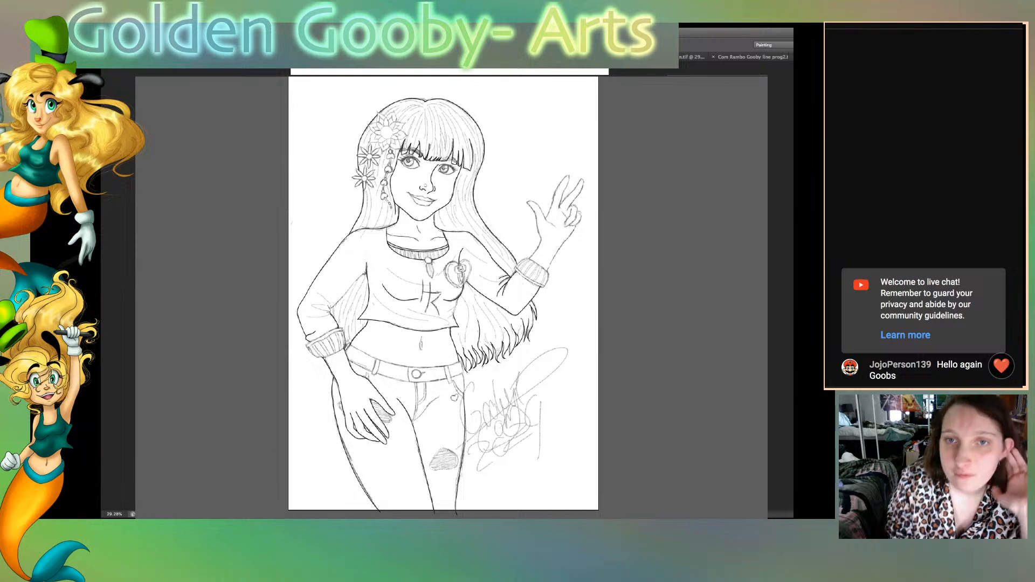
Step: Reshape the jawline path on the character's left-hand cheek and chin to follow the sketch, and deselect it
key(super+plus)
key(super+plus)
key(super+plus)
key(super+plus)
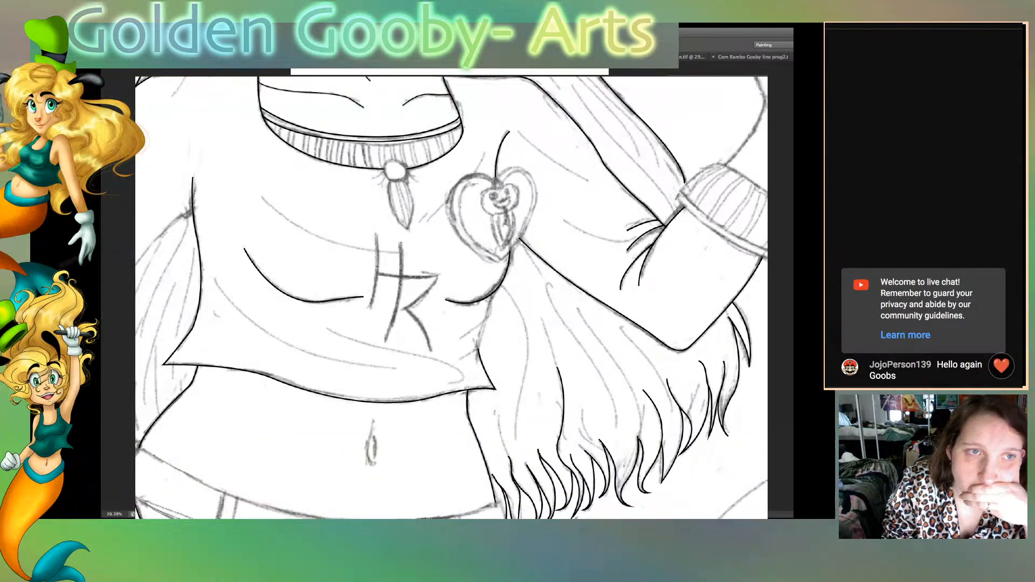
scroll(452, 297, up, 5)
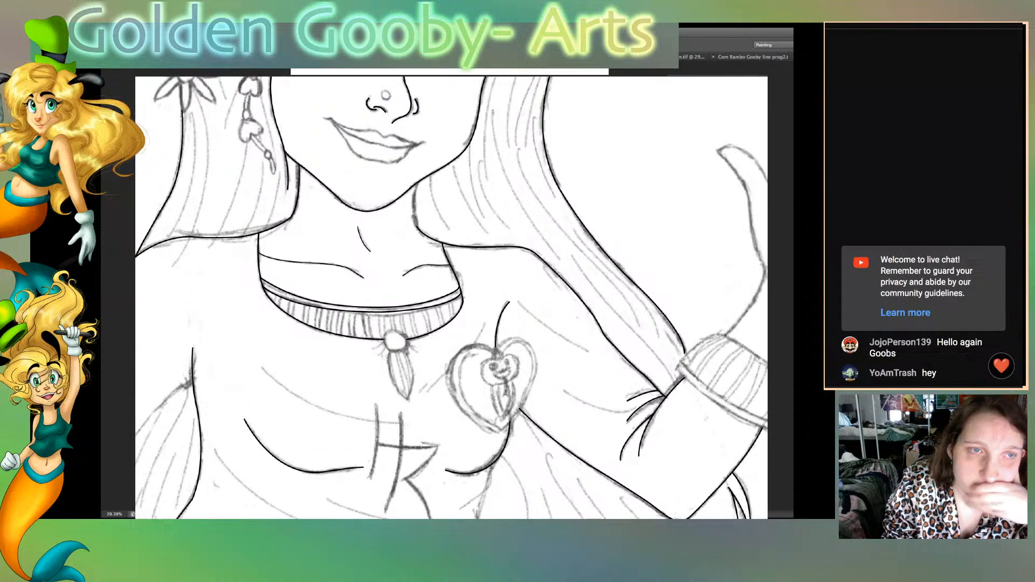
scroll(451, 298, up, 2)
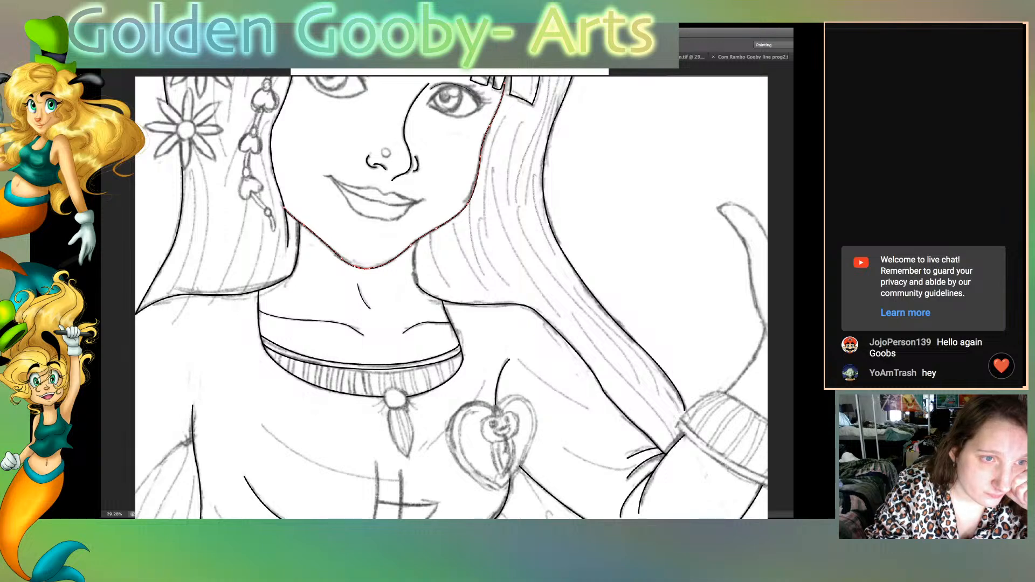
drag(341, 259, 334, 254)
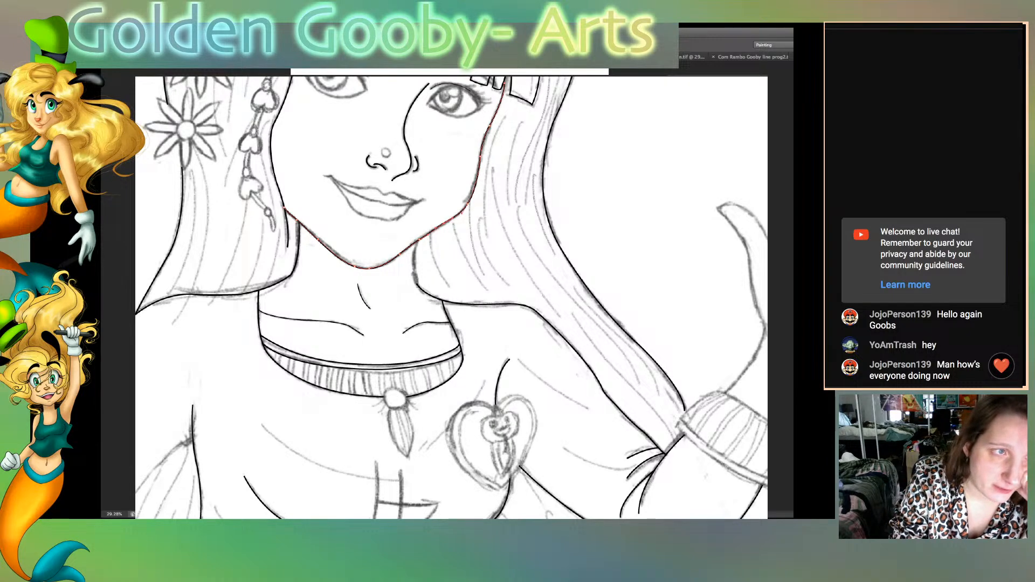
key(ctrl+t)
key(Return)
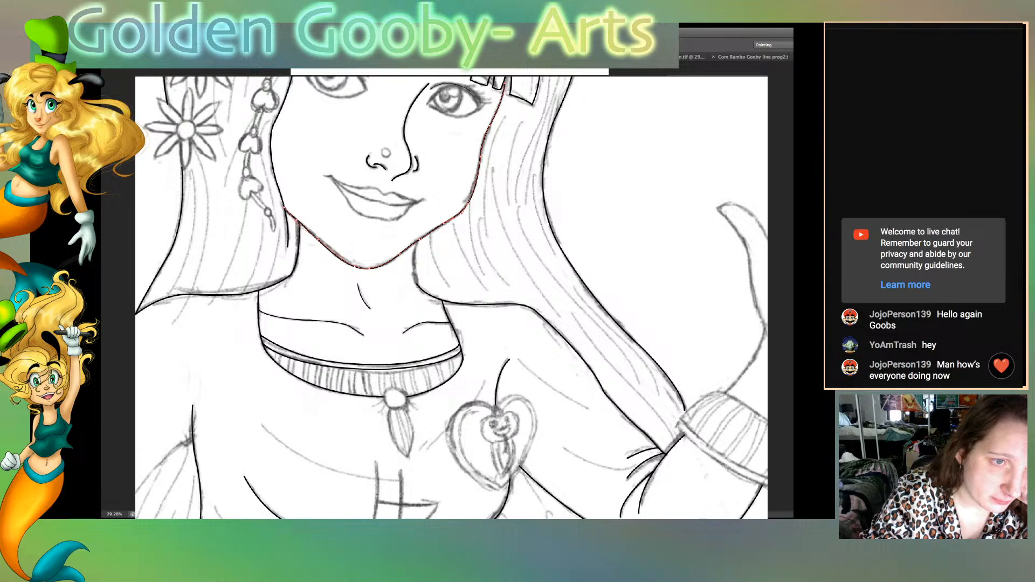
key(super+z)
drag(324, 246, 284, 209)
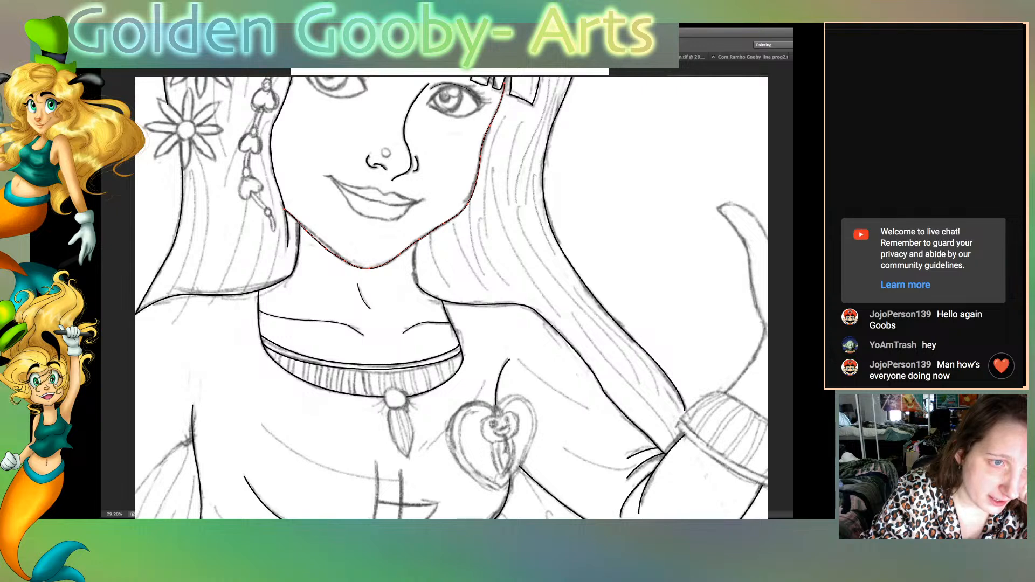
click(326, 248)
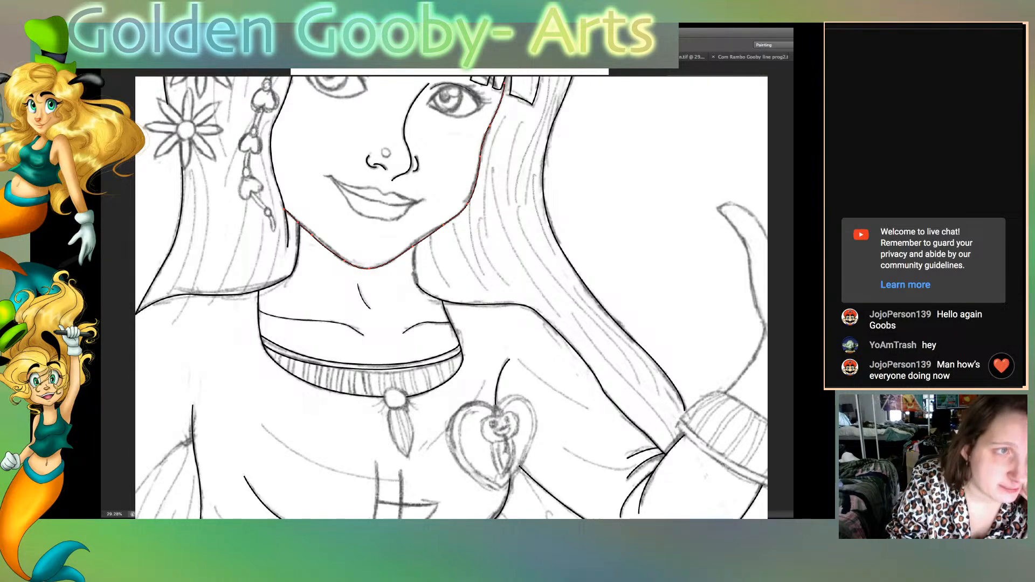
key(ctrl+d)
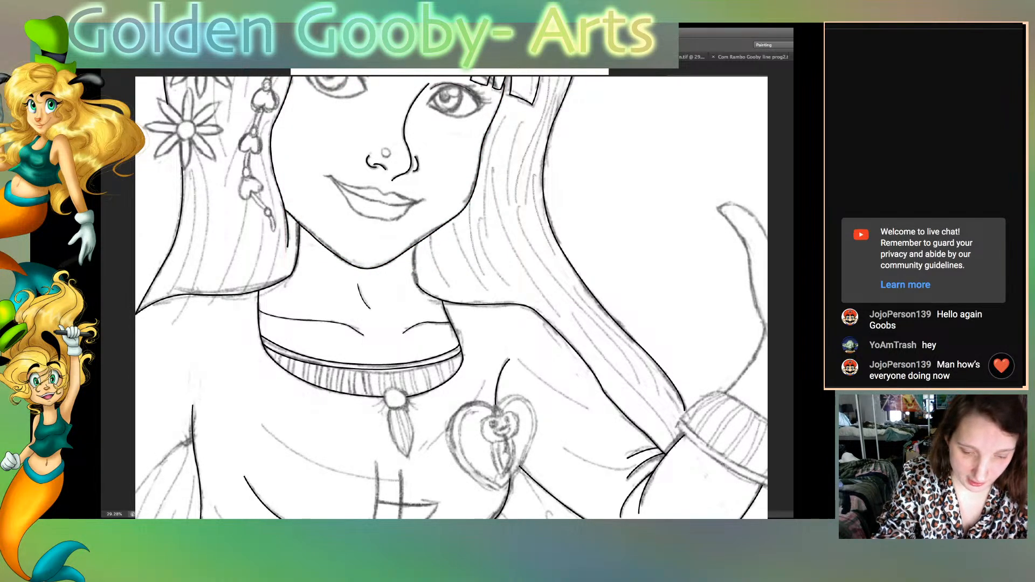
Step: Check the whole figure's line art with the pencil sketch hidden, and restore the sketch
key(ctrl+0)
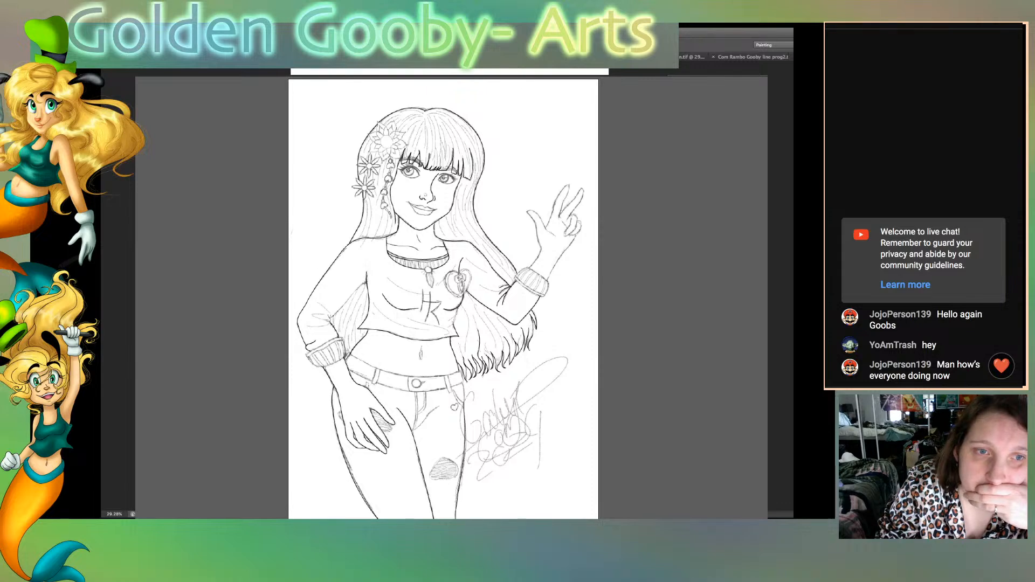
key(ctrl+comma)
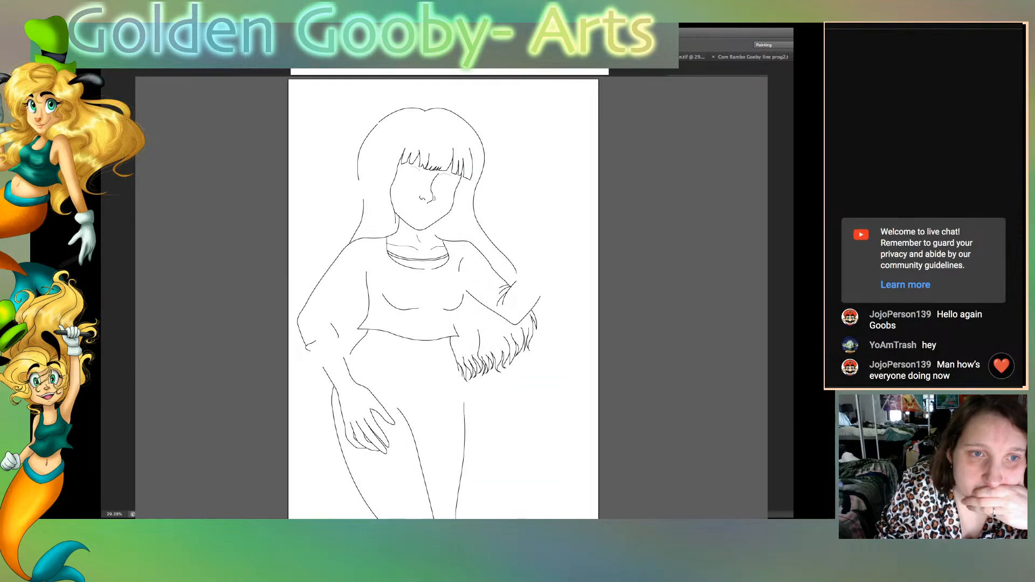
key(ctrl+comma)
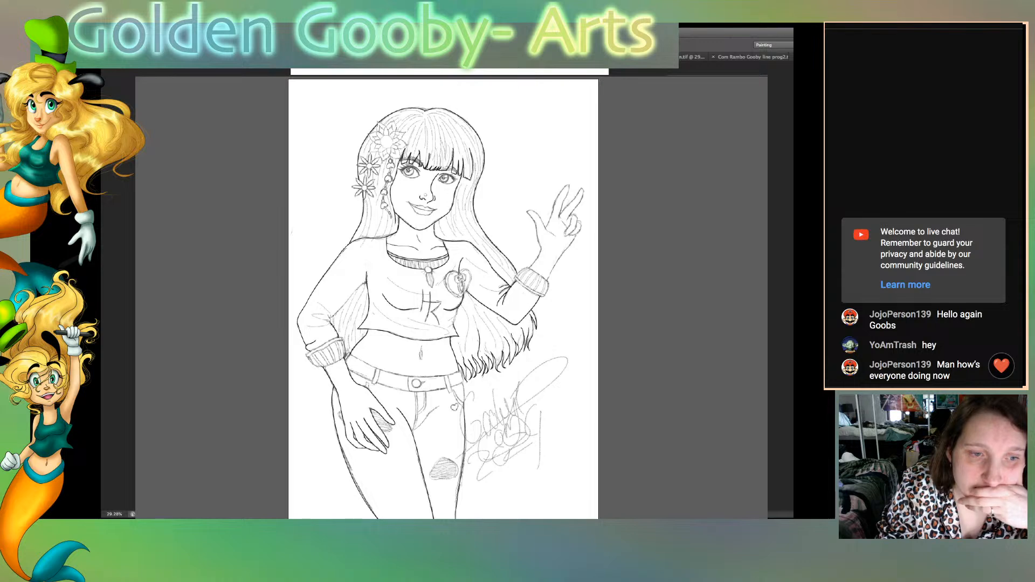
Step: Trace the inner wrist of the raised arm from the ribbed sleeve cuff up to the base of the thumb
key(ctrl+plus)
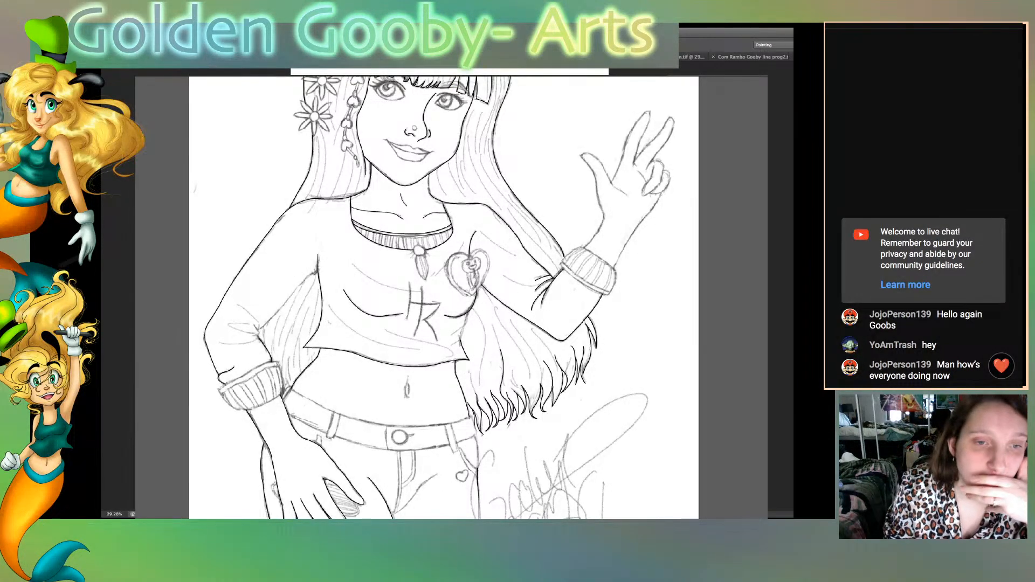
scroll(451, 298, right, 3)
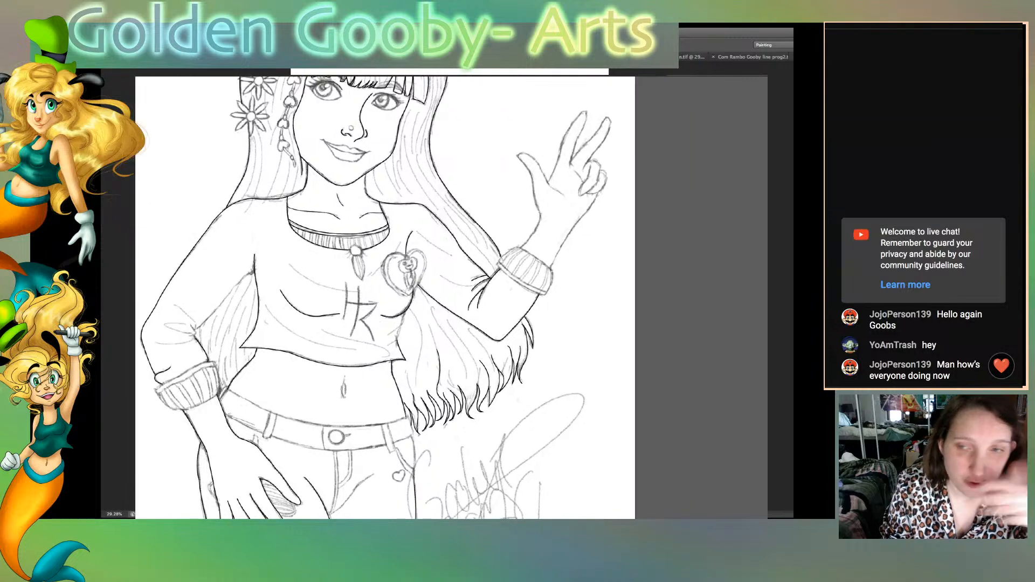
key(ctrl+plus)
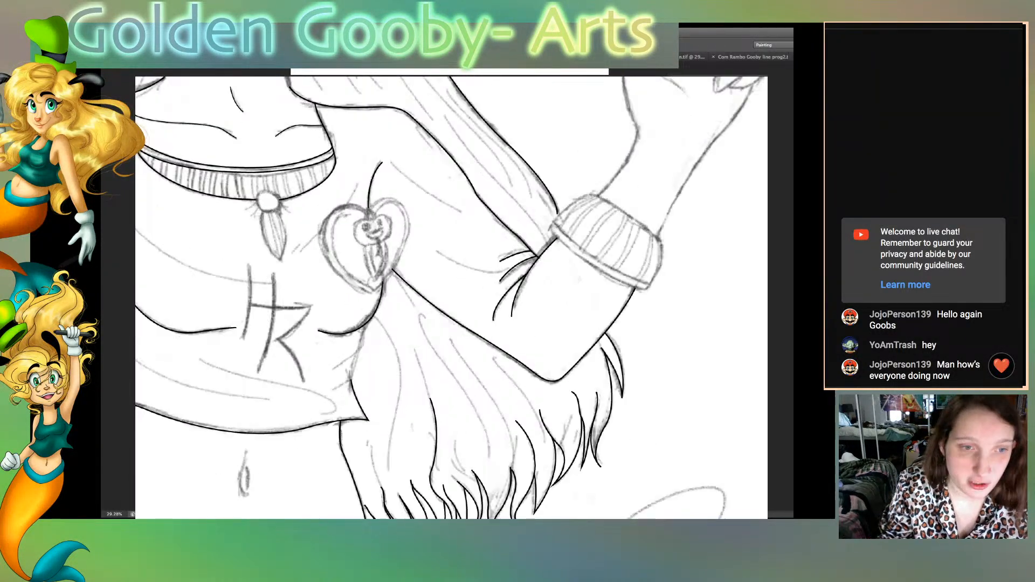
key(ctrl+plus)
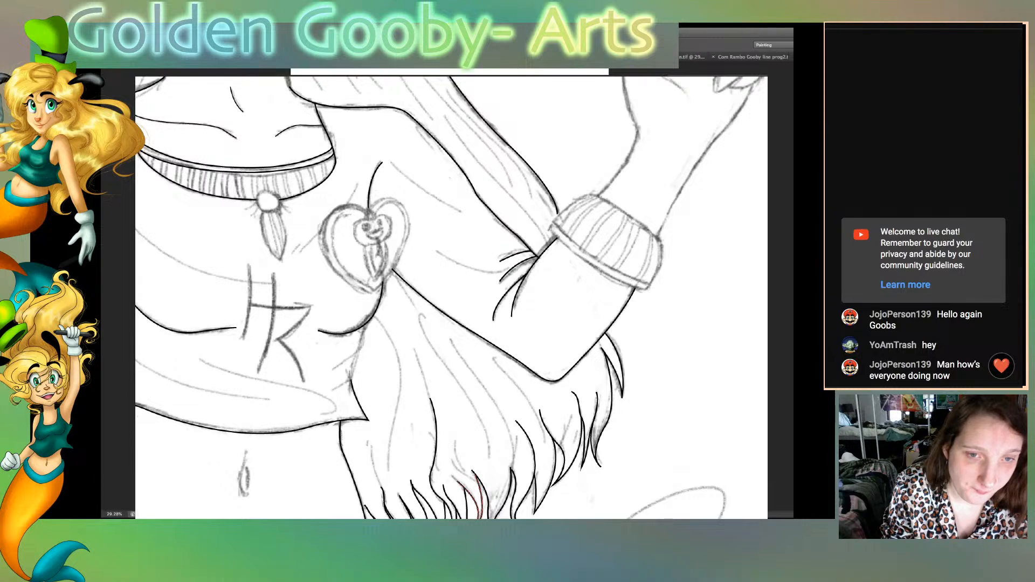
scroll(451, 297, right, 4)
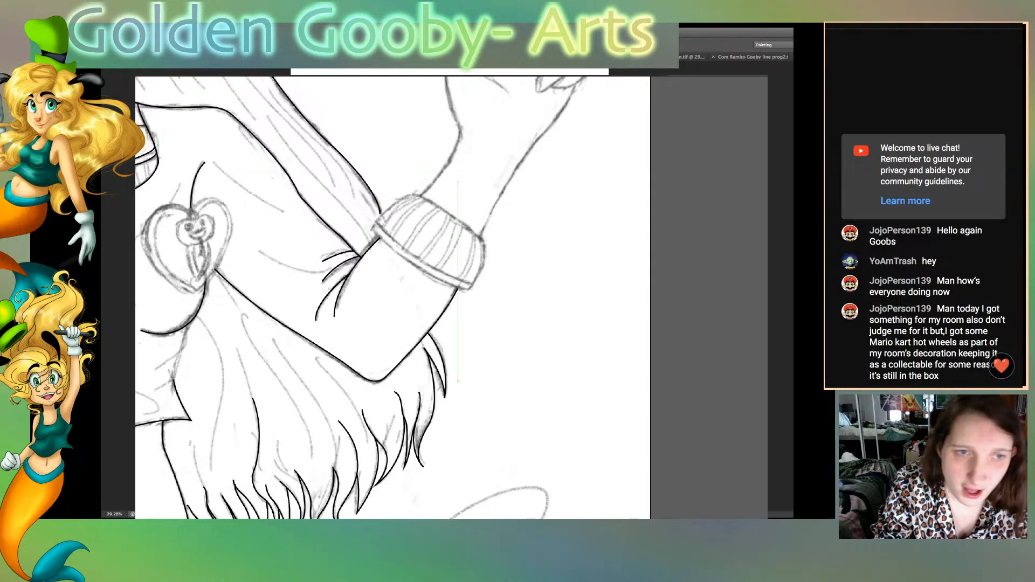
click(423, 195)
drag(462, 131, 459, 112)
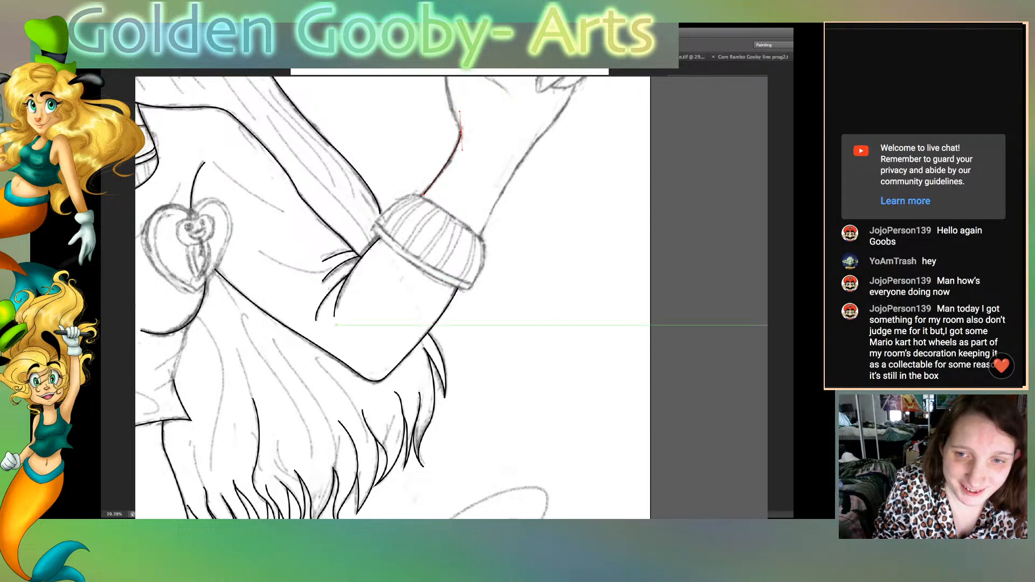
scroll(335, 325, up, 5)
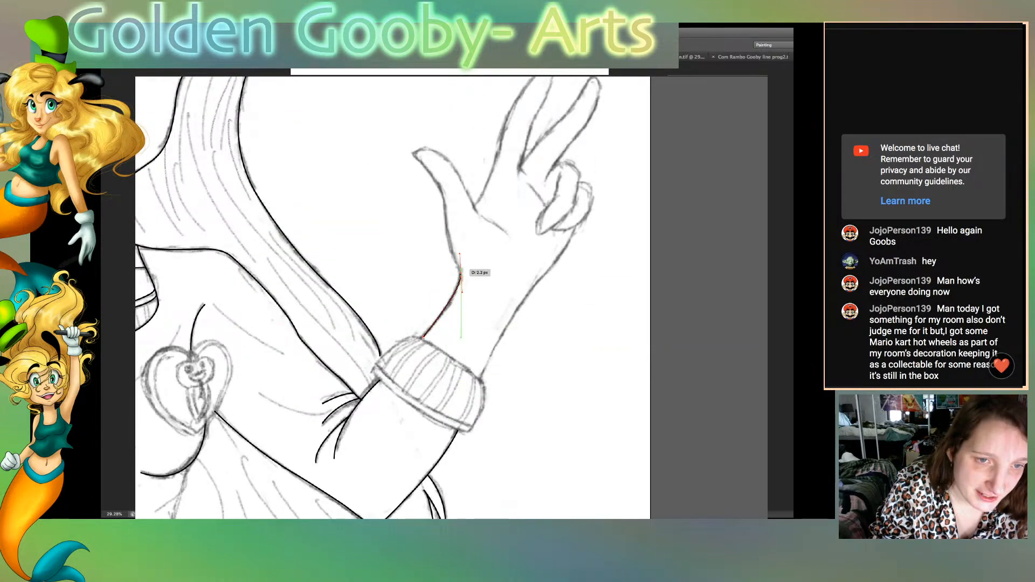
key(super+shift+a)
drag(461, 273, 452, 251)
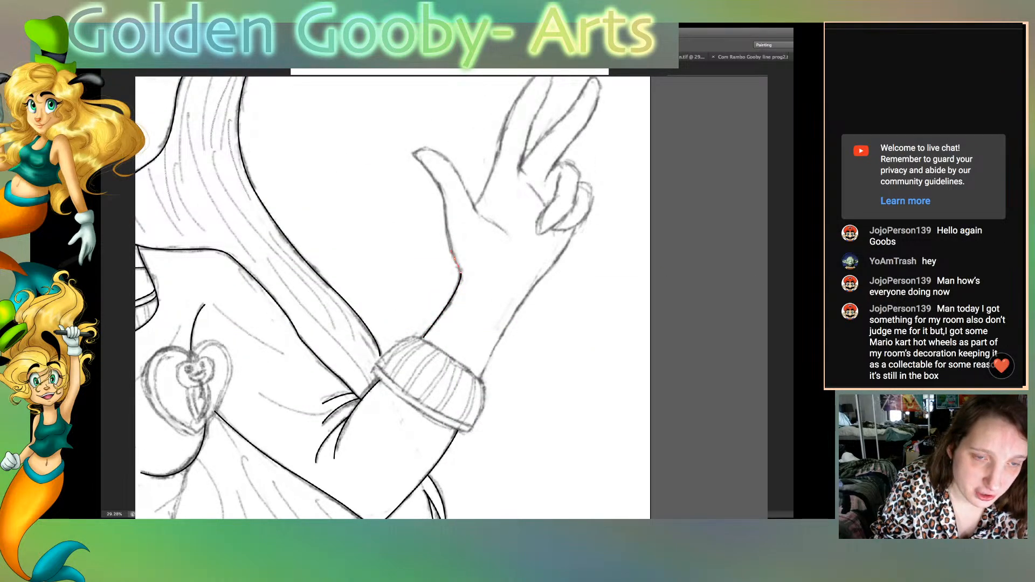
click(455, 259)
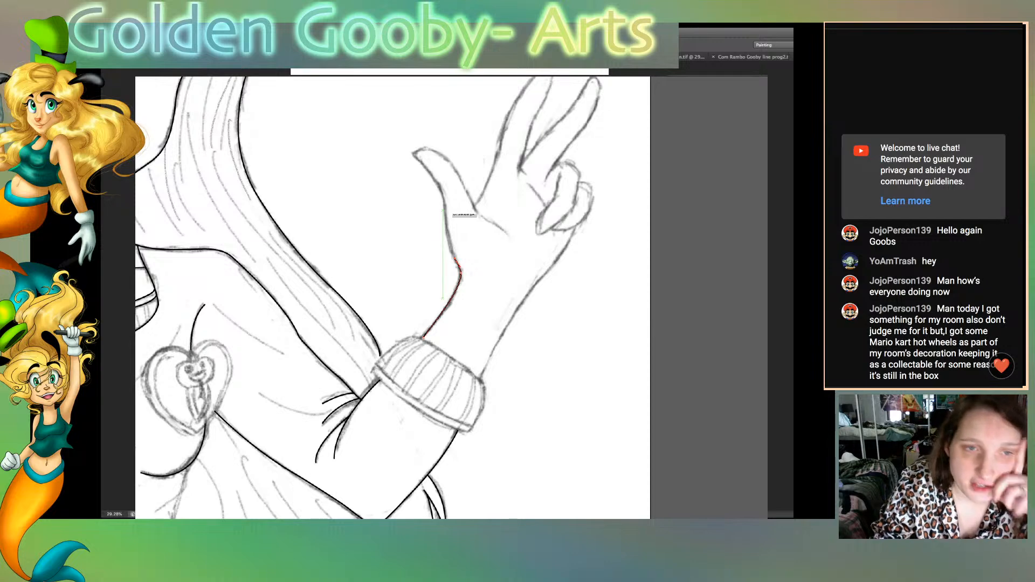
Step: Continue the line up the thumb's outer edge, around its tip and down the inner edge into the palm
drag(446, 205, 429, 148)
click(446, 204)
click(437, 182)
click(414, 154)
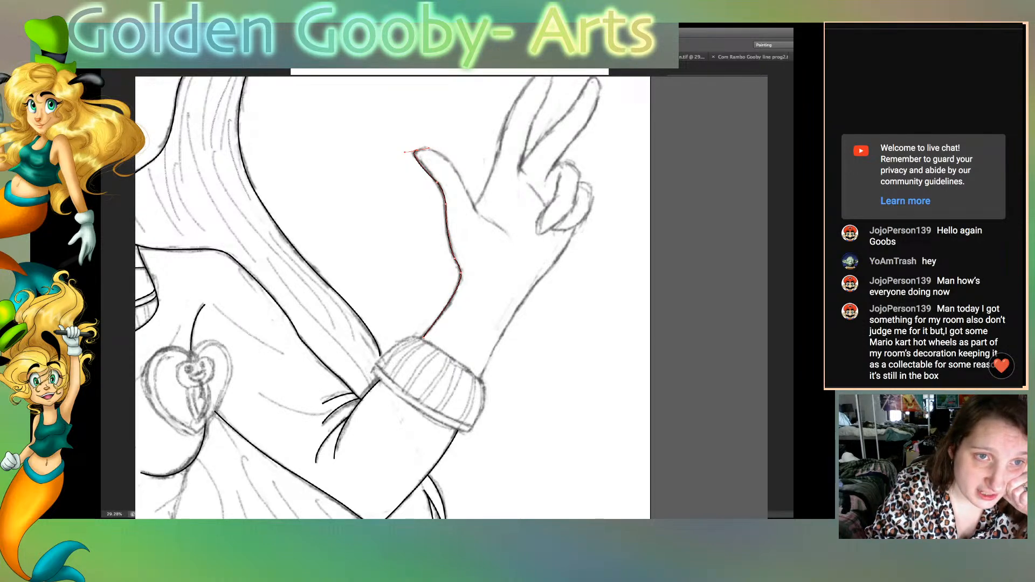
click(426, 168)
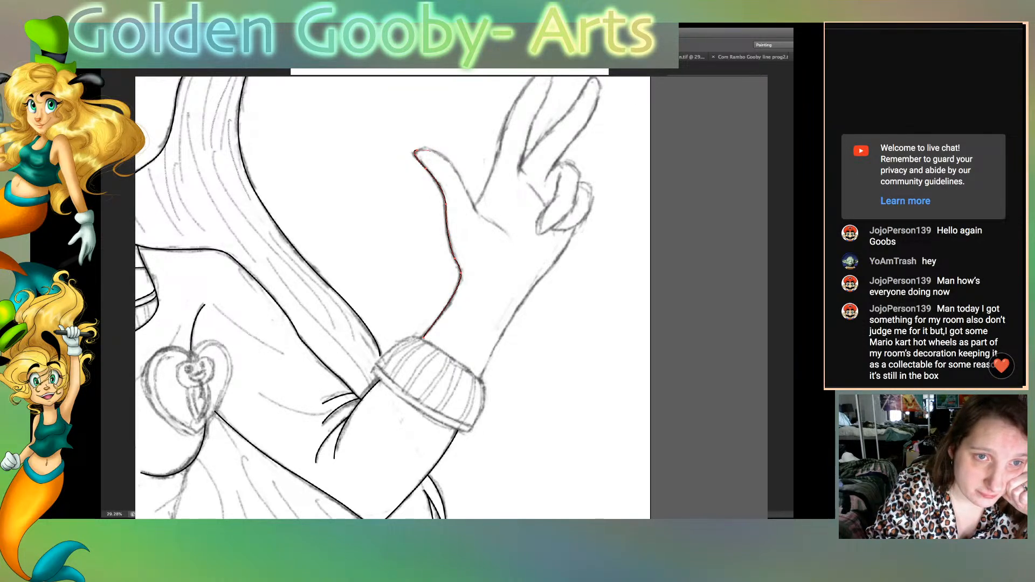
drag(494, 222, 511, 240)
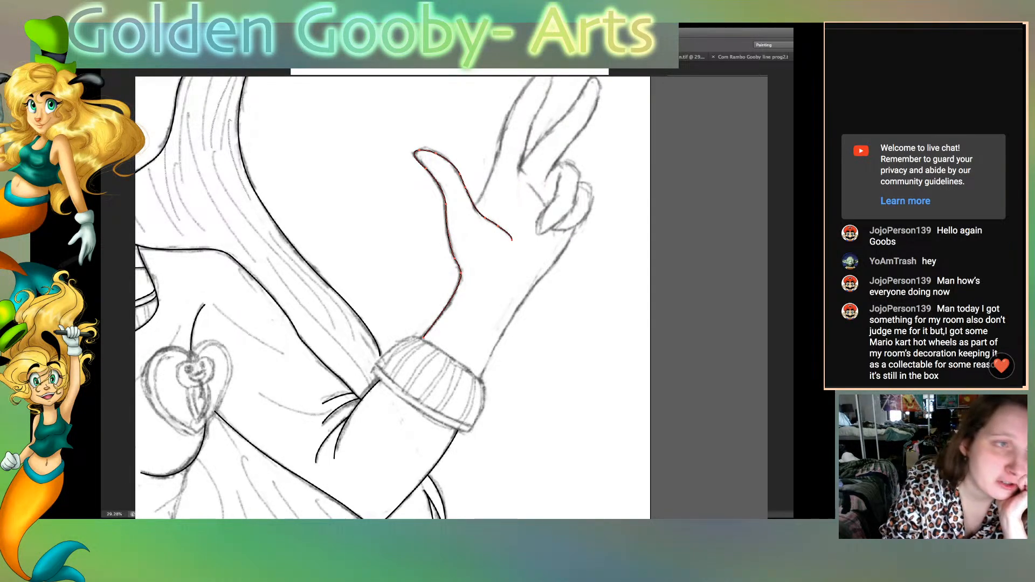
Step: Draw a short curved palm line from below the raised fingers to the curled fingers, and deselect it
click(526, 182)
drag(547, 207, 559, 226)
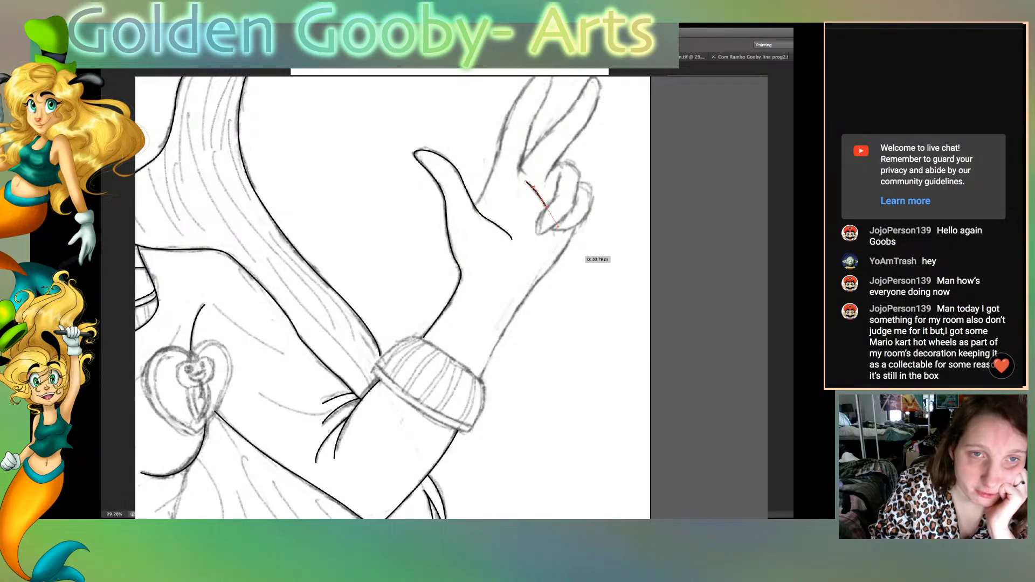
key(v)
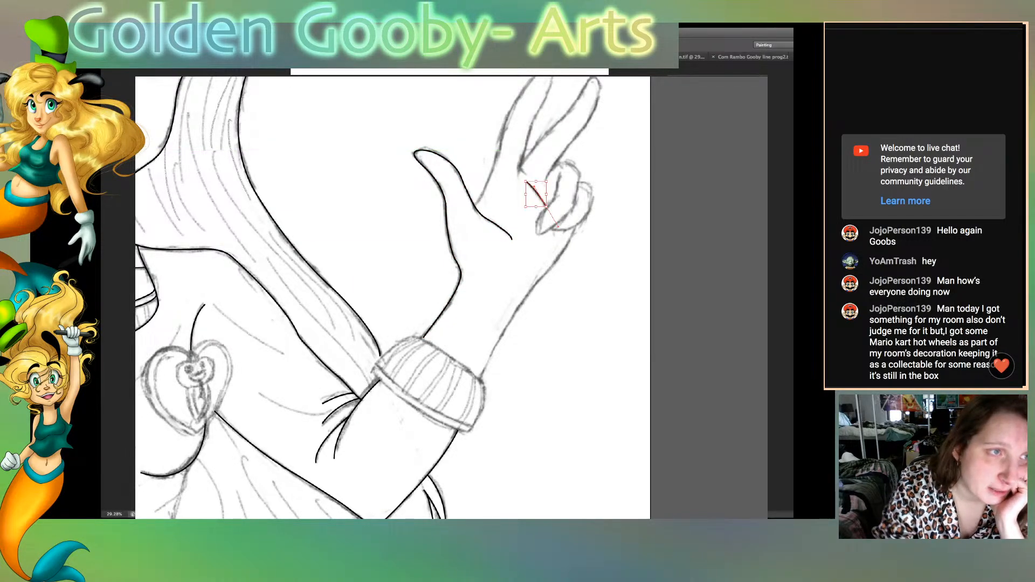
click(170, 132)
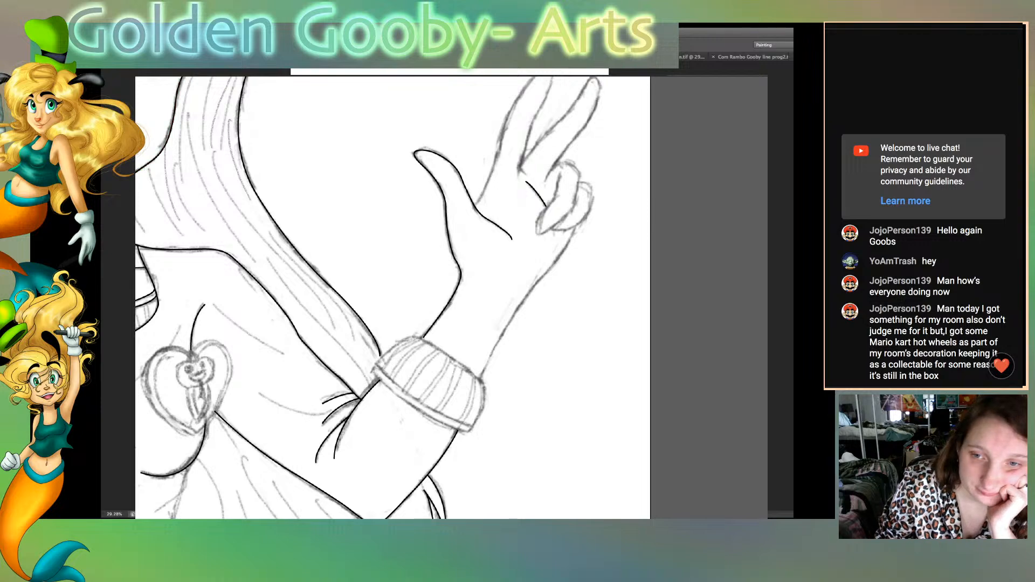
Step: Trace the raised index finger from the thumb web up around the fingertip and down to the gap between the fingers
scroll(655, 269, up, 3)
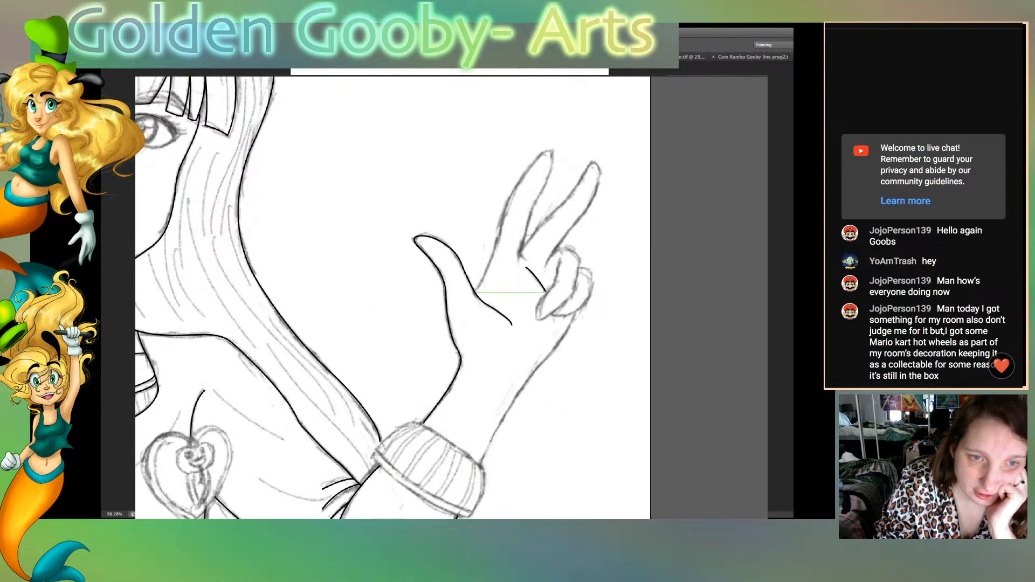
click(474, 292)
click(493, 255)
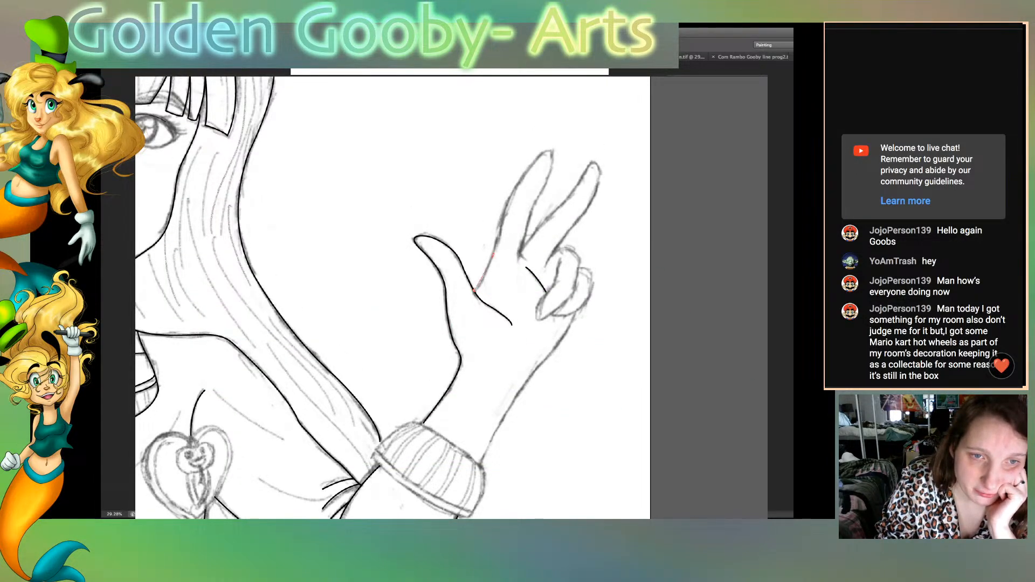
drag(493, 255, 498, 218)
alt+click(493, 255)
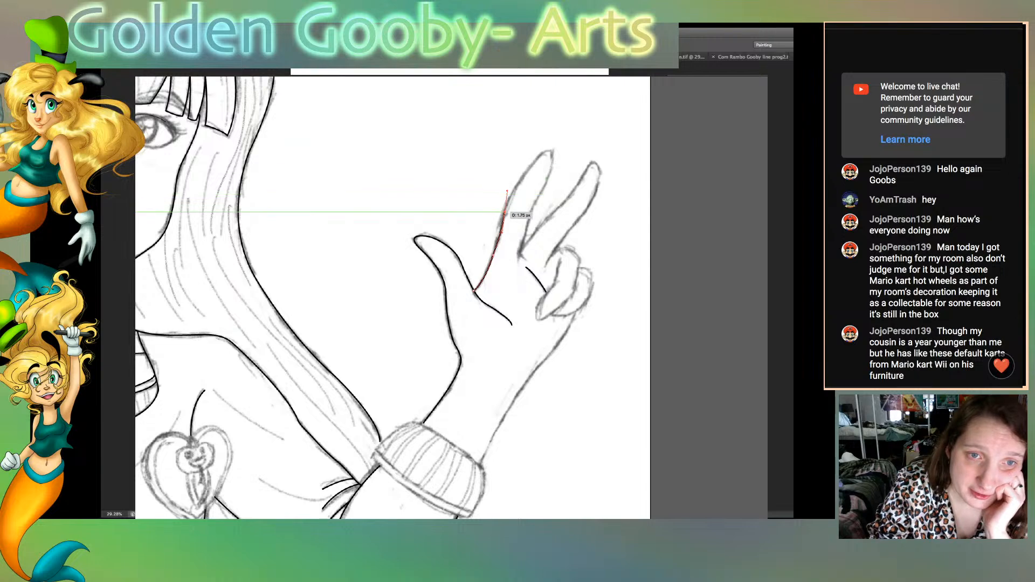
alt+click(505, 213)
drag(526, 174, 516, 272)
alt+click(526, 174)
alt+click(552, 158)
alt+click(536, 201)
click(530, 219)
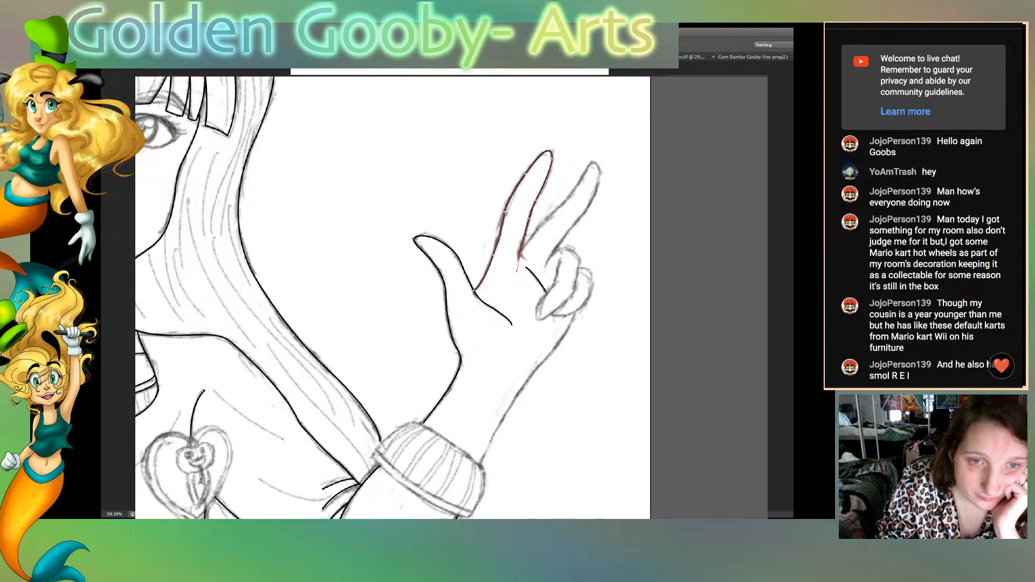
key(v)
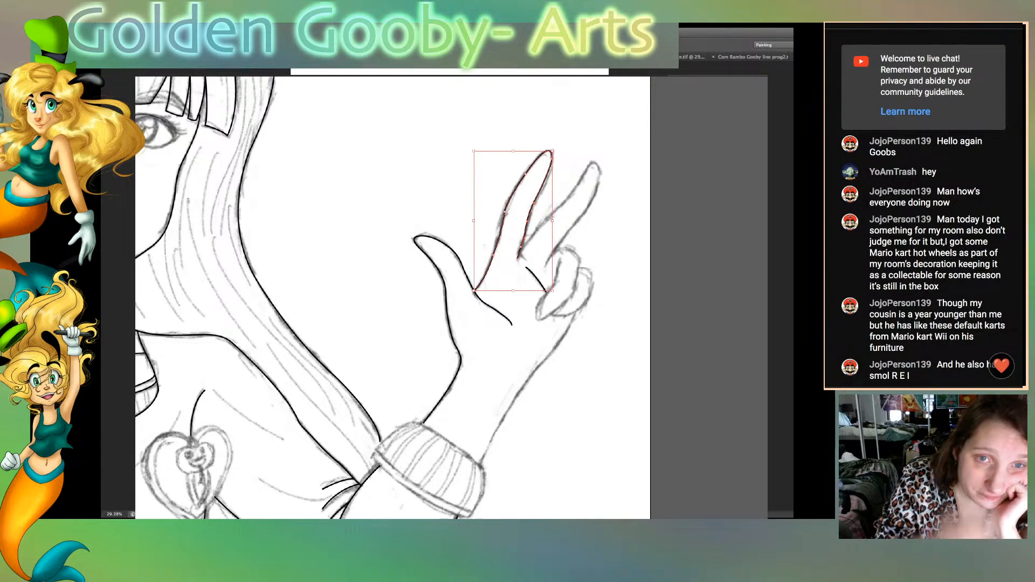
Step: Trace the inner edge of the raised middle finger from the gap beside the index finger up to just below its tip
key(super+shift+a)
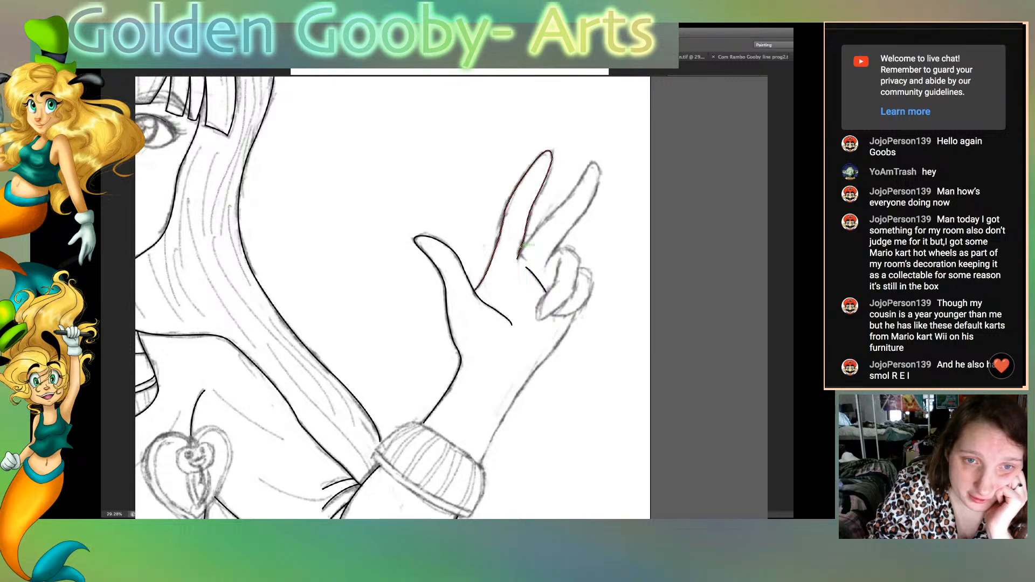
click(521, 248)
drag(541, 222, 551, 214)
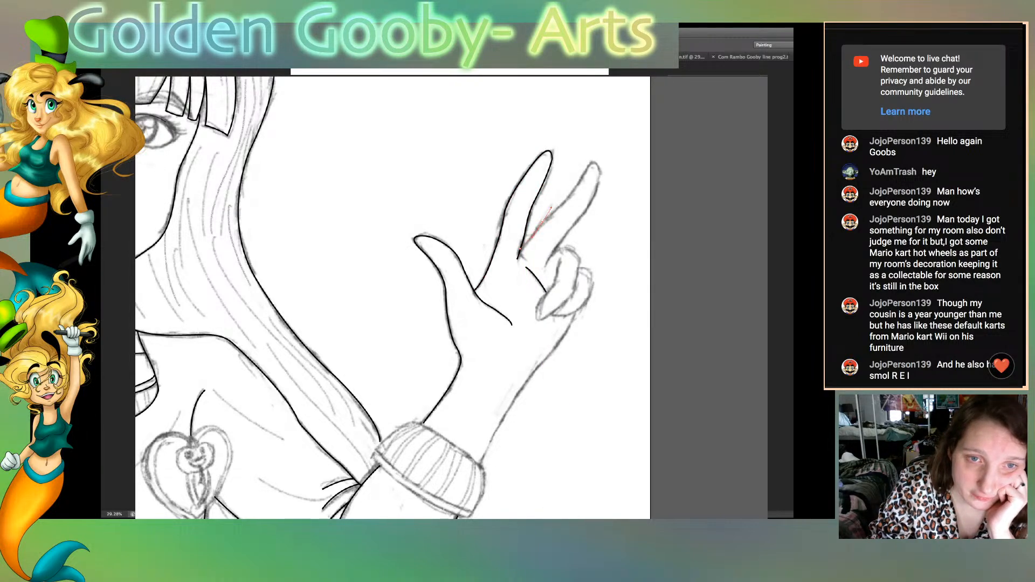
click(542, 223)
click(555, 212)
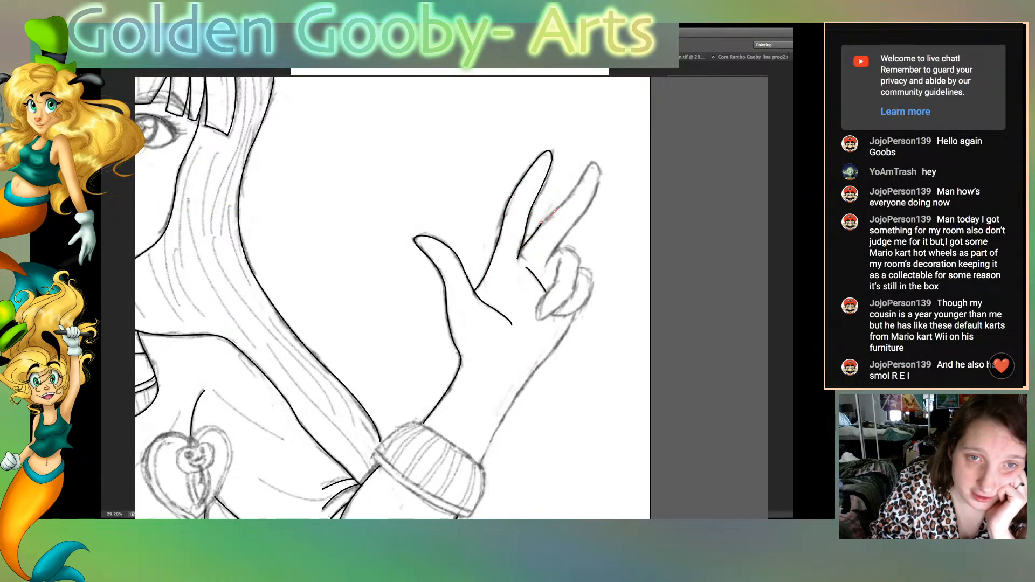
click(554, 212)
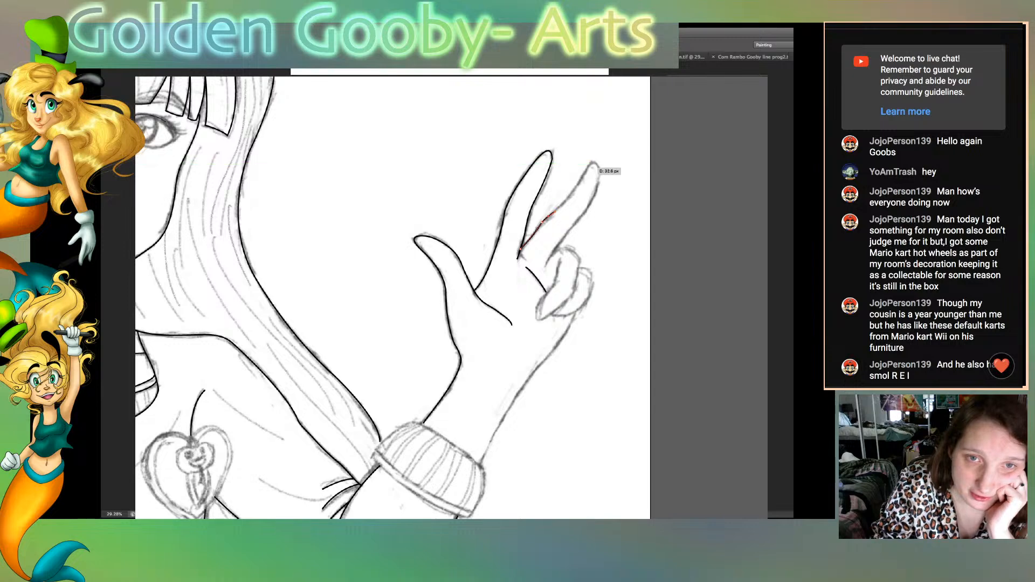
click(587, 172)
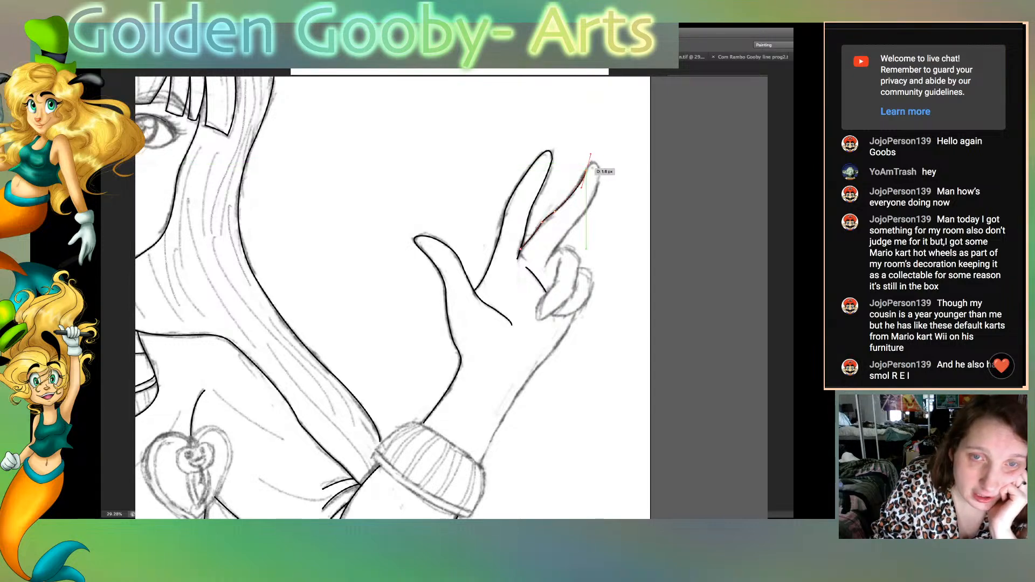
Step: Continue the middle finger's line around its tip and down the outer edge to the curled fingers, and end the path
drag(598, 182, 596, 221)
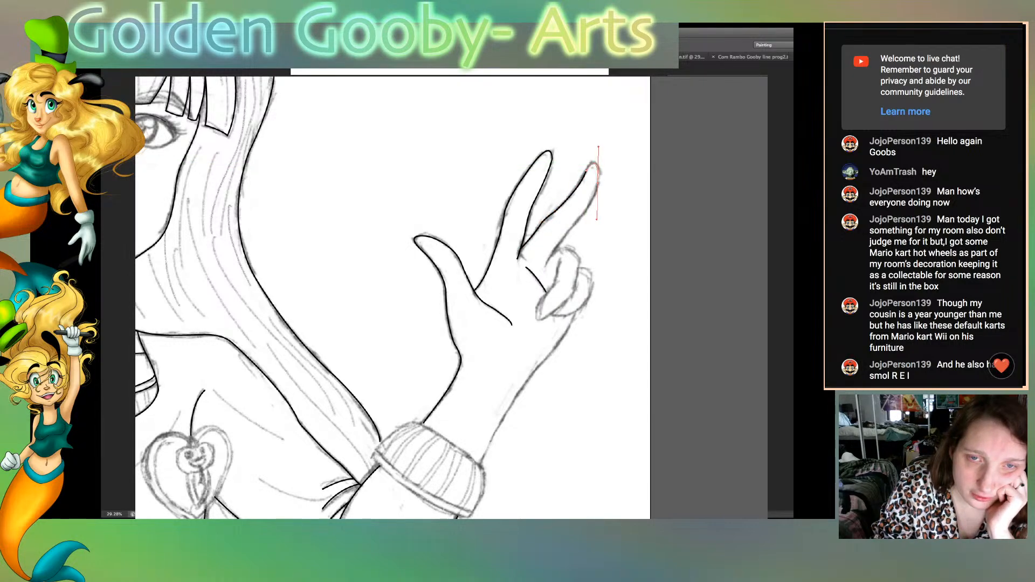
click(598, 184)
click(581, 215)
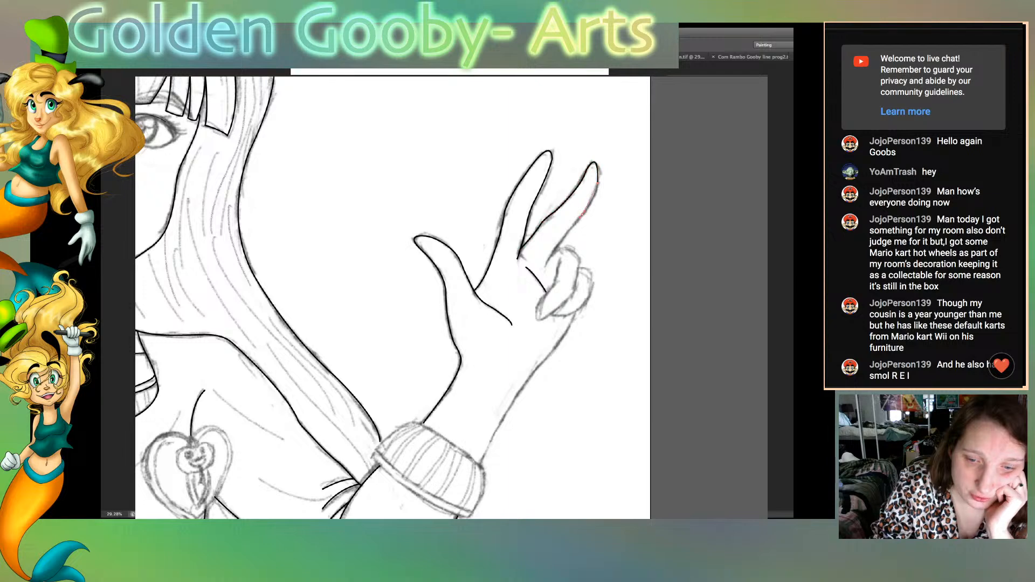
alt+click(581, 215)
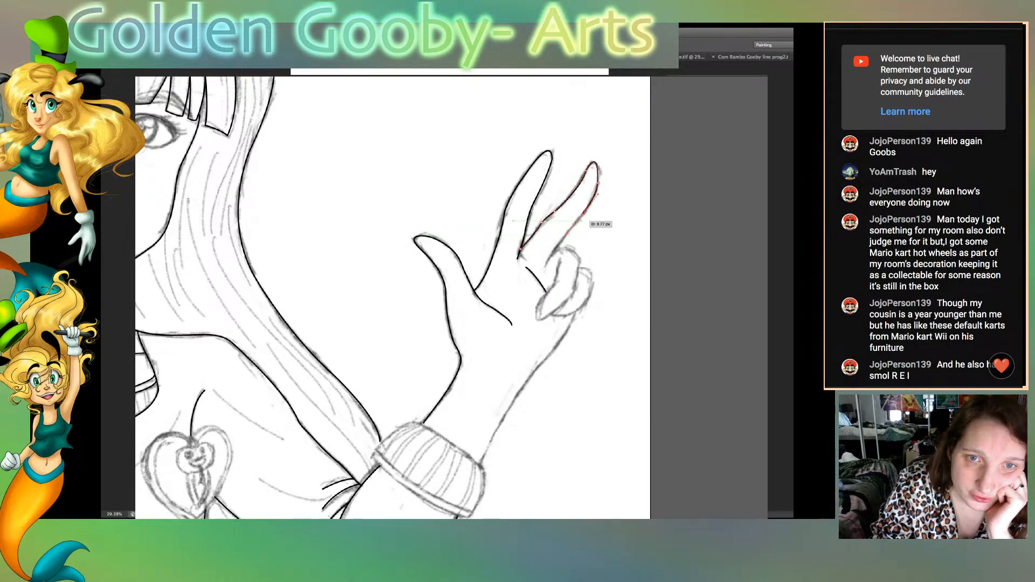
drag(572, 227, 562, 236)
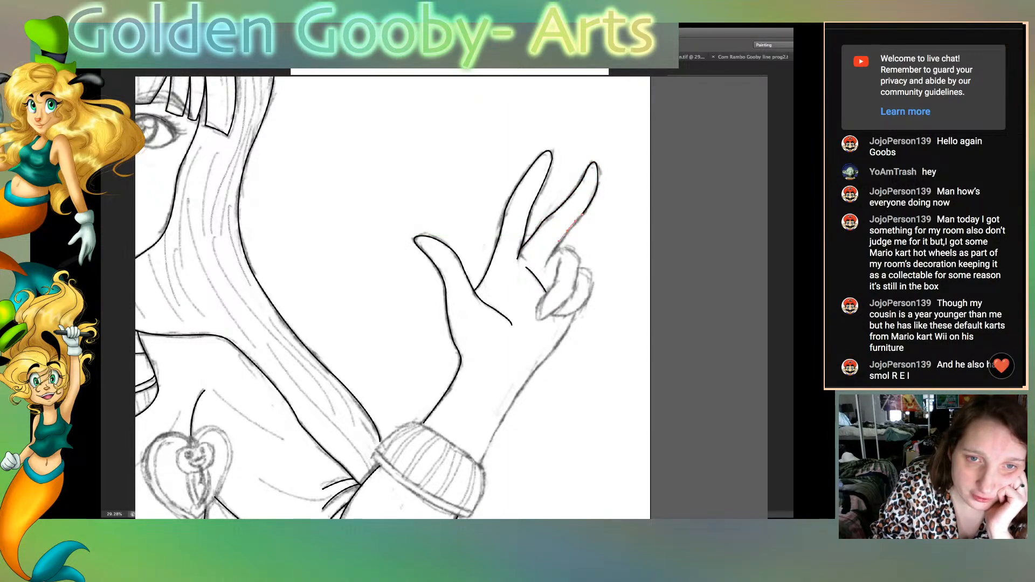
alt+click(567, 231)
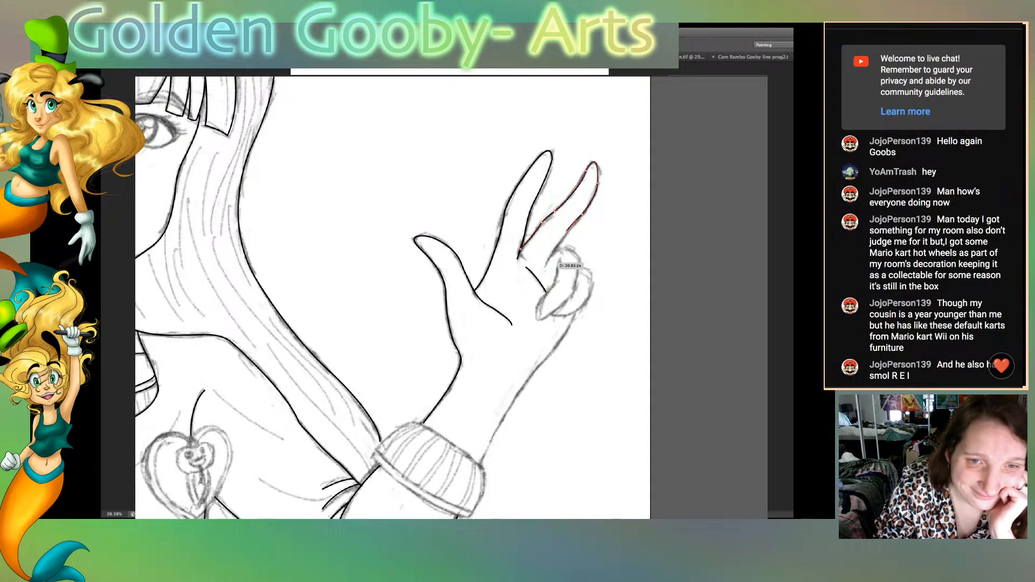
click(543, 278)
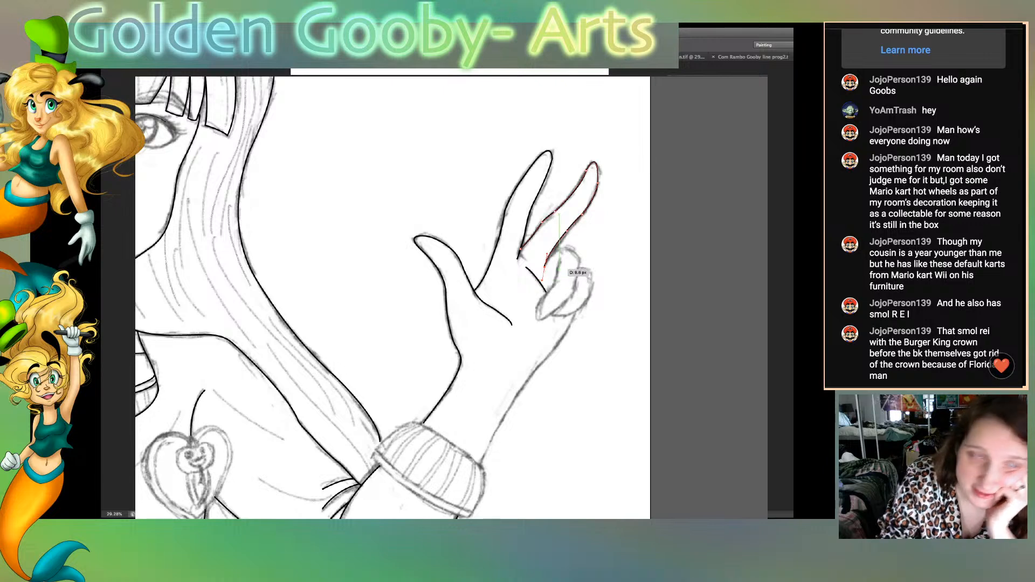
key(Return)
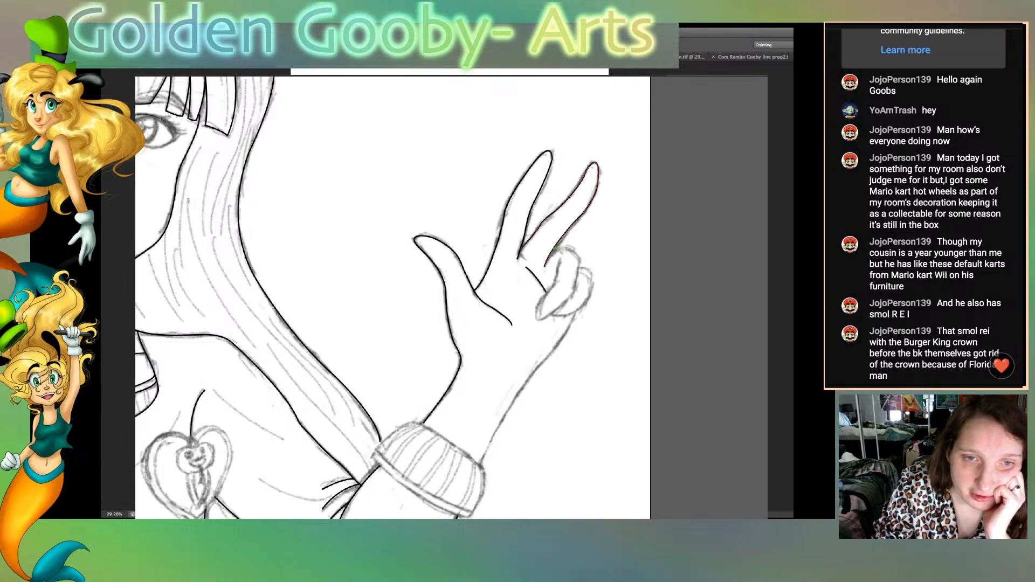
Step: Trace the curled ring finger from the base of the middle finger over the knuckle and down around its fingertip
click(552, 252)
drag(571, 245, 551, 313)
click(574, 292)
click(540, 295)
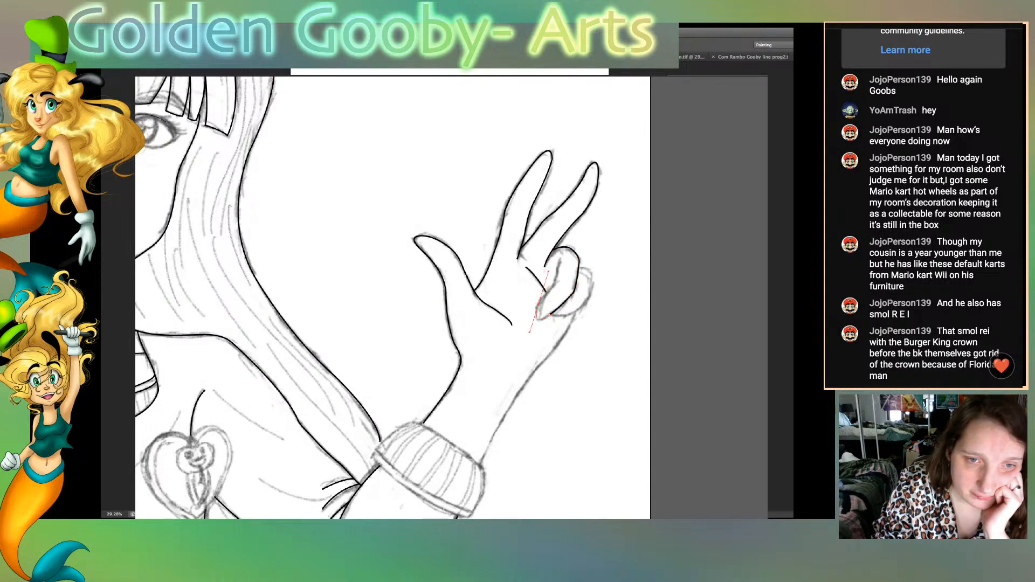
Step: Continue the curled ring finger's line from its tip back up the inner edge to just below the knuckle, and finish the path
mouse_move(548, 272)
mouse_down()
mouse_move(555, 287)
mouse_move(564, 263)
mouse_move(558, 278)
mouse_up()
click(539, 302)
click(559, 274)
click(560, 258)
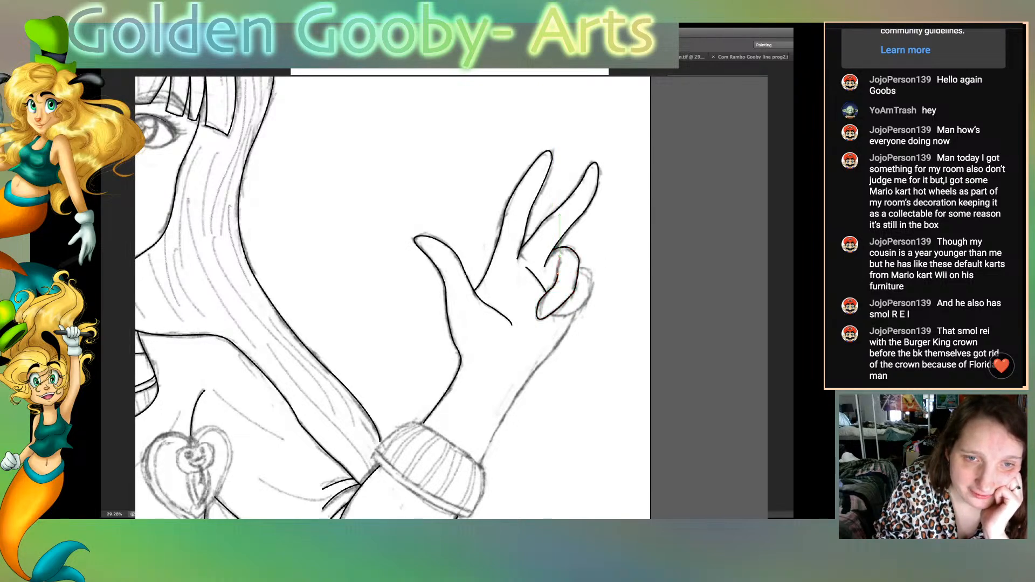
click(561, 252)
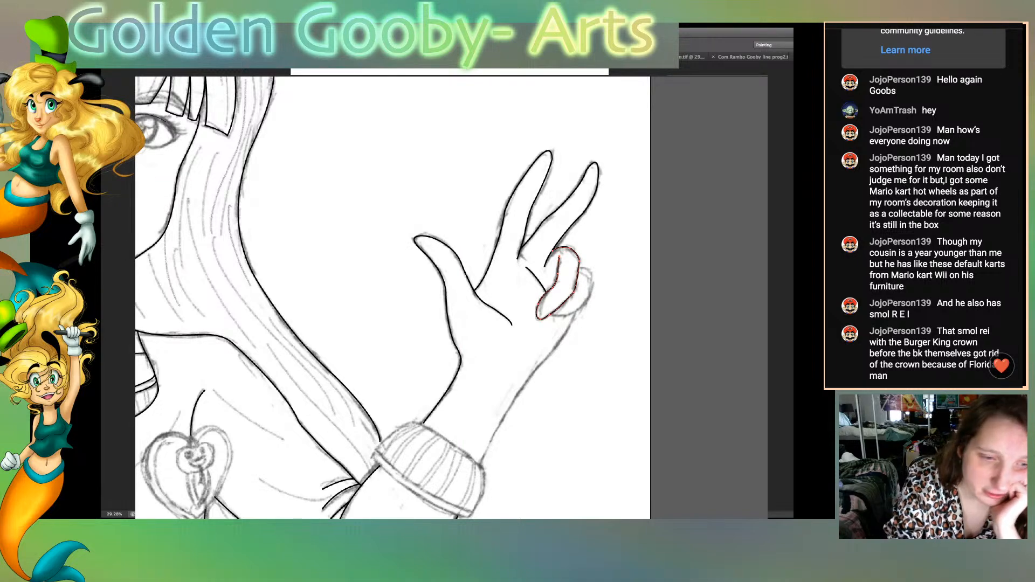
key(v)
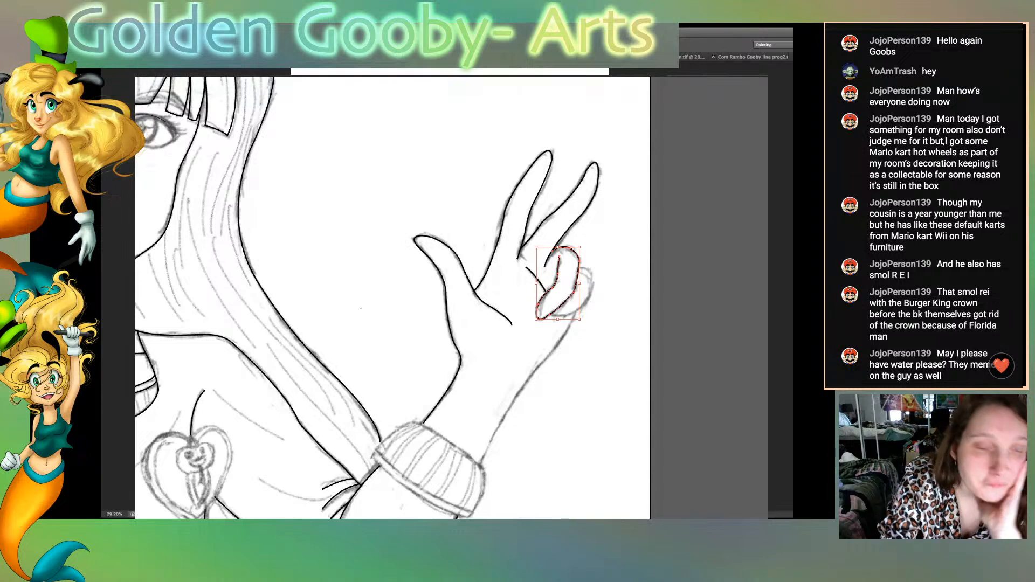
Step: Trace the curled little finger's outer curve from beside the ring finger down to the ring fingertip, and deselect it
key(Return)
mouse_move(585, 292)
mouse_down()
mouse_move(585, 264)
mouse_move(589, 305)
mouse_move(558, 316)
mouse_up()
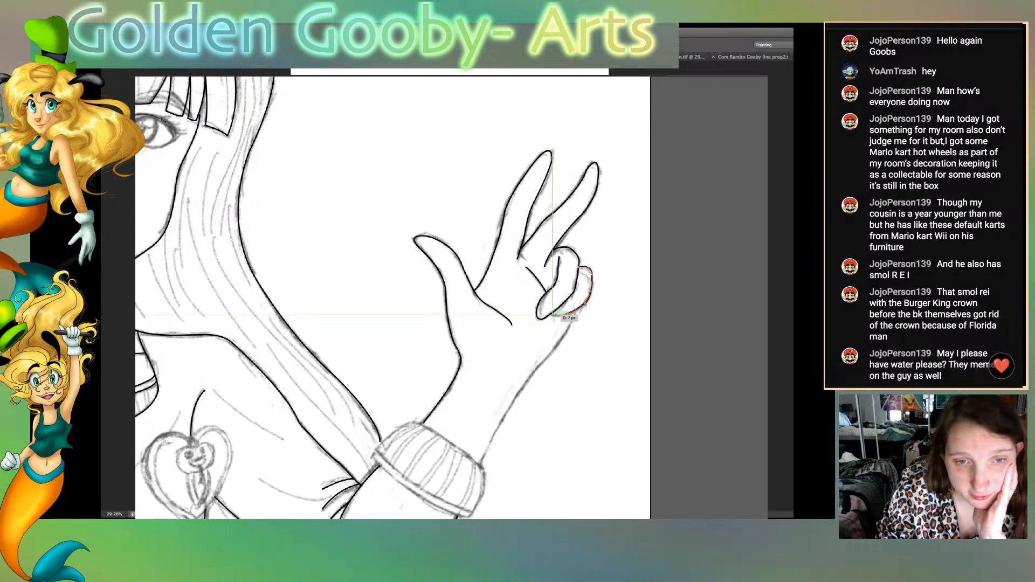
click(553, 313)
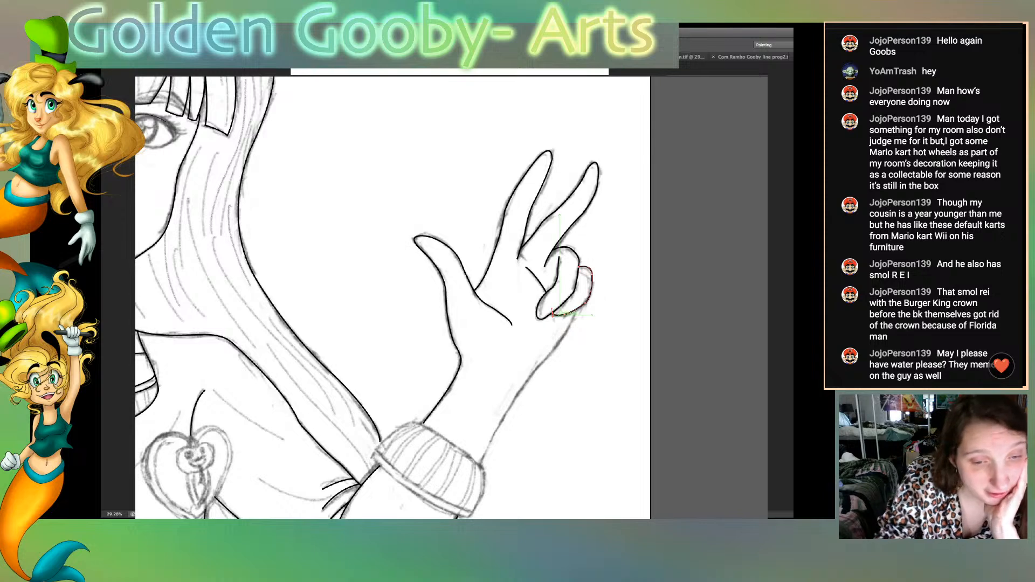
key(super+shift+a)
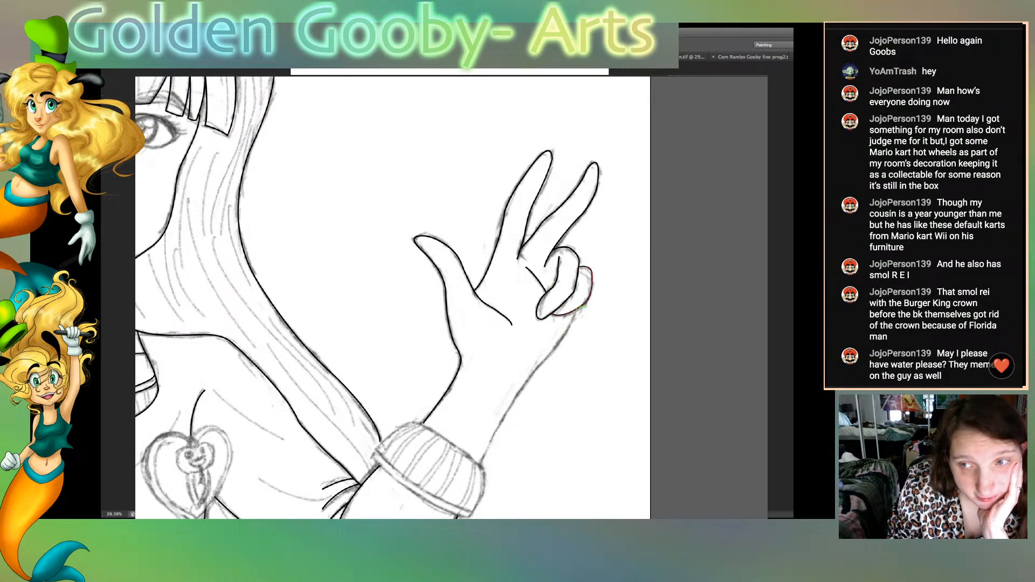
Step: Trace the outer edge of the hand and wrist from below the little finger down to the ribbed sleeve cuff, and end the path
click(575, 309)
drag(553, 353, 548, 356)
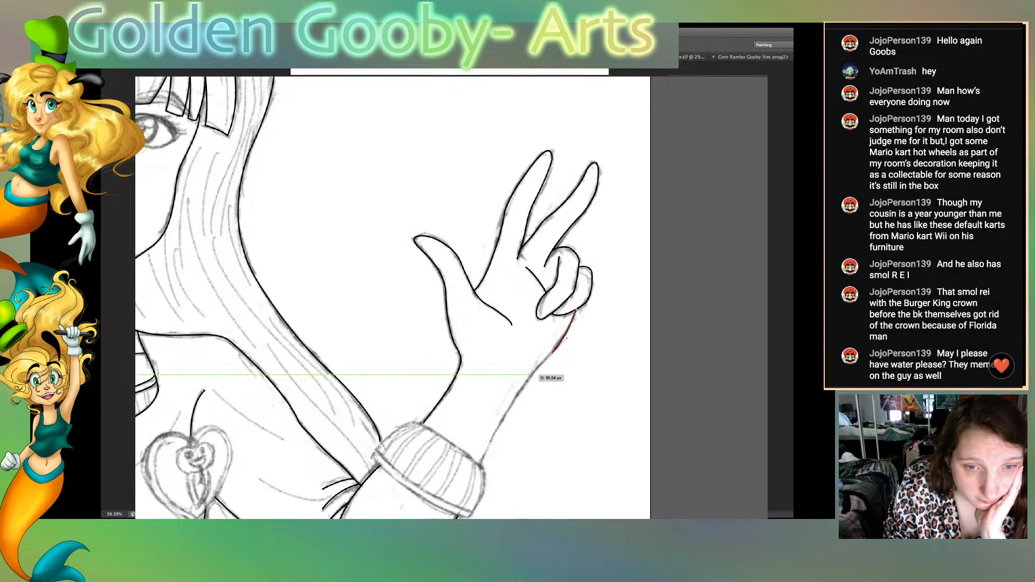
click(530, 374)
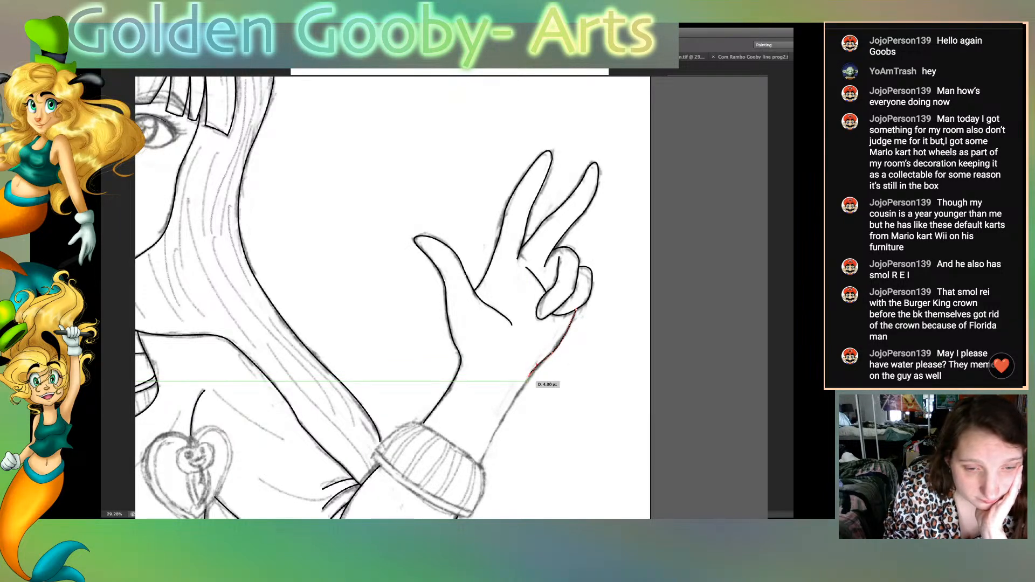
click(479, 464)
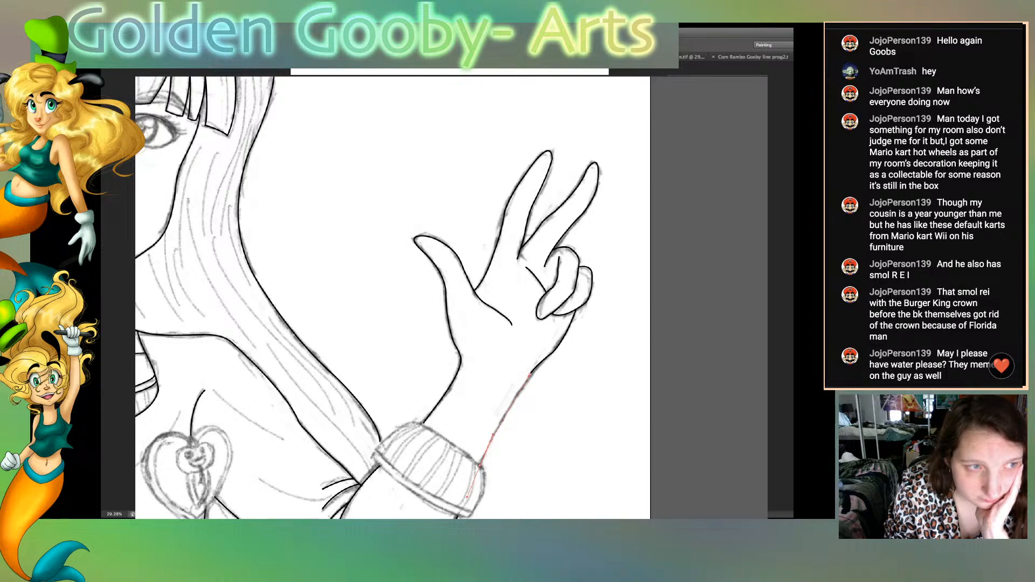
drag(467, 497, 466, 499)
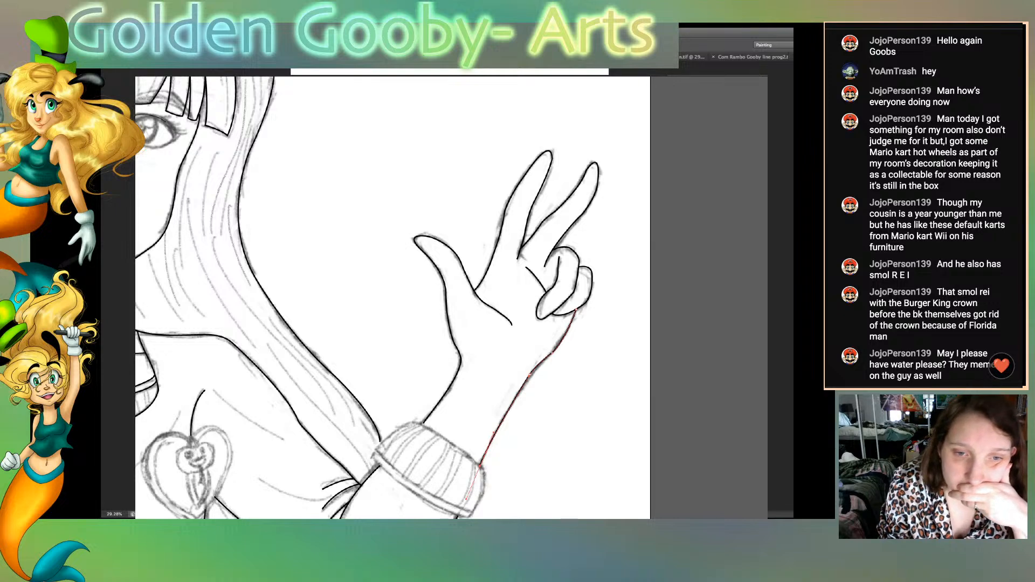
key(ctrl+z)
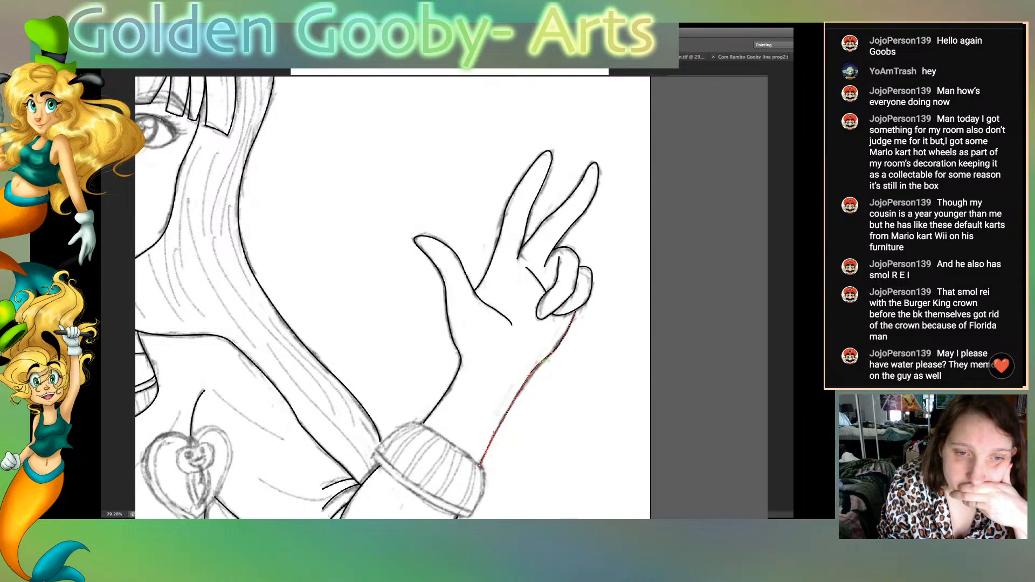
key(Return)
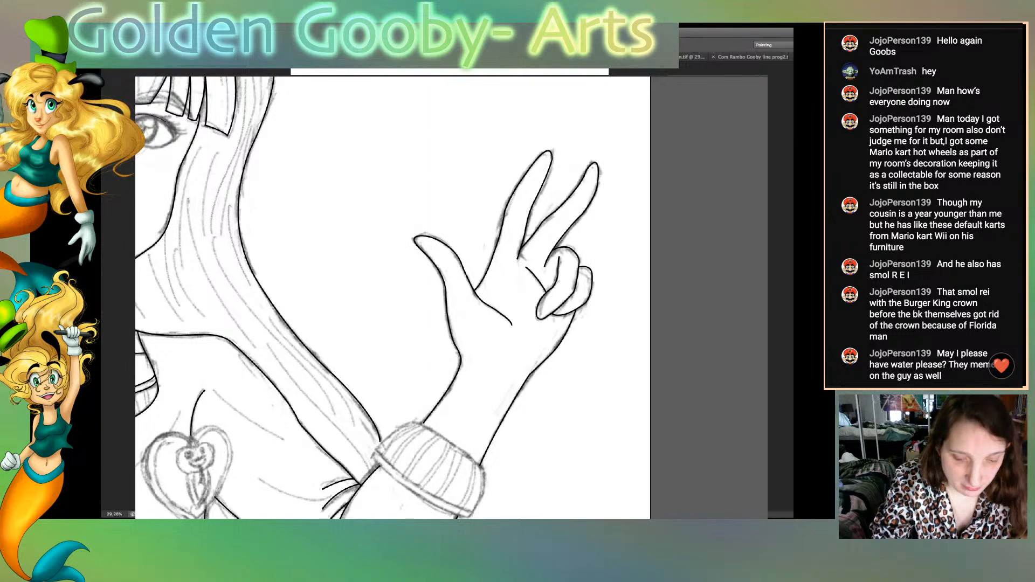
Step: Outline the pointed pendant hanging below the round bead at the shirt's collar, tracing down one side and back up the other
key(ctrl+0)
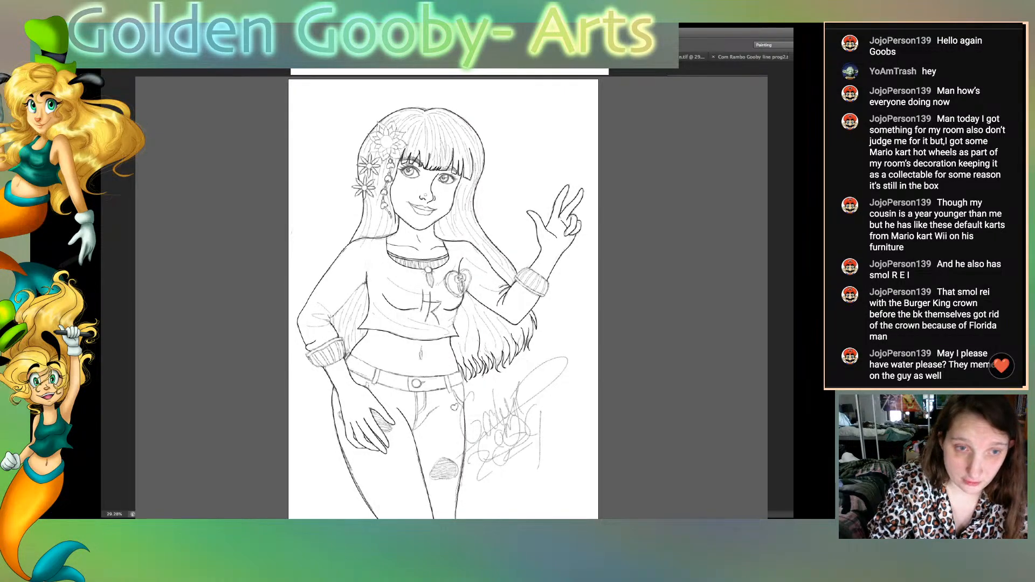
key(ctrl+plus)
key(ctrl+plus)
key(ctrl+plus)
key(ctrl+plus)
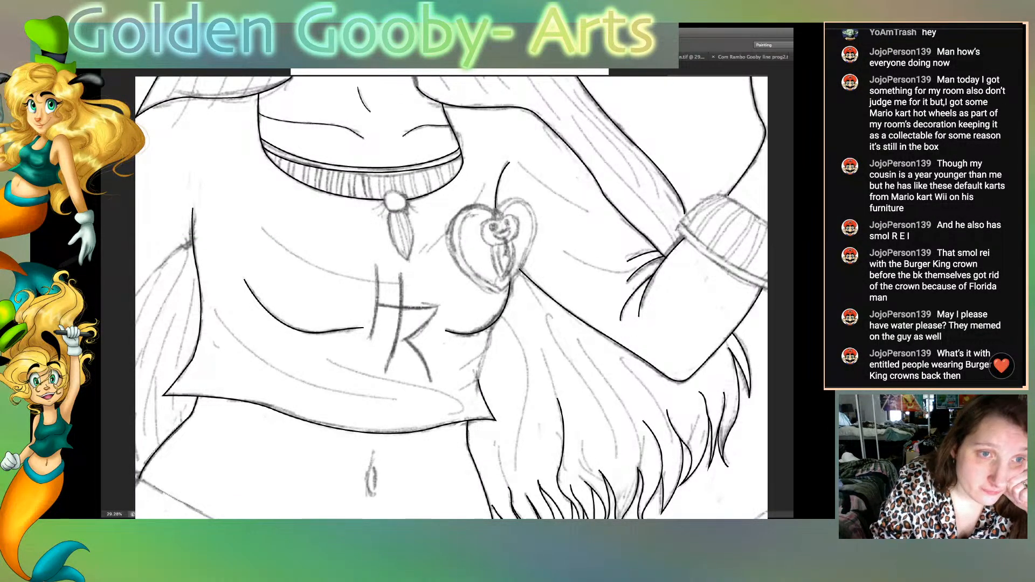
click(390, 209)
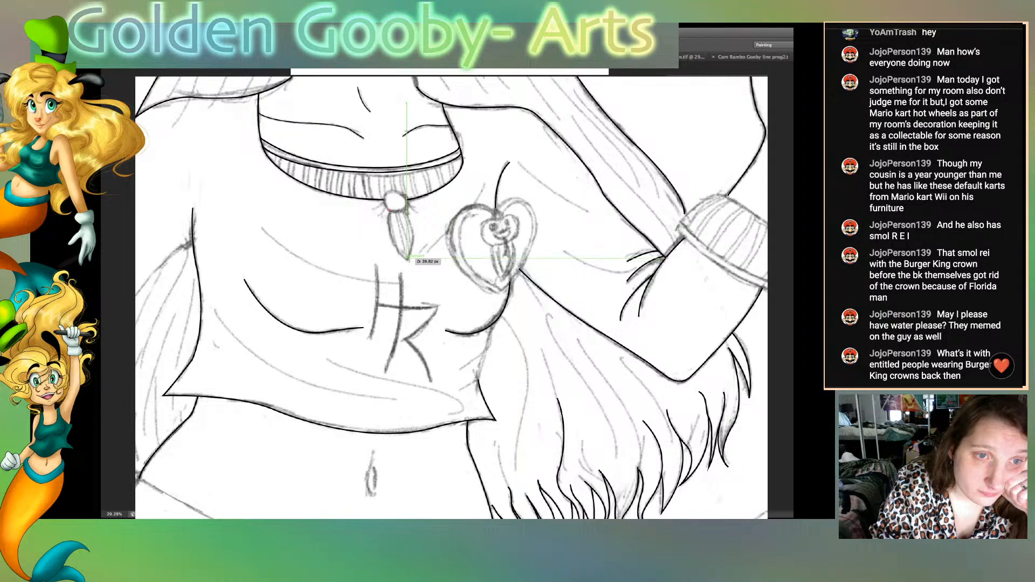
drag(408, 258, 436, 280)
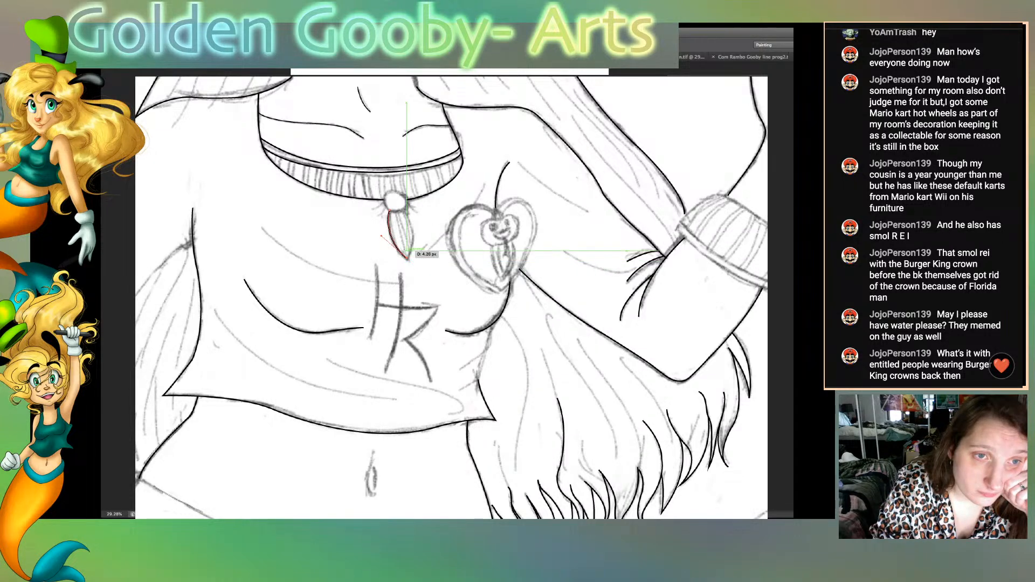
click(403, 208)
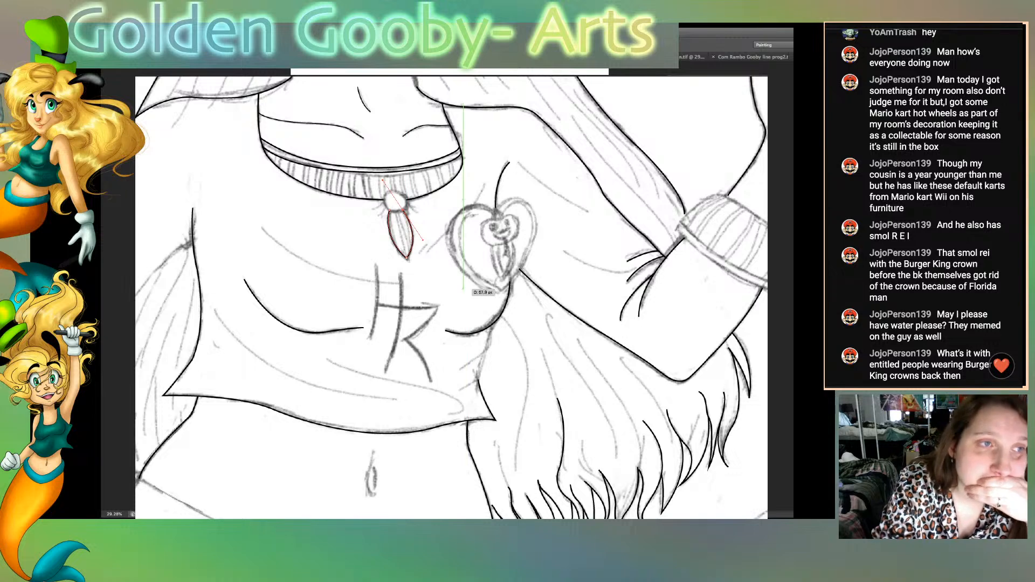
key(Escape)
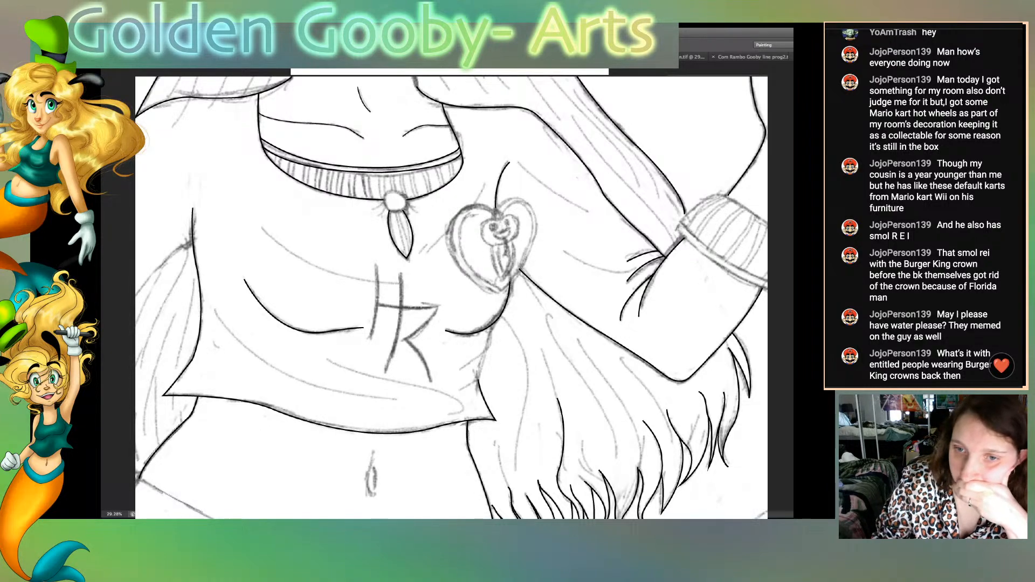
Step: Trace the crotch crease of the jeans from the inner thigh line up toward the small heart on the hip
scroll(452, 298, down, 10)
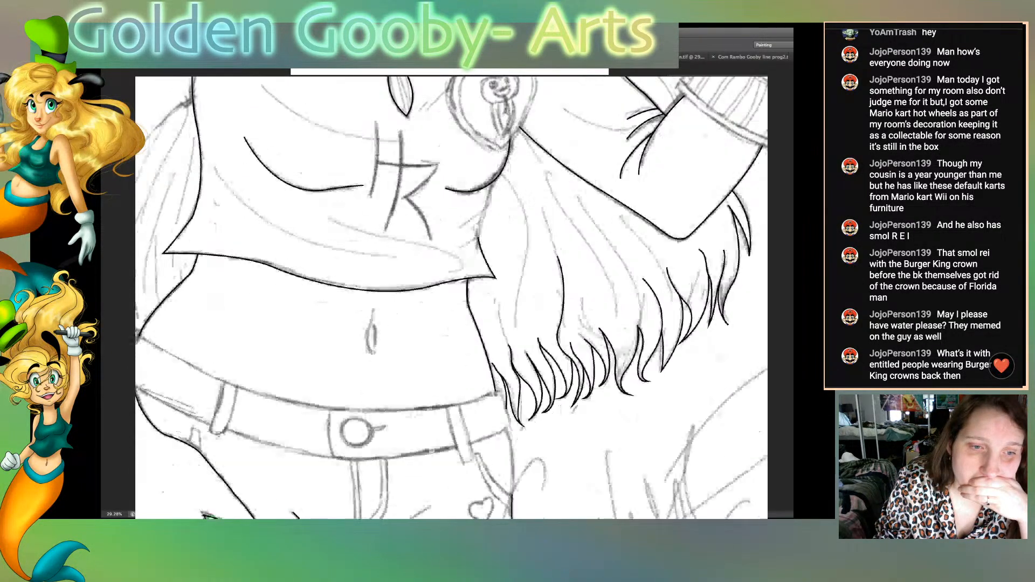
scroll(451, 297, down, 2)
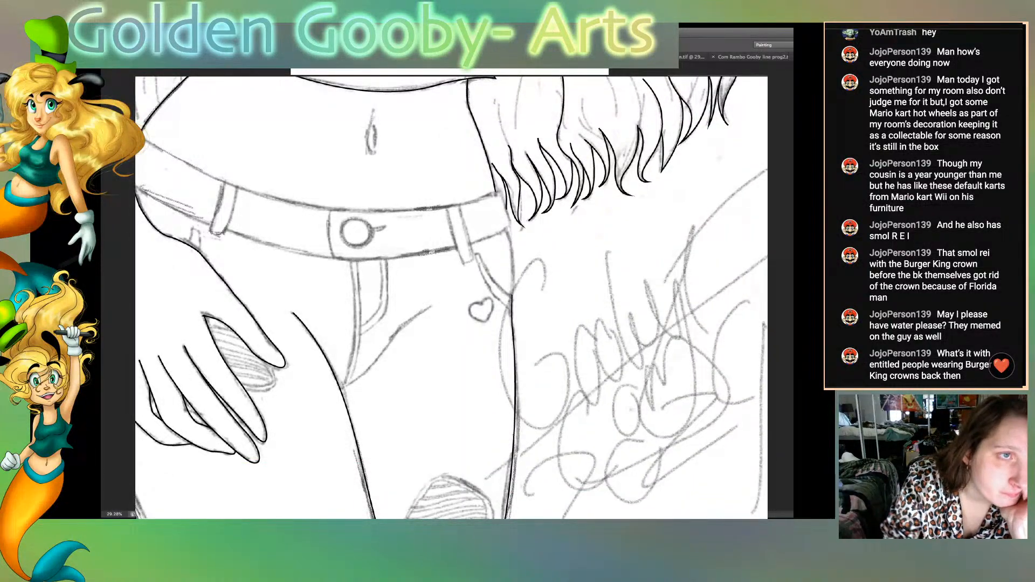
click(345, 385)
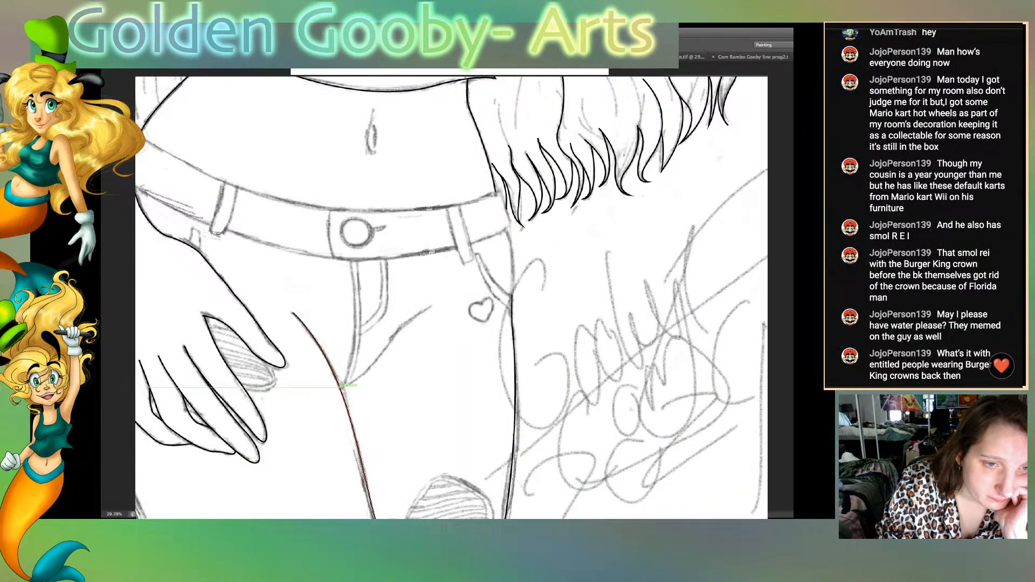
drag(398, 330, 417, 283)
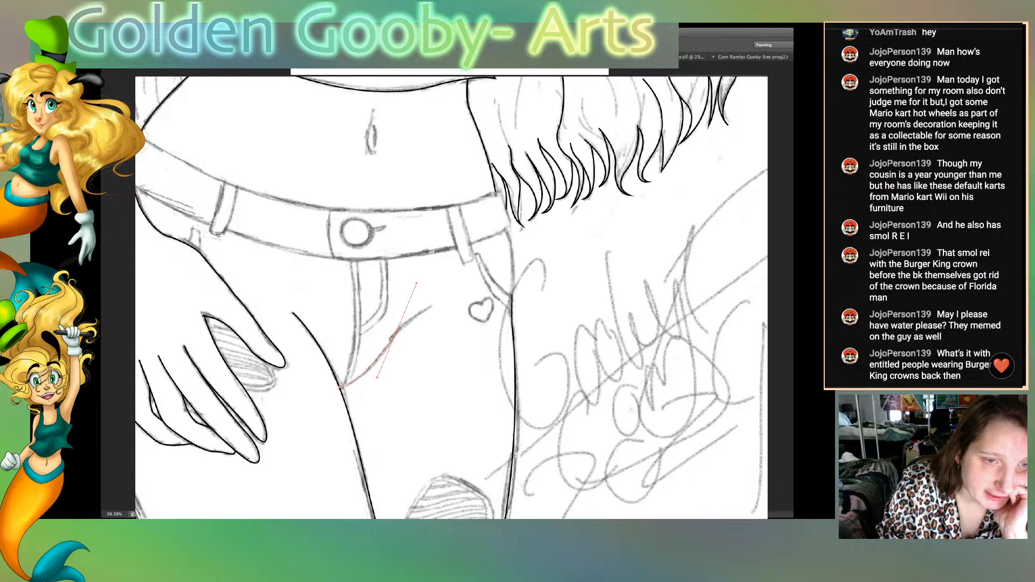
alt+click(397, 330)
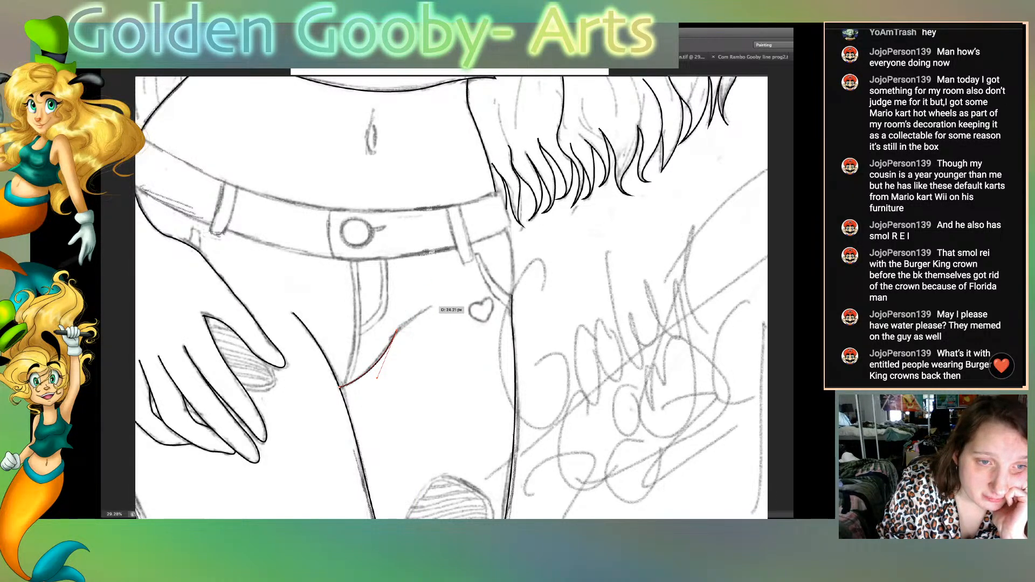
click(439, 302)
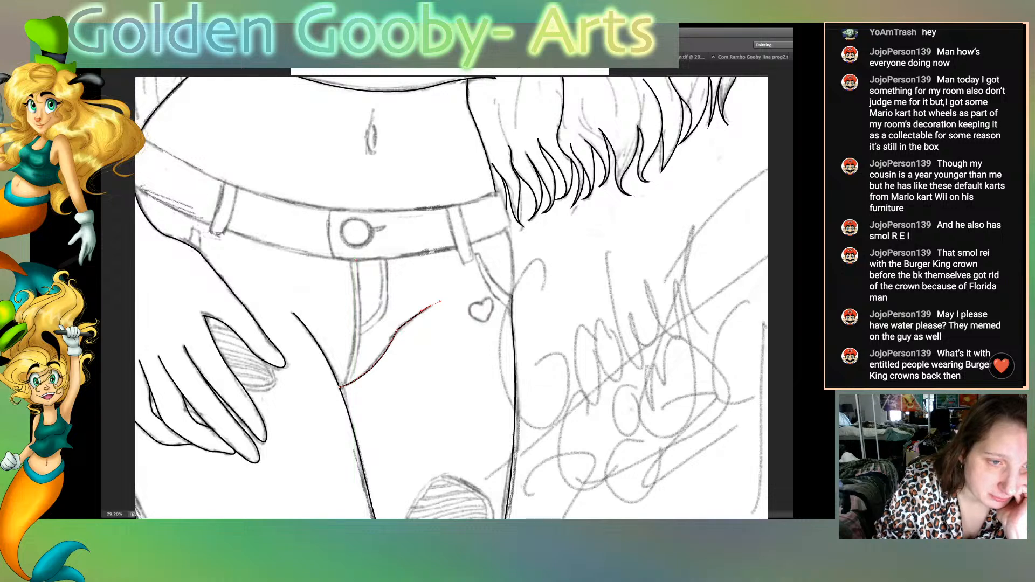
Step: Trace the two parallel lines of the jeans' fly seam between the waistband's lower edge and the crotch point, ending each path
drag(345, 386, 323, 411)
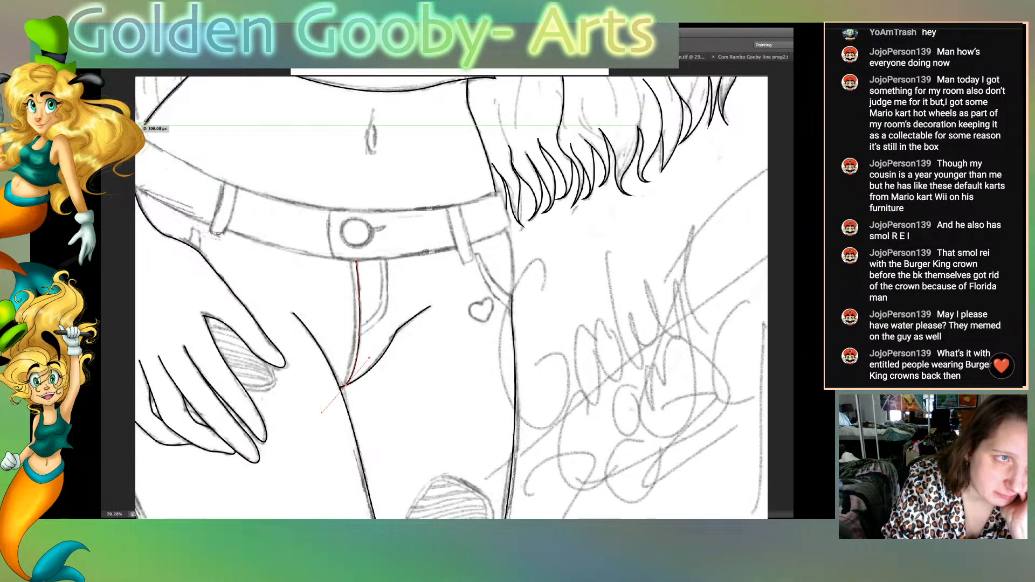
key(Return)
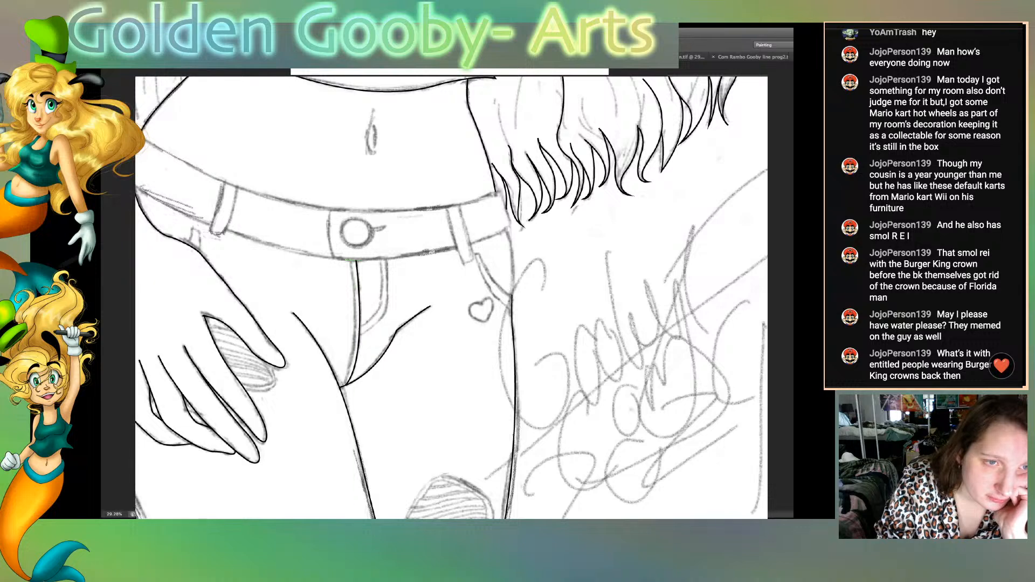
click(353, 260)
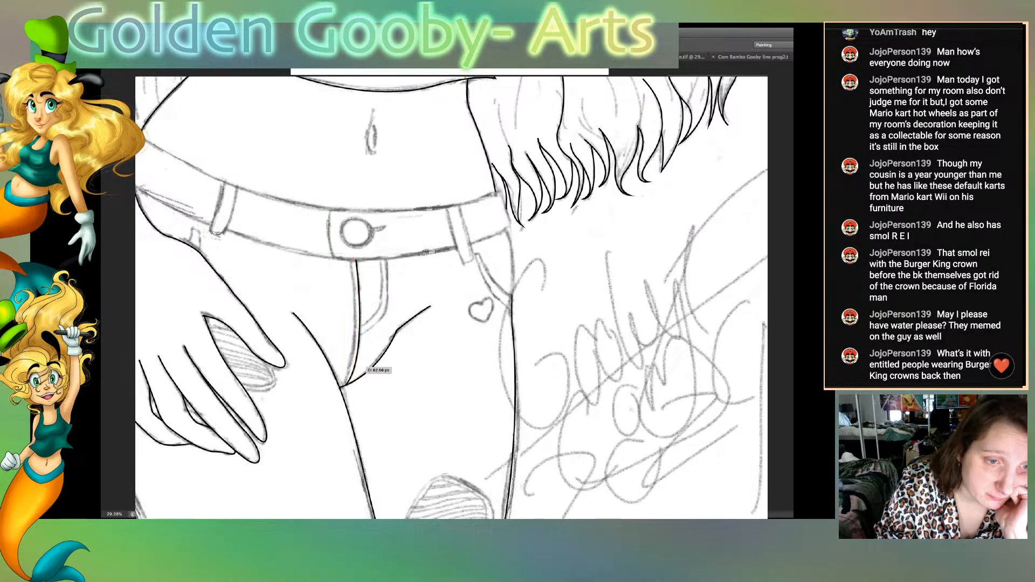
drag(346, 384, 313, 400)
key(Return)
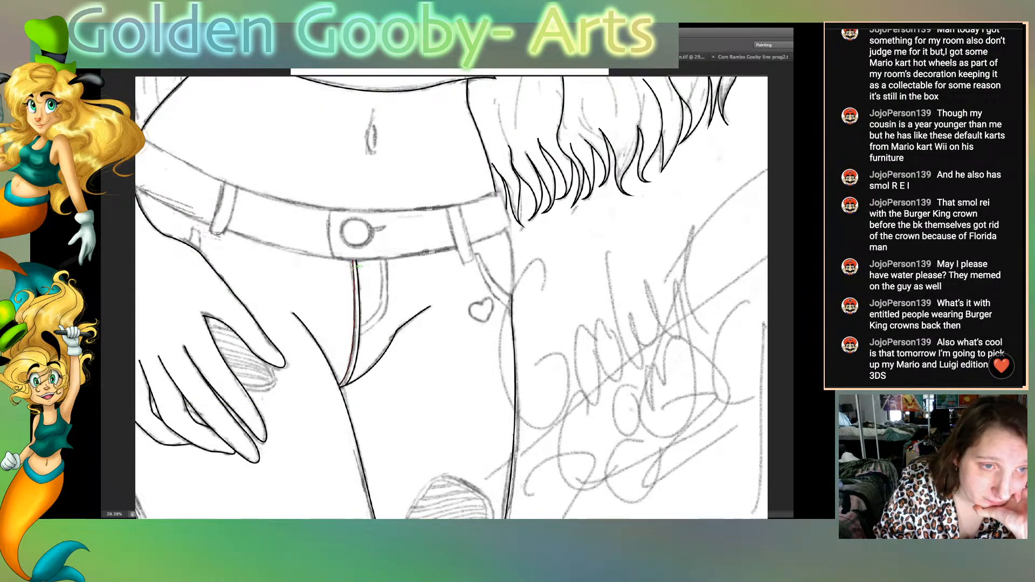
key(ctrl+z)
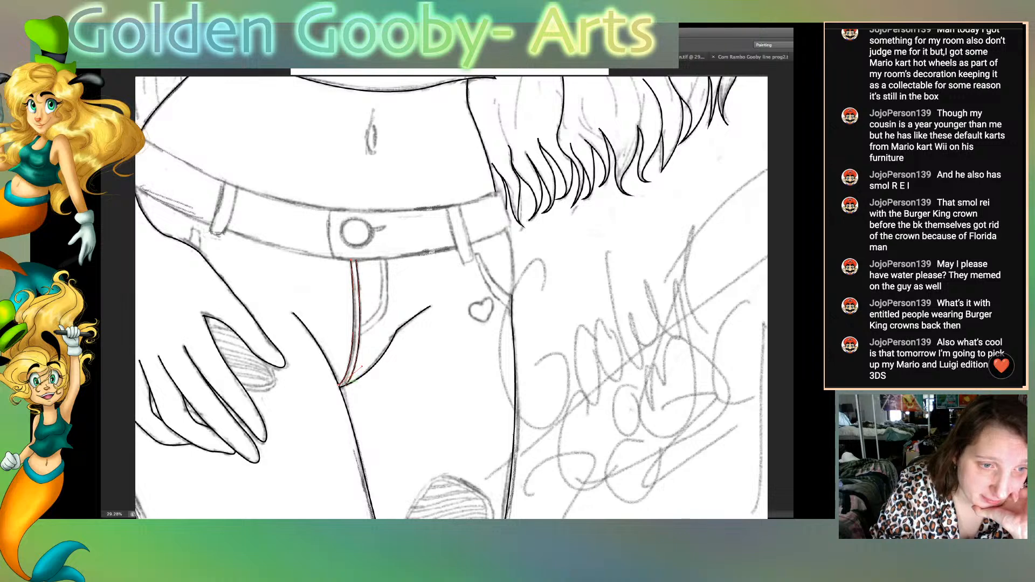
drag(339, 385, 365, 359)
key(b)
key(Return)
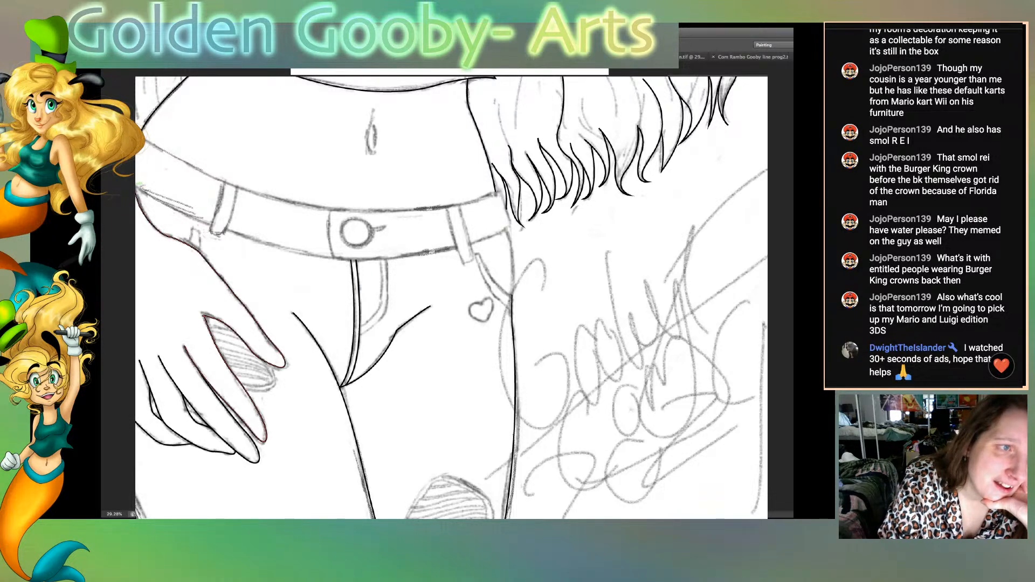
Step: Trace the inner and outer curves of the J-shaped fly stitching between the waistband and the fly seam
click(360, 326)
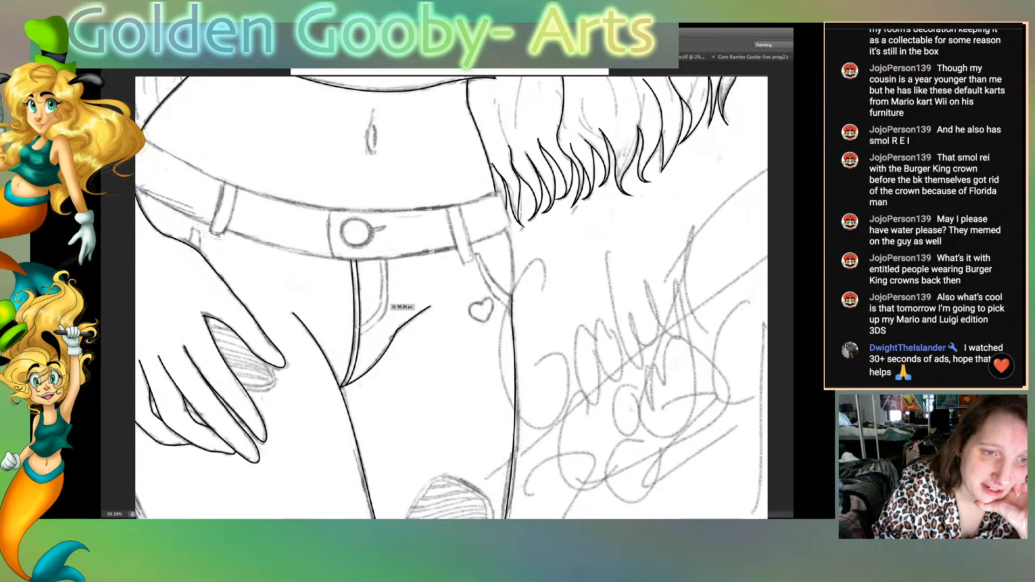
drag(380, 306, 383, 296)
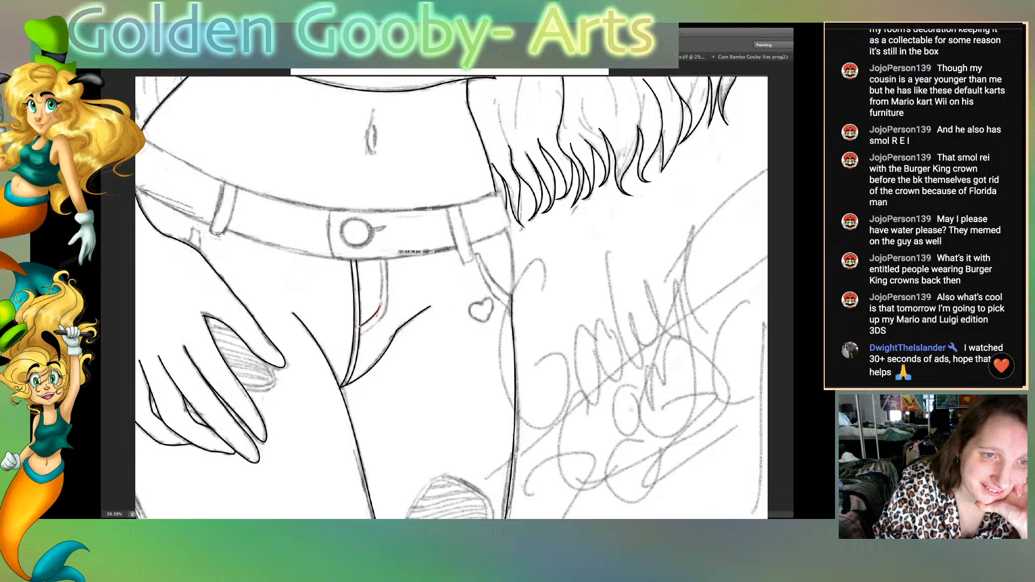
drag(380, 261, 375, 237)
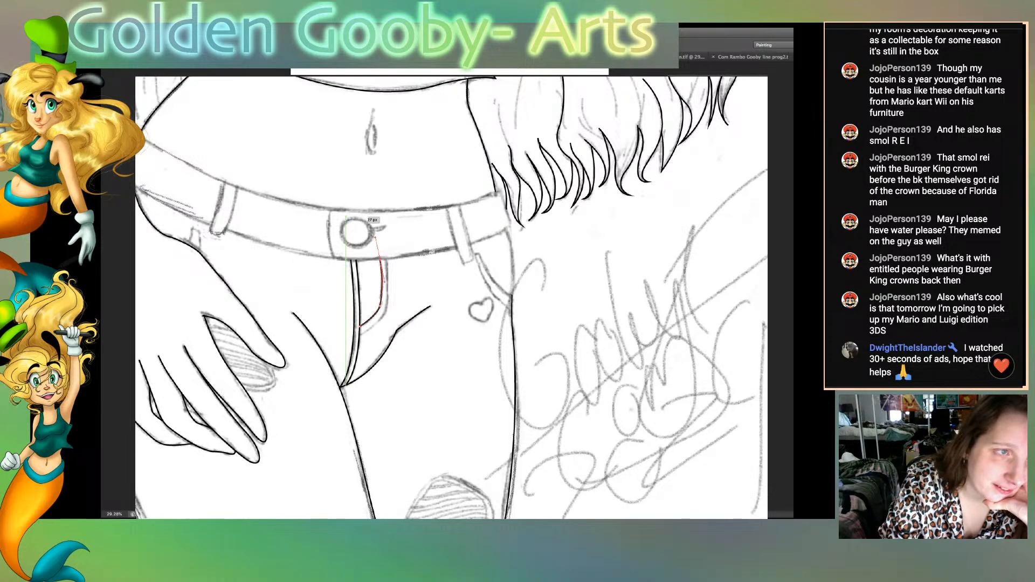
click(386, 260)
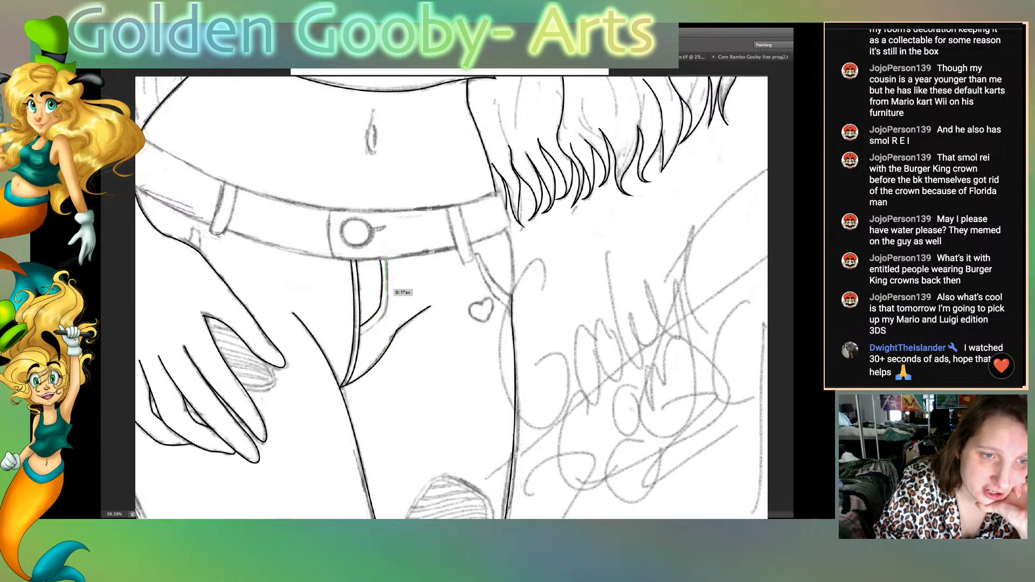
drag(386, 311, 345, 340)
click(386, 311)
click(360, 332)
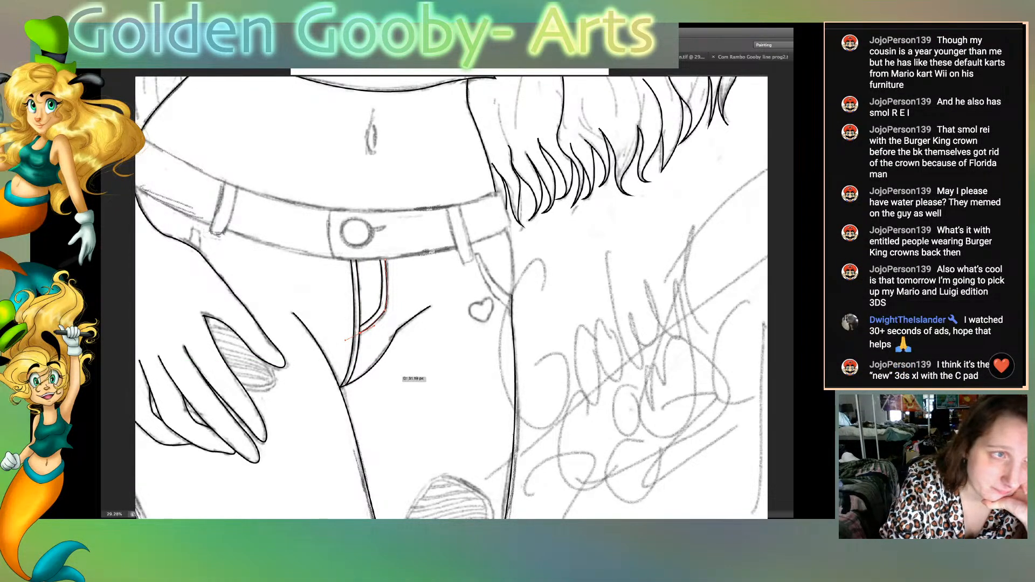
key(Return)
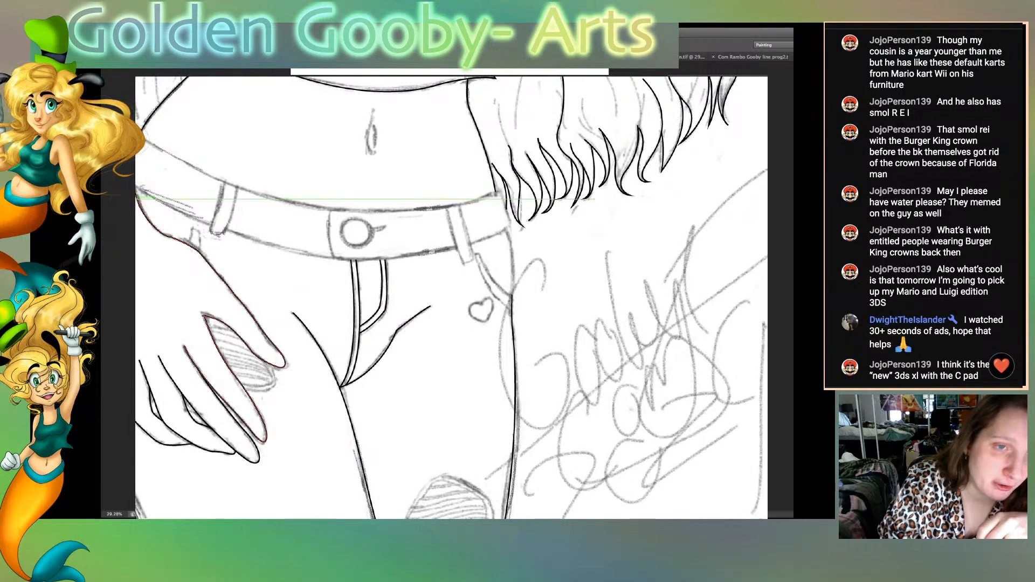
Step: Draw a circle over the sketched jeans button on the waistband, align it with the sketch, and deselect it
drag(339, 219, 371, 249)
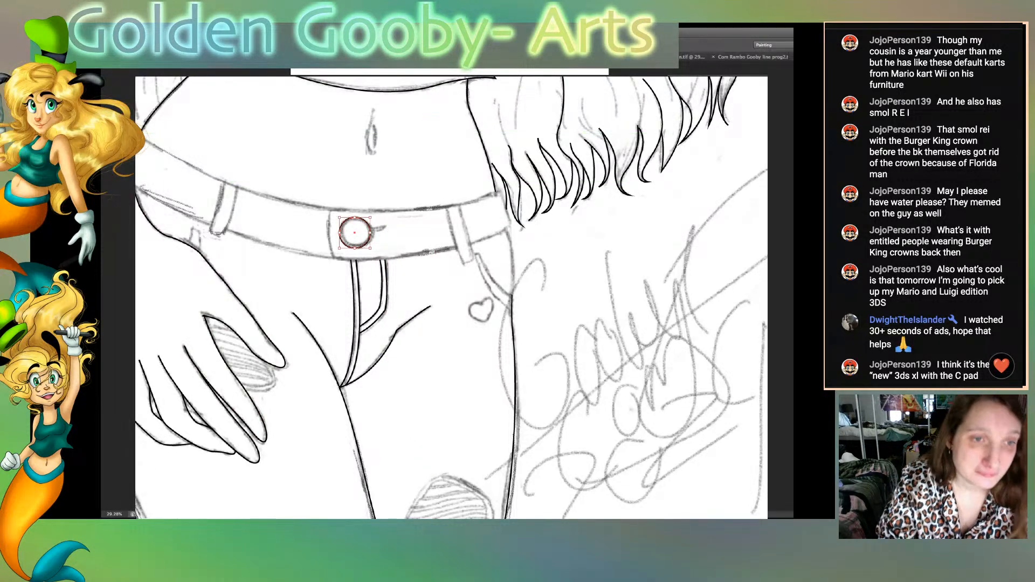
drag(355, 233, 373, 232)
key(super+shift+a)
key(super+shift+a)
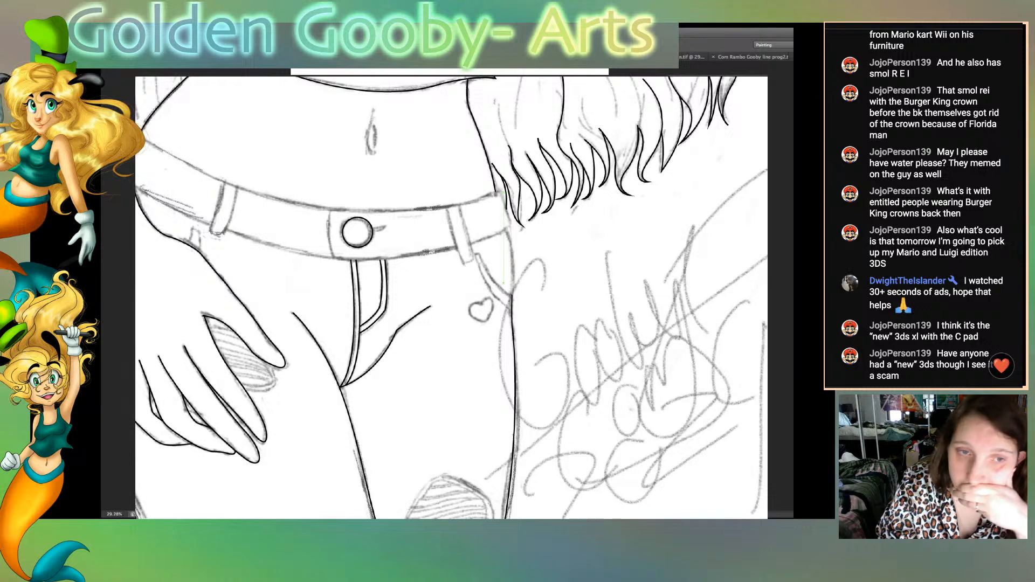
Step: Trace the curved pocket opening from beneath the belt loop beside the heart down to the outer leg line, adjusting its end to meet that line
click(476, 253)
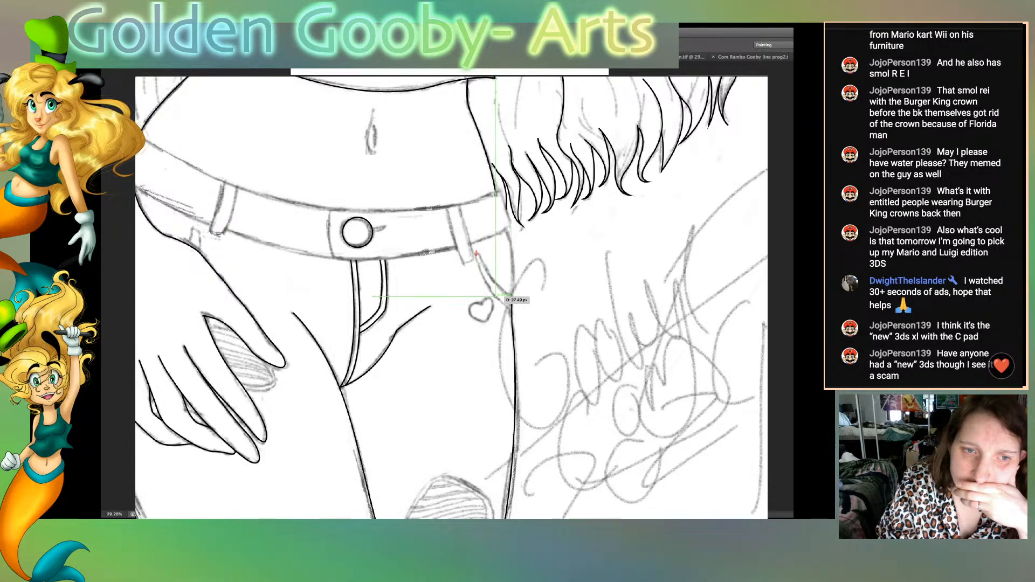
click(505, 296)
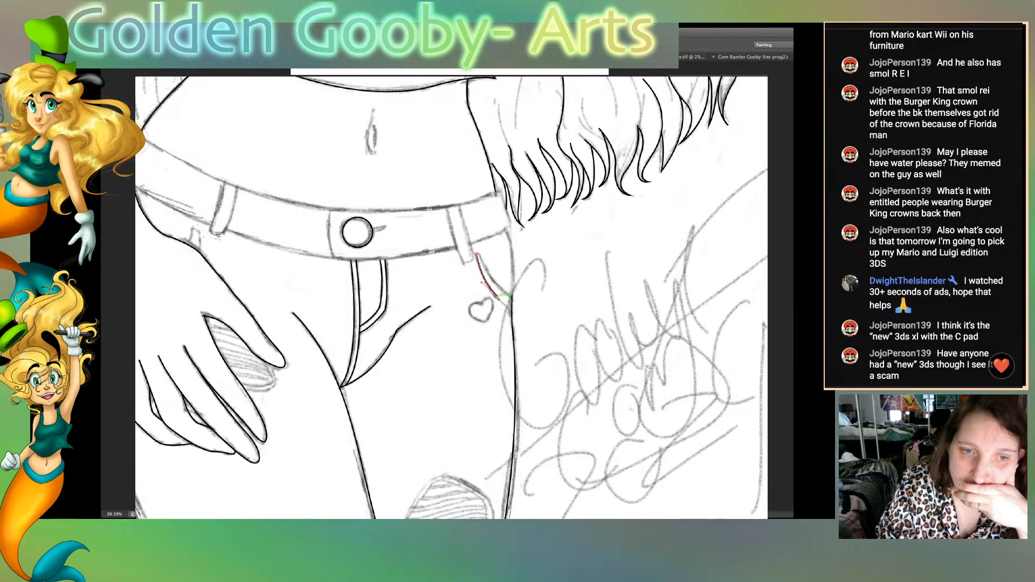
drag(511, 309, 516, 311)
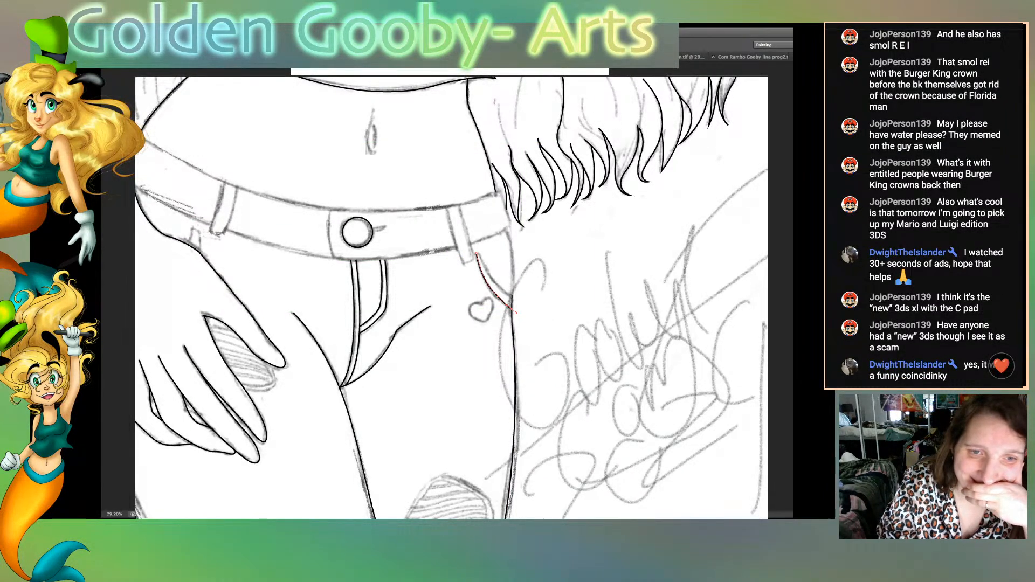
drag(512, 309, 504, 301)
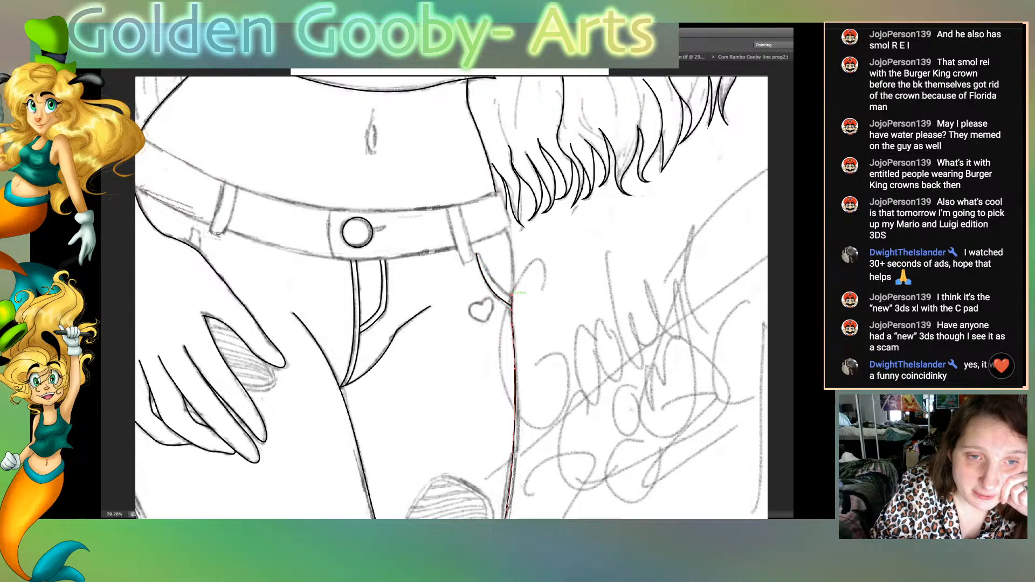
Step: Extend the outer leg line from the pocket corner up along the hip to the waistband, and deselect it
drag(511, 241, 514, 263)
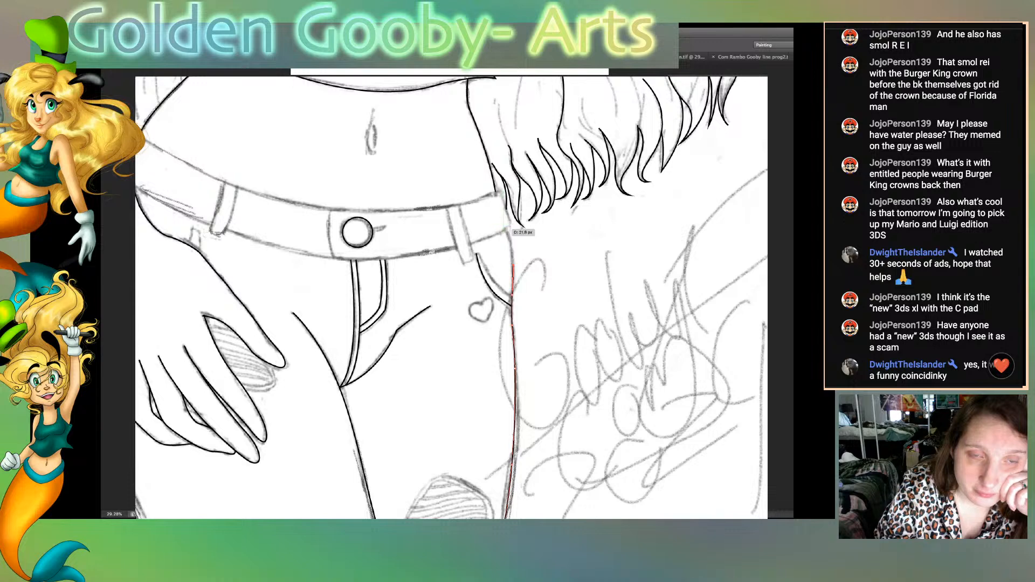
drag(501, 219, 499, 216)
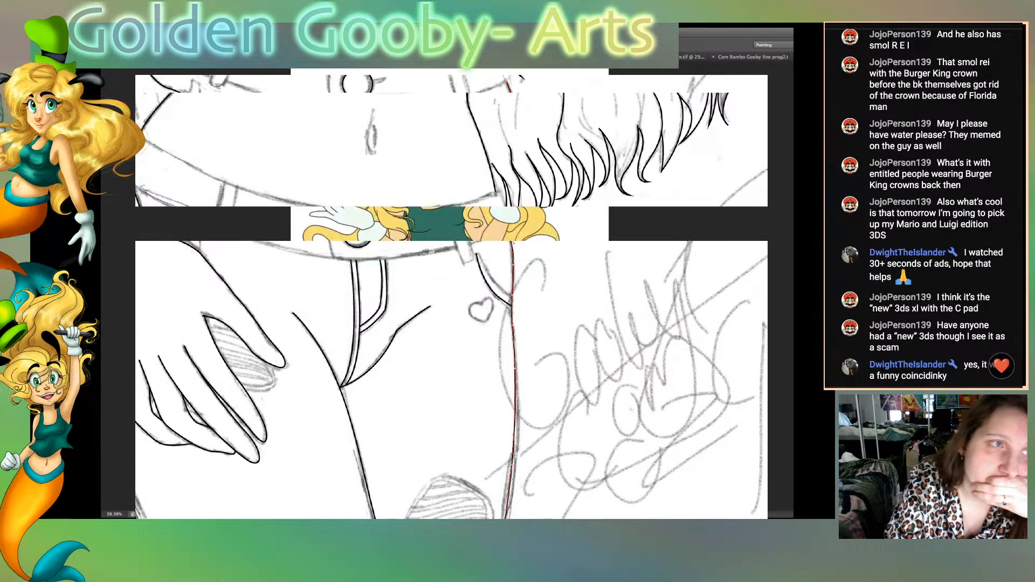
key(v)
key(Escape)
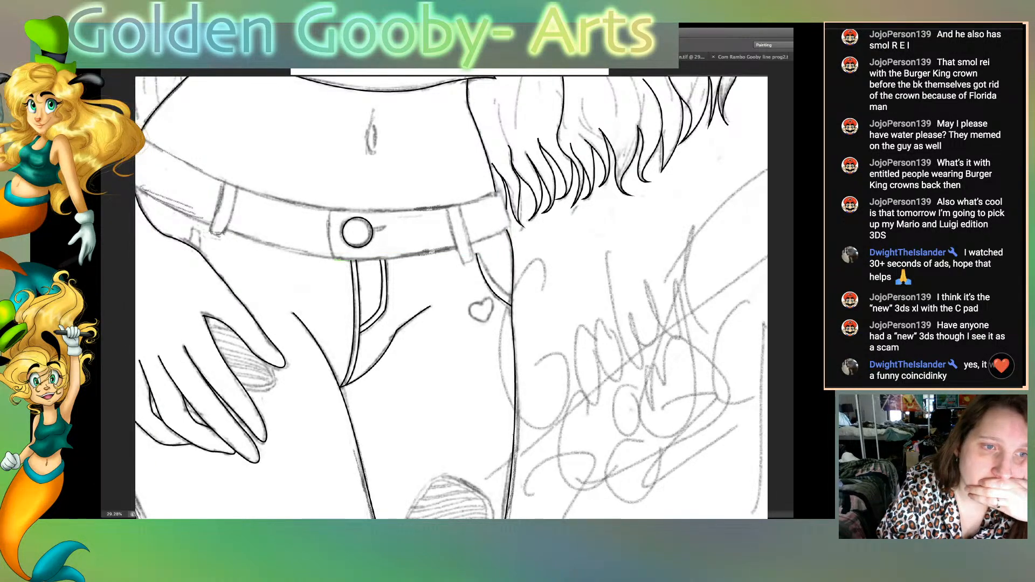
Step: Trace the waistband's lower edge from the overlap flap beneath the button to the belt loop near the pocket
click(332, 260)
drag(456, 247, 541, 231)
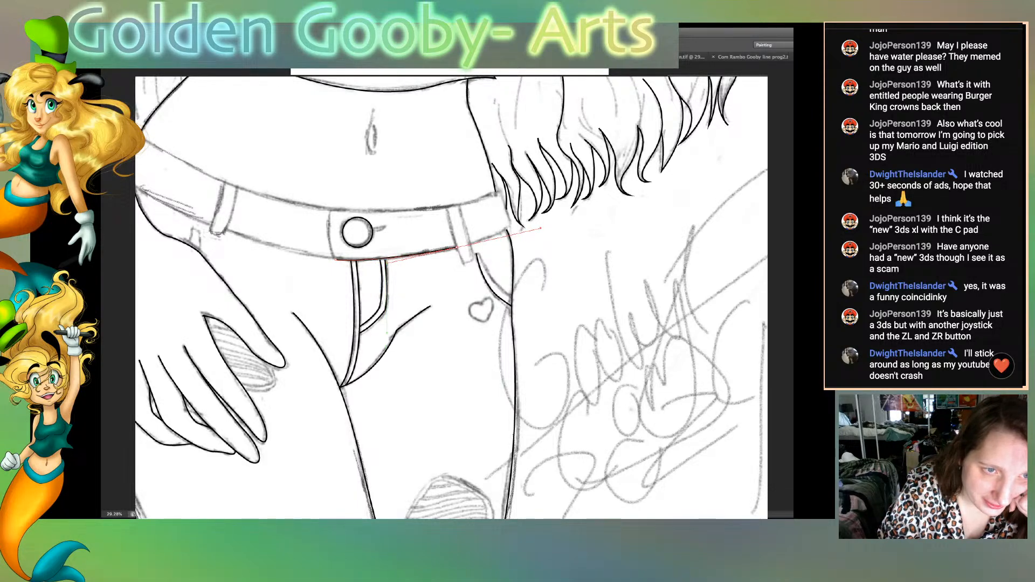
alt+click(457, 248)
key(Return)
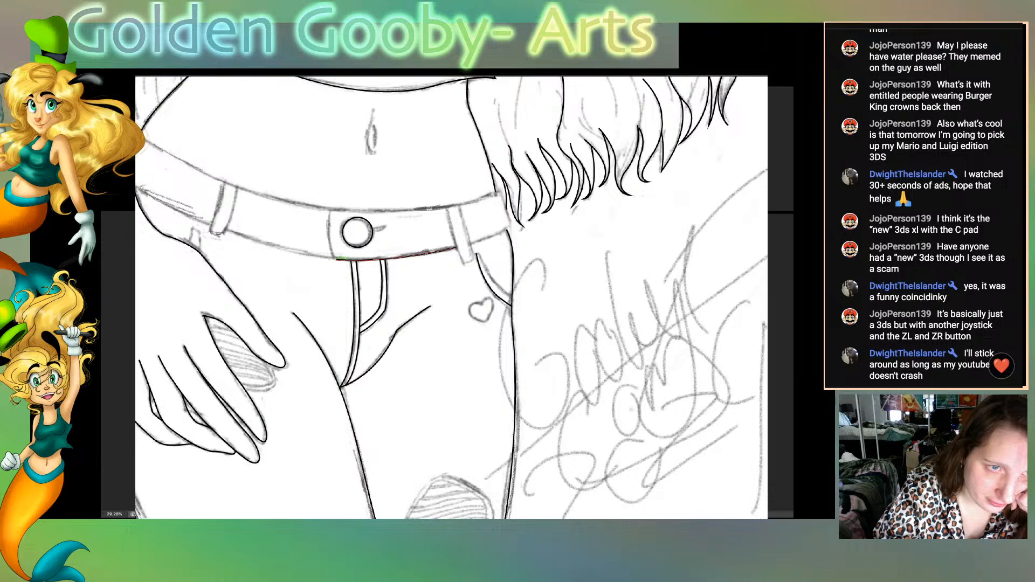
Step: Continue the waistband outline up the flap's end and along the upper edge to the belt loop, refining the flap's upper corner
drag(336, 259, 326, 203)
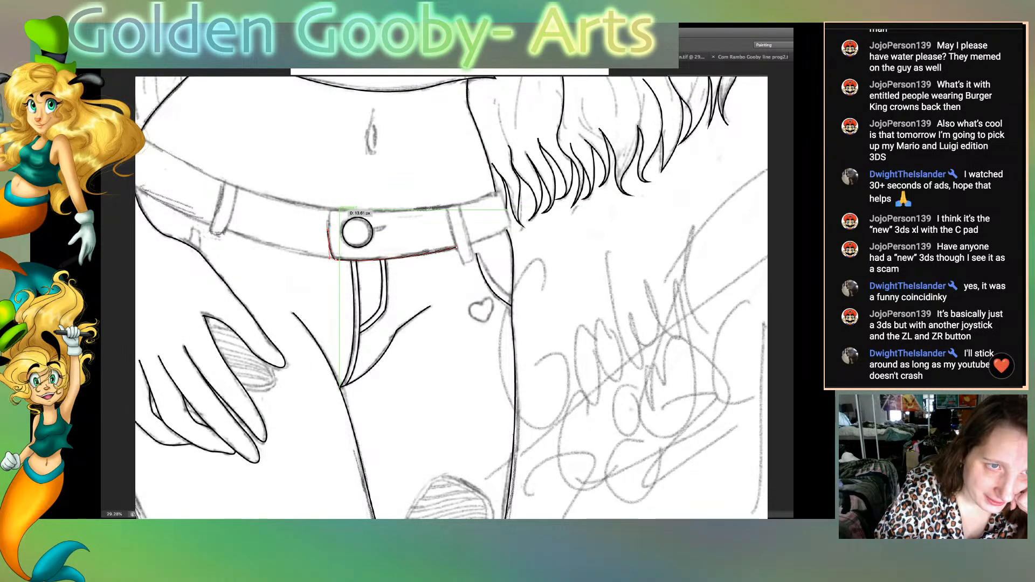
key(Return)
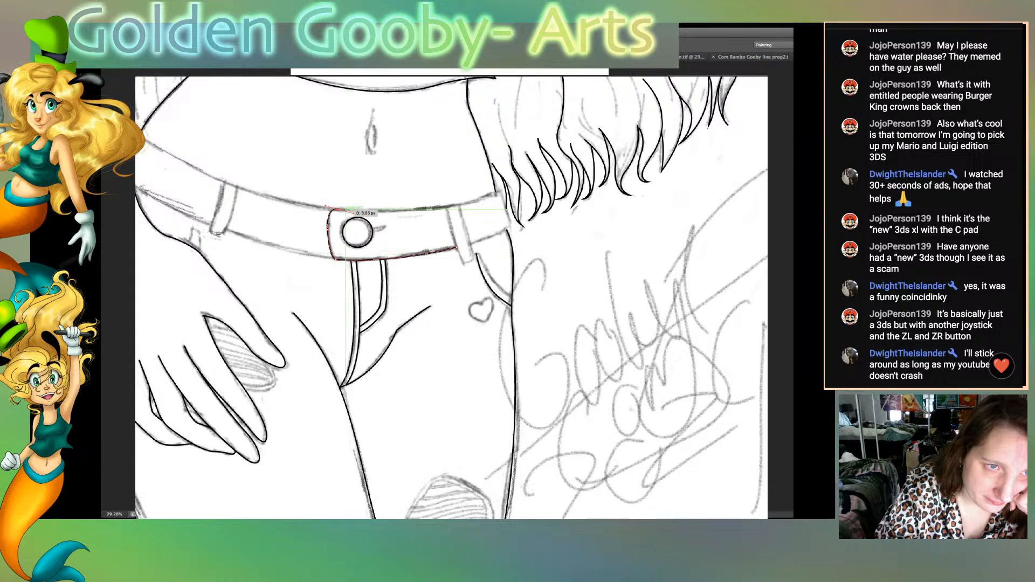
drag(457, 209, 458, 210)
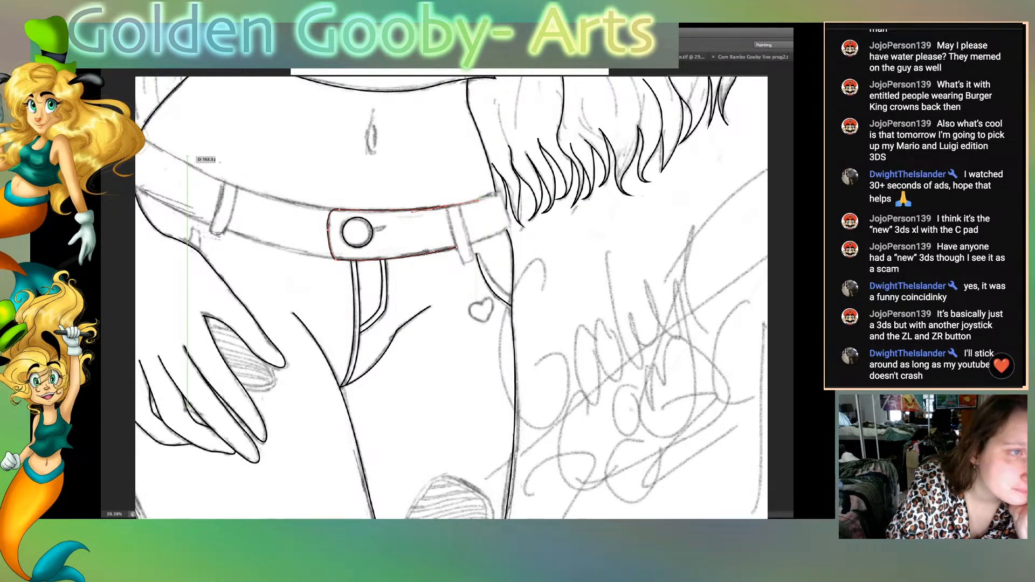
click(341, 208)
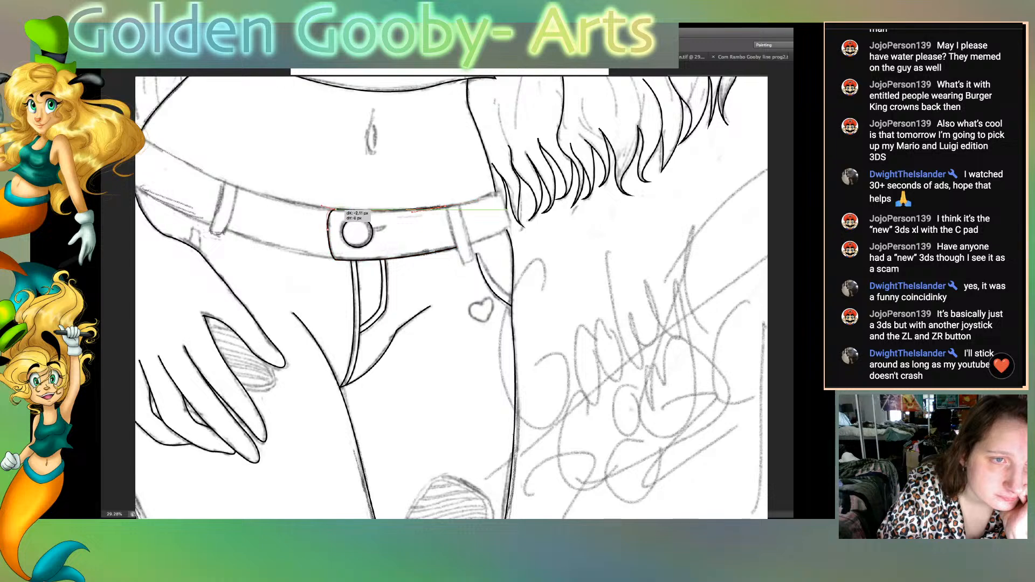
drag(339, 210, 336, 208)
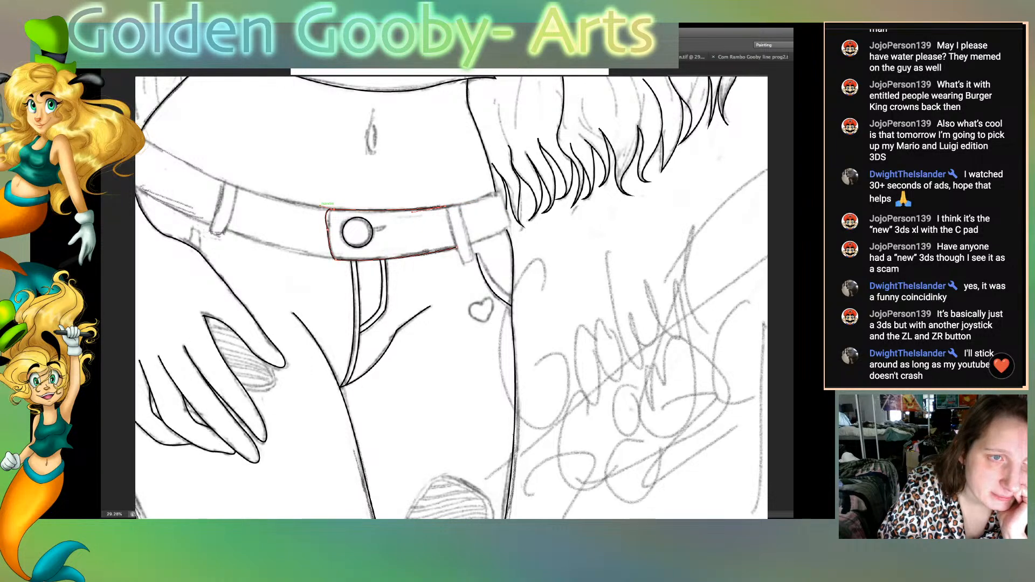
key(b)
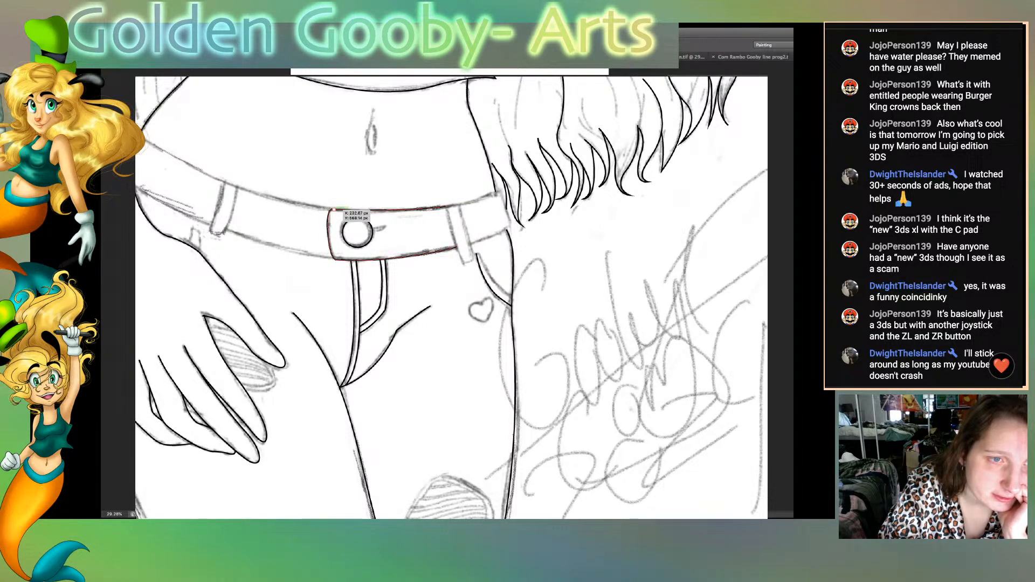
Step: Trace the waistband's lower edge from the belt loop beside the hand to the overlap flap beneath the button
key(Return)
key(BackSpace)
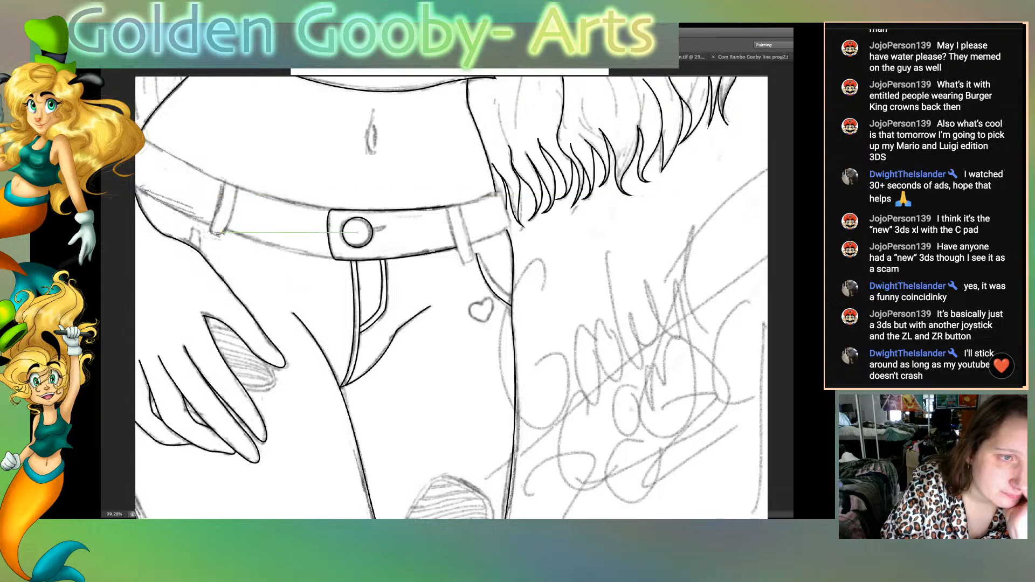
key(p)
click(225, 230)
drag(320, 257, 387, 260)
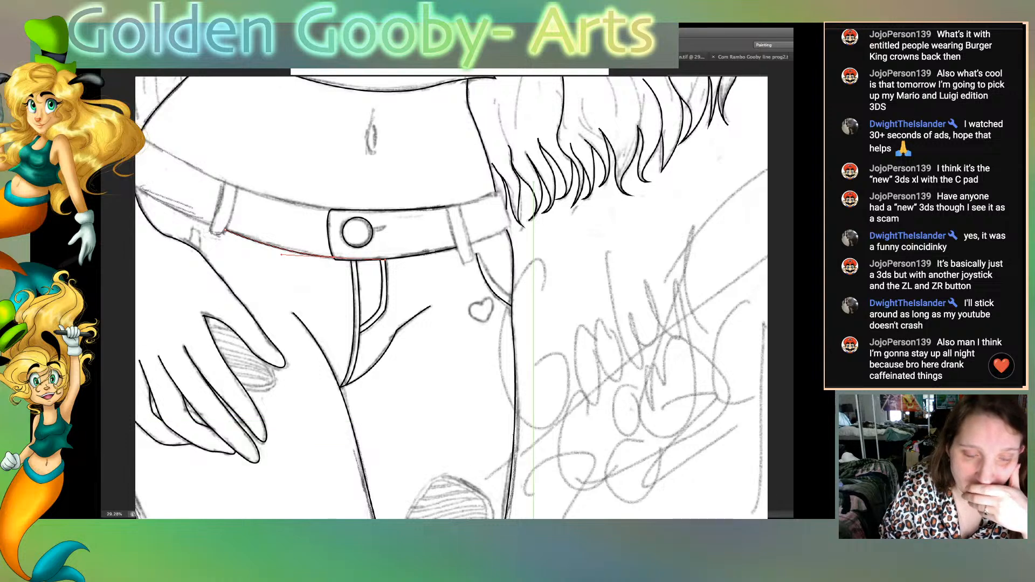
Step: Trace the waistband's short side edge at the wrist and its upper edge from there along to the overlap flap
drag(615, 517, 599, 518)
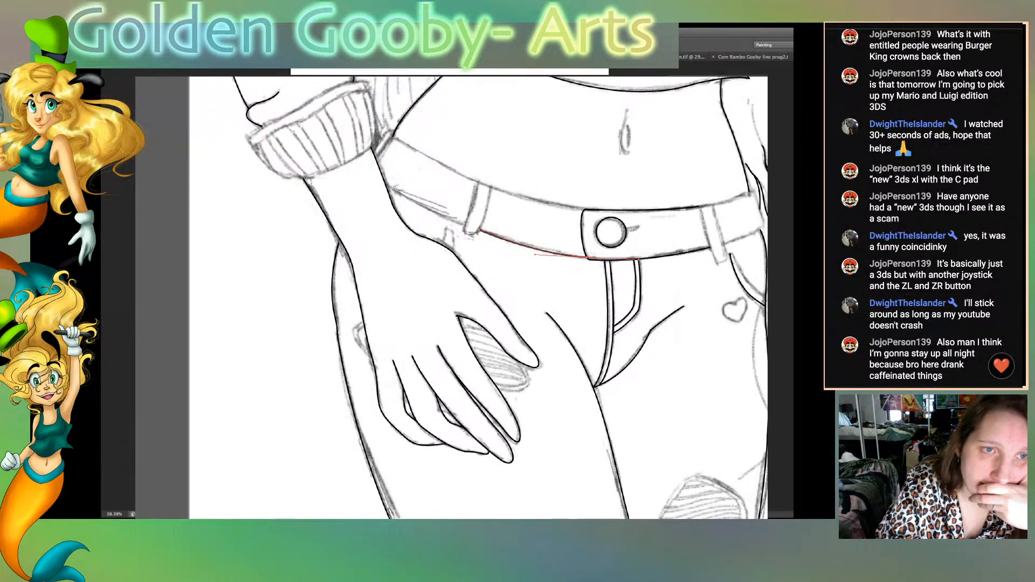
click(376, 158)
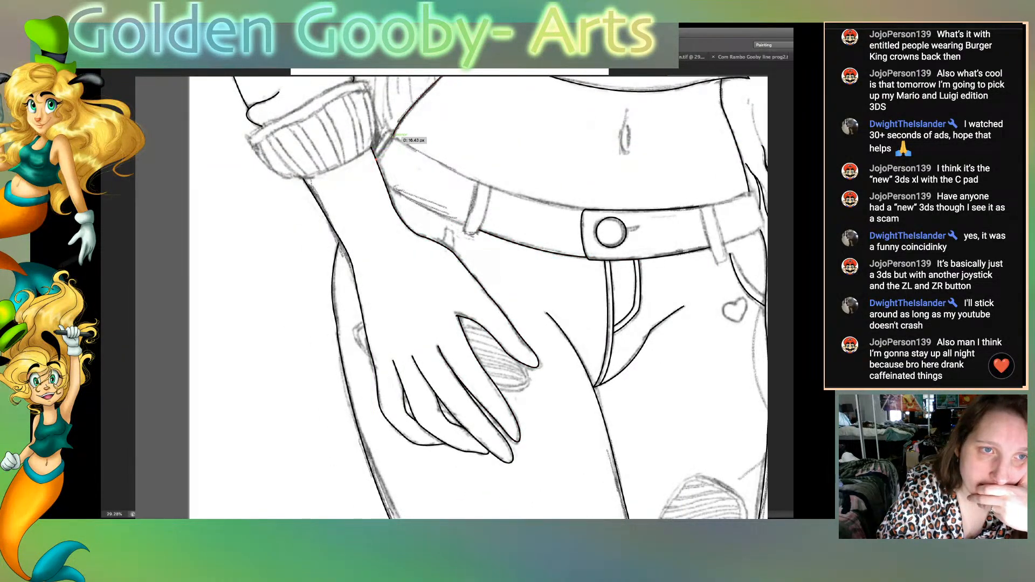
click(391, 136)
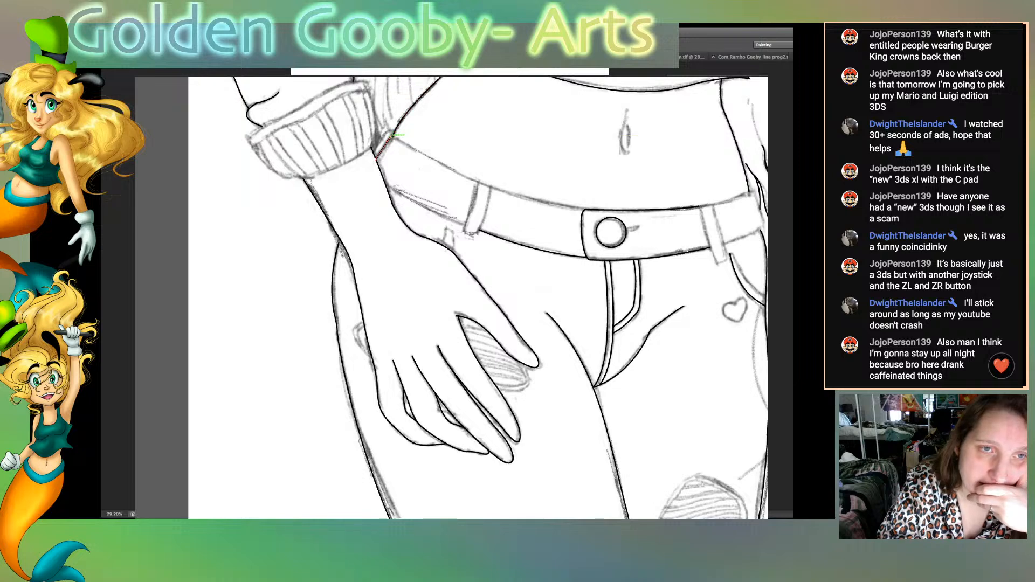
drag(391, 137, 405, 142)
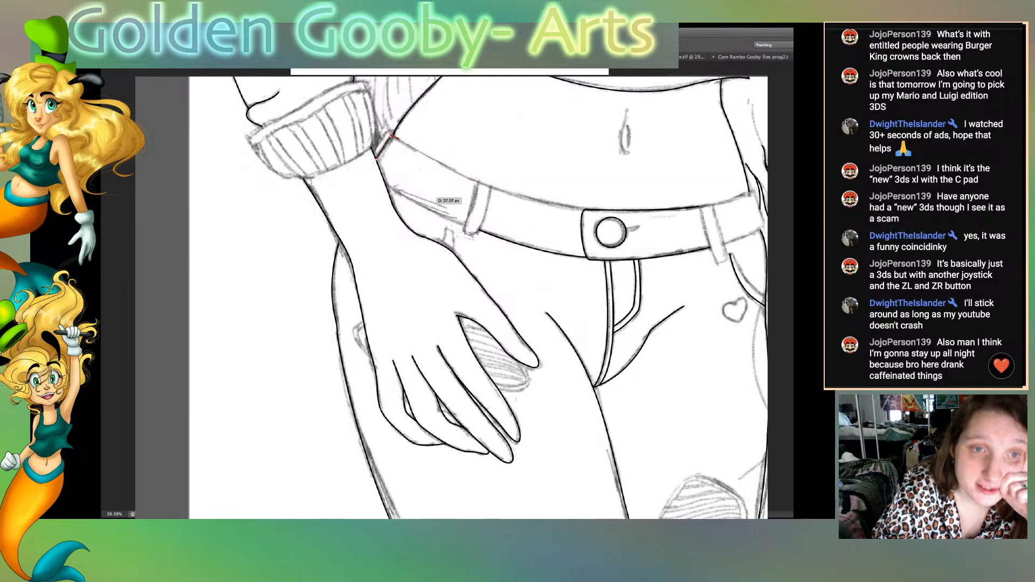
drag(525, 195, 572, 207)
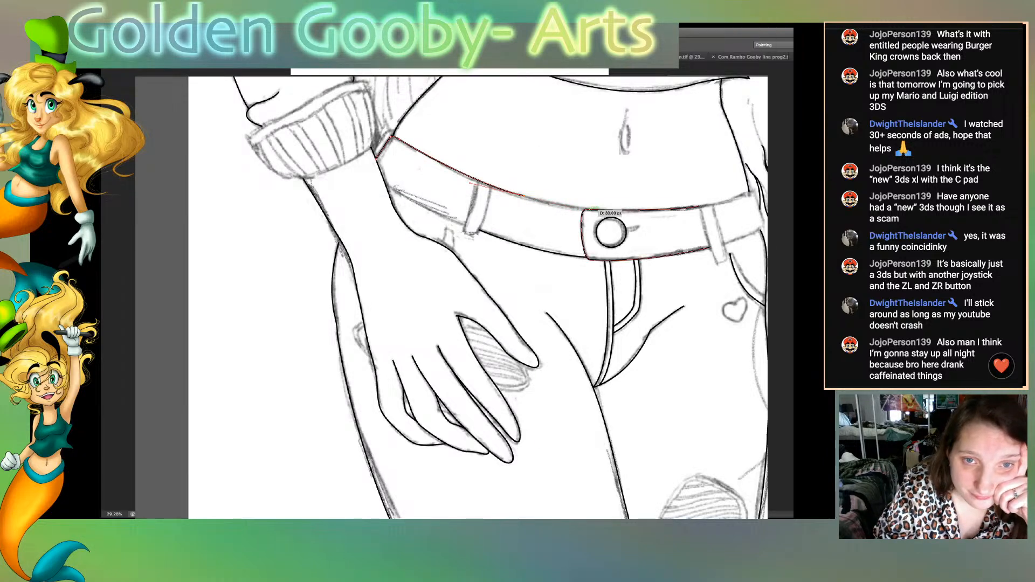
click(585, 209)
drag(585, 210, 598, 211)
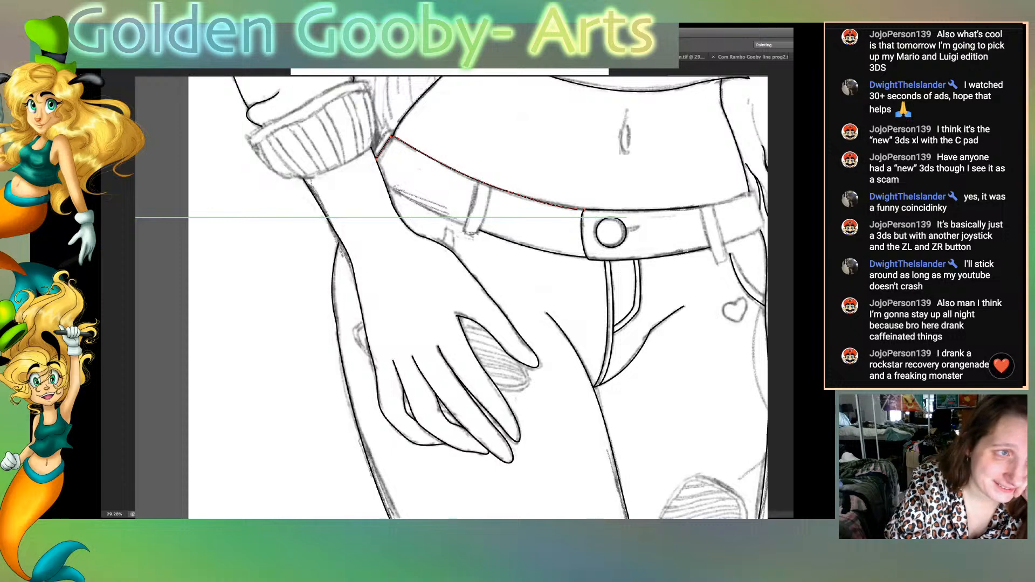
Step: Trace the waistband's lower edge from the belt loop beside the hand back to the wrist line, curving it to the sketch
click(466, 225)
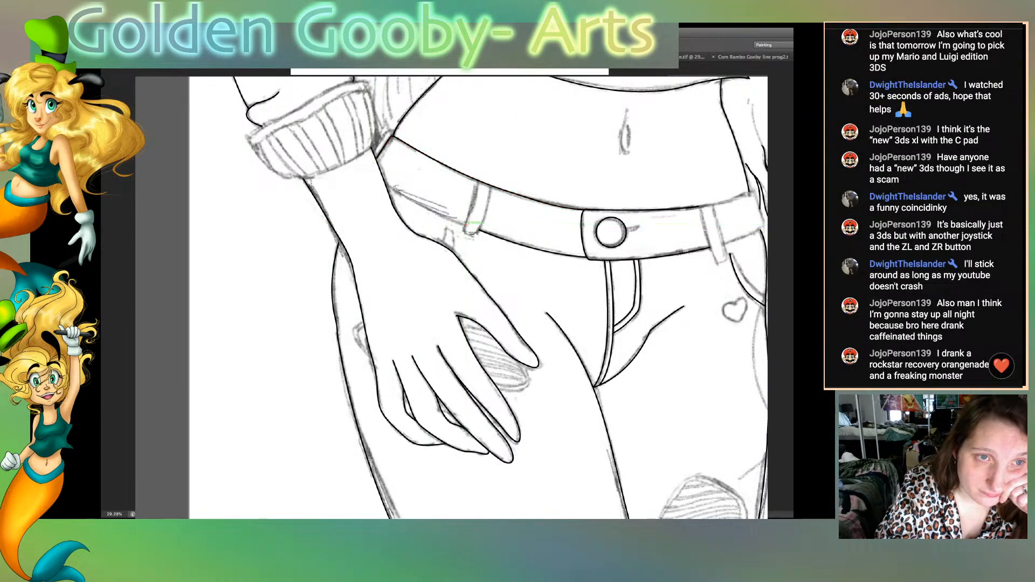
click(388, 186)
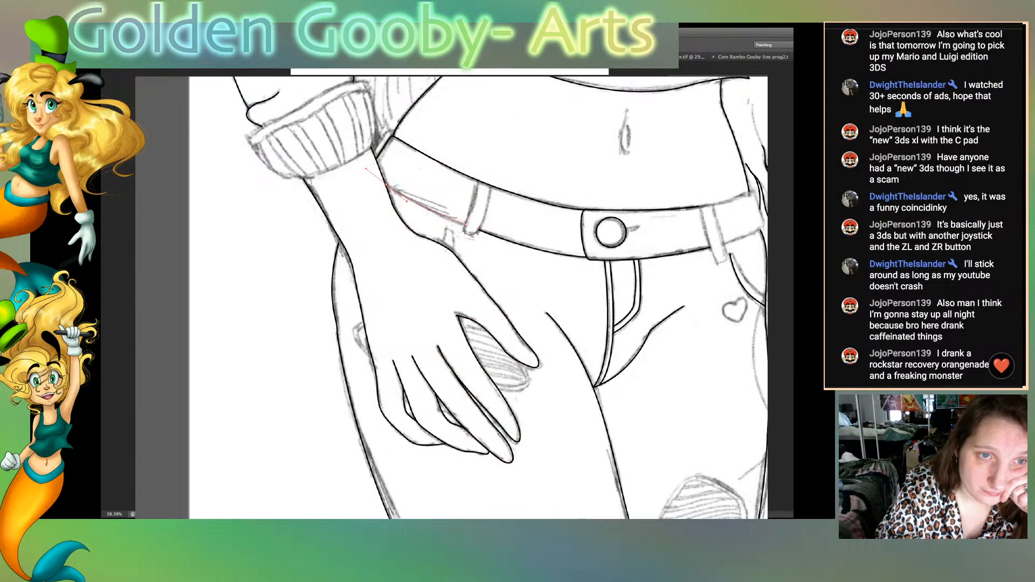
drag(355, 166, 357, 162)
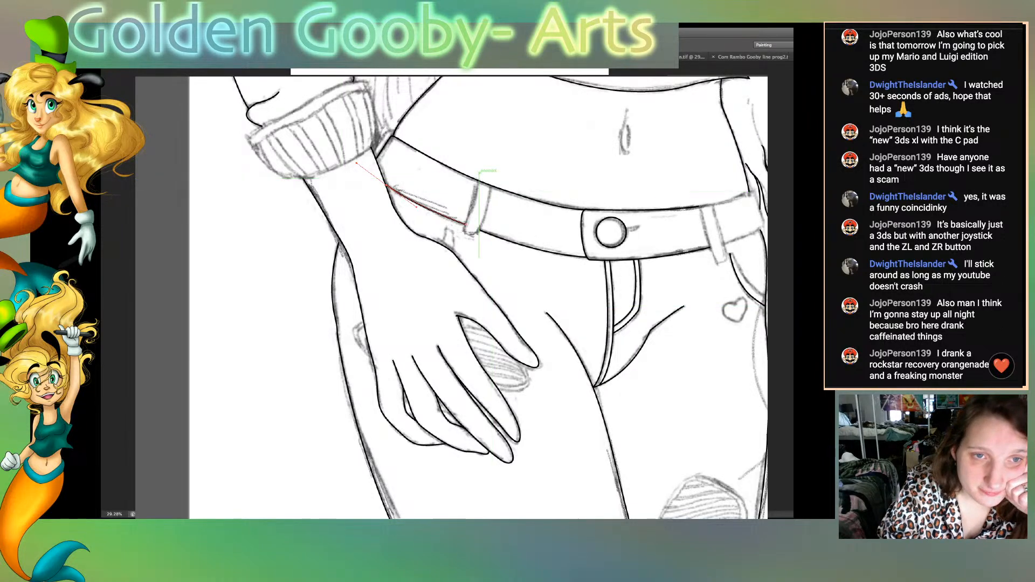
Step: Outline the belt loop beside the hand down one side, across its lower end and back up to the waistband's upper edge, and deselect it
click(479, 181)
mouse_move(464, 230)
mouse_down()
mouse_move(459, 237)
mouse_move(479, 231)
mouse_up()
click(463, 232)
click(477, 233)
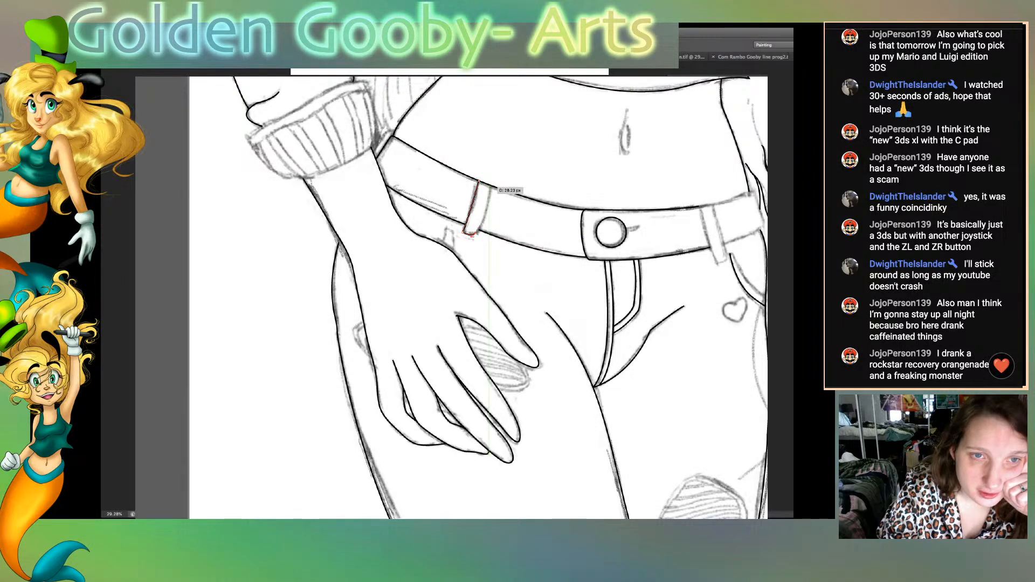
drag(491, 186, 500, 144)
drag(551, 254, 546, 248)
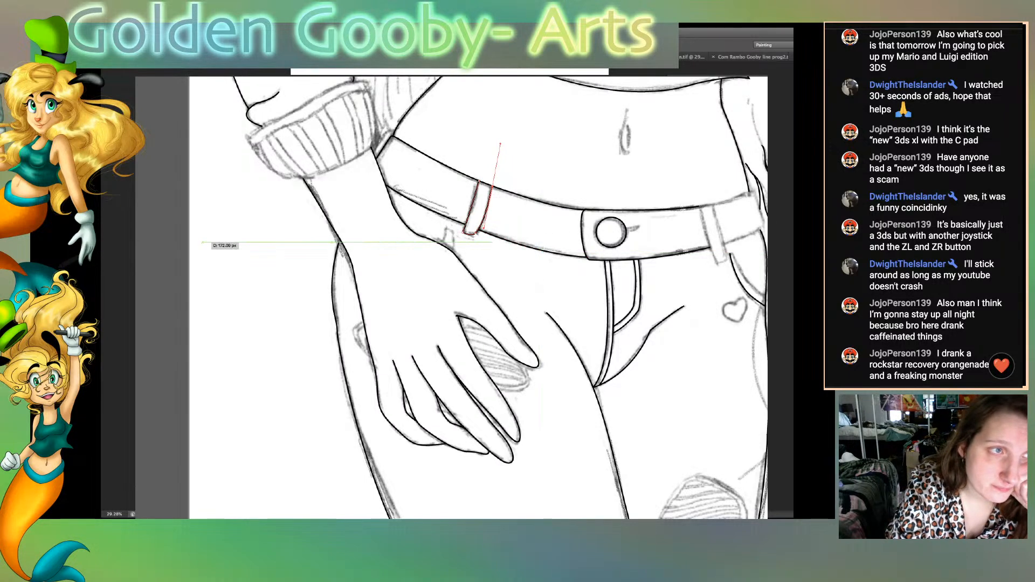
click(577, 318)
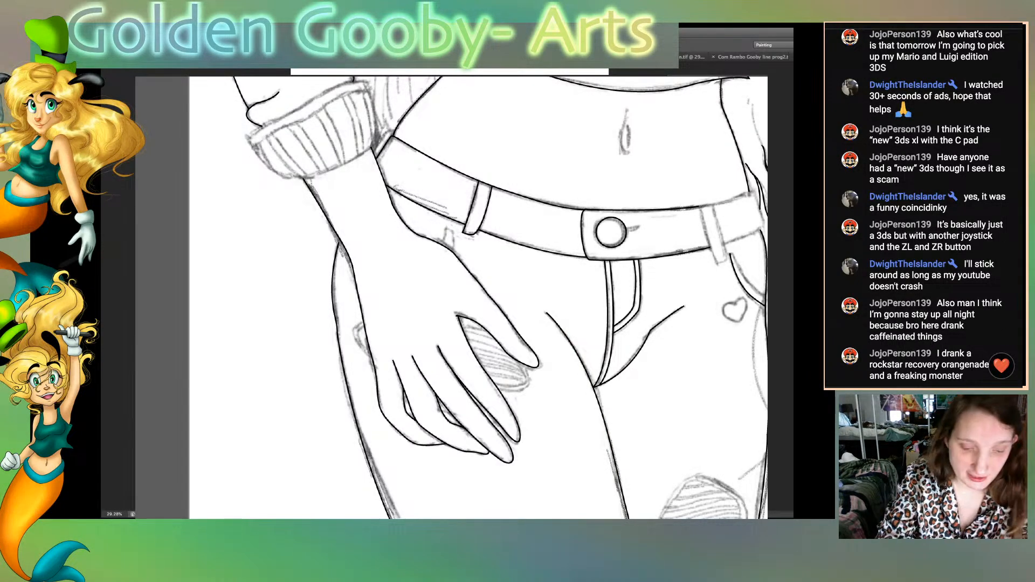
Step: Trace the narrow pointed buttonhole slit beside the jeans button as two curved lines, adjusting where they meet the button
key(super+plus)
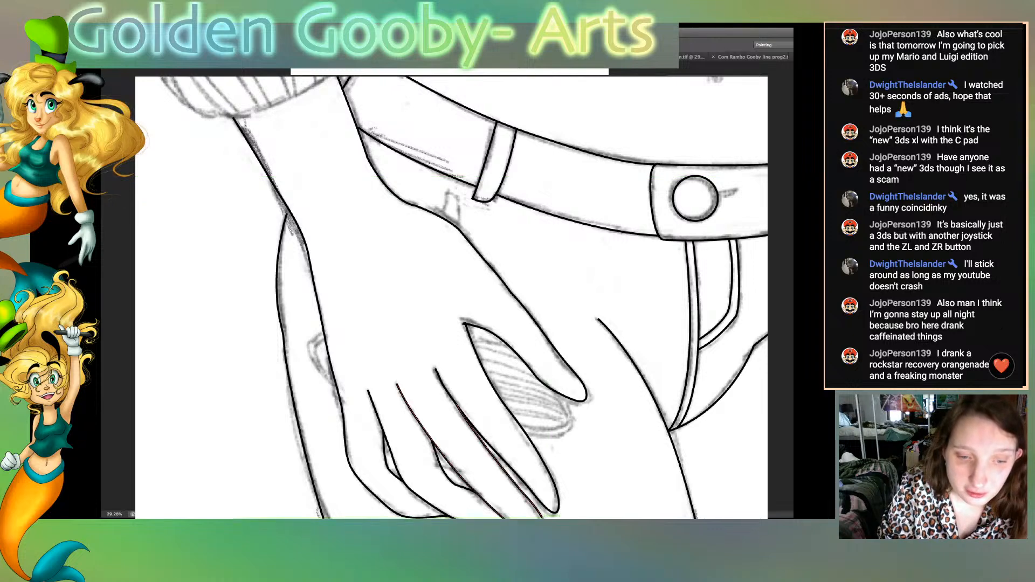
scroll(451, 297, right, 7)
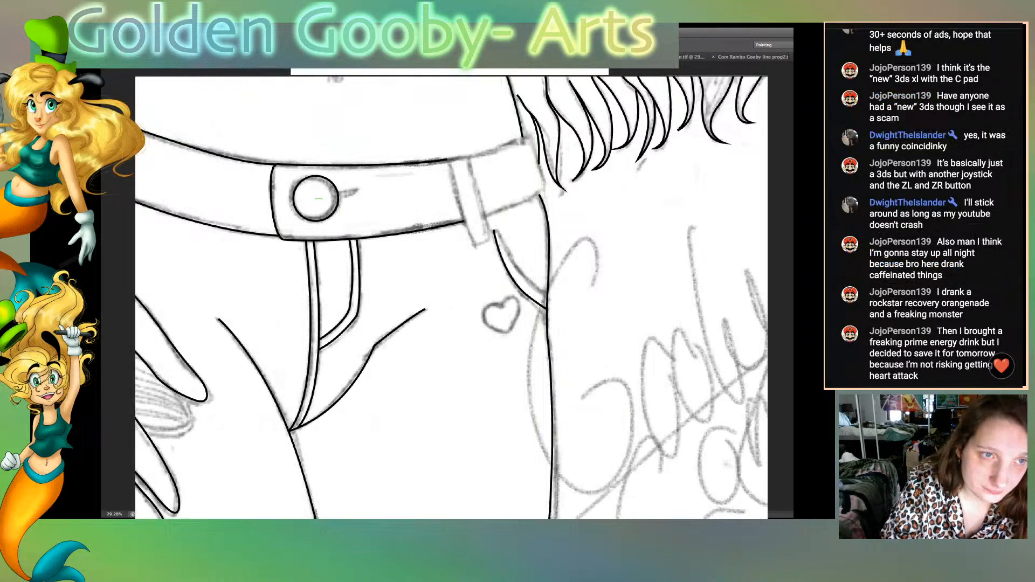
click(338, 190)
mouse_move(357, 190)
mouse_down()
mouse_move(370, 186)
mouse_move(354, 197)
mouse_move(362, 193)
mouse_up()
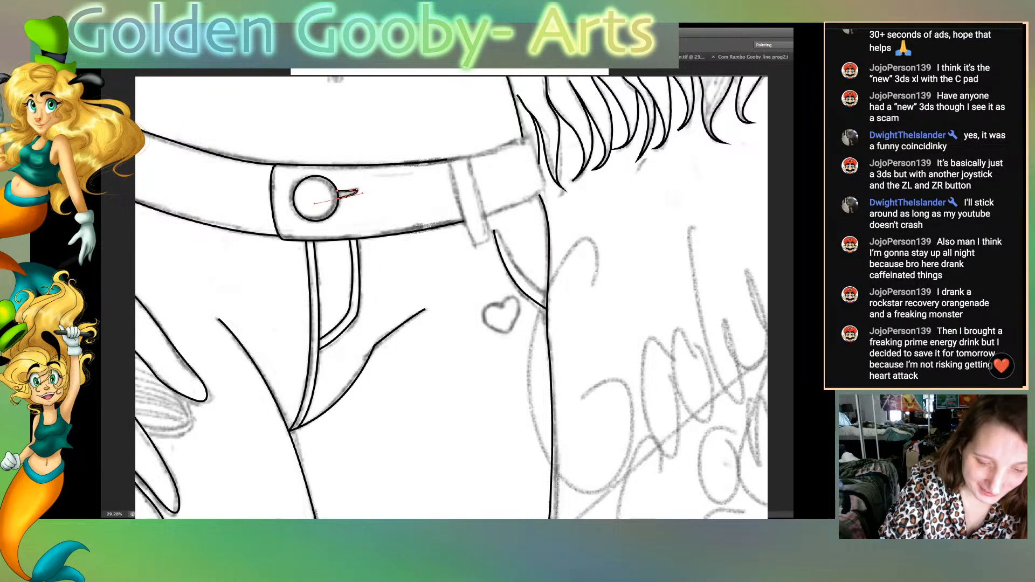
key(super+plus)
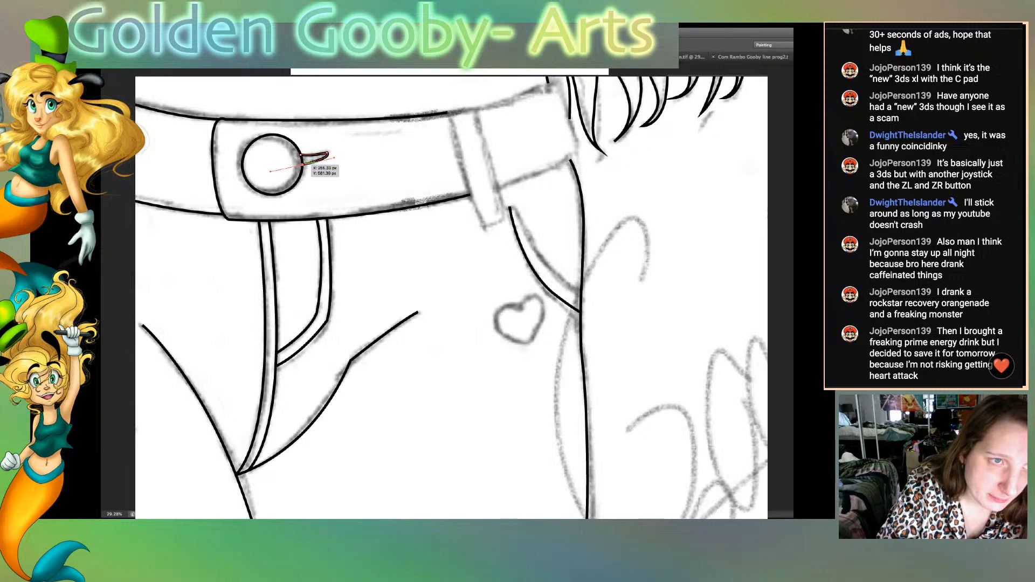
drag(302, 165, 339, 156)
key(Return)
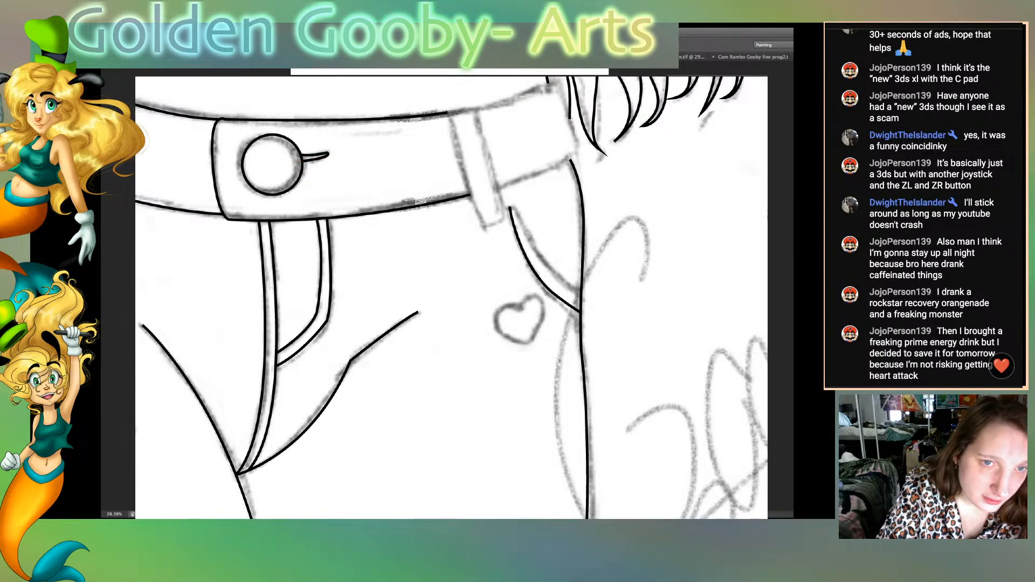
click(303, 155)
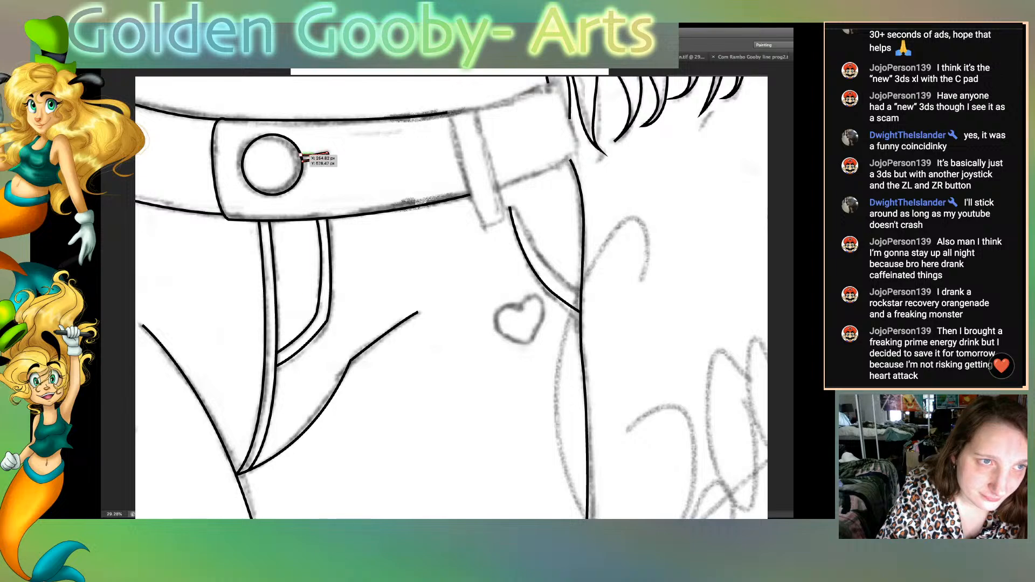
key(Return)
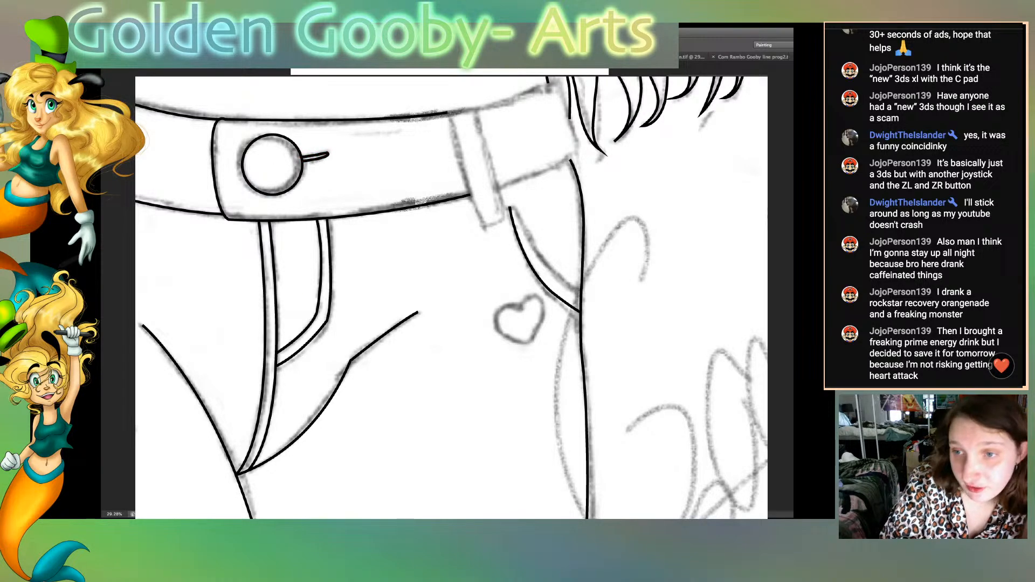
Step: Trace the side of the neck from the jaw down to the shoulder line as a curve beside the hair
key(ctrl+0)
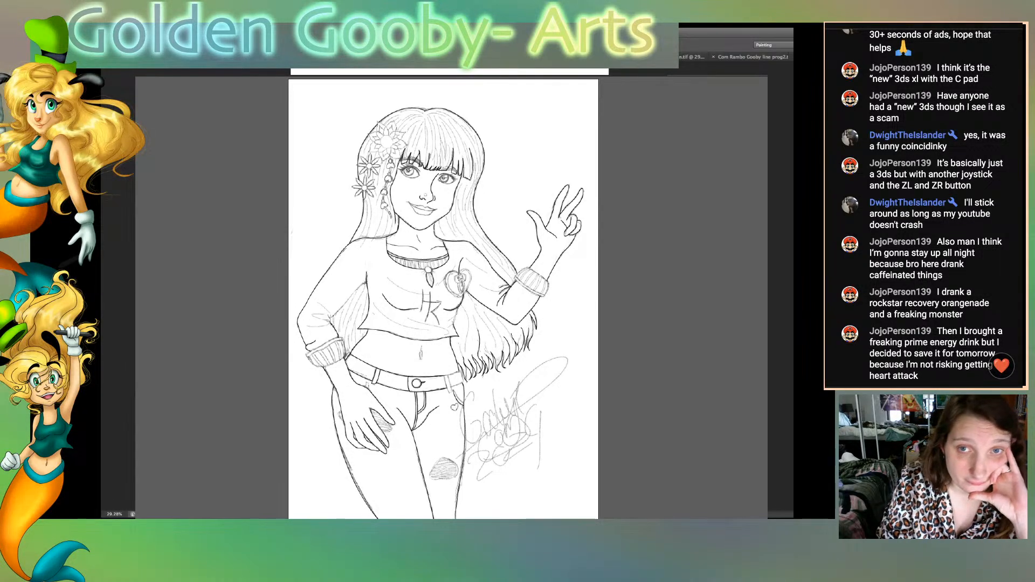
key(ctrl+comma)
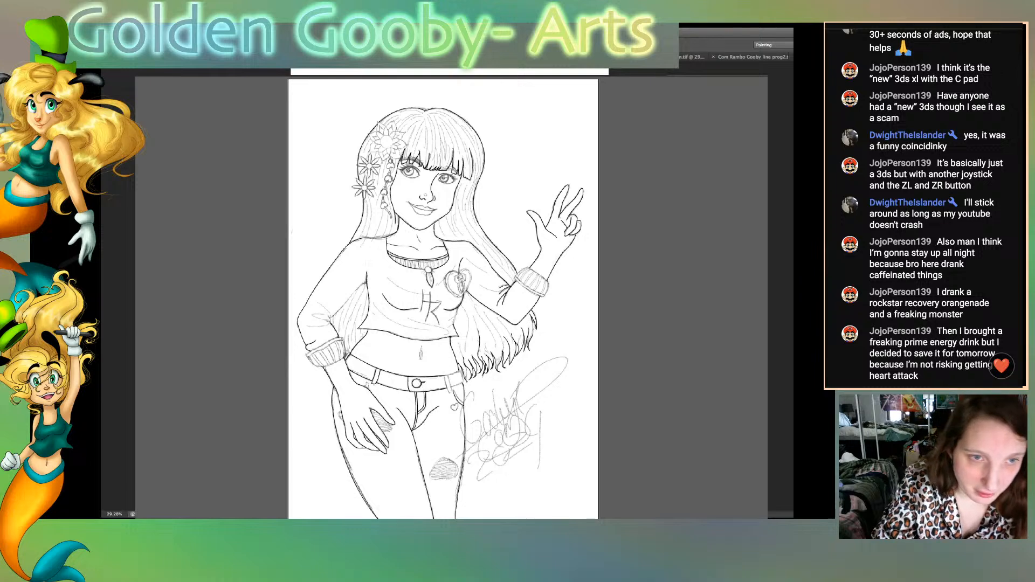
key(super+plus)
key(super+plus)
key(super+plus)
key(super+plus)
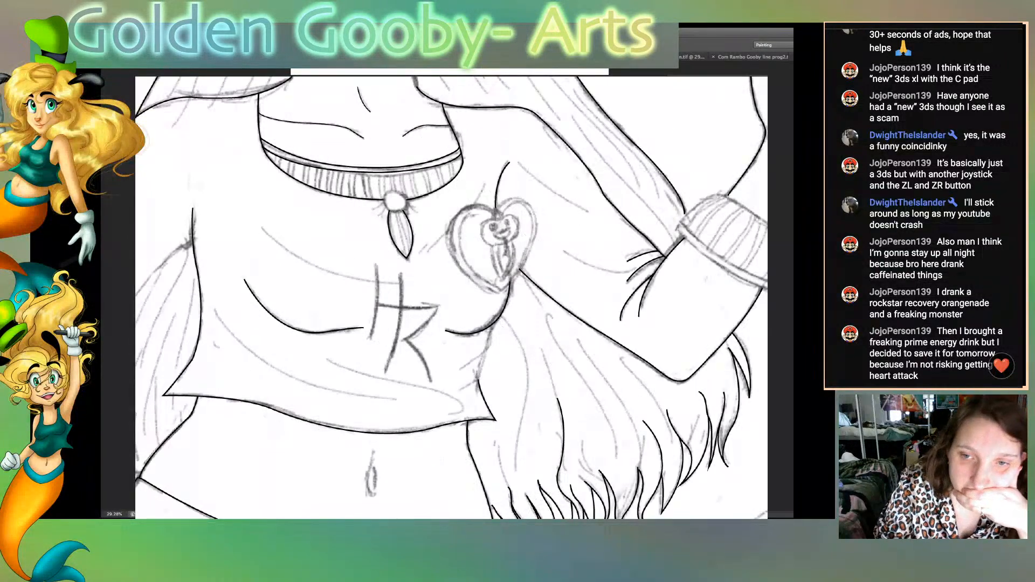
scroll(451, 297, up, 2)
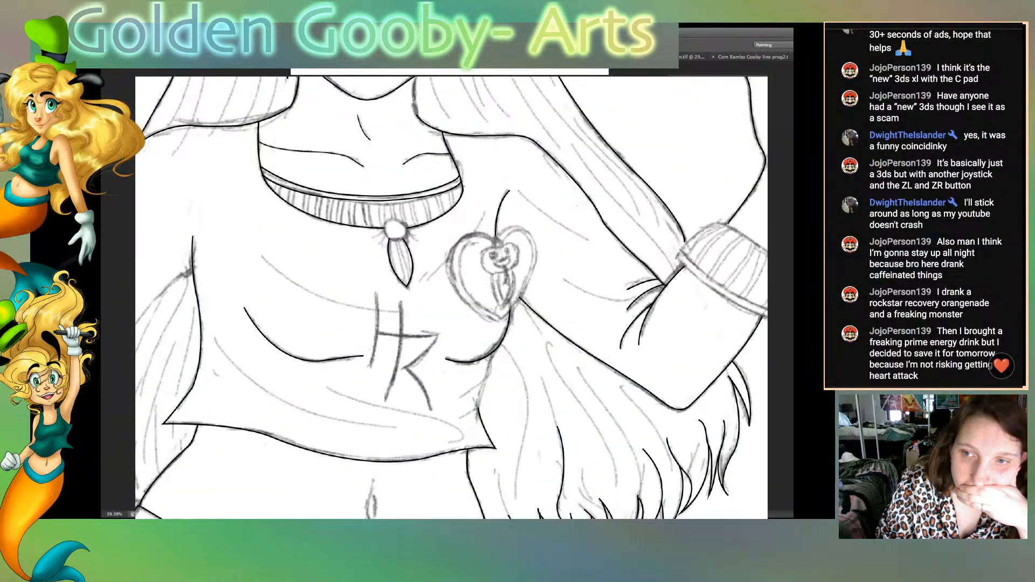
scroll(451, 298, up, 5)
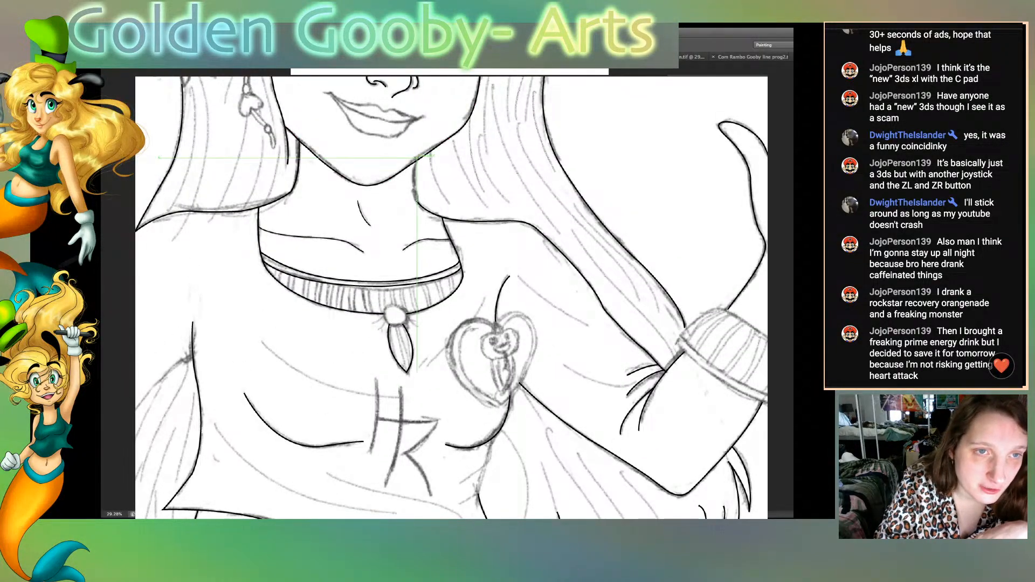
click(416, 161)
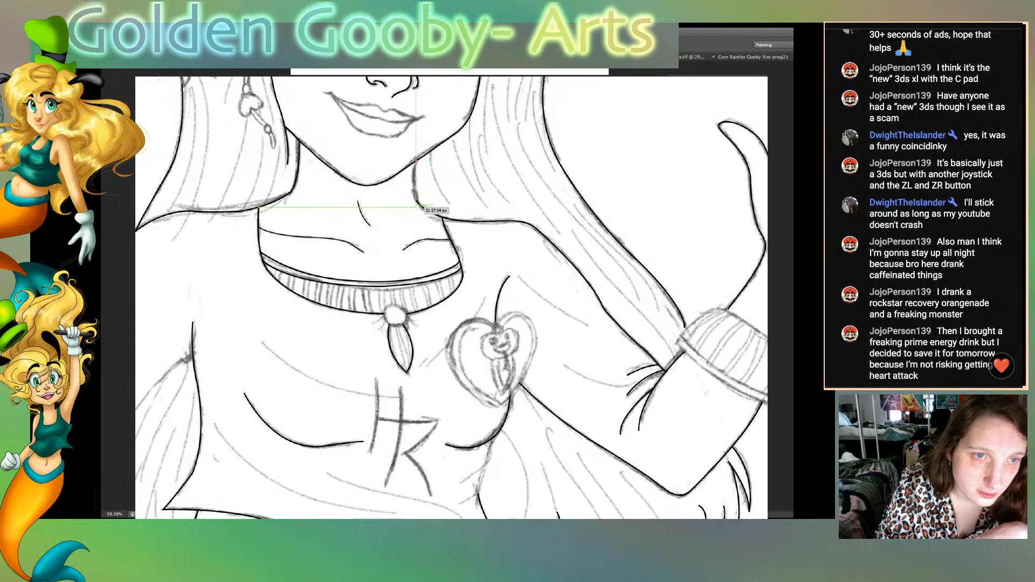
drag(418, 210, 423, 229)
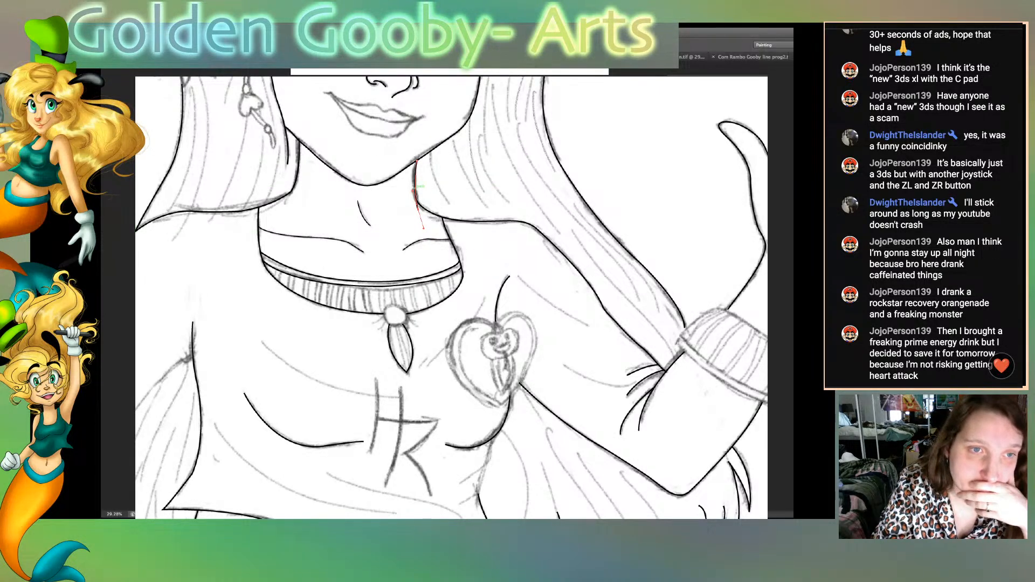
Step: Adjust the inner end of the waving arm's shoulder line to meet the lower end of the neck line
super+click(406, 195)
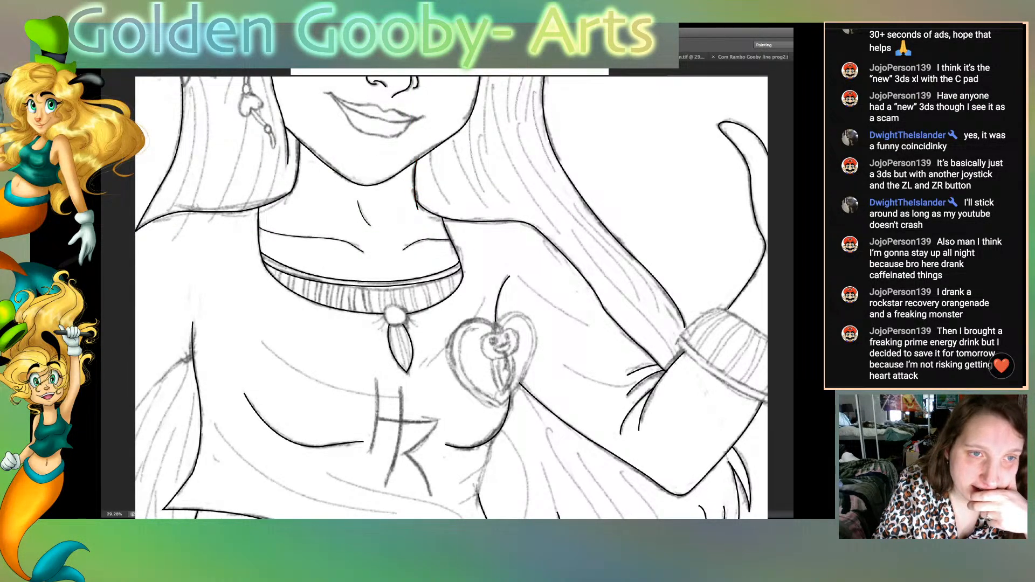
super+click(424, 210)
drag(417, 201, 415, 200)
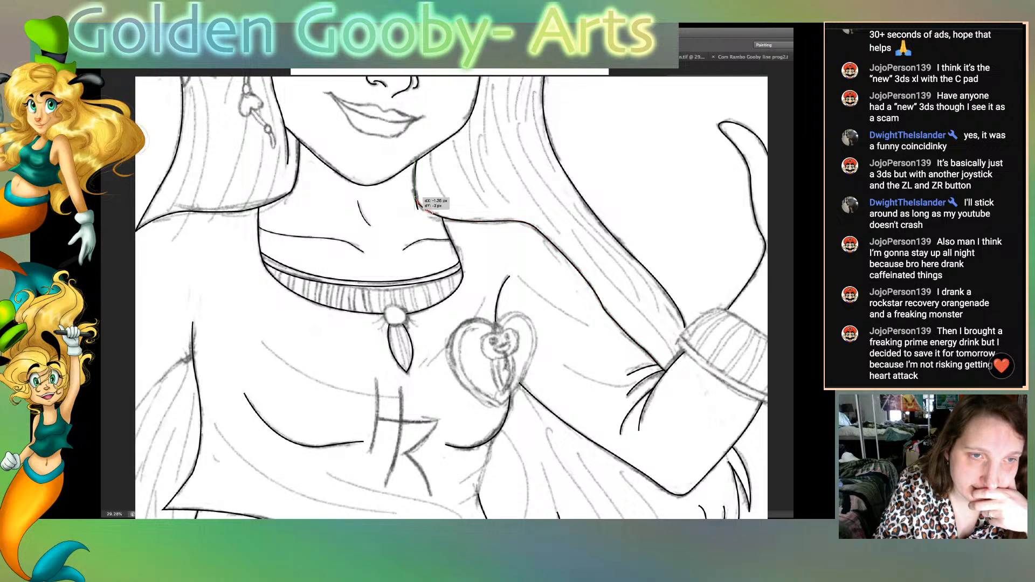
super+click(405, 196)
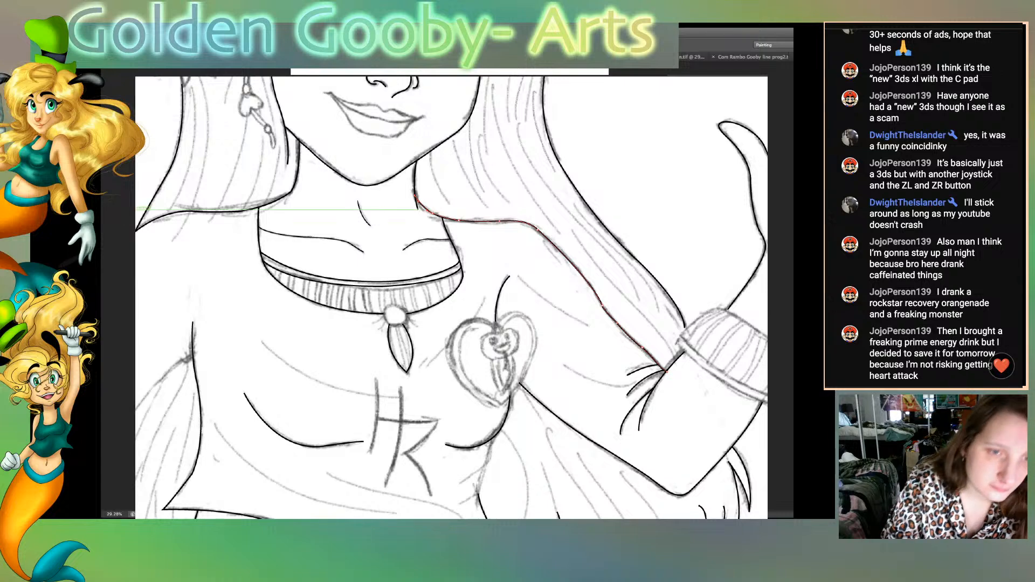
Step: Draw a circle for the pendant's bead beneath the collar, nudge it into place, and adjust the hanging leaf's upper end to meet it
drag(385, 305, 407, 323)
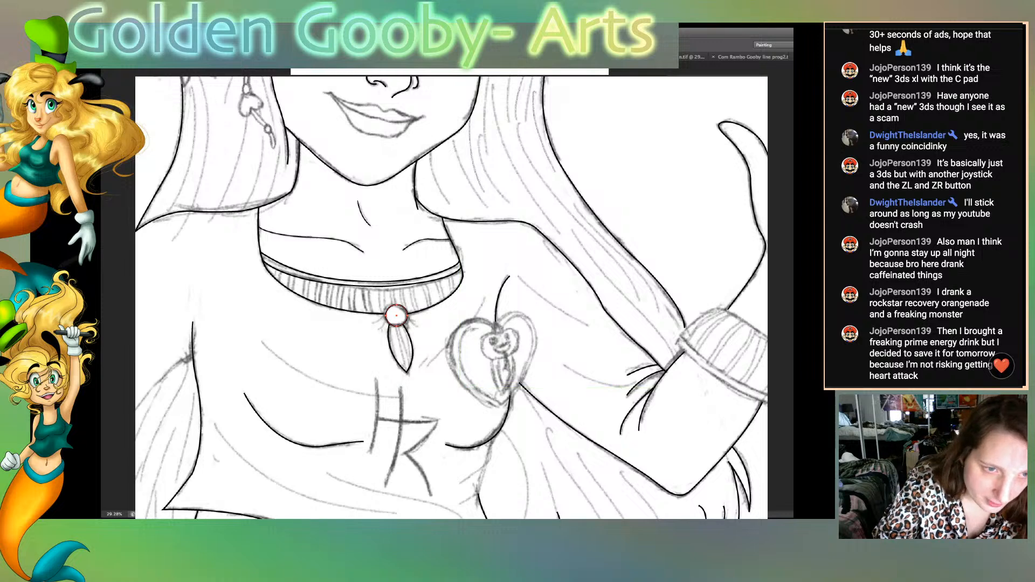
key(ctrl+plus)
key(v)
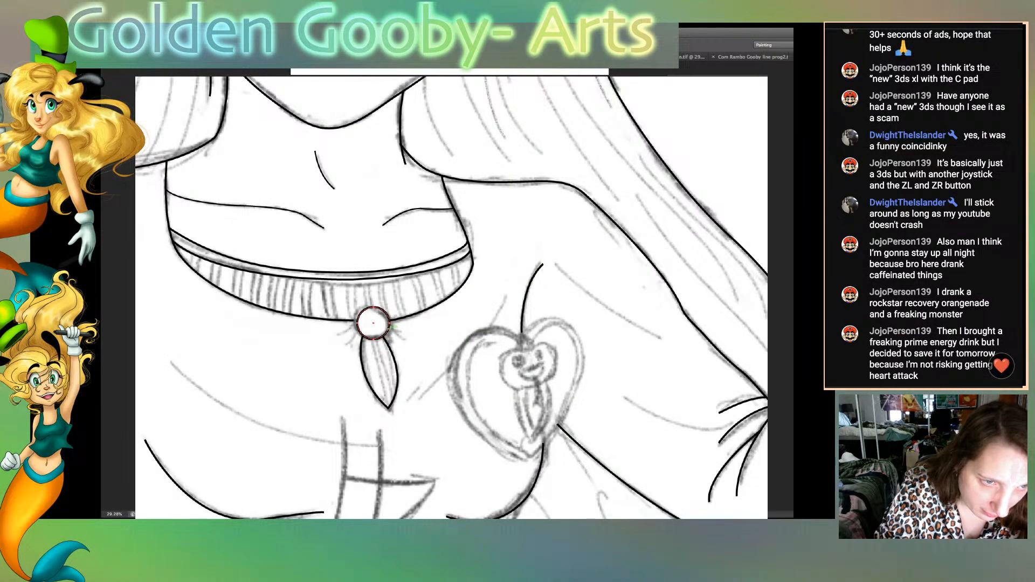
drag(392, 324, 391, 323)
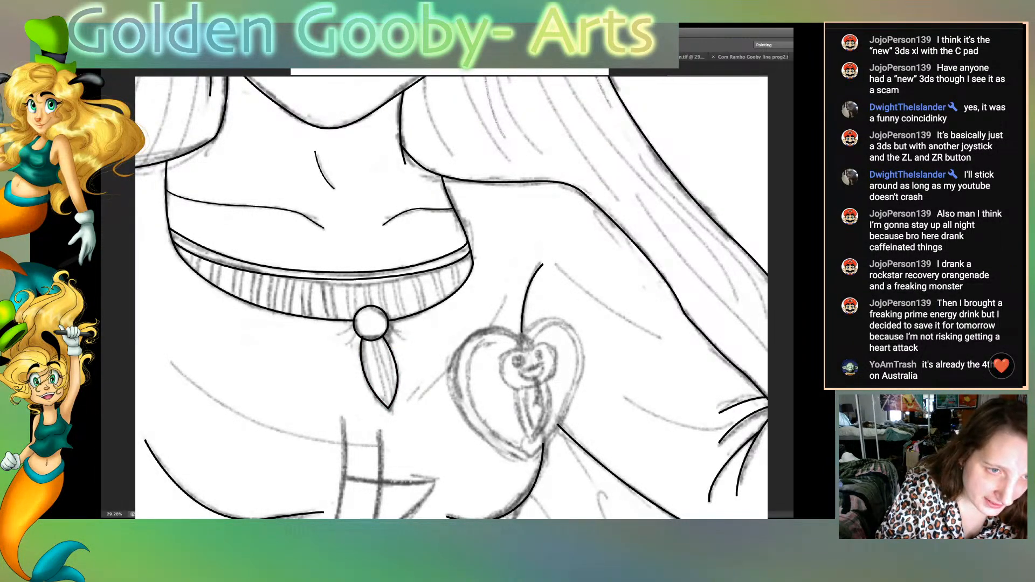
click(363, 339)
click(365, 335)
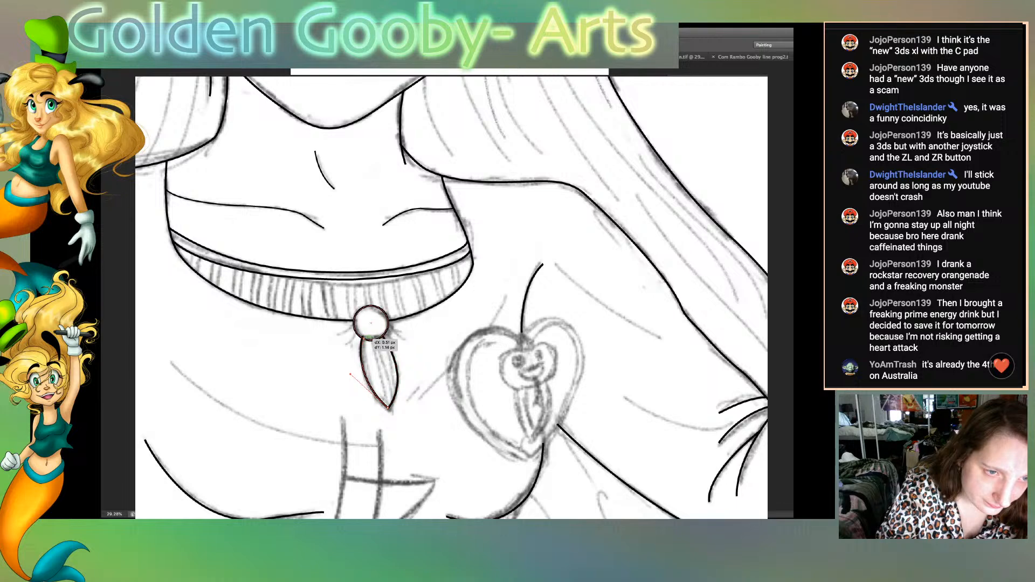
Step: Adjust the inner end of the collar's lower edge so it meets the side of the pendant's bead
key(Return)
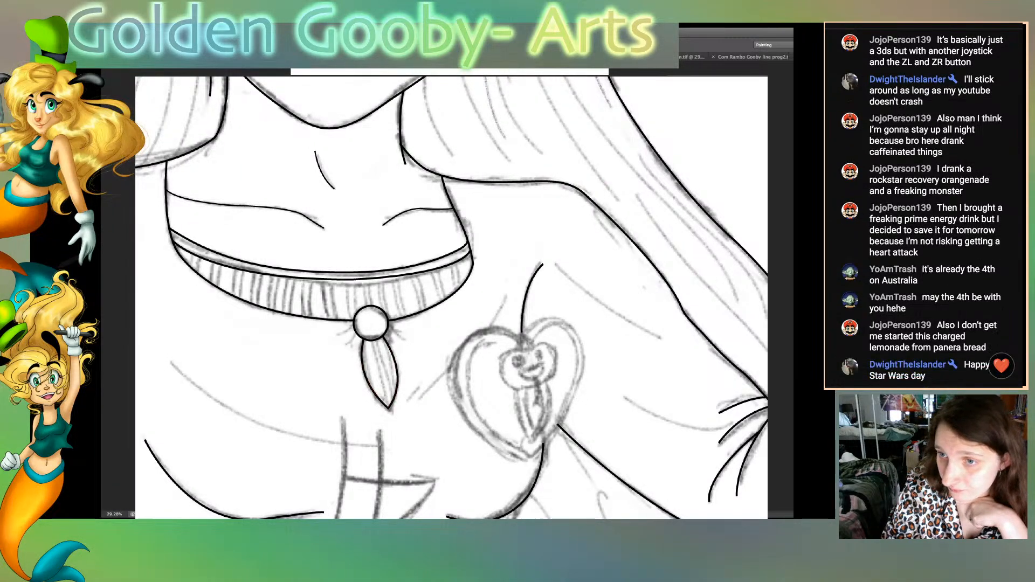
click(390, 345)
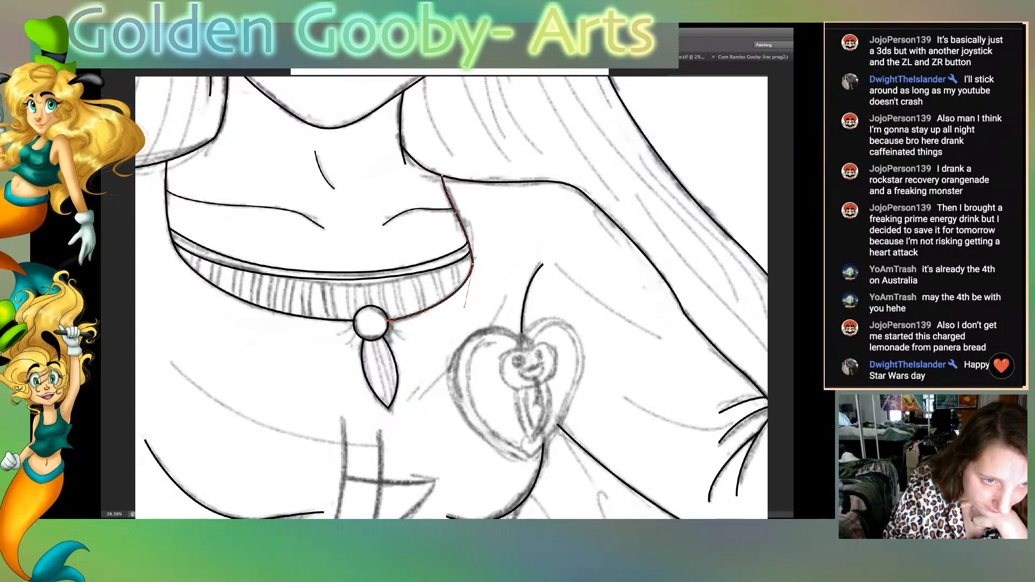
drag(387, 319, 388, 319)
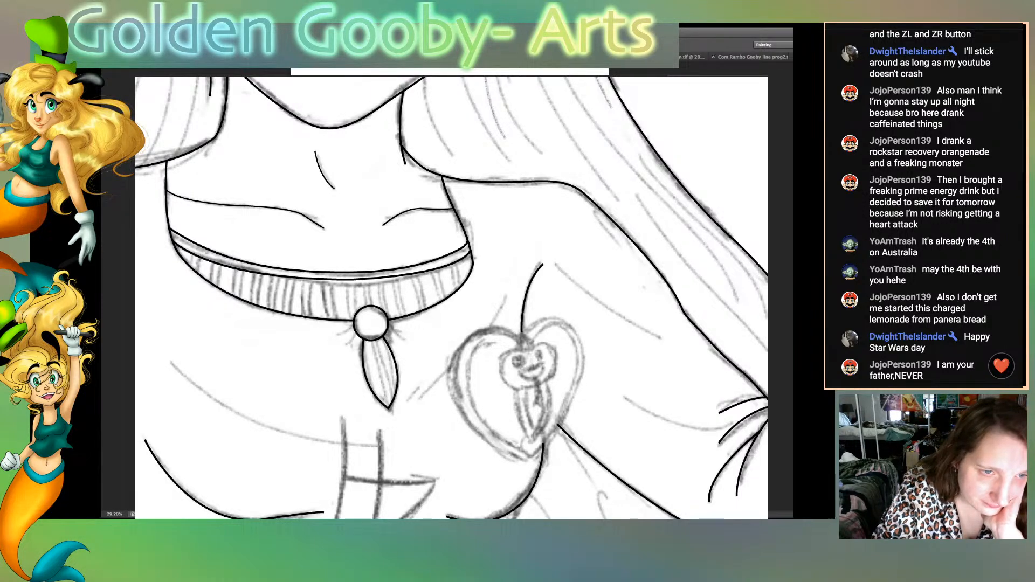
Step: Draw two short crease lines fanning out from each side of the pendant's bead, replacing the first attempt on the chest-emblem side
drag(388, 325, 410, 335)
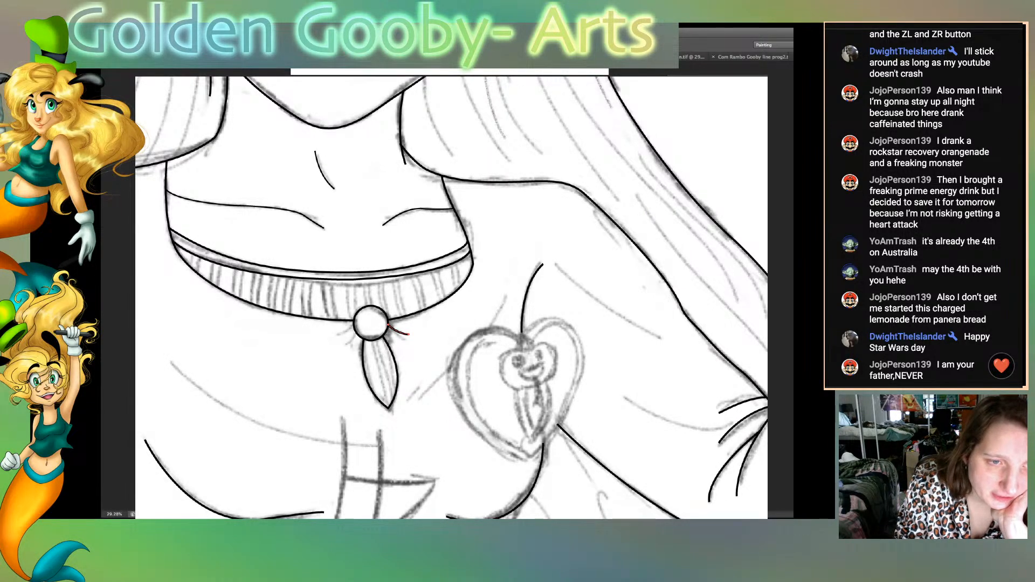
drag(355, 335, 340, 346)
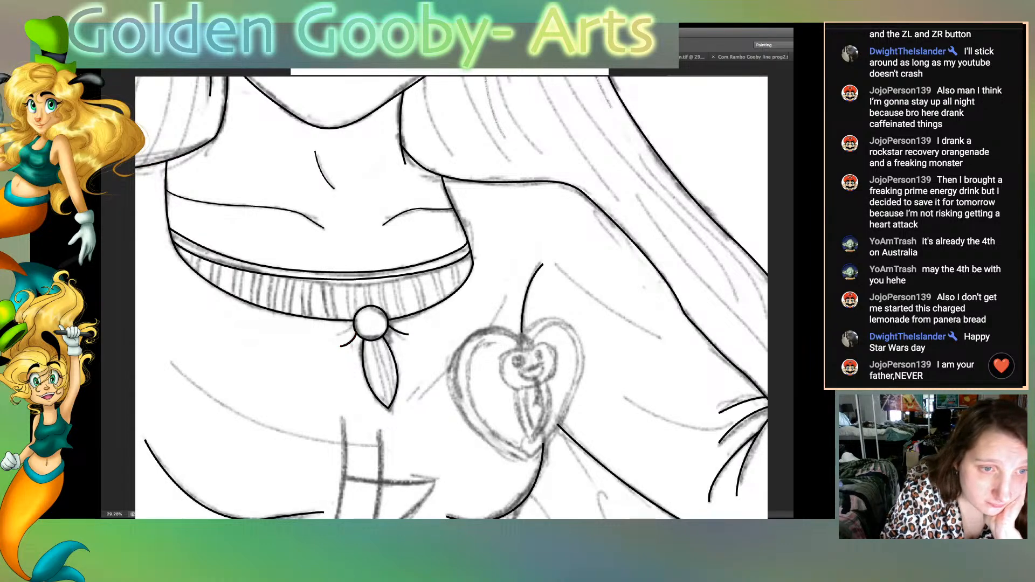
key(Delete)
drag(389, 325, 405, 339)
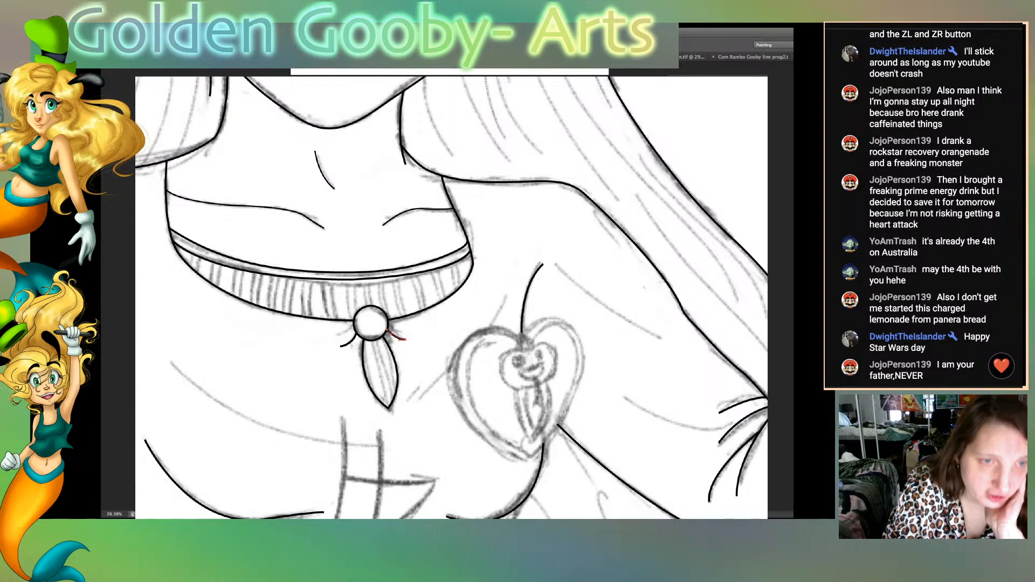
key(super+shift+a)
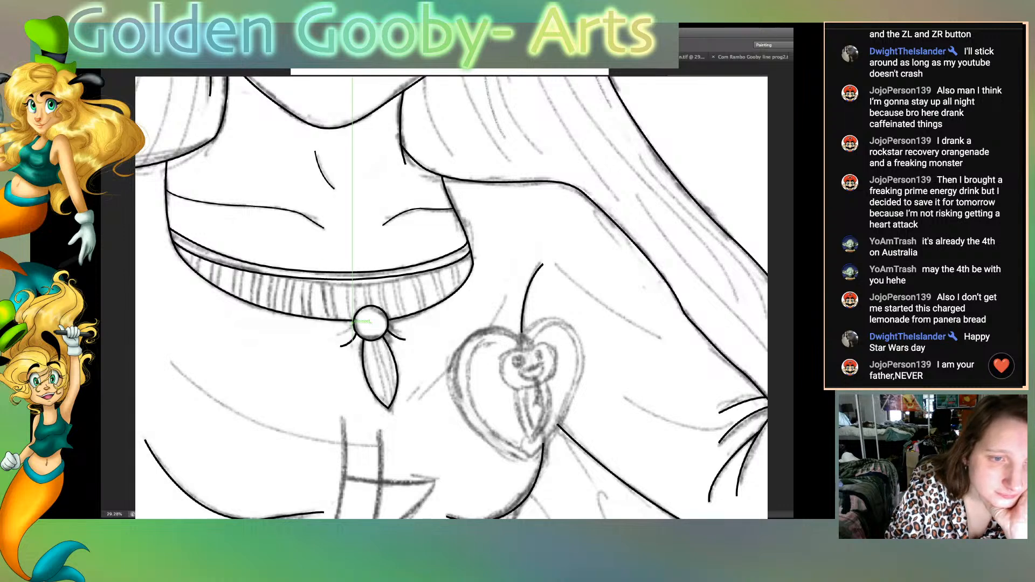
drag(335, 336, 324, 338)
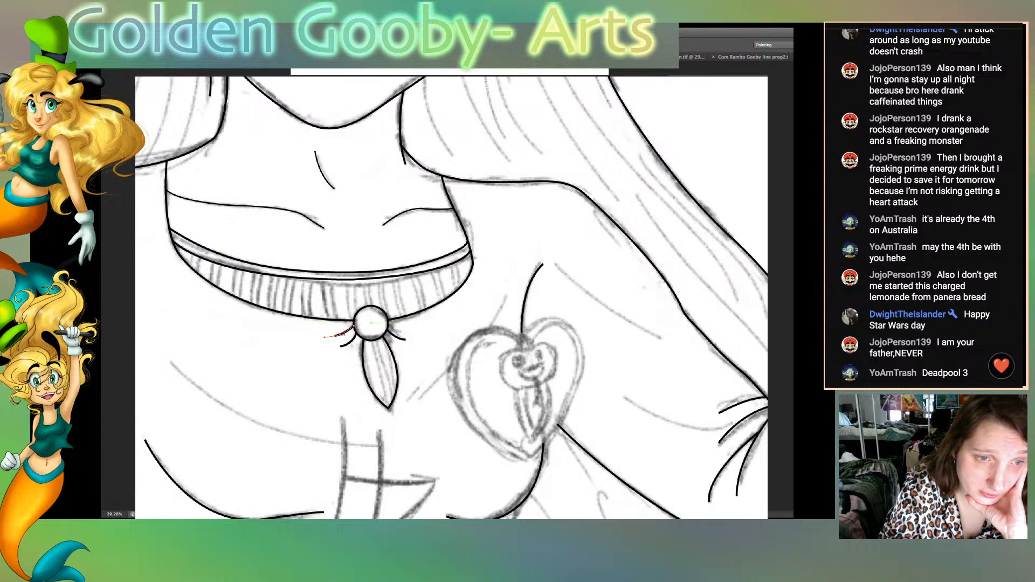
click(387, 323)
drag(402, 326, 417, 325)
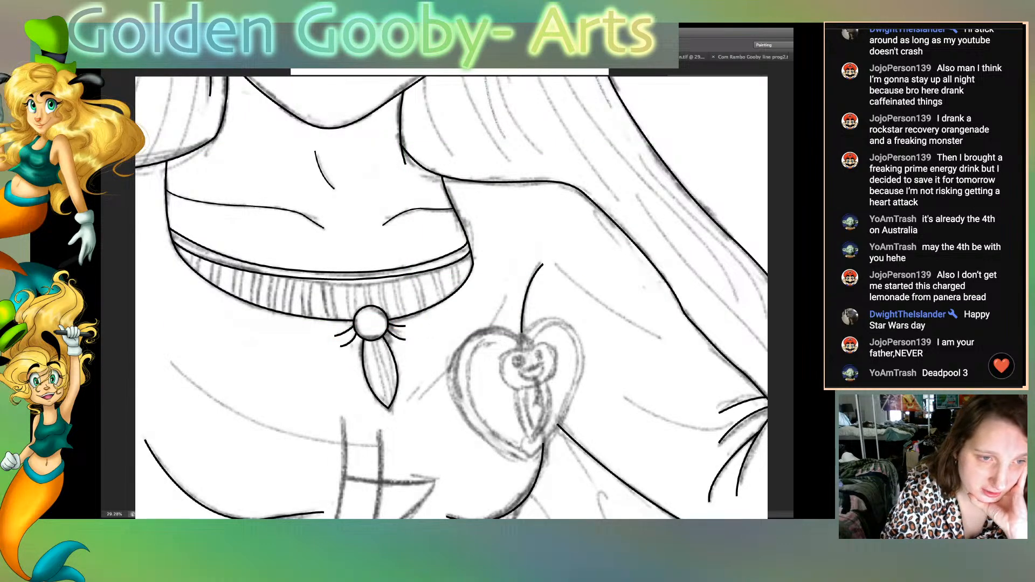
drag(326, 363, 351, 325)
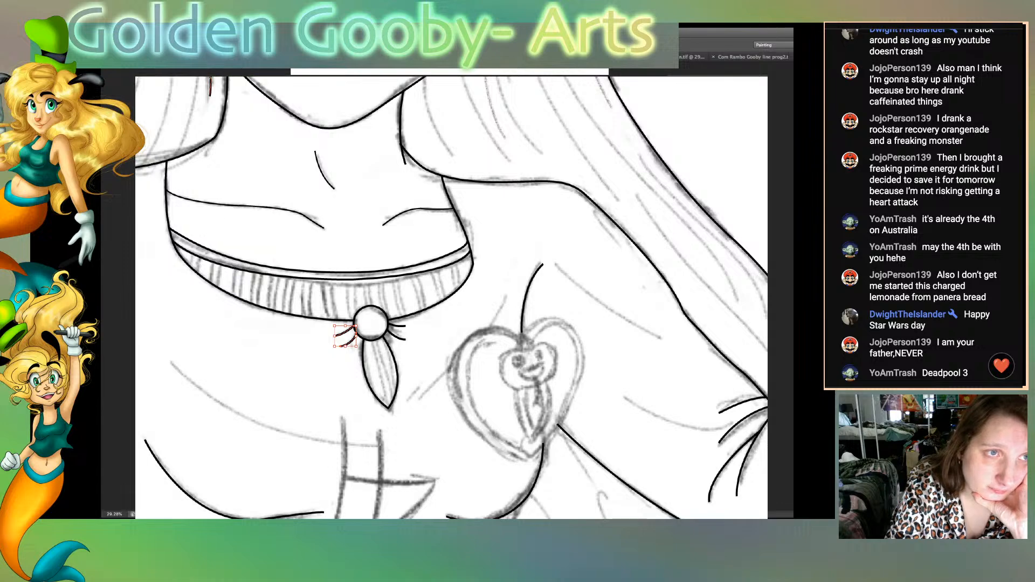
click(226, 108)
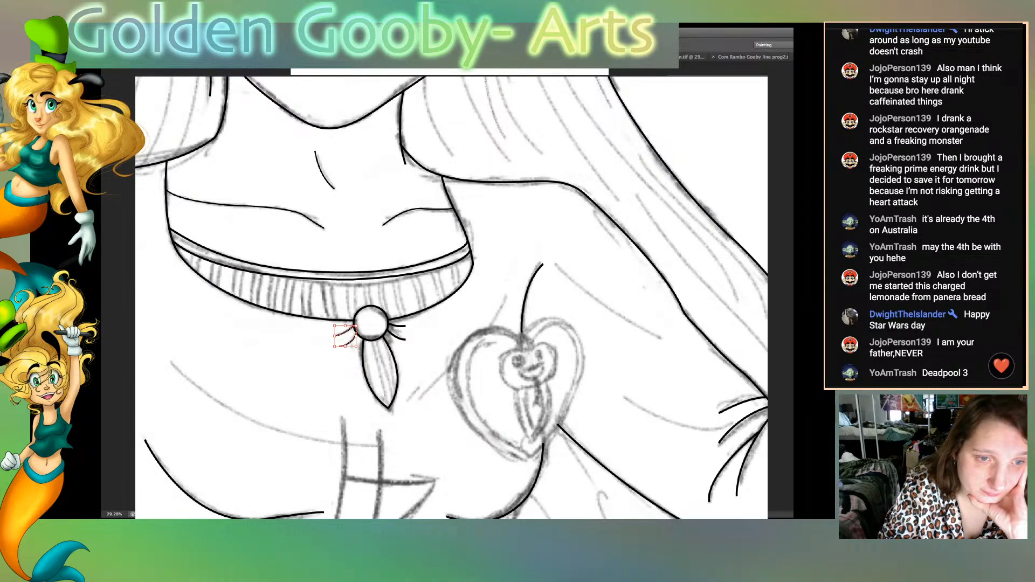
click(404, 327)
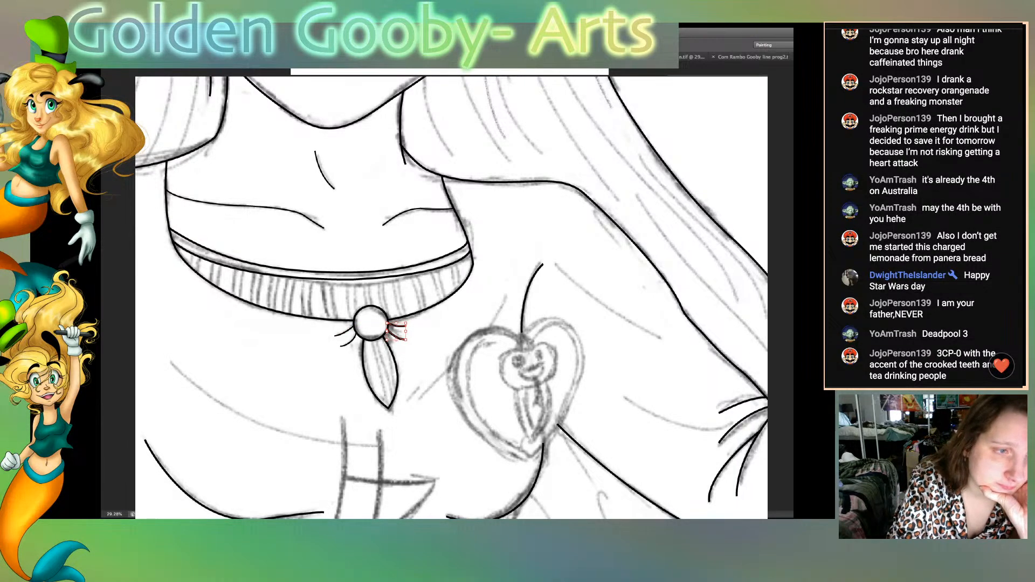
key(a)
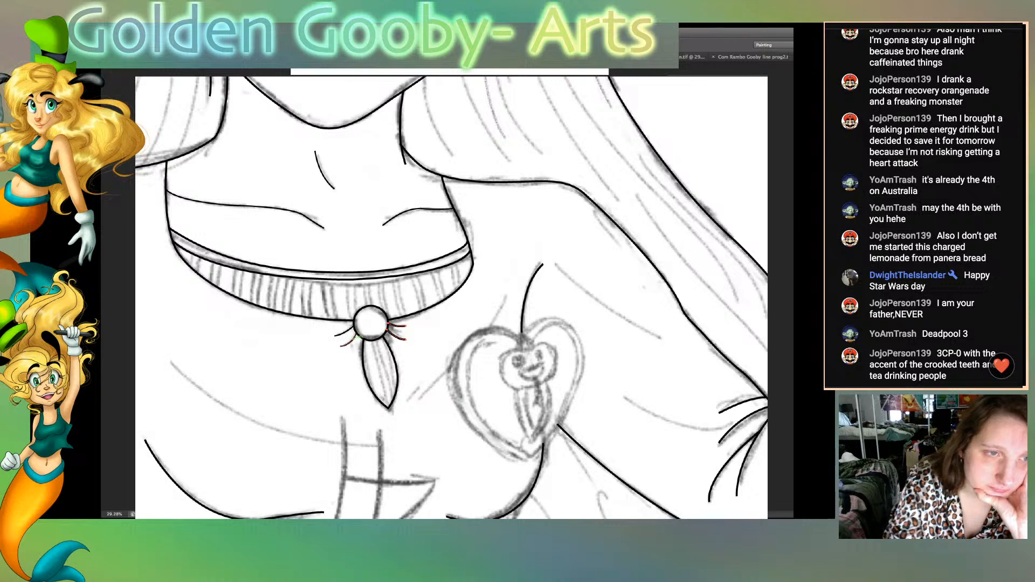
key(v)
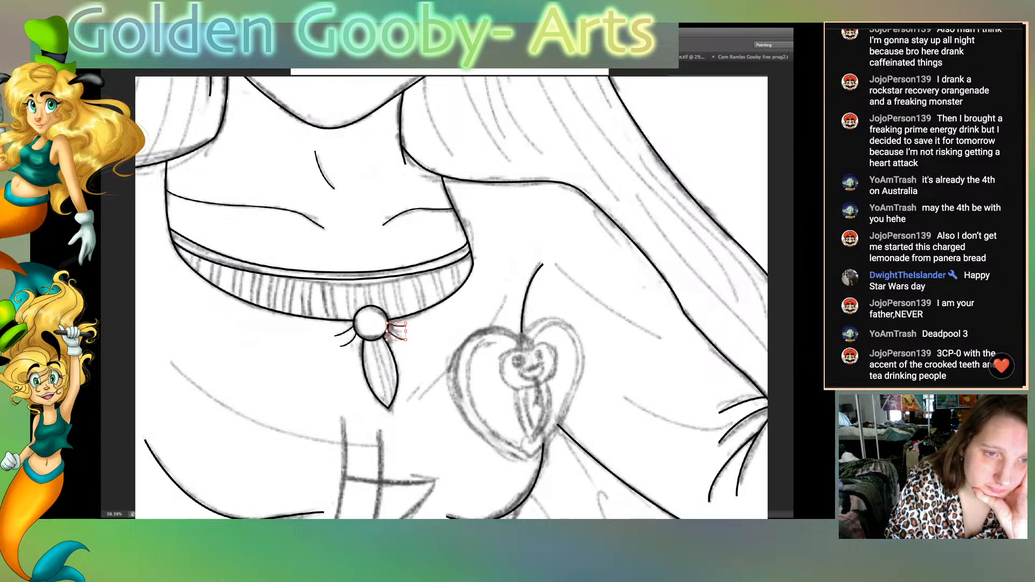
key(super+shift+a)
Step: Hide the pencil sketch and reshape the upper crease lines on both sides of the bead, shortening their outer ends
key(super+0)
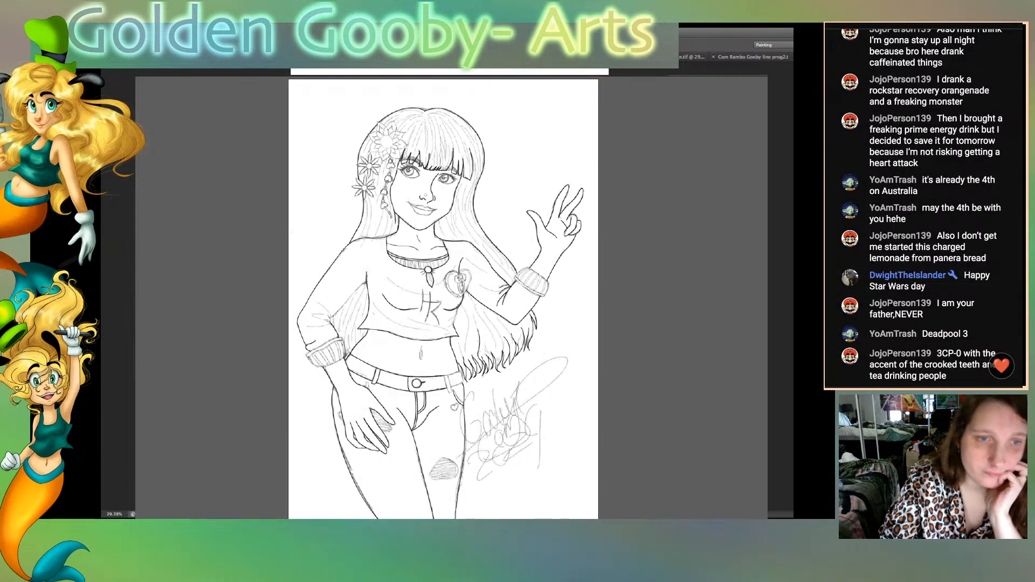
key(super+shift+w)
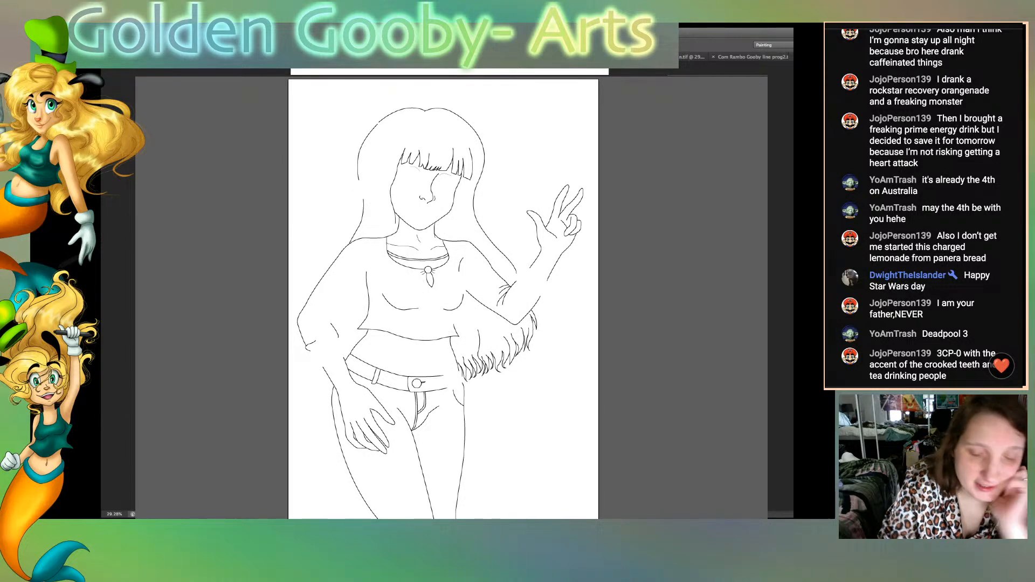
key(super+equal)
key(super+equal)
key(super+equal)
key(super+equal)
key(super+equal)
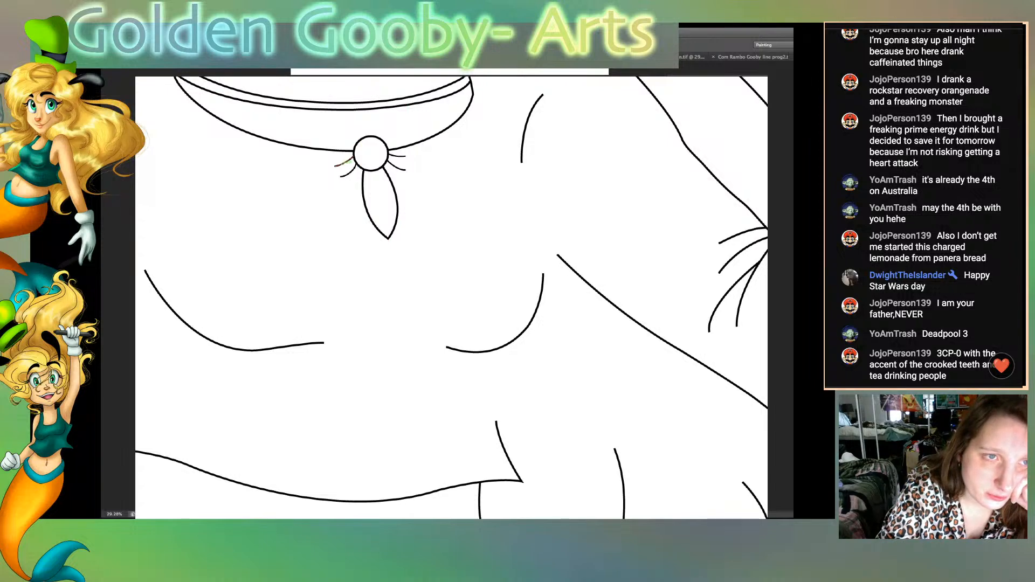
drag(344, 165, 344, 162)
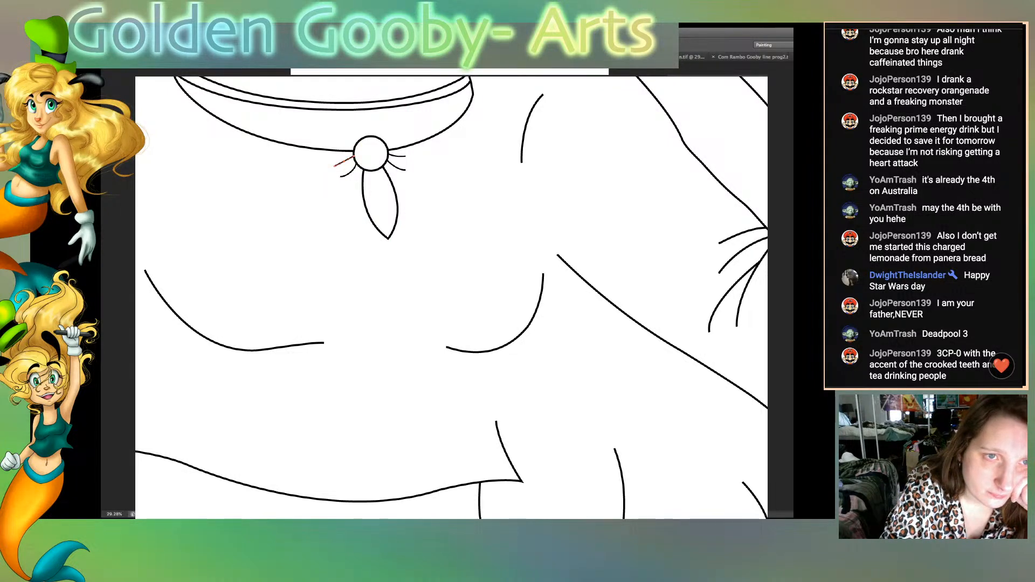
click(405, 156)
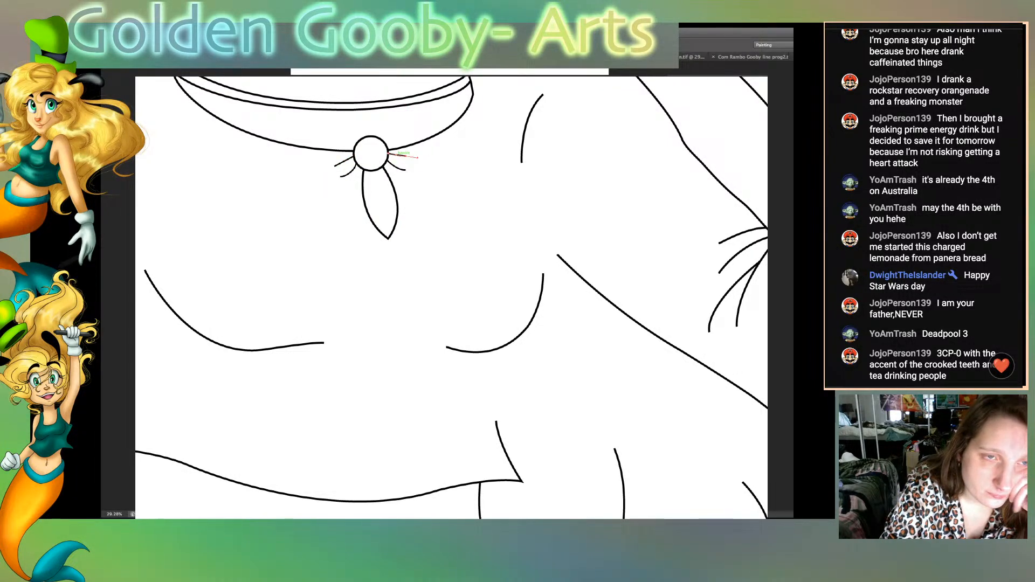
mouse_move(335, 166)
mouse_down()
mouse_move(405, 157)
mouse_move(388, 153)
mouse_up()
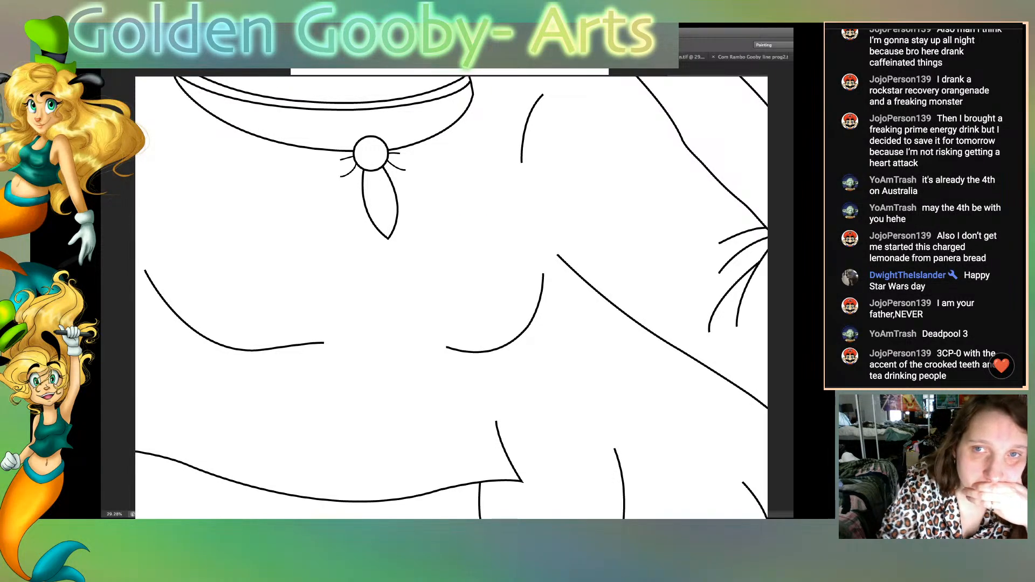
Step: Show the pencil sketch again and trace the shirt's side from under the bust into the diagonal fold, adjusting both ends of the line
key(super+comma)
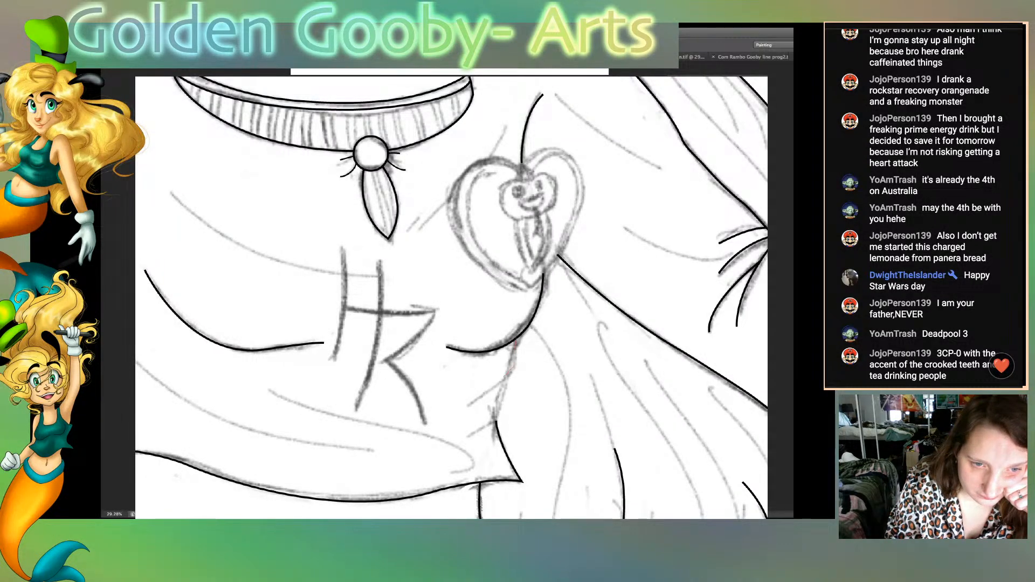
drag(516, 339, 472, 404)
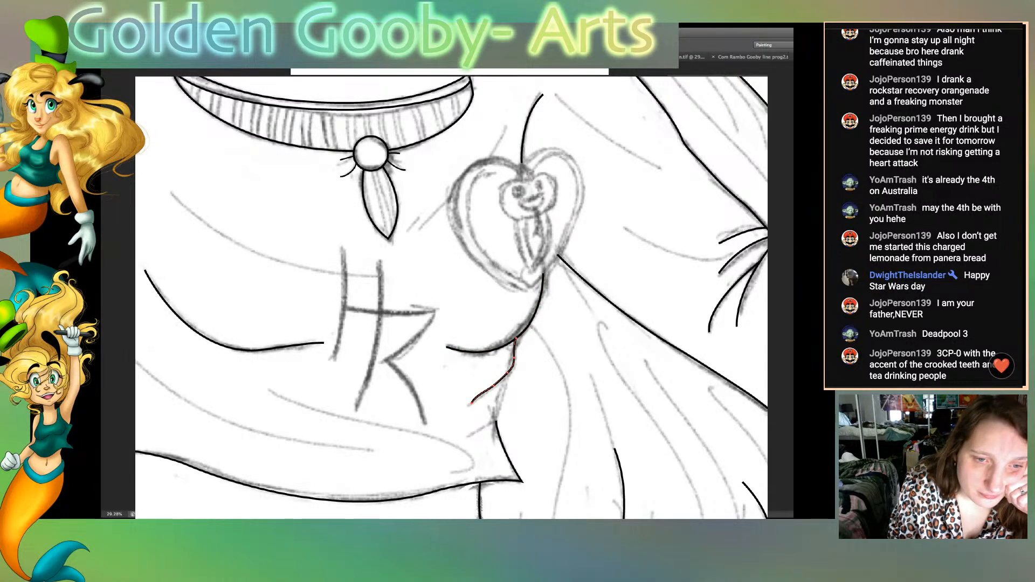
drag(503, 376, 467, 409)
mouse_move(515, 353)
mouse_down()
mouse_move(494, 387)
mouse_move(520, 335)
mouse_up()
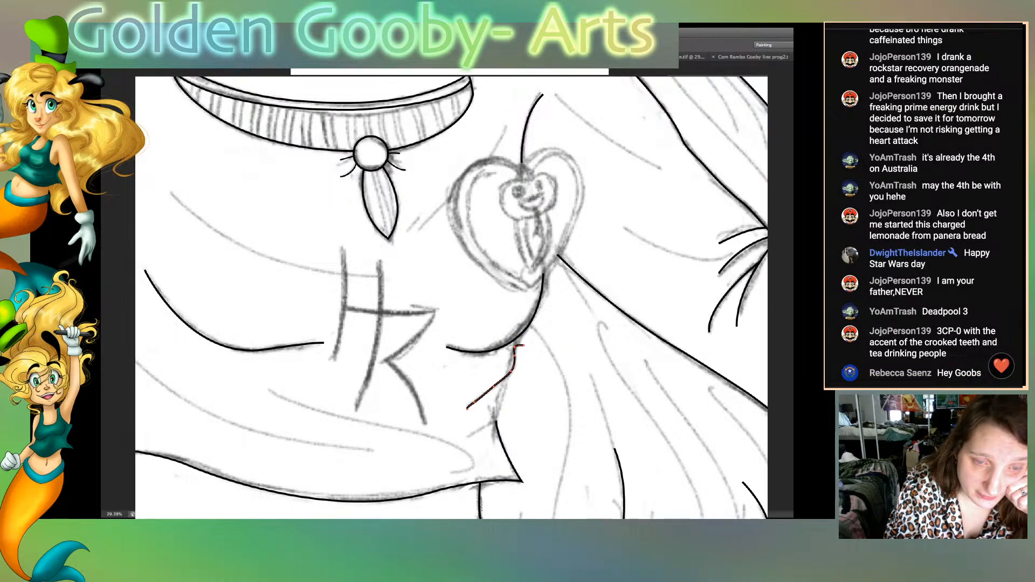
key(super+z)
drag(512, 369, 519, 336)
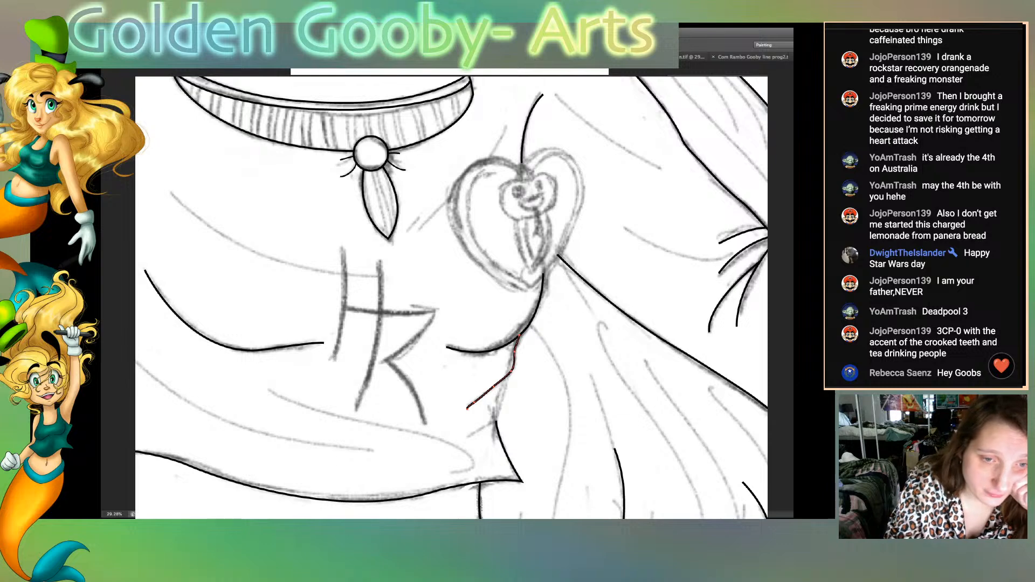
key(super+shift+a)
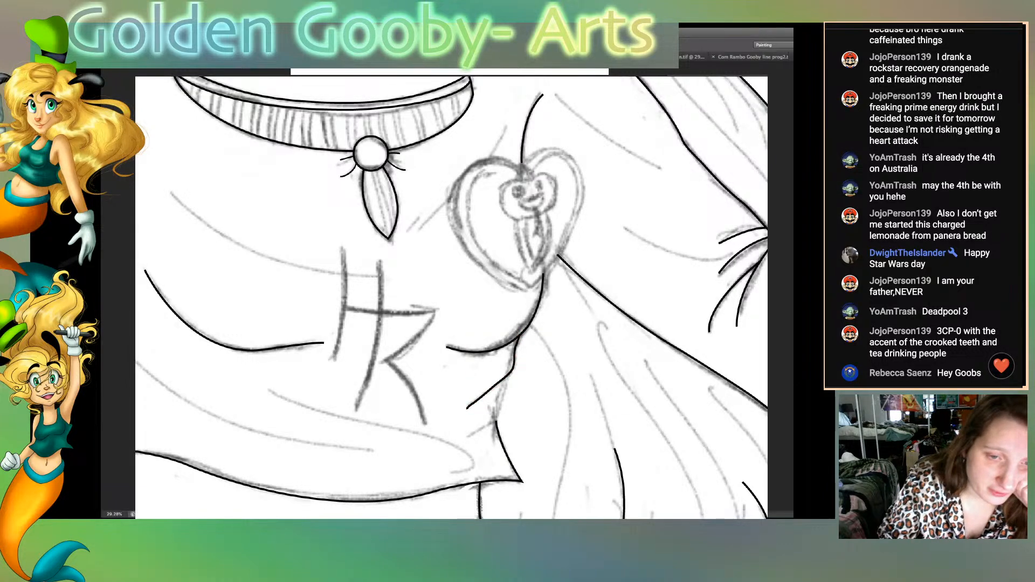
Step: Trace the small hooked fold above the shirt's hem corner and the side line linking it to the diagonal fold
mouse_move(474, 434)
mouse_down()
mouse_move(495, 421)
mouse_move(484, 408)
mouse_up()
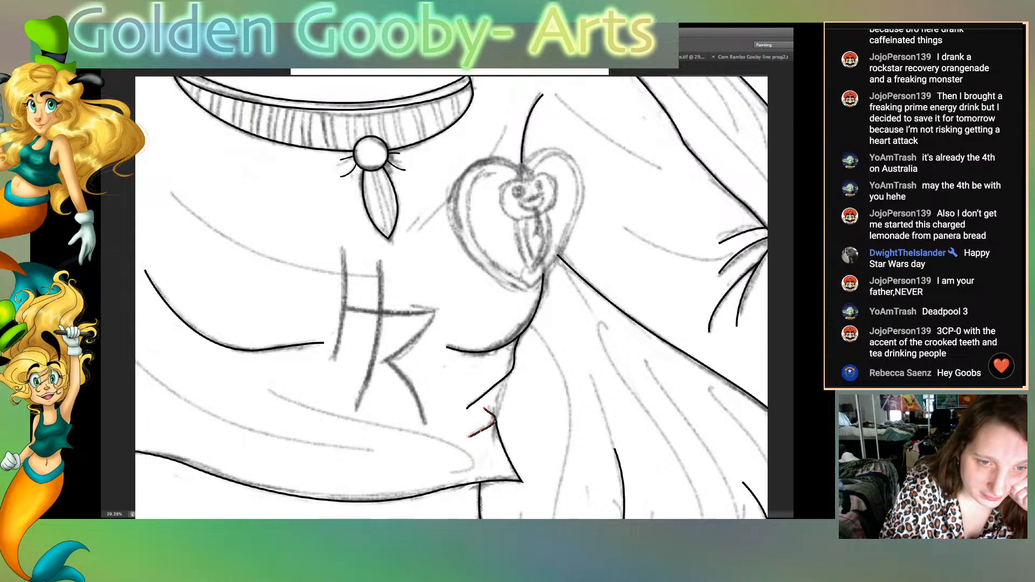
key(Return)
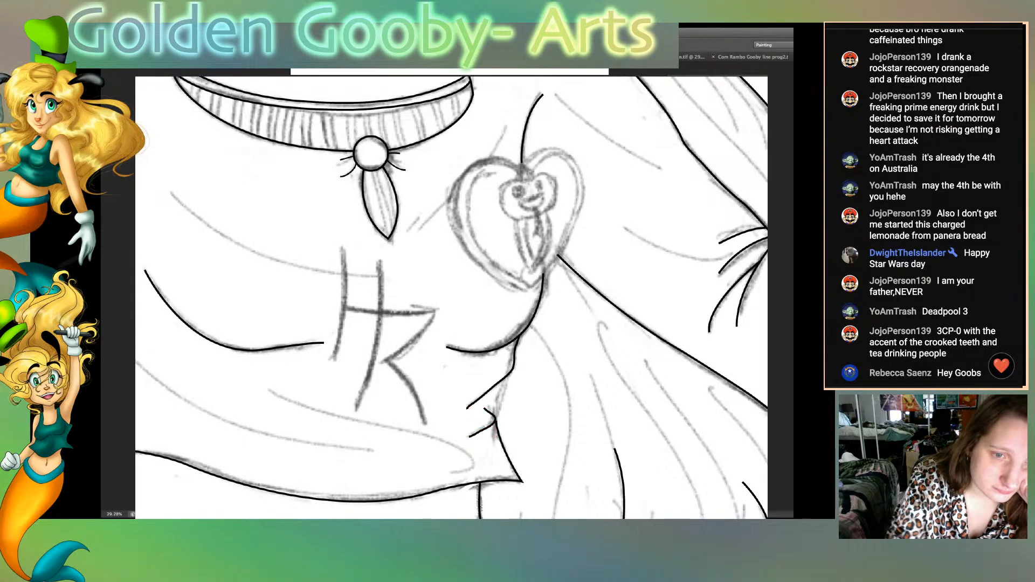
drag(505, 377, 486, 431)
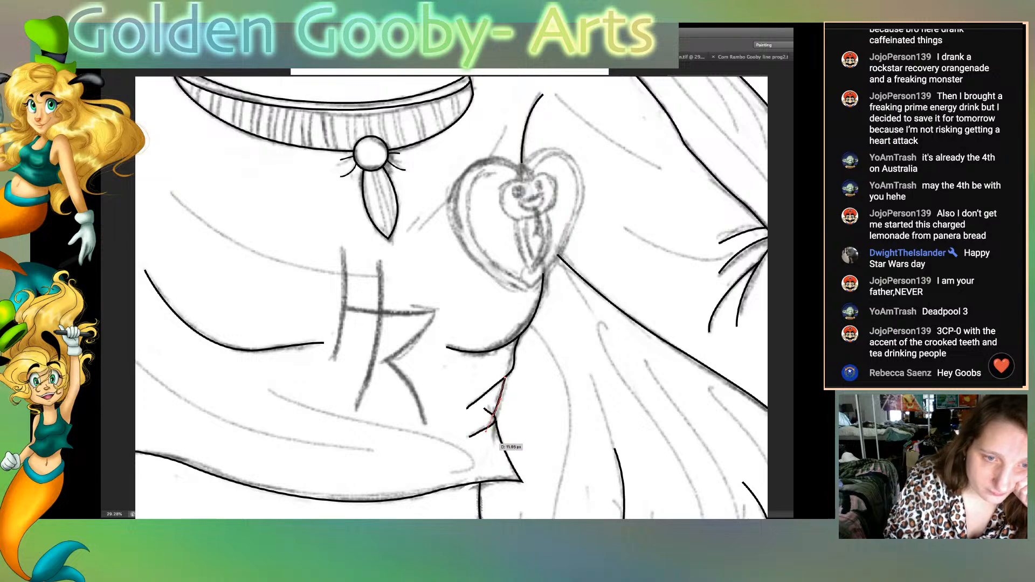
key(Return)
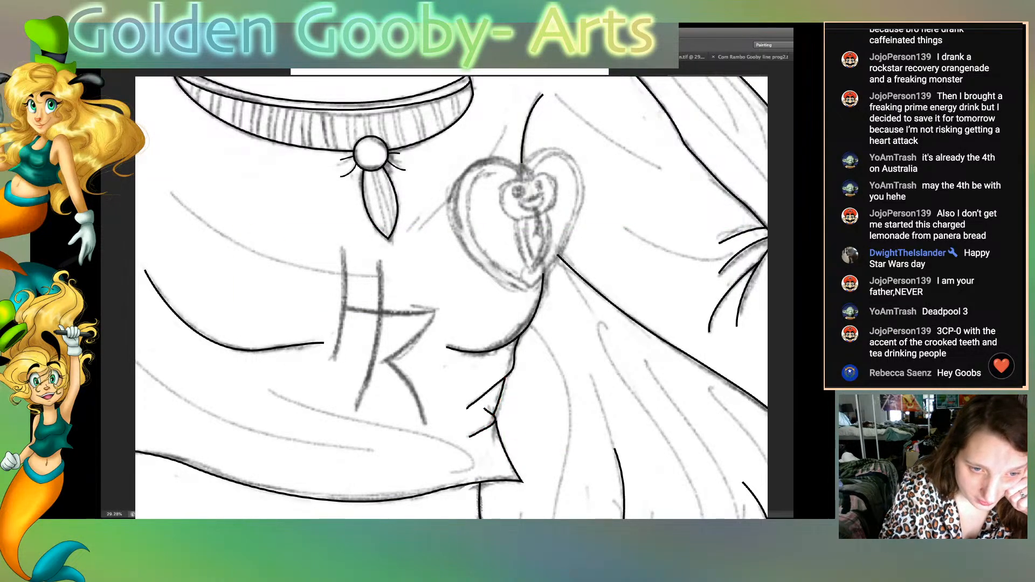
Step: Adjust the shirt's side line, the hooked fold and the upper end of the hem's side edge so they meet cleanly
click(494, 415)
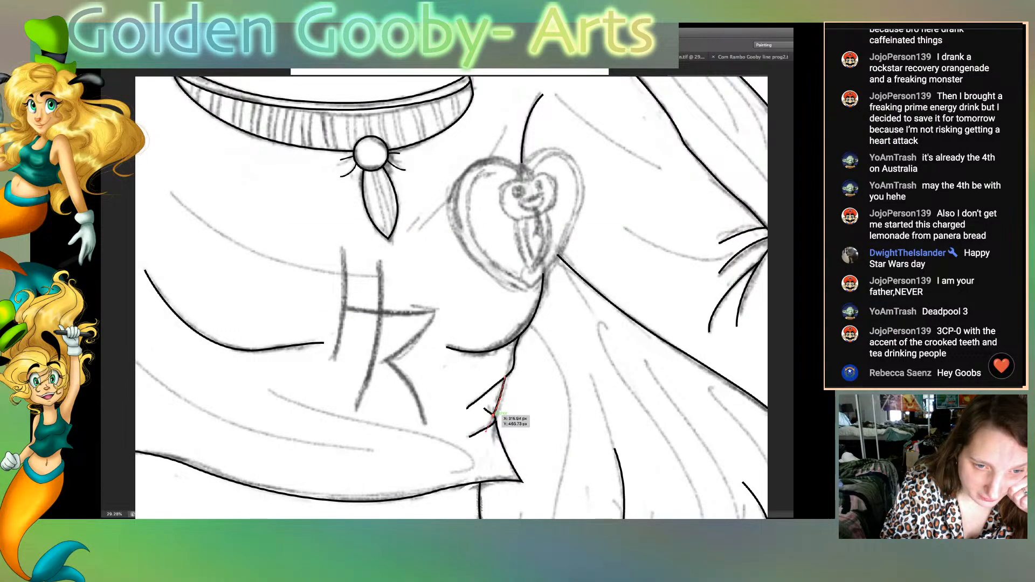
drag(494, 415, 495, 419)
drag(495, 418, 499, 400)
click(512, 402)
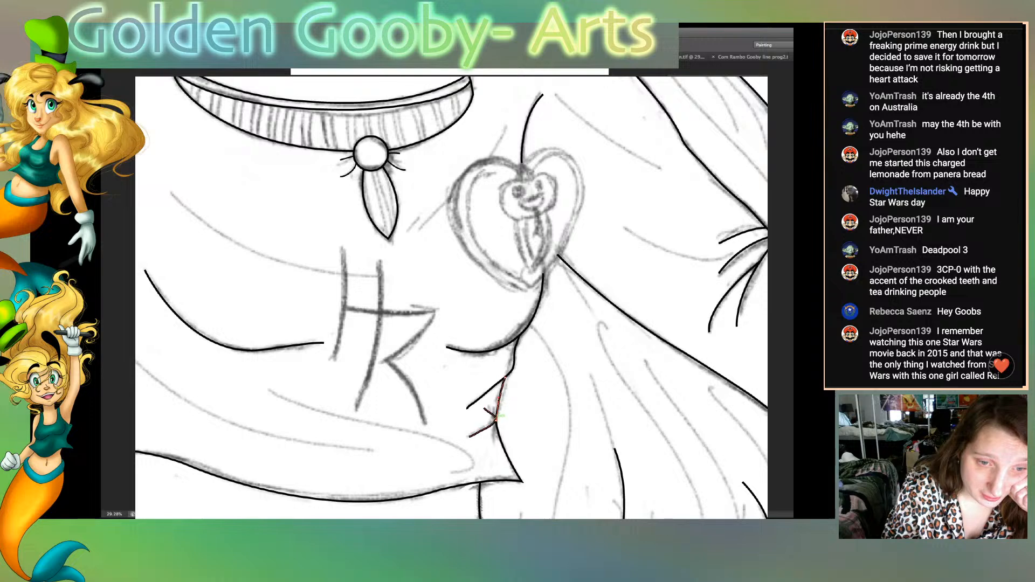
click(499, 418)
click(492, 425)
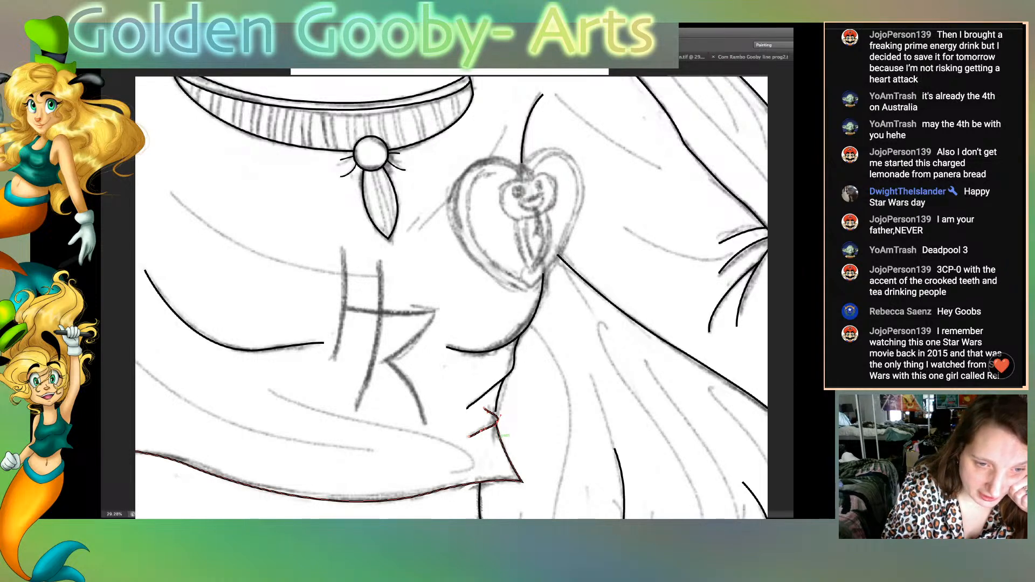
drag(496, 422, 497, 422)
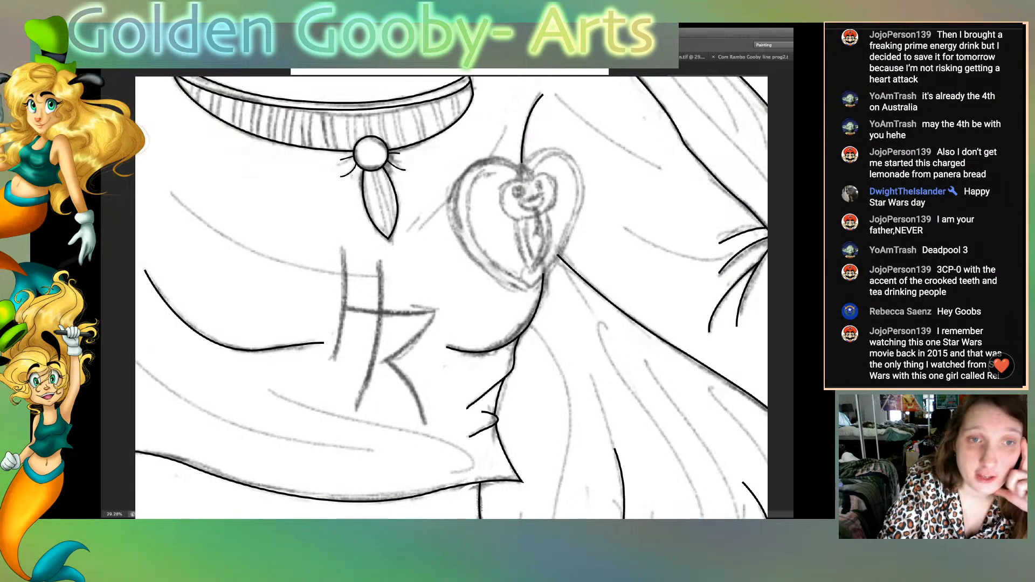
Step: Trace the closed outer outline of the chest's heart emblem from its top notch around both lobes and the lower tip
click(521, 165)
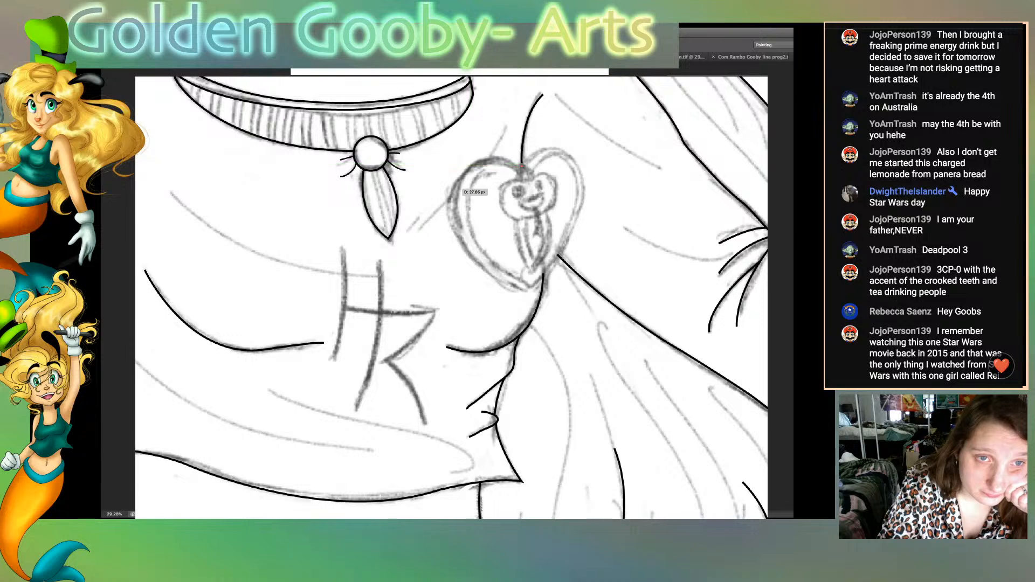
drag(453, 190, 438, 242)
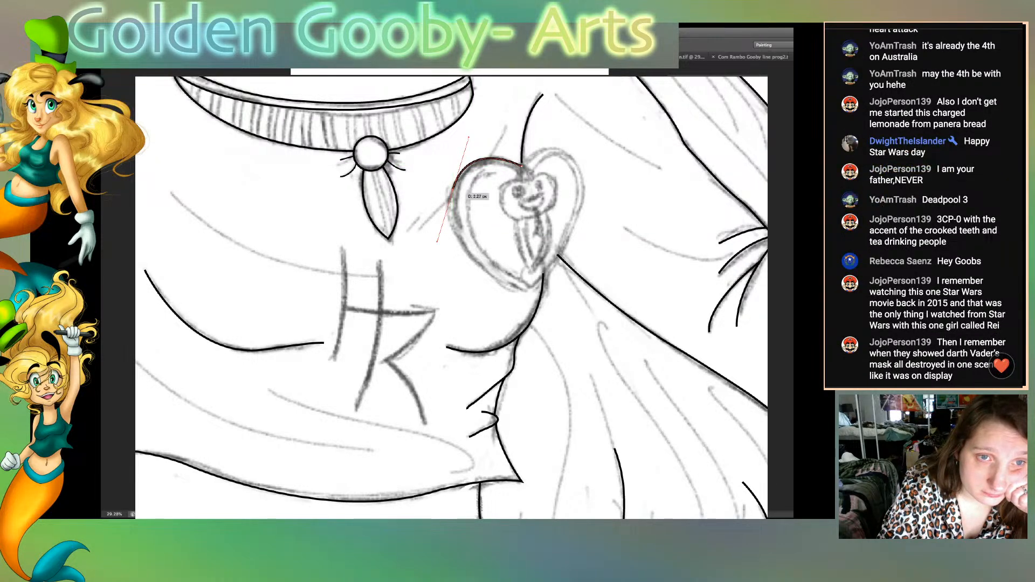
click(453, 189)
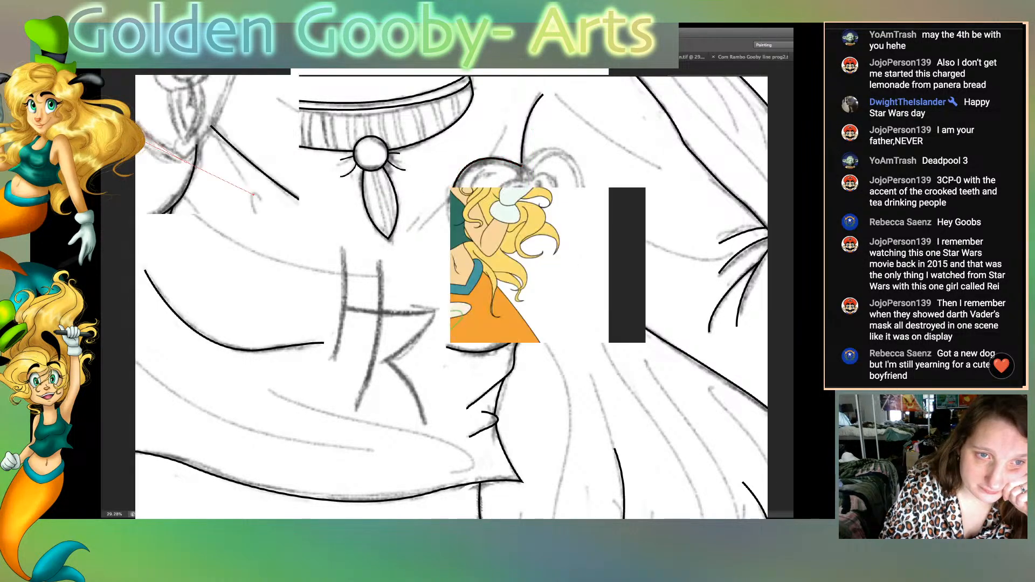
drag(532, 291, 632, 327)
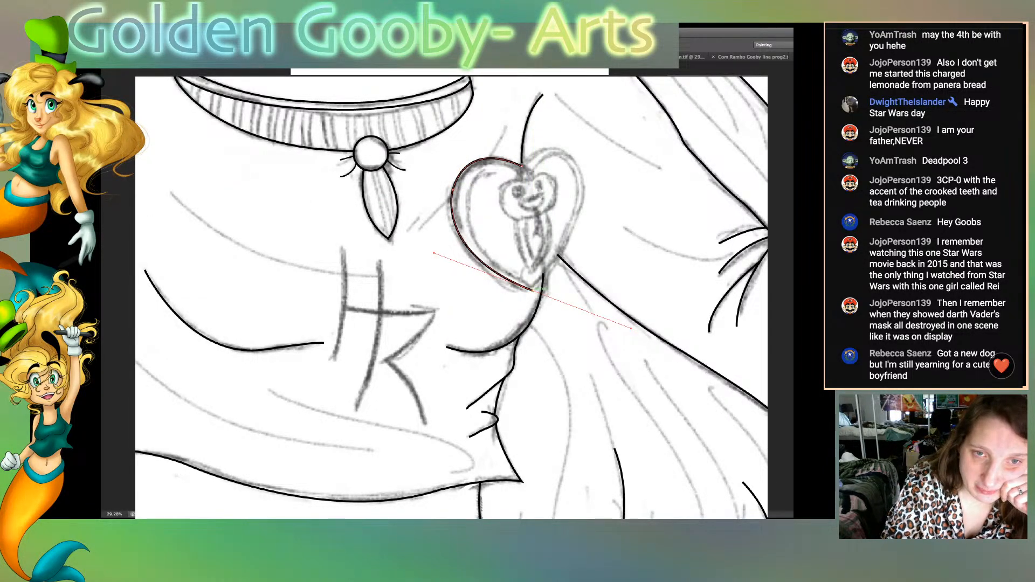
alt+click(532, 291)
drag(573, 238, 592, 205)
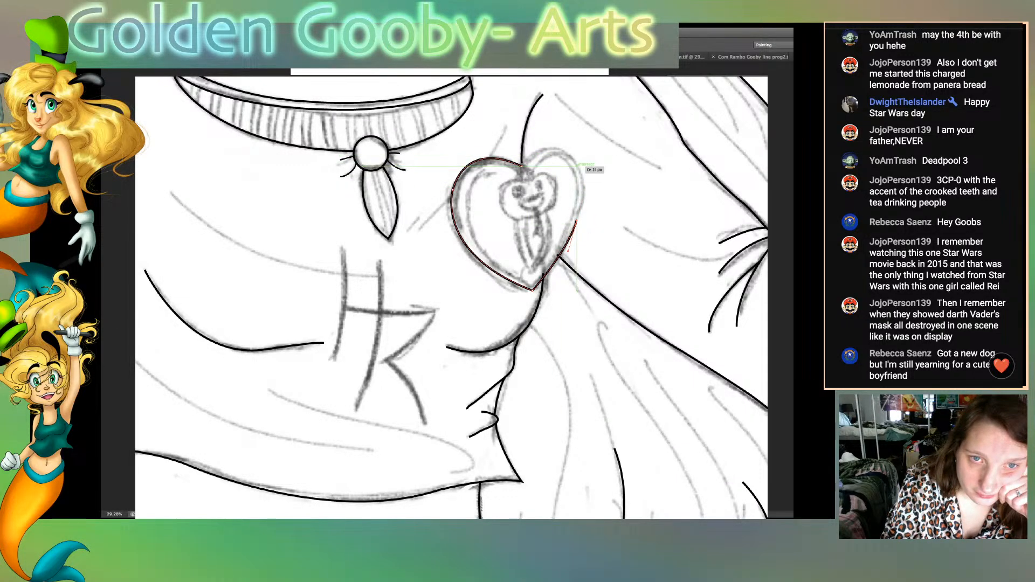
mouse_move(577, 166)
mouse_down()
mouse_move(564, 148)
mouse_move(583, 158)
mouse_up()
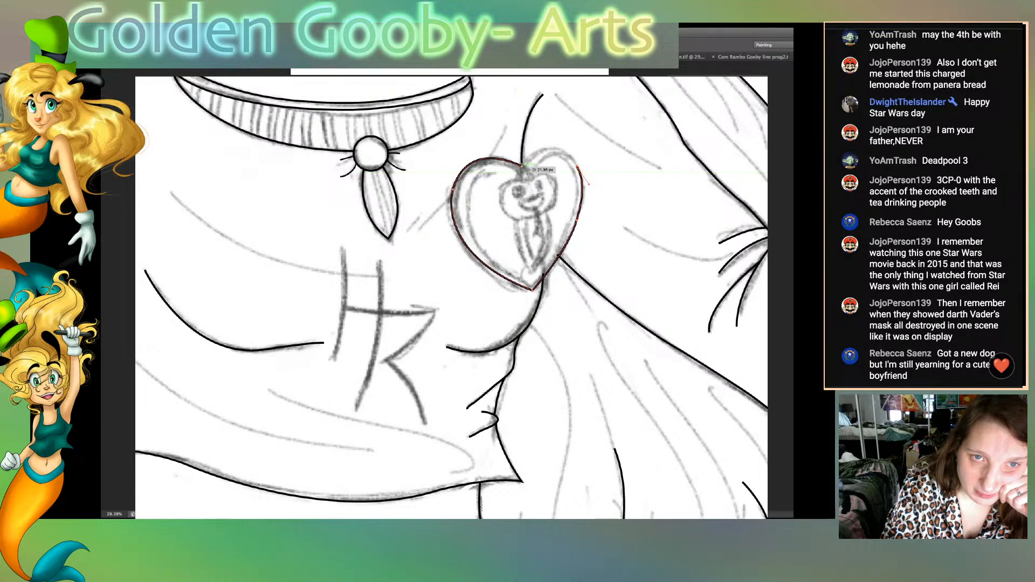
drag(522, 165, 491, 201)
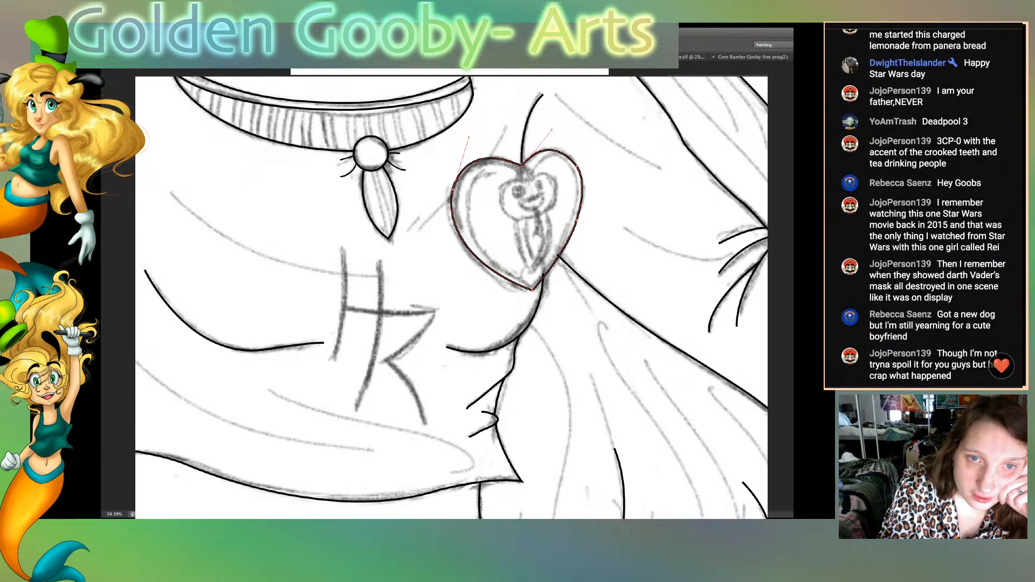
Step: Refine the heart outline by reshaping the right lobe slightly inward and nudging the lower tip upward
click(578, 165)
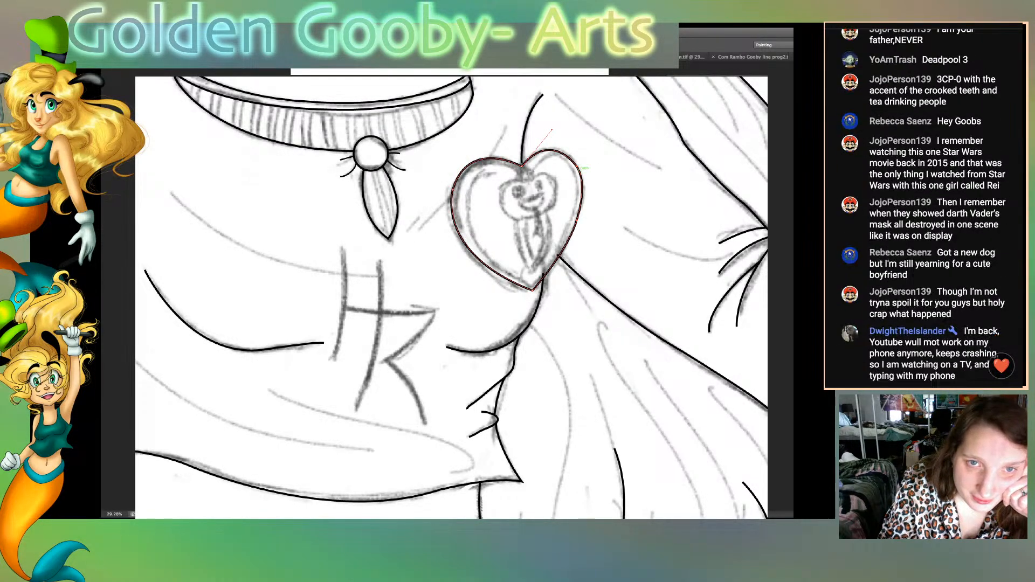
drag(577, 166, 576, 173)
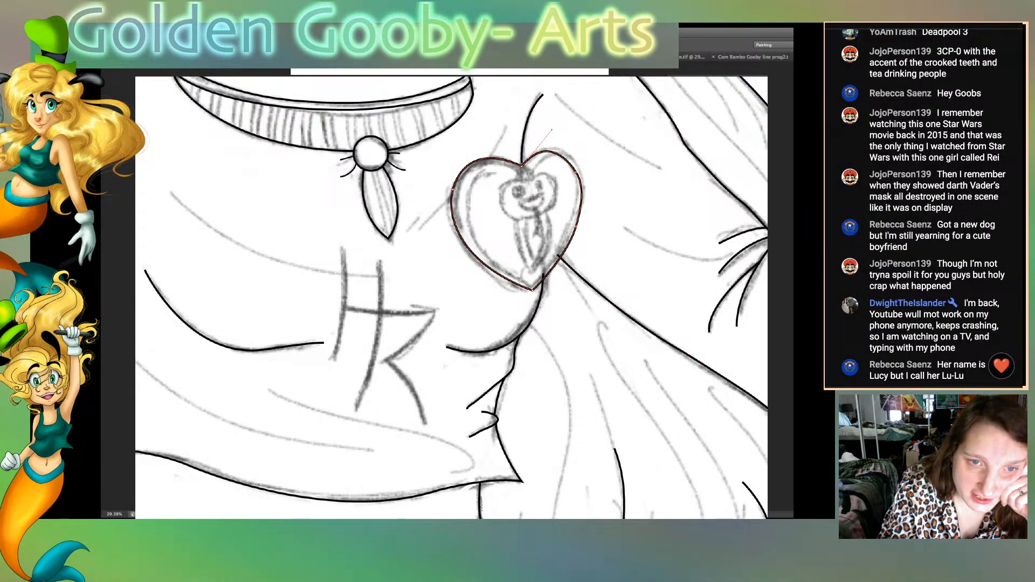
drag(542, 286, 545, 275)
click(528, 161)
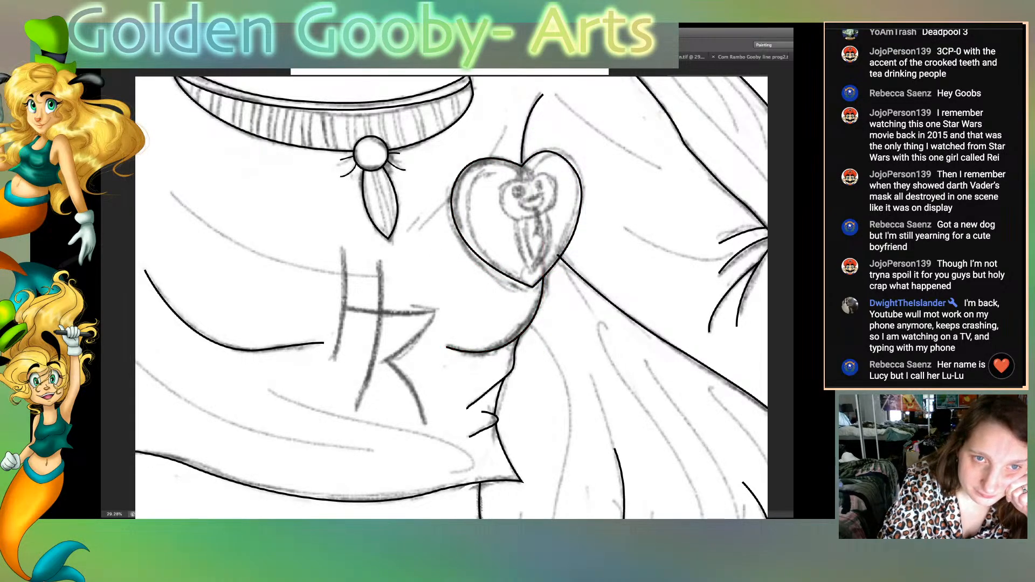
Step: Adjust the end of the sleeve's underside line so it meets the heart's lower right edge, and deselect it
drag(542, 94, 564, 74)
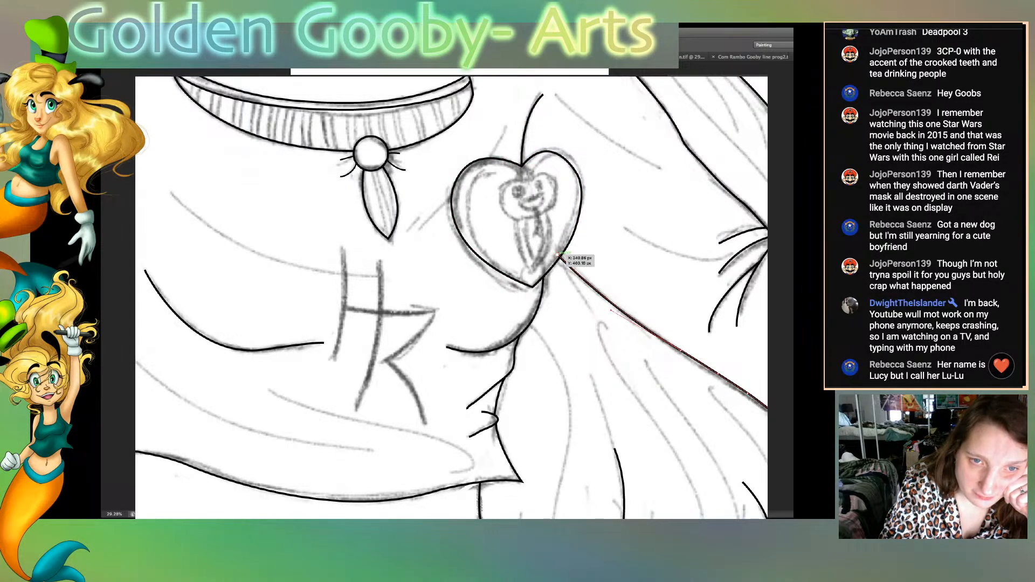
drag(559, 256, 560, 257)
key(super+shift+a)
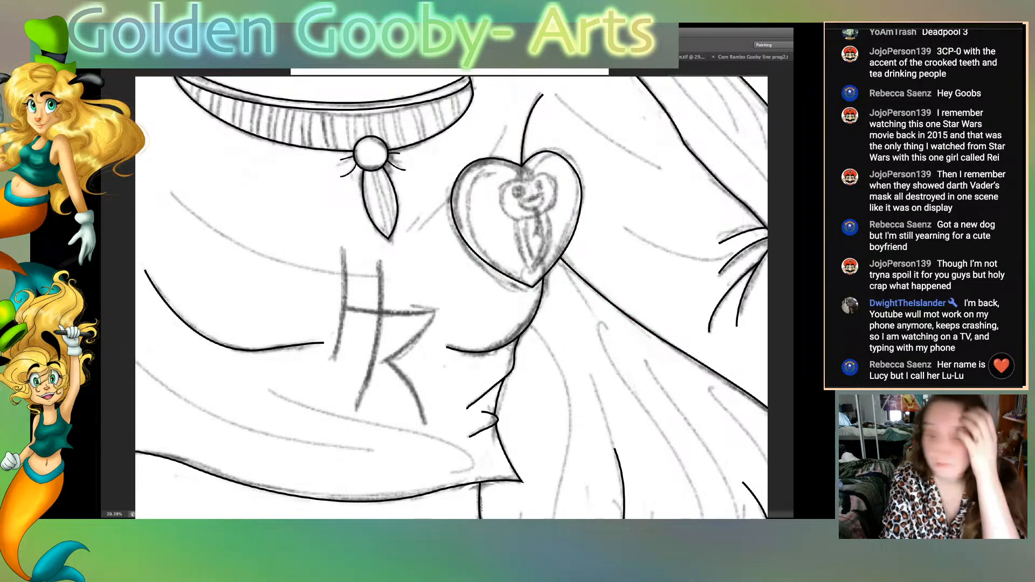
click(581, 272)
key(super+shift+a)
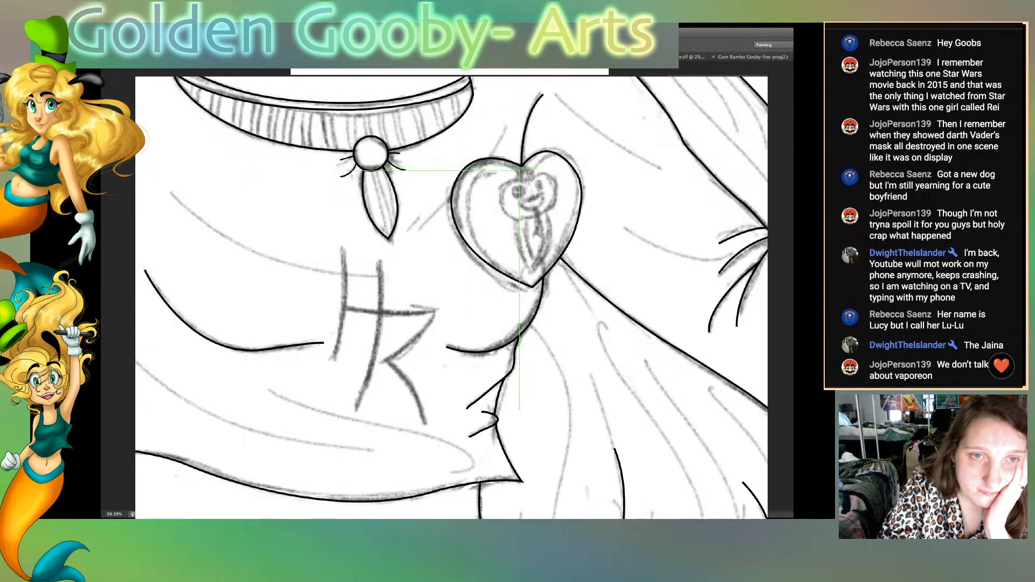
Step: Trace the heart's inner rim from just below the top notch around the left lobe to the lower tip
click(520, 170)
drag(476, 170, 460, 190)
click(476, 170)
mouse_move(475, 244)
mouse_down()
mouse_move(490, 262)
mouse_move(568, 285)
mouse_move(568, 298)
mouse_up()
click(476, 243)
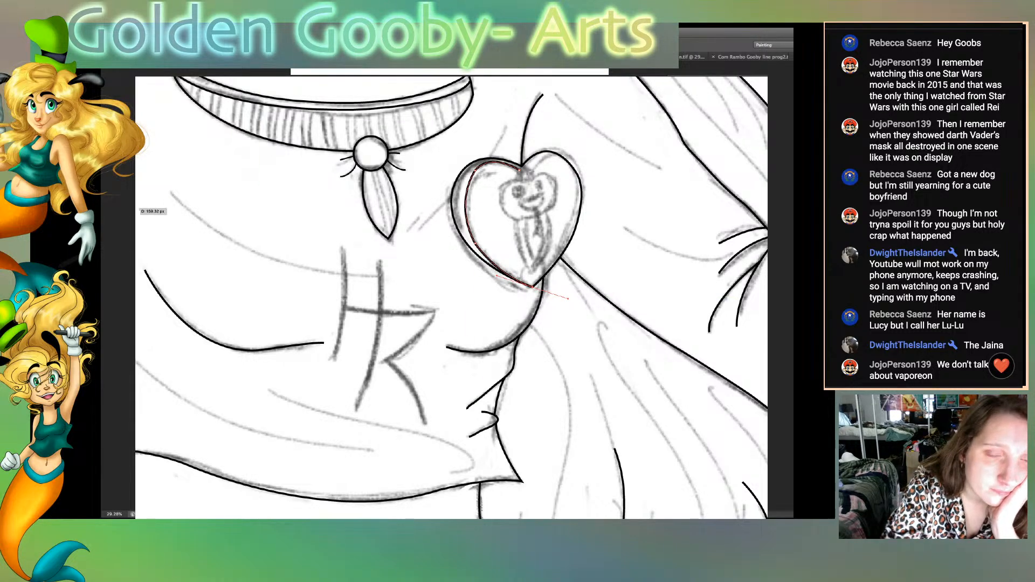
key(b)
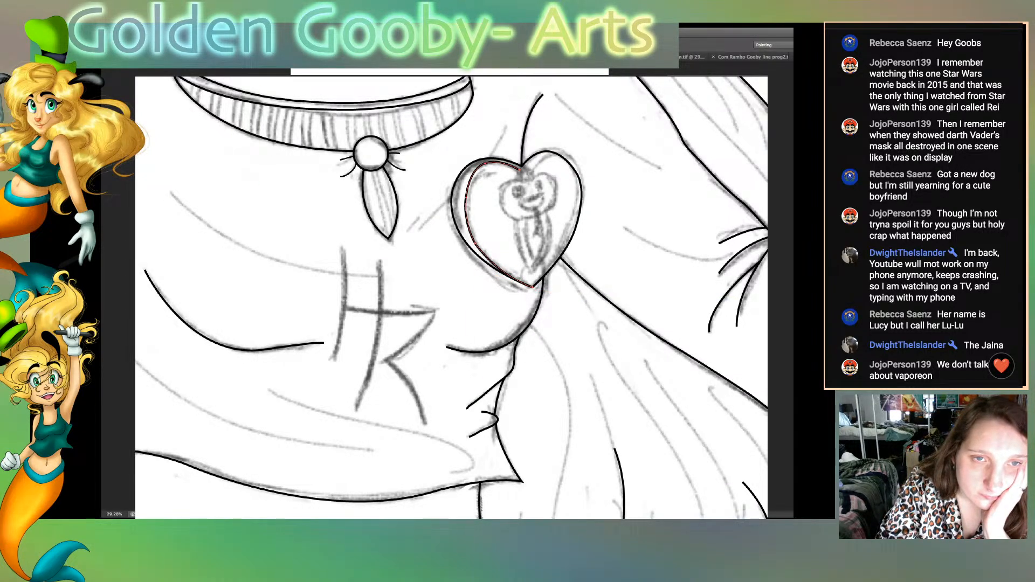
key(super+z)
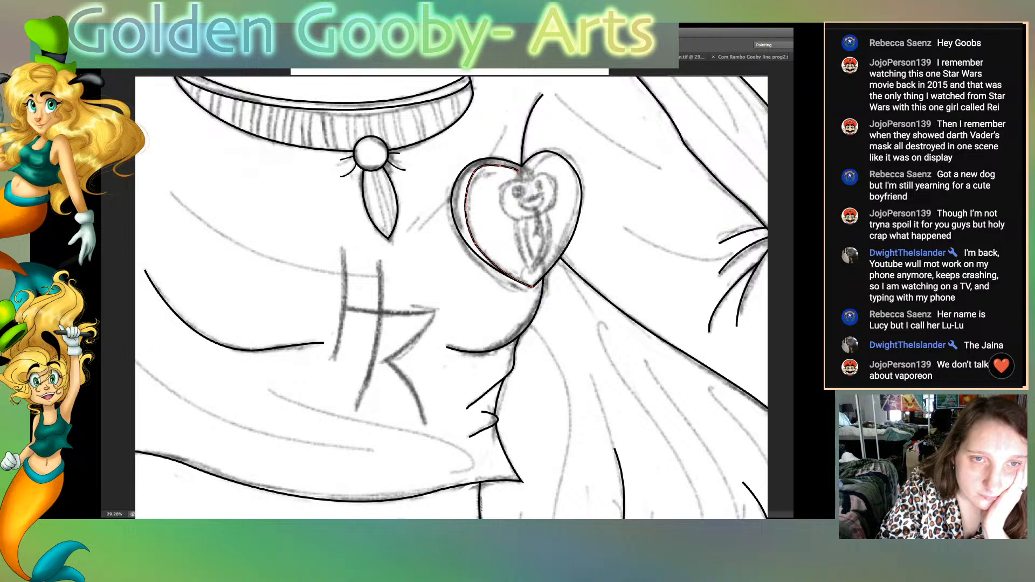
key(super+z)
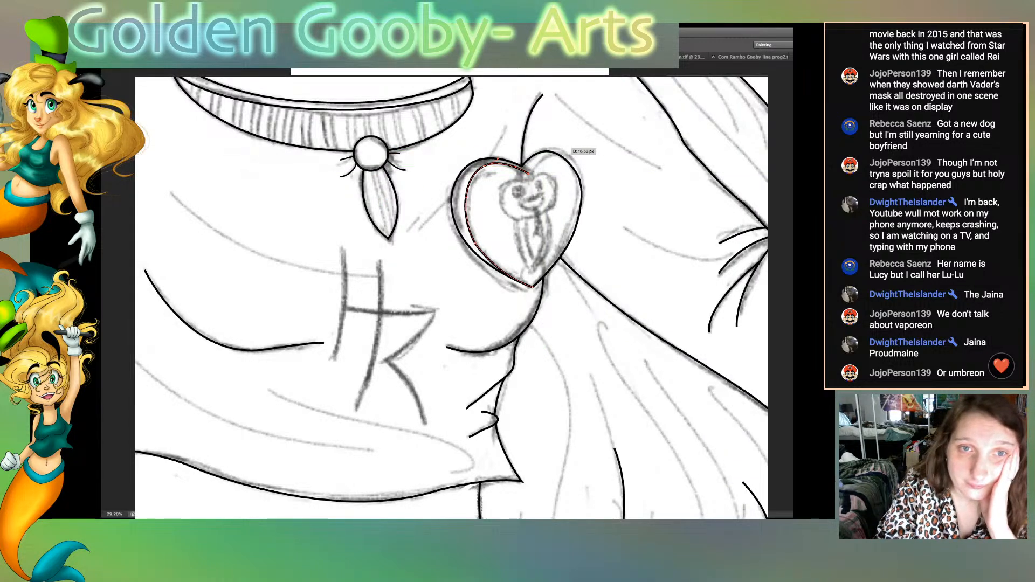
Step: Continue the heart's inner rim from the notch up along the right lobe and refine the curve over the left lobe
mouse_move(555, 153)
mouse_down()
mouse_move(573, 152)
mouse_move(523, 171)
mouse_up()
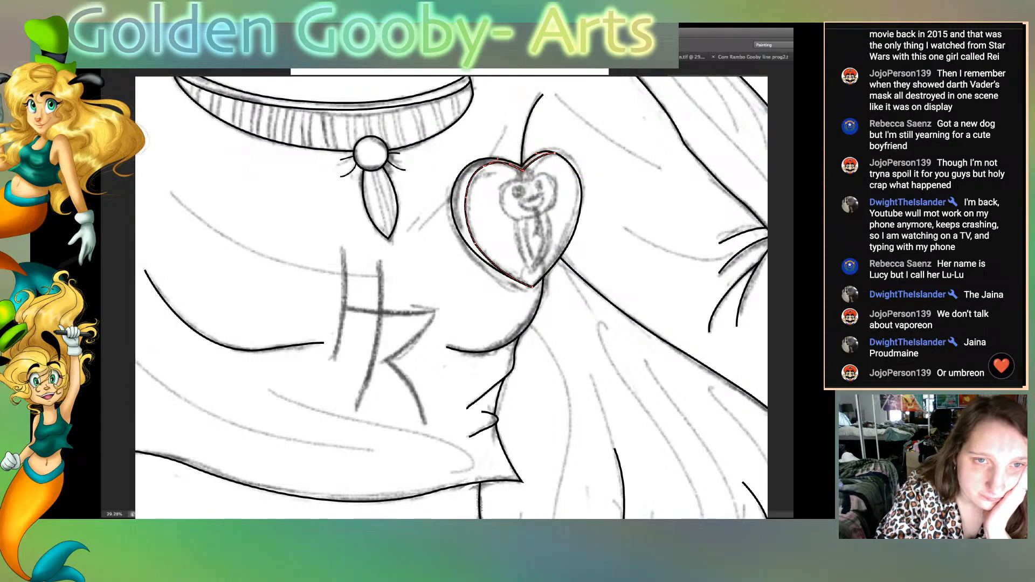
click(506, 132)
click(491, 163)
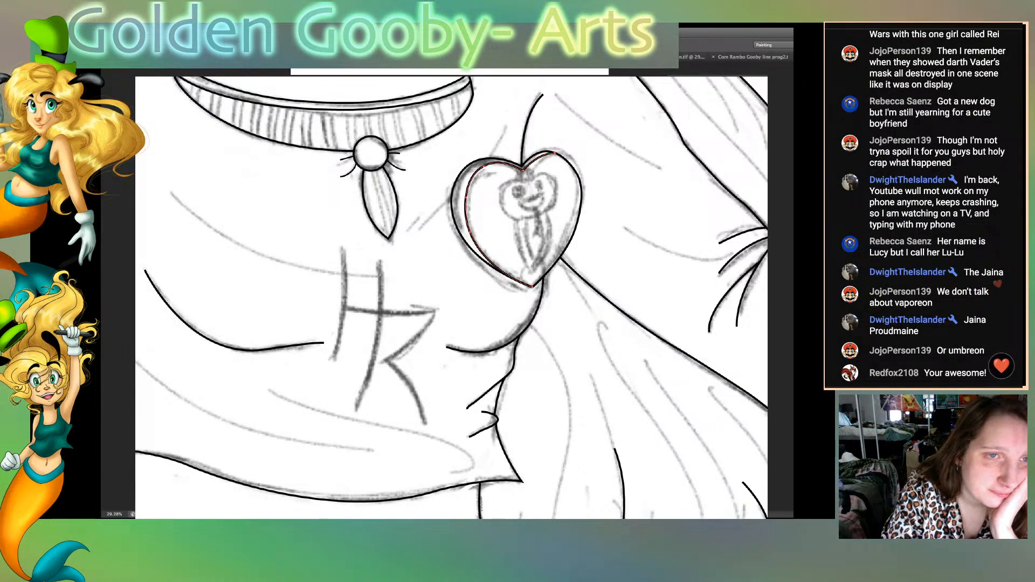
key(Return)
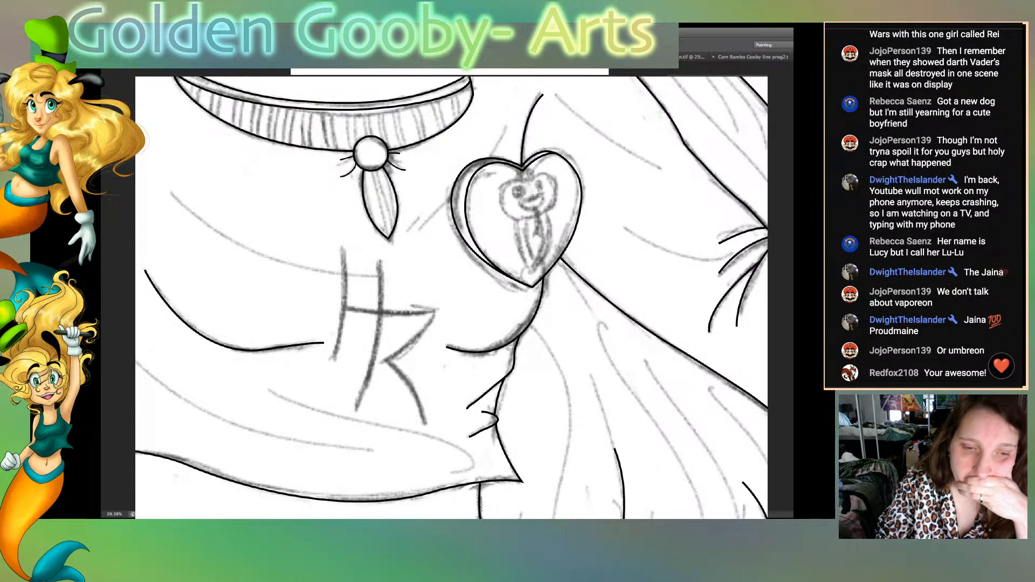
Step: Trace the short armpit crease on the lowered arm and the sleeve's inner edge from the armpit to the elbow fold
scroll(451, 298, left, 10)
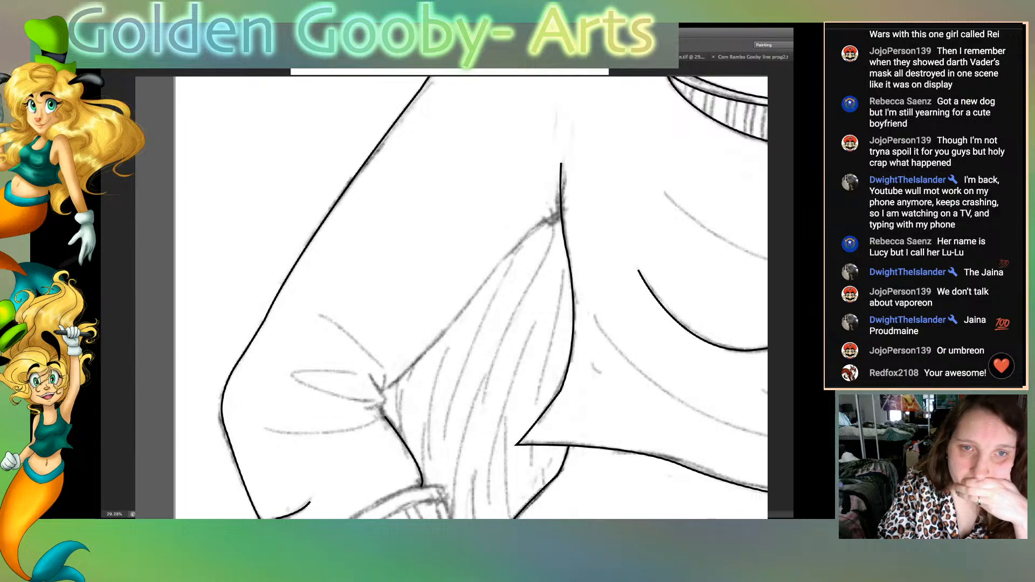
drag(559, 202, 527, 201)
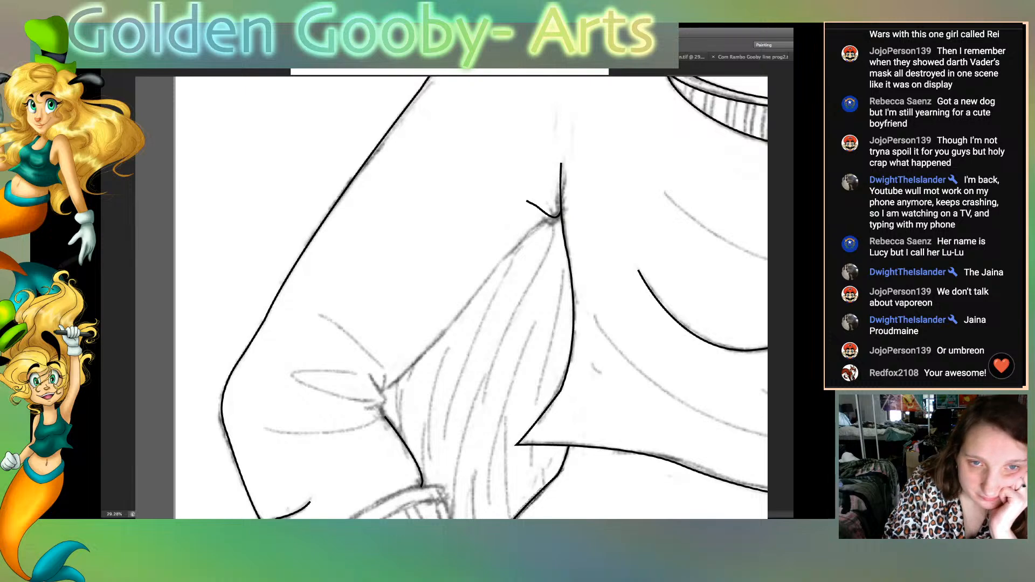
drag(554, 218, 532, 228)
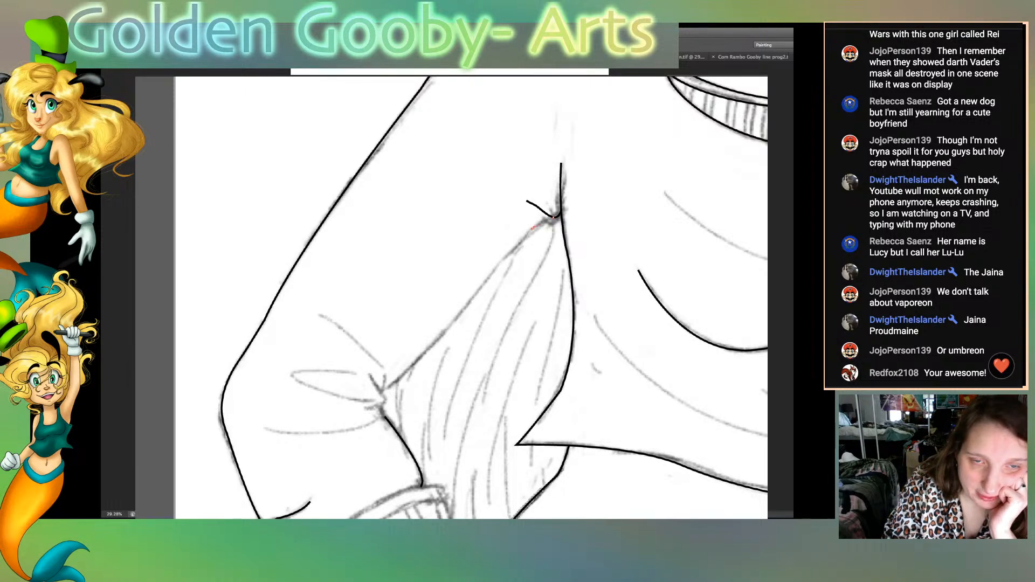
click(533, 228)
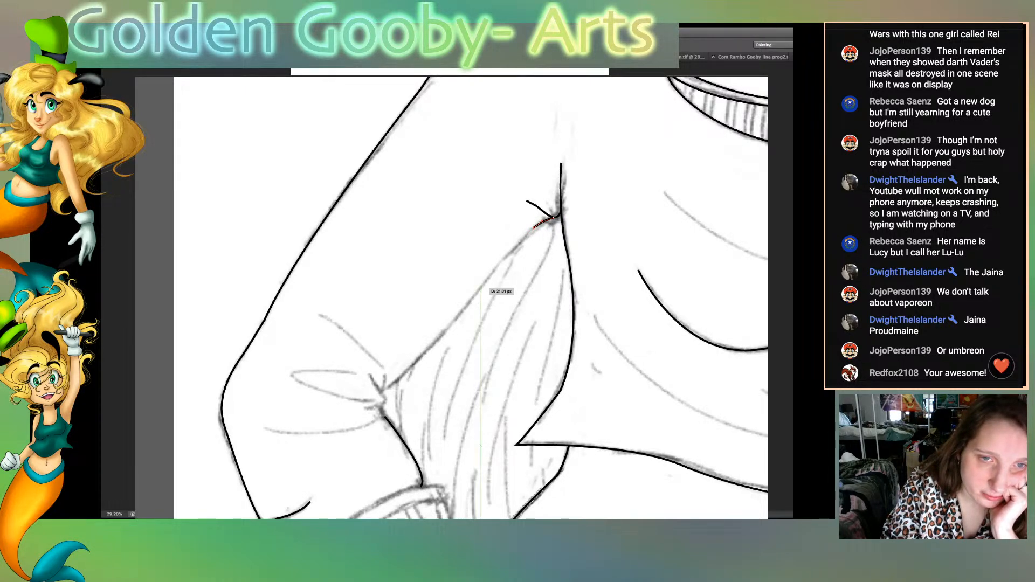
drag(481, 288, 465, 310)
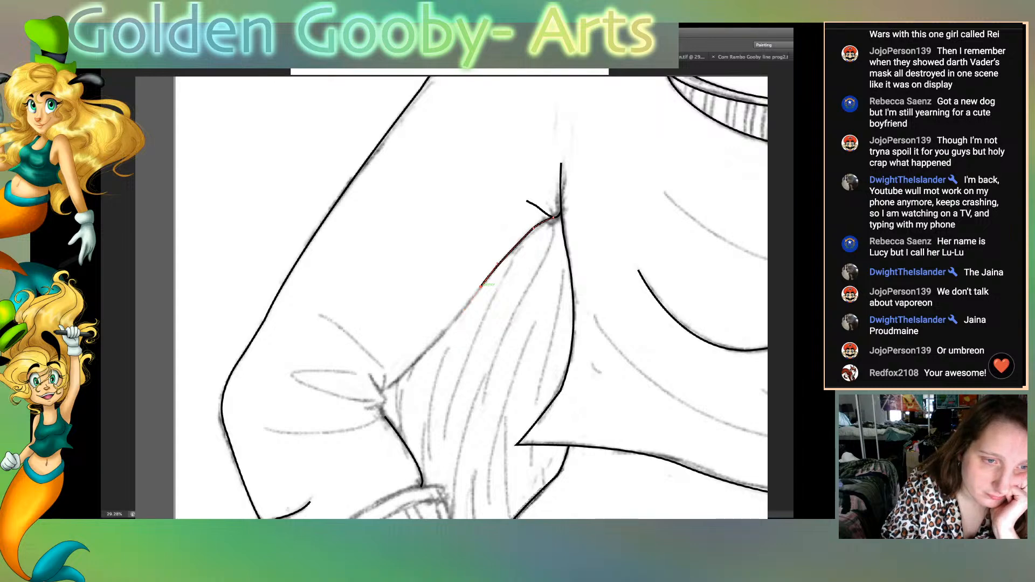
drag(383, 392, 346, 414)
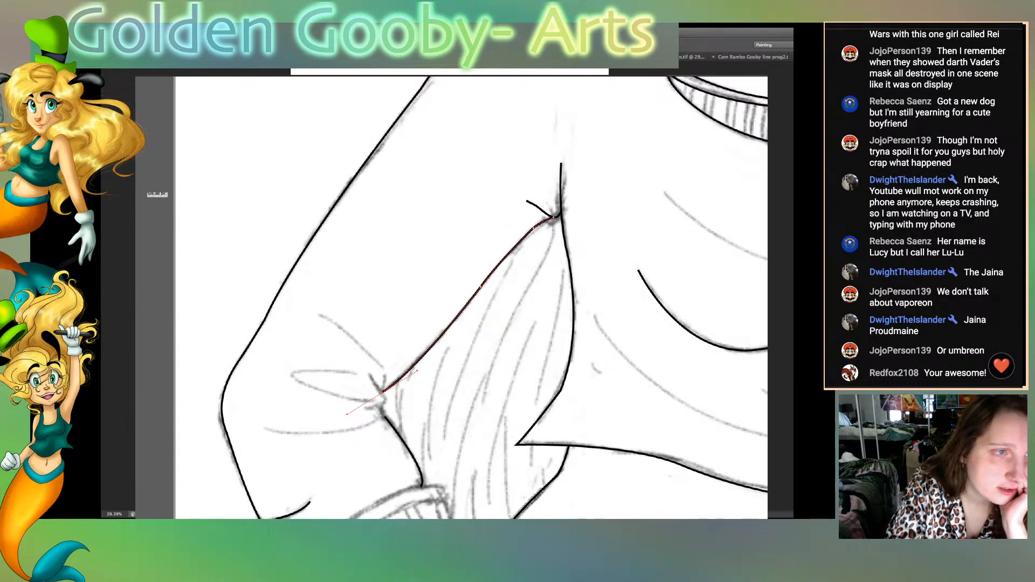
key(Escape)
Step: Trace the short pinched creases and the small hooked fold at the inner elbow of the lowered arm
click(385, 372)
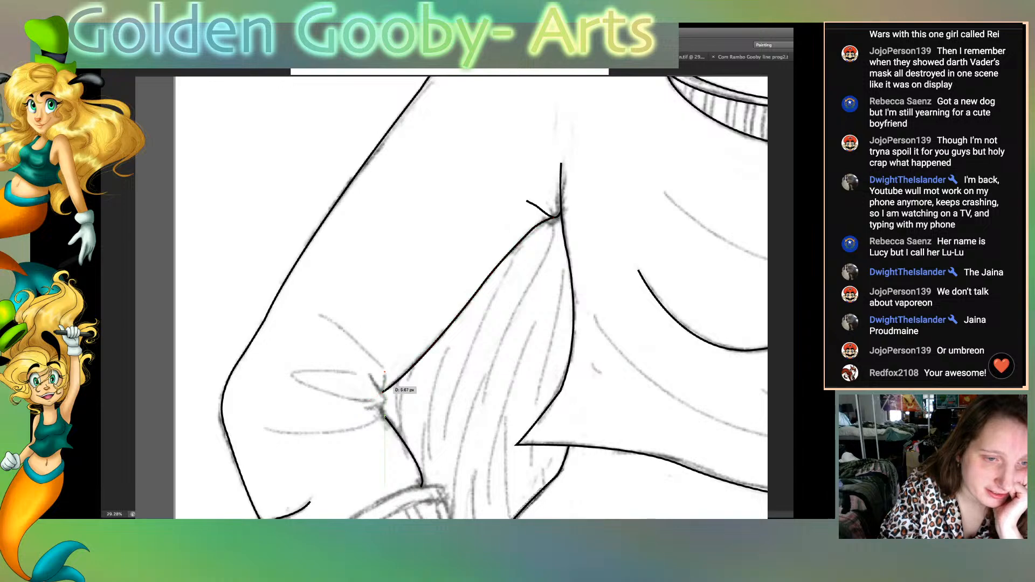
click(380, 392)
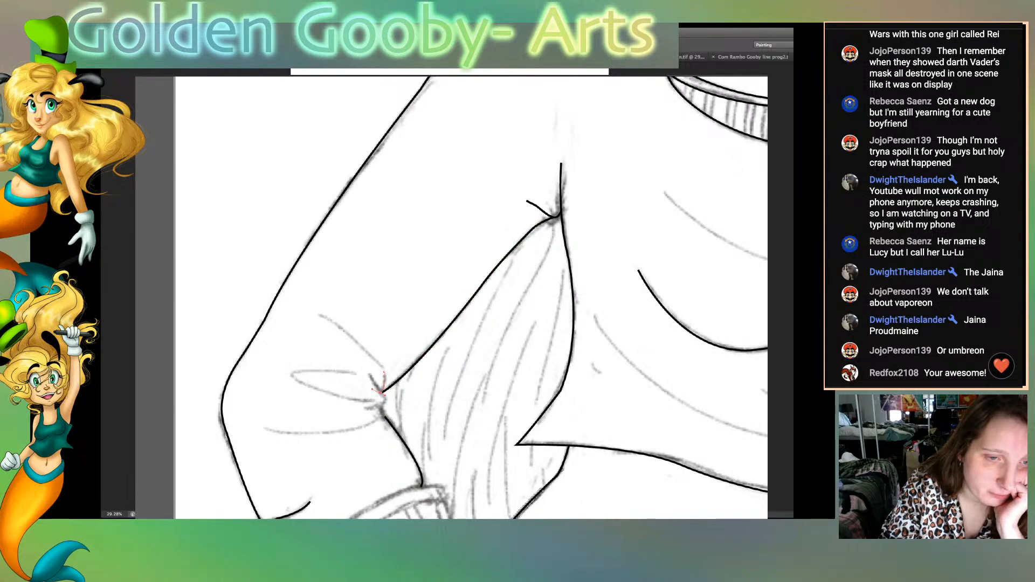
drag(385, 395, 344, 405)
click(369, 372)
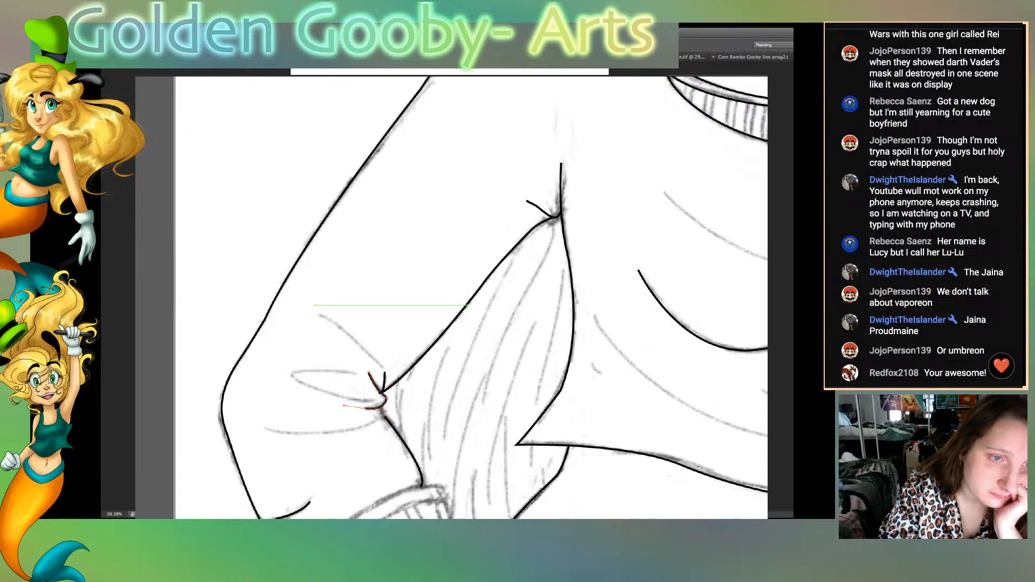
Step: Trace the curved fold above the inner elbow and the narrow looped fold extending across the sleeve
click(318, 316)
drag(362, 348, 382, 383)
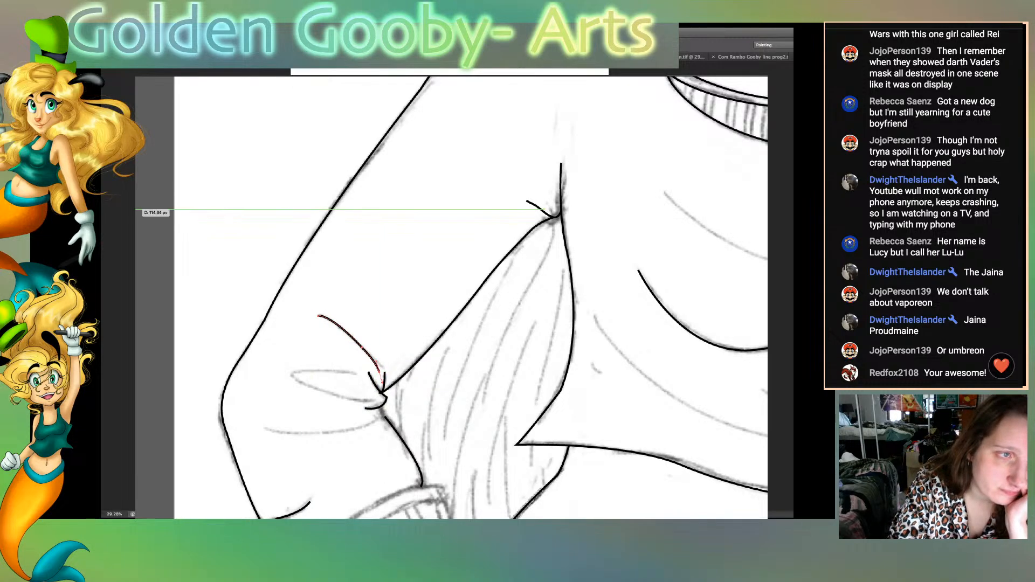
click(357, 374)
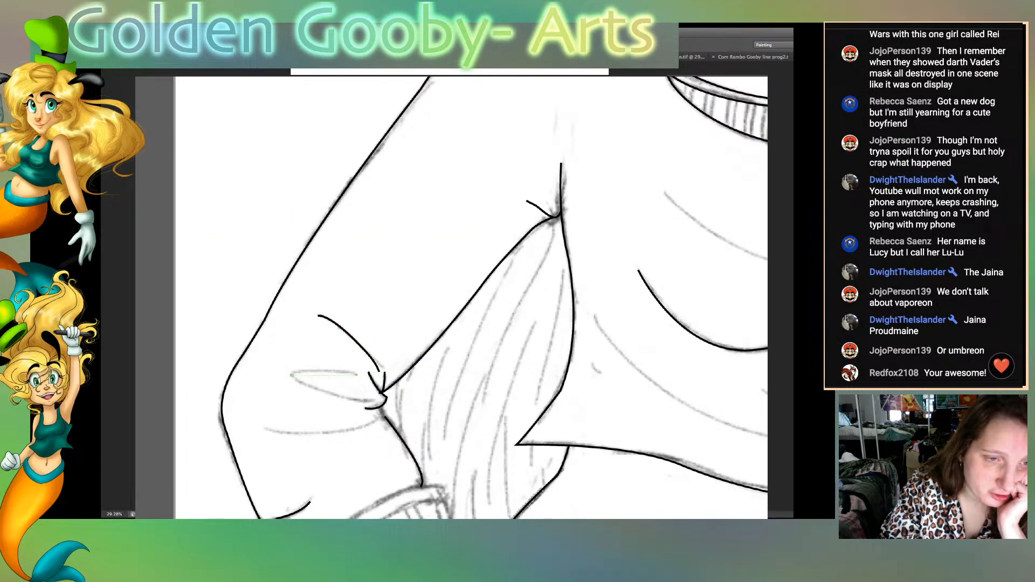
click(291, 372)
drag(380, 399, 452, 402)
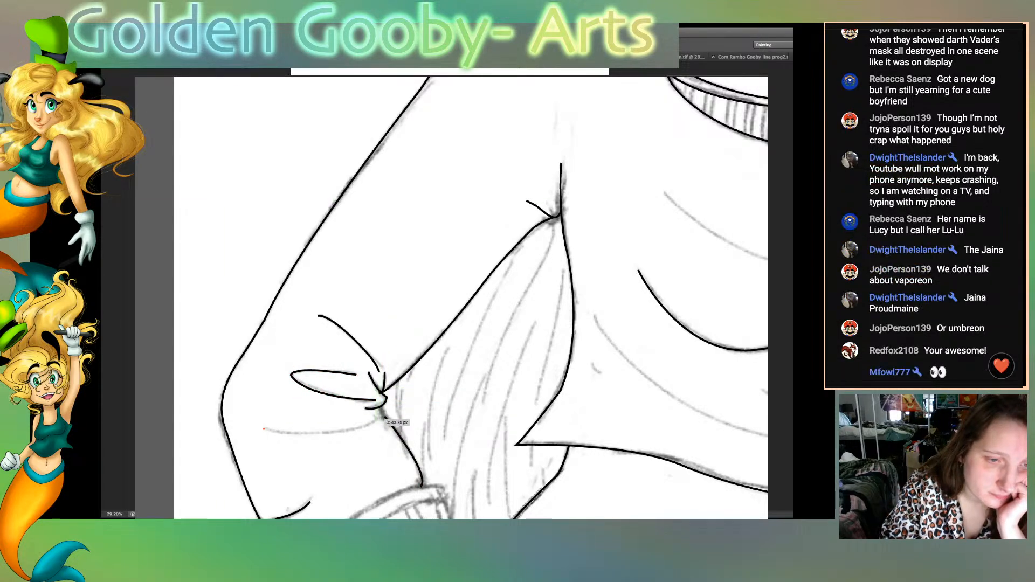
Step: Trace the lower curved sleeve fold beneath the loop and adjust the upper end of the forearm's inner line at the elbow
drag(377, 421, 436, 392)
key(Return)
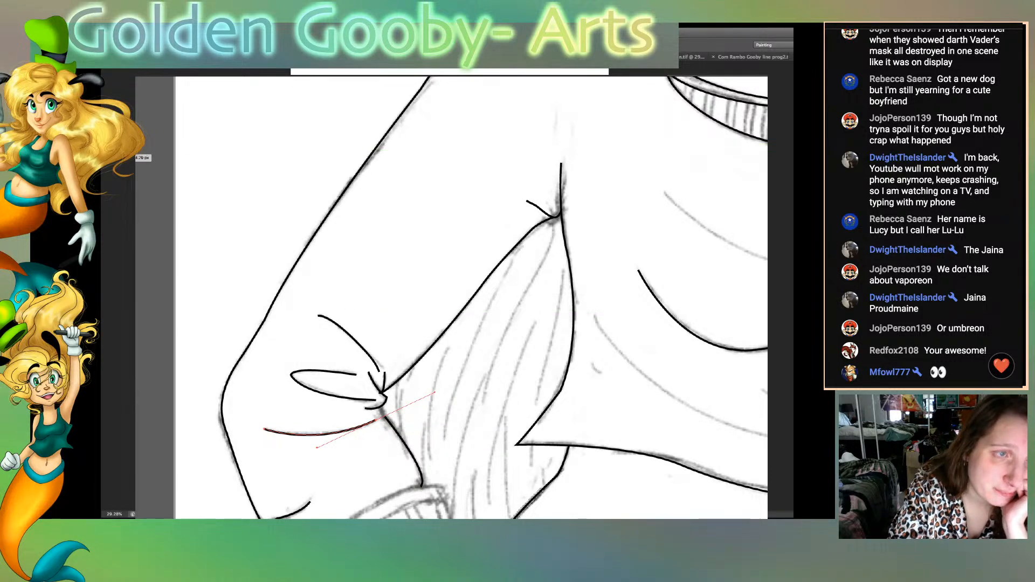
drag(384, 416, 381, 408)
key(Return)
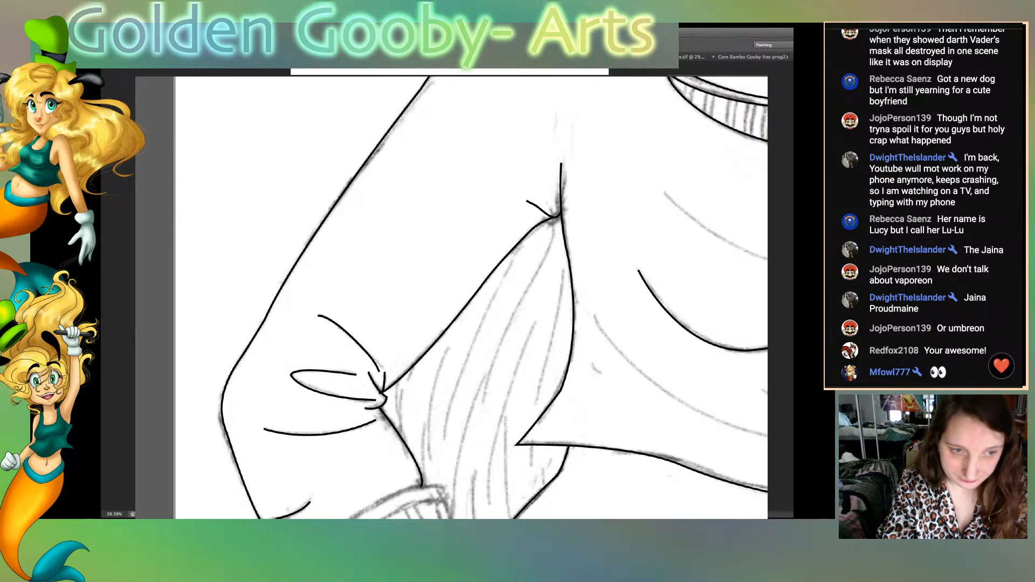
key(ctrl+0)
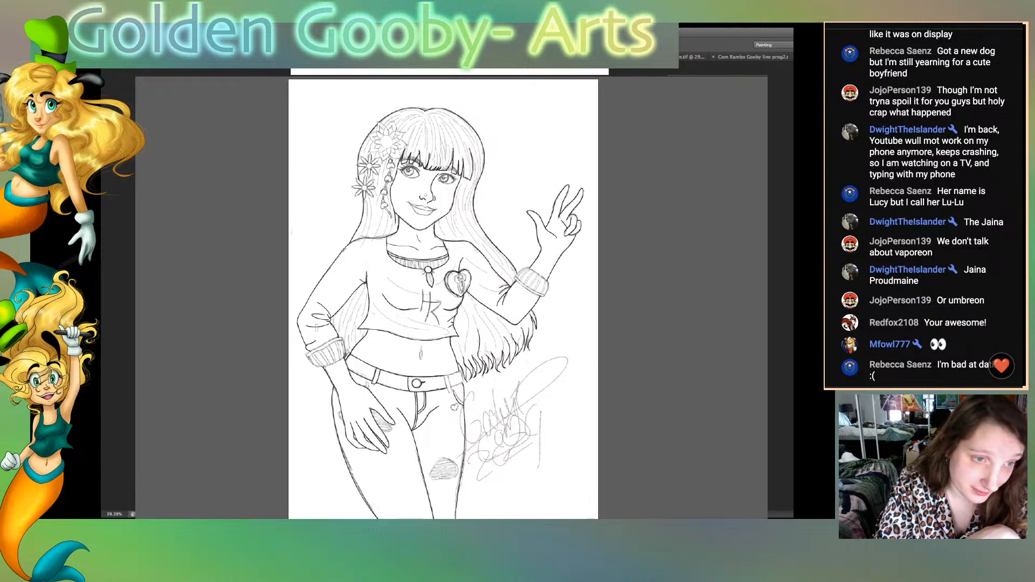
Step: Trace the hooked lower shirt fold that runs beneath the bust and curls back near the hem's corner
key(ctrl+t)
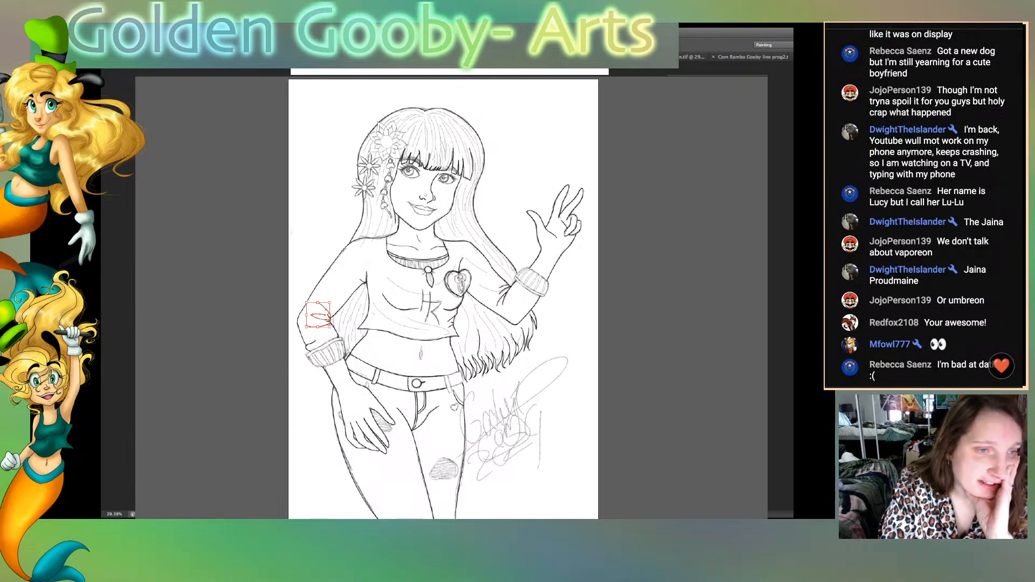
key(Return)
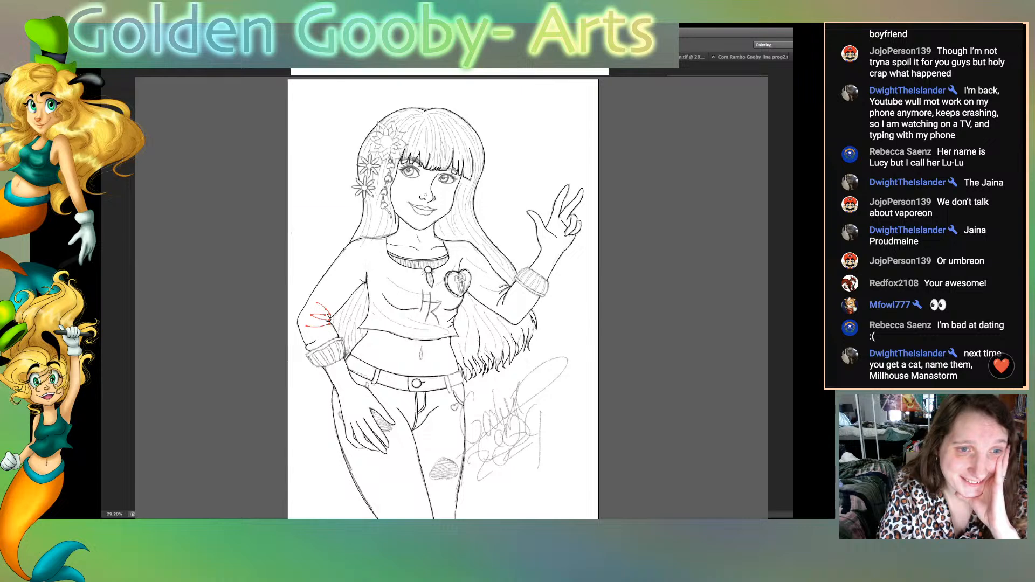
drag(323, 309, 364, 281)
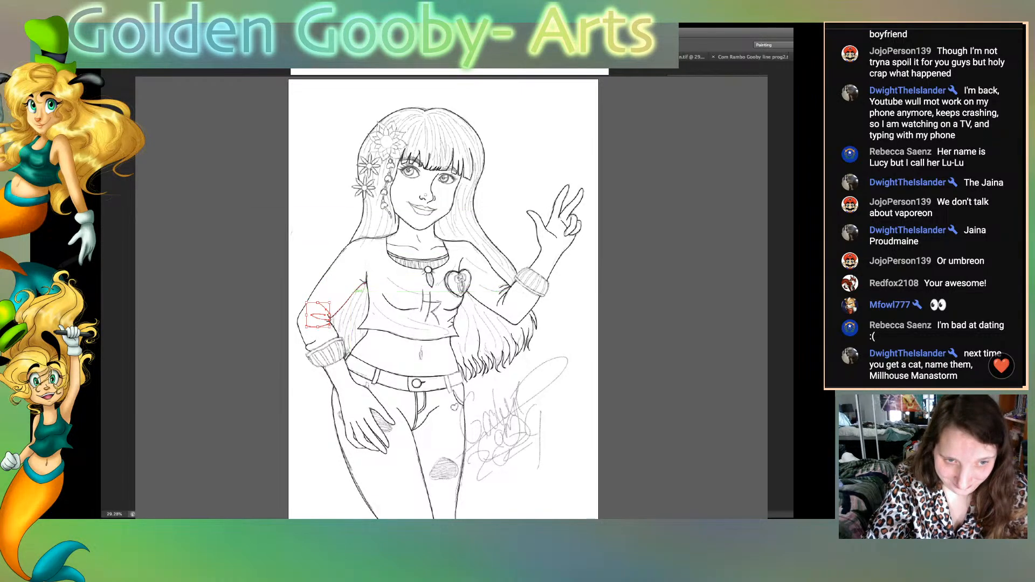
key(ctrl+1)
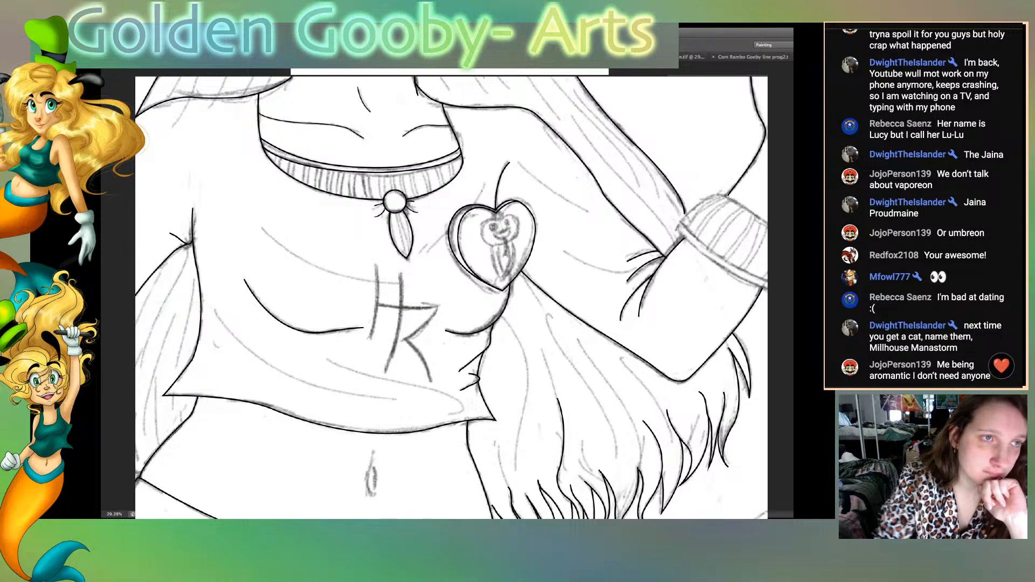
click(311, 351)
drag(435, 388, 520, 394)
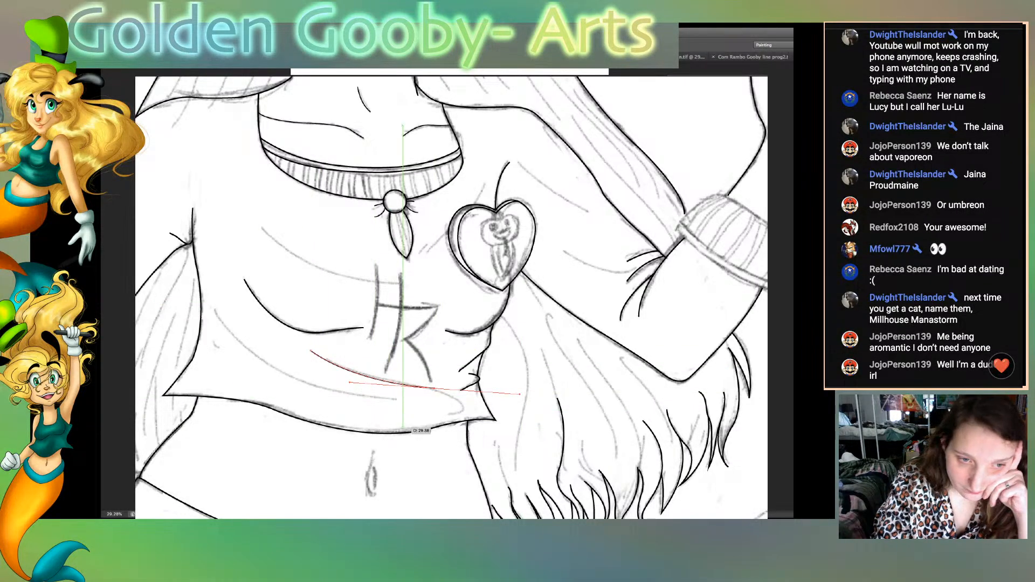
alt+click(435, 388)
drag(451, 414, 403, 423)
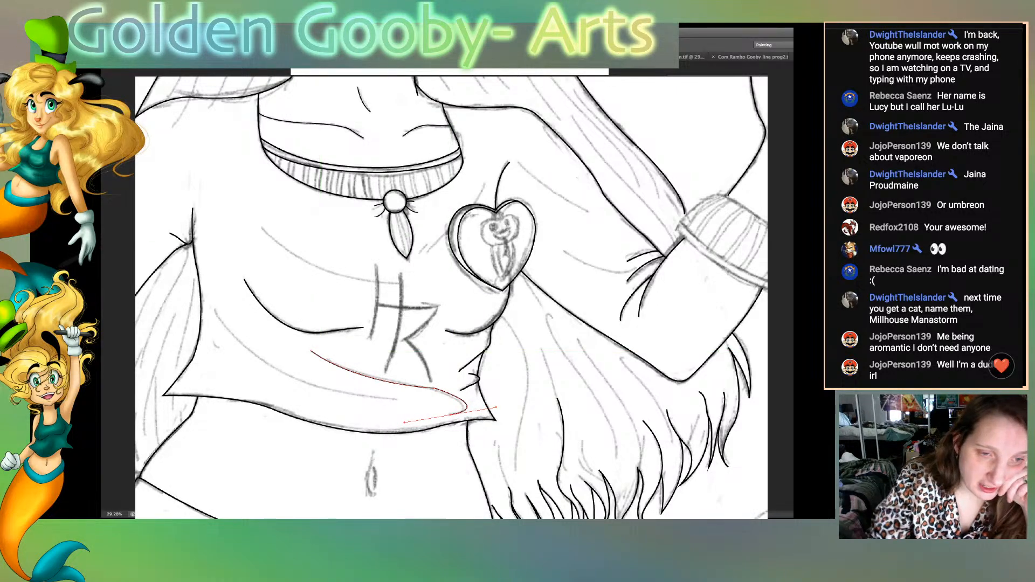
key(Escape)
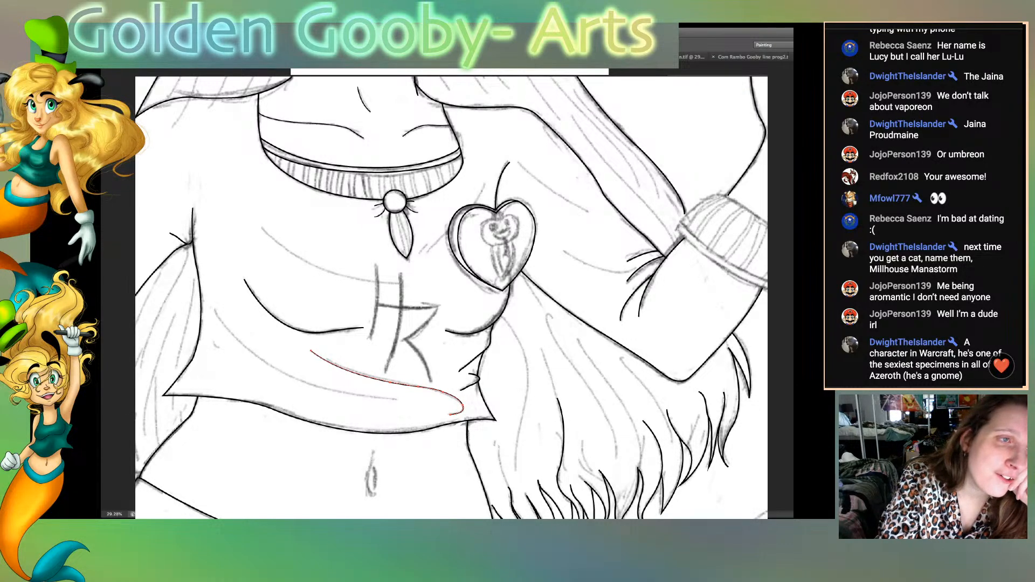
Step: Trace the curved fold sweeping across the upper chest into the lettering on the shirt
click(260, 221)
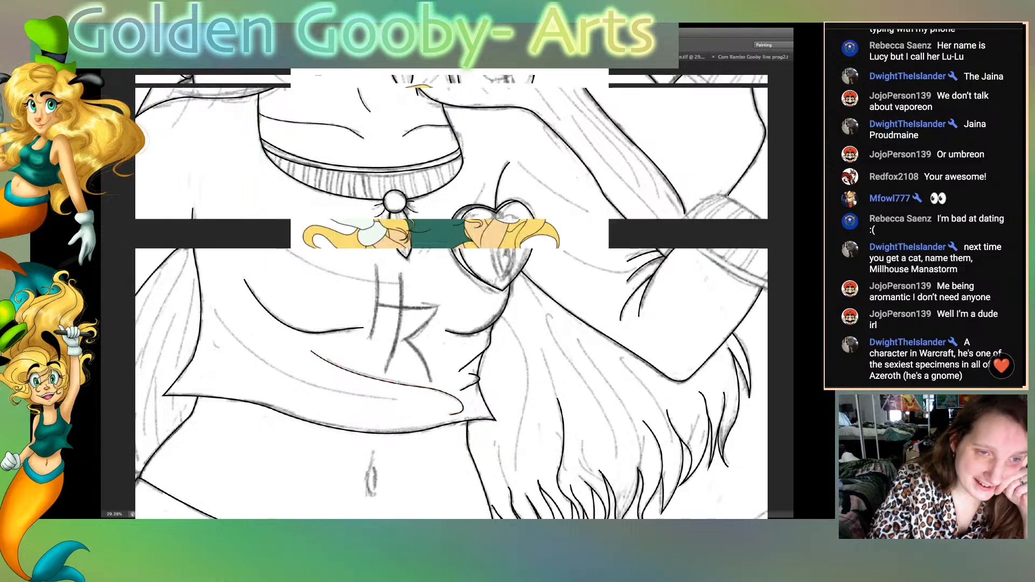
drag(405, 284, 516, 286)
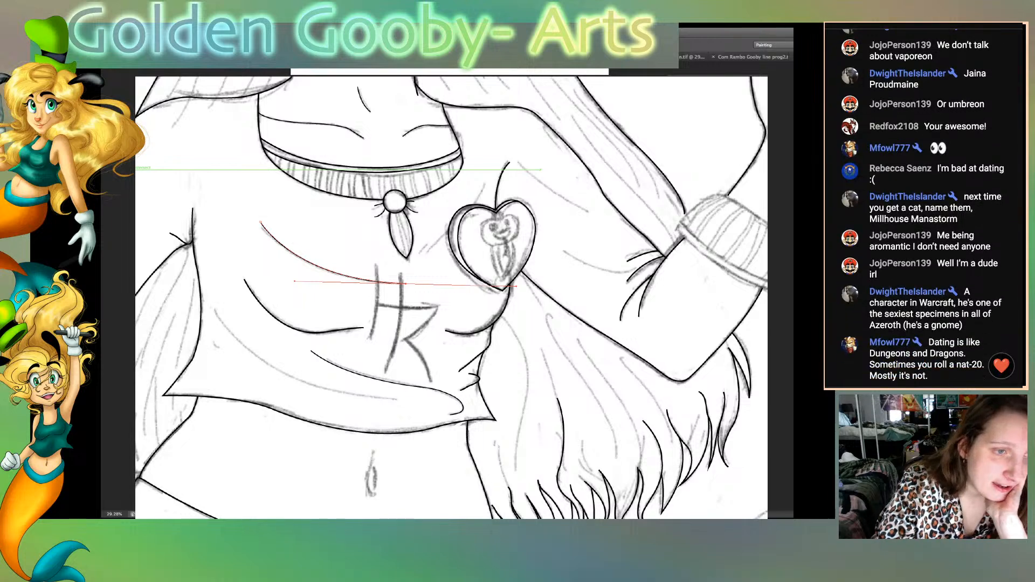
key(Escape)
Step: Trace the long curved fold from the shirt's side to the middle above the hem, undoing the misplaced curve end
click(212, 306)
drag(344, 392, 466, 408)
alt+click(344, 391)
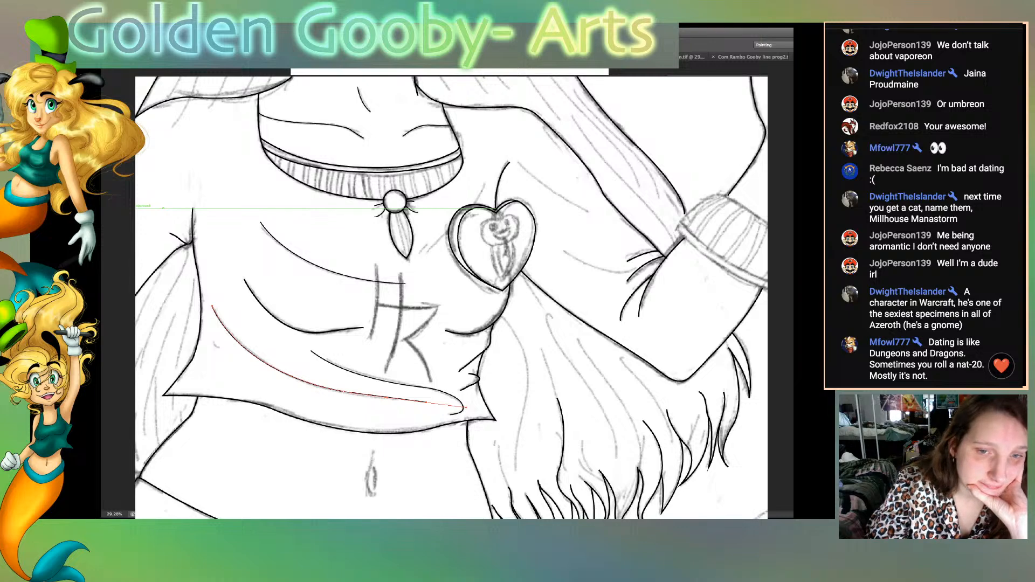
key(super+z)
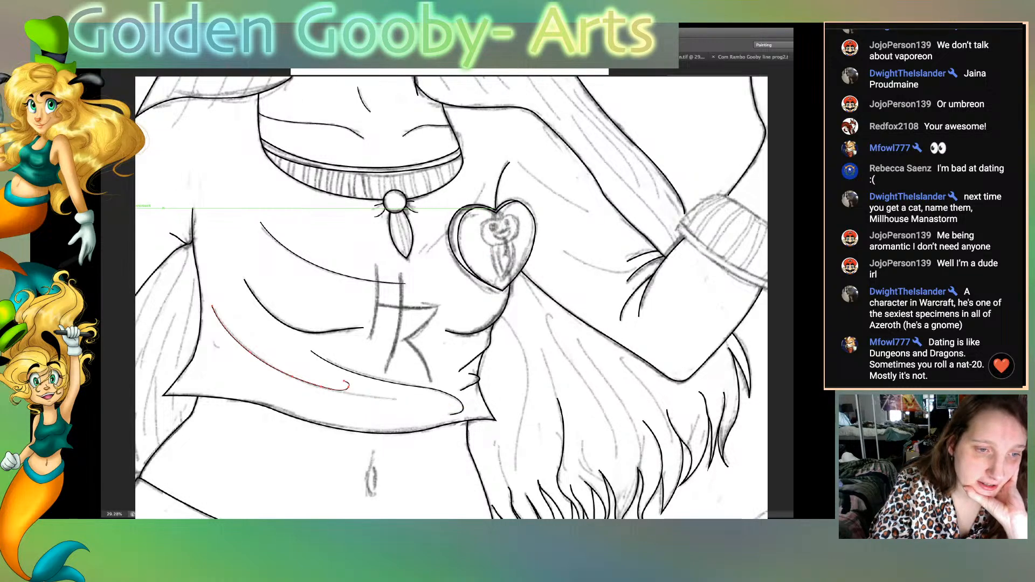
key(super+z)
key(super+z)
key(super+z)
key(super+z)
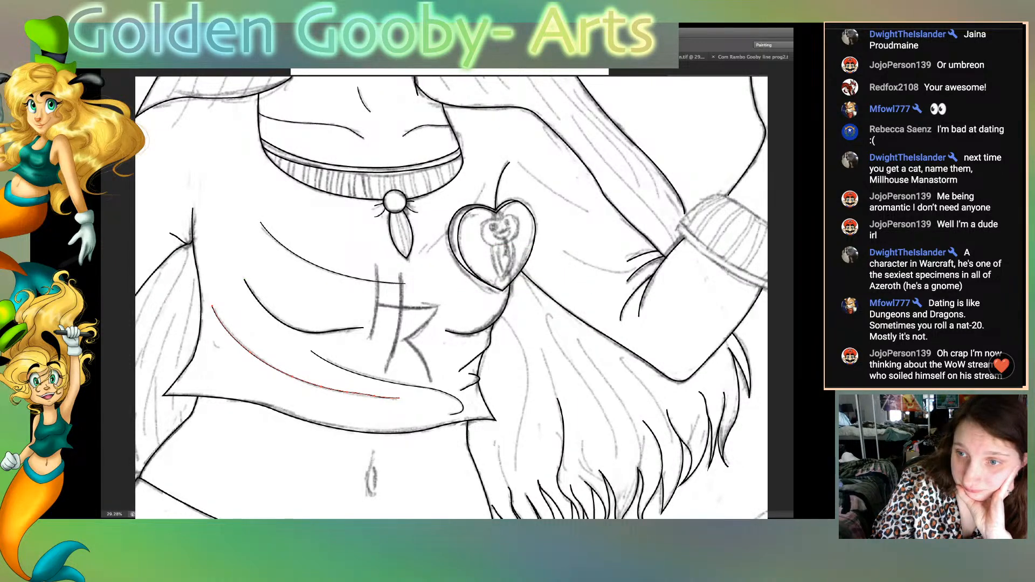
Step: Trace the two curved sleeve folds on the raised arm, one beside the heart emblem and one below the shoulder
click(548, 251)
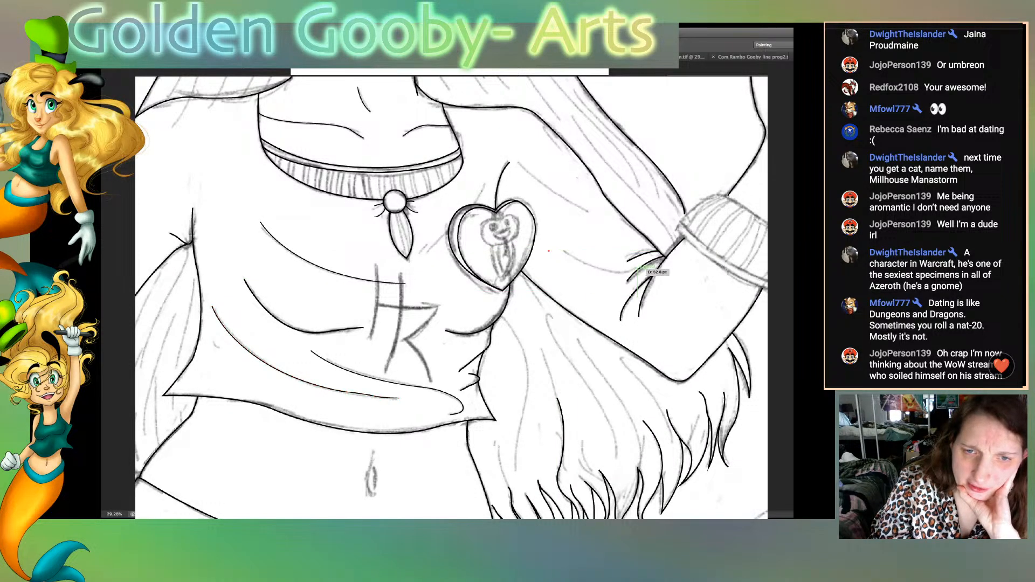
mouse_move(638, 268)
mouse_down()
mouse_move(664, 255)
mouse_move(630, 268)
mouse_up()
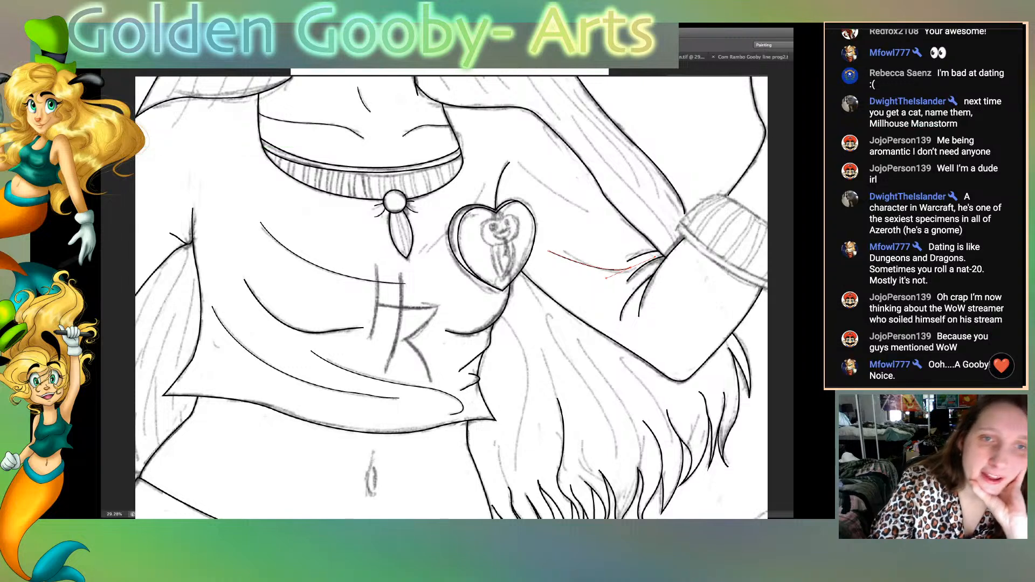
key(BackSpace)
click(516, 159)
mouse_move(601, 214)
mouse_down()
mouse_move(659, 233)
mouse_move(634, 246)
mouse_up()
key(Return)
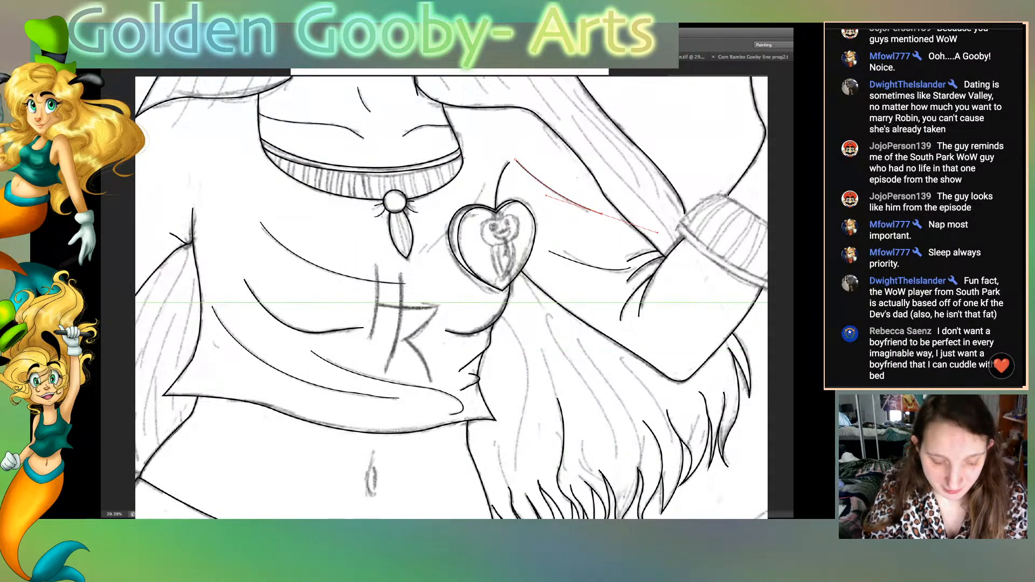
Step: Check the new shirt and sleeve folds against the whole figure
key(ctrl+0)
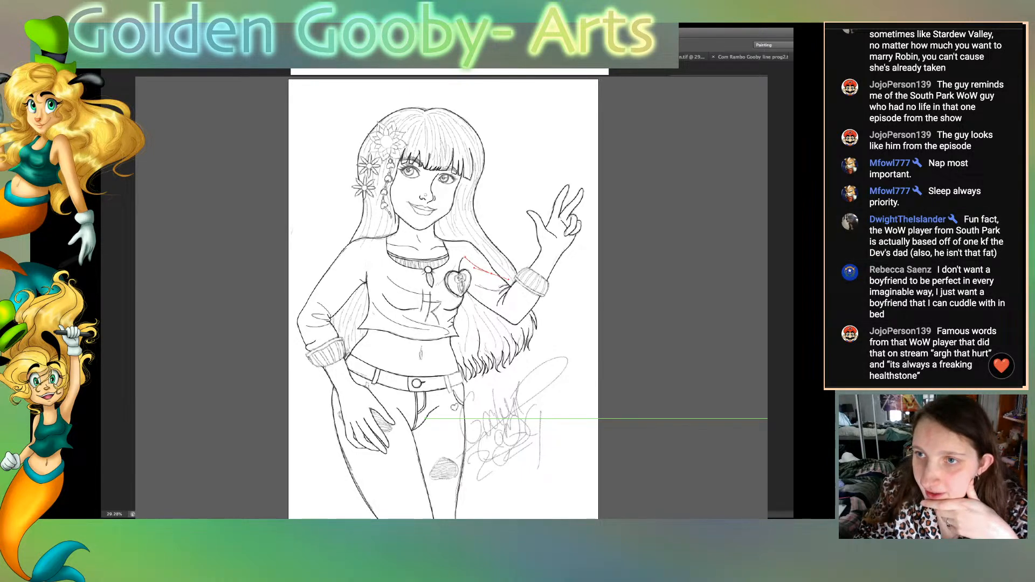
scroll(925, 232, up, 3)
scroll(924, 208, up, 2)
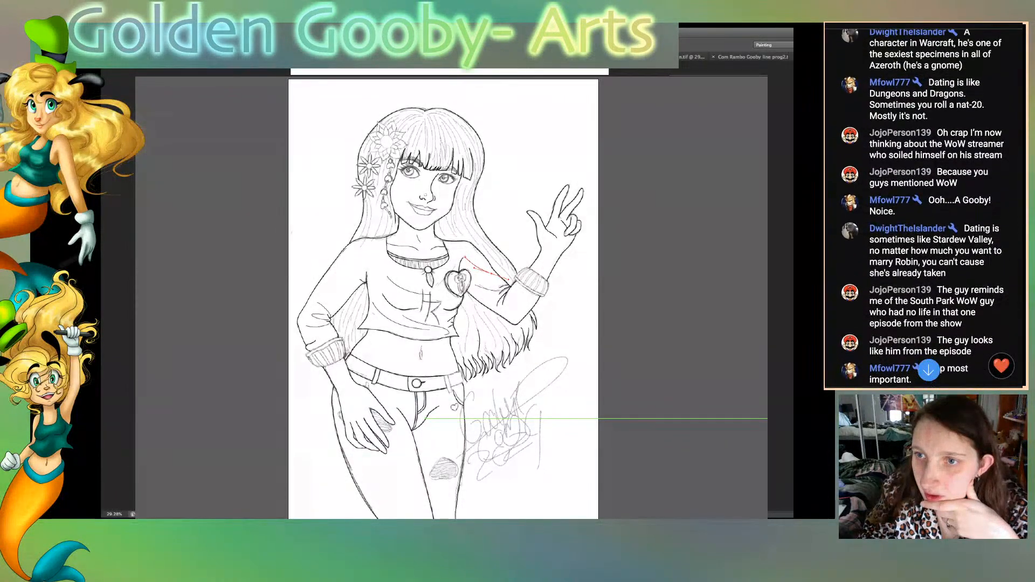
scroll(925, 208, down, 4)
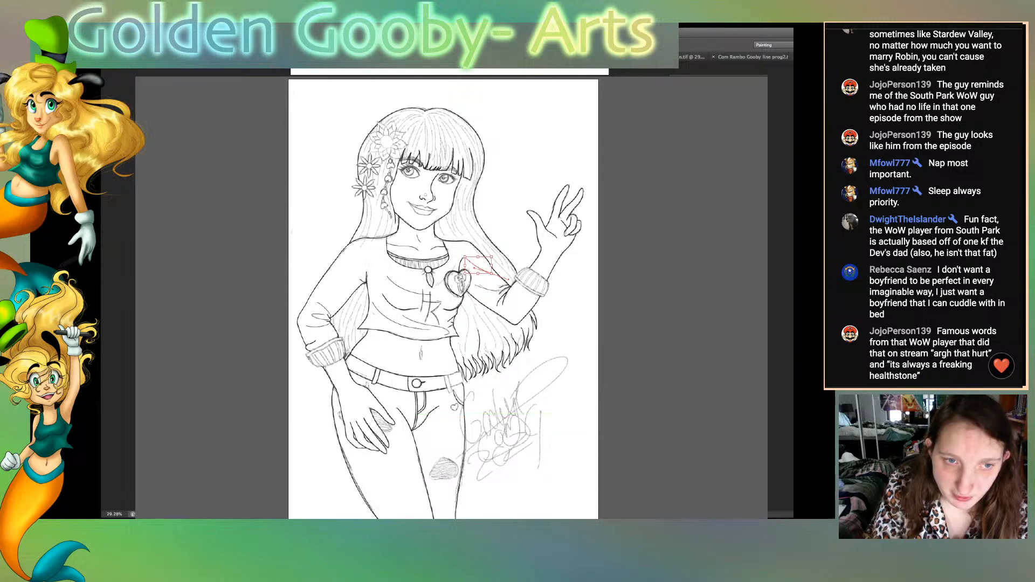
key(super+plus)
key(super+plus)
key(super+plus)
key(super+plus)
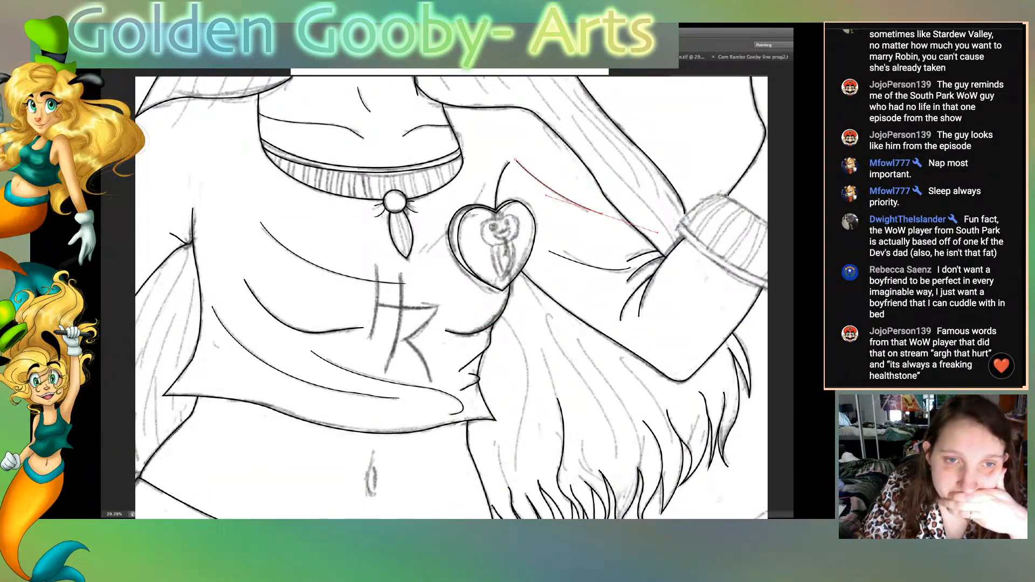
Step: Select the heart emblem's outer outline and fine-tune the anchor point atop its outer lobe
click(533, 214)
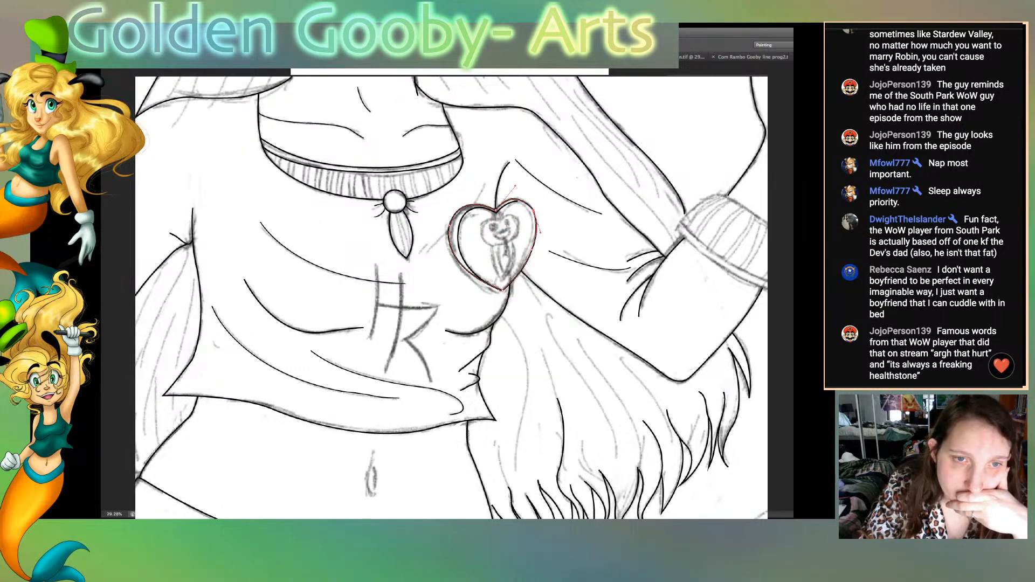
click(520, 273)
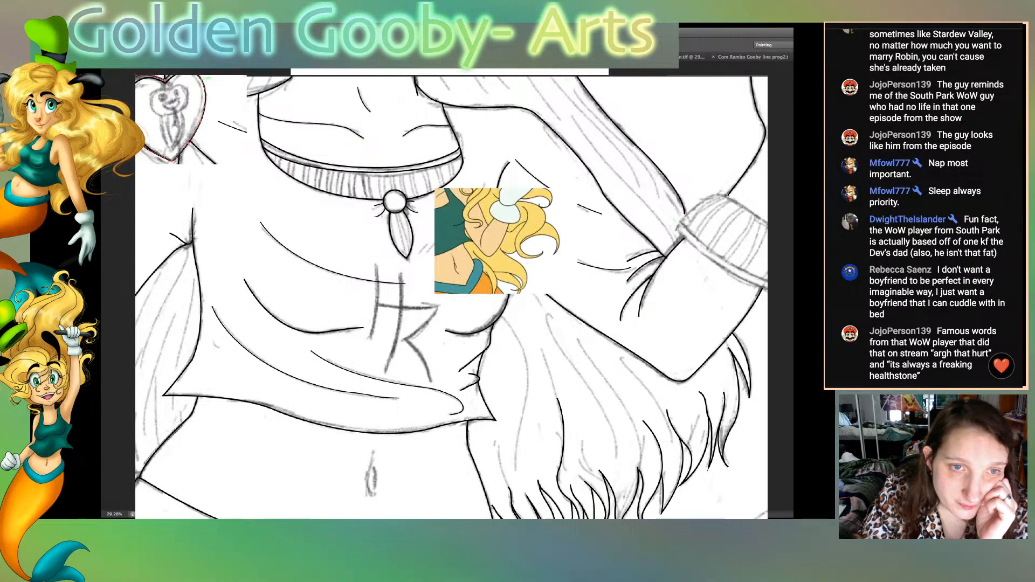
click(520, 201)
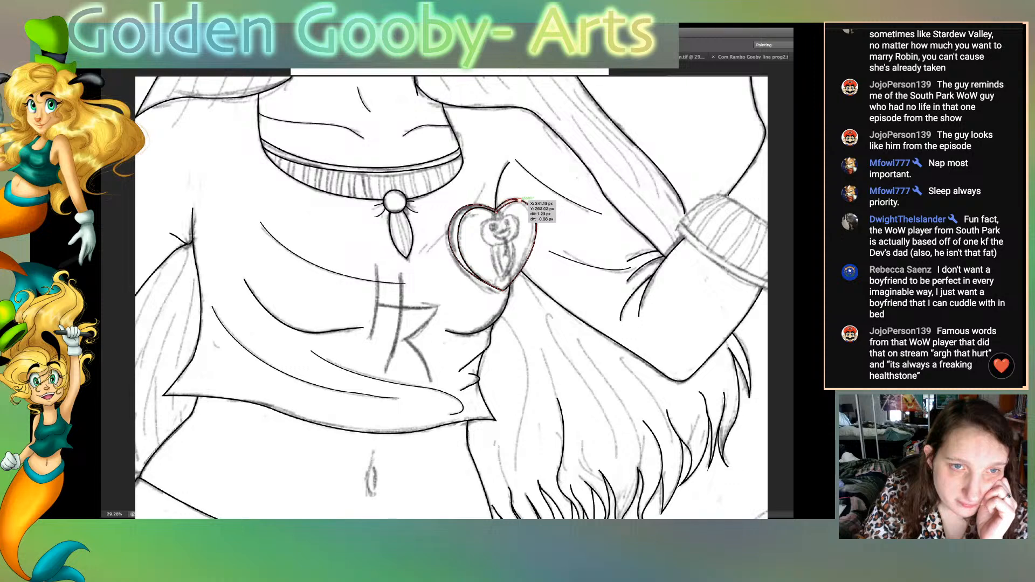
key(super+shift+a)
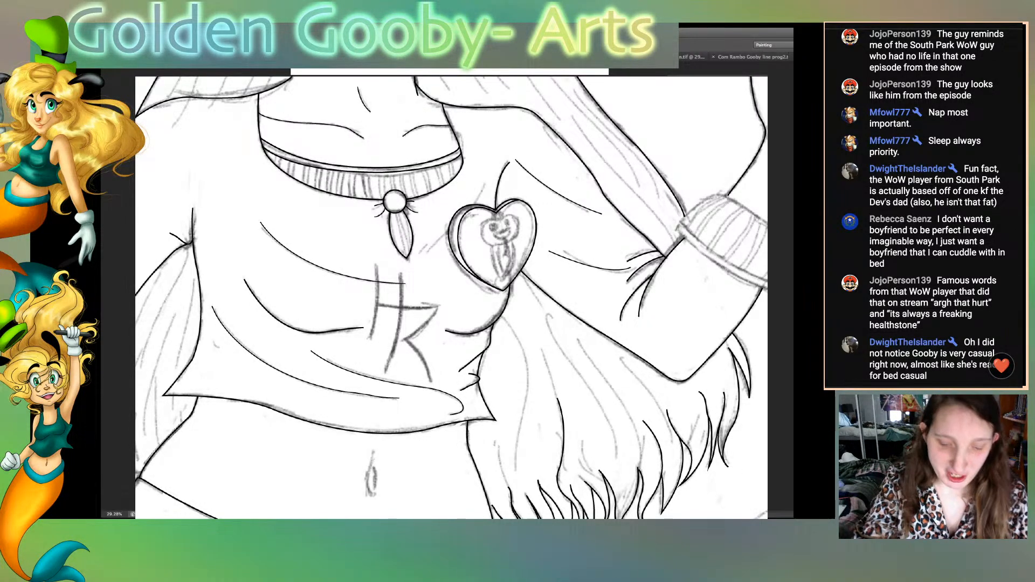
Step: Extend the jeans' front pocket line into a narrow band by tracing its short end and upper curved edge
key(ctrl+0)
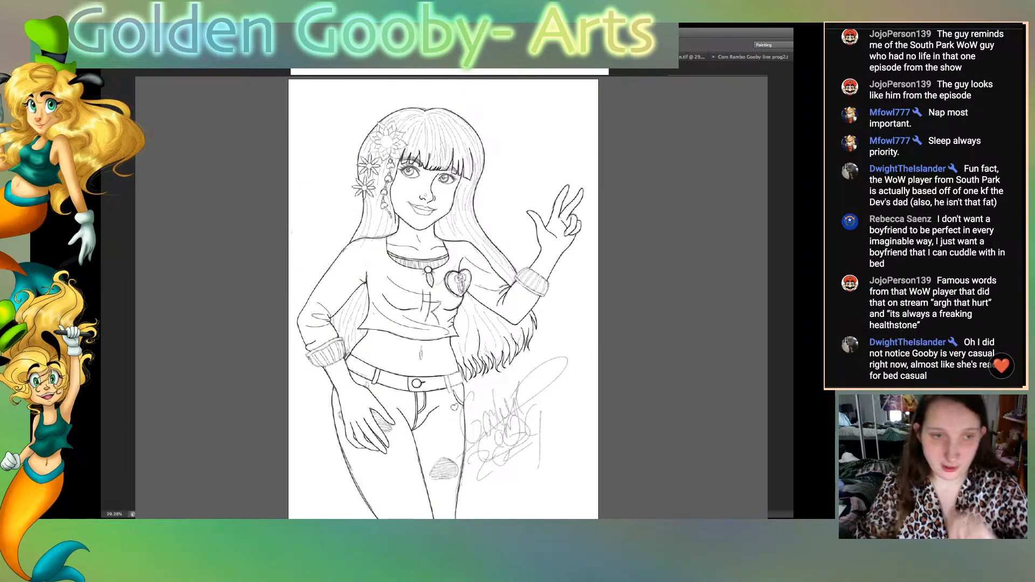
key(ctrl+plus)
key(ctrl+plus)
key(ctrl+plus)
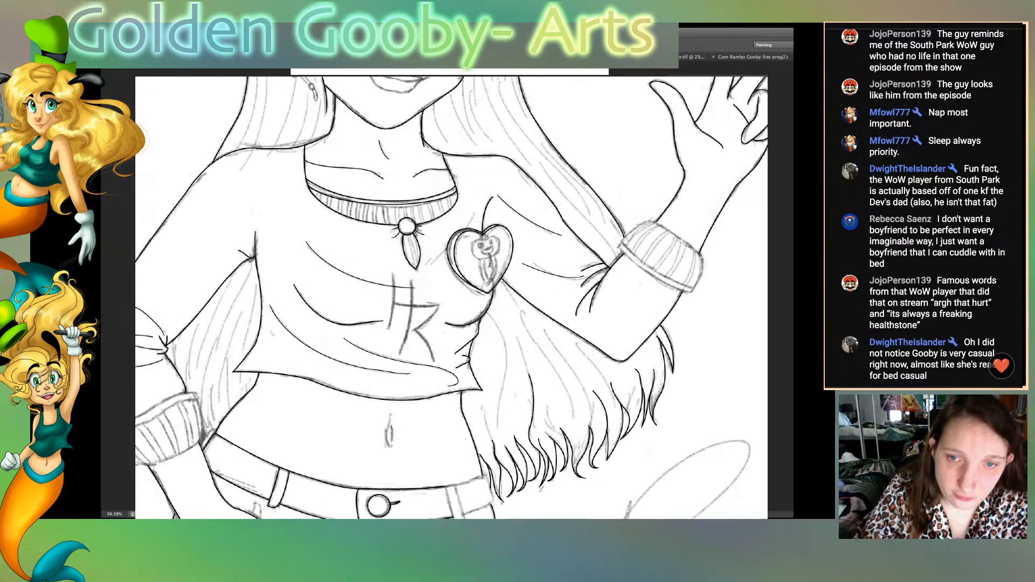
scroll(451, 296, down, 5)
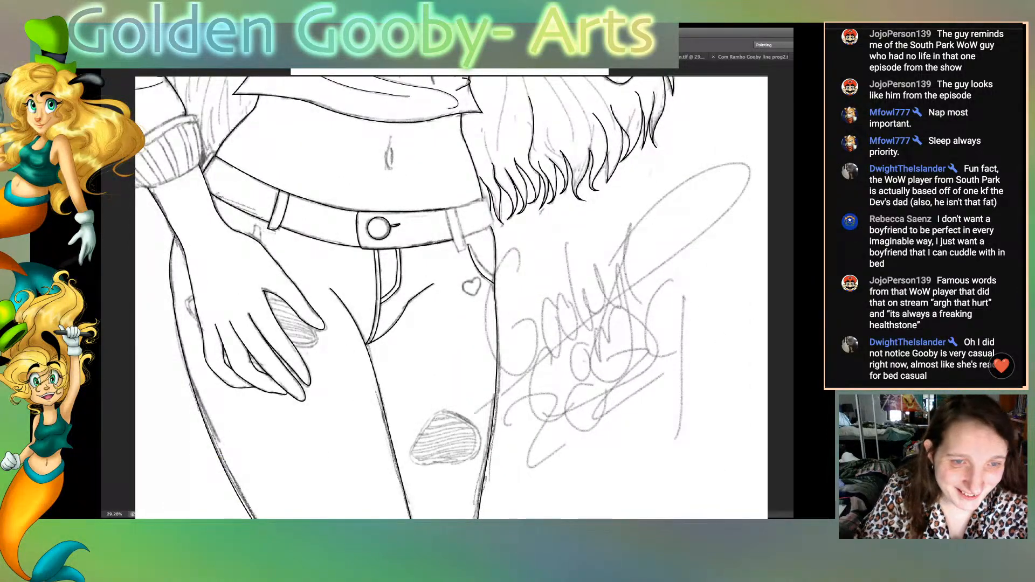
key(ctrl+plus)
key(ctrl+plus)
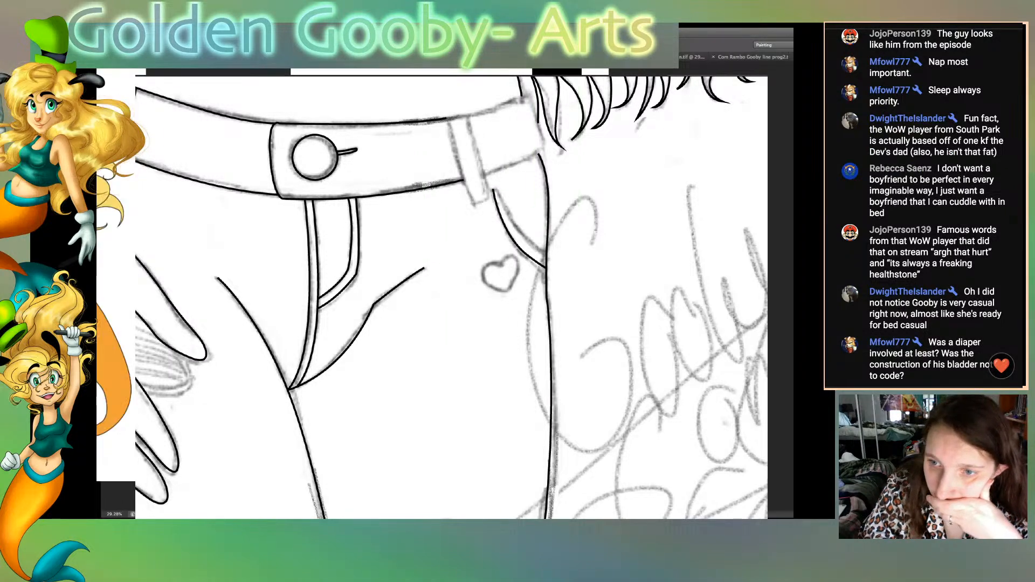
click(493, 189)
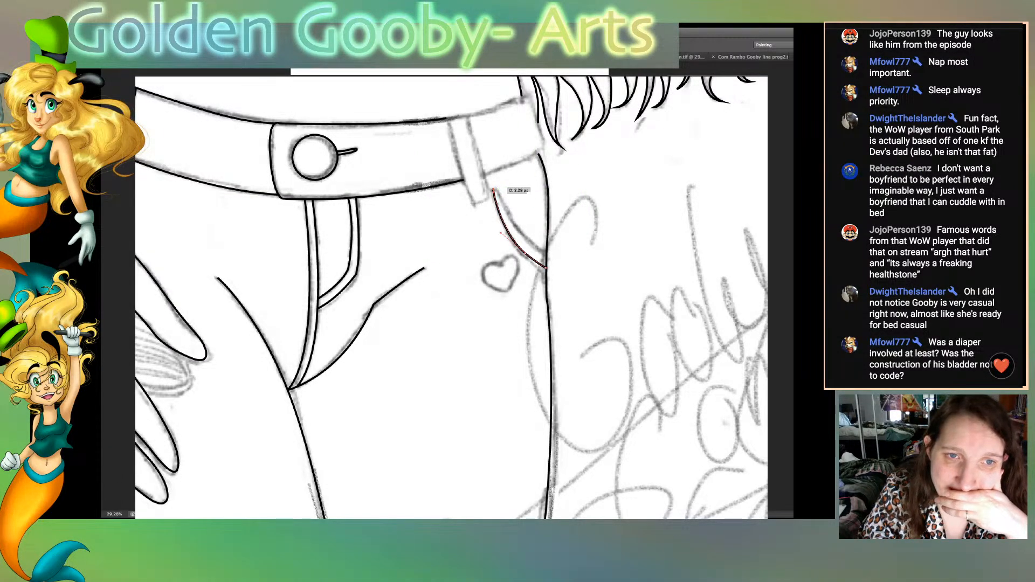
click(500, 189)
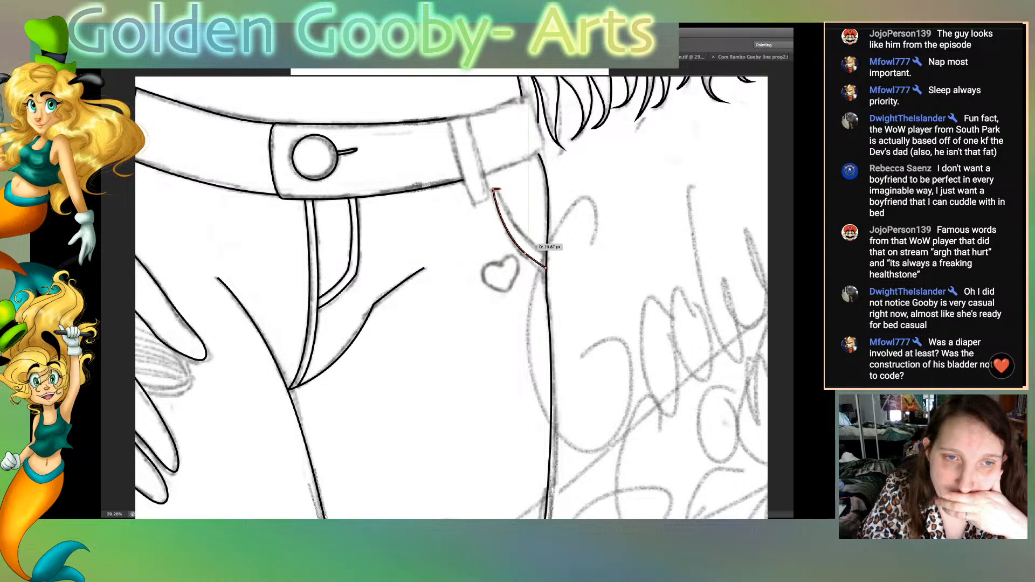
drag(528, 244, 557, 258)
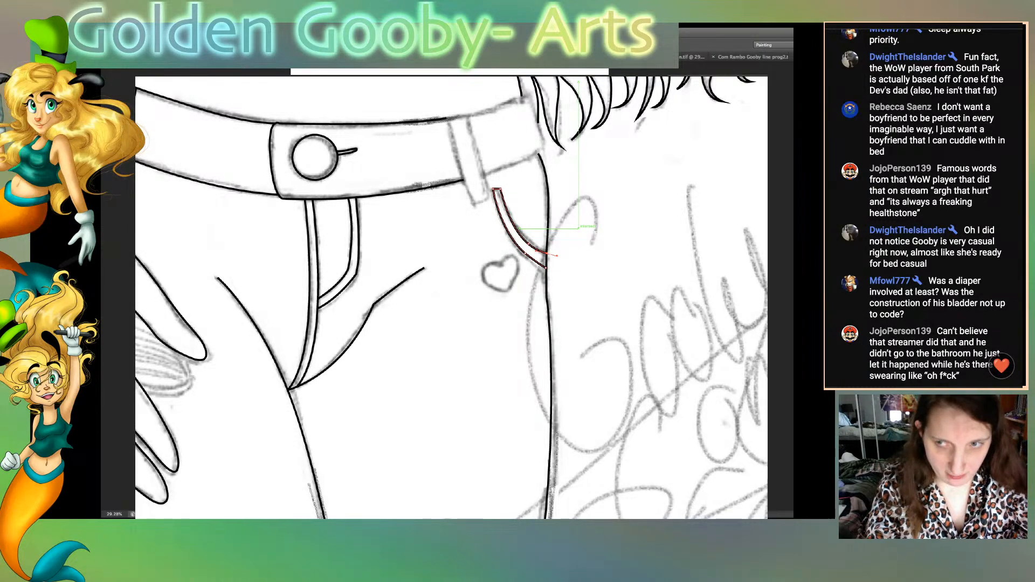
Step: Fine-tune the pocket band's corner points at its upper end and where its upper edge meets the hip outline
key(super+equal)
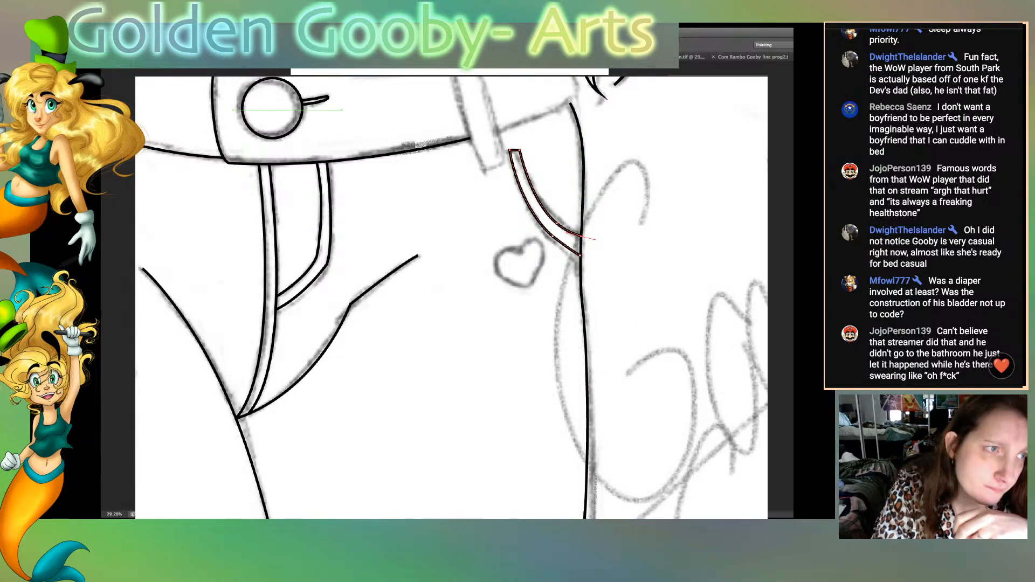
click(510, 151)
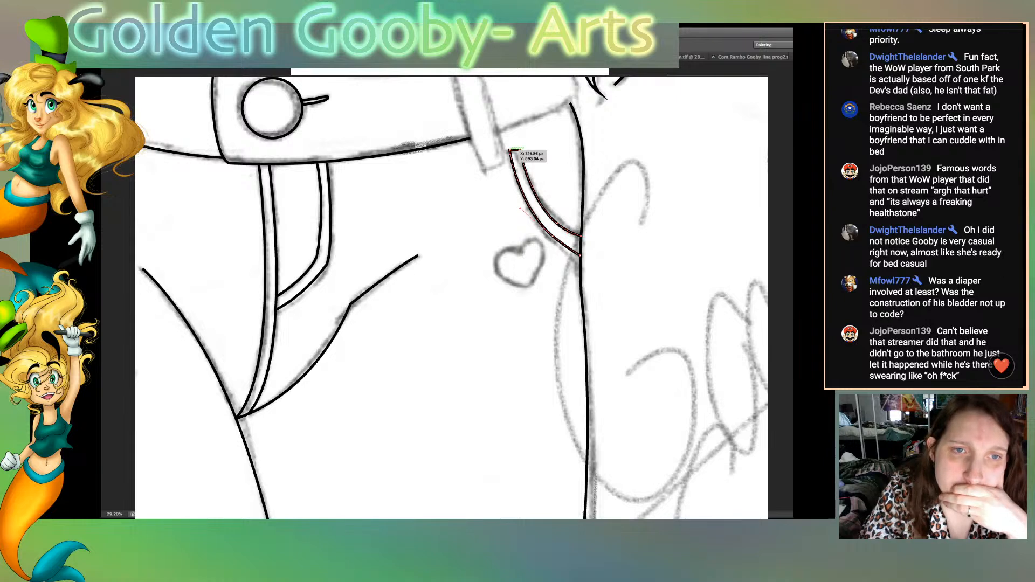
drag(511, 151, 511, 155)
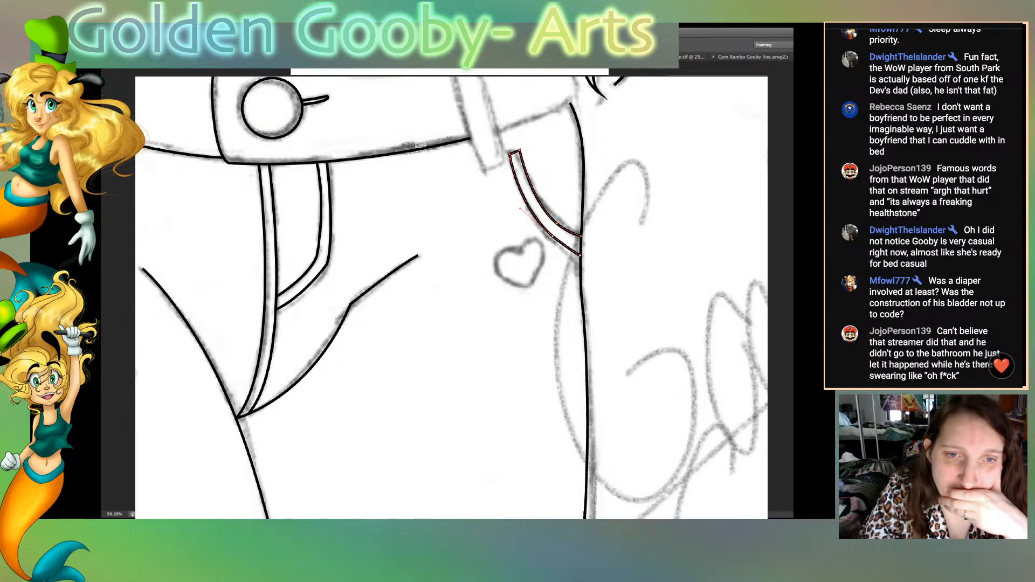
click(581, 235)
drag(582, 235, 581, 239)
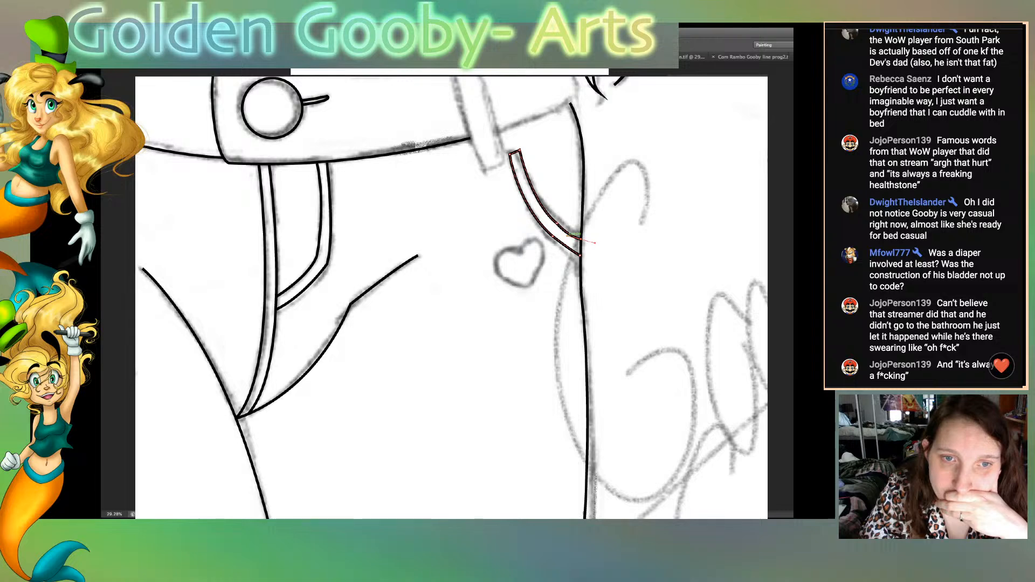
click(581, 239)
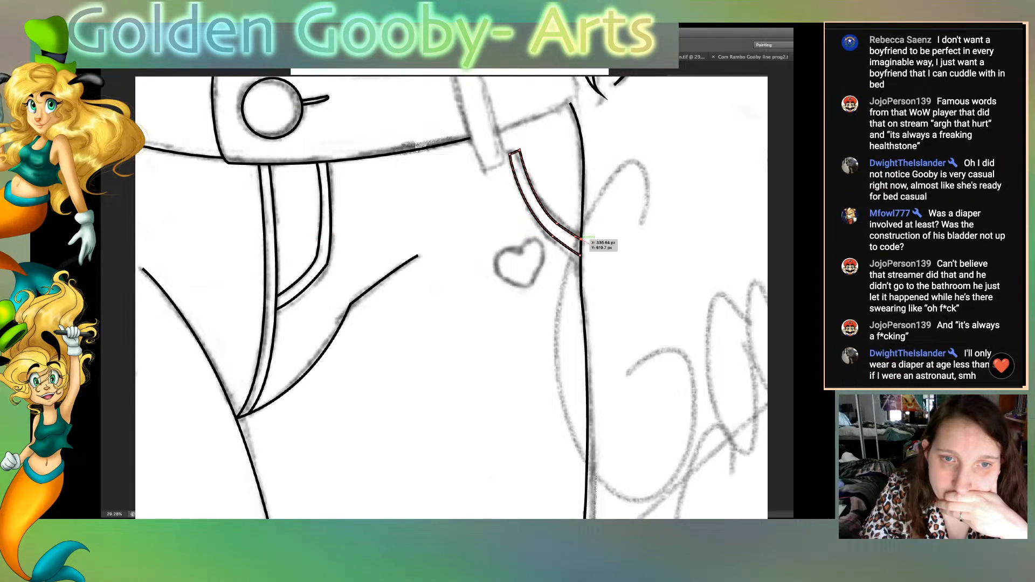
Step: Refine the curve of the pocket band's lower edge and its corner points where the band meets the hip outline
drag(581, 239, 581, 237)
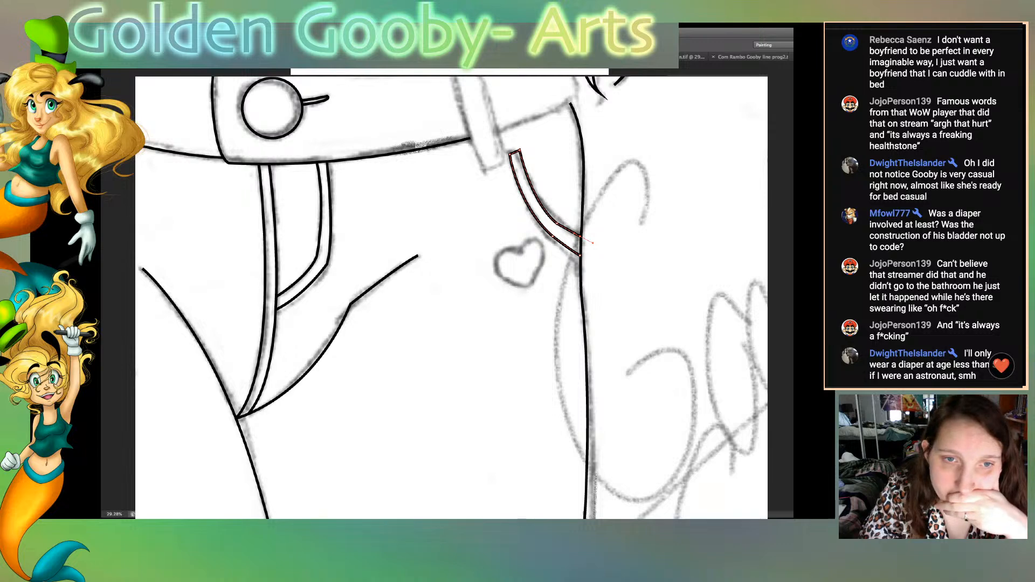
drag(580, 255, 559, 237)
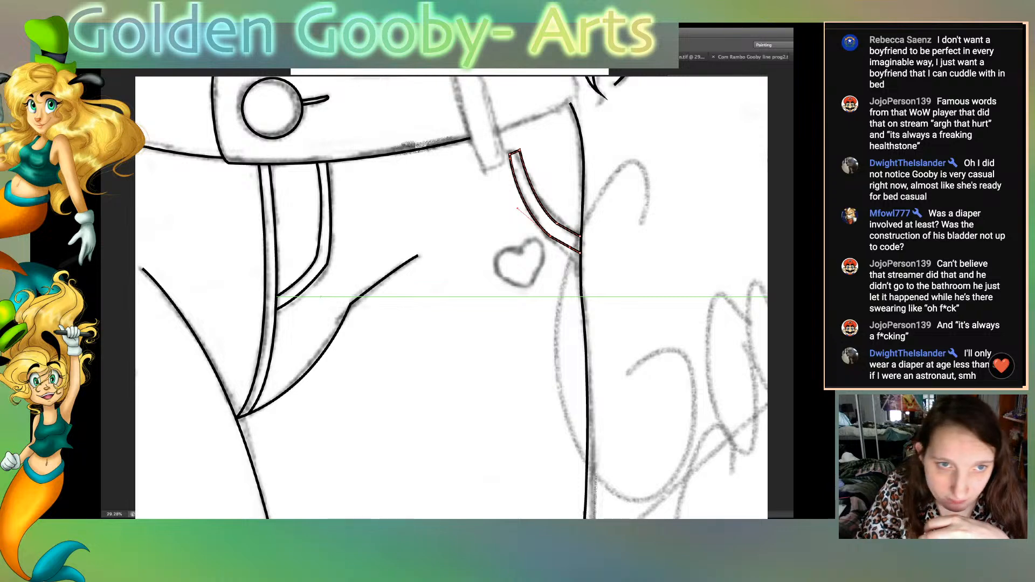
Step: Ink the waistband's lower edge from the unfinished belt loop to the hip and the short side edge above it
scroll(451, 298, up, 5)
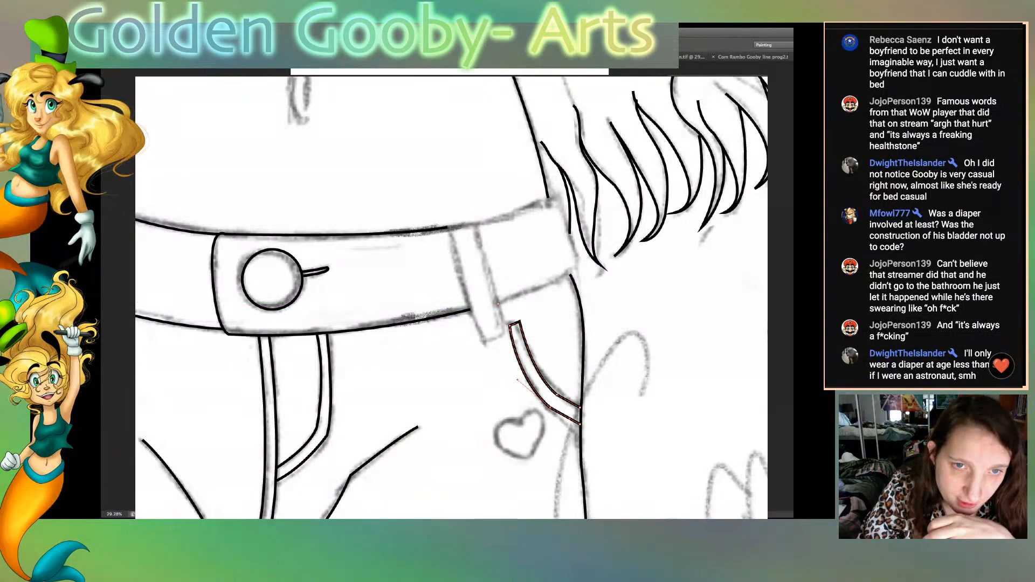
click(498, 304)
drag(576, 267, 587, 251)
click(576, 268)
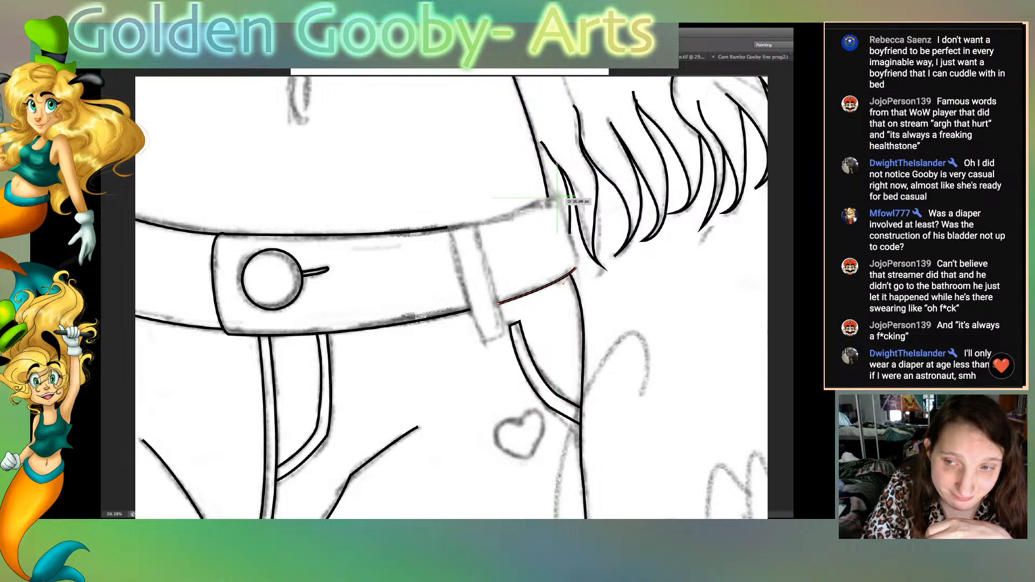
click(557, 198)
Step: Trace the waistband's upper edge from the hip corner back to the existing line and adjust the corner point
drag(550, 182, 521, 206)
alt+click(558, 197)
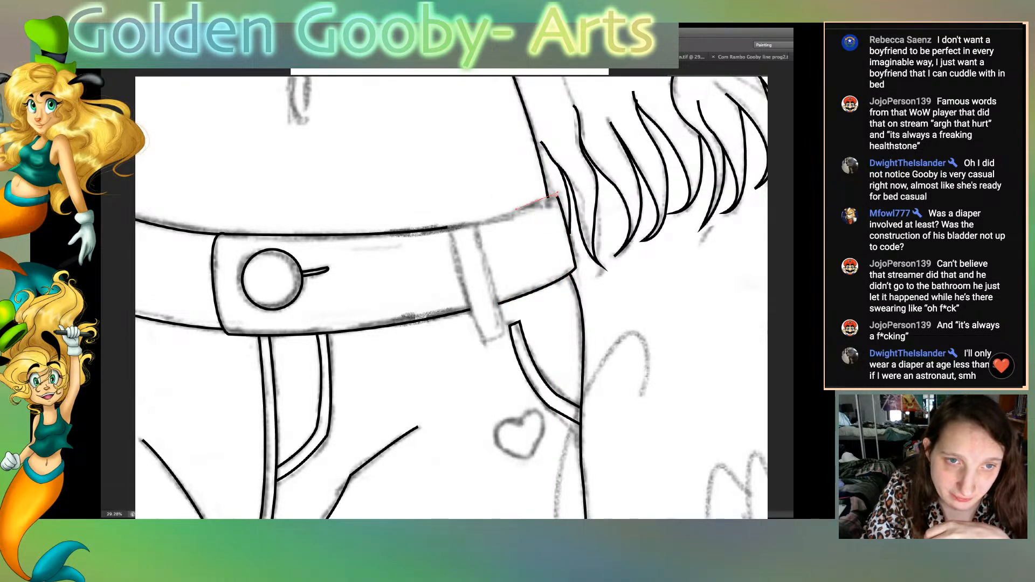
drag(447, 228, 355, 244)
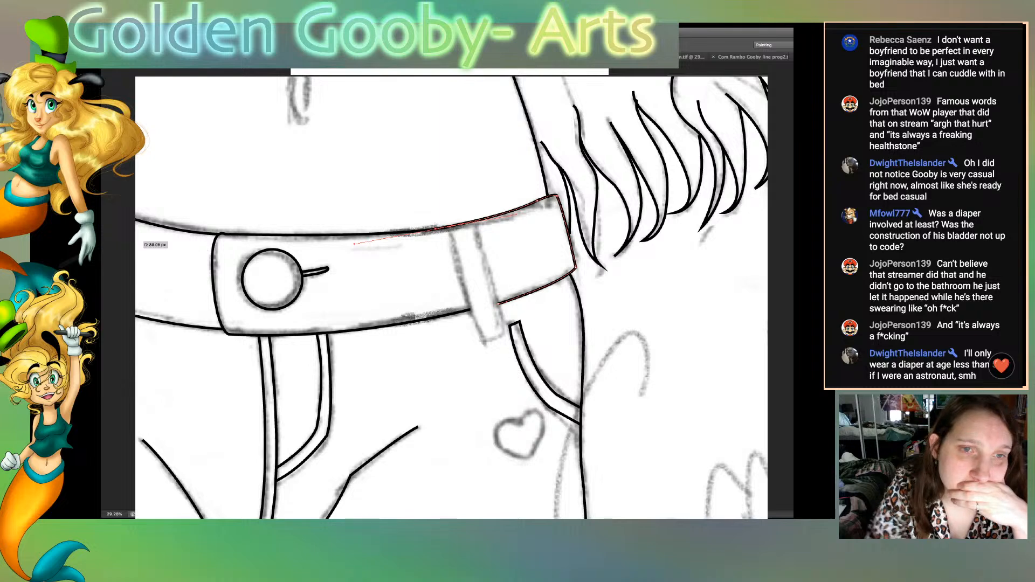
drag(506, 212, 573, 258)
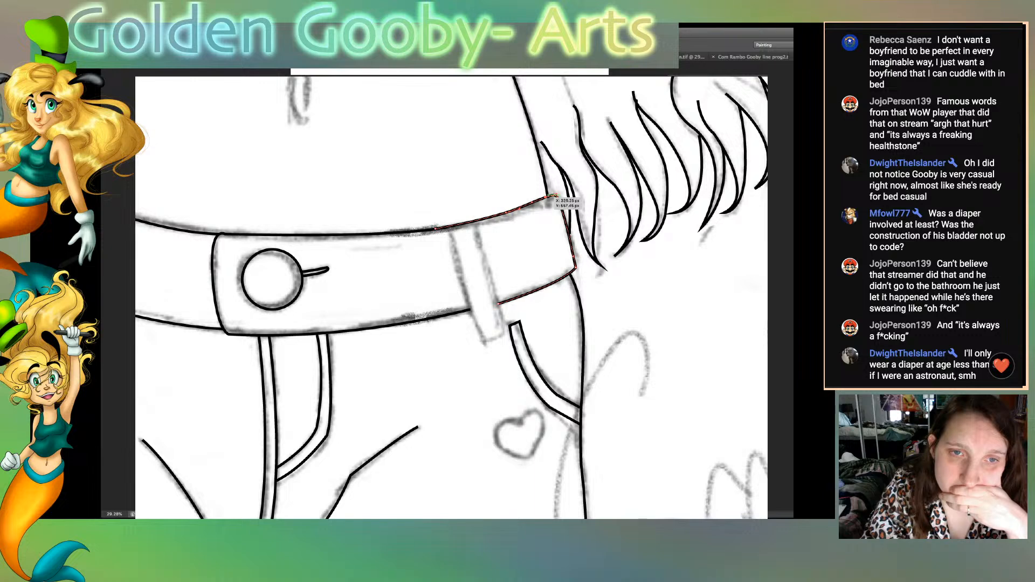
key(shift+super+a)
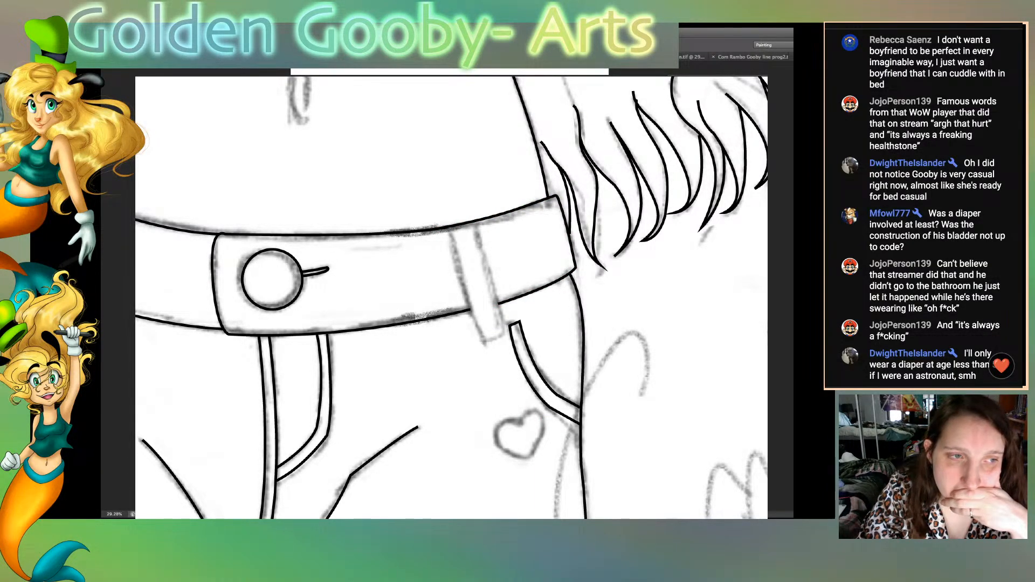
Step: Ink the small narrow tab between the finished belt loop and the back of the hand as an open-ended outline
scroll(451, 297, left, 10)
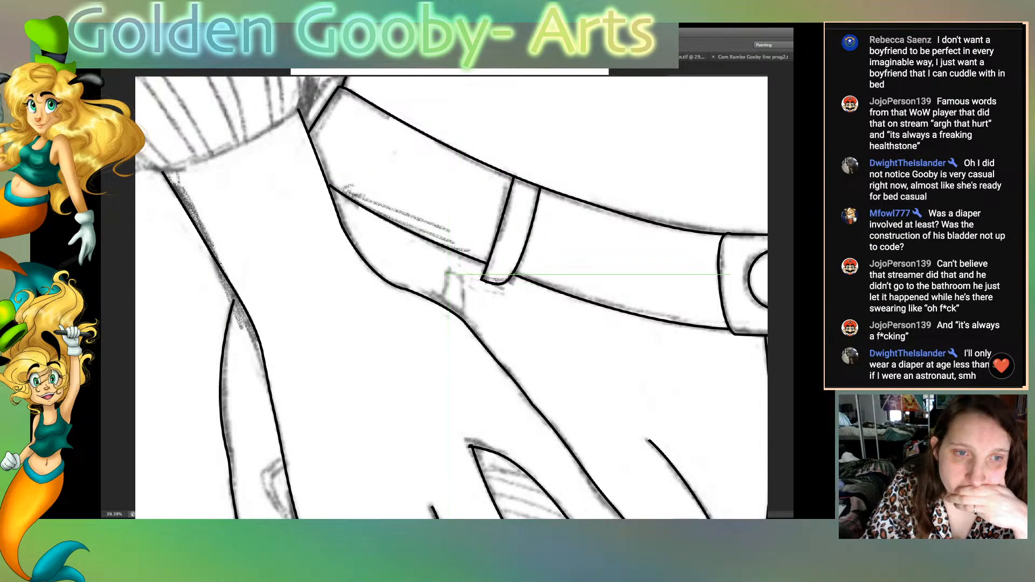
drag(447, 274, 435, 318)
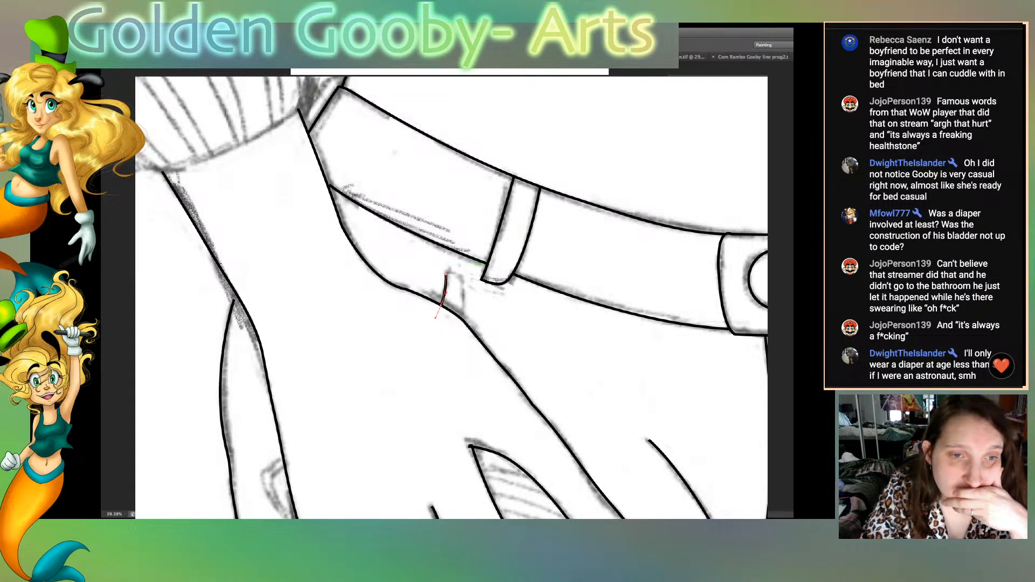
mouse_move(447, 273)
mouse_down()
mouse_move(476, 336)
mouse_move(506, 354)
mouse_move(455, 333)
mouse_up()
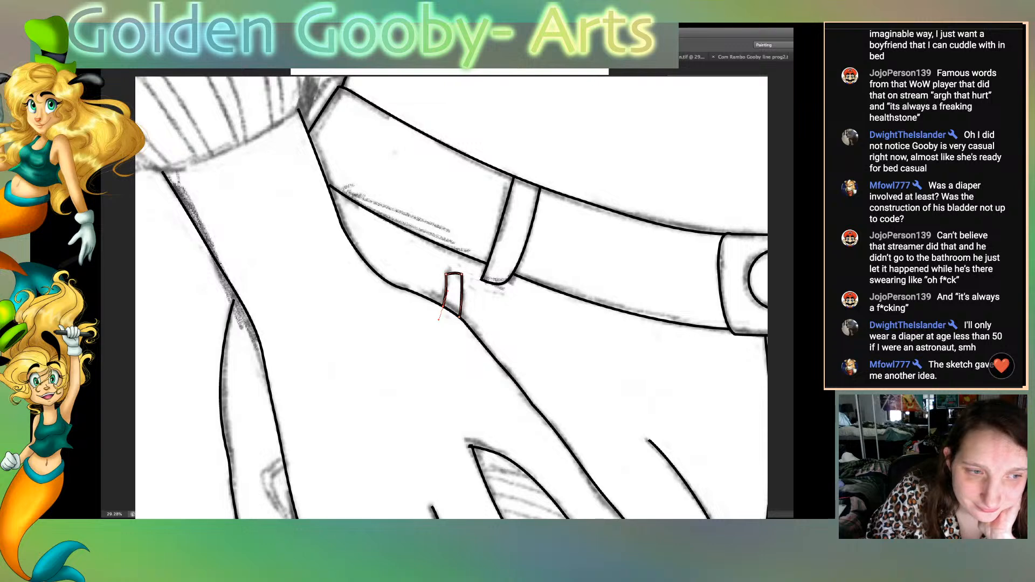
scroll(451, 297, down, 3)
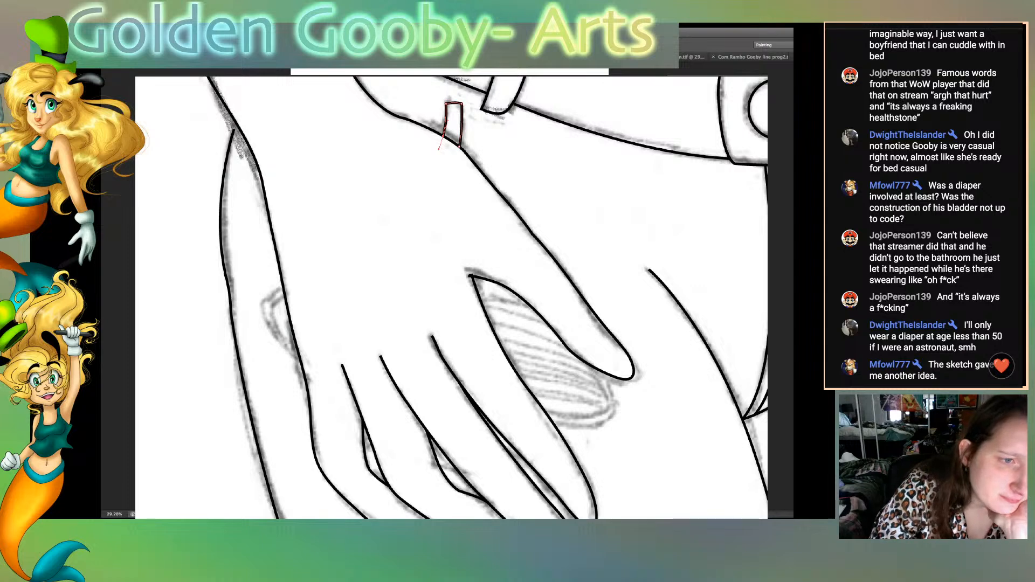
key(Return)
Step: Trace the inner curved outline of the small tear in the jeans beside the hand's outer edge
drag(286, 294, 271, 306)
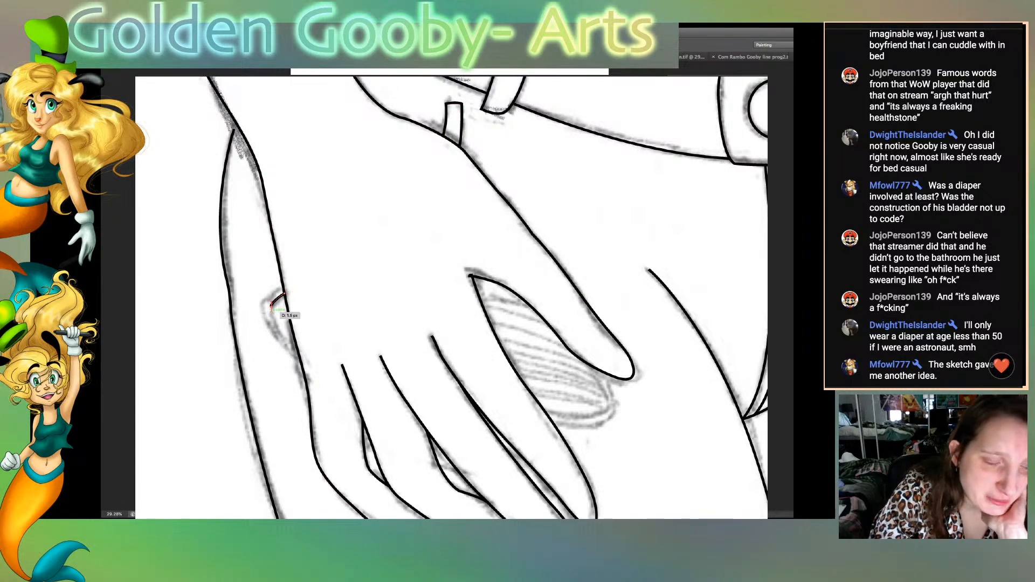
drag(297, 351, 319, 364)
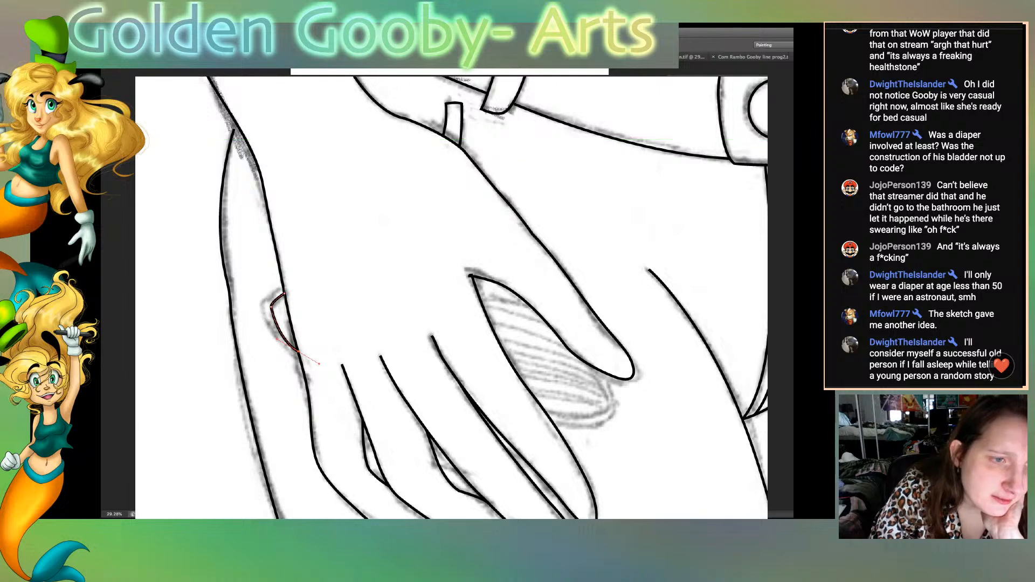
key(Return)
Step: Add a parallel outer outline around the small tear and select both of the tear's curves
click(283, 285)
drag(263, 306, 263, 315)
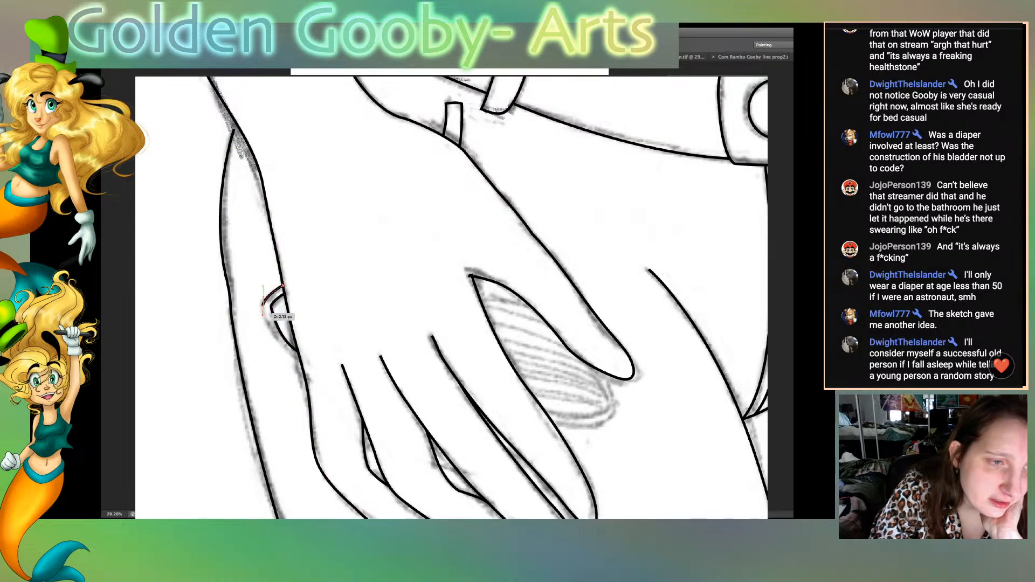
drag(300, 360, 330, 372)
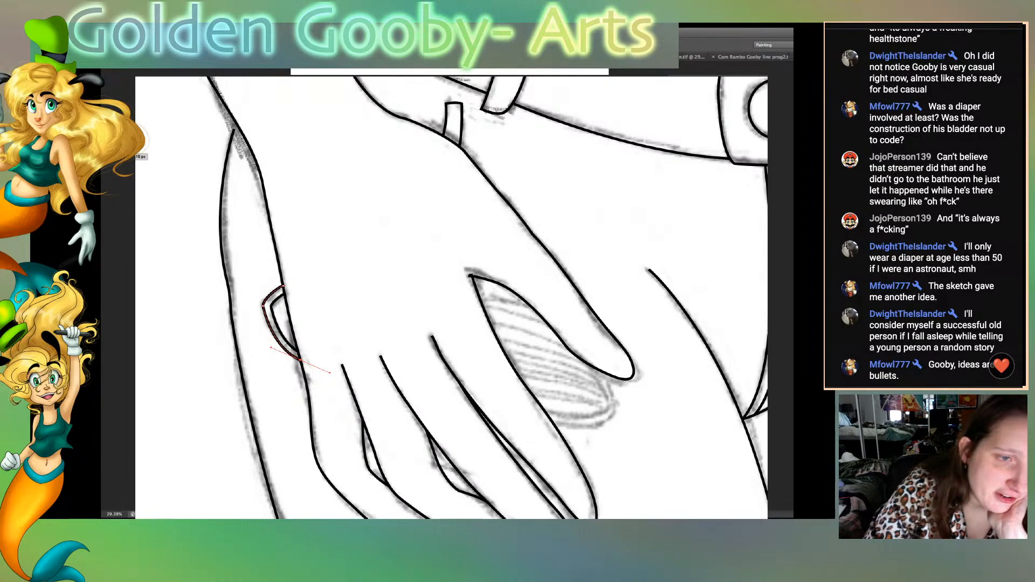
key(v)
drag(274, 373, 287, 318)
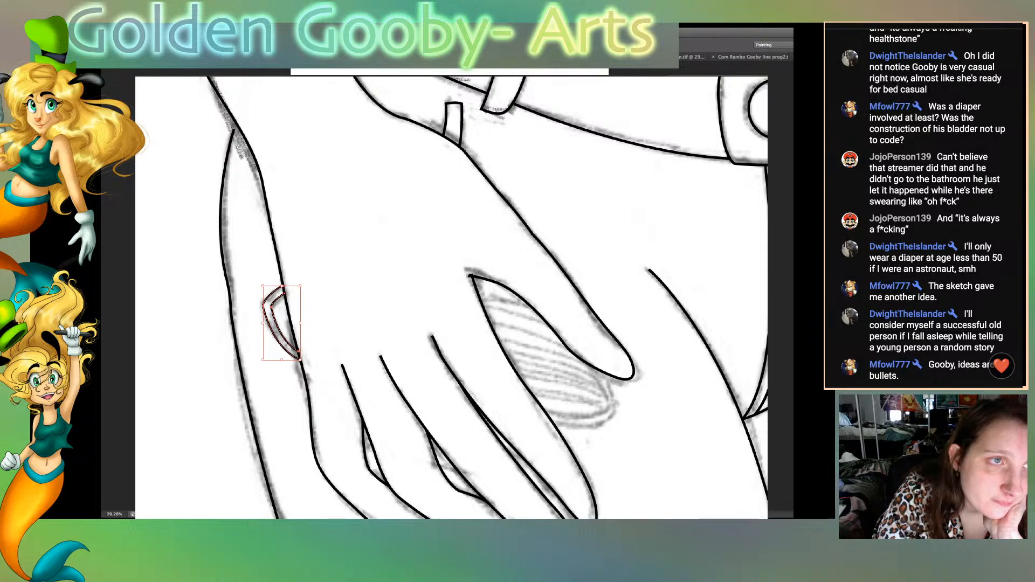
key(p)
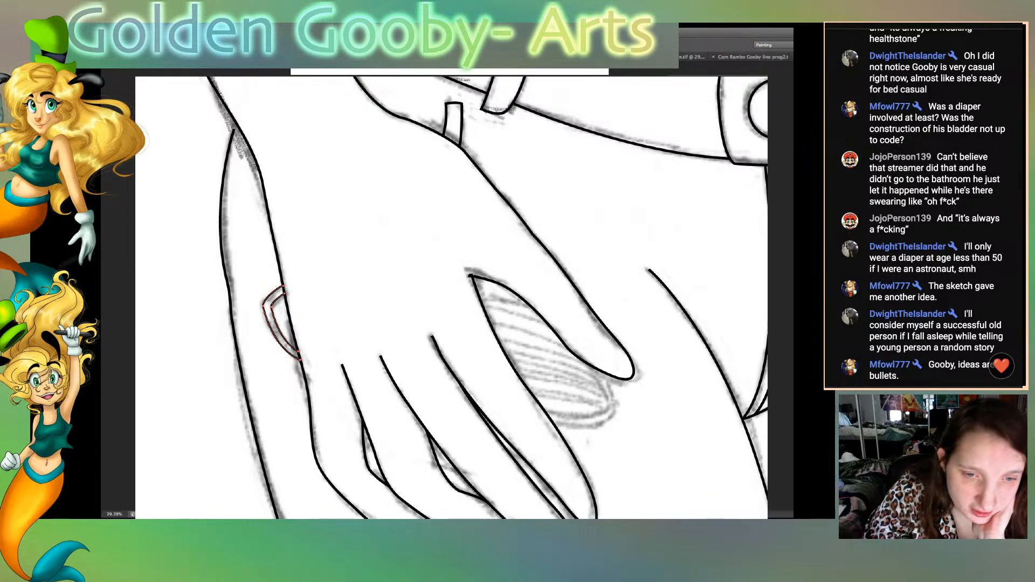
Step: Ink the larger tear between thumb and index finger with an inner edge and a parallel outer edge
click(545, 411)
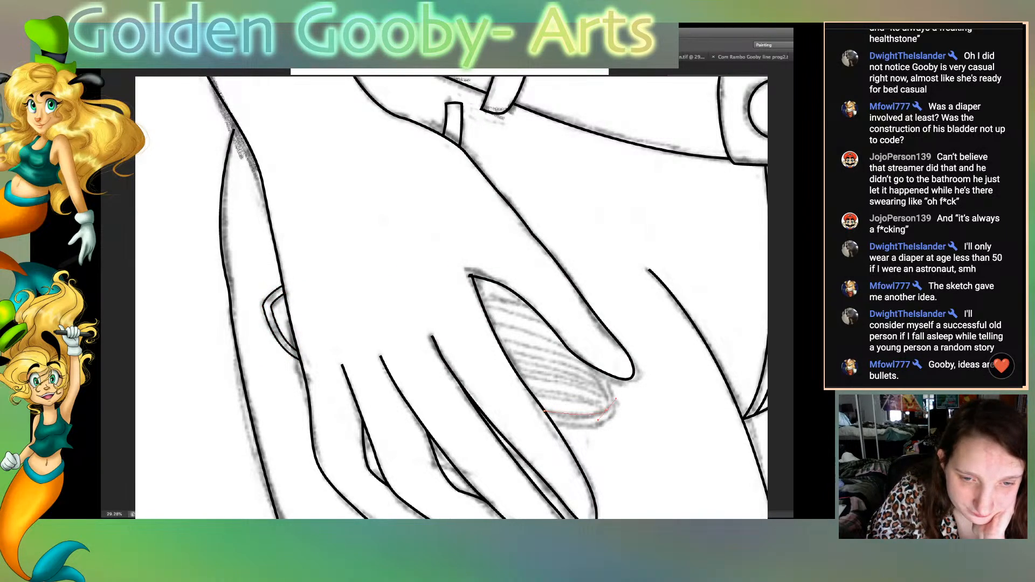
drag(607, 409, 612, 398)
drag(590, 365, 570, 334)
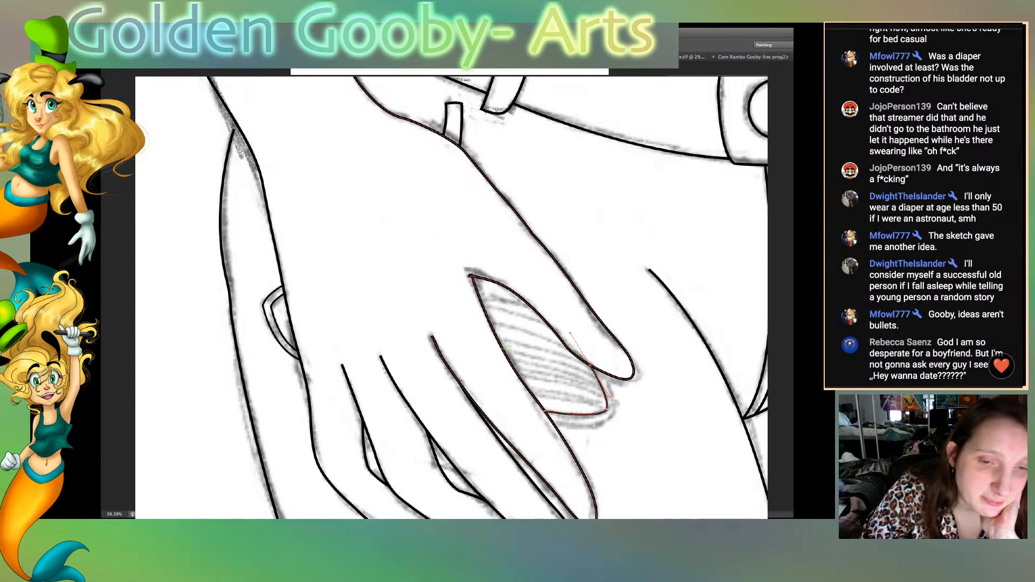
click(624, 408)
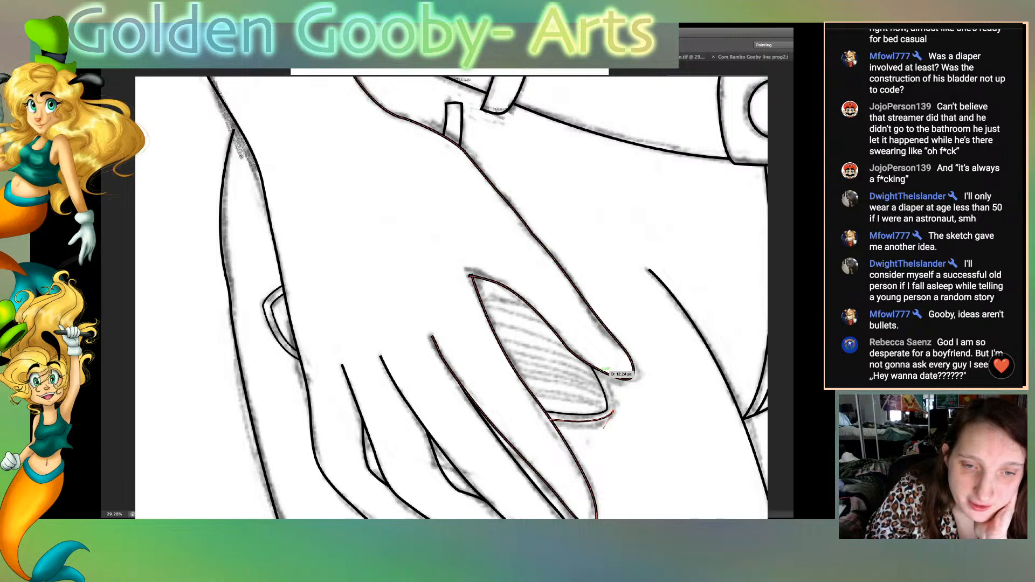
drag(602, 371, 588, 341)
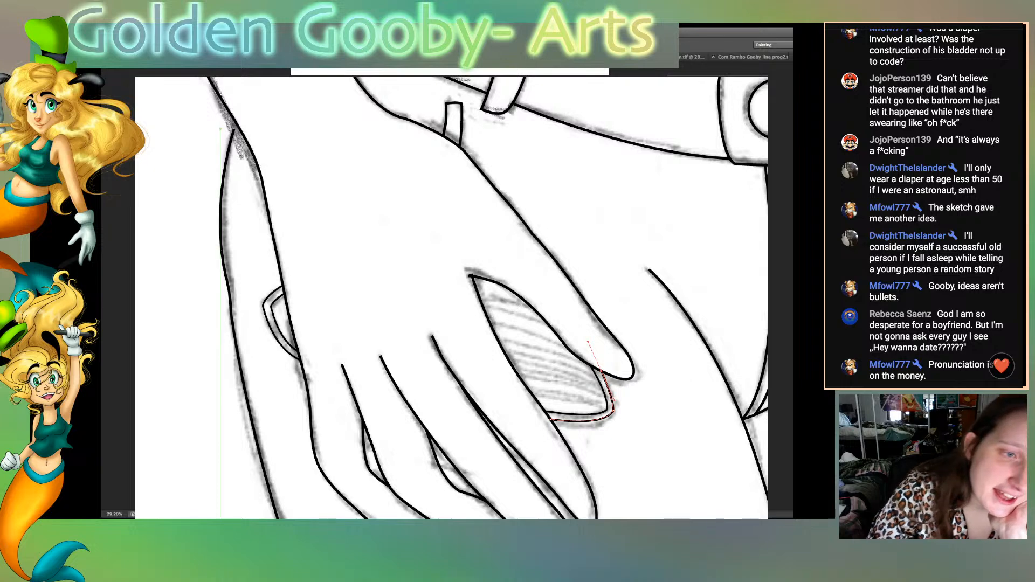
Step: Fill the small tear beside the hand with short curved hatching lines from its lower part up to its tip
click(283, 336)
drag(295, 344, 303, 348)
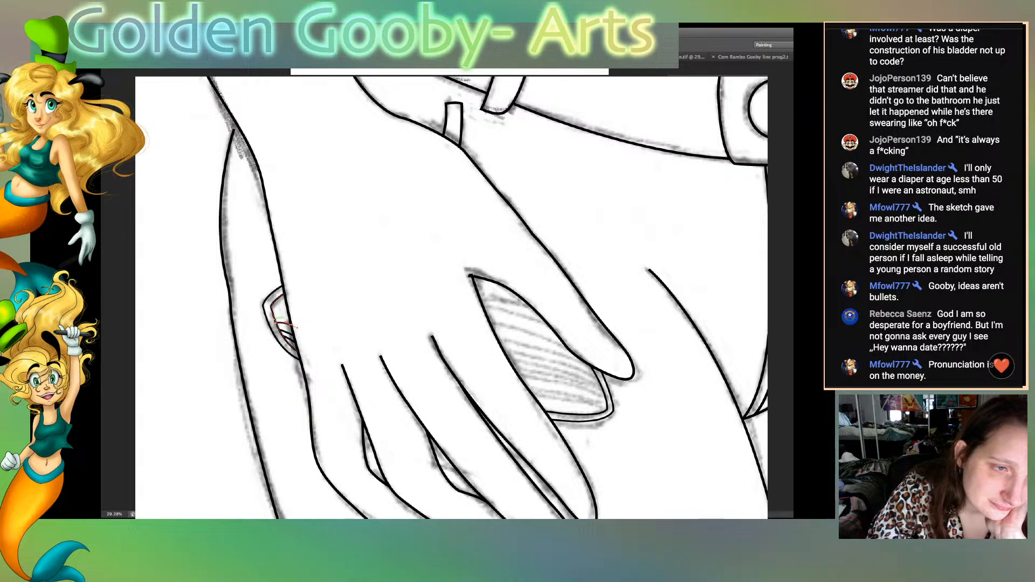
click(276, 320)
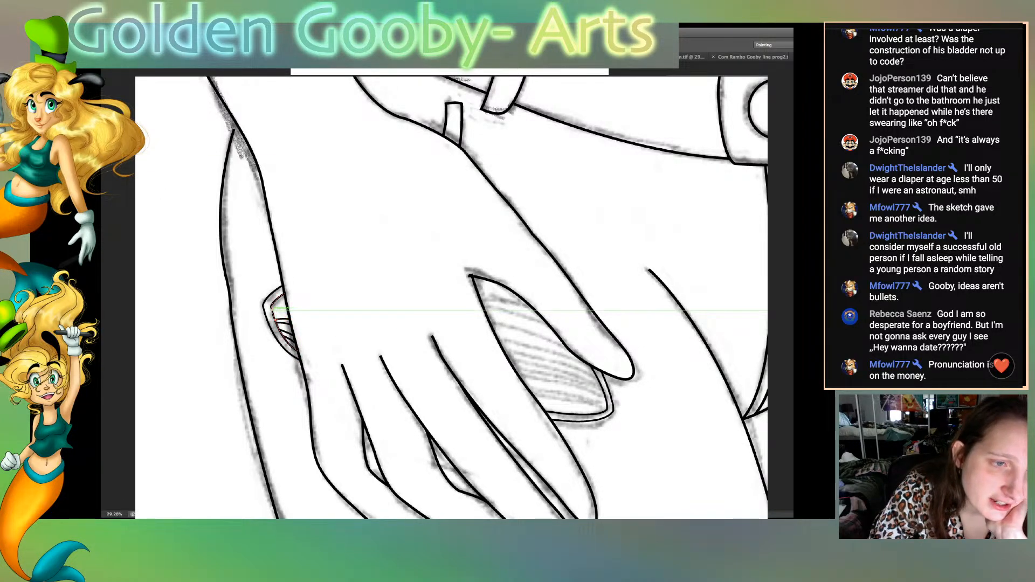
click(272, 310)
drag(289, 313, 293, 307)
click(272, 307)
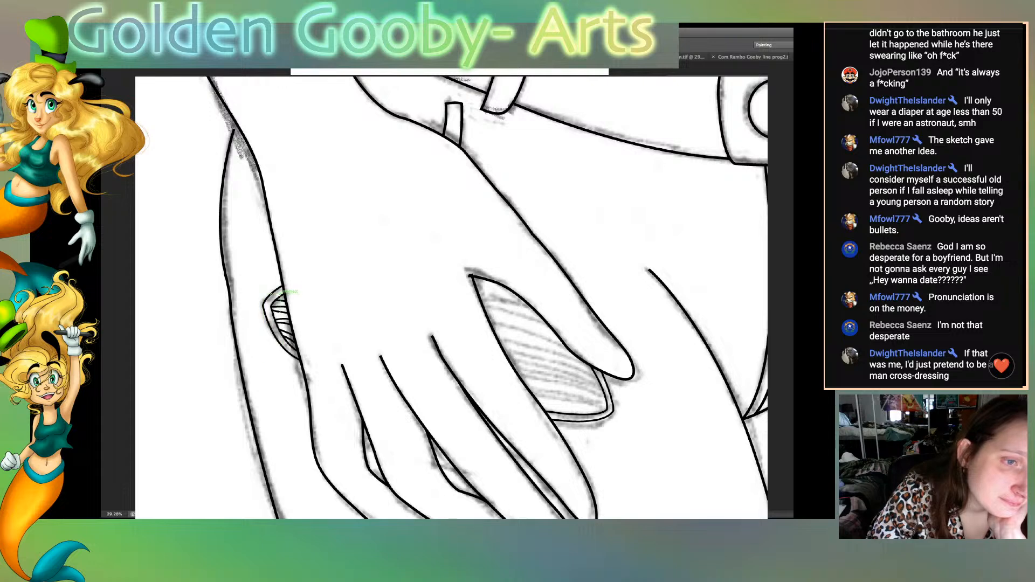
mouse_move(286, 294)
mouse_down()
mouse_move(348, 360)
mouse_move(363, 360)
mouse_up()
Step: Draw the first curved hatching lines across the lower end of the large tear between thumb and index finger
click(540, 400)
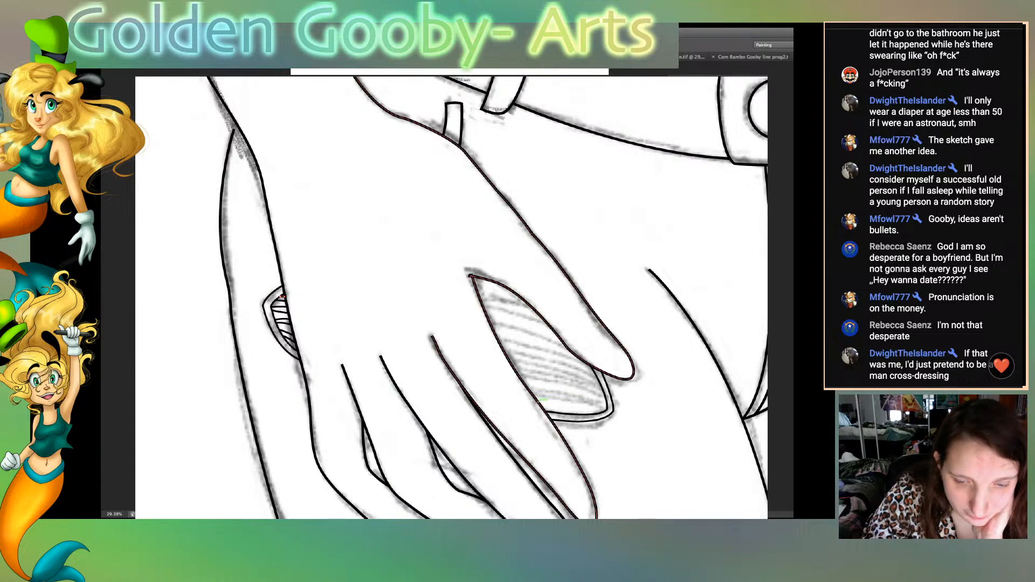
click(537, 401)
mouse_move(580, 415)
mouse_down()
mouse_move(592, 420)
mouse_move(339, 244)
mouse_move(142, 192)
mouse_up()
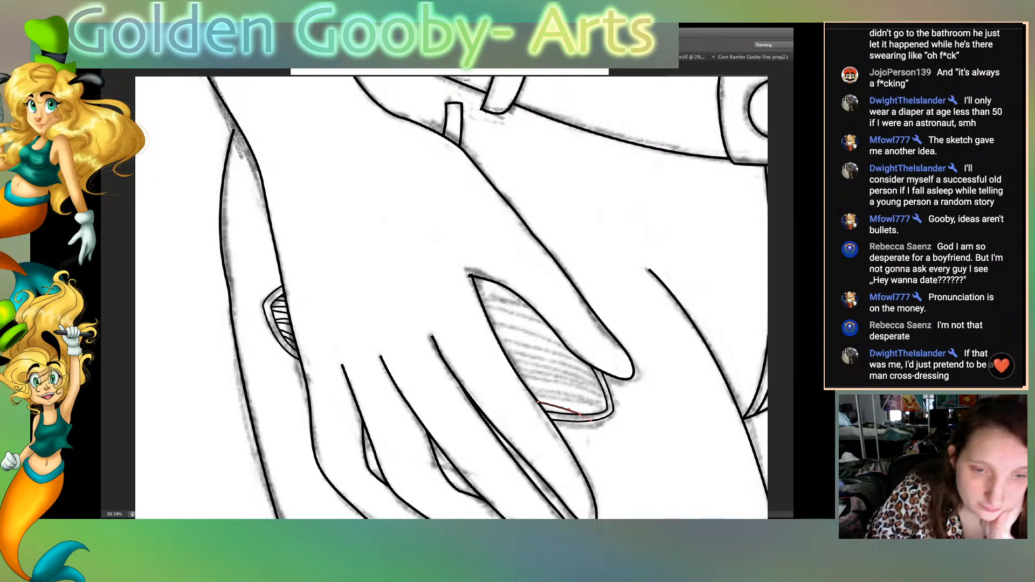
drag(603, 409, 601, 426)
click(537, 399)
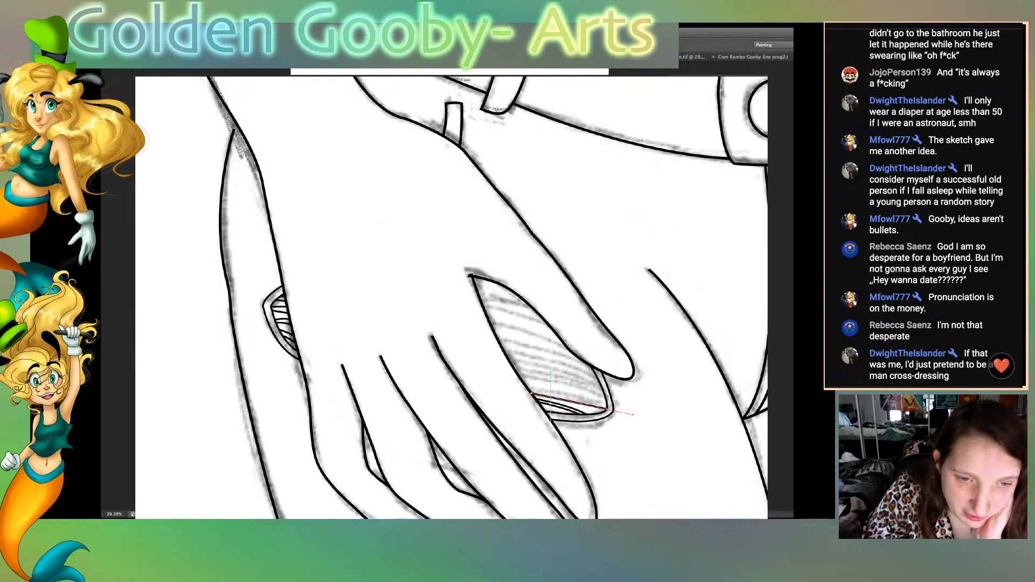
drag(607, 409, 608, 404)
key(ctrl+z)
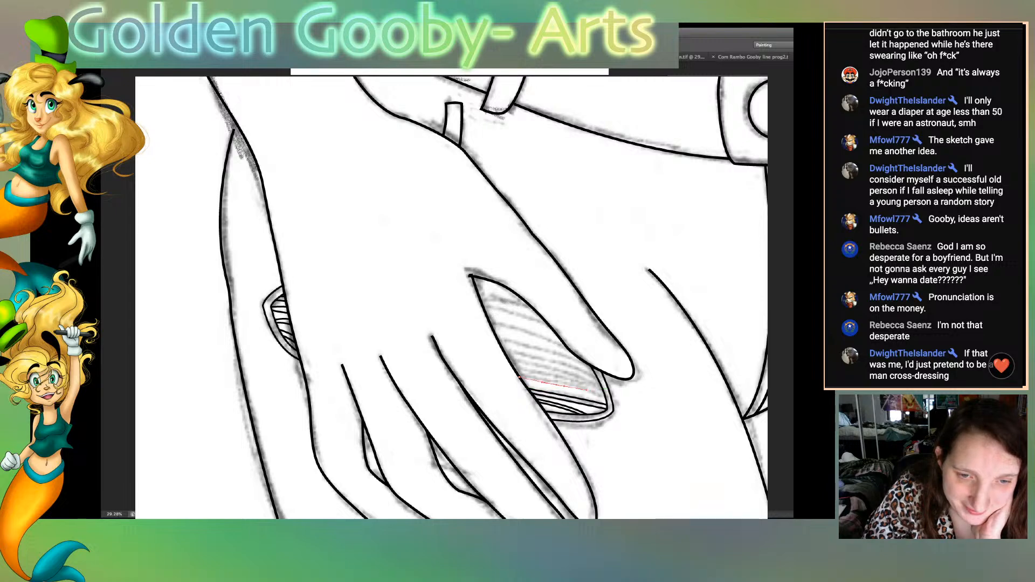
Step: Continue the large tear's hatching upward with curved lines spanning its lower half between index finger and thumb
drag(564, 386, 617, 405)
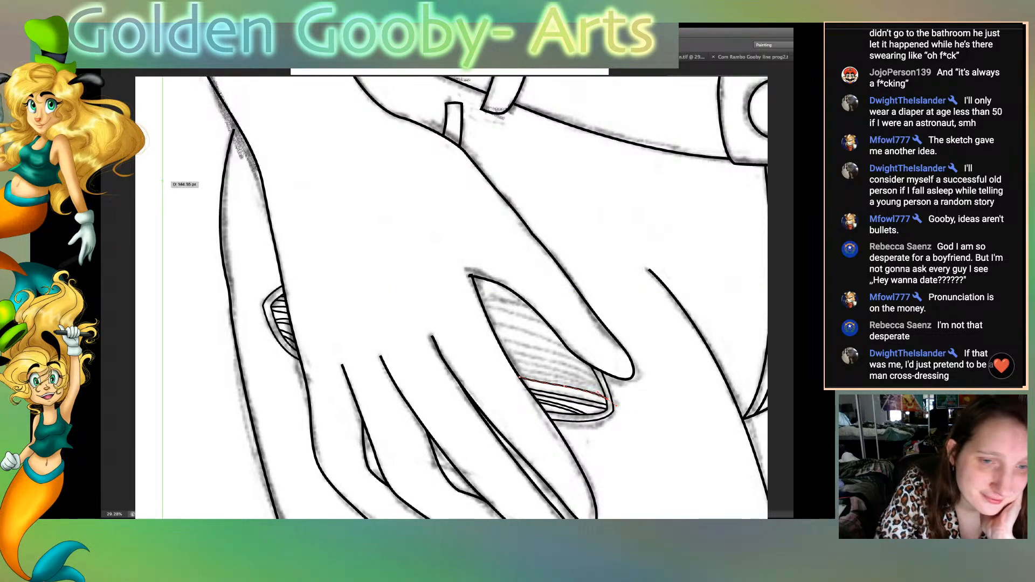
click(514, 369)
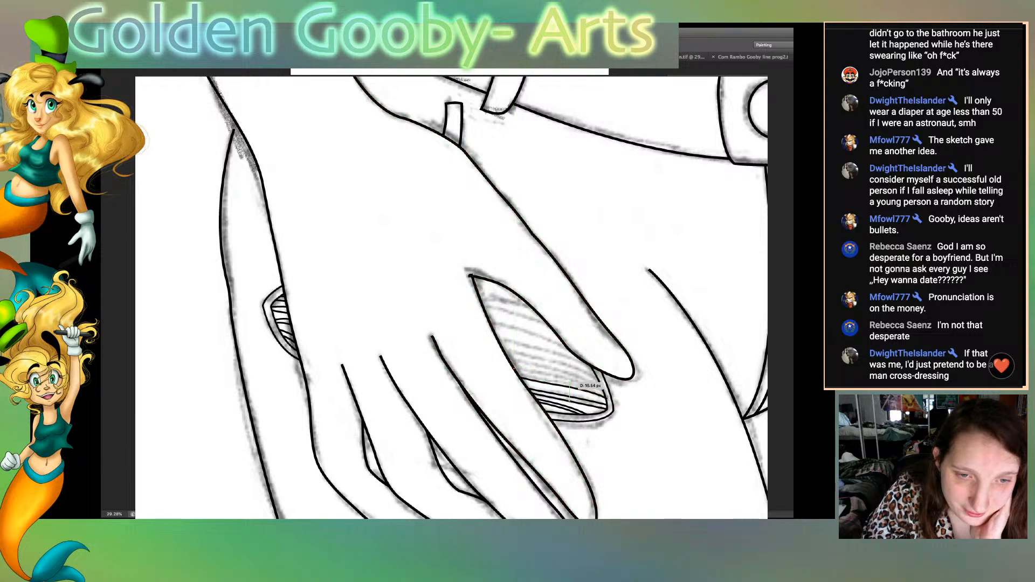
drag(580, 384, 581, 385)
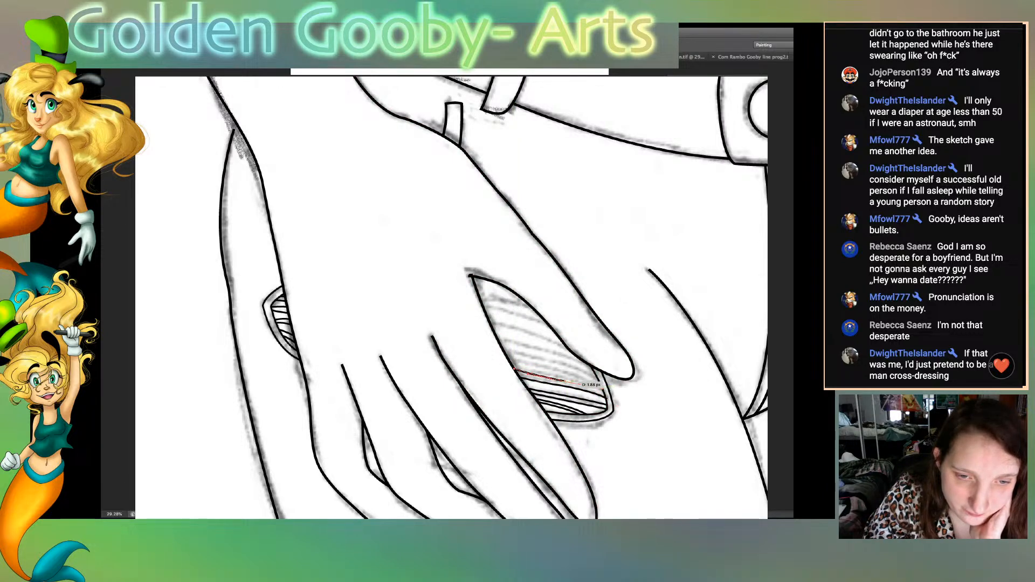
click(605, 392)
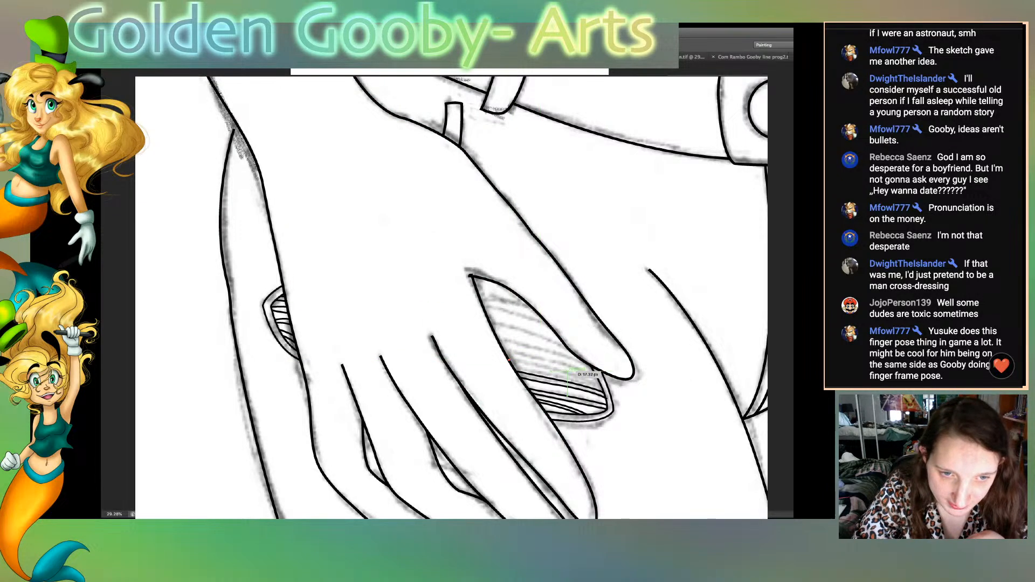
mouse_move(568, 375)
mouse_down()
mouse_move(608, 383)
mouse_move(611, 394)
mouse_up()
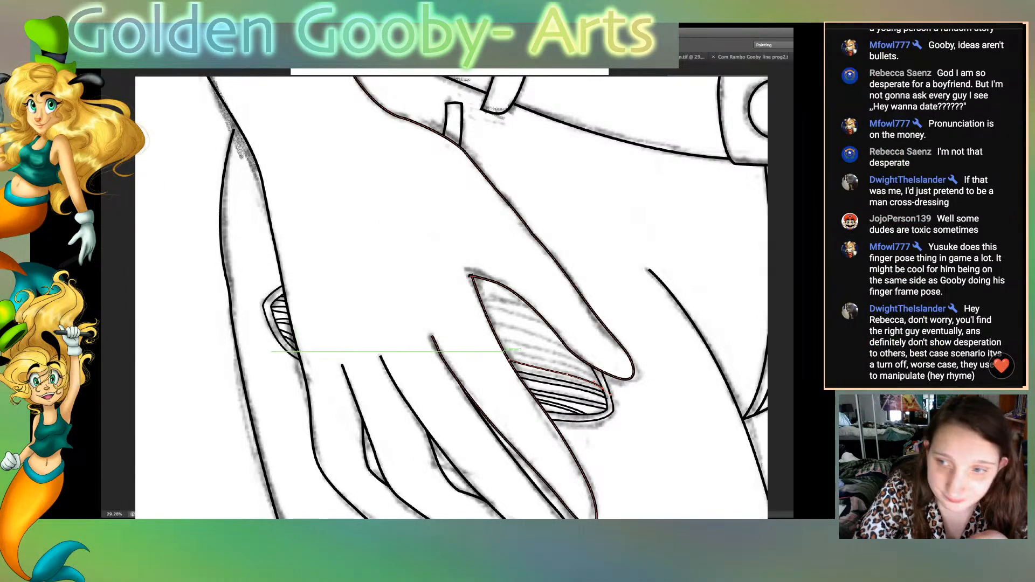
click(506, 354)
mouse_move(600, 382)
mouse_down()
mouse_move(613, 392)
mouse_move(606, 398)
mouse_up()
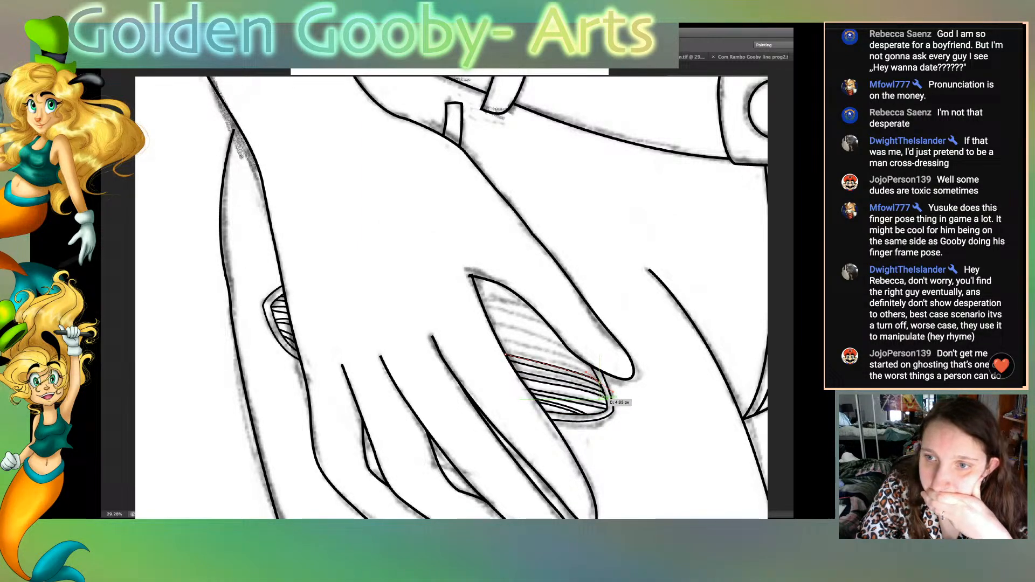
drag(607, 398, 607, 398)
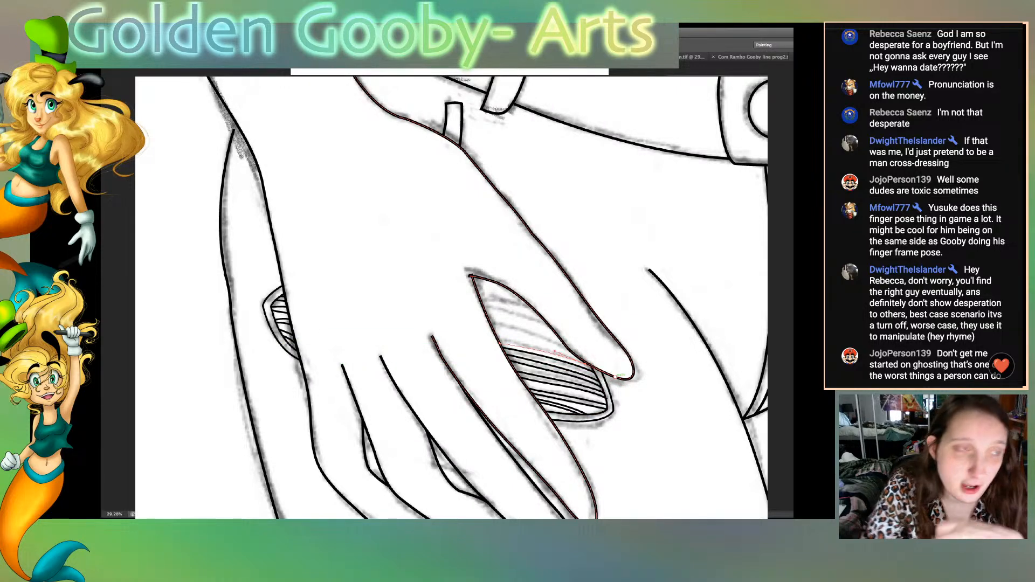
Step: Hatch the middle of the large tear with closely spaced curved lines running from the index finger to the thumb's edge
drag(587, 364, 615, 377)
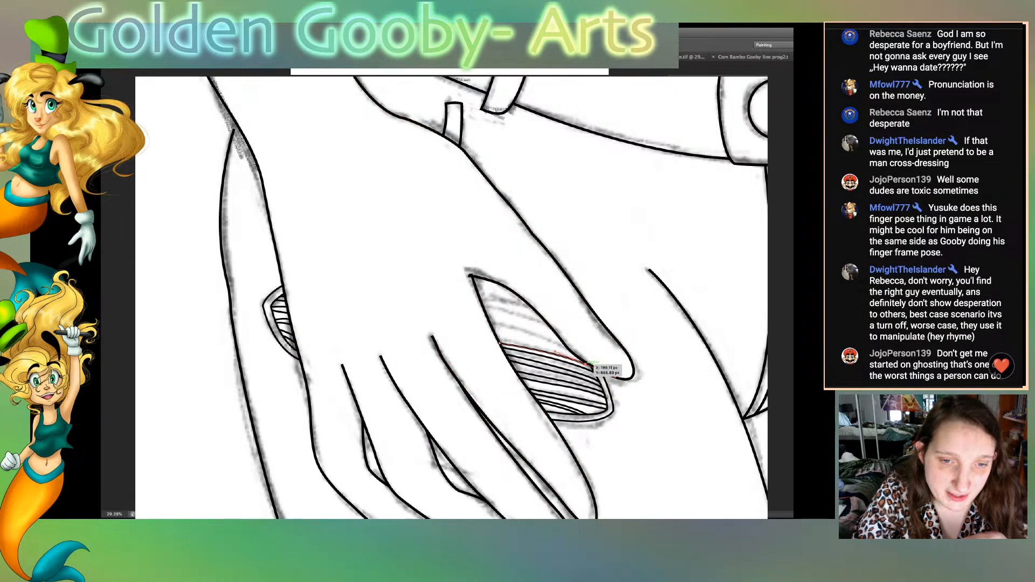
drag(587, 364, 593, 369)
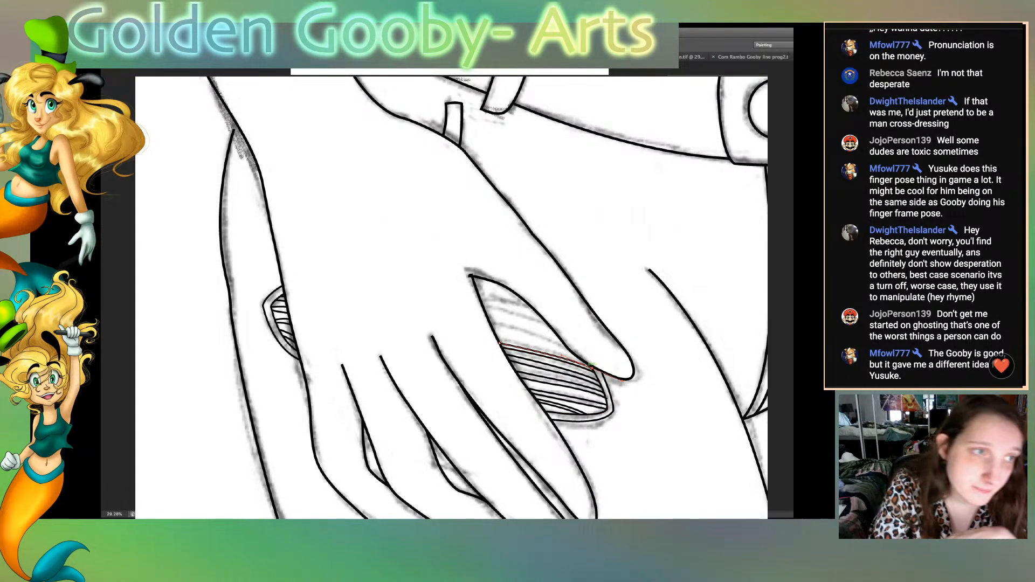
click(496, 338)
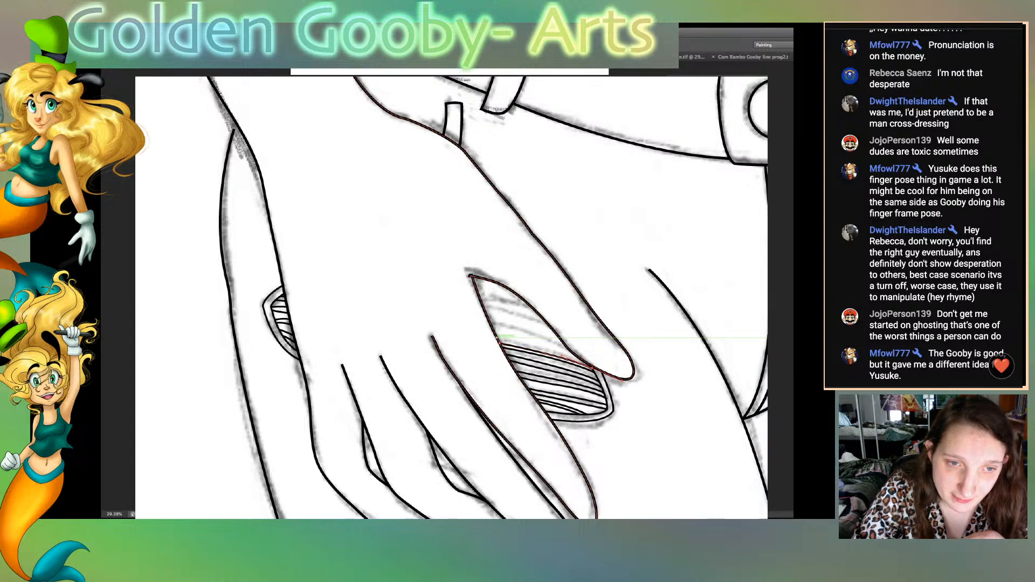
drag(573, 352, 592, 360)
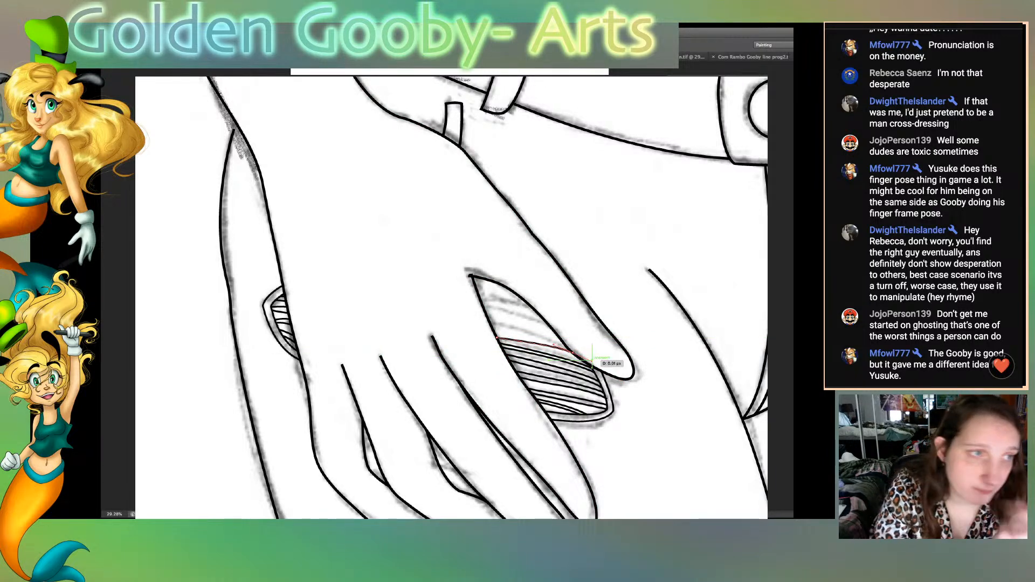
click(494, 333)
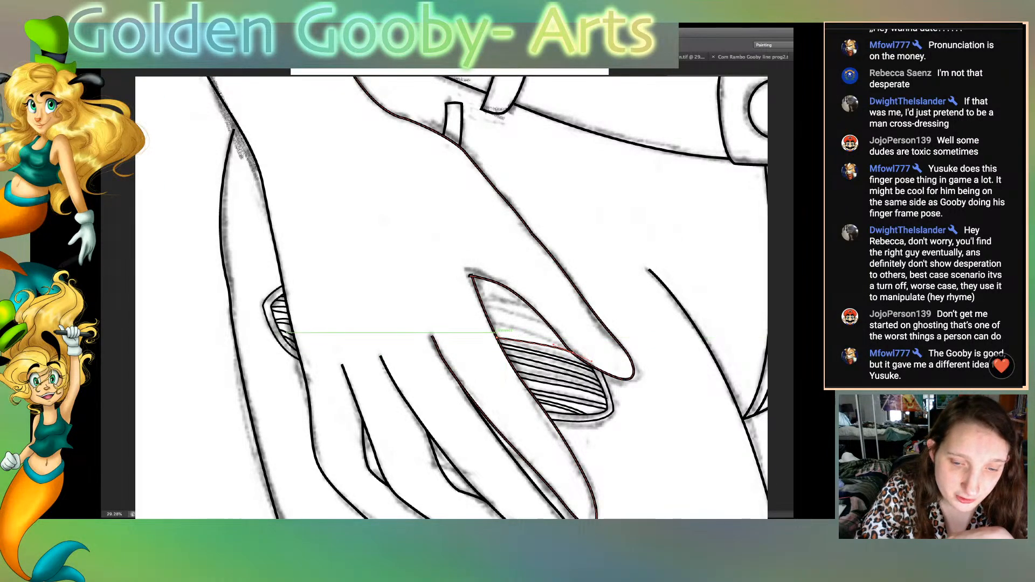
drag(567, 348, 584, 352)
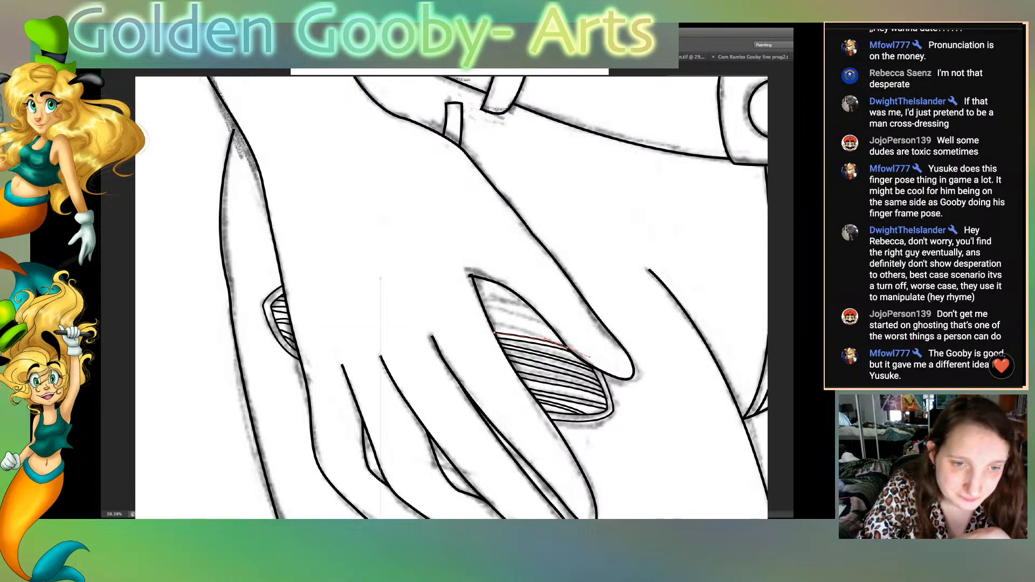
mouse_move(566, 347)
mouse_down()
mouse_move(570, 360)
mouse_move(567, 338)
mouse_up()
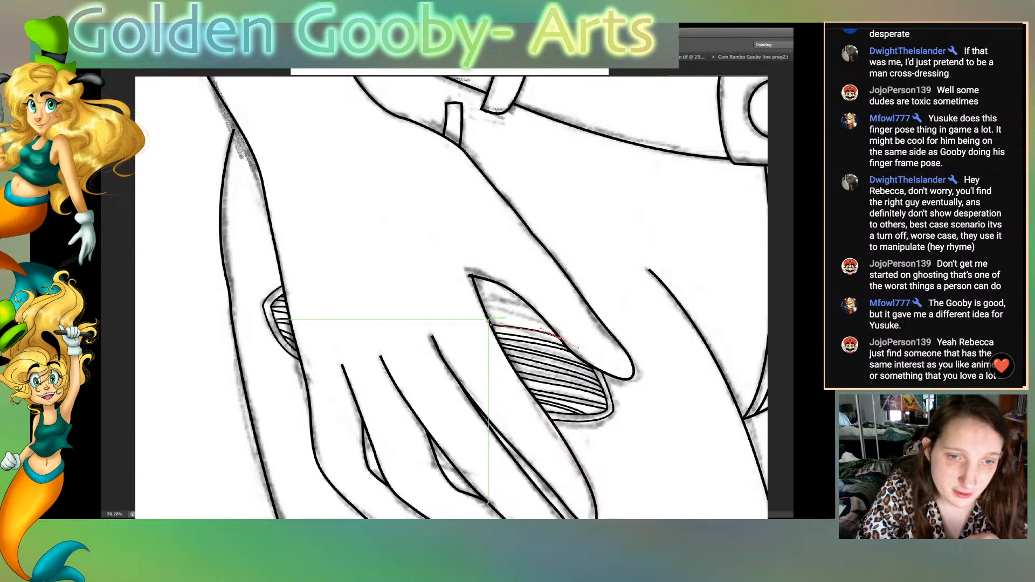
drag(561, 331, 563, 333)
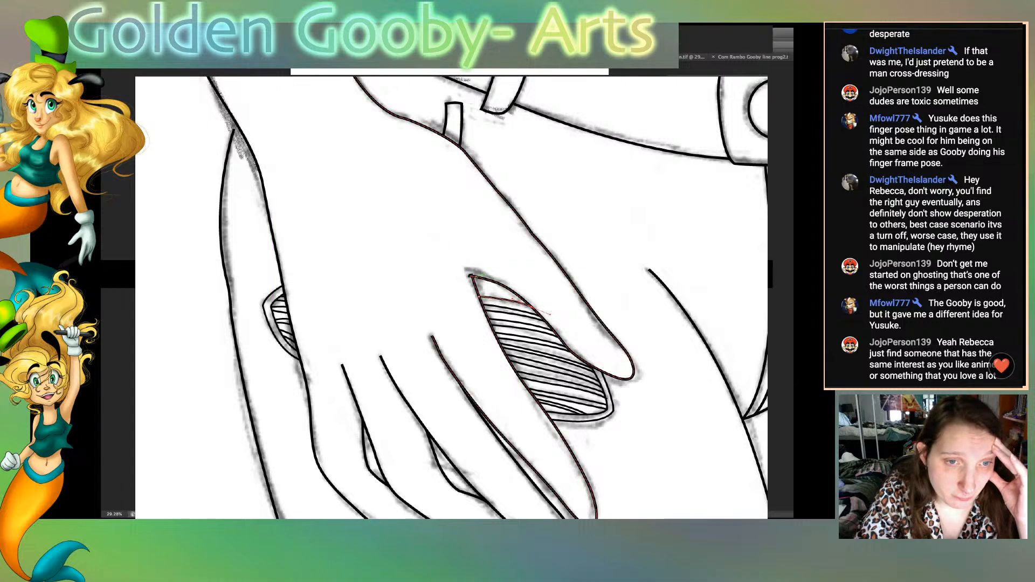
Step: Finish the large tear's hatching with short curved lines at its narrow upper tip
click(476, 290)
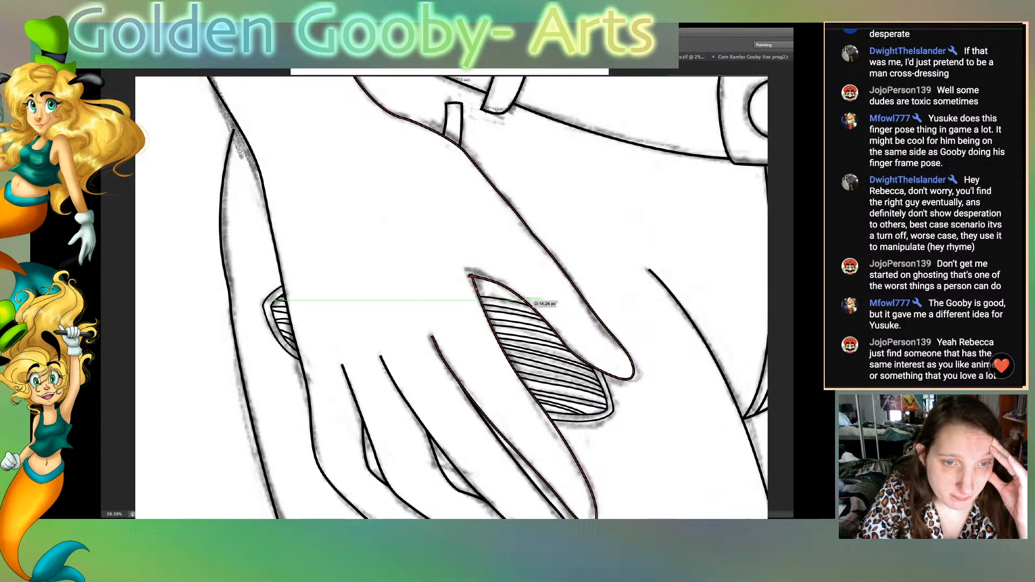
click(537, 303)
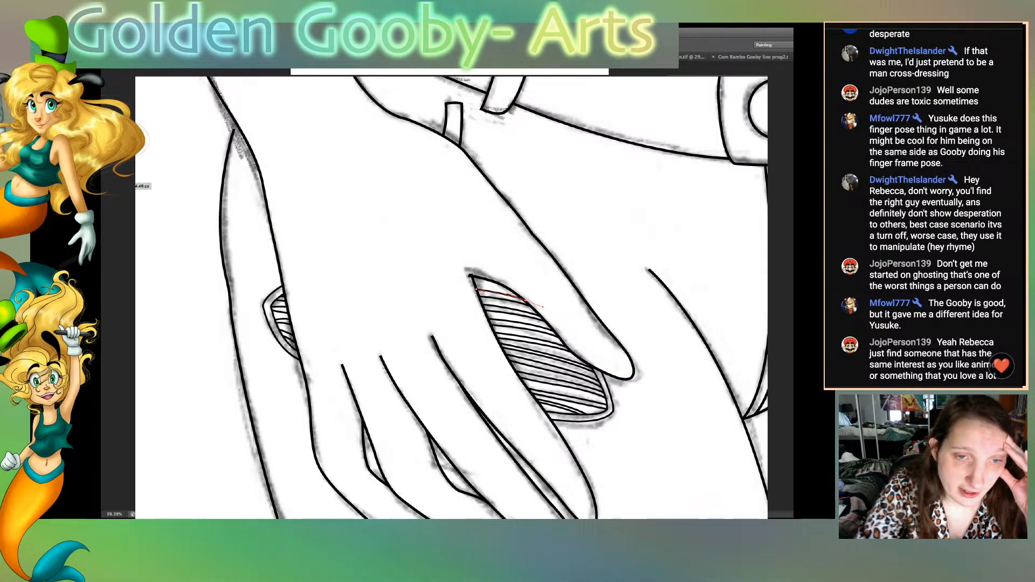
click(474, 282)
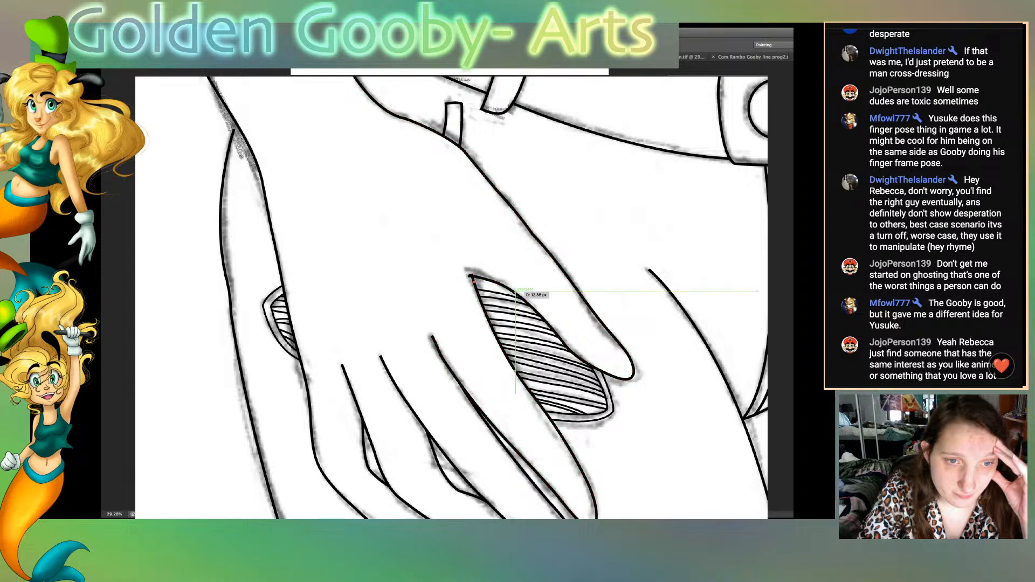
click(531, 298)
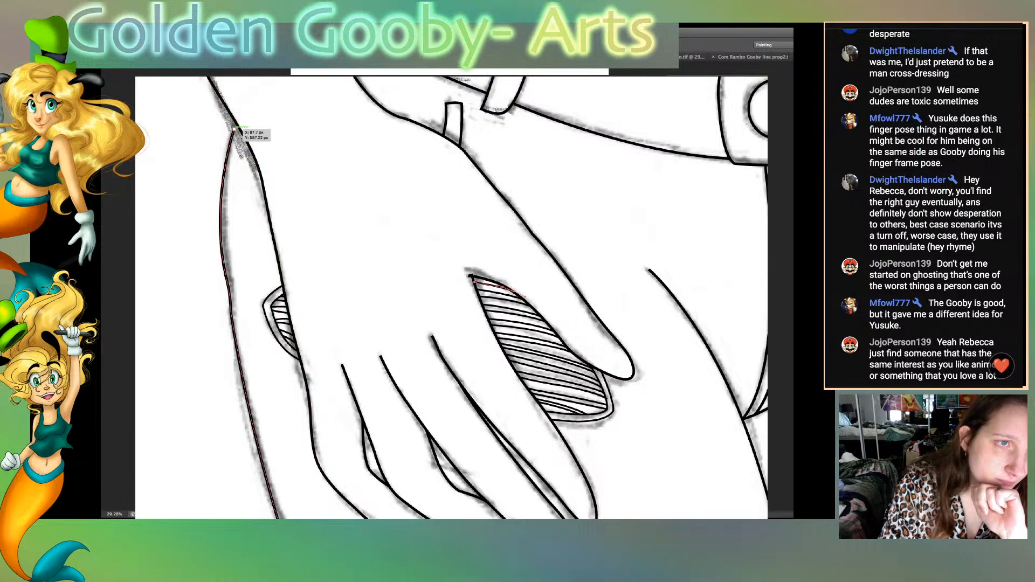
Step: Extend the upper end of the outer hip outline to meet the wrist line, adjust its curve, and deselect it
drag(233, 129, 233, 119)
click(205, 216)
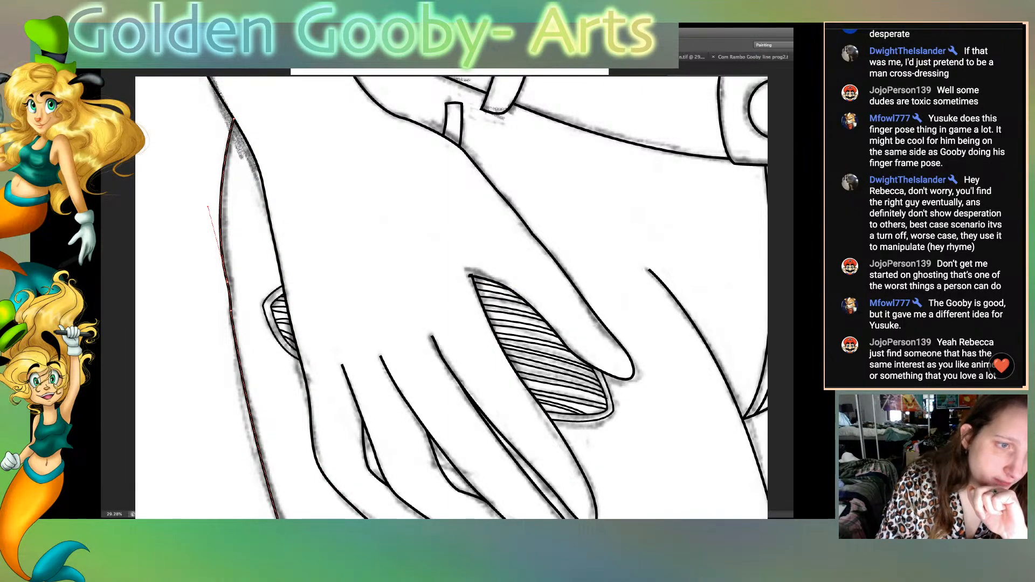
click(240, 364)
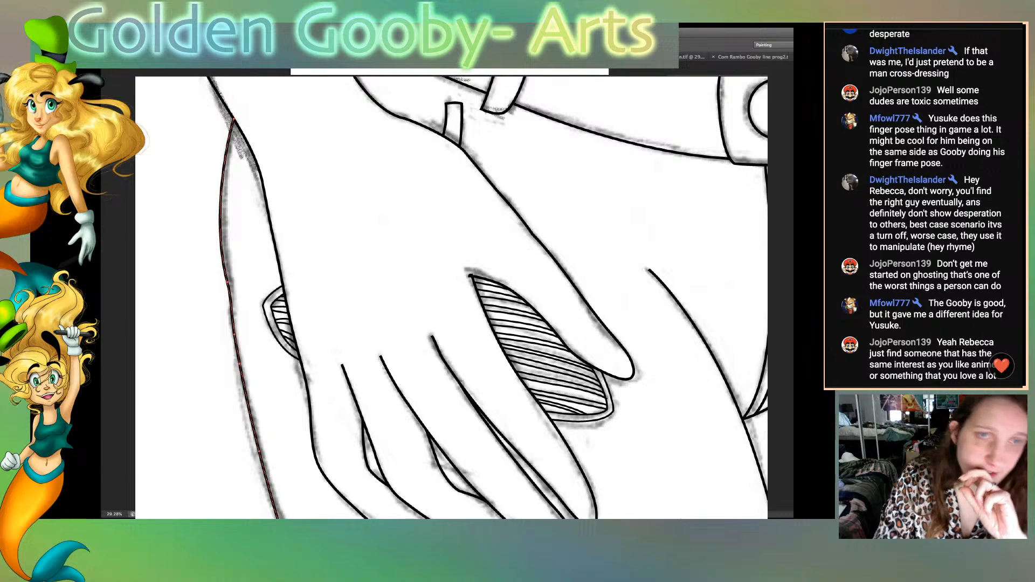
key(super+shift+a)
Step: Check the whole figure's line art with the pencil sketch hidden, and show the sketch again
key(super+0)
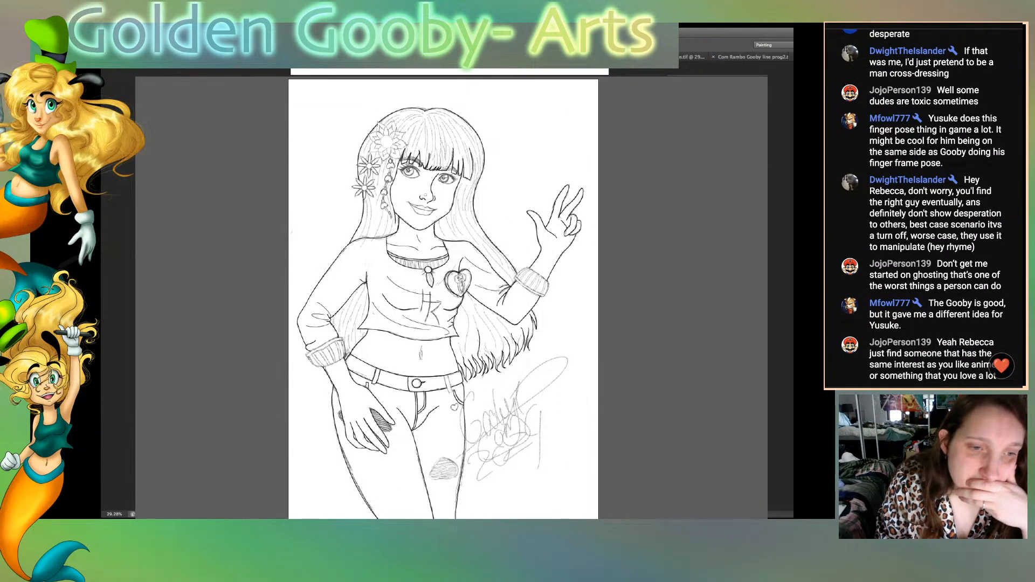
key(super+comma)
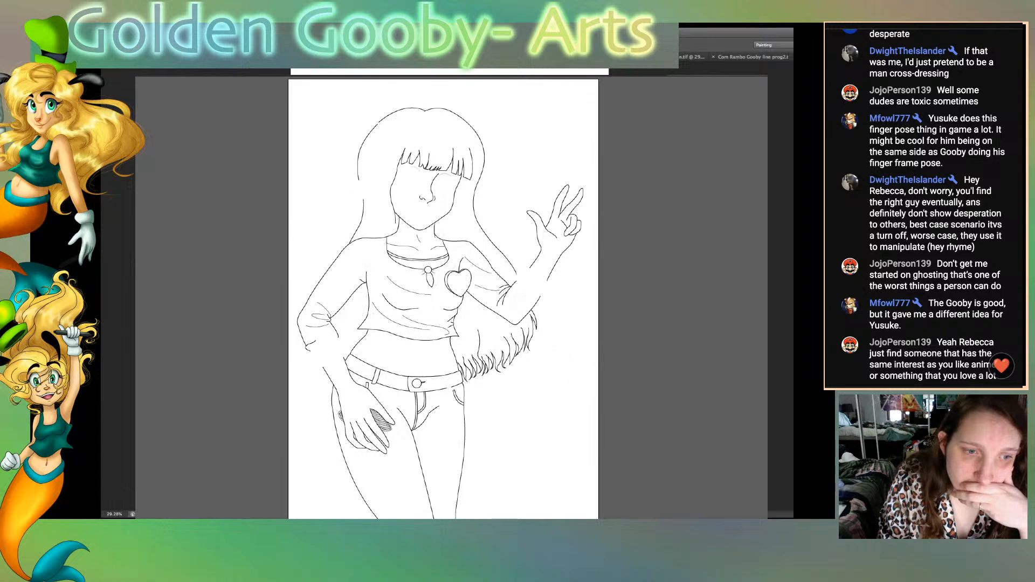
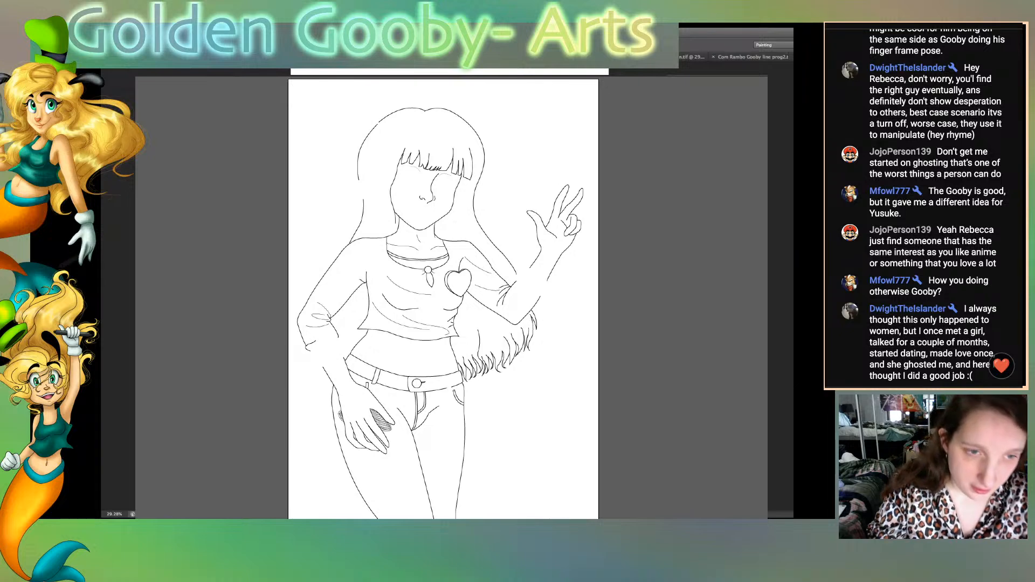
key(super+plus)
key(super+plus)
key(super+plus)
key(super+plus)
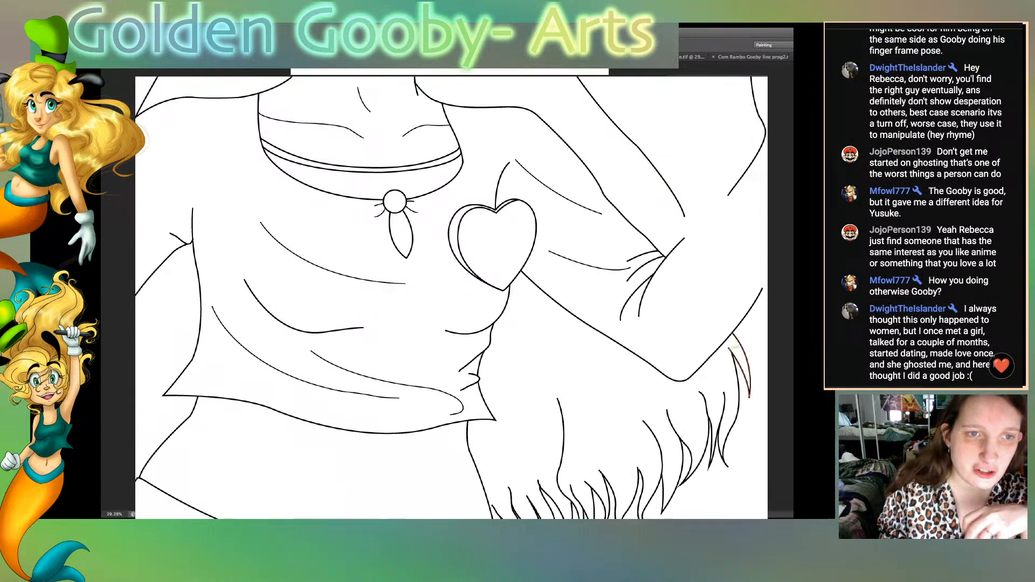
key(super+comma)
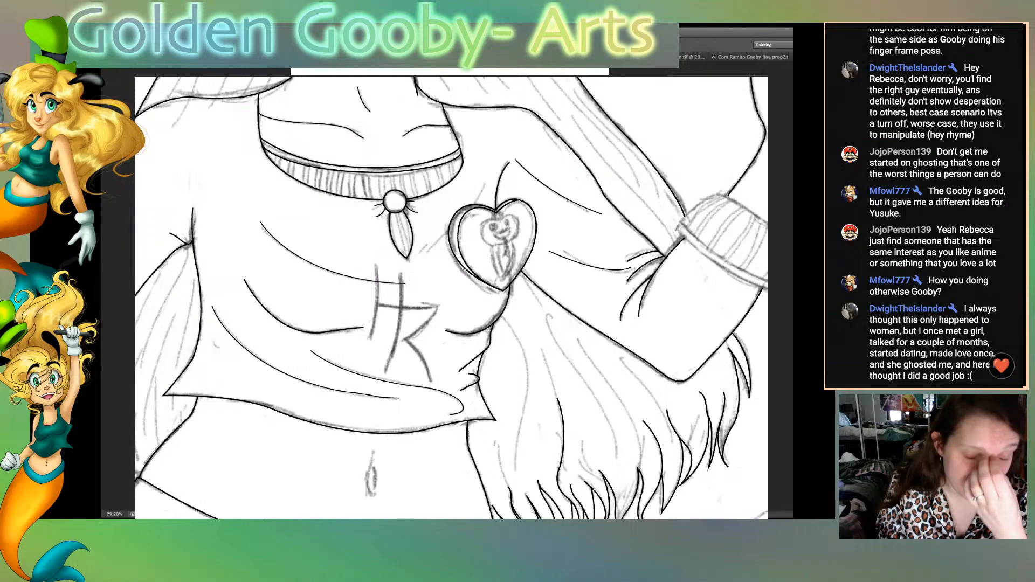
Step: Ink the navel with a long curved line and a shorter opposing curve over the sketch
scroll(451, 298, down, 10)
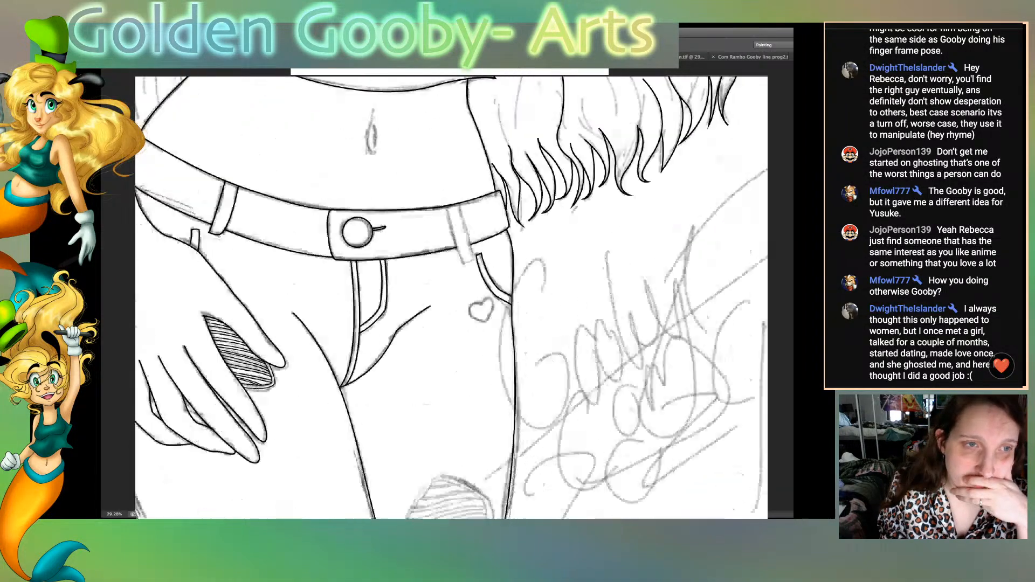
scroll(452, 298, up, 5)
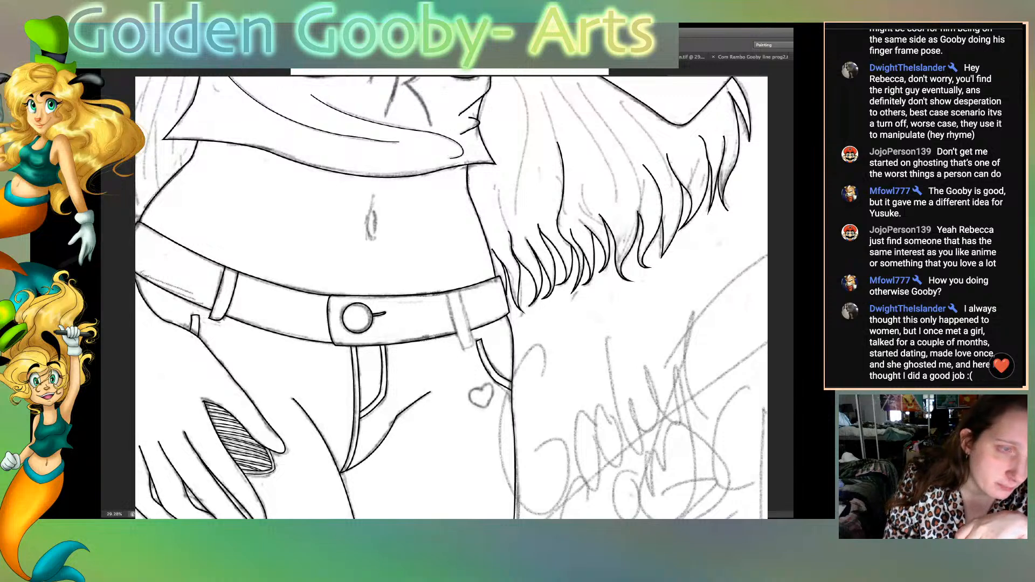
drag(374, 189, 375, 244)
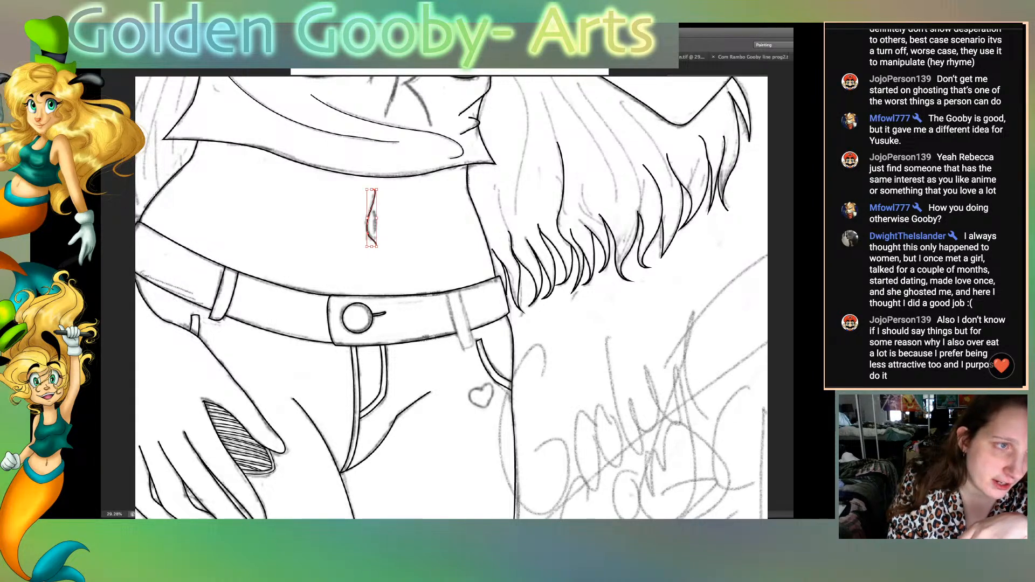
key(super+shift+a)
click(374, 212)
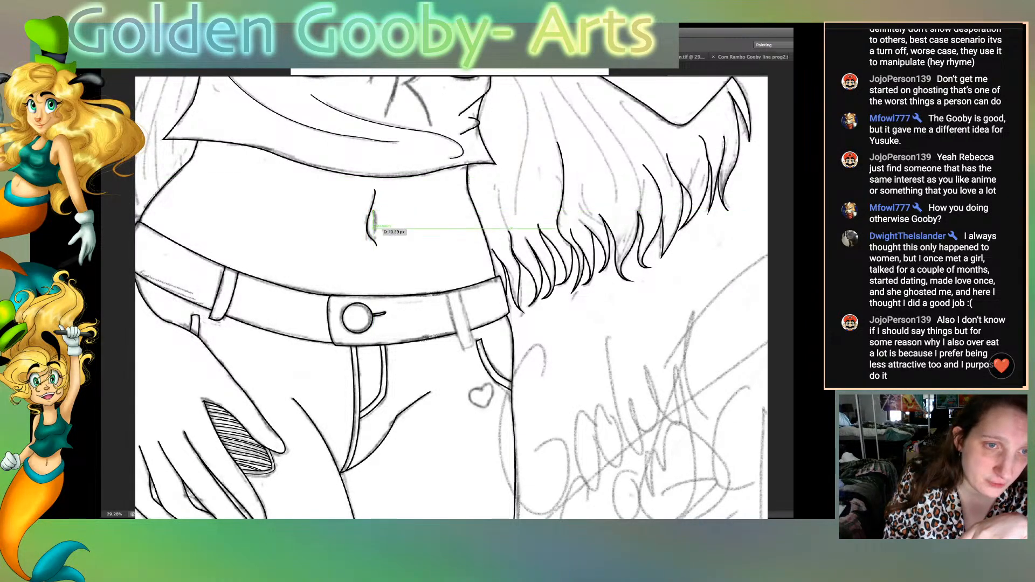
drag(372, 233, 365, 241)
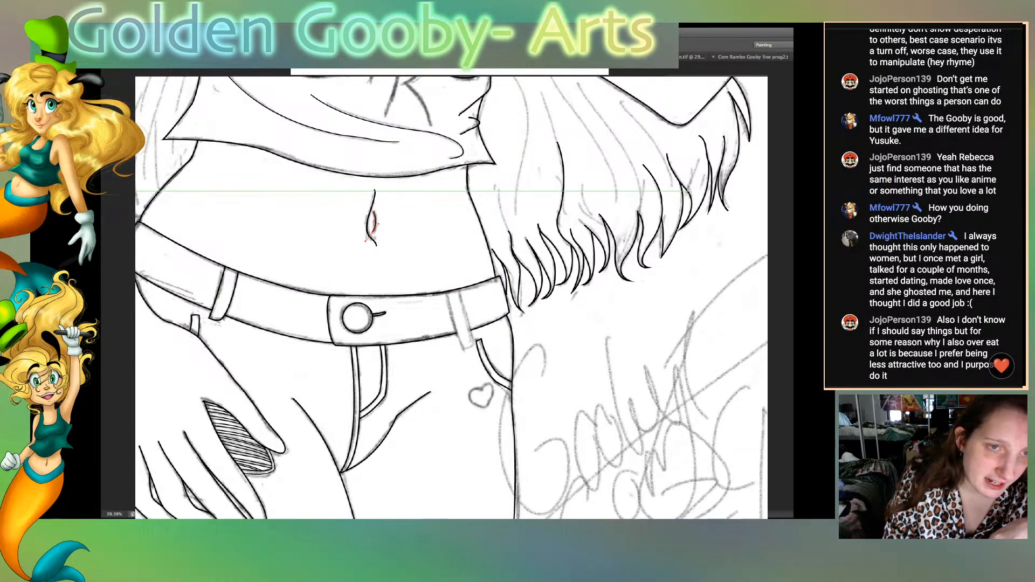
key(Escape)
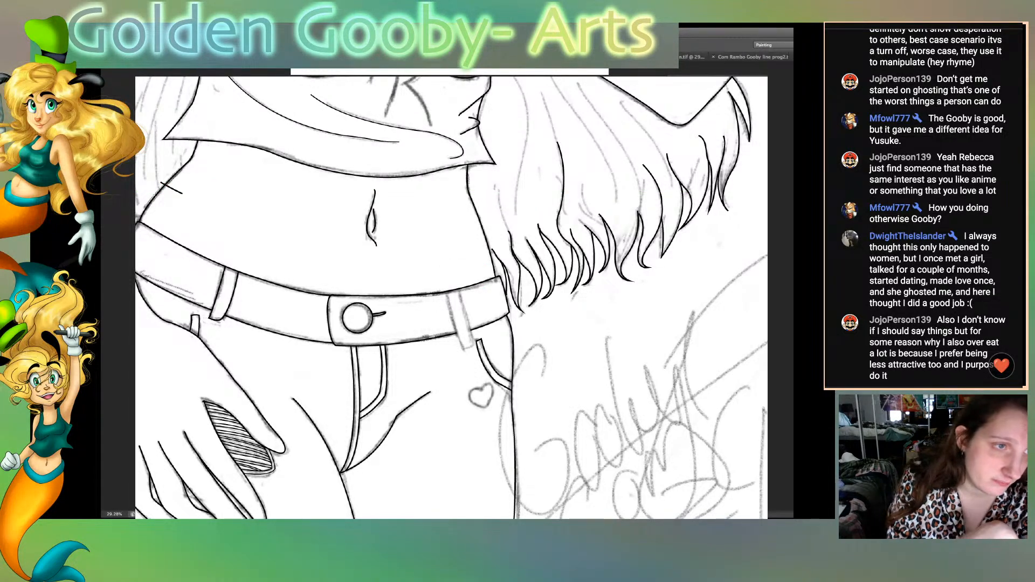
Step: Delete the stray short stroke crossing the waist outline beside the hair
click(182, 191)
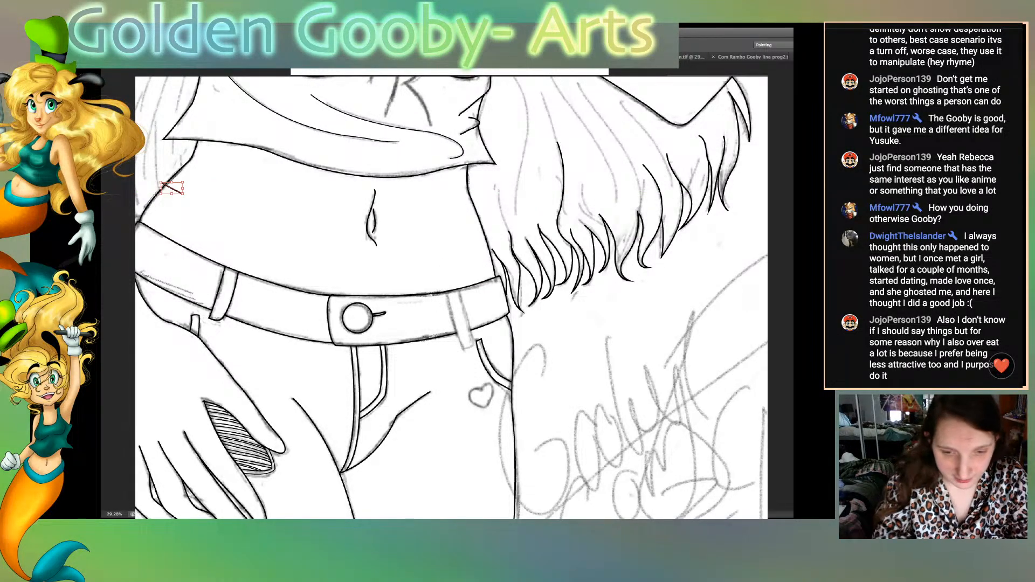
key(Delete)
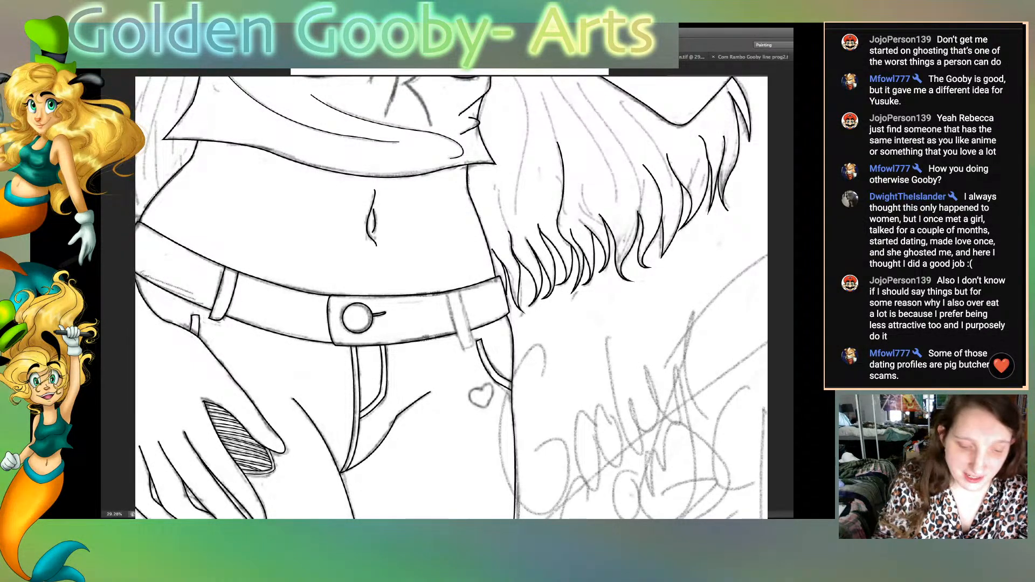
key(super+plus)
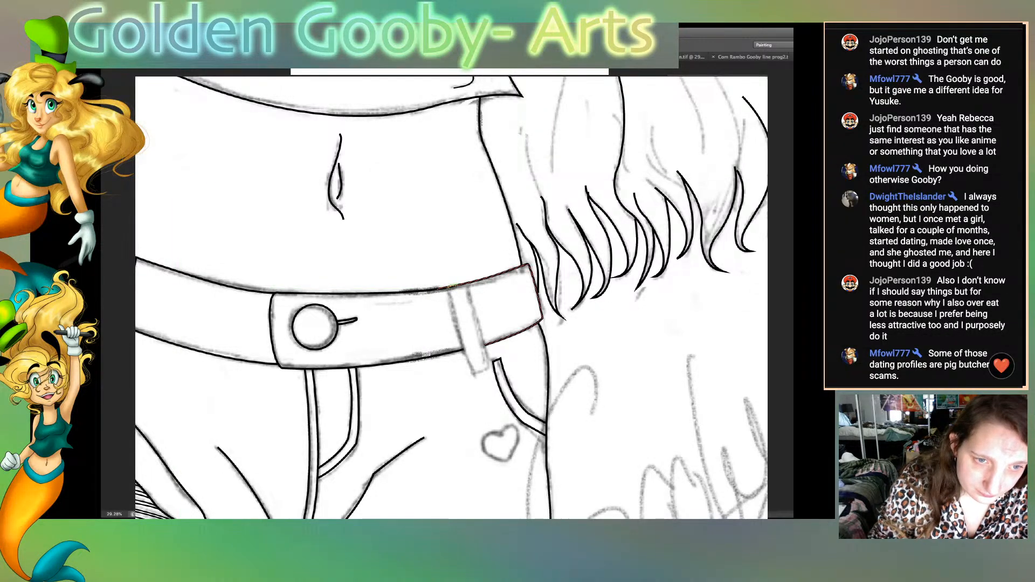
Step: Ink the belt loop on the hair-side half of the waistband with two slanted edges joined by a short lower edge
click(448, 287)
drag(473, 372, 483, 389)
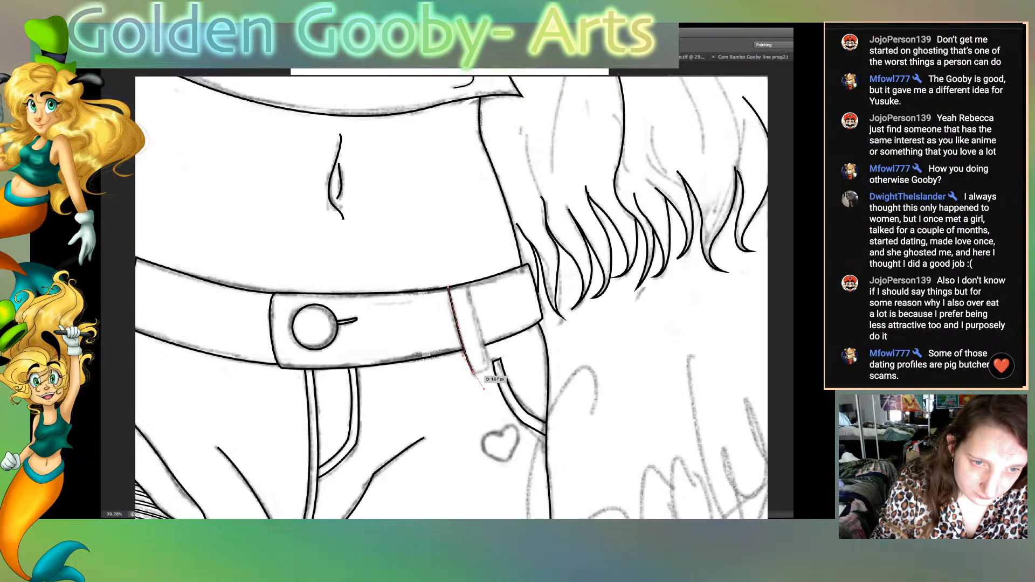
click(473, 372)
click(489, 368)
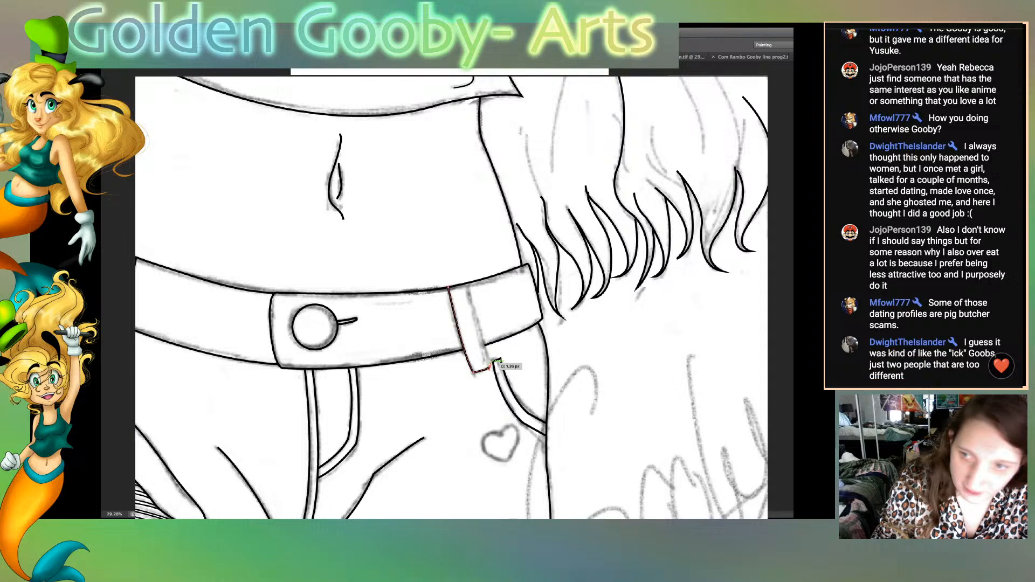
click(497, 368)
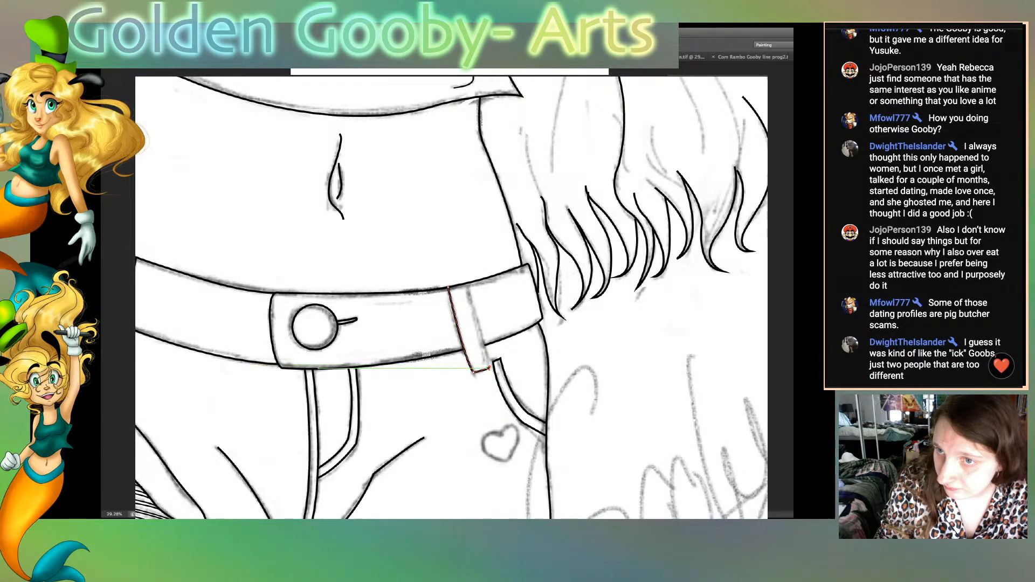
drag(469, 282, 464, 258)
click(547, 349)
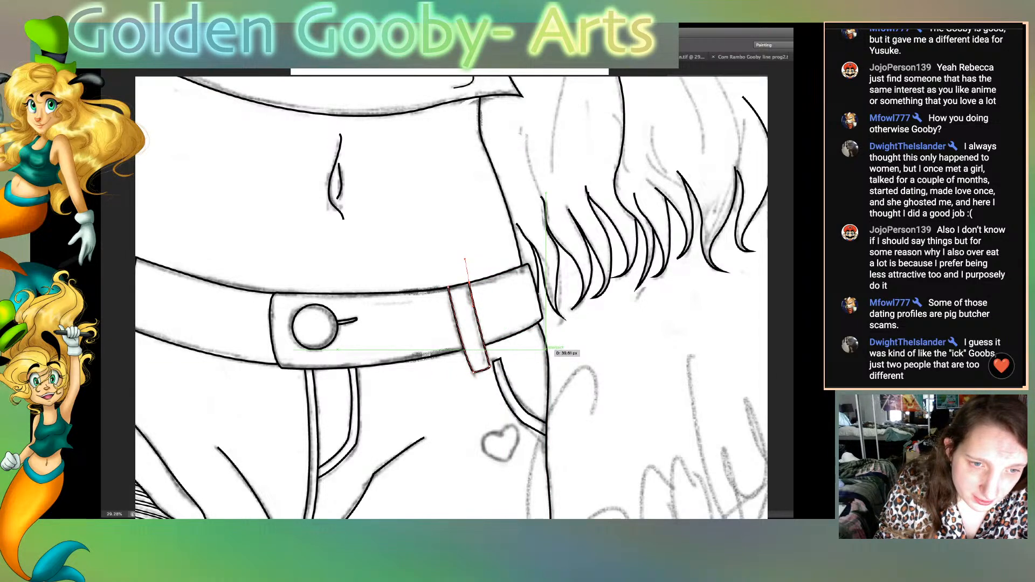
Step: Ink a short curved line along the end of the waistband beside the lowered wrist, and adjust its start and curve
drag(609, 521, 561, 520)
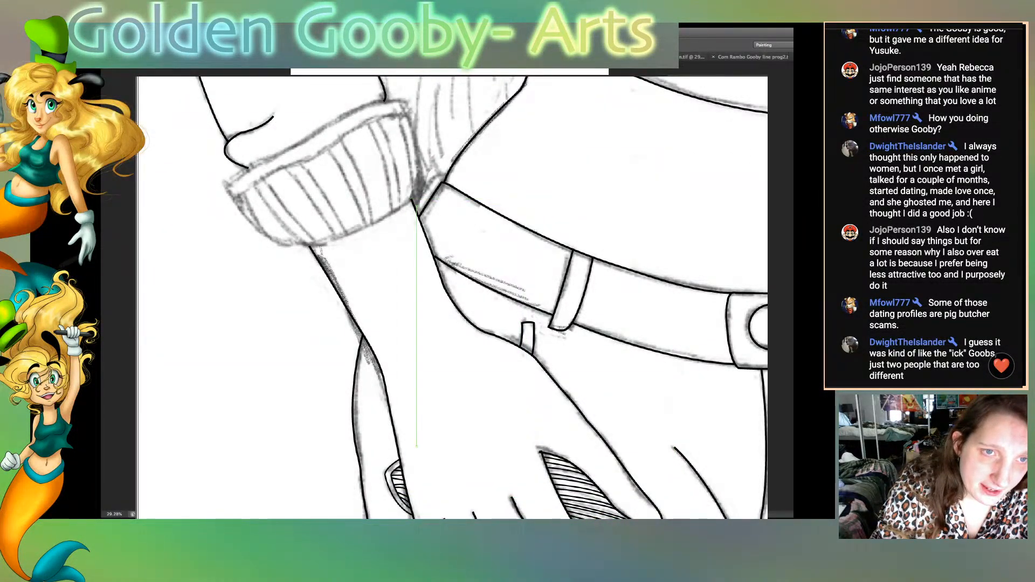
drag(417, 204, 462, 182)
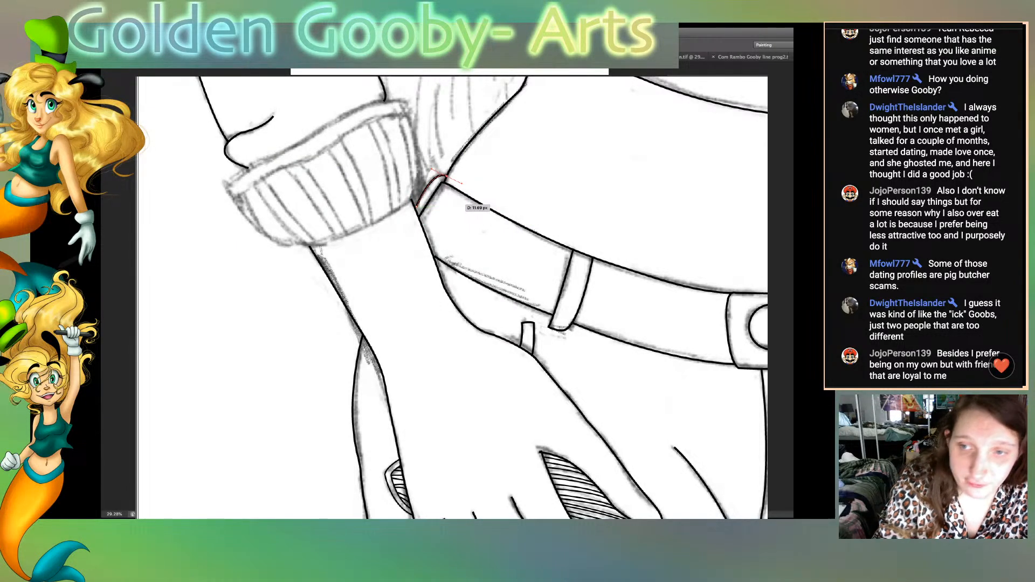
click(420, 206)
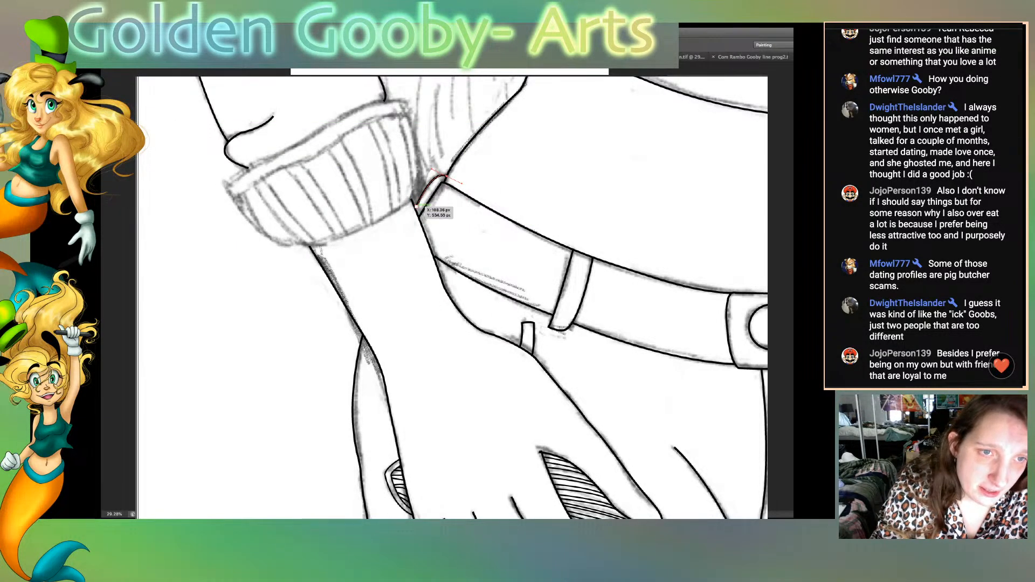
drag(417, 207, 415, 209)
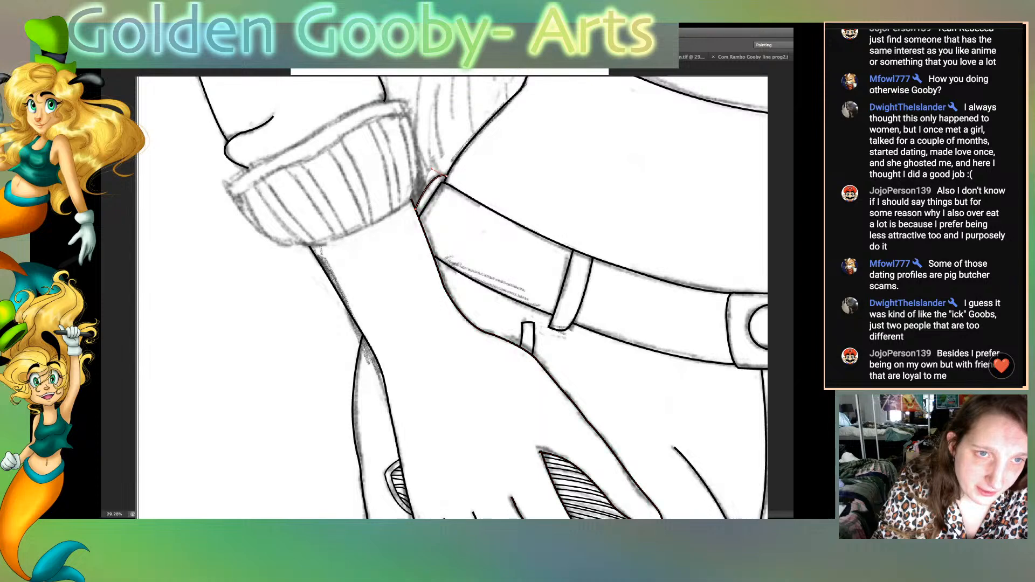
drag(432, 170, 447, 177)
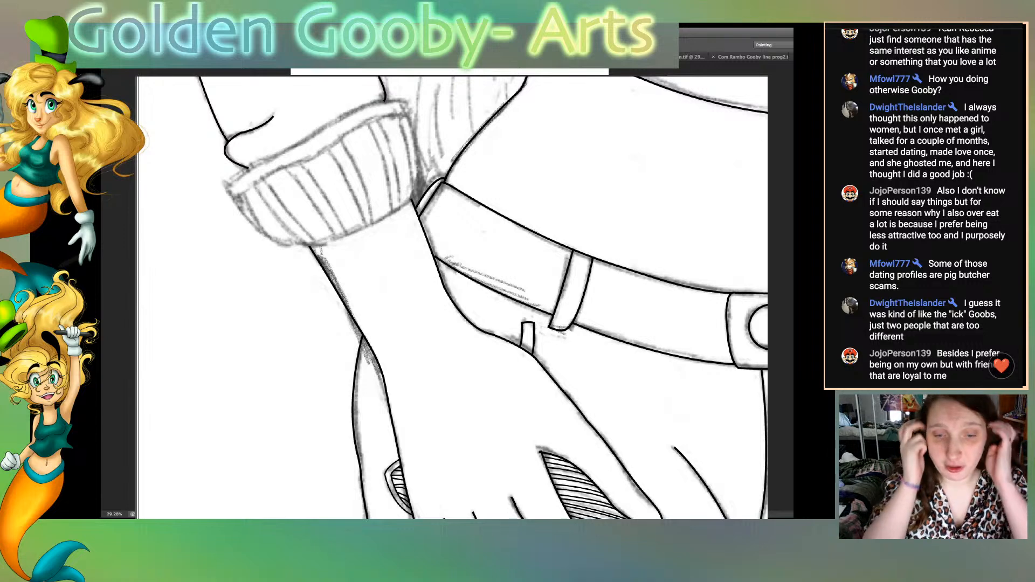
Step: Review the whole figure's line art by hiding and showing the pencil sketch
key(super+0)
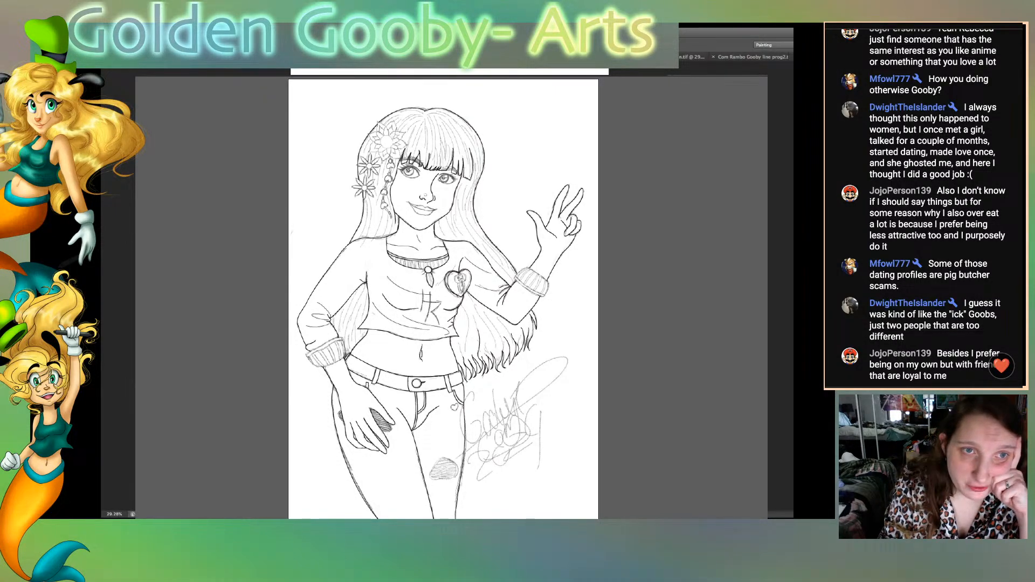
key(super+comma)
key(super+comma)
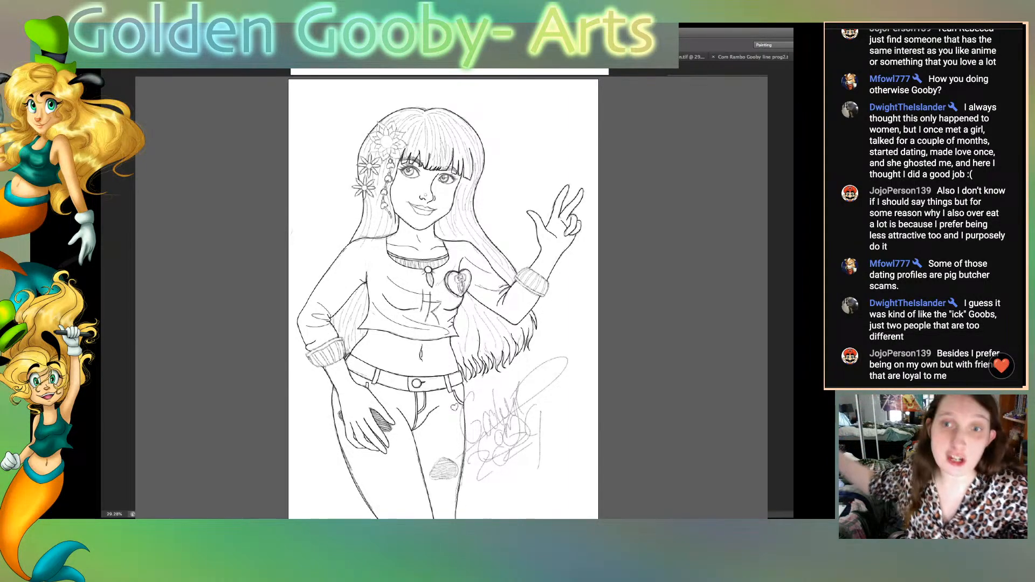
Step: Ink the lower and upper edges of the folded rim on the lowered arm's sleeve cuff, using short curved segments over the sketch
key(super+plus)
key(super+plus)
key(super+plus)
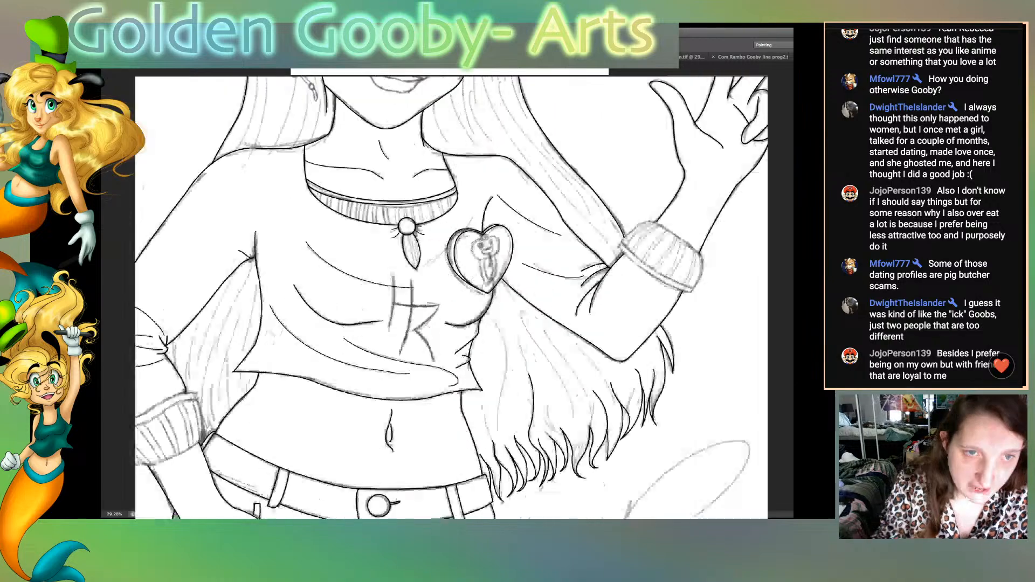
scroll(451, 298, down, 3)
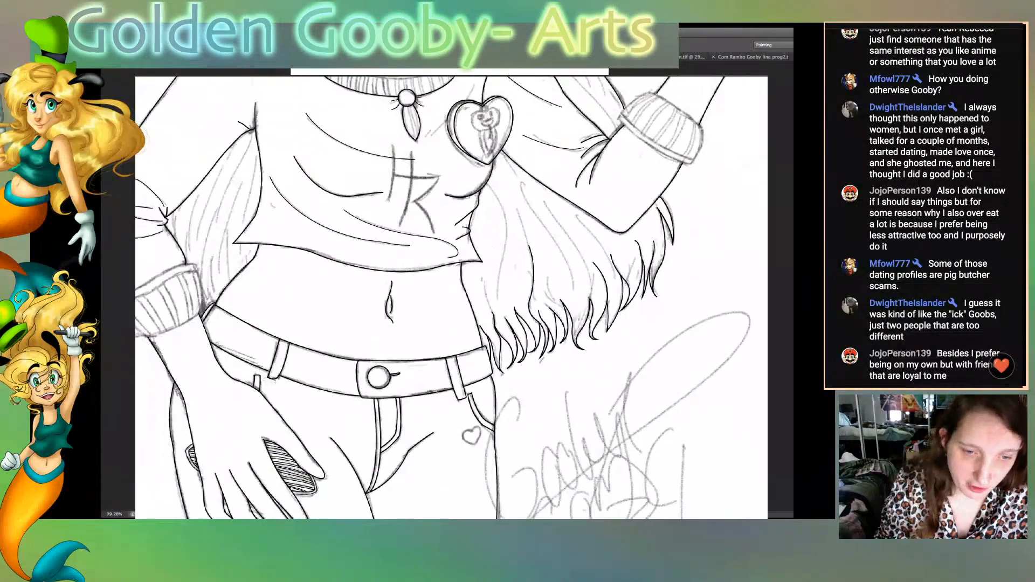
scroll(451, 298, left, 6)
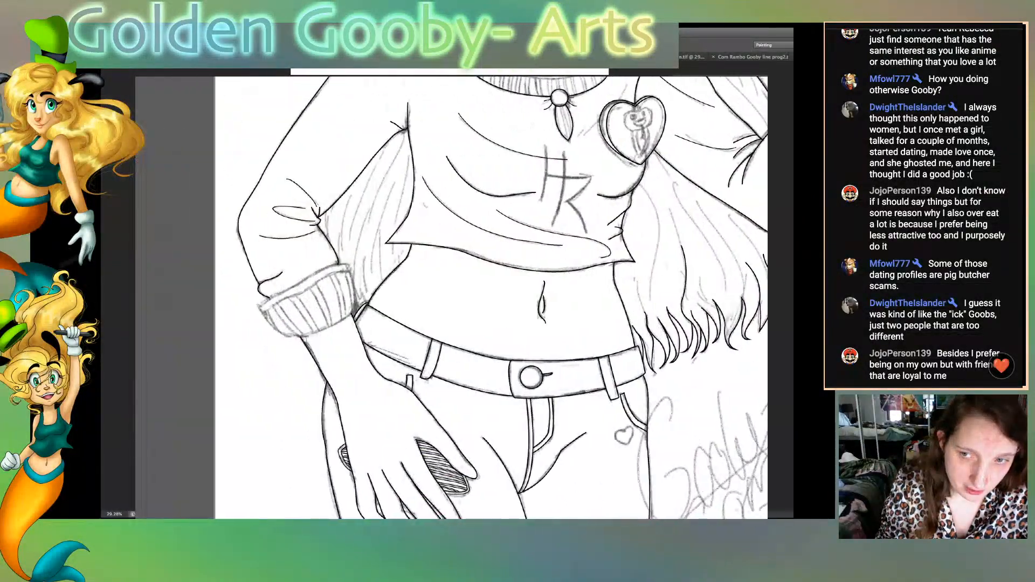
key(super+plus)
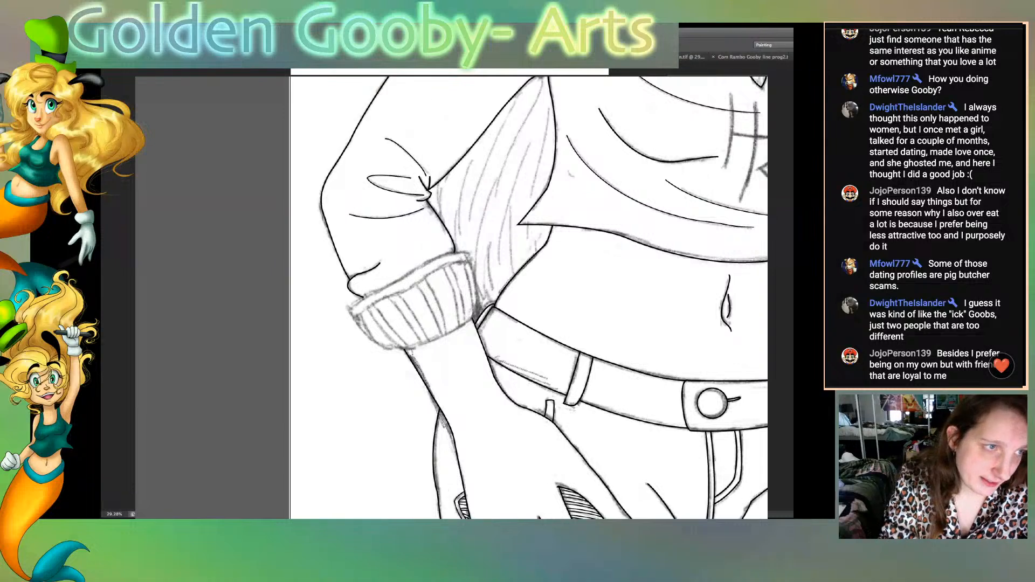
drag(352, 319, 367, 308)
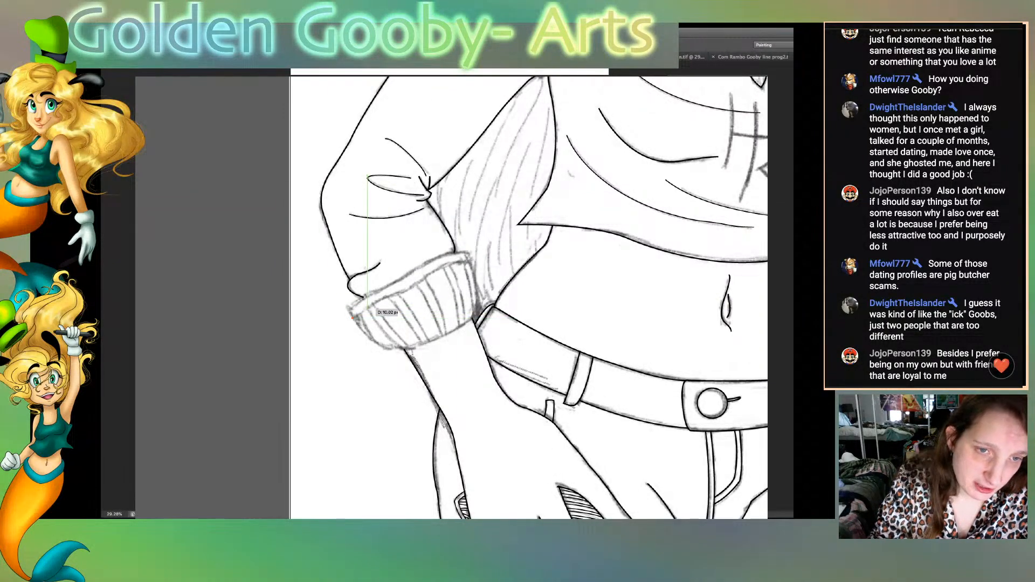
drag(469, 261, 492, 258)
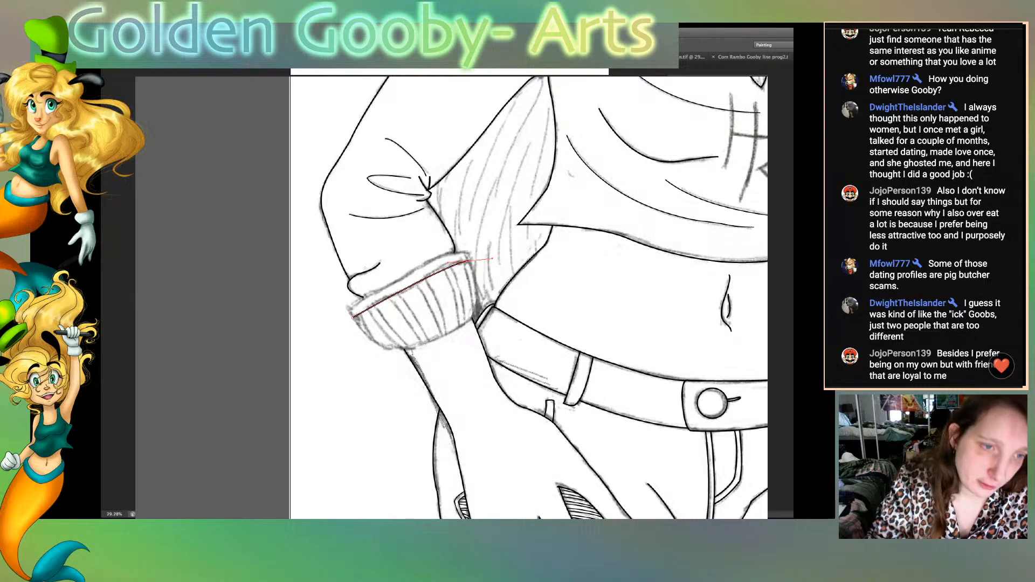
key(super+z)
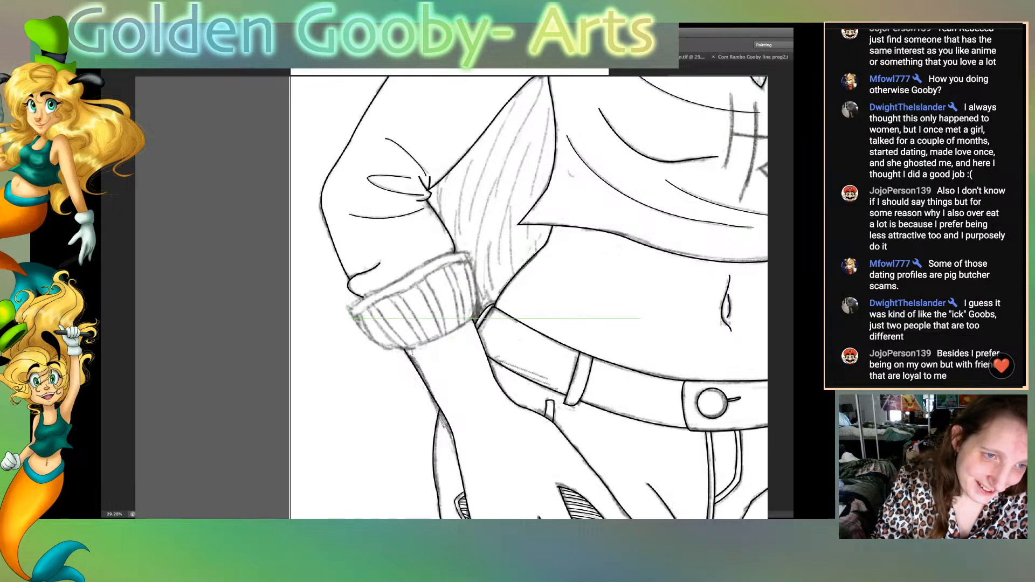
drag(378, 299, 406, 296)
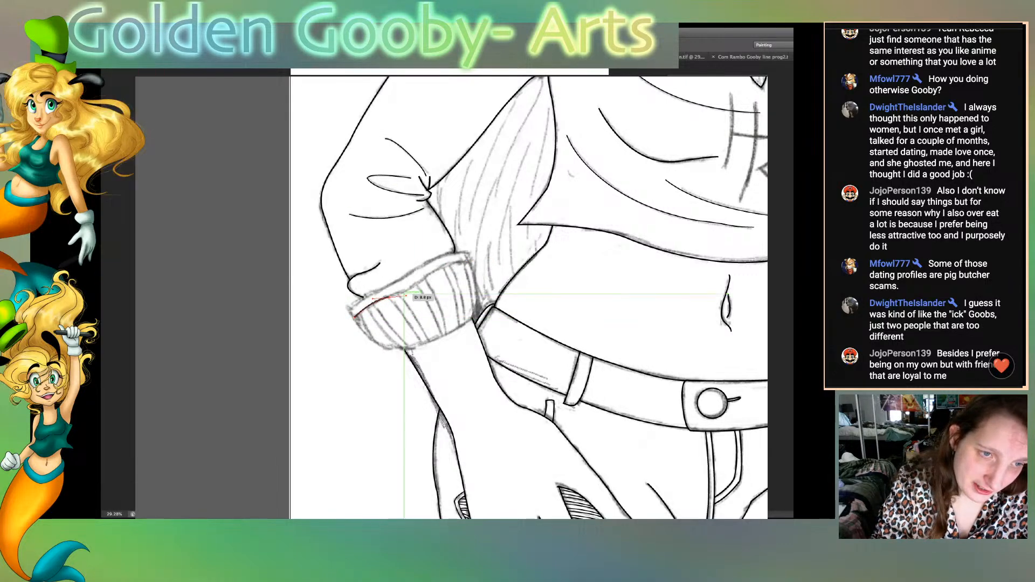
click(389, 297)
mouse_move(441, 266)
mouse_down()
mouse_move(454, 252)
mouse_move(470, 261)
mouse_move(462, 249)
mouse_move(361, 297)
mouse_up()
alt+click(441, 265)
alt+click(470, 259)
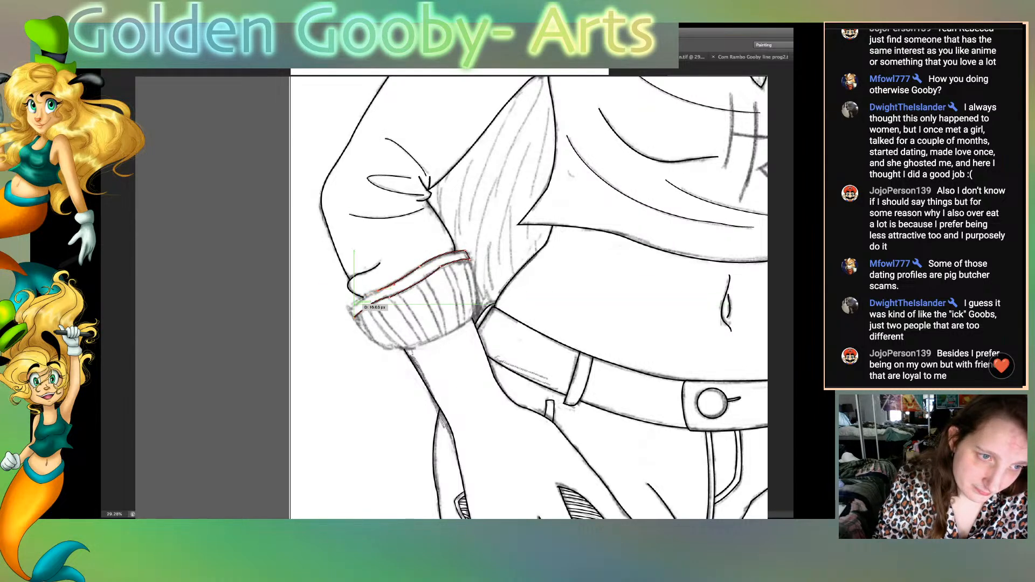
Step: Close the cuff rim's outline at its outer corner, smooth its long edges, and deselect it
click(349, 307)
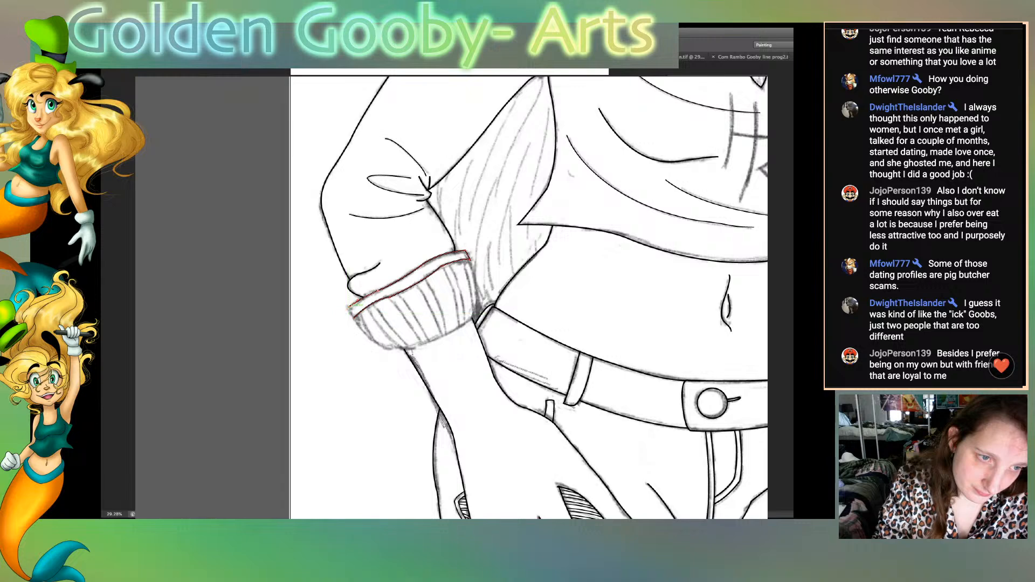
click(353, 317)
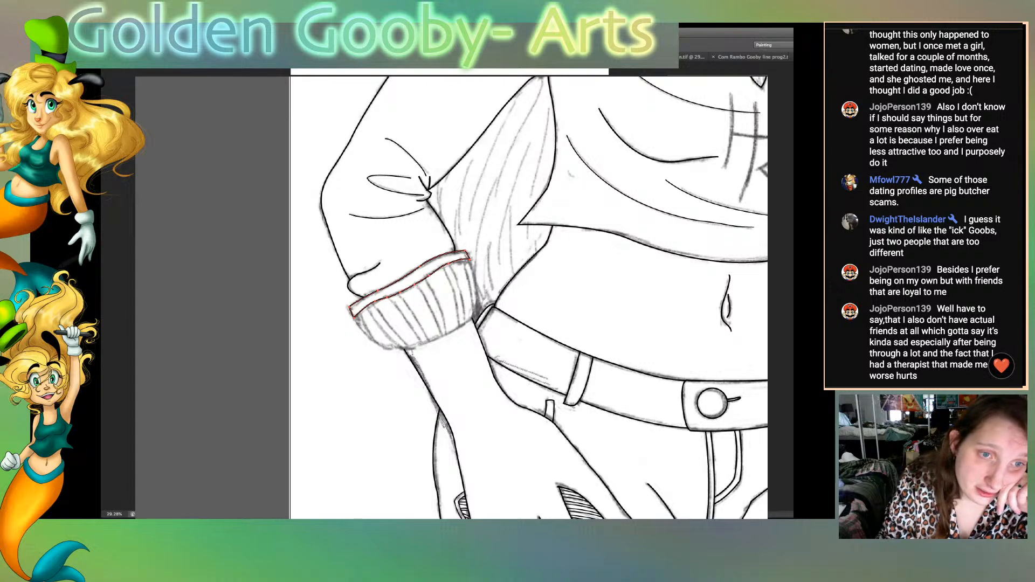
drag(430, 264, 435, 262)
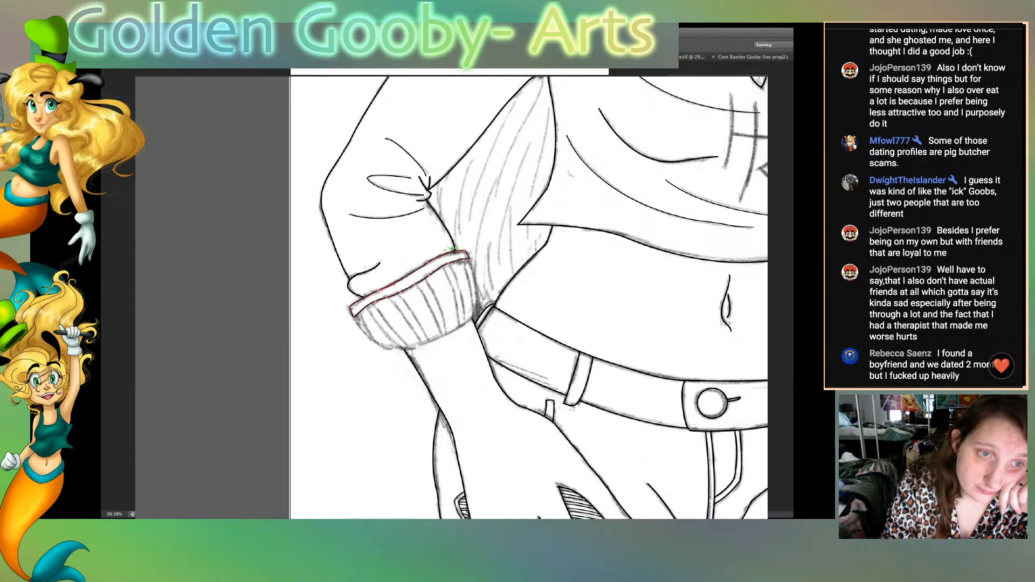
key(ctrl+d)
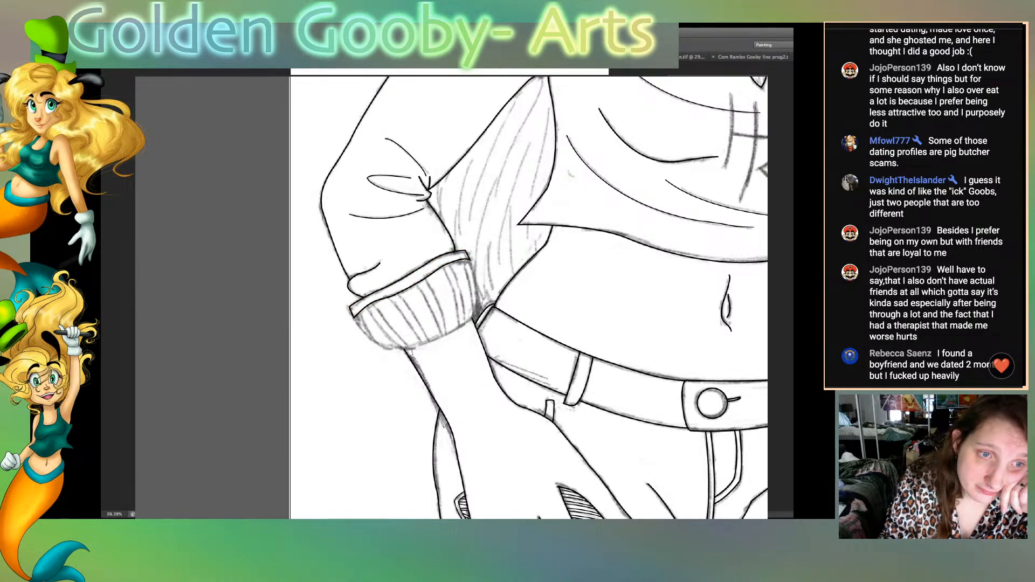
key(ctrl+z)
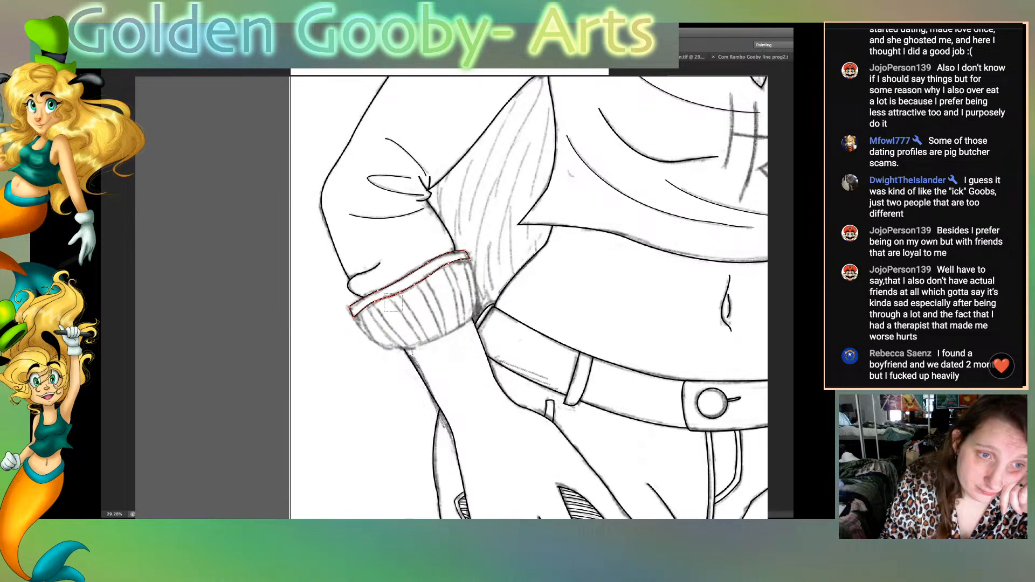
drag(405, 295, 406, 294)
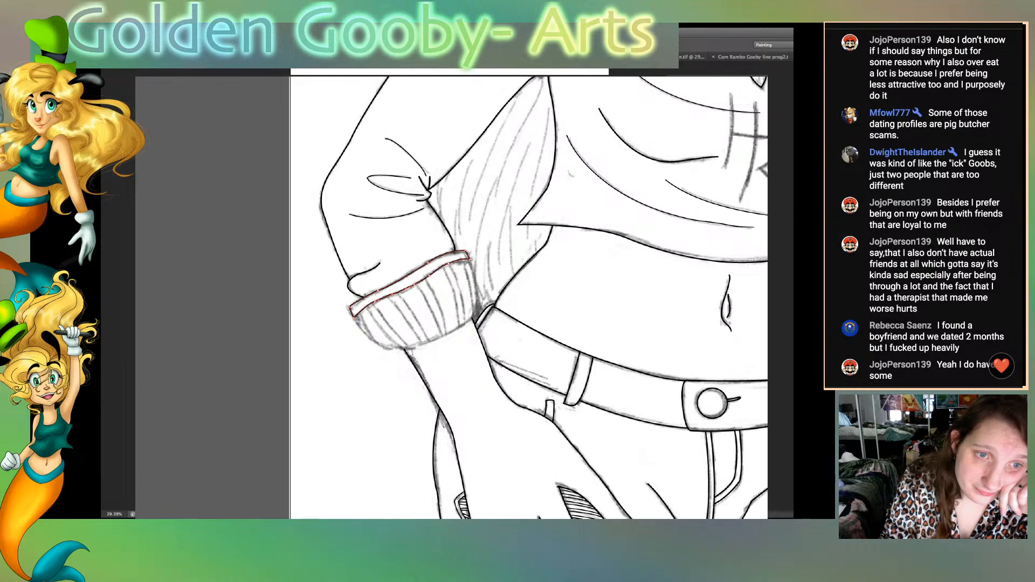
key(ctrl+d)
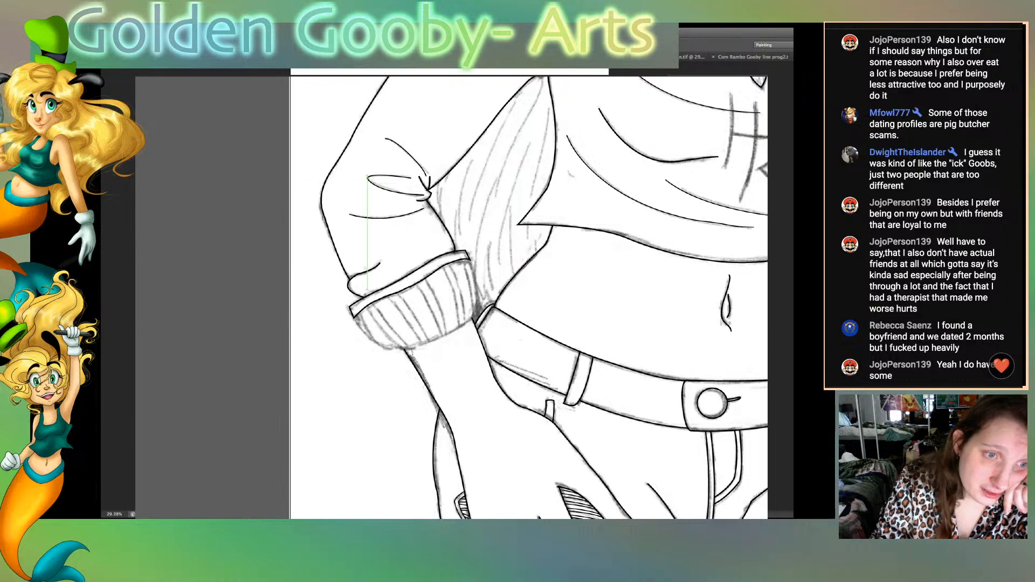
Step: Ink the ribbed cuff's outline from the rim's outer corner, around beneath the ribs, and up to the rim's inner end
click(355, 318)
drag(387, 350, 408, 355)
alt+click(386, 349)
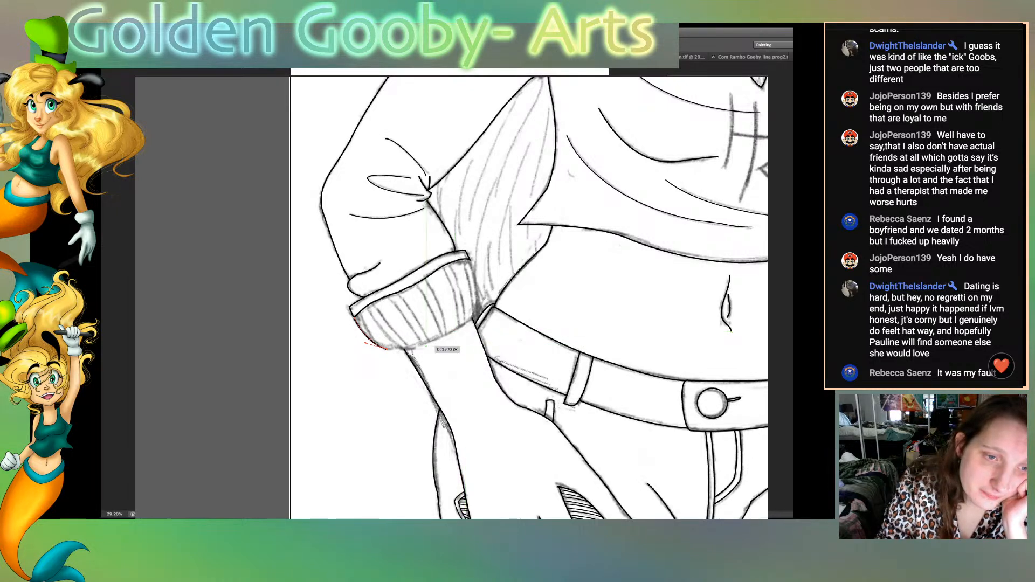
drag(425, 344, 445, 335)
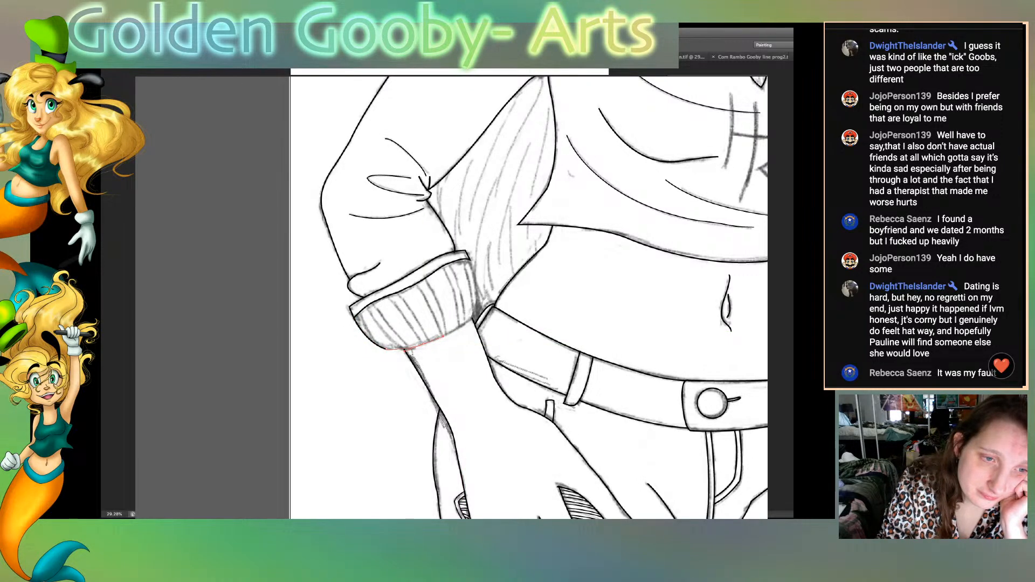
key(super+z)
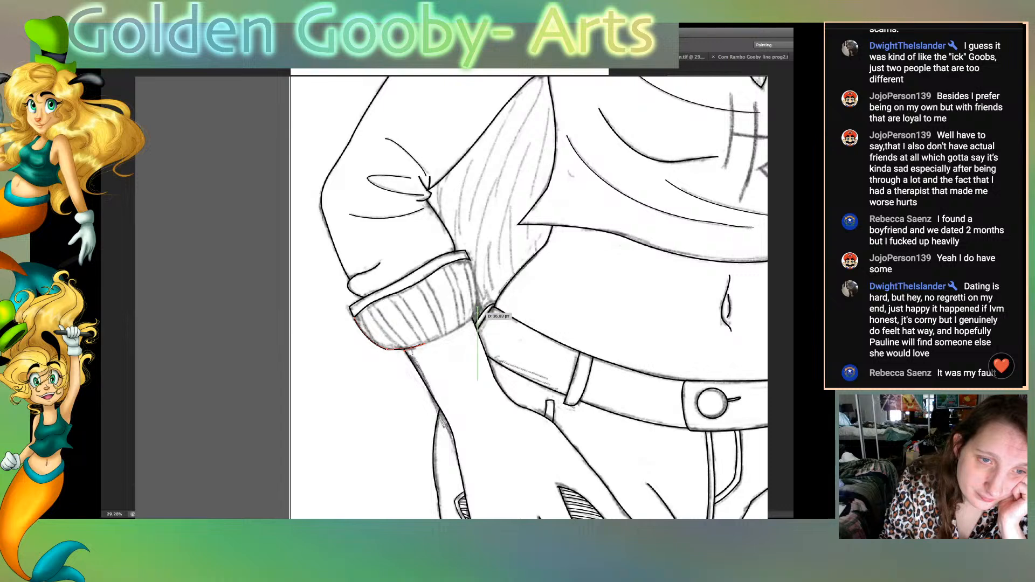
drag(477, 312, 477, 287)
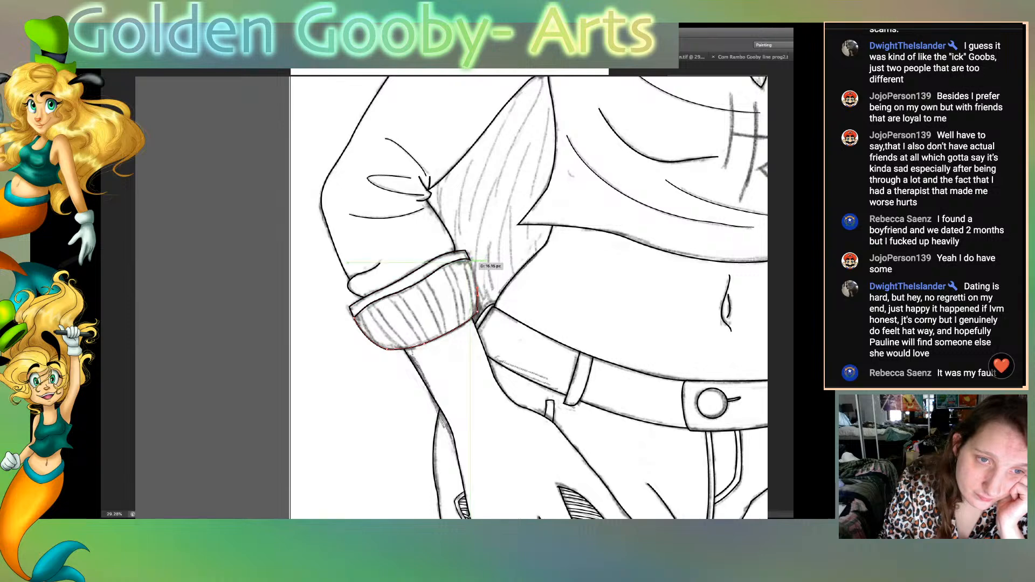
click(465, 253)
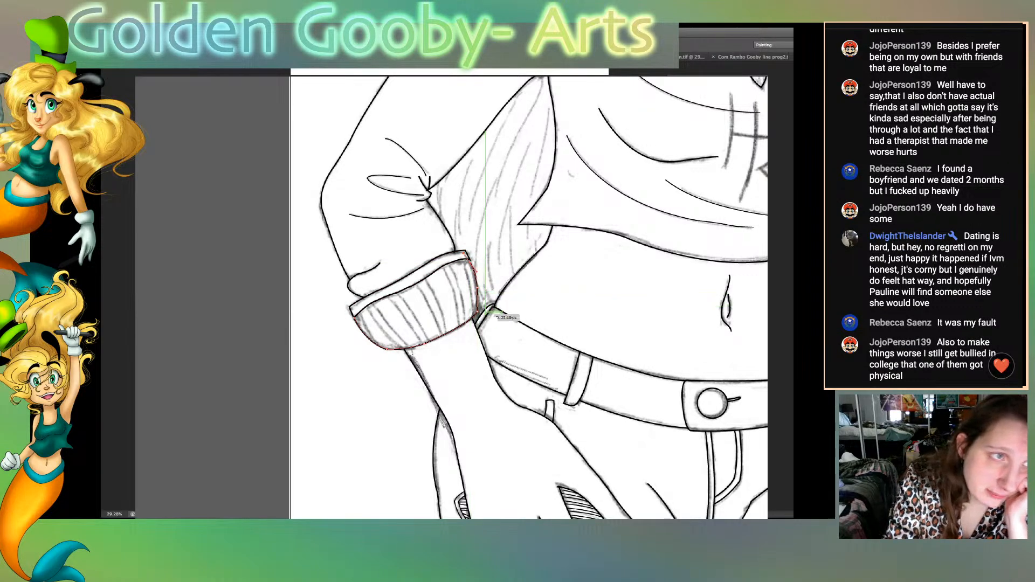
Step: Adjust the cuff outline's inner side so it meets the rim's lower corner with a smooth curve, and deselect it
click(469, 260)
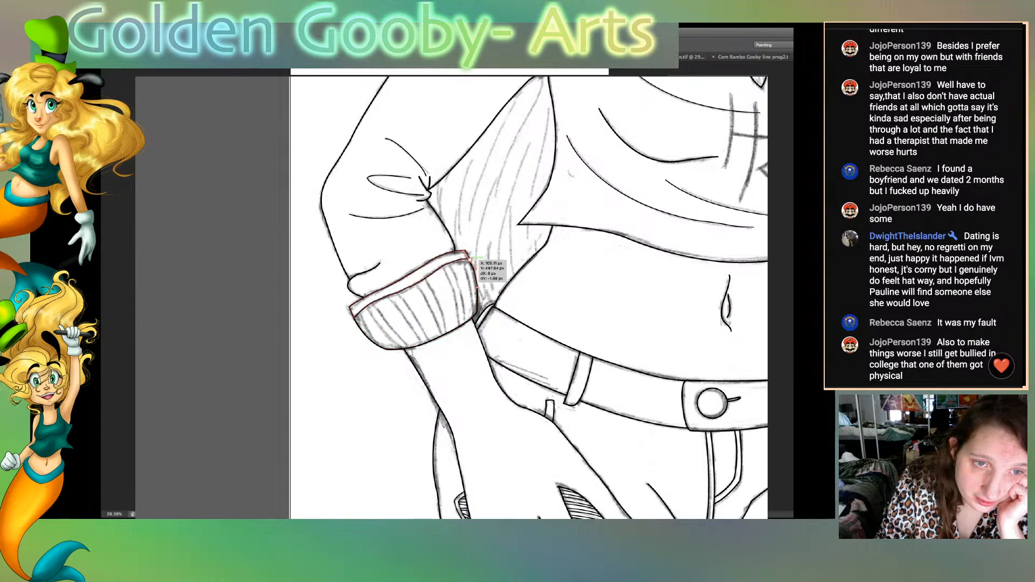
mouse_move(478, 287)
mouse_down()
mouse_move(478, 296)
mouse_move(477, 275)
mouse_up()
key(Return)
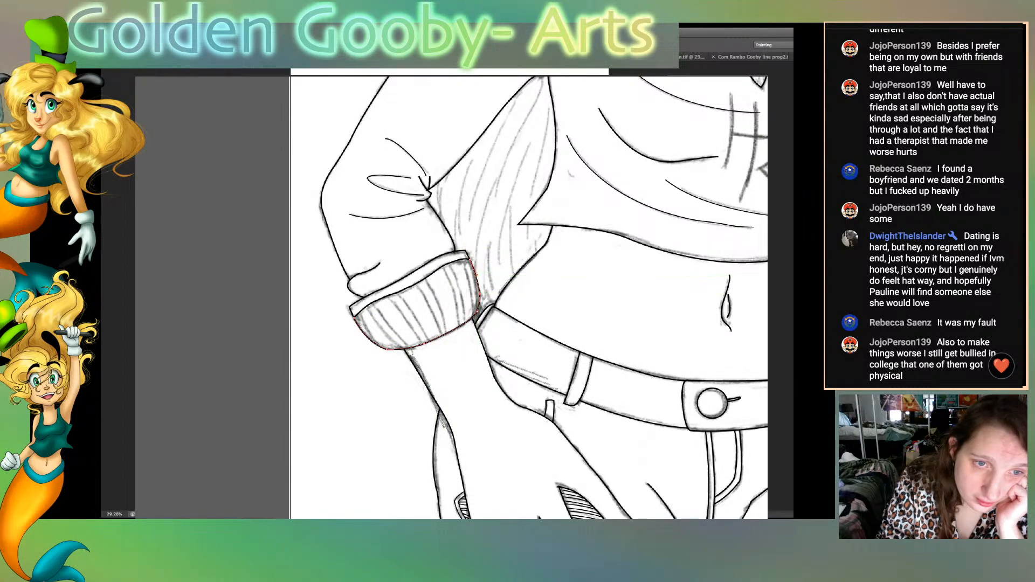
key(Return)
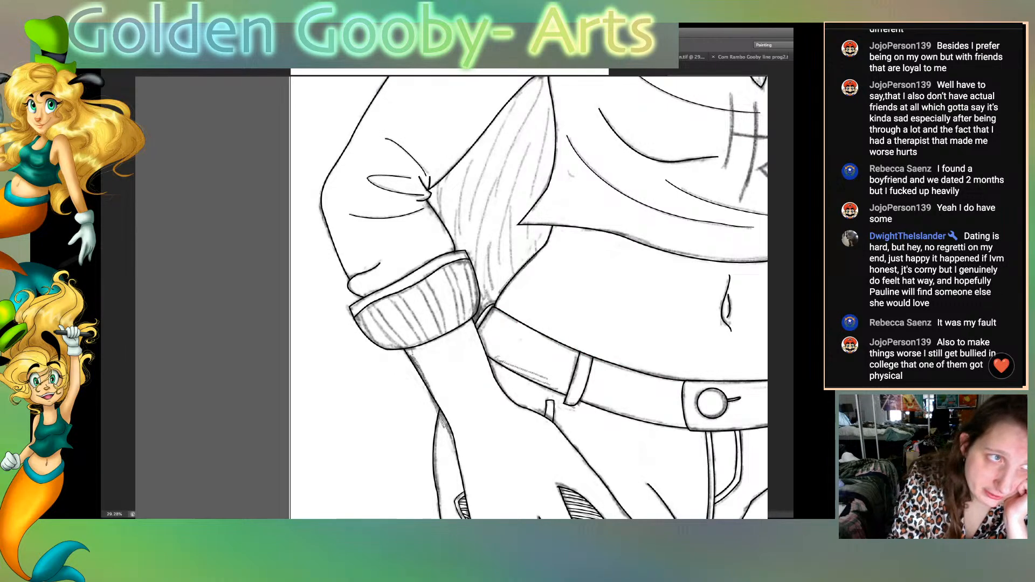
Step: Select the inked cuff outlines on the lowered arm and touch up the rim's lower edge
drag(370, 370, 393, 300)
key(i)
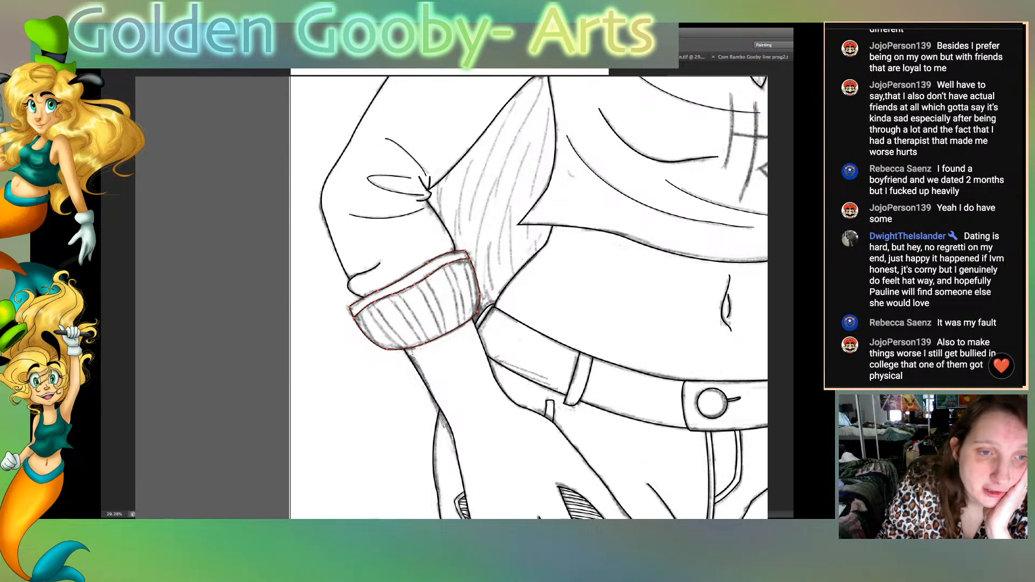
click(403, 278)
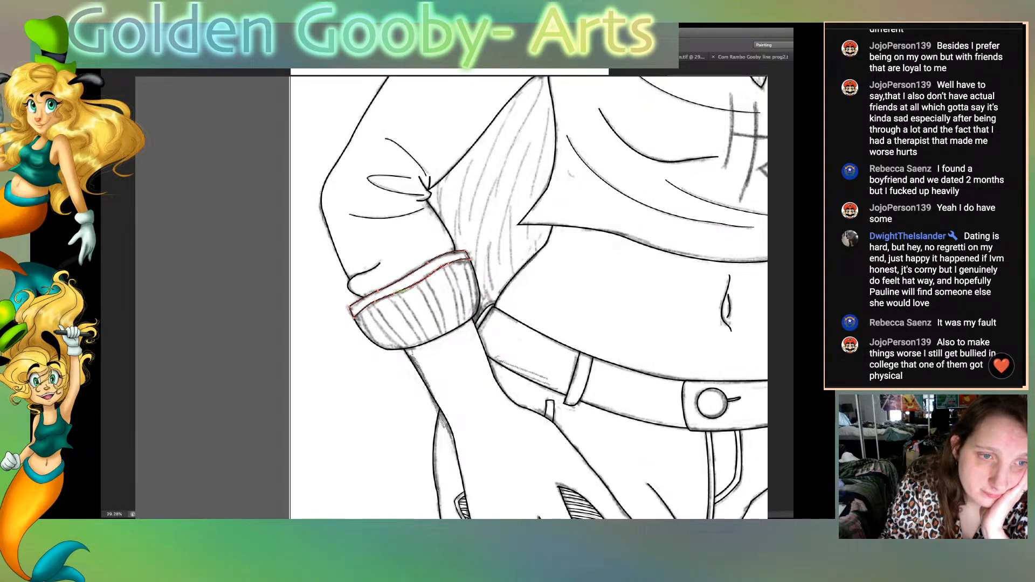
drag(423, 278, 380, 299)
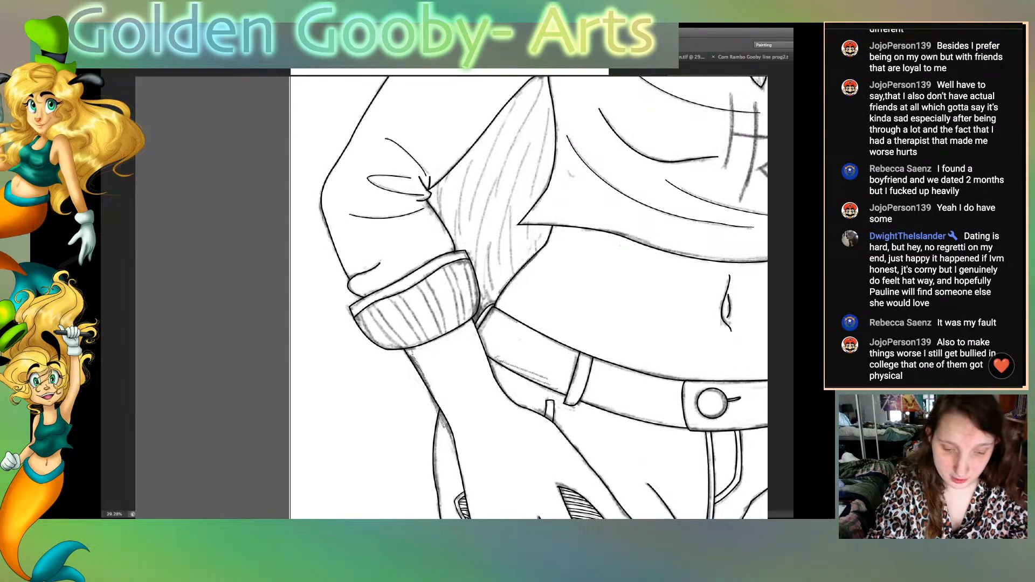
Step: Check the whole line art with the pencil sketch hidden and shown
key(super+0)
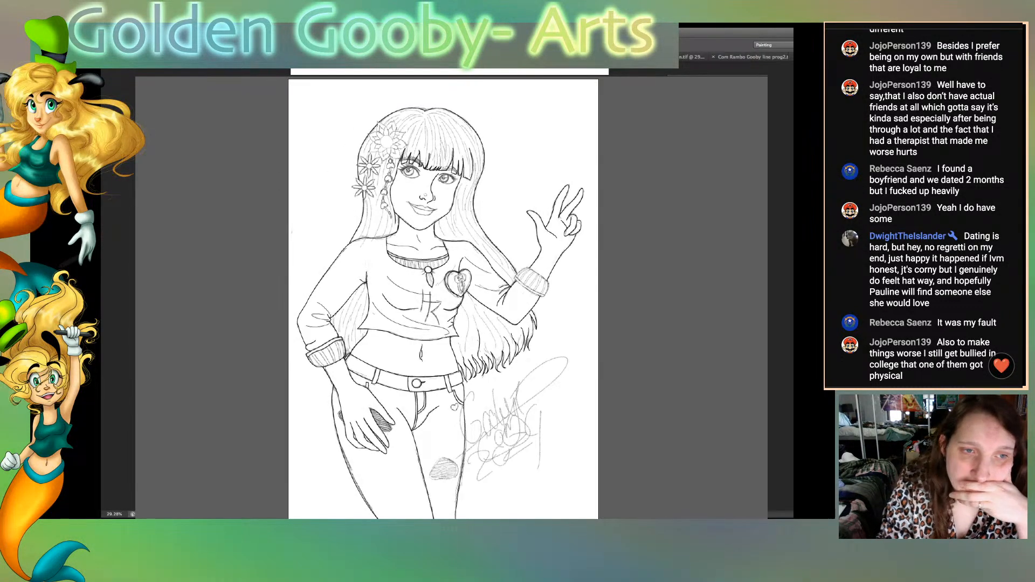
key(super+comma)
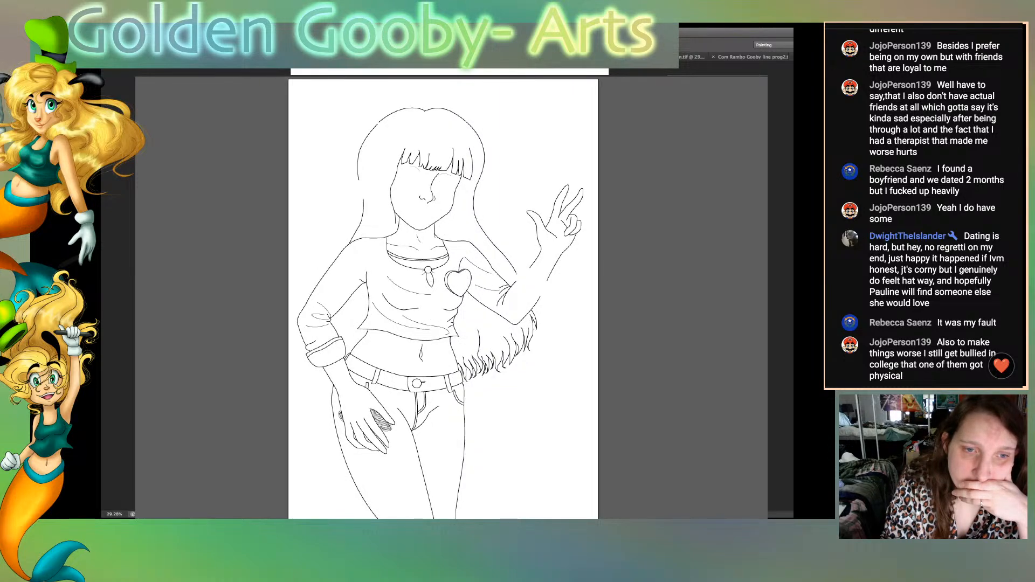
key(super+comma)
key(super+comma)
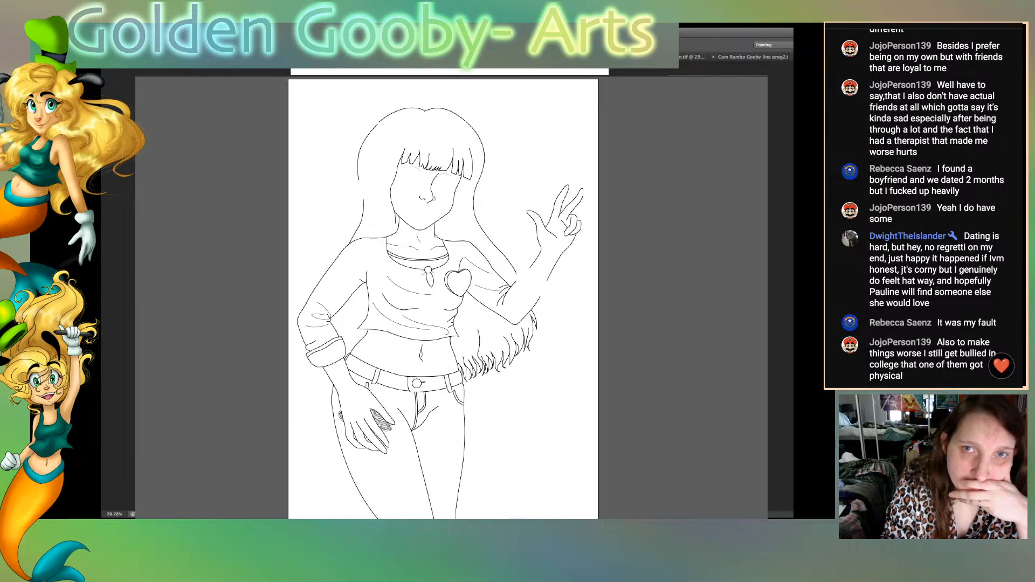
key(super+comma)
key(super+comma)
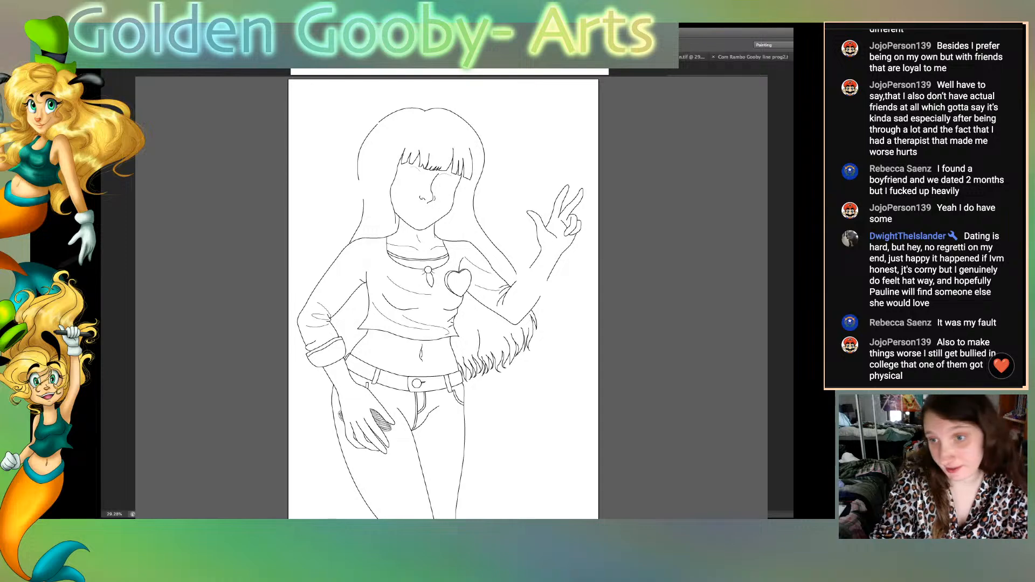
Step: Show the pencil sketch and ink the wrist-side edge of the raised arm's sleeve cuff
key(super+equal)
key(super+equal)
key(super+equal)
key(super+equal)
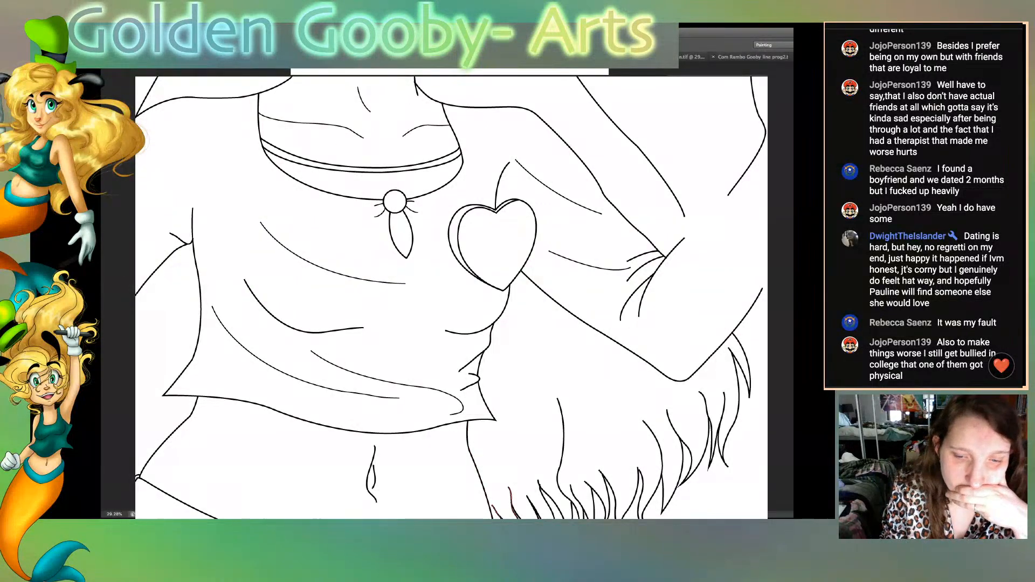
scroll(452, 298, right, 10)
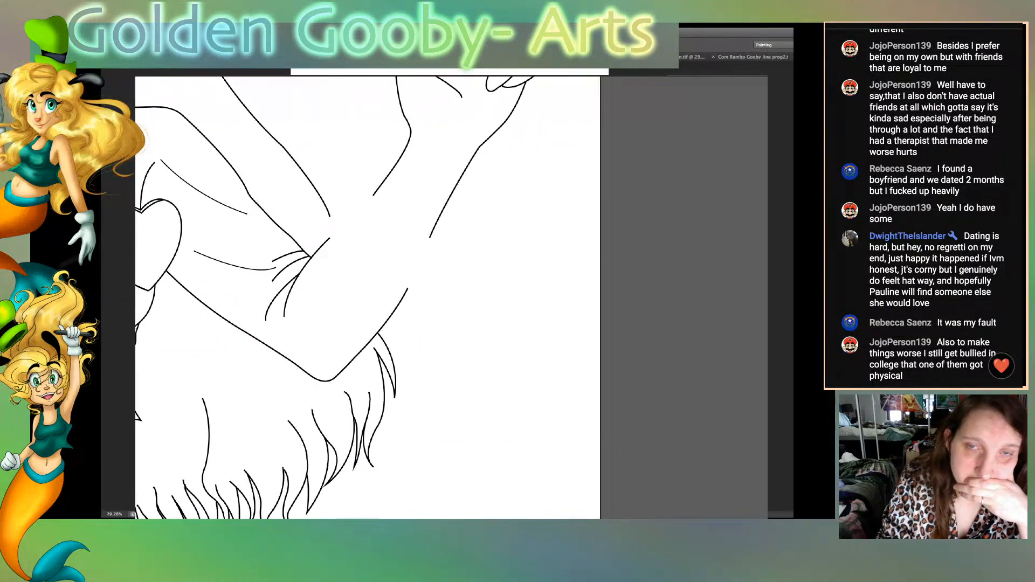
key(super+comma)
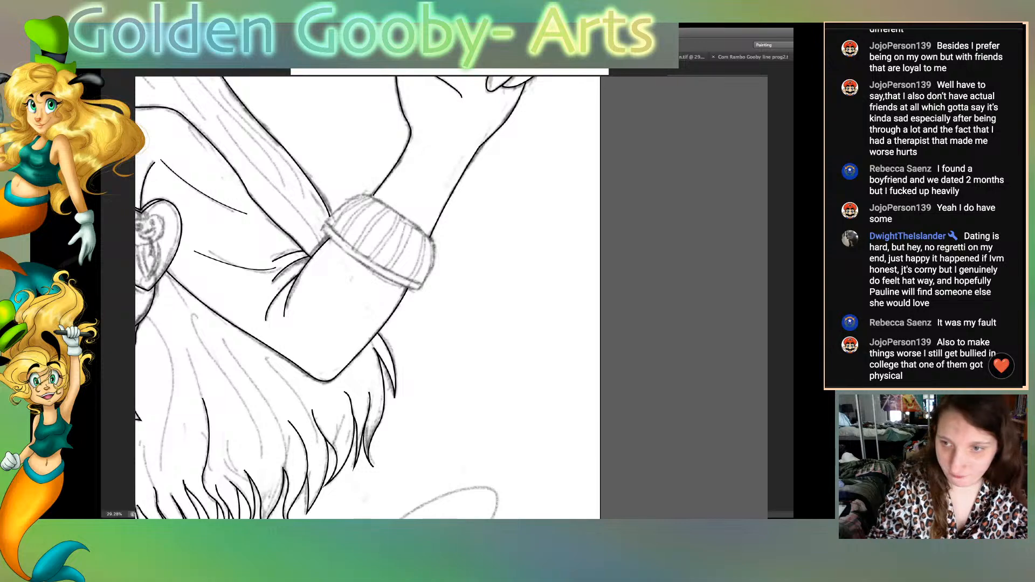
key(super+equal)
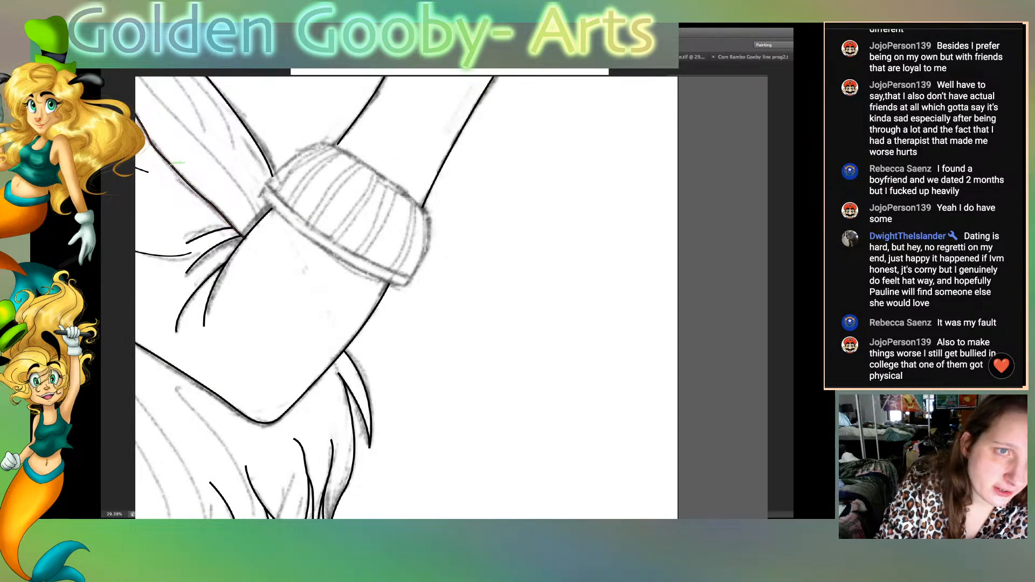
drag(325, 143, 337, 145)
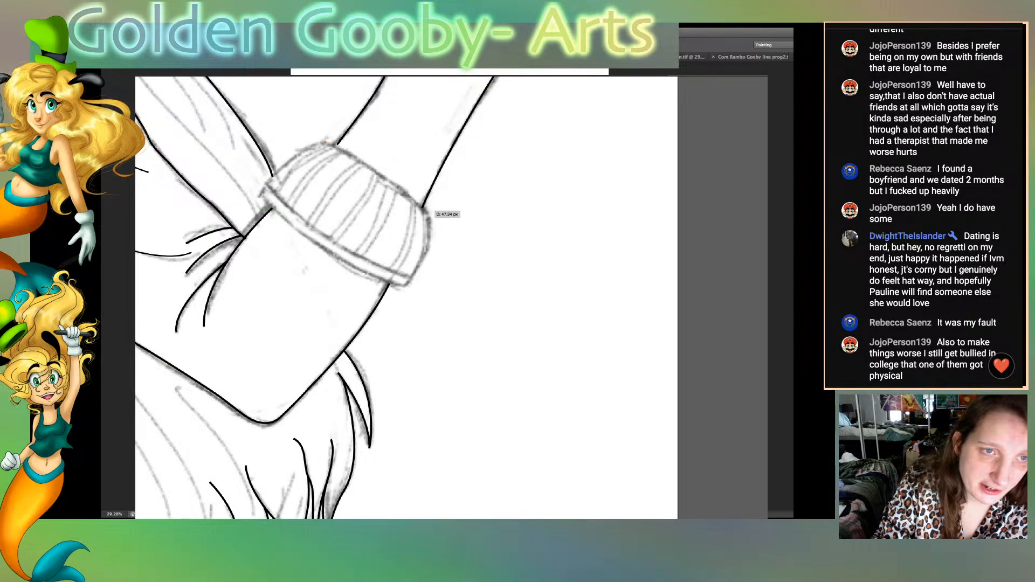
drag(425, 212, 505, 279)
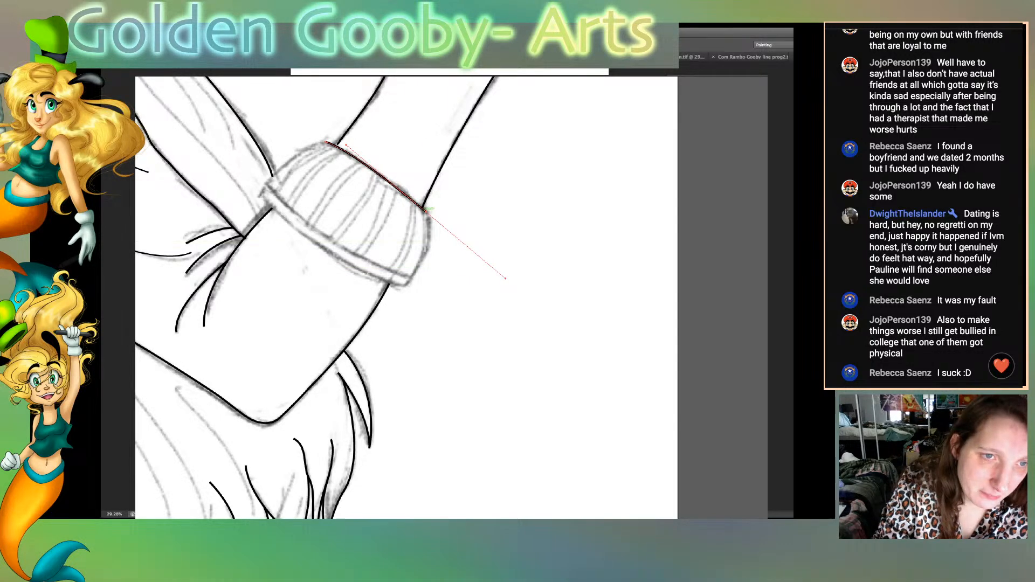
Step: Continue the raised arm's cuff outline around its outer side, lower edge and inner side, close it at the starting corner, and deselect it
click(426, 211)
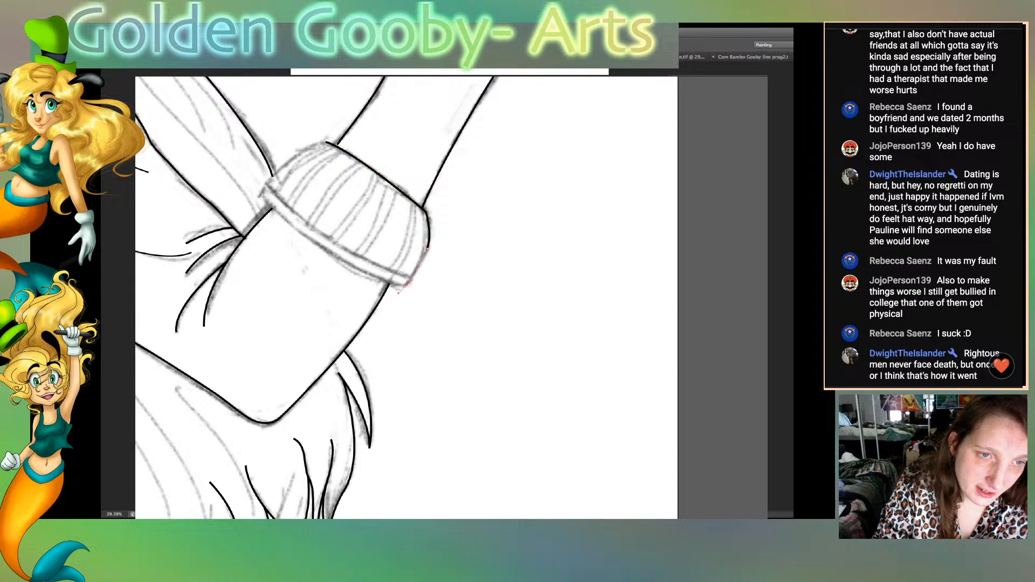
click(406, 286)
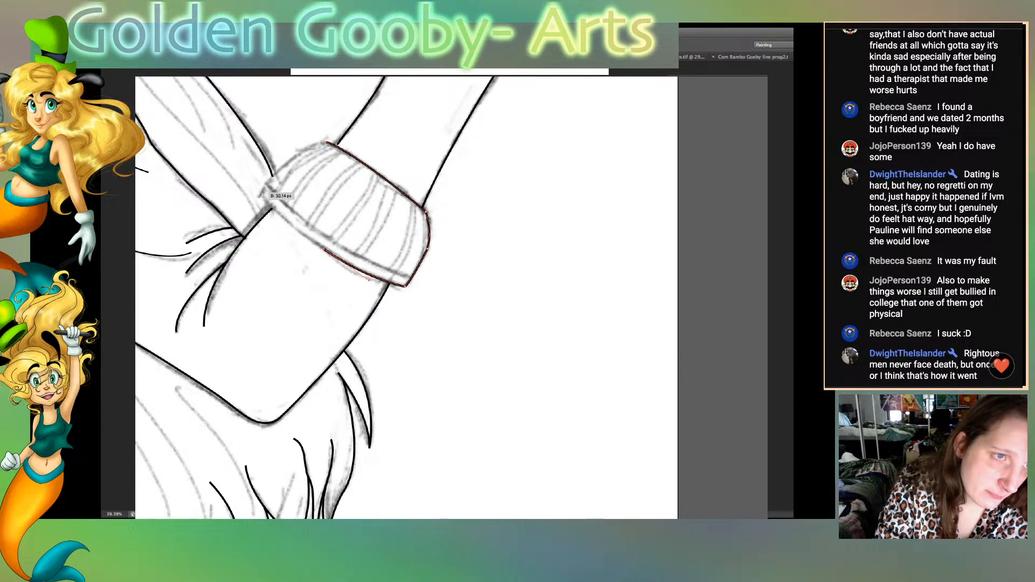
drag(263, 191, 296, 157)
alt+click(263, 192)
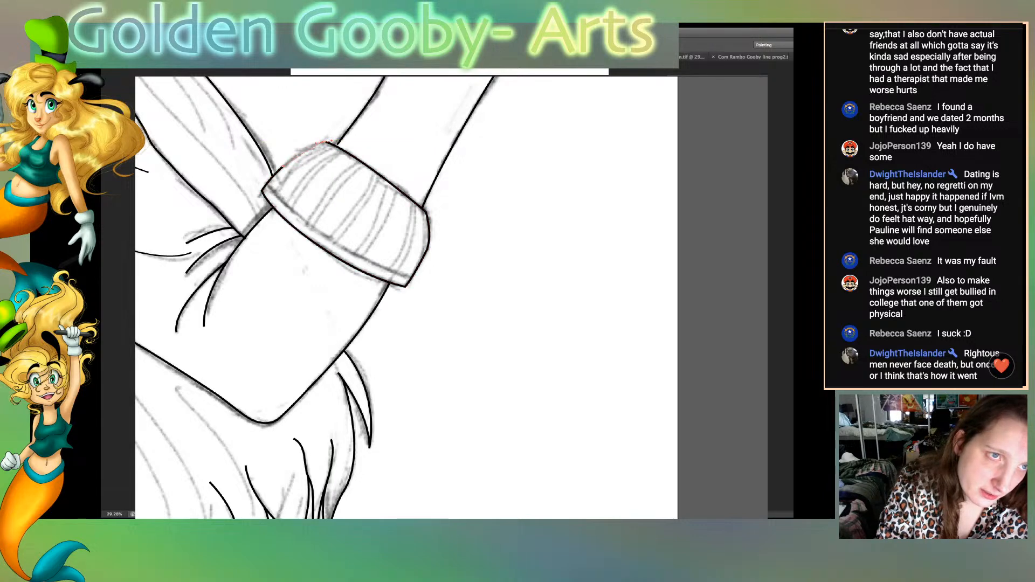
drag(326, 142, 352, 134)
key(v)
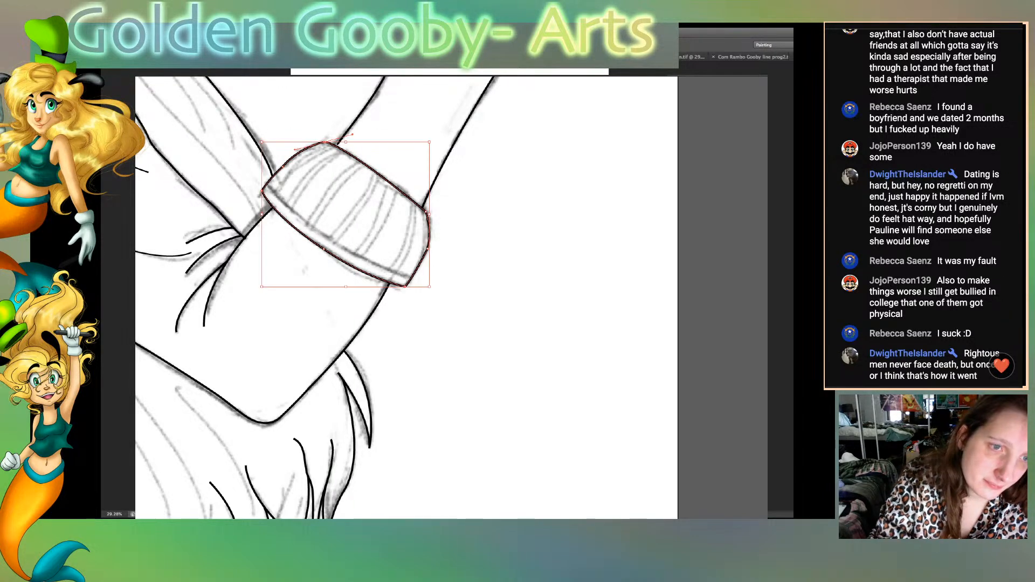
key(p)
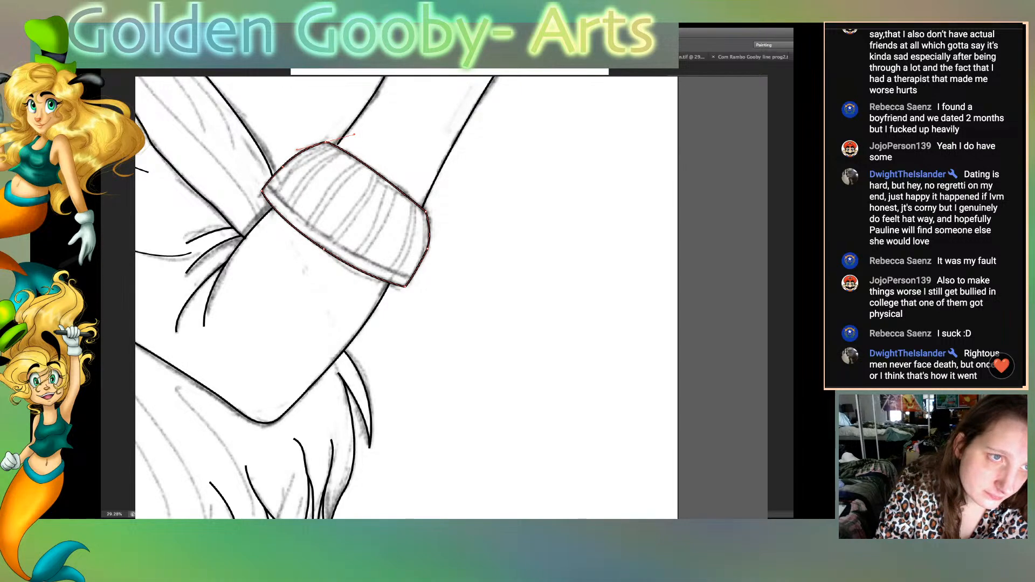
key(super+shift+a)
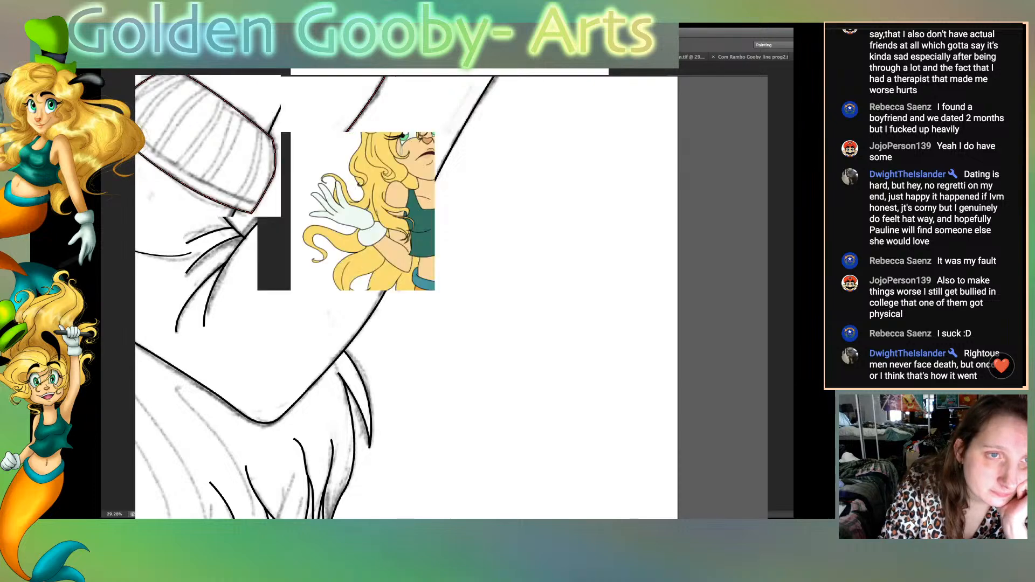
Step: Ink the curved line separating the folded rim from the ribbing on the raised arm's cuff, and deselect it
drag(336, 144, 336, 143)
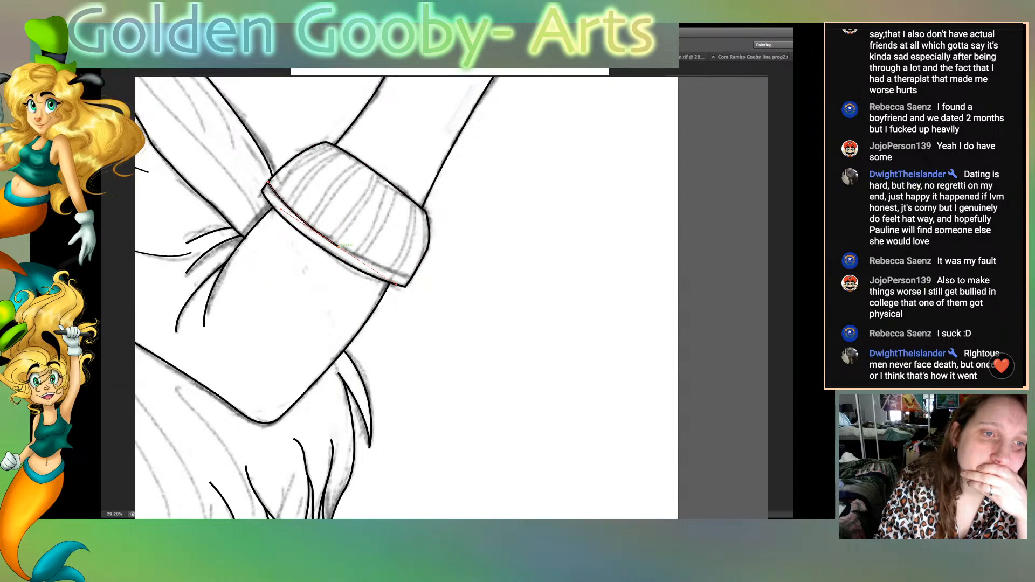
click(338, 246)
drag(413, 278, 444, 285)
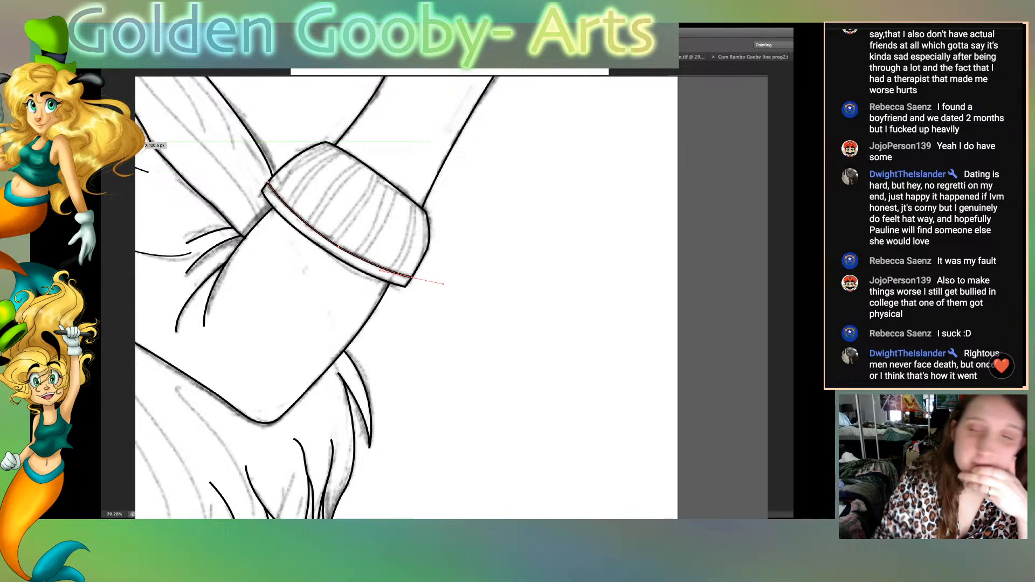
key(super+shift+a)
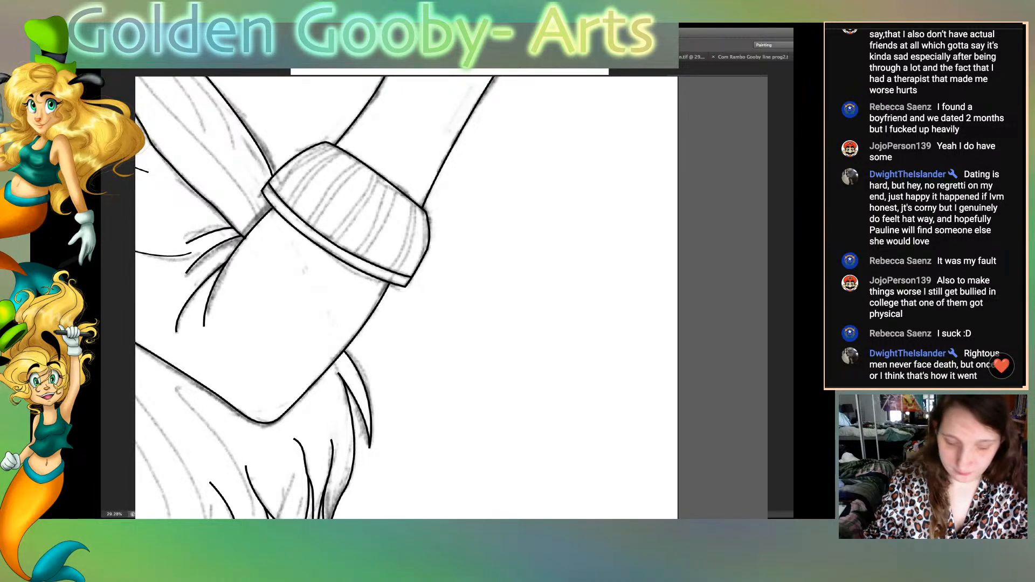
Step: Compare the full figure's line art with and without the pencil sketch
key(super+0)
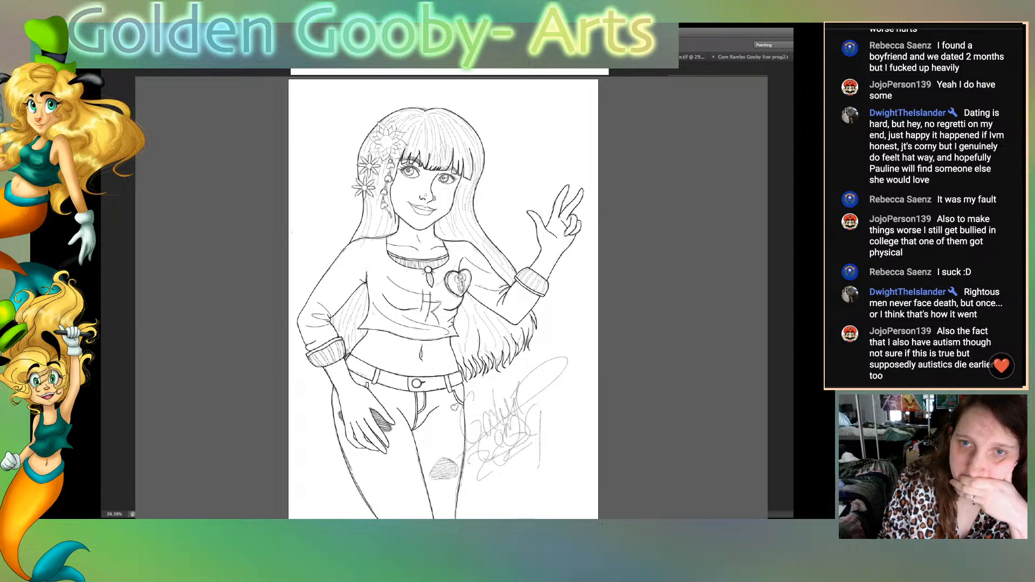
key(super+comma)
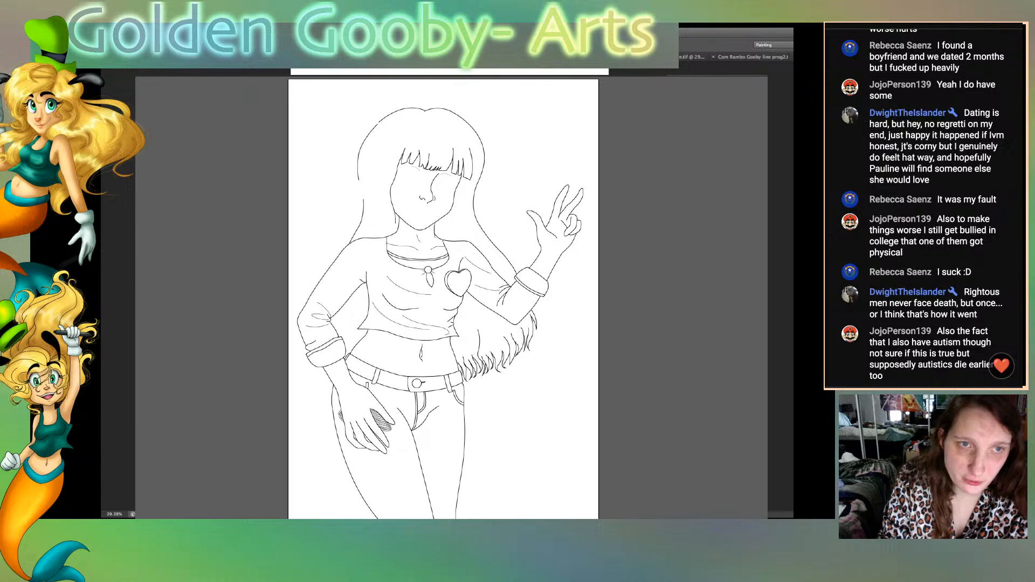
key(super+comma)
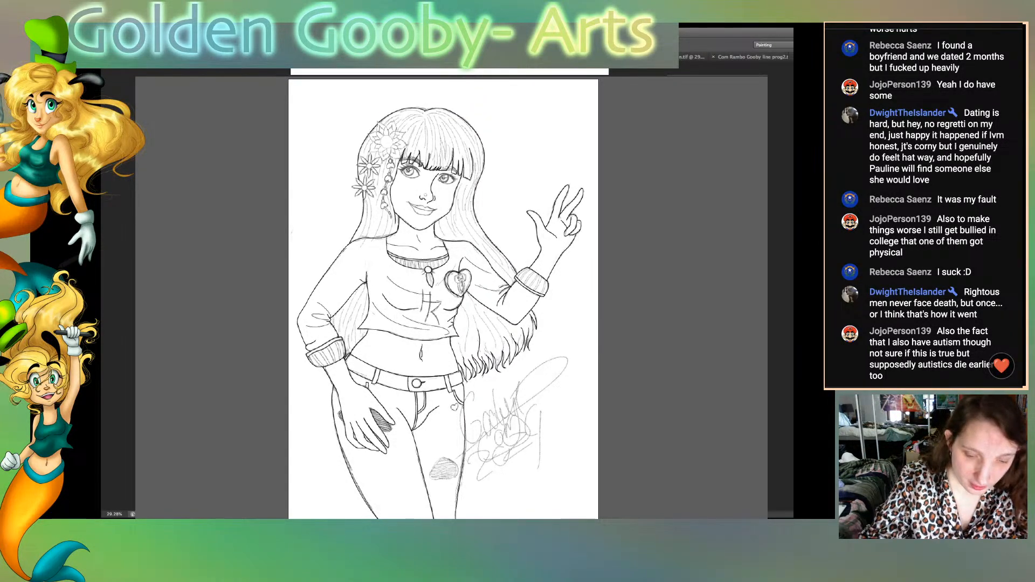
Step: Begin outlining the hatched patch on the trouser leg with a curve from its peak down the slanted inner side
scroll(442, 295, up, 5)
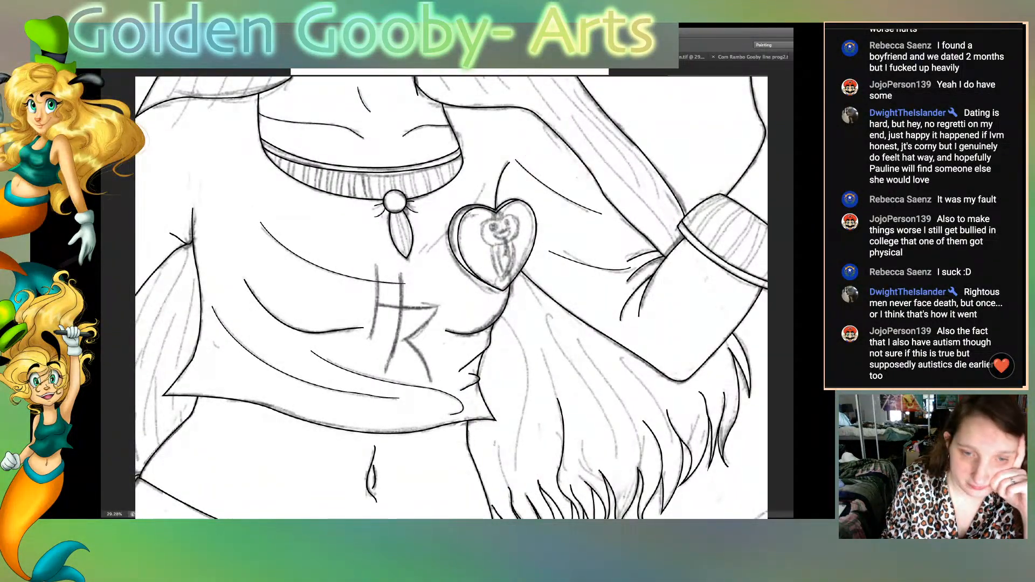
scroll(451, 298, down, 6)
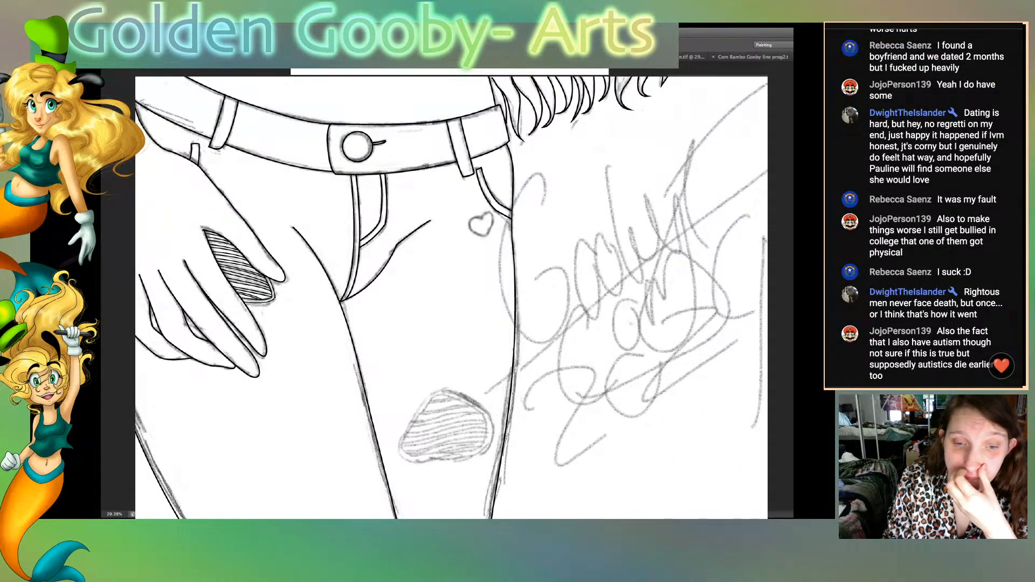
scroll(451, 298, down, 4)
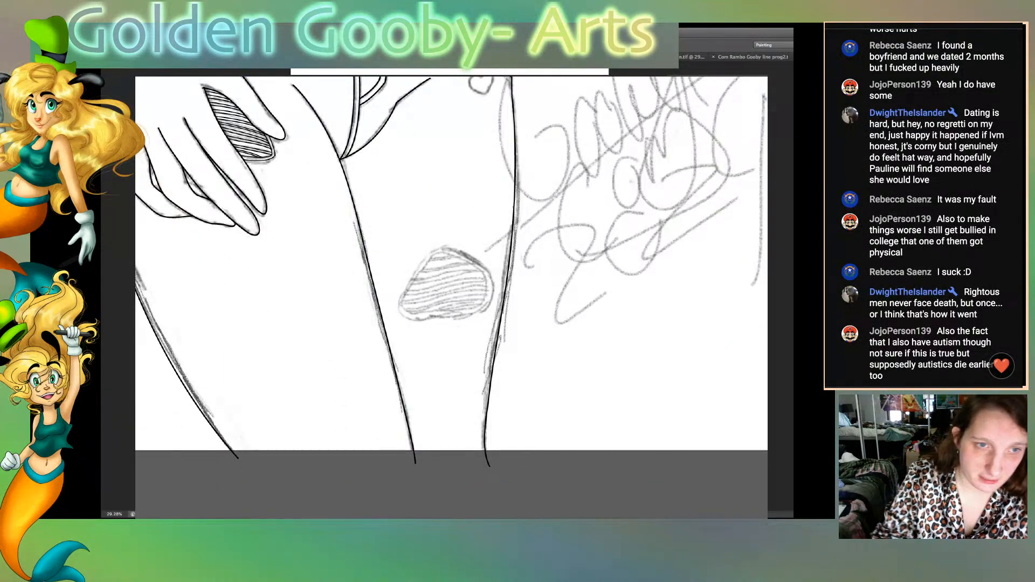
scroll(448, 299, up, 2)
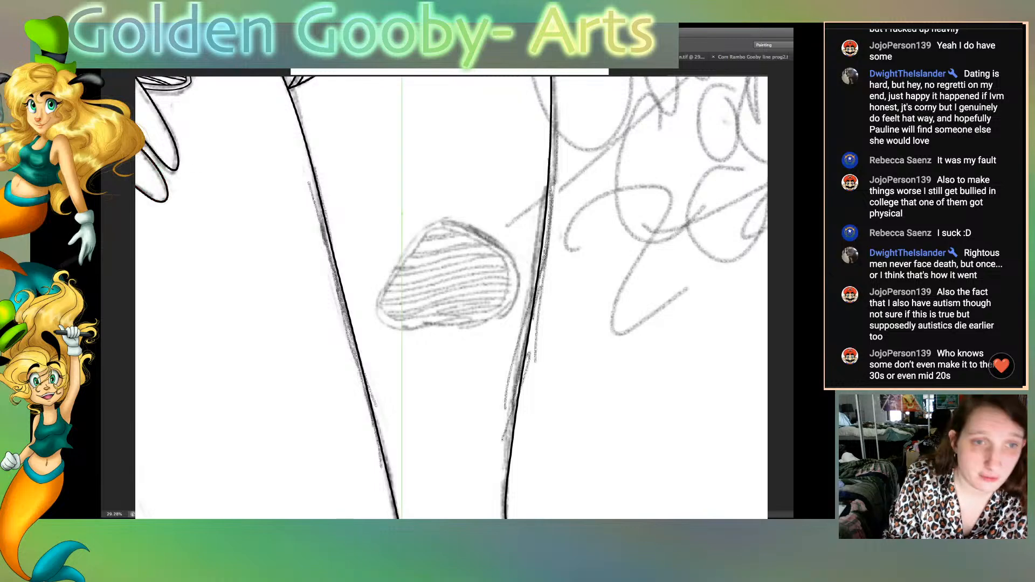
click(447, 220)
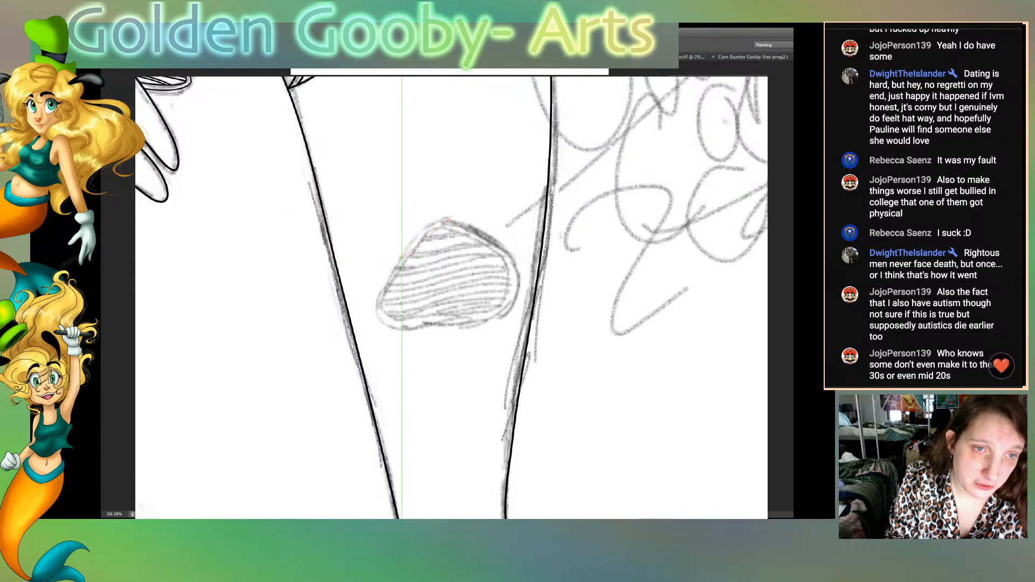
drag(402, 258, 379, 300)
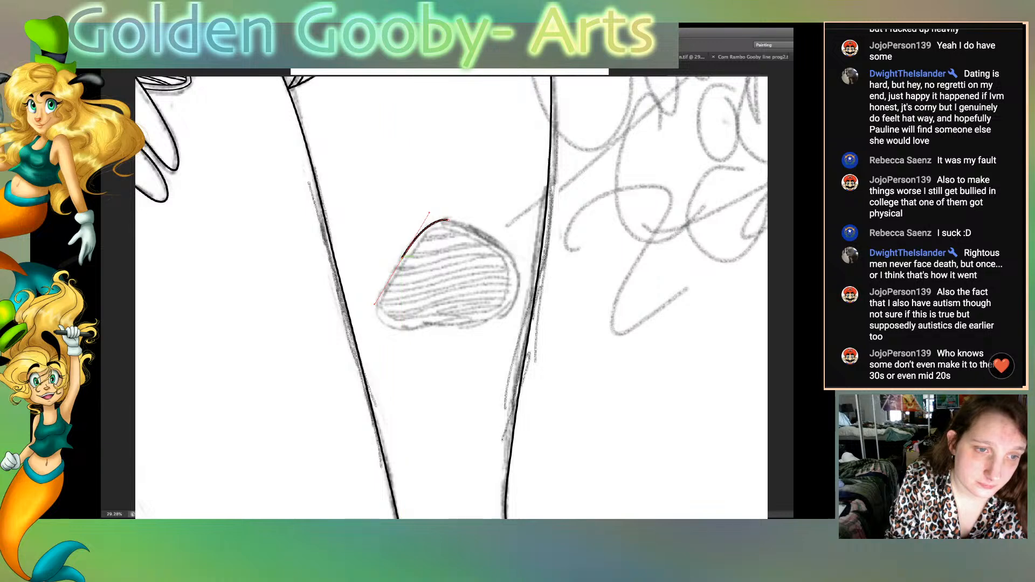
drag(402, 259, 349, 269)
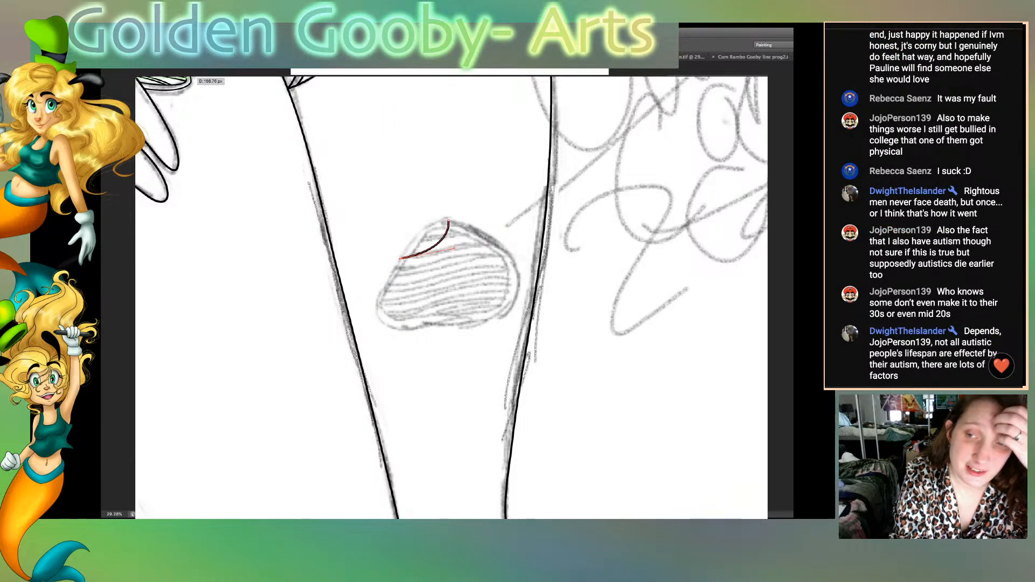
key(ctrl+z)
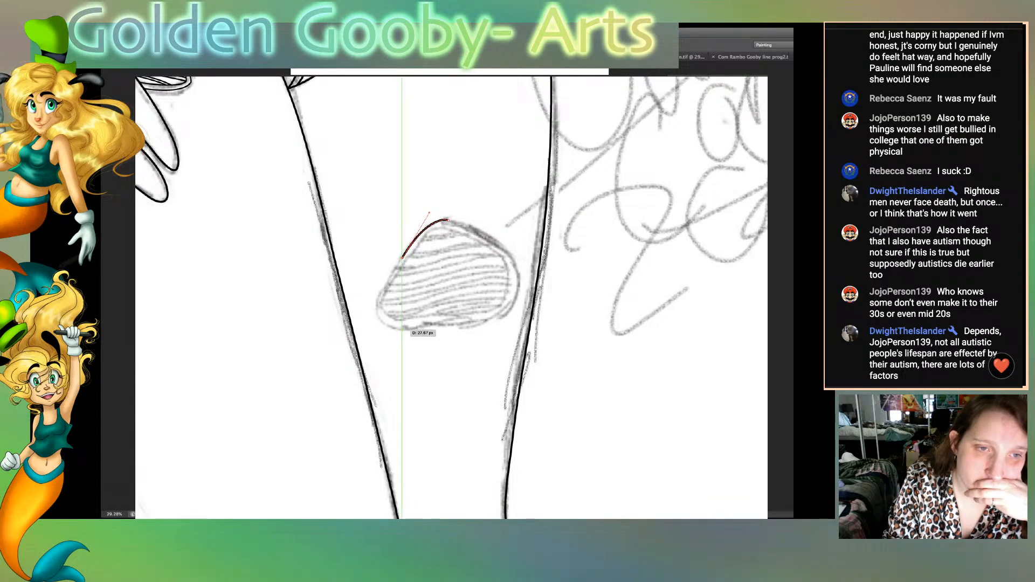
Step: Continue the trouser patch outline around its lower corner, wavy lower edge and rounded outer side, and close it at the peak
drag(403, 330, 441, 323)
alt+click(402, 329)
click(428, 326)
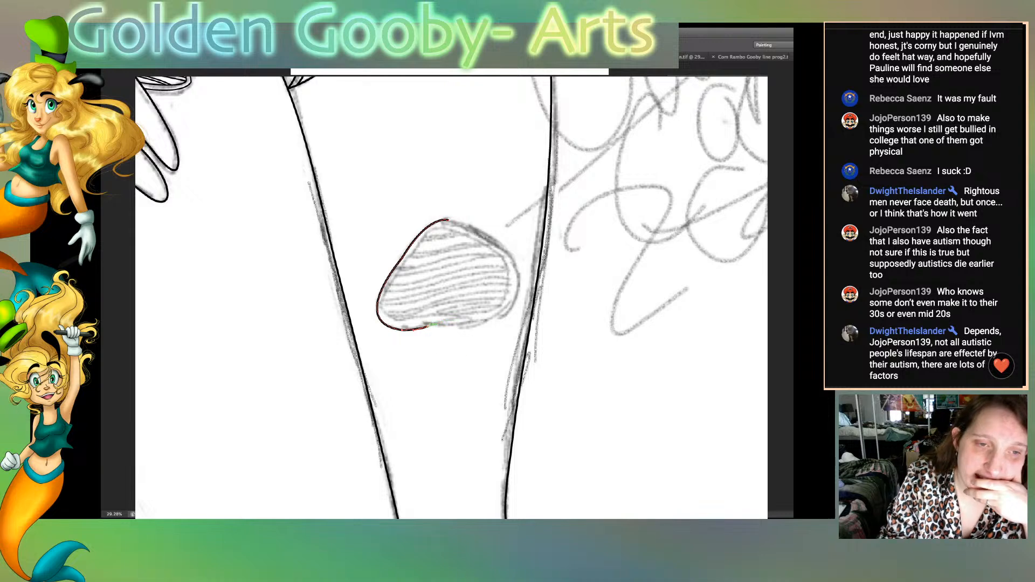
click(453, 327)
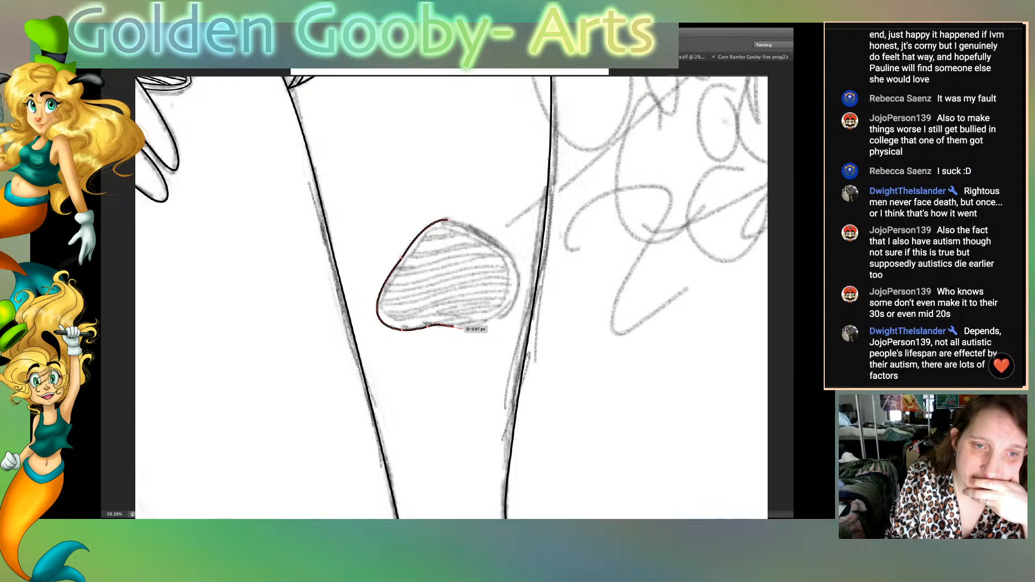
drag(520, 282, 517, 238)
click(519, 282)
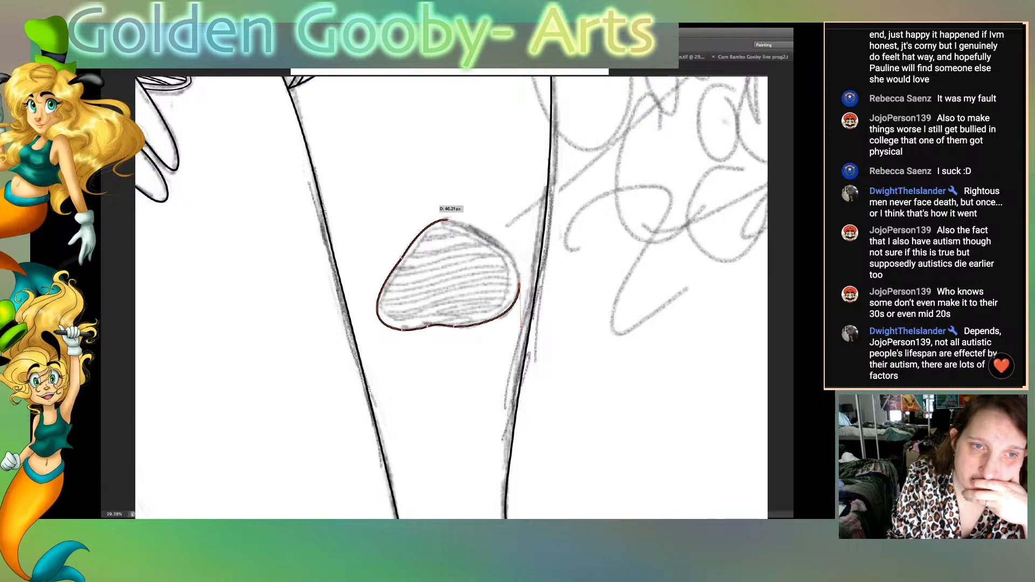
drag(447, 220, 523, 236)
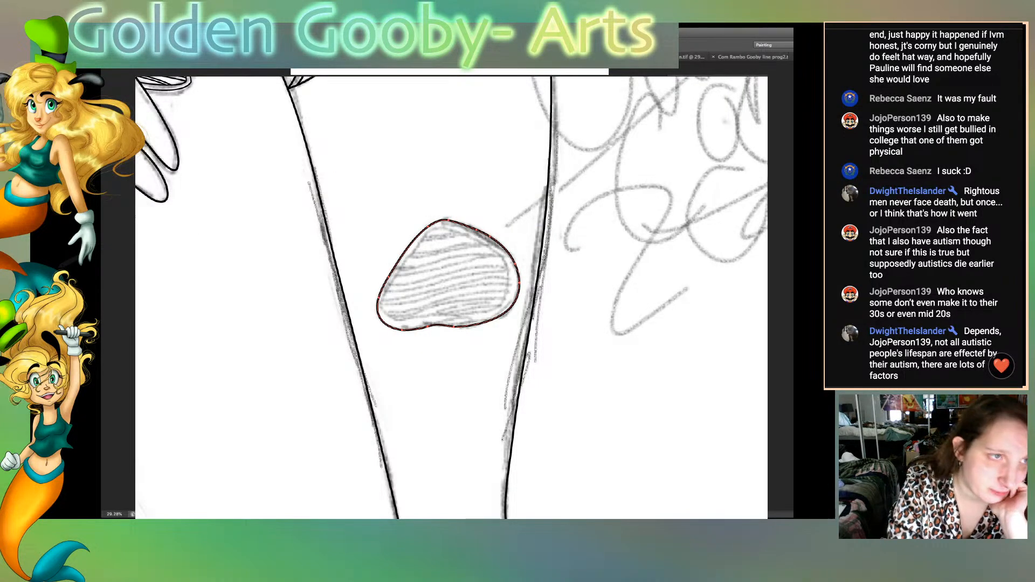
key(ctrl+t)
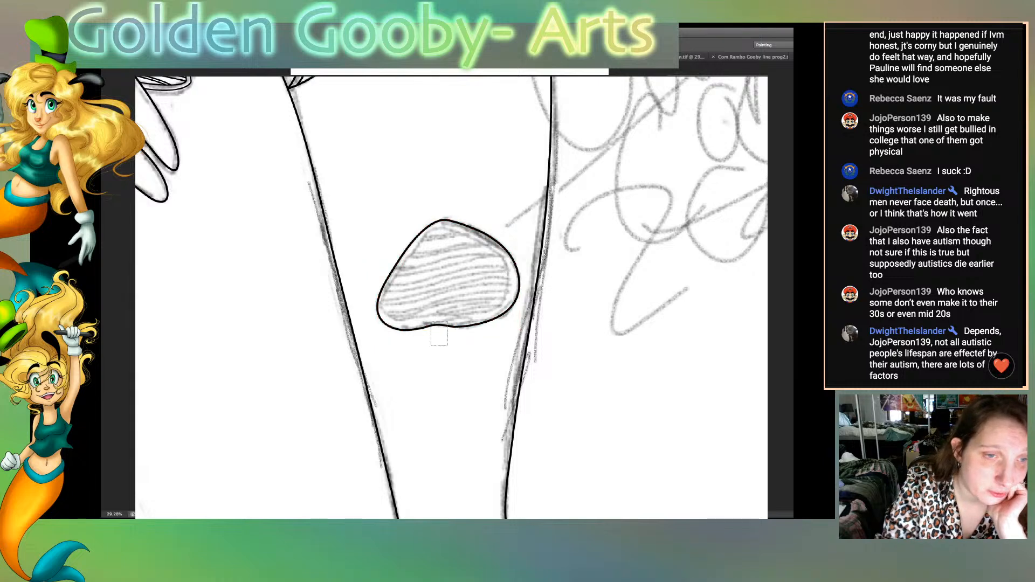
key(Return)
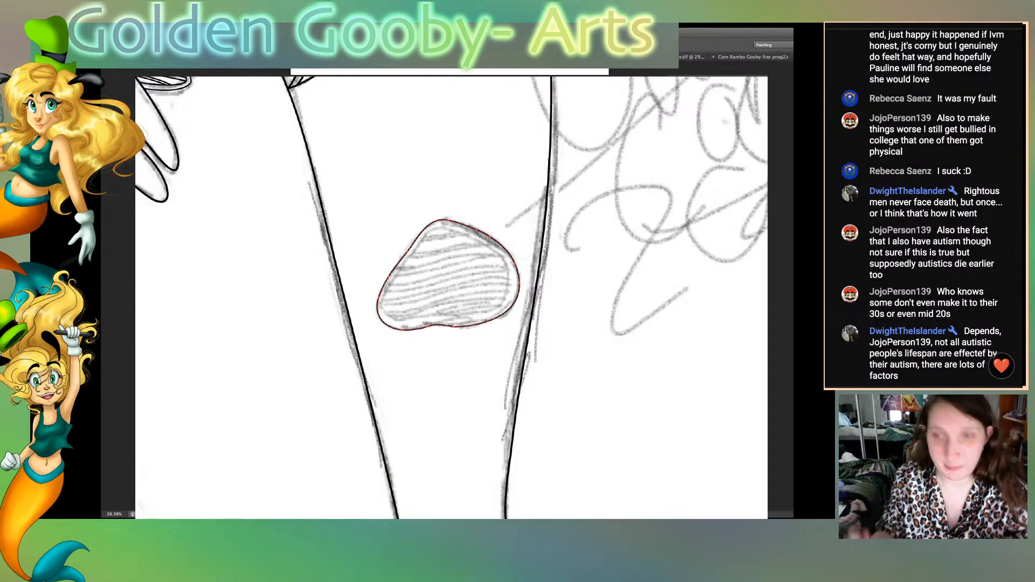
Step: Begin a second line just inside the patch outline, curving from the peak down the rounded outer side
key(ctrl+plus)
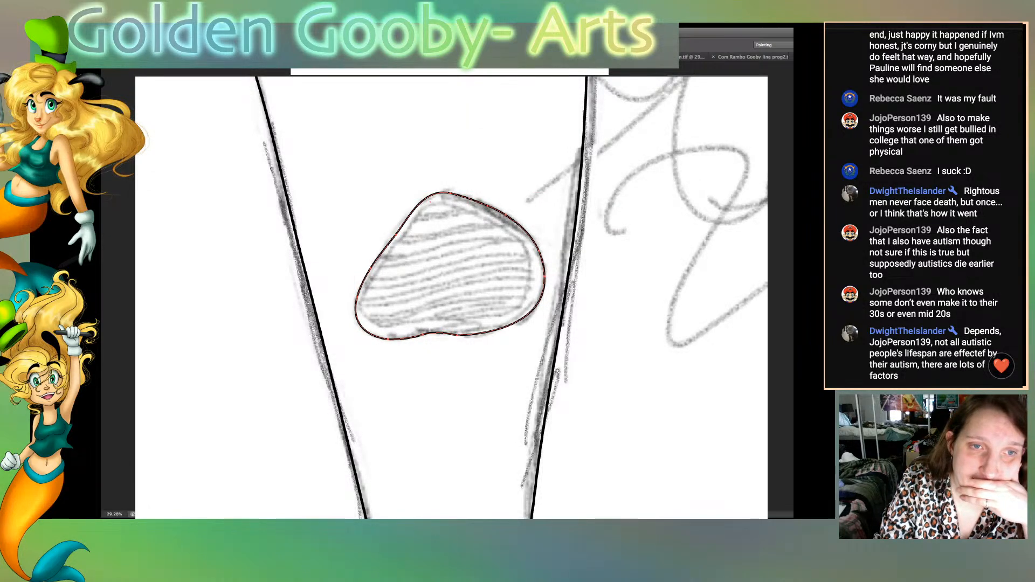
drag(482, 213, 528, 233)
click(483, 214)
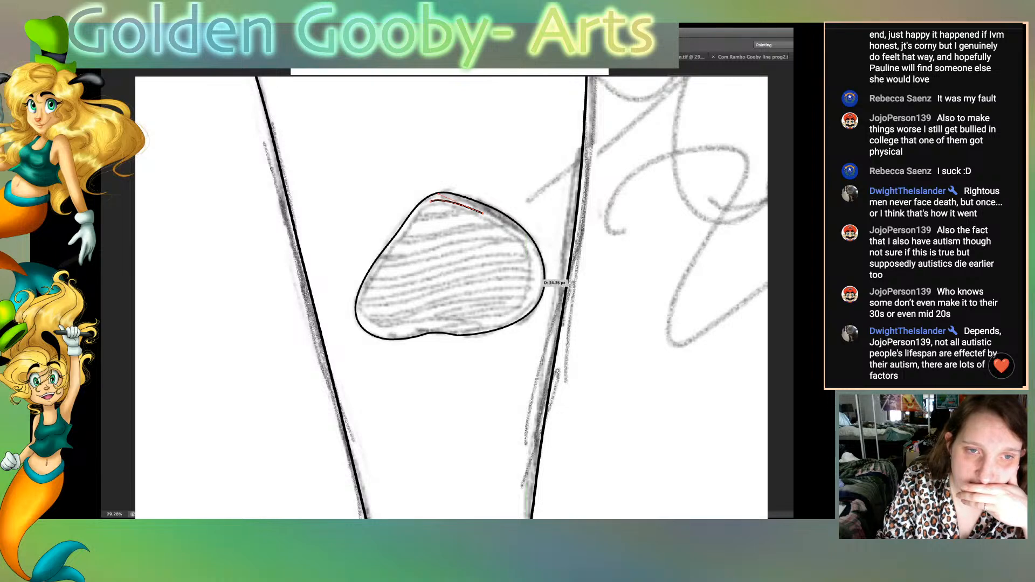
drag(534, 276, 535, 323)
click(534, 276)
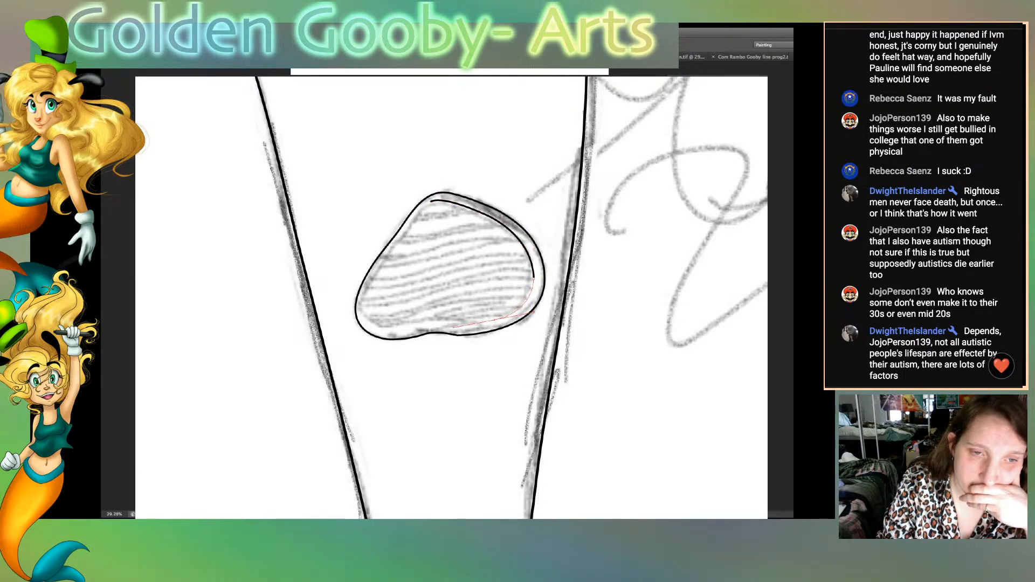
Step: Continue the patch's inner line around the outer lower corner and along the lower edge of the hatching
drag(454, 327, 454, 327)
click(495, 321)
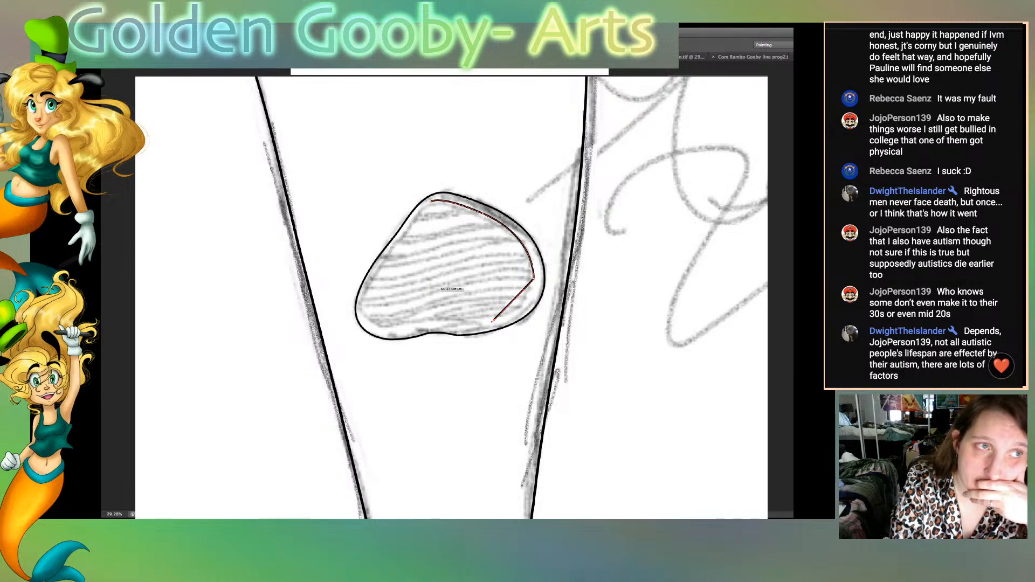
mouse_move(493, 322)
mouse_down()
mouse_move(507, 279)
mouse_move(534, 311)
mouse_move(386, 333)
mouse_up()
alt+click(454, 322)
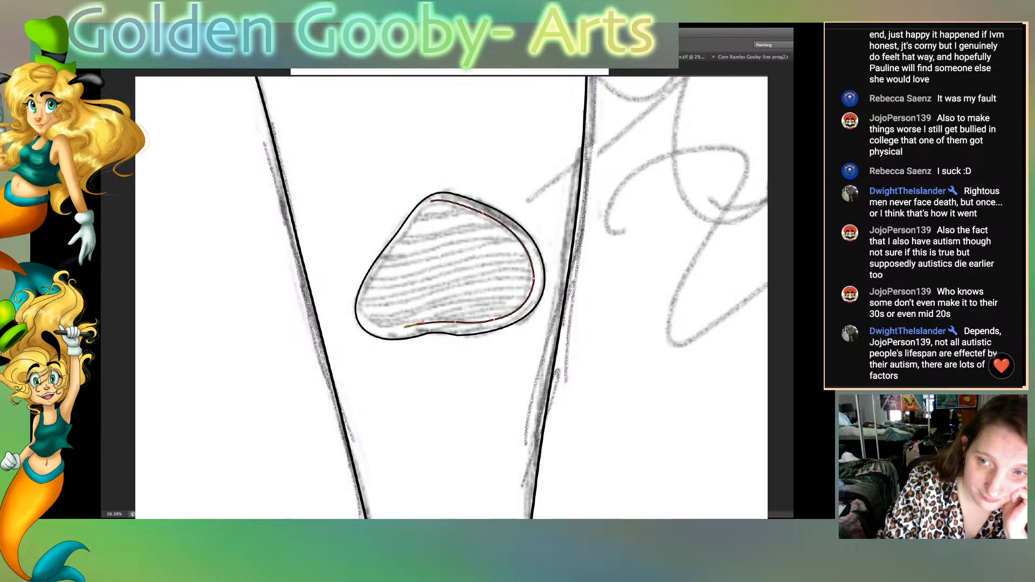
Step: Carry the patch's inner line around the remaining lower corner and up the slanted side towards the peak, redoing the last segment
mouse_move(365, 295)
mouse_down()
mouse_move(377, 259)
mouse_move(421, 214)
mouse_up()
alt+click(363, 294)
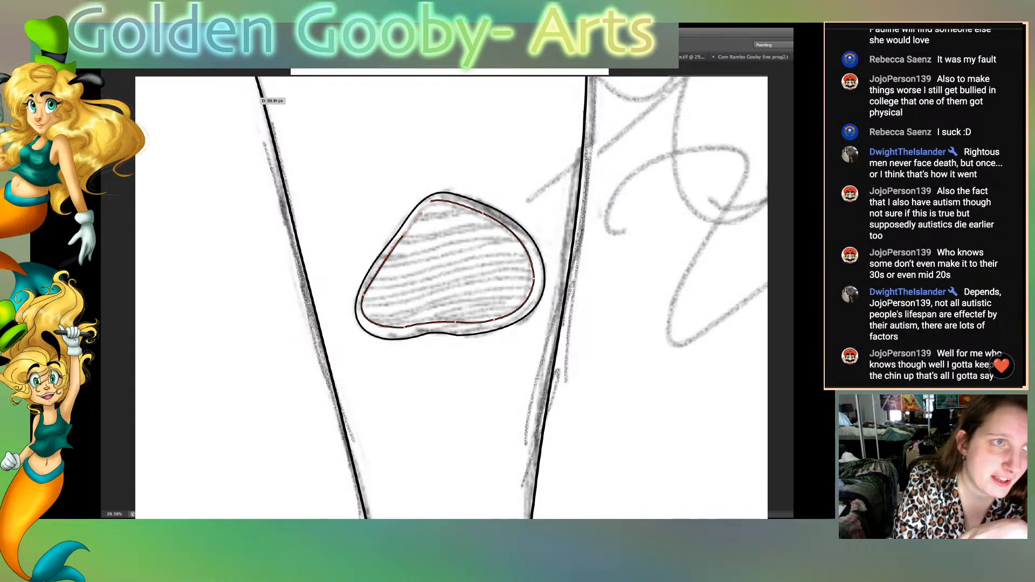
key(ctrl+z)
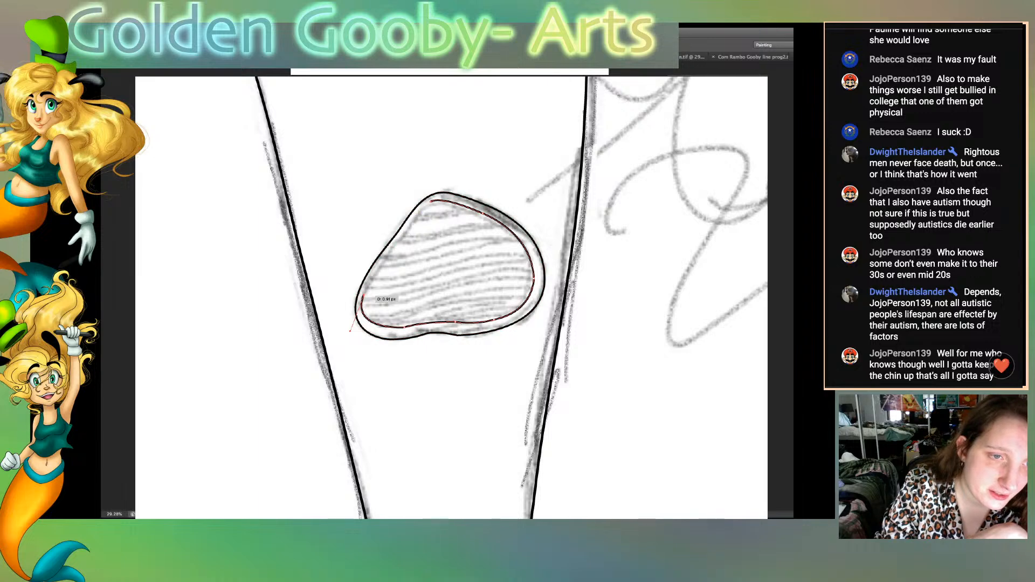
drag(392, 248, 425, 208)
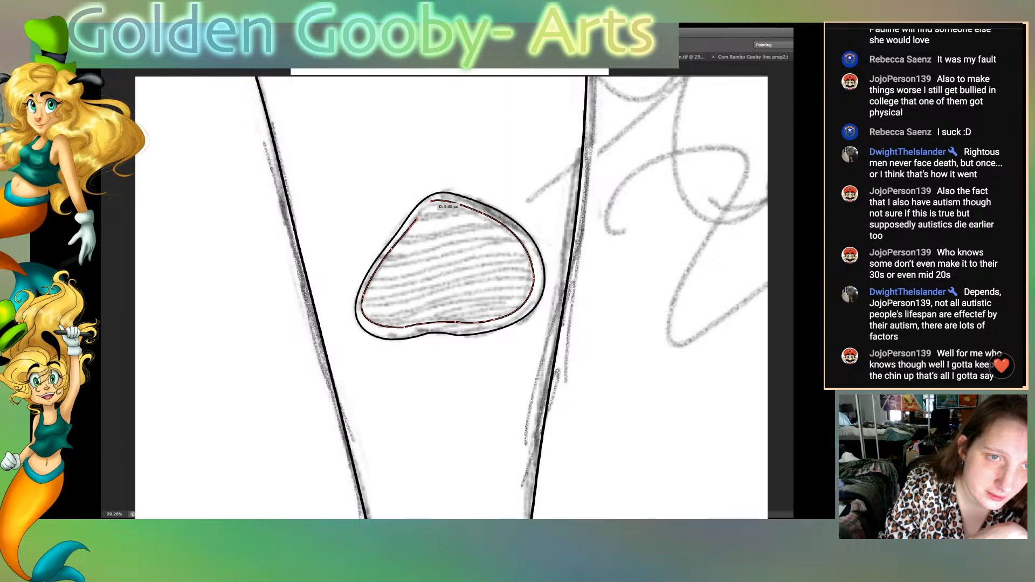
Step: Close the inner outline of the rounded shape and adjust its anchors and handles along the bottom edge and right side to follow the sketch
click(436, 198)
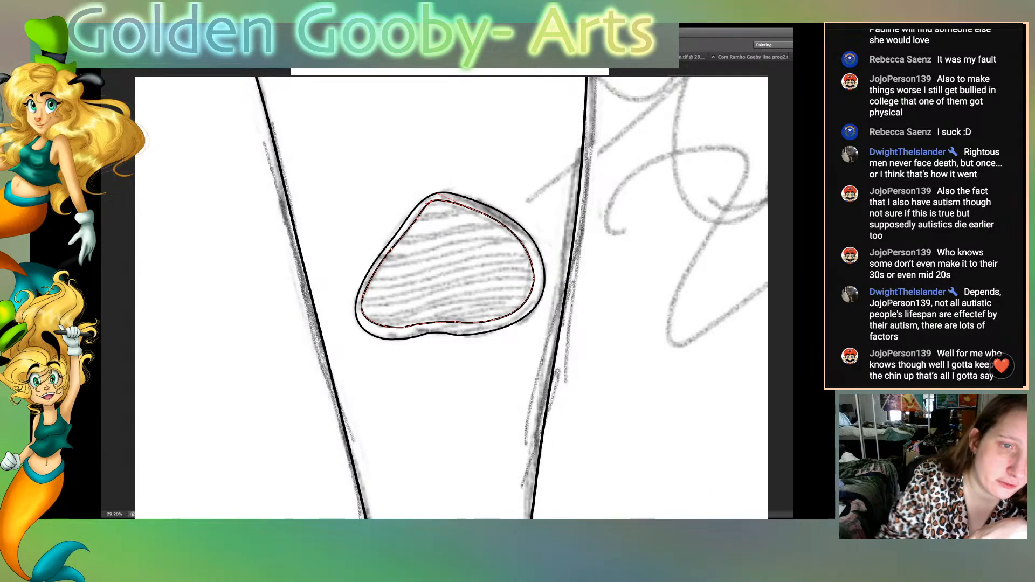
drag(405, 327, 349, 338)
drag(457, 322, 496, 322)
click(534, 277)
drag(535, 278, 537, 276)
key(Escape)
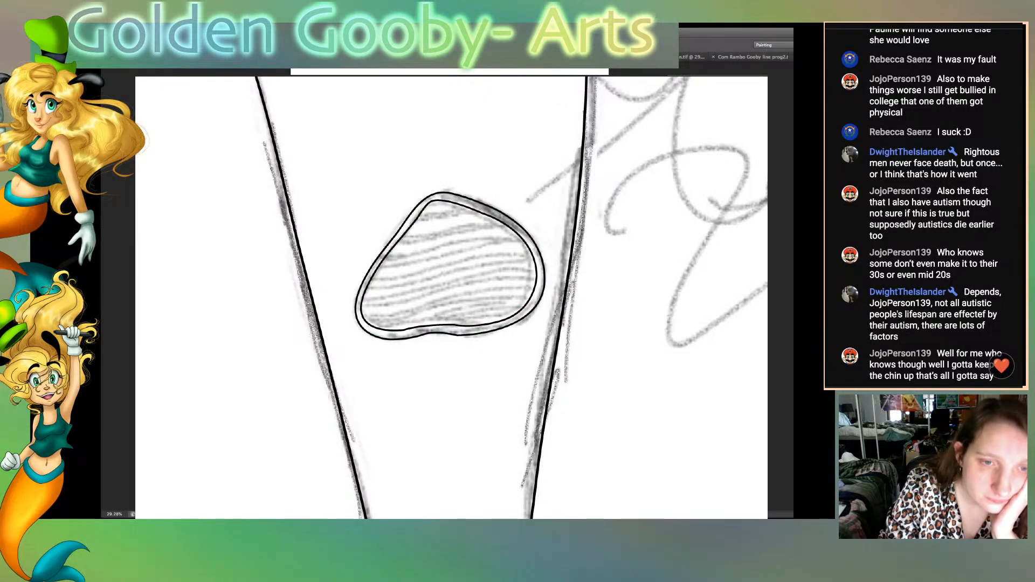
drag(449, 325, 447, 324)
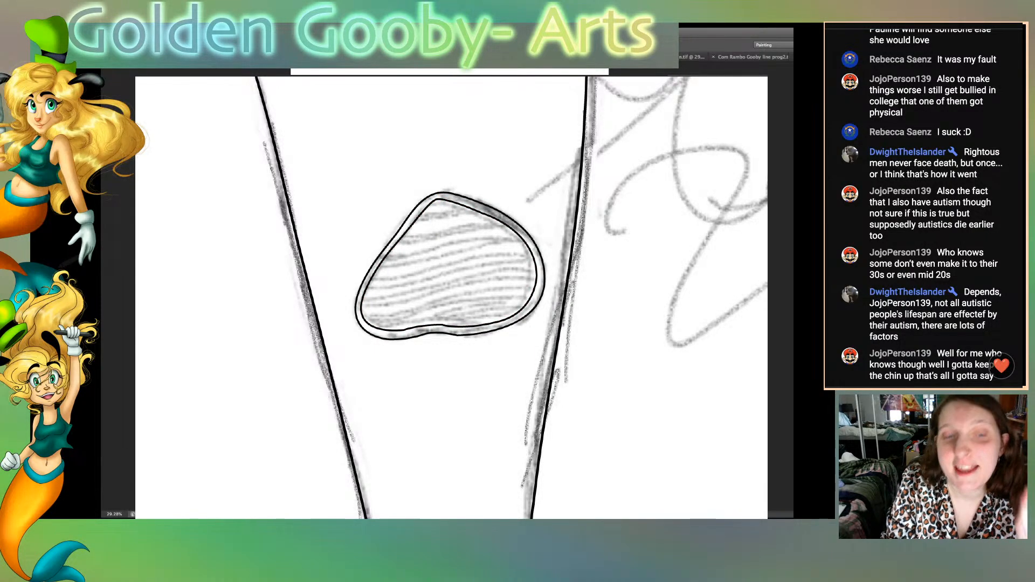
Step: Reshape the top corner of the rounded shape's outer outline to smooth its curve
click(450, 192)
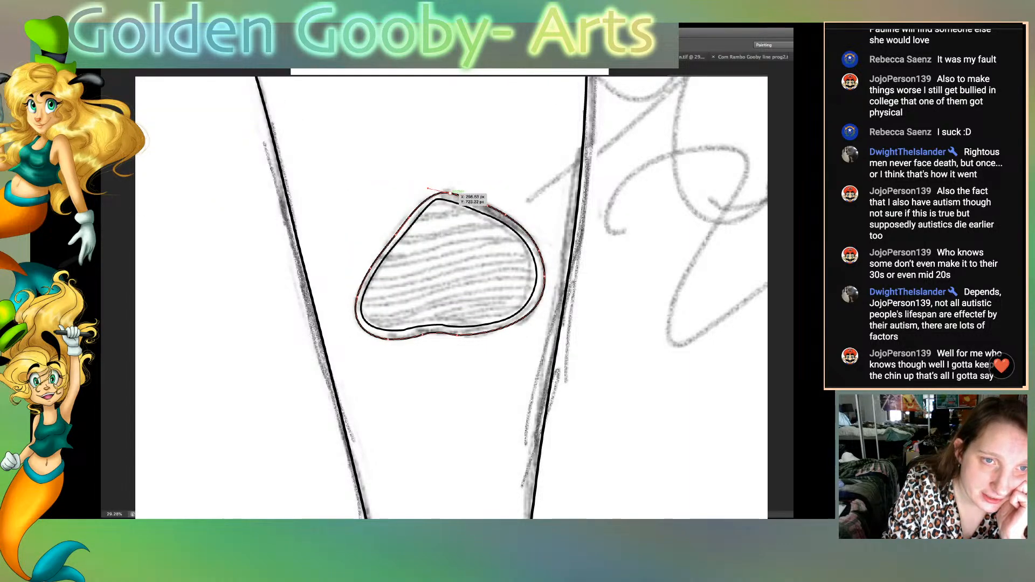
drag(450, 193, 429, 190)
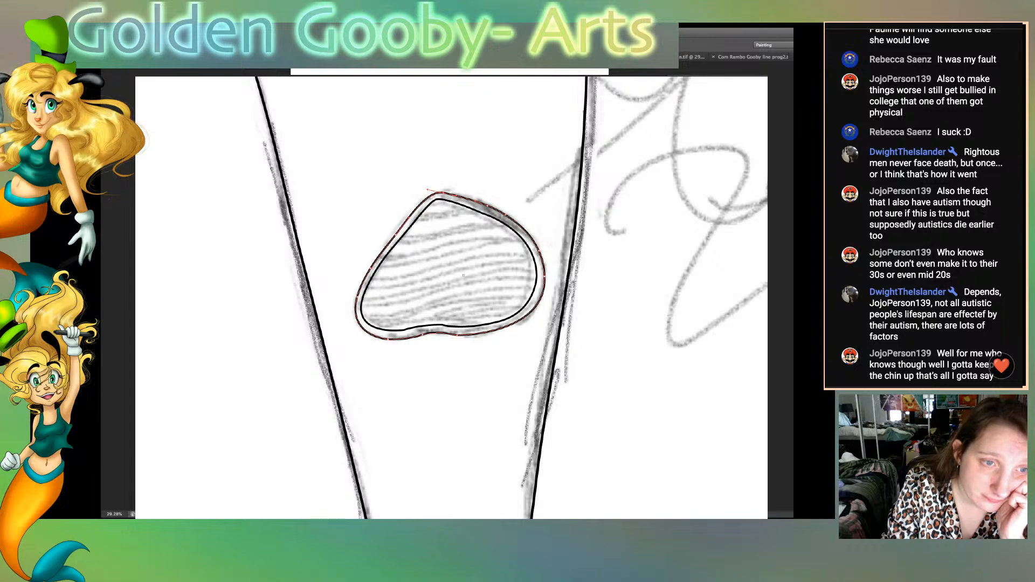
click(411, 180)
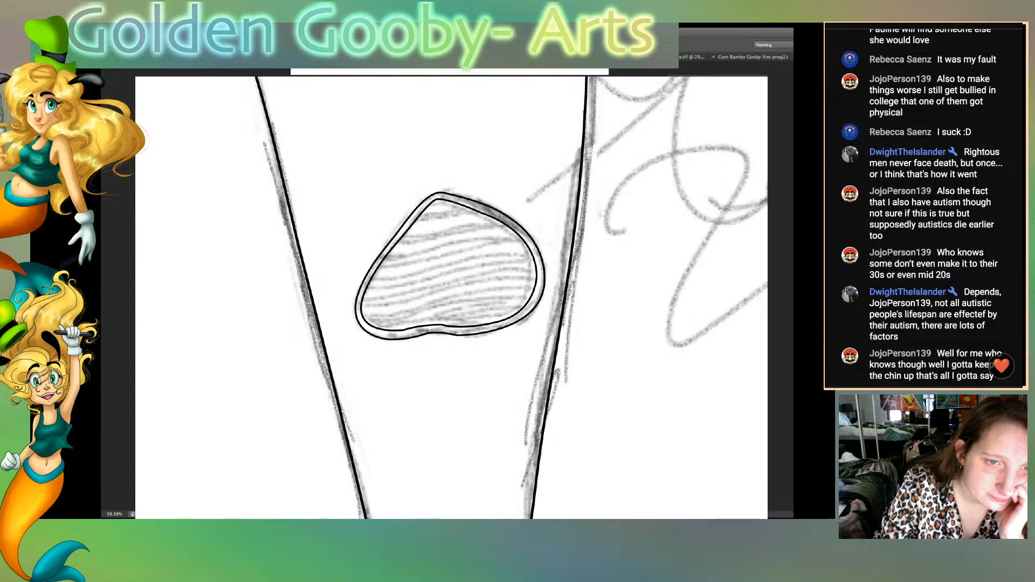
Step: Draw two short, shallow arched lines along the bottom edge inside the rounded shape's inner outline
click(474, 326)
drag(473, 325, 502, 332)
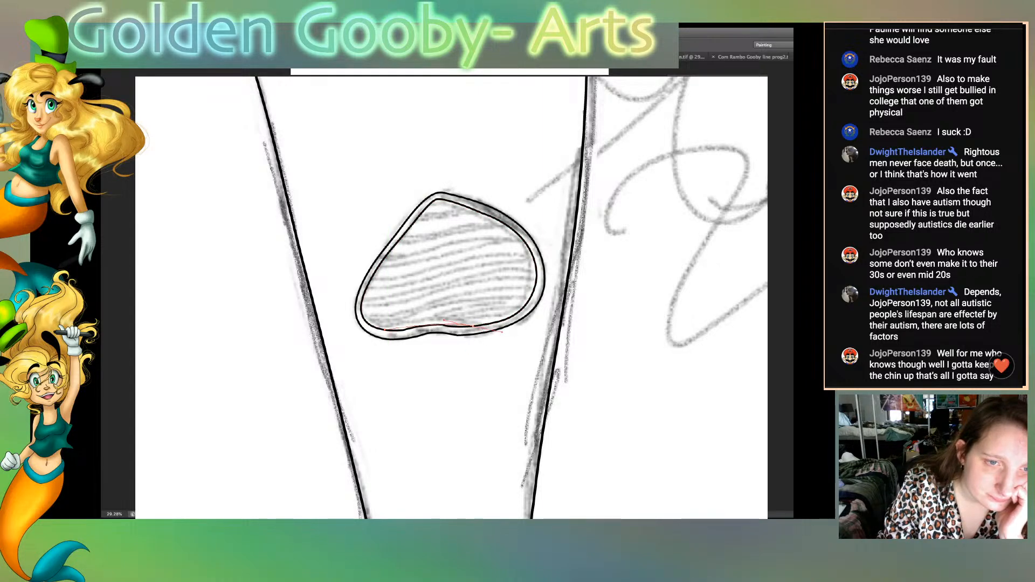
key(Return)
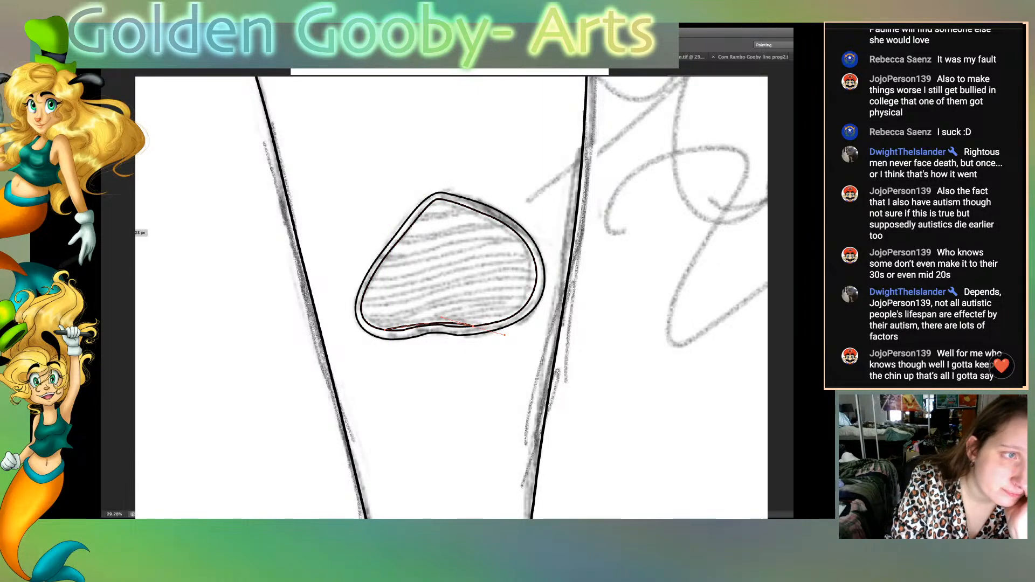
key(Delete)
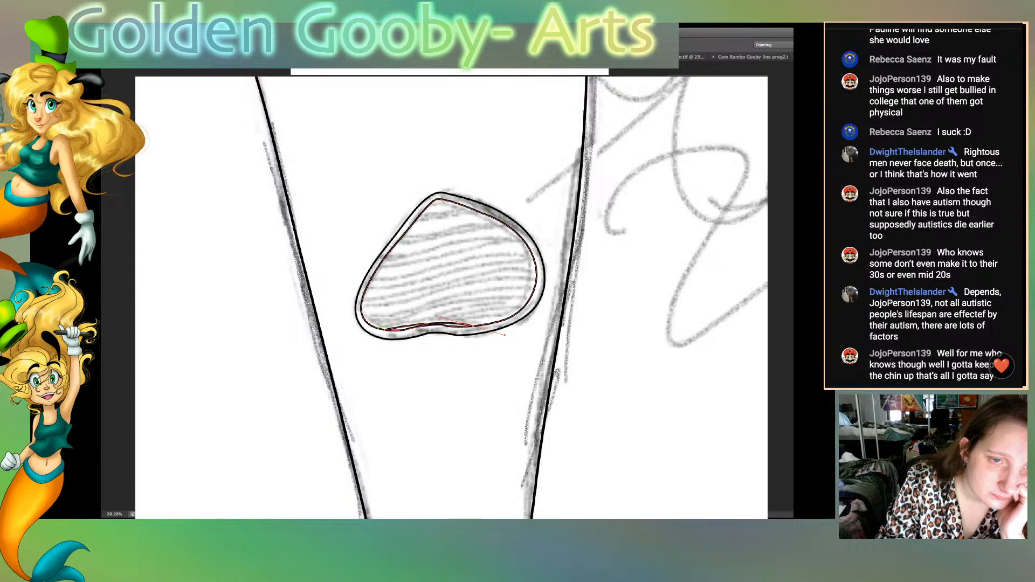
click(377, 327)
drag(474, 326, 511, 336)
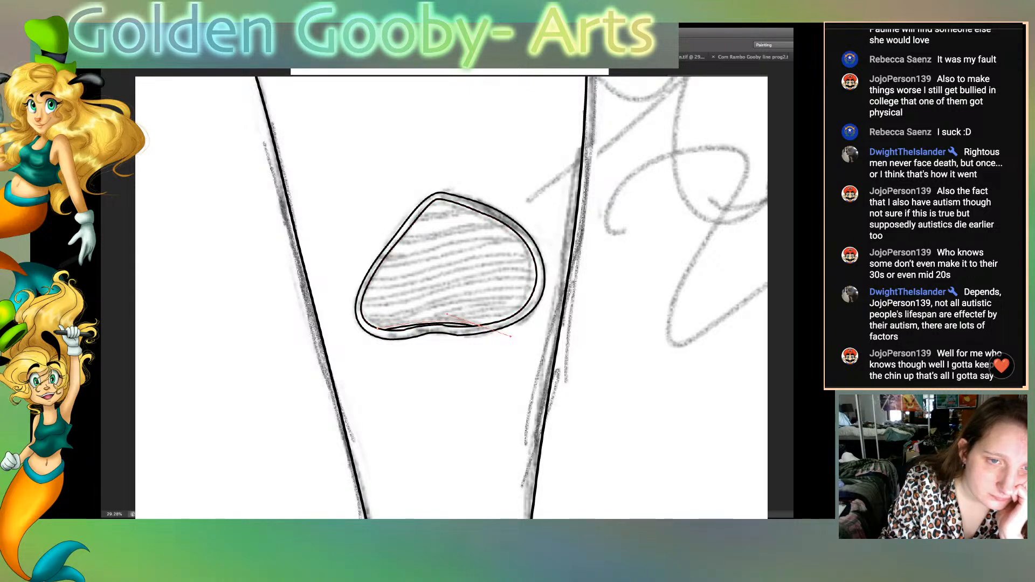
key(Return)
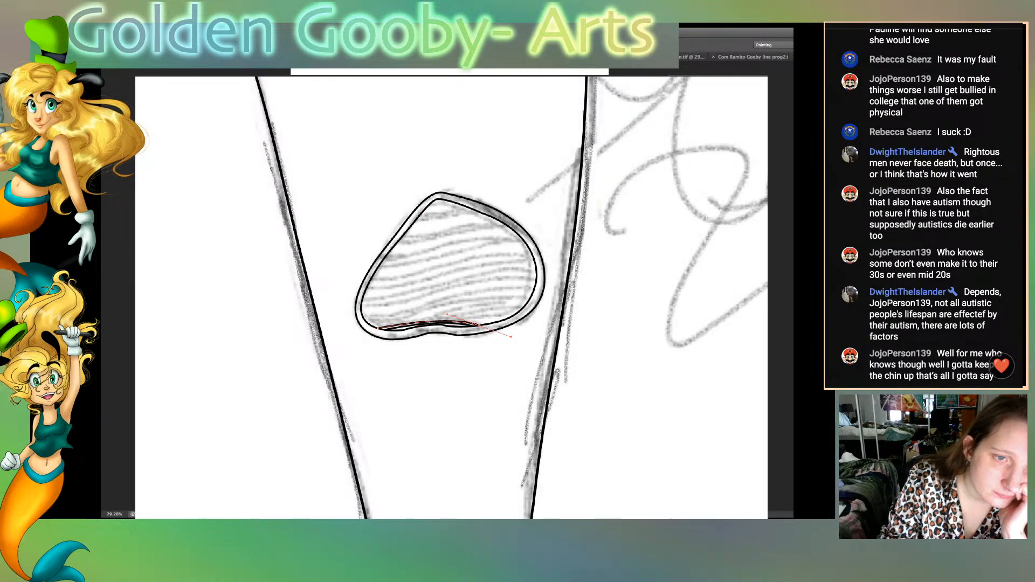
Step: Draw two longer arched lines just above the short ones, ending near the lower right of the inner outline
key(ctrl+shift+a)
click(479, 325)
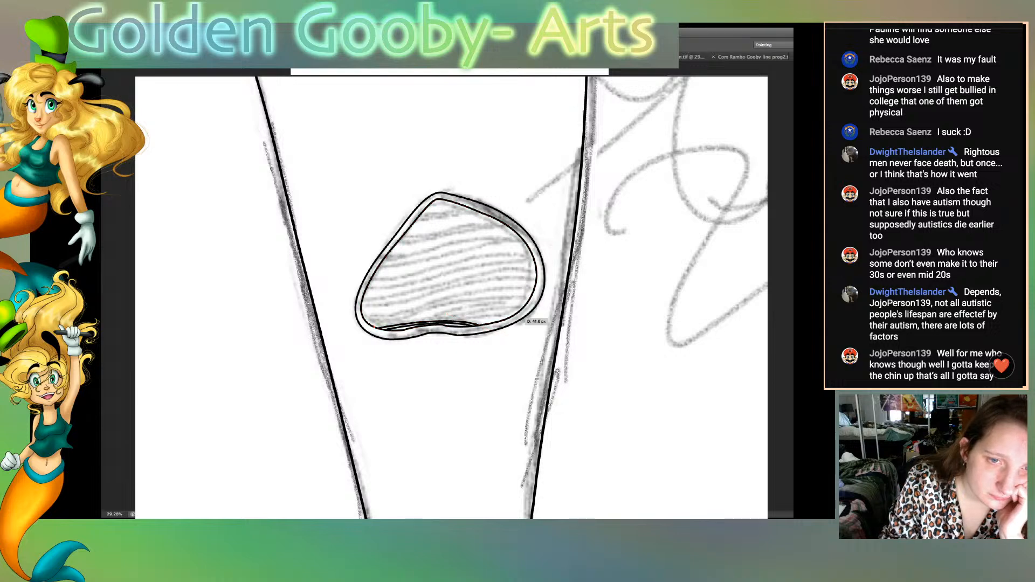
drag(511, 318, 553, 324)
key(Return)
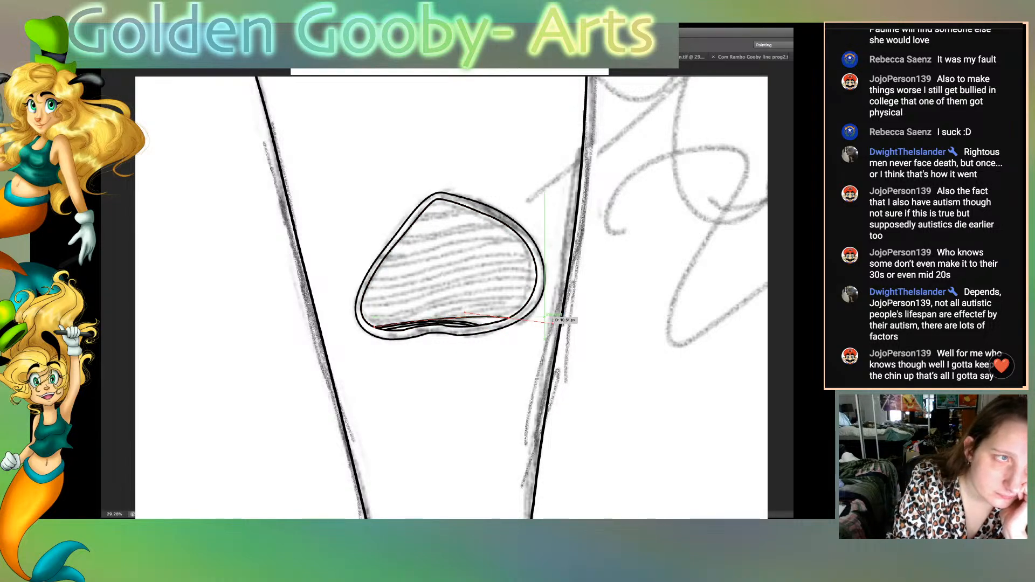
click(372, 326)
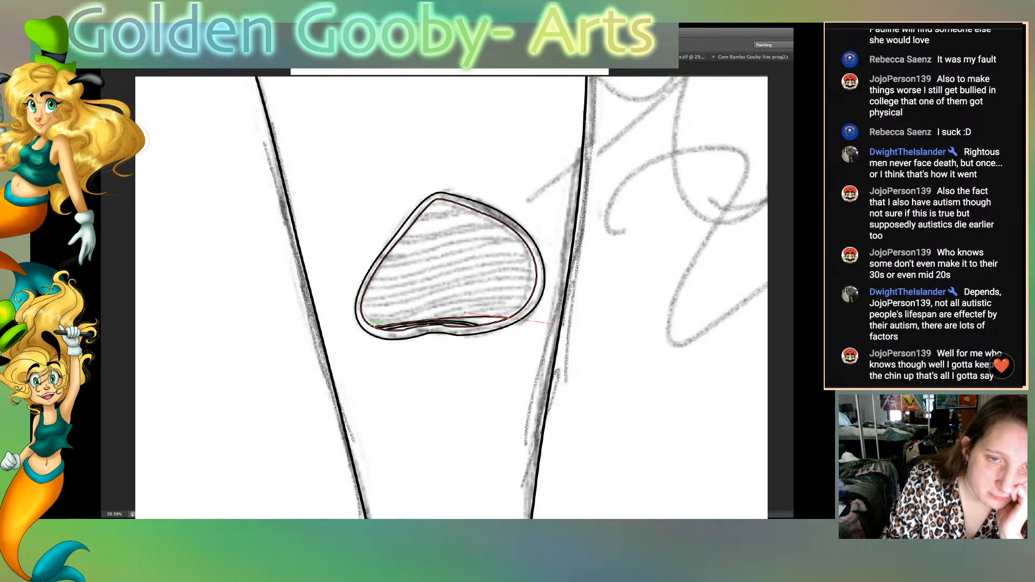
drag(513, 316, 546, 322)
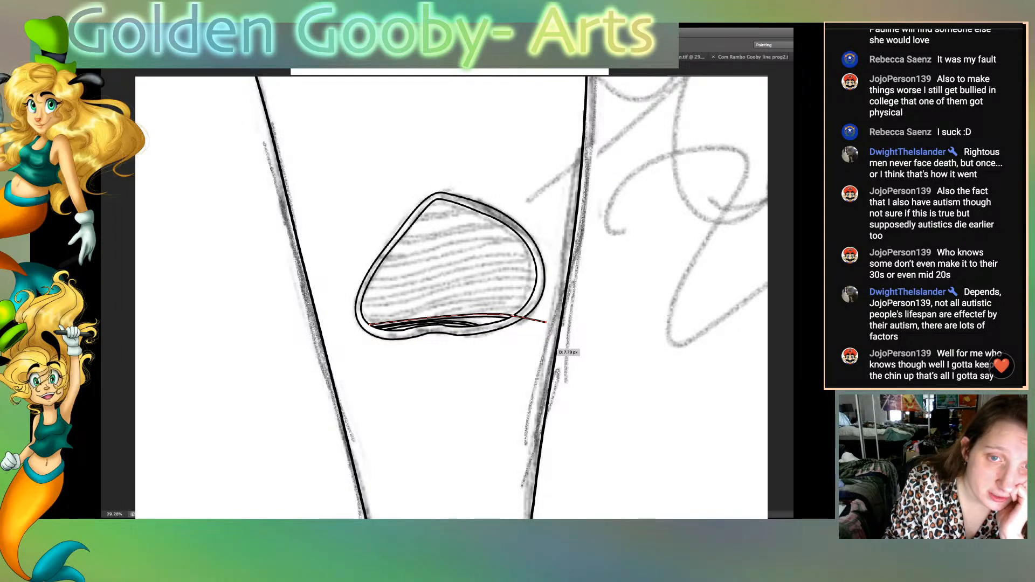
key(super+shift+a)
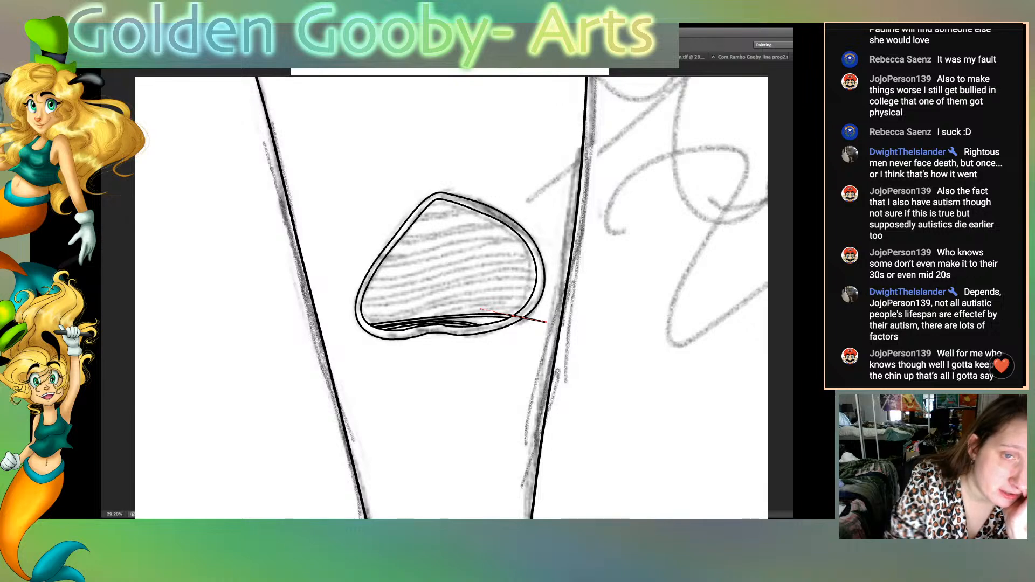
drag(479, 310, 478, 313)
key(ctrl+z)
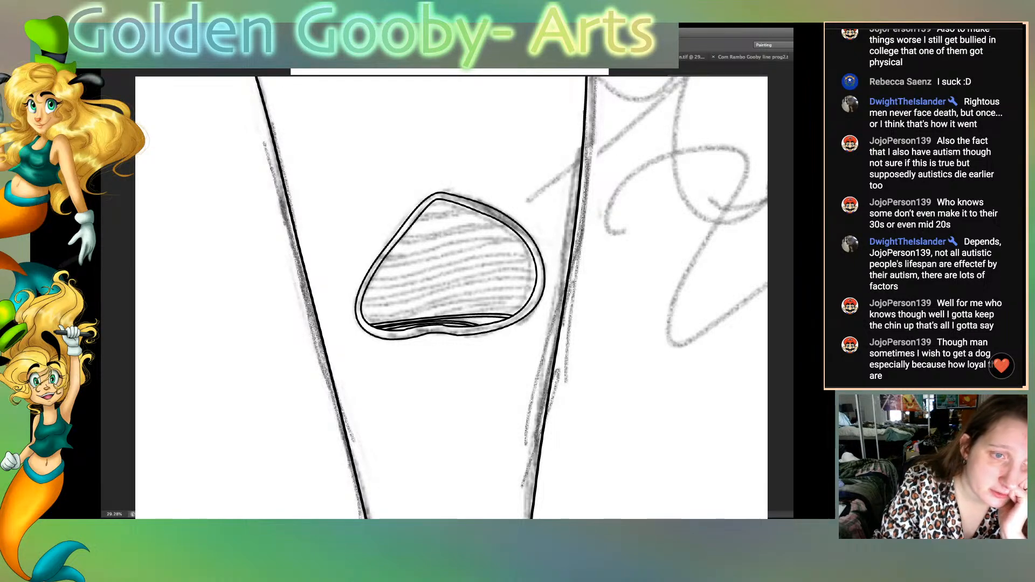
key(ctrl+z)
Step: Trace the next two curved texture lines above the existing ones, spanning the rounded shape from the left to the right inner edge
mouse_move(371, 326)
mouse_down()
mouse_move(514, 316)
mouse_move(468, 308)
mouse_move(490, 299)
mouse_up()
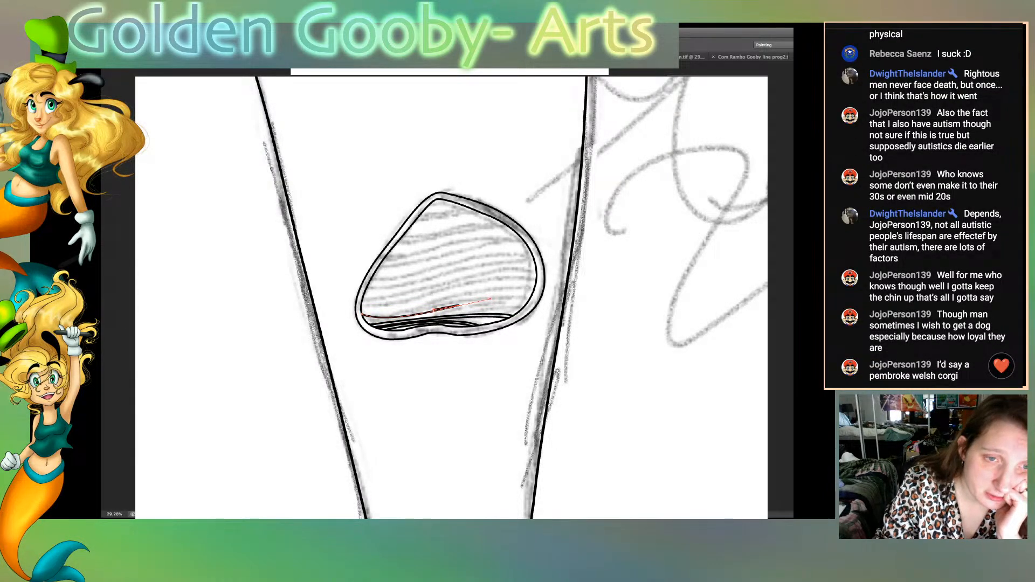
click(434, 311)
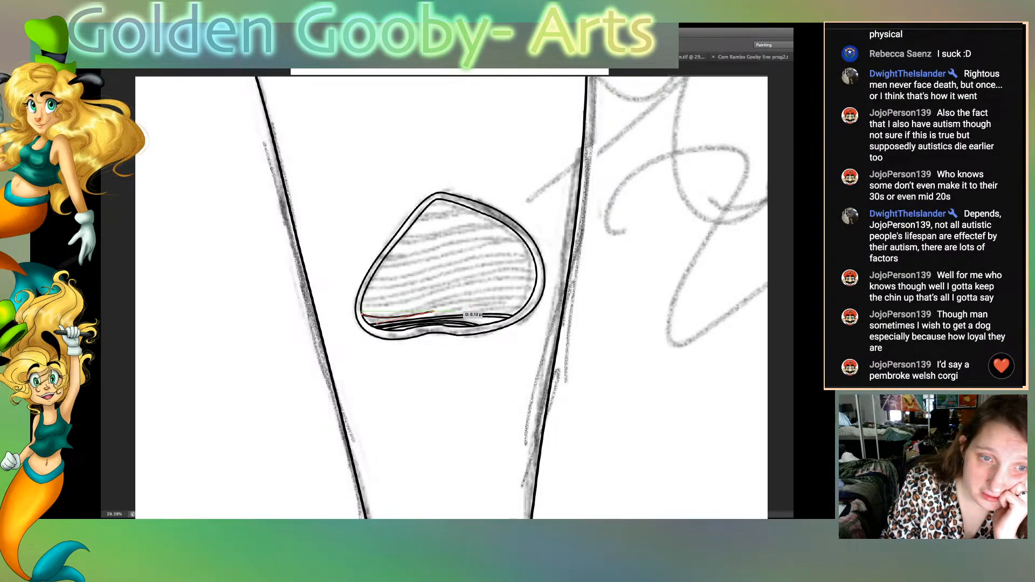
drag(525, 311, 543, 318)
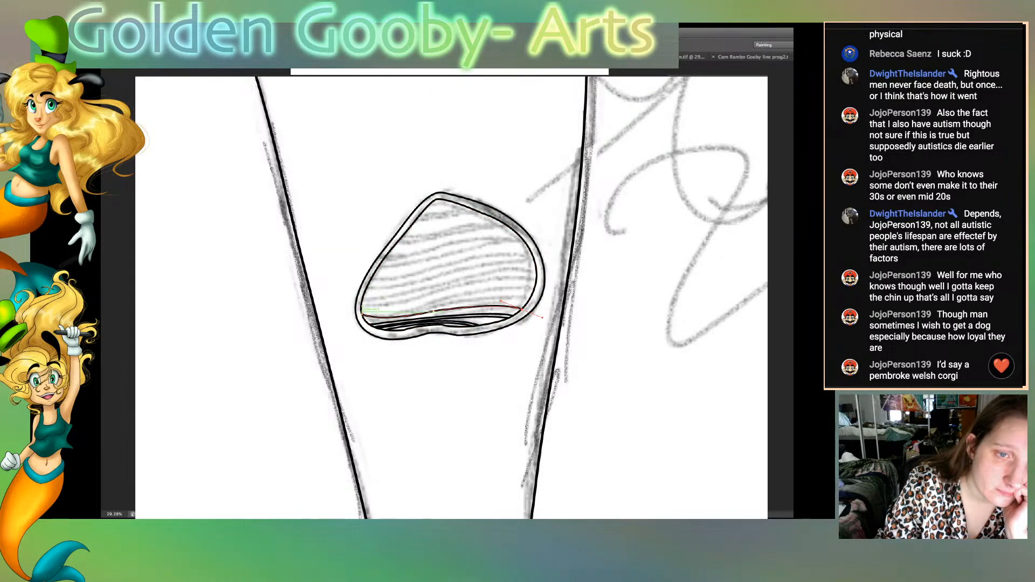
click(361, 311)
mouse_move(432, 307)
mouse_down()
mouse_move(482, 295)
mouse_move(543, 315)
mouse_move(546, 339)
mouse_move(522, 333)
mouse_up()
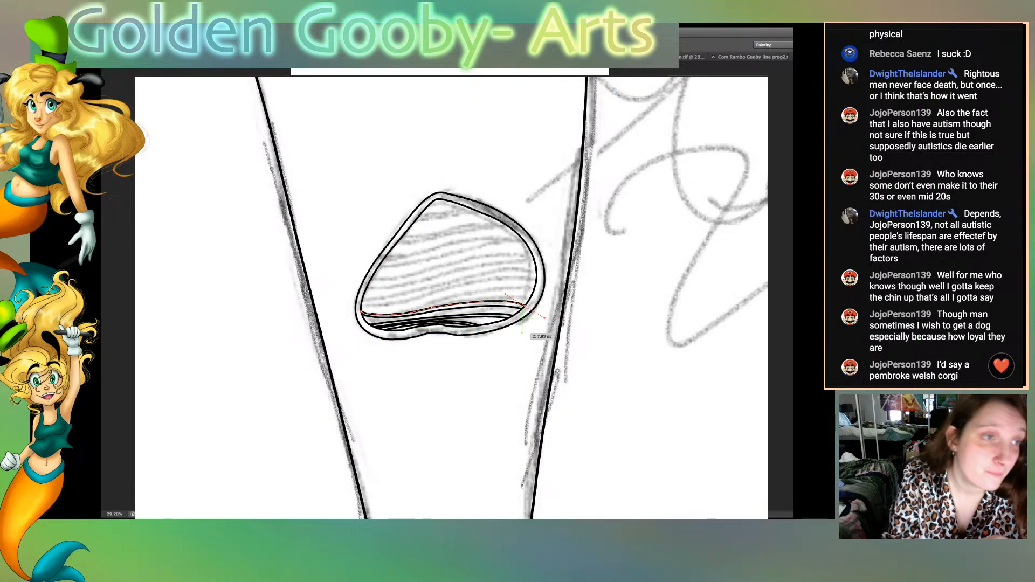
super+click(132, 176)
Step: Add two more wavy texture lines across the lower third of the rounded shape, curving their ends into the inner outline
click(361, 309)
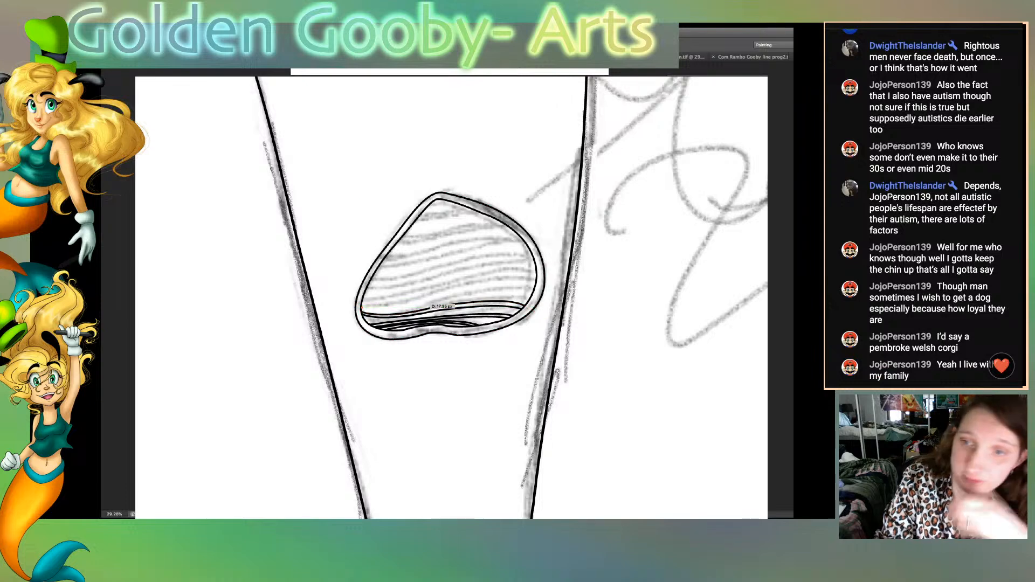
mouse_move(432, 305)
mouse_down()
mouse_move(475, 288)
mouse_move(565, 311)
mouse_up()
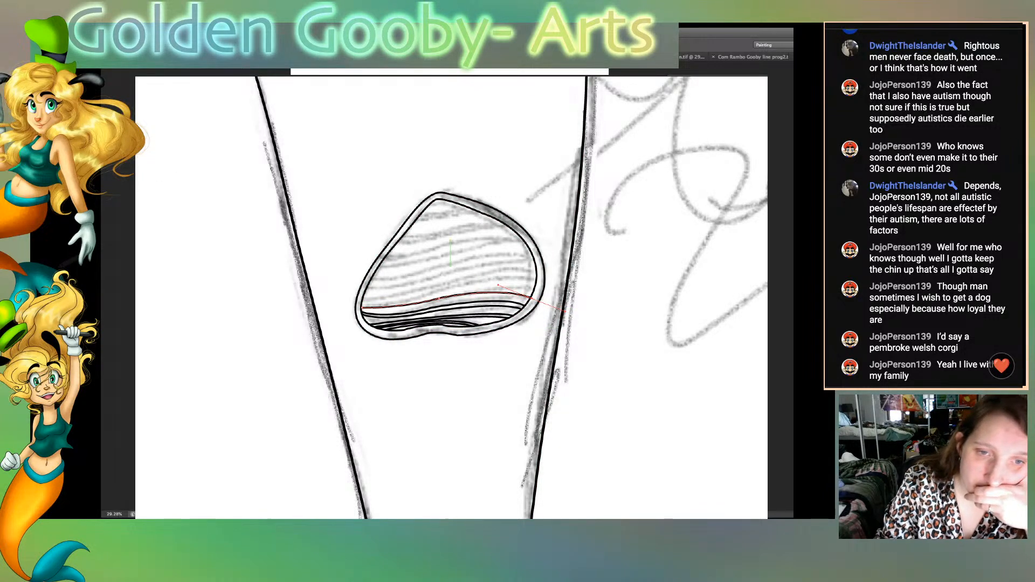
click(532, 295)
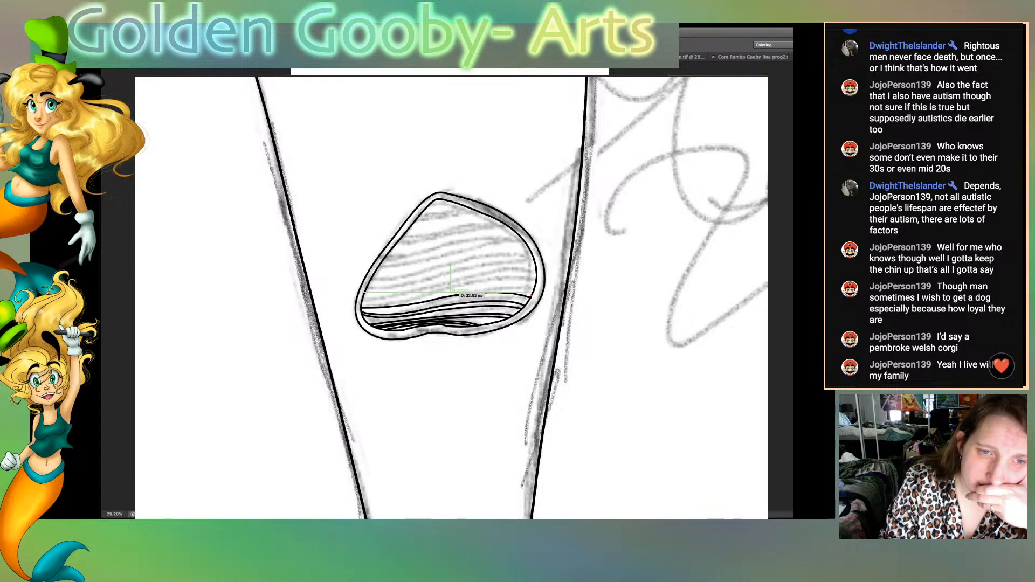
mouse_move(450, 292)
mouse_down()
mouse_move(404, 305)
mouse_move(339, 301)
mouse_up()
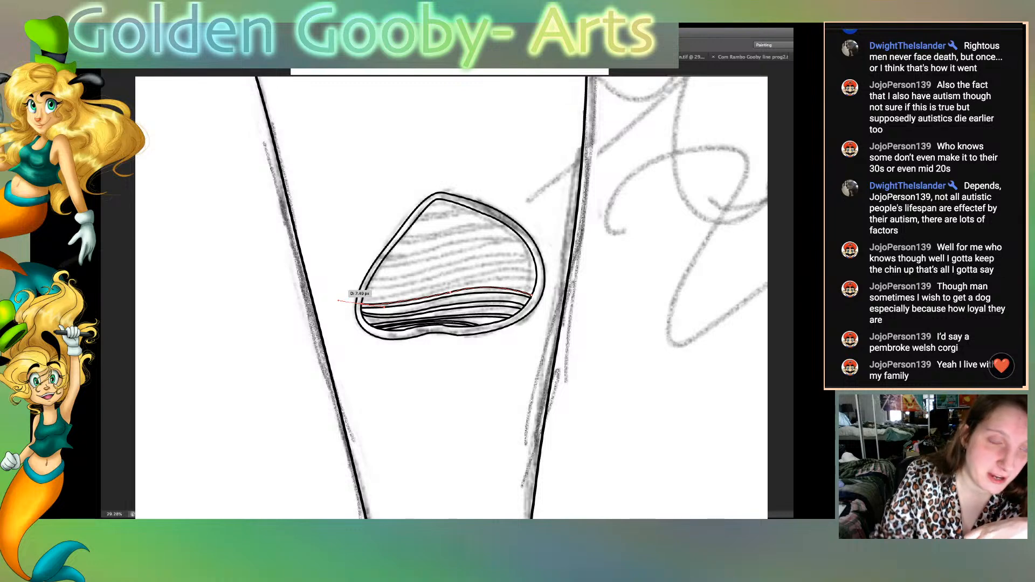
drag(339, 300, 338, 301)
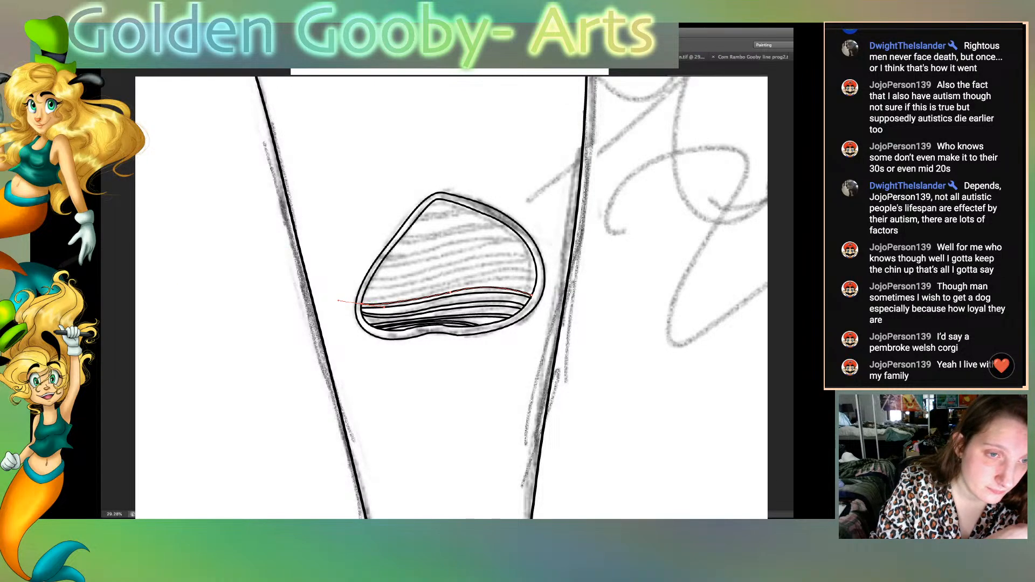
key(Return)
Step: Draw another pair of wavy lines across the rounded shape, following the sketched strokes just below its middle
click(362, 300)
mouse_move(459, 283)
mouse_down()
mouse_move(507, 274)
mouse_move(489, 272)
mouse_move(551, 303)
mouse_up()
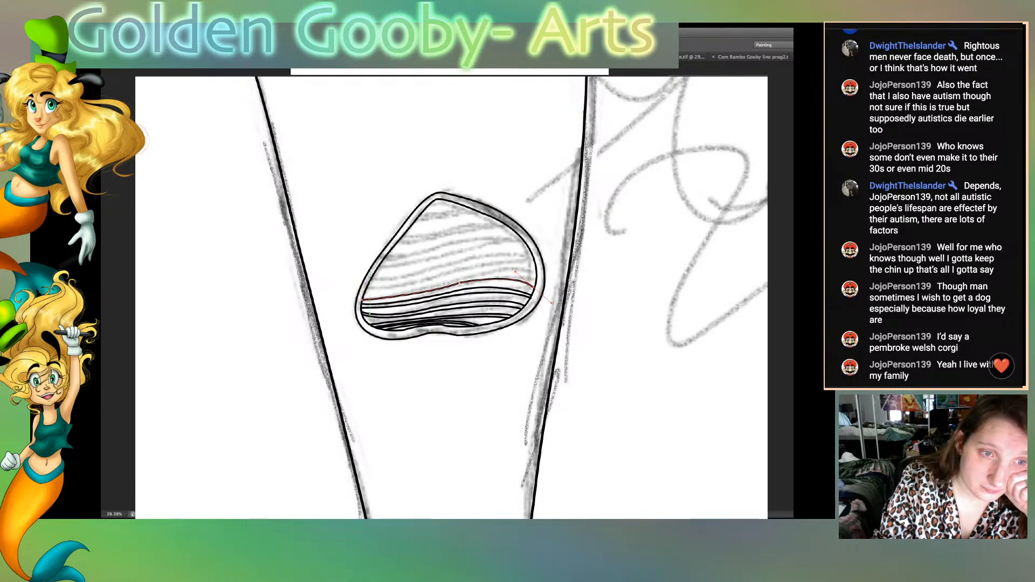
key(super+shift+a)
click(362, 296)
mouse_move(452, 279)
mouse_down()
mouse_move(497, 266)
mouse_move(562, 303)
mouse_up()
click(453, 279)
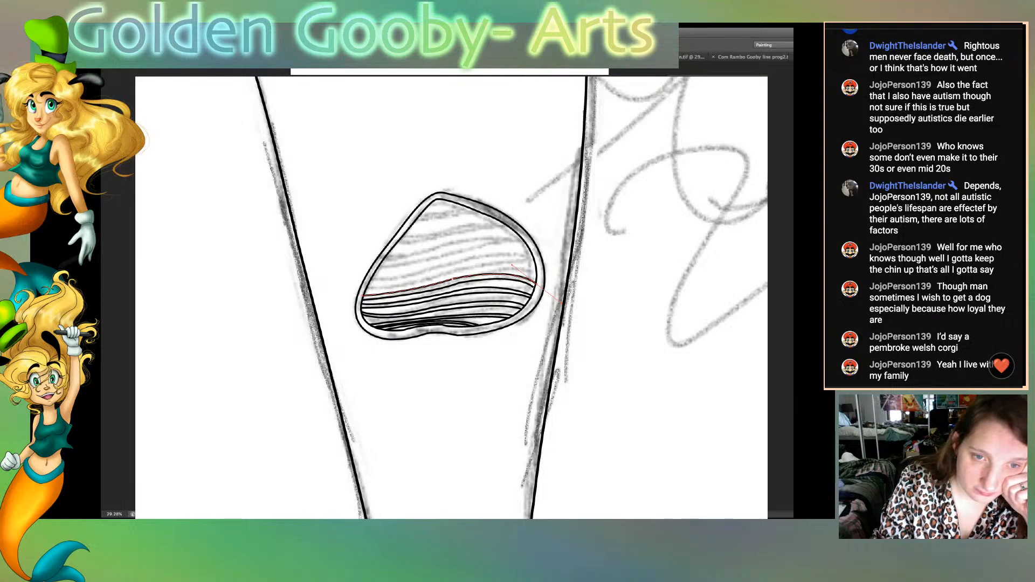
click(534, 287)
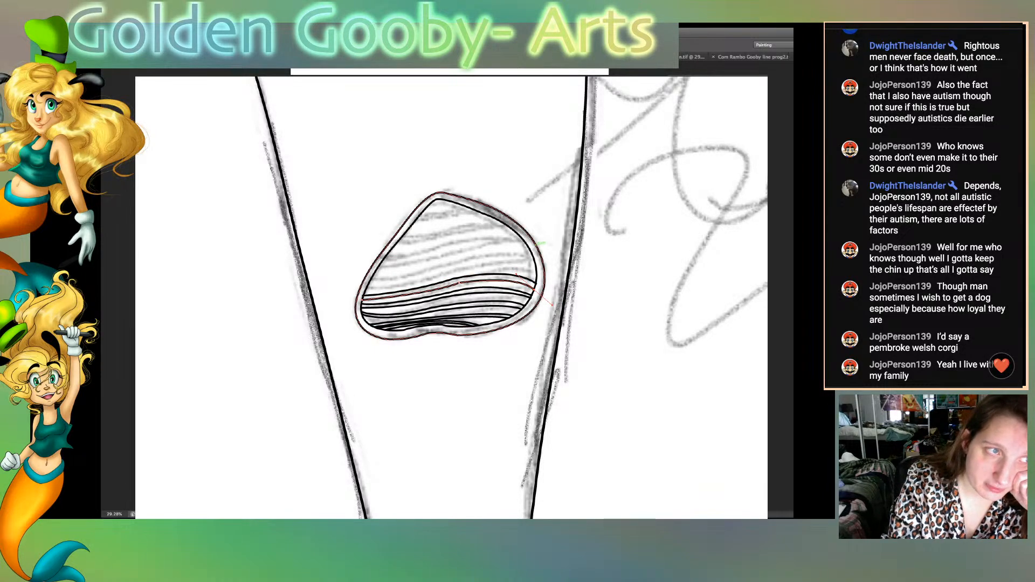
key(Escape)
Step: Continue the texture with curved lines across the middle of the rounded shape, bending them down toward the right inner edge
click(367, 286)
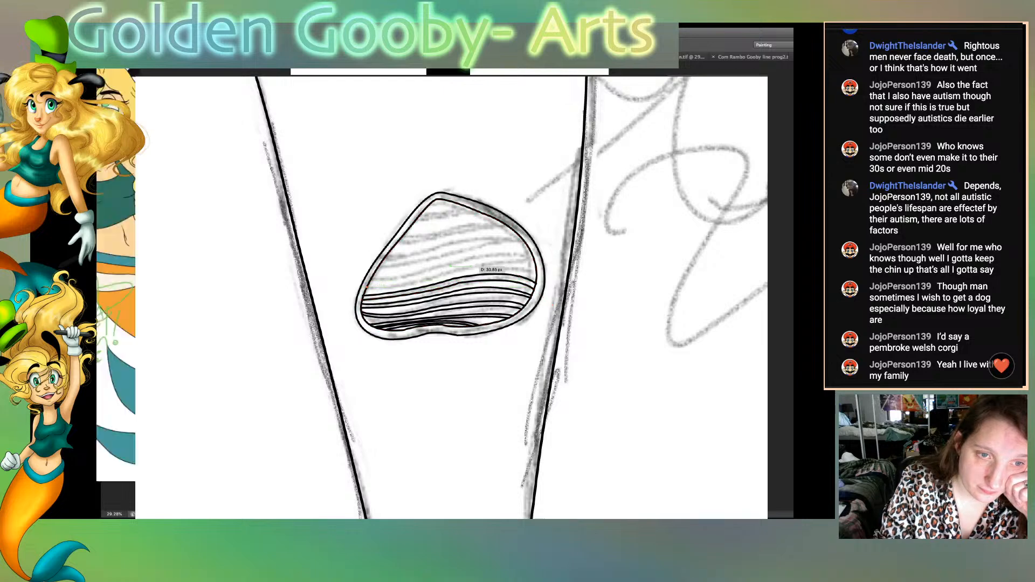
mouse_move(441, 276)
mouse_down()
mouse_move(484, 264)
mouse_move(562, 296)
mouse_up()
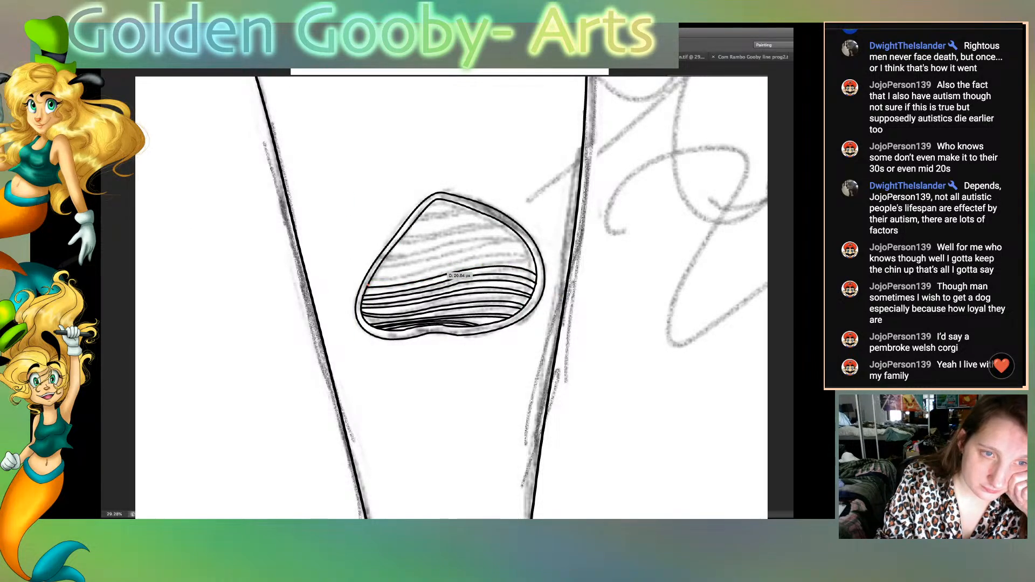
drag(451, 272, 453, 273)
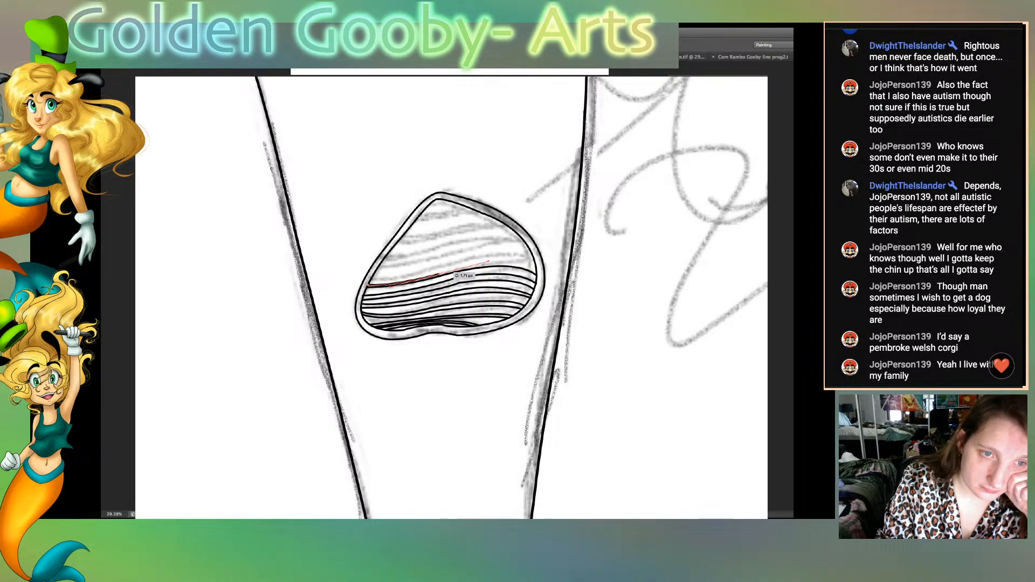
drag(537, 265, 564, 281)
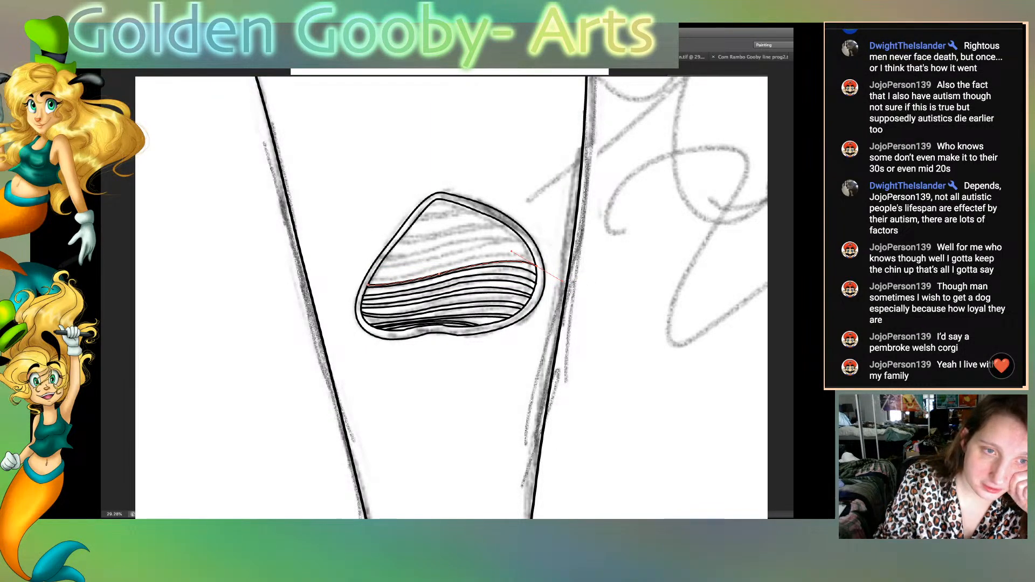
Step: Draw the next curved texture line above the existing ones, spanning the rounded shape from its left to its right inner edge
key(a)
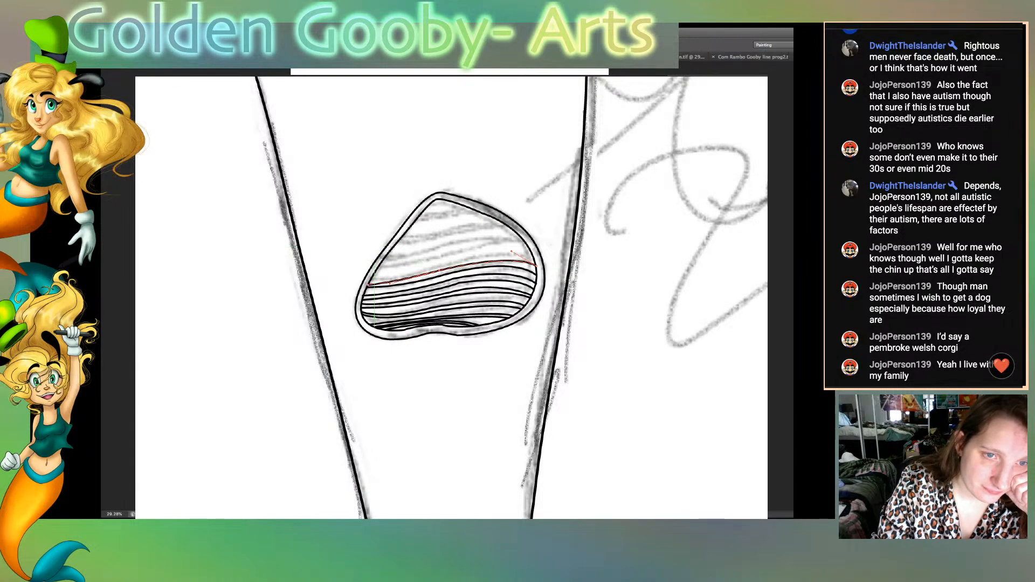
drag(443, 268, 443, 256)
click(443, 256)
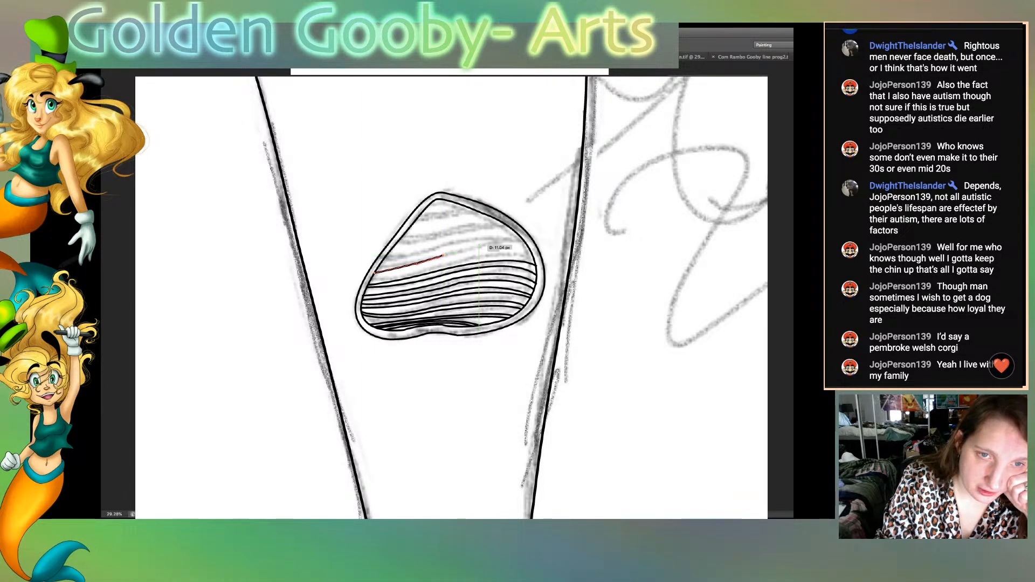
drag(526, 243, 546, 255)
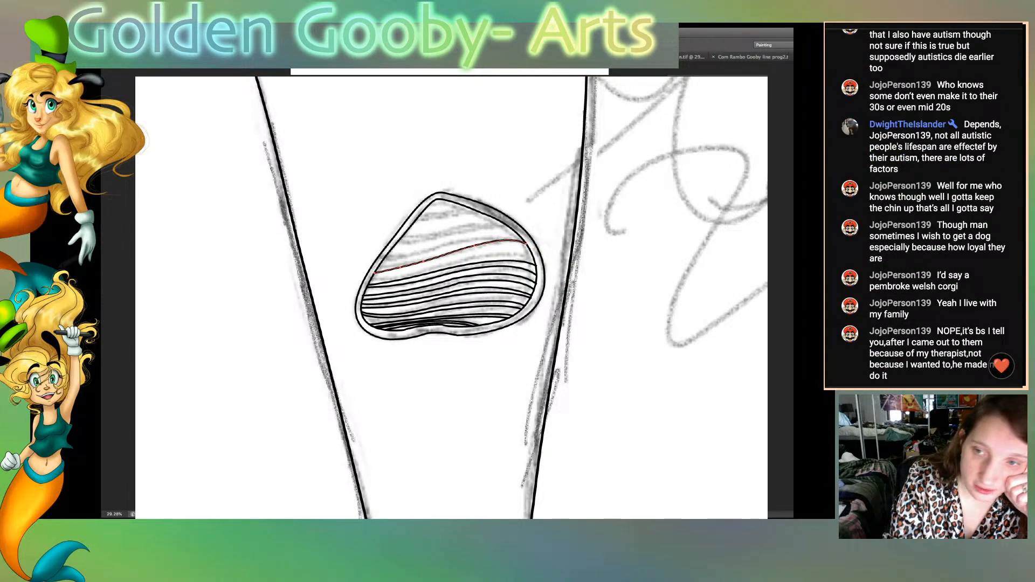
key(ctrl+shift+a)
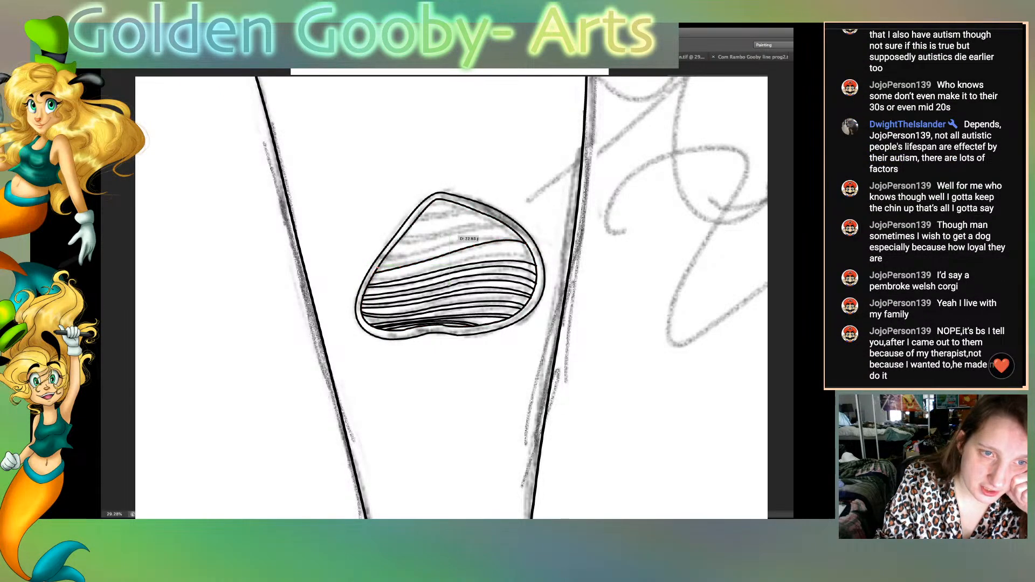
Step: Add a companion curve just above the last texture line and adjust it so both lines meet toward the right inner edge
click(379, 267)
drag(414, 256, 446, 243)
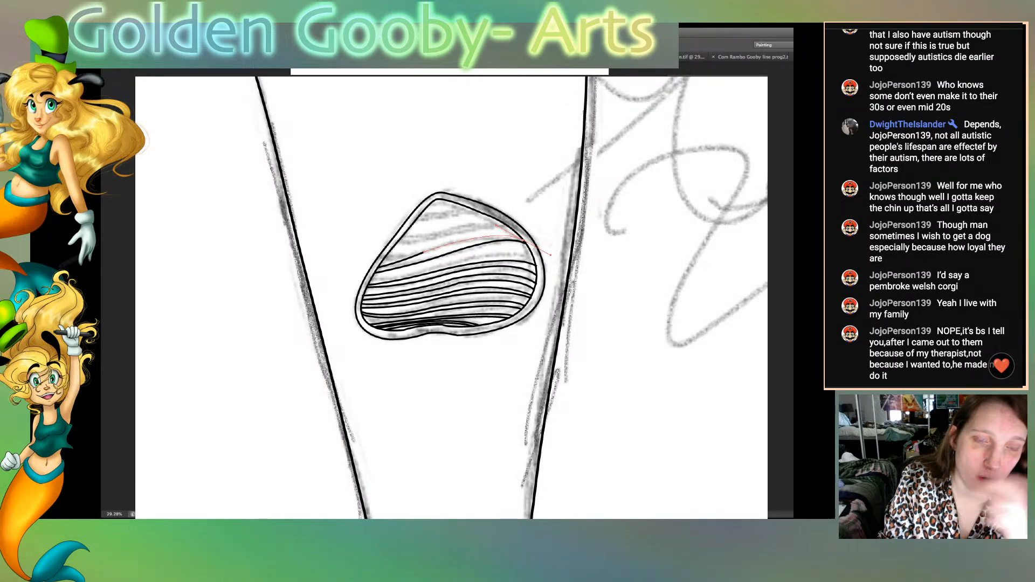
drag(523, 240, 550, 255)
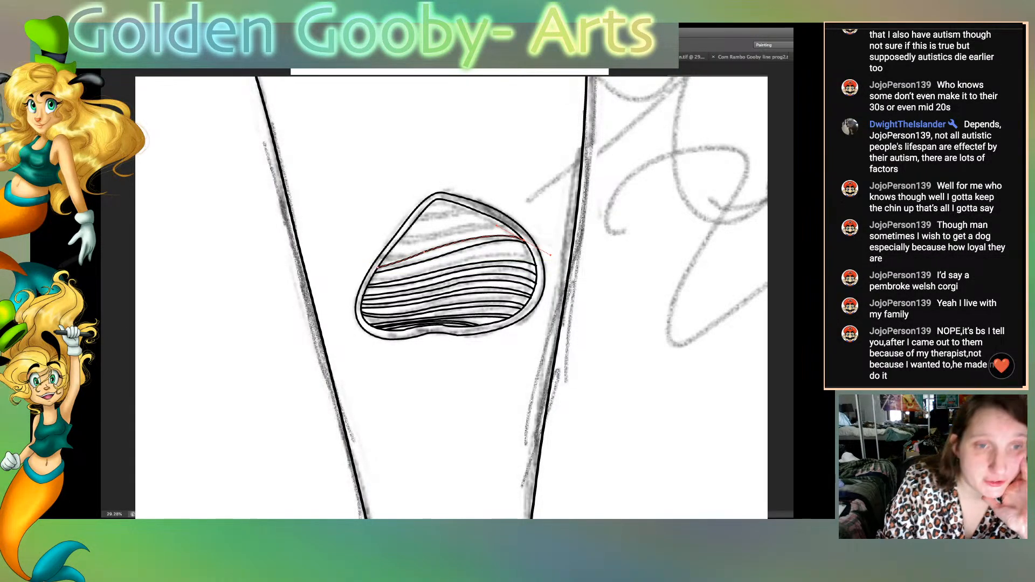
drag(425, 252, 428, 254)
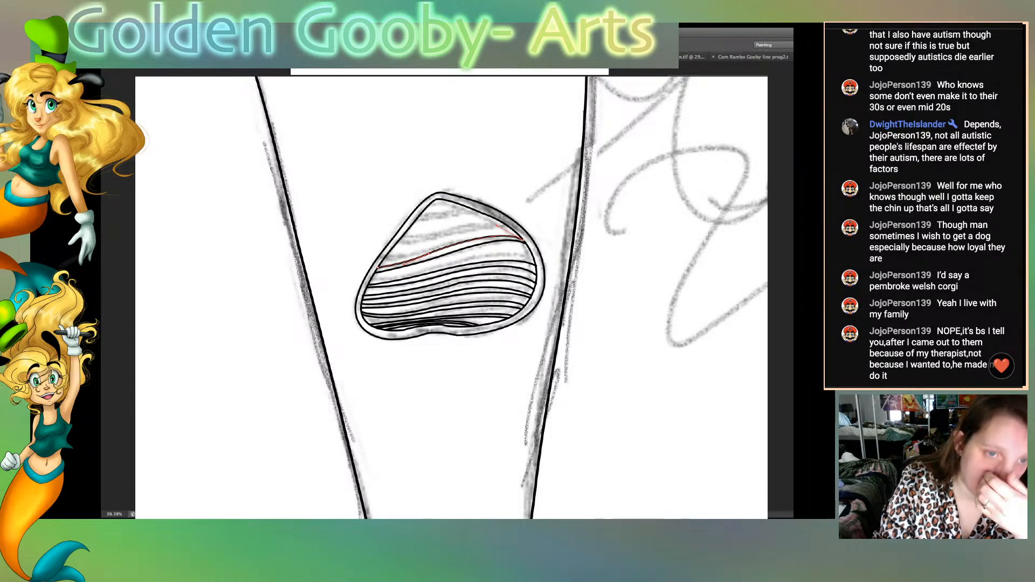
Step: Trace a closely spaced pair of wavy lines across the upper part of the rounded shape, following the sketched strokes
click(398, 241)
drag(450, 234, 488, 241)
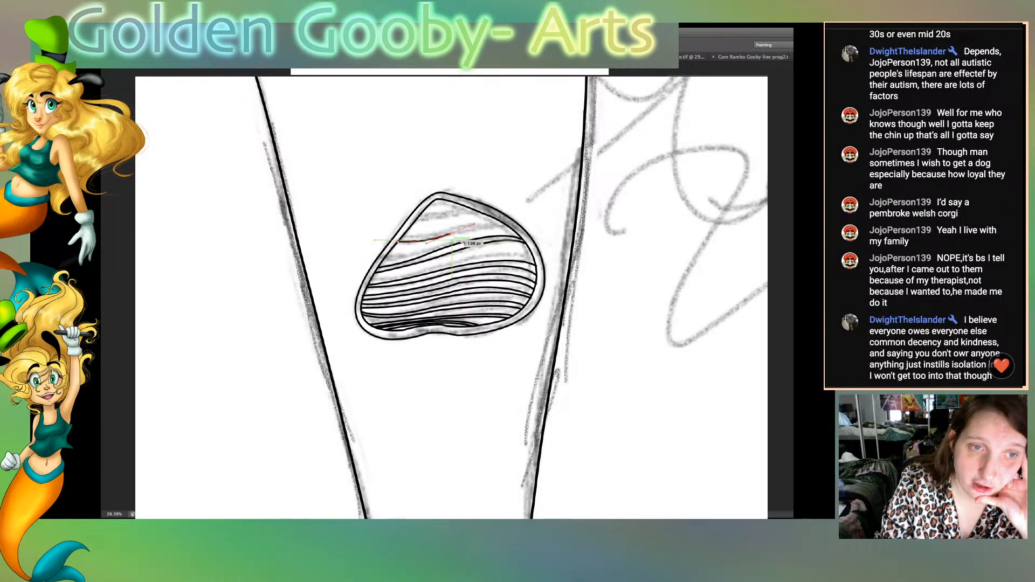
drag(510, 227, 530, 235)
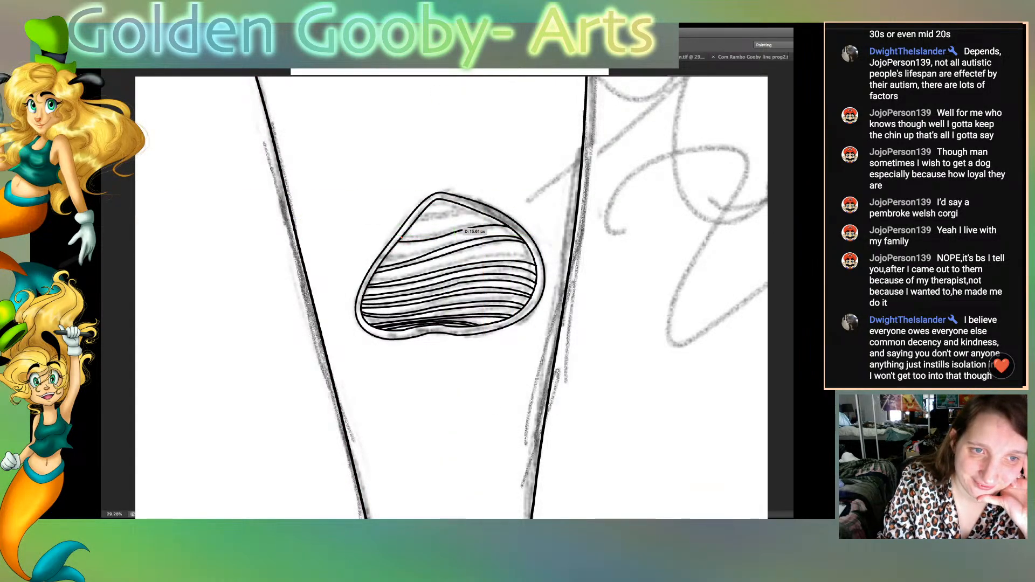
click(401, 238)
drag(475, 218, 476, 218)
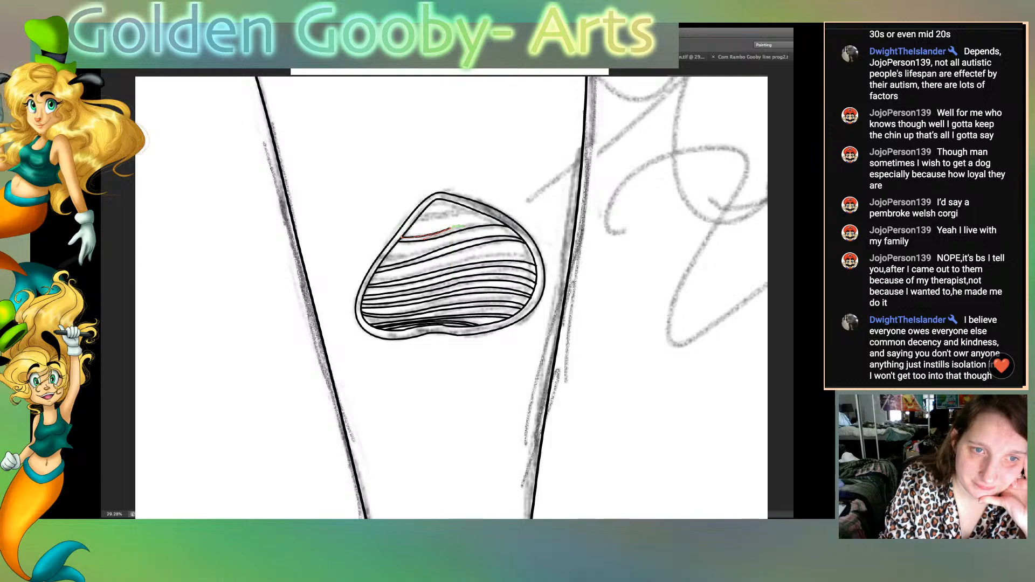
click(505, 222)
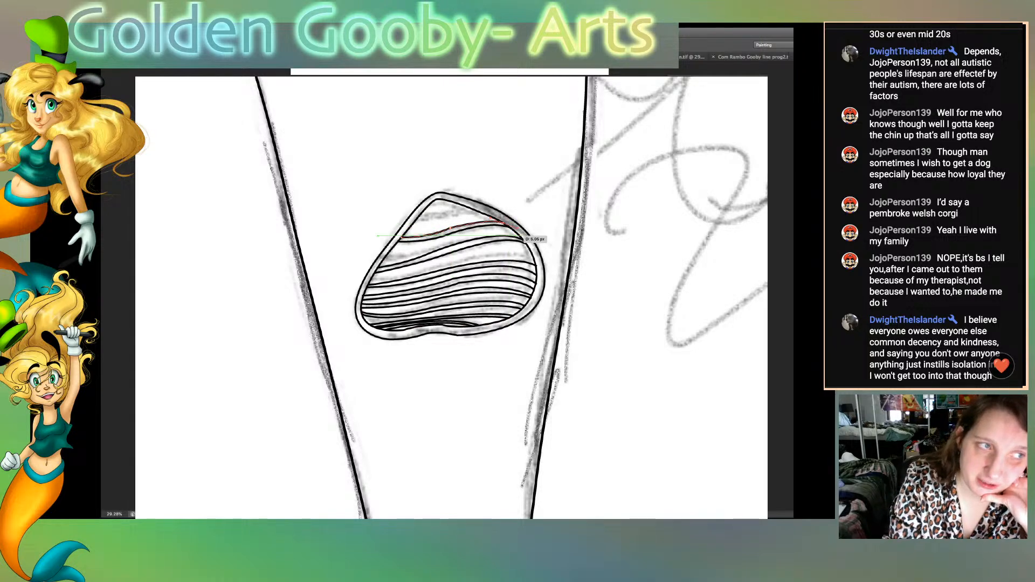
Step: Draw two short, closely spaced curves near the top of the rounded shape, rising from the left edge to the upper right edge
click(415, 221)
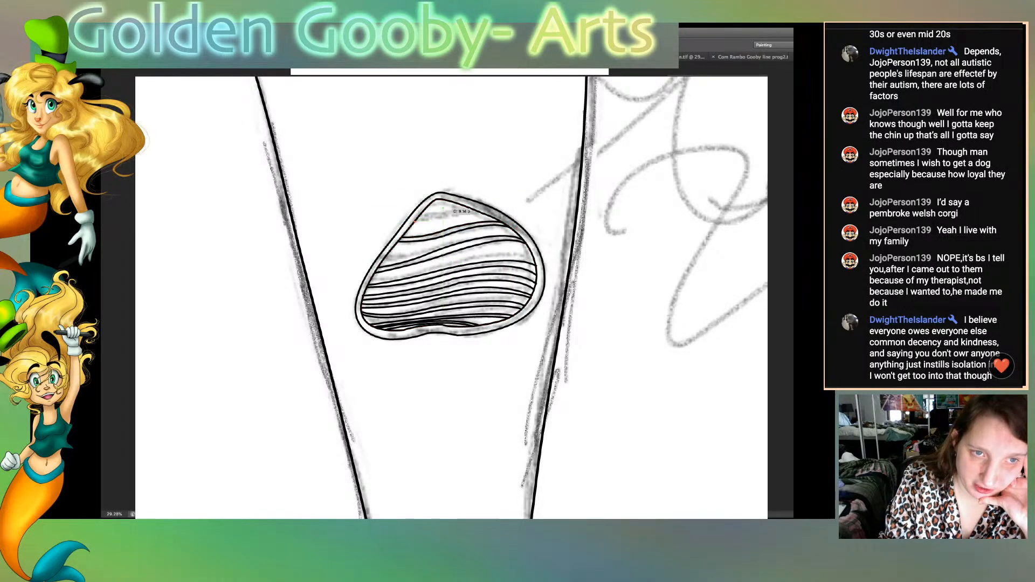
drag(473, 209, 504, 199)
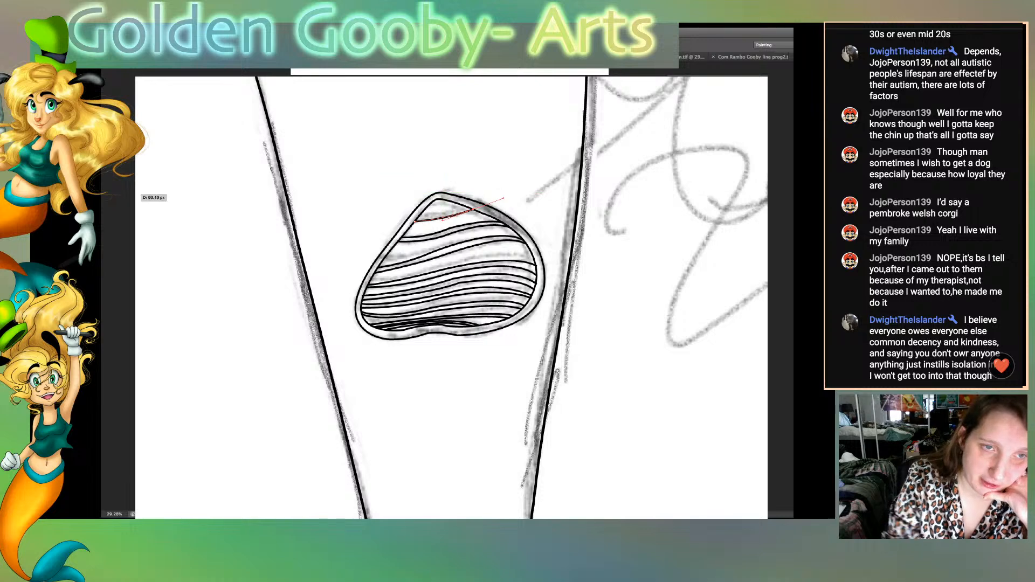
click(417, 218)
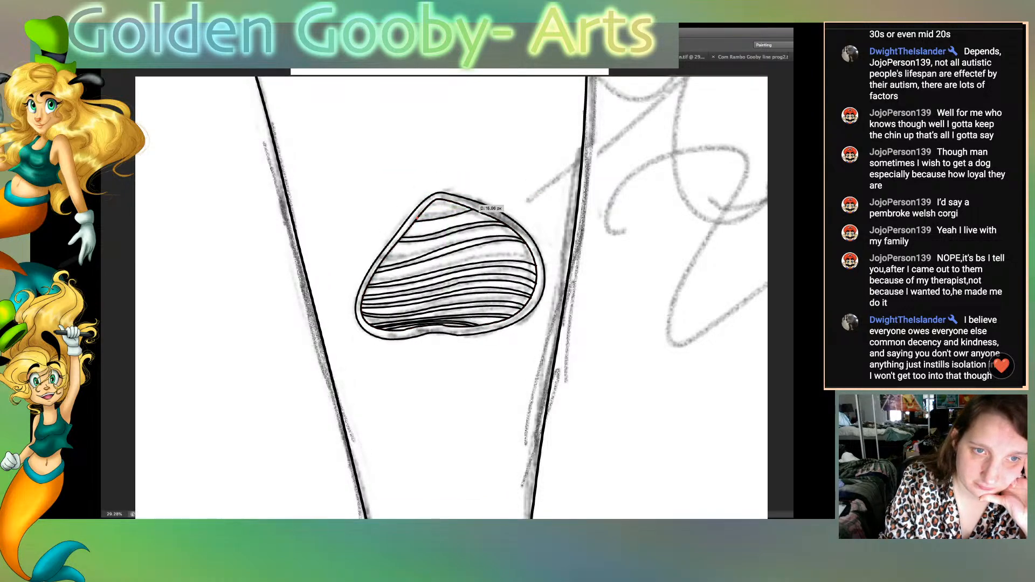
drag(466, 206, 486, 197)
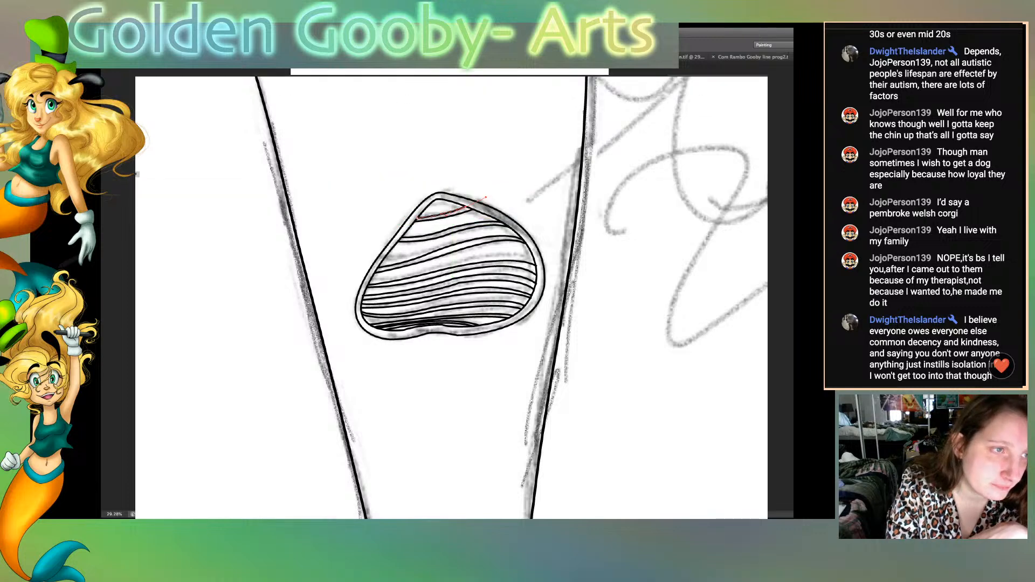
Step: Fill the open gap across the middle of the rounded shape with another wavy line from the left to the right inner edge
click(372, 276)
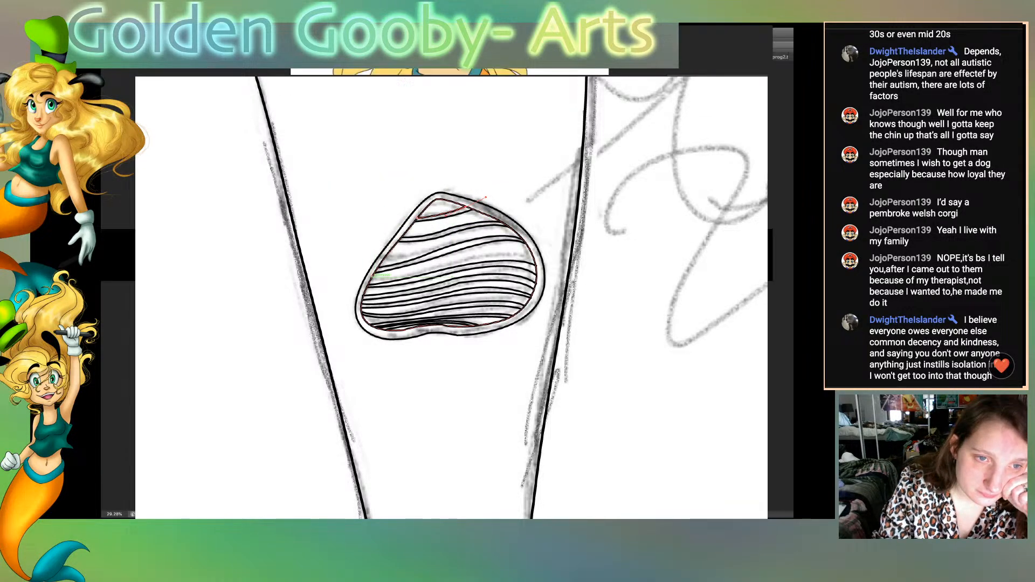
drag(442, 262, 495, 246)
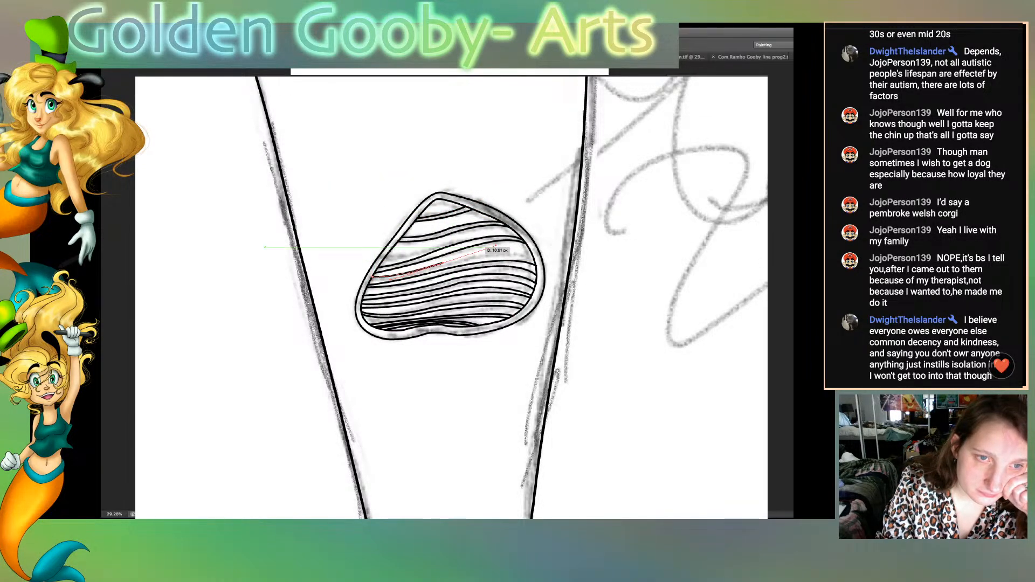
click(443, 263)
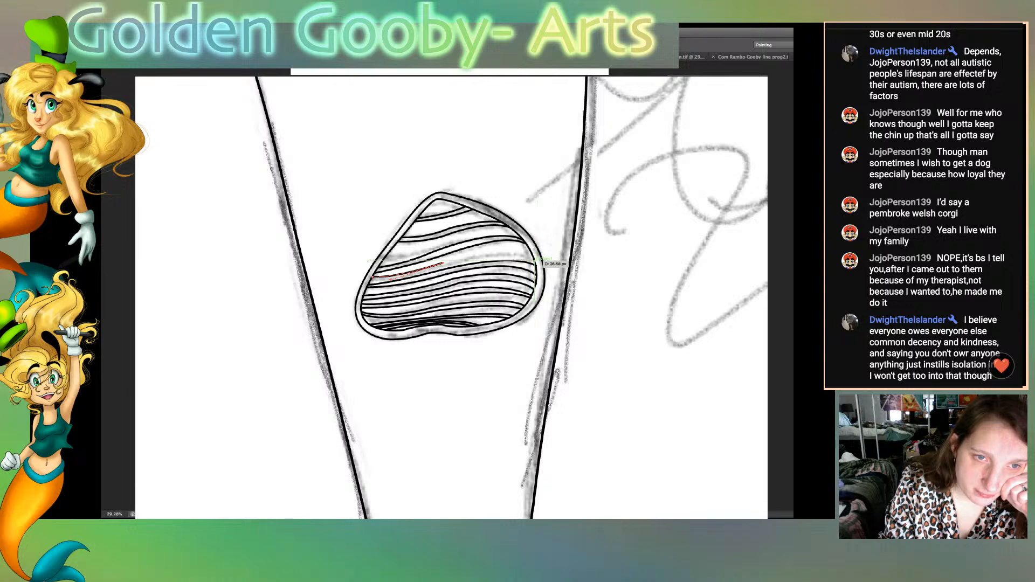
drag(534, 260, 551, 279)
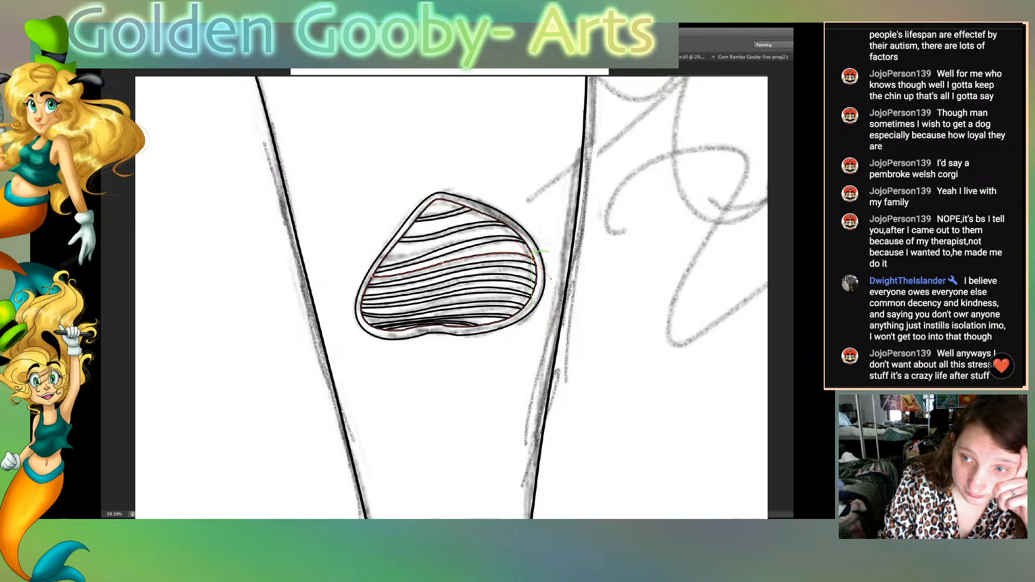
key(super+shift+a)
Step: Draw a companion curve from the right inner edge back to the left edge in the same gap, reshaping its left end
click(532, 257)
drag(533, 239, 535, 243)
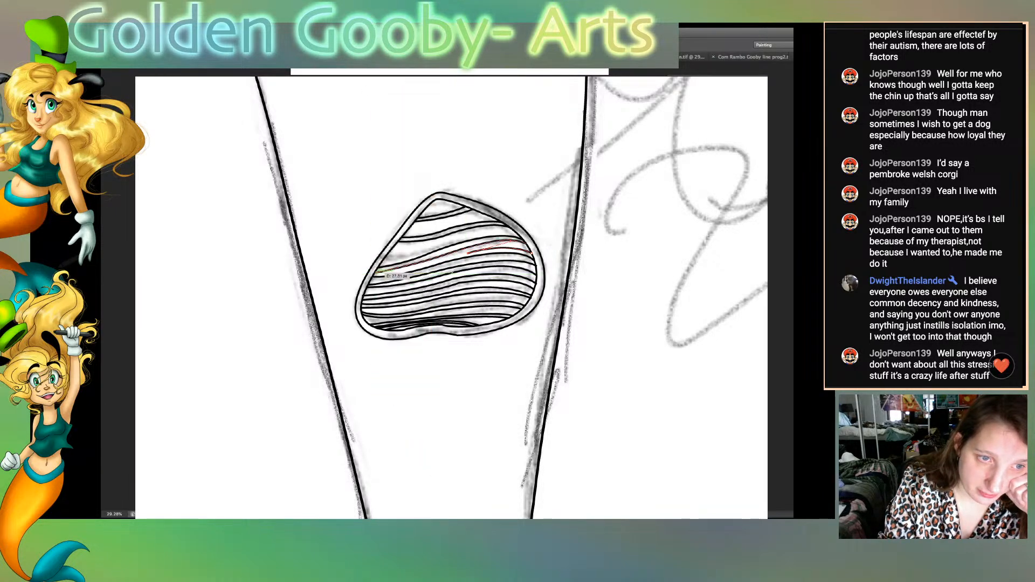
drag(378, 272, 354, 271)
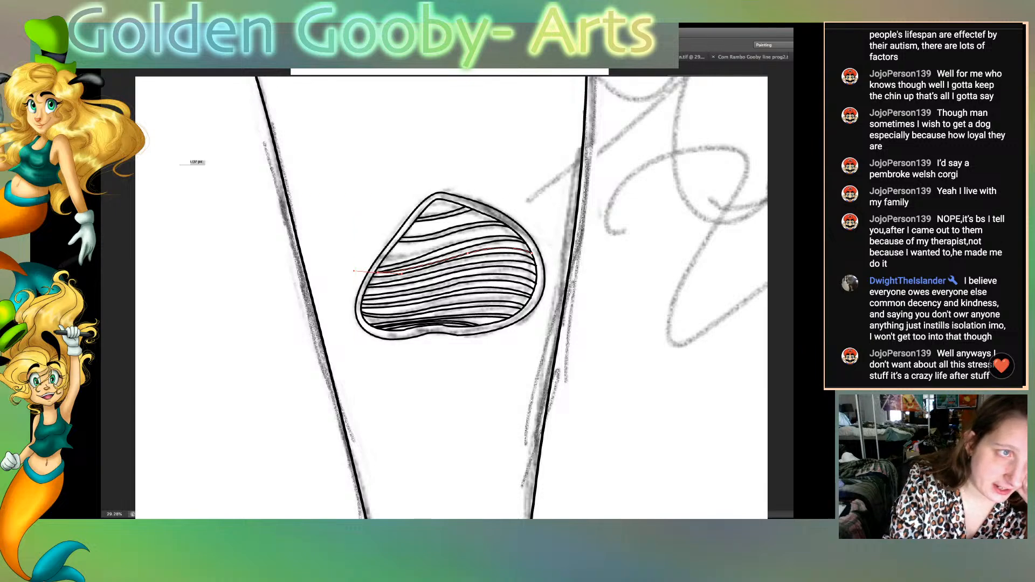
key(ctrl+shift+a)
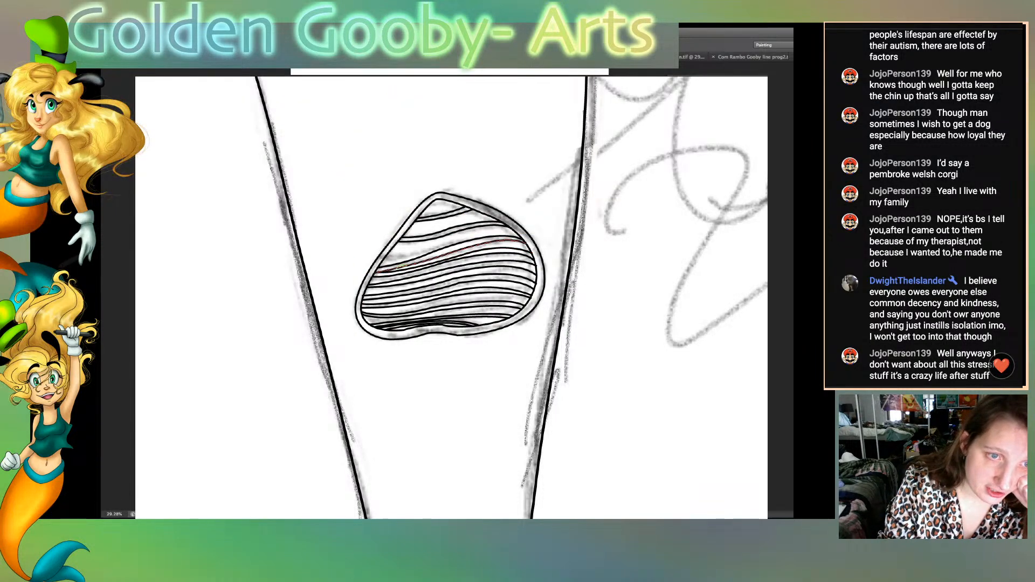
drag(378, 271, 394, 276)
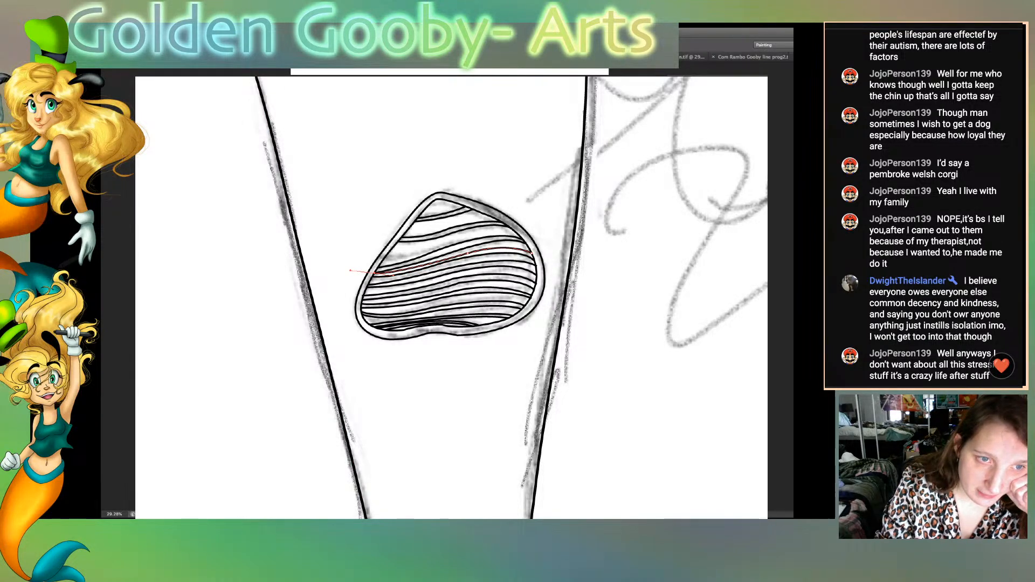
Step: Add a curved texture line in the gap below the upper pair, running from the left edge to the right inner edge
key(b)
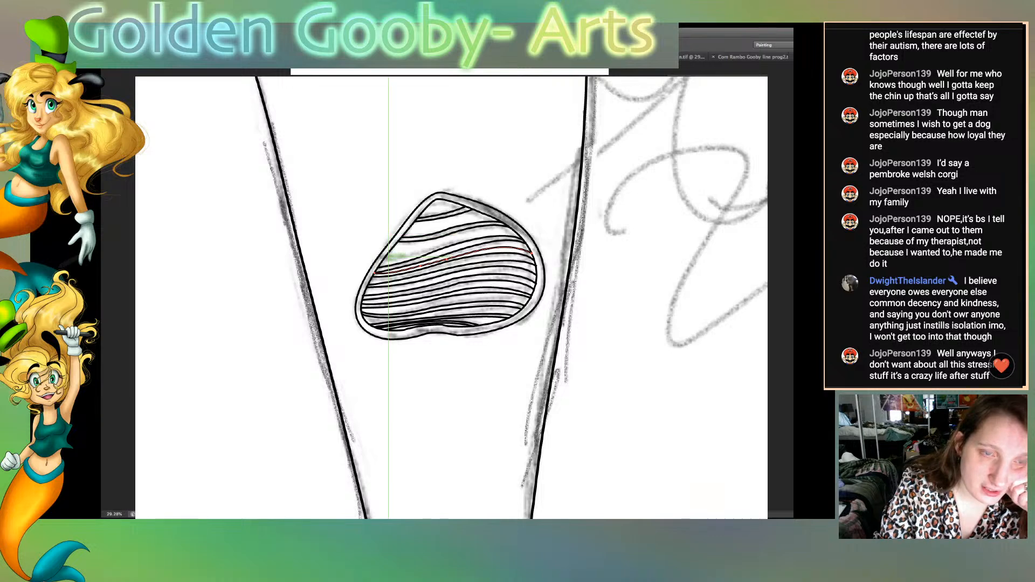
click(385, 258)
drag(520, 230, 539, 240)
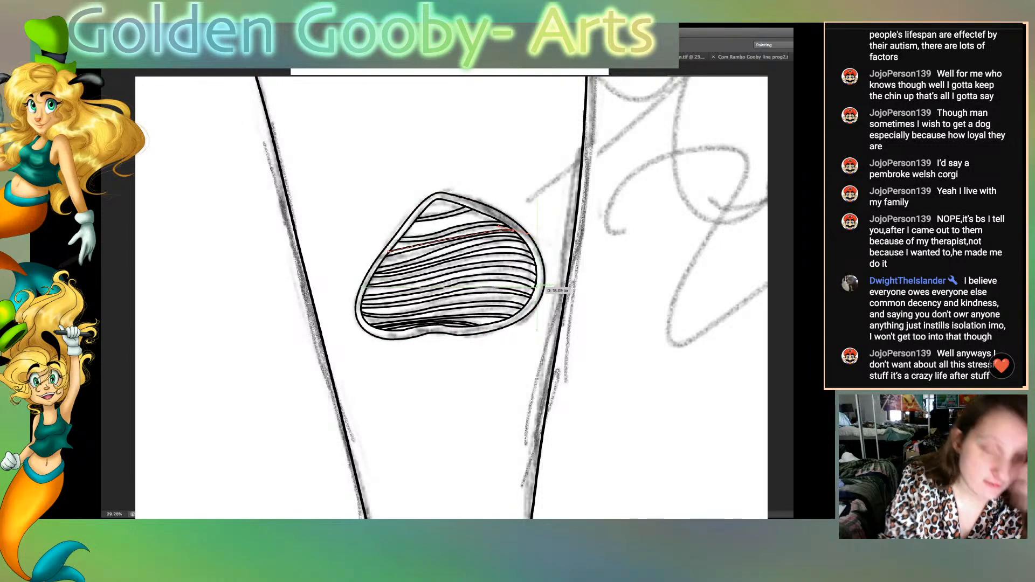
super+click(143, 149)
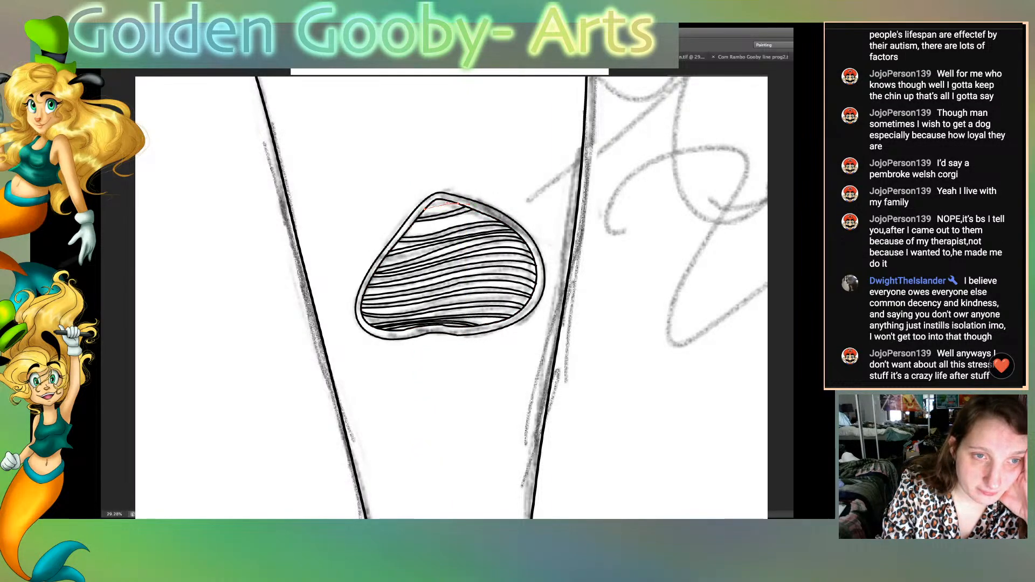
Step: Finish the texture with short curved lines inside the pointed tip of the rounded shape
drag(458, 204, 474, 201)
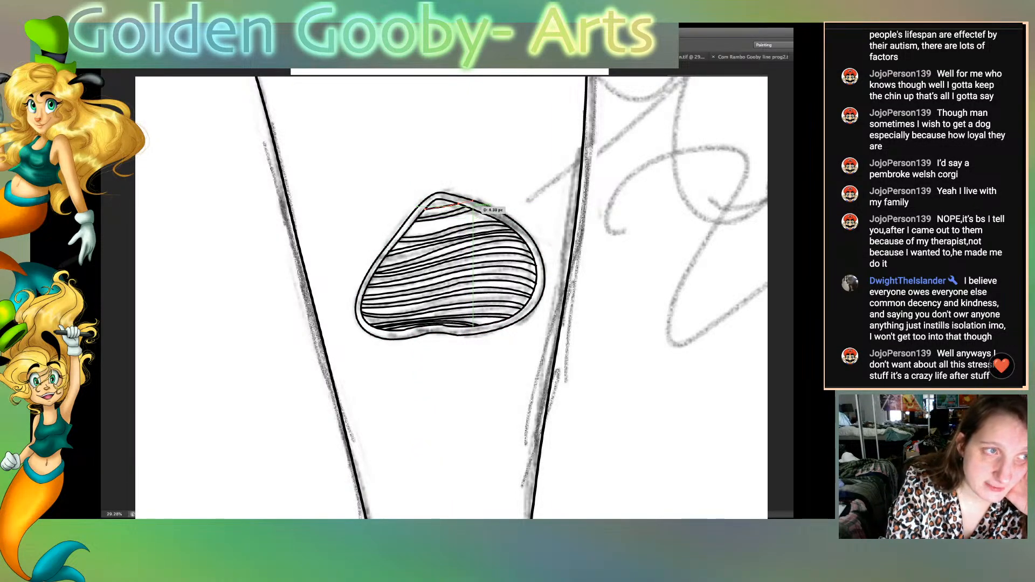
click(123, 166)
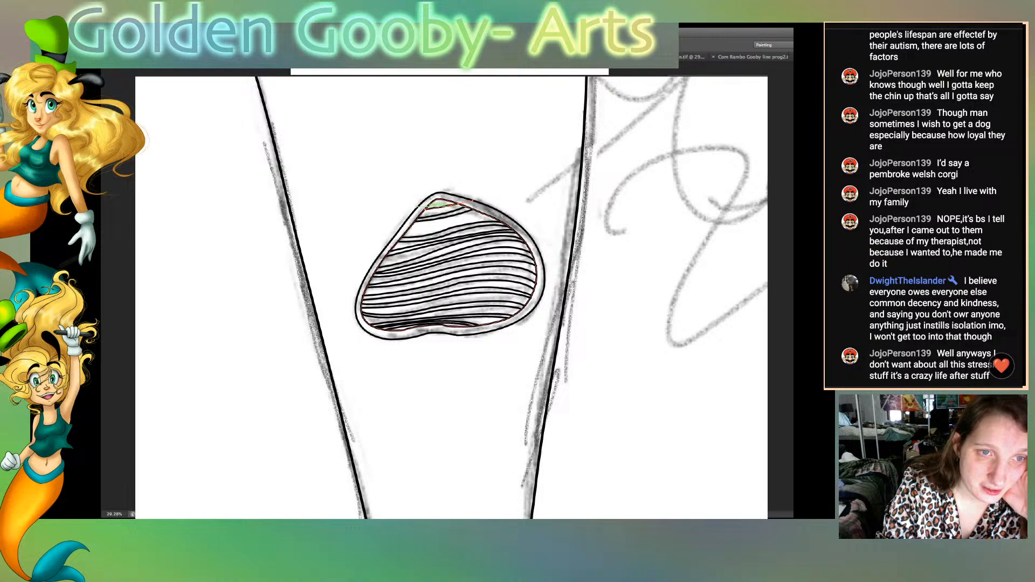
click(428, 207)
drag(451, 202, 457, 201)
click(120, 116)
click(162, 162)
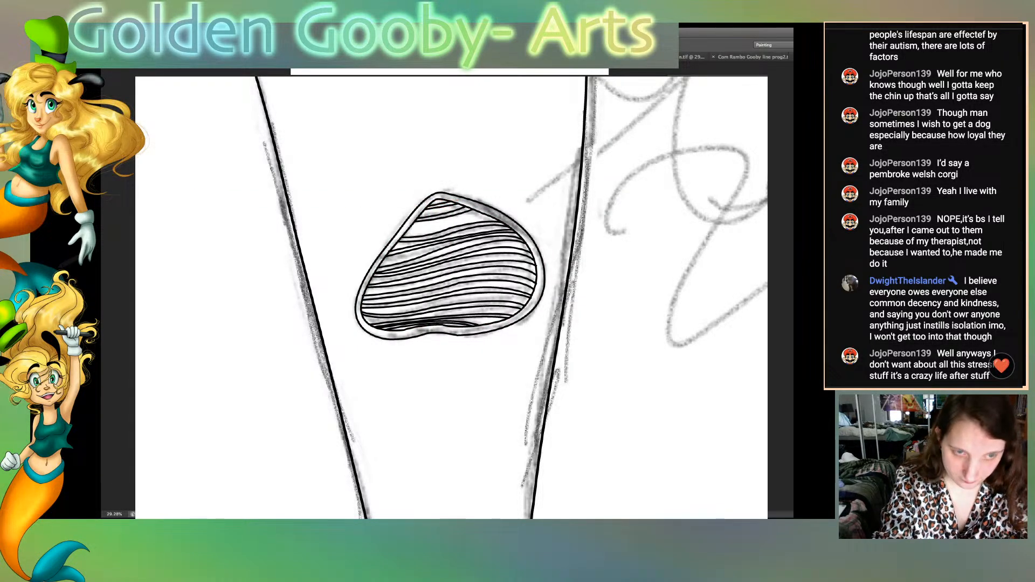
Step: Show the full page with the pencil sketch hidden, and switch to the document with the bald figure in the long skirt
key(ctrl+0)
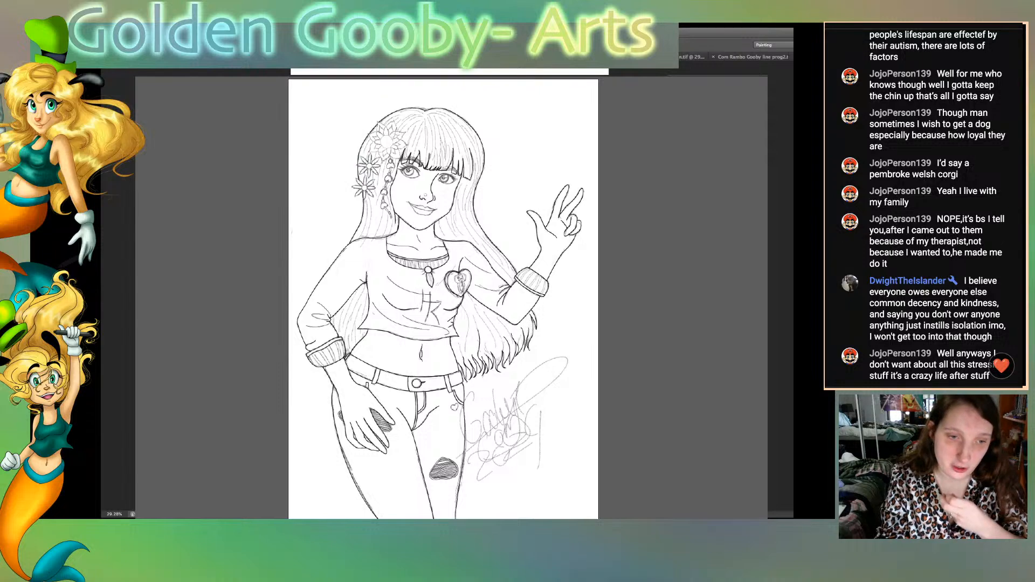
key(ctrl+shift+w)
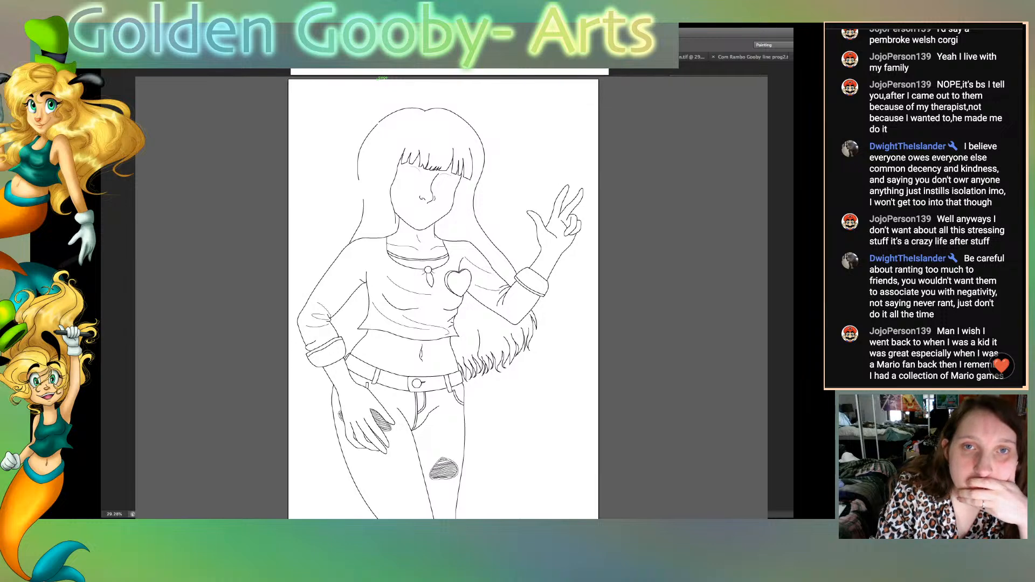
click(378, 57)
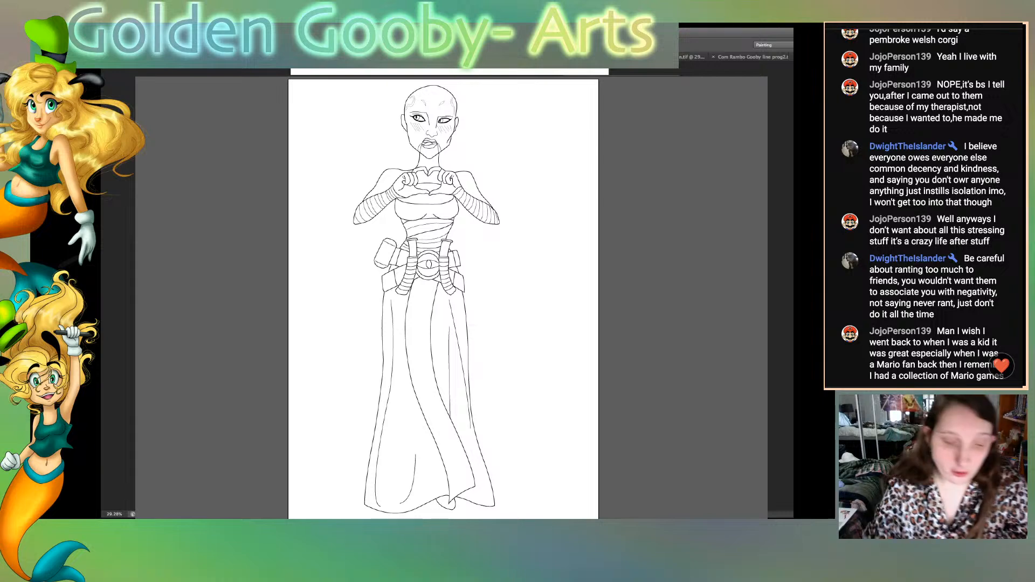
Step: Delete the outlined forehead mark above the left eye on the bald figure's face
key(super+plus)
key(super+plus)
key(super+plus)
key(super+plus)
key(super+plus)
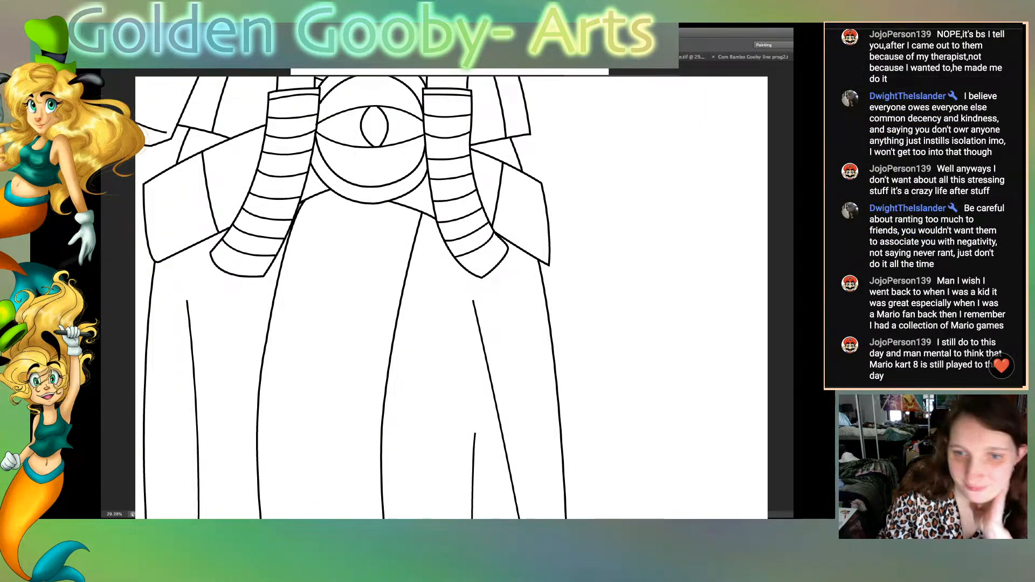
scroll(451, 298, up, 15)
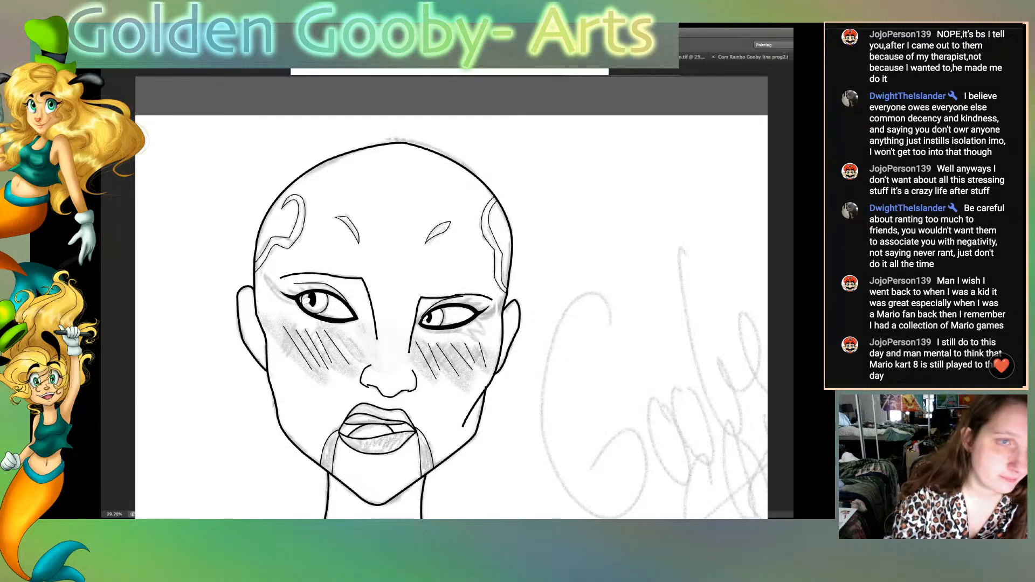
click(353, 225)
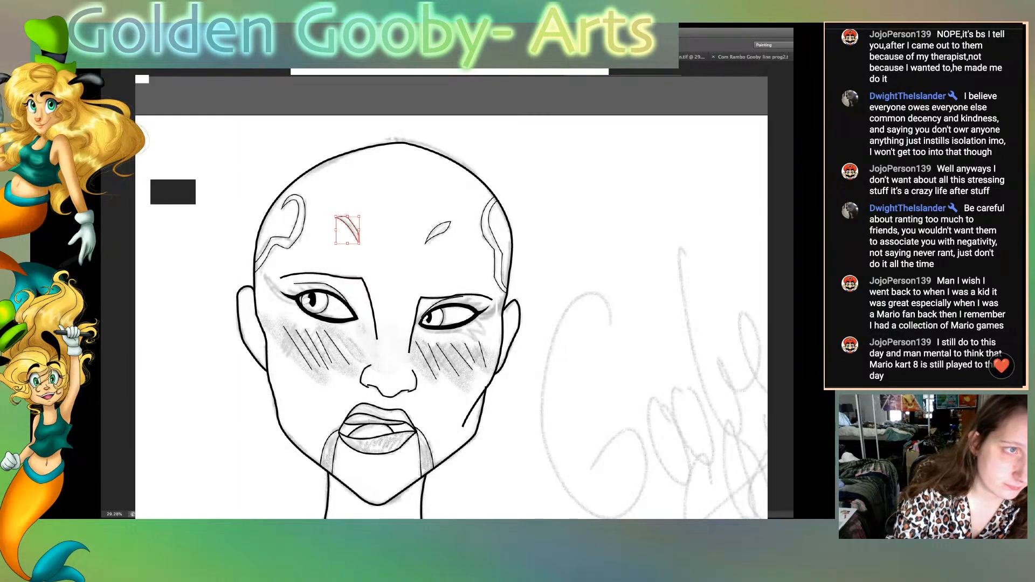
drag(142, 184, 172, 192)
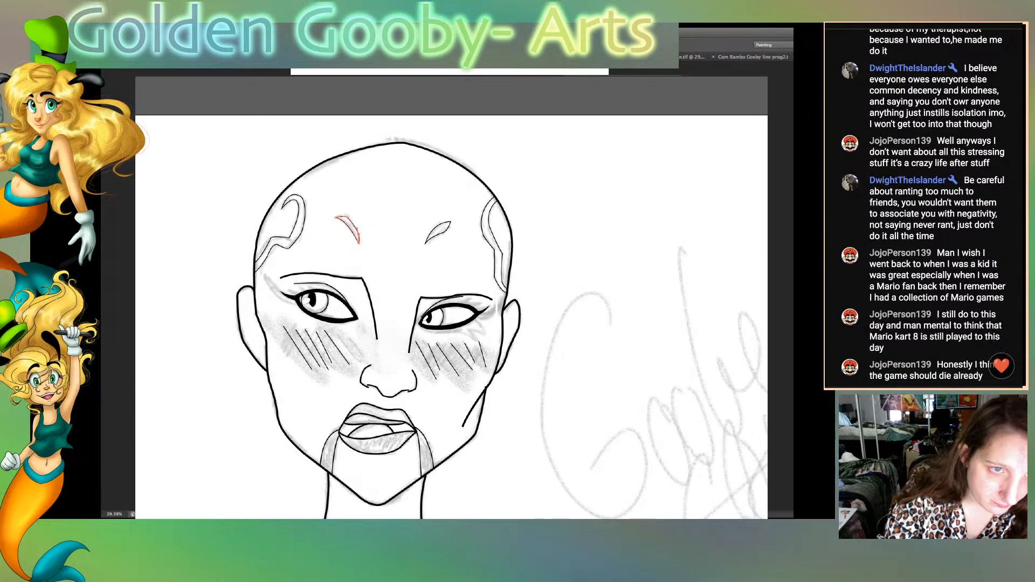
drag(358, 234, 356, 222)
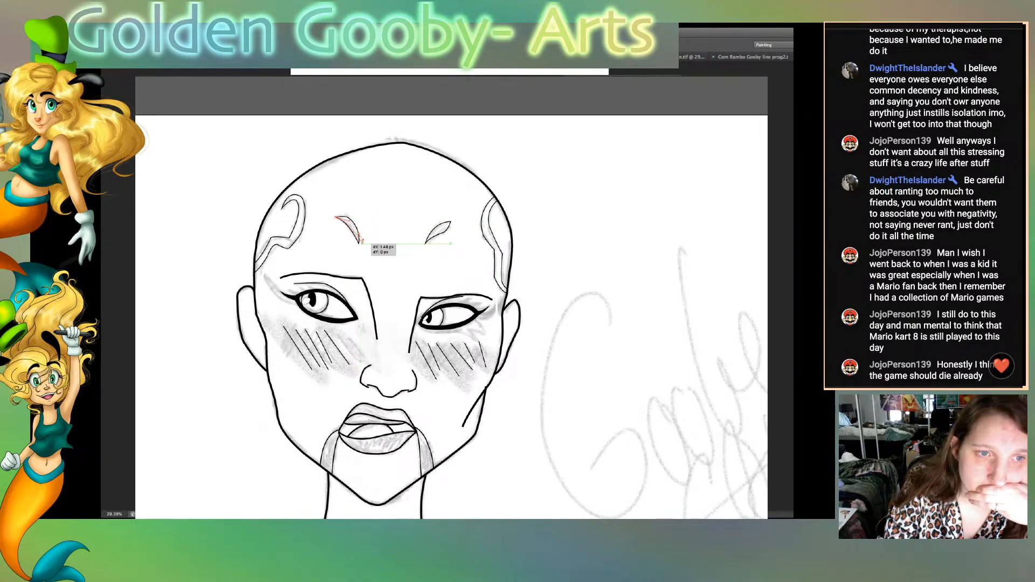
key(v)
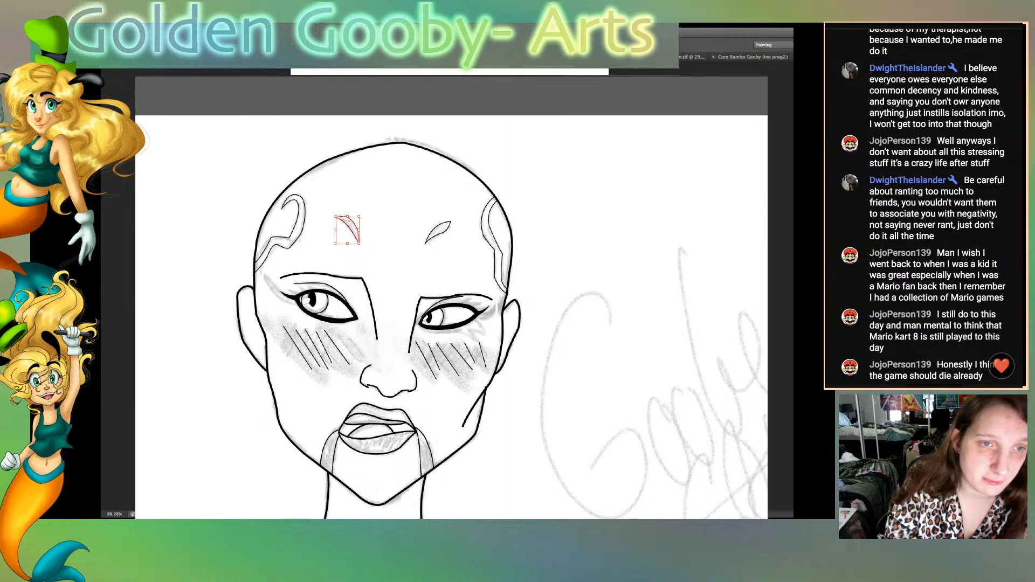
key(Delete)
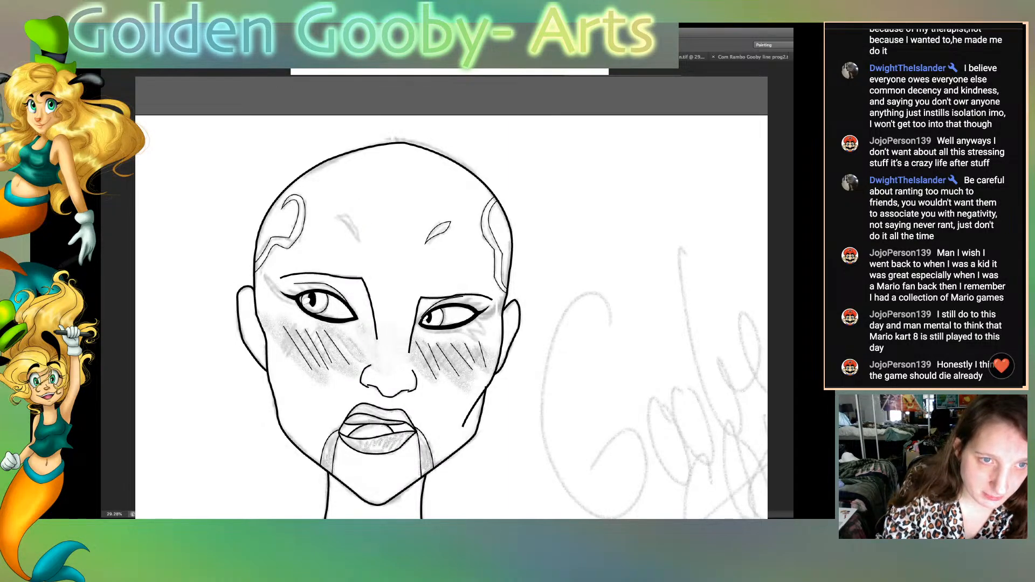
Step: Duplicate the right forehead mark, mirror it horizontally, and move and rotate the copy over the sketched left mark
drag(426, 209, 375, 234)
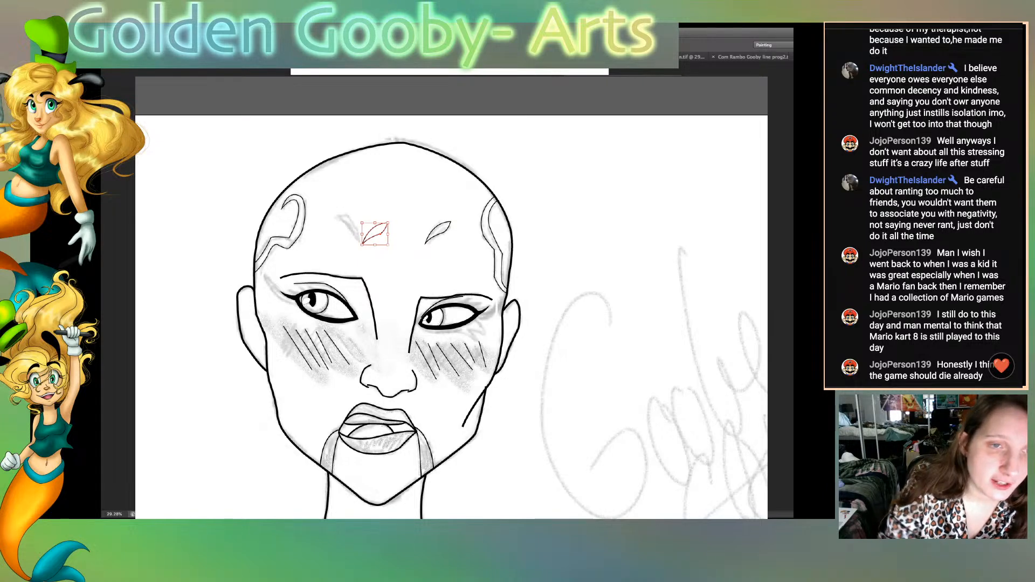
key(Return)
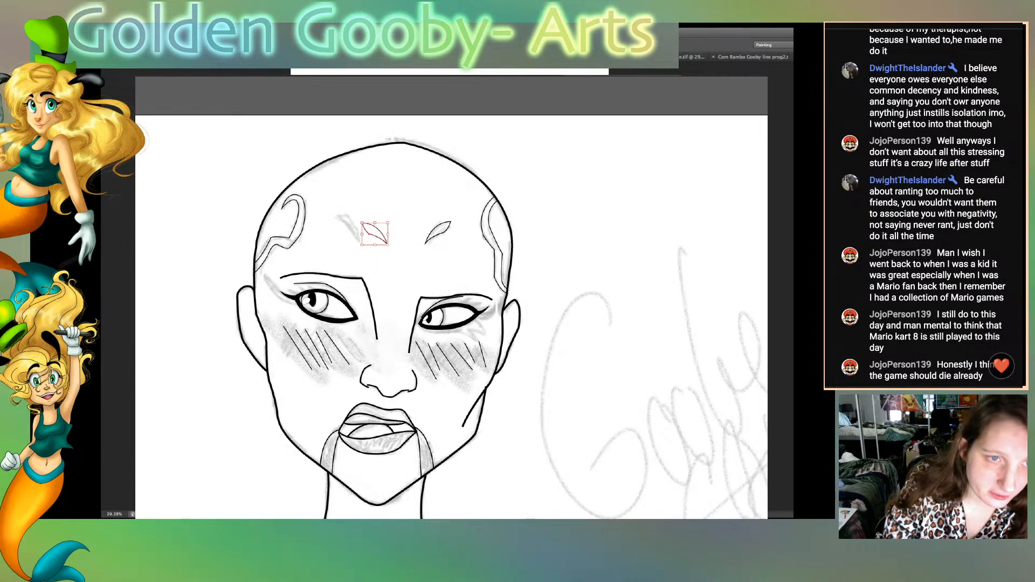
mouse_move(375, 233)
mouse_down()
mouse_move(352, 229)
mouse_move(374, 229)
mouse_up()
key(Return)
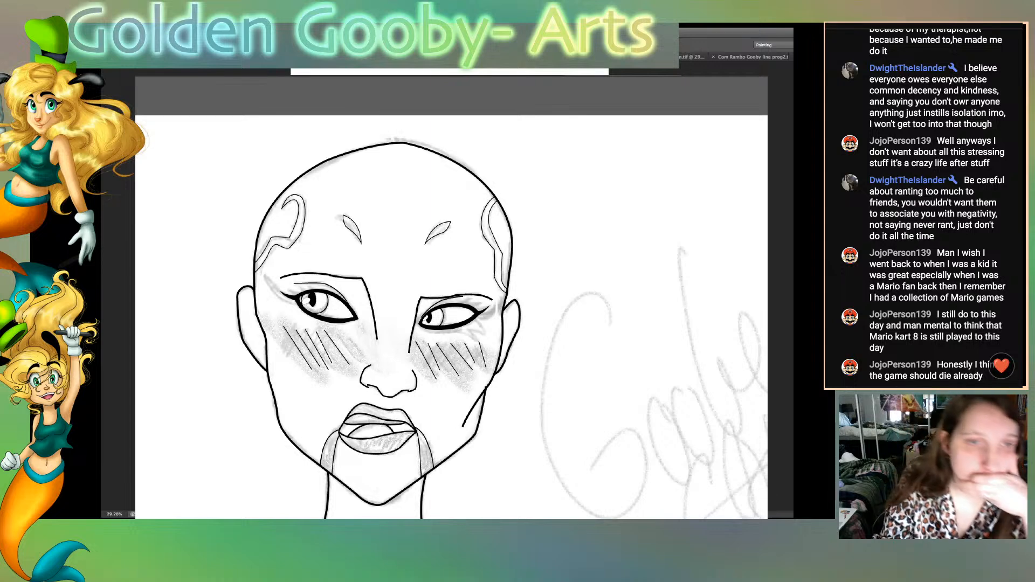
key(ctrl+t)
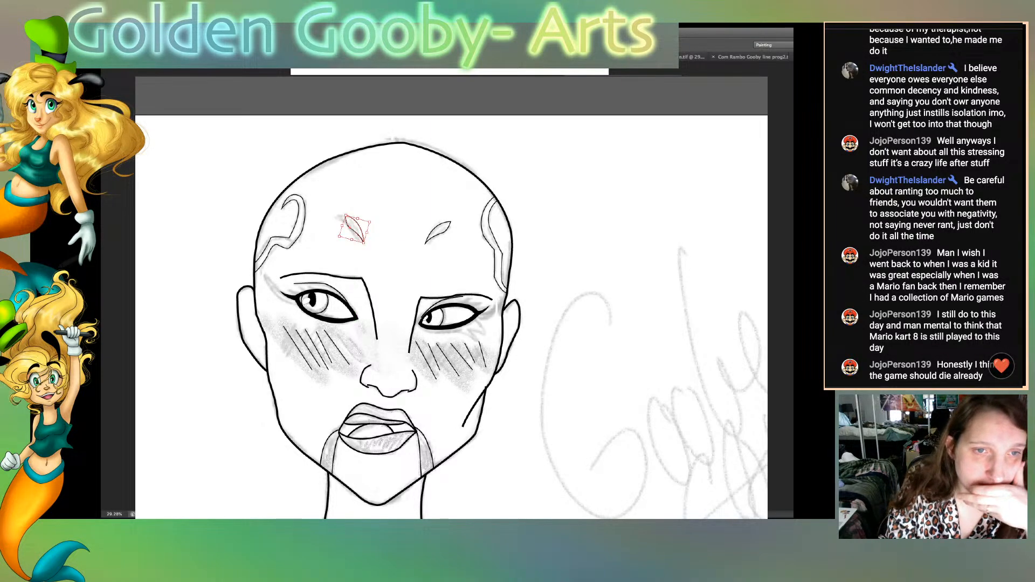
key(Return)
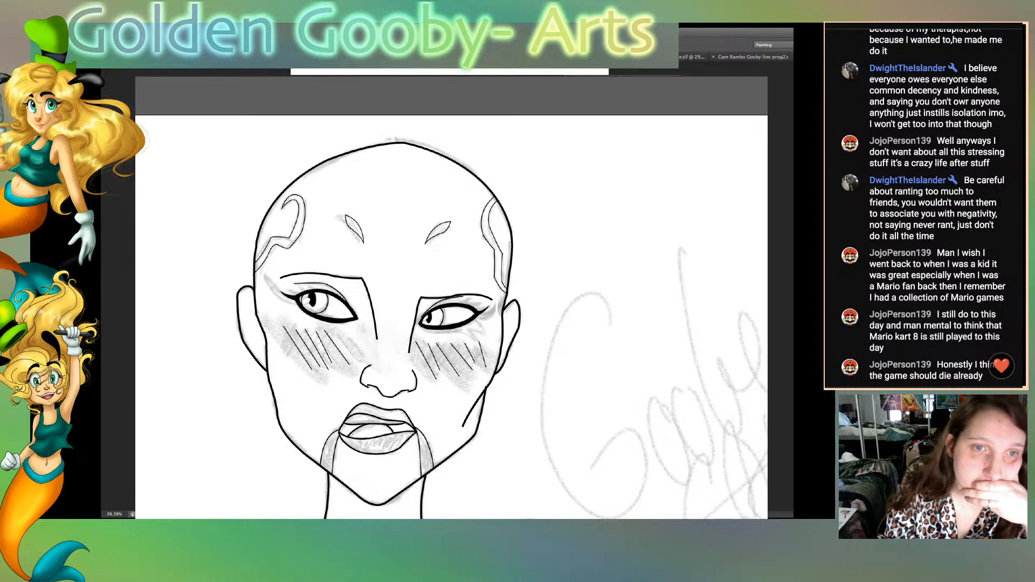
key(ctrl+t)
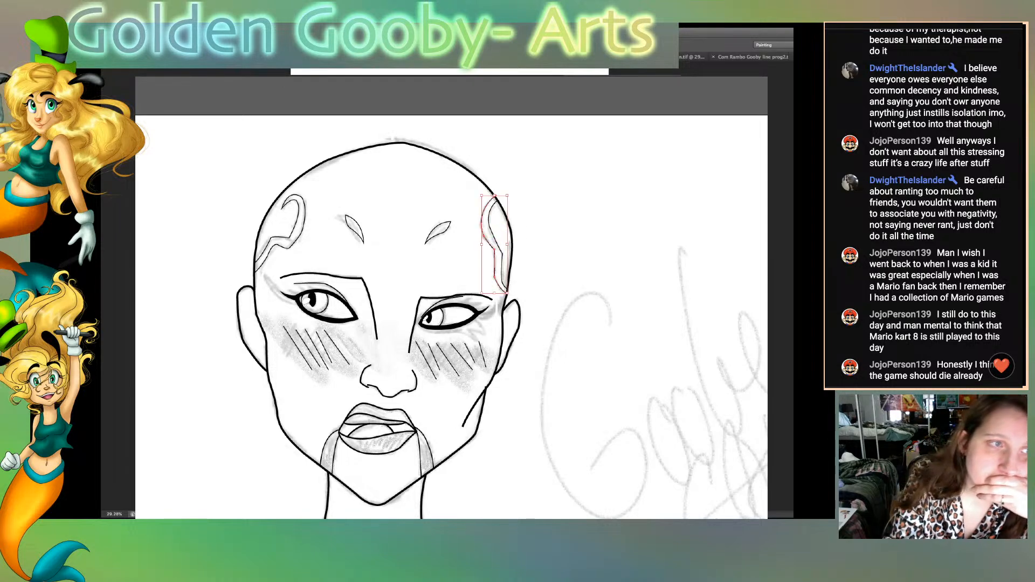
key(Return)
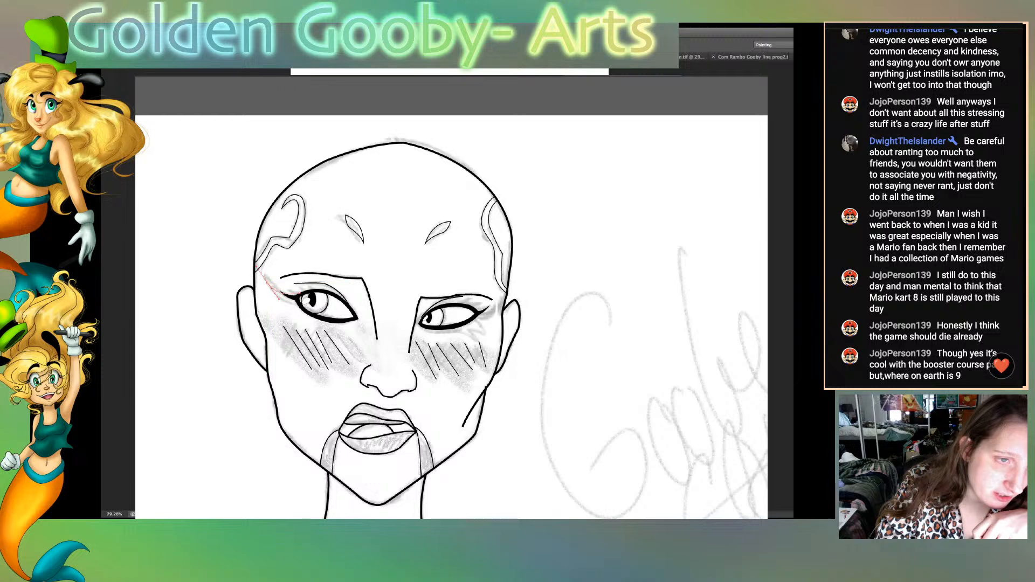
Step: Outline the winged makeup shape at the left eye's outer corner, including the small hooked point below it
drag(256, 266, 255, 263)
click(268, 283)
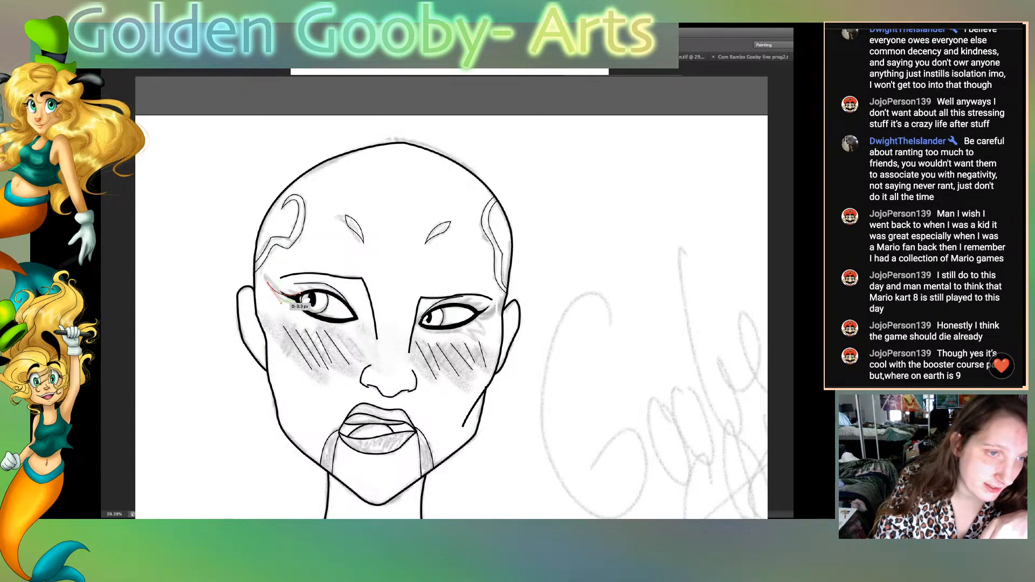
drag(277, 299, 296, 308)
click(276, 298)
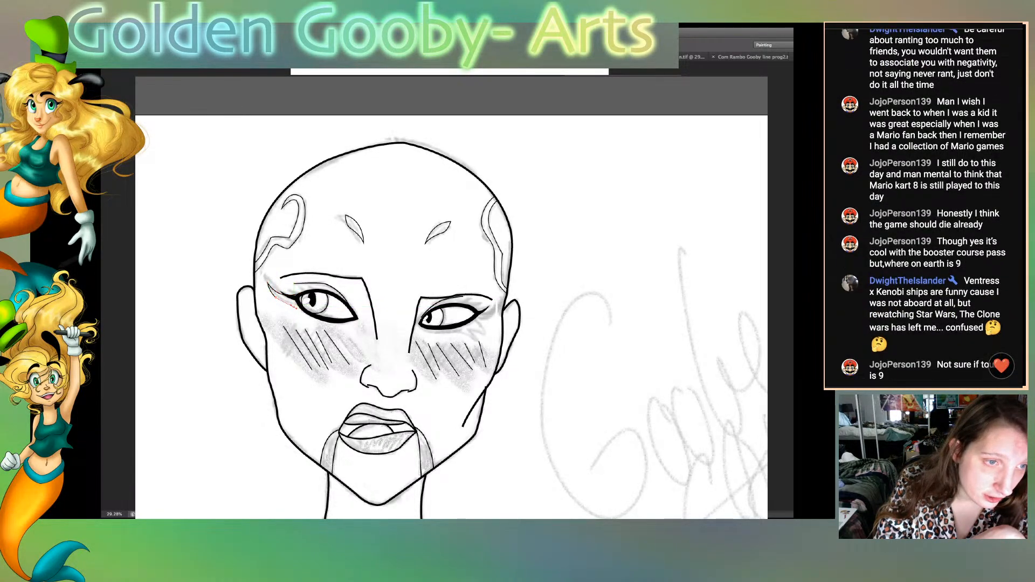
click(302, 310)
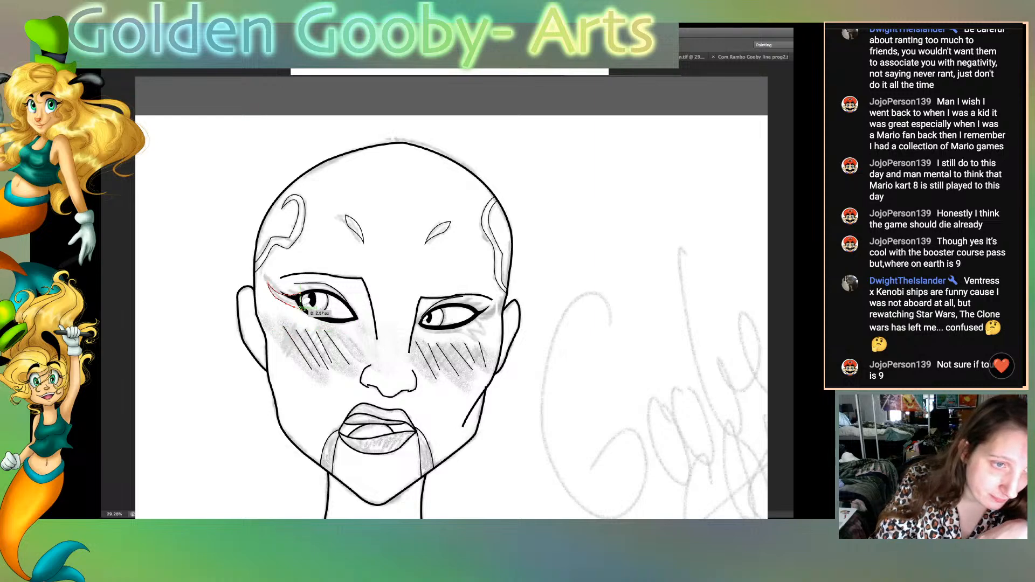
drag(289, 318, 287, 324)
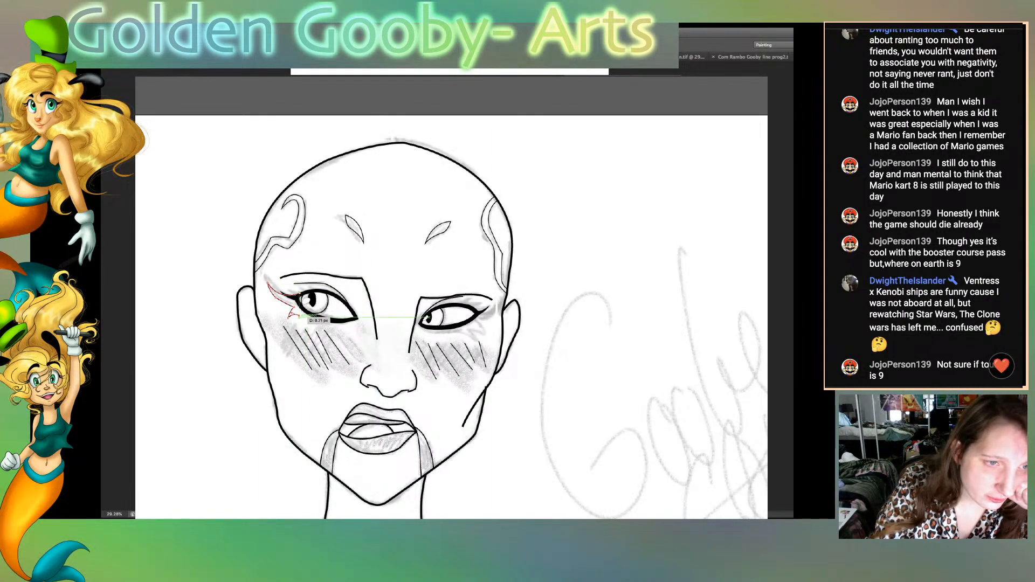
Step: Continue the left eye's makeup outline along beneath the lower lid and around the inner corner
click(361, 333)
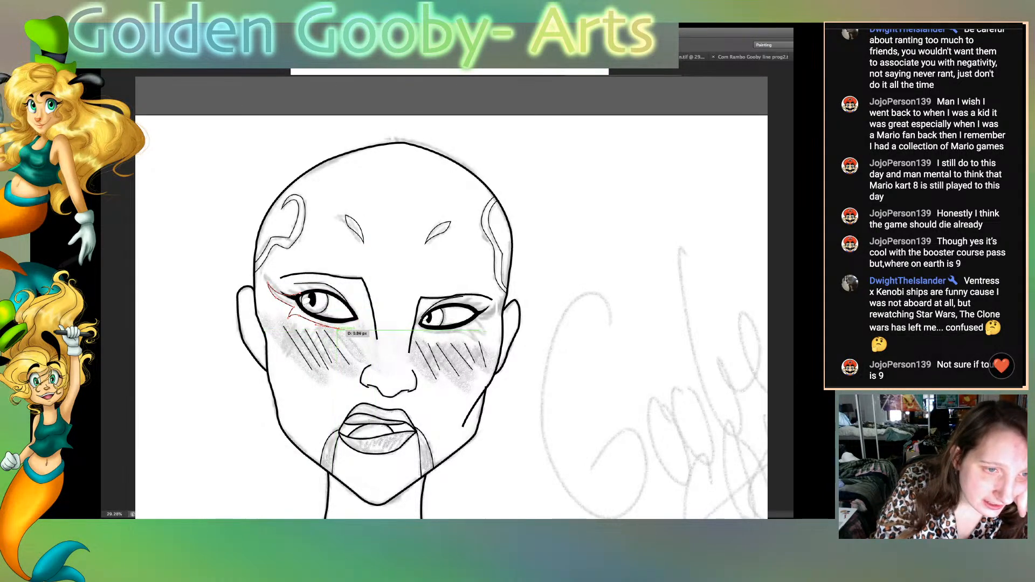
click(339, 328)
drag(359, 318, 361, 312)
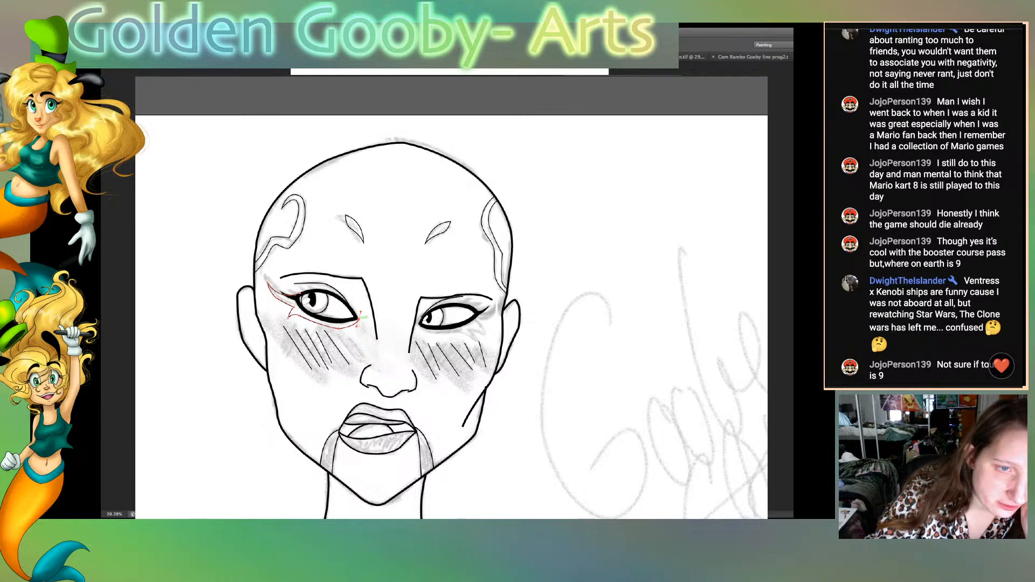
drag(358, 320, 364, 321)
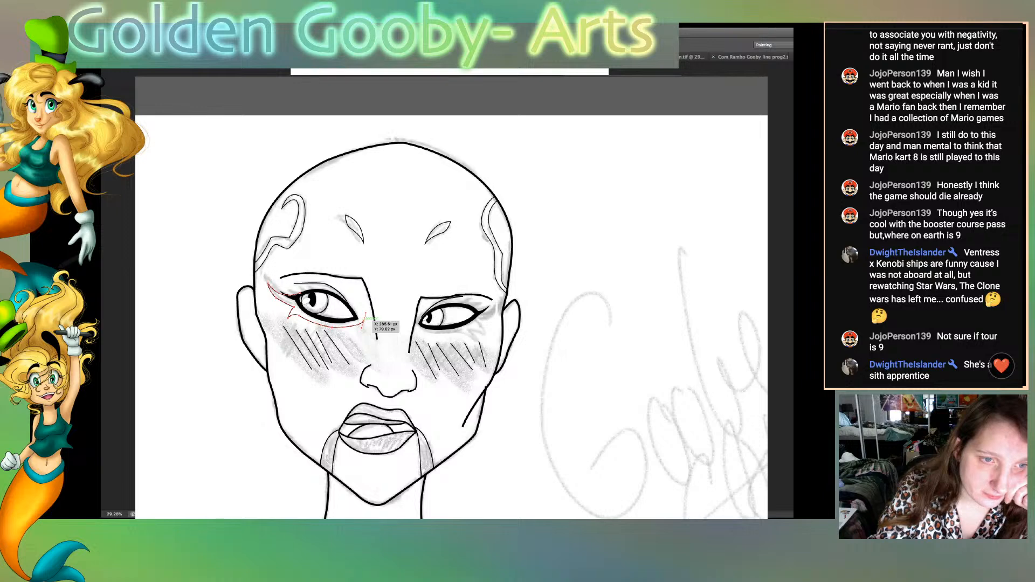
mouse_move(368, 320)
mouse_down()
mouse_move(352, 330)
mouse_move(368, 318)
mouse_up()
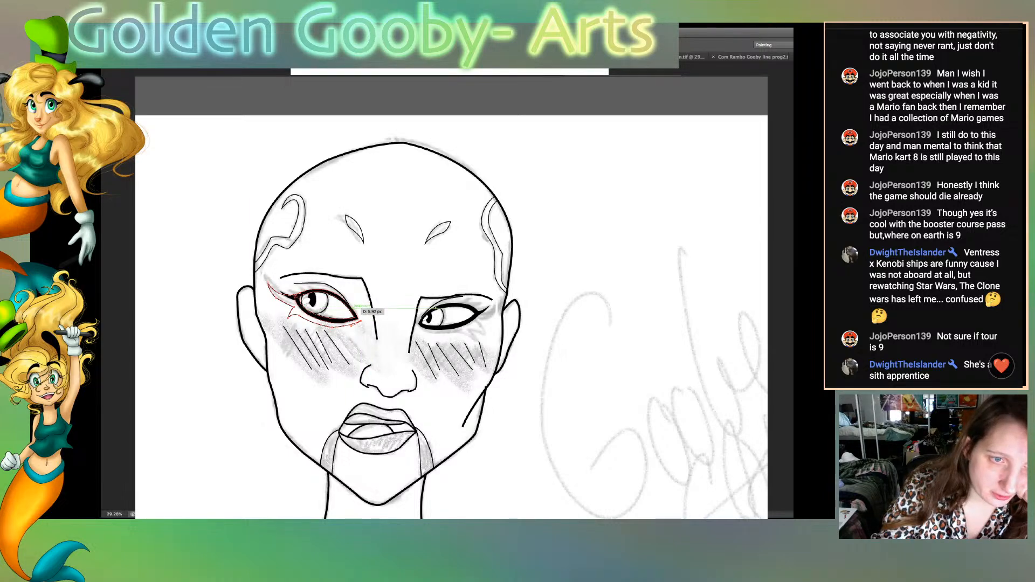
click(350, 302)
click(347, 301)
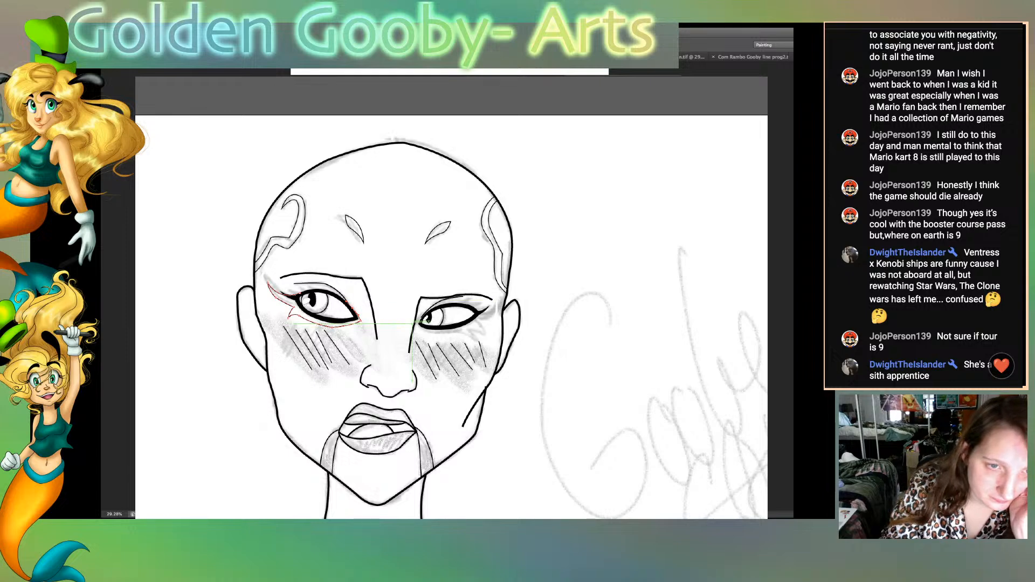
Step: Start the right eye's makeup outline at the inner corner and run it along beneath the lower lid
click(421, 320)
drag(418, 327, 425, 332)
click(417, 326)
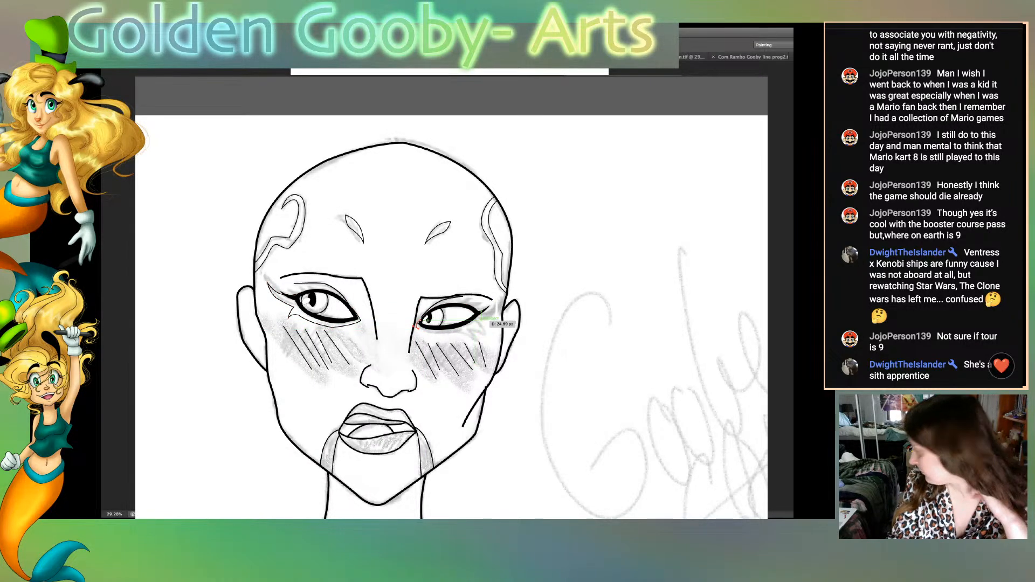
click(434, 331)
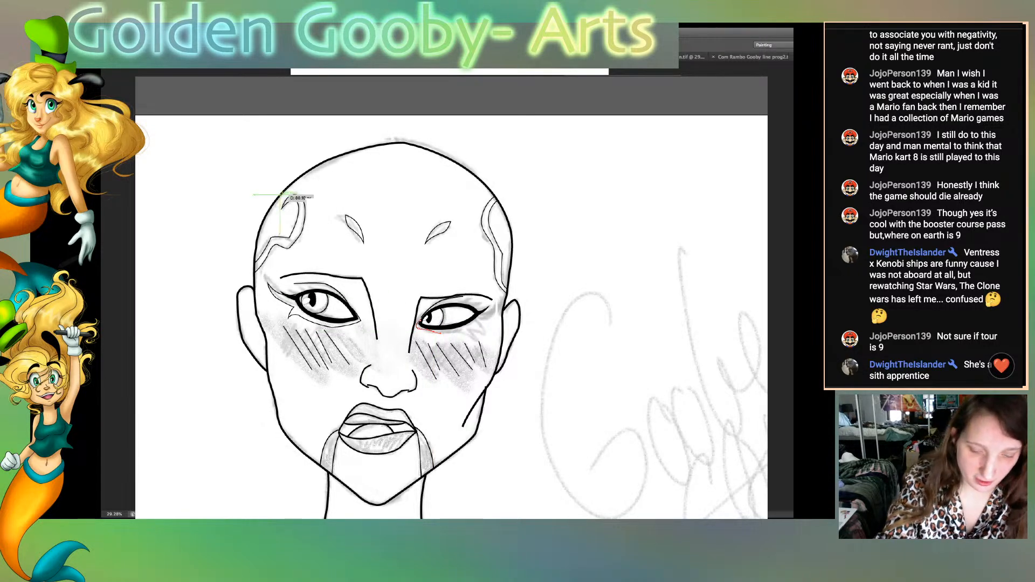
key(ctrl+plus)
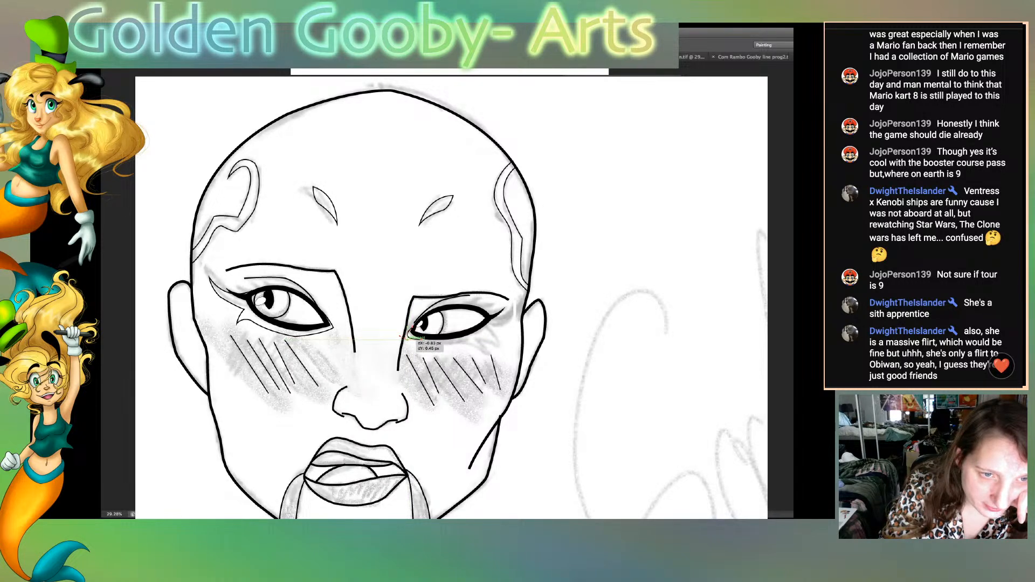
drag(408, 336, 408, 335)
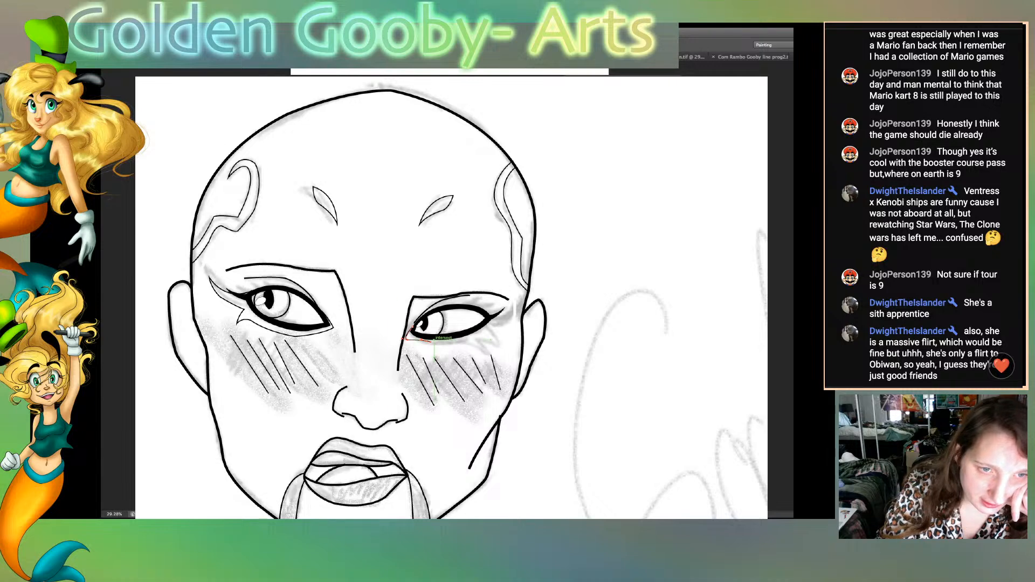
drag(443, 340, 472, 338)
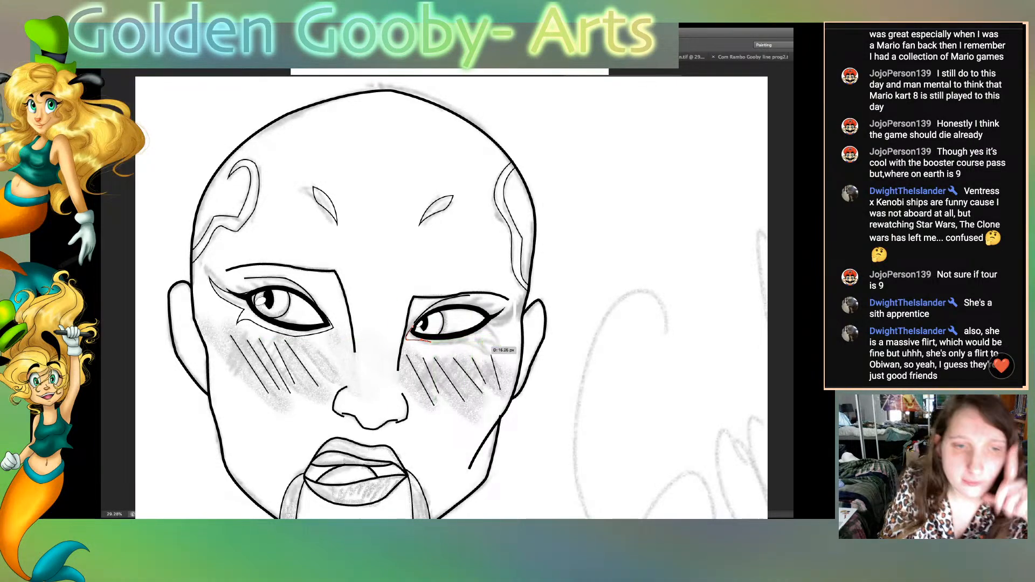
Step: Complete the right eye's makeup outline with a hooked point below the outer corner and a wing toward the temple
click(409, 337)
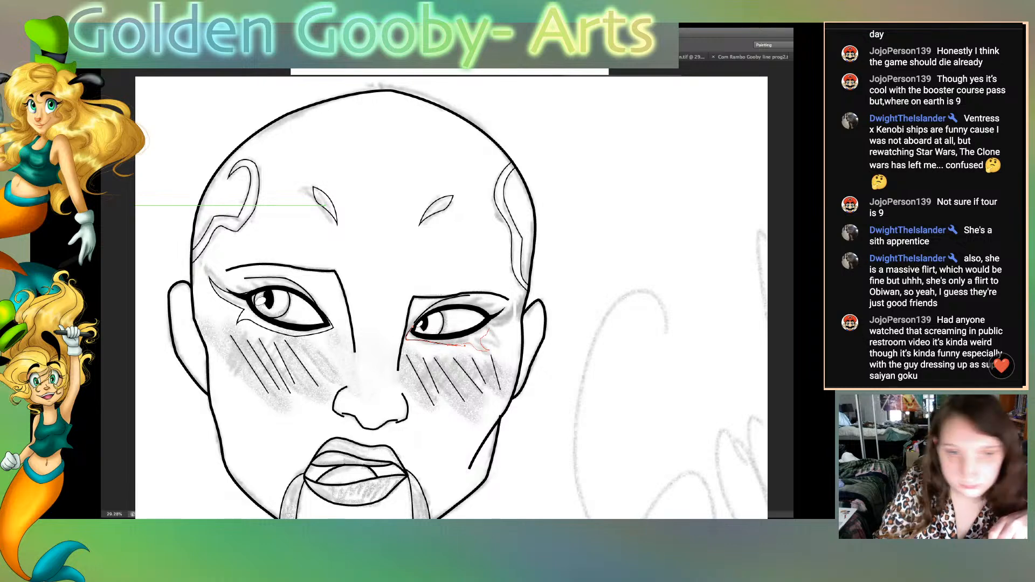
click(517, 310)
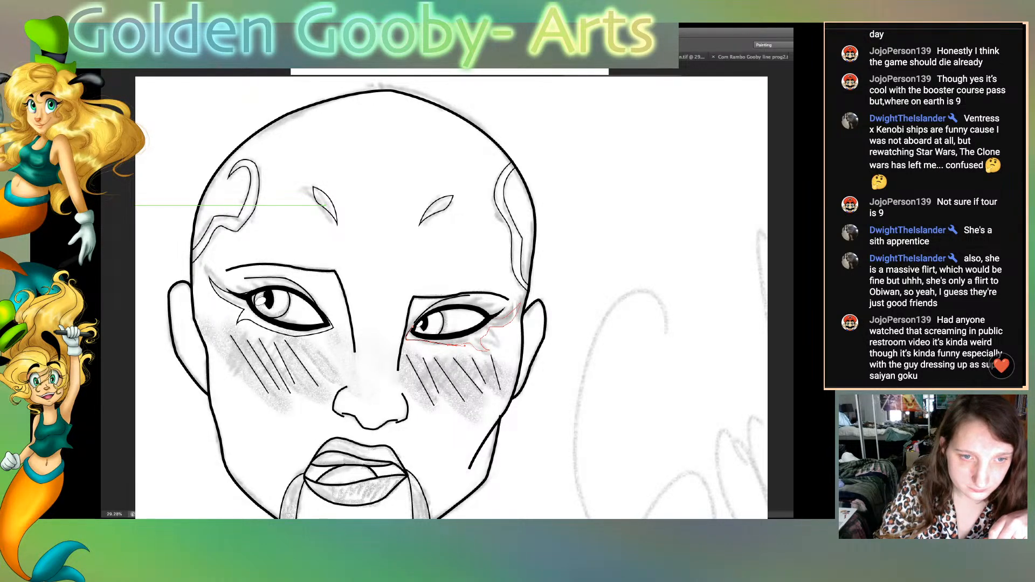
drag(486, 311, 481, 308)
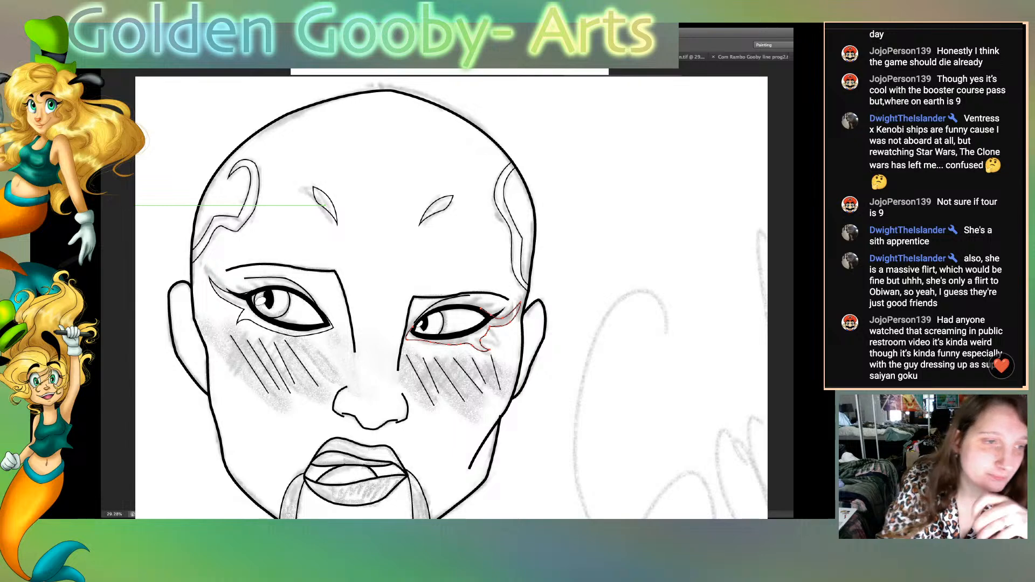
key(Return)
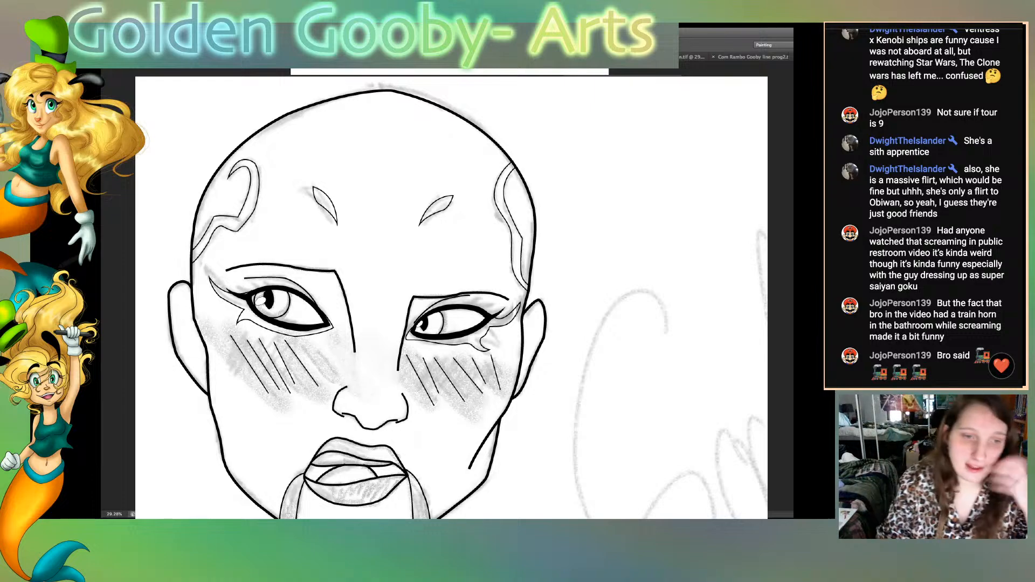
scroll(452, 297, down, 10)
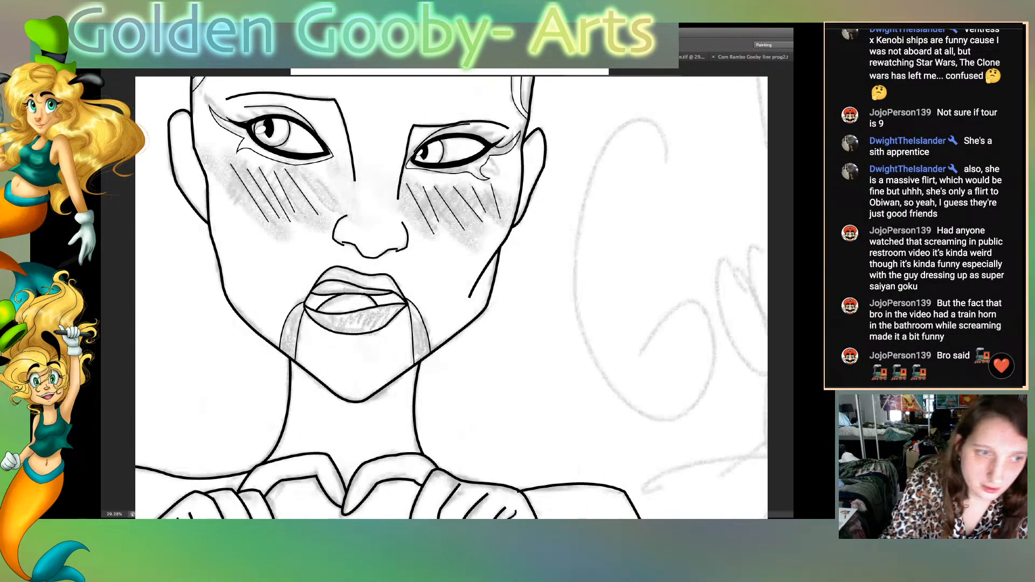
scroll(451, 296, up, 6)
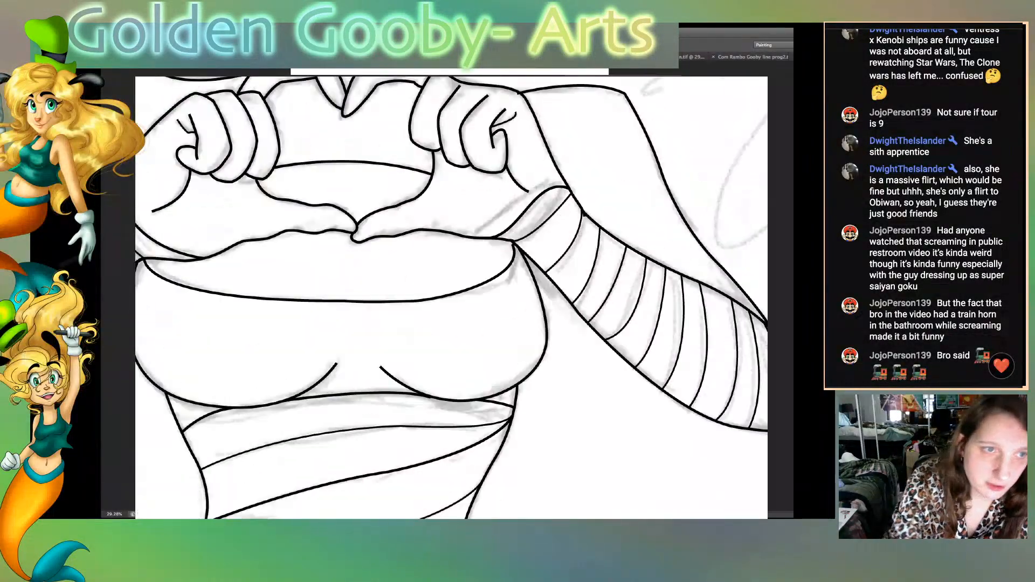
key(super+z)
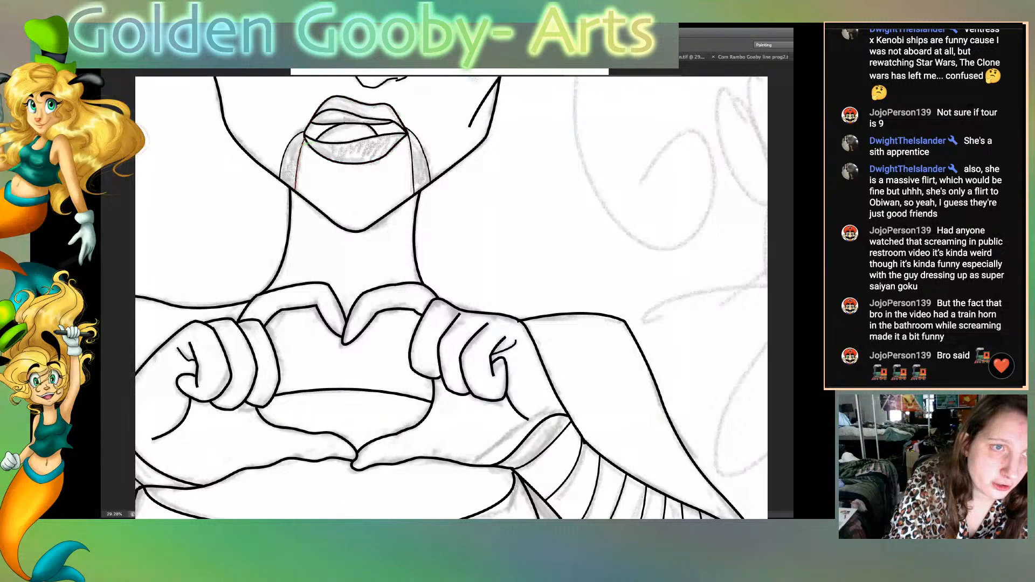
Step: Outline the shaded chin markings that curve from both corners of the mouth down to the jawline
click(295, 192)
mouse_move(308, 143)
mouse_down()
mouse_move(316, 128)
mouse_move(290, 140)
mouse_up()
click(415, 145)
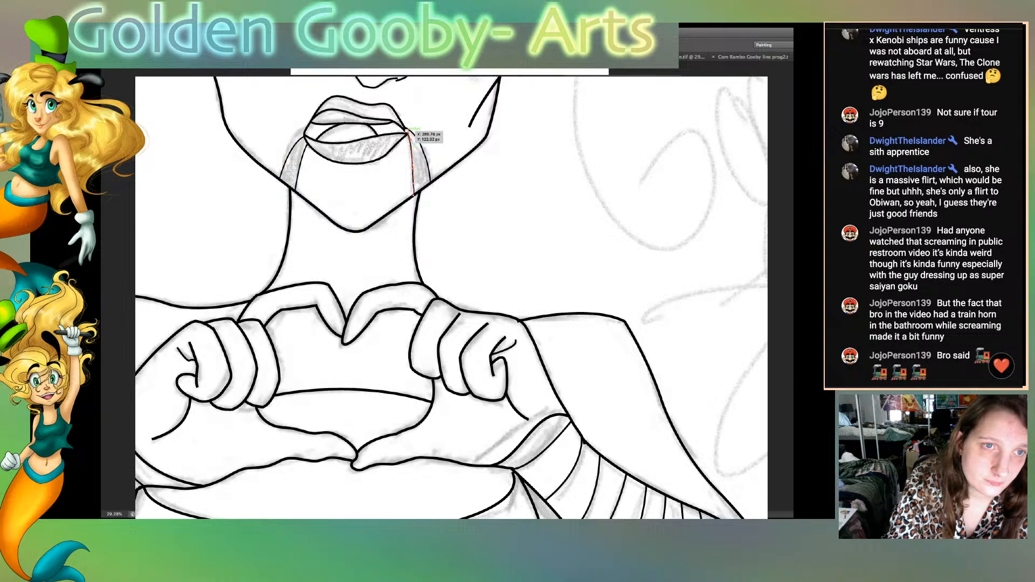
click(418, 131)
drag(419, 131, 421, 141)
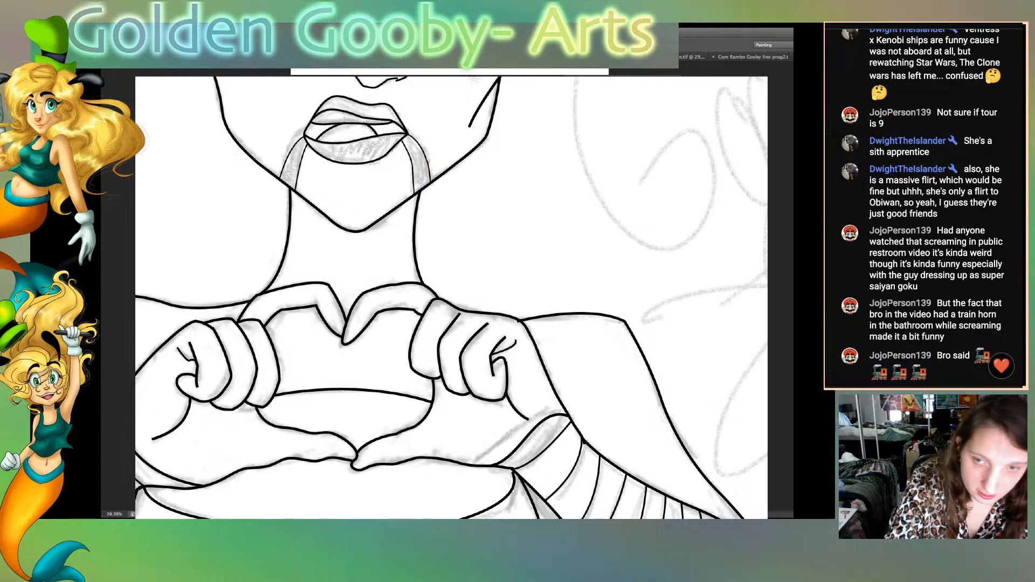
Step: Examine the inked full figure with the pencil sketch hidden, and inspect the belt, torso and face up close with the sketch shown
key(ctrl+0)
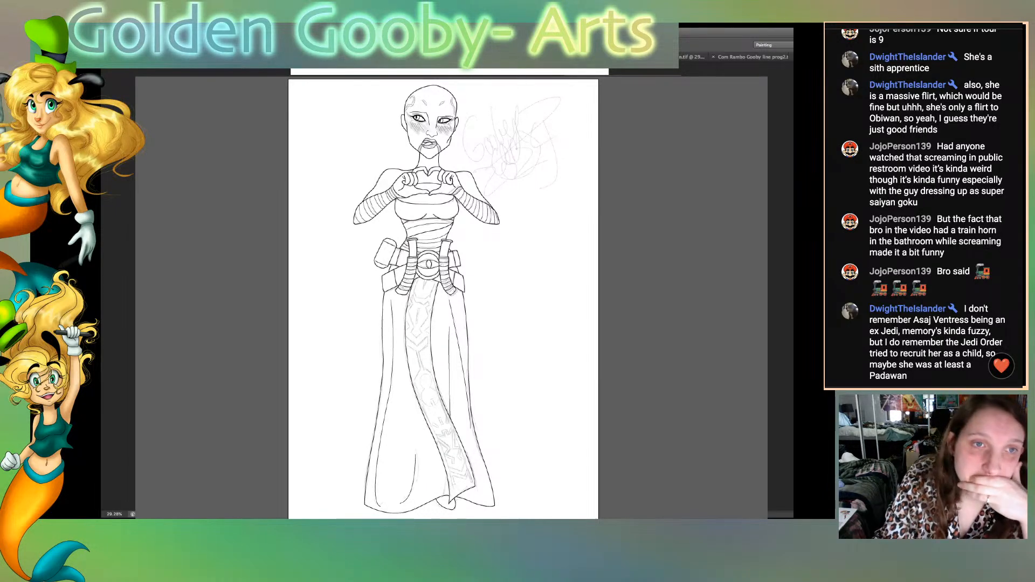
key(super+comma)
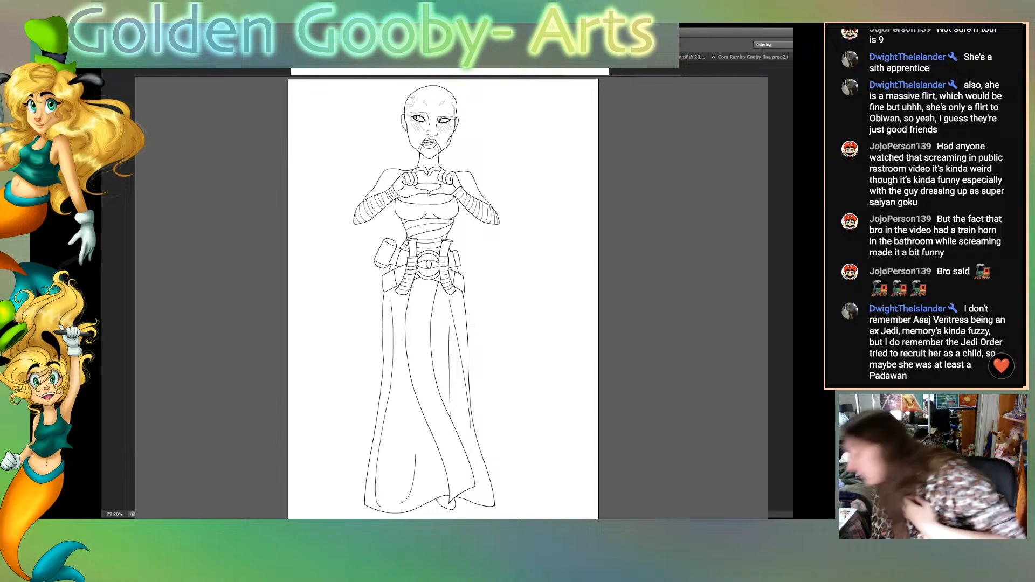
key(super+plus)
key(super+plus)
key(super+plus)
key(super+plus)
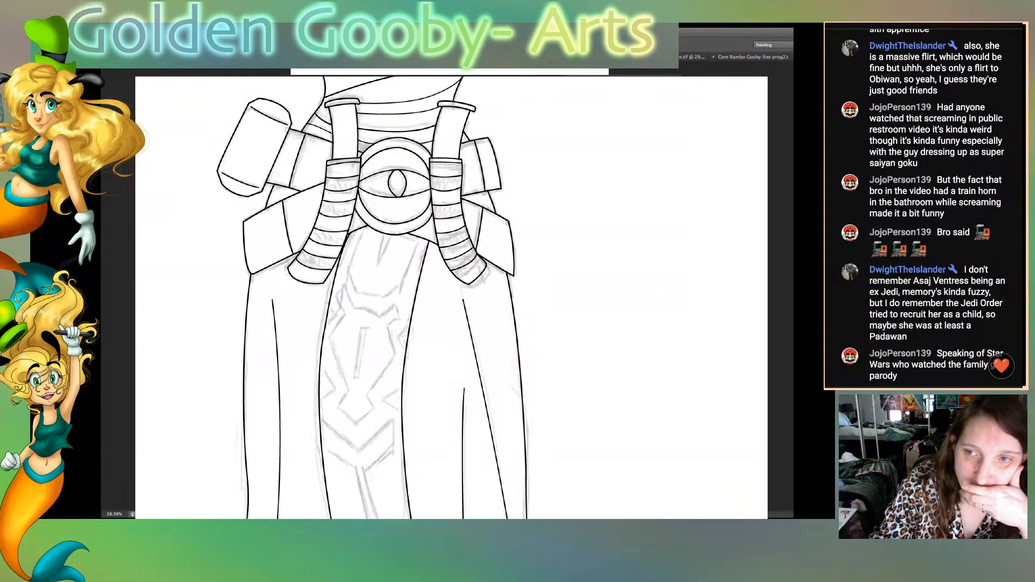
scroll(451, 297, up, 10)
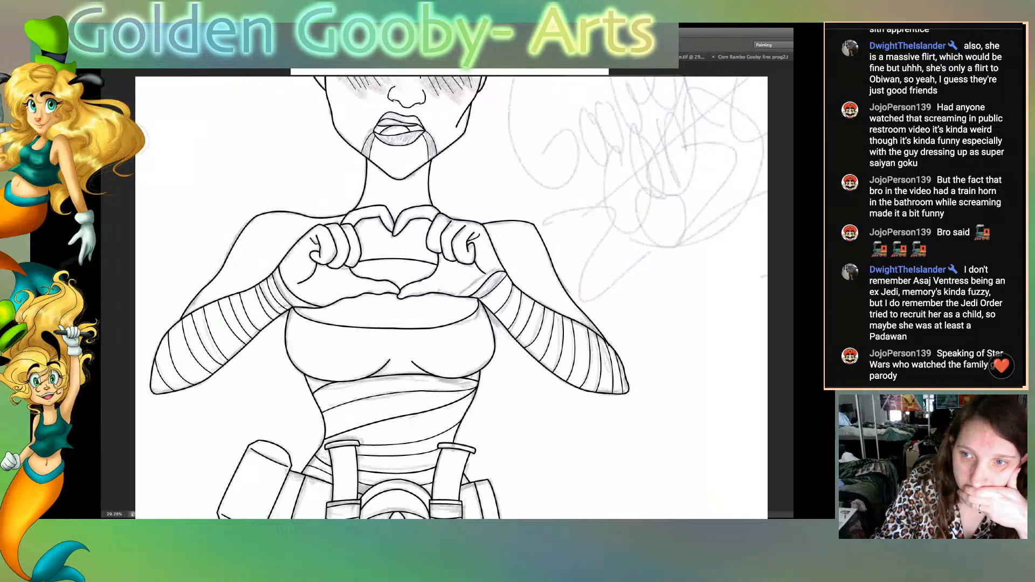
scroll(451, 298, up, 6)
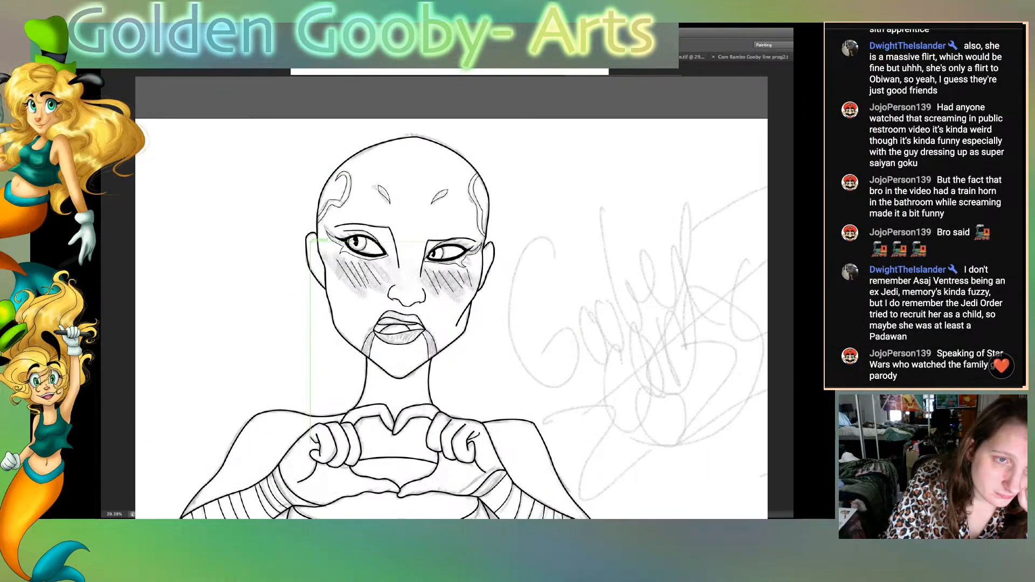
click(310, 241)
drag(325, 274, 337, 311)
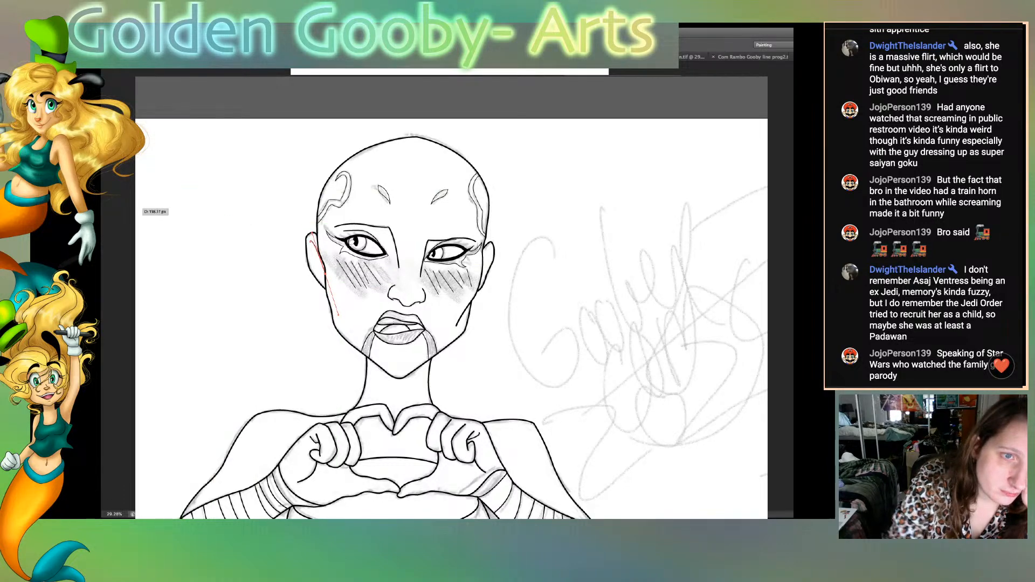
key(super+z)
drag(322, 265, 324, 280)
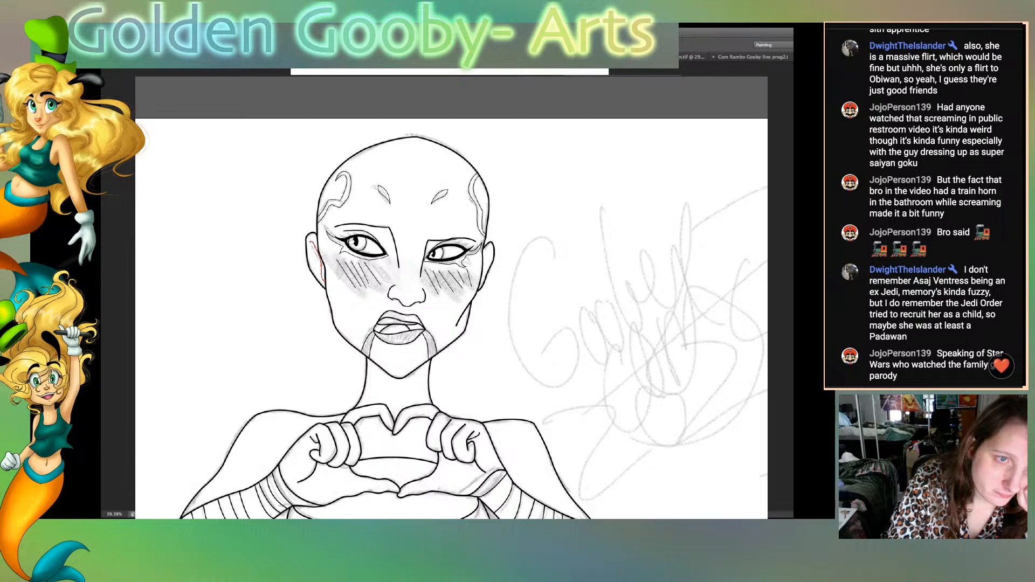
drag(311, 241, 311, 245)
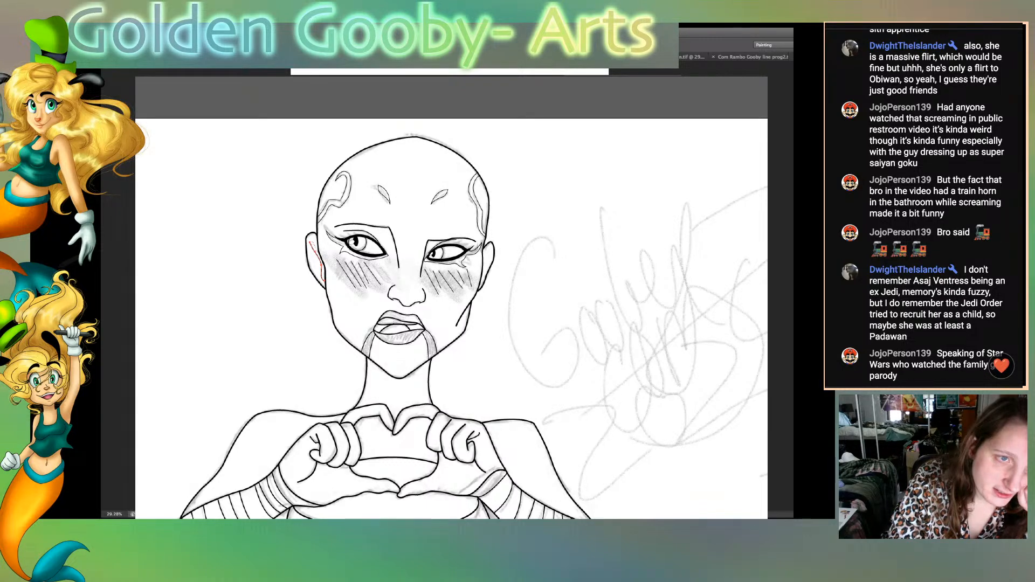
key(super+z)
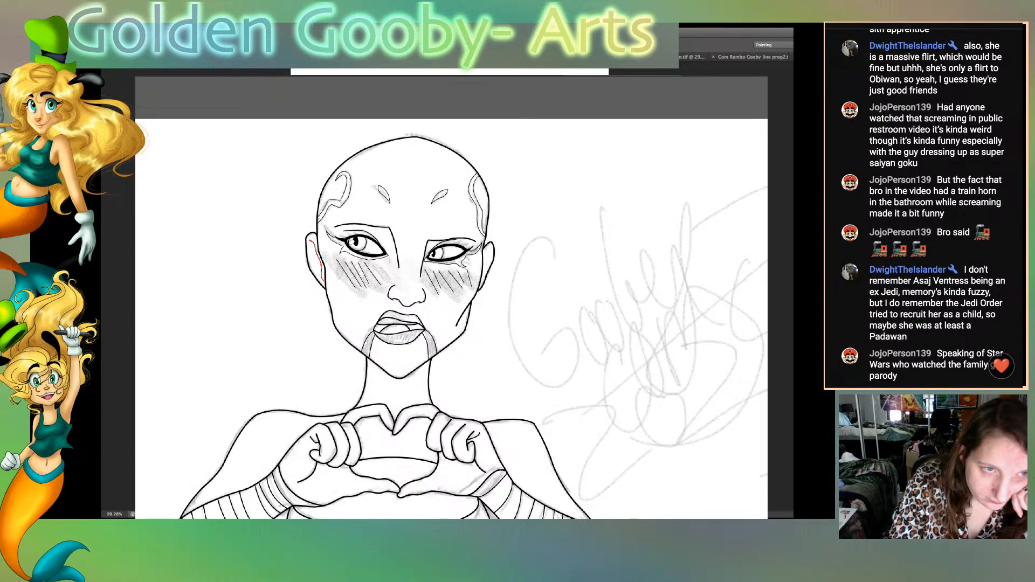
key(Delete)
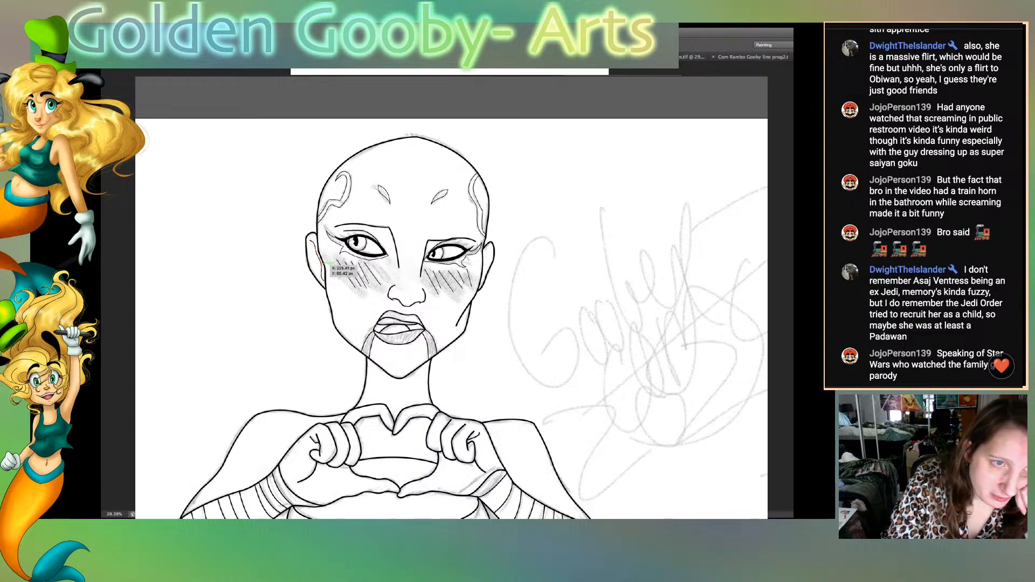
Step: Draw a curved inner-ear line inside the upper part of the left ear
click(325, 283)
click(329, 266)
click(322, 265)
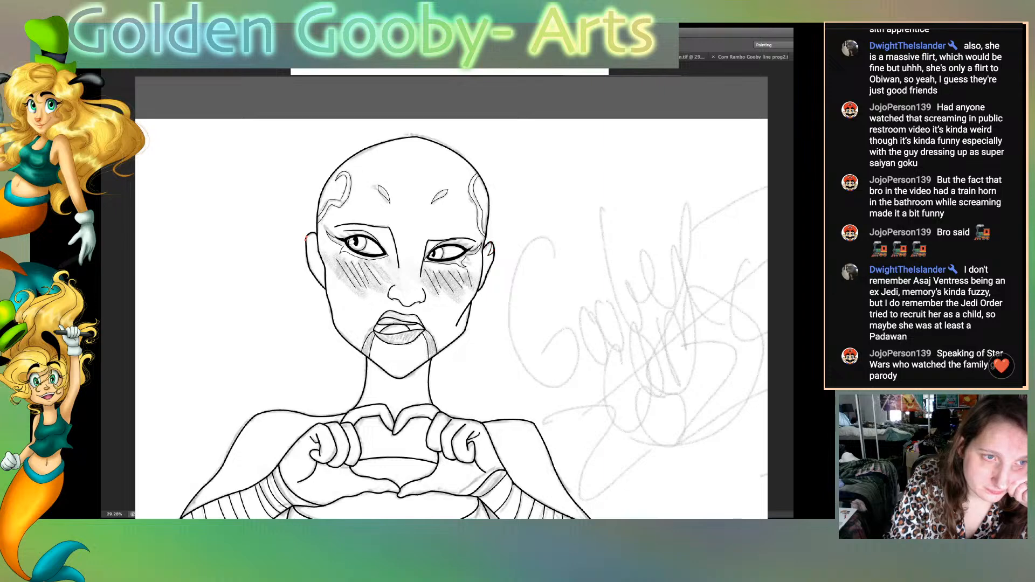
drag(314, 234, 314, 252)
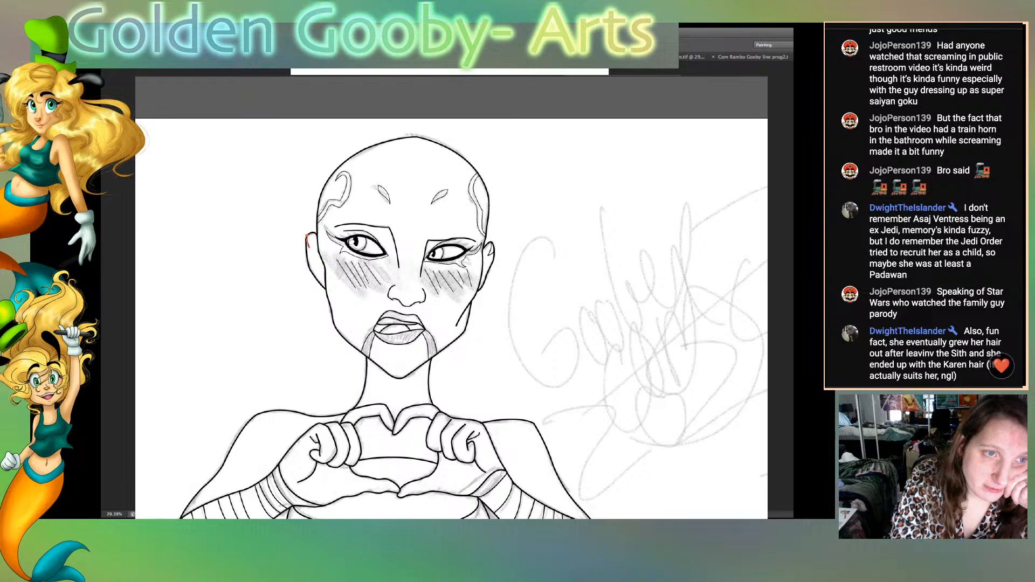
click(315, 250)
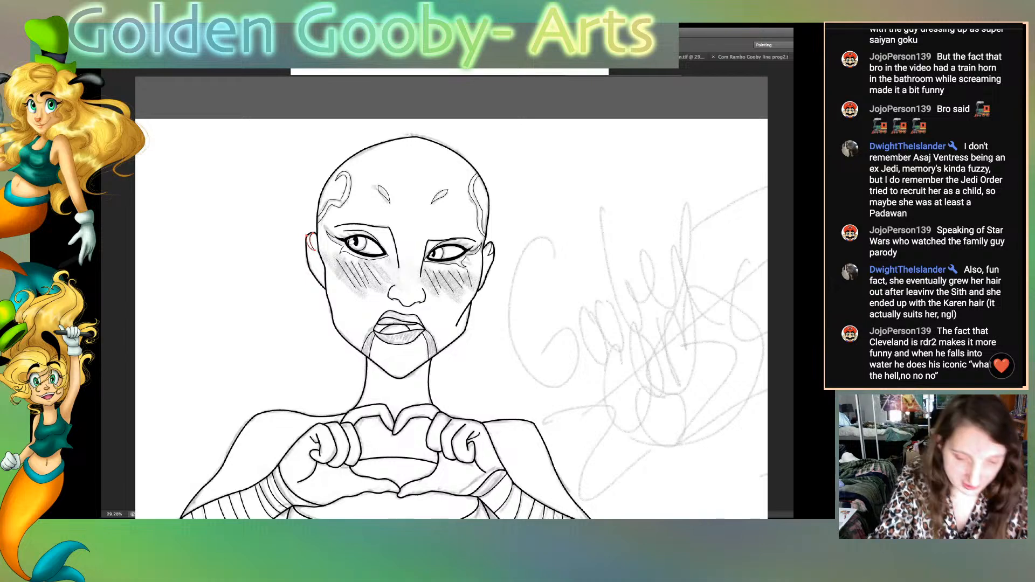
Step: Draw short eyelashes along the outer part of the right eye's upper lid
key(super+plus)
key(super+plus)
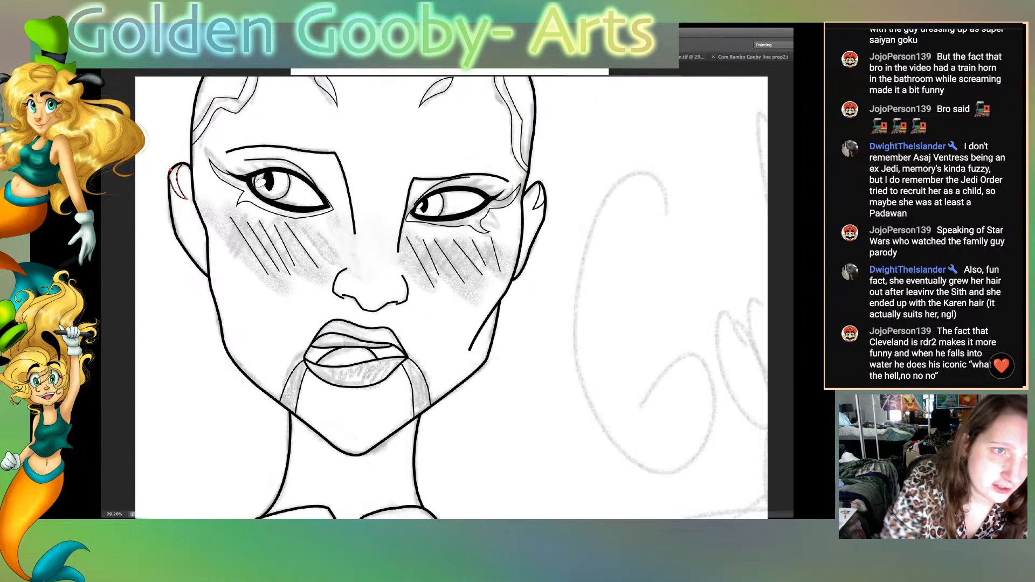
click(483, 192)
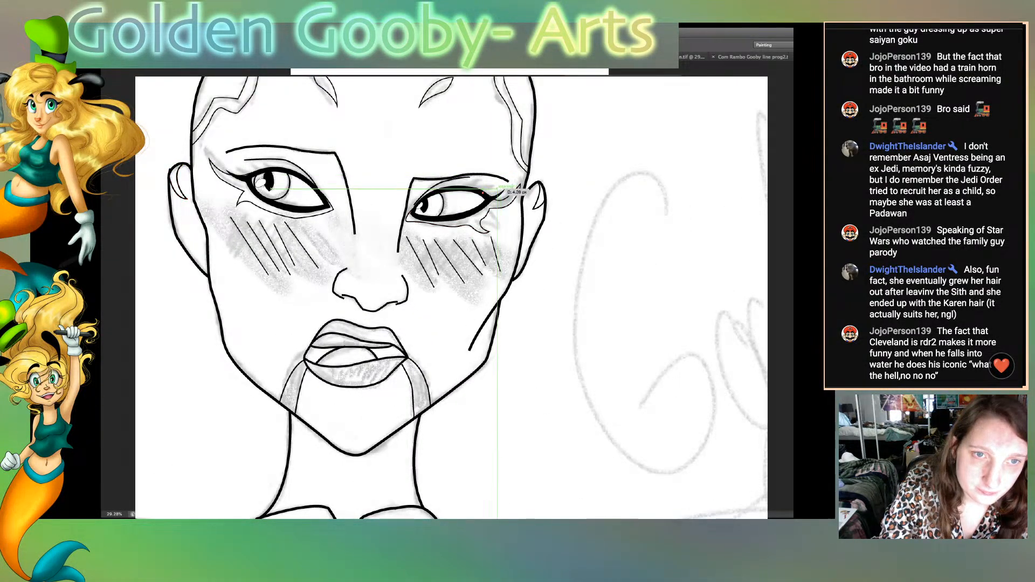
click(486, 193)
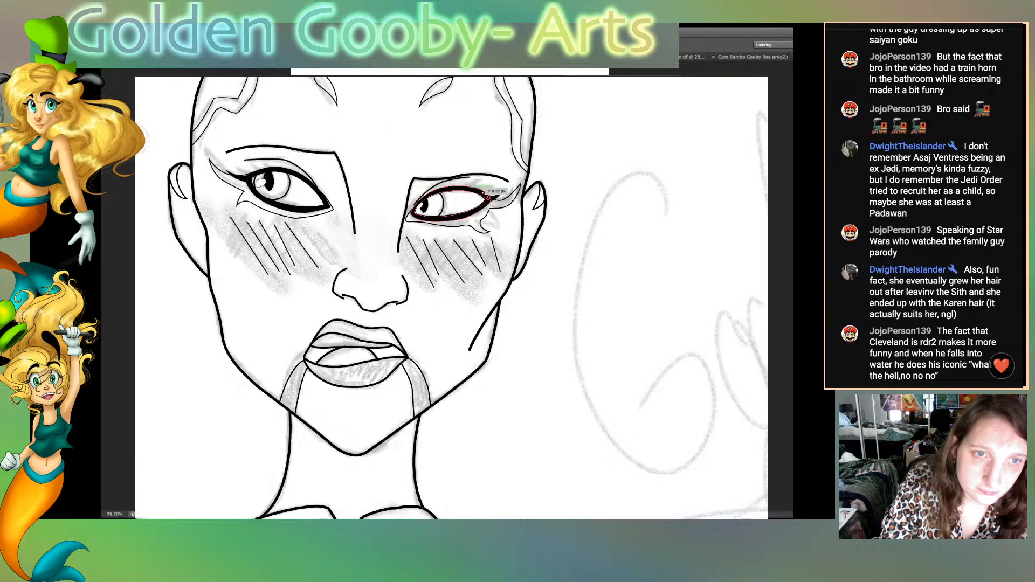
mouse_move(476, 189)
mouse_down()
mouse_move(449, 190)
mouse_move(465, 186)
mouse_up()
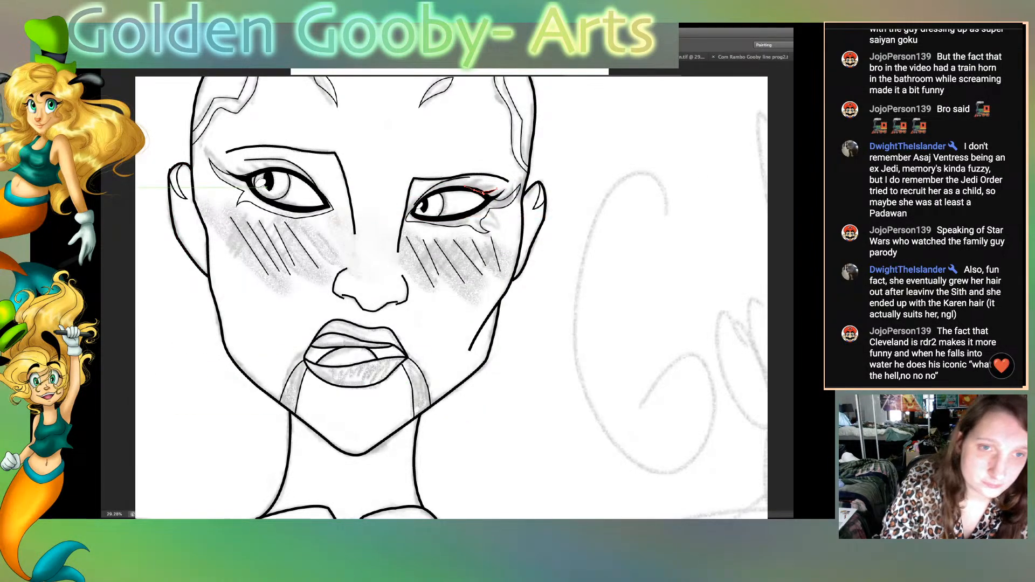
click(493, 181)
drag(479, 189, 441, 188)
click(486, 185)
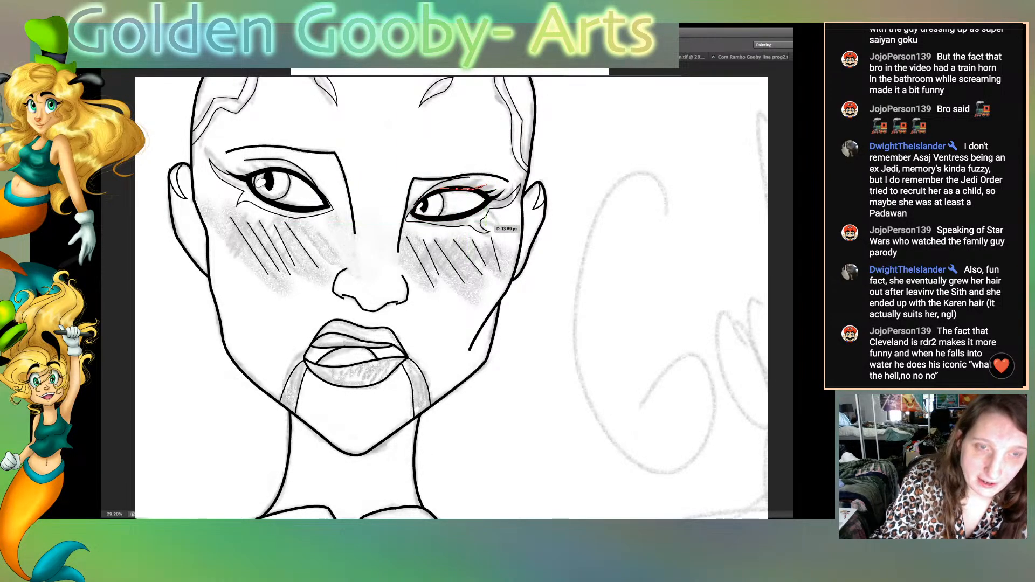
super+click(487, 224)
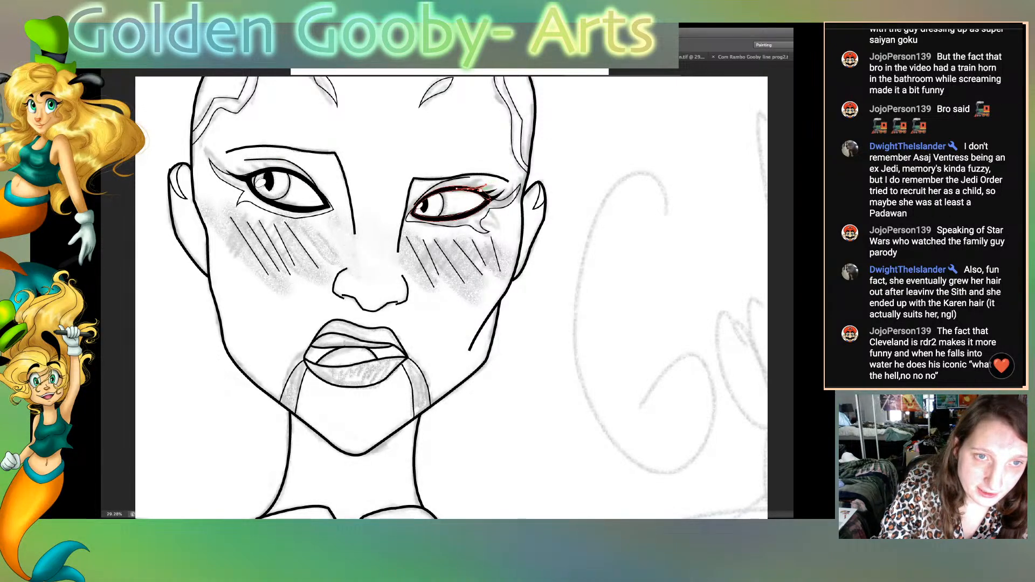
click(474, 189)
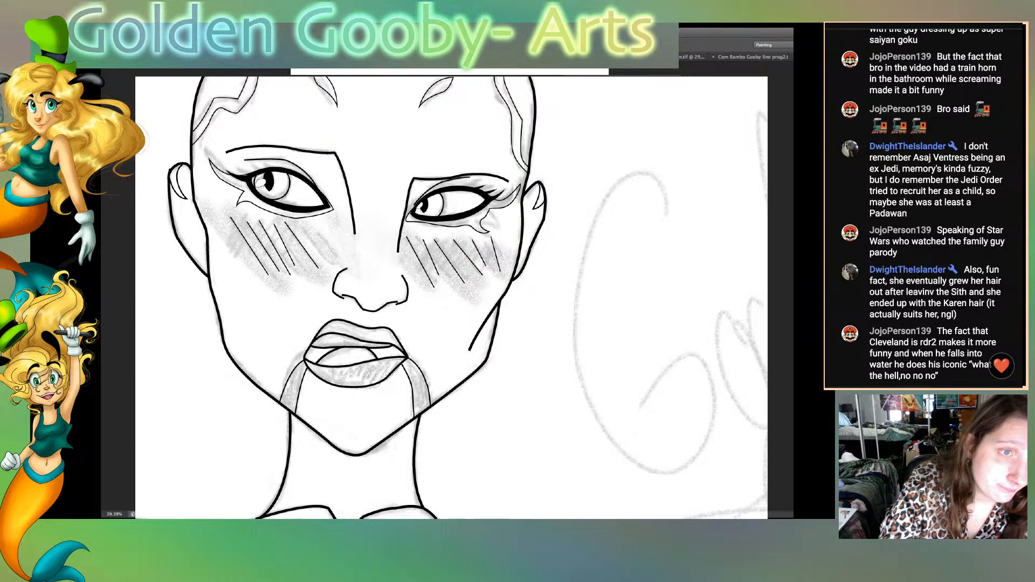
Step: Draw short eyelashes along the outer part of the left eye's upper lid
click(245, 167)
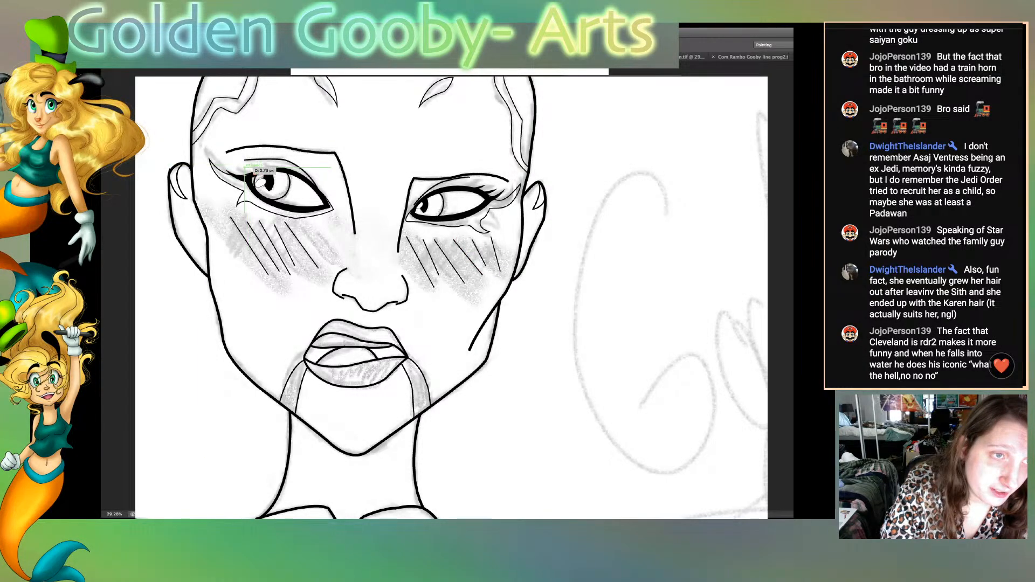
click(259, 170)
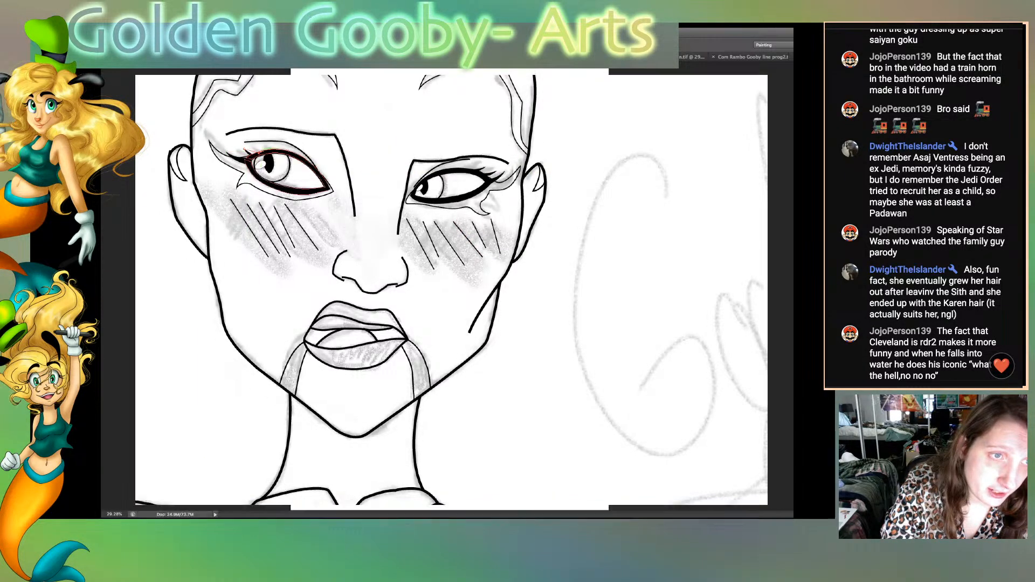
key(v)
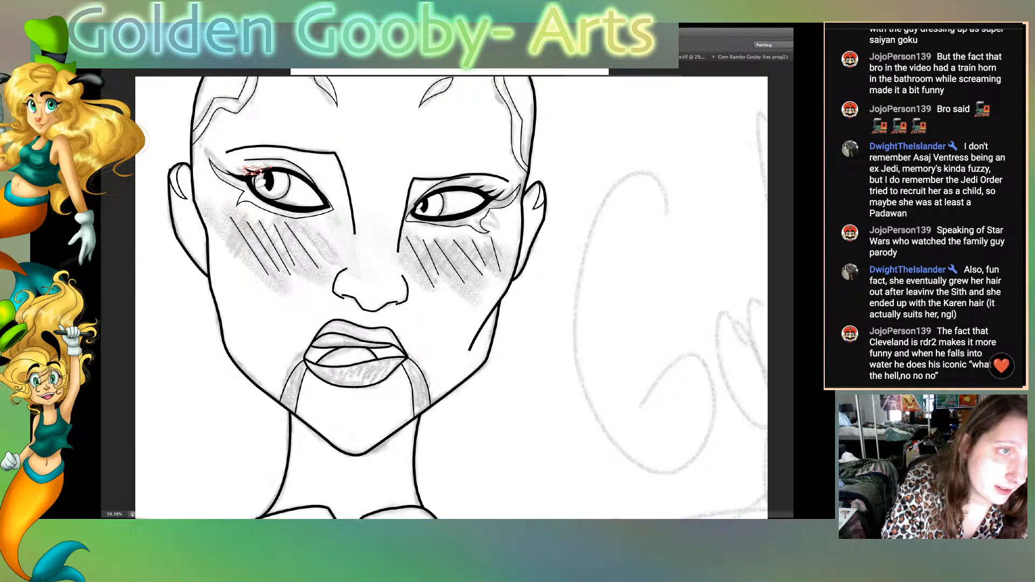
key(ctrl+shift+a)
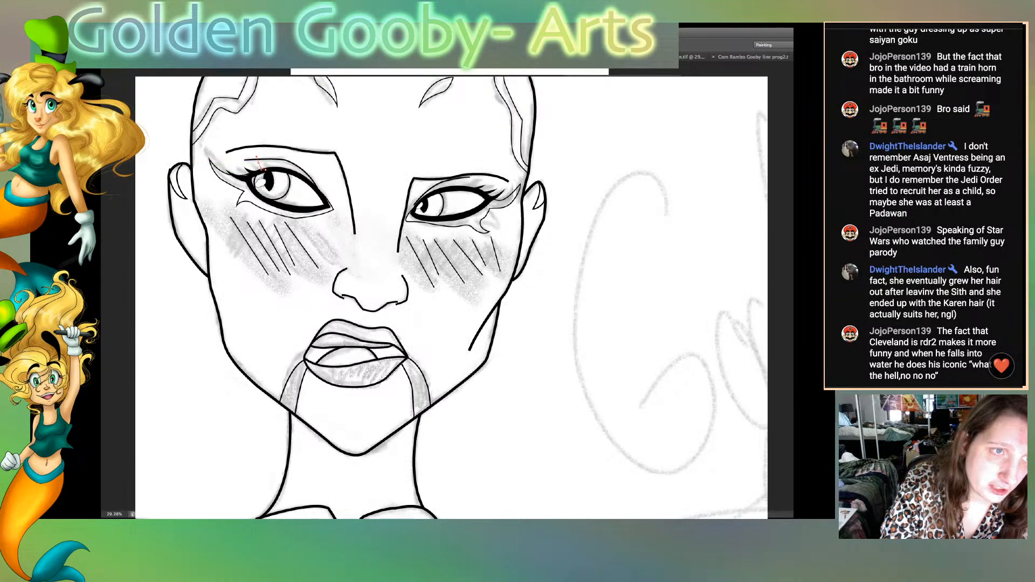
drag(266, 170, 262, 168)
click(274, 170)
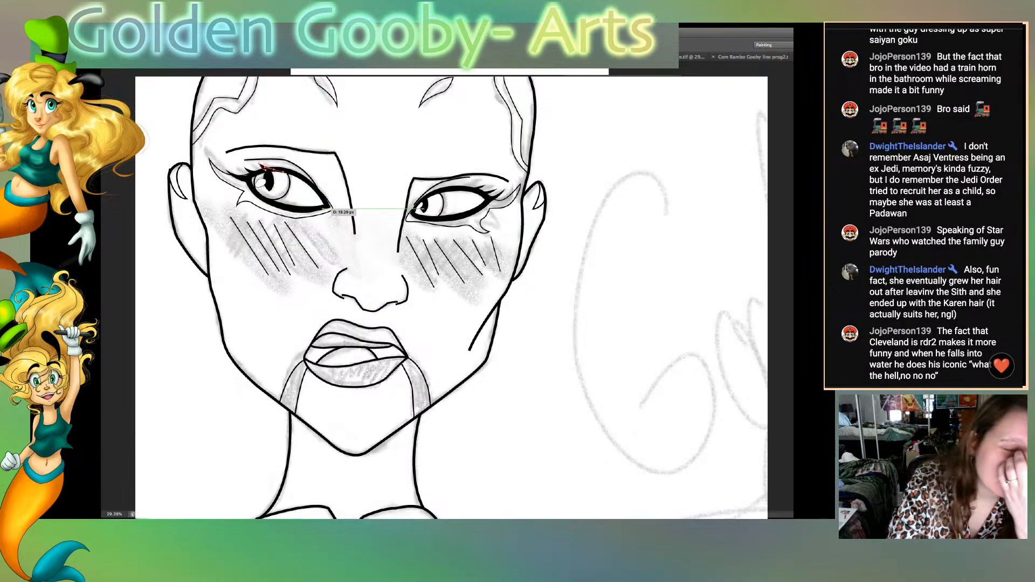
click(259, 164)
key(super+shift+a)
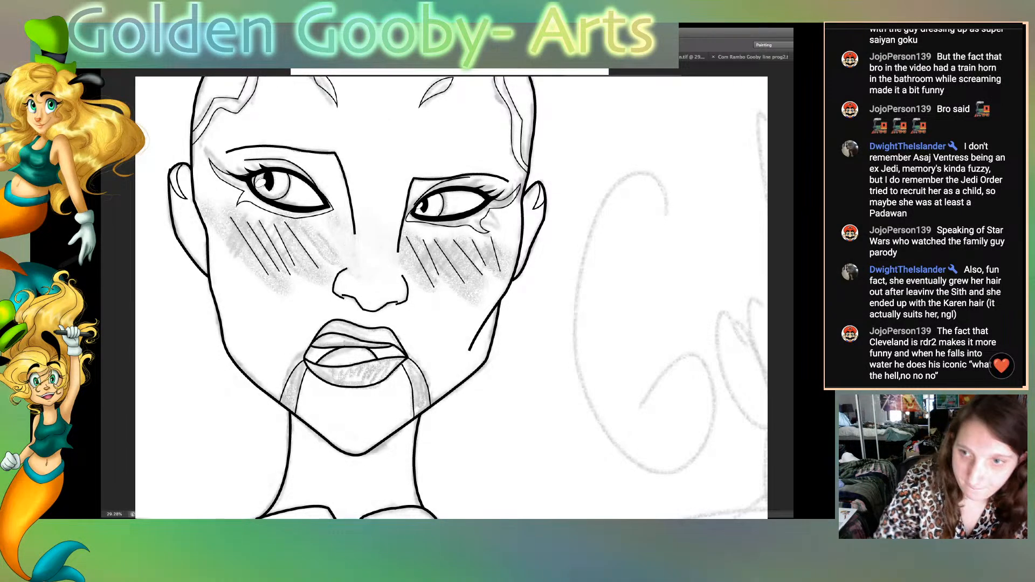
Step: Draw a U-shaped outline on the skirt's central panel just beneath the eye-shaped buckle, with a black stroke and no fill
key(ctrl+0)
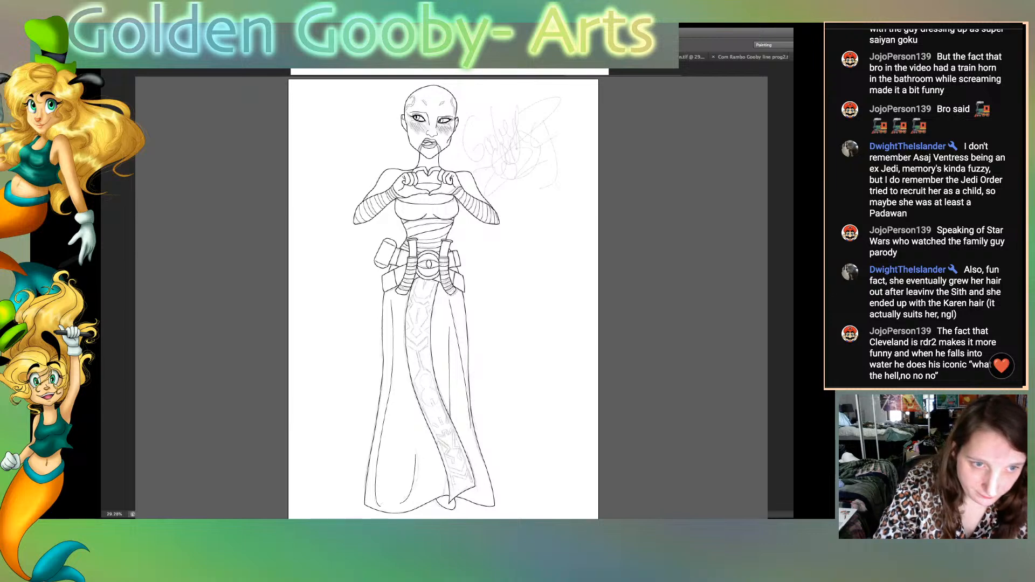
key(ctrl+equal)
key(ctrl+equal)
key(ctrl+equal)
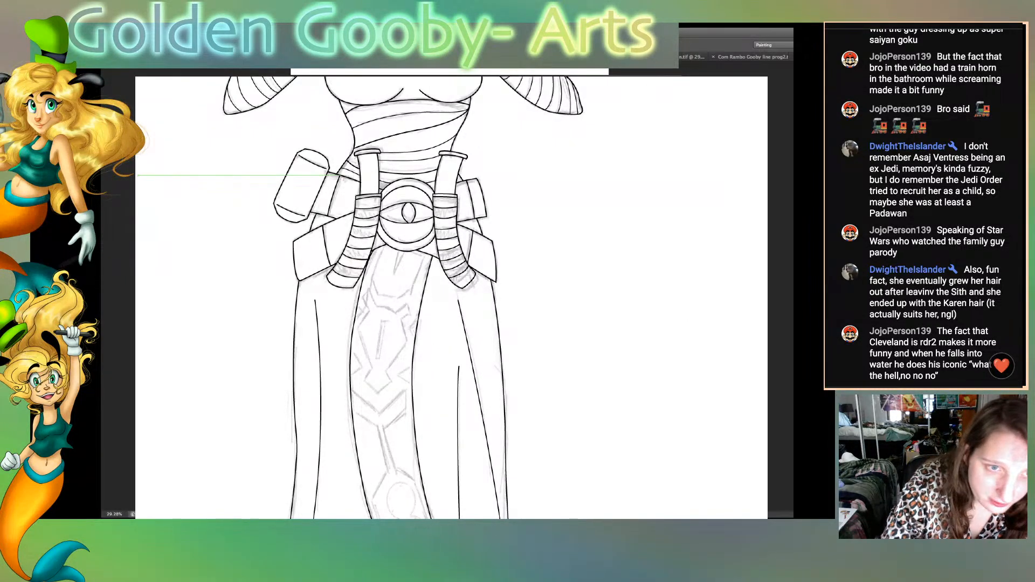
key(ctrl+equal)
mouse_move(349, 233)
mouse_down()
mouse_move(369, 226)
mouse_move(349, 273)
mouse_move(356, 292)
mouse_move(363, 229)
mouse_up()
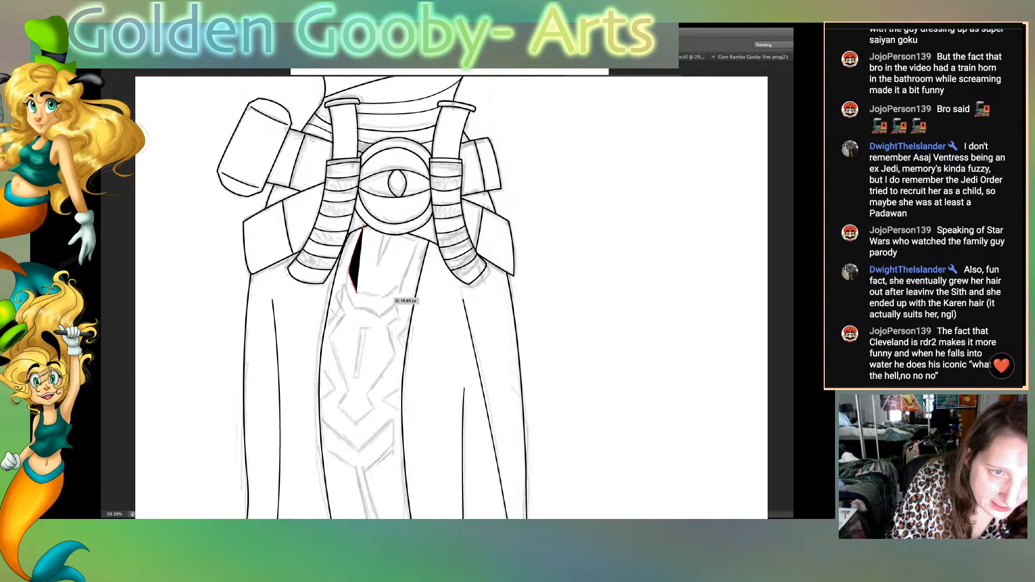
mouse_move(356, 292)
mouse_down()
mouse_move(384, 297)
mouse_move(431, 279)
mouse_move(426, 238)
mouse_move(378, 226)
mouse_move(420, 227)
mouse_move(472, 315)
mouse_up()
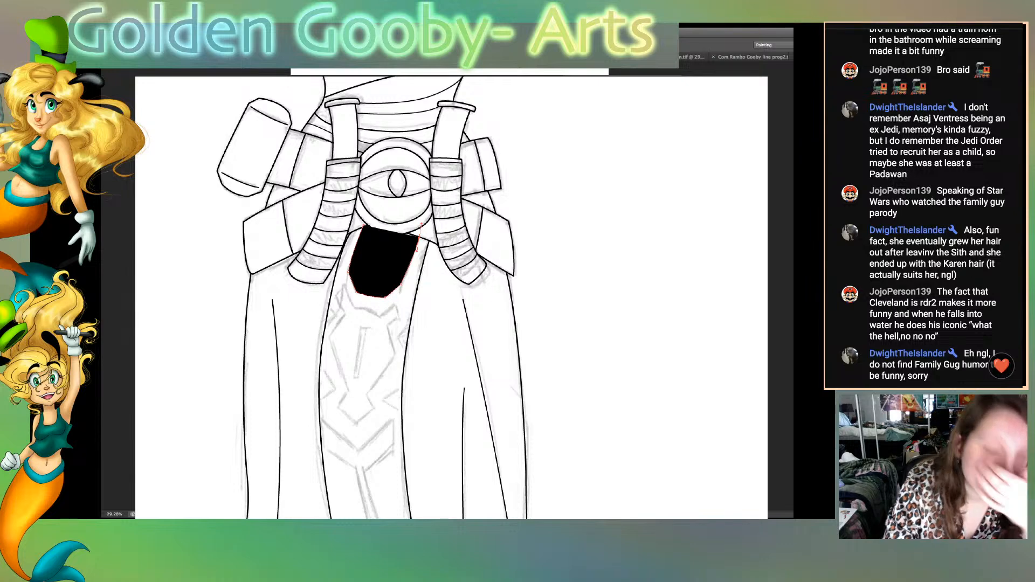
key(shift+x)
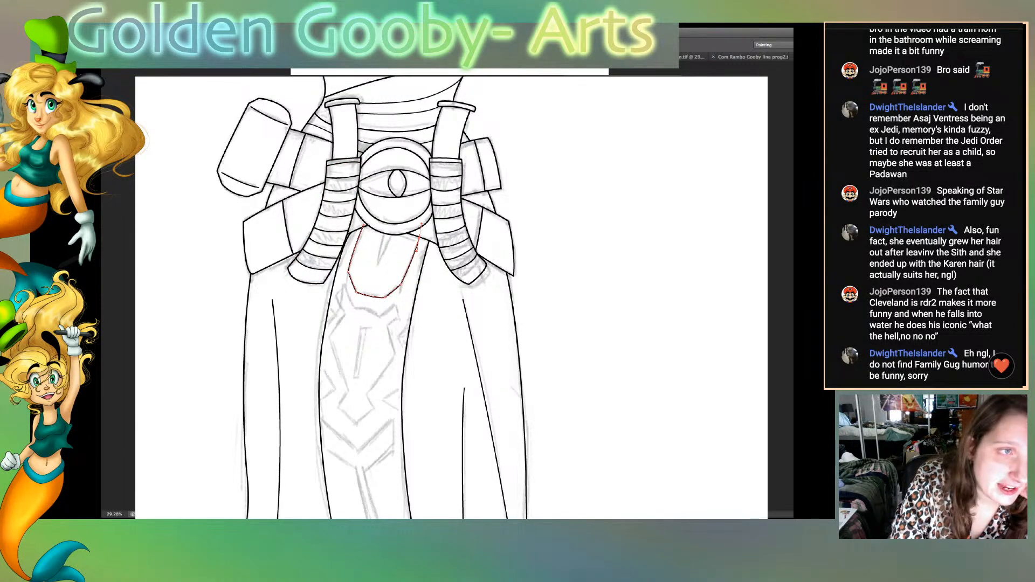
key(v)
click(364, 302)
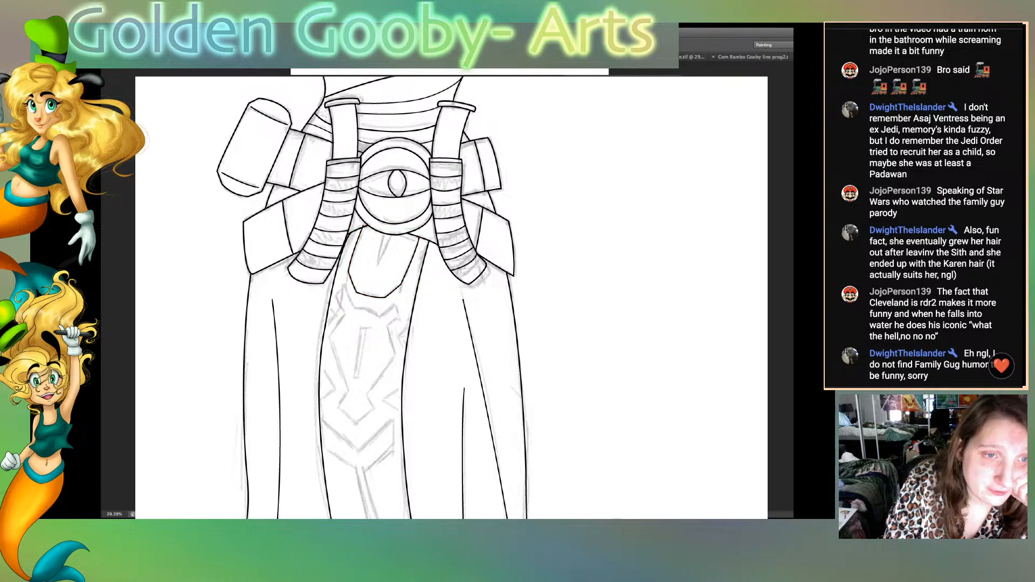
click(357, 293)
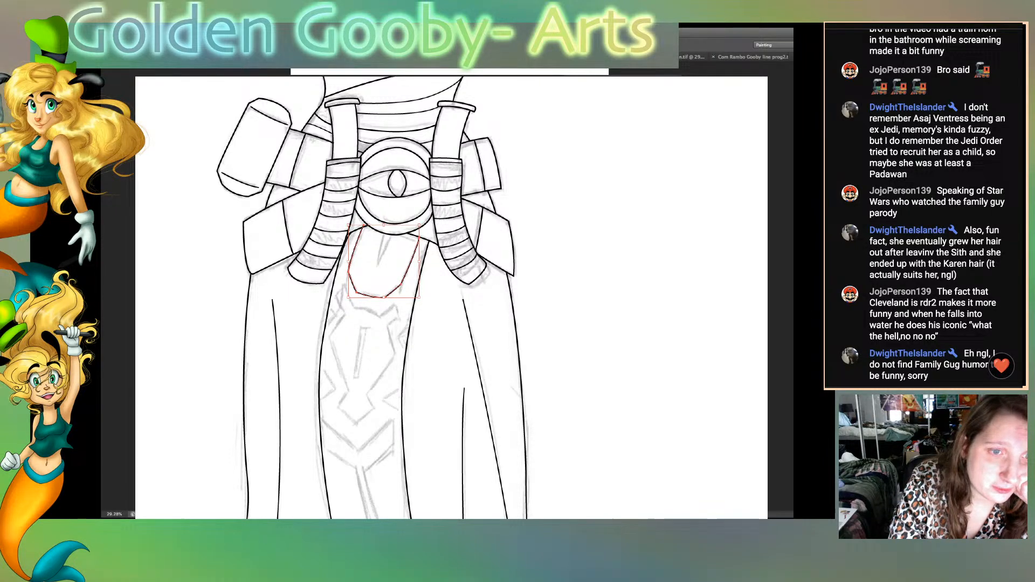
Step: Reposition the upper-left end of the U-shaped outline beneath the buckle and deselect the path
key(a)
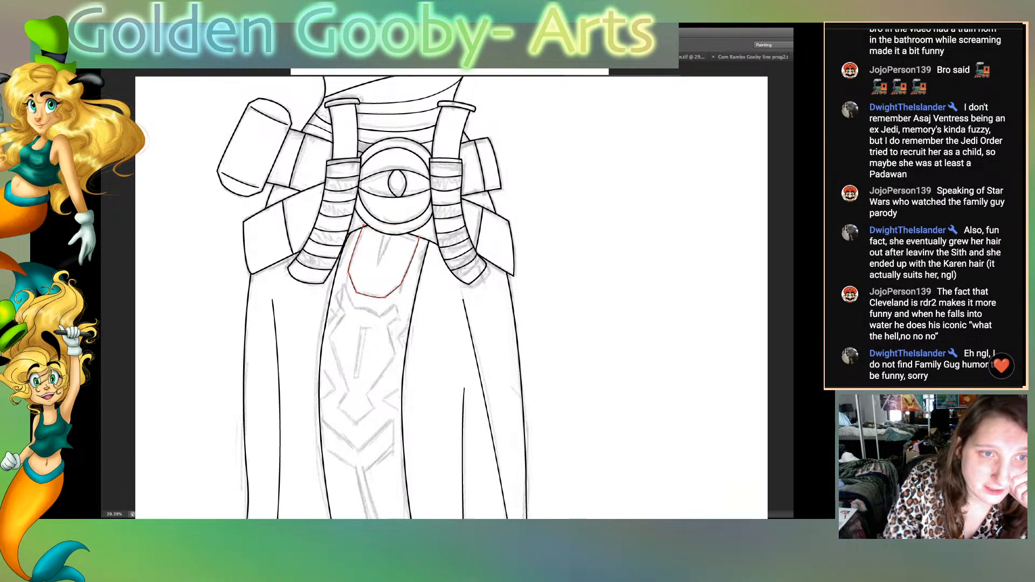
drag(360, 235, 358, 235)
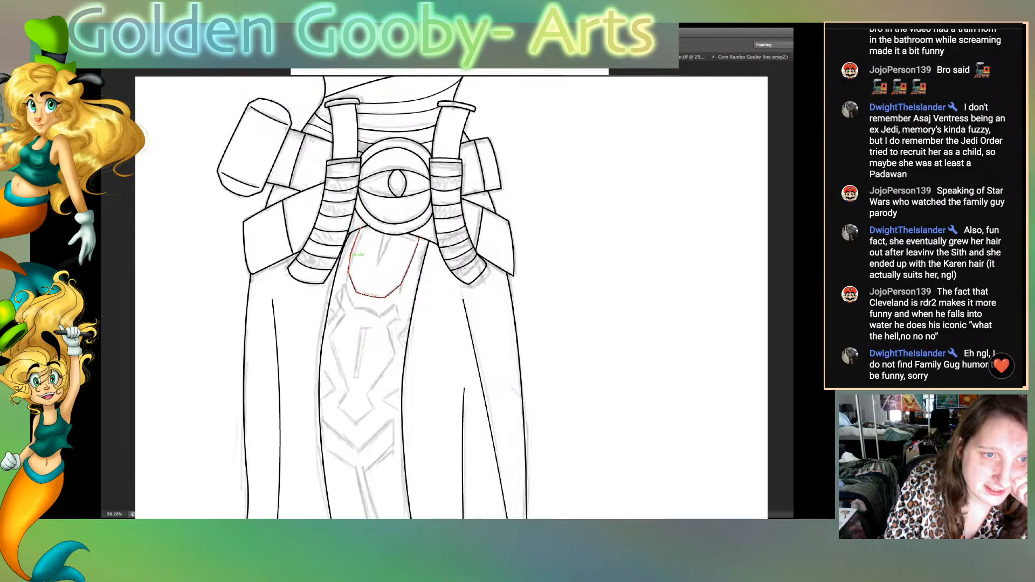
key(super+shift+a)
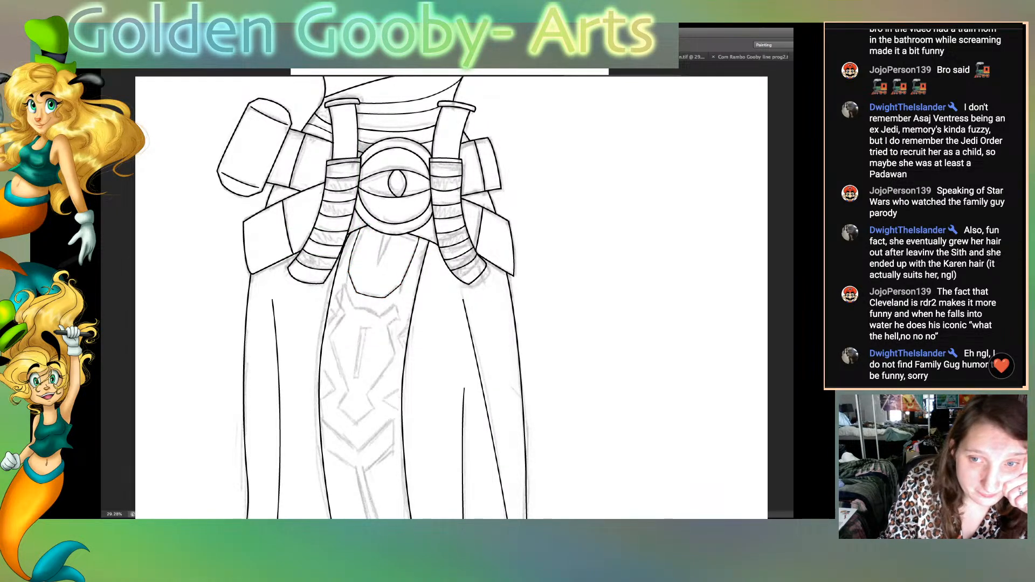
Step: Draw a closed, double-edged M-shaped band at the lower end of the central panel, just above its pointed hem
scroll(451, 298, down, 10)
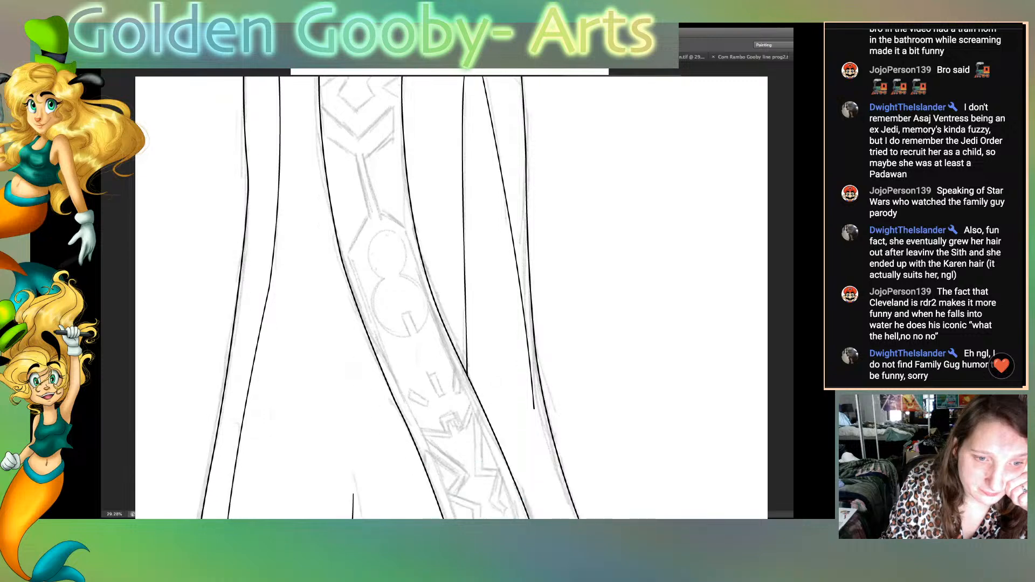
scroll(452, 297, down, 2)
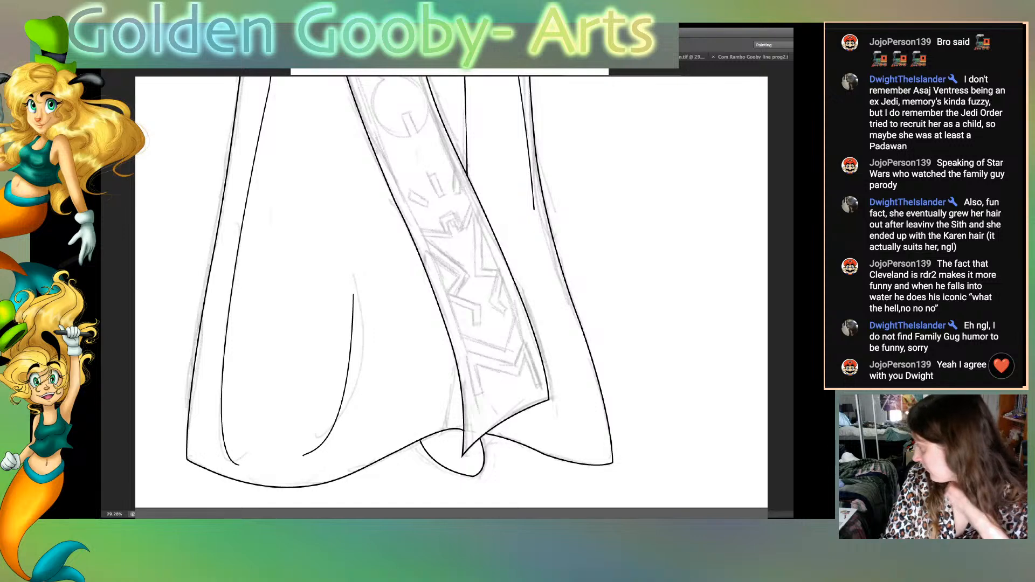
click(476, 403)
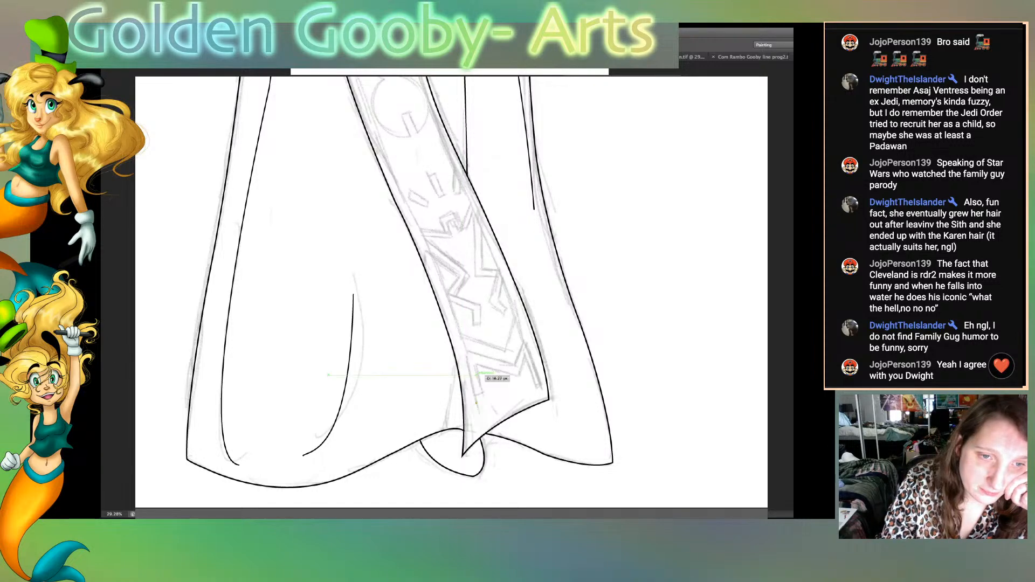
click(467, 352)
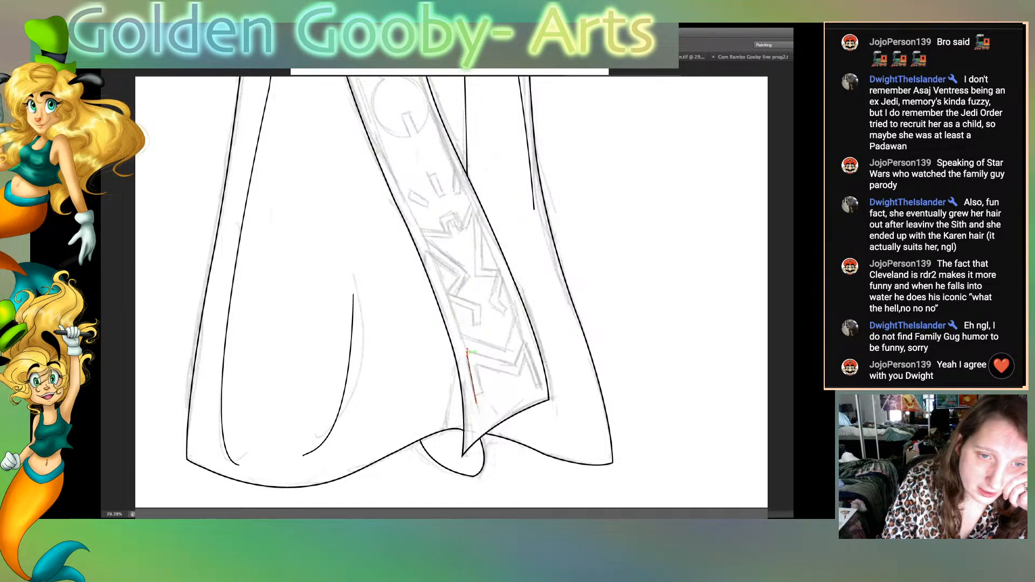
click(510, 366)
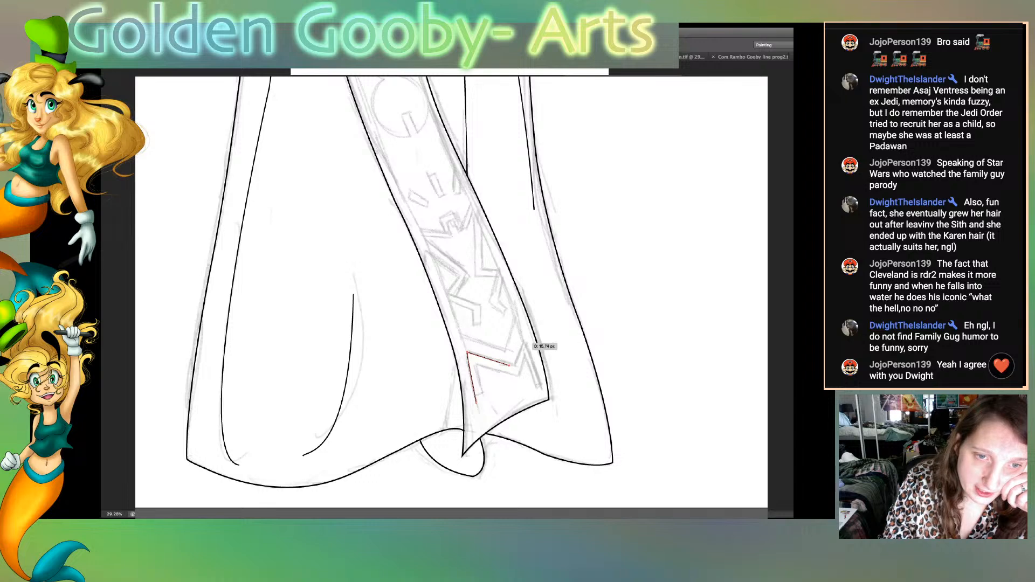
click(523, 343)
click(539, 384)
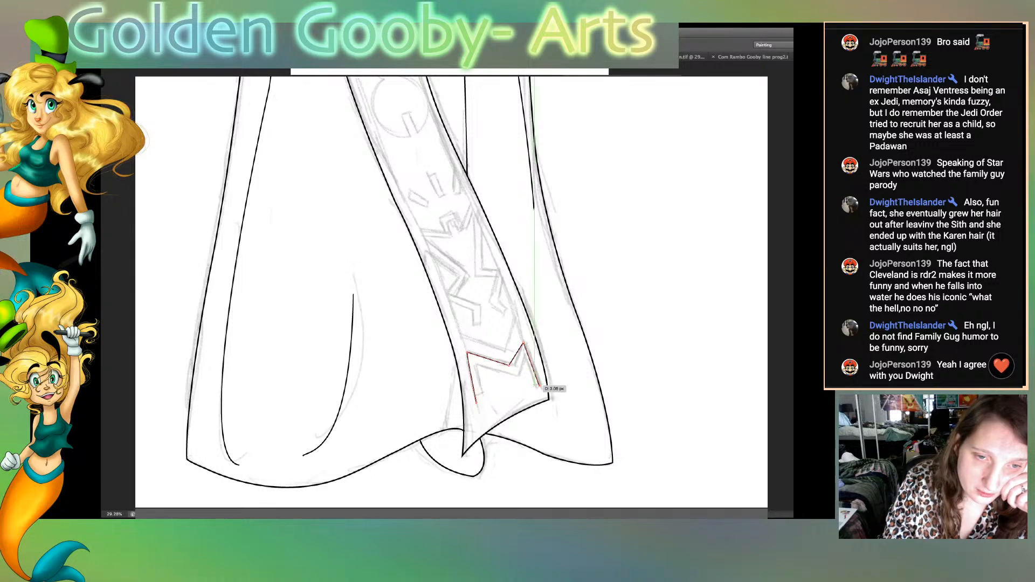
drag(539, 384, 537, 384)
click(512, 373)
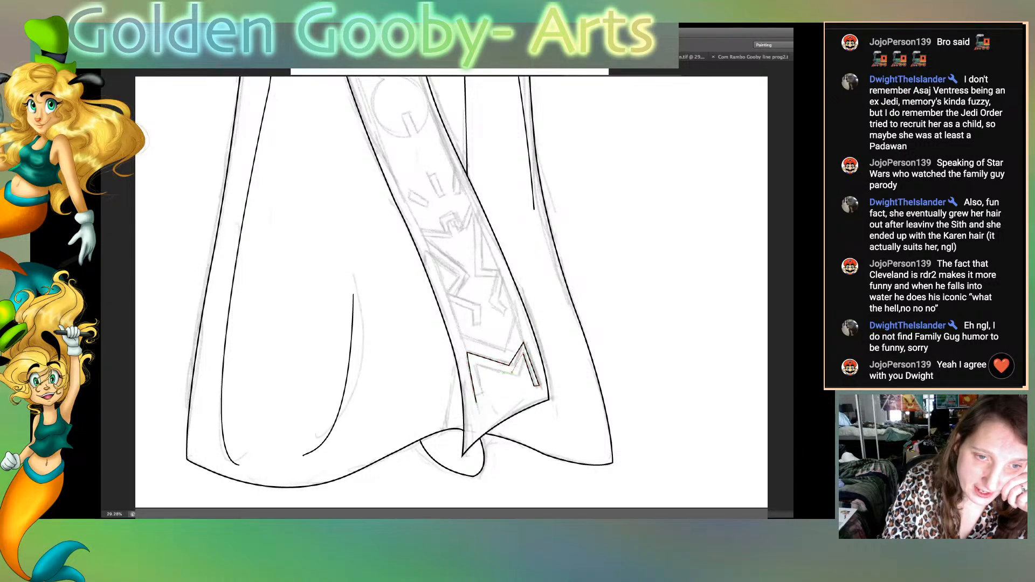
click(475, 364)
click(484, 399)
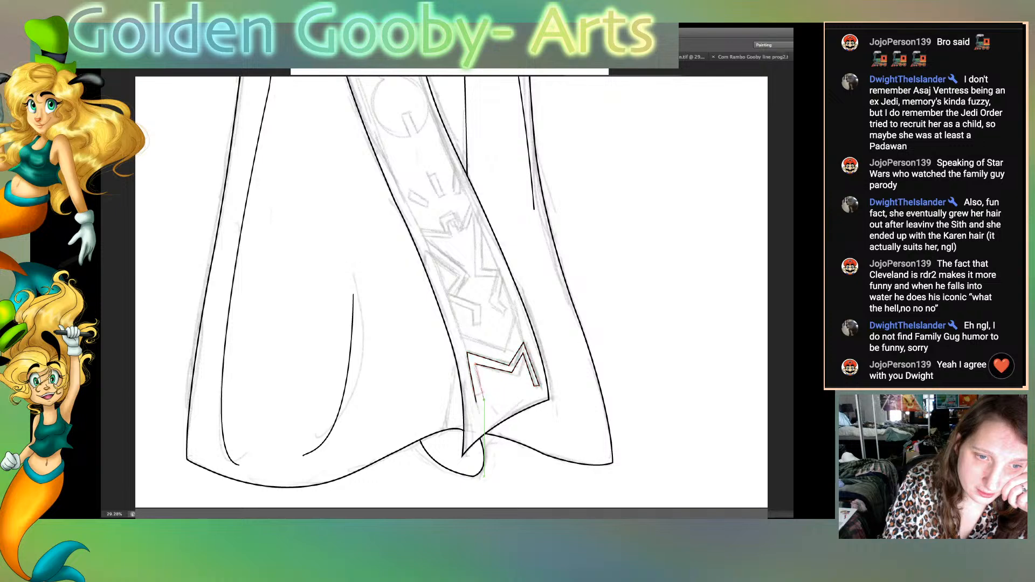
click(476, 403)
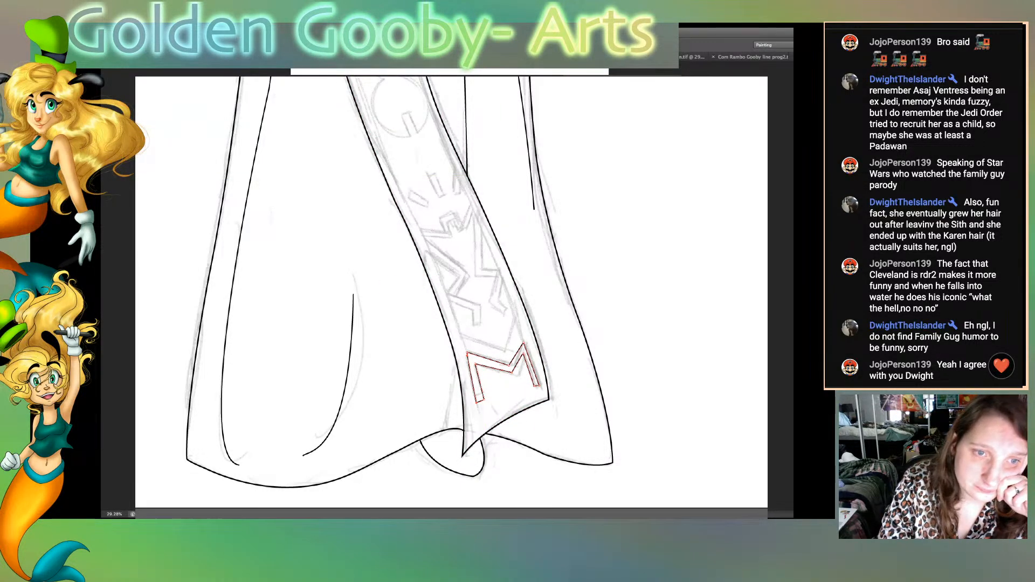
Step: Draw the upper edge and squared lower foot of the lightning-shaped zigzag along the panel's left side, above the M-shaped band
click(473, 310)
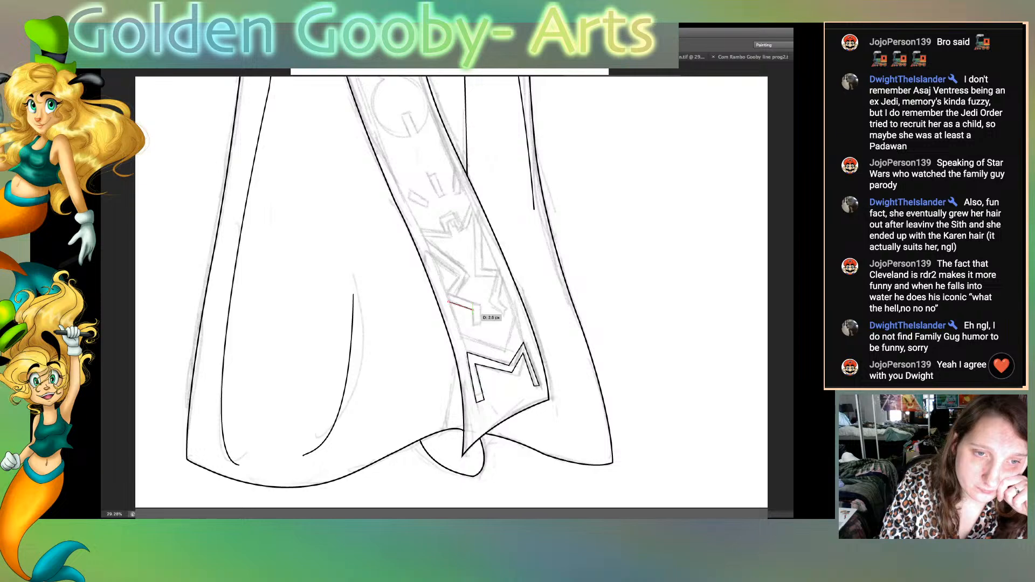
click(473, 325)
click(480, 324)
click(481, 305)
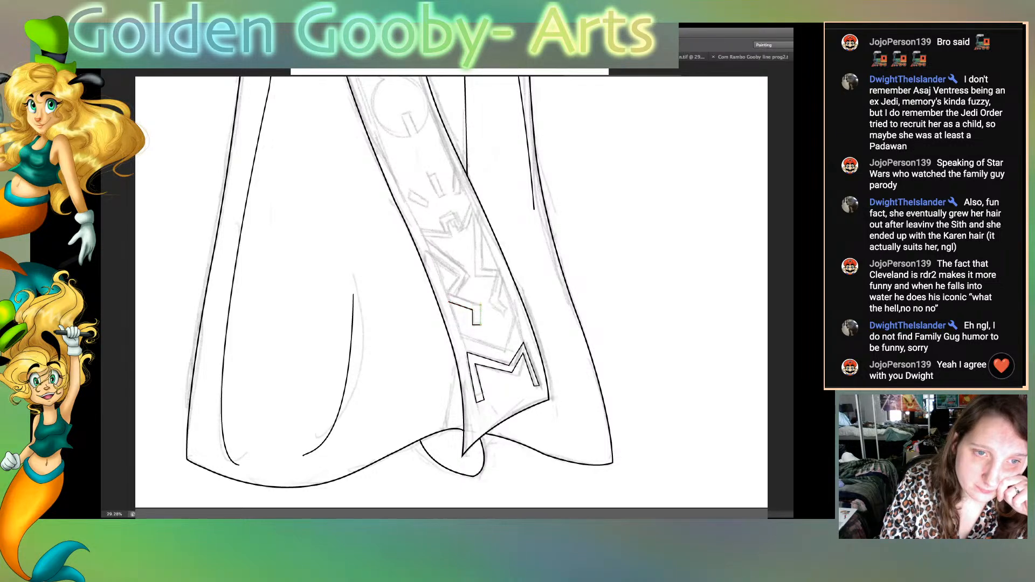
click(454, 297)
click(467, 275)
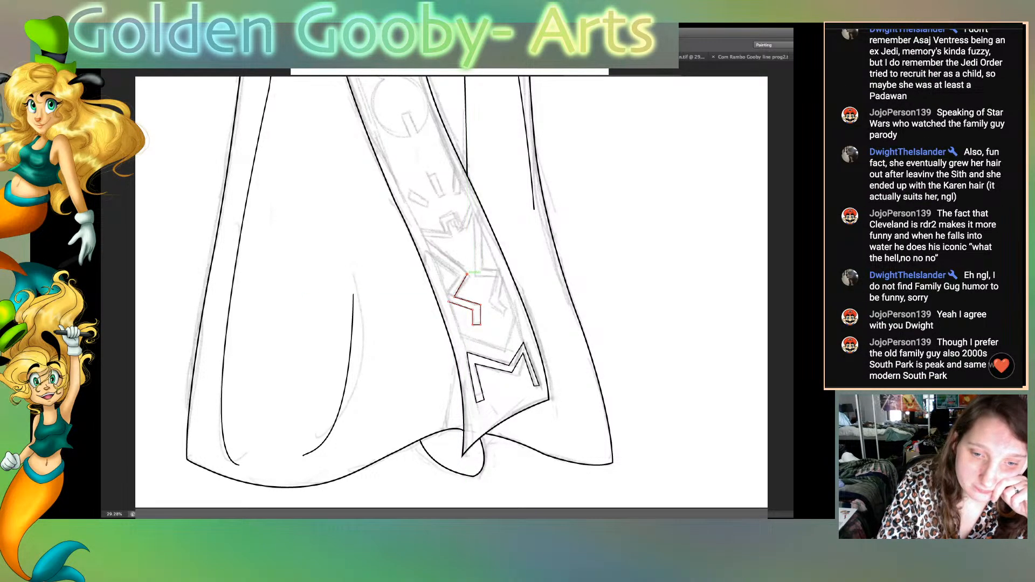
click(425, 240)
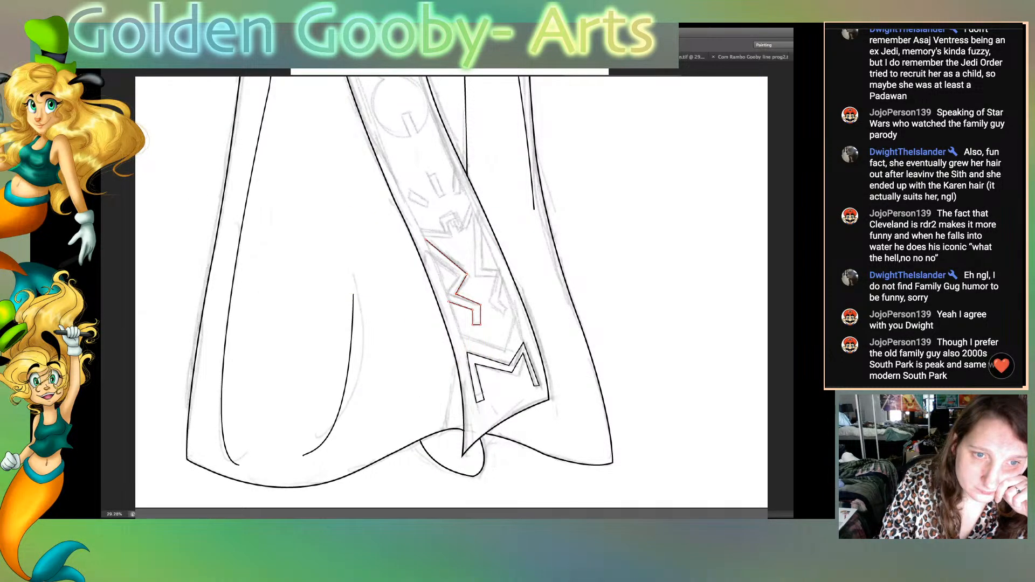
Step: Adjust the anchor points at the zigzag's lower foot so its edges run parallel
drag(473, 310, 448, 300)
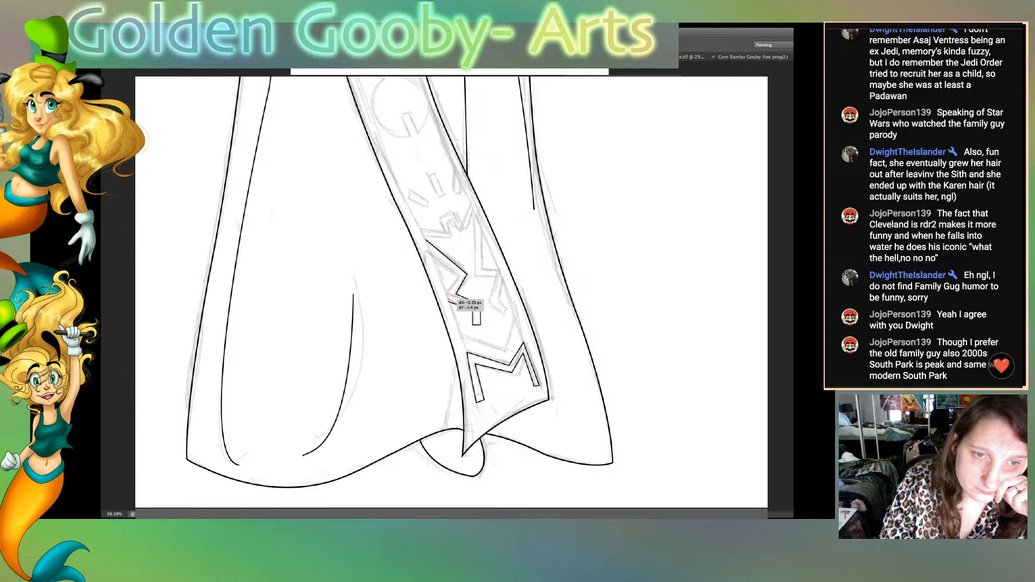
click(474, 310)
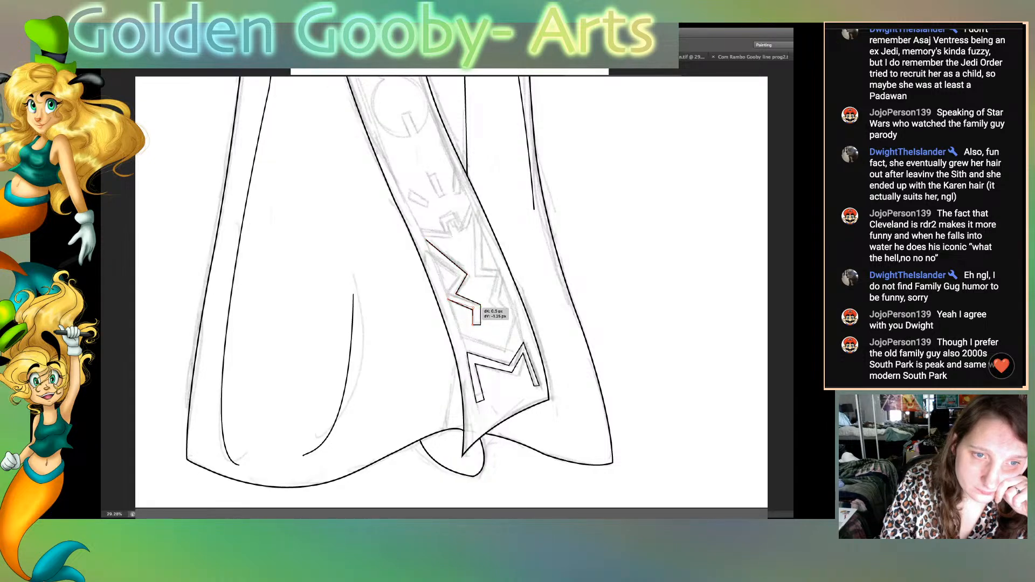
drag(473, 324, 475, 324)
key(Return)
key(ctrl+plus)
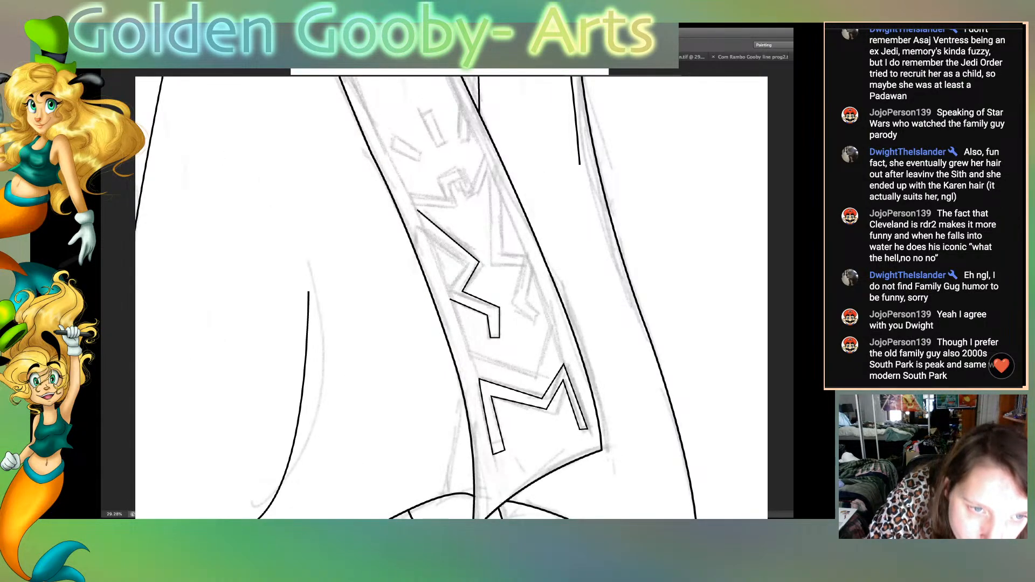
drag(489, 315, 490, 337)
click(490, 338)
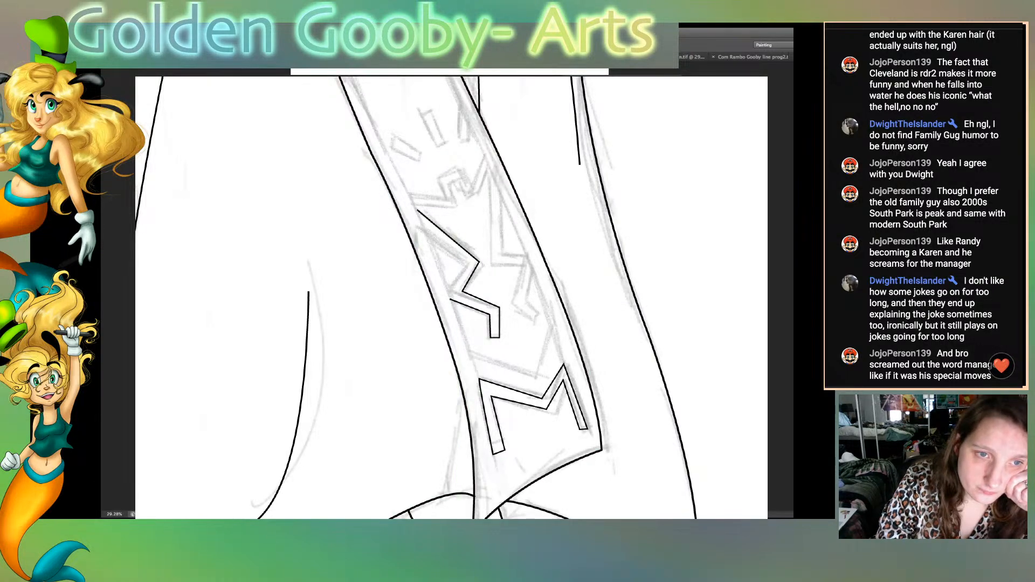
Step: Draw the zigzag's inner edge to join its lower foot, and lower the zigzag's upper endpoint slightly
drag(426, 230, 447, 288)
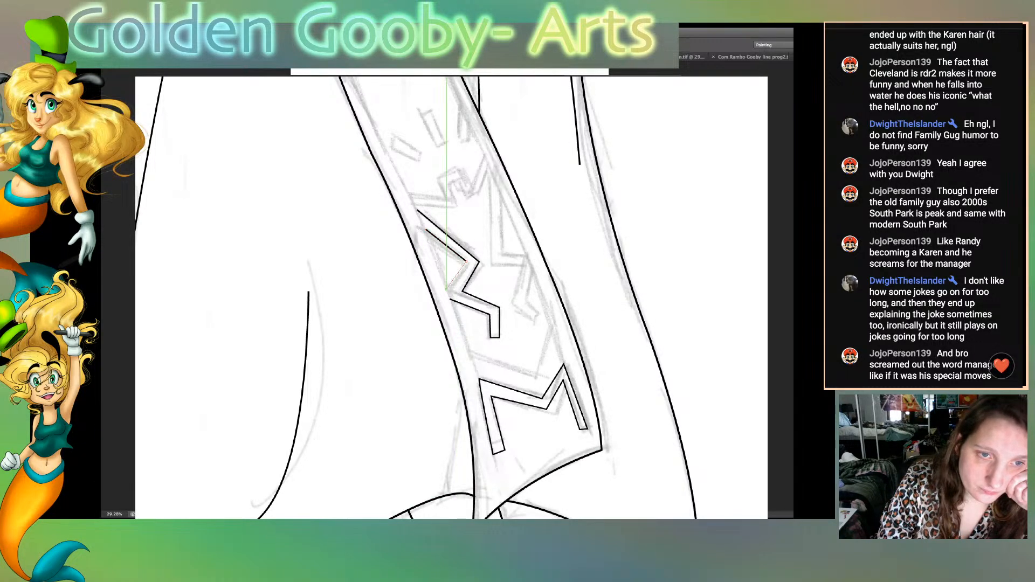
click(447, 289)
click(450, 299)
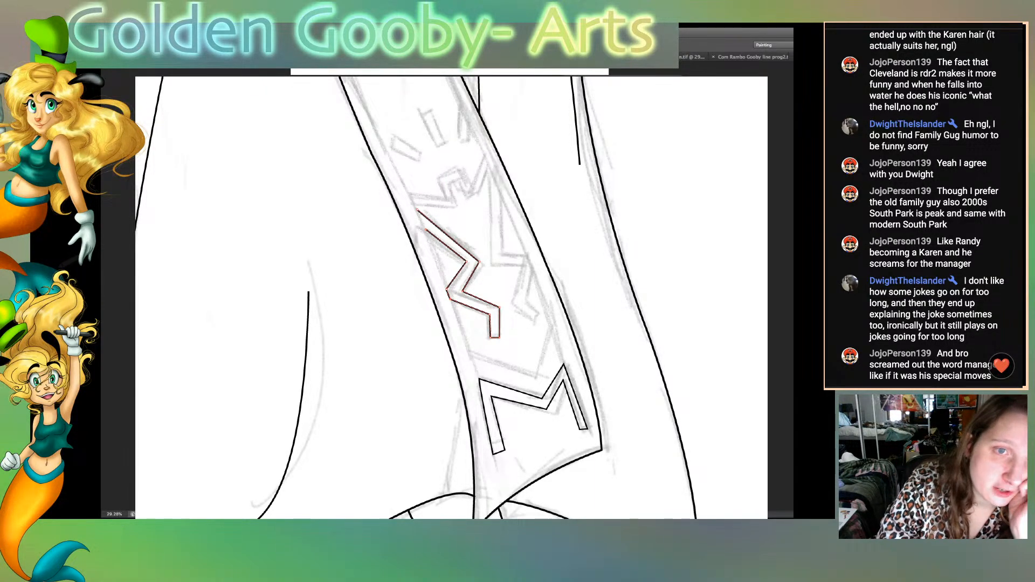
drag(417, 209, 418, 218)
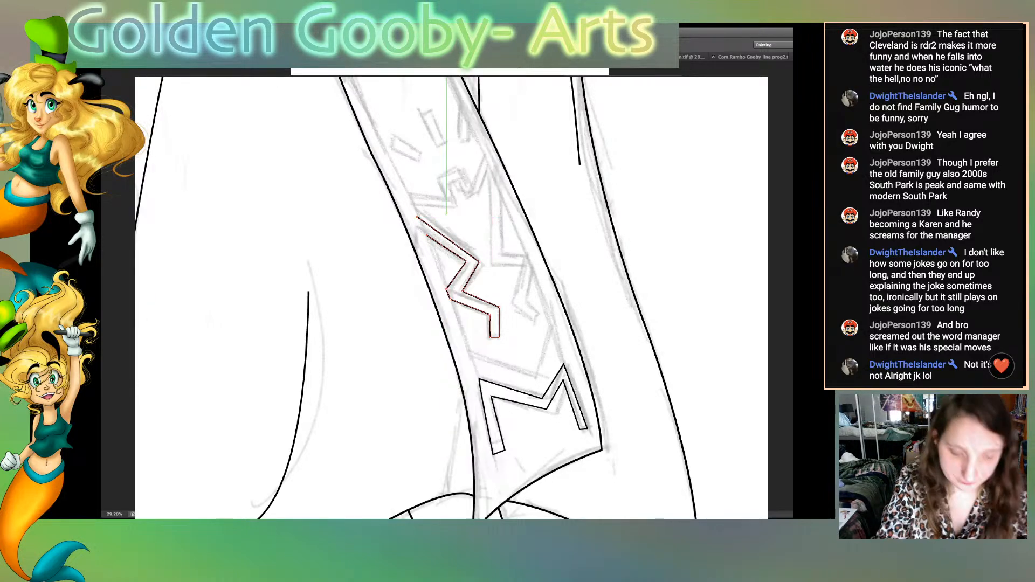
Step: Draw a slightly curved border line just inside the panel's left edge, from beside the circle down past the ray marks
key(ctrl+minus)
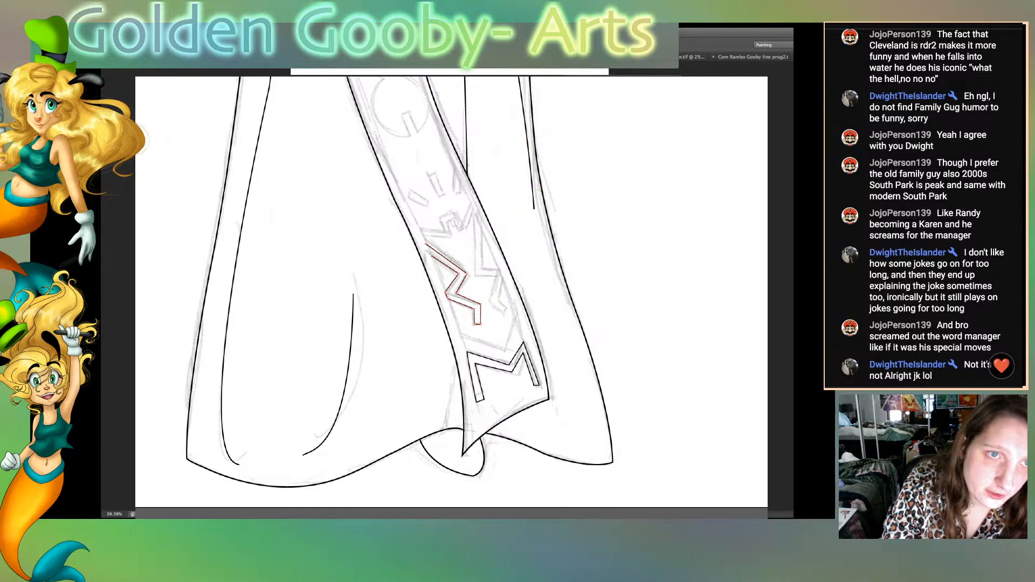
click(373, 126)
drag(410, 213, 431, 247)
click(409, 214)
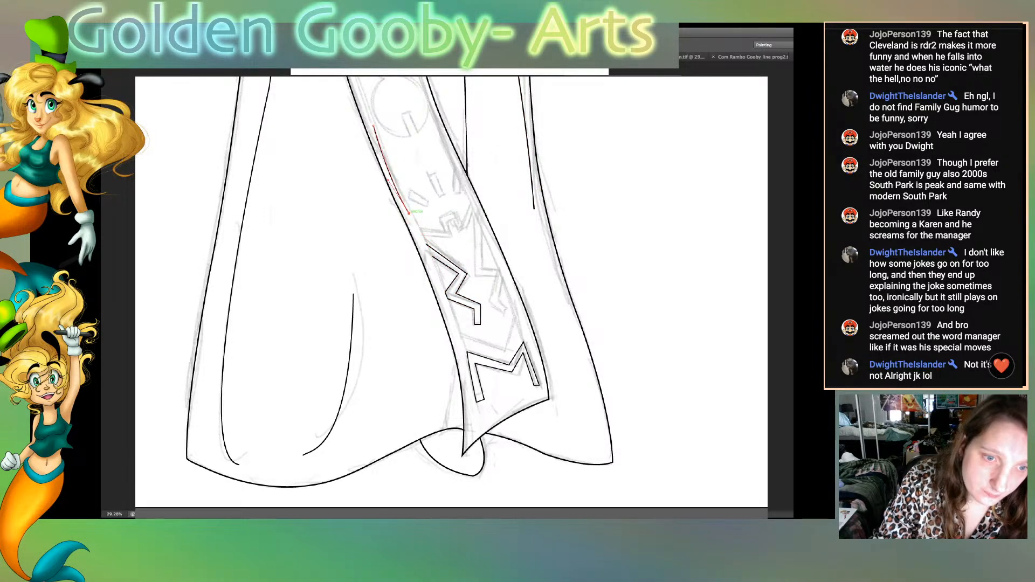
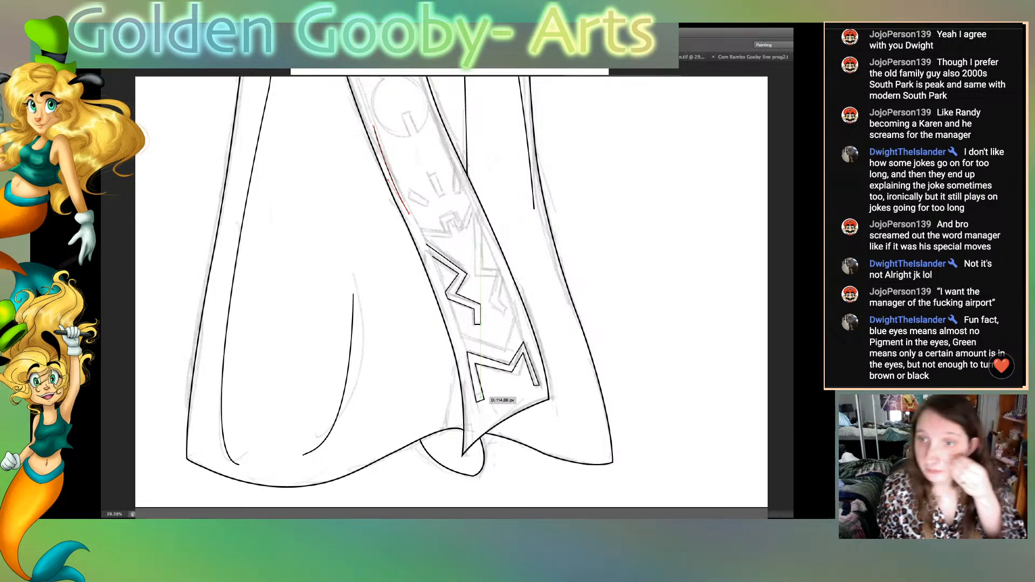
Step: Reshape the M-shaped band by lengthening its left leg and lowering its upper-left corner
key(super+plus)
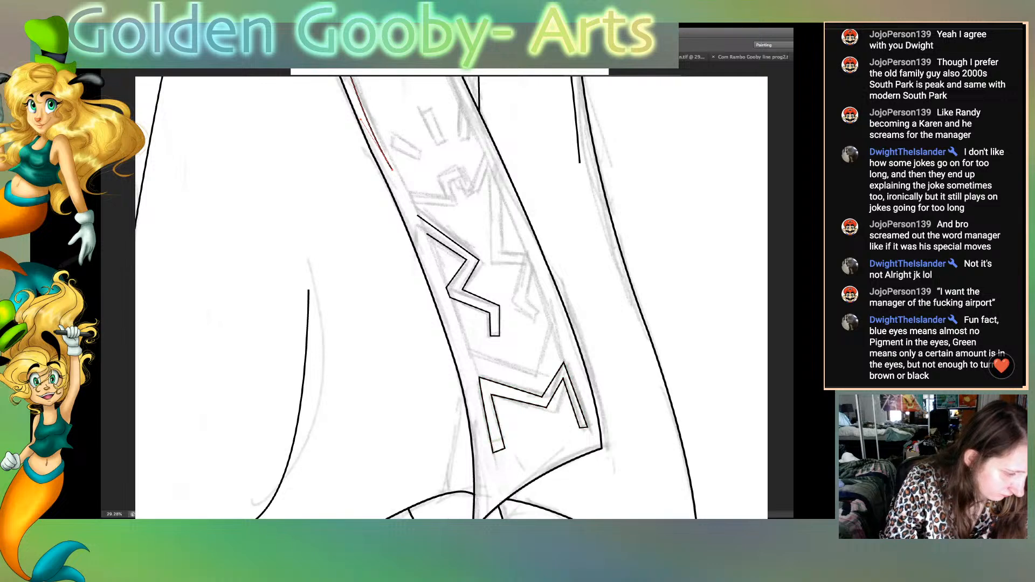
drag(547, 407, 540, 400)
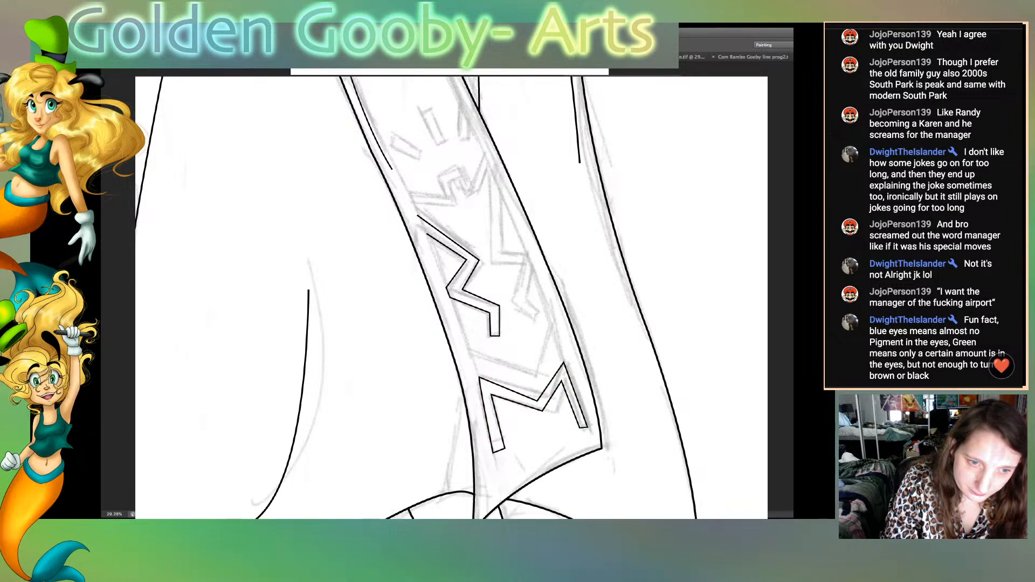
click(495, 452)
drag(494, 452, 496, 459)
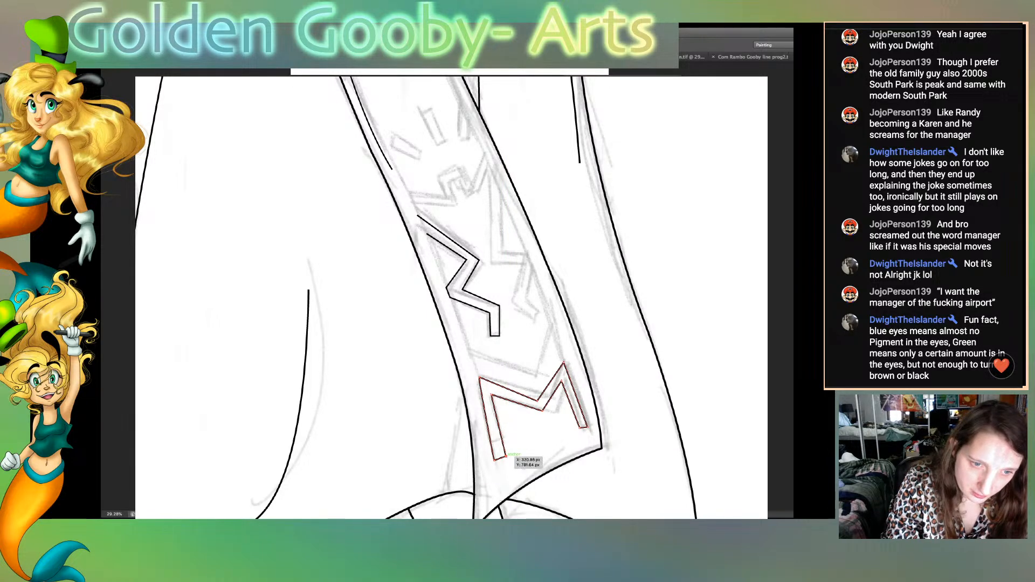
drag(506, 457, 505, 454)
click(524, 468)
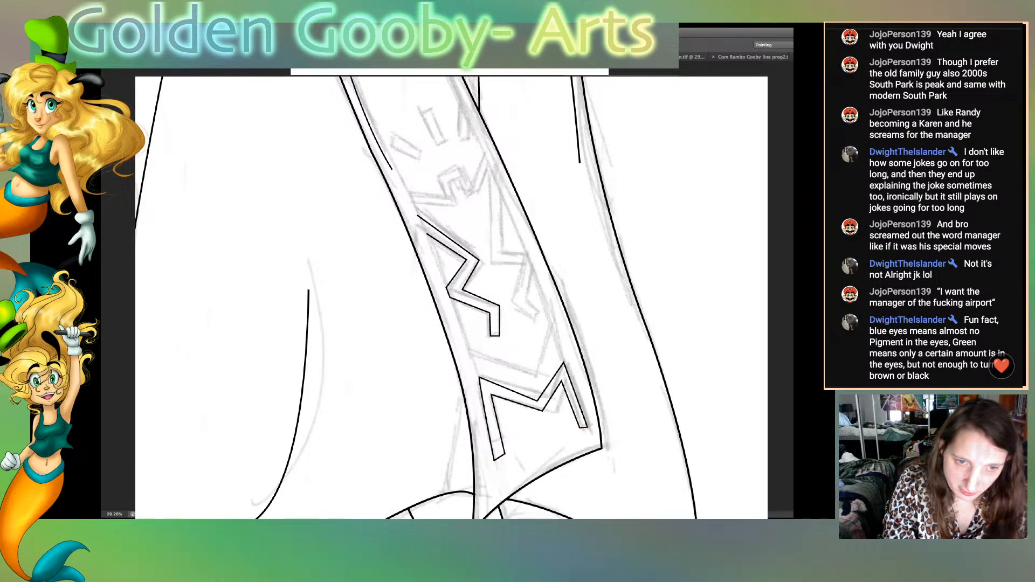
drag(480, 378, 493, 398)
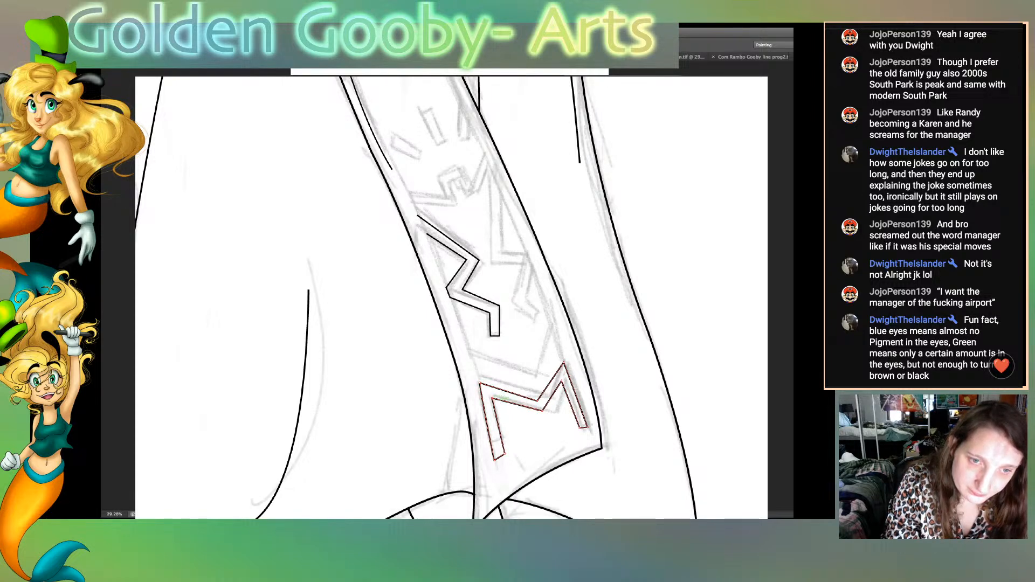
click(519, 434)
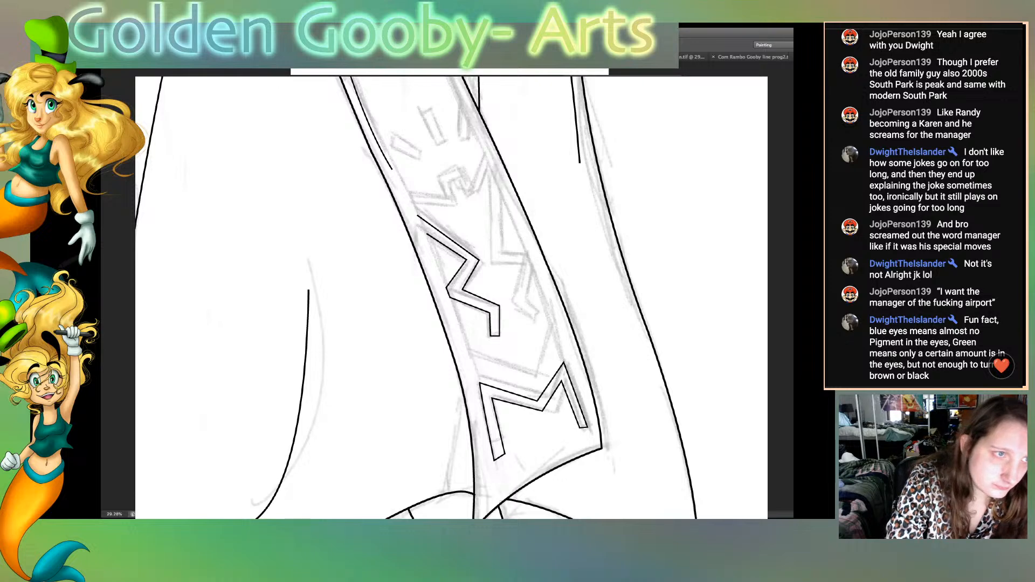
Step: Extend the panel's left inner border line down past the zigzag to the M-shaped band
click(392, 170)
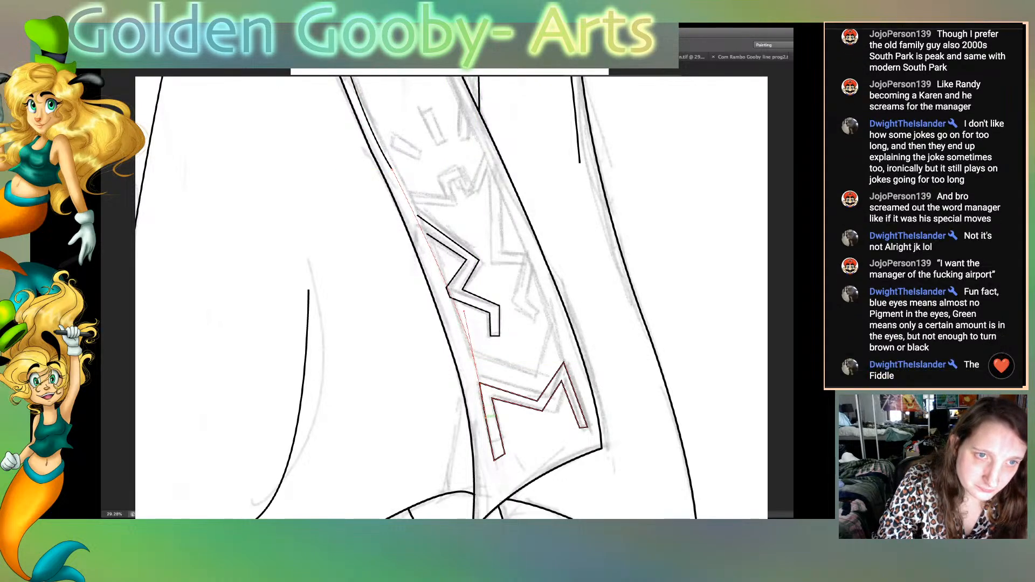
click(499, 439)
drag(498, 441, 499, 444)
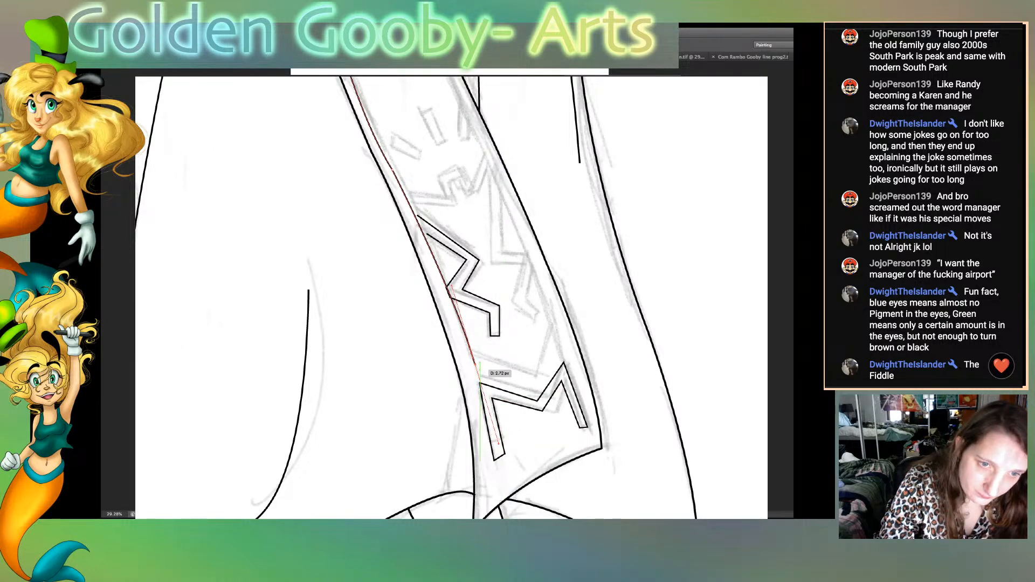
Step: Extend the inner border from the left line into an angled bottom edge above the M-shaped band, and up the panel's right side
click(475, 365)
click(533, 386)
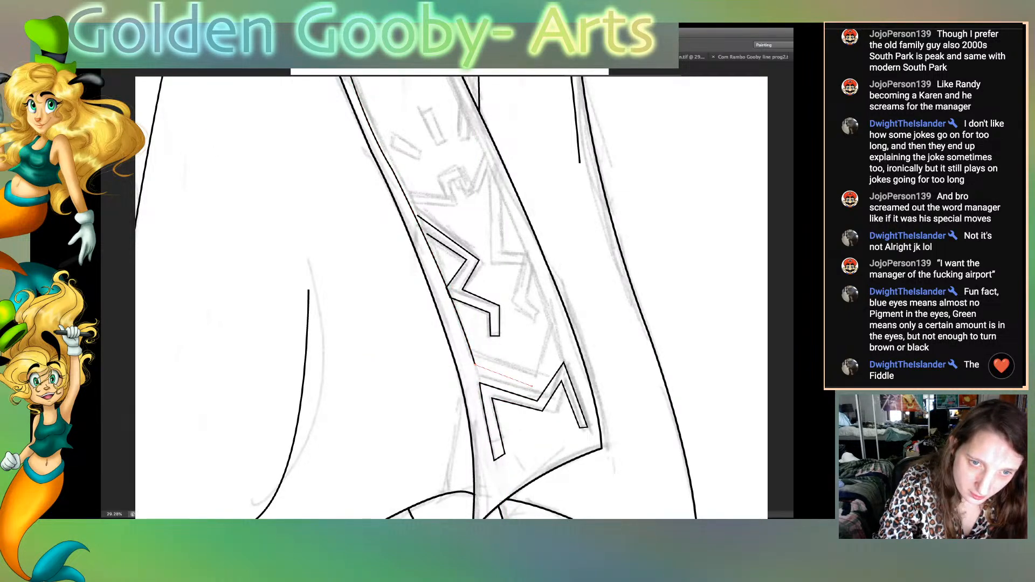
click(554, 334)
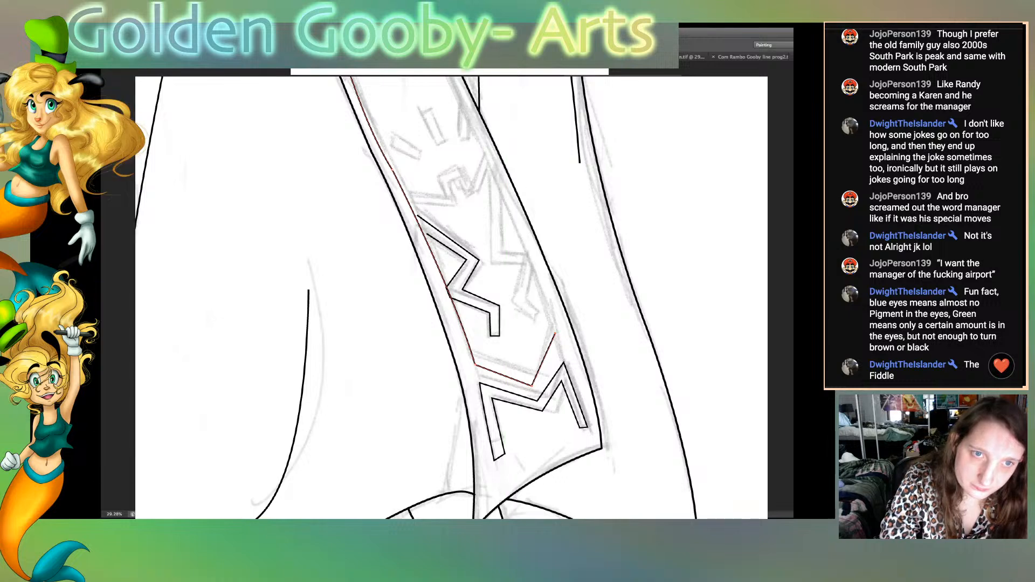
drag(498, 180, 485, 154)
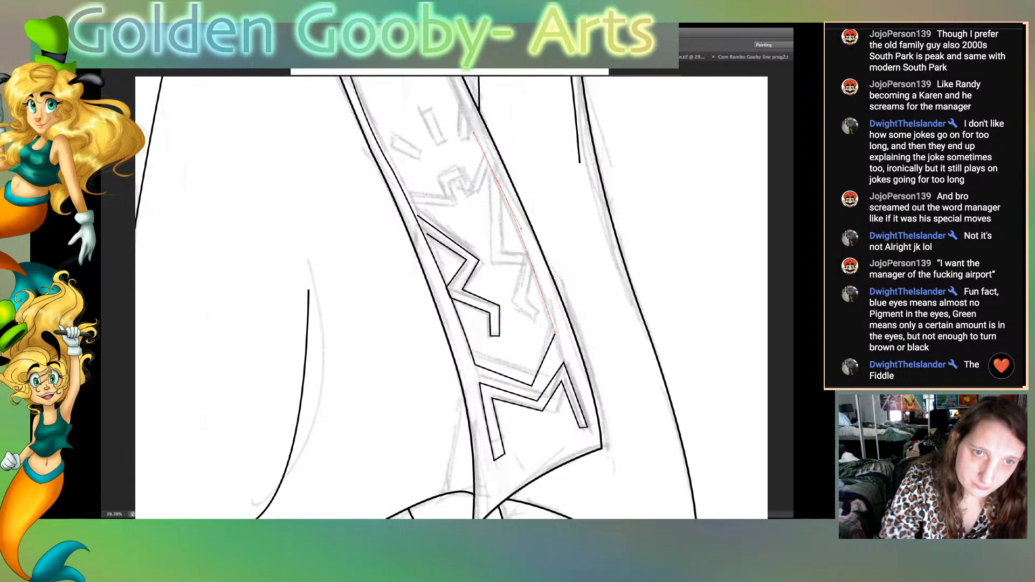
click(475, 133)
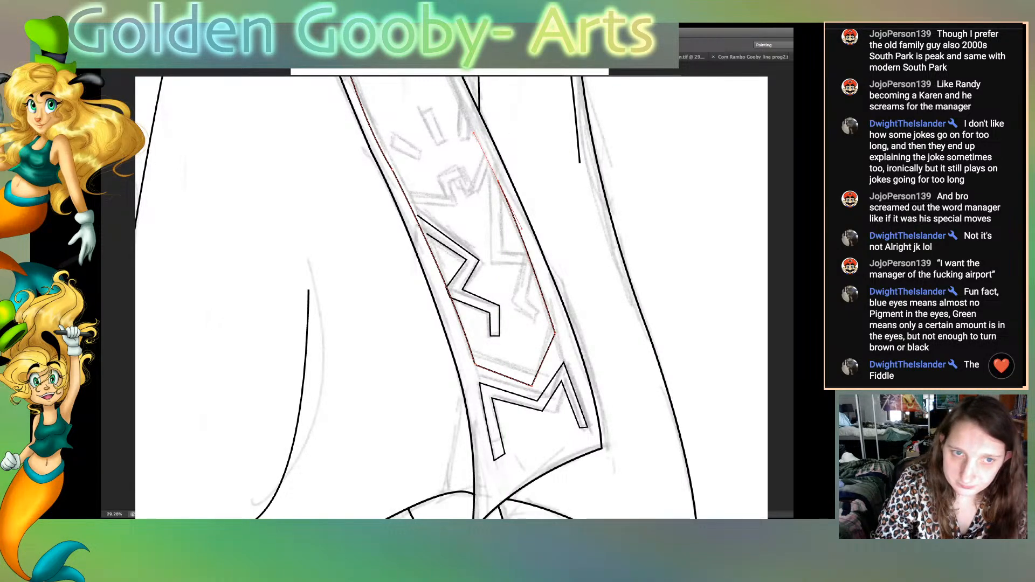
Step: Continue the right inner border up past the two circles and angle it over the upper circle to the base of the narrow stem
scroll(447, 295, up, 5)
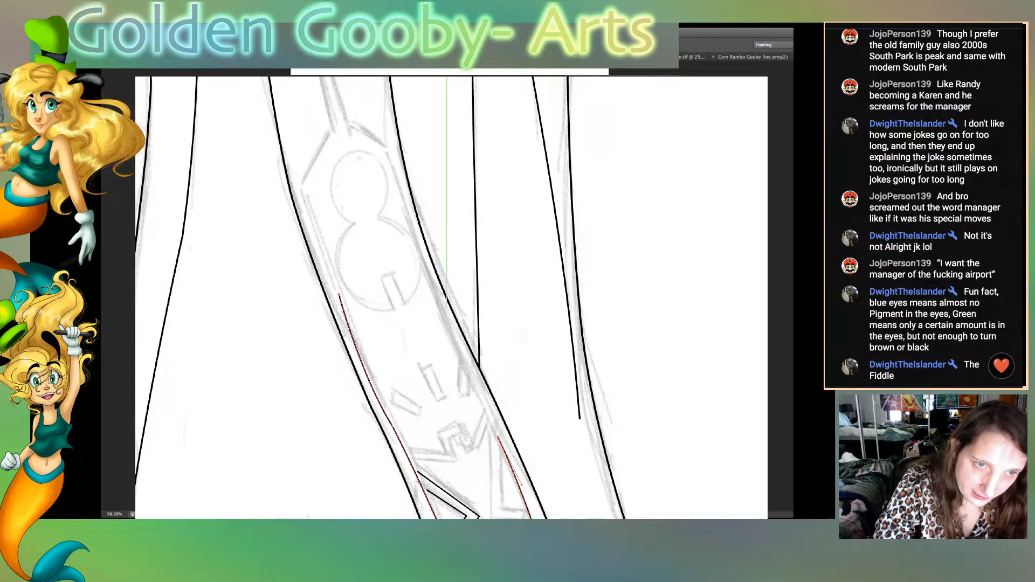
click(423, 261)
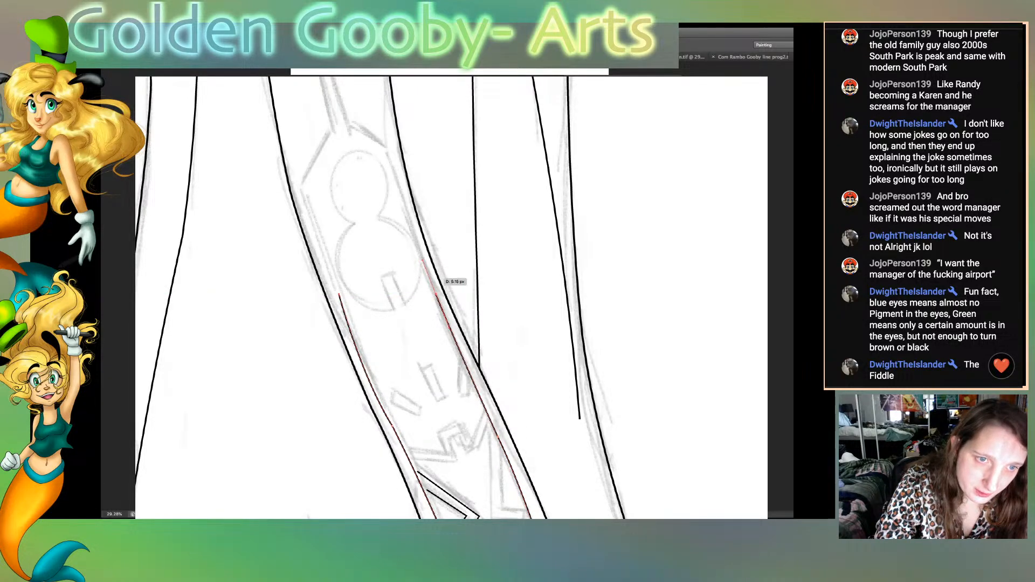
click(384, 132)
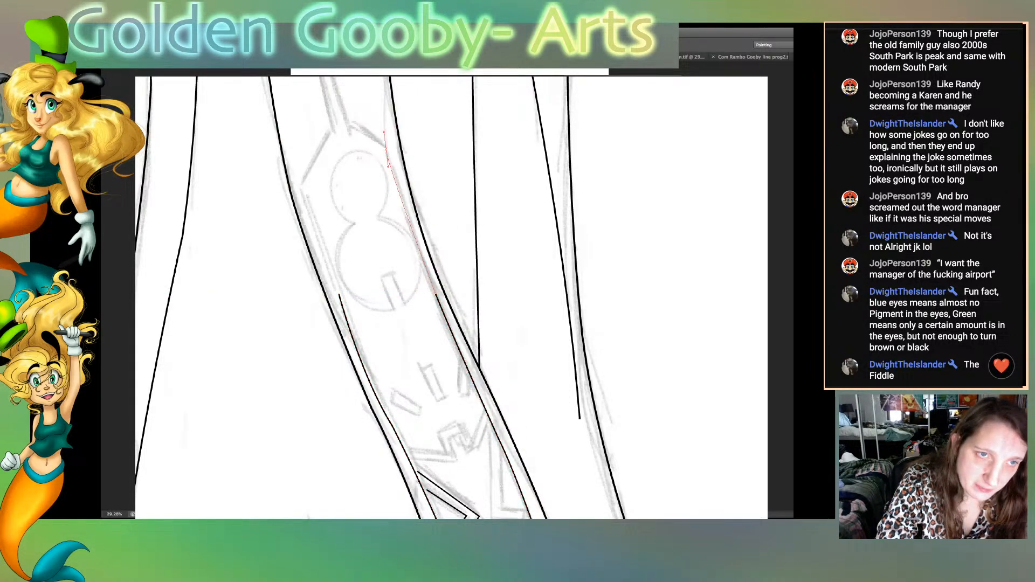
scroll(452, 297, up, 5)
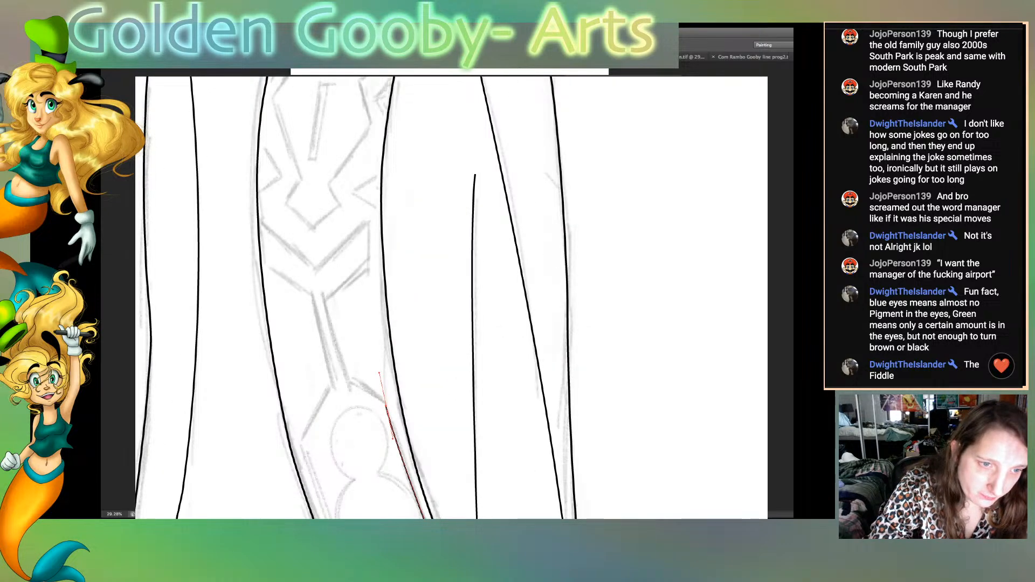
drag(386, 404, 394, 454)
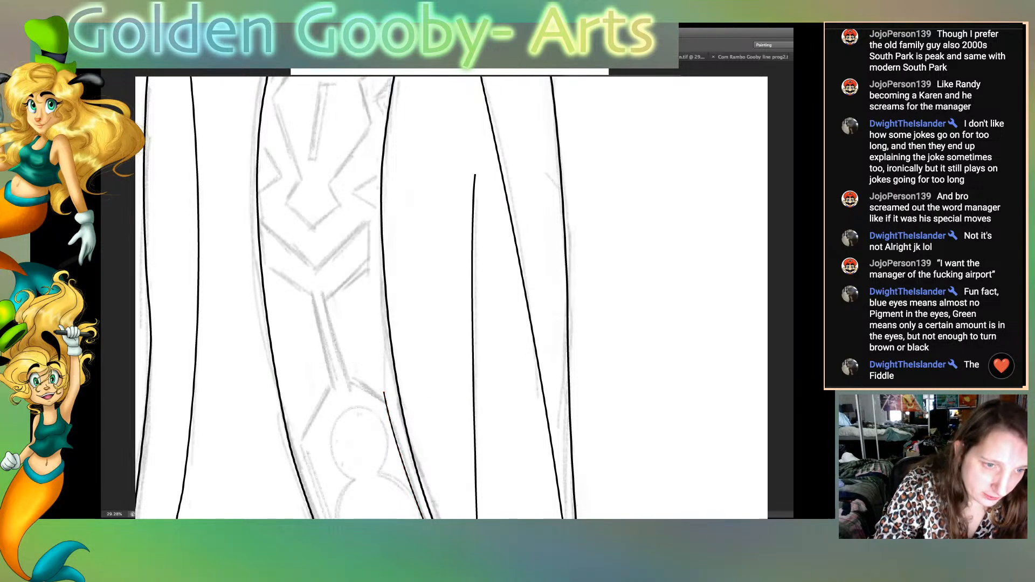
drag(384, 392, 345, 383)
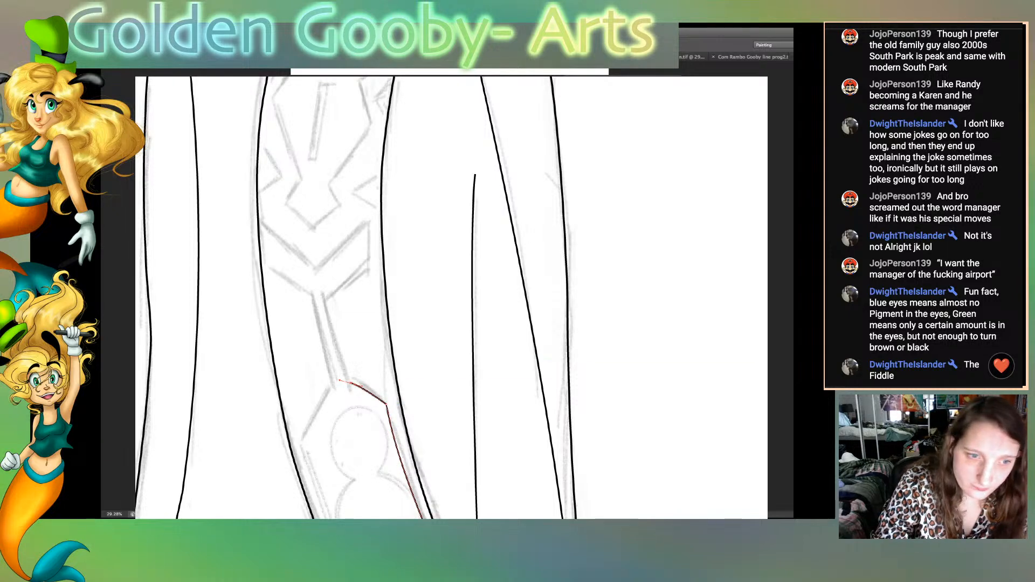
scroll(452, 297, down, 5)
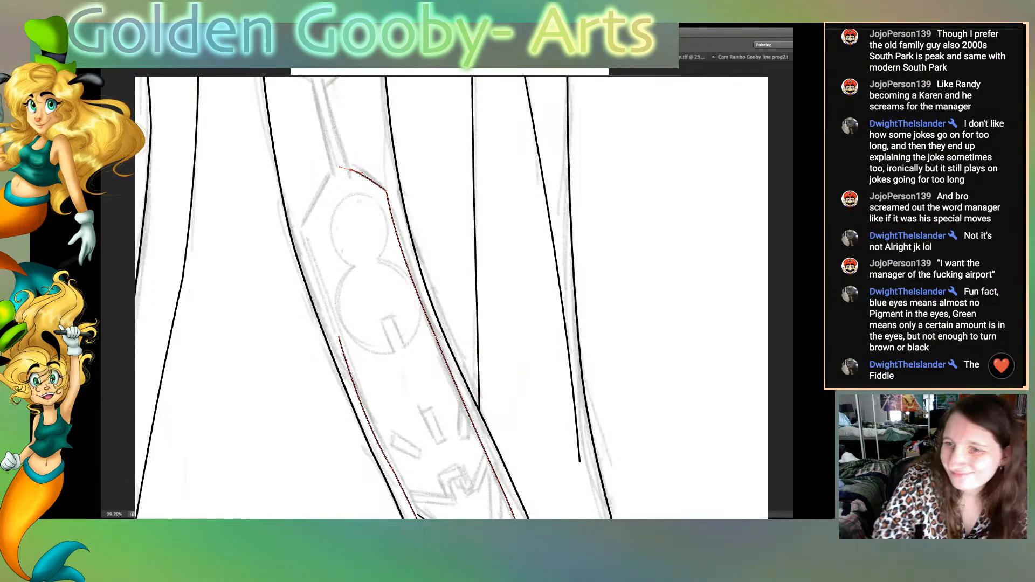
super+click(436, 337)
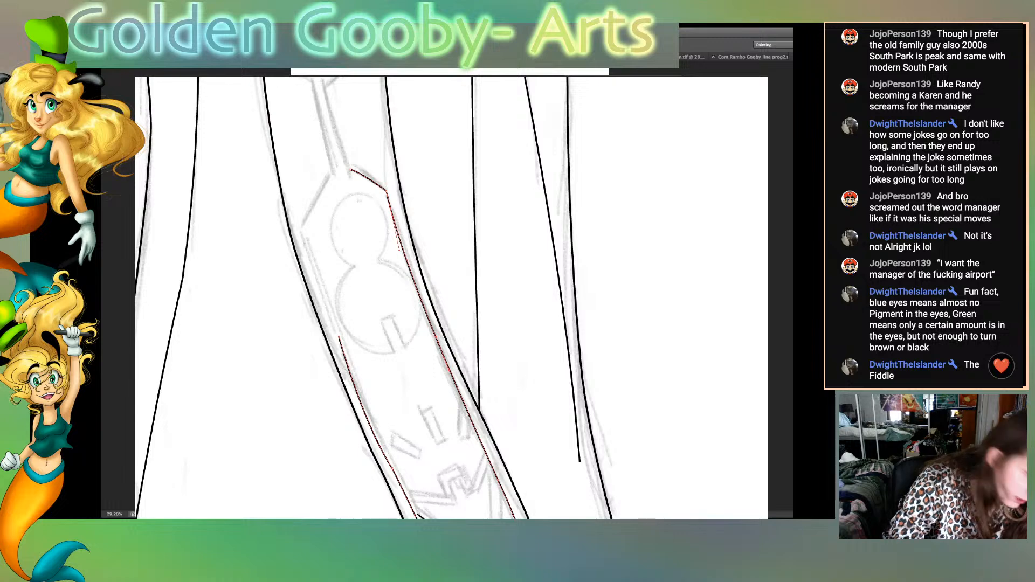
Step: Draw the border's upper-left edge from the stem base around the upper circle and down to join the existing left border line
click(331, 173)
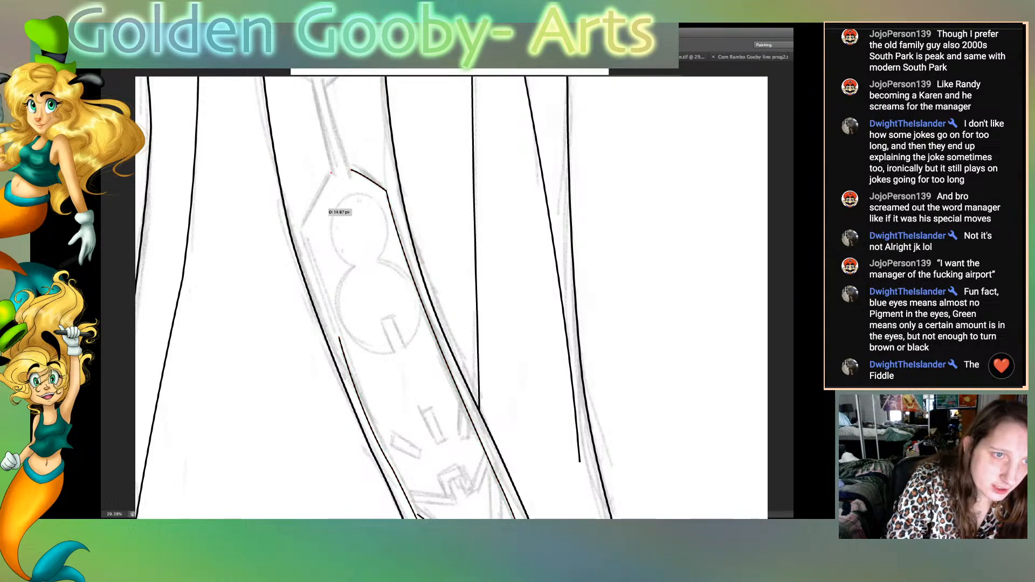
drag(300, 233, 299, 252)
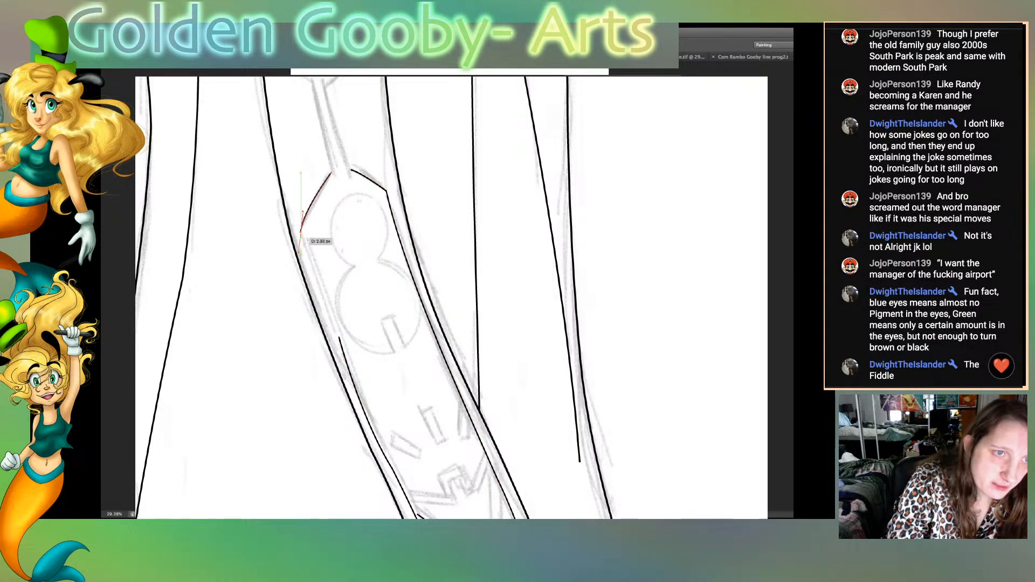
click(300, 232)
drag(357, 392, 377, 442)
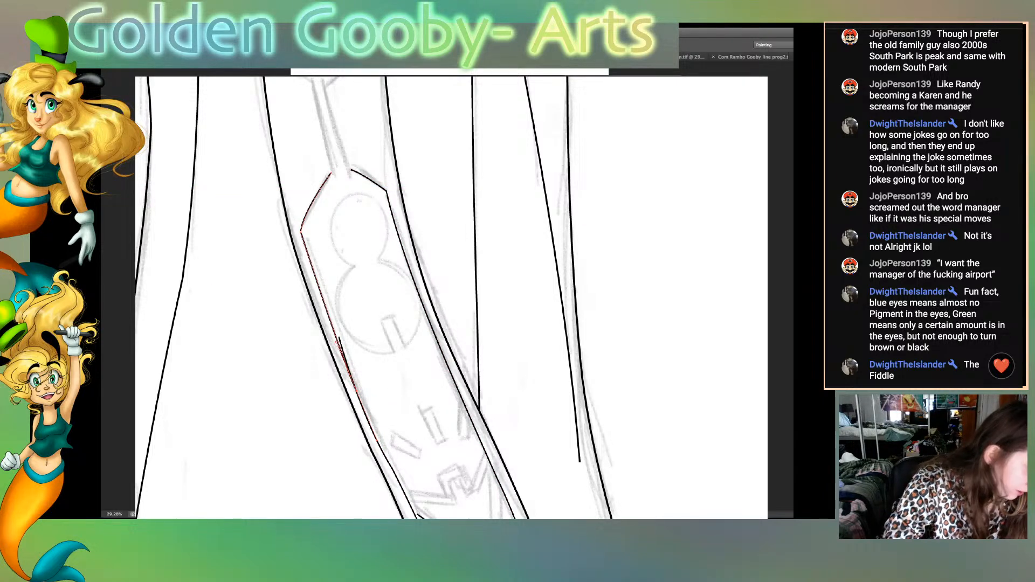
Step: Bow the border's upper-left edge outward and curve the upper-right edge where it meets the stem
click(310, 210)
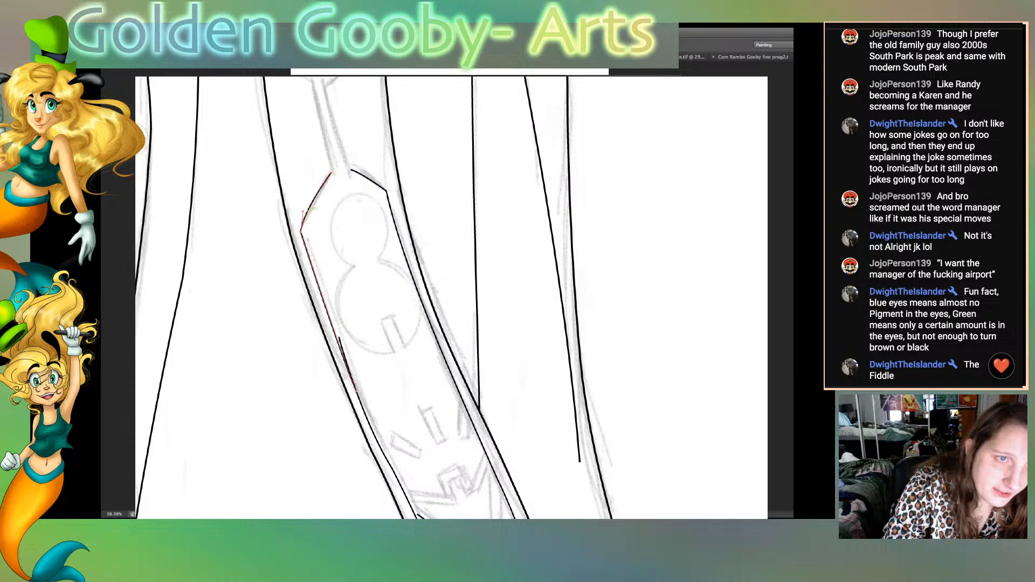
drag(302, 211, 299, 197)
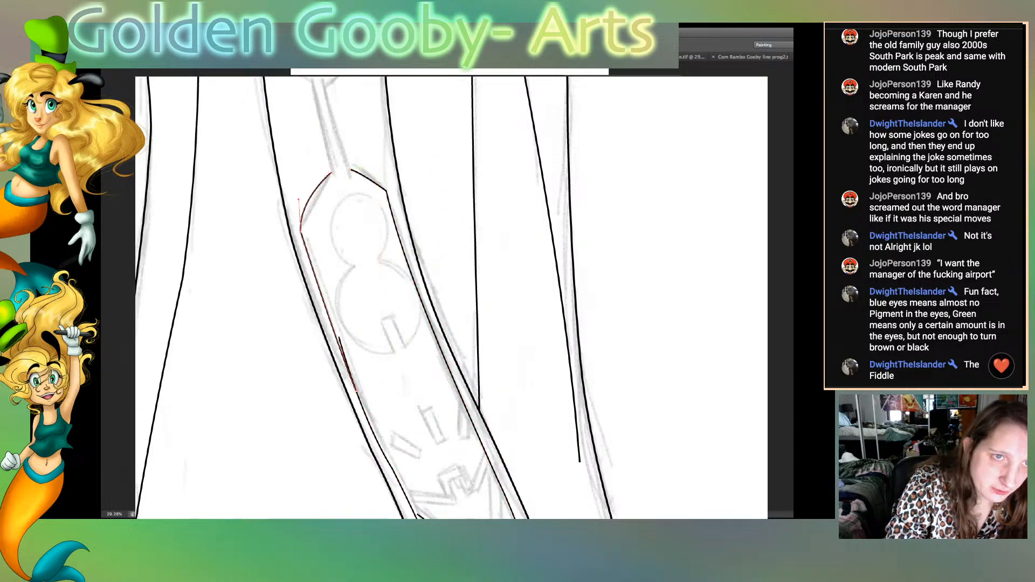
click(351, 170)
drag(353, 170, 337, 170)
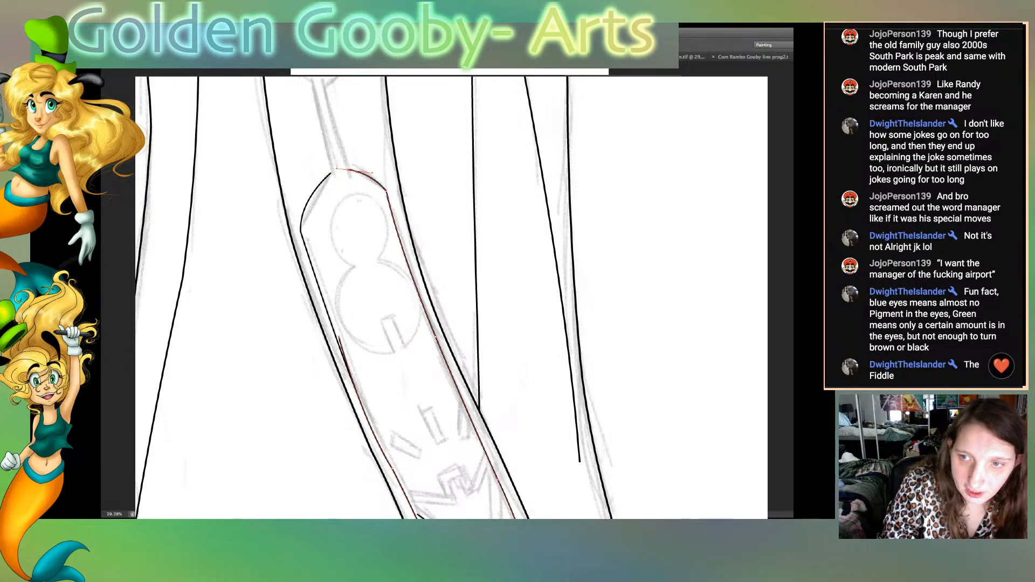
Step: Smooth the left inner border where its upper and lower parts join beside the large circle and ray marks
scroll(451, 297, down, 4)
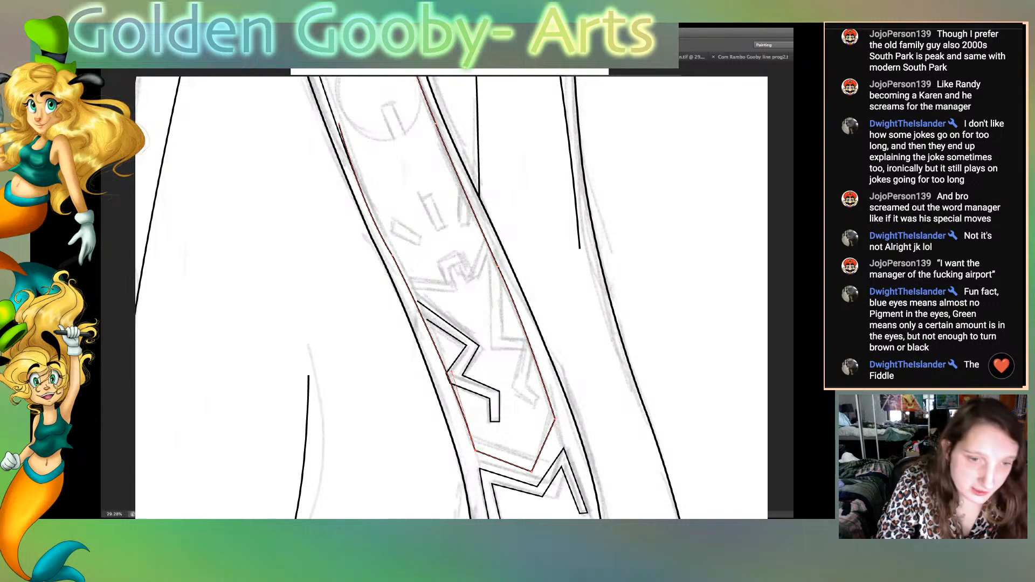
drag(452, 372, 450, 378)
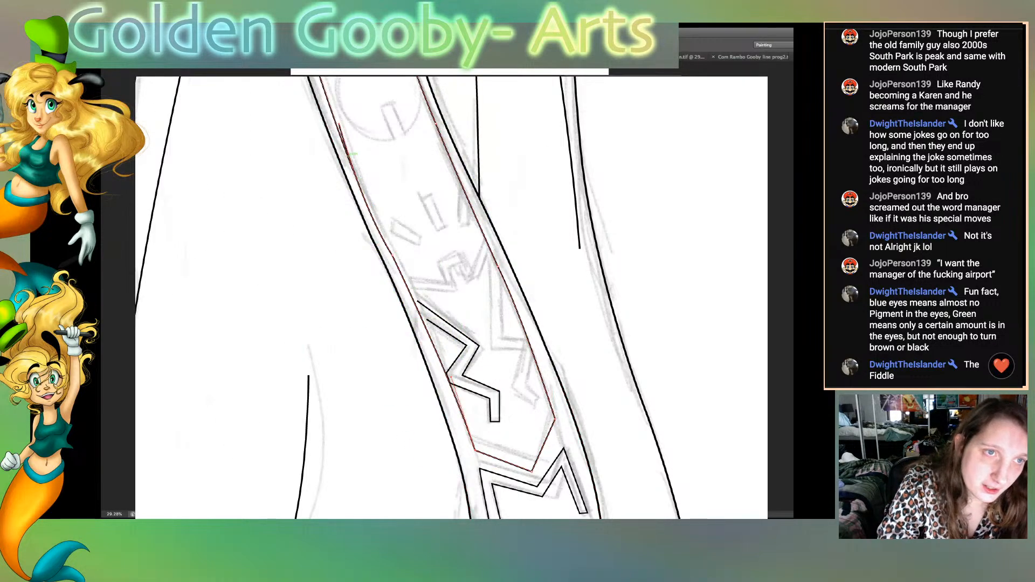
drag(339, 124, 344, 145)
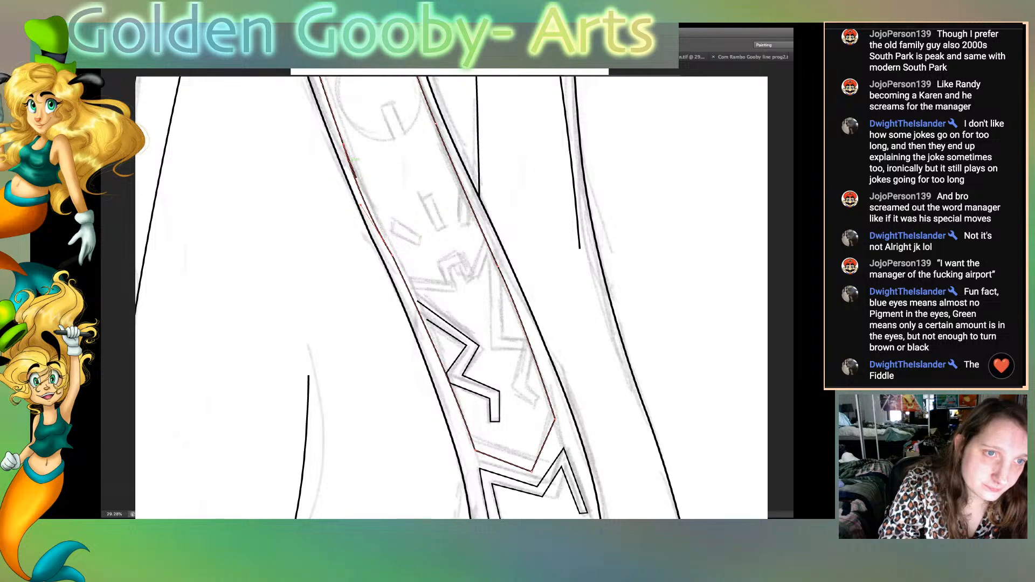
drag(367, 204, 372, 200)
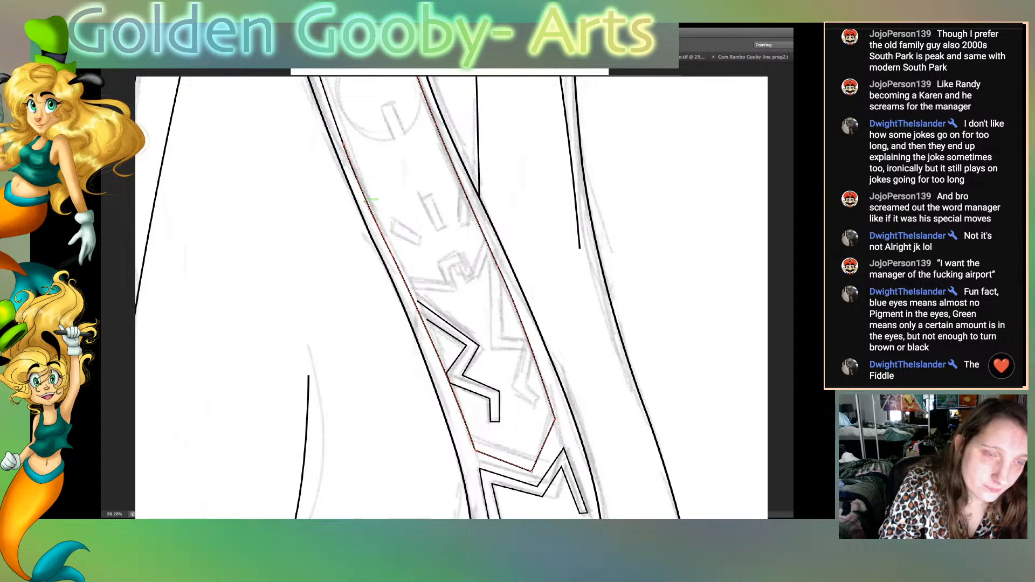
key(super+shift+a)
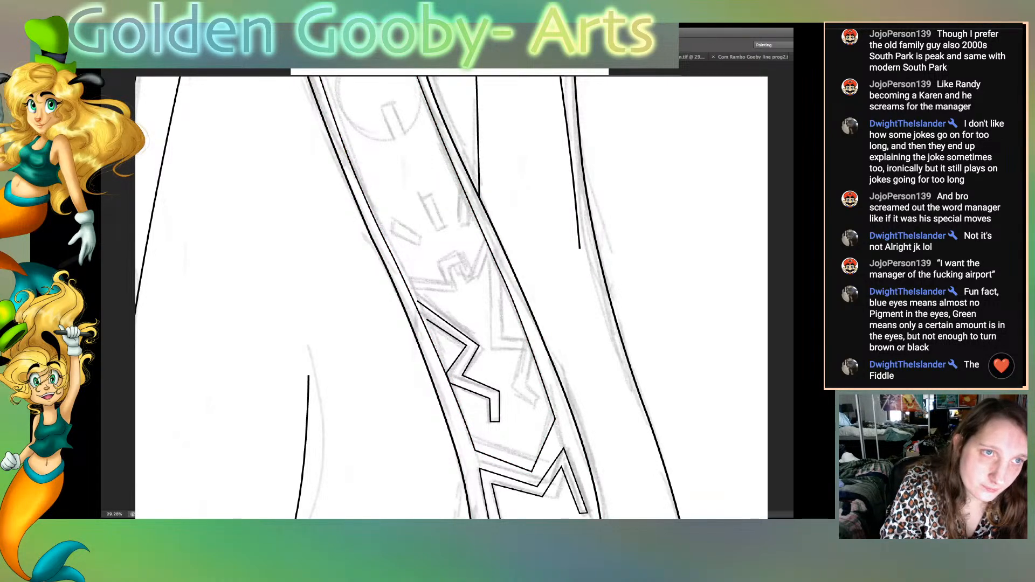
scroll(356, 191, up, 1)
click(356, 192)
drag(356, 193, 344, 161)
key(super+shift+a)
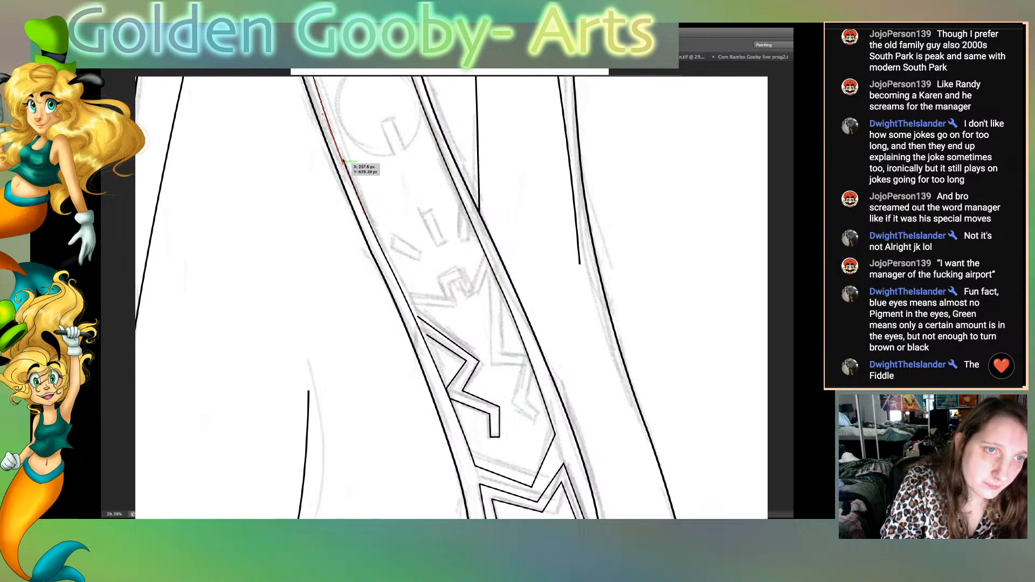
Step: Lower the border's upper-right corner slightly and round both shoulders into a smooth arch over the upper circle
scroll(451, 297, up, 10)
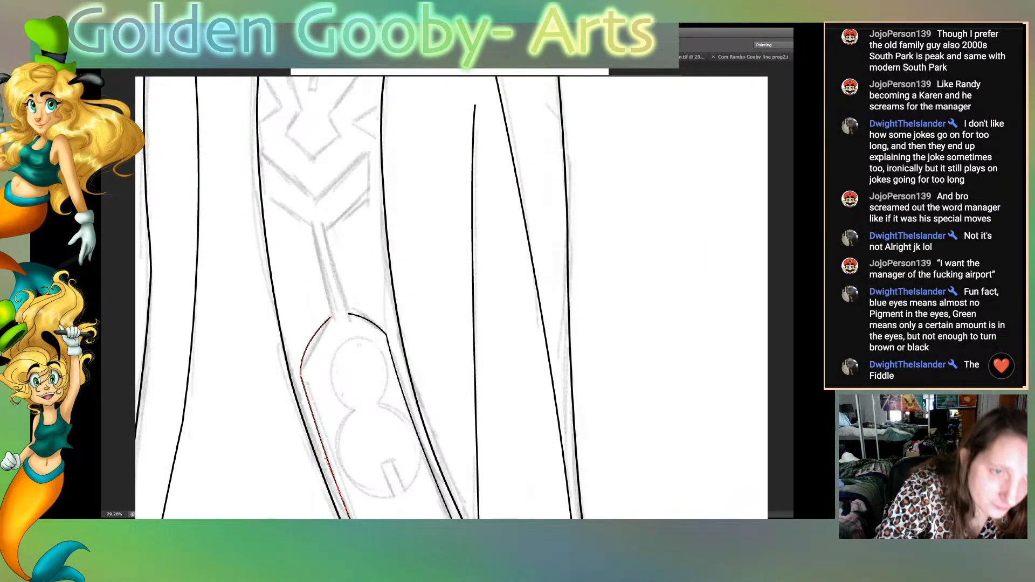
click(347, 313)
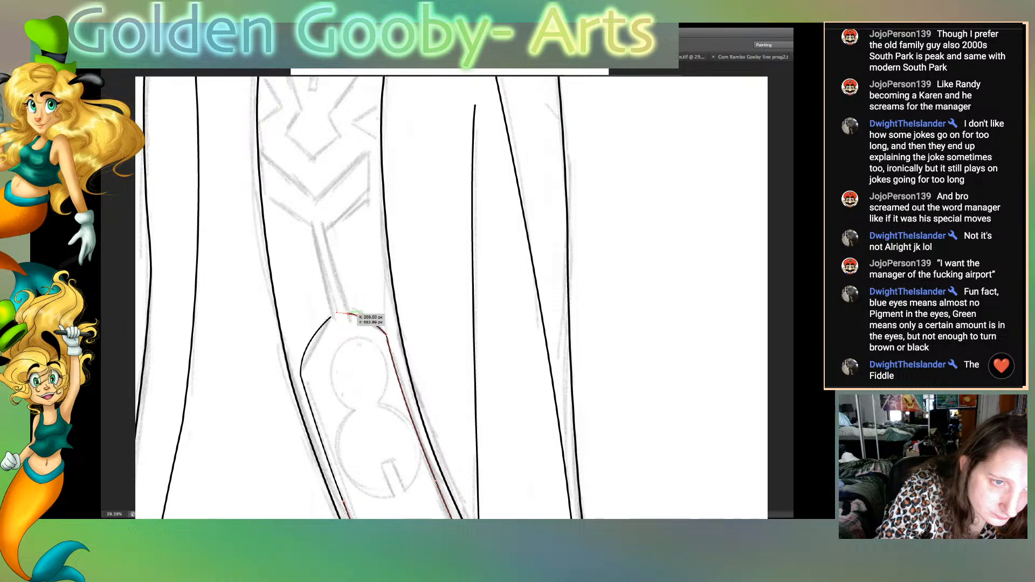
drag(354, 313, 369, 316)
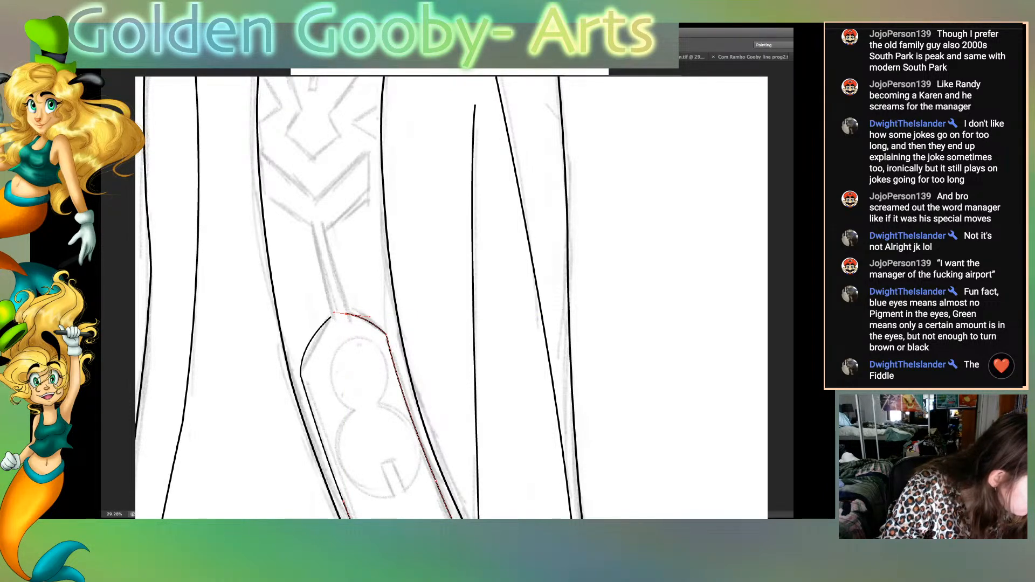
drag(386, 335, 388, 341)
click(370, 320)
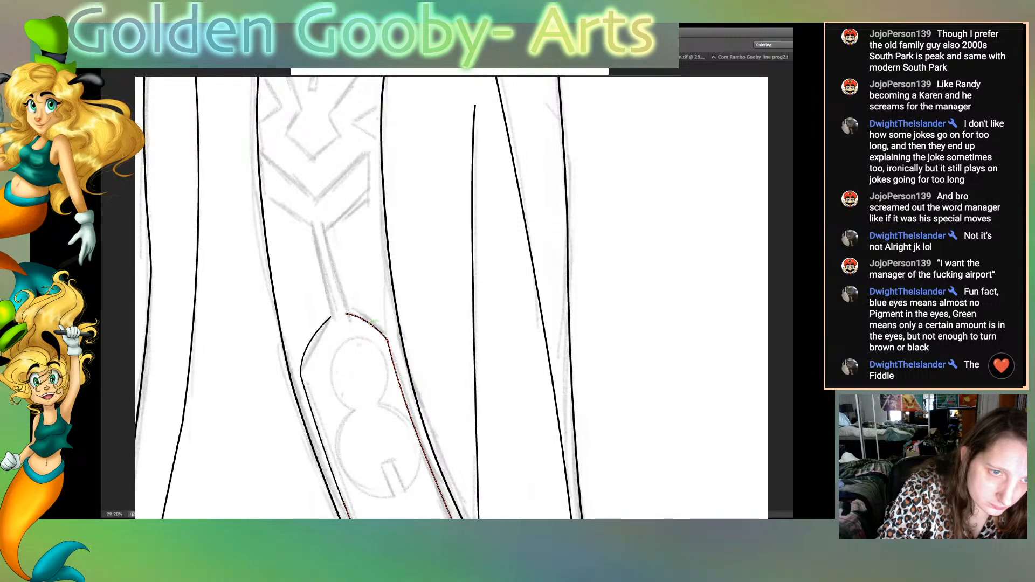
click(387, 340)
drag(371, 315, 376, 312)
click(331, 317)
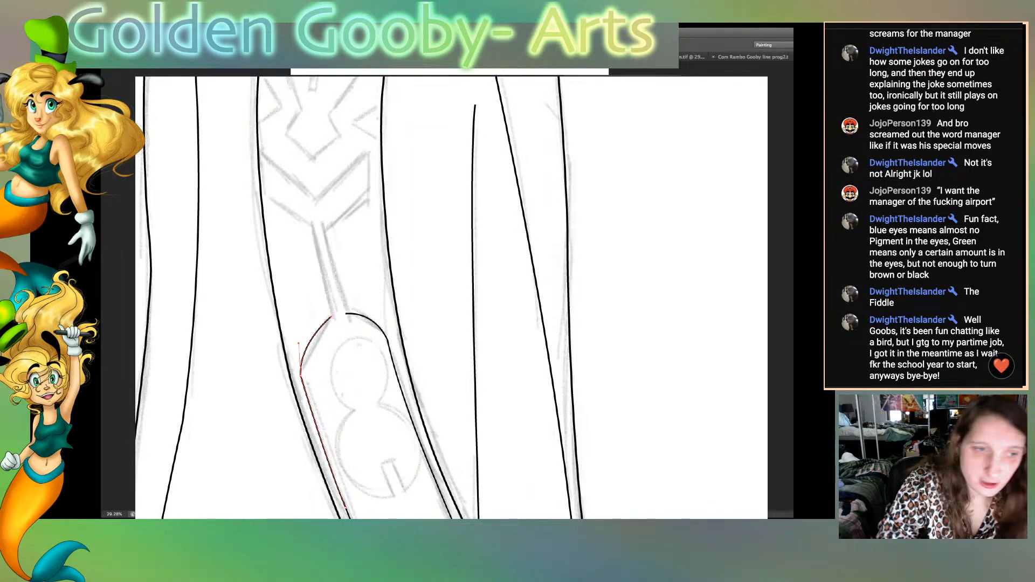
drag(299, 343, 295, 333)
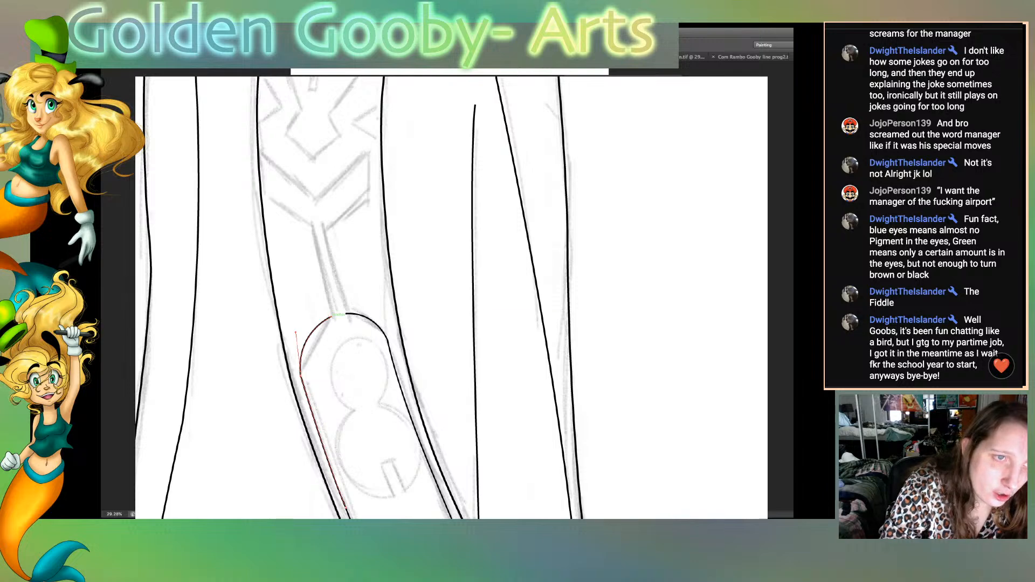
Step: Draw the two sides of the narrow stem from the arch's top up to just below the chevrons
click(314, 235)
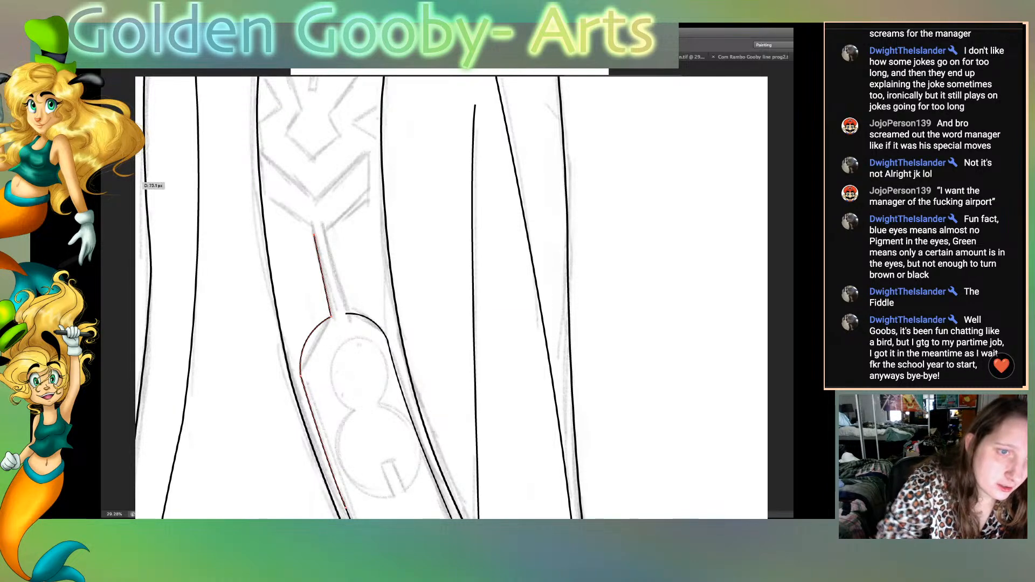
click(345, 313)
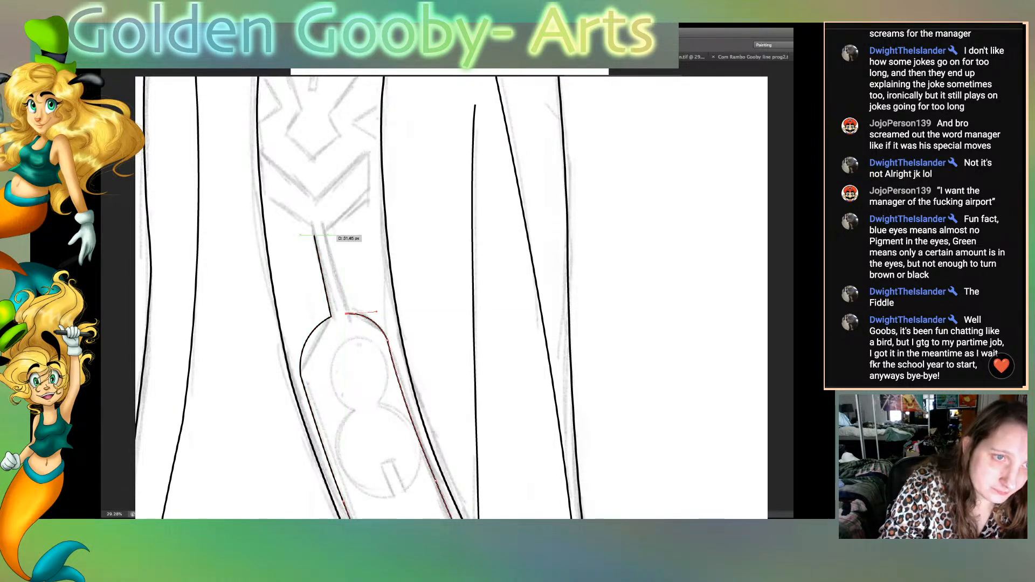
drag(328, 232, 325, 213)
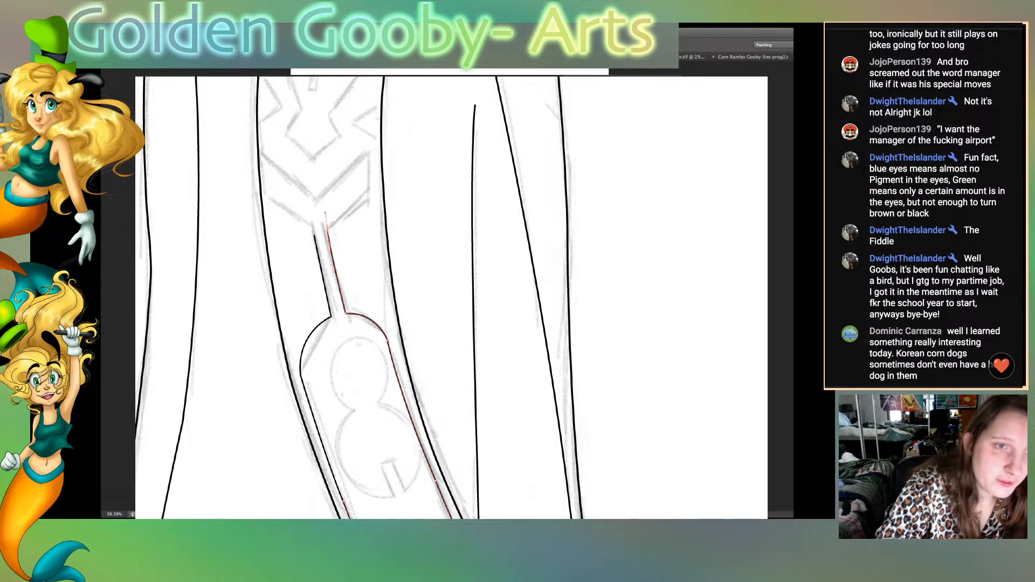
Step: Outline the lowest chevron as a closed V-shaped band over the sketch, joining it to both sides of the stem's top
click(315, 236)
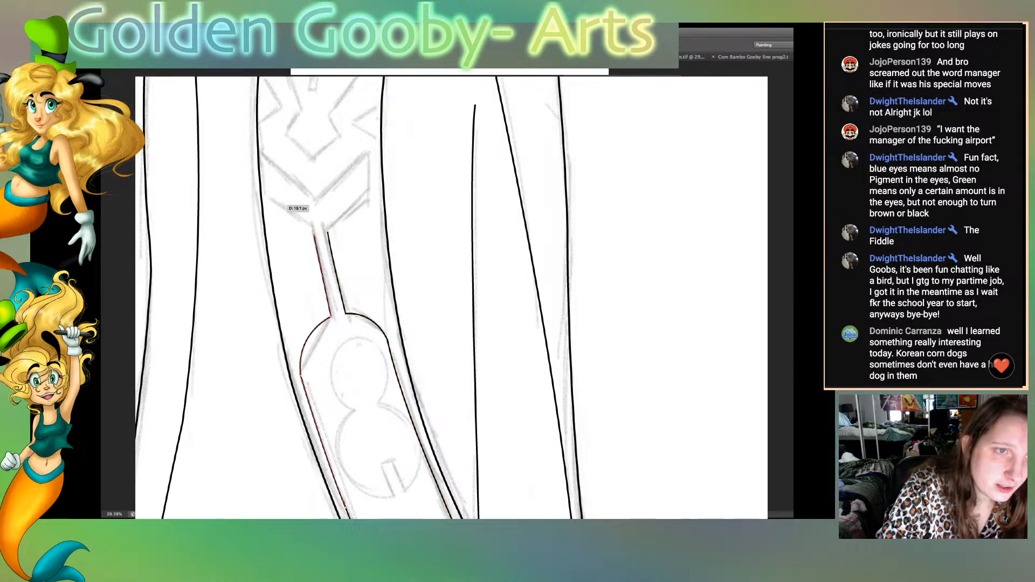
click(267, 197)
click(264, 157)
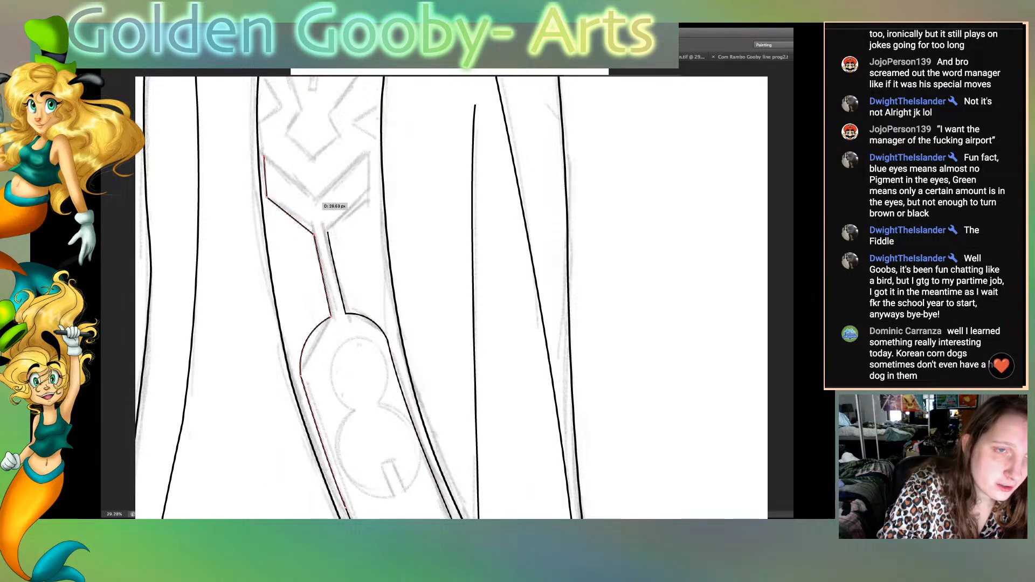
click(316, 205)
click(367, 157)
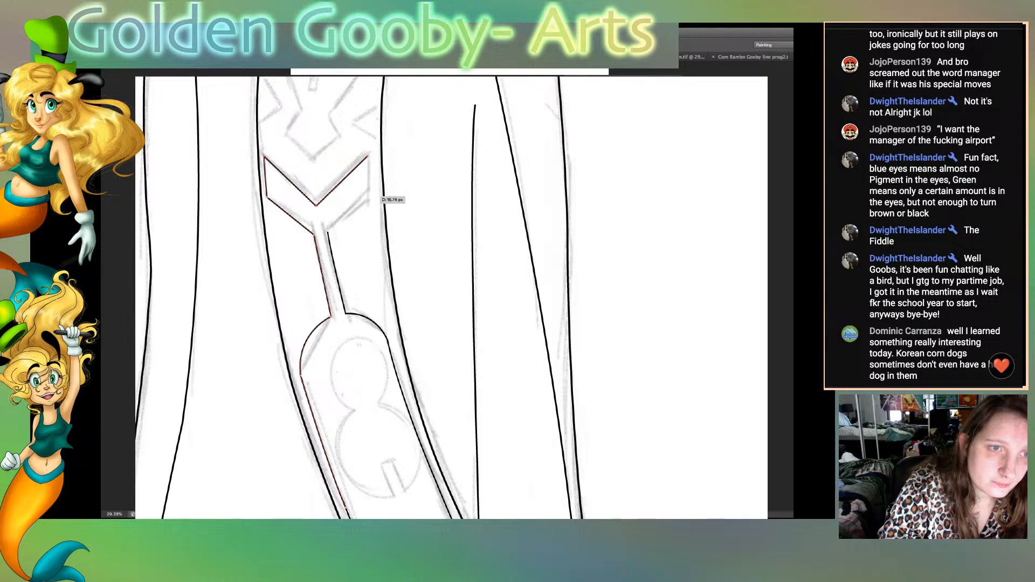
click(370, 197)
click(328, 232)
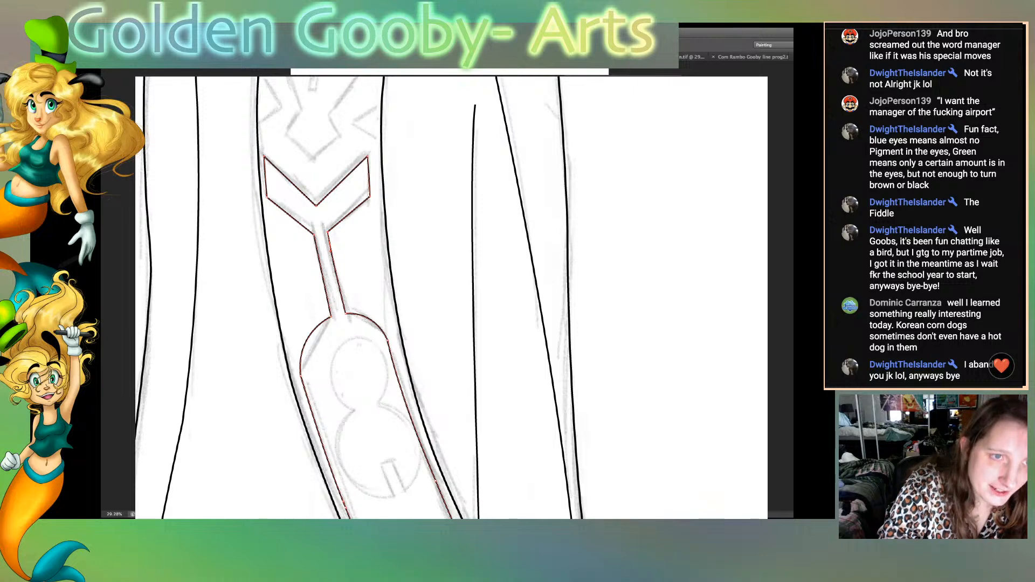
Step: Nudge the corners where the chevron meets the stem and shift the chevron's inner V point slightly up to even out the shape
drag(327, 233, 317, 233)
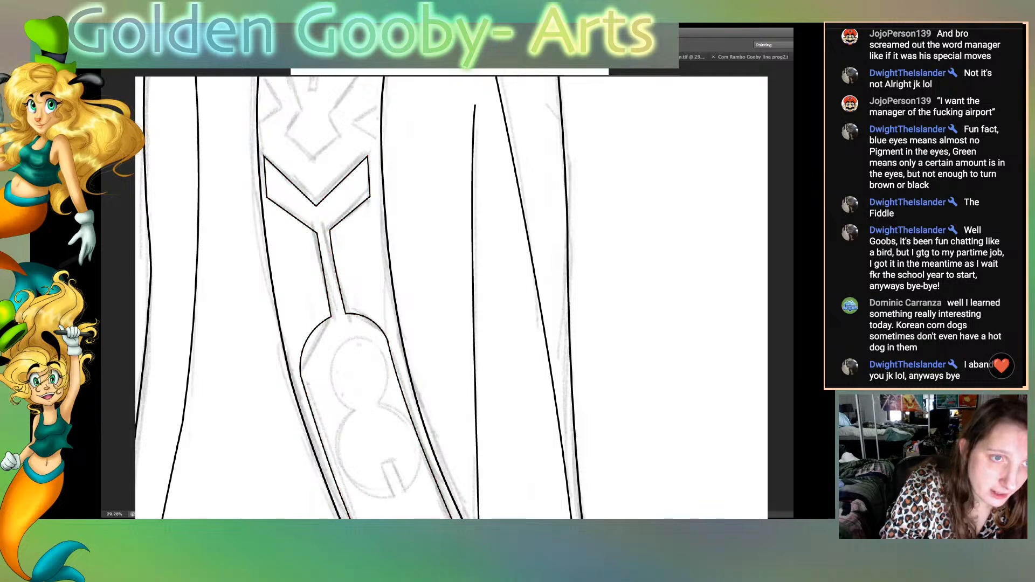
drag(316, 205, 318, 203)
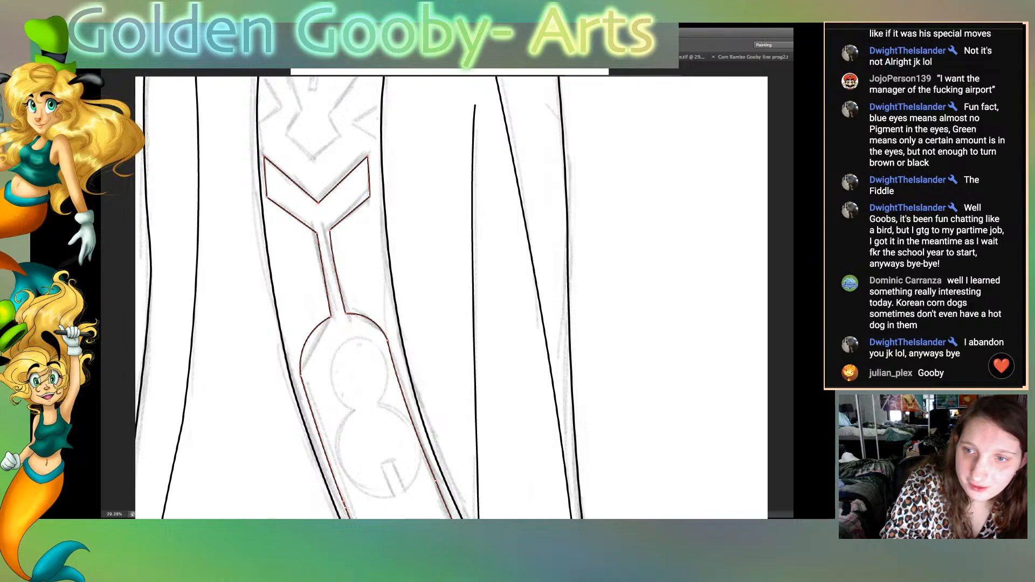
click(388, 250)
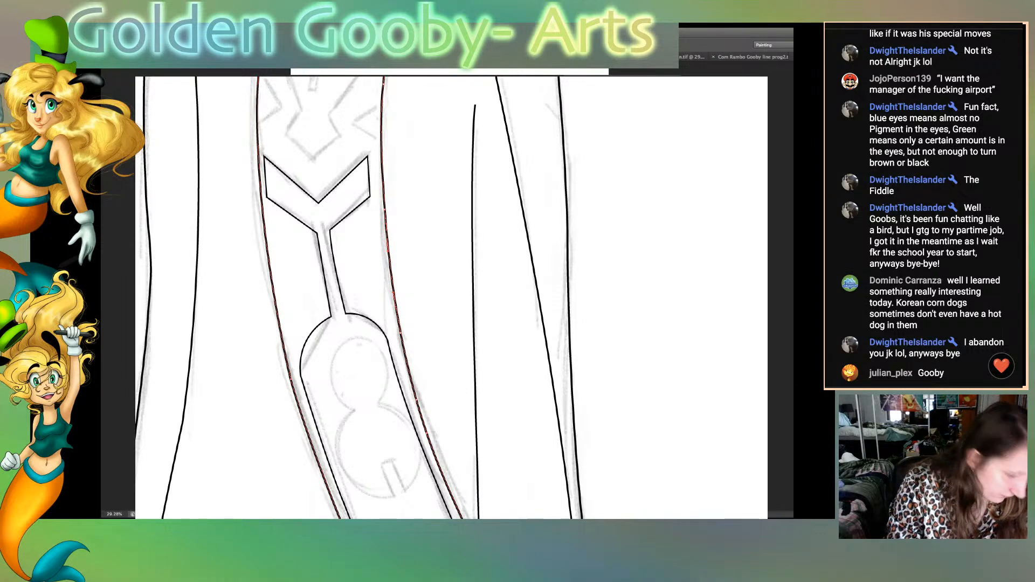
Step: Draw a circle in the blank area to the right of the skirt, level with the sketched double-circle motif
scroll(451, 297, down, 3)
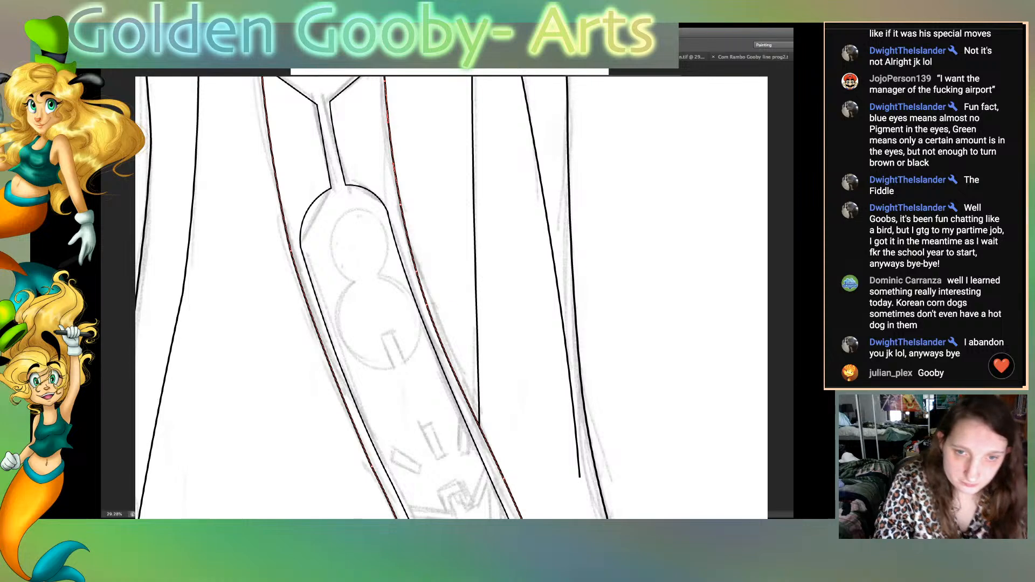
drag(619, 301, 693, 376)
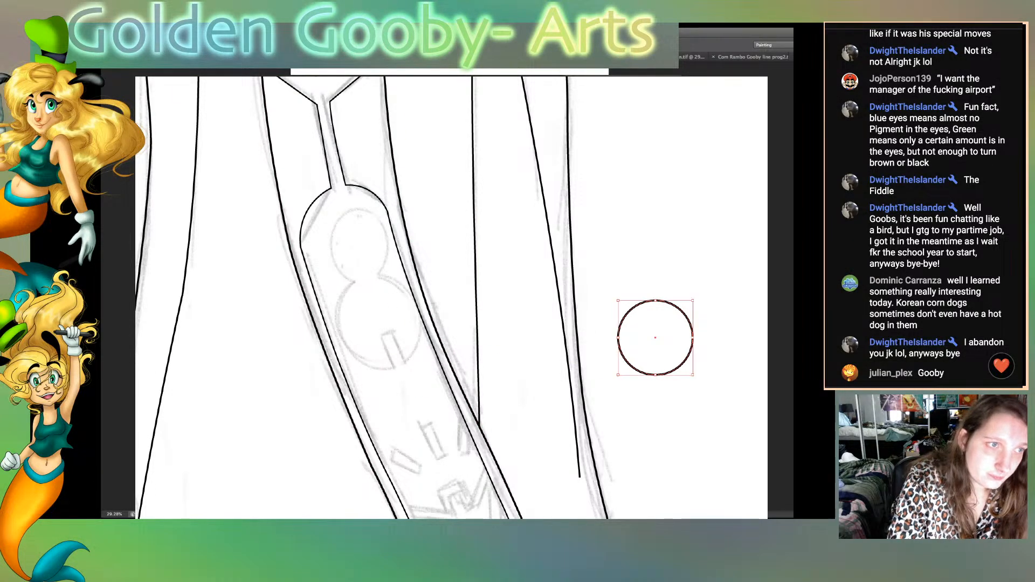
key(super+shift+a)
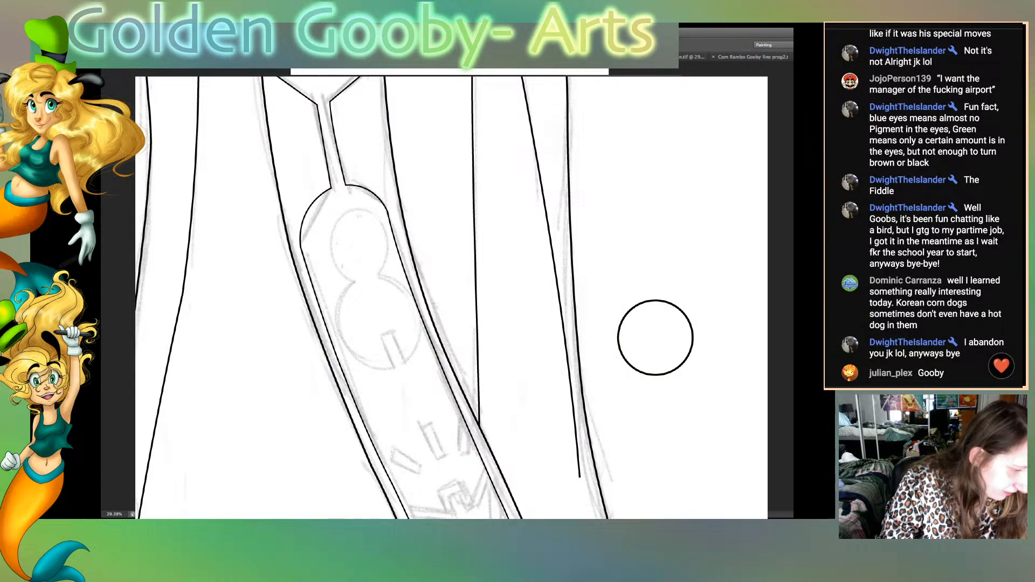
Step: Draw an upright oval below the circle, then enlarge it to the circle's width and move it up to overlap the circle's lower part
drag(620, 362, 698, 450)
drag(698, 451, 689, 450)
key(super+t)
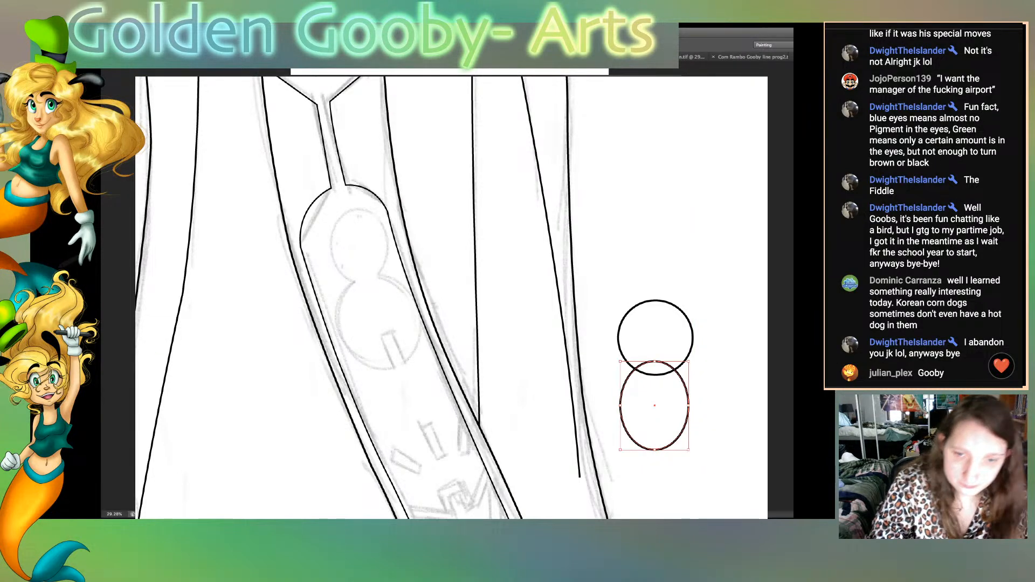
drag(689, 449, 694, 423)
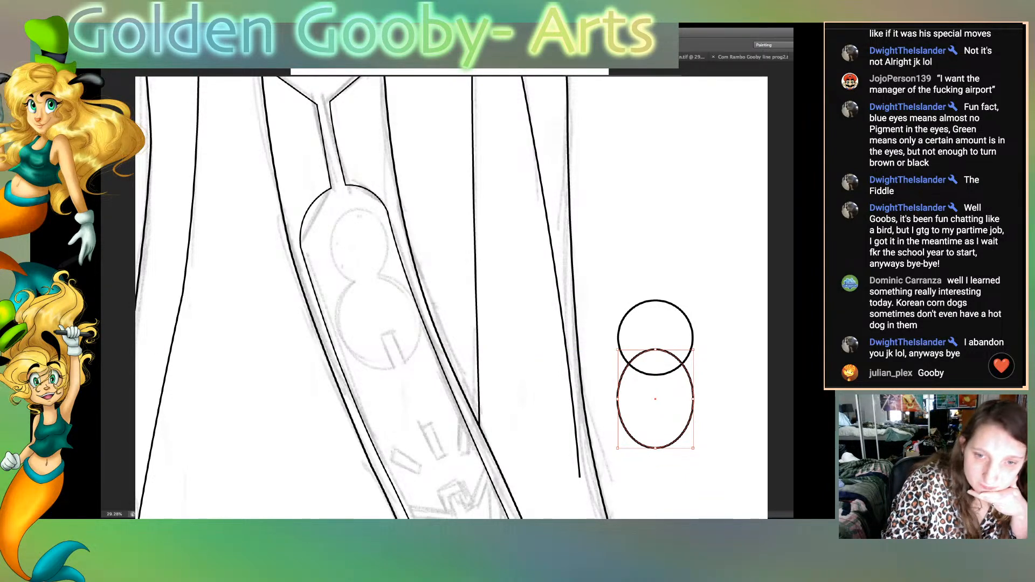
drag(697, 413, 697, 409)
key(Return)
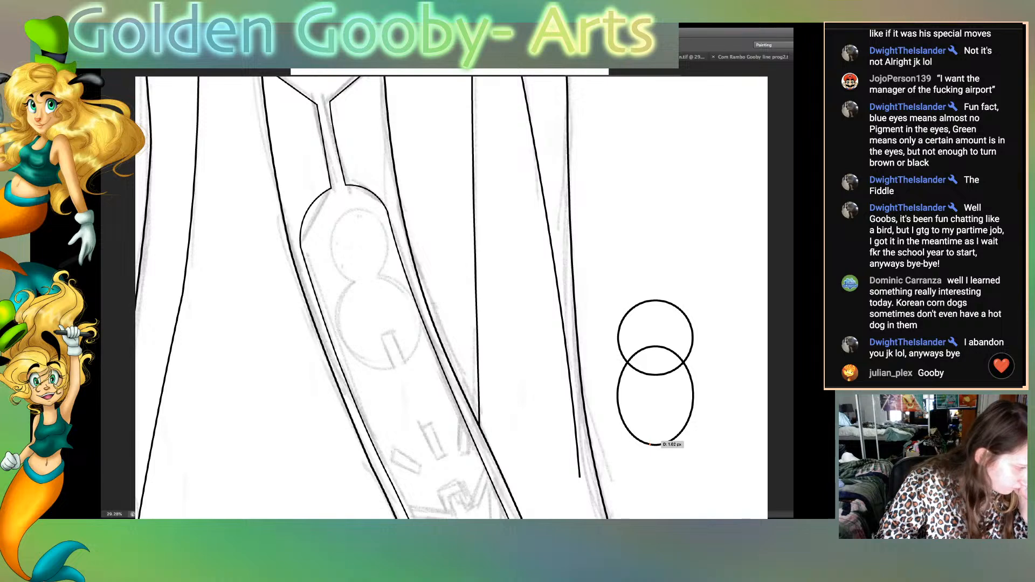
Step: Draw a tapered notch with a flat top and two inward-slanting sides rising from the oval's bottom edge
drag(641, 416, 681, 418)
alt+click(642, 416)
click(670, 416)
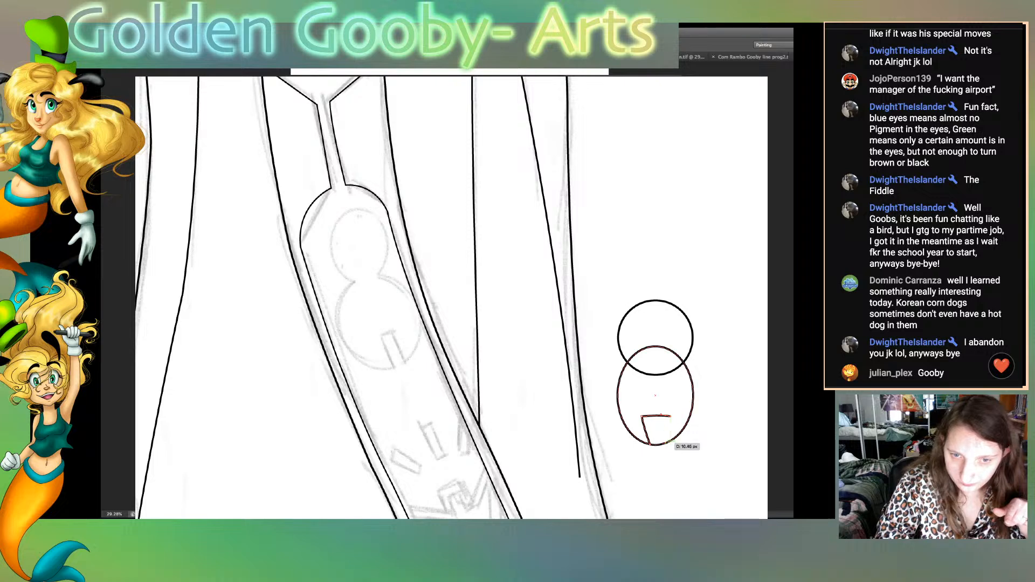
click(666, 443)
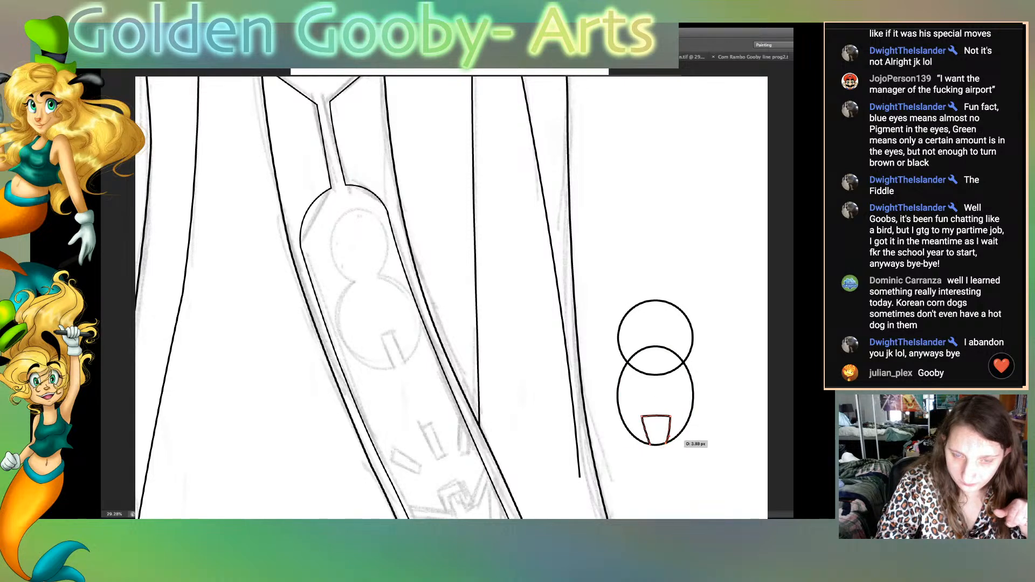
Step: Redraw the oval's lower right and lower left sides as fuller curves running from the notch's base up to the oval's middle
click(676, 441)
drag(693, 395, 693, 363)
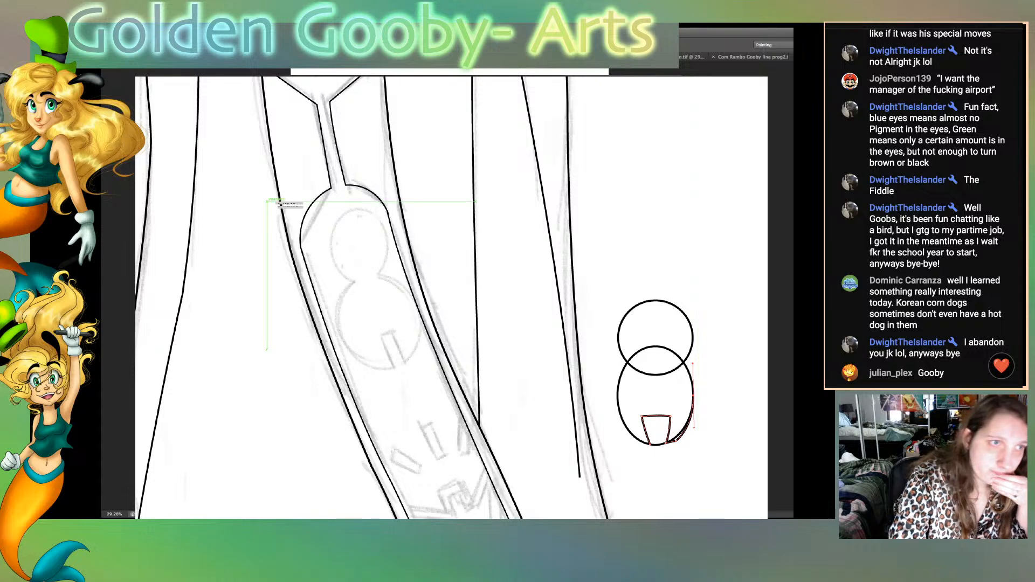
click(651, 444)
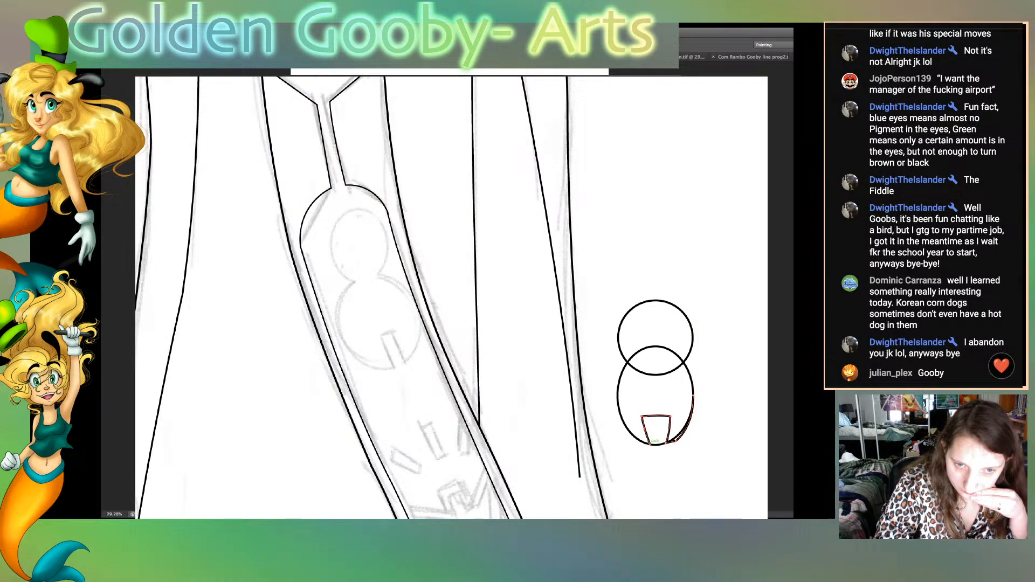
click(637, 444)
click(635, 441)
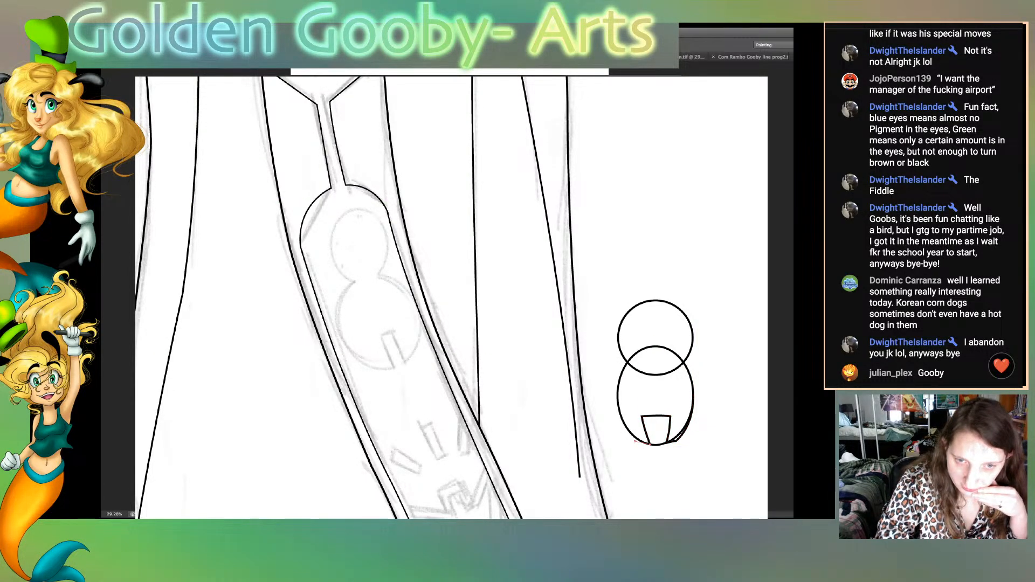
drag(619, 387, 625, 354)
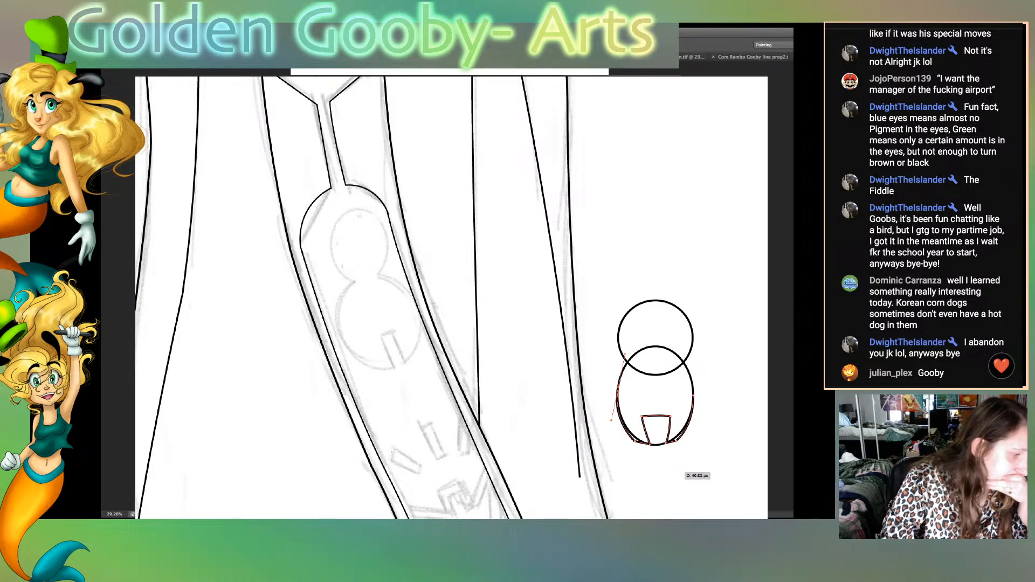
Step: Widen the notch's flat top and delete the leftover oval arcs so the notch opens at the bottom
drag(642, 416, 666, 410)
click(664, 410)
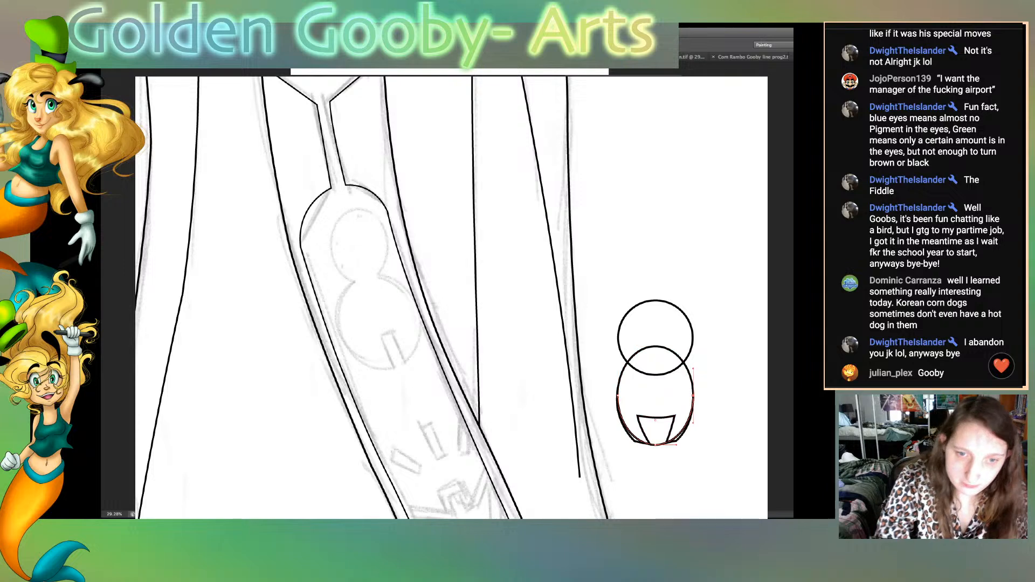
key(Delete)
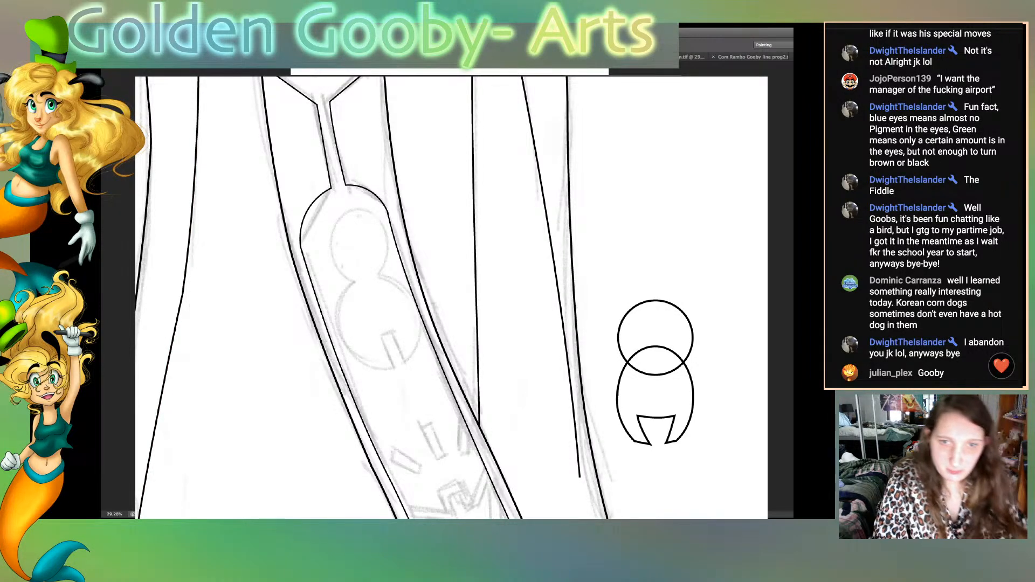
Step: Enlarge the upper circle so it is slightly wider than the oval and nudge it up
click(656, 300)
drag(656, 301, 655, 291)
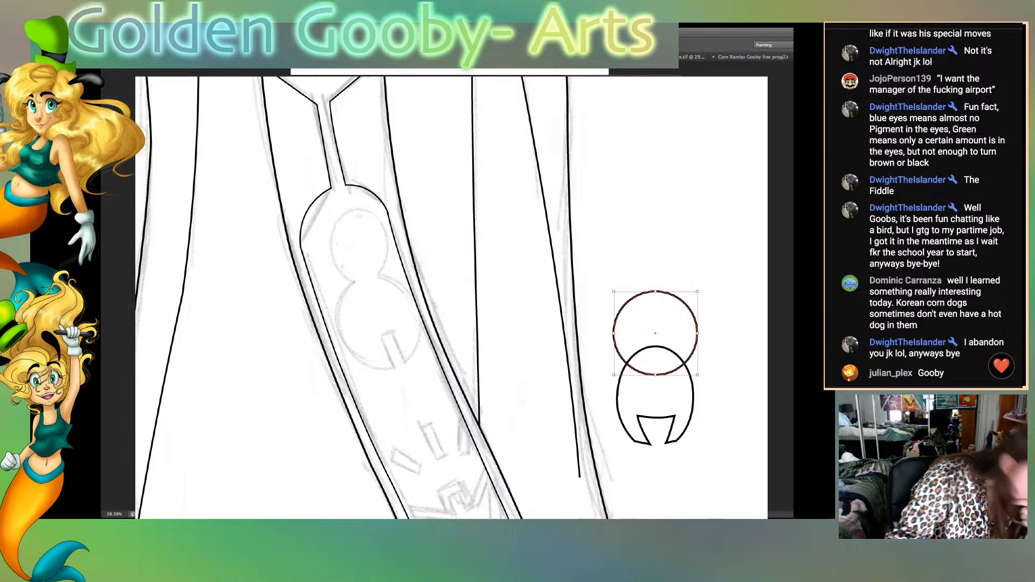
drag(699, 340, 699, 338)
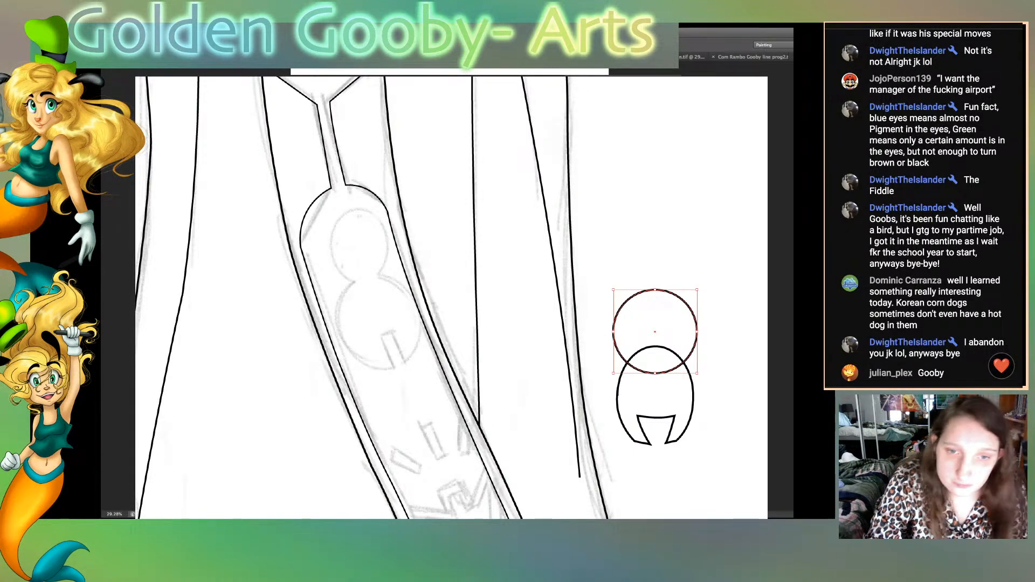
key(ctrl+shift+a)
Step: Split the upper circle's path at the two points where it crosses the oval
click(614, 346)
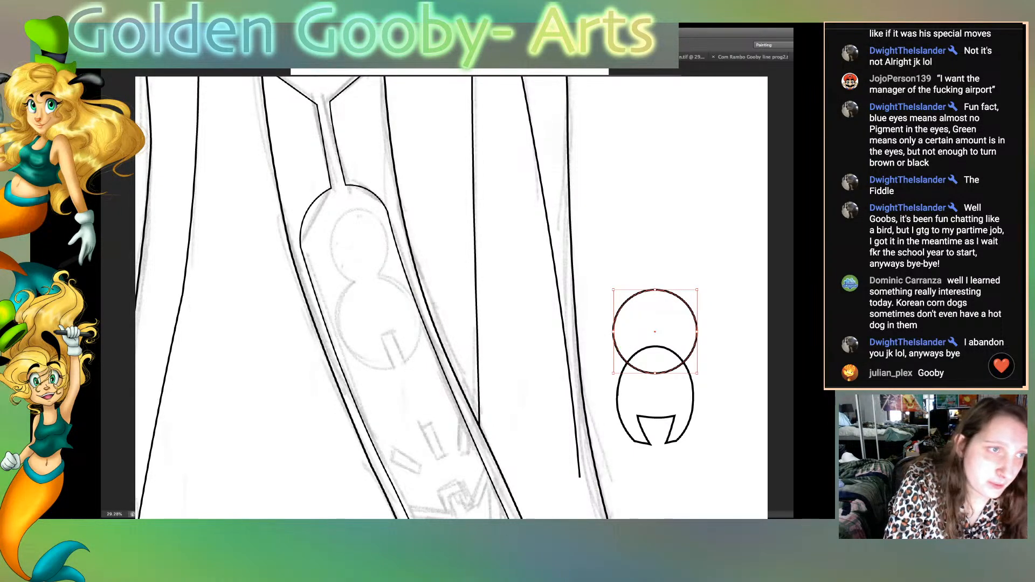
key(c)
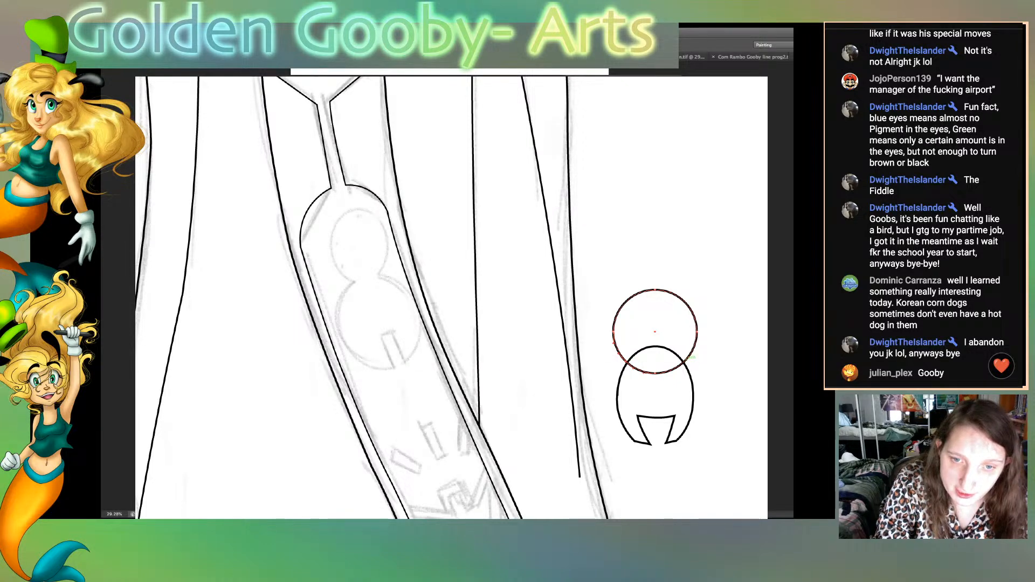
click(685, 362)
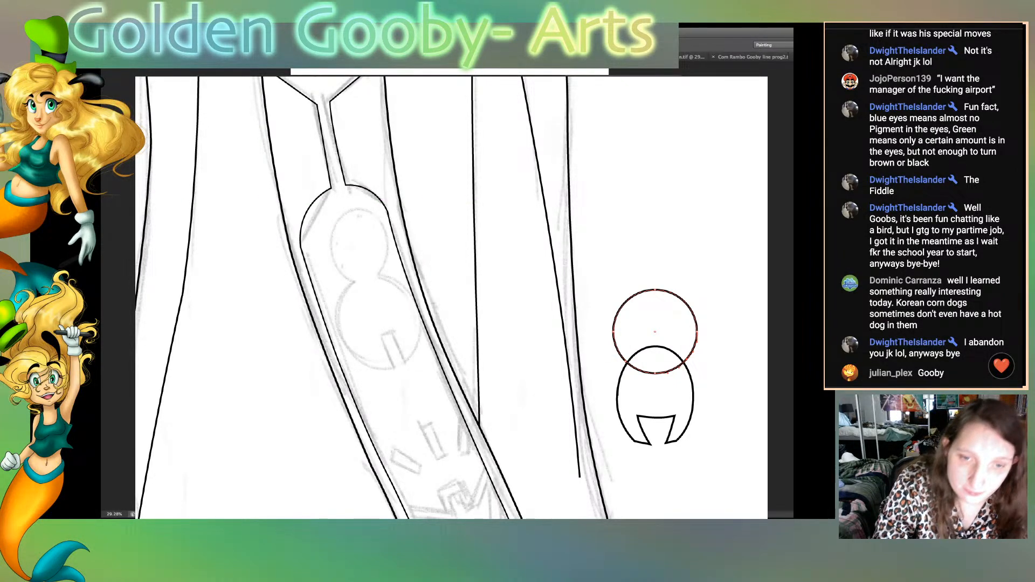
click(627, 362)
click(685, 359)
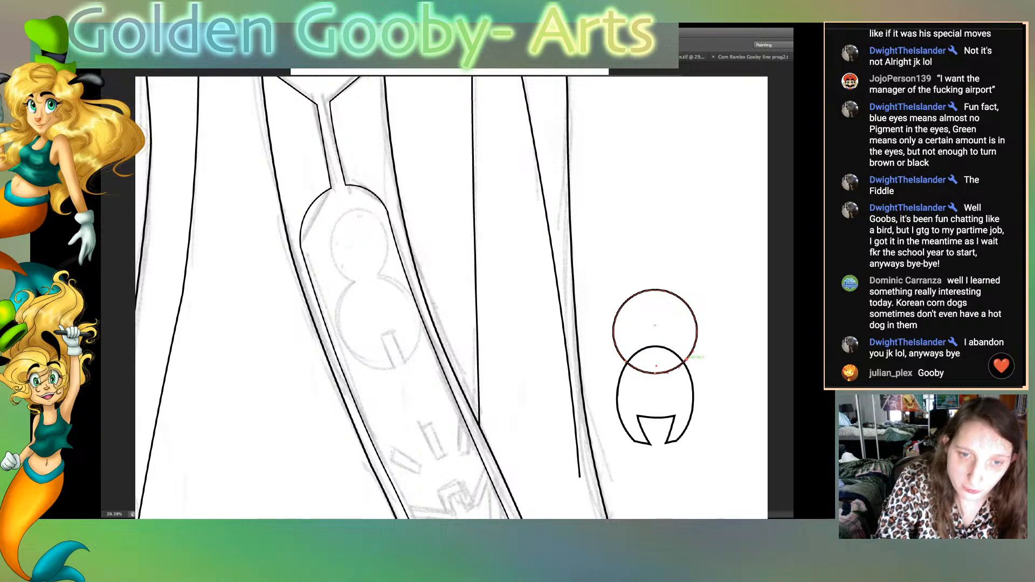
click(673, 369)
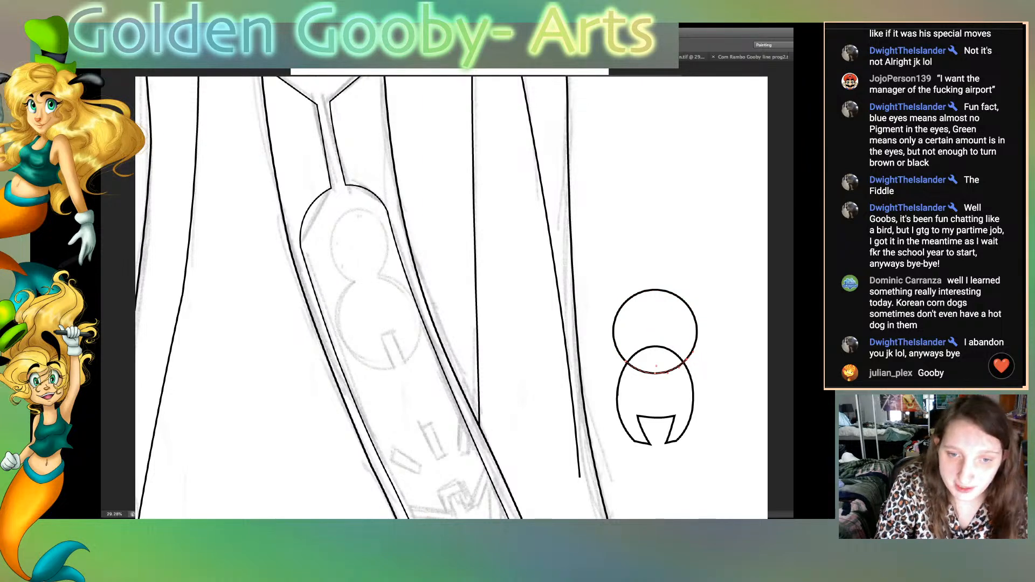
click(662, 387)
drag(641, 360, 674, 386)
key(Delete)
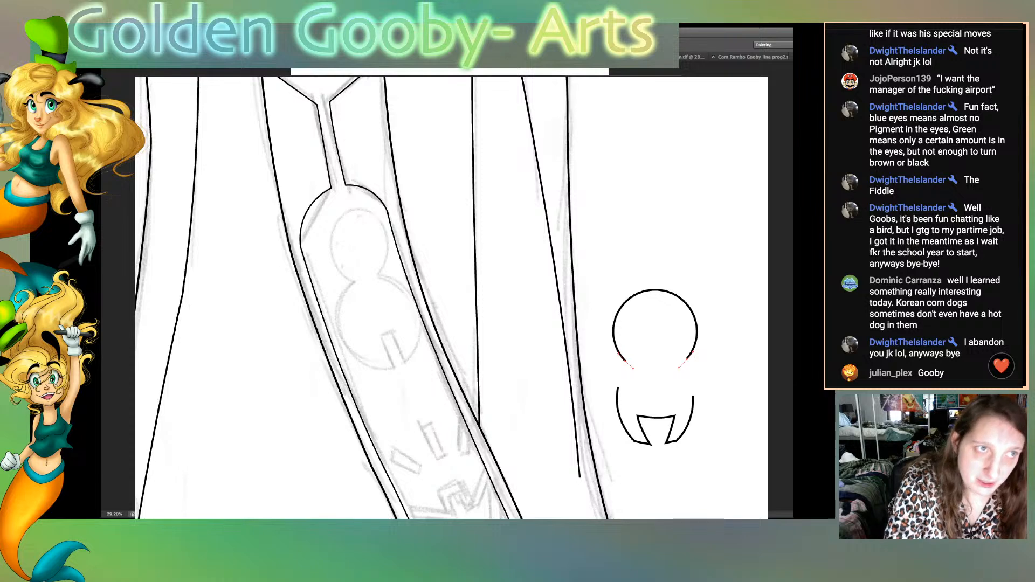
key(ctrl+z)
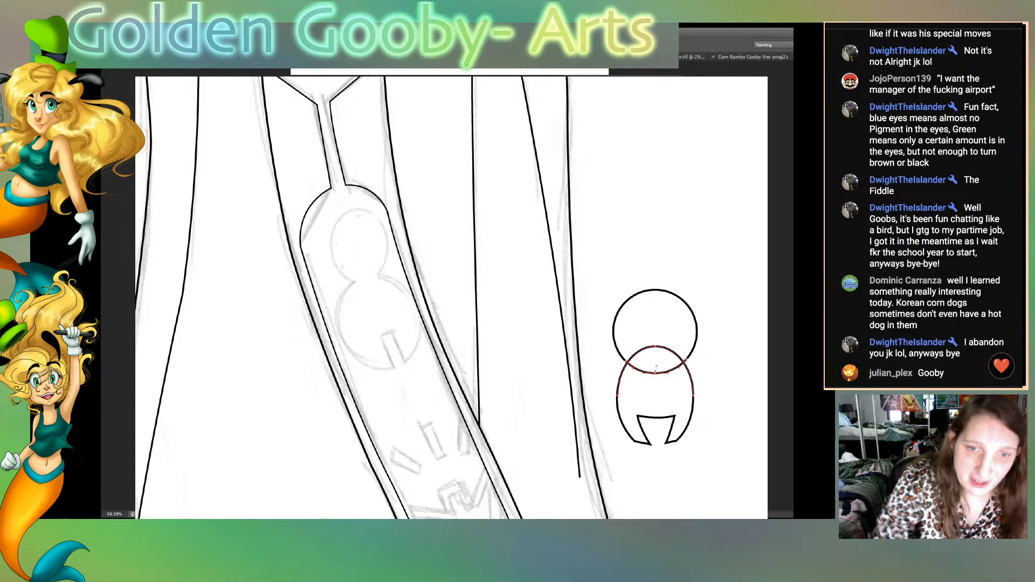
Step: Delete only the circle's lower arc that lies inside the oval
click(730, 423)
click(655, 374)
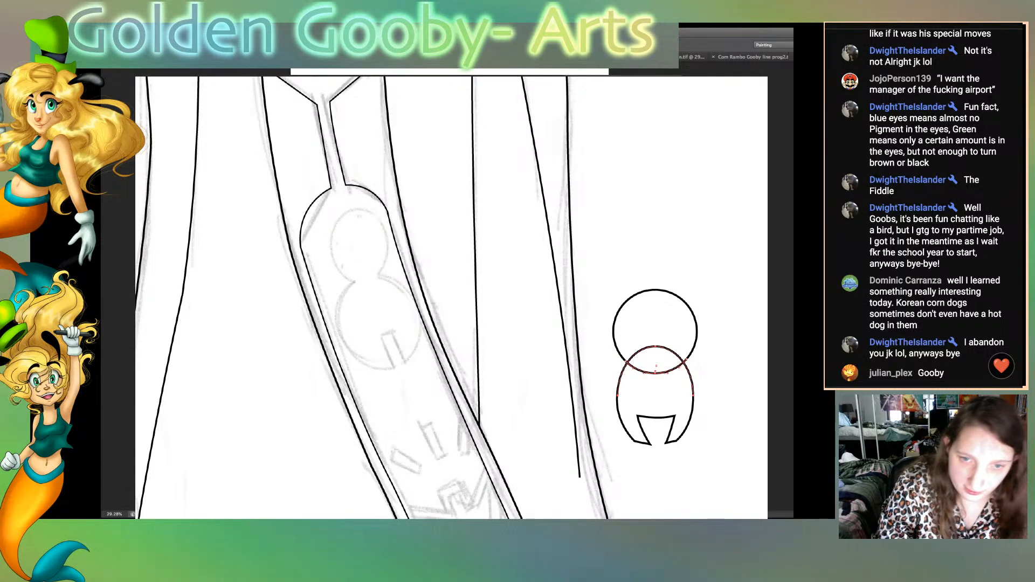
click(730, 423)
click(656, 368)
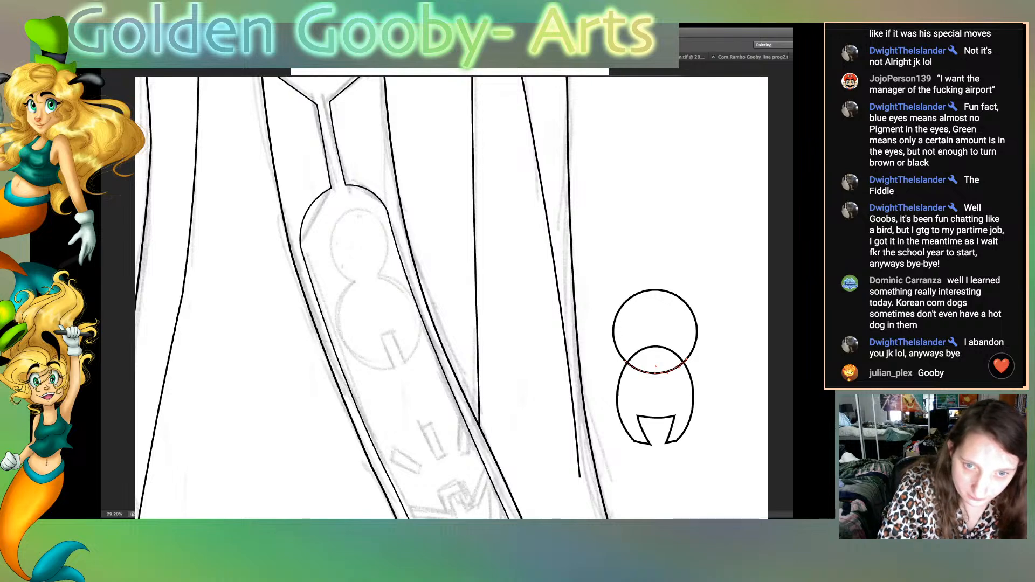
key(Delete)
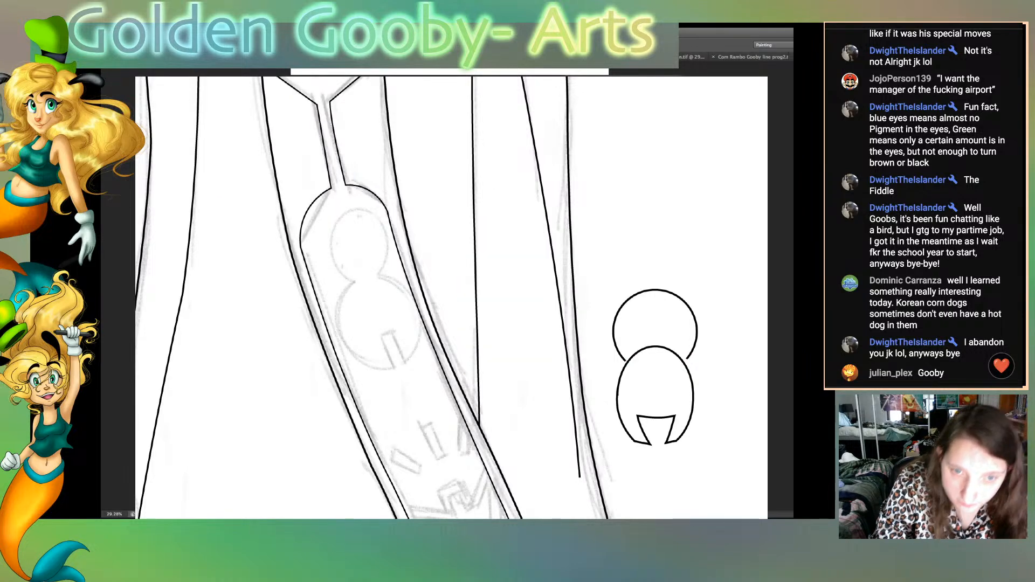
Step: Split the oval's path where it meets the upper circle and delete its top arc inside the motif
click(655, 326)
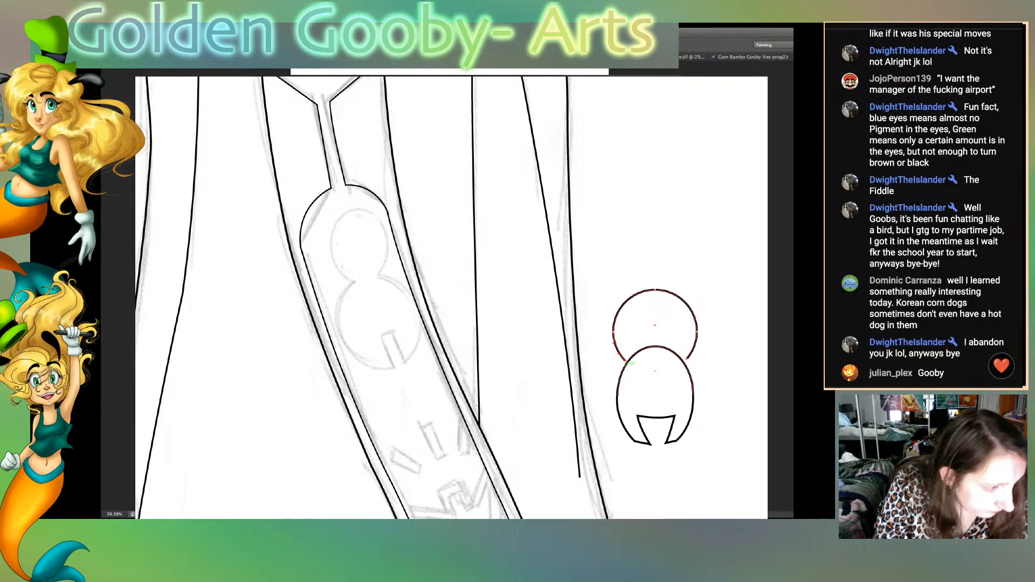
drag(626, 360, 683, 362)
click(723, 360)
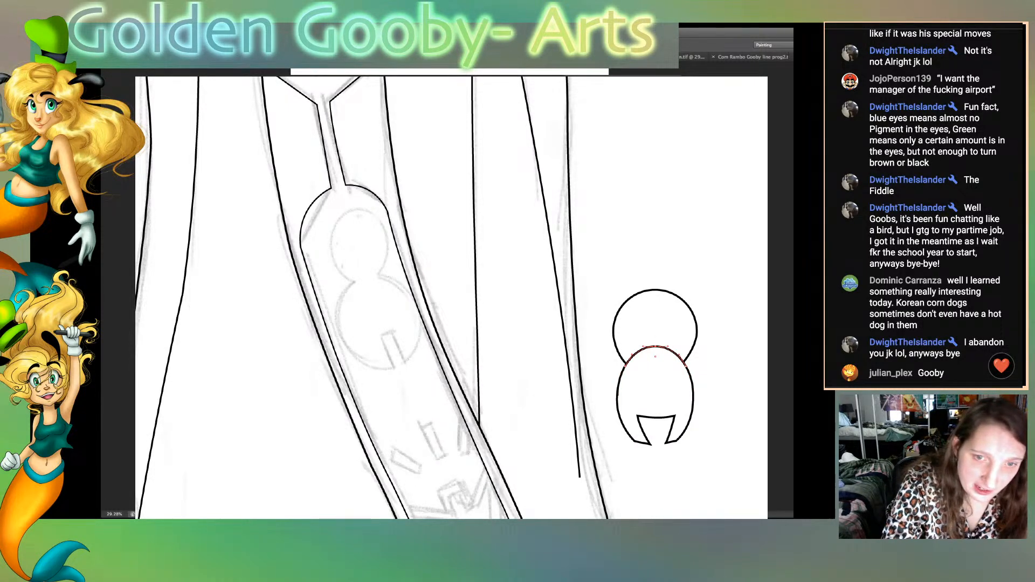
click(655, 348)
key(Delete)
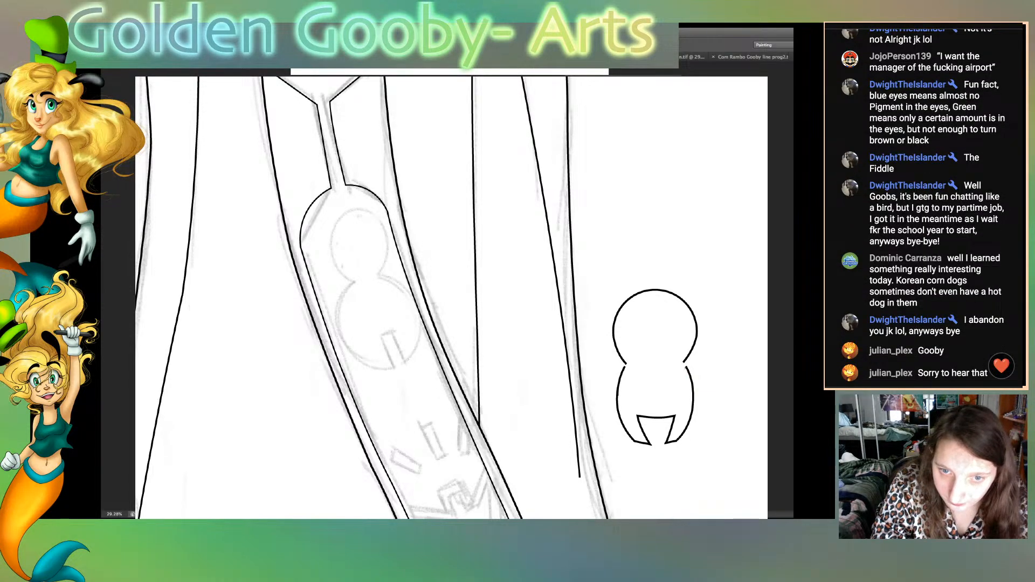
Step: Pull the lower lobe's two upper ends onto the circle's open ends so the motif's waist closes on both sides
click(686, 367)
drag(686, 366, 690, 371)
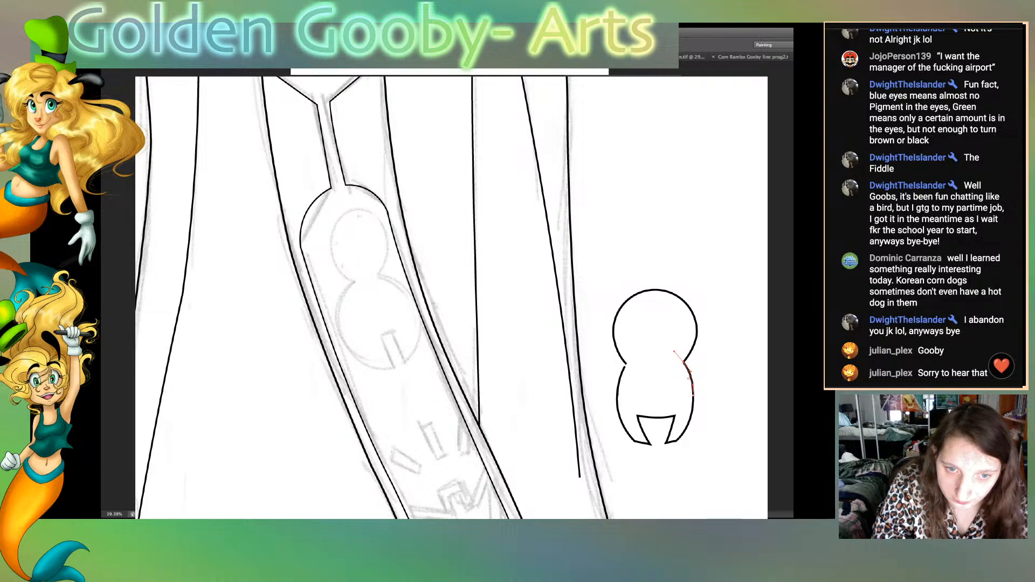
click(539, 378)
drag(625, 367, 627, 363)
key(super+shift+a)
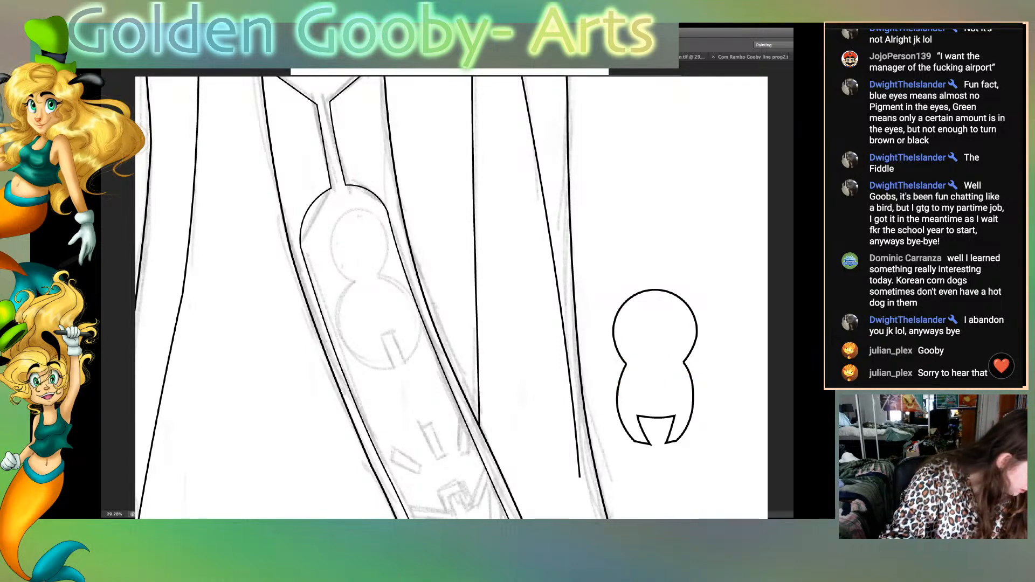
Step: Raise the lower lobe's notched bottom slightly to shorten the motif
drag(607, 394, 721, 455)
drag(655, 443, 655, 438)
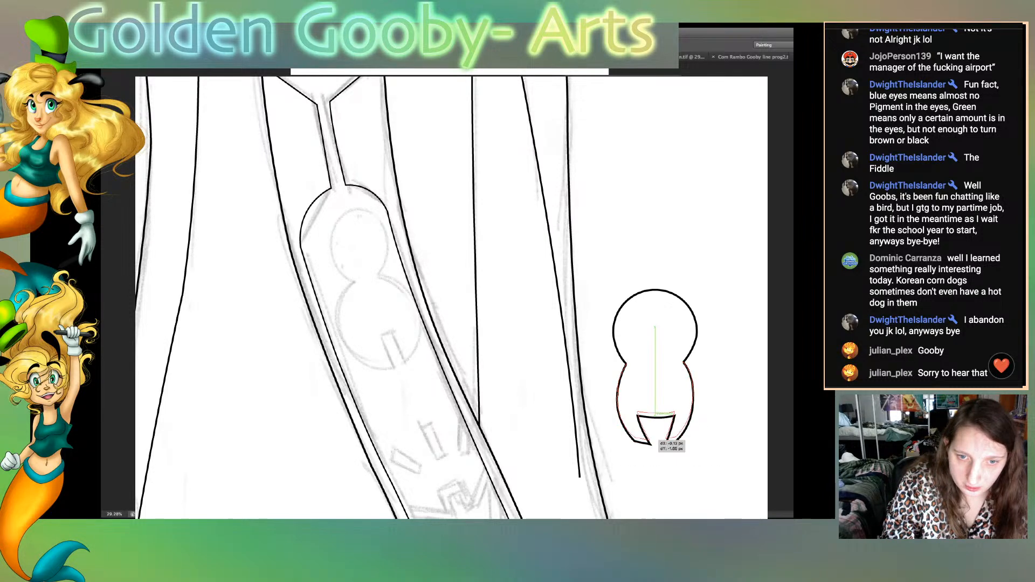
key(super+shift+a)
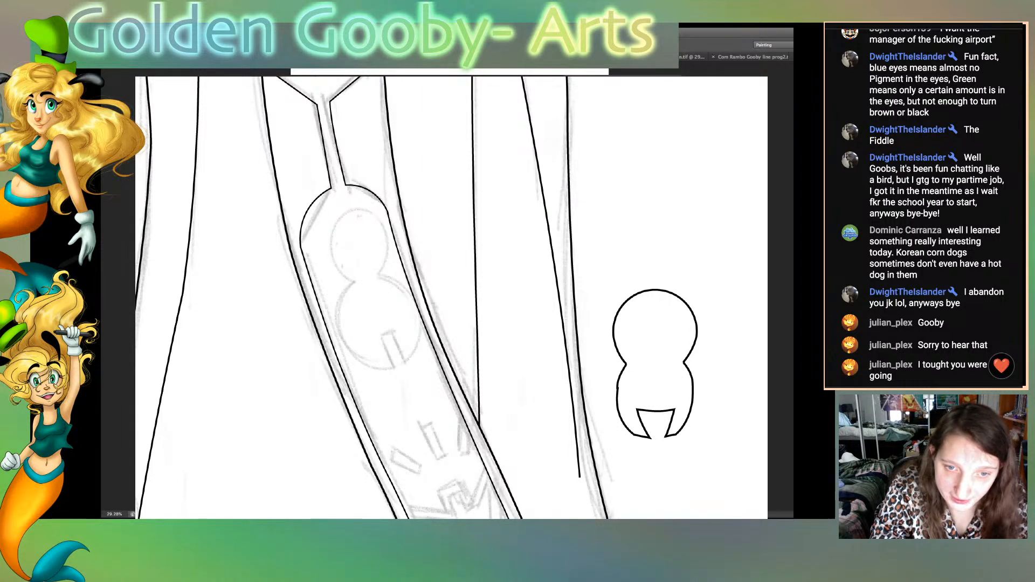
Step: Adjust the curve handles on the lower lobe's sides to round them out after the shortening
drag(612, 419, 625, 349)
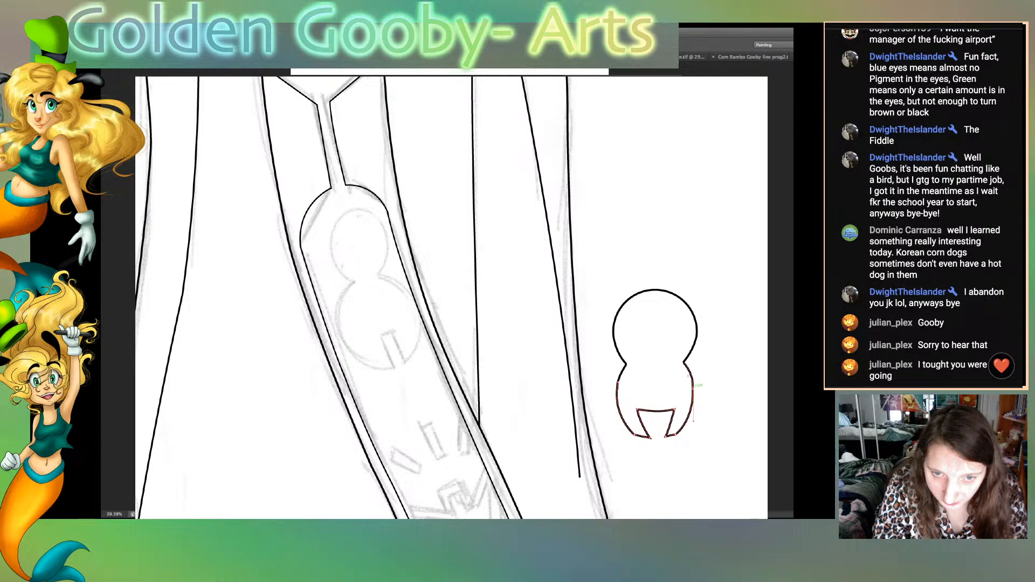
drag(693, 381, 697, 418)
key(super+shift+a)
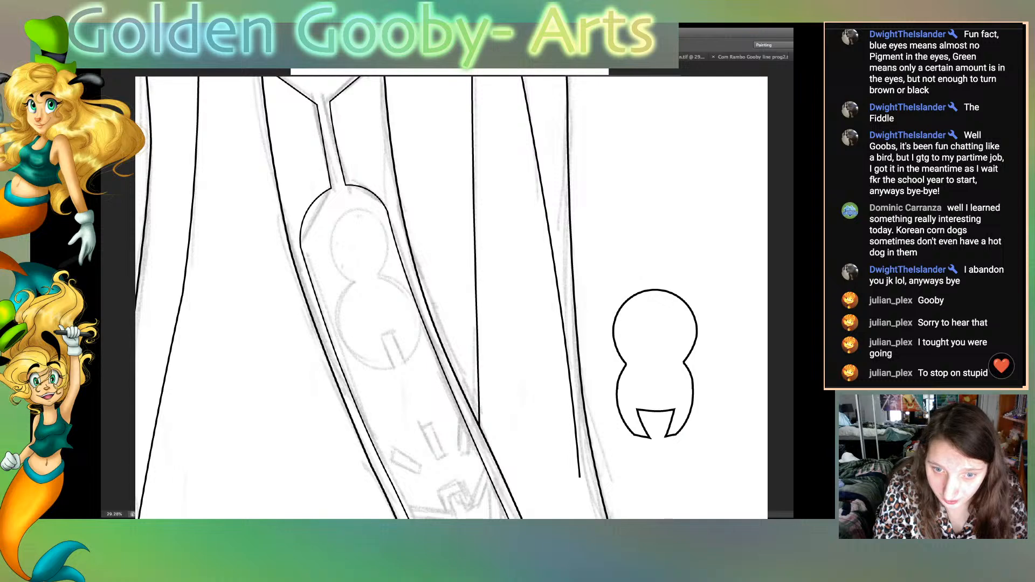
click(676, 435)
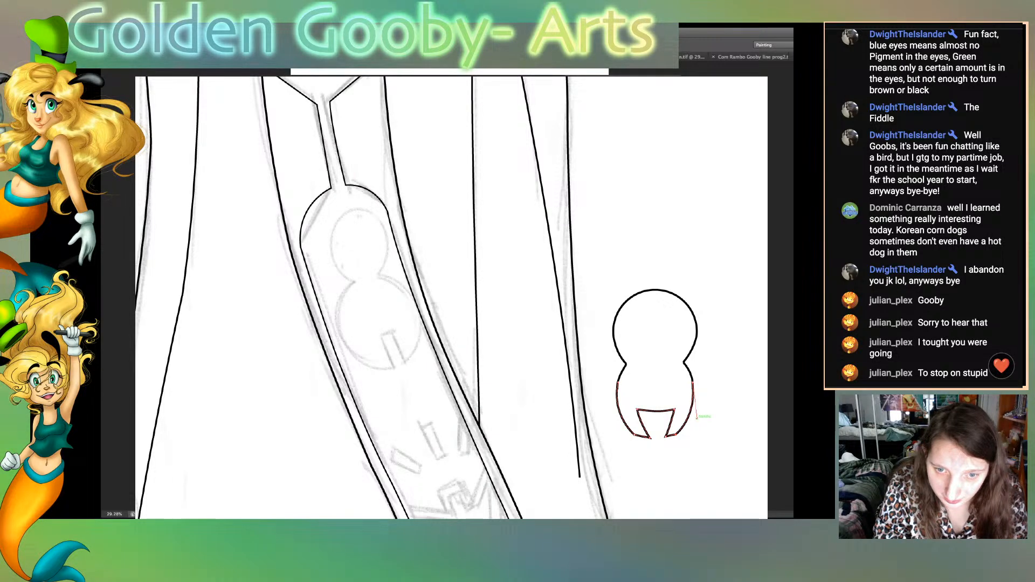
drag(697, 418, 697, 423)
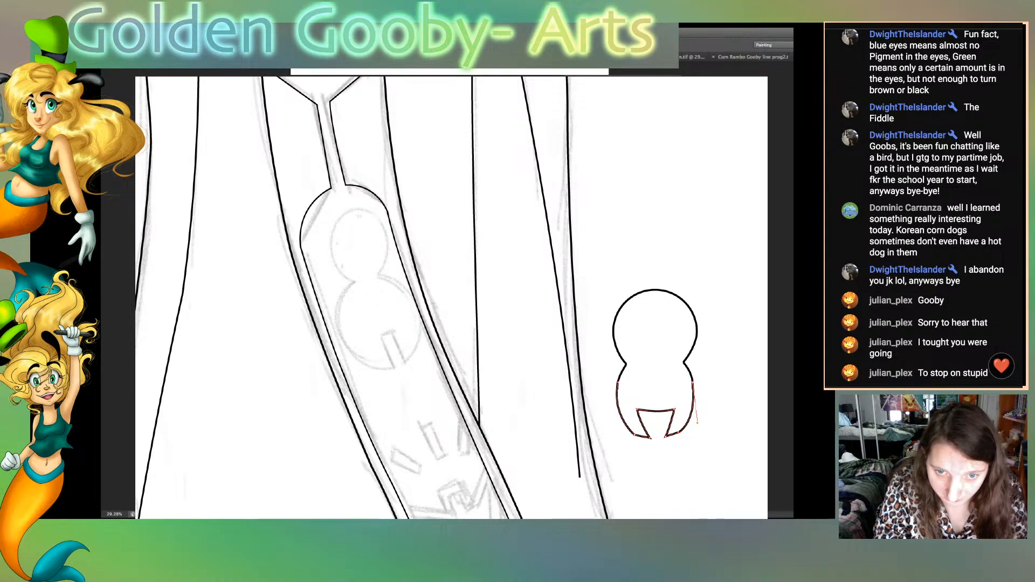
click(723, 428)
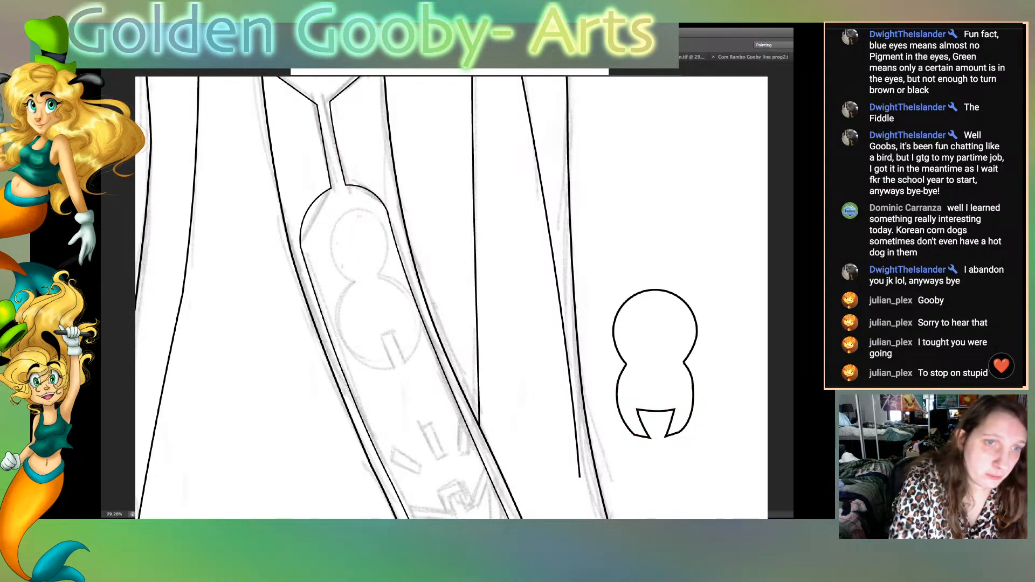
Step: Tilt the whole double-circle motif, move it onto its pencil sketch in the skirt panel, and scale it down to fit inside the rounded border
drag(603, 283, 706, 440)
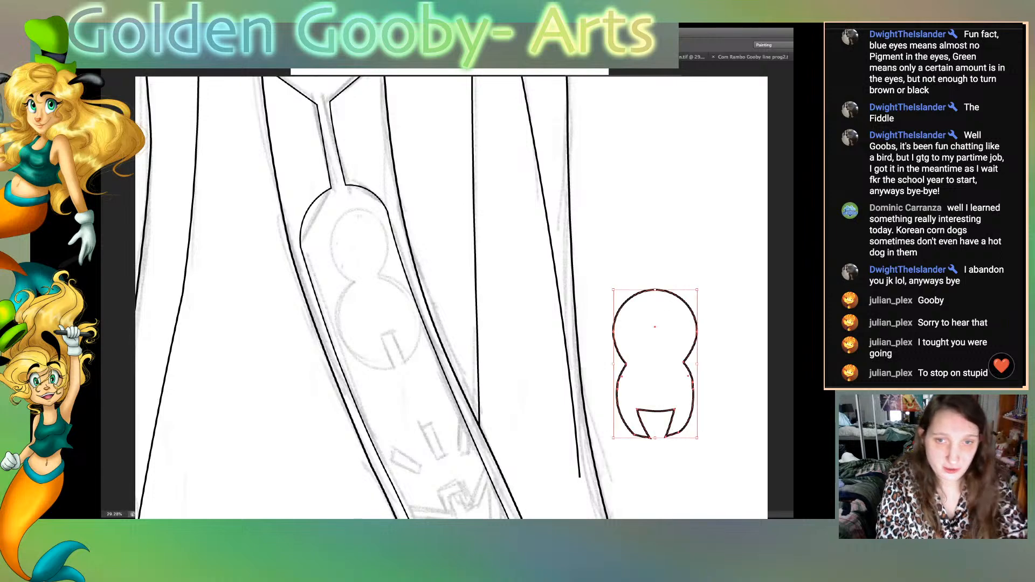
key(p)
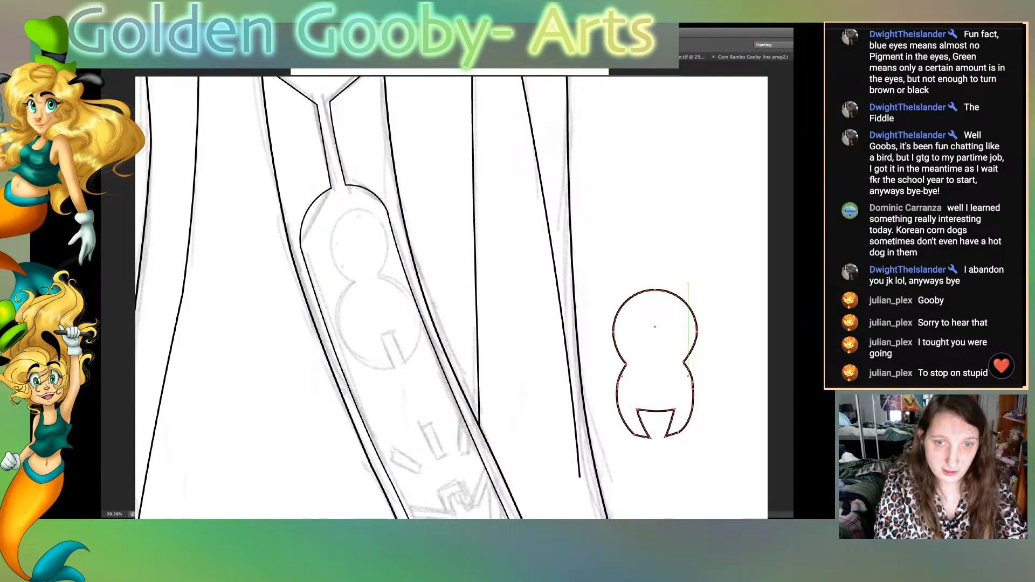
drag(702, 290, 683, 284)
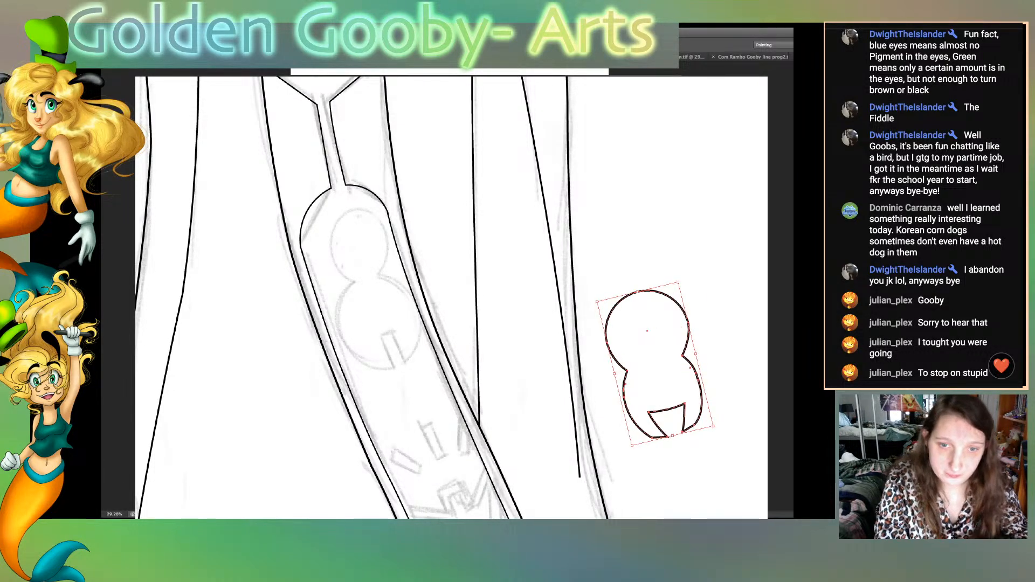
drag(683, 330, 399, 257)
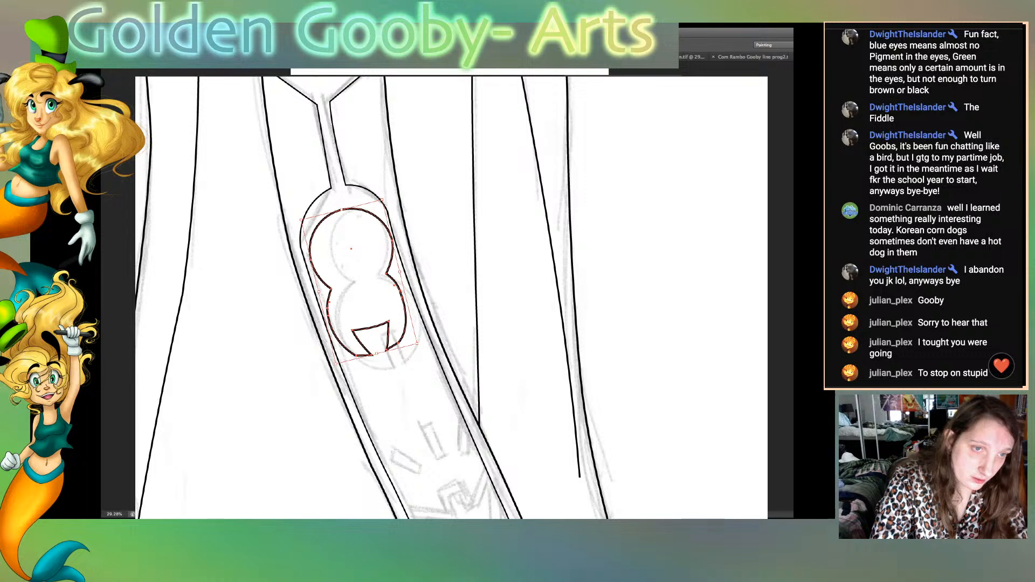
drag(319, 292, 329, 289)
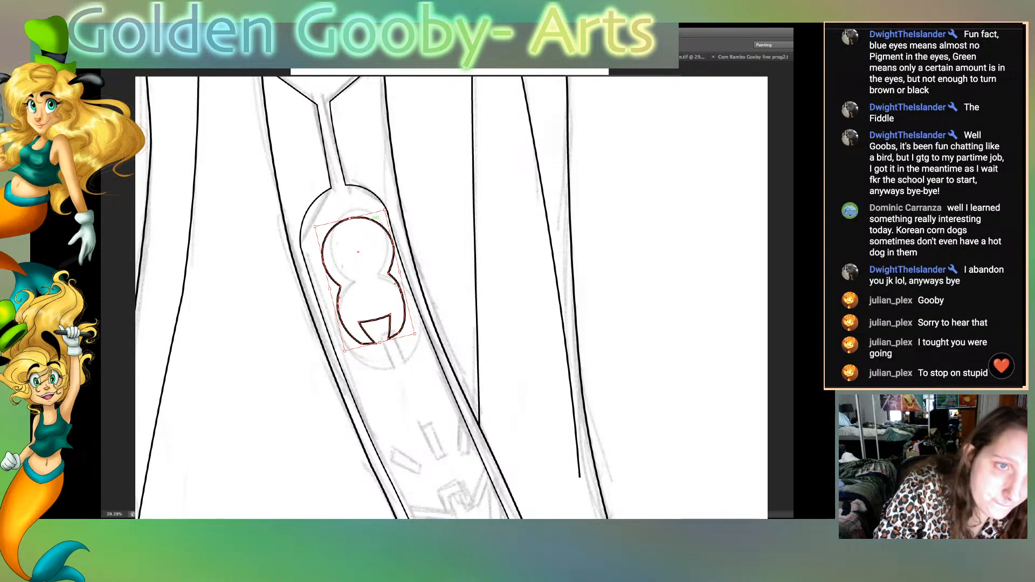
drag(371, 219, 365, 208)
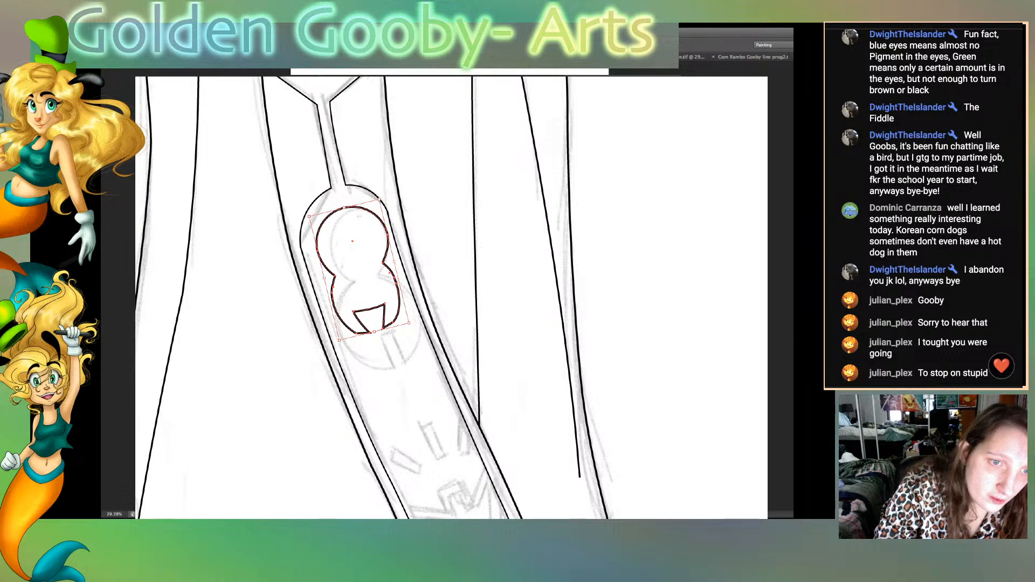
drag(415, 334, 416, 333)
drag(429, 323, 430, 325)
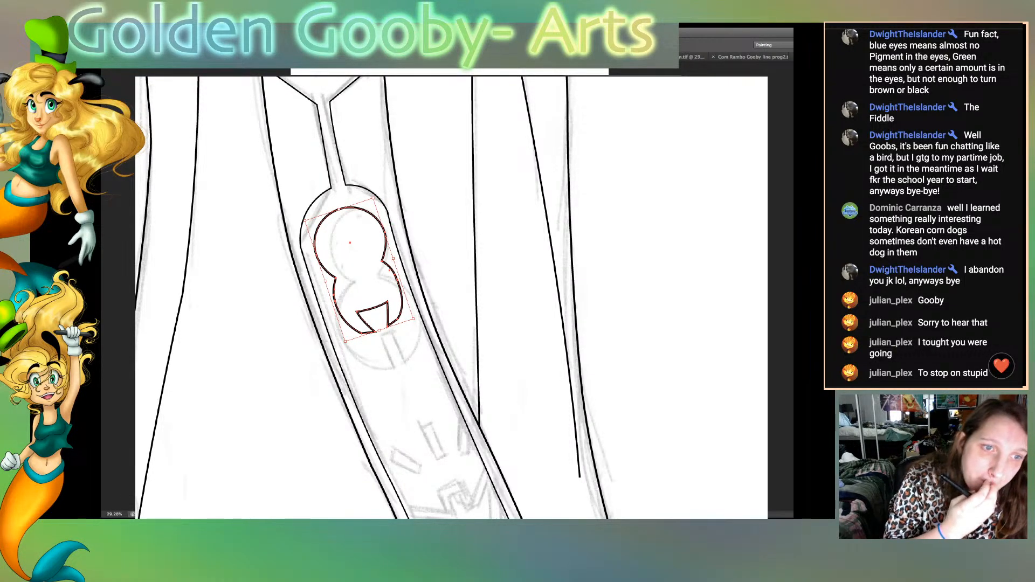
key(Return)
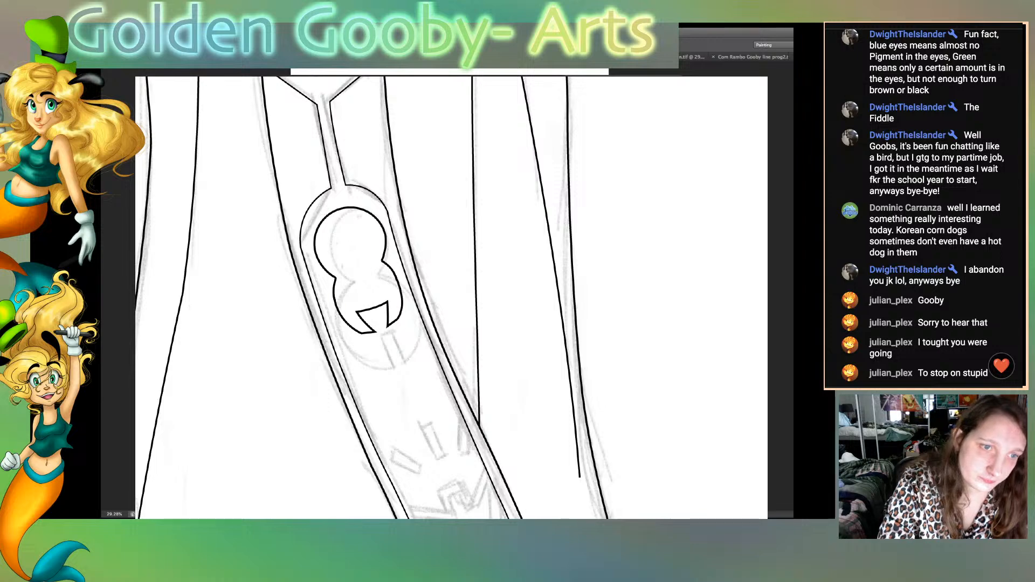
Step: Stretch the motif down to the sketched lower circle and lower its top edge away from the arched border
key(ctrl+t)
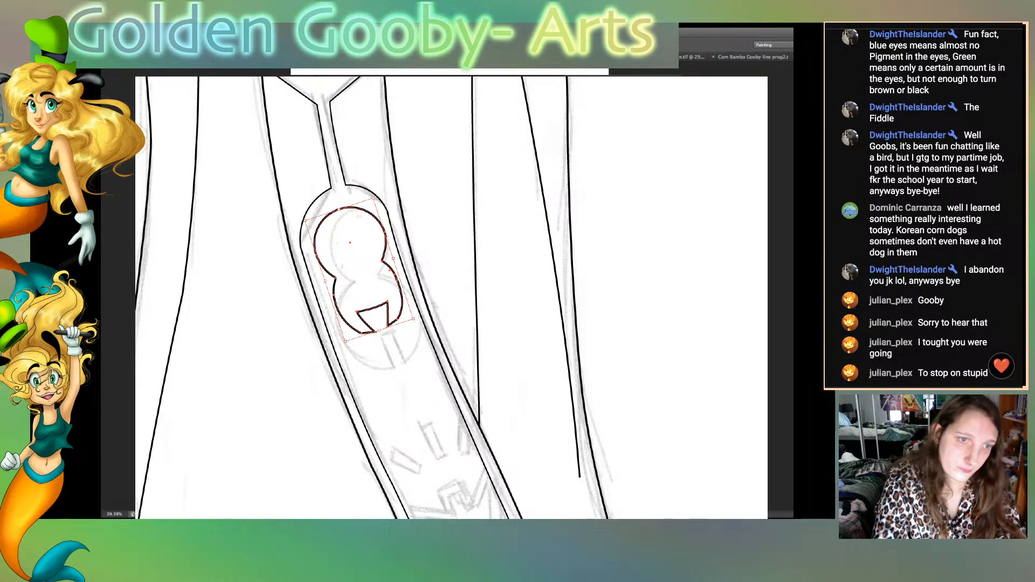
drag(379, 330, 389, 358)
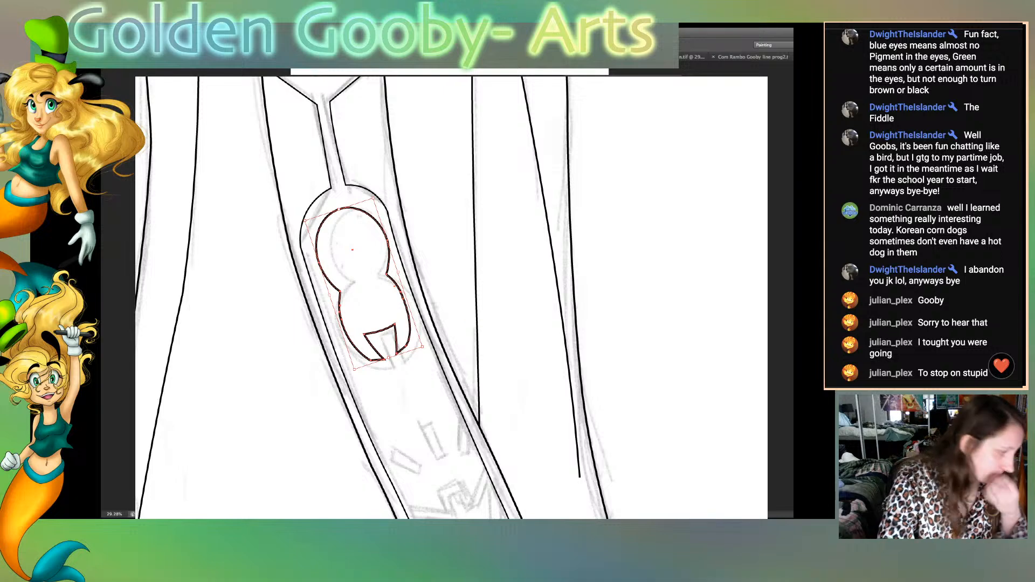
drag(339, 209, 343, 220)
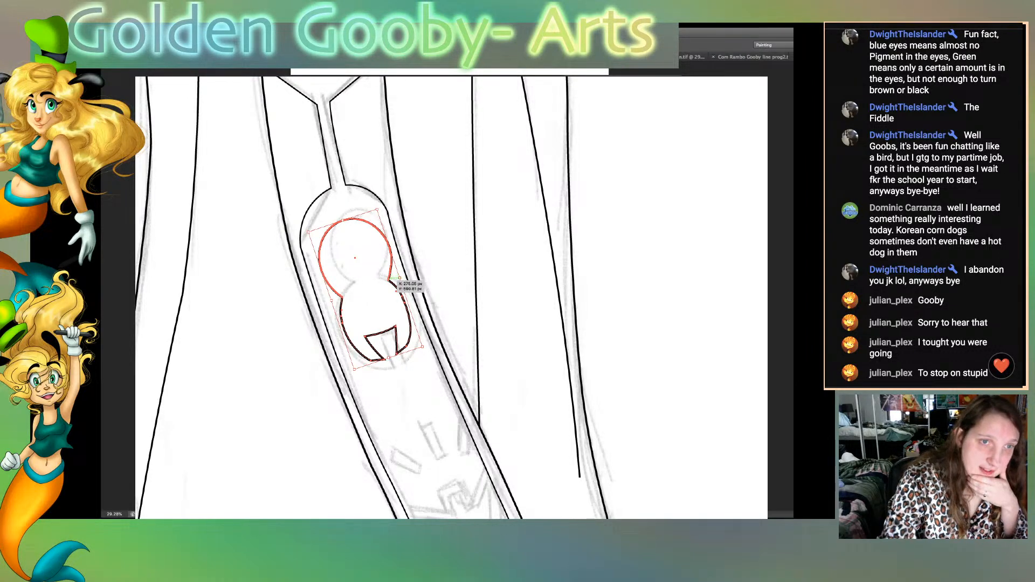
key(Return)
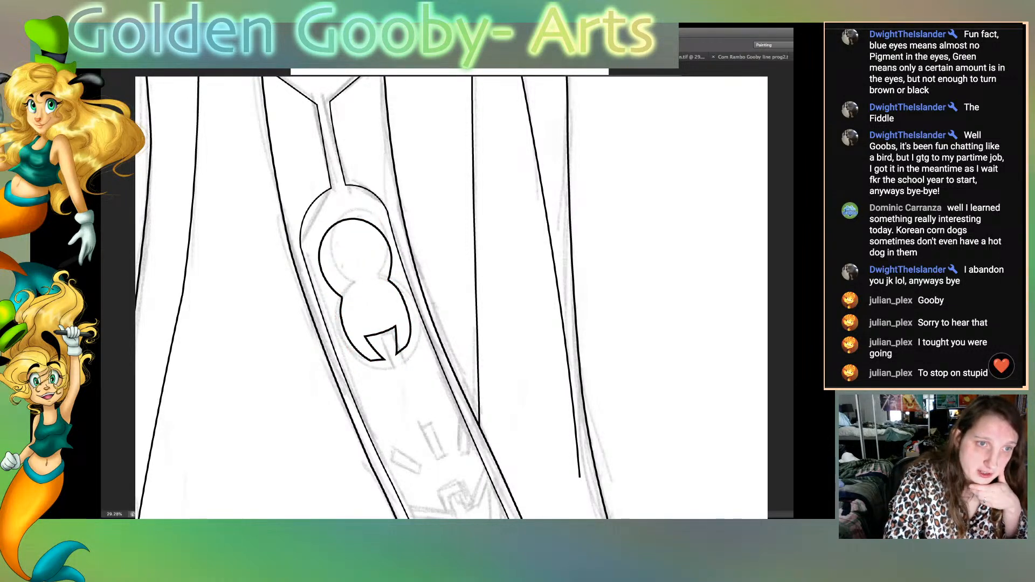
Step: Thin the stroke of the motif's paths to match the panel's lighter lines
drag(339, 206, 379, 338)
key(ctrl+t)
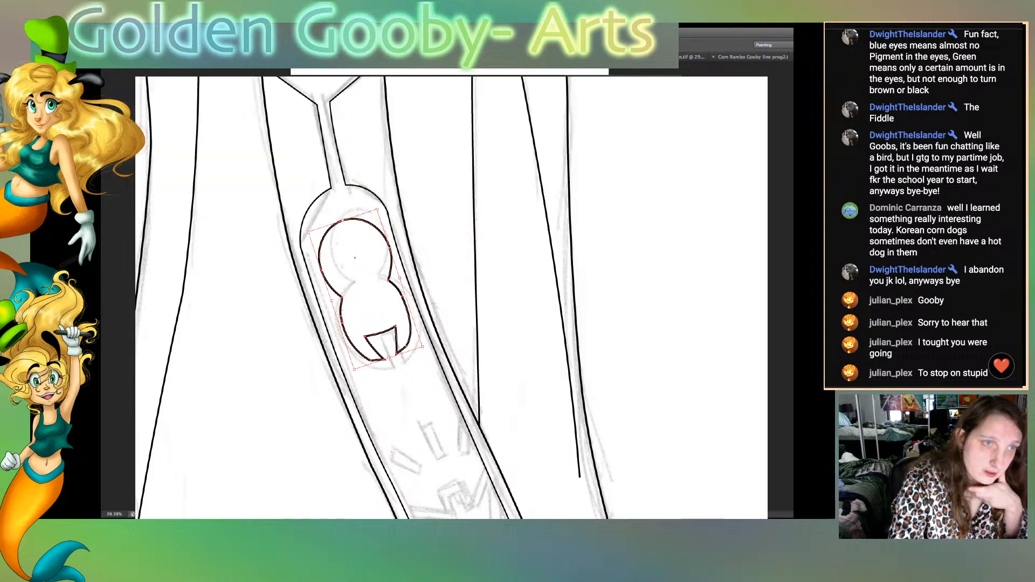
key(Return)
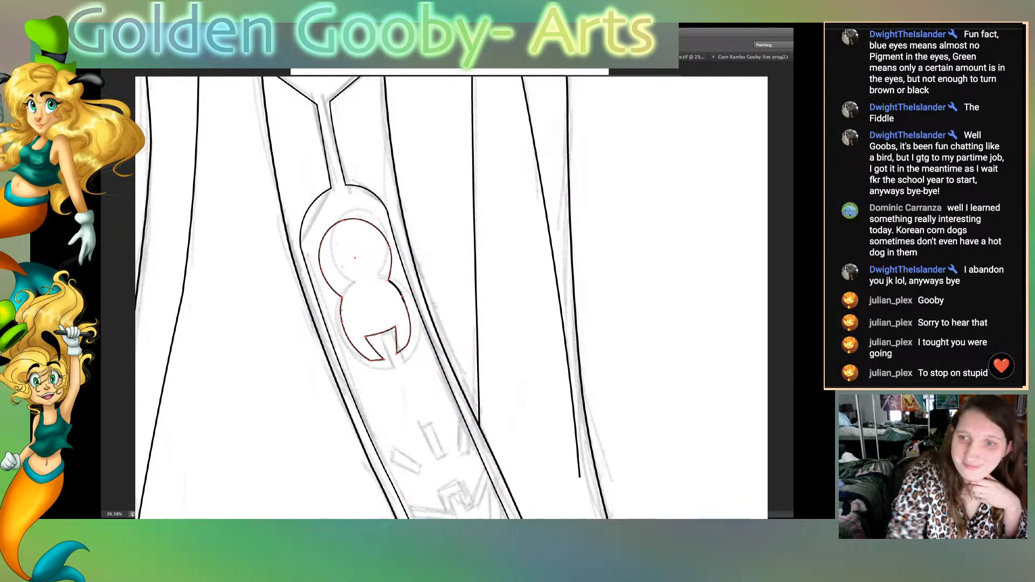
key(ctrl+t)
key(Return)
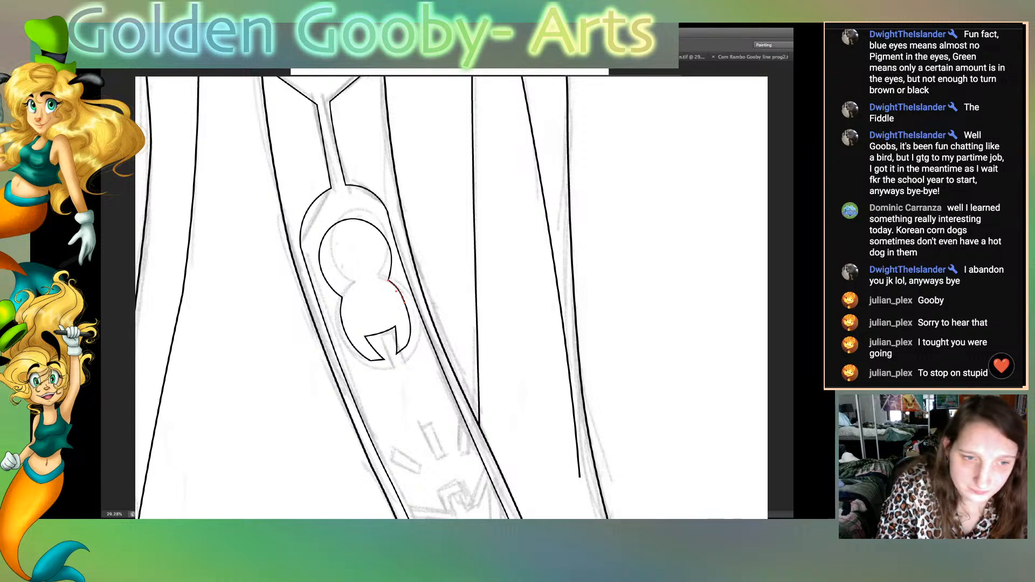
Step: Draw a narrow, slightly curved closed bar over the sketched vertical mark in the upper panel's emblem, above the top chevron
scroll(452, 298, down, 10)
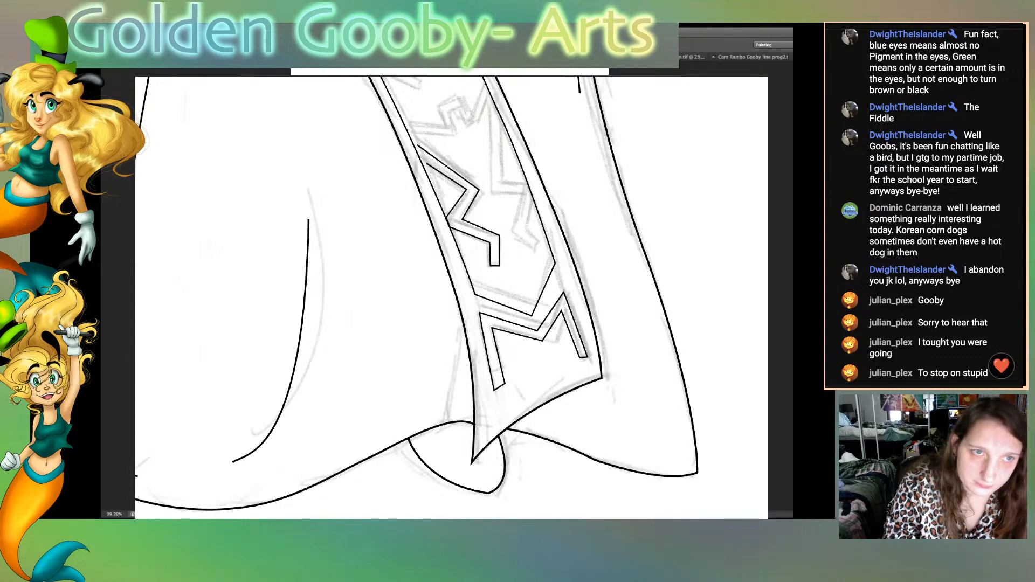
scroll(452, 297, up, 15)
scroll(354, 298, down, 3)
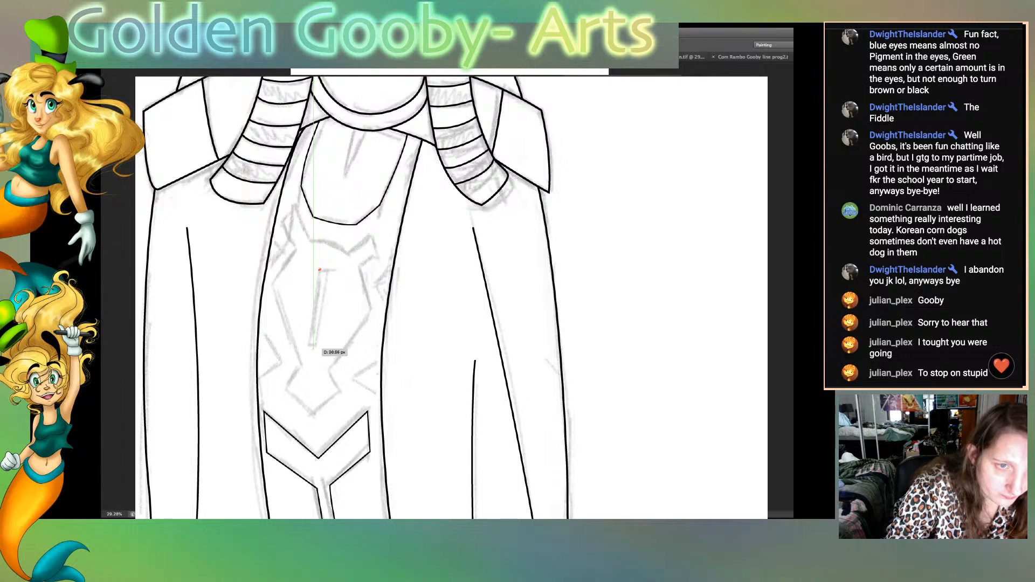
drag(319, 270, 313, 388)
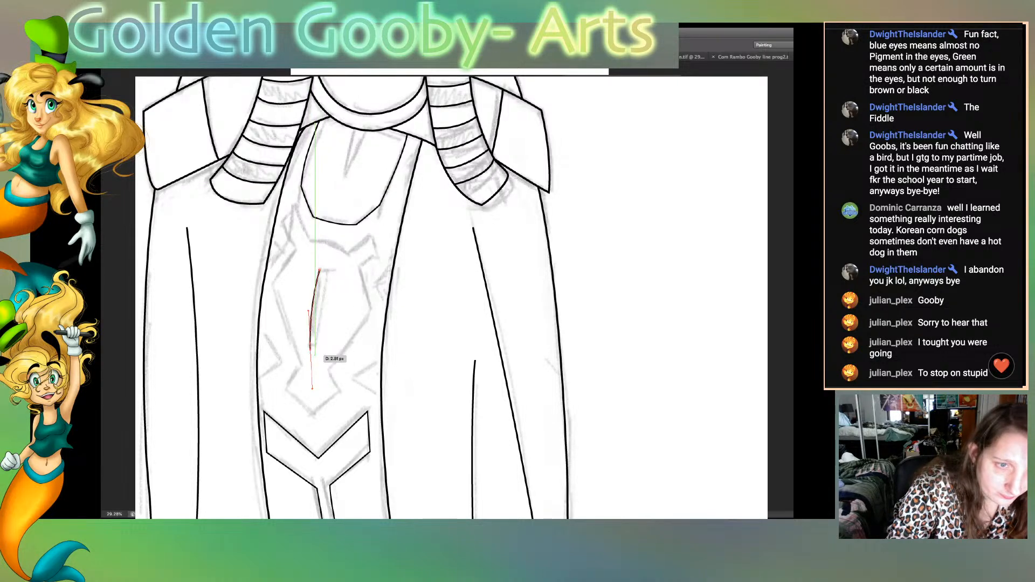
click(310, 350)
click(320, 349)
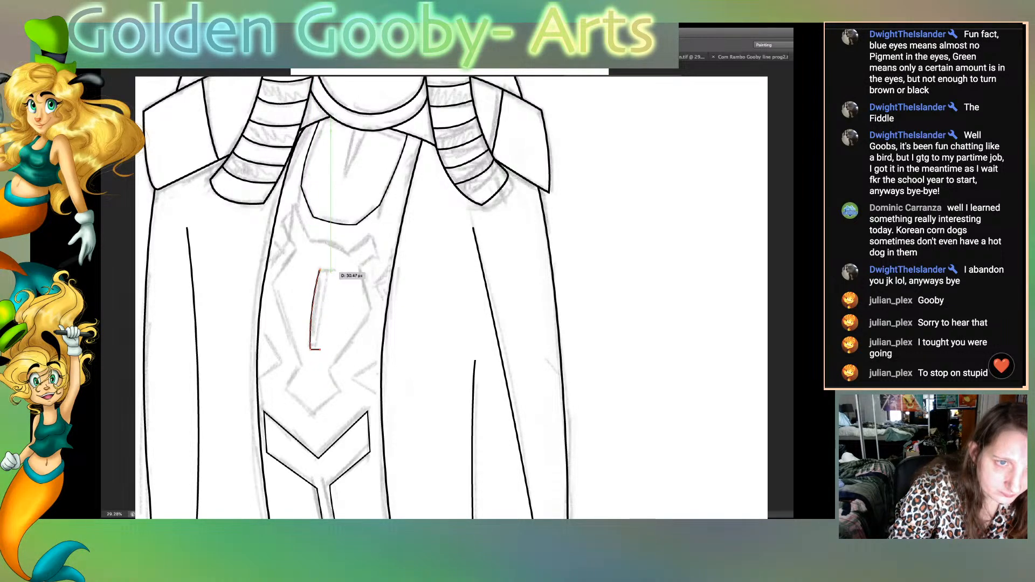
mouse_move(330, 273)
mouse_down()
mouse_move(342, 250)
mouse_move(327, 269)
mouse_up()
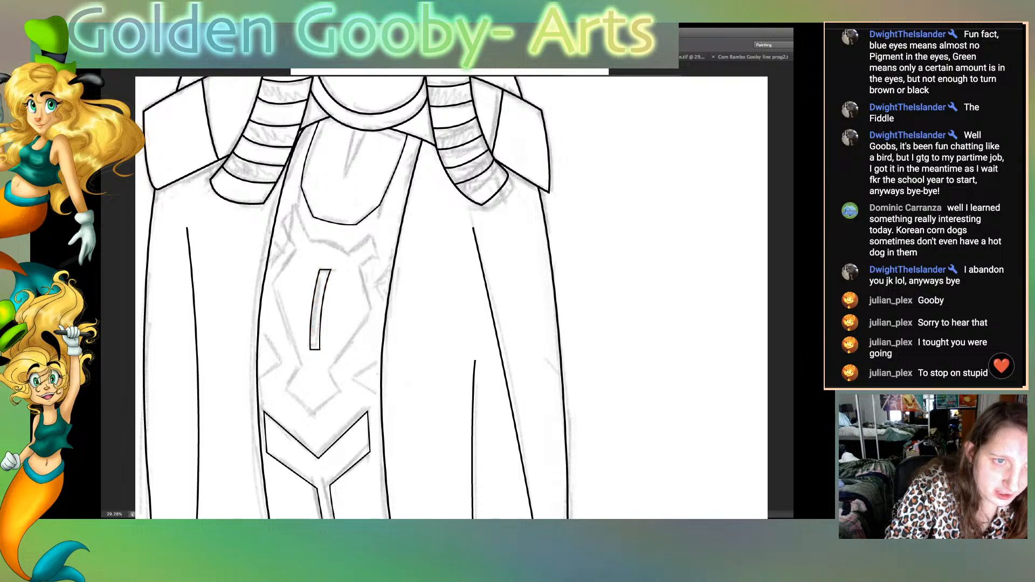
drag(330, 269, 331, 270)
key(Return)
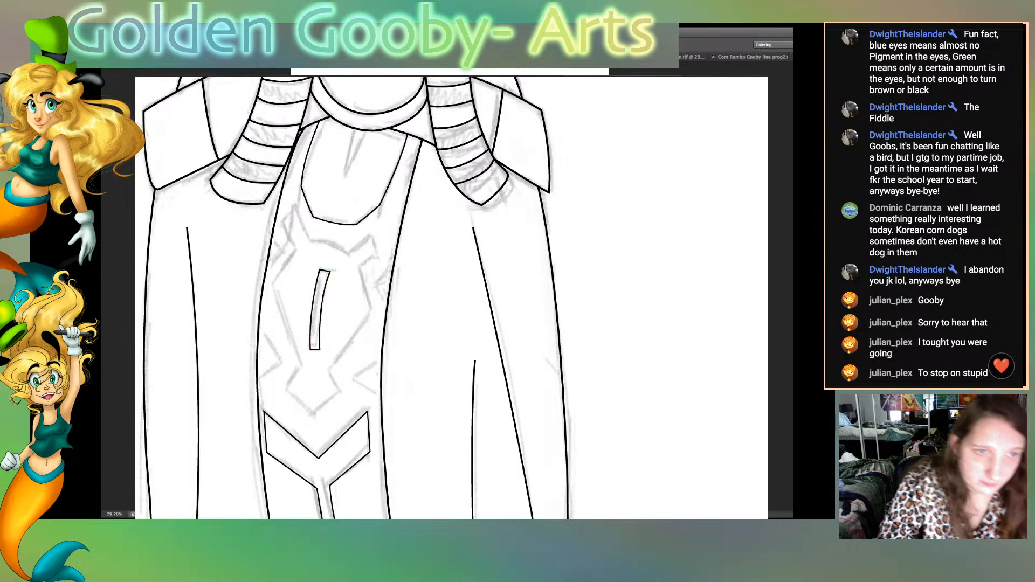
Step: Fit the whole figure in view and hide the pencil sketch to check the inked line art
key(ctrl+0)
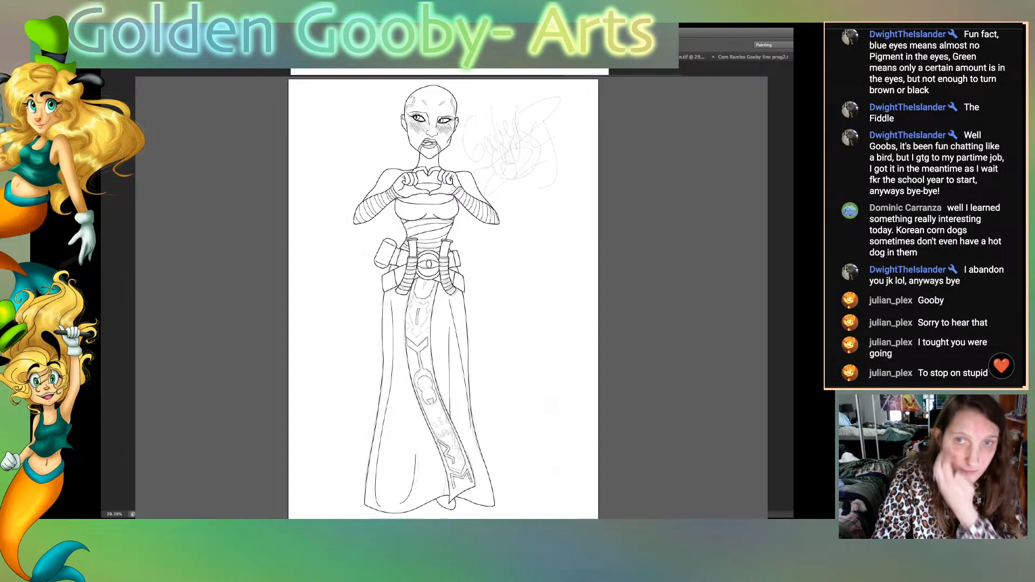
key(ctrl+comma)
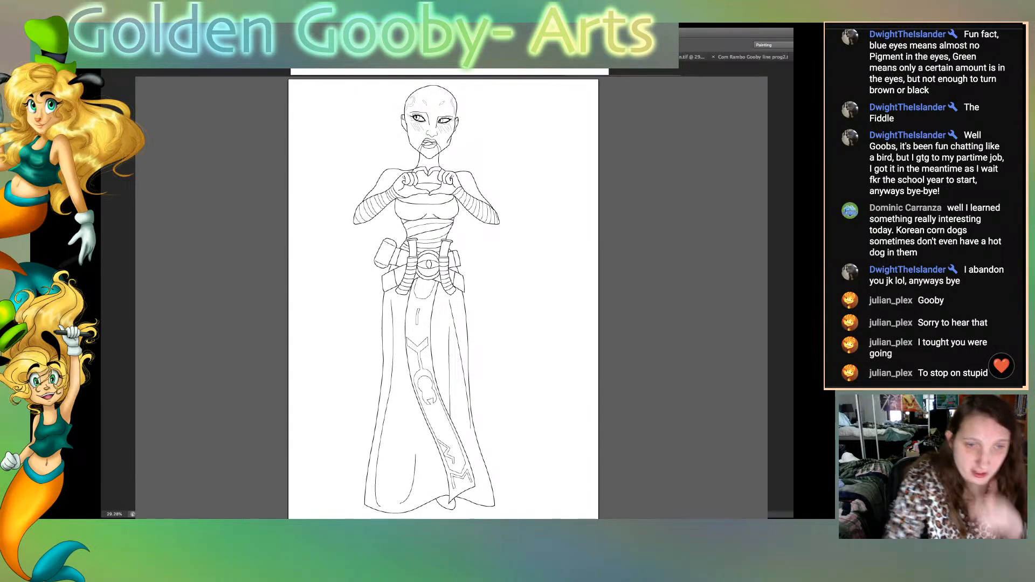
Step: Raise the right tip and the inner notch of the upper chevron on the central skirt panel slightly to even out its shape
key(super+plus)
key(super+plus)
key(super+plus)
key(super+plus)
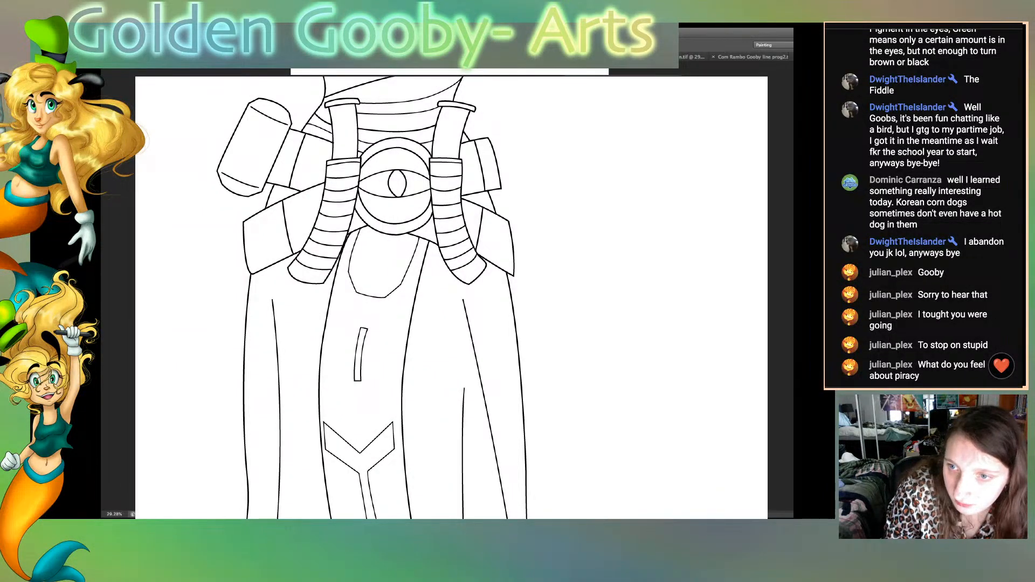
scroll(452, 298, down, 8)
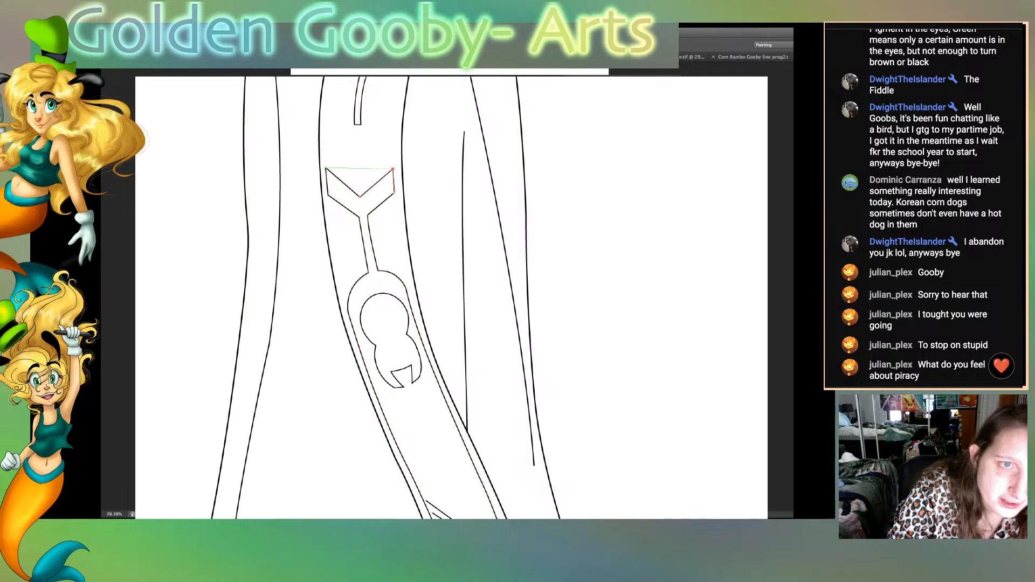
drag(394, 168, 392, 165)
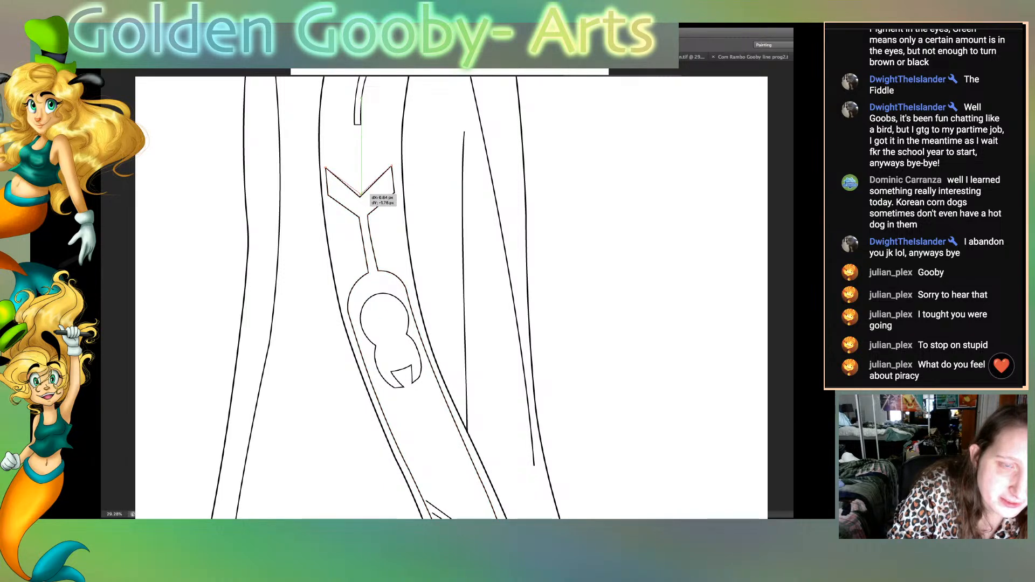
drag(360, 197, 362, 194)
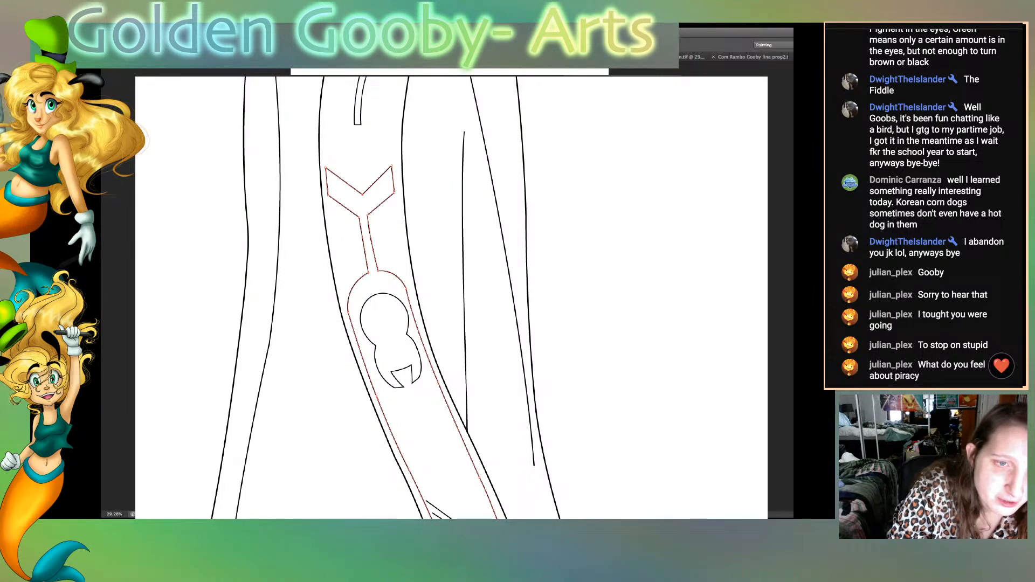
key(super+shift+a)
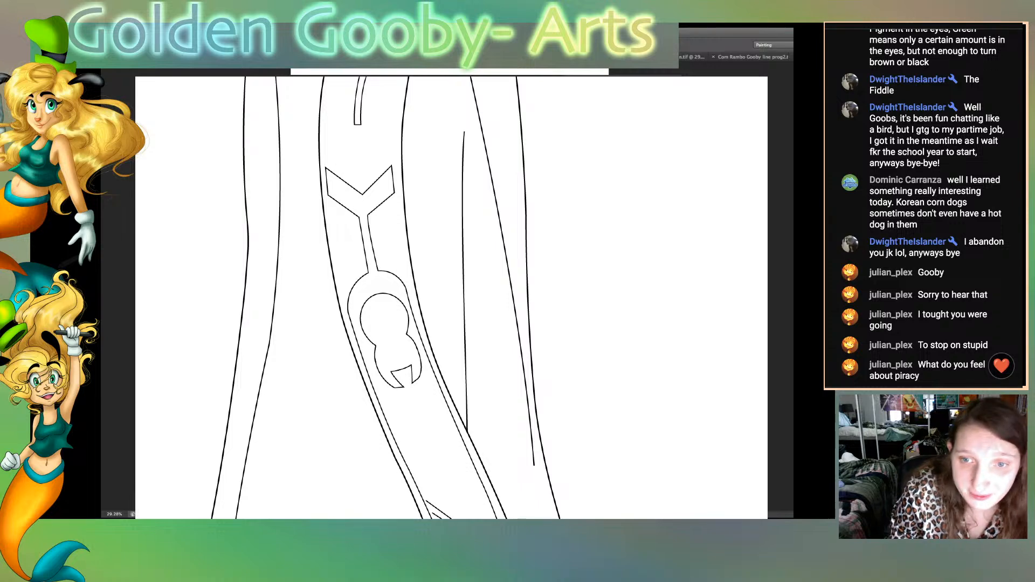
Step: Delete the zigzag shape overlapping the left inner border near the lower end of the central panel
scroll(451, 297, down, 10)
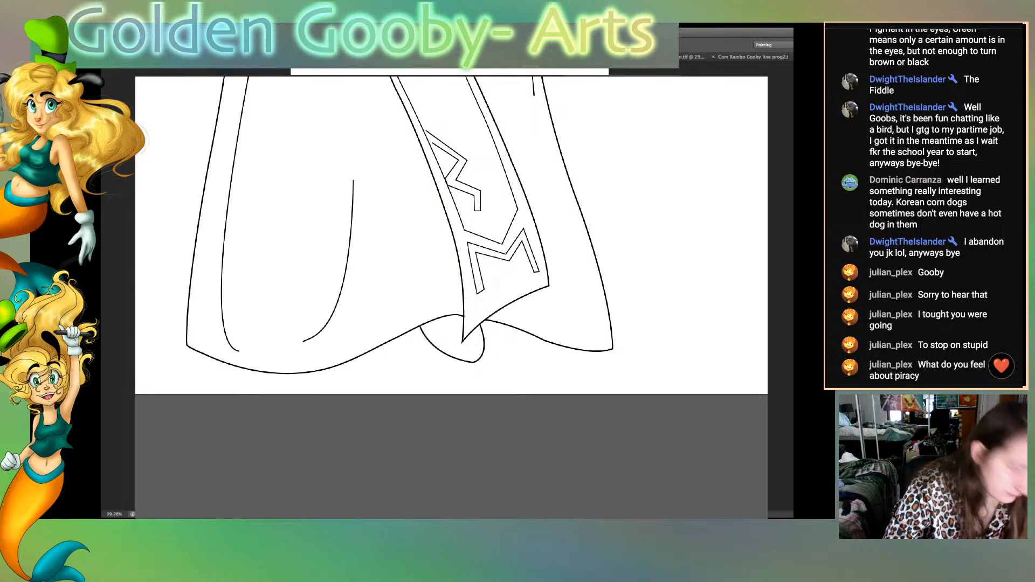
click(432, 143)
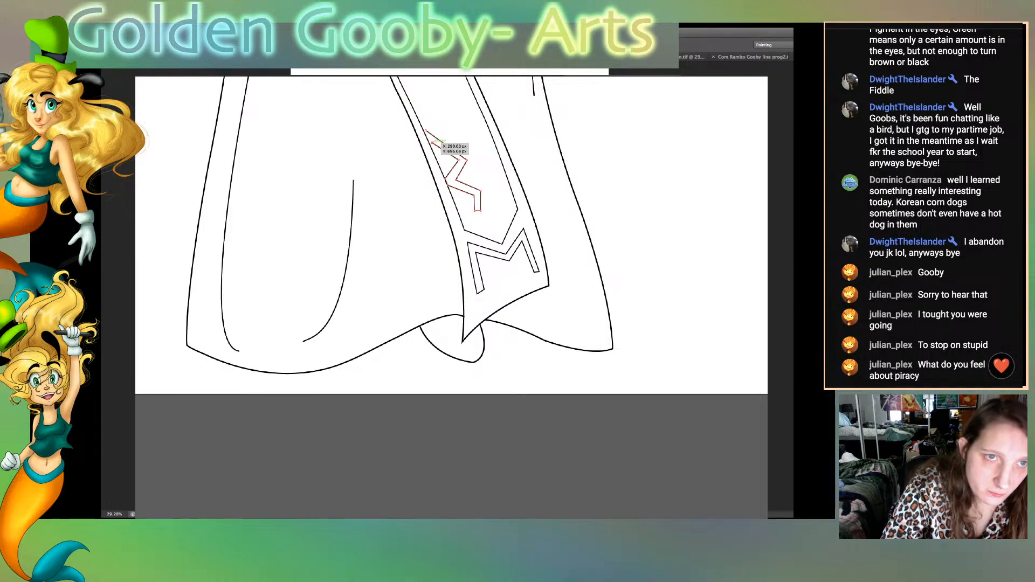
drag(431, 142, 426, 136)
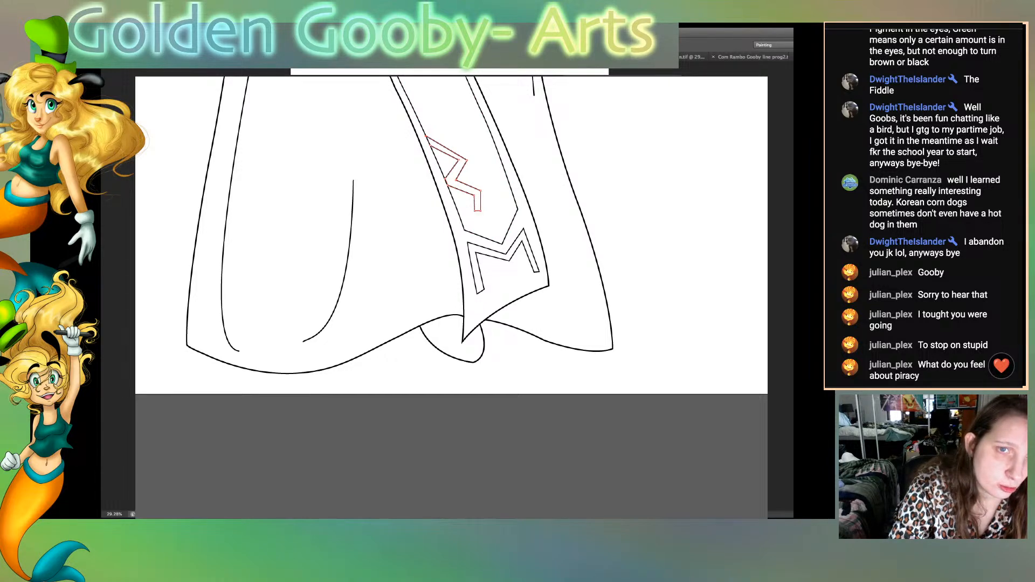
key(v)
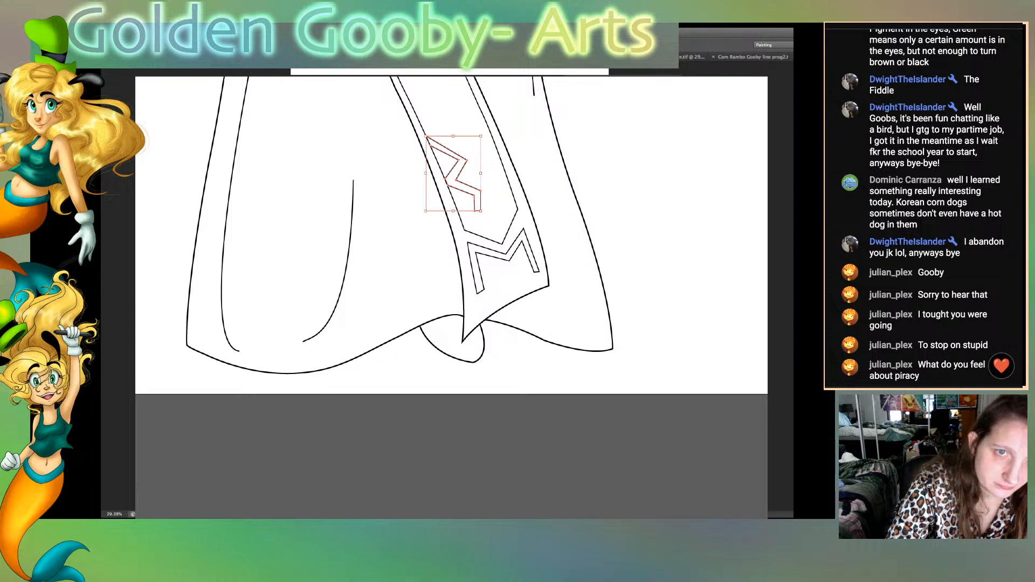
key(Delete)
key(Delete)
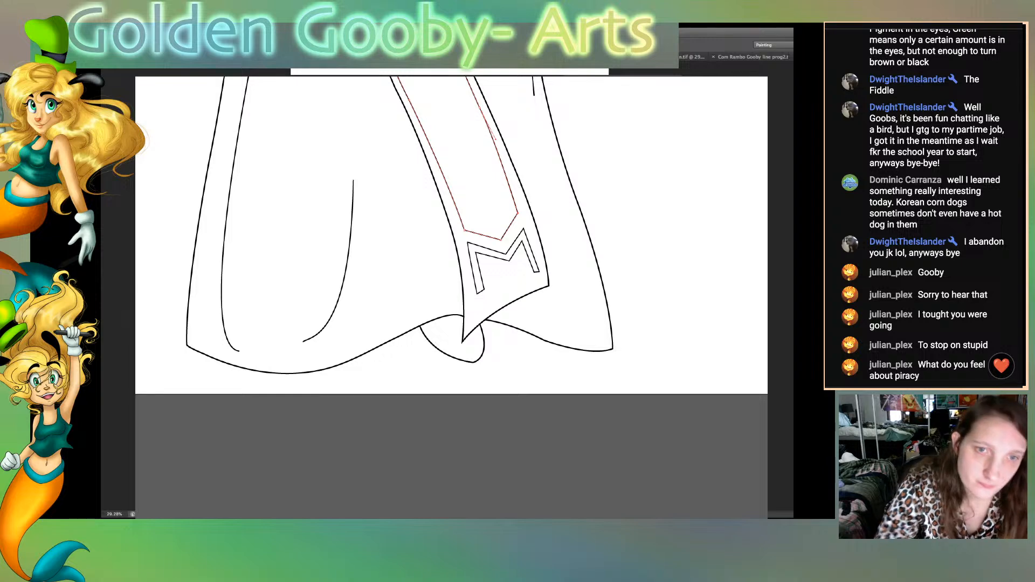
Step: Move the M-shaped zigzag at the panel's hem slightly up and left, closer to the inner border's pointed end
key(v)
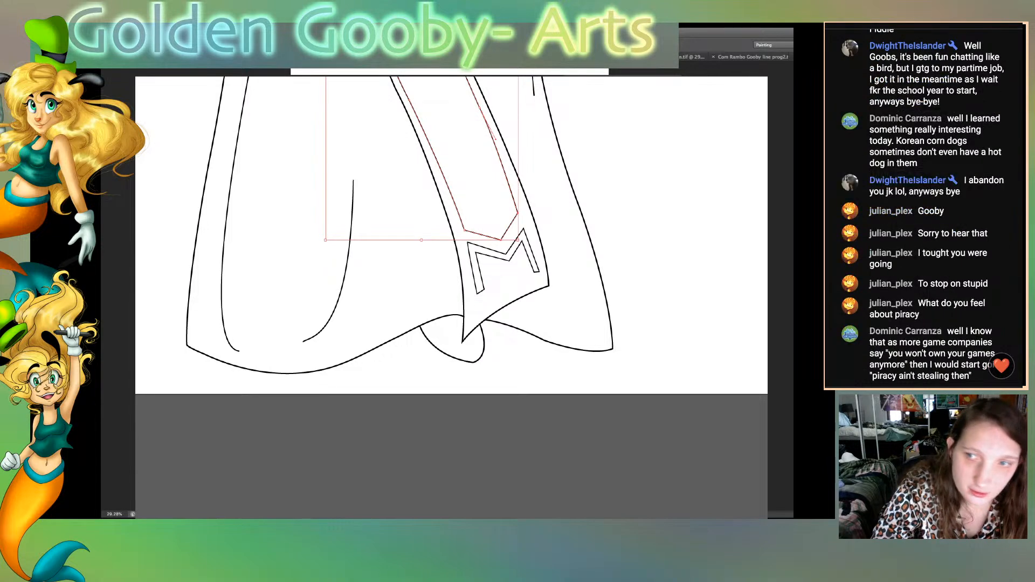
click(509, 259)
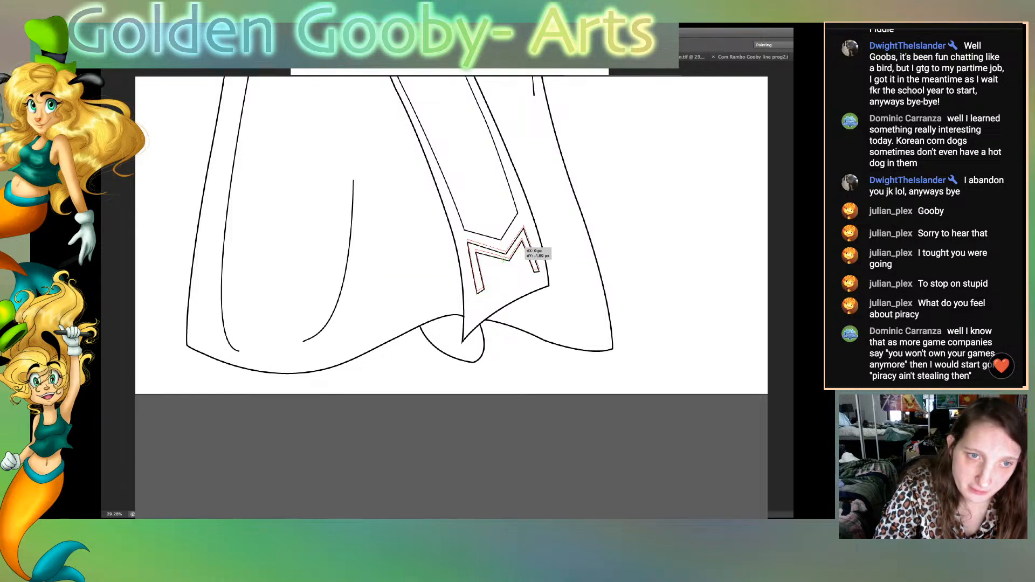
click(531, 249)
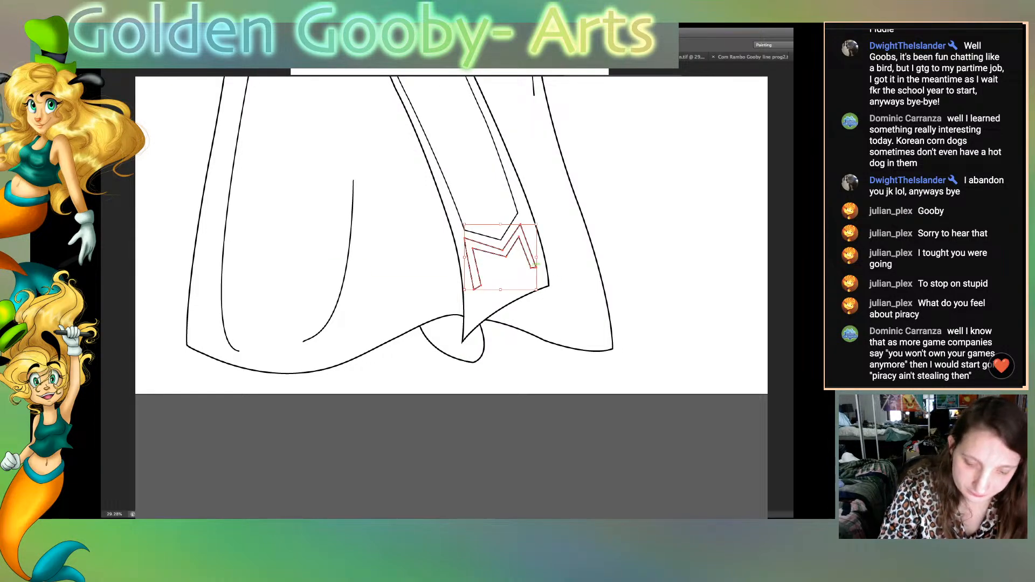
key(shift+Right)
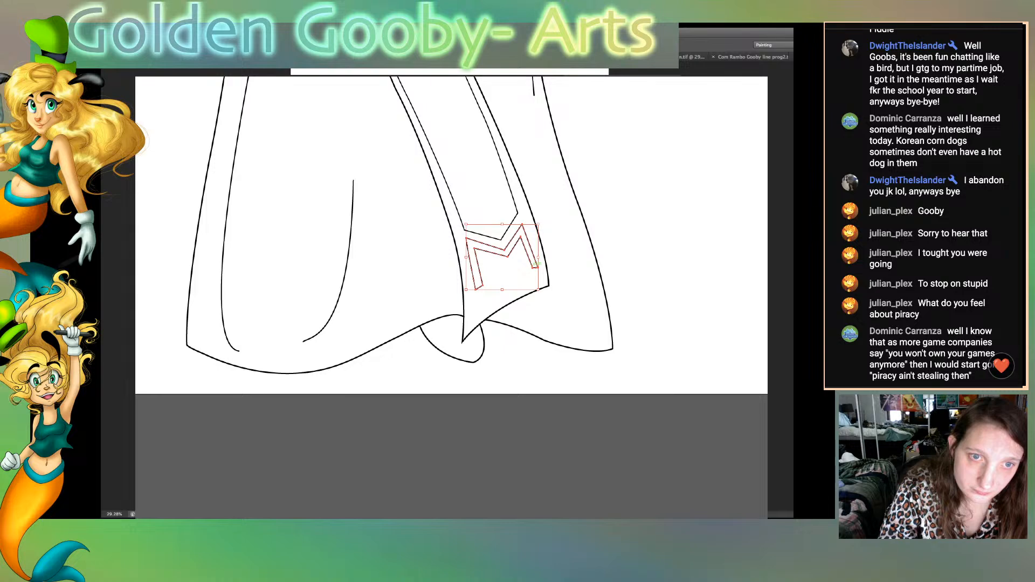
key(shift+Down)
key(a)
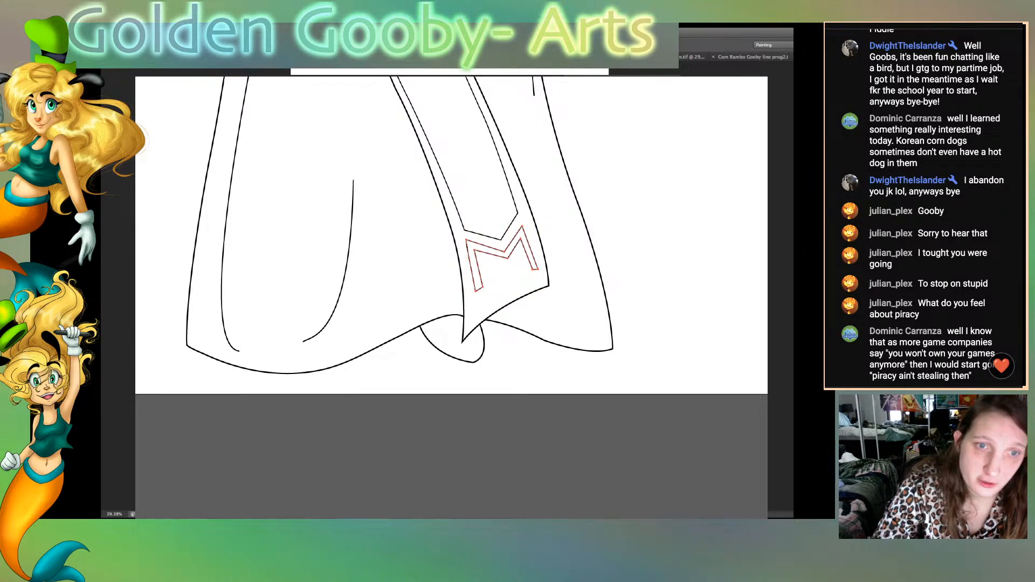
Step: Lower the upper-left corner point of the M-shaped zigzag slightly and deselect it
key(super+shift+a)
click(526, 259)
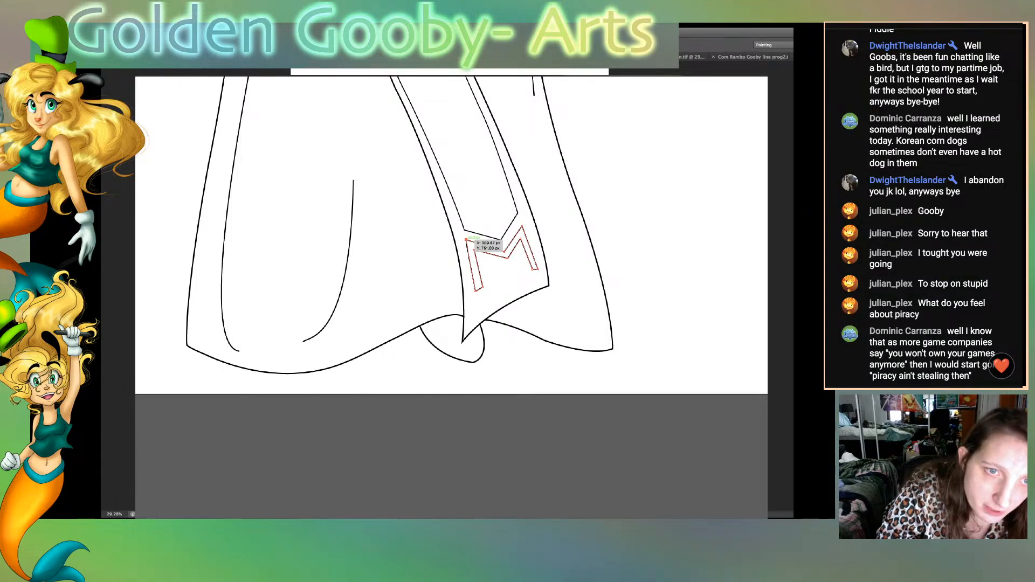
drag(466, 239, 467, 243)
click(655, 302)
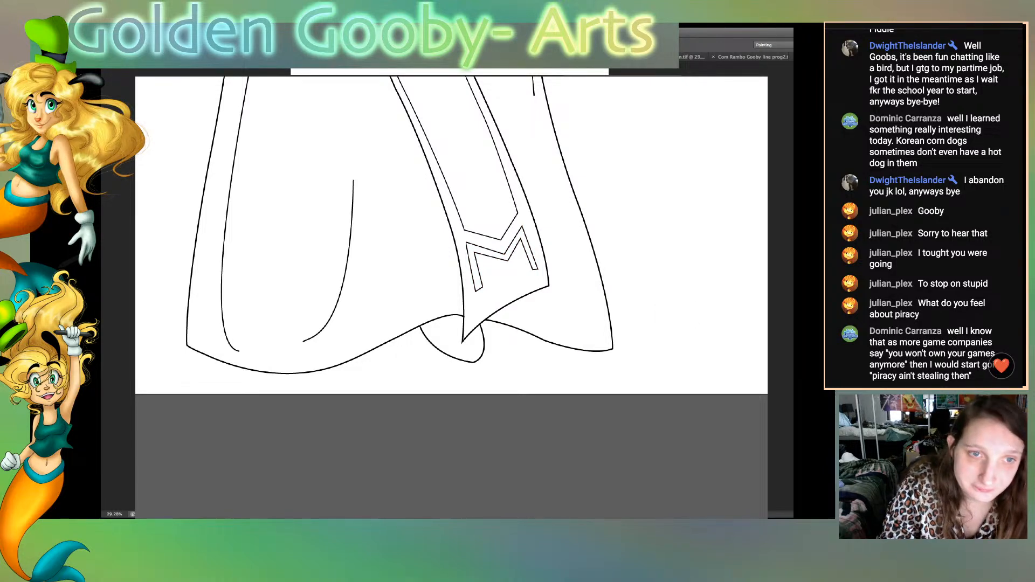
Step: Show the pencil sketch again and draw a short slanted line over the upper-left edge of the sketched emblem around the vertical bar
scroll(451, 298, up, 3)
scroll(451, 298, down, 6)
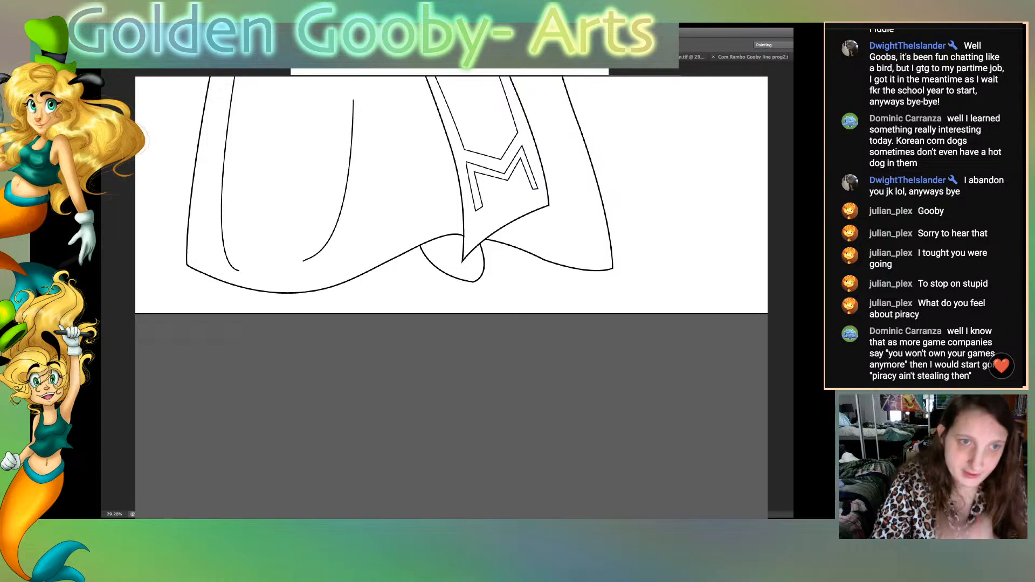
key(ctrl+0)
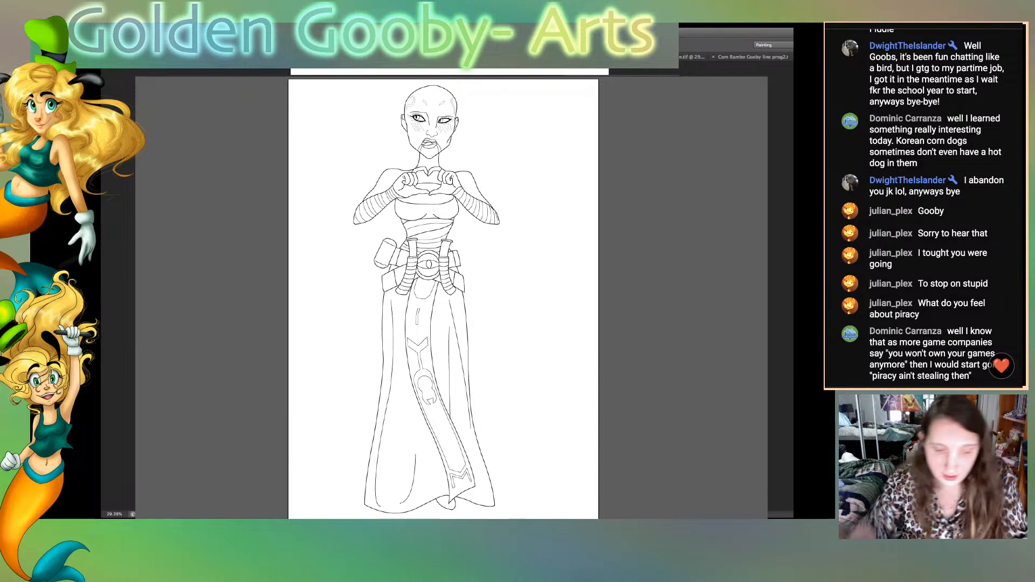
key(super+plus)
key(super+plus)
key(super+plus)
key(super+plus)
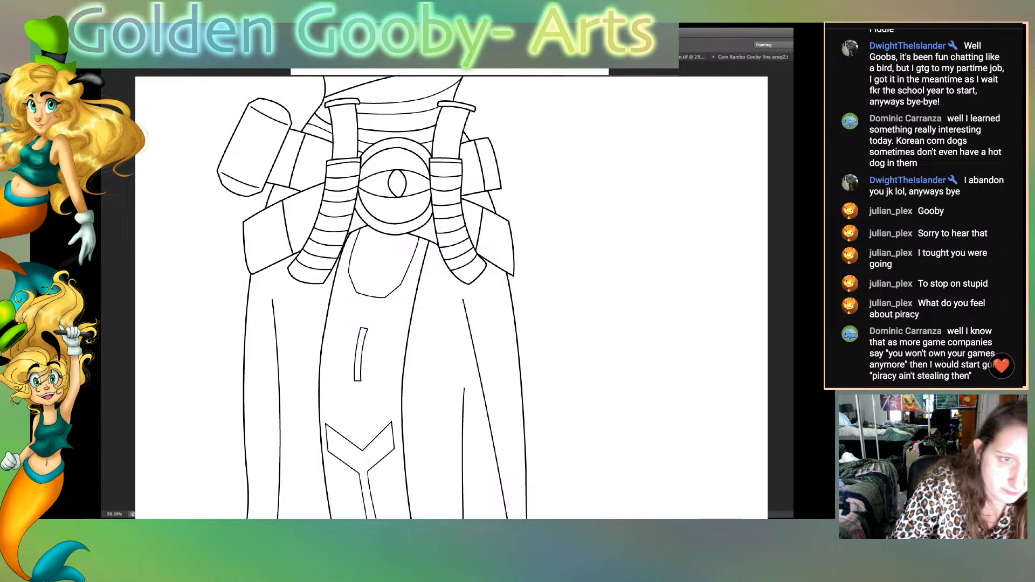
click(347, 313)
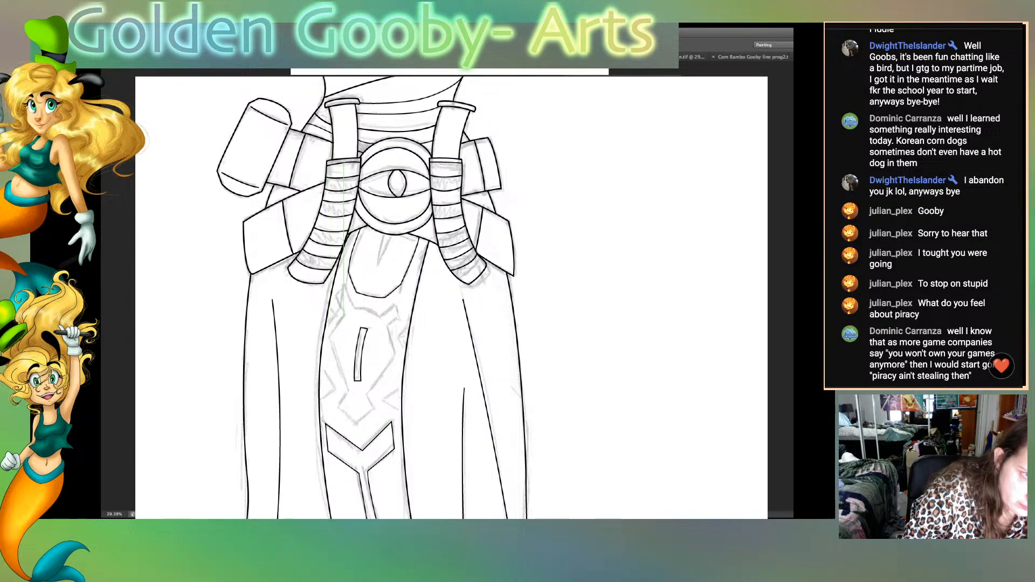
click(344, 314)
drag(329, 338, 327, 347)
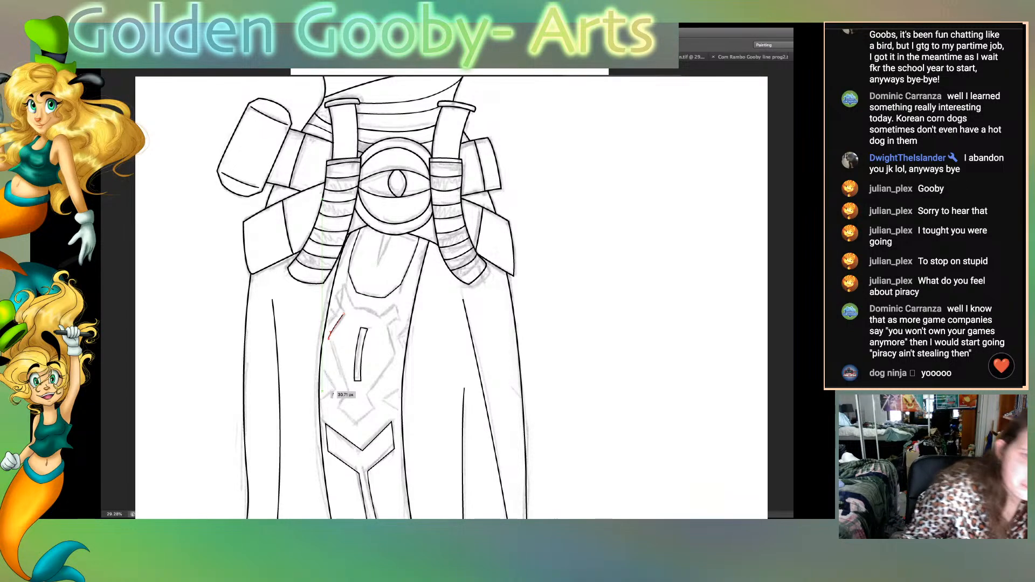
drag(345, 162, 141, 164)
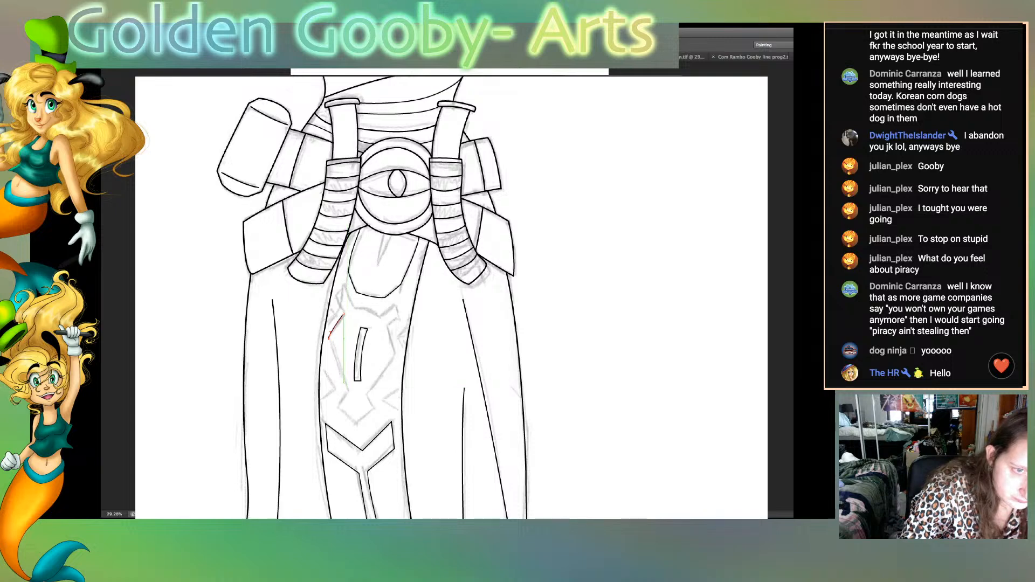
Step: Draw the emblem's lower lobe over the sketch, from its left waist around the pointed bottom to its right waist
click(344, 383)
drag(334, 404, 332, 418)
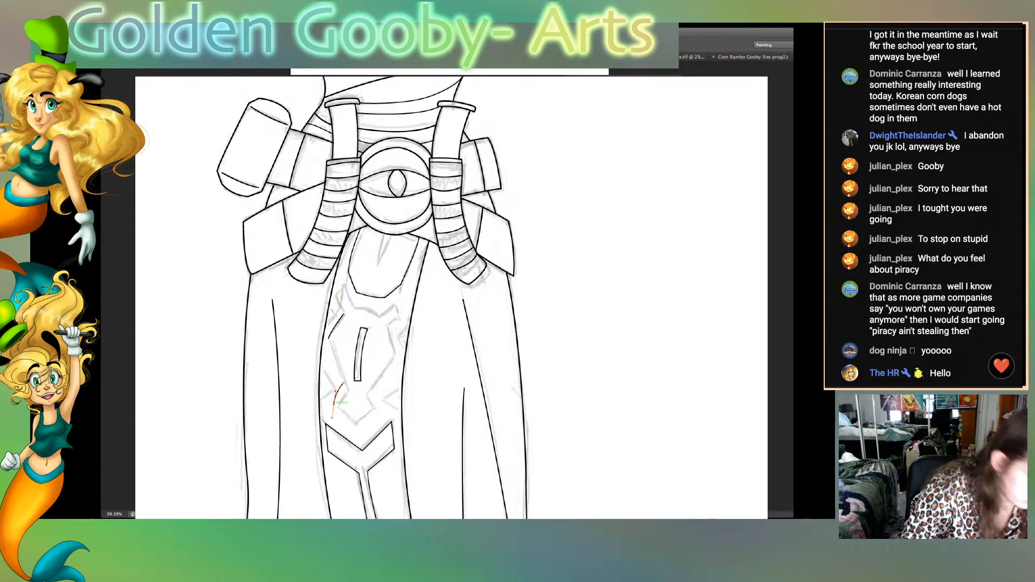
alt+click(334, 405)
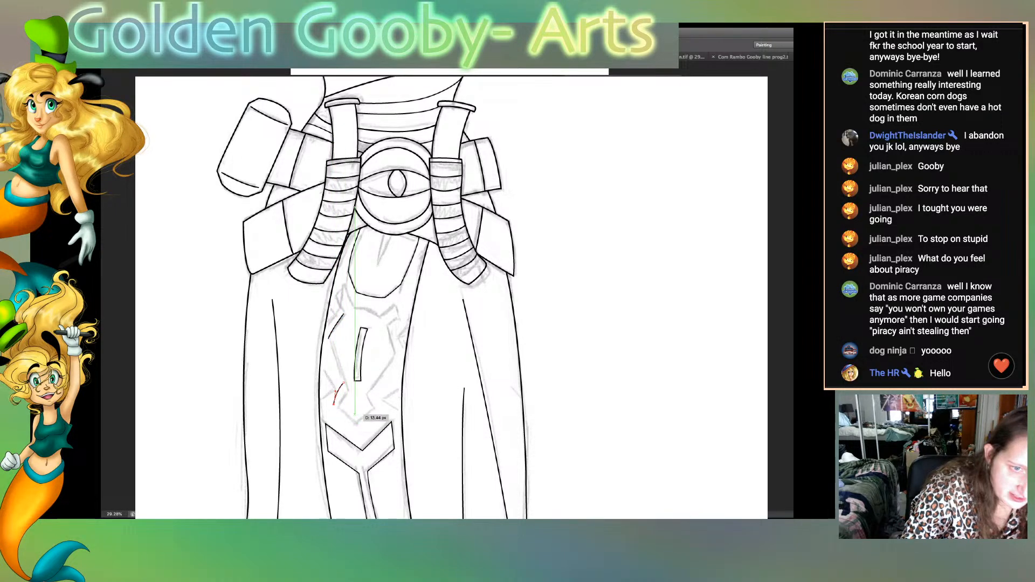
drag(357, 422, 372, 432)
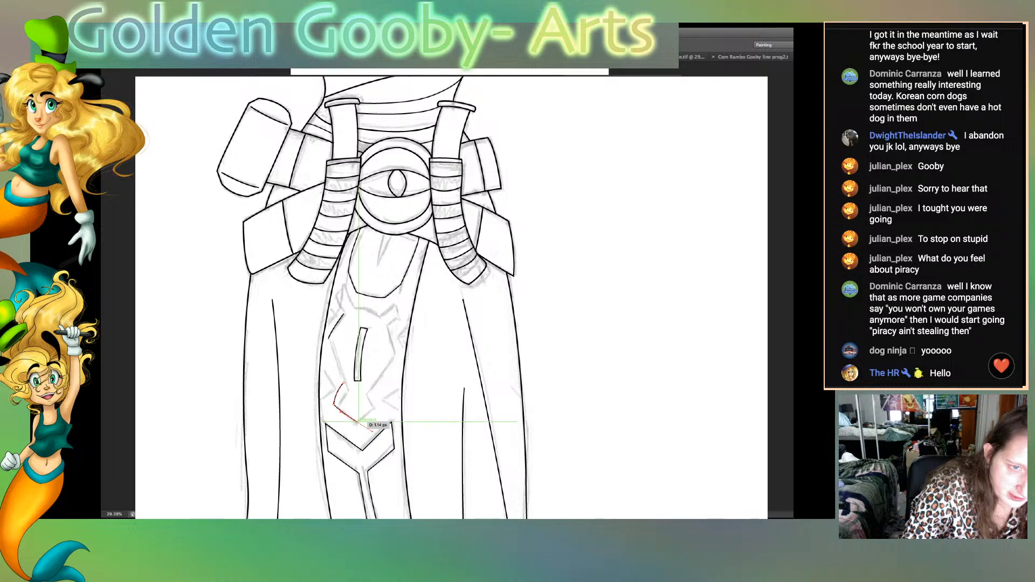
click(385, 401)
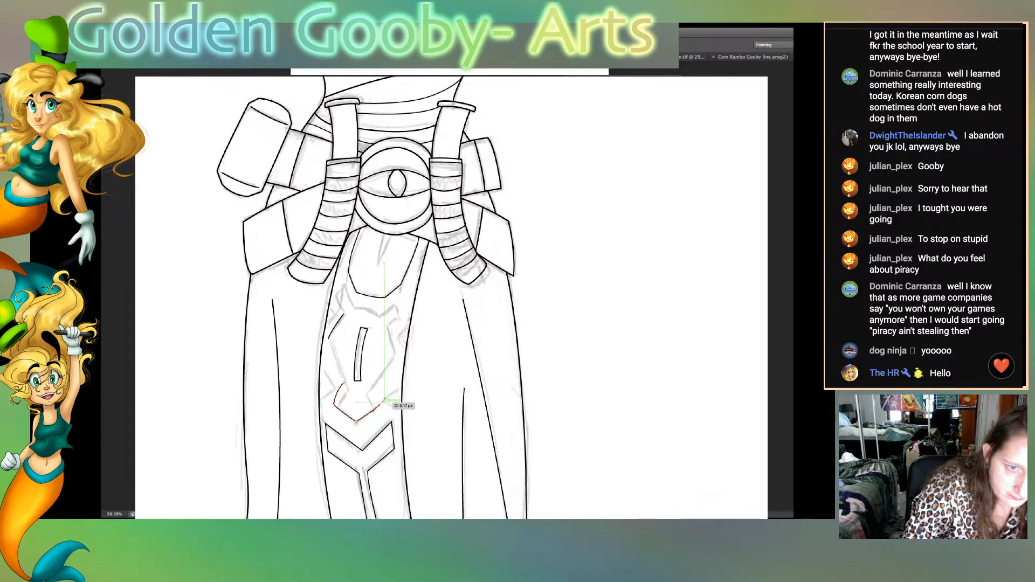
alt+click(379, 405)
drag(372, 386, 379, 394)
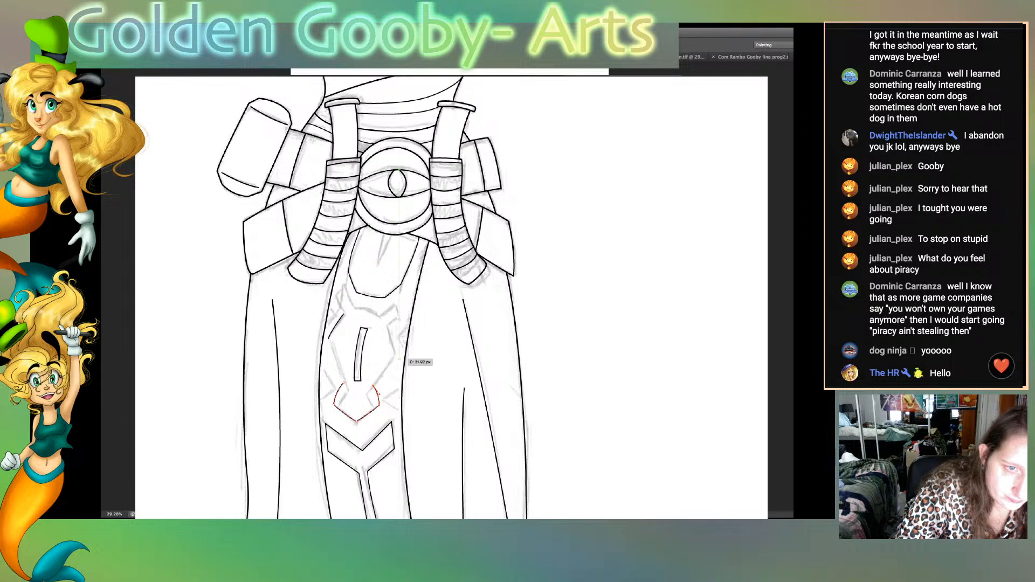
Step: Continue the emblem outline up its angular right side and connect its left waist to the upper-left line
click(393, 359)
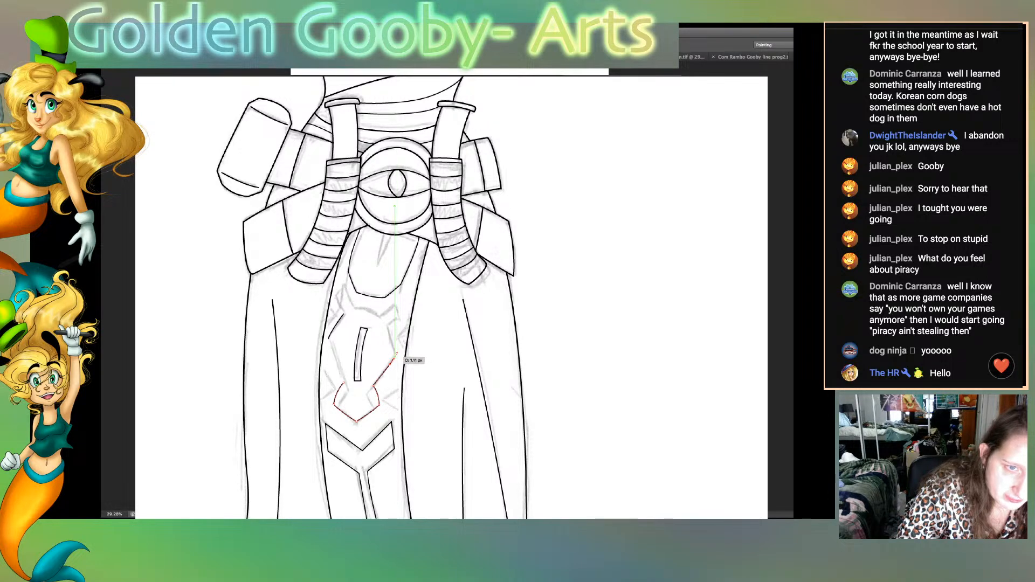
click(386, 327)
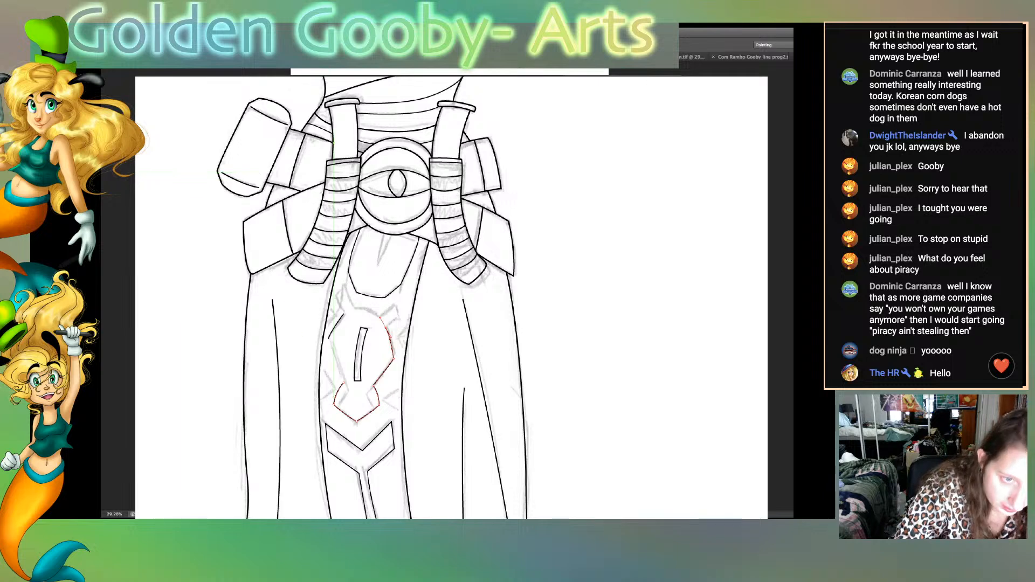
drag(331, 345, 329, 329)
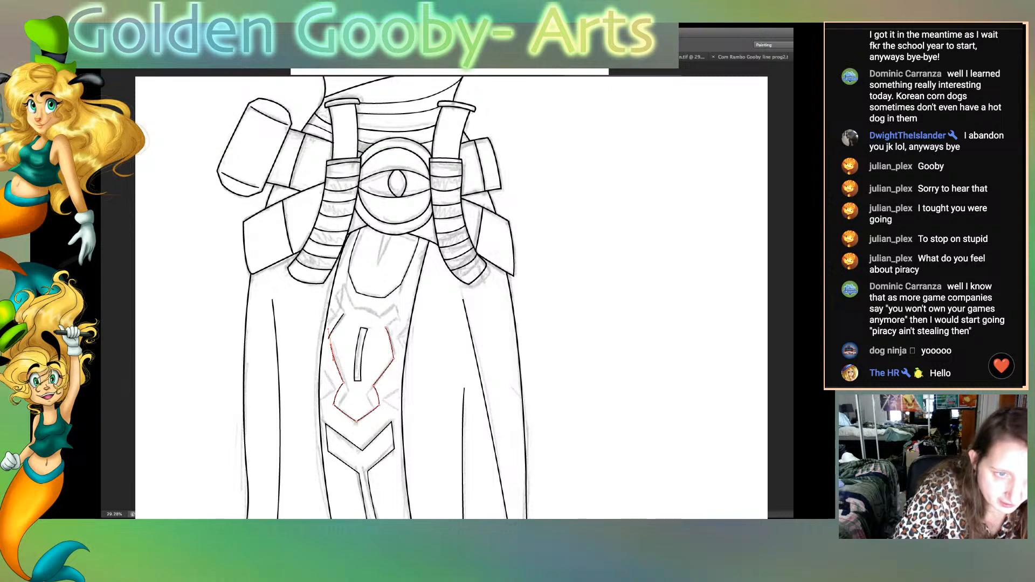
mouse_move(329, 330)
mouse_down()
mouse_move(330, 346)
mouse_move(347, 314)
mouse_move(332, 347)
mouse_up()
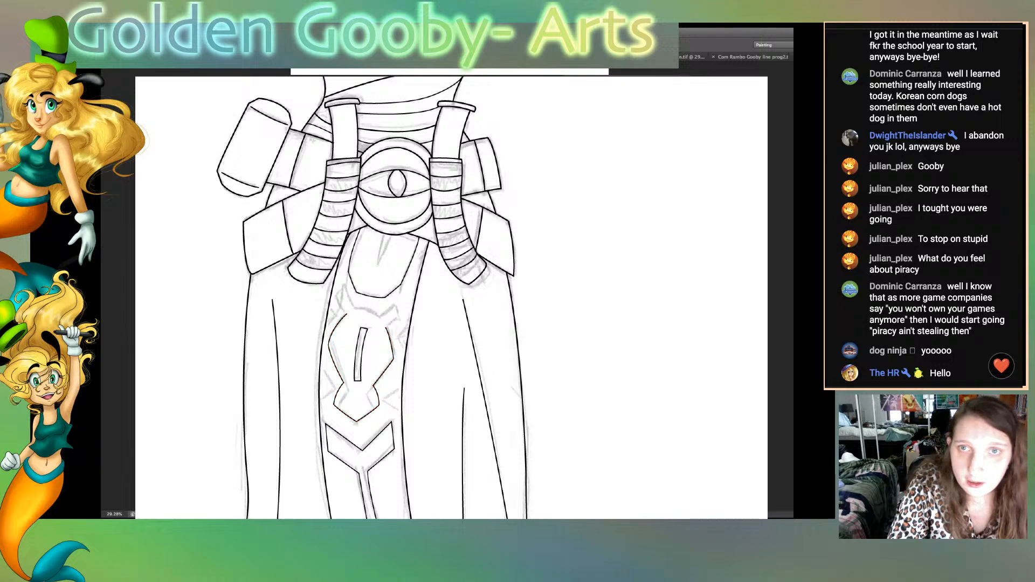
key(super+grave)
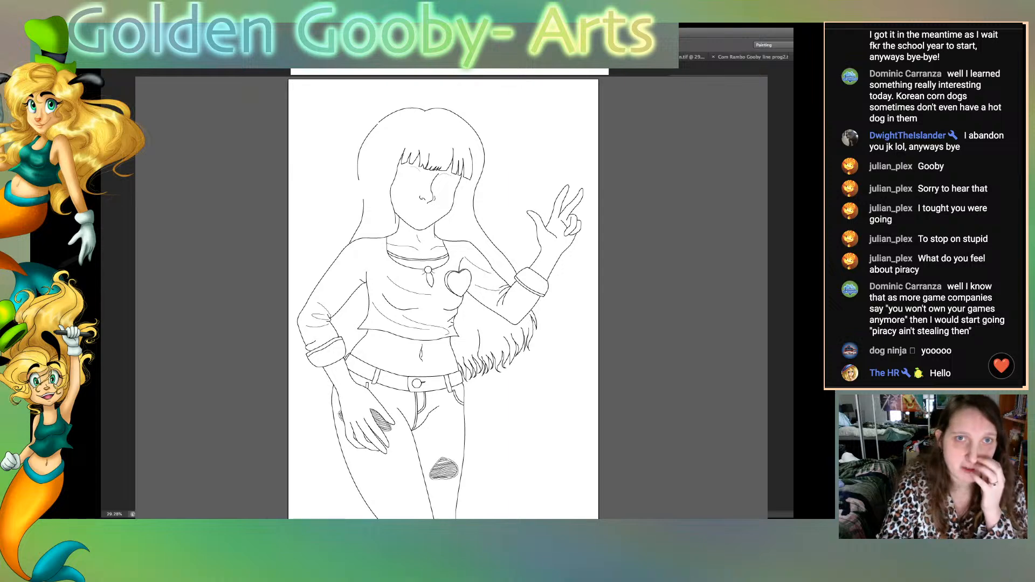
key(ctrl+Tab)
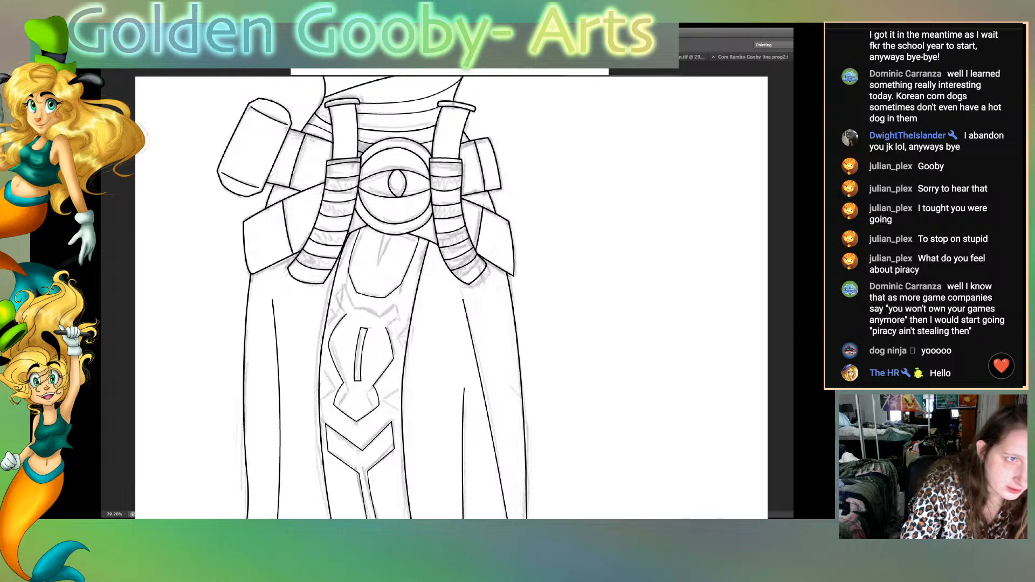
Step: Draw a narrow V-shaped spike over the sketch, hanging beneath the round eye buckle inside the arched section, and deselect it
click(384, 232)
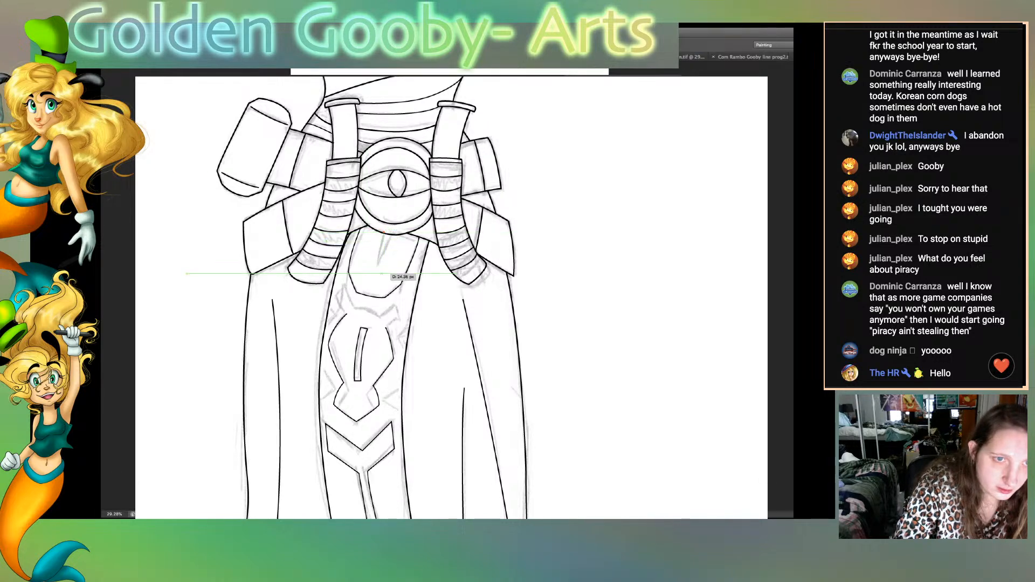
click(377, 264)
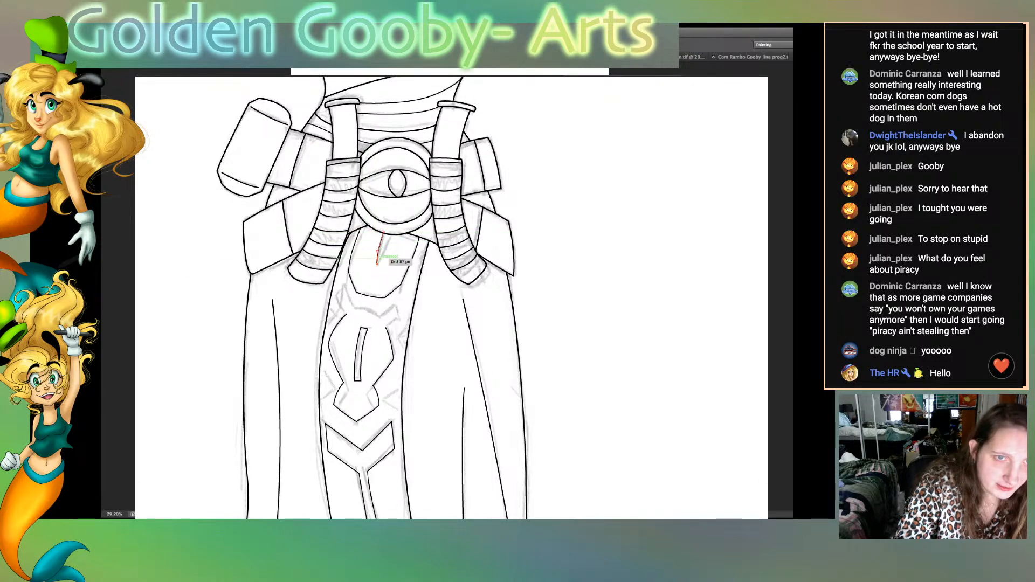
click(394, 226)
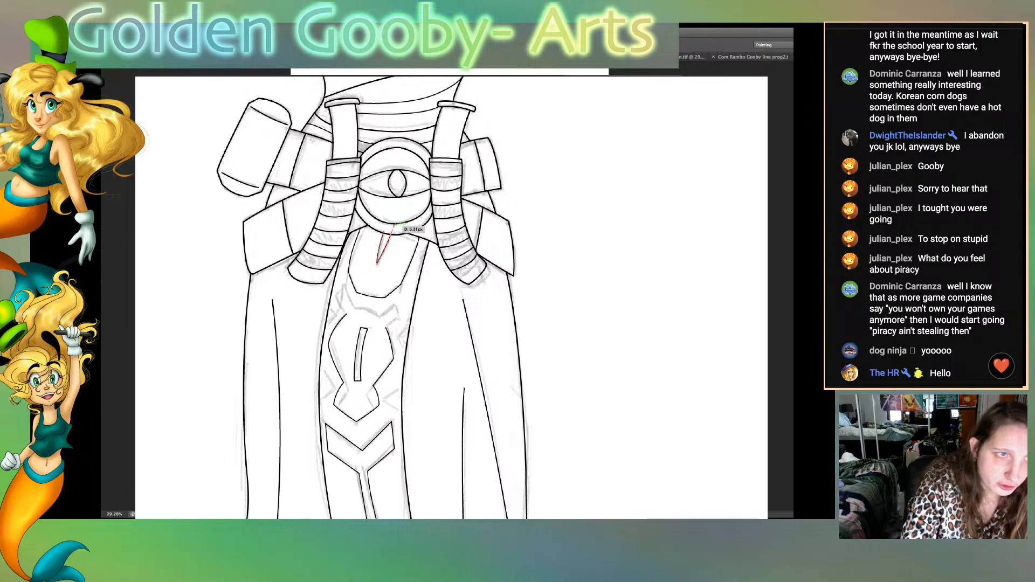
click(384, 232)
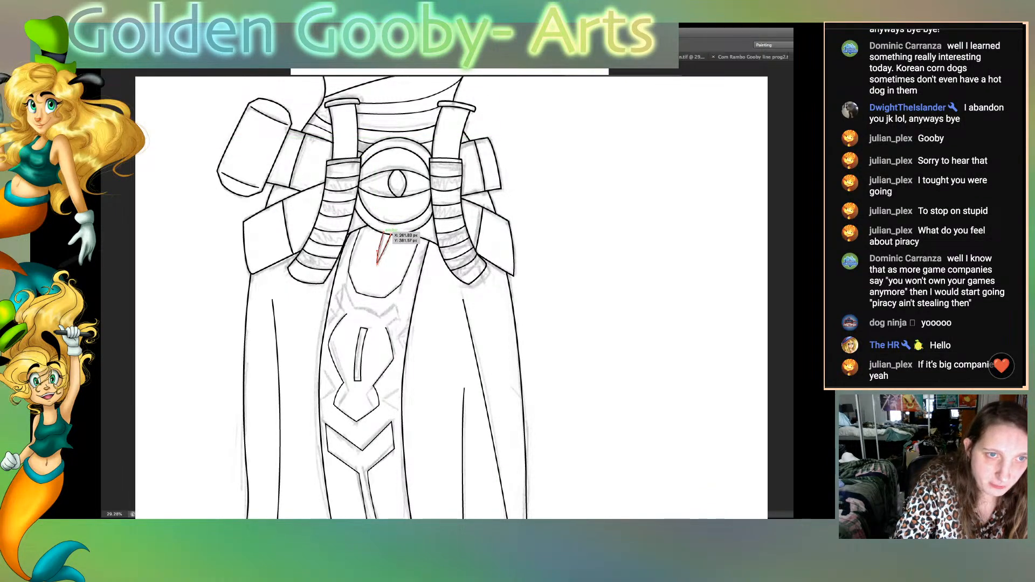
key(super+shift+a)
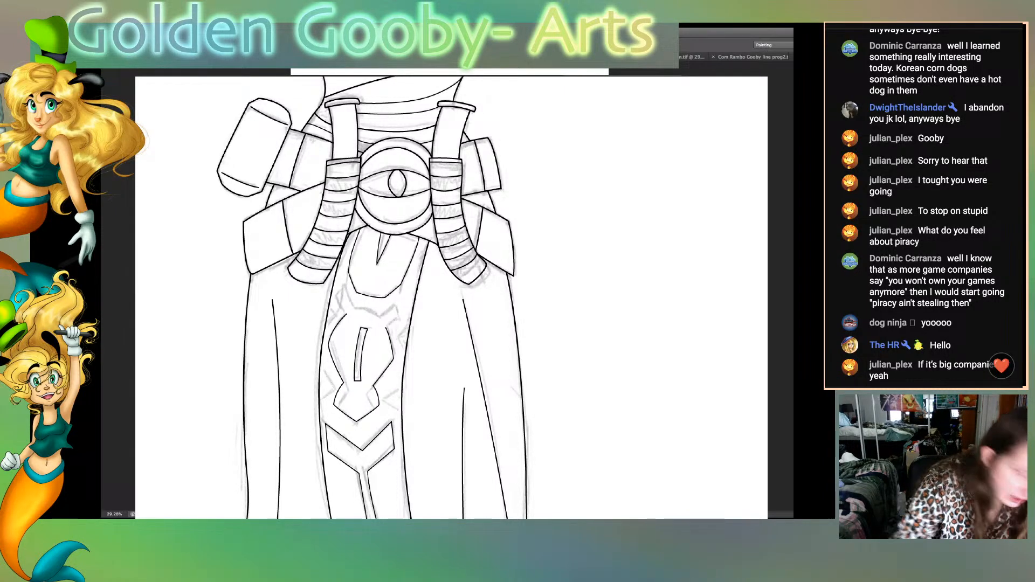
drag(386, 325, 380, 314)
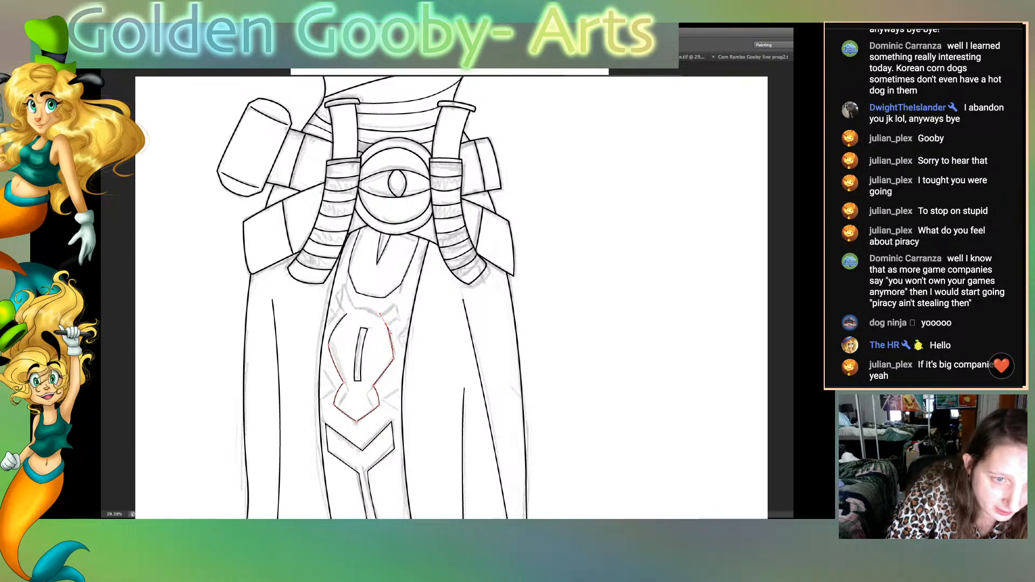
click(524, 398)
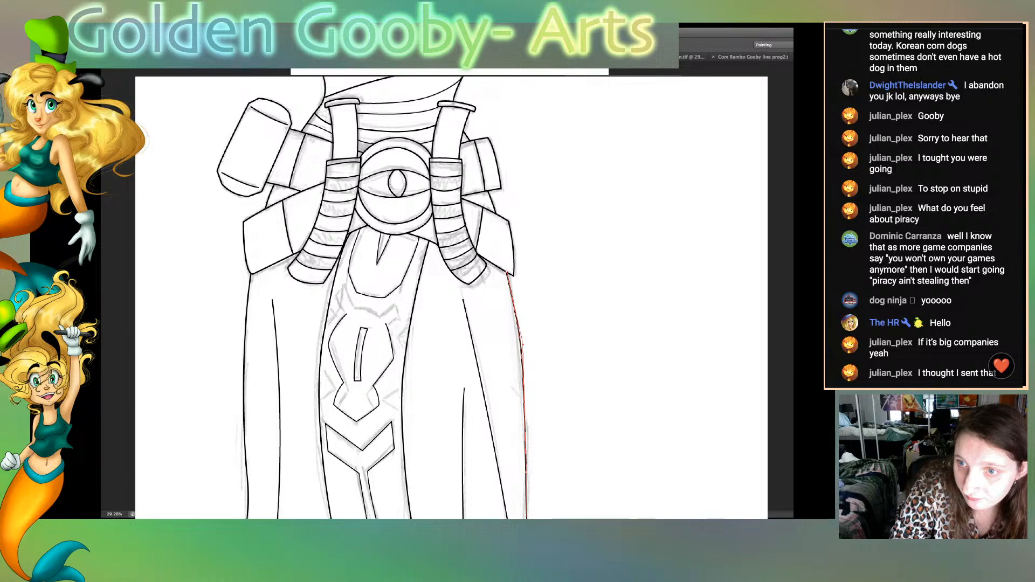
key(Return)
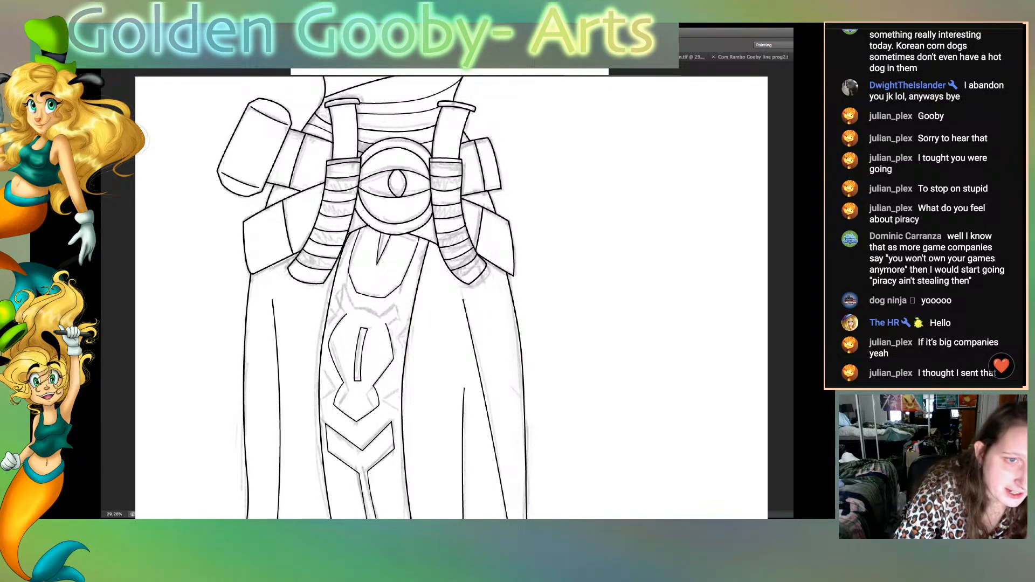
Step: Continue the emblem outline from its upper-left end into a pointed left horn, following the sketch
click(347, 314)
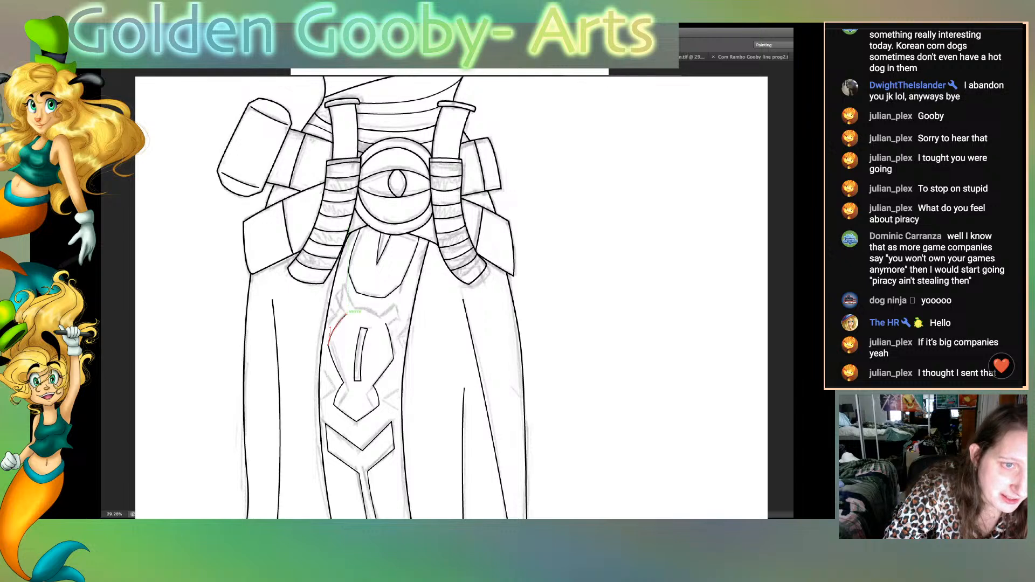
click(334, 294)
drag(334, 294, 331, 291)
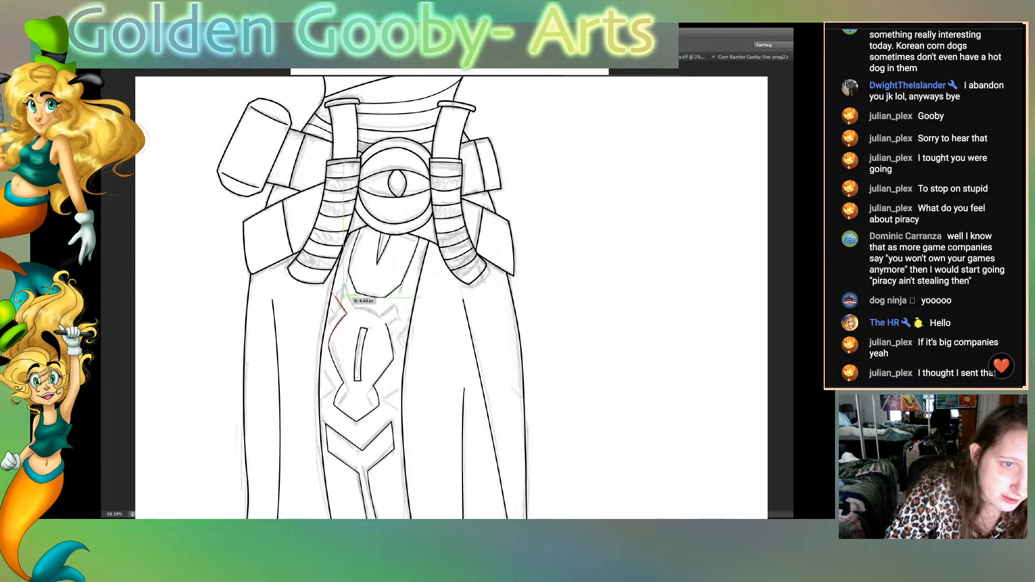
drag(365, 344, 368, 344)
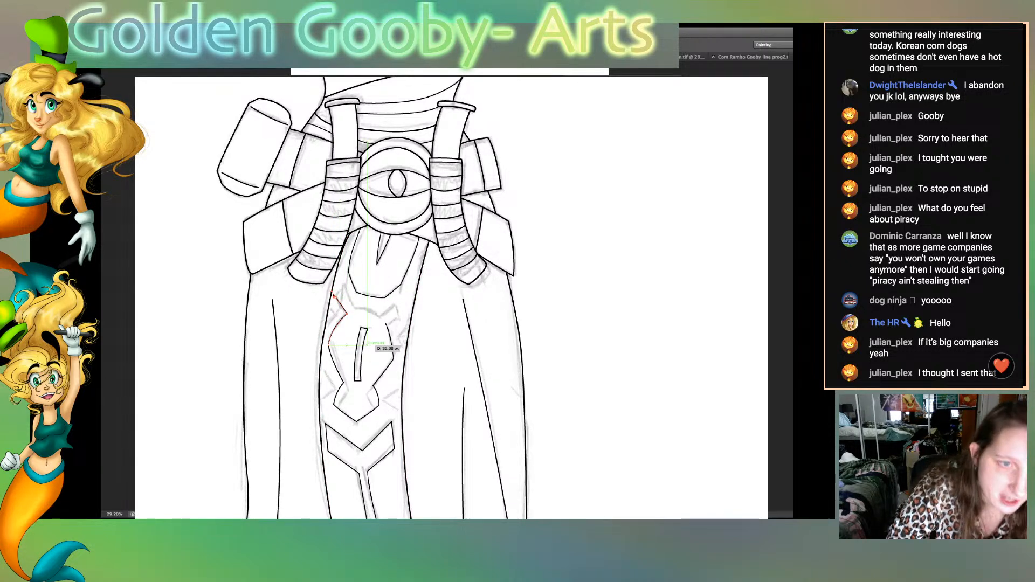
click(343, 285)
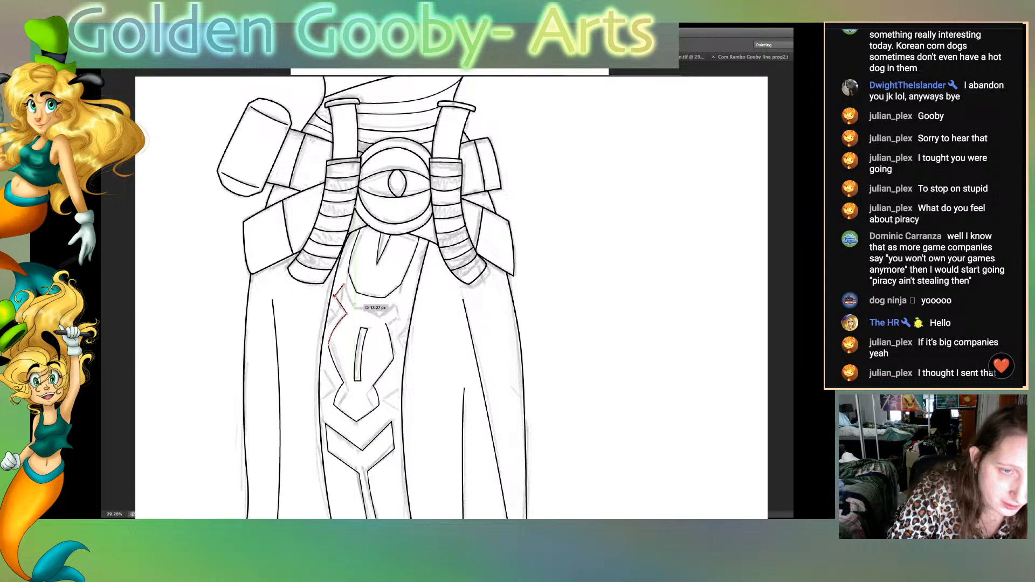
Step: Draw the emblem's curved top edge and its right horn, closing the outline at the upper-right side
click(355, 305)
drag(380, 314, 389, 323)
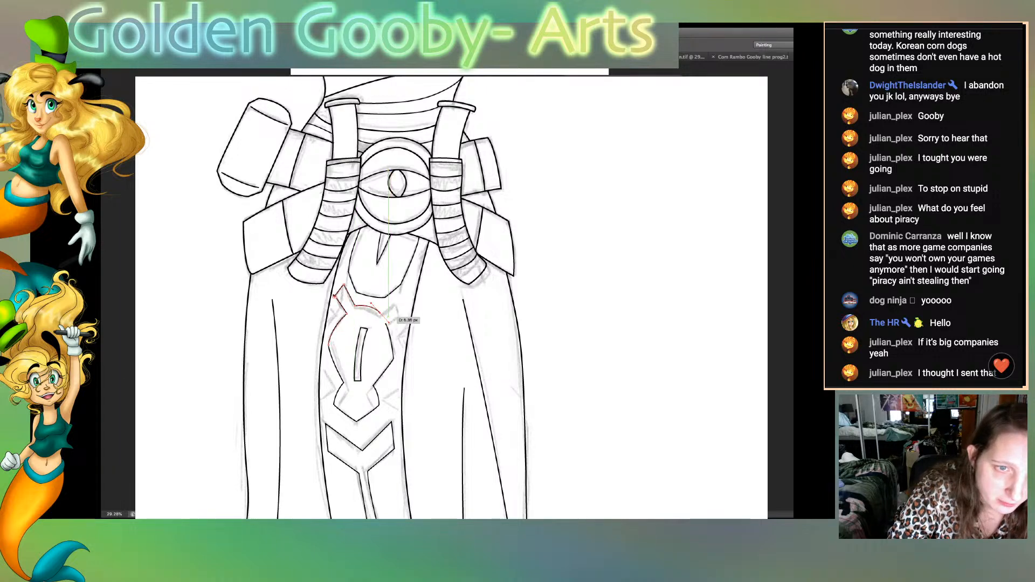
click(380, 313)
click(395, 303)
click(400, 311)
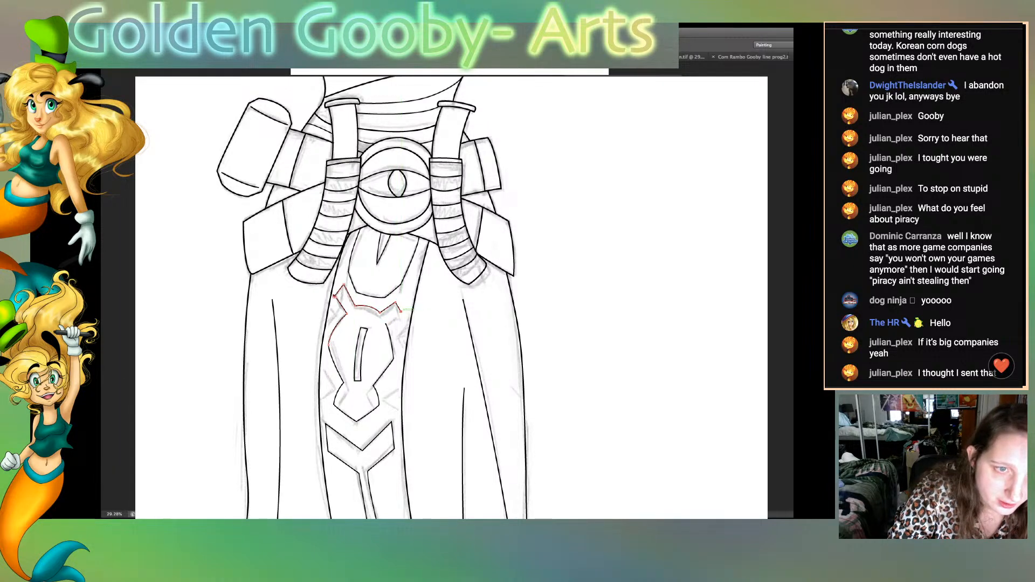
click(386, 324)
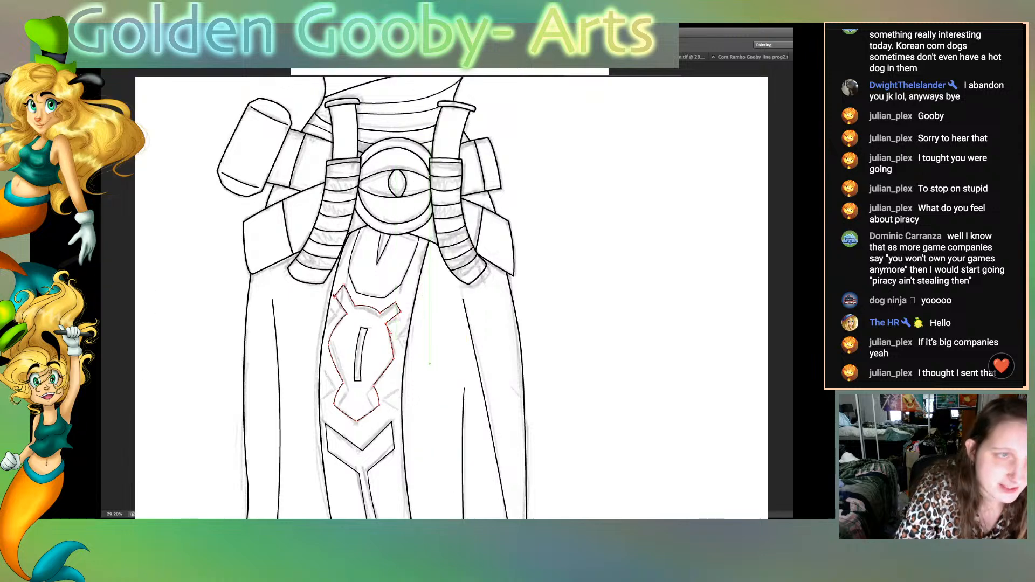
key(b)
key(Return)
key(Delete)
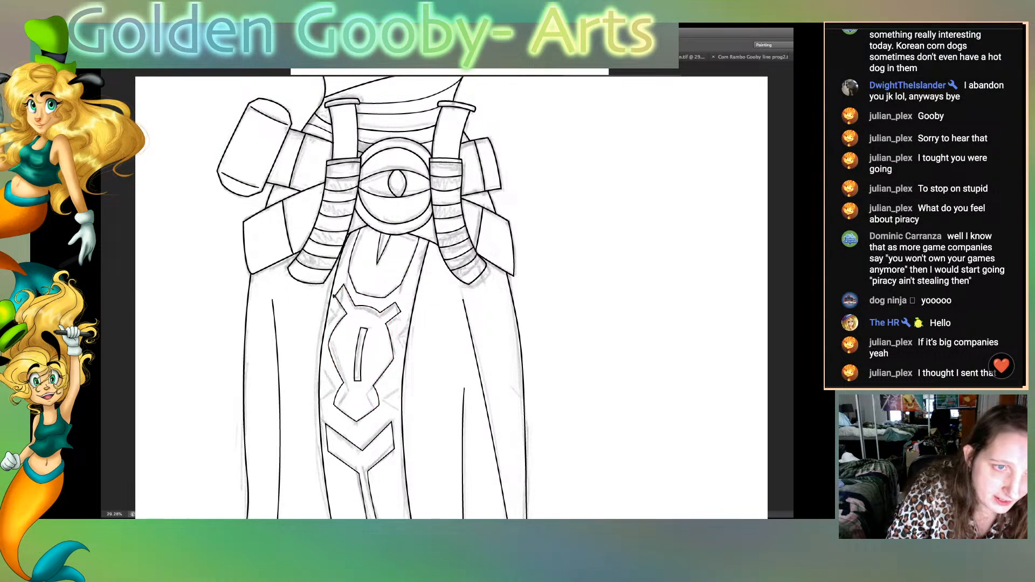
key(super+z)
key(super+z)
Step: Correct the outer corner point of the emblem's left horn so its two edges meet cleanly
drag(331, 289, 334, 296)
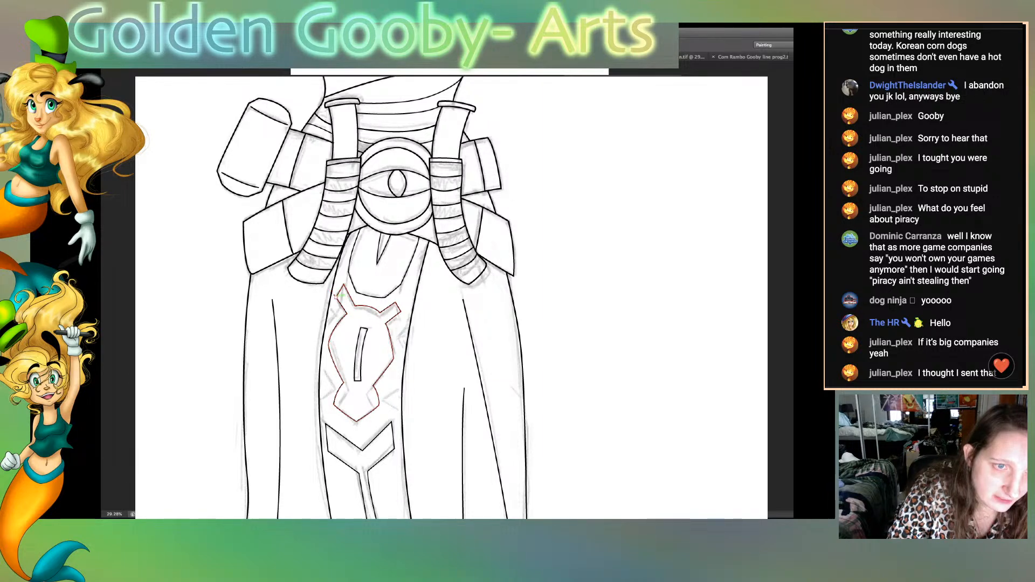
key(Return)
key(Return)
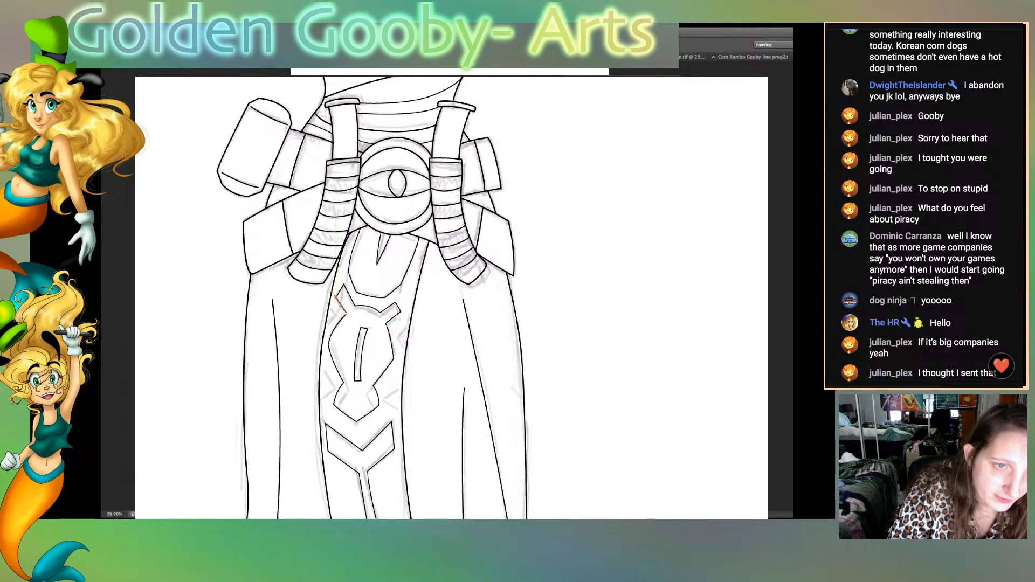
key(super+z)
key(super+z)
click(335, 296)
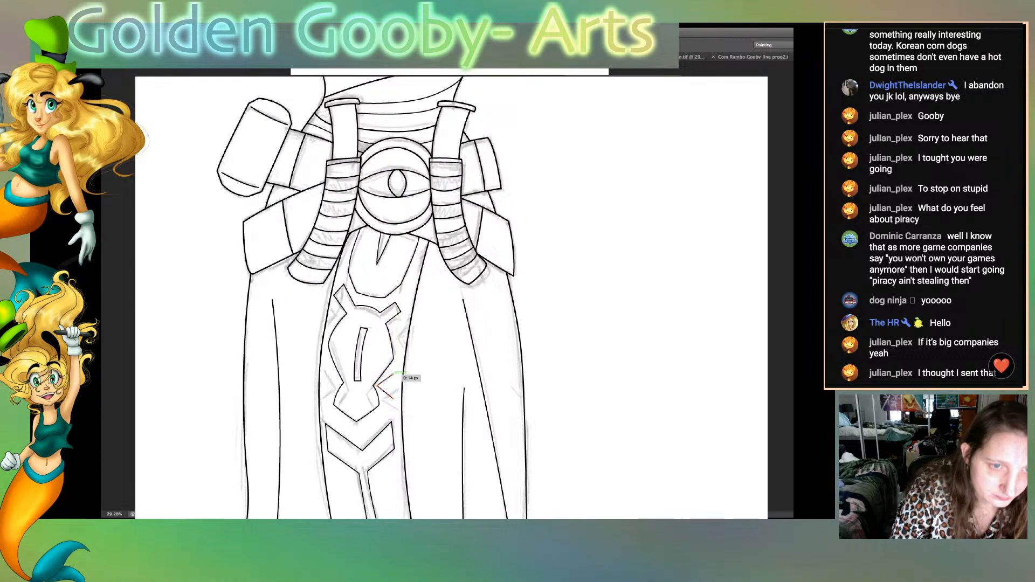
Step: Draw two small triangles beside the emblem's waist, one on each side, pointing inward over the sketch
click(393, 374)
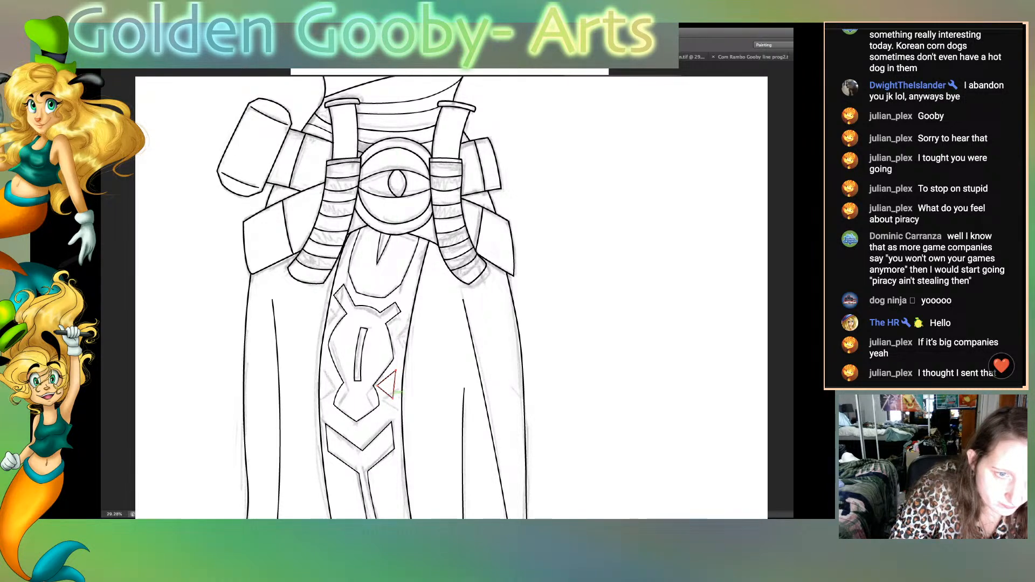
drag(393, 398, 394, 403)
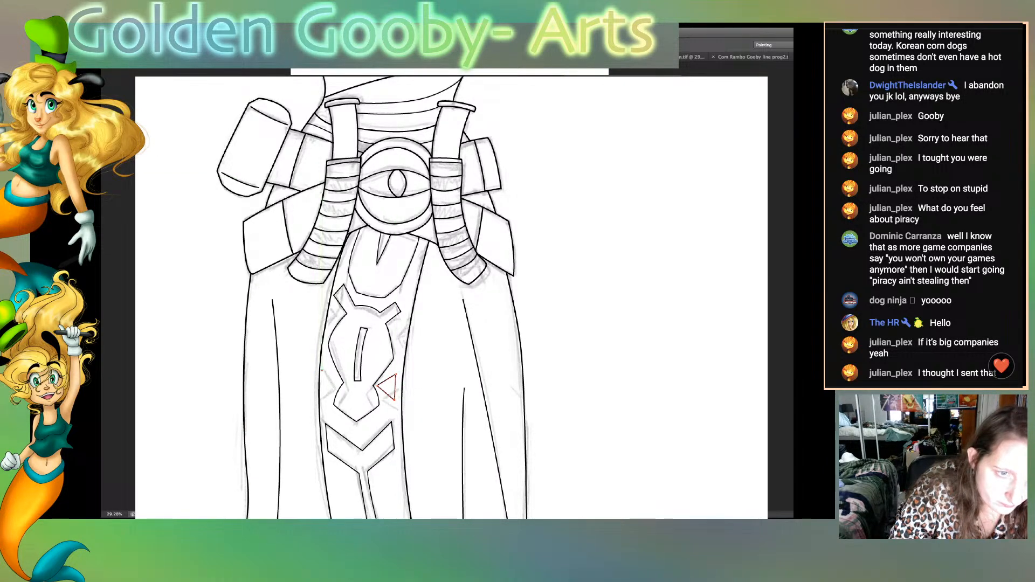
key(Return)
drag(330, 375, 337, 381)
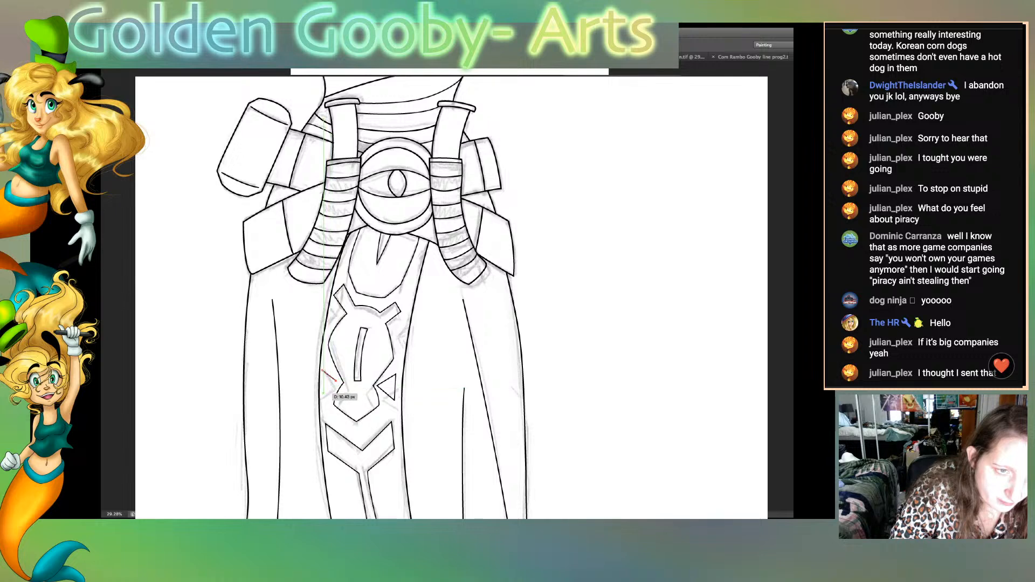
click(324, 394)
click(322, 370)
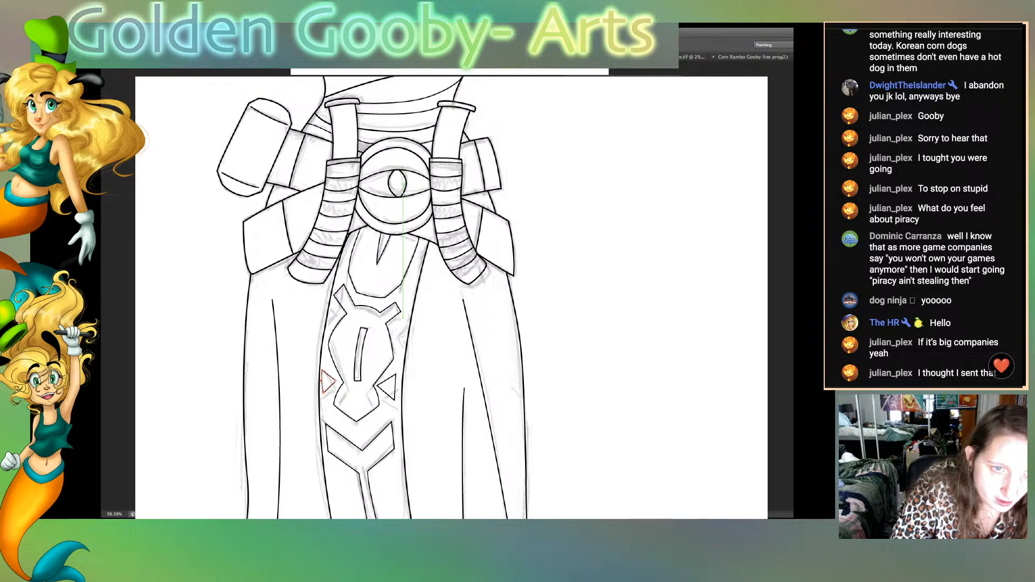
Step: Draw two small triangles beside the emblem's upper part, one below each horn, adjusting the right one's outer corner
click(402, 318)
click(390, 327)
click(402, 342)
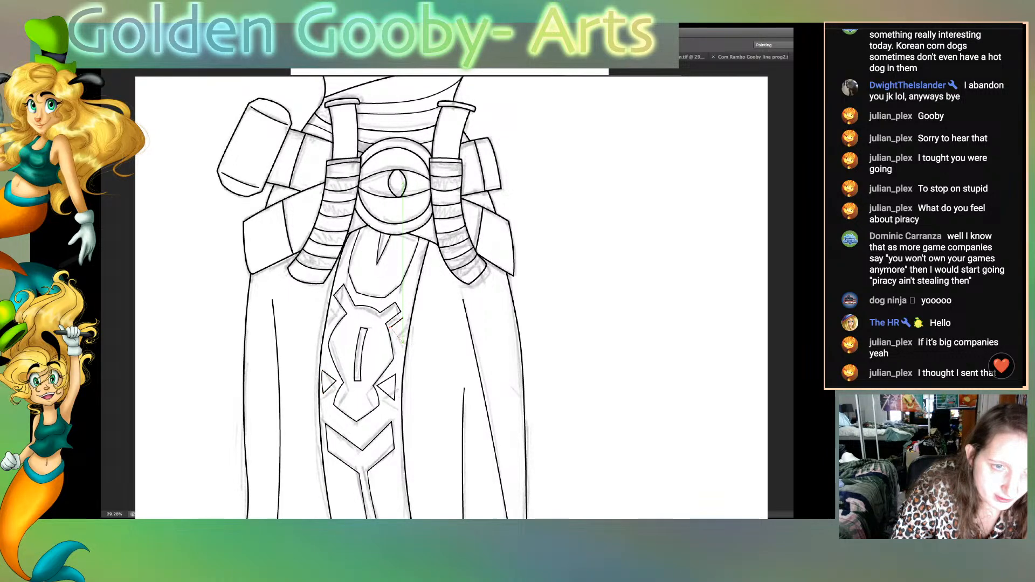
click(402, 319)
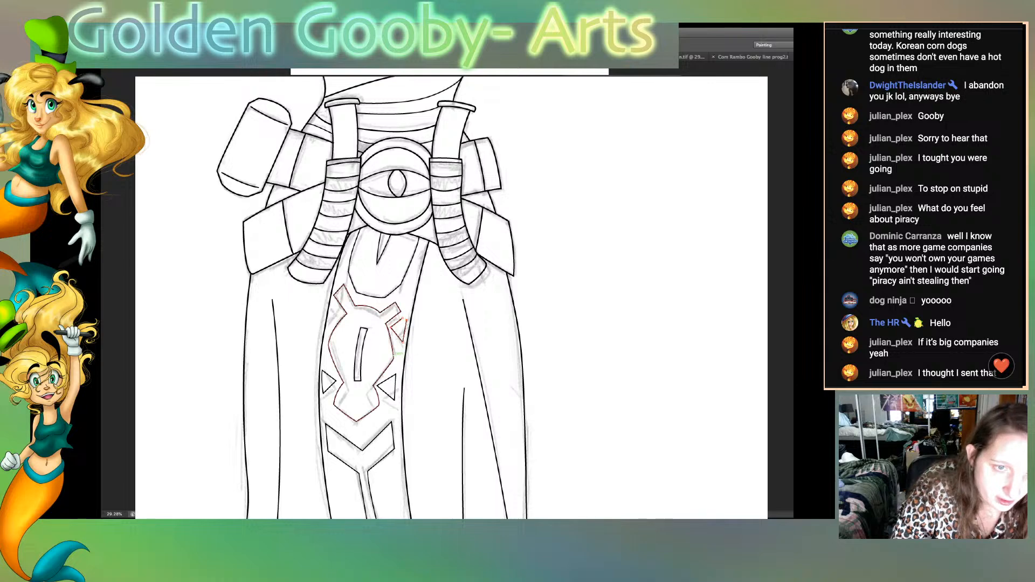
click(405, 319)
drag(406, 319, 406, 317)
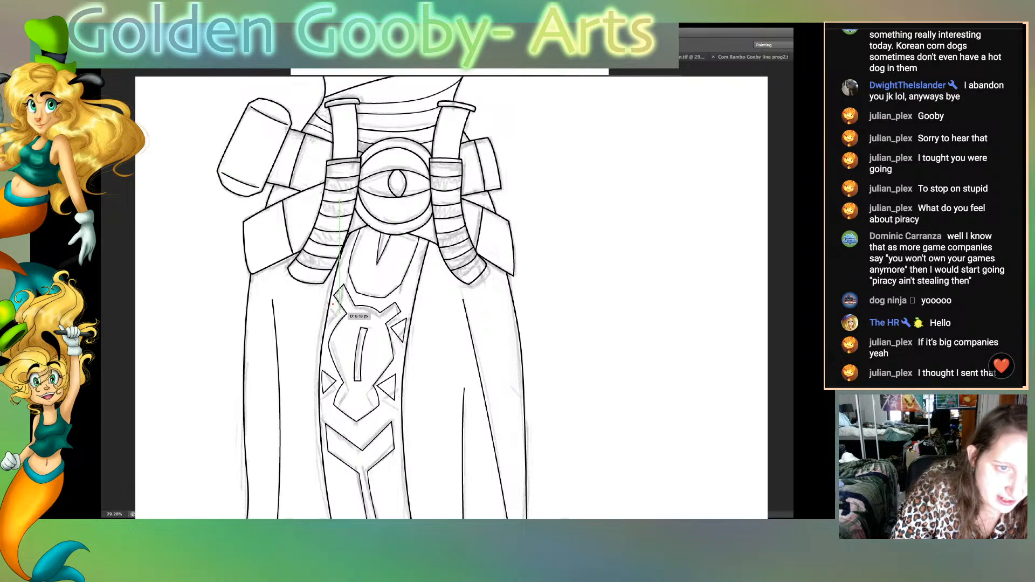
click(327, 330)
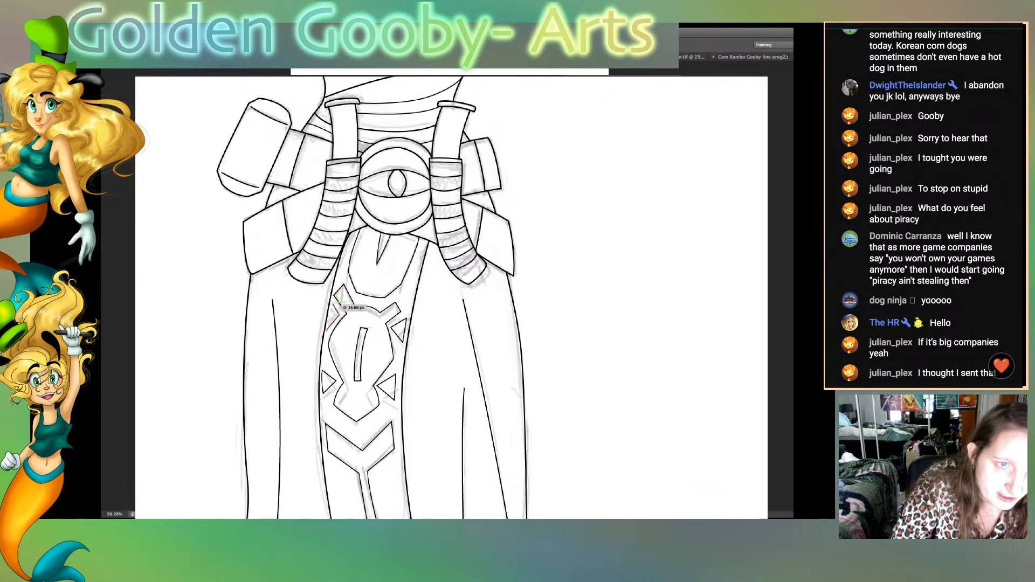
click(333, 305)
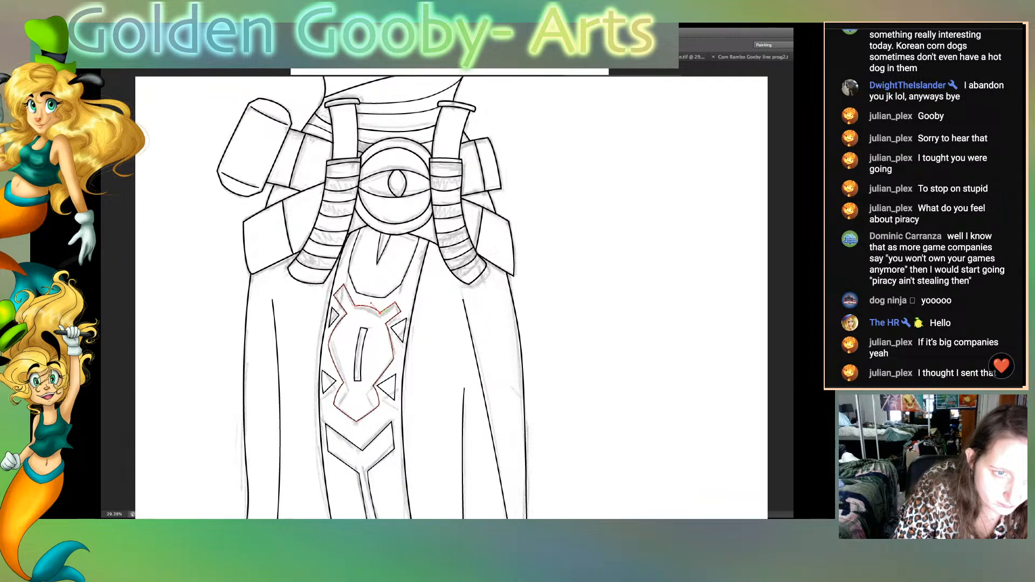
Step: Outline the small slanted rounded bar over the sketched mark below the claw-shaped motif on the central panel
scroll(377, 297, down, 6)
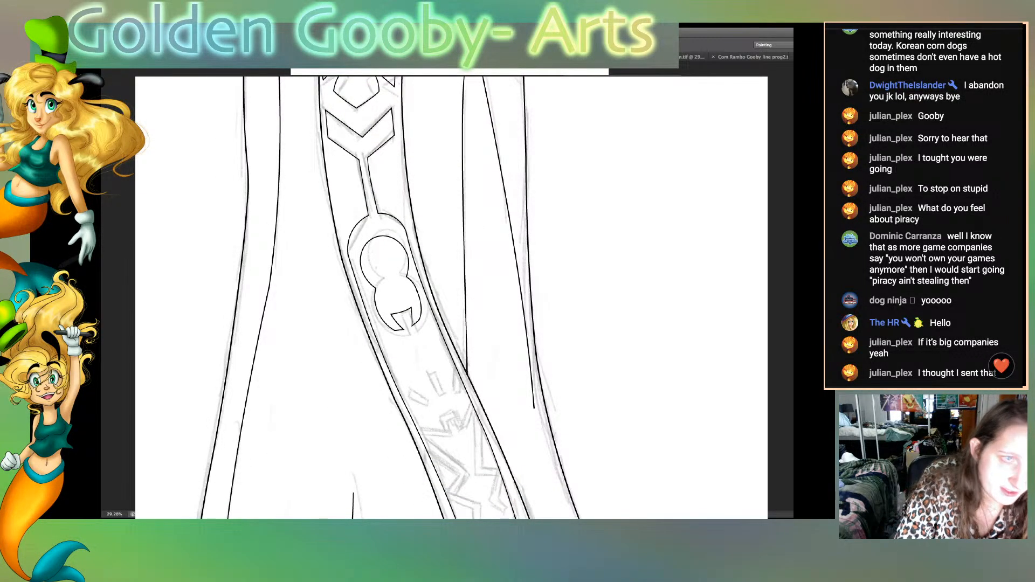
mouse_move(423, 368)
mouse_down()
mouse_move(438, 400)
mouse_move(440, 372)
mouse_move(424, 362)
mouse_up()
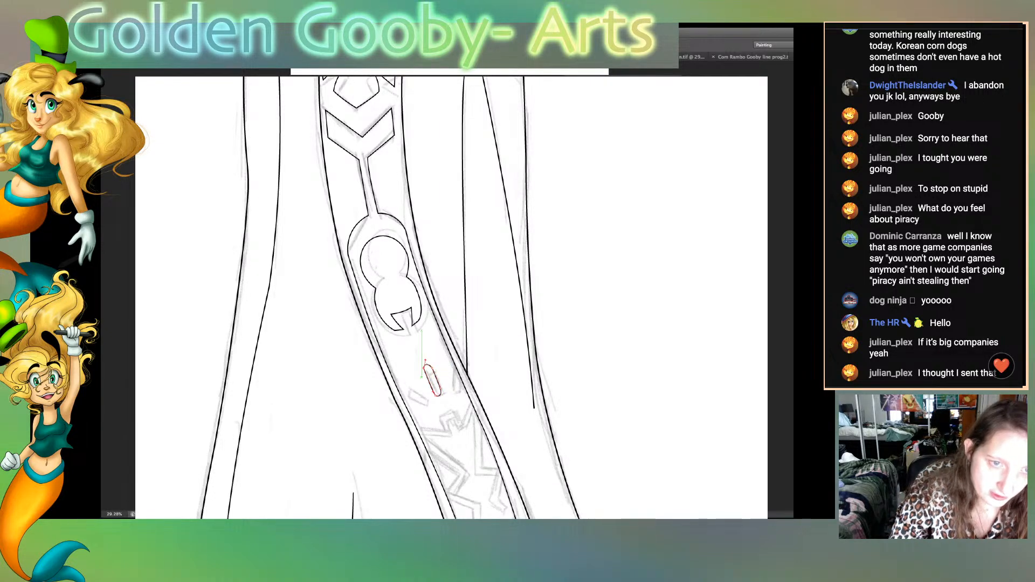
key(ctrl+t)
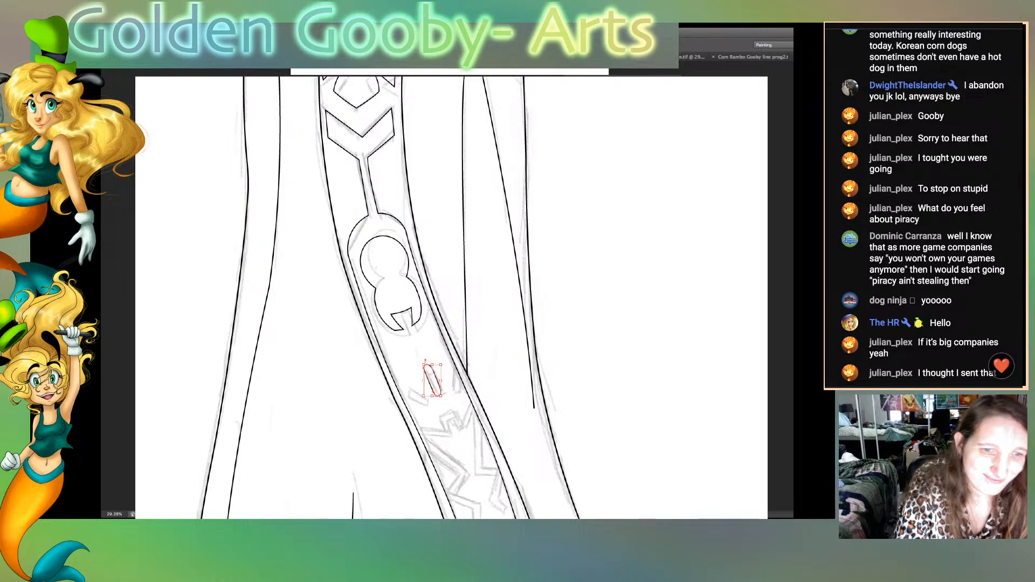
key(Return)
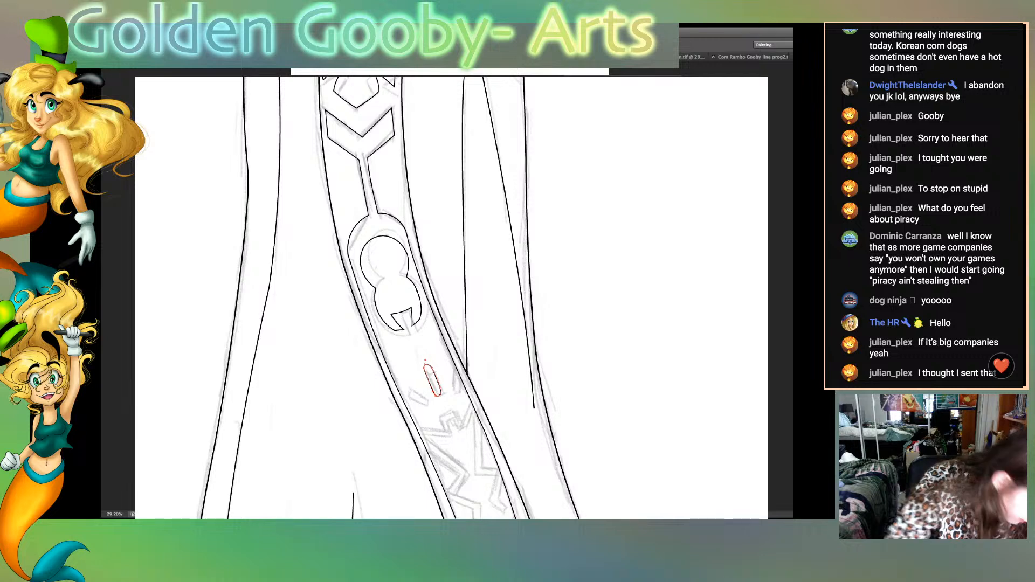
click(430, 399)
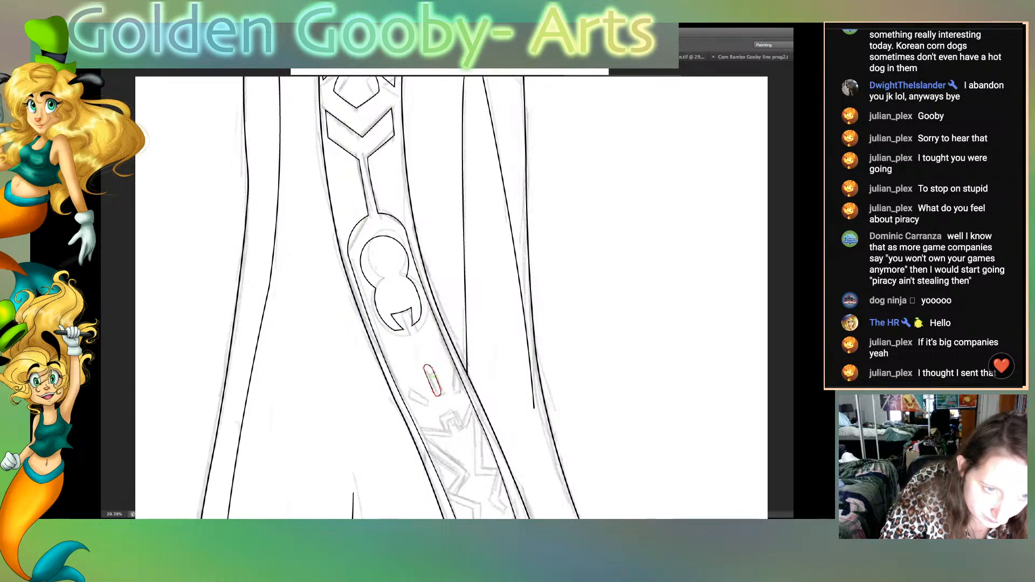
Step: Refine the lower end of the small slanted rounded bar below the claw-shaped motif to fit the sketched mark
drag(424, 368, 441, 396)
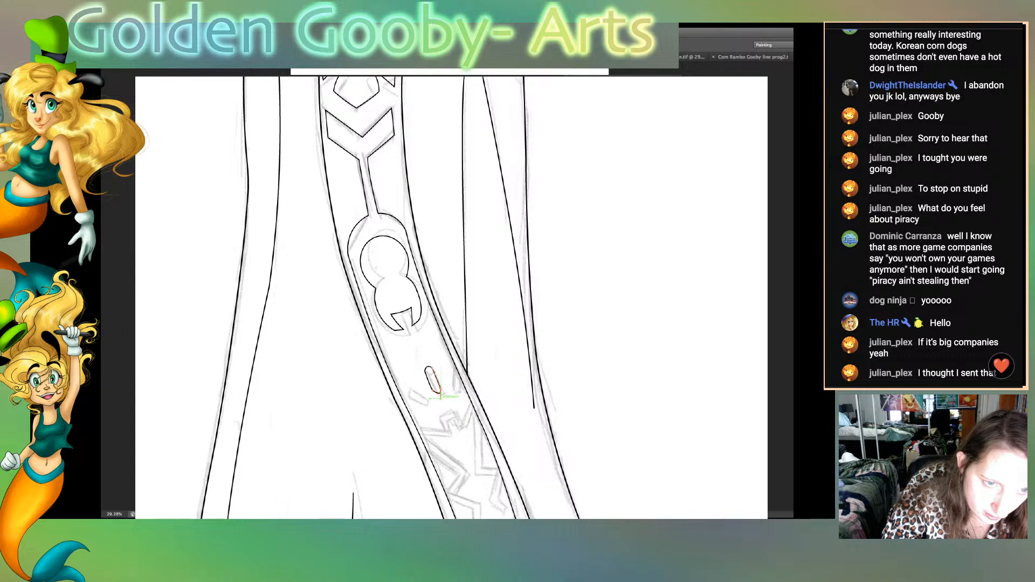
key(super+shift+a)
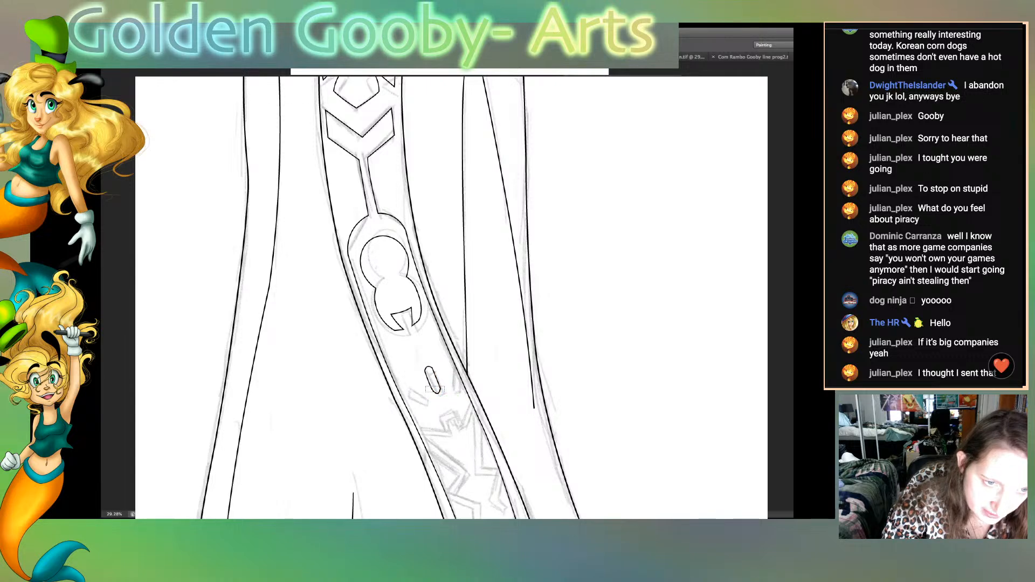
click(435, 389)
drag(440, 390, 441, 392)
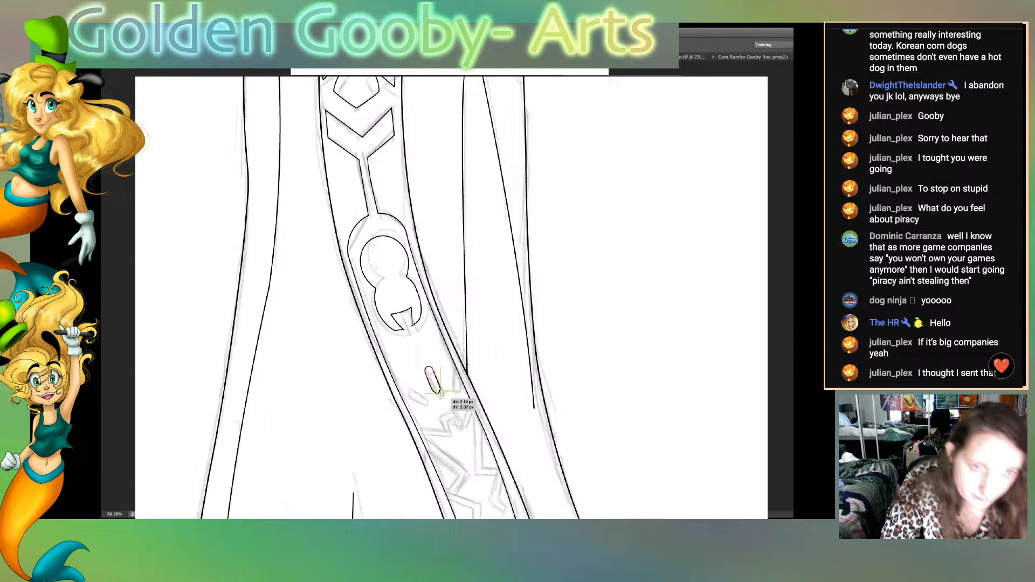
key(super+shift+a)
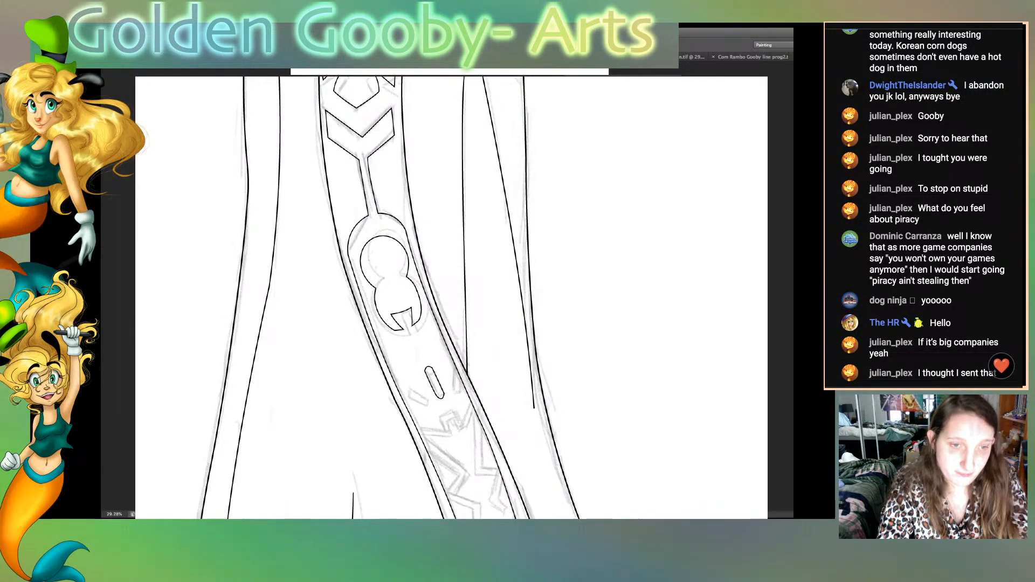
Step: Place a copy of the rounded bar over the sketched mark near the panel's left edge, tilting it further and shortening its upper end
mouse_move(441, 392)
mouse_down()
mouse_move(561, 353)
mouse_move(598, 388)
mouse_move(603, 368)
mouse_move(416, 398)
mouse_move(434, 402)
mouse_move(424, 393)
mouse_up()
click(499, 399)
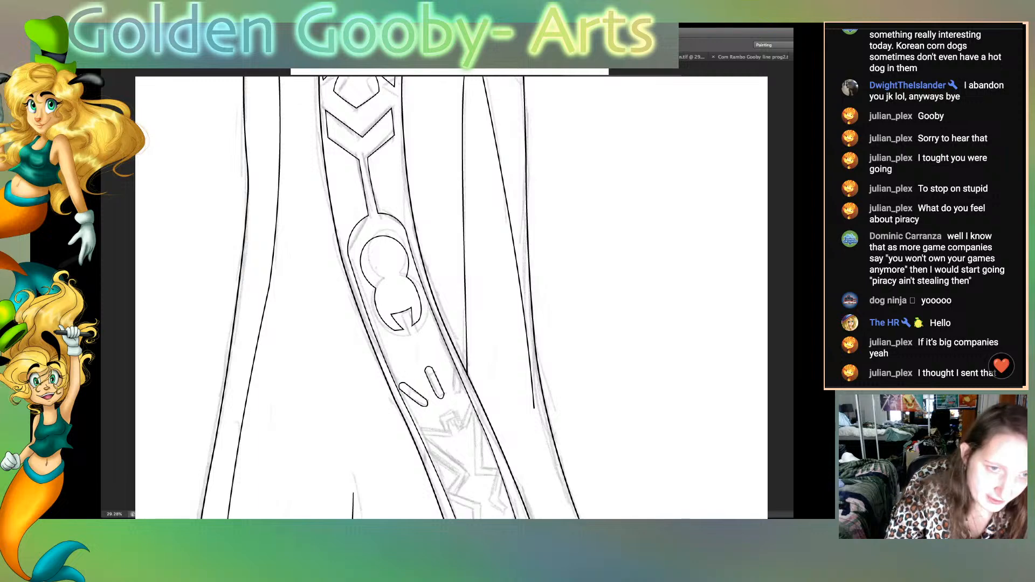
click(406, 384)
drag(407, 382, 411, 386)
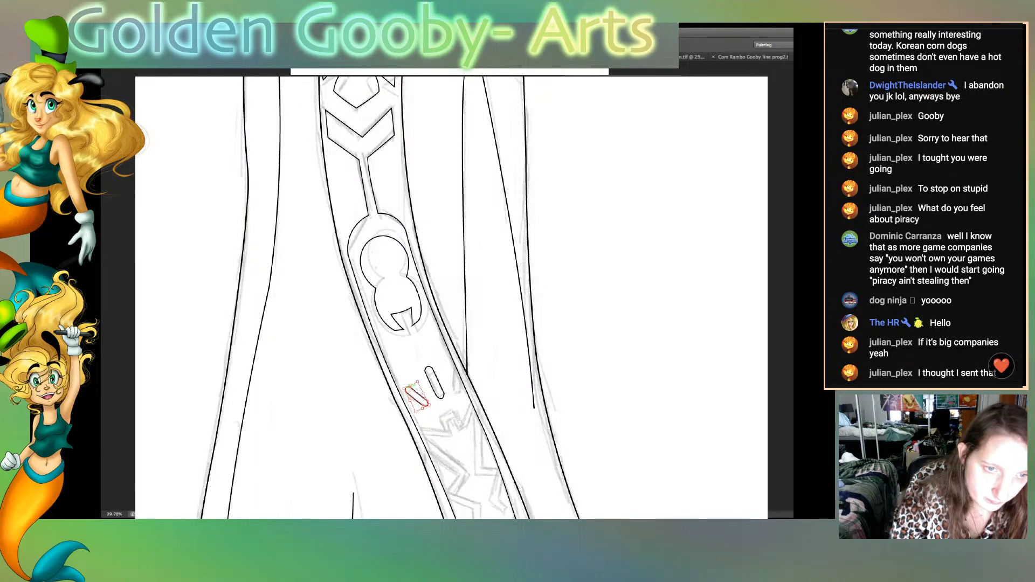
key(Return)
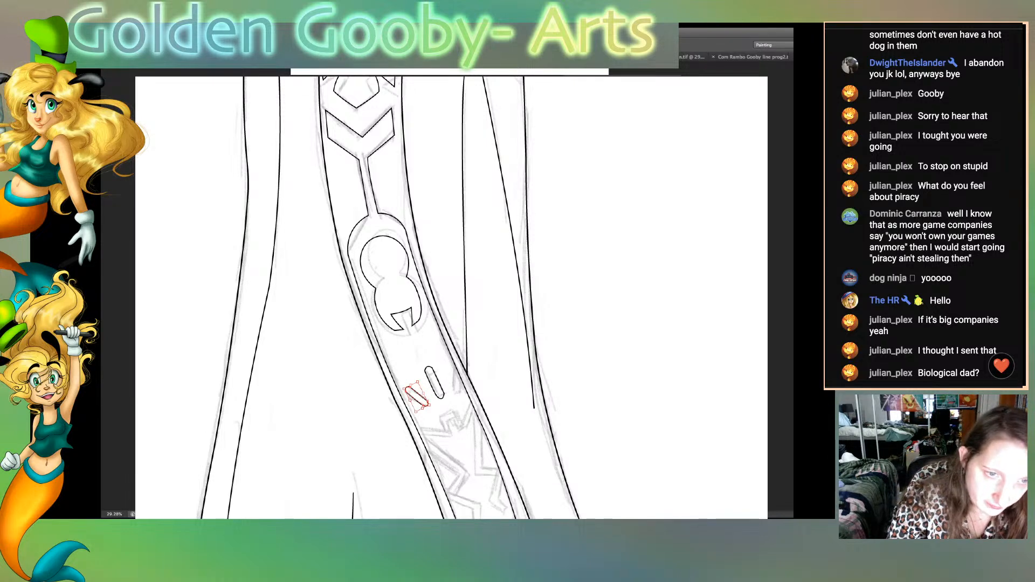
click(509, 412)
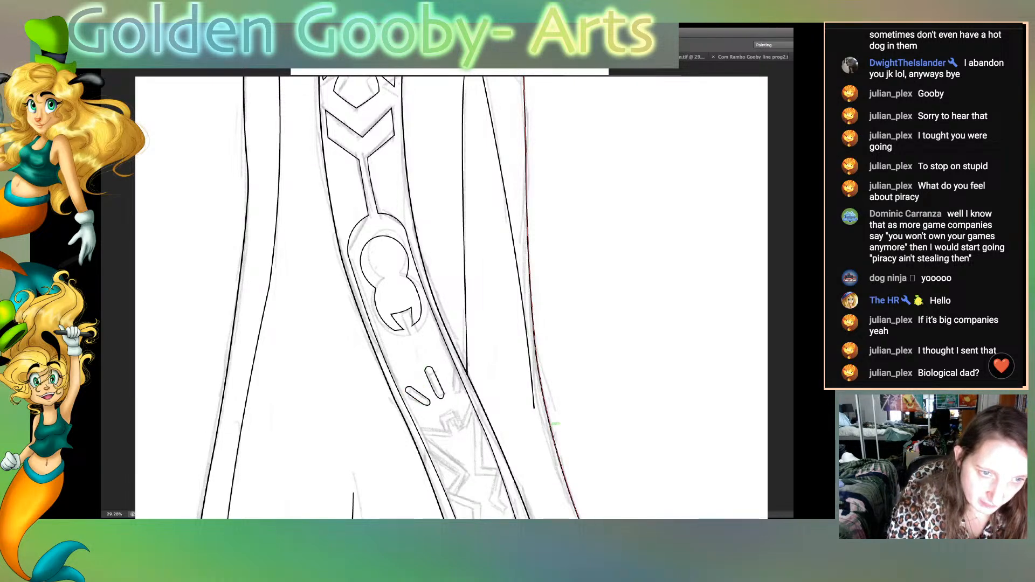
Step: Duplicate the short left bar and rotate the copy nearly upright over the sketched mark beside the panel's right edge
click(419, 398)
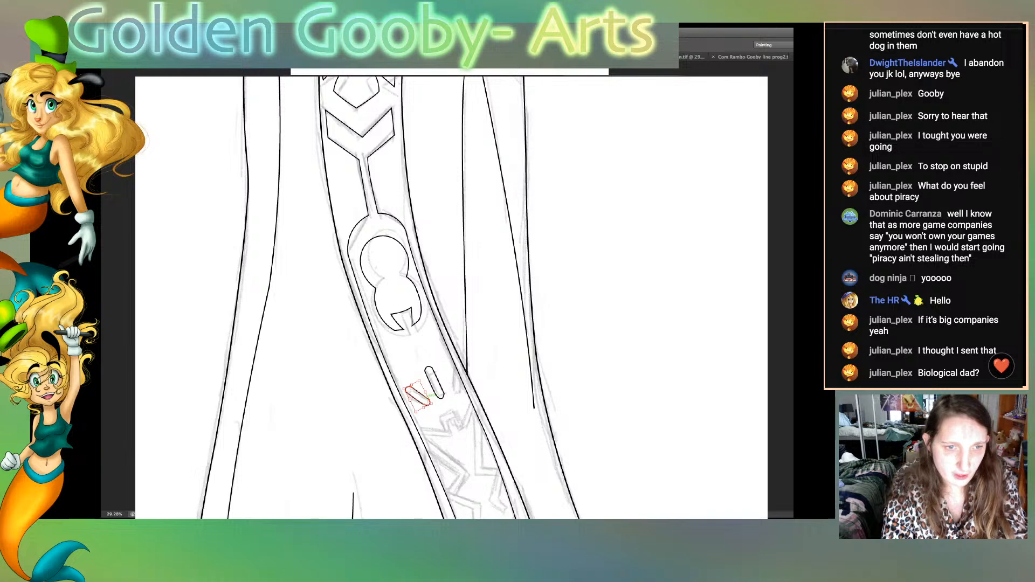
drag(420, 397, 600, 384)
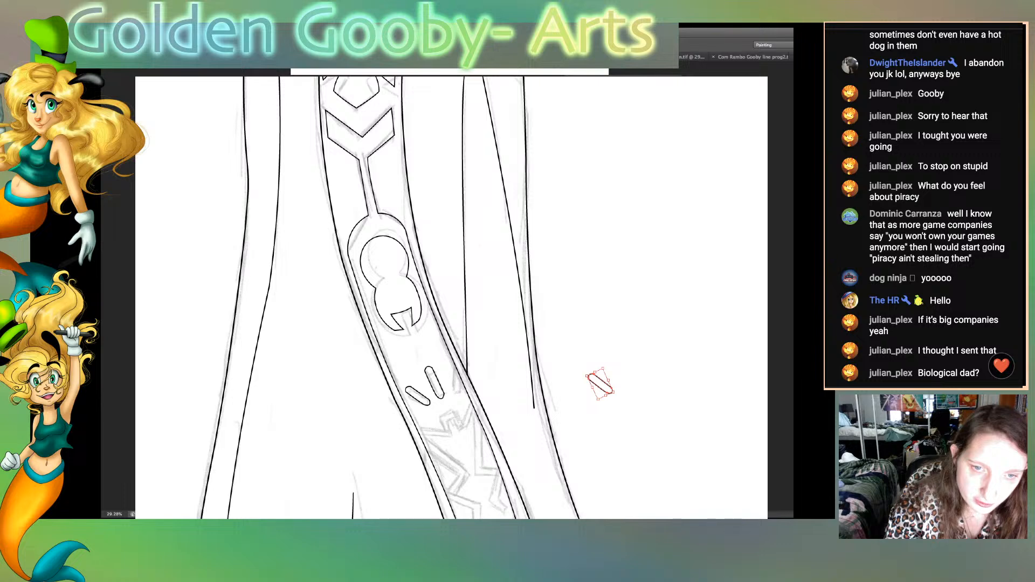
mouse_move(614, 372)
mouse_down()
mouse_move(623, 383)
mouse_move(464, 375)
mouse_up()
key(ctrl+t)
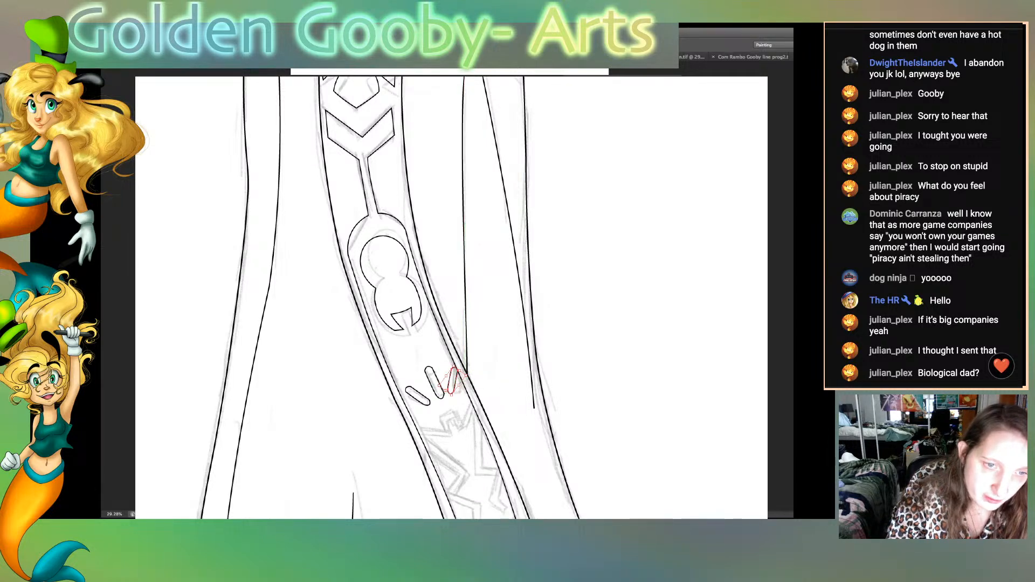
drag(458, 385, 460, 386)
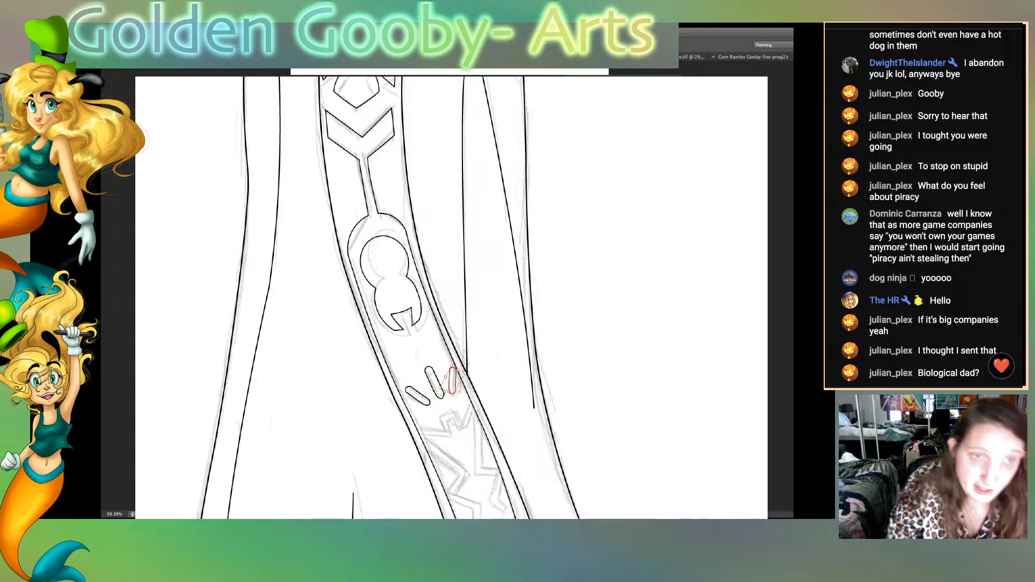
key(Return)
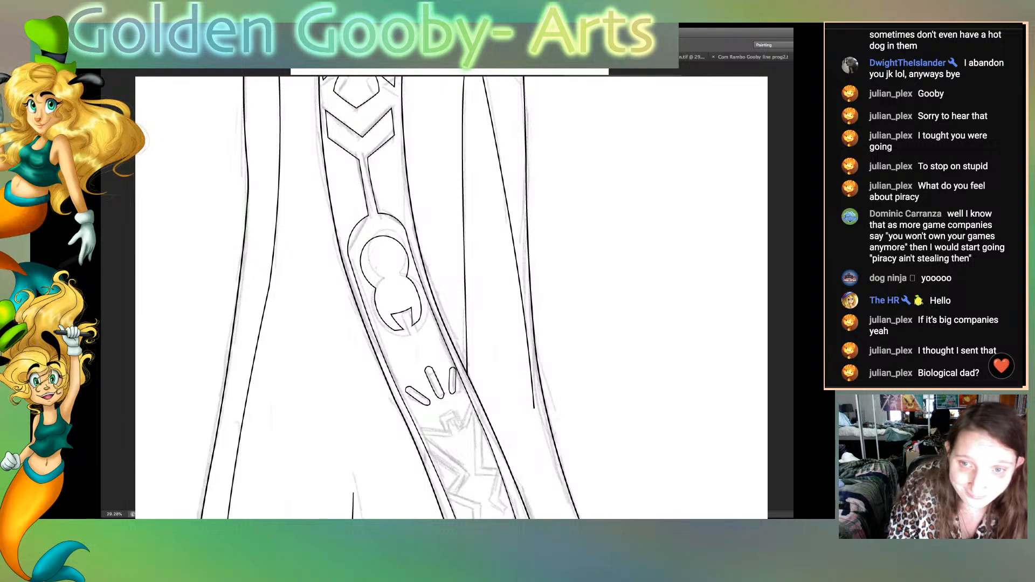
Step: Trace the upper contour below the three bars, running from the panel's left edge over a rounded arch to its right edge
scroll(451, 297, down, 1)
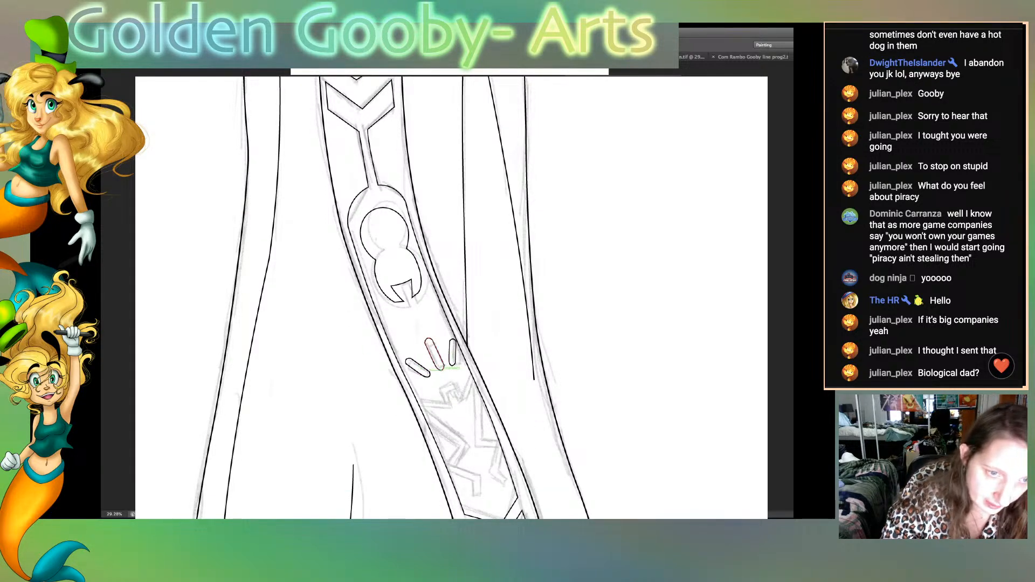
click(414, 397)
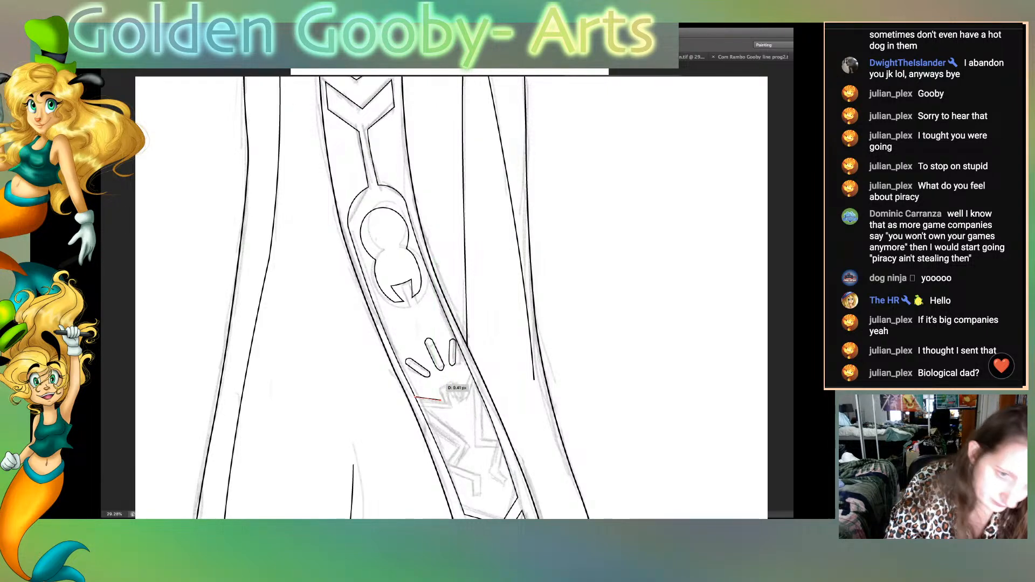
click(441, 399)
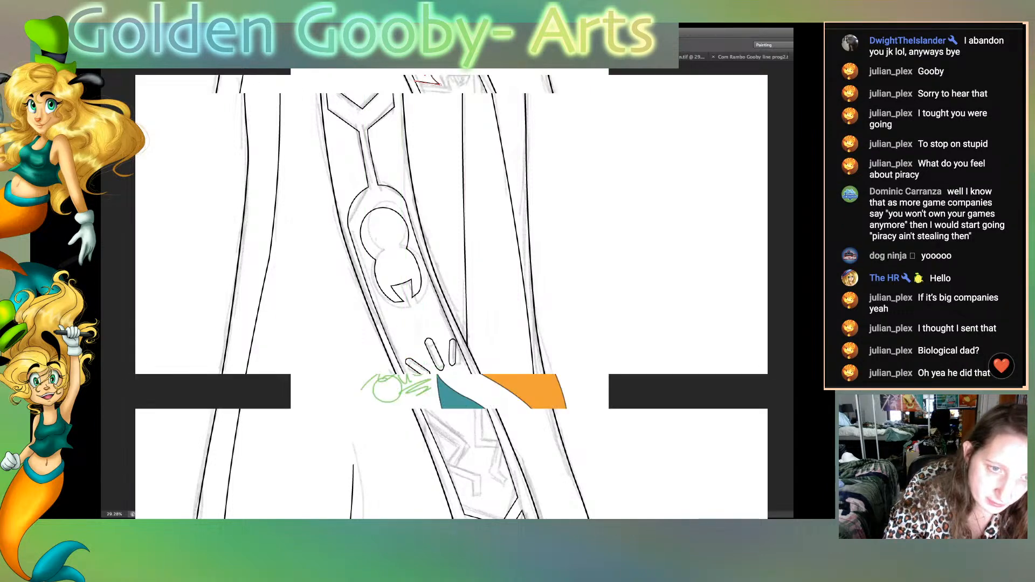
click(433, 385)
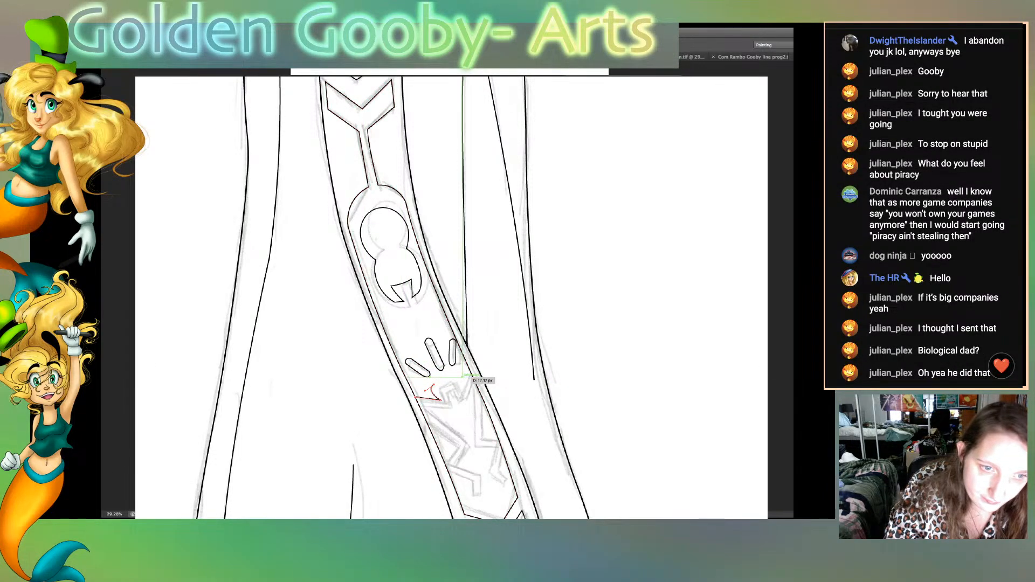
drag(459, 380, 458, 406)
alt+click(459, 380)
key(ctrl+z)
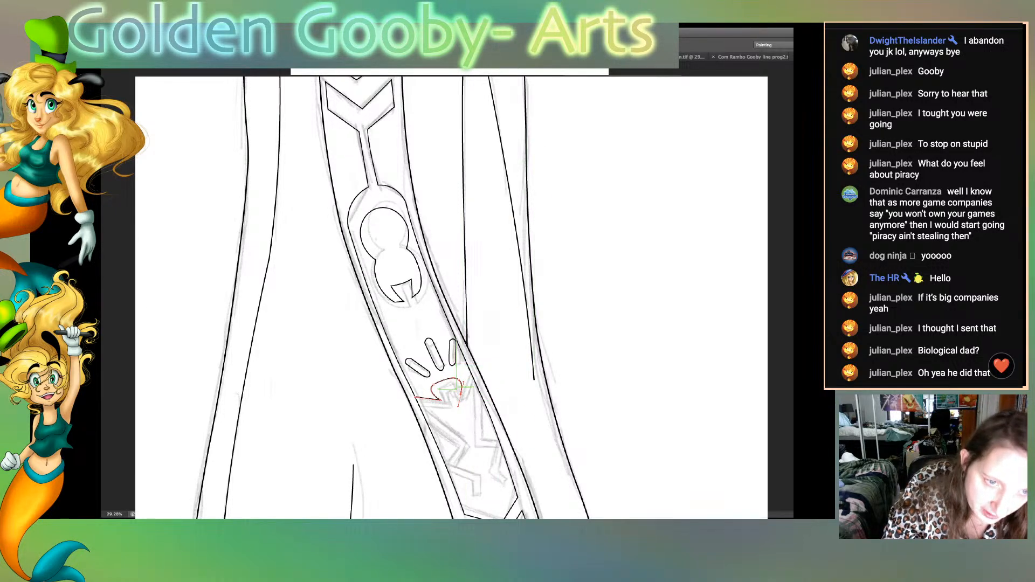
click(461, 394)
click(473, 376)
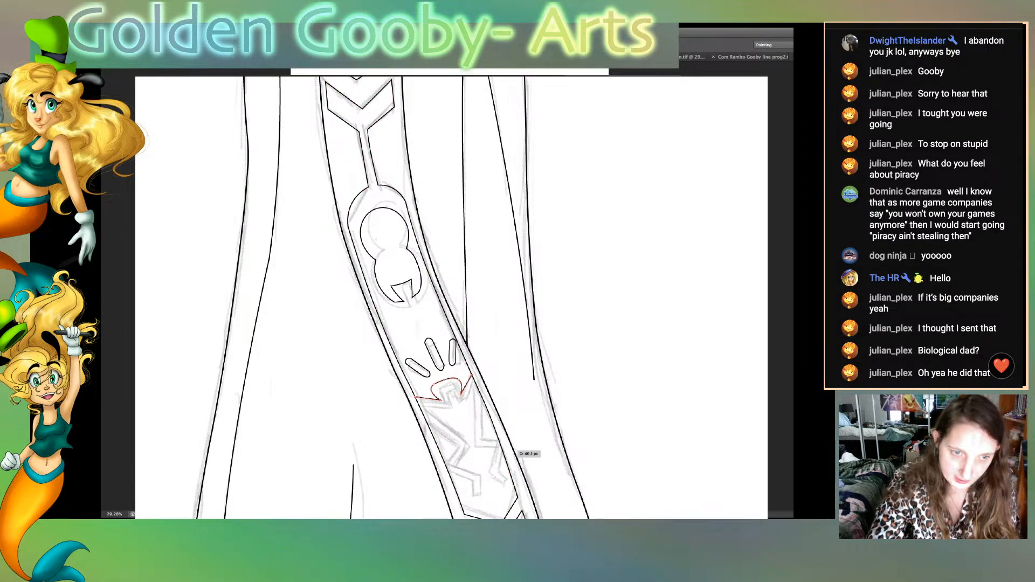
Step: Refine the arch contour below the three bars by adjusting its two lower tips and the curvature of its right side
key(ctrl+plus)
key(ctrl+plus)
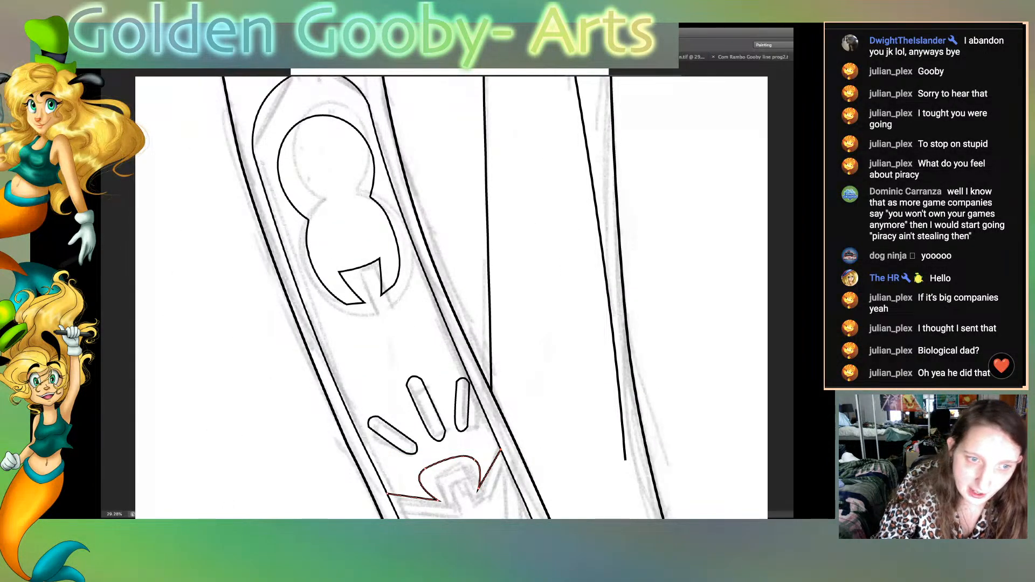
scroll(453, 383, down, 3)
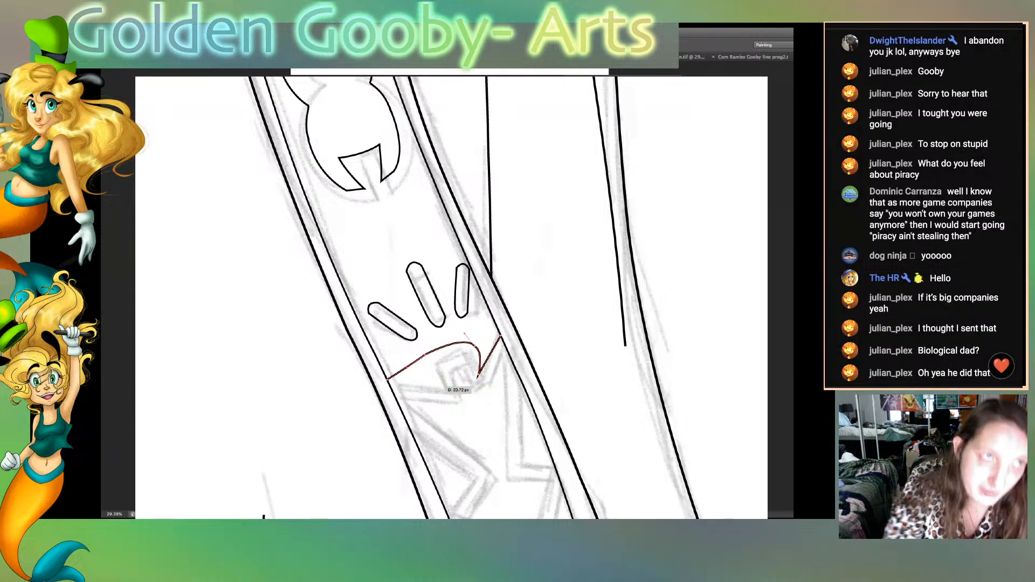
drag(408, 366, 444, 387)
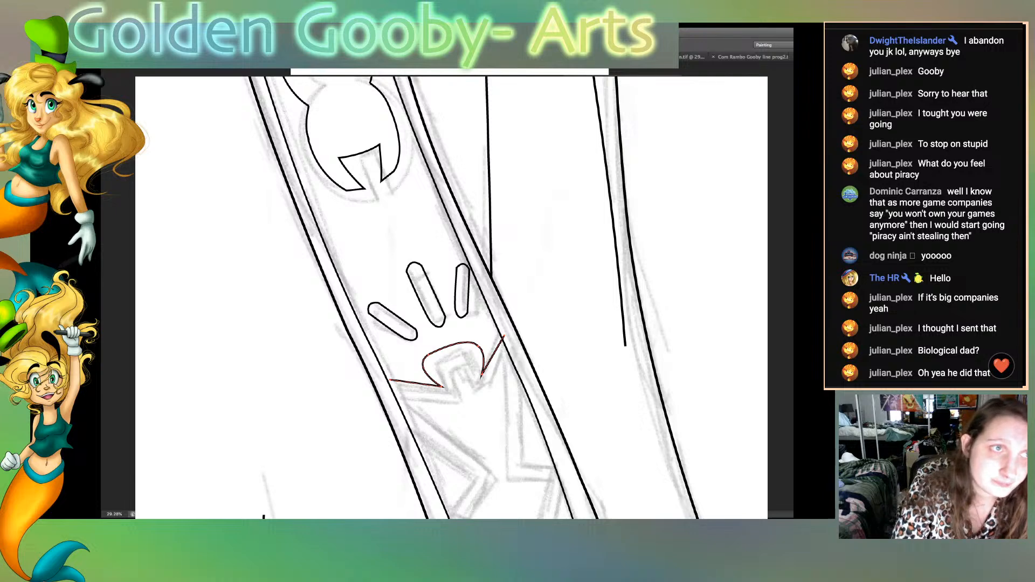
key(super+z)
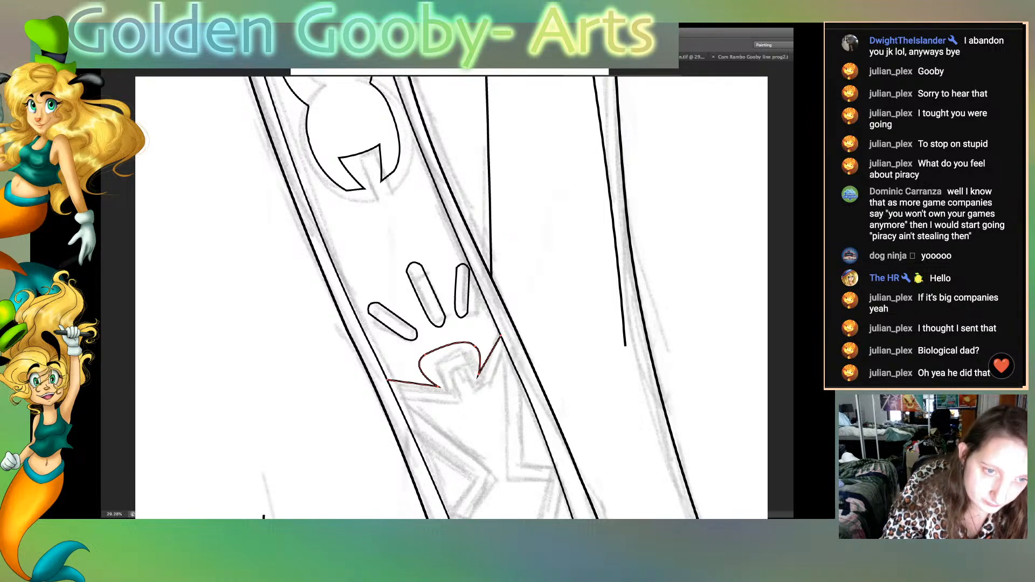
click(439, 386)
drag(440, 386, 414, 376)
click(478, 376)
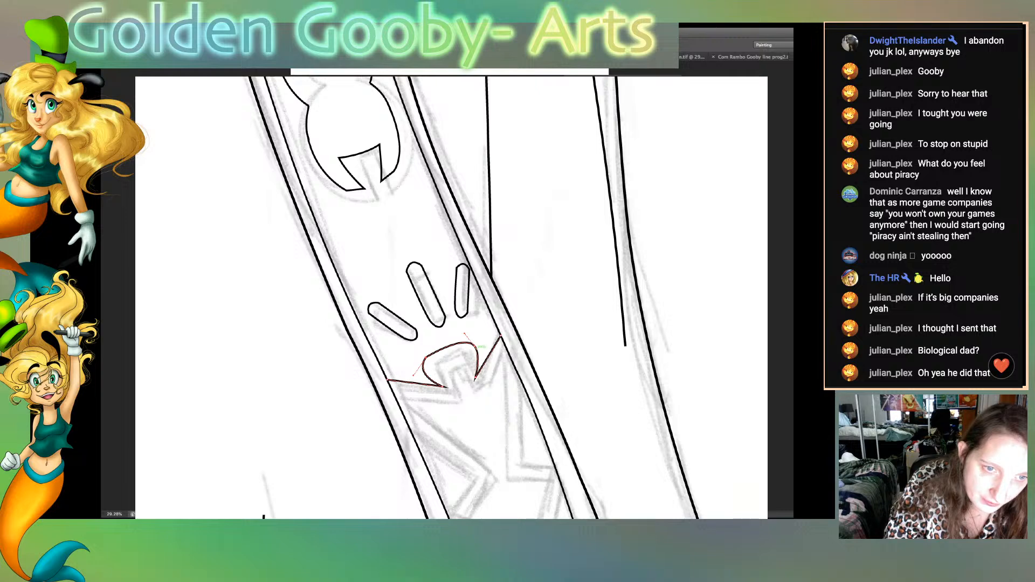
drag(479, 345, 459, 331)
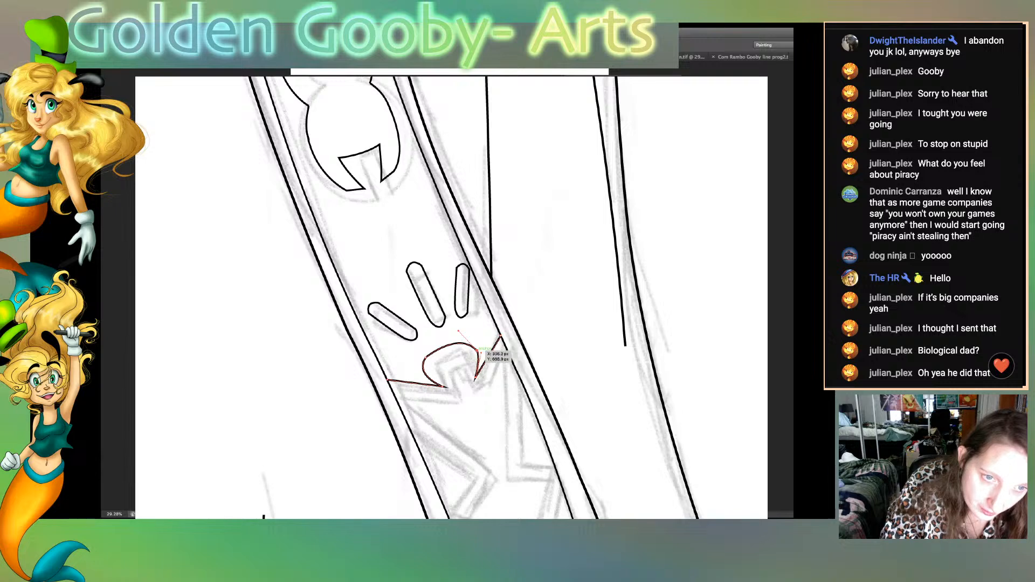
drag(481, 353, 477, 374)
key(super+shift+a)
key(super+shift+a)
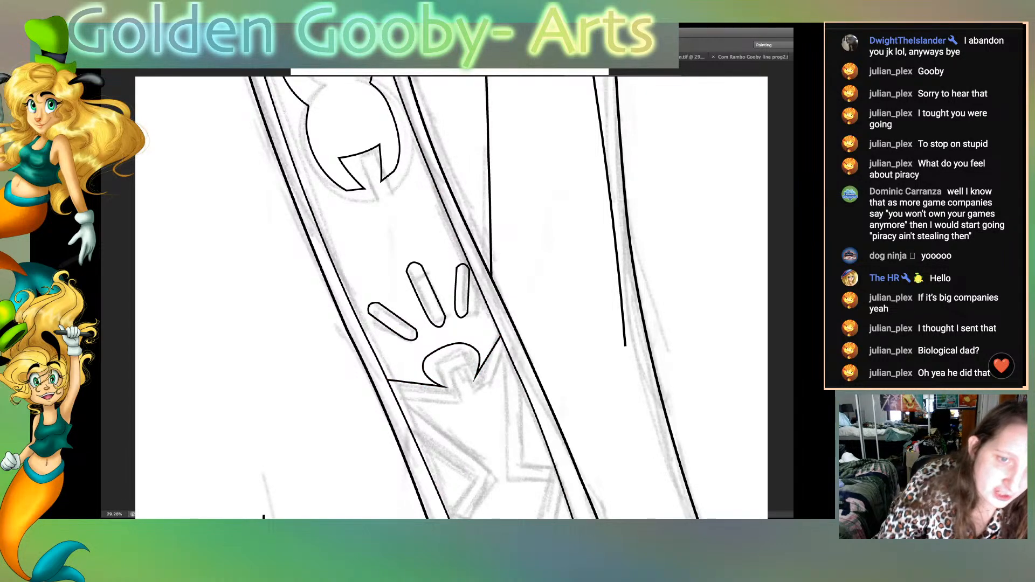
Step: Start the band's lower contour with a straight line from the panel's left edge and adjust the outer arch's two lower tips
click(396, 399)
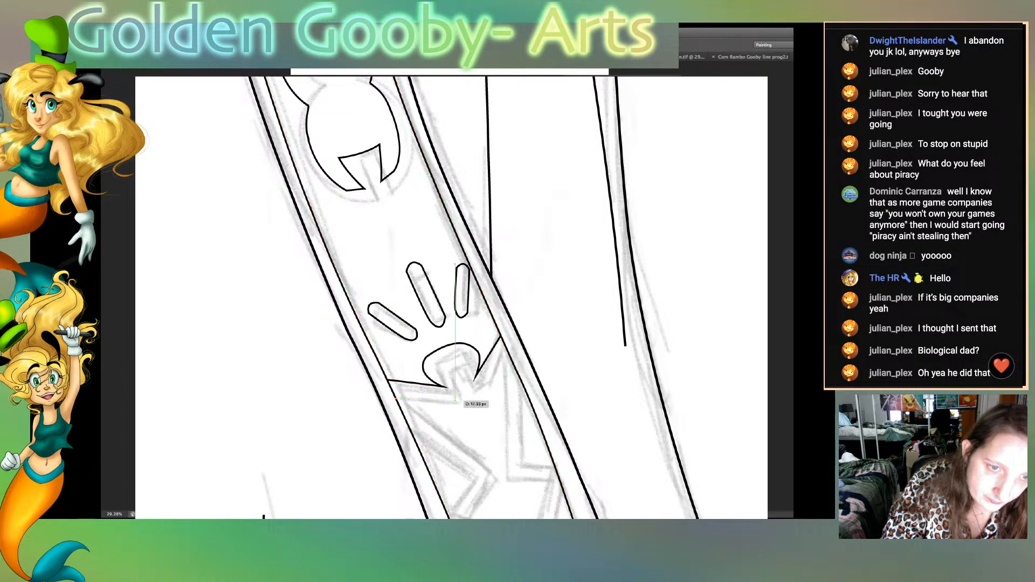
click(470, 398)
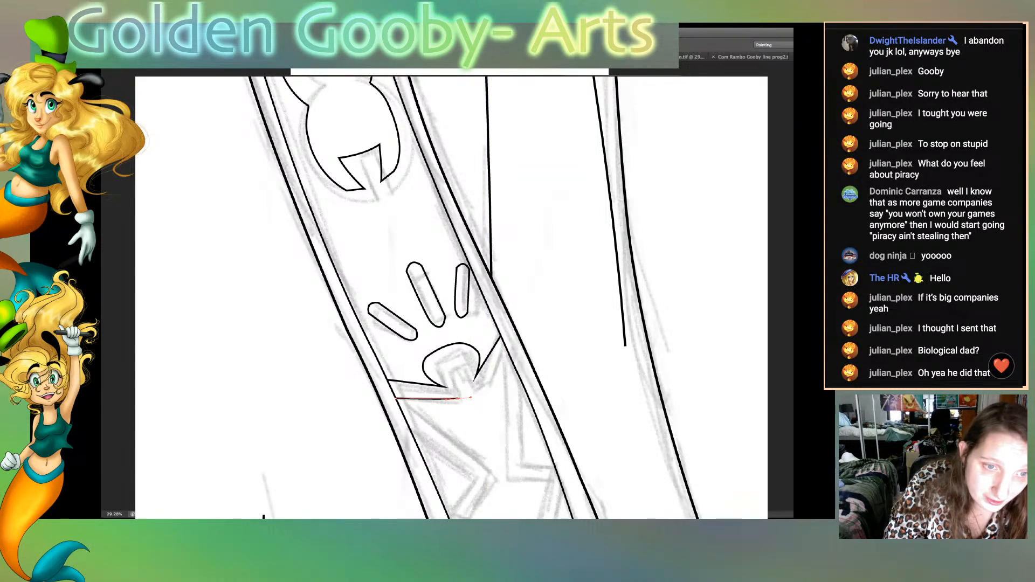
mouse_move(446, 387)
mouse_down()
mouse_move(434, 385)
mouse_move(477, 374)
mouse_move(483, 356)
mouse_up()
key(Return)
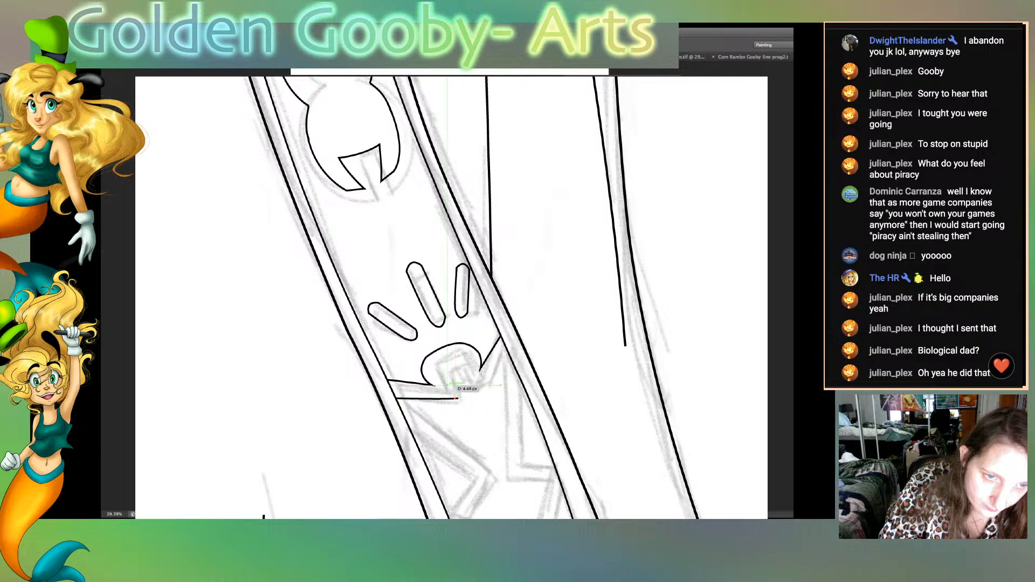
Step: Continue the band's lower contour around the inner arch to the panel's right edge and adjust the arch's lower tips
drag(451, 390, 455, 398)
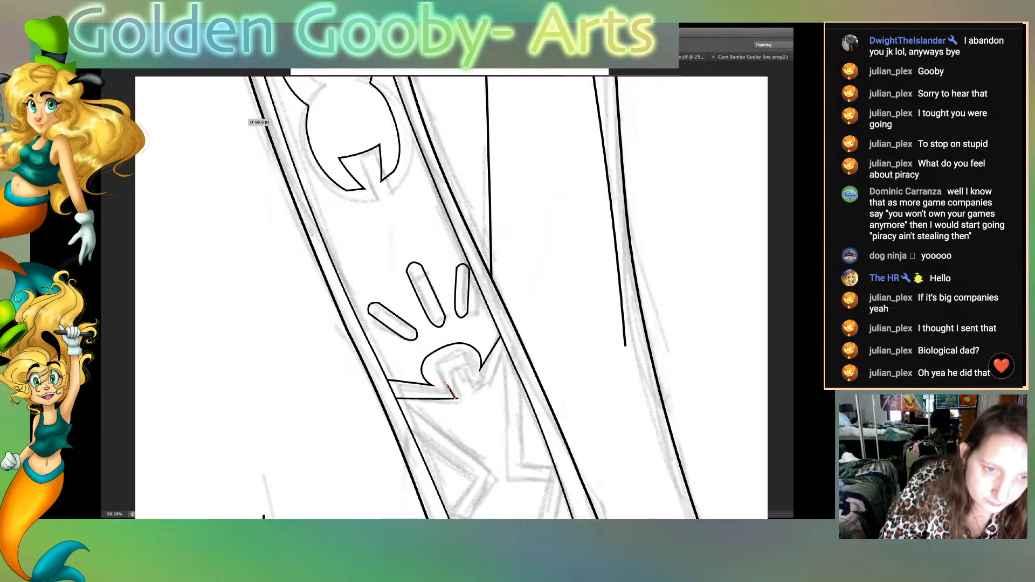
key(super+z)
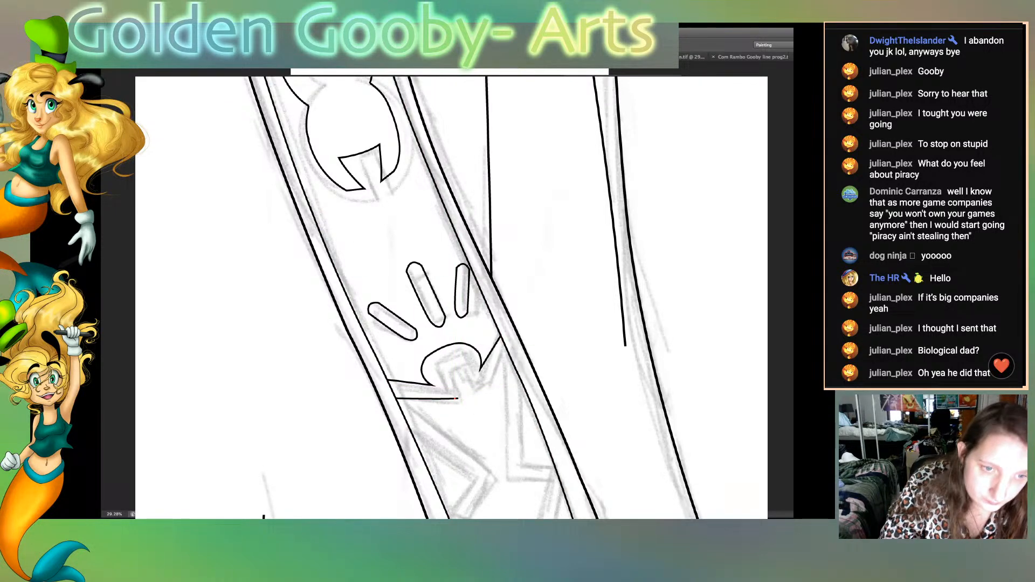
mouse_move(452, 391)
mouse_down()
mouse_move(459, 399)
mouse_move(432, 377)
mouse_move(465, 352)
mouse_move(476, 397)
mouse_move(517, 319)
mouse_up()
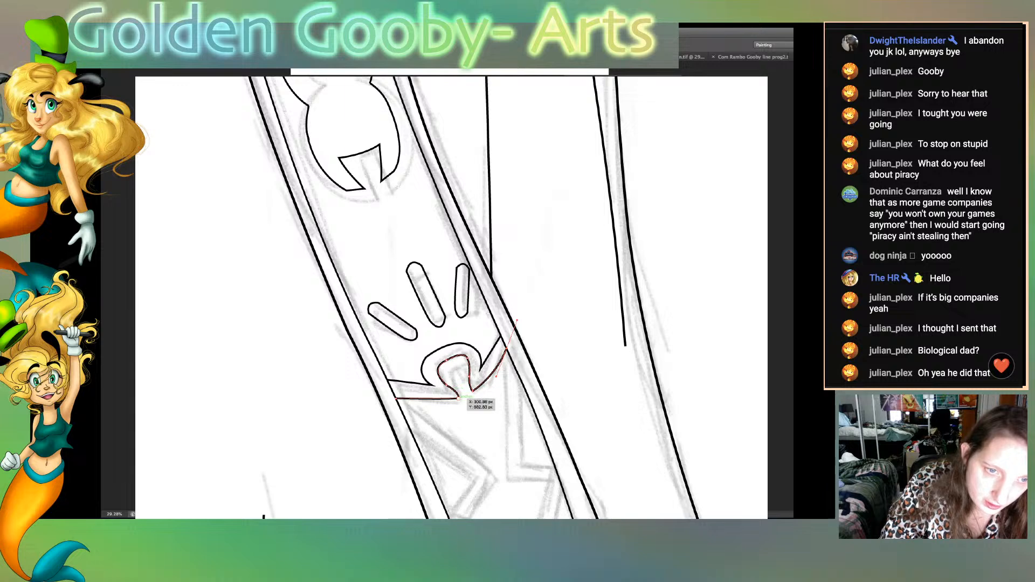
mouse_move(459, 398)
mouse_down()
mouse_move(478, 388)
mouse_move(470, 374)
mouse_move(472, 390)
mouse_up()
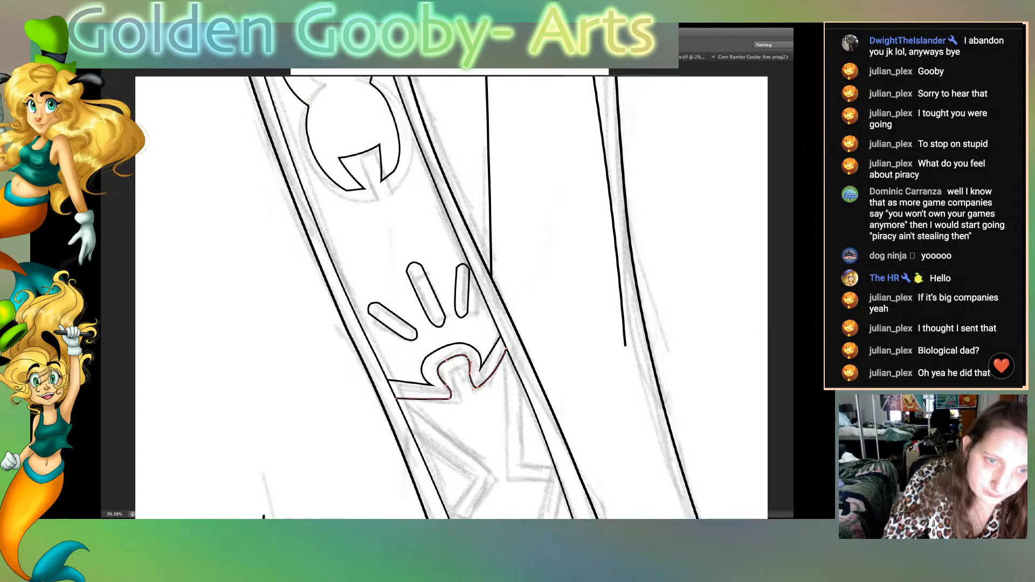
key(super+shift+a)
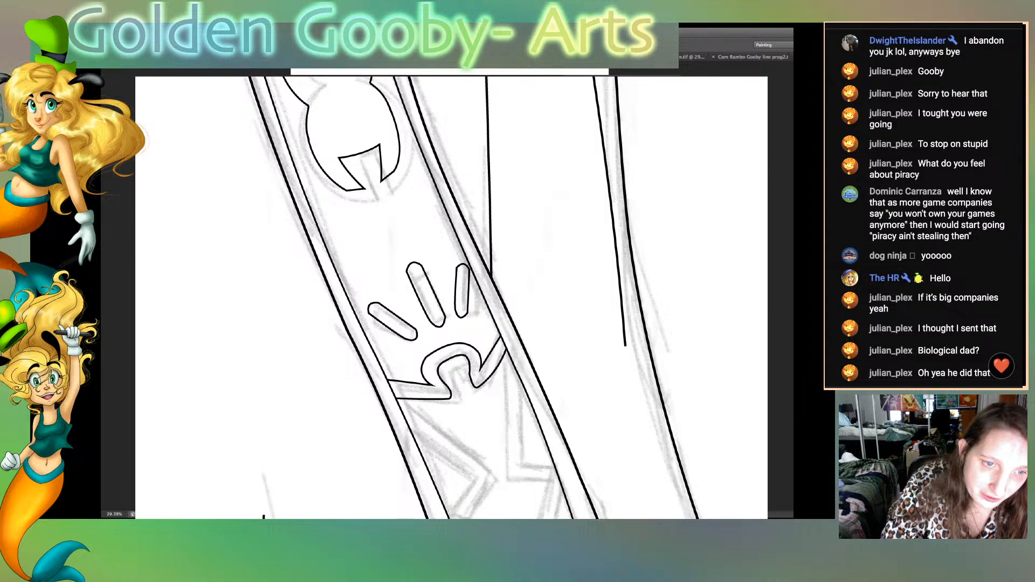
Step: Round out the inner arch's top and sides, and smooth the curvature of the outer arch's left side
click(434, 372)
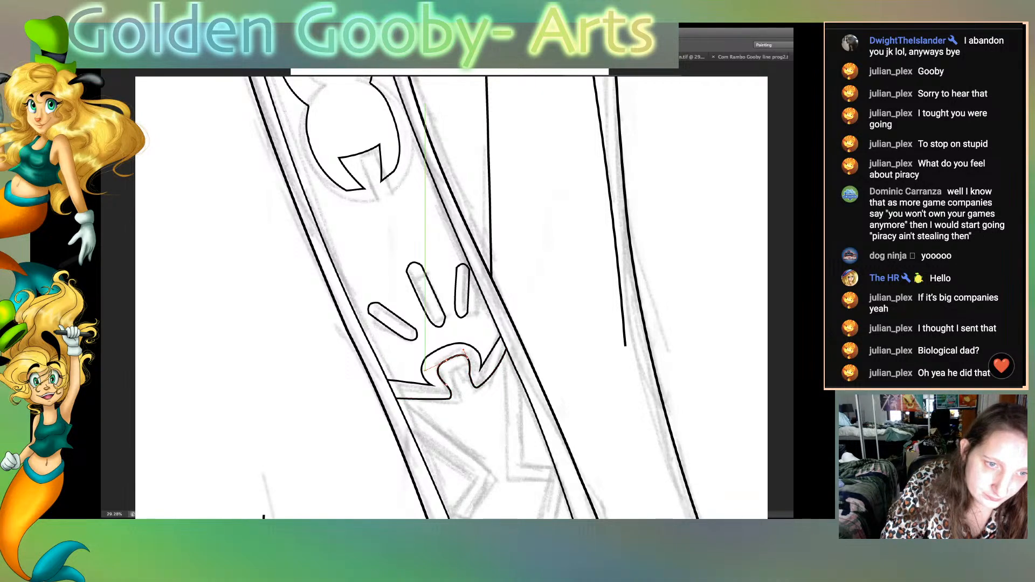
drag(449, 357, 468, 358)
click(473, 373)
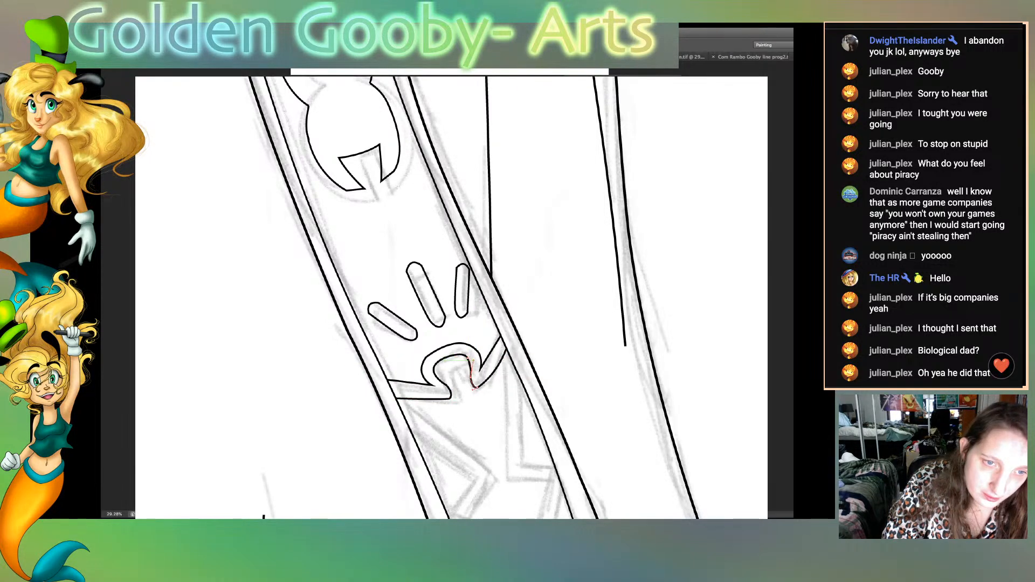
drag(470, 358, 444, 357)
click(462, 348)
click(445, 358)
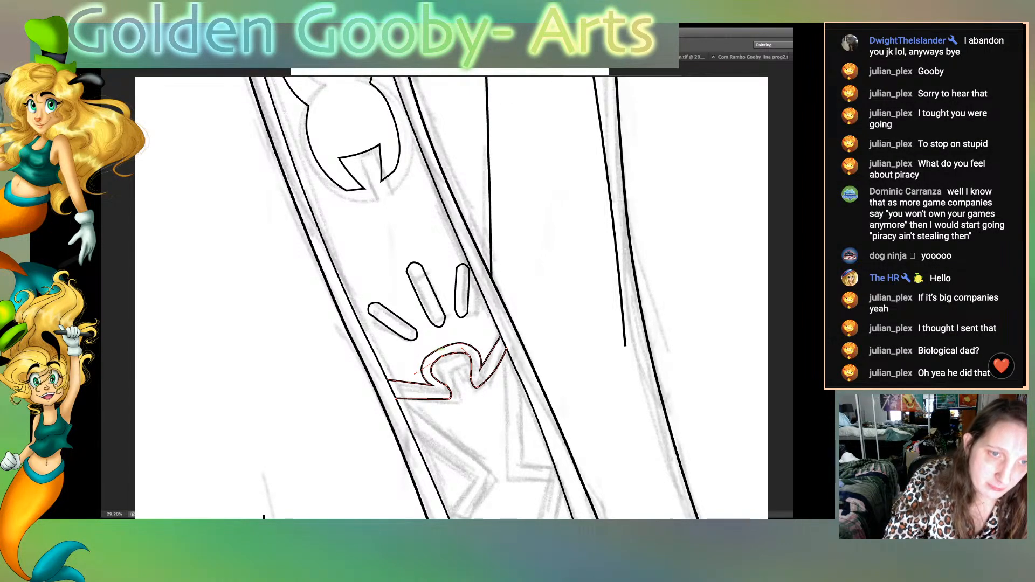
click(437, 348)
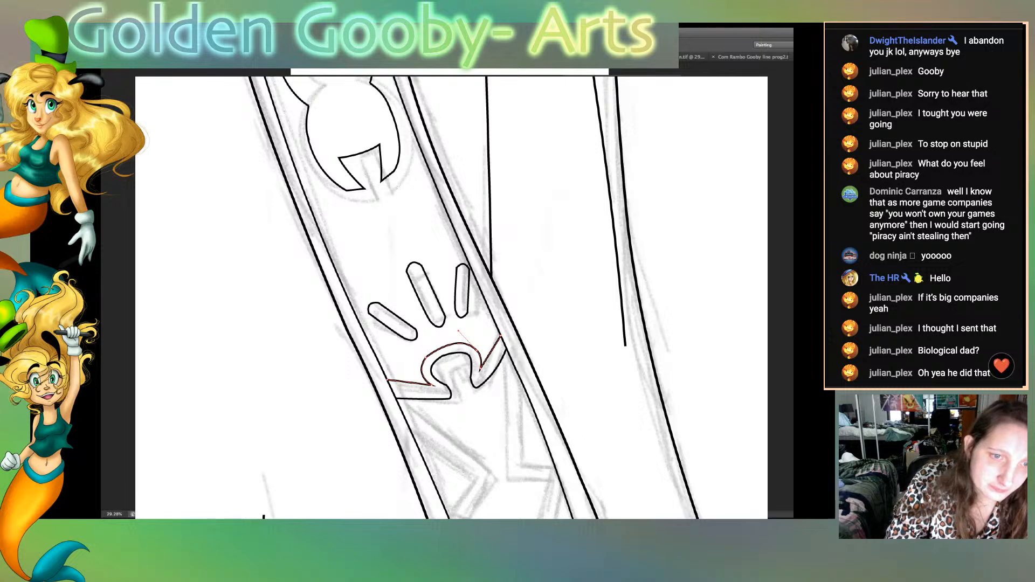
drag(434, 351, 421, 371)
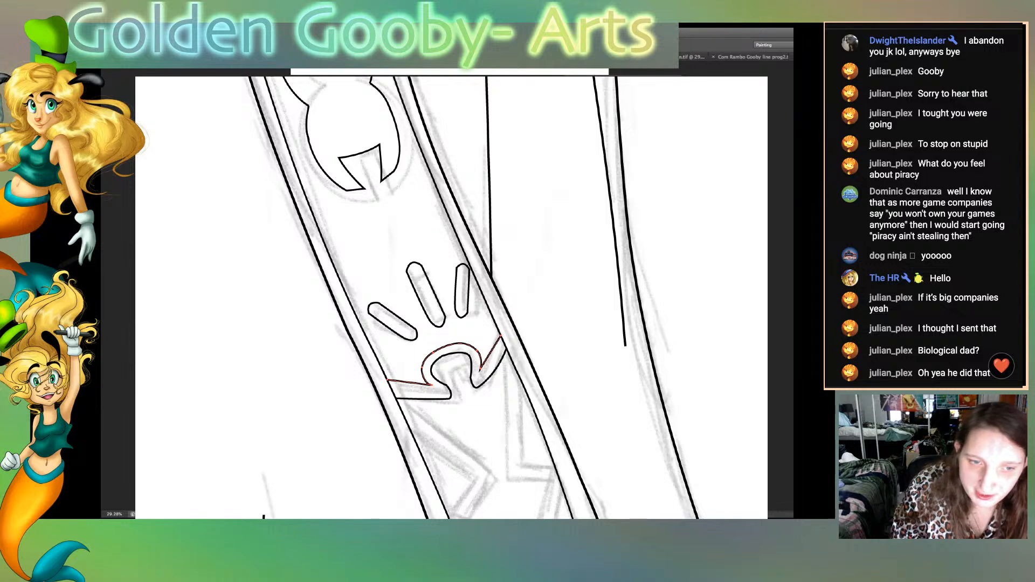
Step: Draw a pointed two-sided motif below the arched band, starting and ending on the panel's left edge with a curved lower side
scroll(451, 298, down, 2)
scroll(451, 298, down, 3)
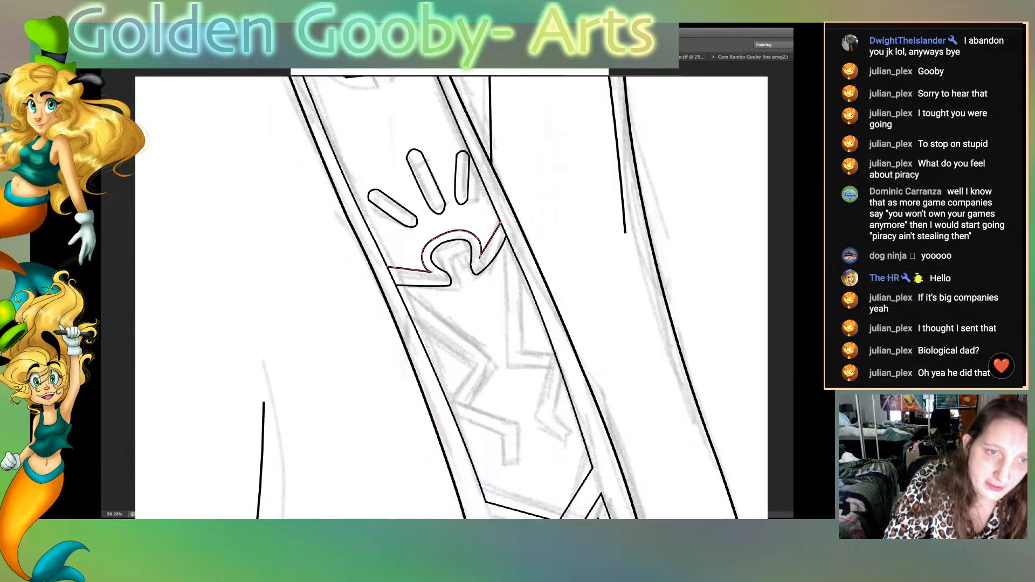
click(400, 295)
drag(481, 354, 505, 376)
click(482, 354)
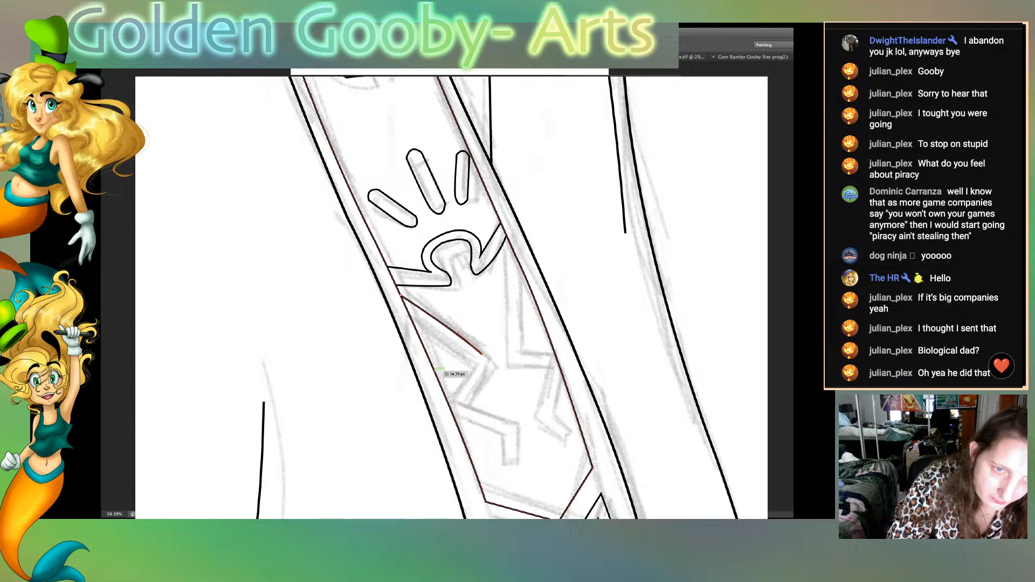
drag(434, 371, 418, 372)
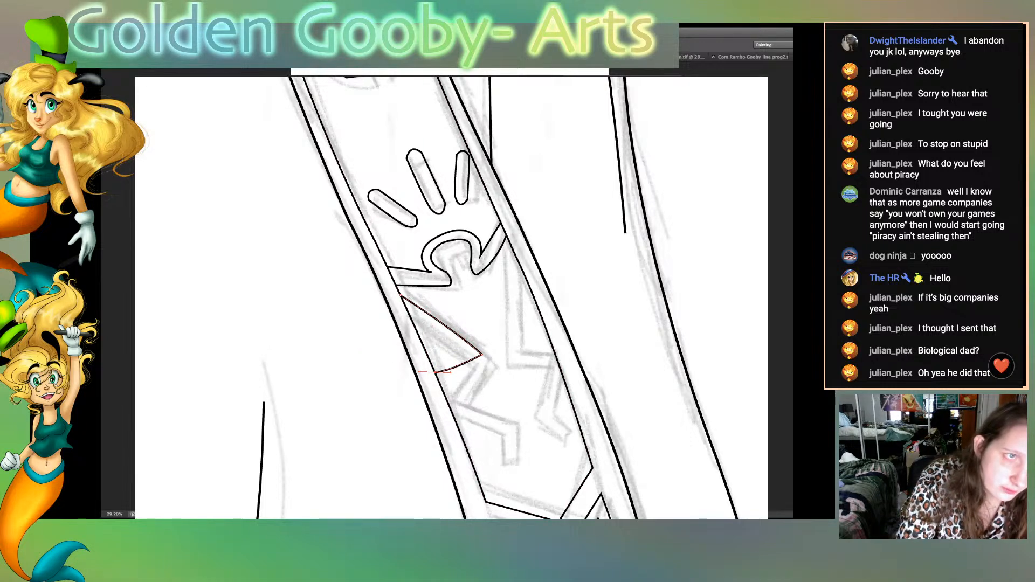
Step: Reshape the pointed motif by moving its inner tip and both edge ends down to match the inner sketch line
drag(482, 354, 467, 356)
drag(402, 296, 413, 321)
drag(435, 372, 436, 372)
drag(447, 390, 446, 393)
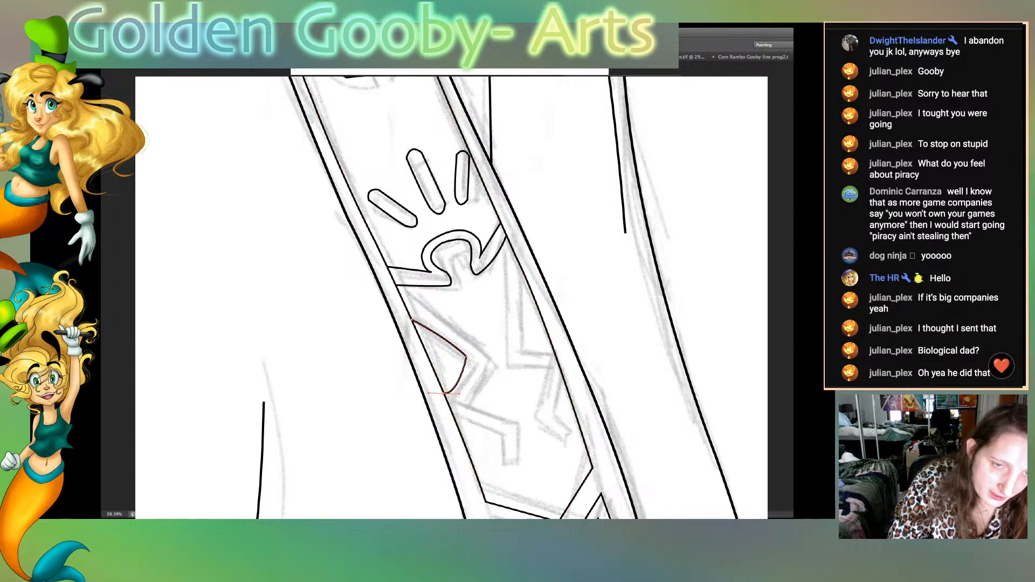
drag(466, 357, 472, 366)
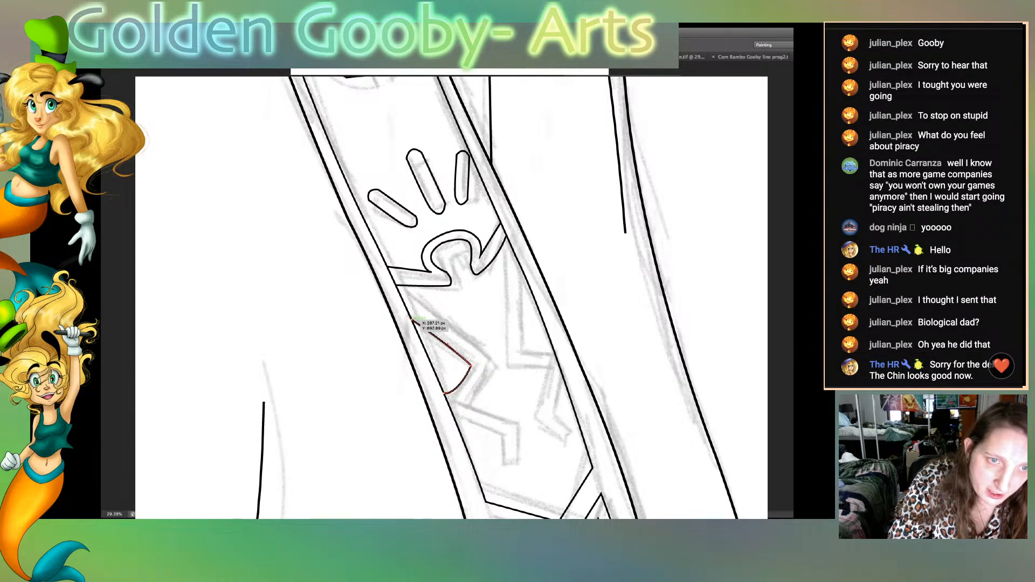
Step: Finish the inner outline of the bent left arm on the strap panel and trace its parallel outer outline over the sketch
drag(413, 320, 415, 324)
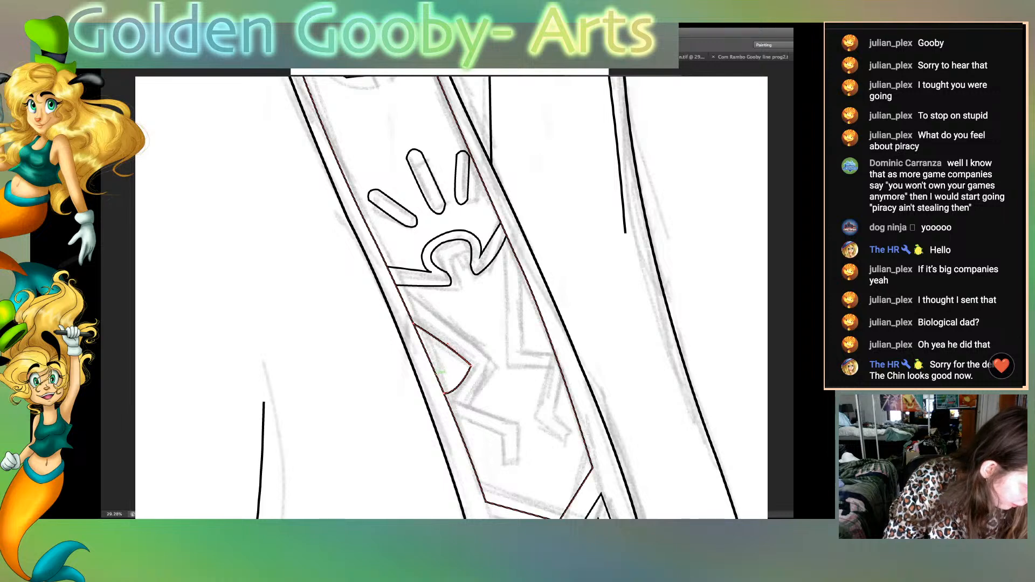
drag(471, 366, 471, 385)
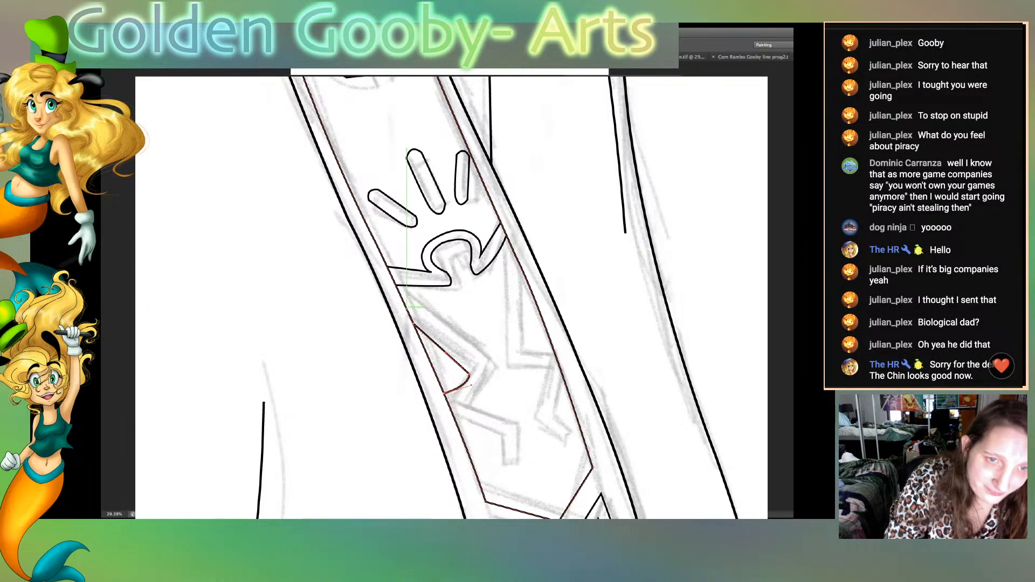
click(406, 307)
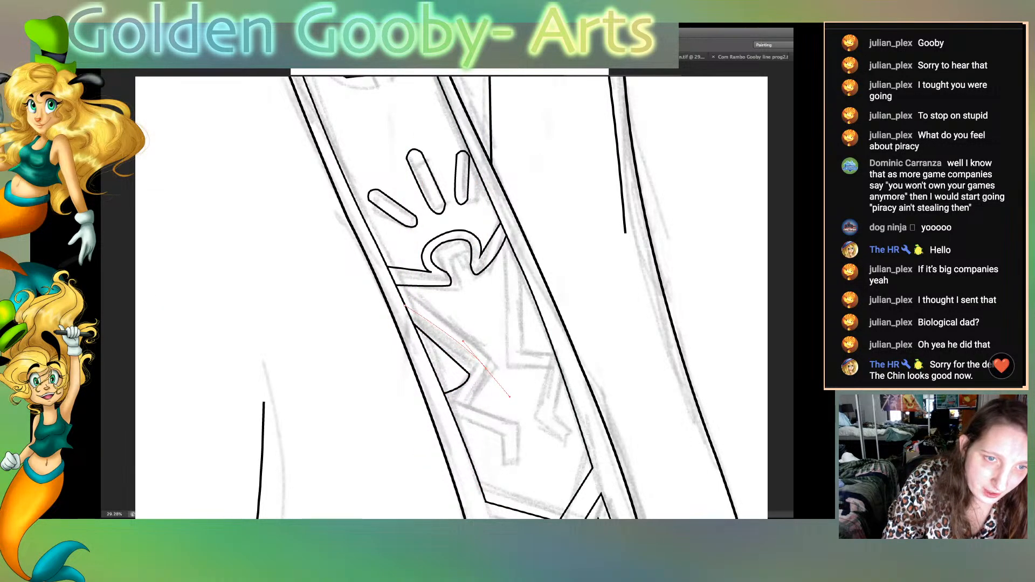
click(487, 369)
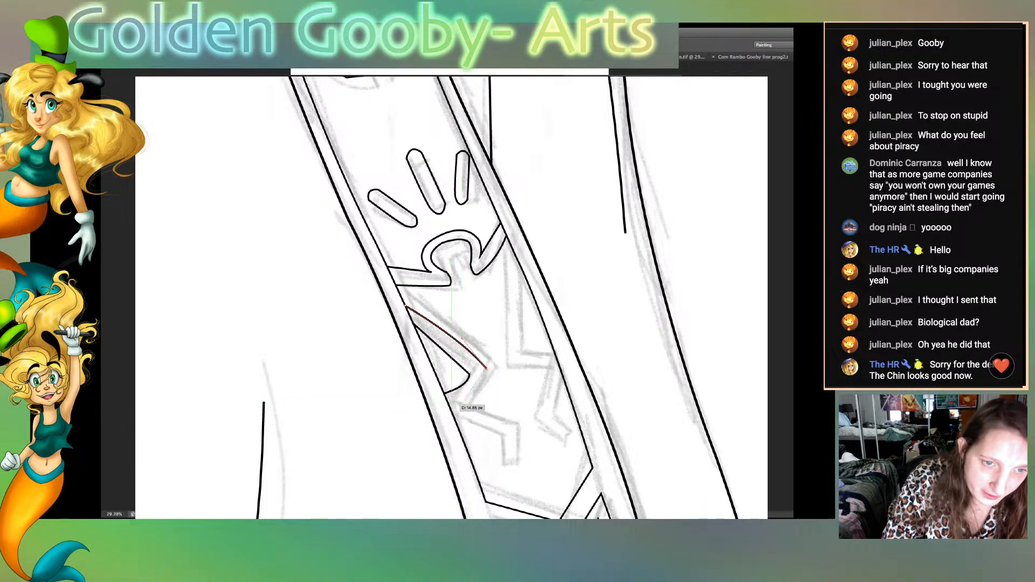
drag(450, 406, 420, 416)
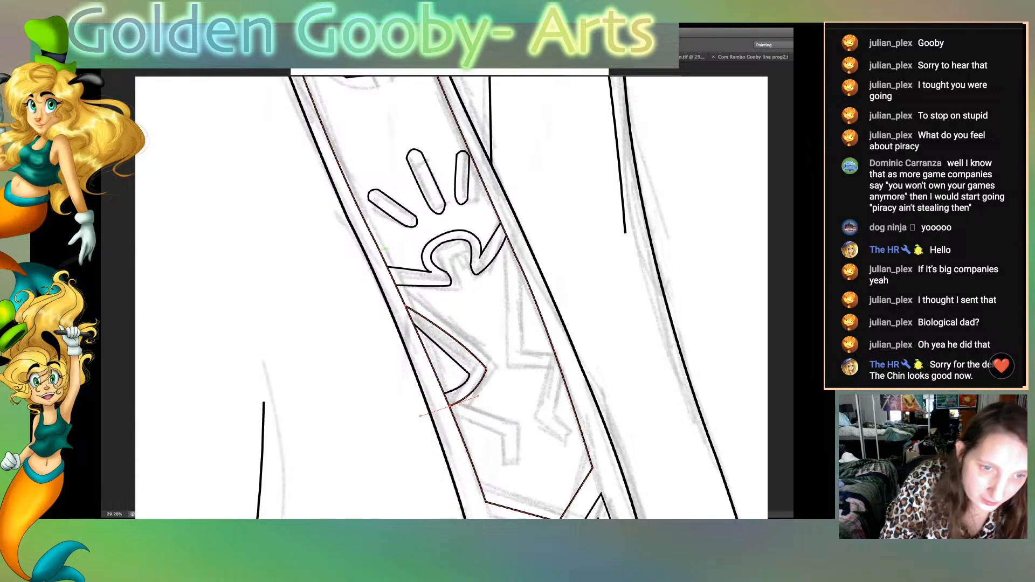
Step: Reshape the bent left arm by redrawing the lower inner edge and pulling the outer elbow corner downward
drag(469, 373, 469, 370)
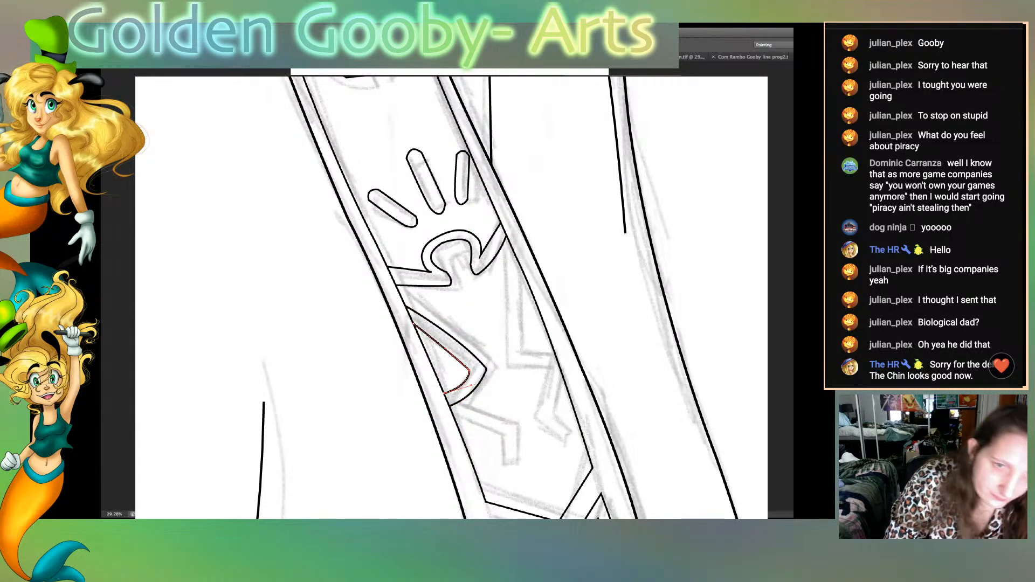
drag(444, 394, 472, 378)
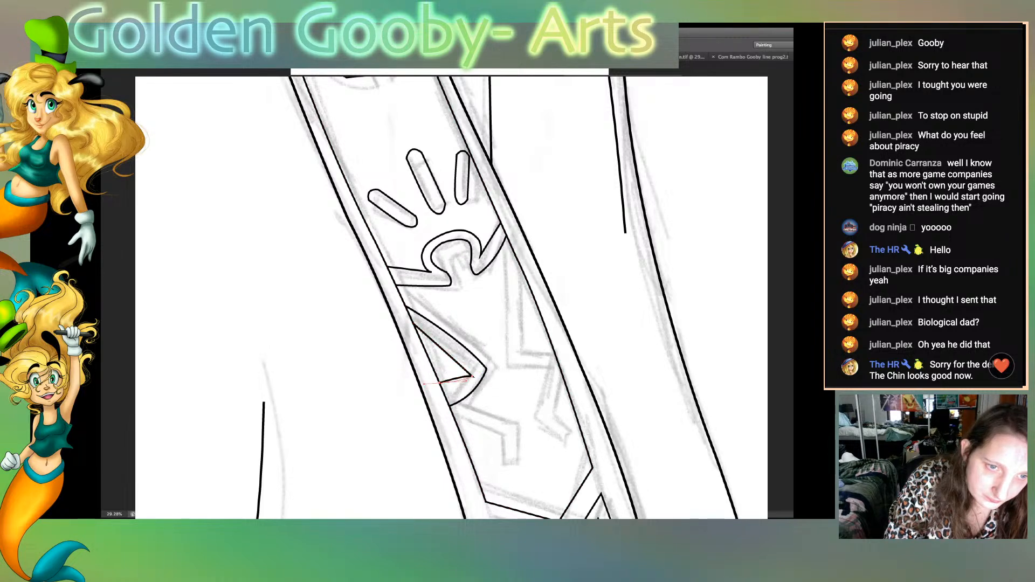
click(469, 395)
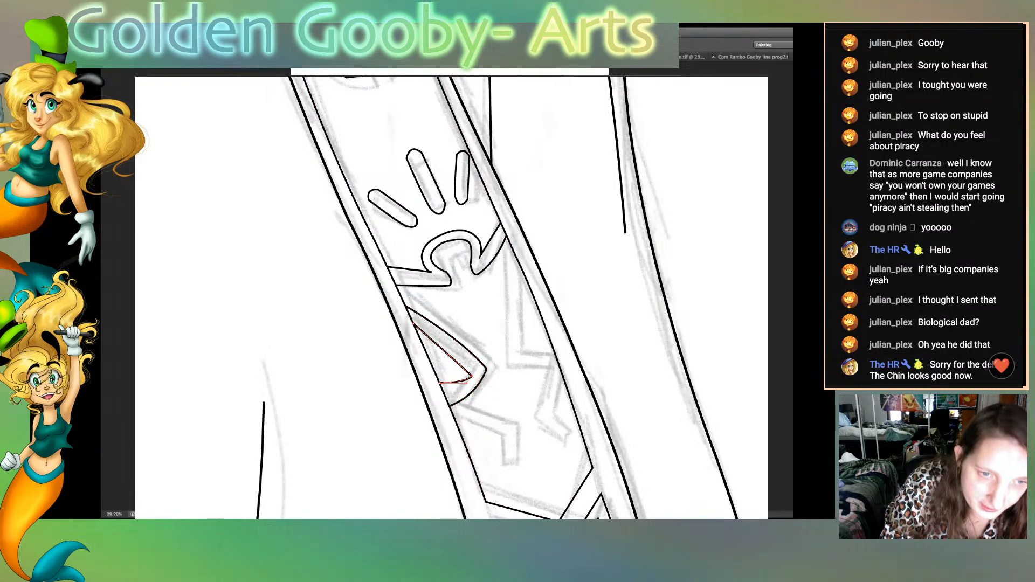
drag(485, 368, 481, 392)
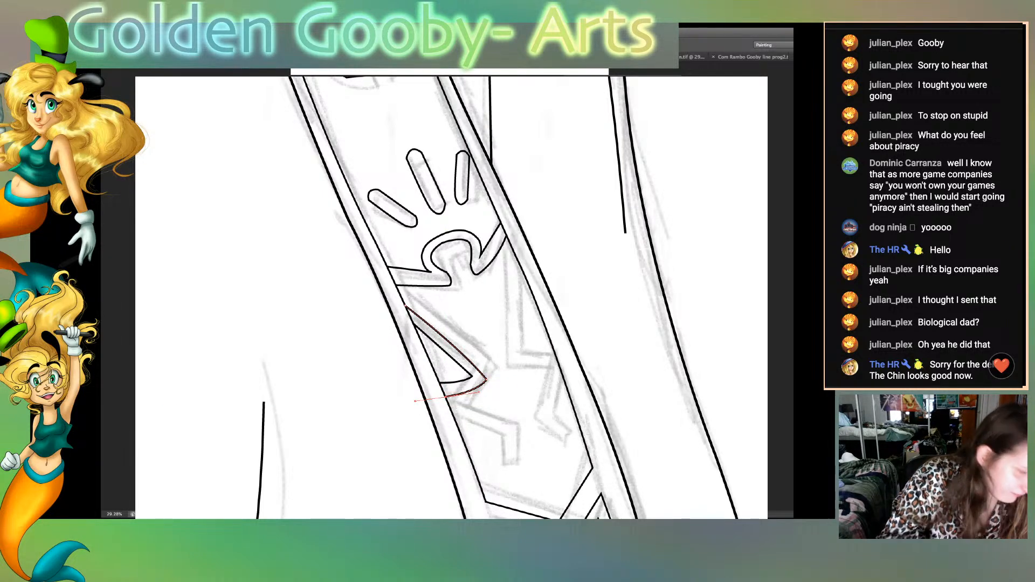
key(Return)
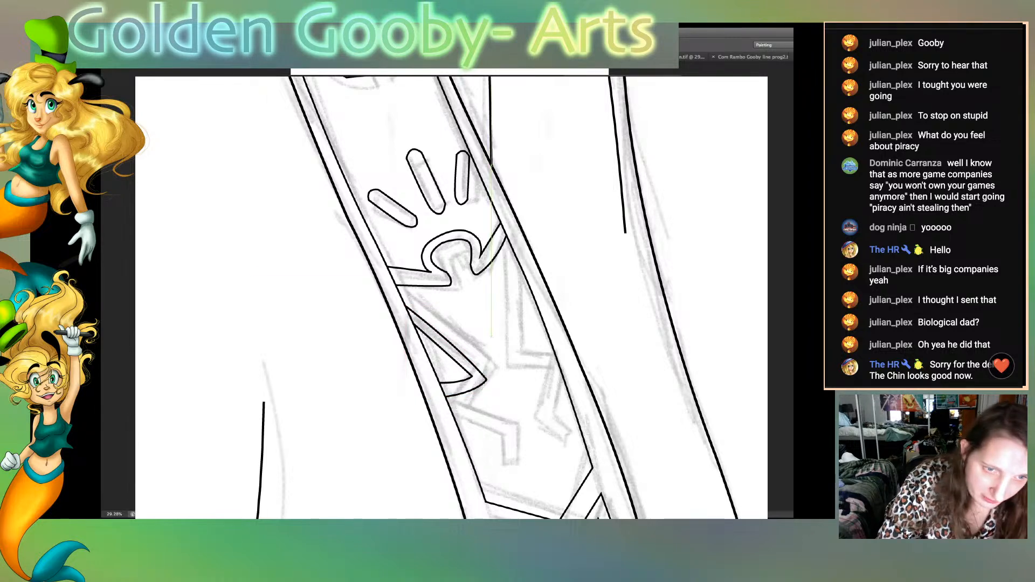
key(super+z)
key(Return)
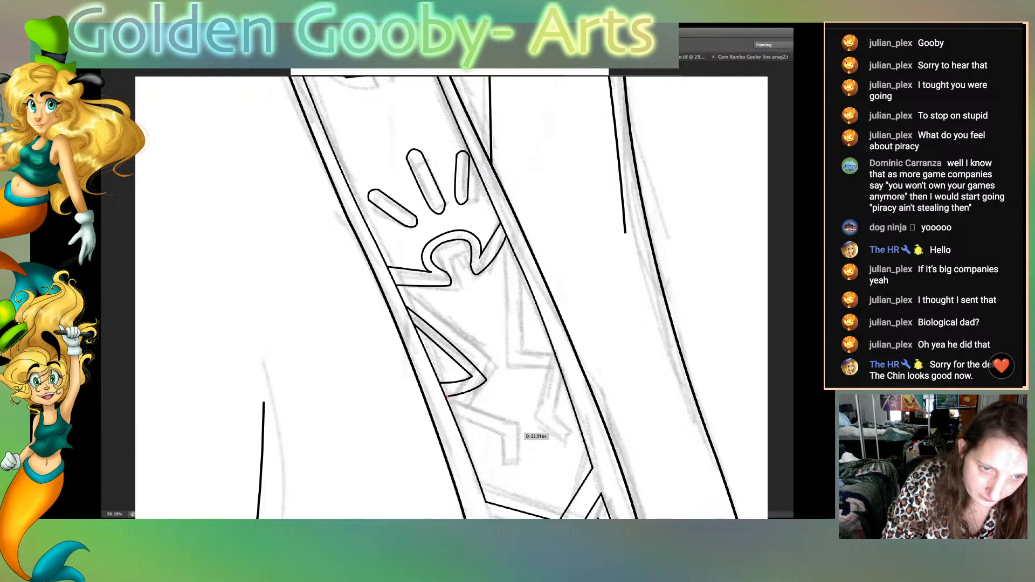
Step: Trace the outline of the figure's bent lower left leg and foot, starting and ending at the panel's inner border
click(516, 433)
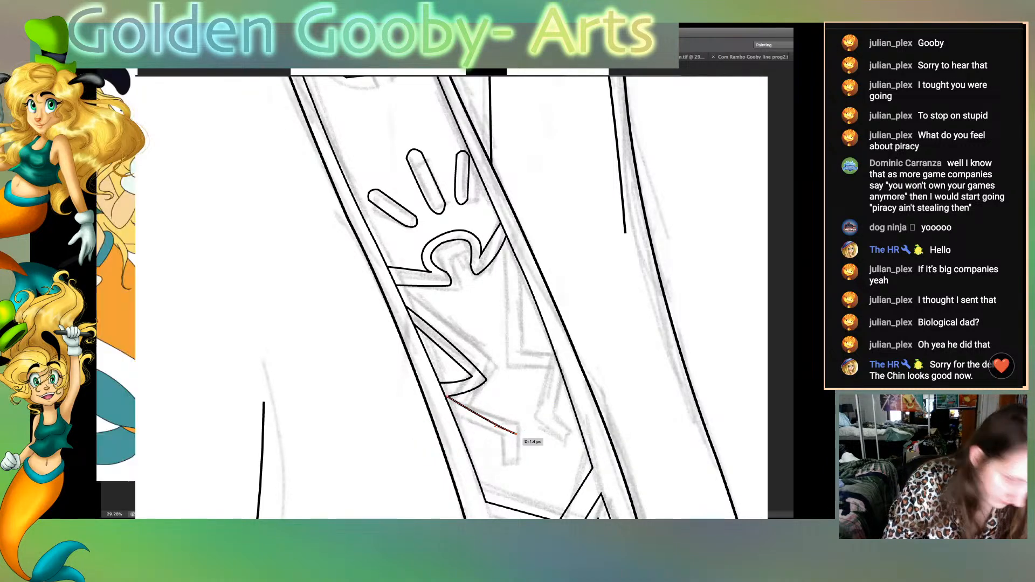
drag(507, 476, 506, 477)
click(510, 470)
click(496, 468)
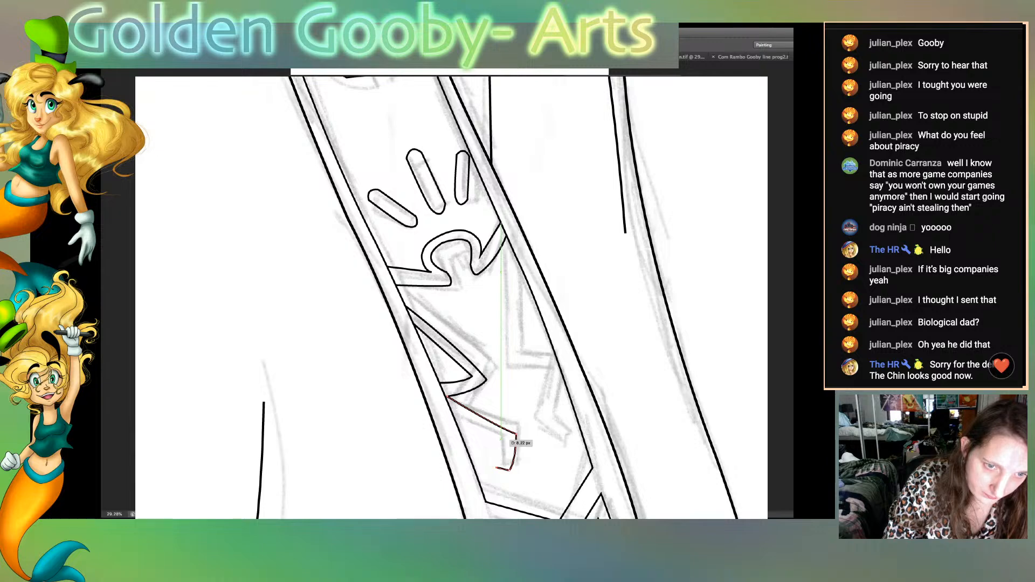
click(500, 438)
click(501, 440)
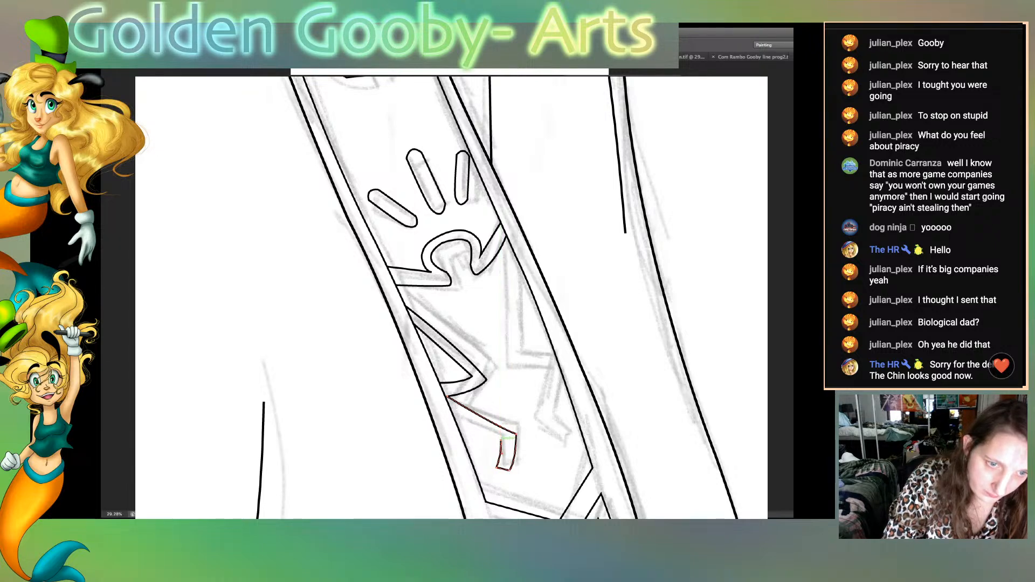
drag(453, 415, 446, 412)
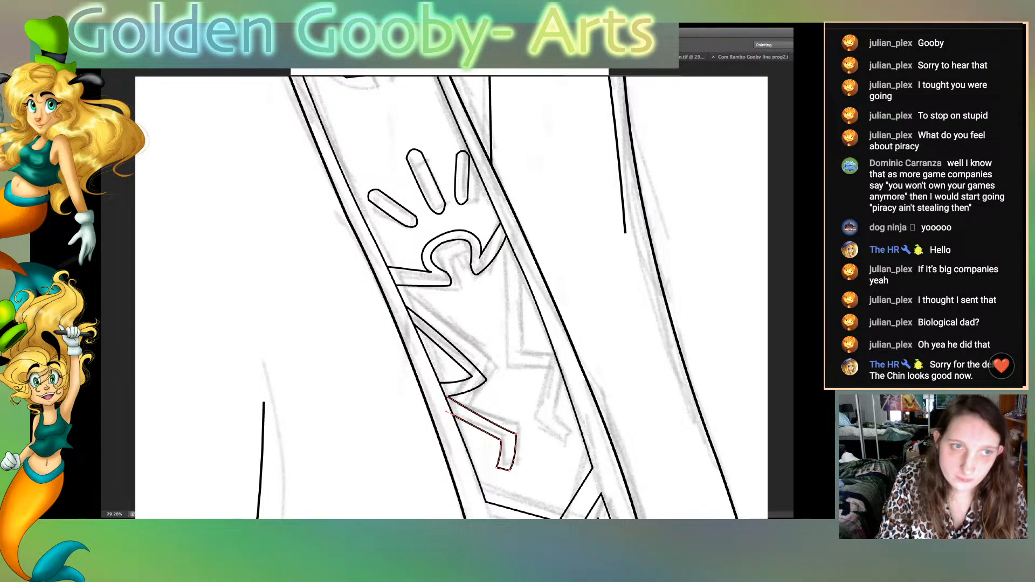
Step: Adjust the inner knee corner of the traced left leg so its upper and lower edges run parallel
scroll(451, 298, up, 15)
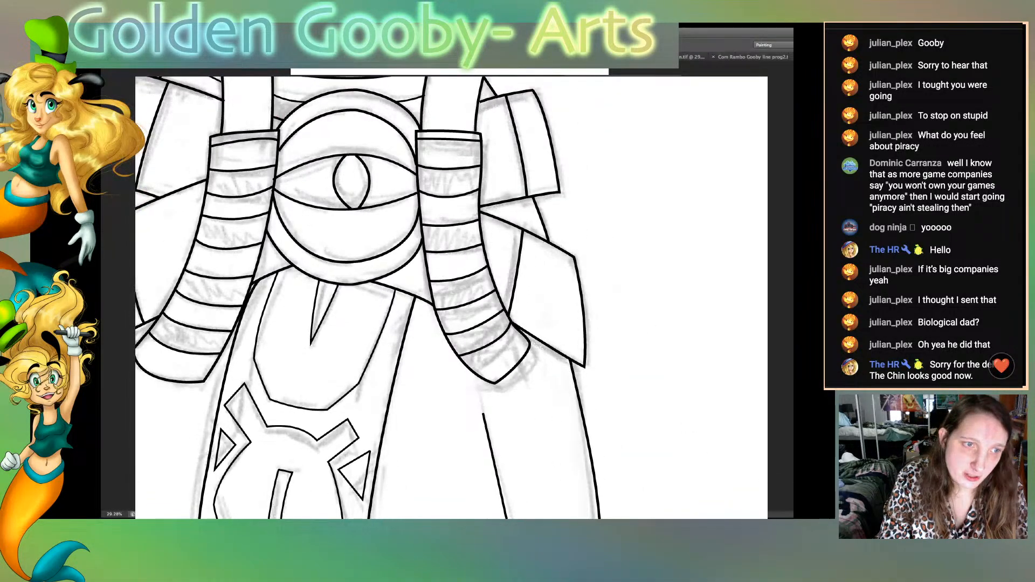
scroll(452, 298, down, 15)
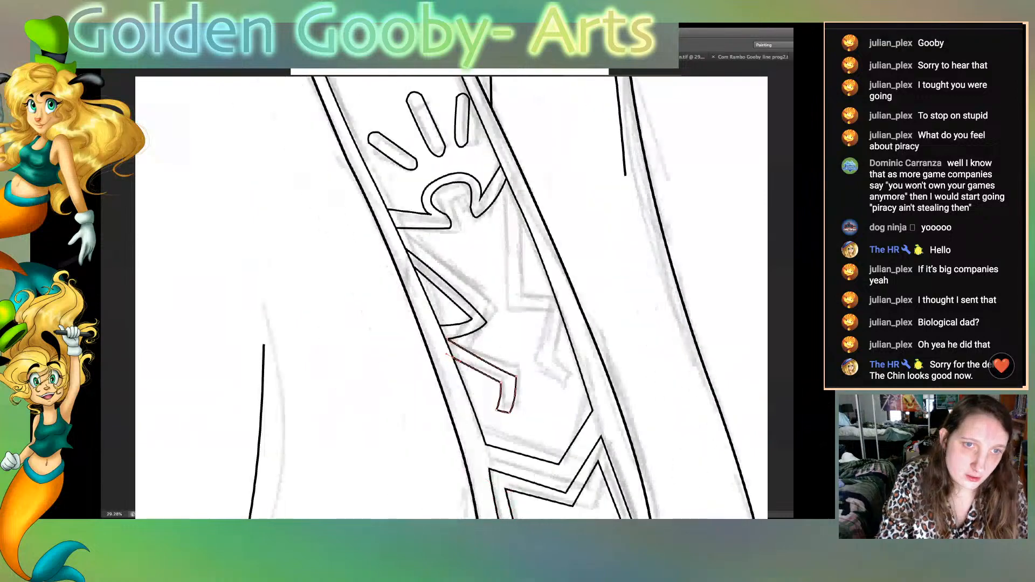
scroll(452, 298, down, 3)
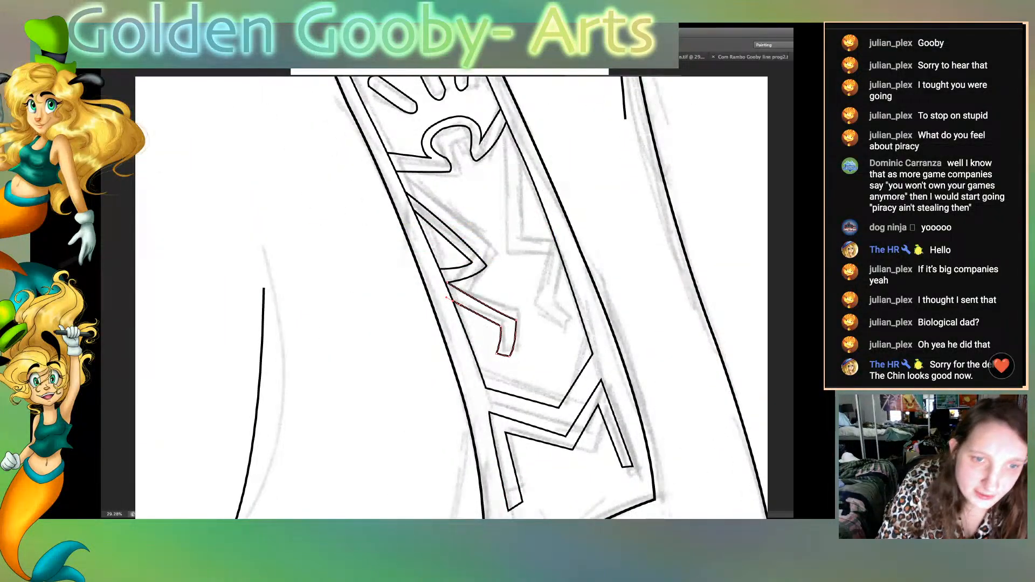
click(502, 325)
drag(503, 326, 502, 325)
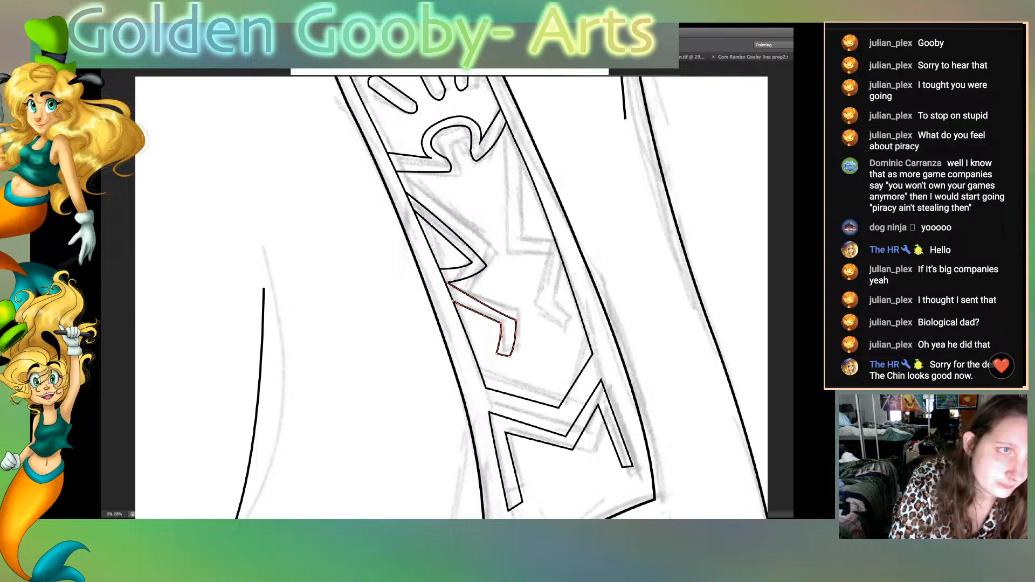
Step: Lower the left end of the upper shoulder line beside the figure's head along the panel's inner border
key(v)
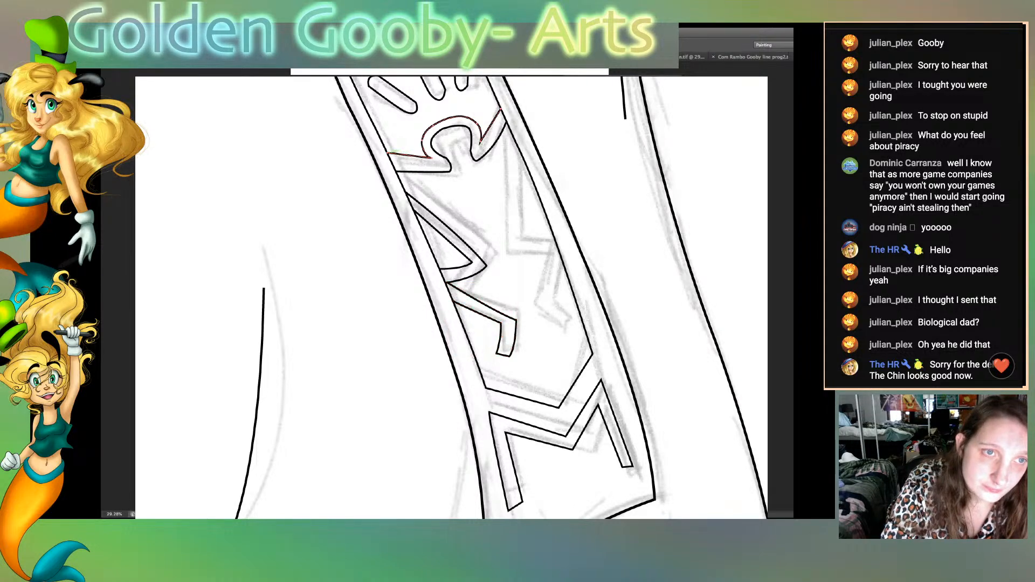
click(392, 153)
drag(392, 153, 390, 158)
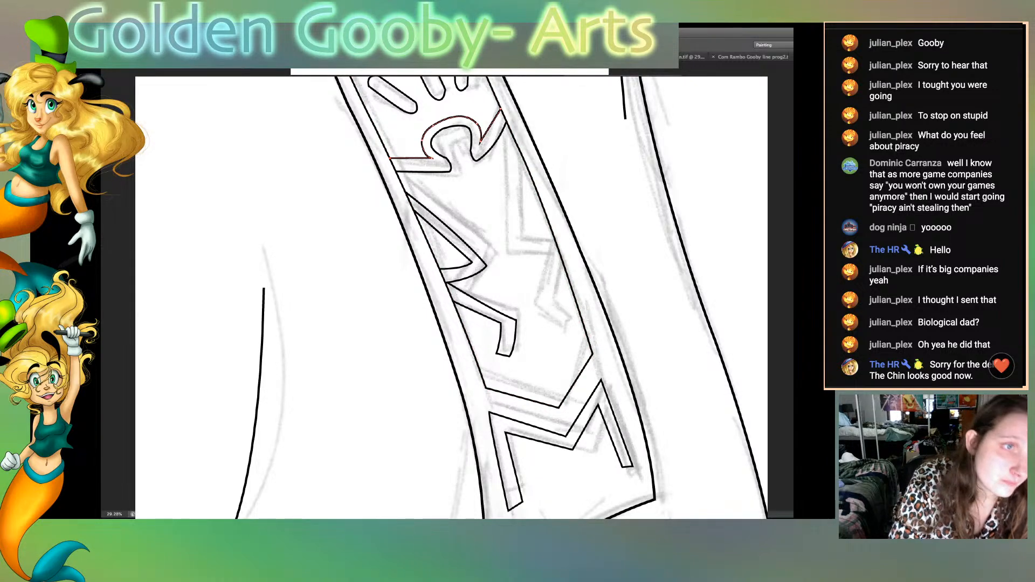
Step: Trace the figure's bent right arm as two nested outlines with curved lower edges meeting the panel's inner border
click(519, 136)
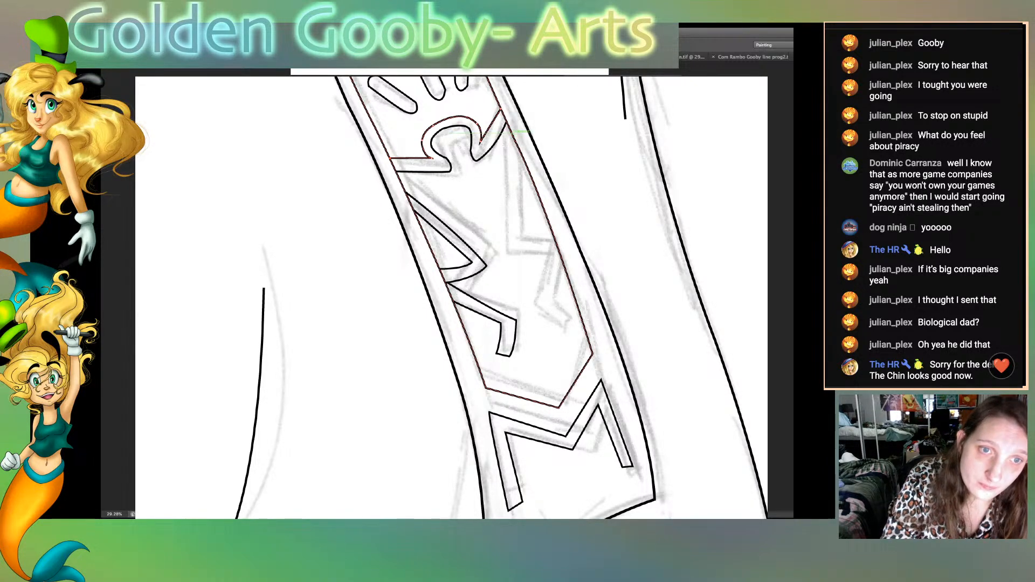
click(512, 134)
drag(512, 257, 517, 286)
click(513, 257)
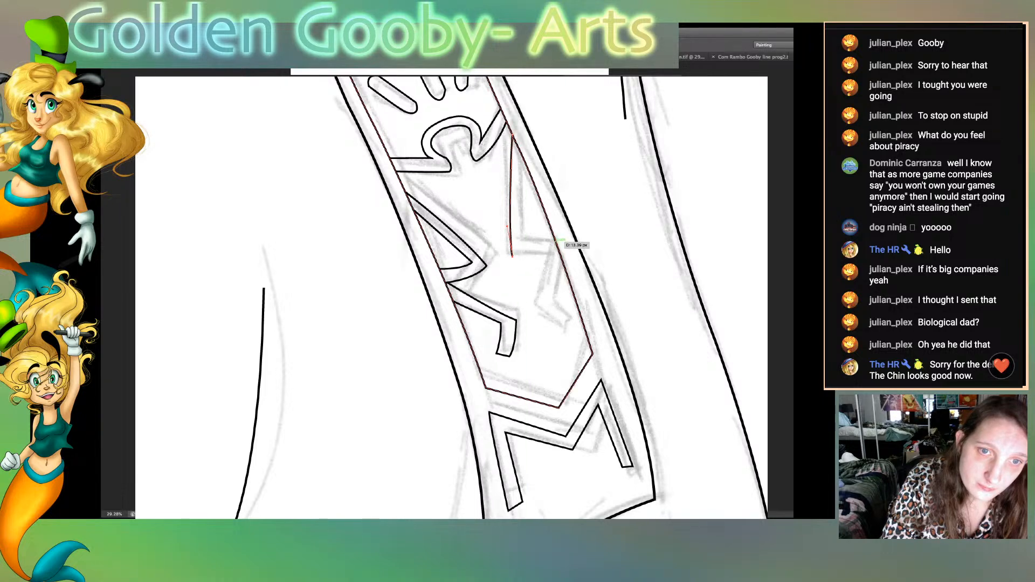
drag(556, 241, 567, 229)
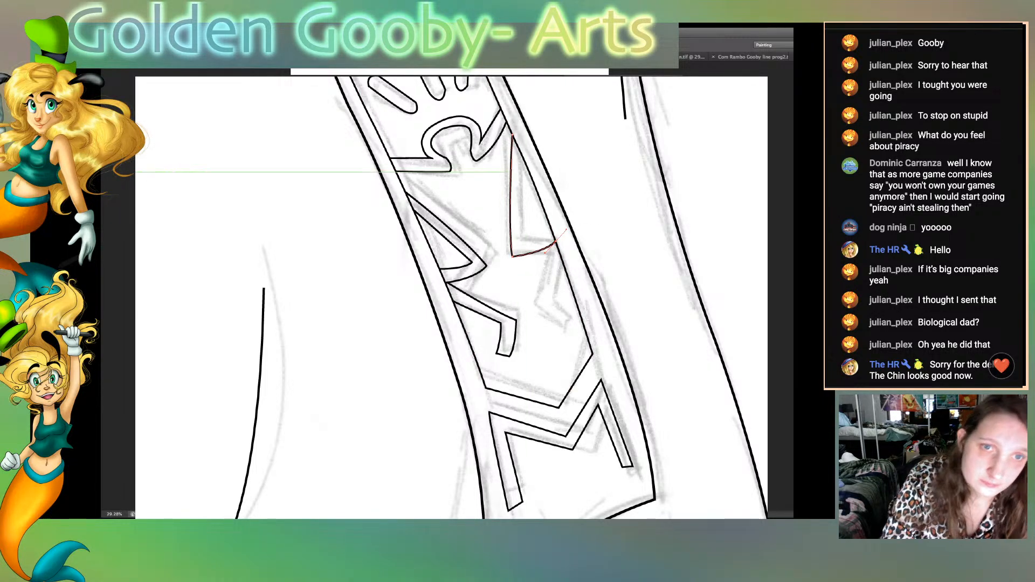
click(520, 152)
click(520, 241)
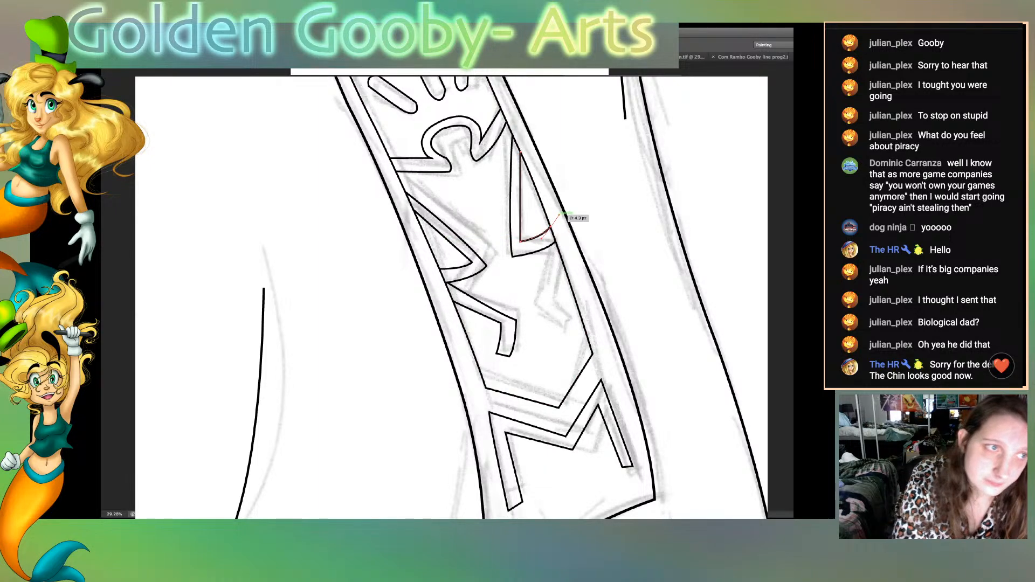
drag(550, 231, 560, 216)
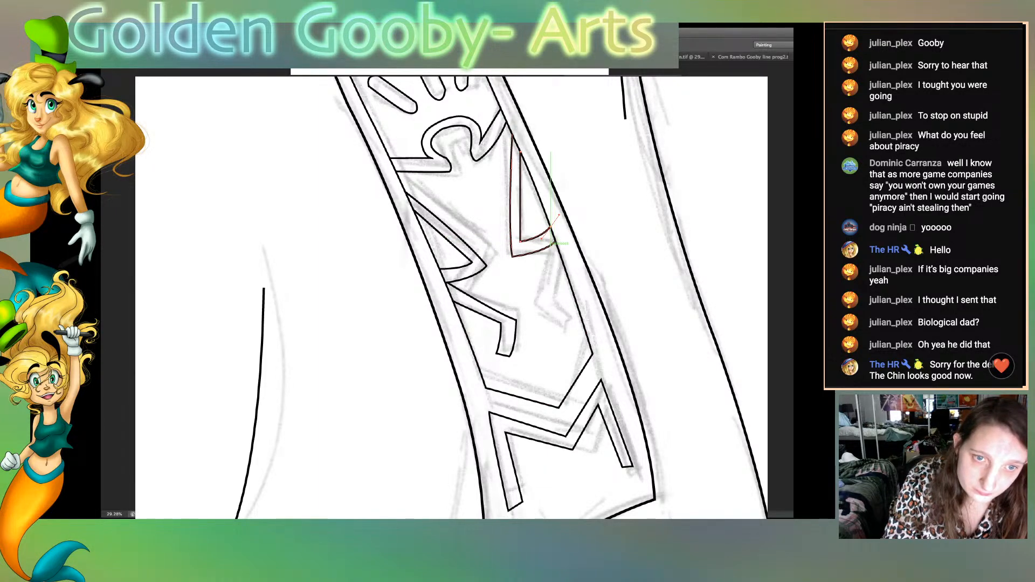
Step: Trace the outline of the figure's right leg and foot from below the bent right arm, following the sketch
click(553, 244)
drag(540, 308, 538, 318)
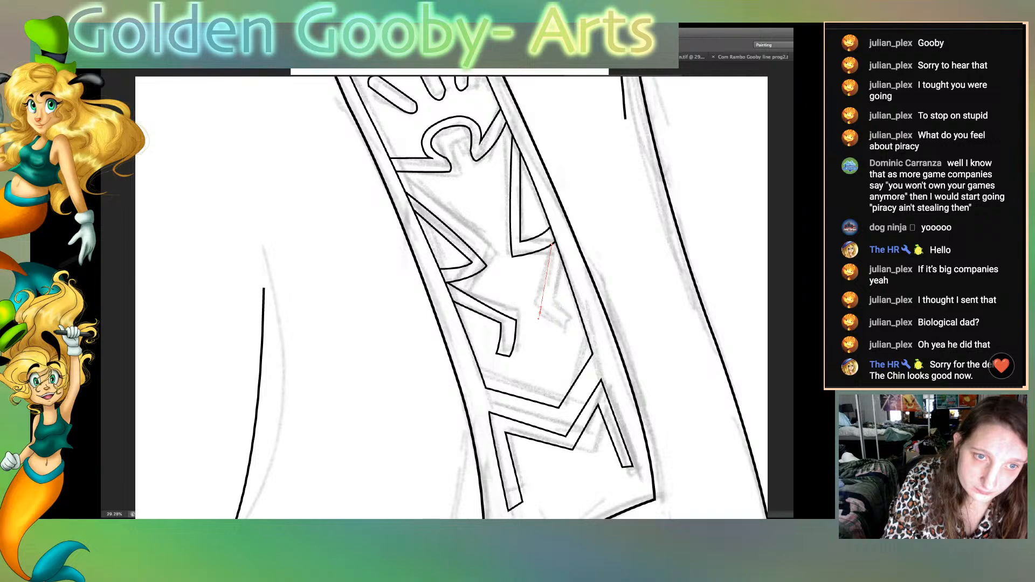
alt+click(541, 312)
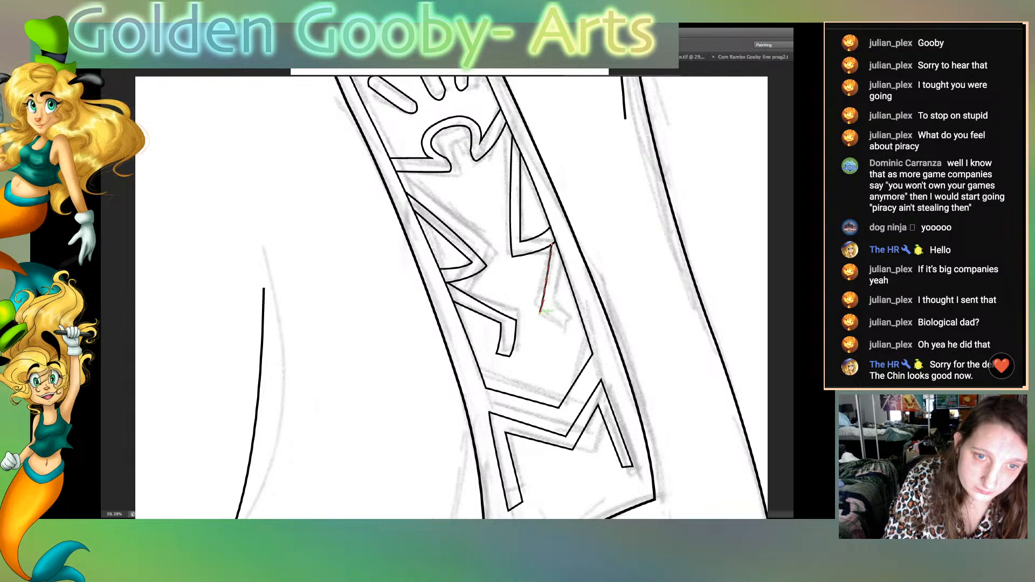
drag(566, 331, 578, 333)
alt+click(567, 330)
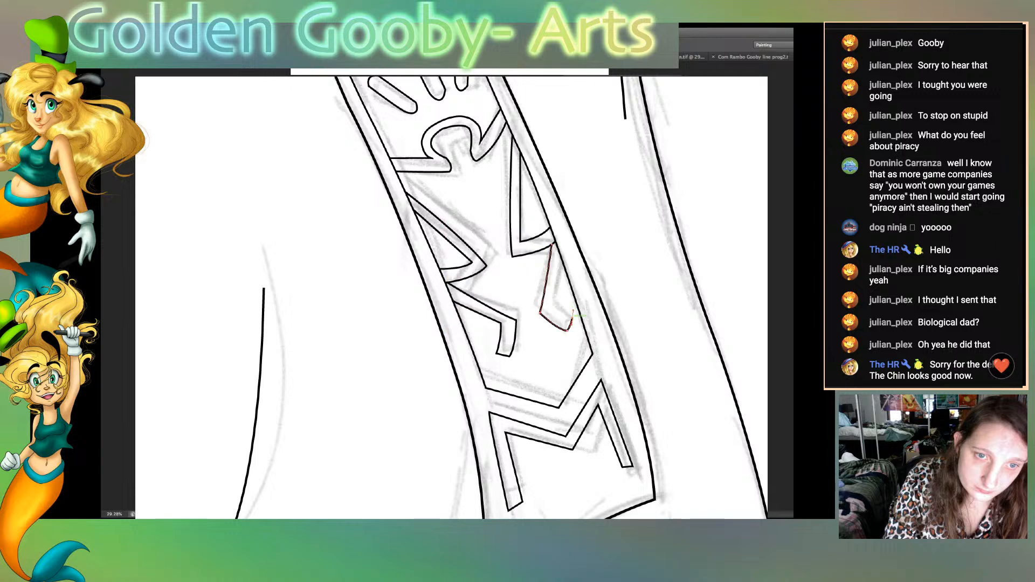
drag(572, 319, 572, 318)
drag(560, 256, 562, 258)
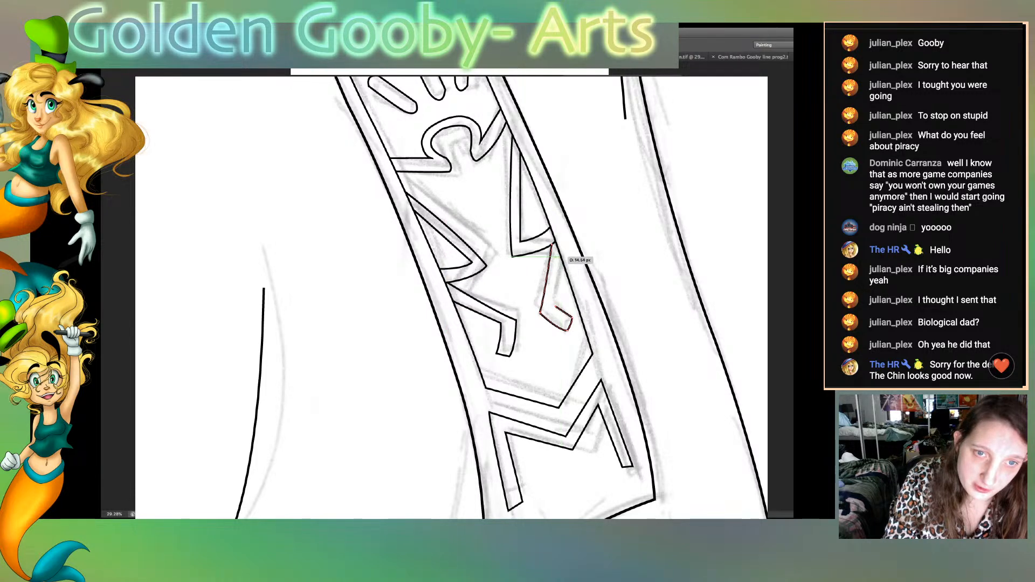
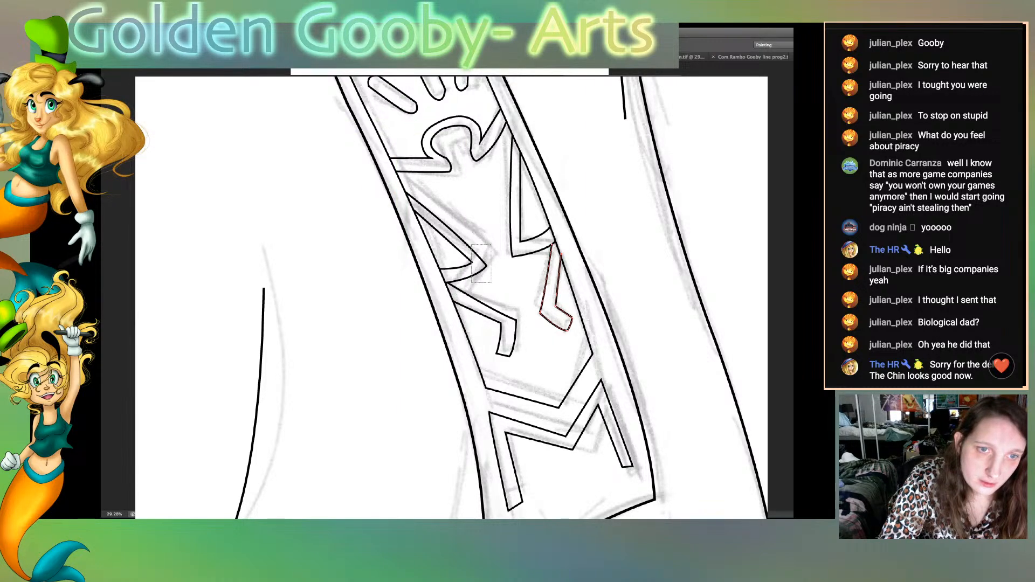
Step: Move the outer elbow corners of the left and right arms slightly inward to narrow both arm shapes
click(487, 265)
drag(487, 264, 512, 255)
click(512, 256)
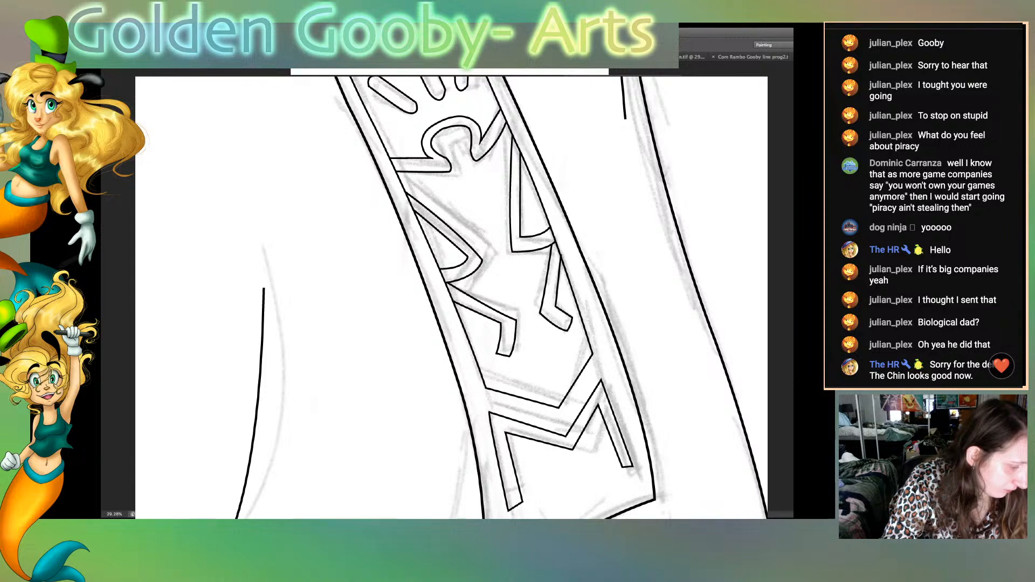
Step: Adjust the toe corner of the figure's right foot outline, pulling it slightly downward
click(470, 294)
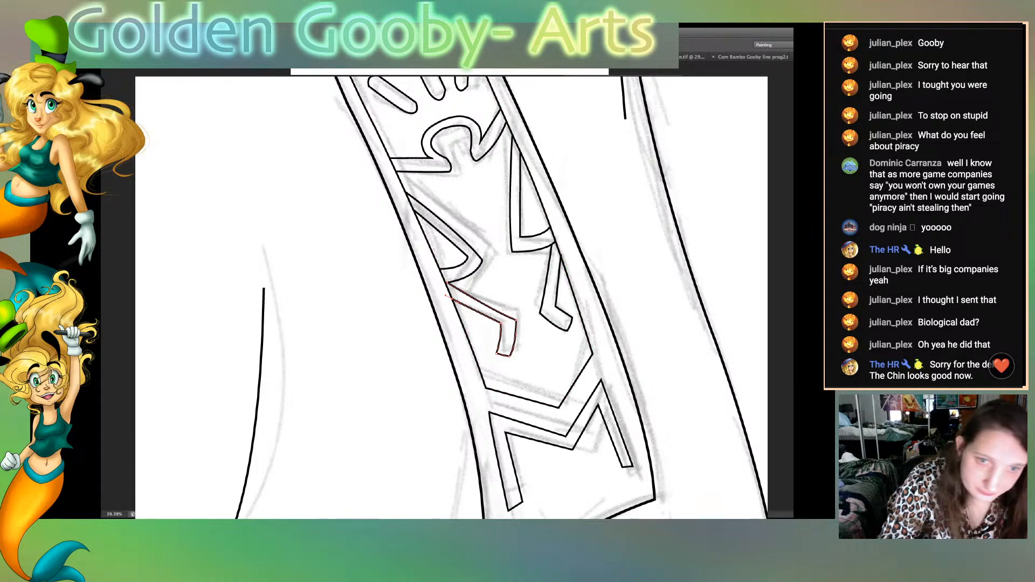
click(568, 328)
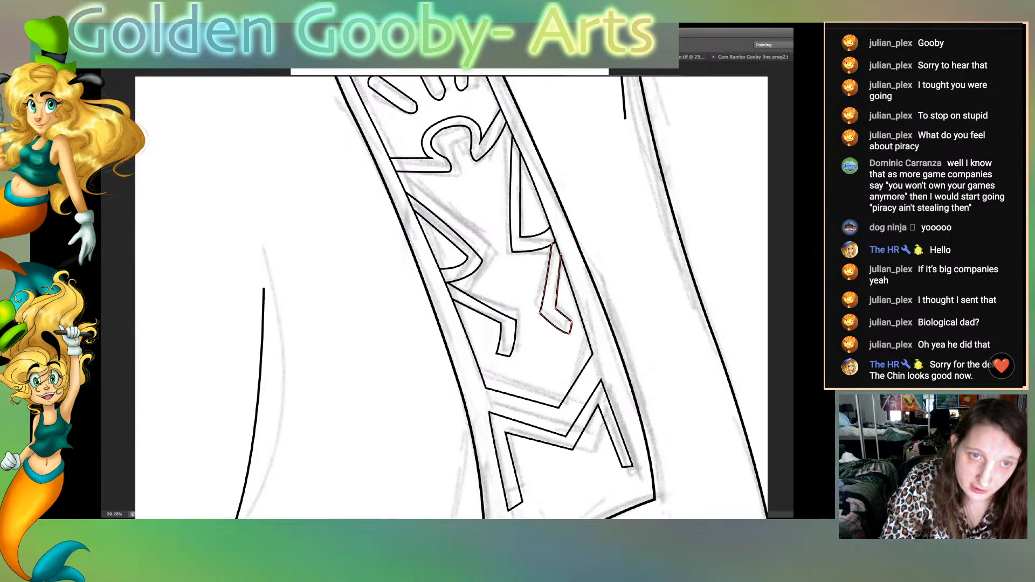
click(611, 315)
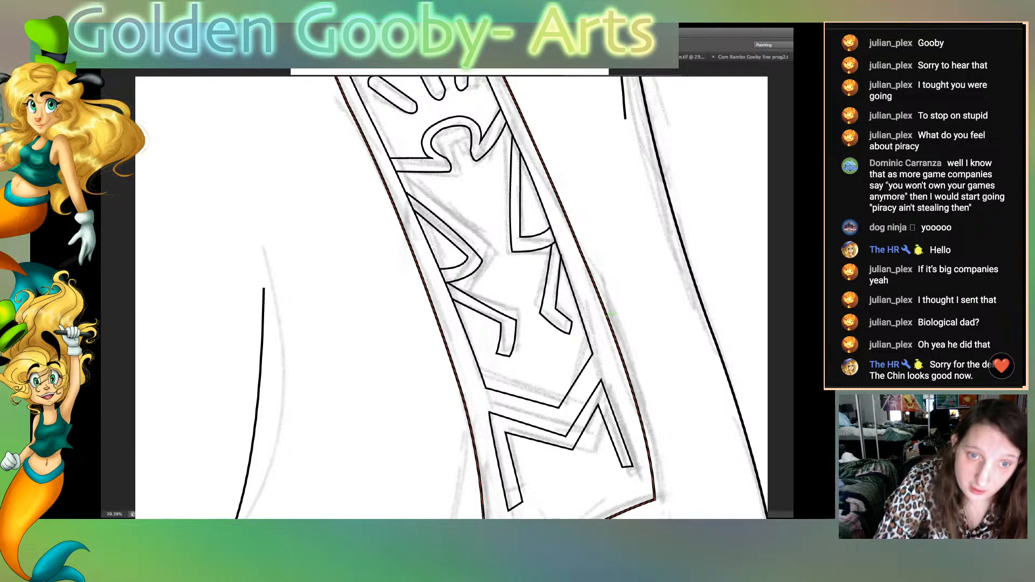
Step: Nudge the left leg's corners on the zigzag band outline near the strap's lower end slightly inward
click(570, 327)
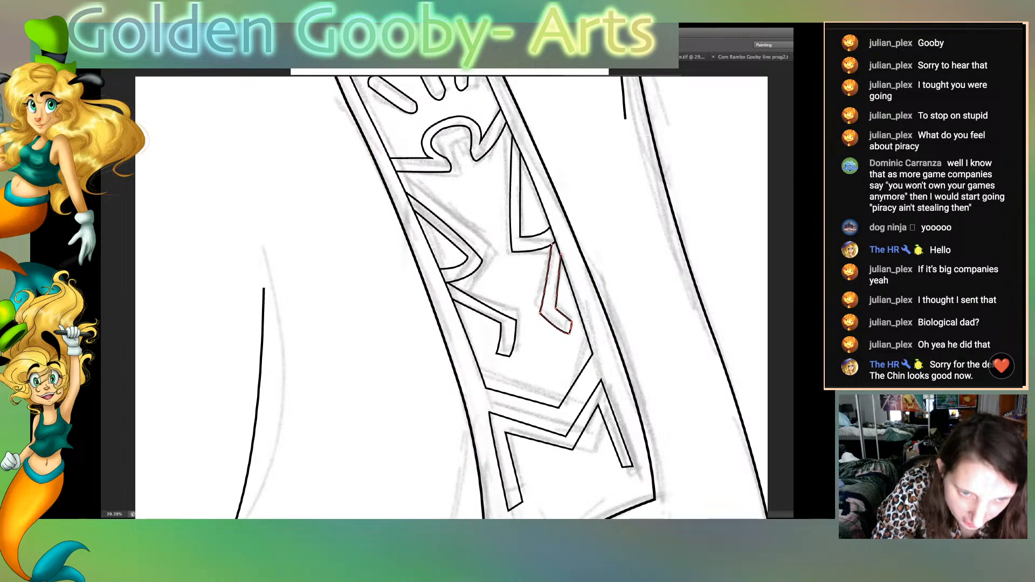
click(490, 413)
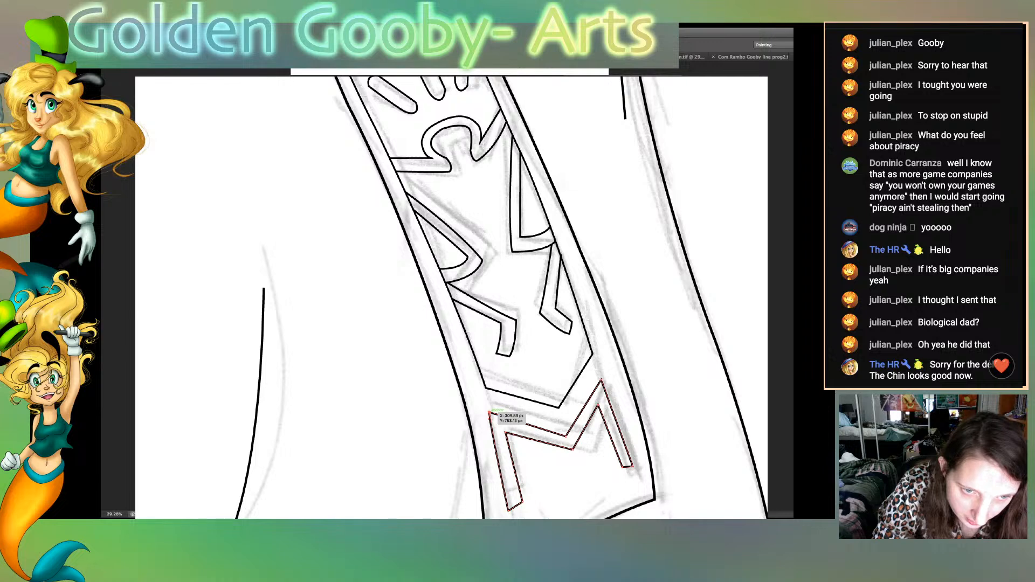
drag(489, 413, 492, 414)
drag(509, 511, 510, 510)
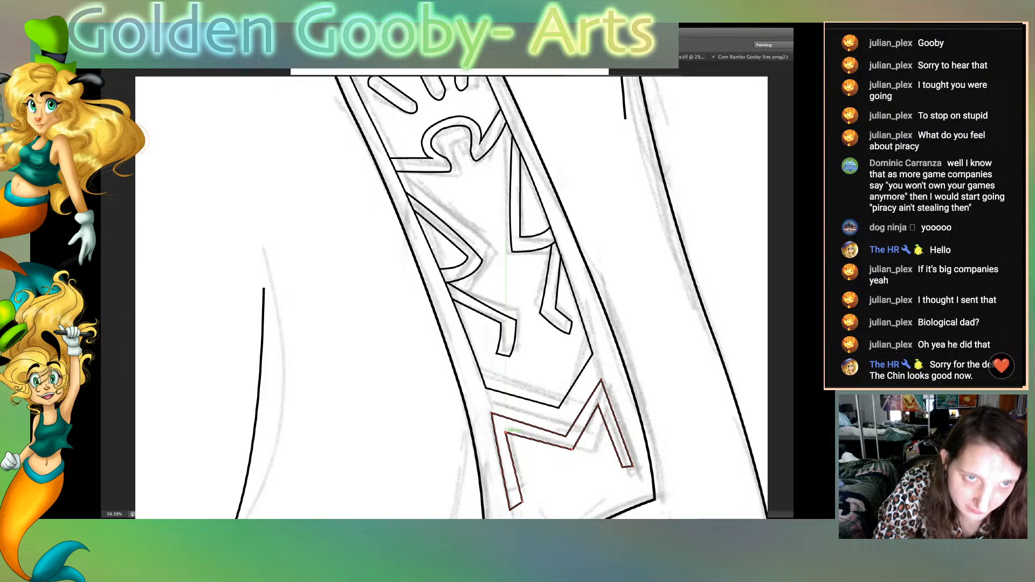
drag(506, 431, 510, 433)
click(534, 372)
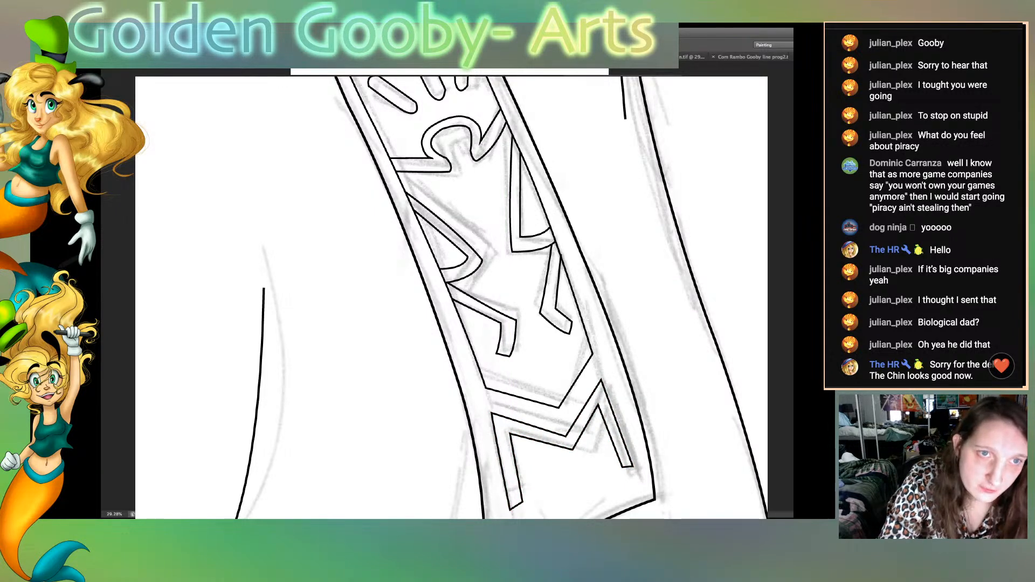
Step: Fine-tune the anchor points and curves where the figure's head meets the shoulders on the two nested outlines
click(451, 171)
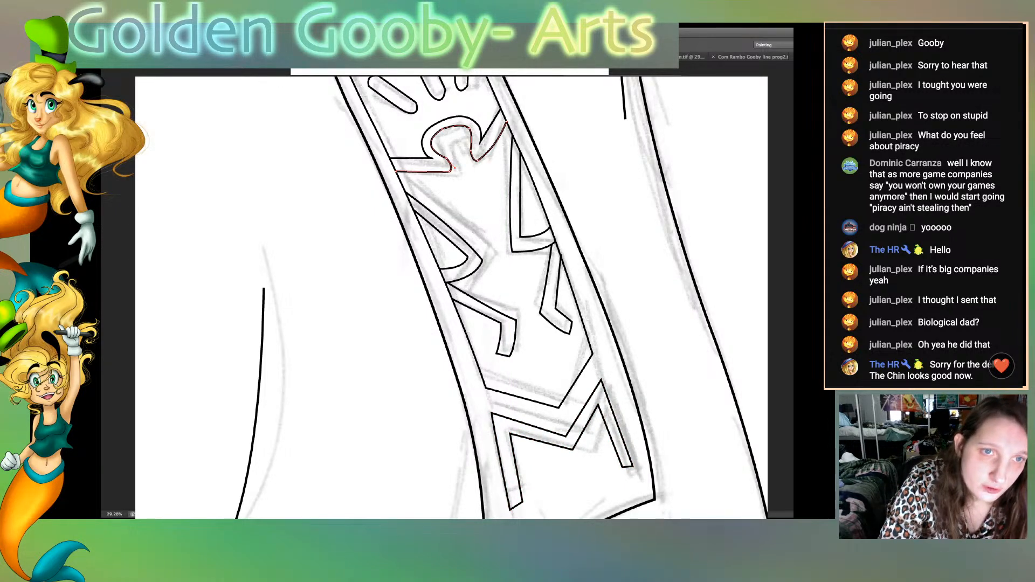
click(447, 159)
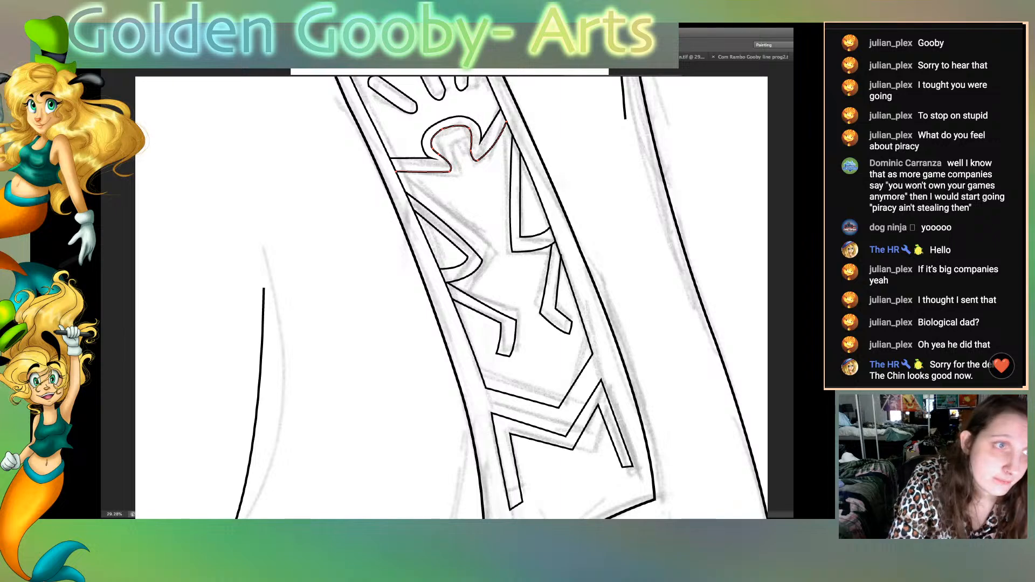
drag(433, 159, 433, 160)
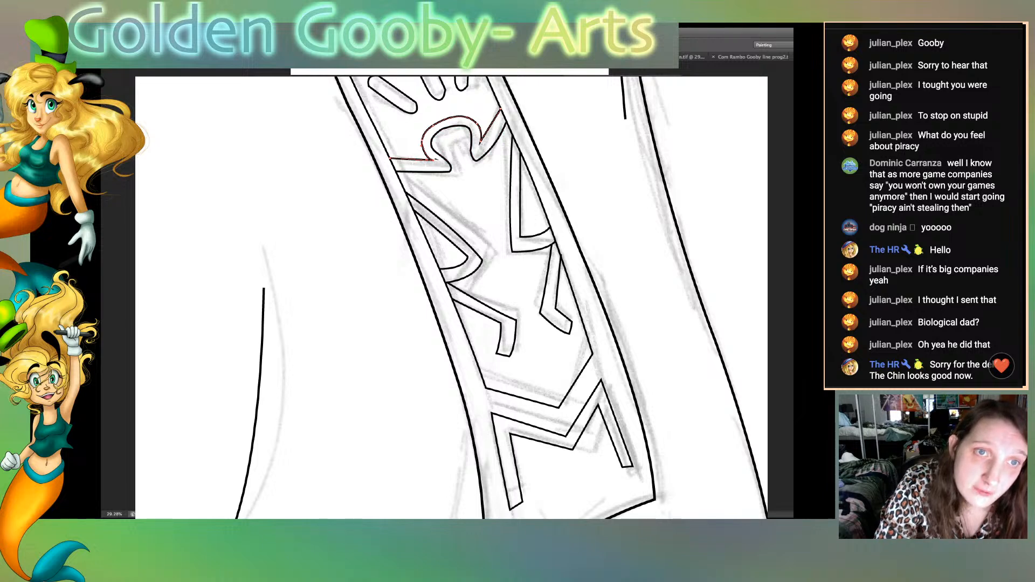
click(472, 142)
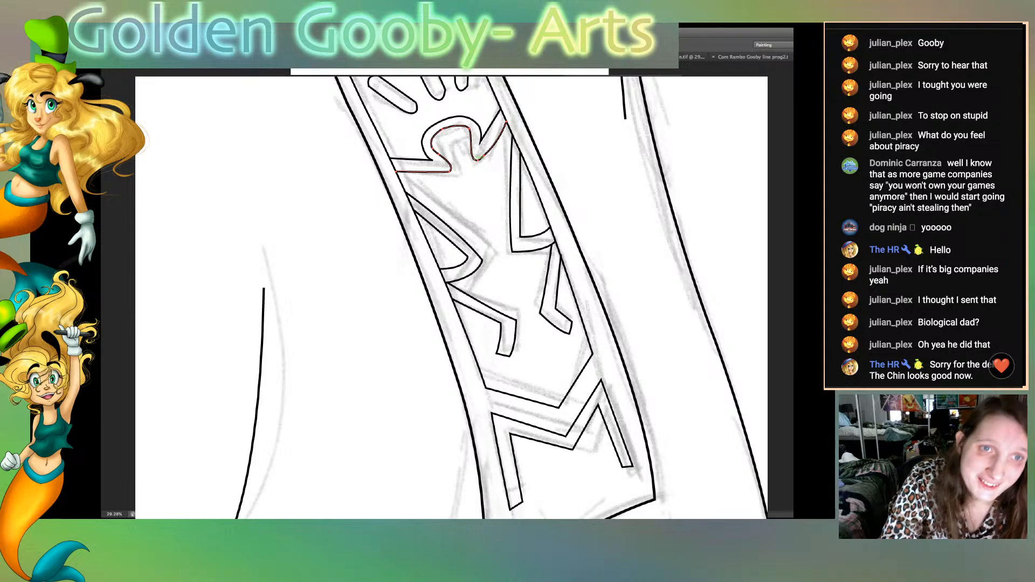
click(470, 130)
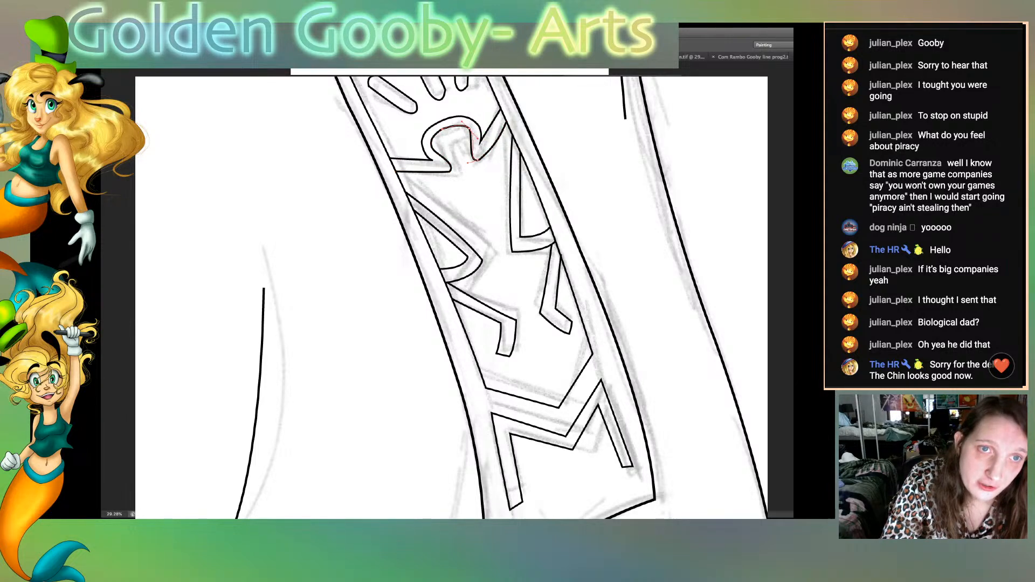
drag(478, 138, 478, 139)
click(477, 159)
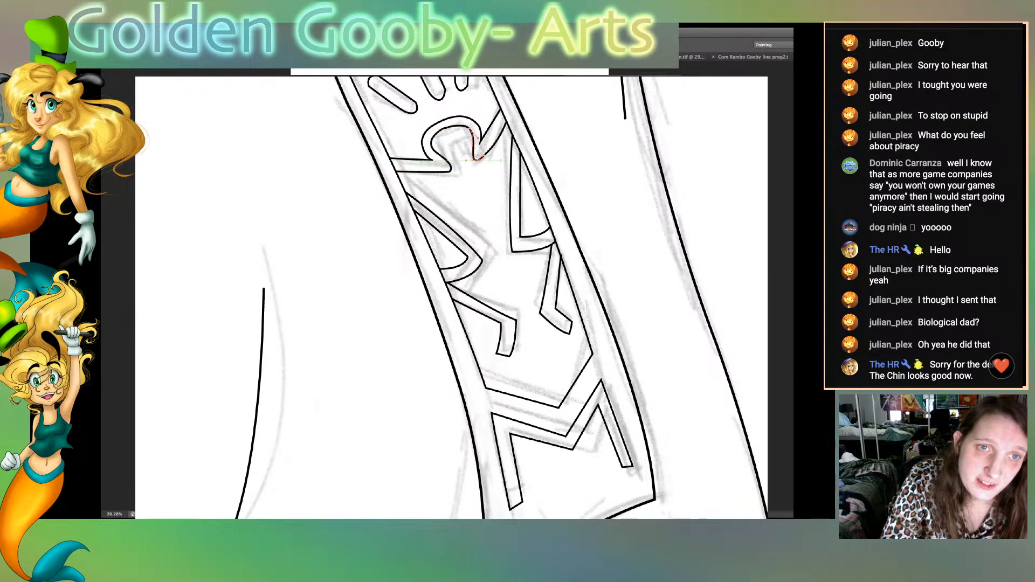
key(Escape)
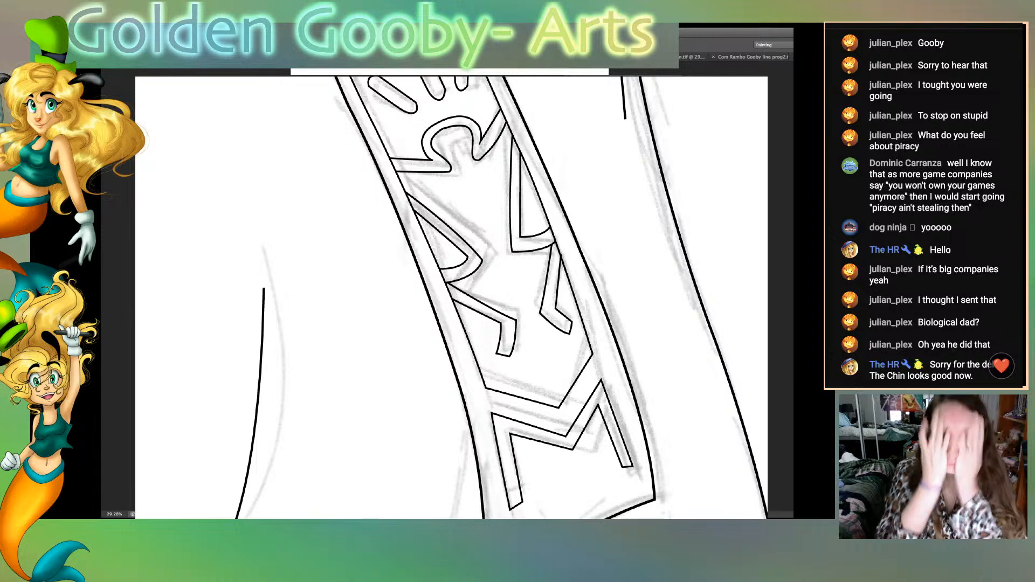
Step: Hide the pencil sketch and adjust the corners of the two upper triangles flanking the strap's top emblem
key(ctrl+0)
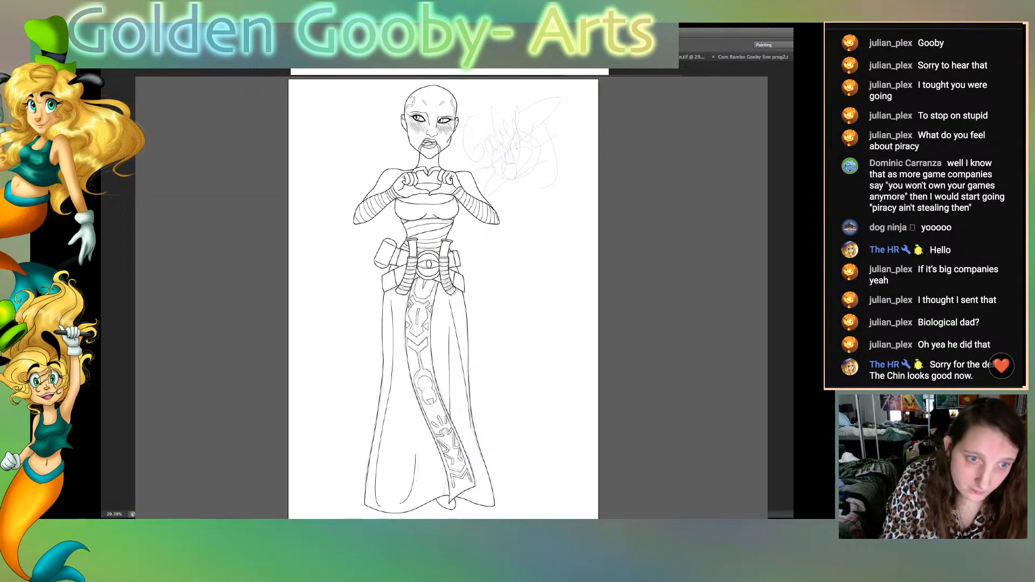
key(ctrl+comma)
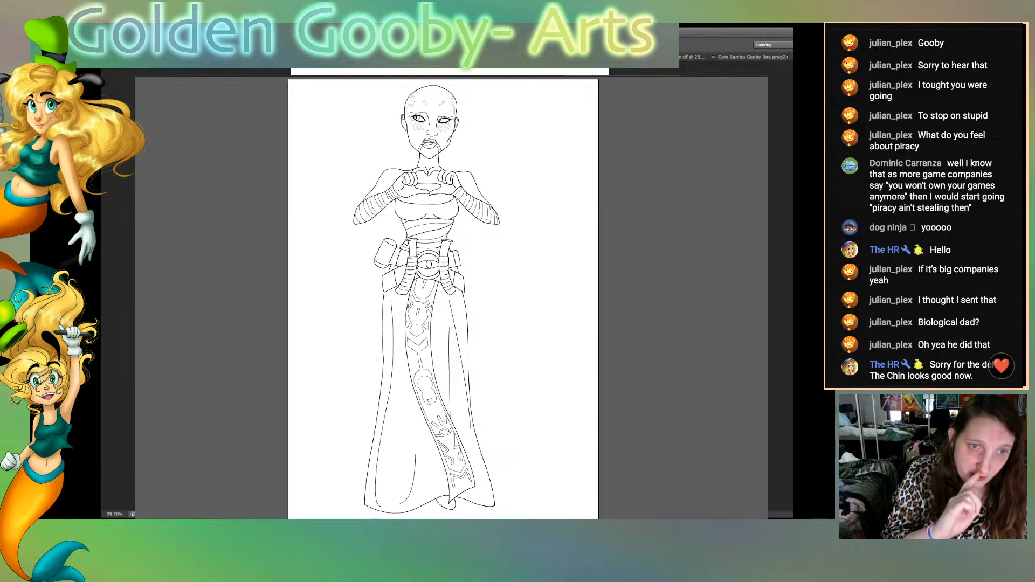
key(ctrl+plus)
key(ctrl+plus)
key(ctrl+plus)
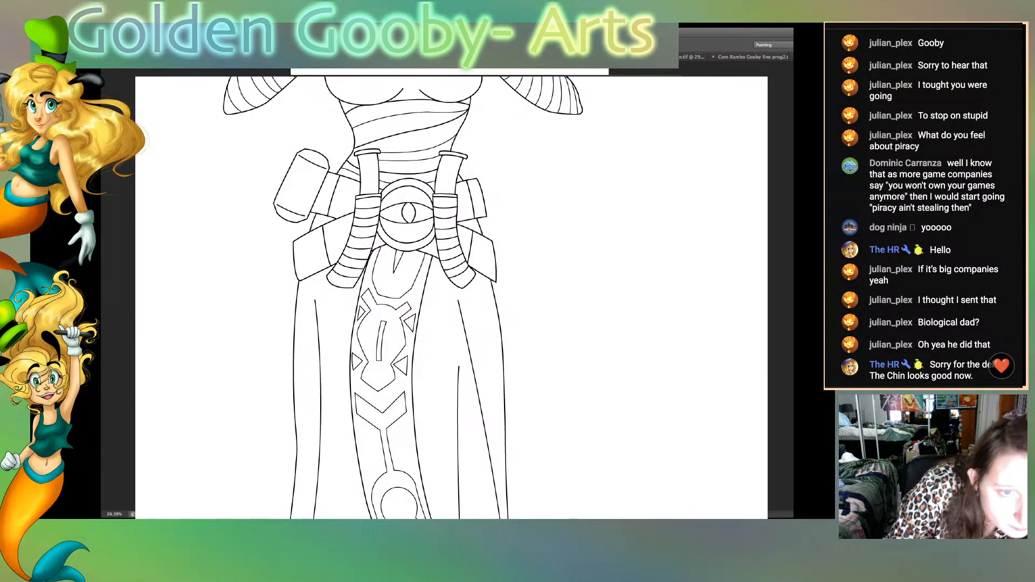
click(407, 305)
click(377, 305)
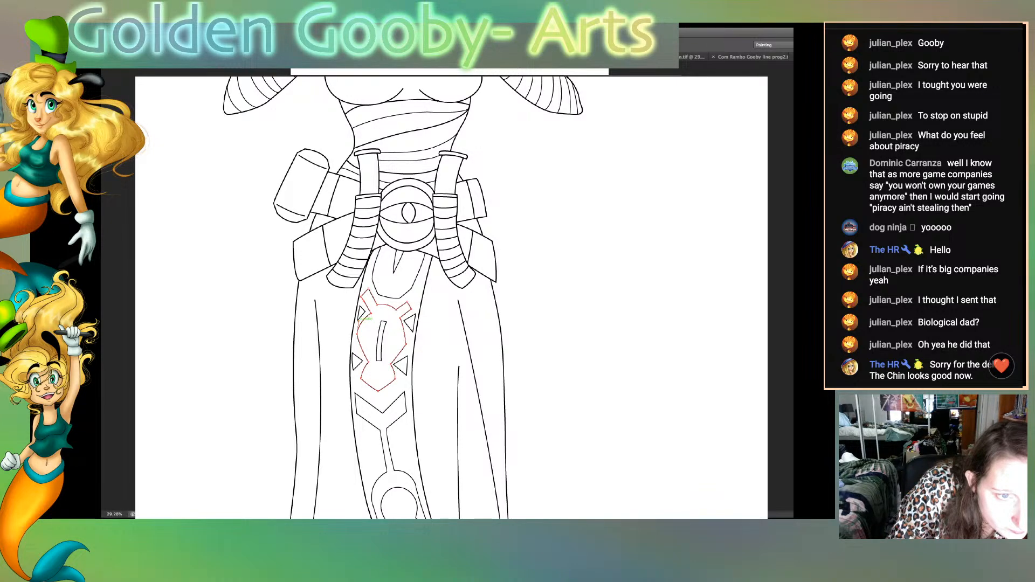
drag(358, 322, 359, 336)
key(super+shift+a)
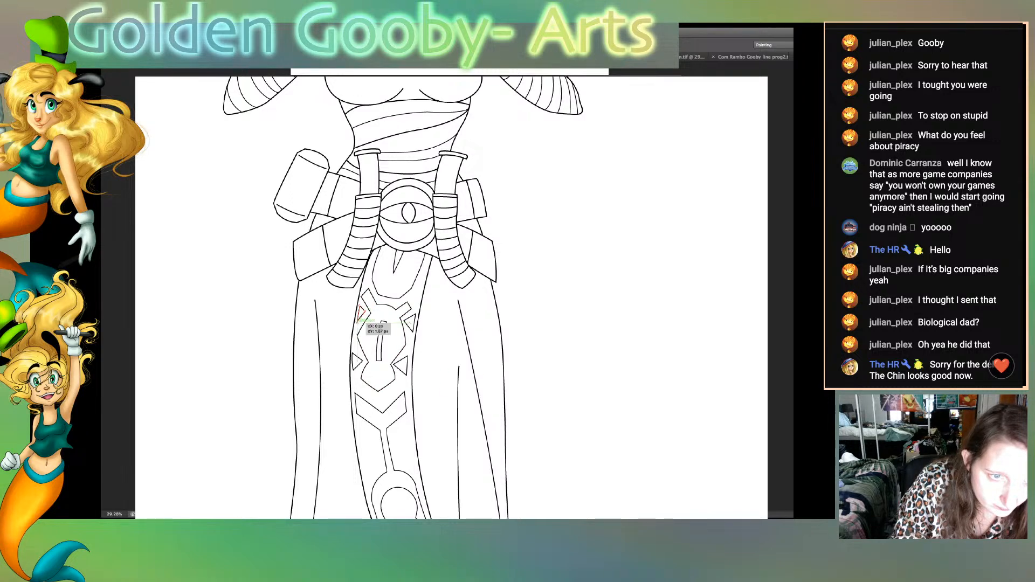
drag(358, 323, 411, 321)
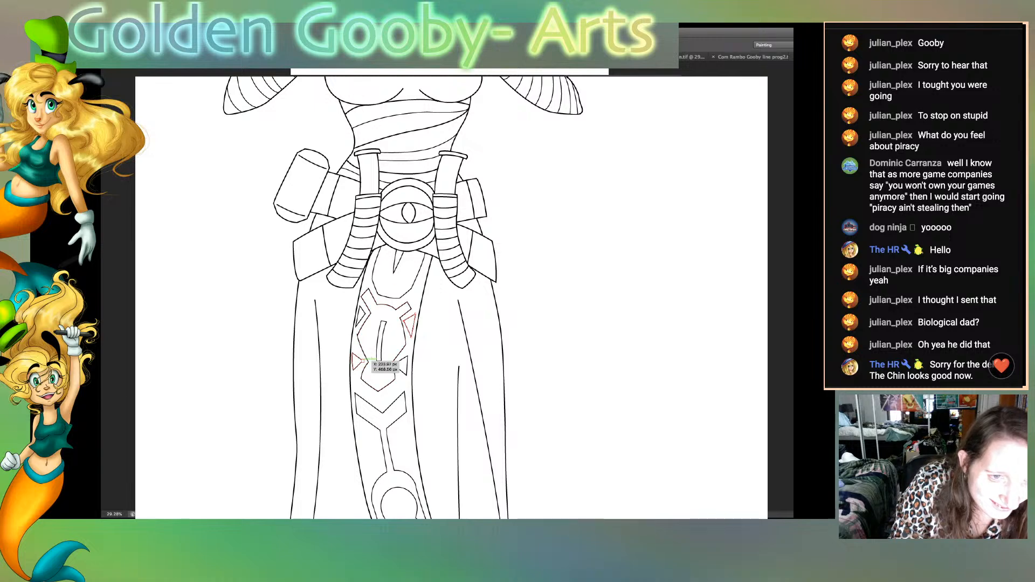
Step: Shift the lower left triangle beside the top emblem slightly inward and adjust the outer corners of the lower right one
click(363, 360)
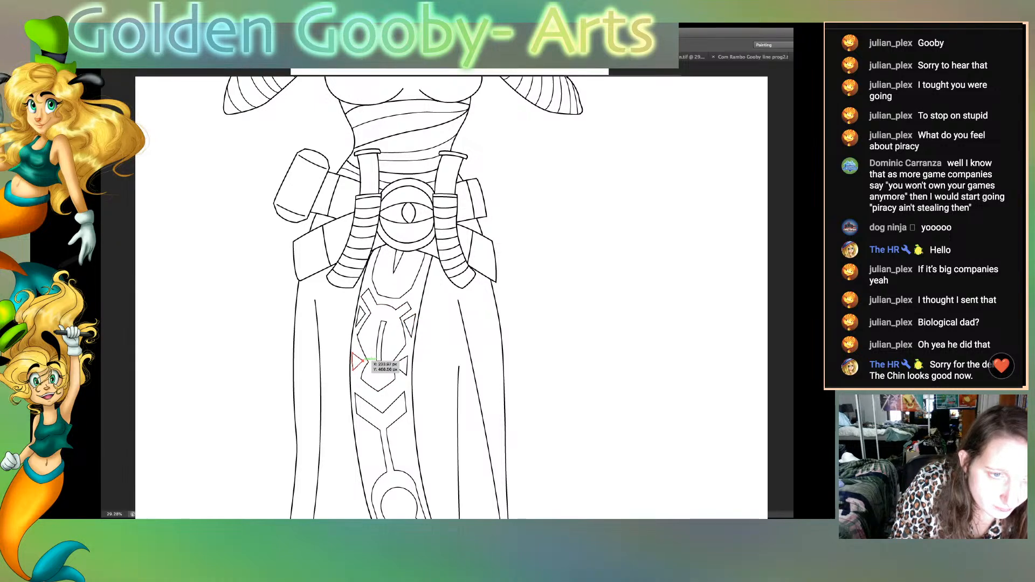
drag(363, 360, 353, 353)
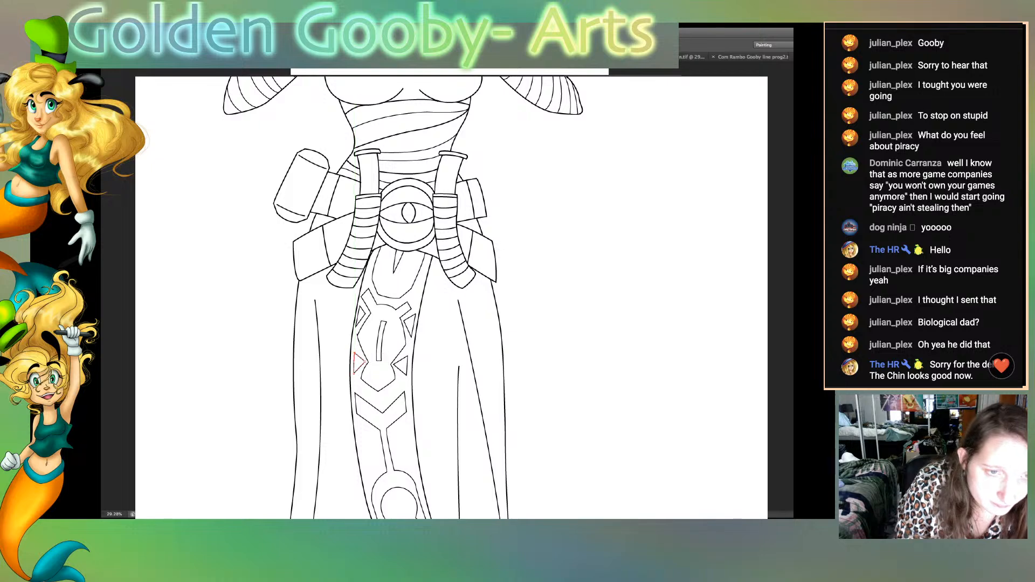
click(406, 373)
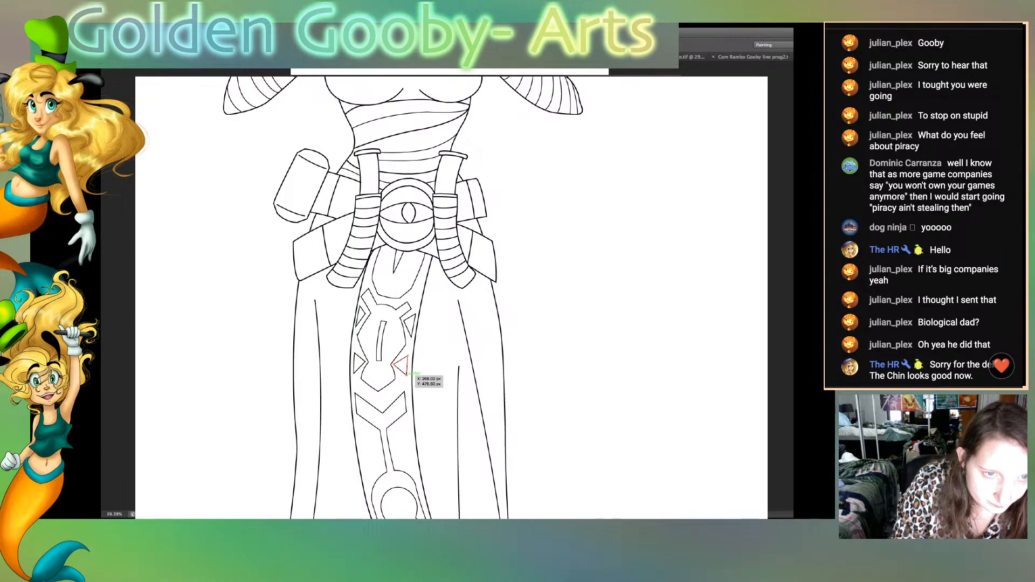
drag(406, 373, 408, 355)
click(430, 371)
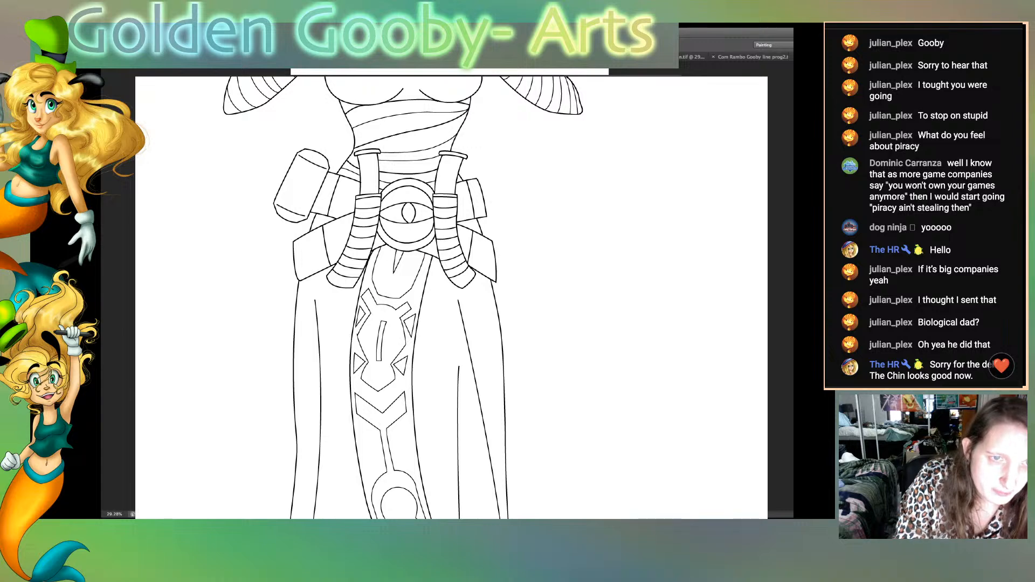
Step: Adjust the top emblem's upper right notch and reshape its top edge into a shallow dip between the two horns
scroll(451, 297, down, 5)
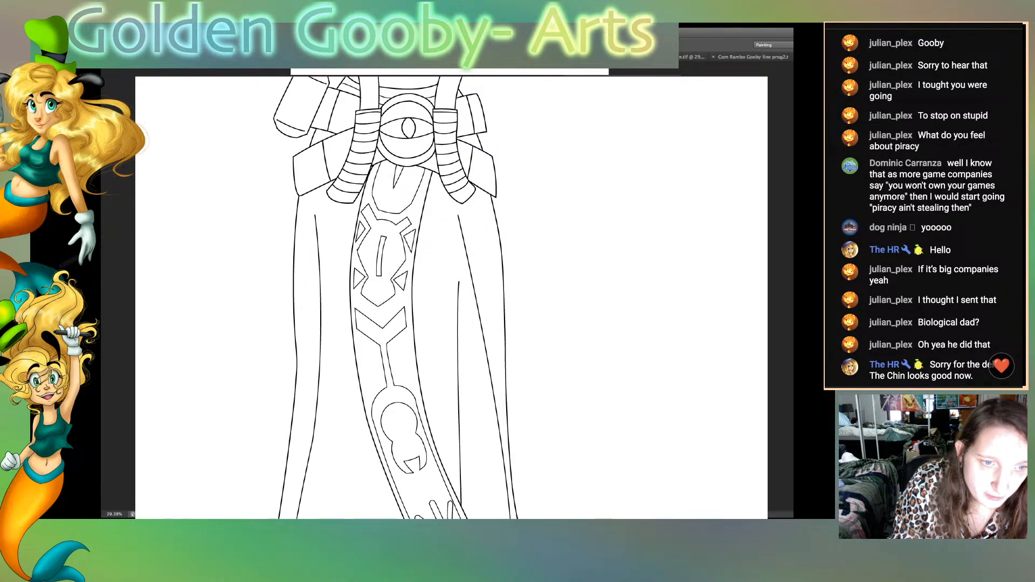
scroll(411, 296, down, 4)
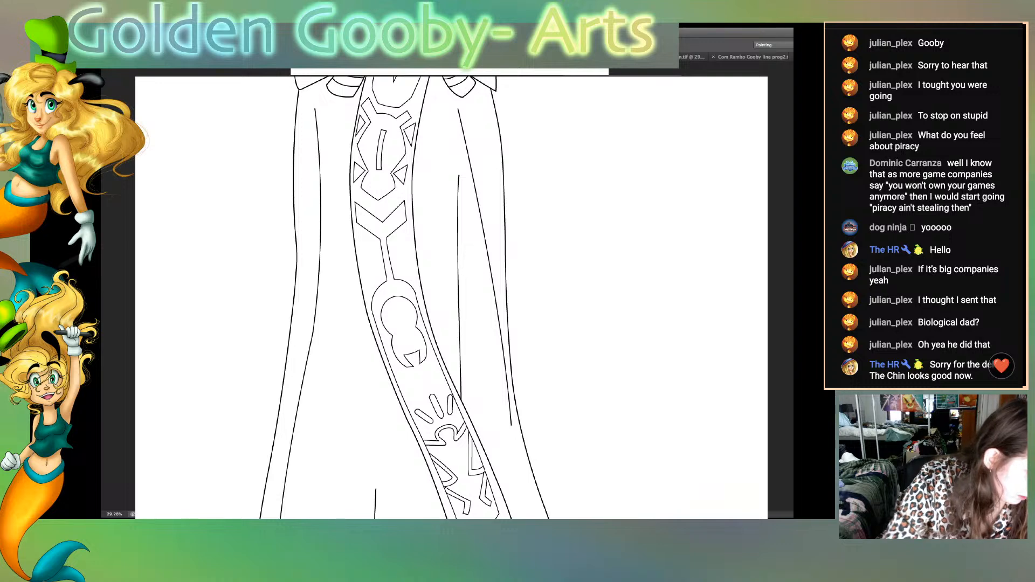
click(371, 122)
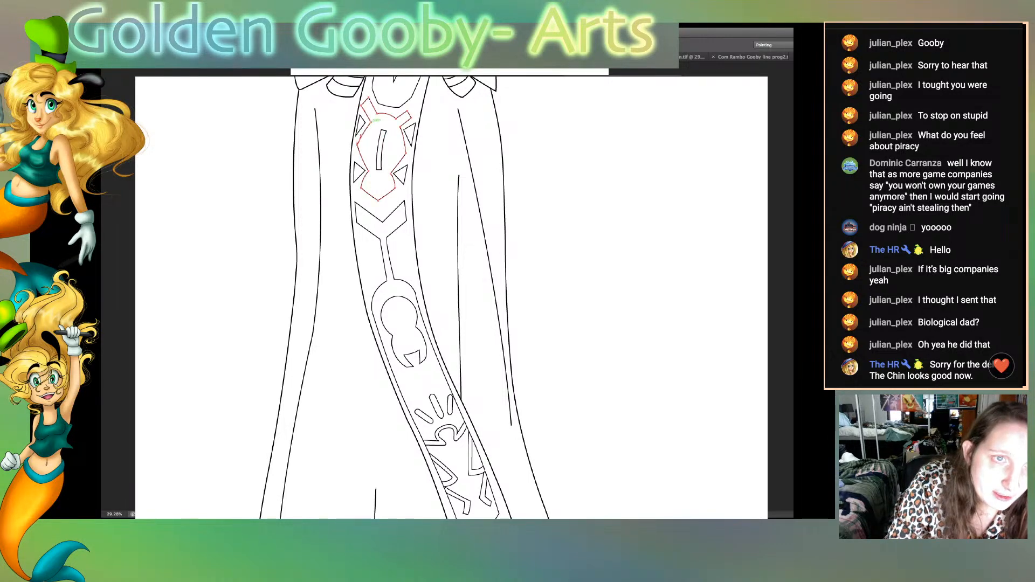
drag(403, 127, 404, 129)
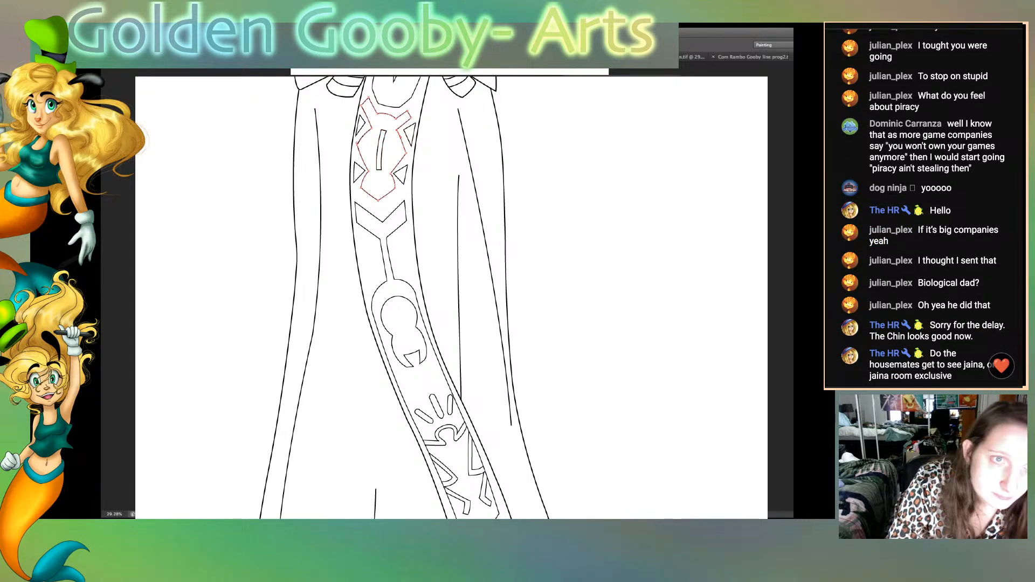
drag(377, 114, 393, 117)
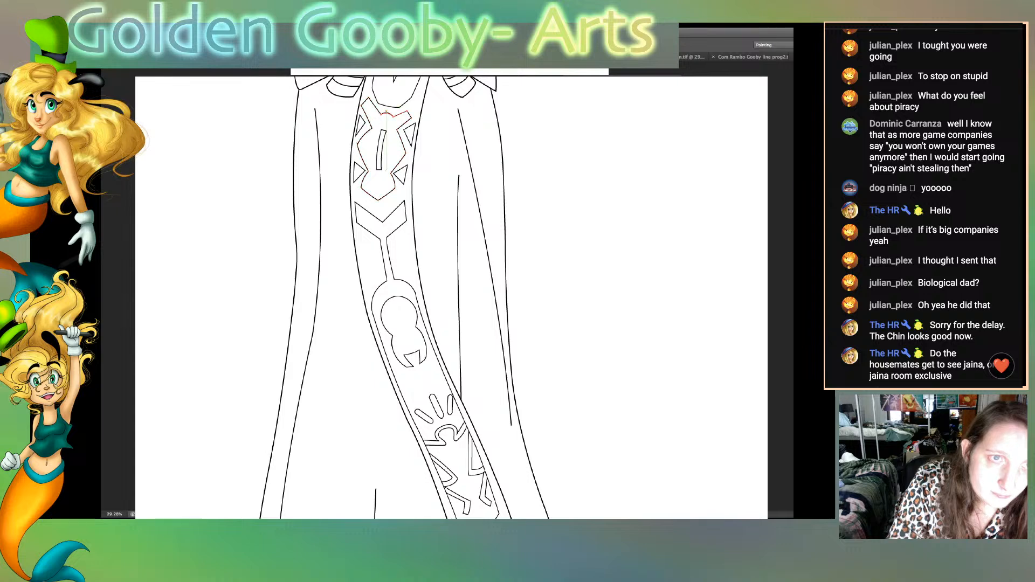
key(super+shift+a)
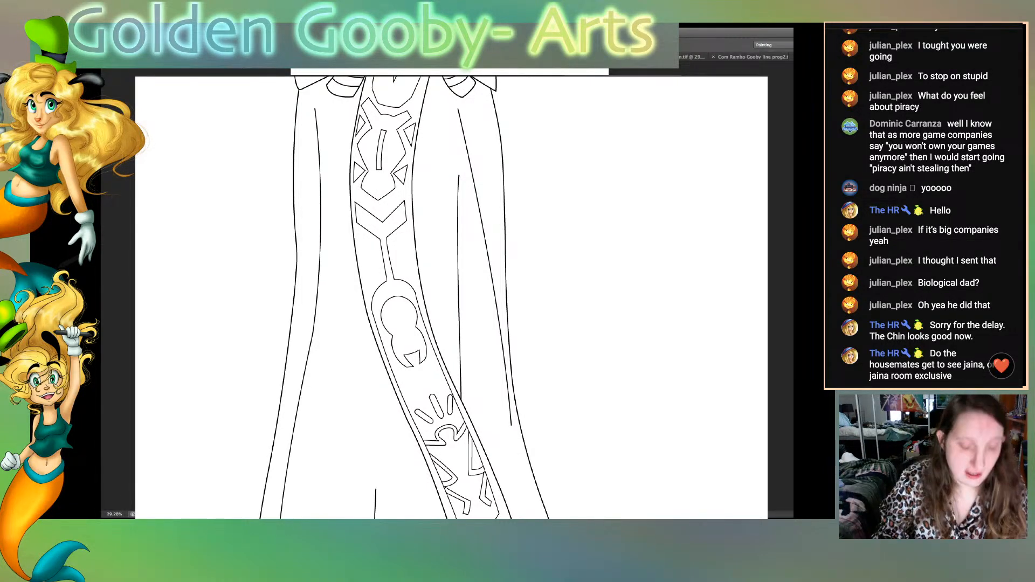
Step: Nudge the inner corner of the upper left triangle beside the top emblem slightly downward
key(ctrl+0)
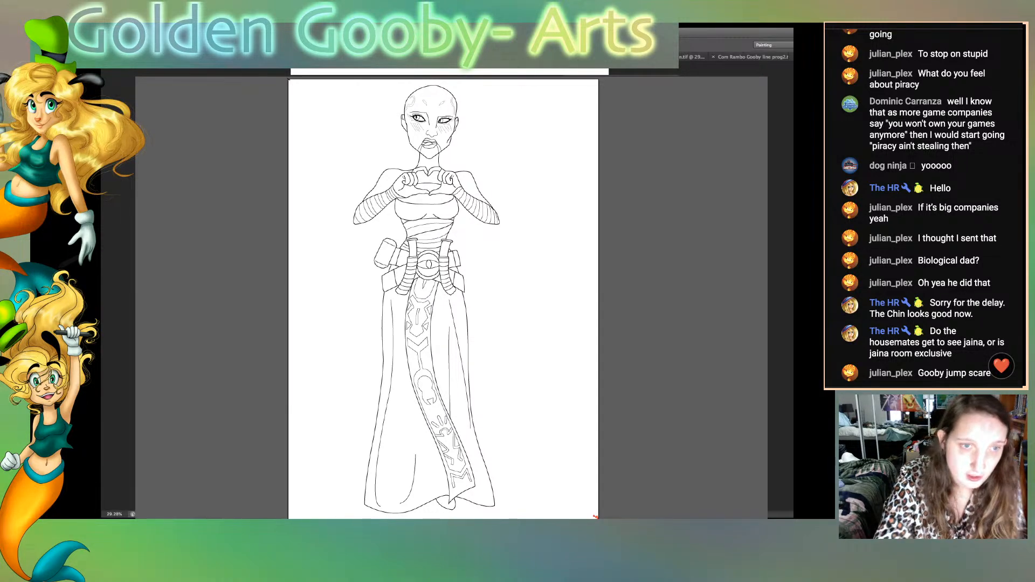
key(super+plus)
key(super+plus)
key(super+plus)
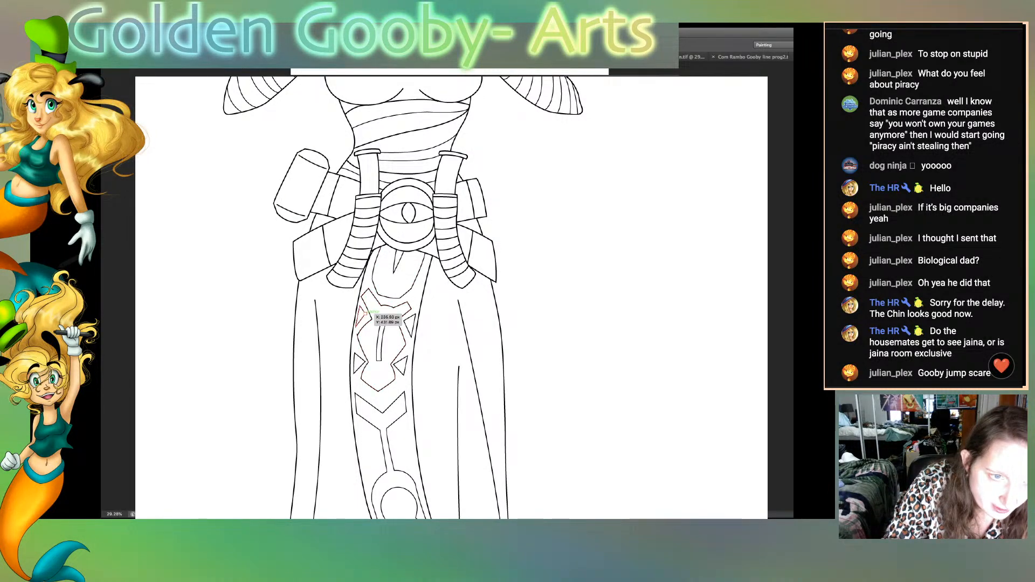
drag(370, 314, 370, 315)
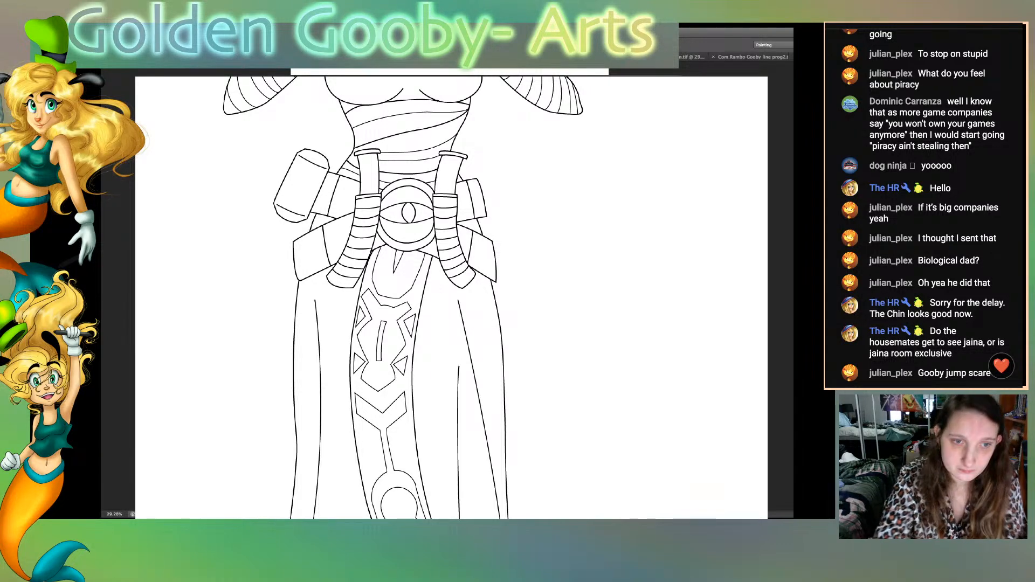
Step: Switch to the Com Ventress blush document in Photoshop and set the line art on Layer 1 against a white background
key(ctrl+0)
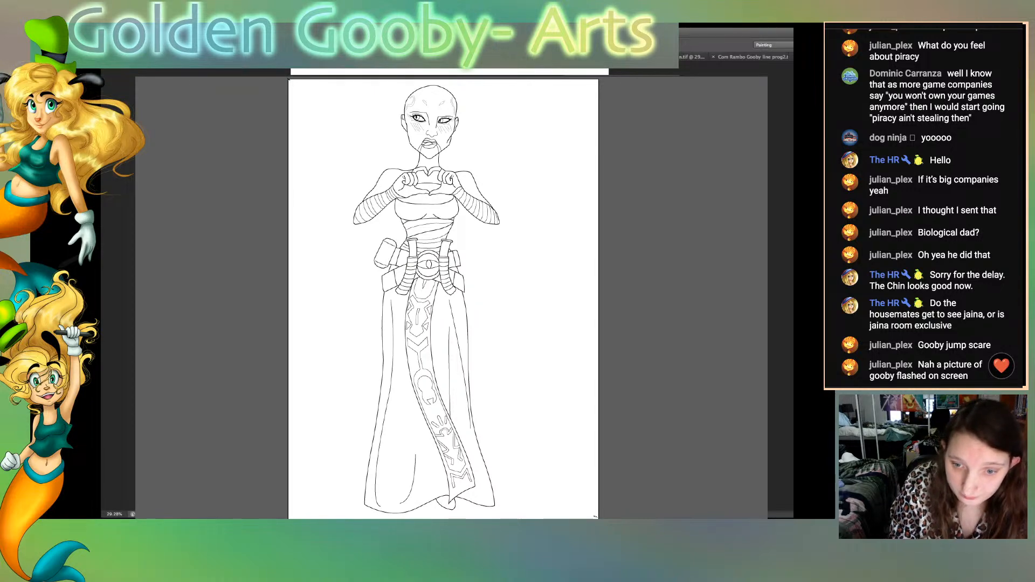
key(ctrl+Tab)
key(ctrl+Tab)
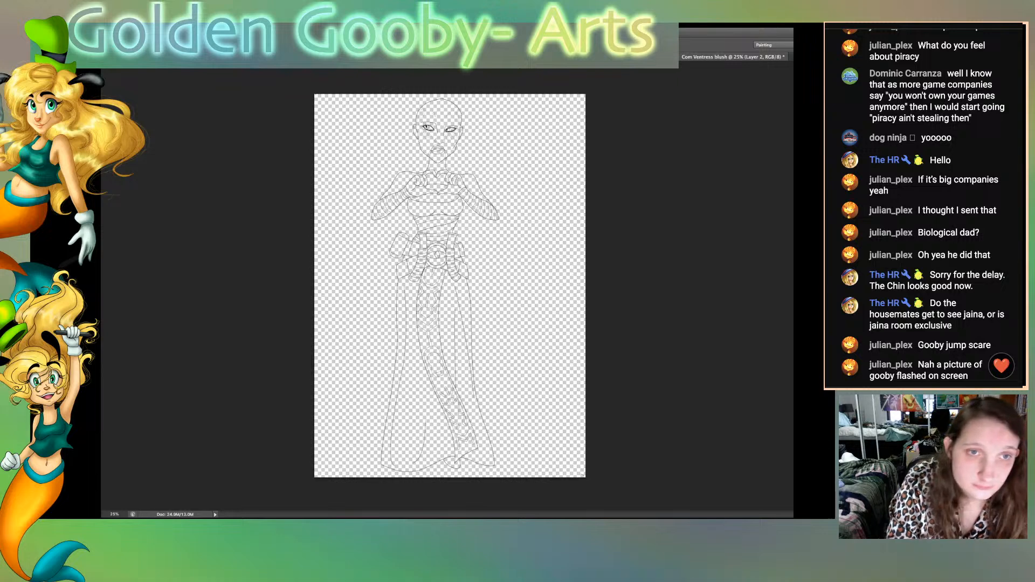
key(super+z)
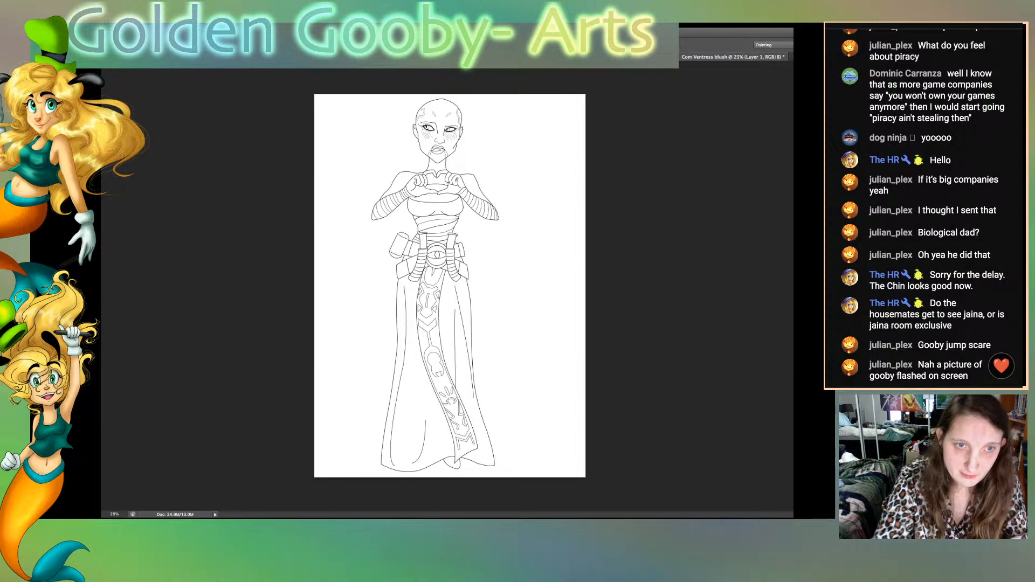
Step: Inspect the line art at 300% and save the Com Ventress blush document as a TIFF file
key(super+plus)
key(super+plus)
key(super+plus)
key(super+plus)
key(super+plus)
key(super+plus)
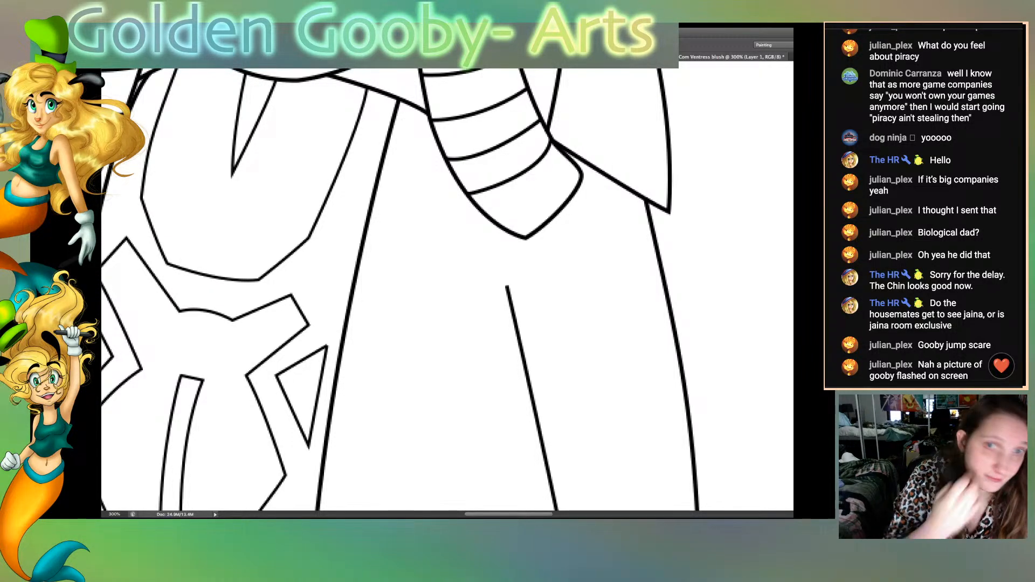
key(ctrl+s)
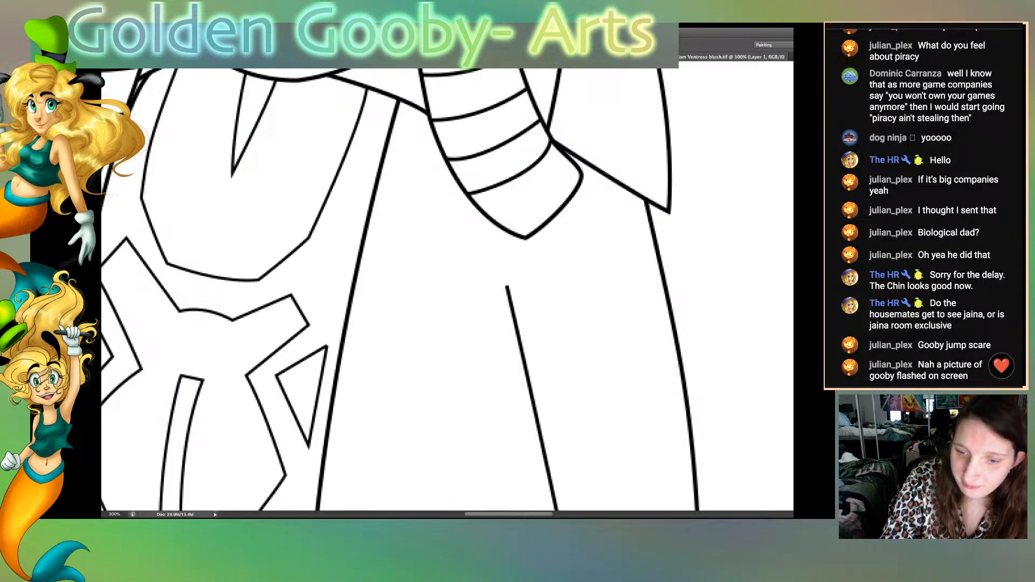
Step: Taper the blunt upper ends of the two long fold lines on either side of the central skirt panel to fine points
drag(510, 284, 515, 316)
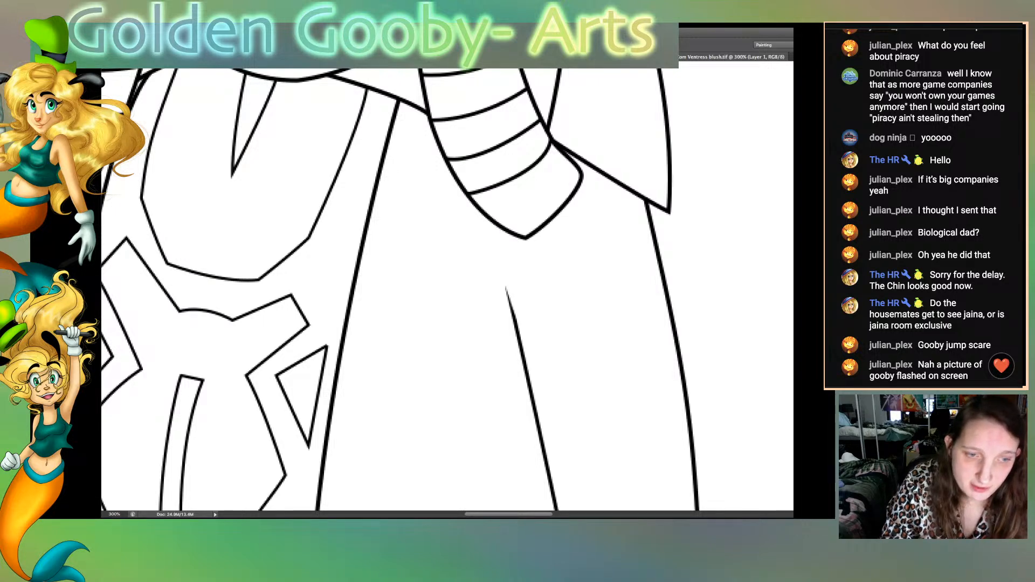
scroll(448, 289, left, 5)
mouse_move(338, 286)
mouse_down()
mouse_move(343, 315)
mouse_move(340, 301)
mouse_up()
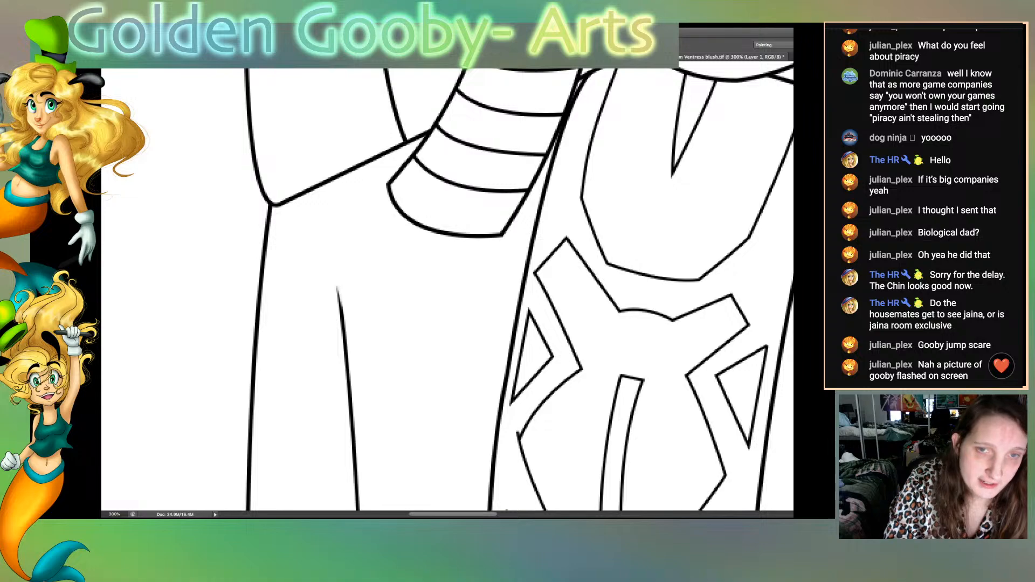
Step: Taper the inner ends of the two curved lines under the bust to fine points
scroll(448, 289, up, 10)
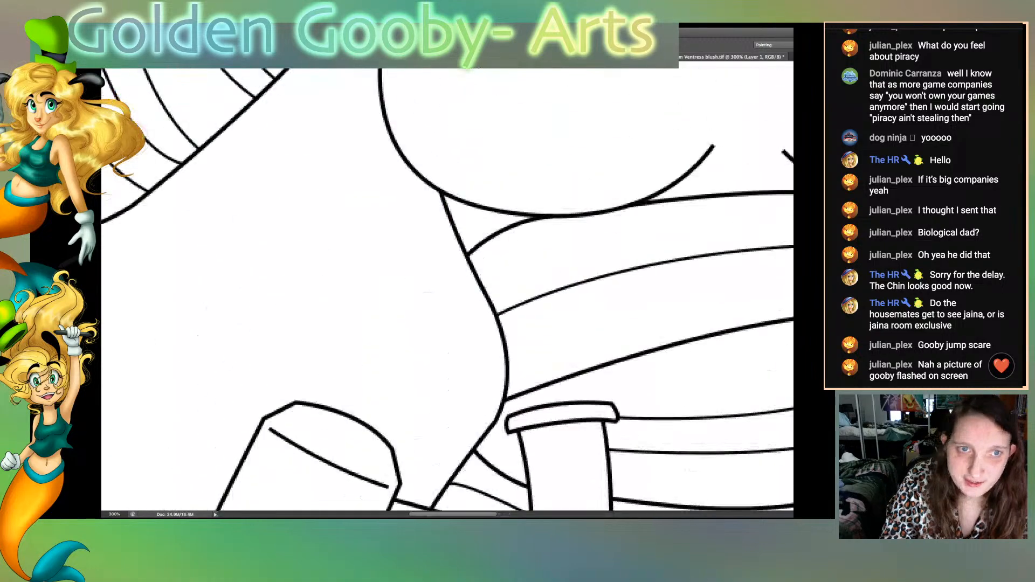
drag(716, 309, 700, 331)
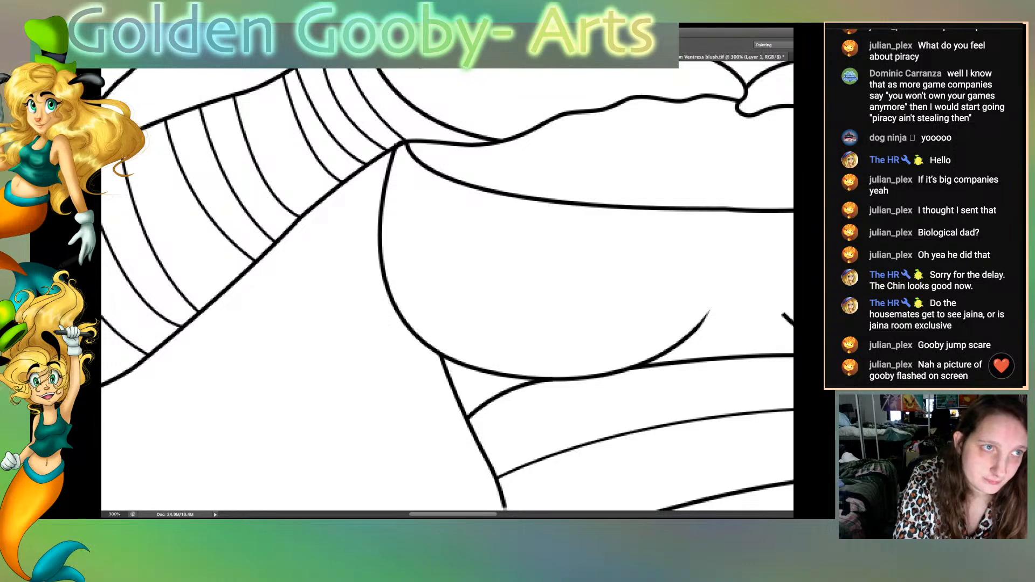
scroll(448, 286, right, 5)
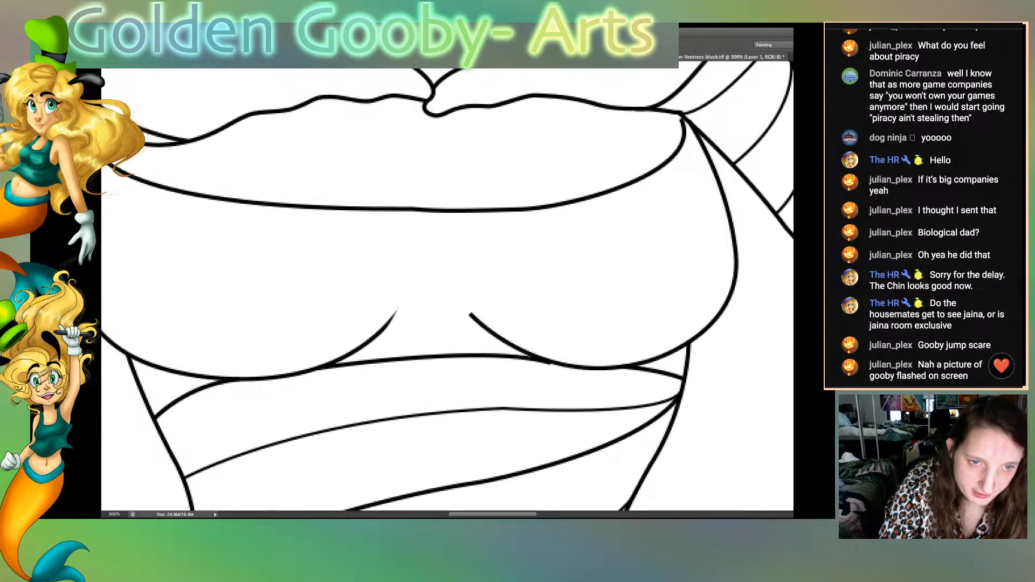
drag(468, 313, 490, 333)
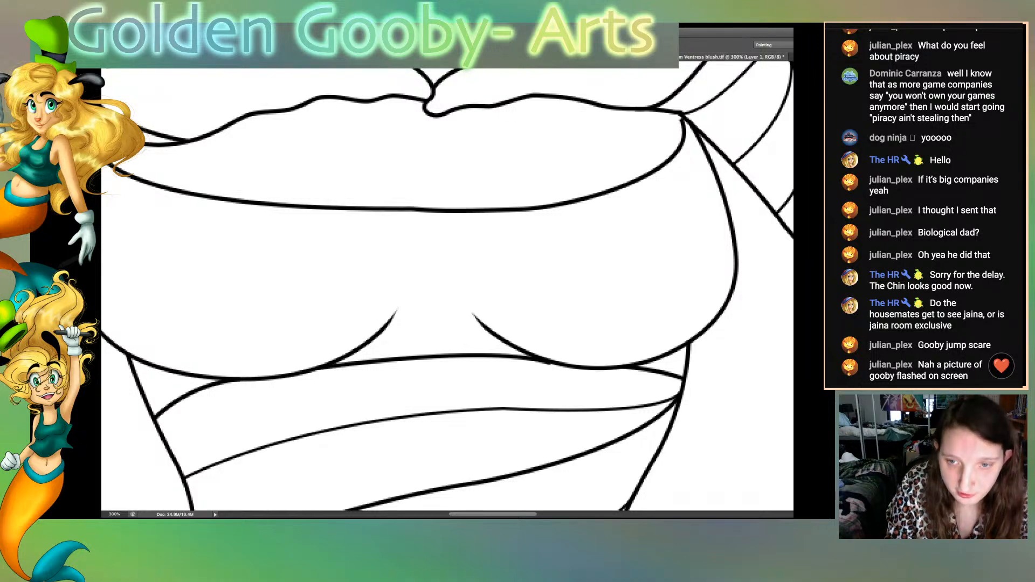
Step: Taper the loose ends of the finger, palm crease and thumb base lines on the hand forming the heart's right half
scroll(447, 289, up, 10)
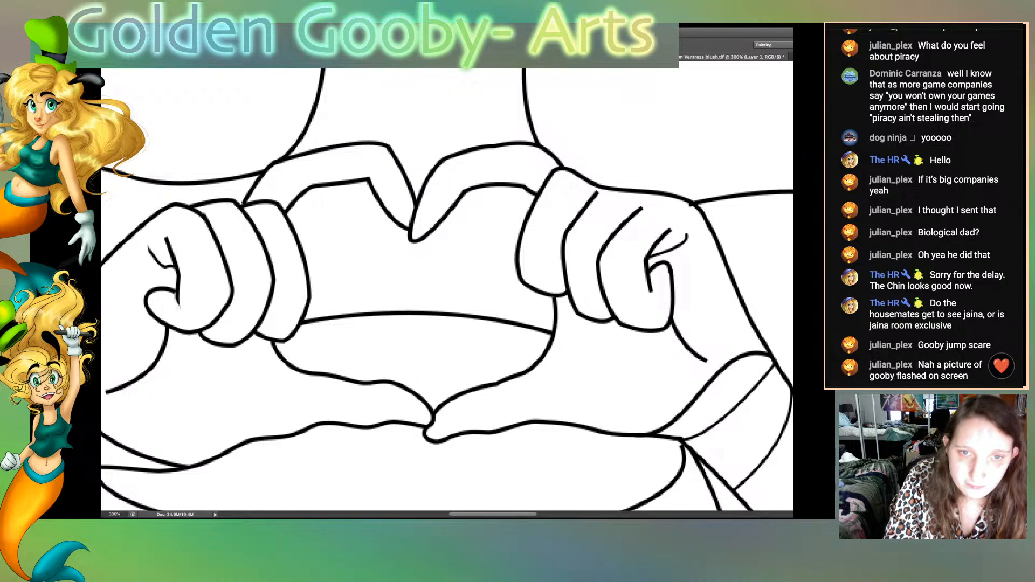
drag(598, 191, 574, 219)
drag(643, 207, 624, 221)
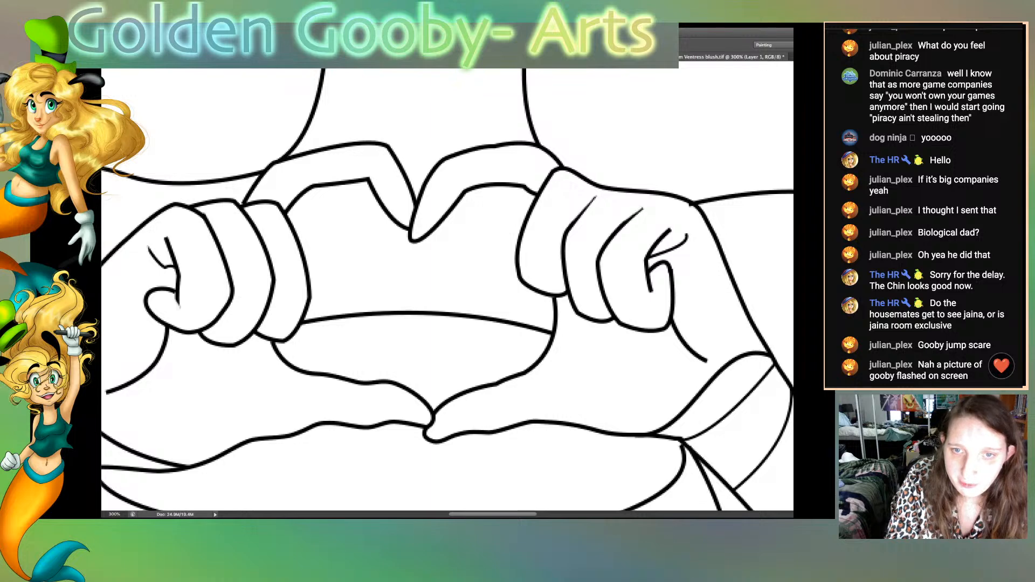
drag(688, 235, 684, 242)
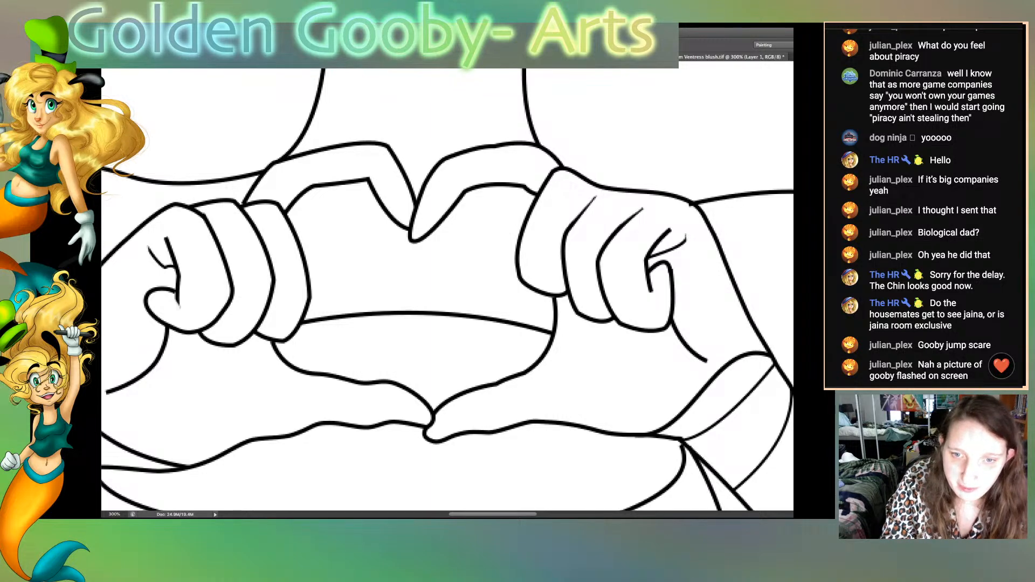
drag(708, 362, 693, 355)
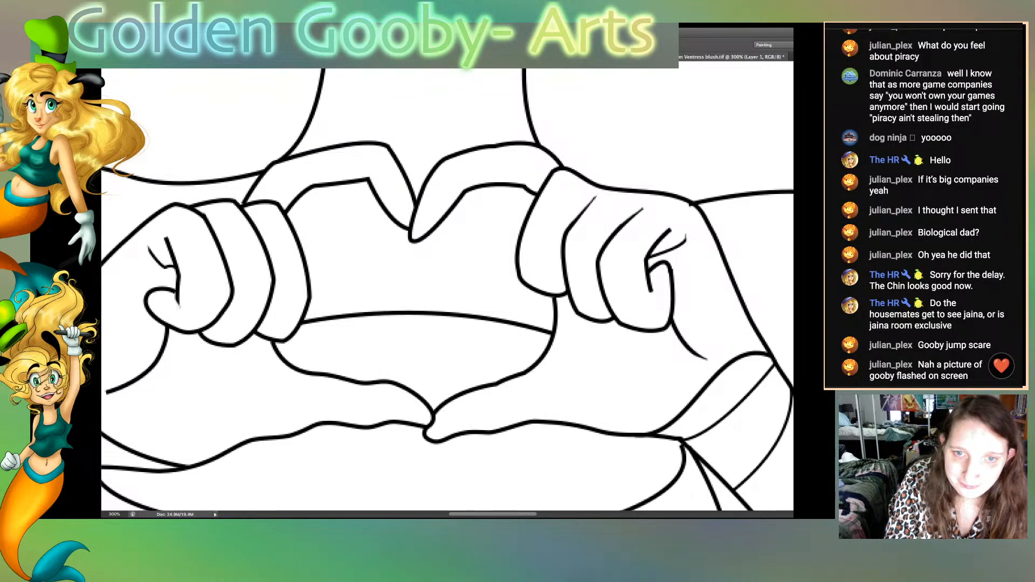
drag(649, 294, 647, 285)
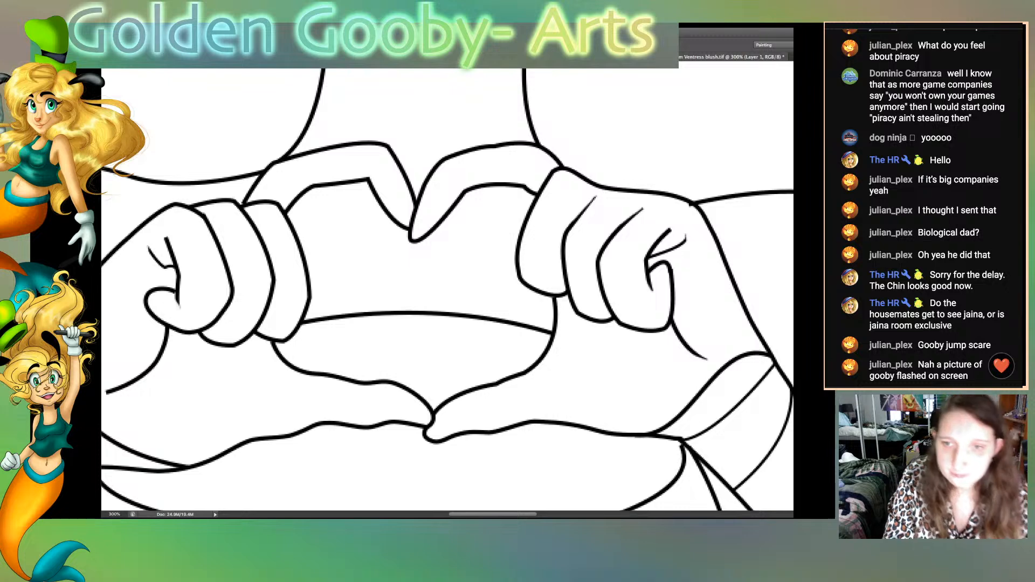
Step: Taper the lower ends of both nose bridge lines, the upper end of the right nostril line and the right cheek line
scroll(448, 289, up, 10)
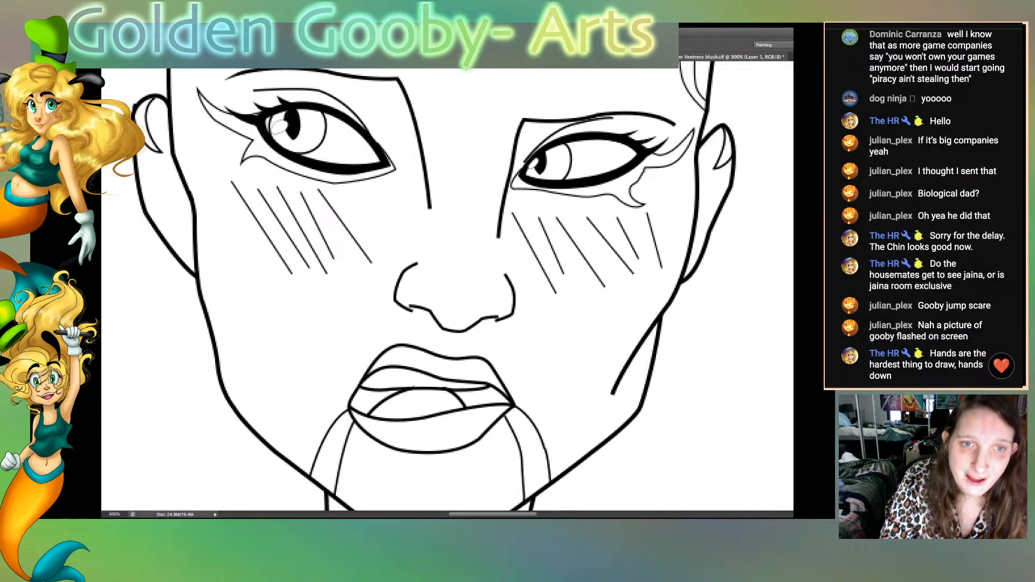
mouse_move(498, 240)
mouse_down()
mouse_move(501, 198)
mouse_move(500, 208)
mouse_up()
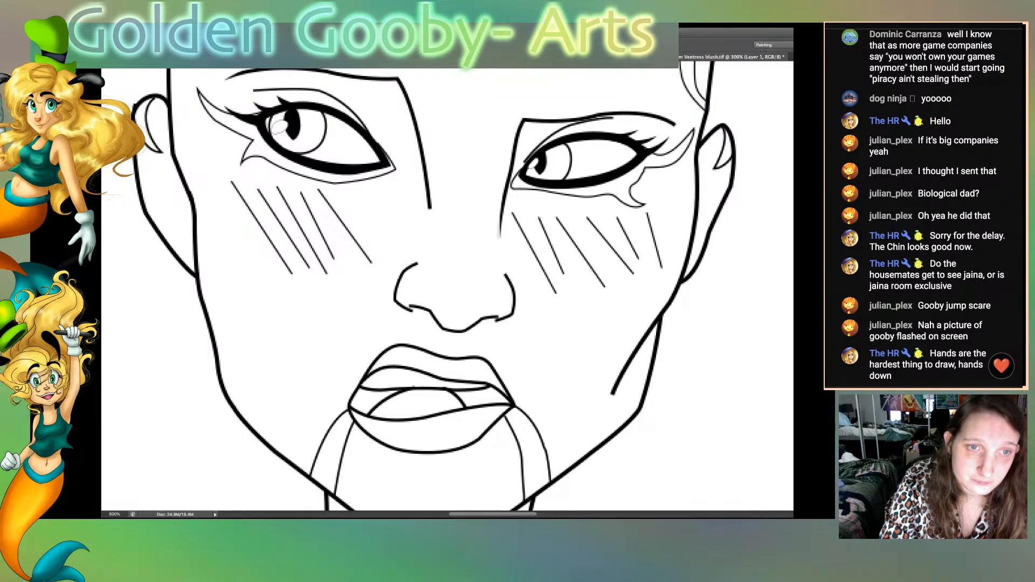
drag(431, 211, 427, 171)
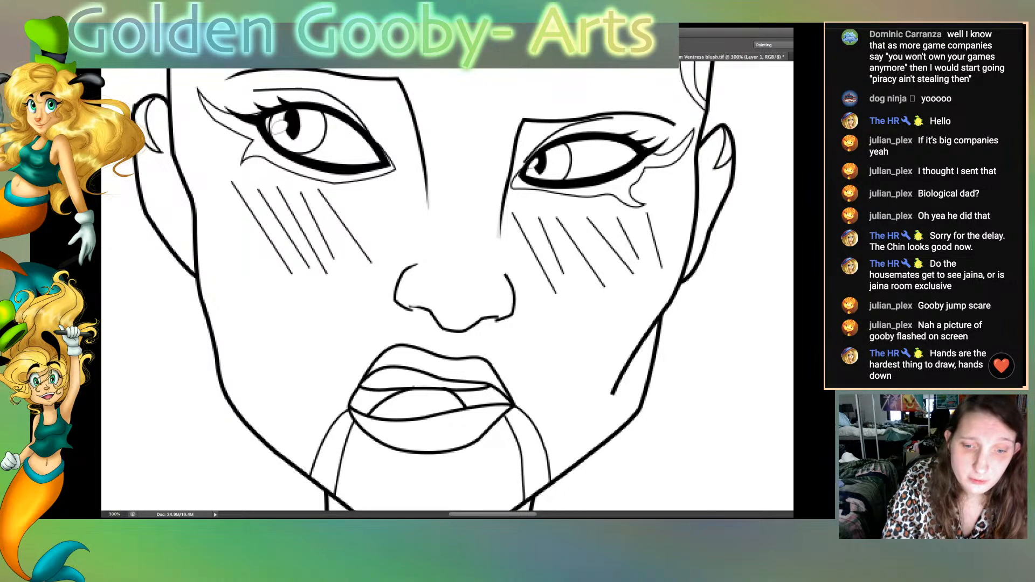
drag(506, 275, 510, 285)
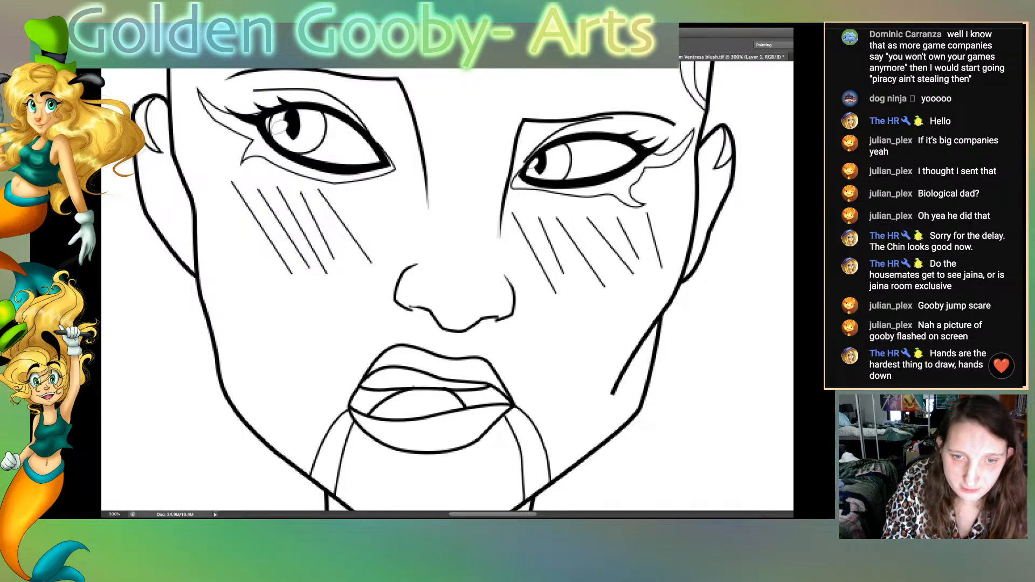
drag(619, 373, 617, 390)
mouse_move(631, 350)
mouse_down()
mouse_move(623, 377)
mouse_move(642, 340)
mouse_move(634, 354)
mouse_up()
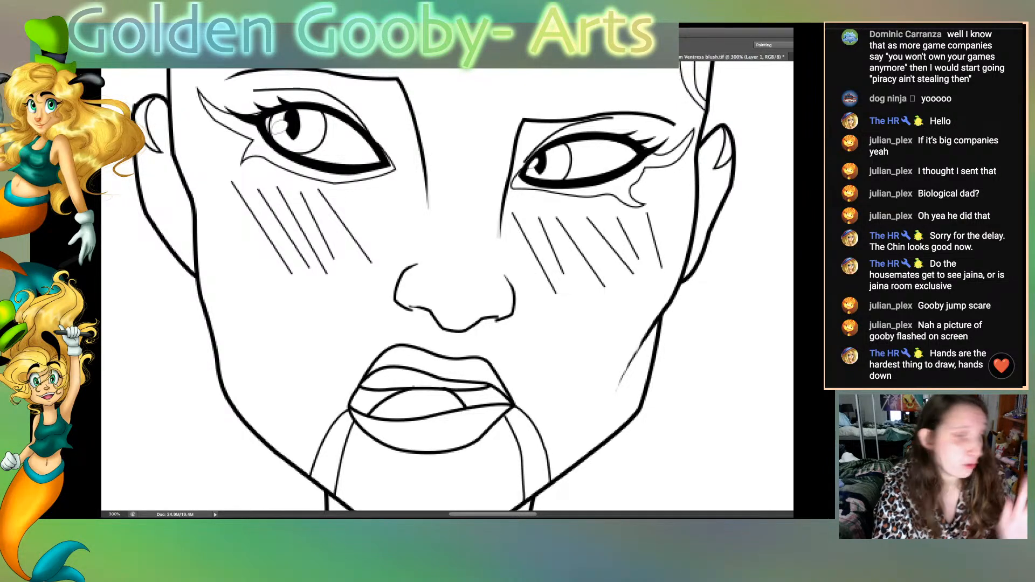
Step: Taper the outer end of the right eyebrow line to a fine point, working at 400%
key(ctrl+plus)
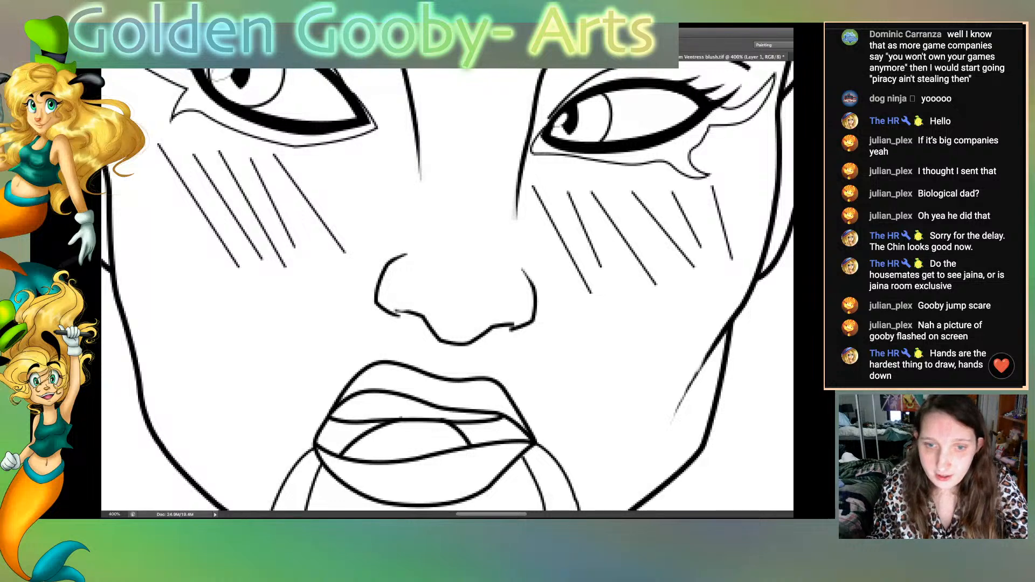
scroll(448, 286, down, 1)
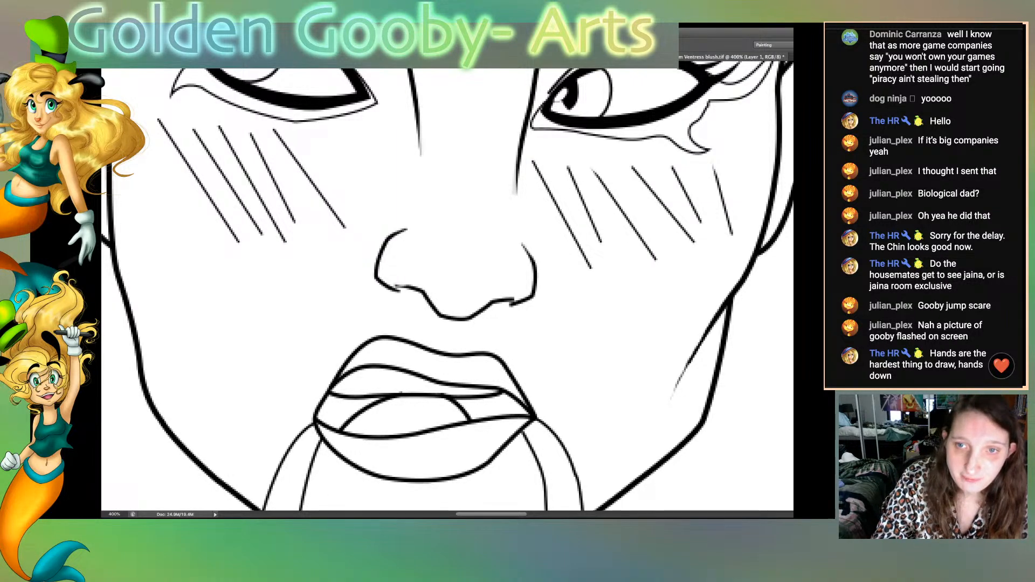
scroll(448, 286, up, 10)
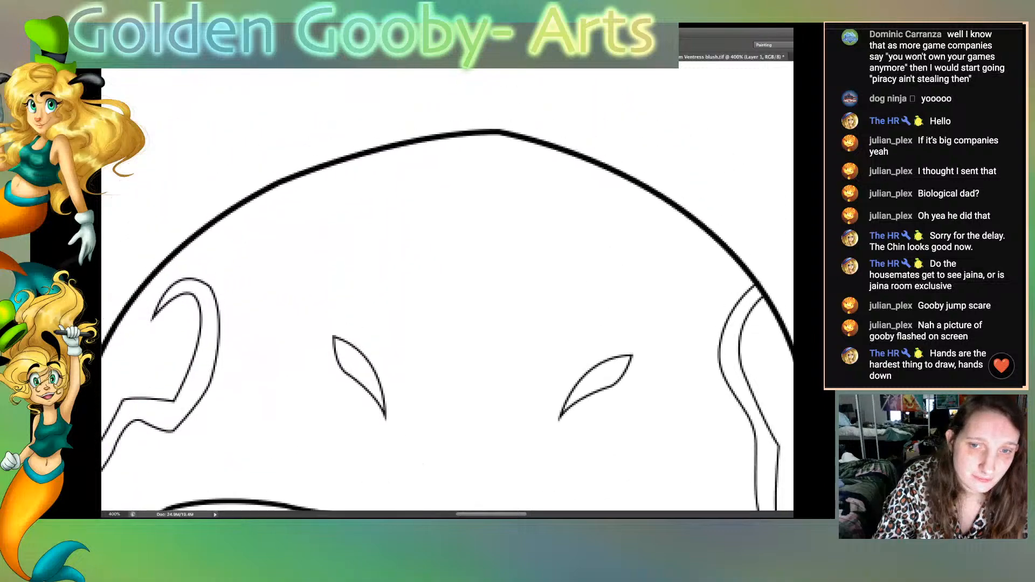
scroll(447, 286, down, 6)
scroll(447, 285, up, 3)
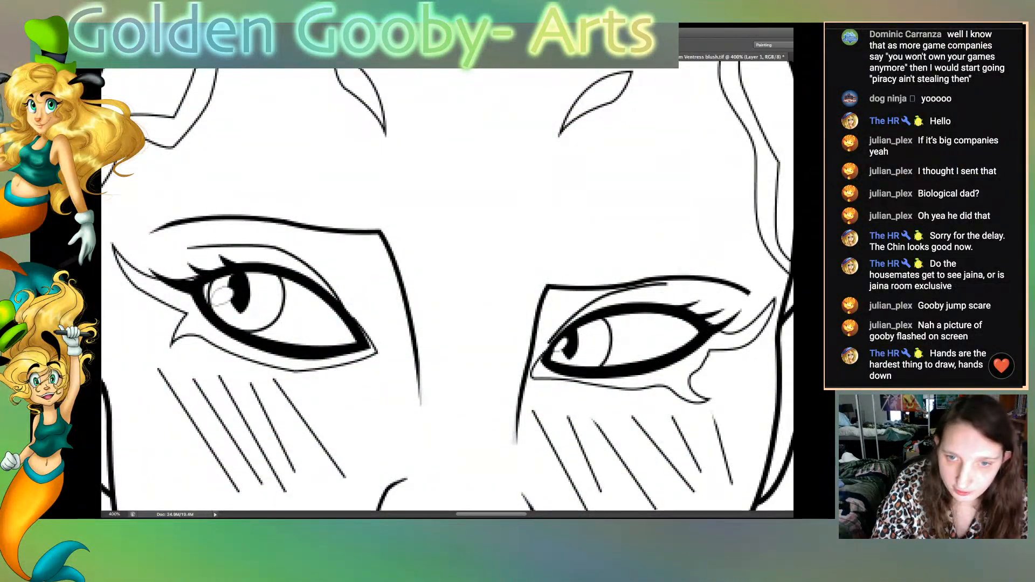
drag(752, 291, 724, 278)
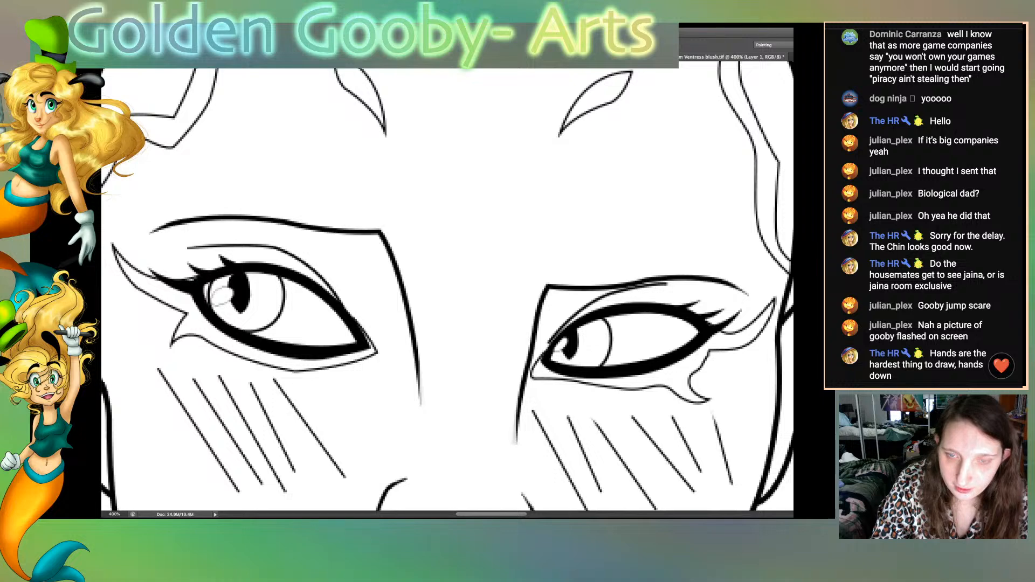
Step: Taper the loose end of the thumb base line on the hand forming the heart's left half
scroll(448, 286, left, 5)
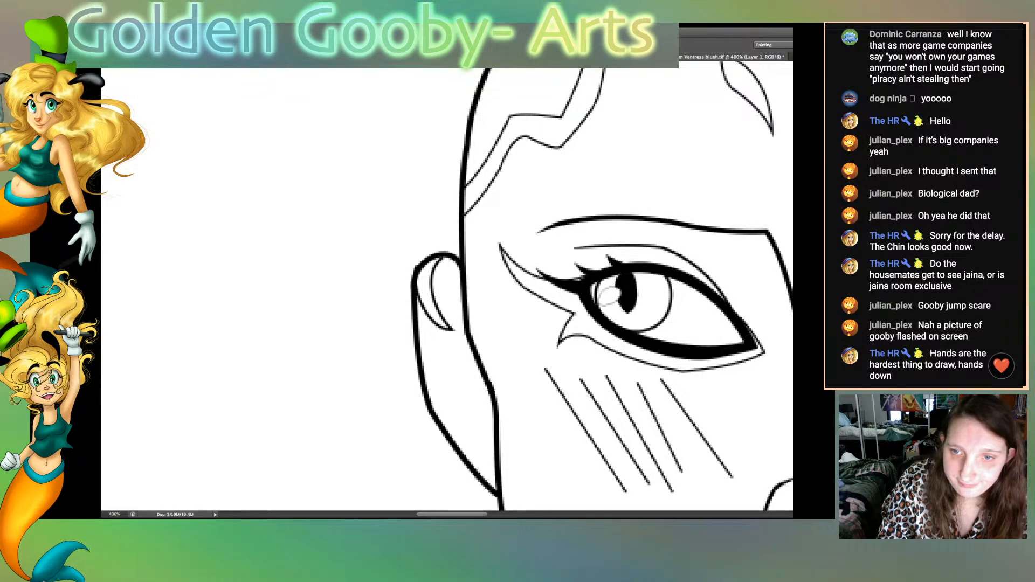
scroll(448, 286, right, 10)
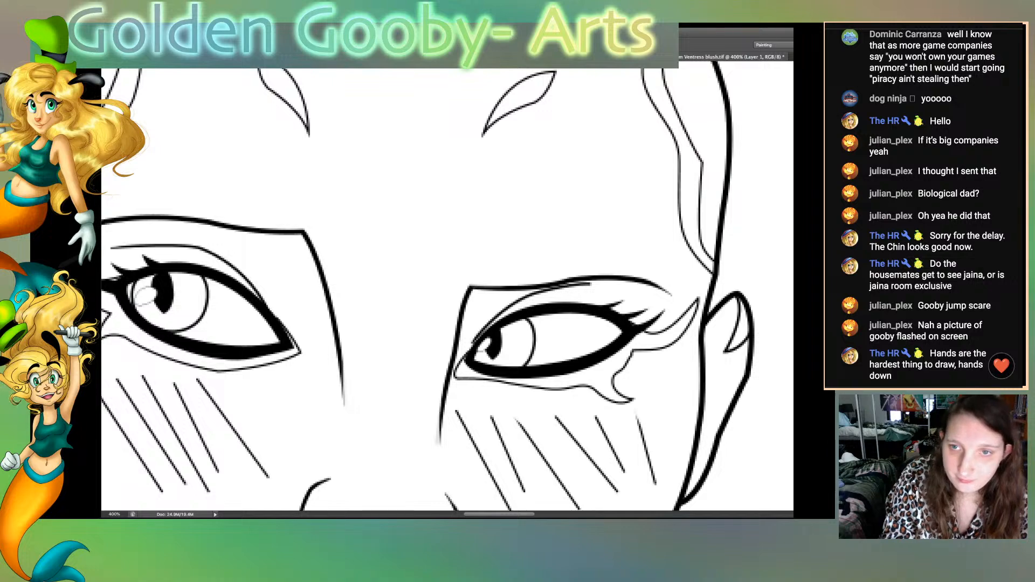
scroll(448, 289, up, 4)
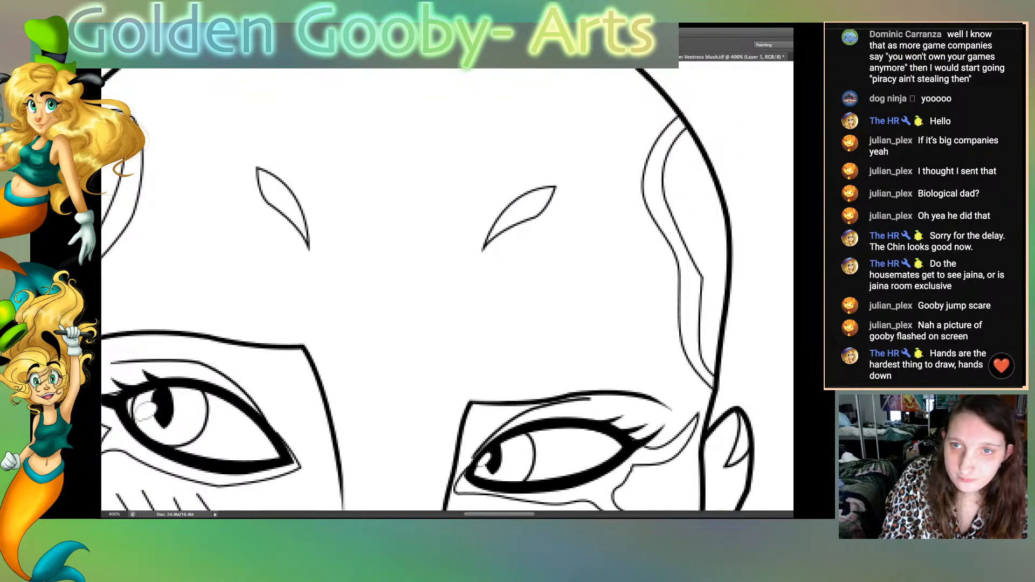
scroll(448, 290, down, 15)
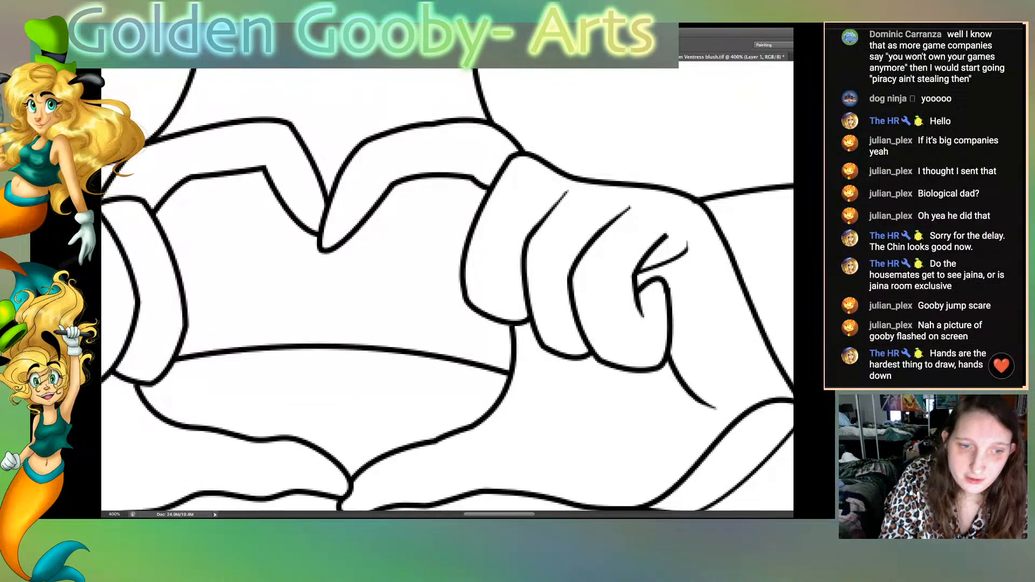
scroll(448, 290, left, 5)
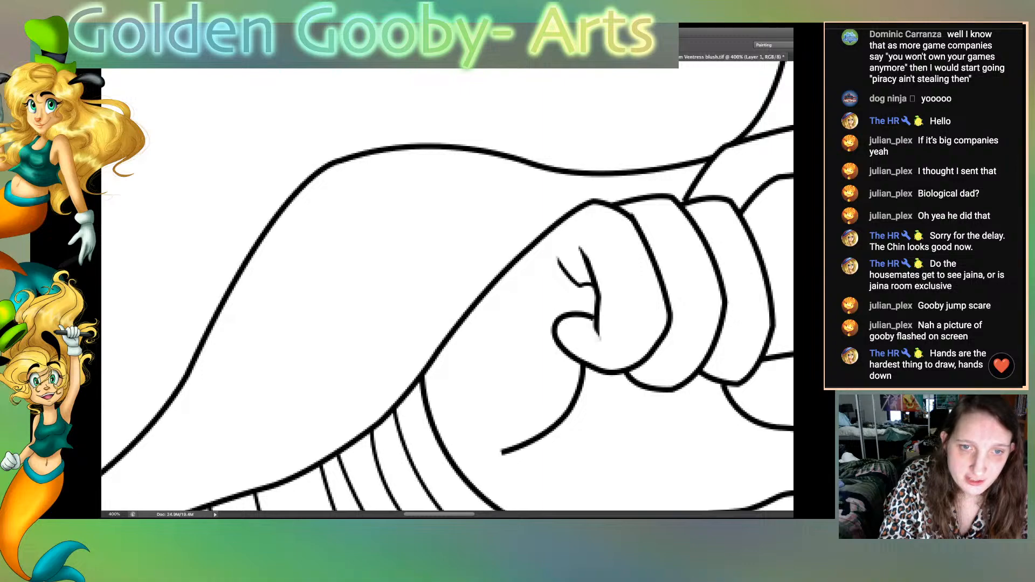
drag(503, 454, 530, 445)
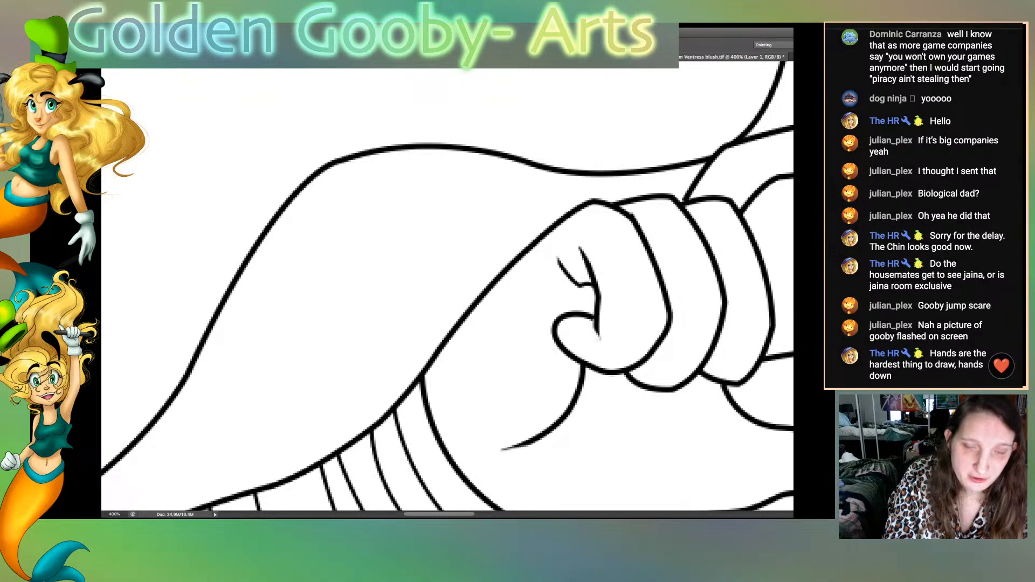
Step: Examine the line ends on the arm wraps, bust, belt emblem, straps, hip pouches and skirt at 400%
scroll(448, 289, down, 10)
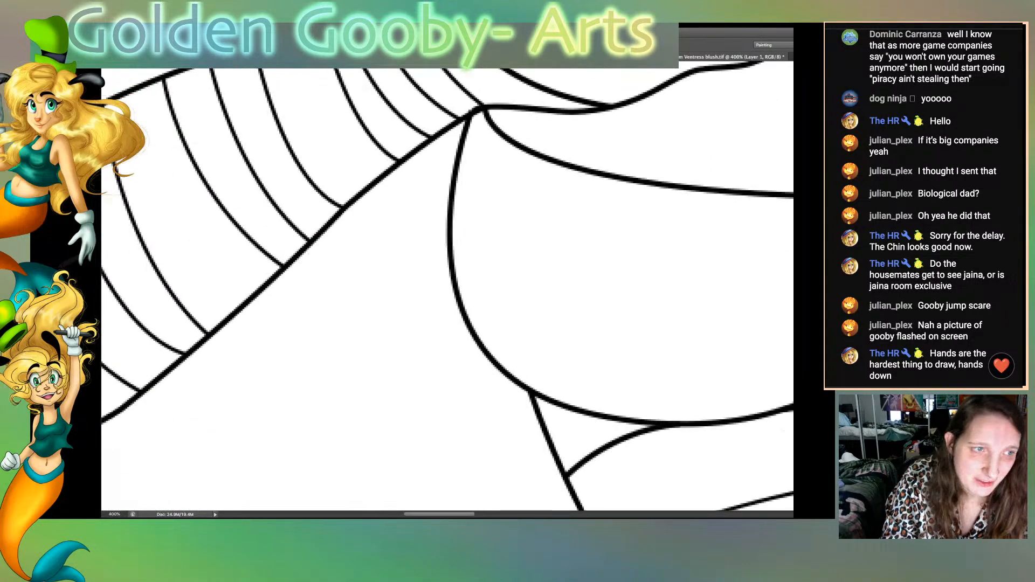
scroll(447, 290, left, 10)
scroll(447, 289, right, 20)
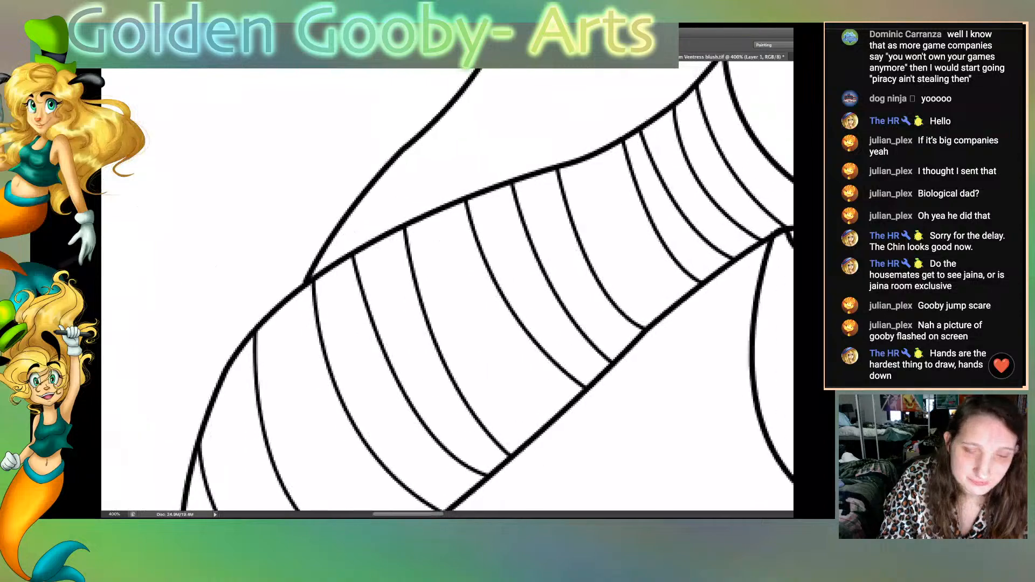
scroll(447, 289, right, 7)
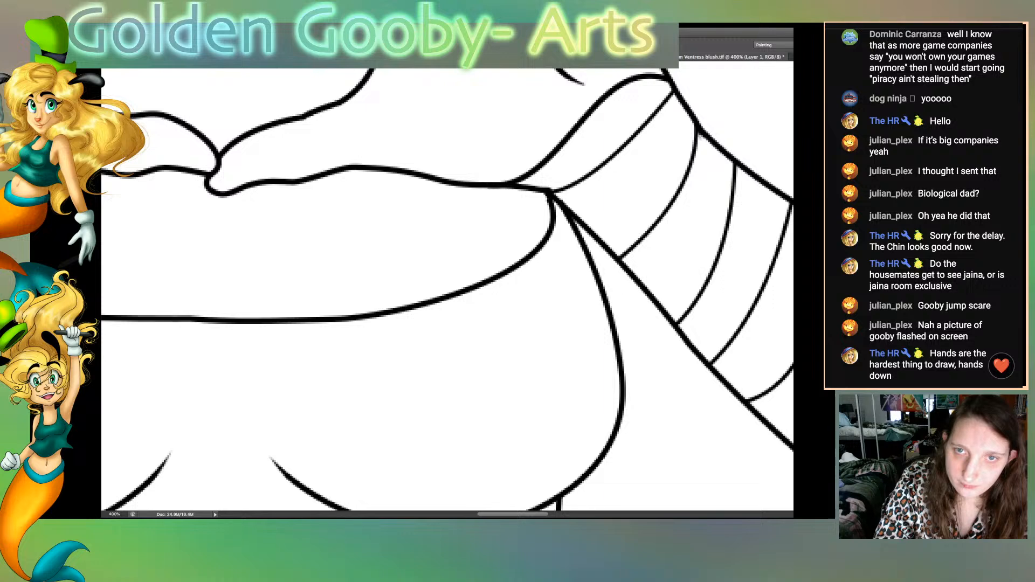
scroll(448, 289, down, 15)
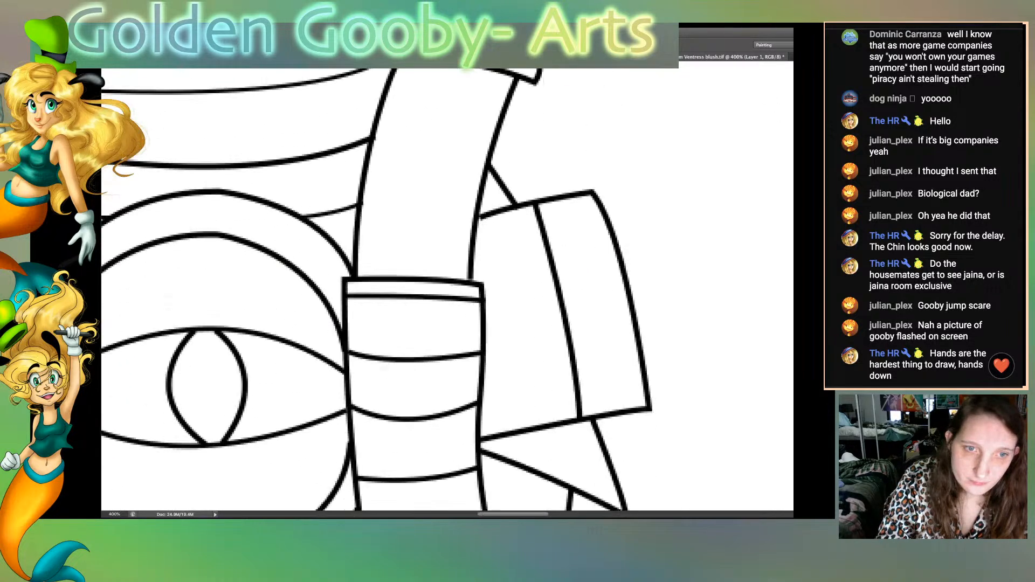
scroll(447, 289, down, 2)
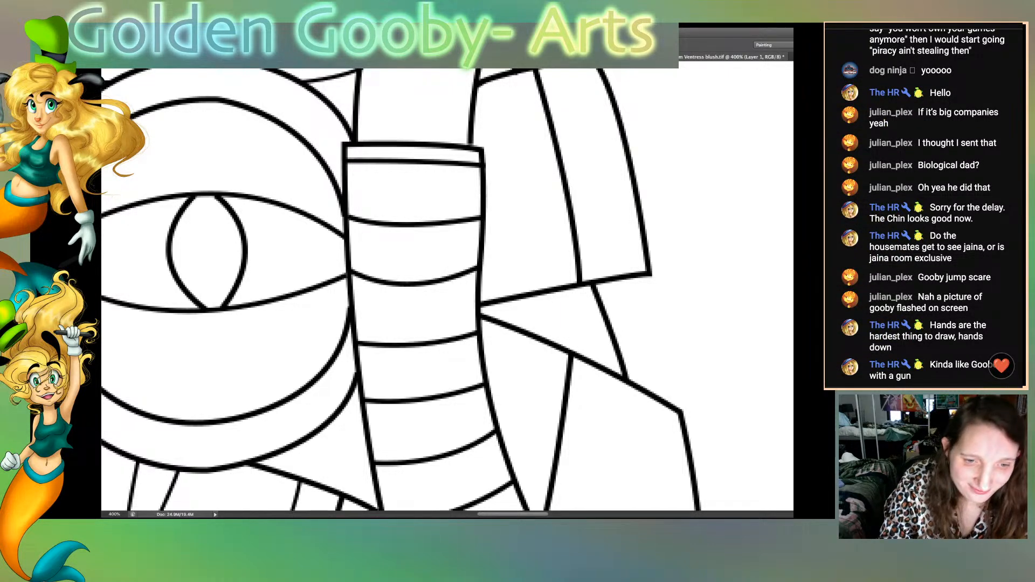
scroll(447, 289, left, 20)
scroll(447, 289, left, 2)
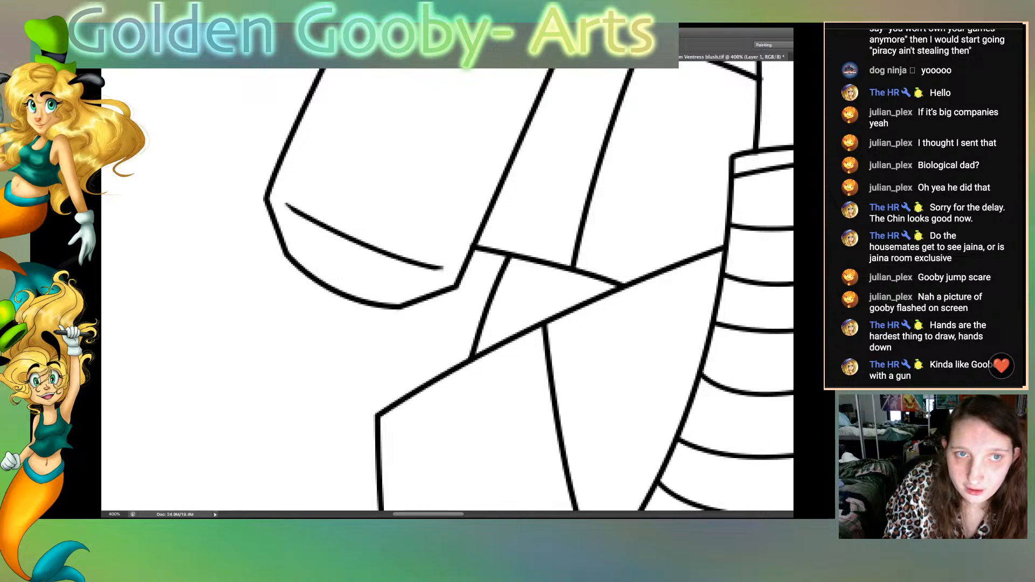
scroll(447, 290, left, 5)
scroll(448, 290, up, 1)
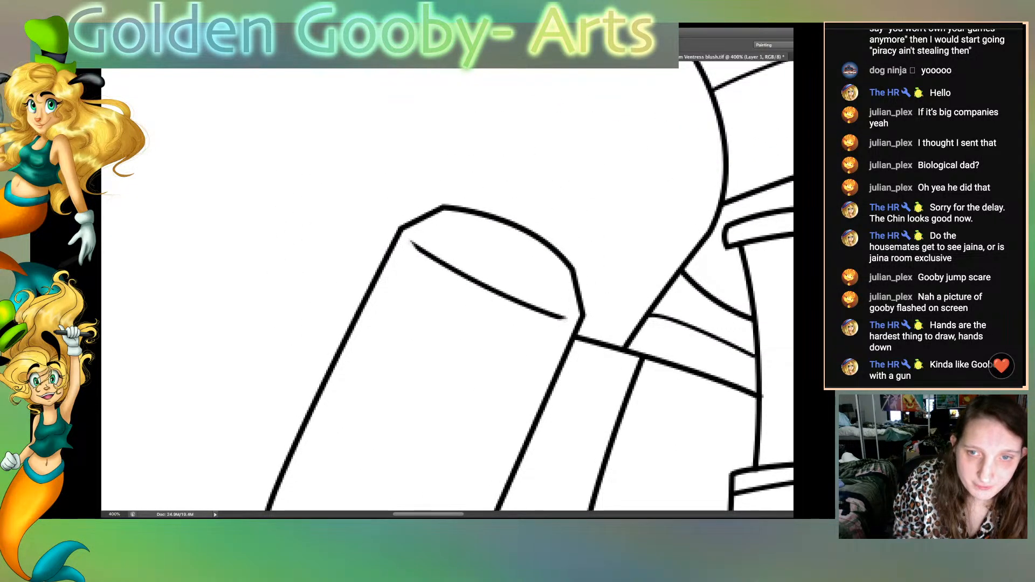
scroll(447, 289, down, 20)
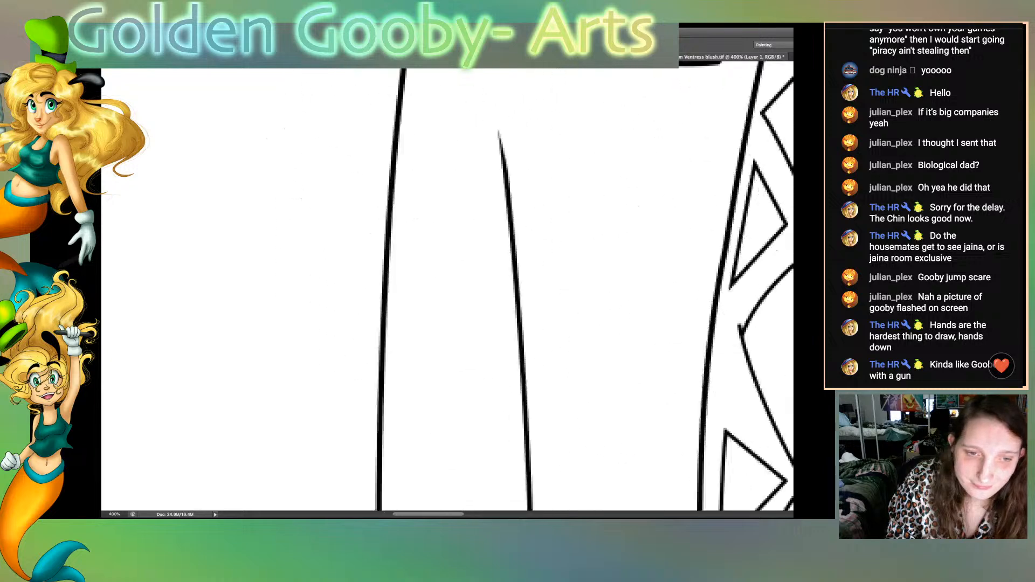
Step: Taper the blunt lower ends of the two fold lines facing each other just above the hem on the skirt's left side
scroll(448, 289, down, 20)
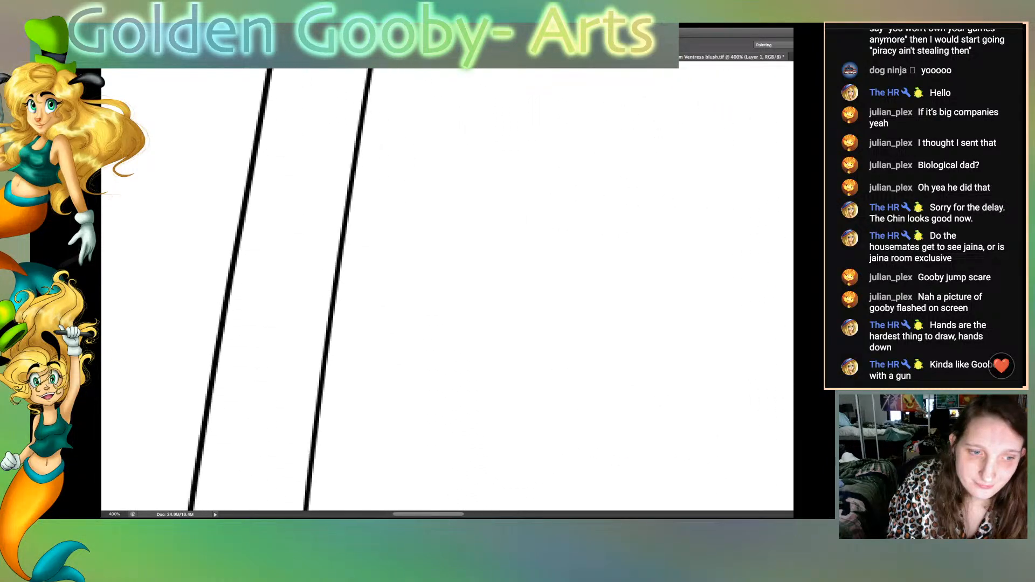
scroll(448, 290, down, 10)
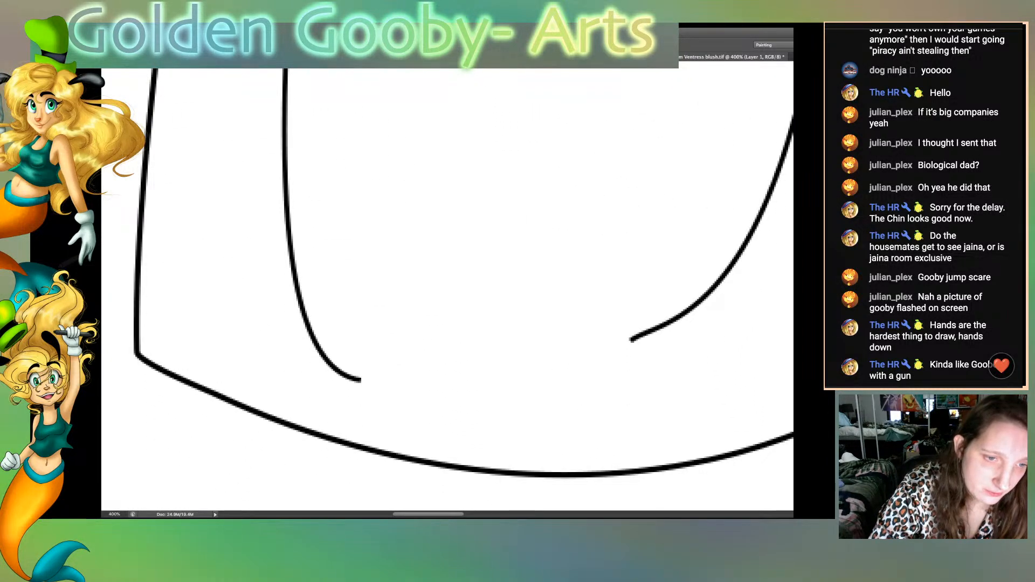
drag(361, 383, 321, 356)
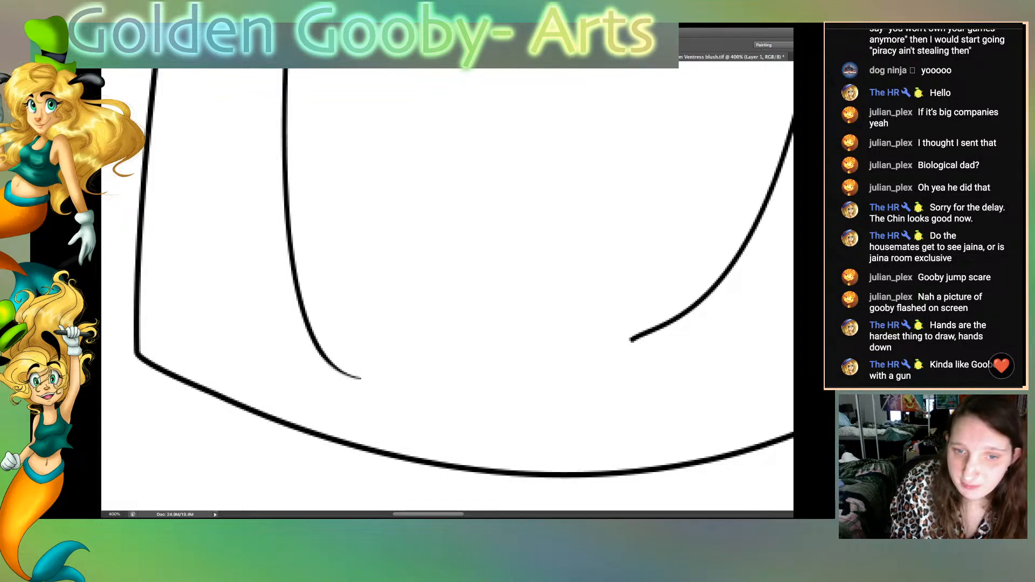
drag(632, 341, 671, 320)
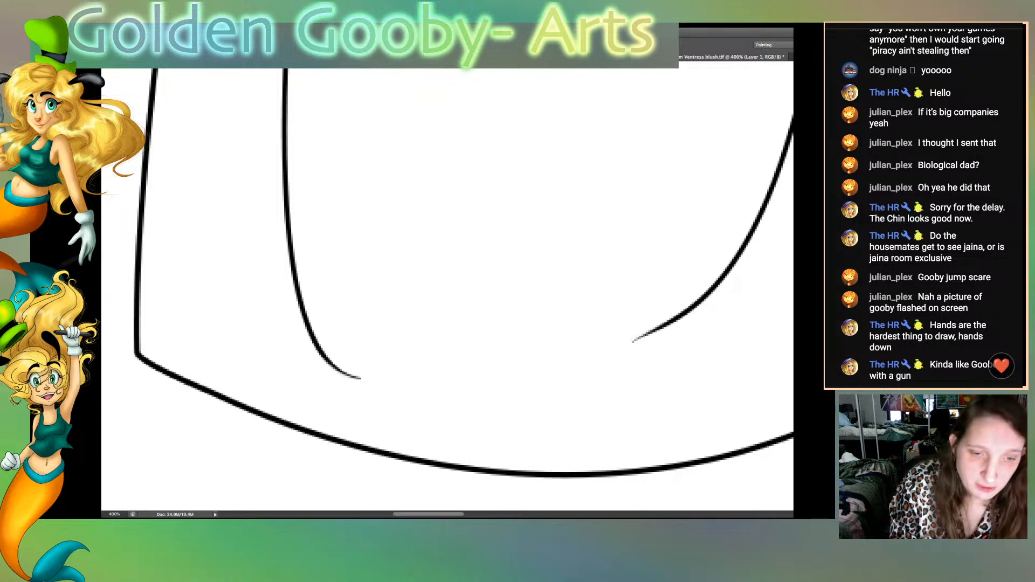
Step: Erase the inner border segments crossing the gaps above the two hooked motifs near the sash's lower end
scroll(448, 286, right, 15)
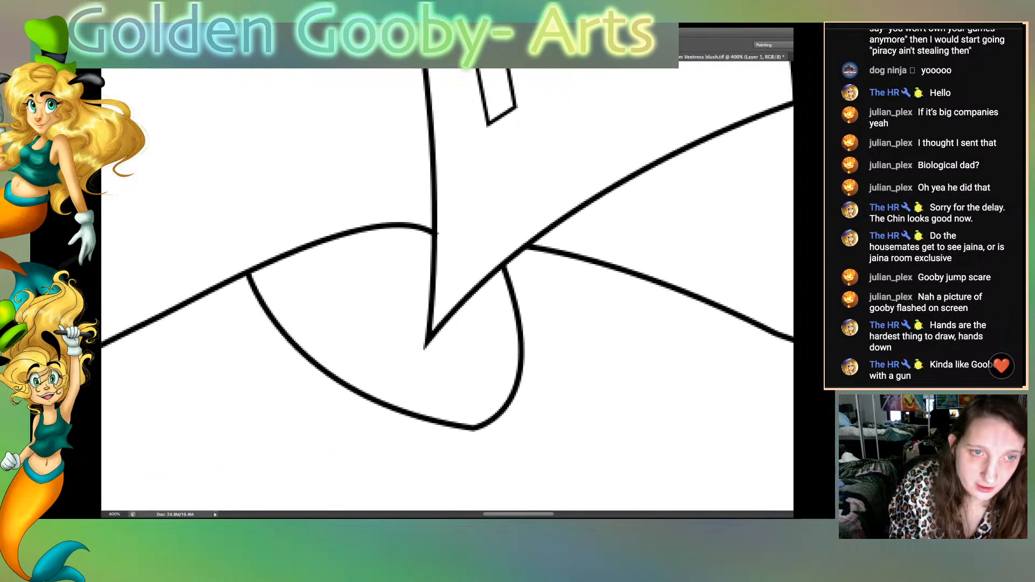
scroll(448, 286, right, 1)
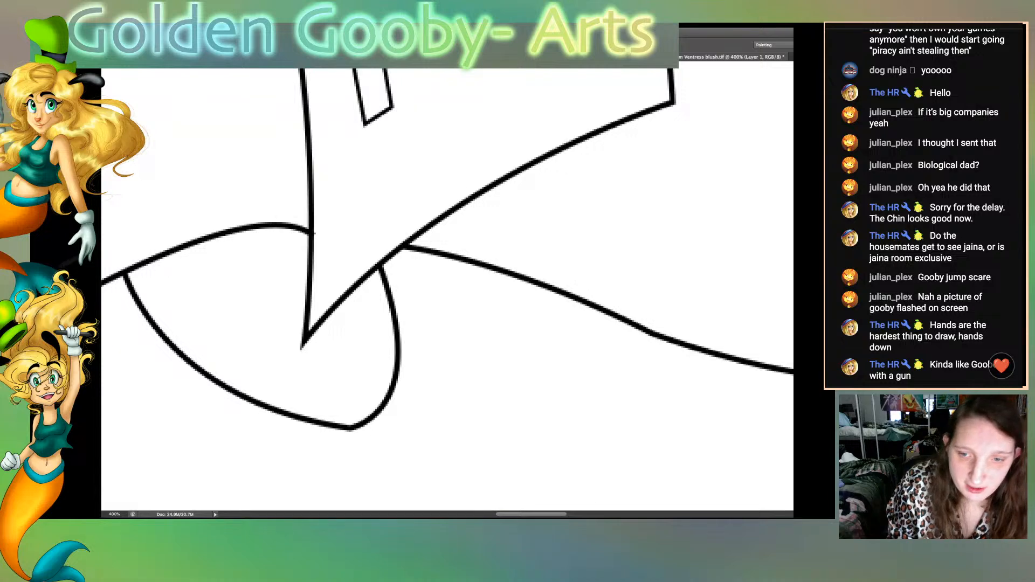
scroll(448, 290, up, 10)
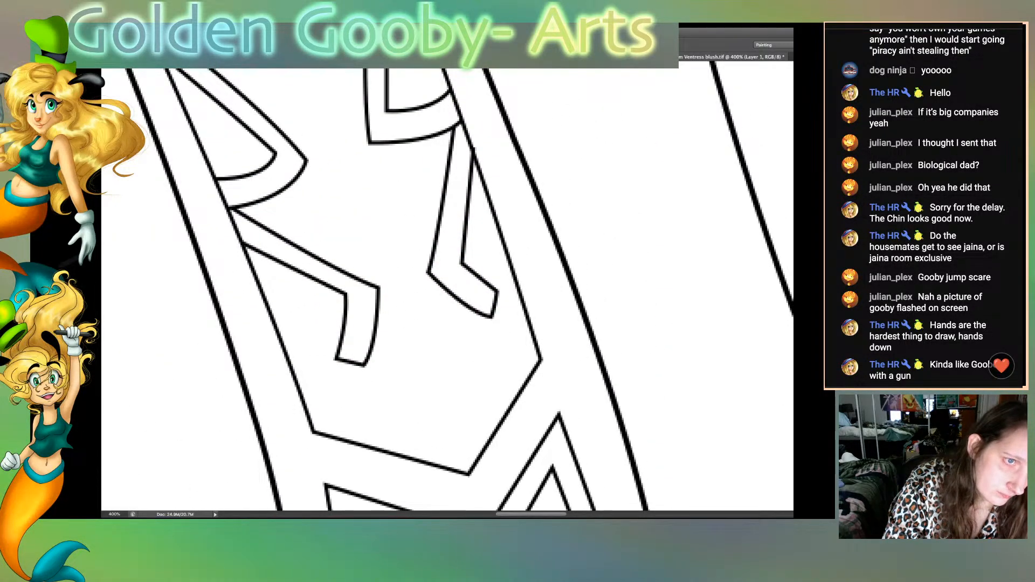
drag(237, 233, 215, 180)
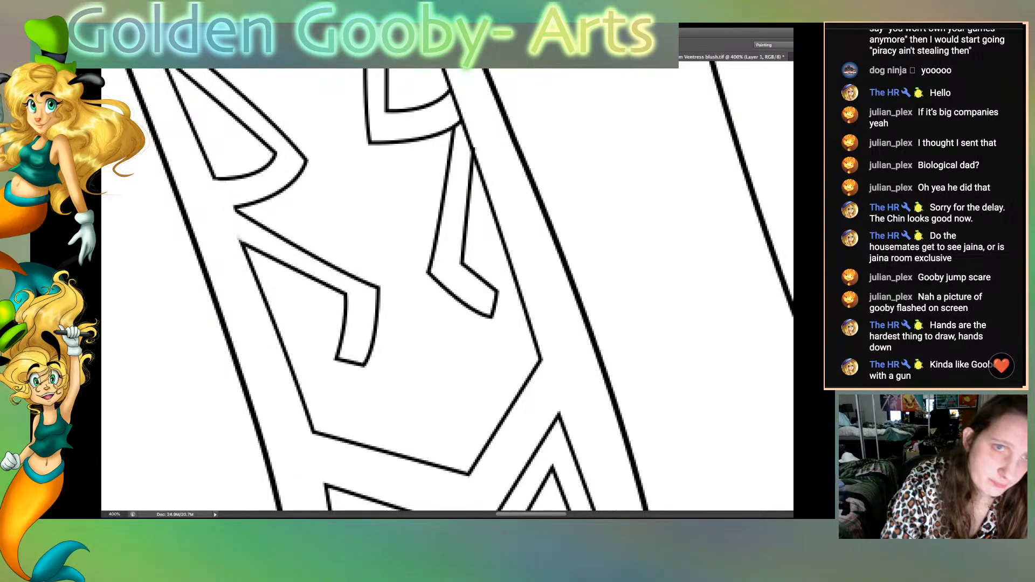
drag(450, 92, 472, 155)
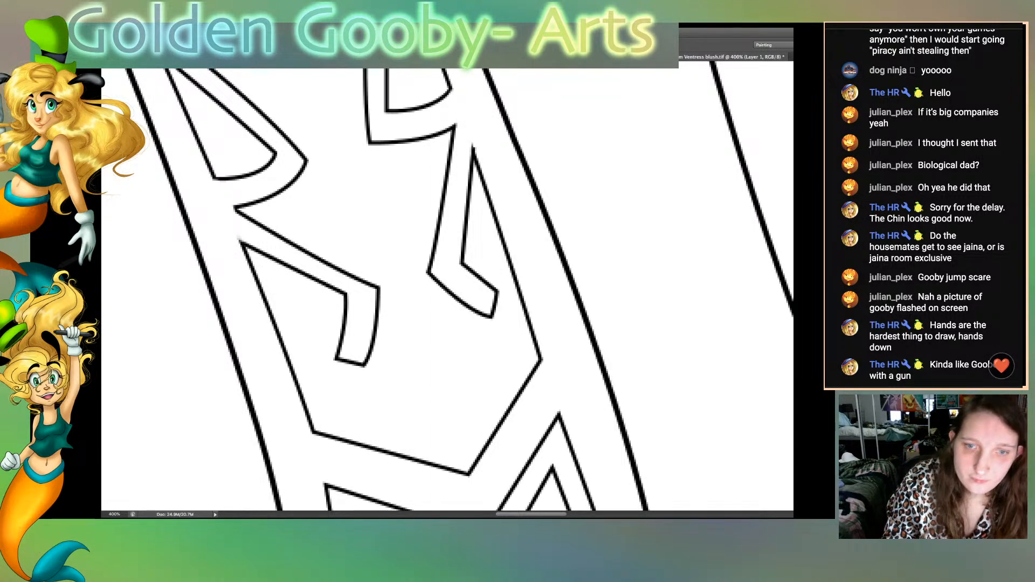
Step: Erase the inner border segments at both ends of the sash's arch motif and taper the lower end of the right skirt fold line
scroll(447, 289, up, 5)
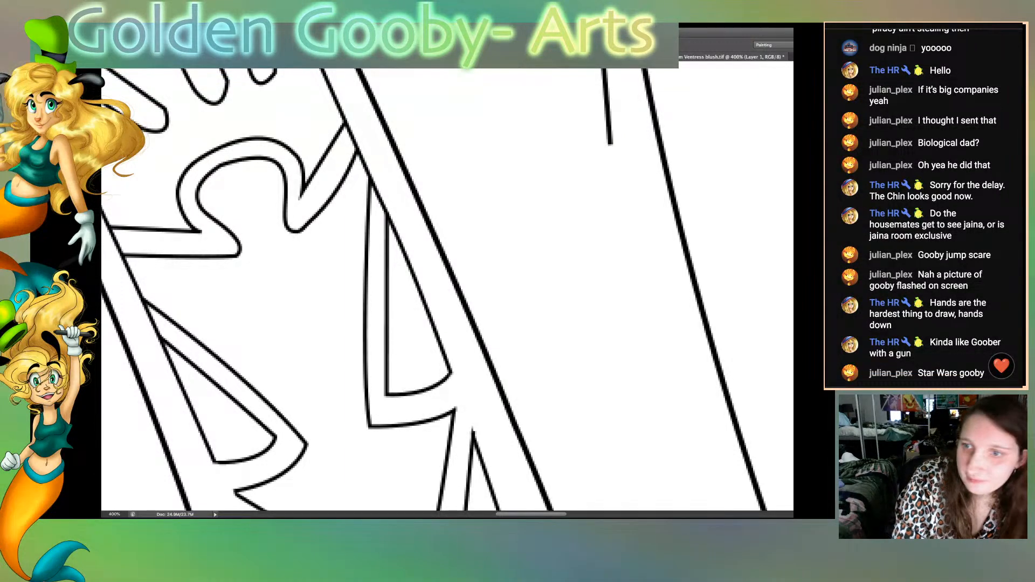
drag(350, 127, 356, 149)
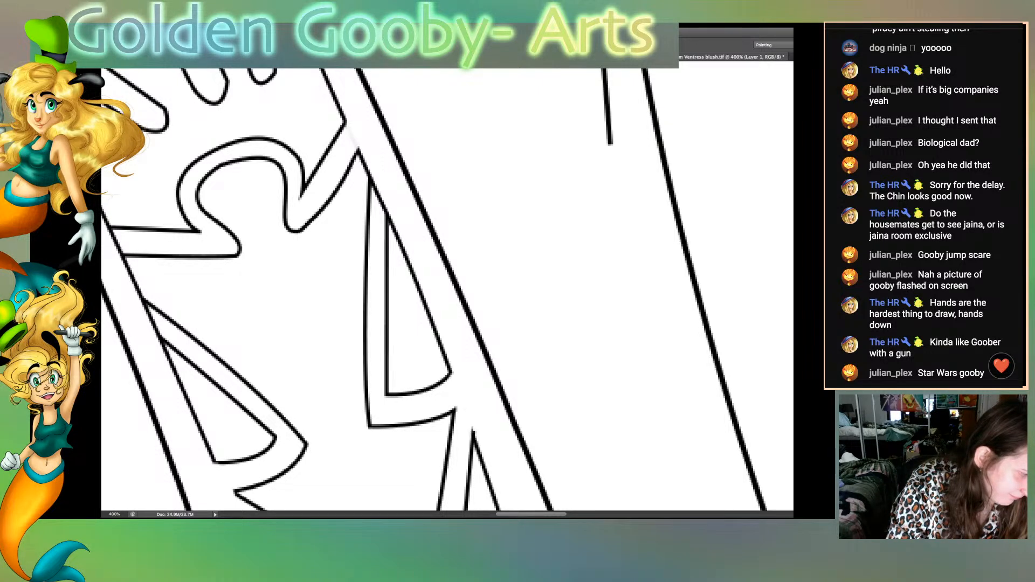
drag(120, 249, 111, 234)
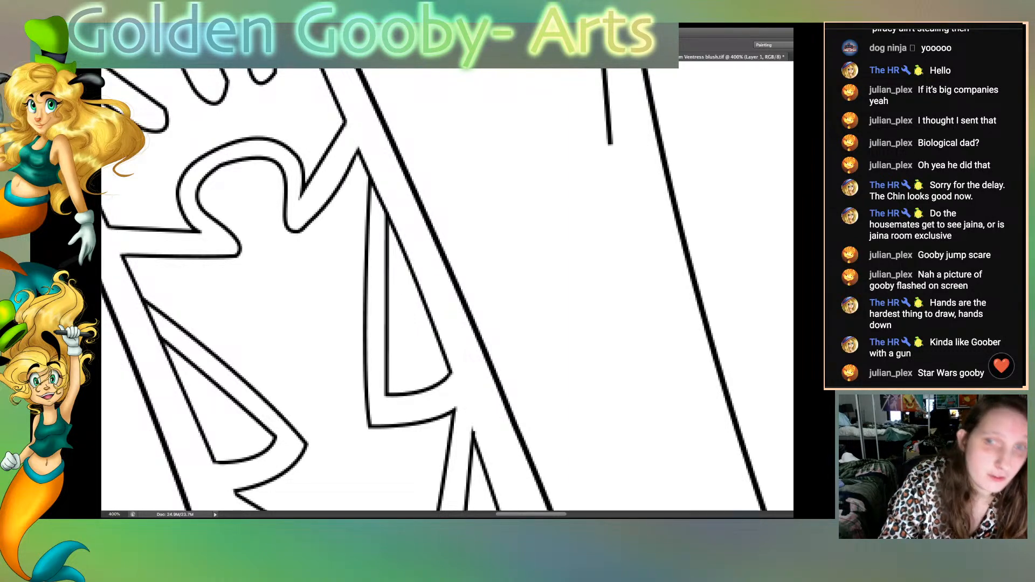
drag(609, 146, 604, 105)
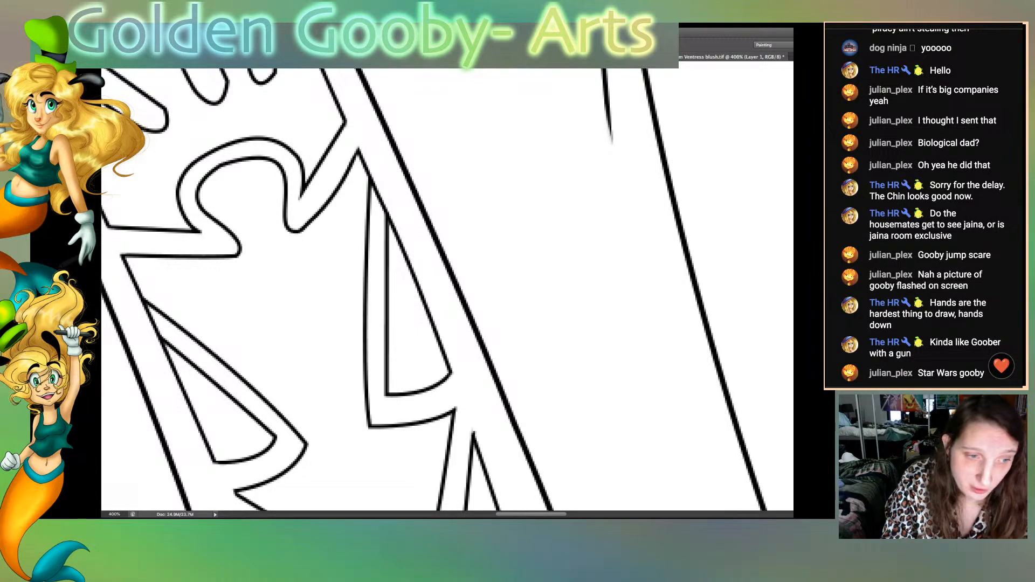
Step: Examine the sash pattern and skirt folds up to the belt emblem at 400%, then the whole figure
scroll(185, 506, left, 6)
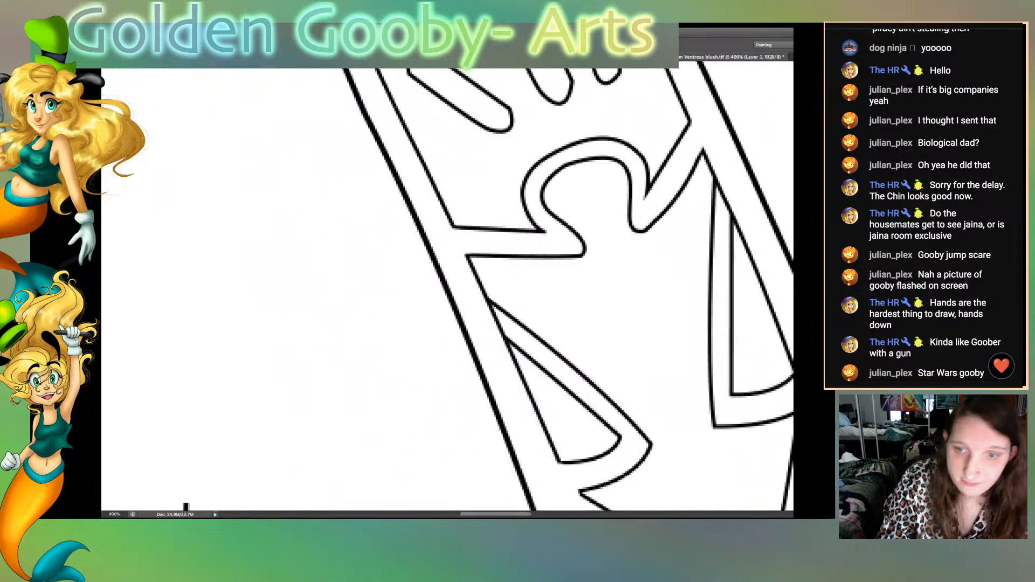
scroll(186, 507, up, 10)
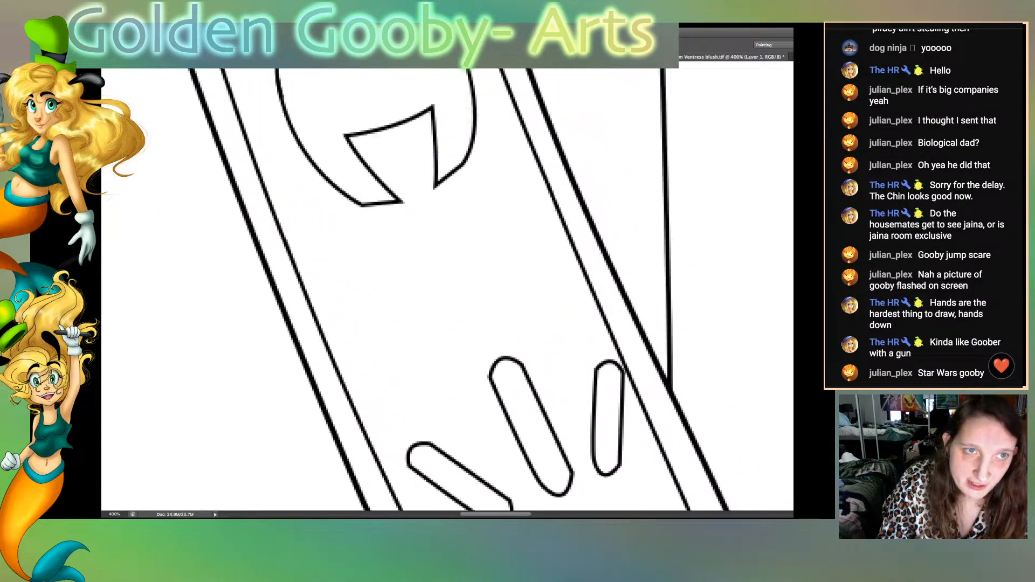
scroll(447, 289, up, 10)
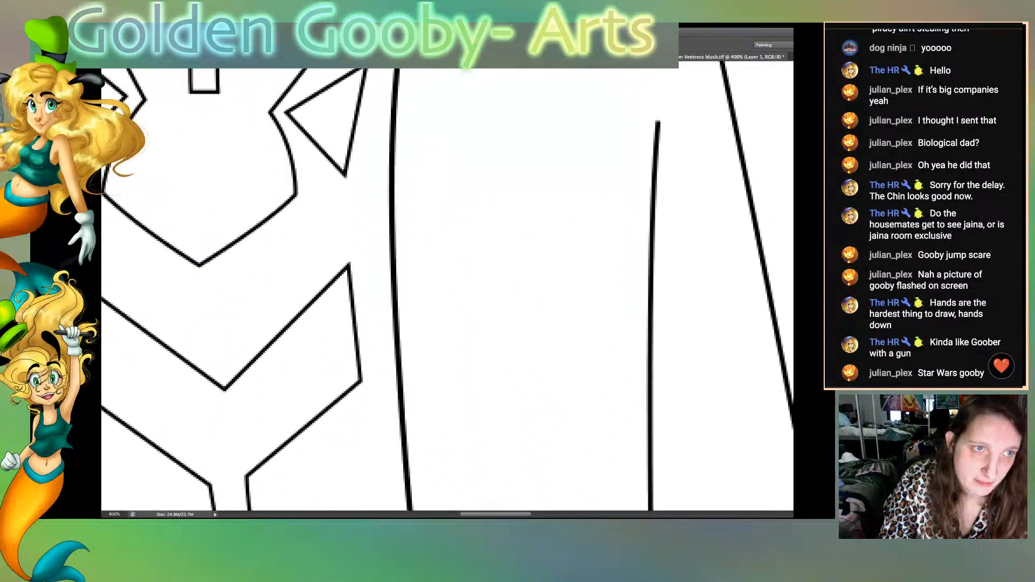
scroll(447, 289, up, 10)
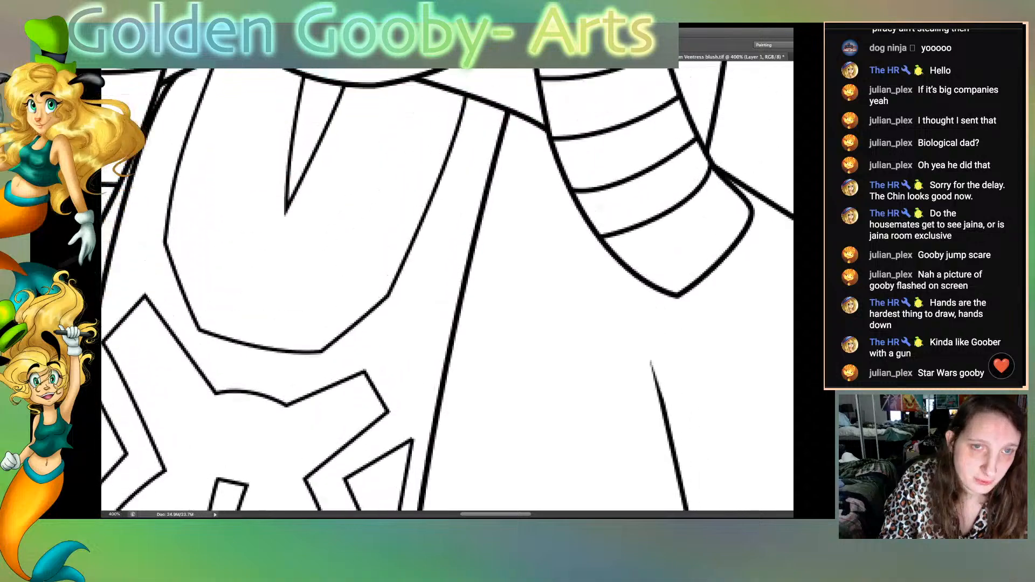
scroll(447, 289, up, 10)
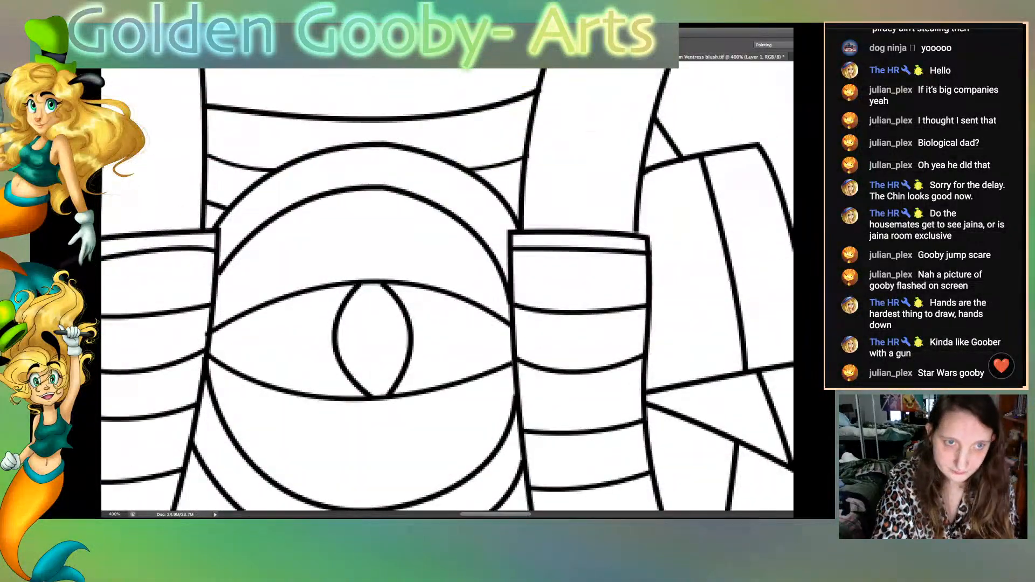
key(ctrl+0)
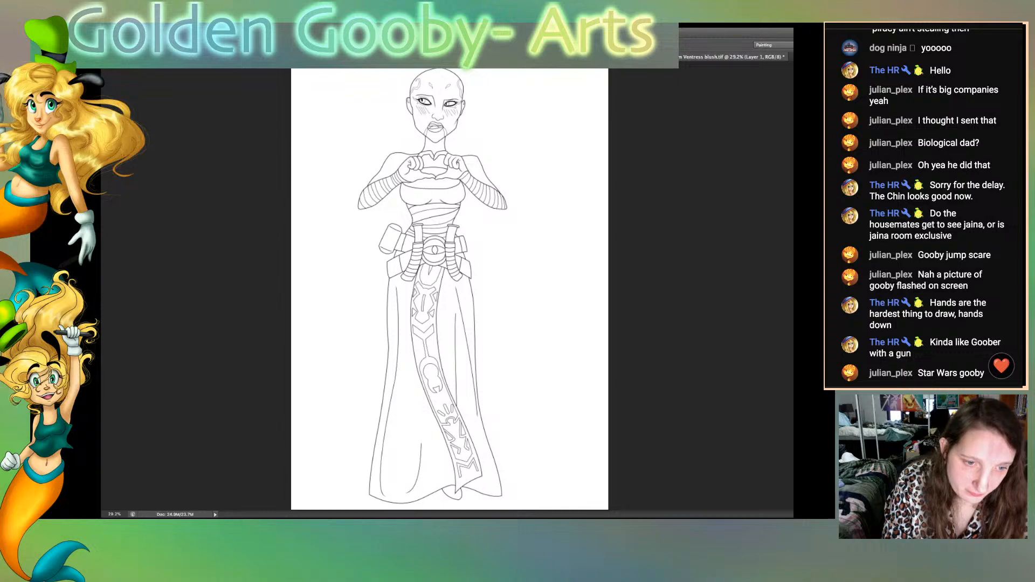
Step: Taper the upper end of the long curved fold line on the lower left of the skirt, working at 200%
key(super+plus)
key(super+plus)
key(super+plus)
key(super+plus)
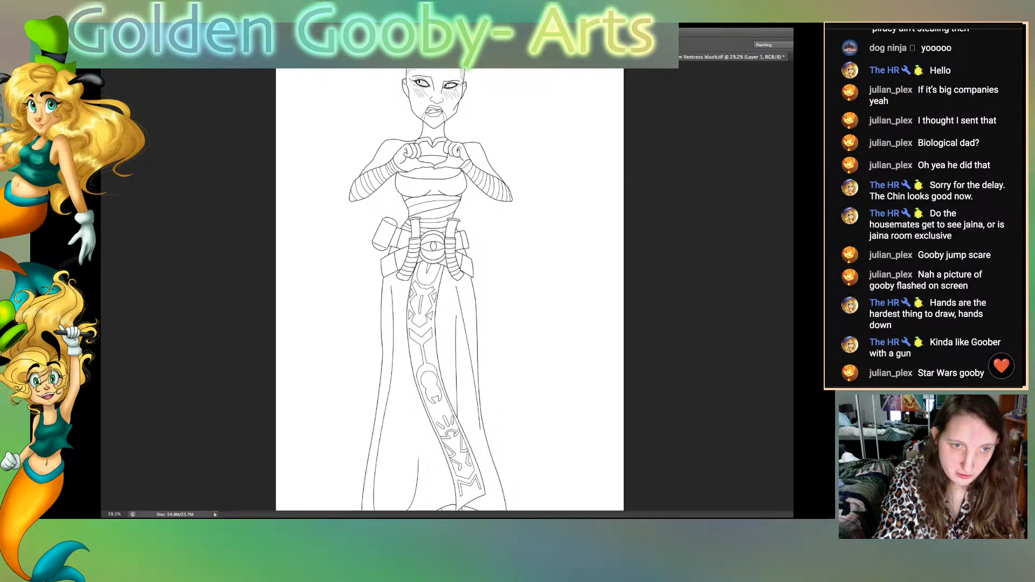
key(super+plus)
key(super+plus)
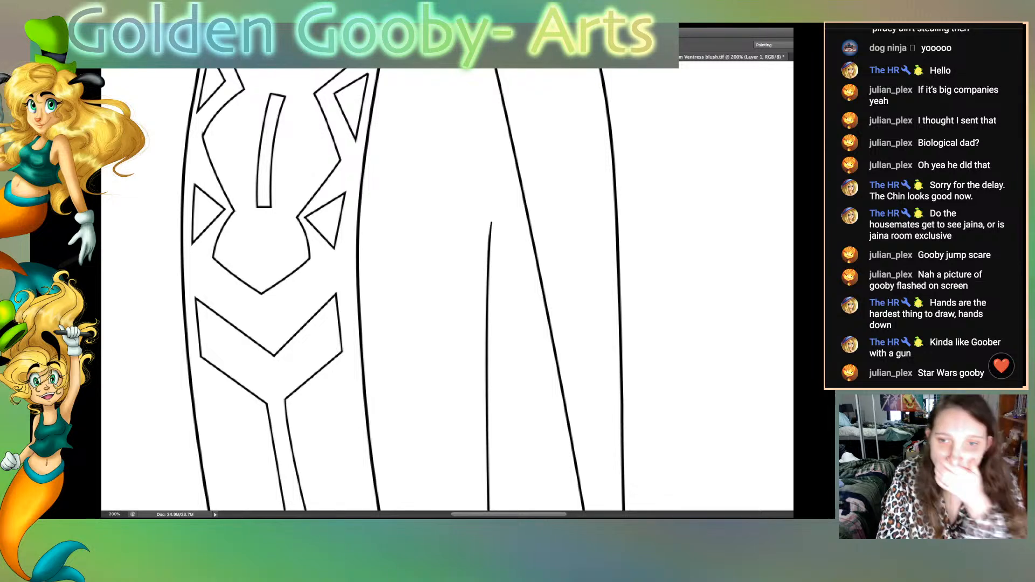
scroll(448, 289, down, 17)
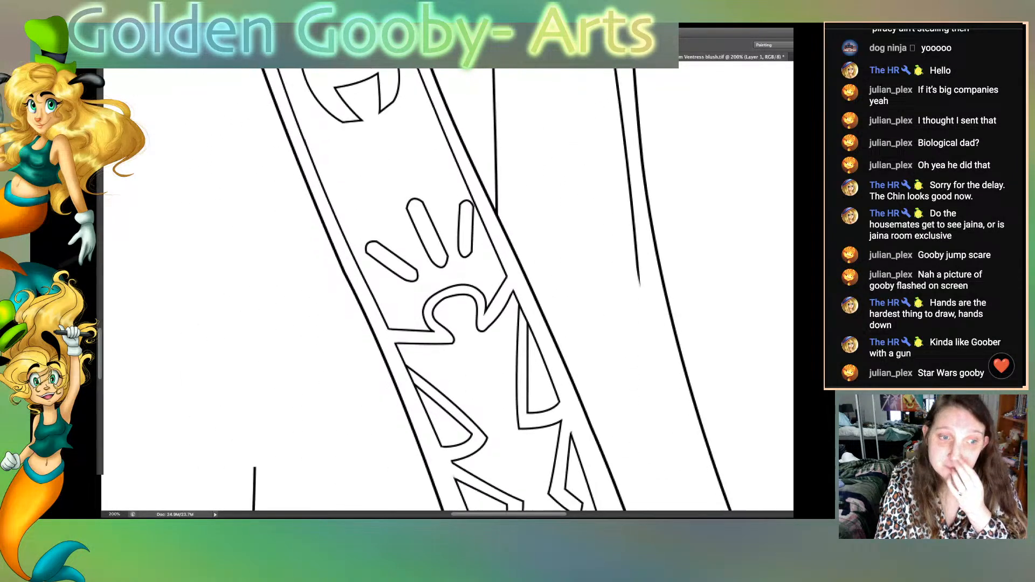
scroll(448, 290, down, 2)
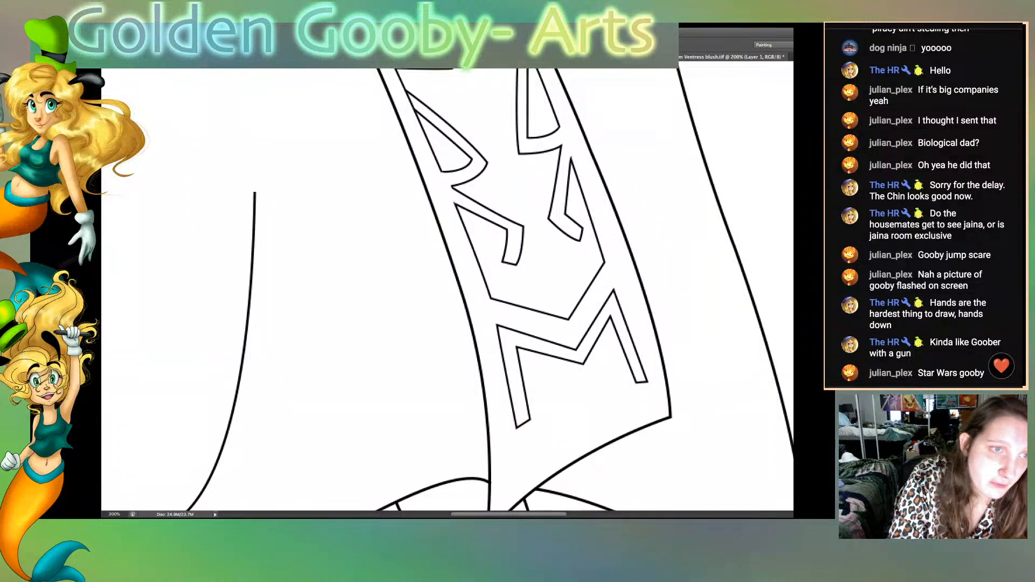
drag(257, 191, 257, 219)
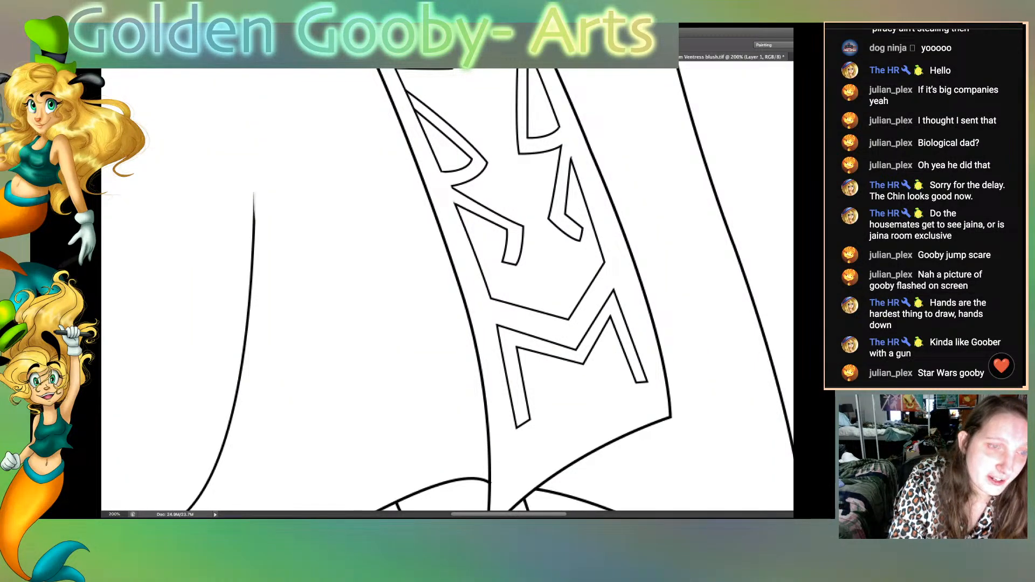
Step: Check the line art from the skirt up to the face at 200% and save the document
scroll(448, 290, right, 3)
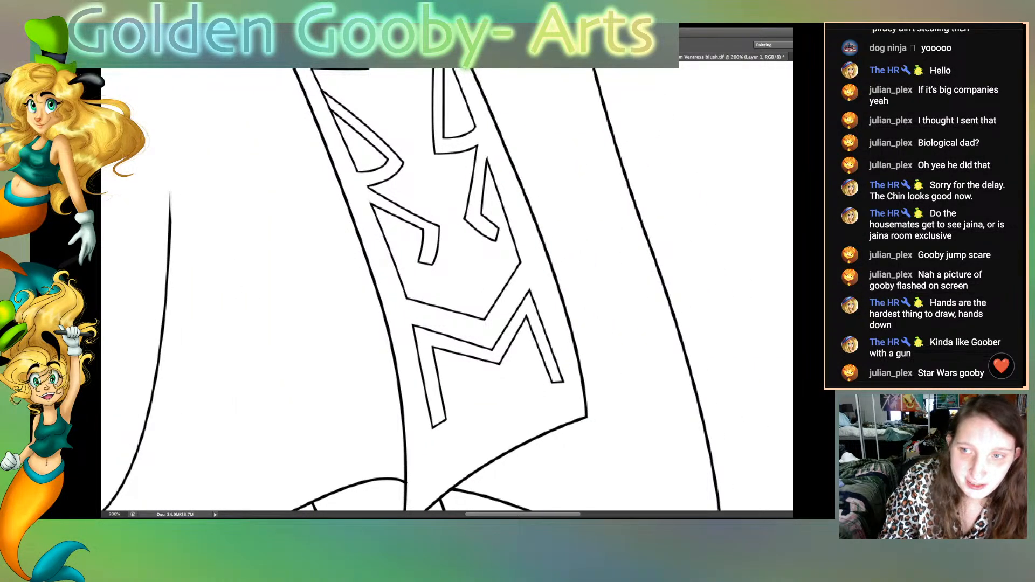
scroll(447, 289, up, 15)
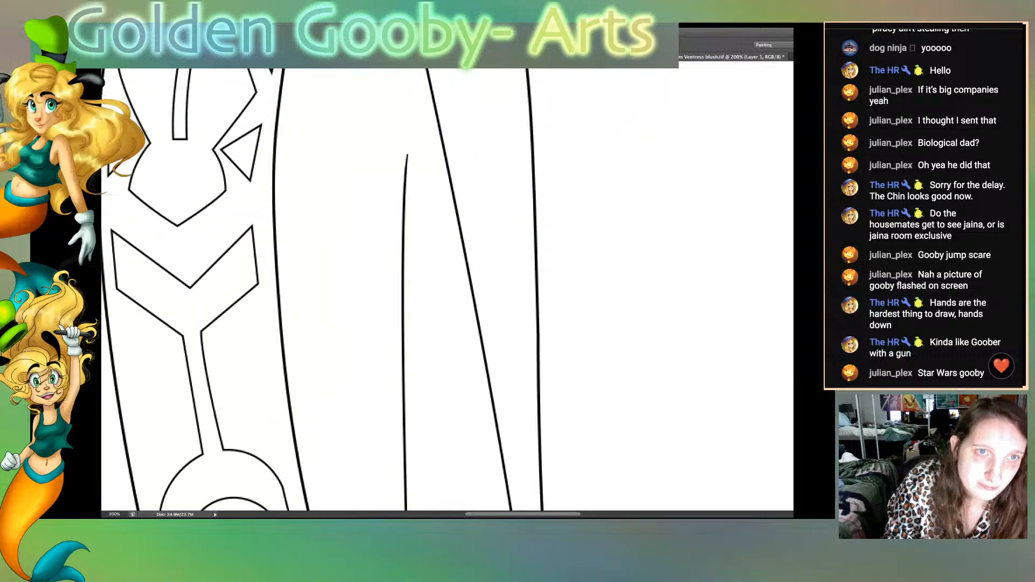
scroll(448, 290, up, 15)
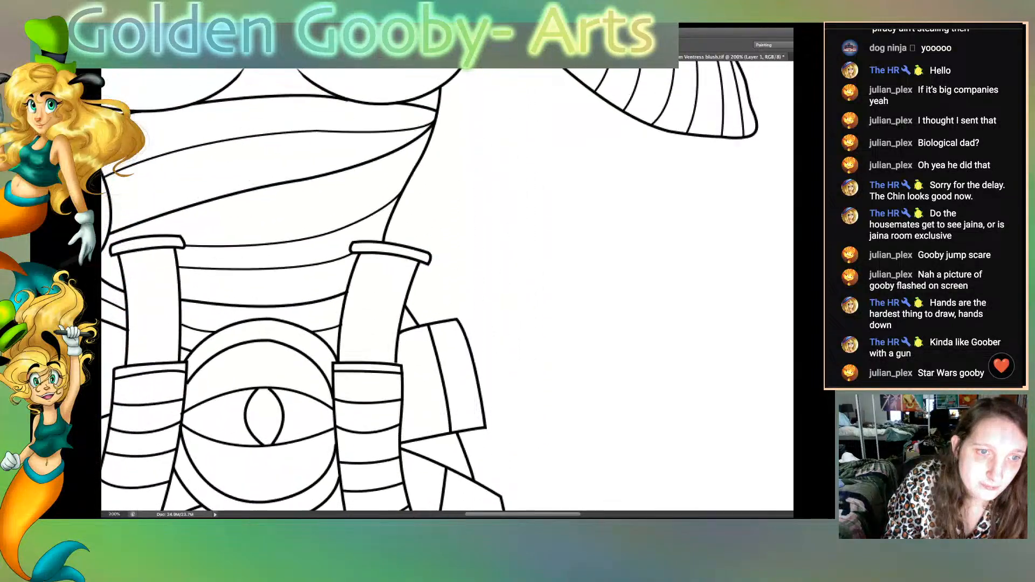
scroll(448, 290, up, 15)
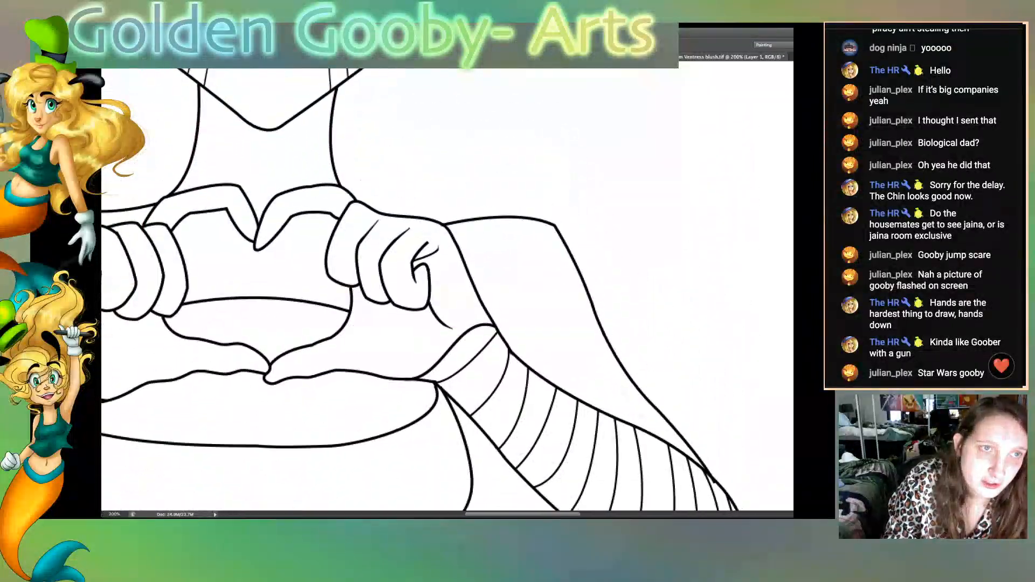
scroll(447, 289, up, 12)
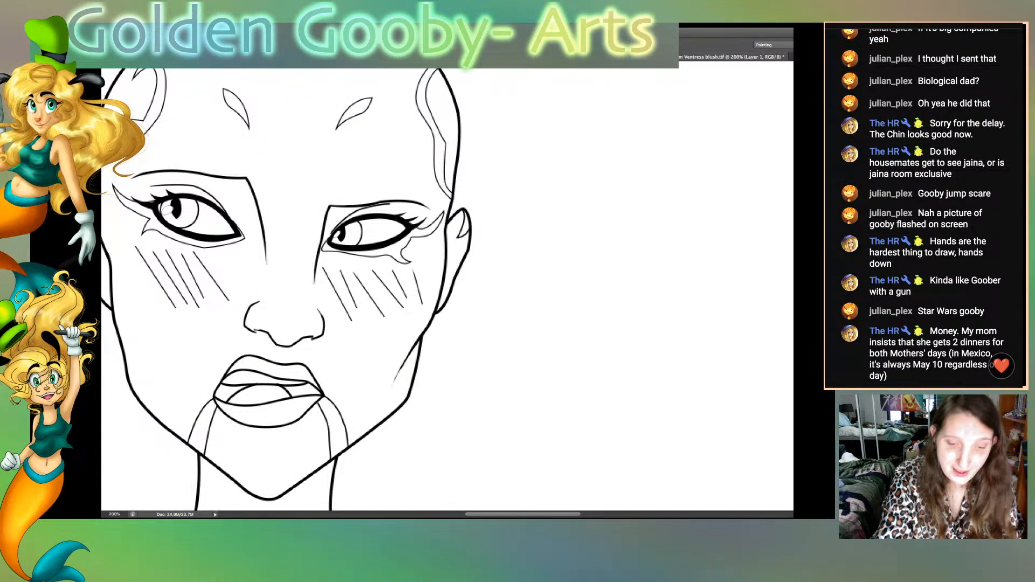
key(ctrl+0)
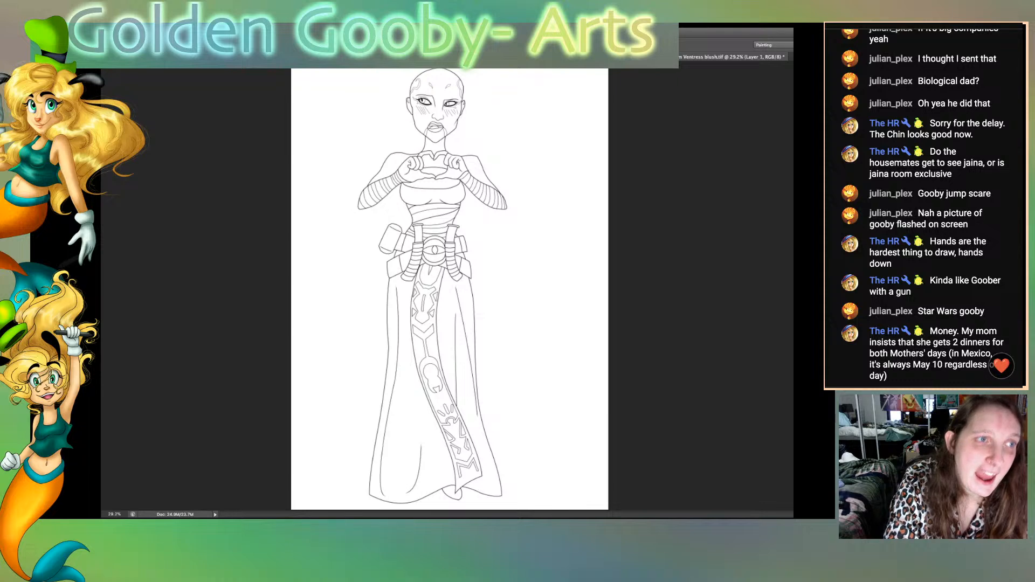
key(ctrl+s)
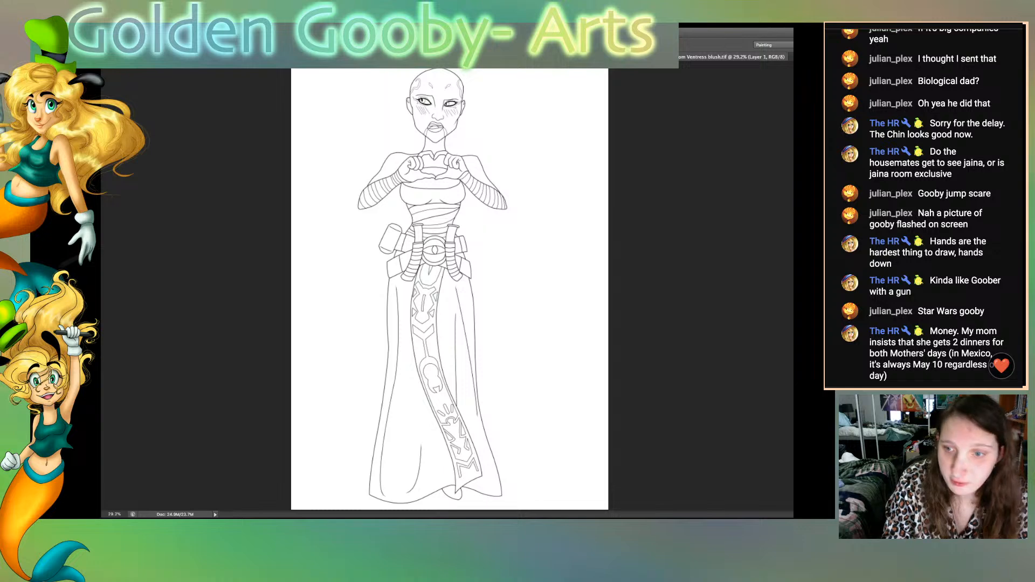
Step: Add a new layer and bring the face, hands and bust into view at 100%
key(alt+shift+super+n)
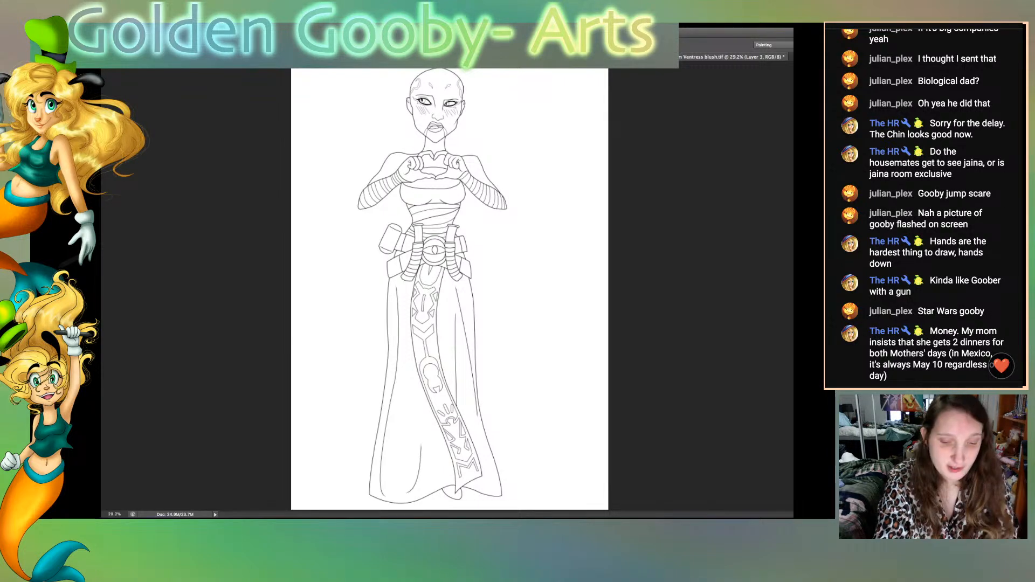
key(super+plus)
key(super+plus)
key(super+plus)
key(super+plus)
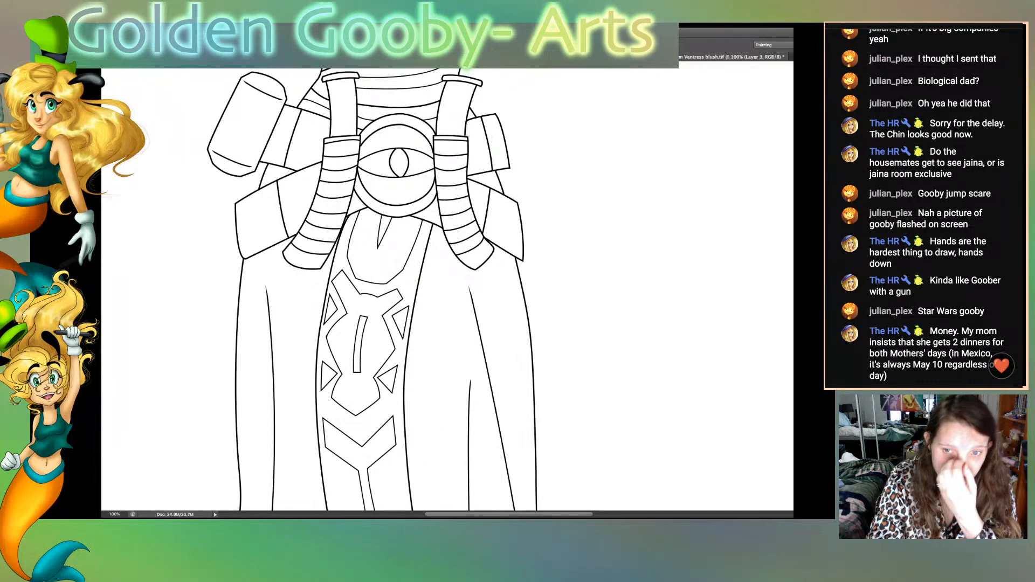
scroll(448, 289, up, 1)
scroll(447, 289, up, 6)
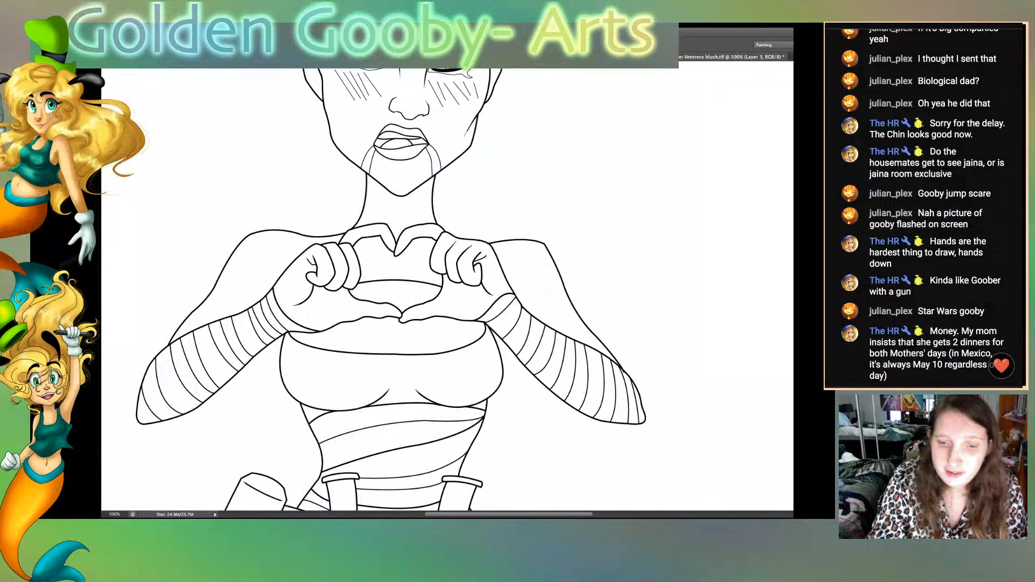
scroll(391, 289, up, 3)
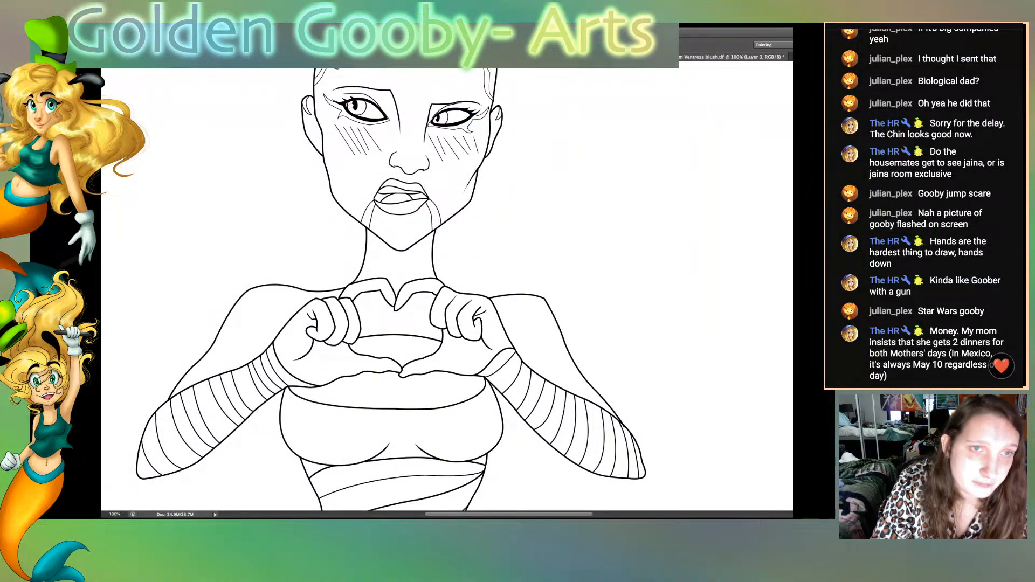
Step: Hand-letter "Gooby" in large red script in the blank area beside the character's face on the new layer
drag(567, 135, 548, 235)
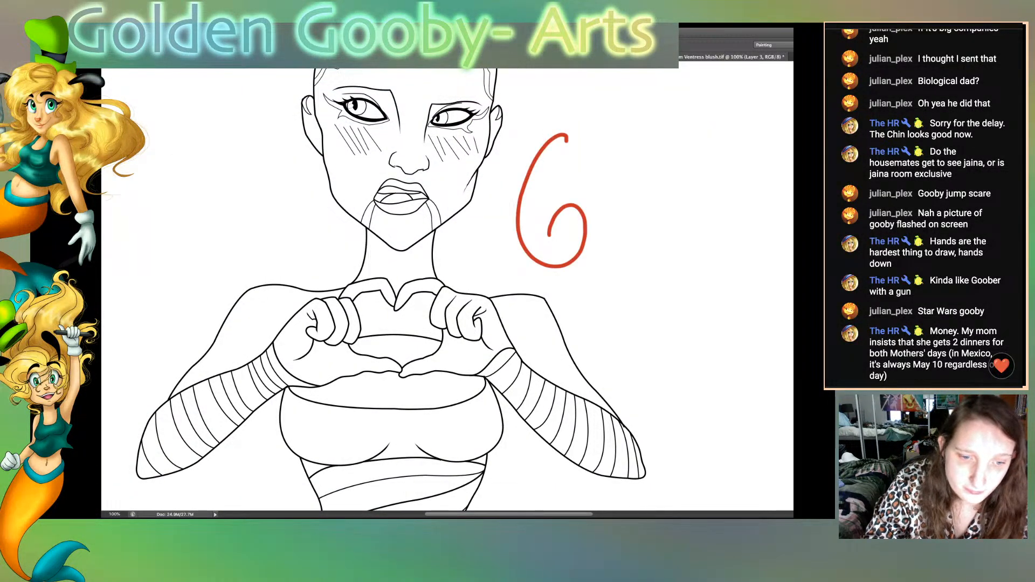
scroll(447, 290, right, 3)
drag(515, 186, 525, 173)
mouse_move(530, 114)
mouse_down()
mouse_move(560, 172)
mouse_move(594, 156)
mouse_move(606, 124)
mouse_move(674, 106)
mouse_move(620, 160)
mouse_up()
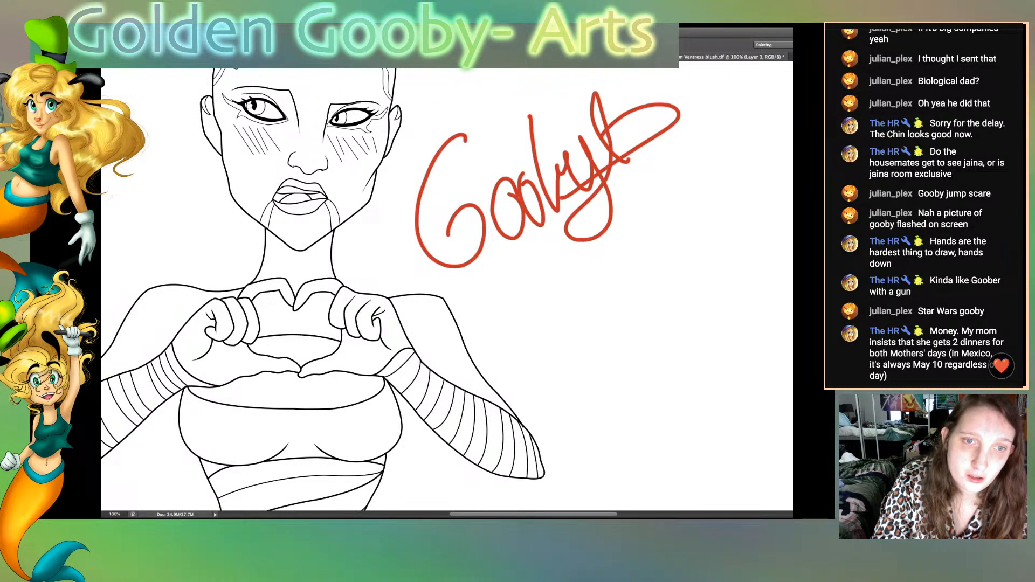
Step: Complete the red signature with the year and "Com" below the name, and save the document
mouse_move(488, 245)
mouse_down()
mouse_move(553, 253)
mouse_move(567, 222)
mouse_move(594, 226)
mouse_up()
drag(540, 253, 626, 215)
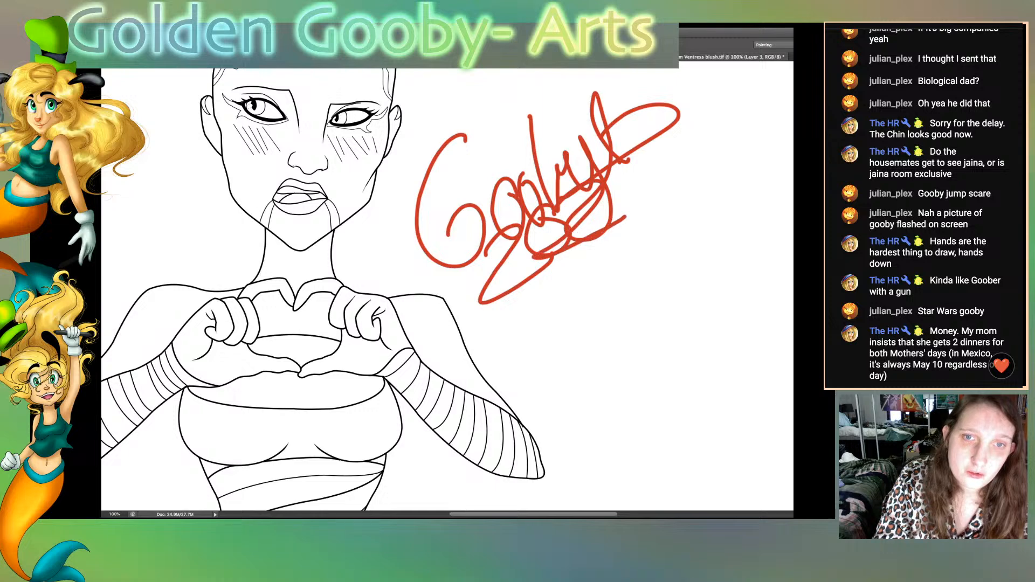
drag(636, 157, 658, 224)
mouse_move(540, 289)
mouse_down()
mouse_move(580, 287)
mouse_move(567, 275)
mouse_up()
mouse_move(568, 251)
mouse_down()
mouse_move(563, 267)
mouse_move(605, 233)
mouse_move(566, 331)
mouse_up()
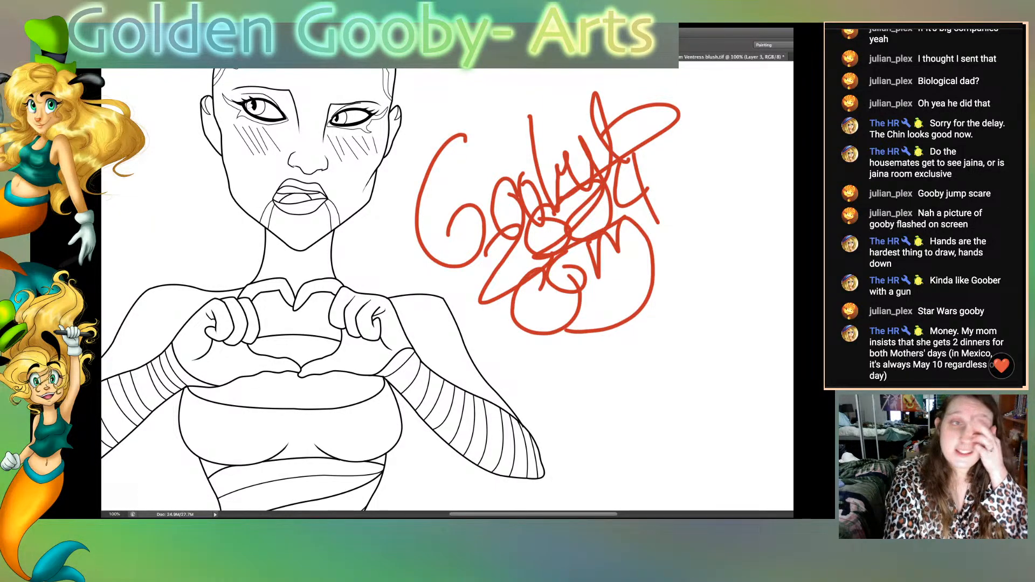
drag(566, 226, 538, 226)
key(super+0)
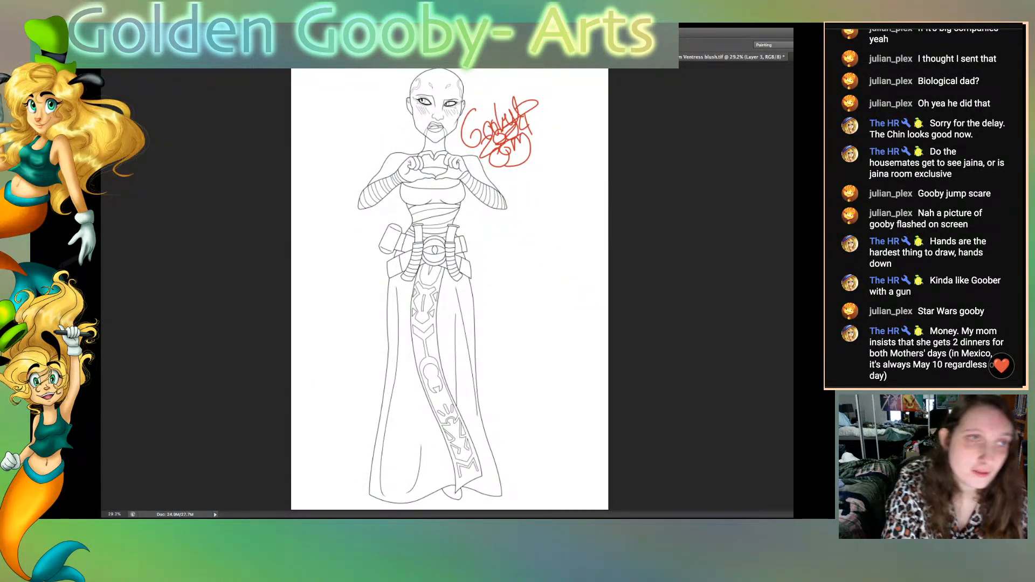
key(super+s)
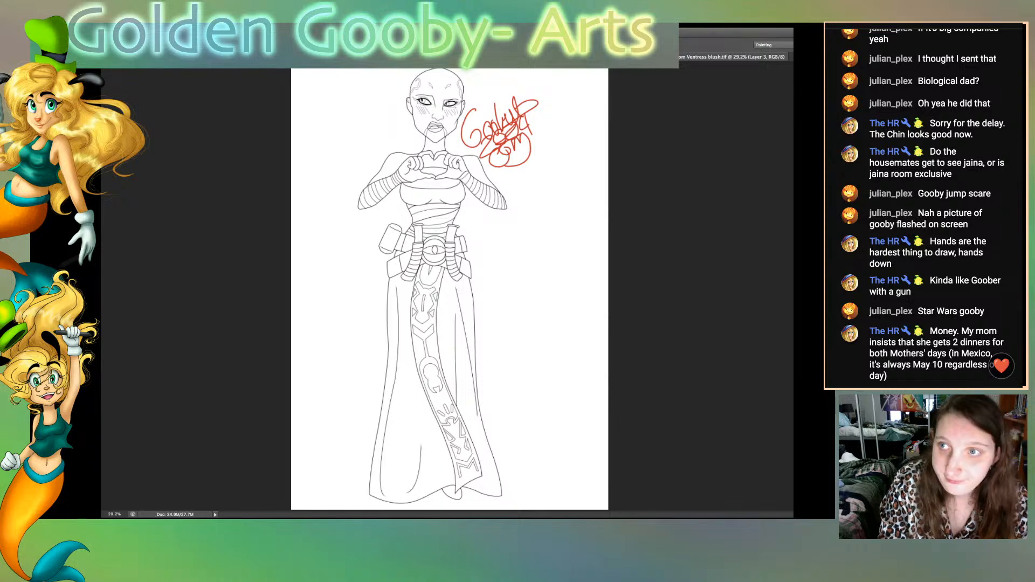
Step: Merge the layers of the signed drawing, and undo the merge
key(super+e)
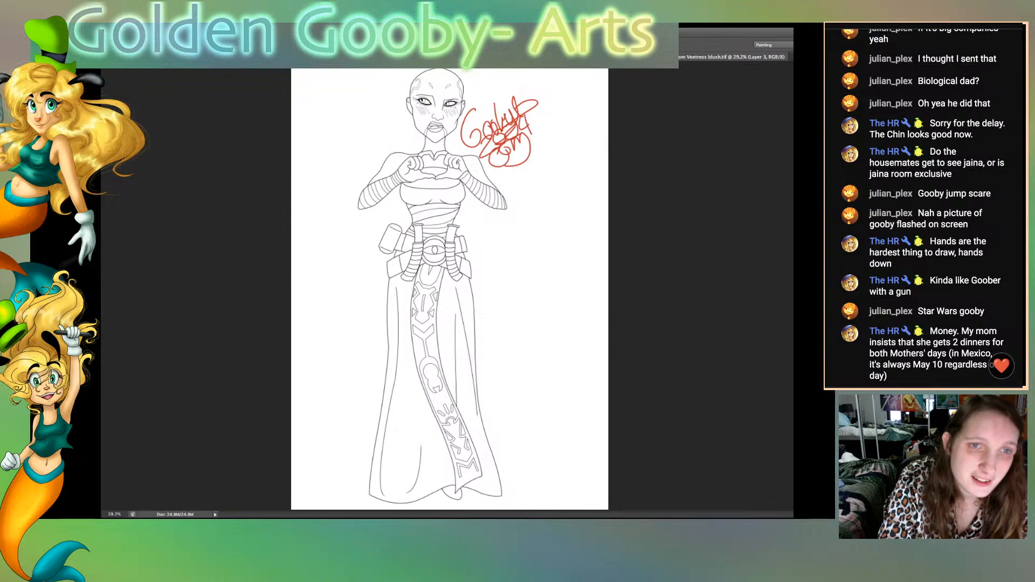
key(super+z)
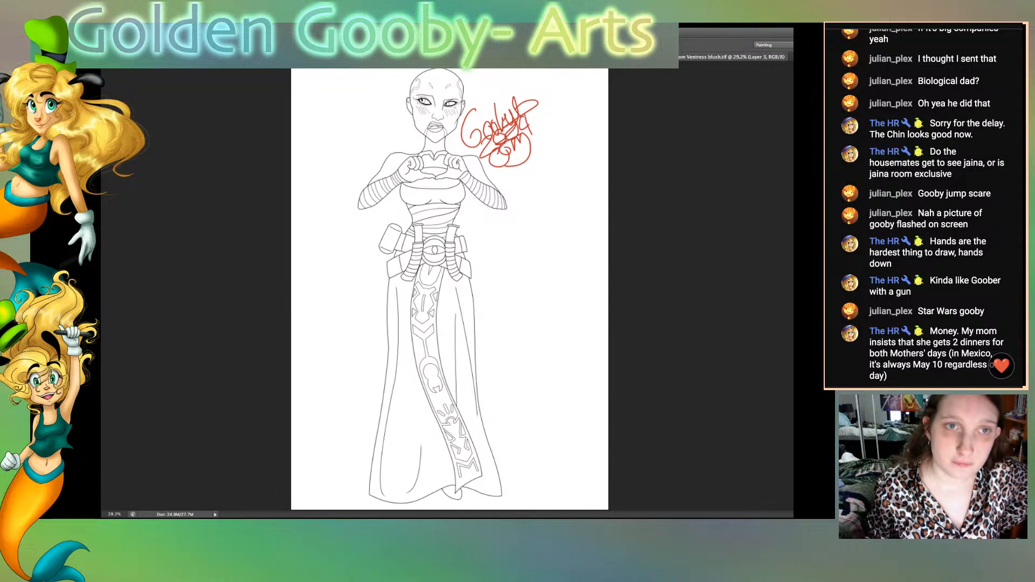
Step: Switch to the coloured mermaid drawing and toggle the current layer's visibility to compare the hair lines
key(ctrl+Tab)
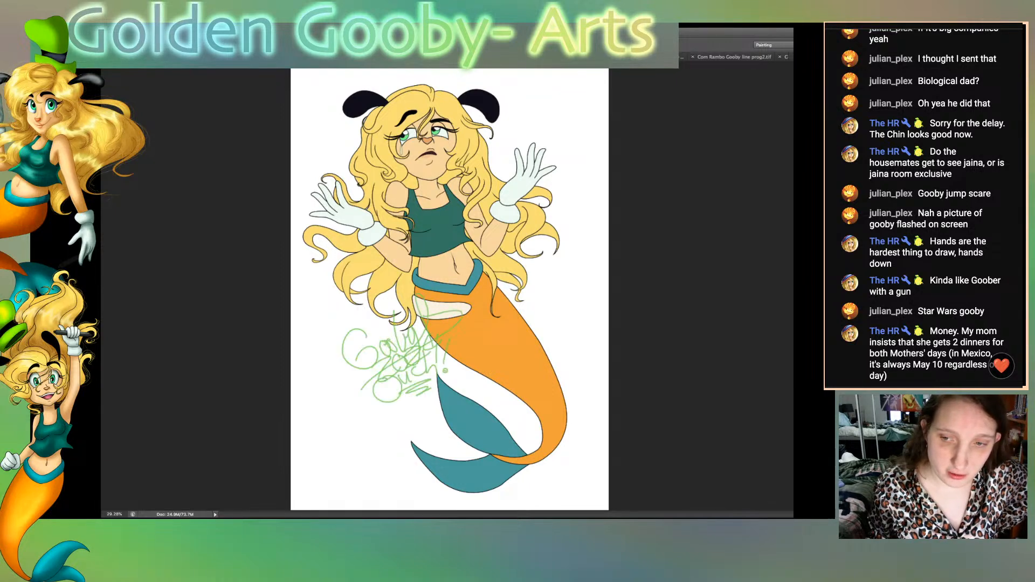
key(super+comma)
key(super+comma)
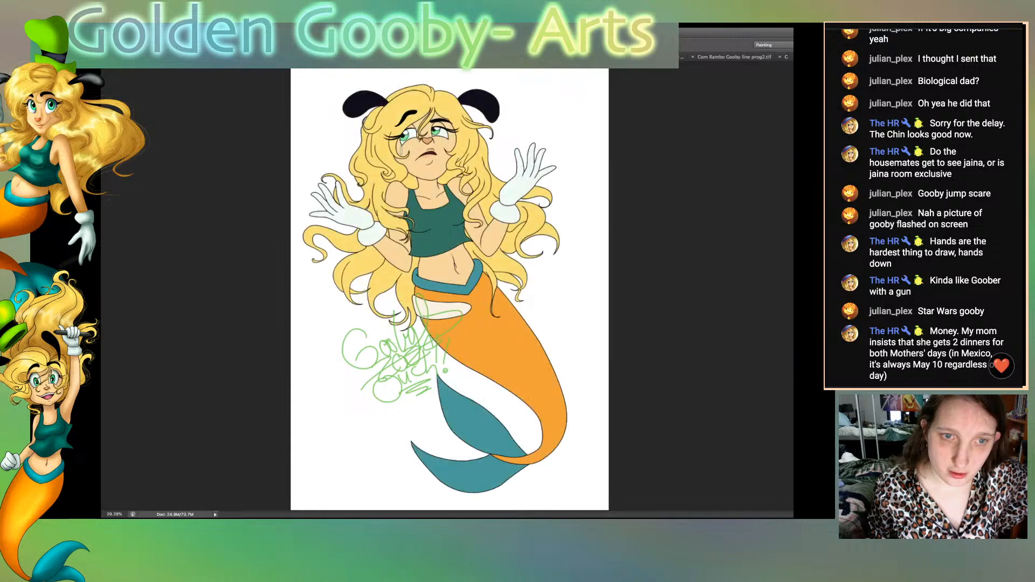
key(super+comma)
key(super+comma)
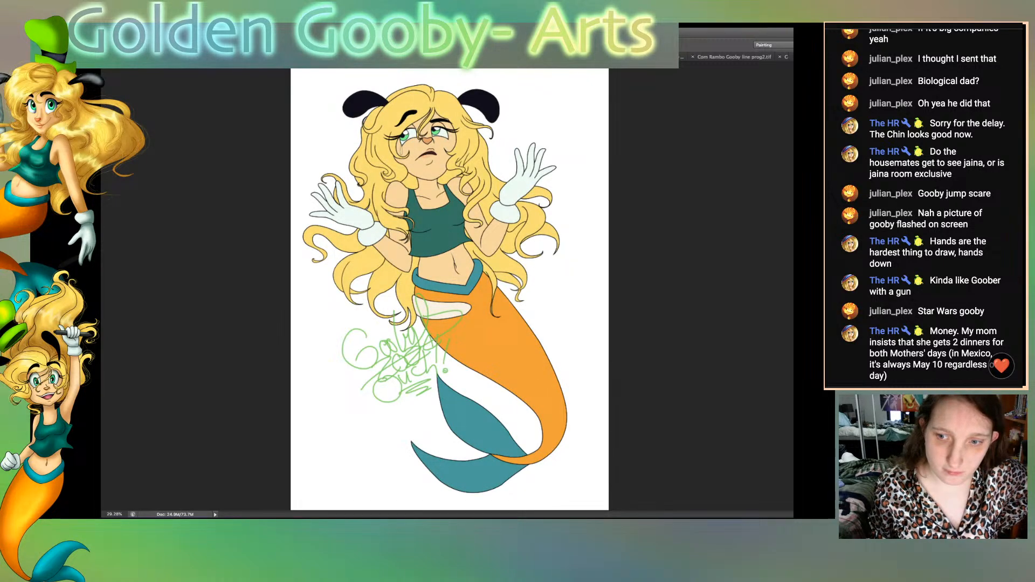
key(super+comma)
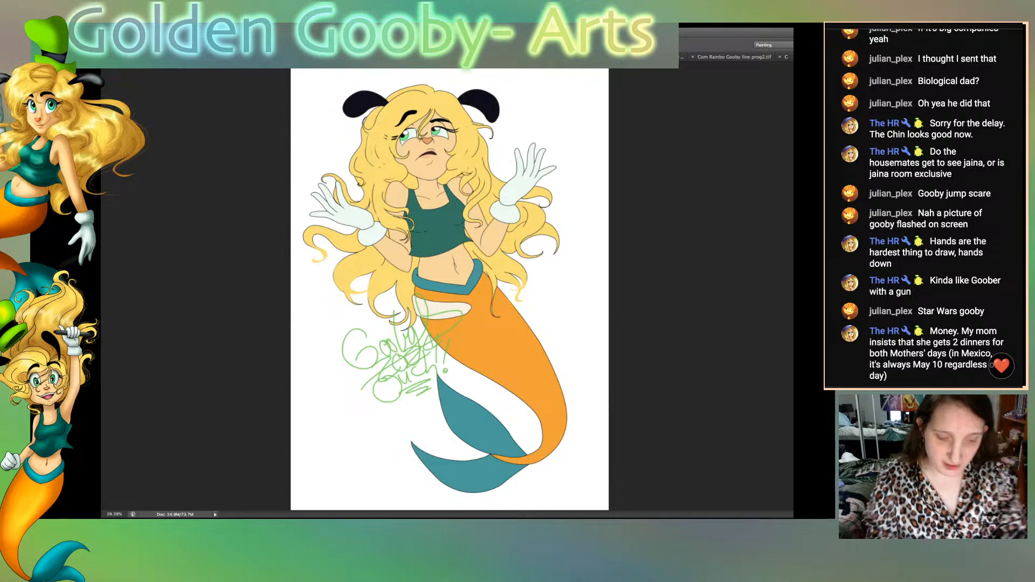
Step: Examine the mermaid's upper body at 66.67% and undo the last change to the hair lines
key(super+plus)
key(super+plus)
key(super+plus)
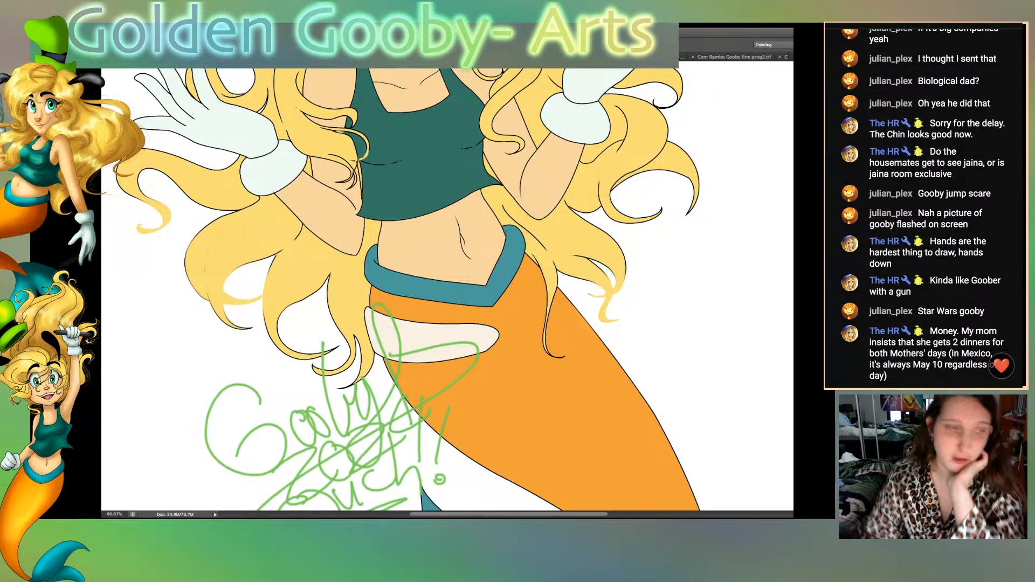
scroll(448, 290, up, 1)
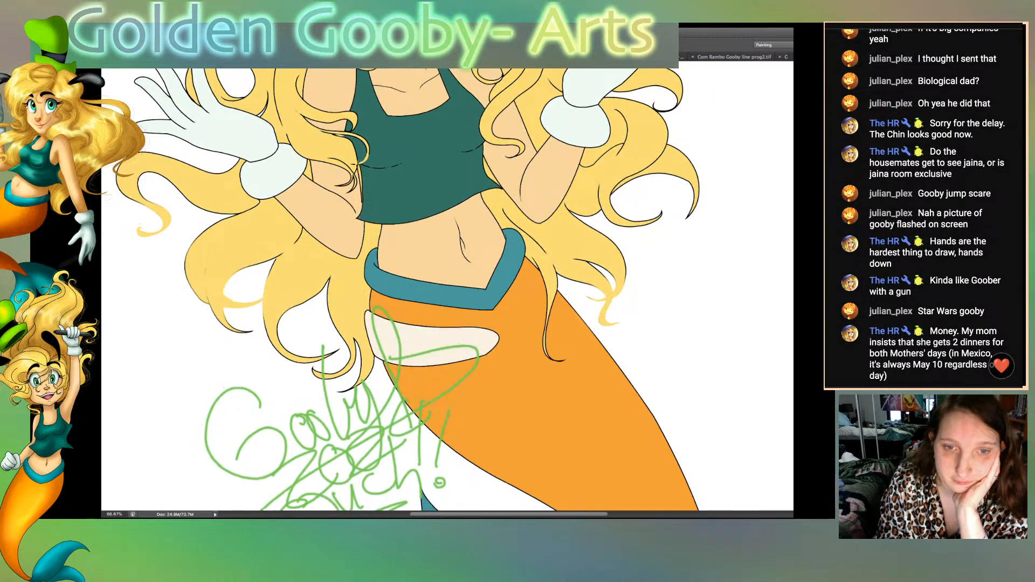
scroll(408, 289, up, 5)
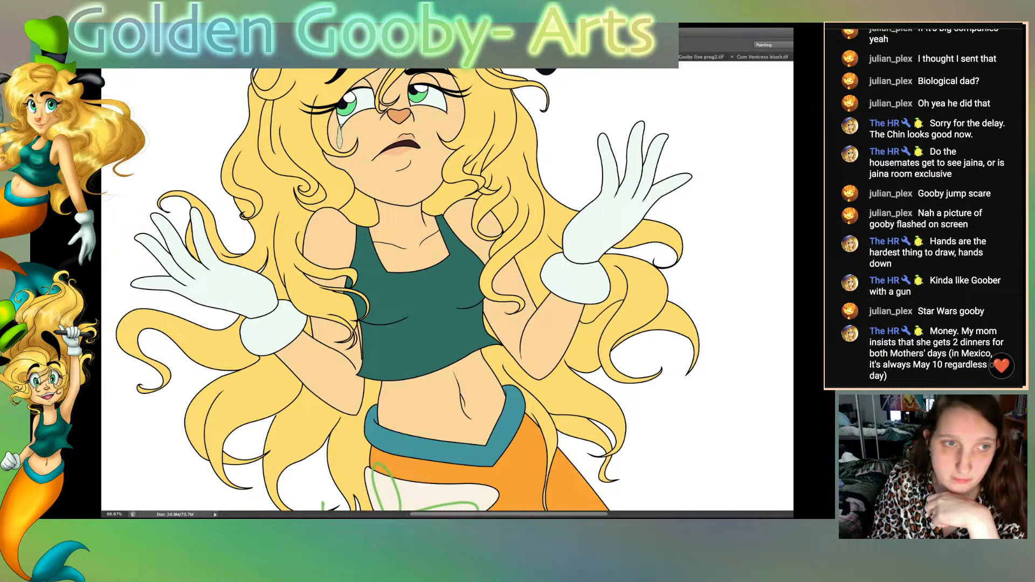
key(super+z)
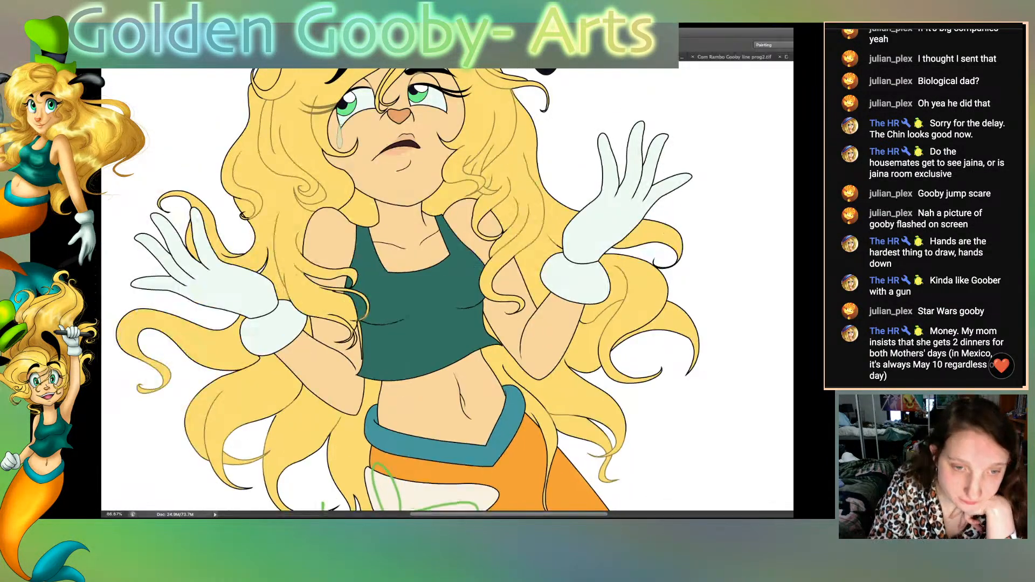
Step: Paint the yellow hair colour loosely over the outlines of the curls to the right of the mermaid's waist
drag(504, 368, 541, 404)
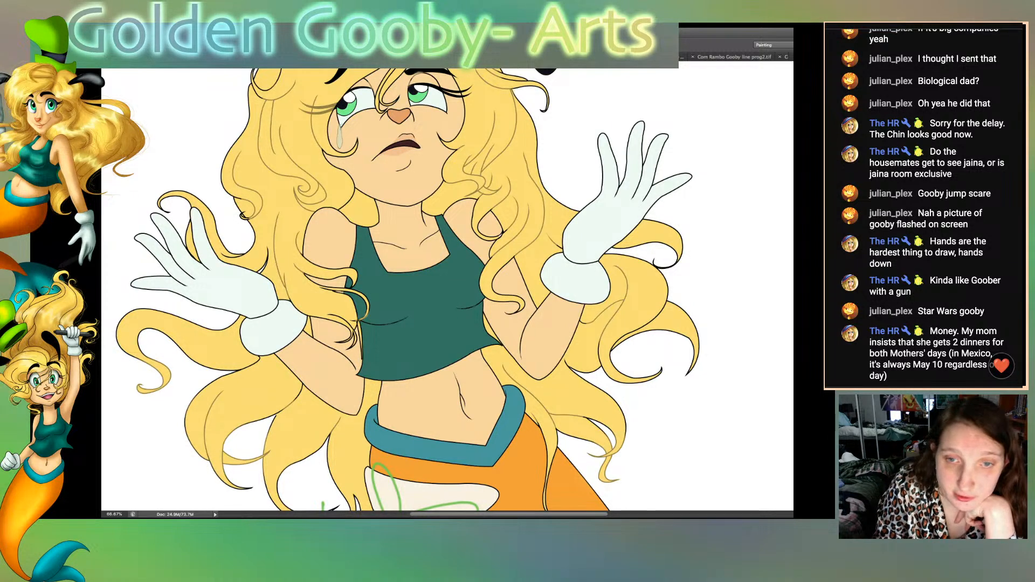
scroll(408, 288, down, 6)
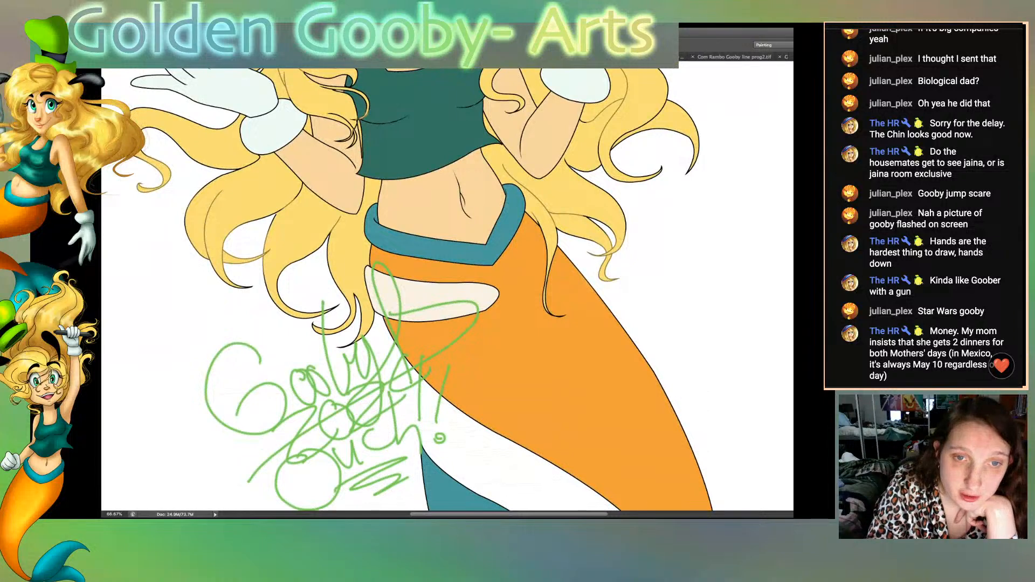
mouse_move(555, 227)
mouse_down()
mouse_move(603, 261)
mouse_move(605, 284)
mouse_move(620, 253)
mouse_move(590, 182)
mouse_move(571, 166)
mouse_move(641, 173)
mouse_move(666, 159)
mouse_move(632, 134)
mouse_move(655, 115)
mouse_up()
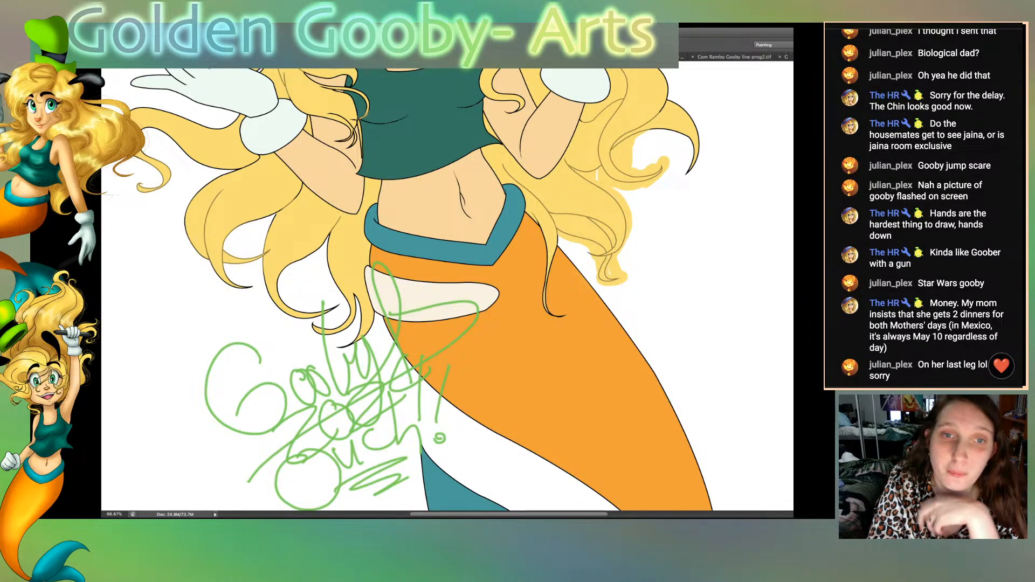
mouse_move(644, 134)
mouse_down()
mouse_move(682, 142)
mouse_move(685, 176)
mouse_move(695, 130)
mouse_move(706, 151)
mouse_move(668, 89)
mouse_up()
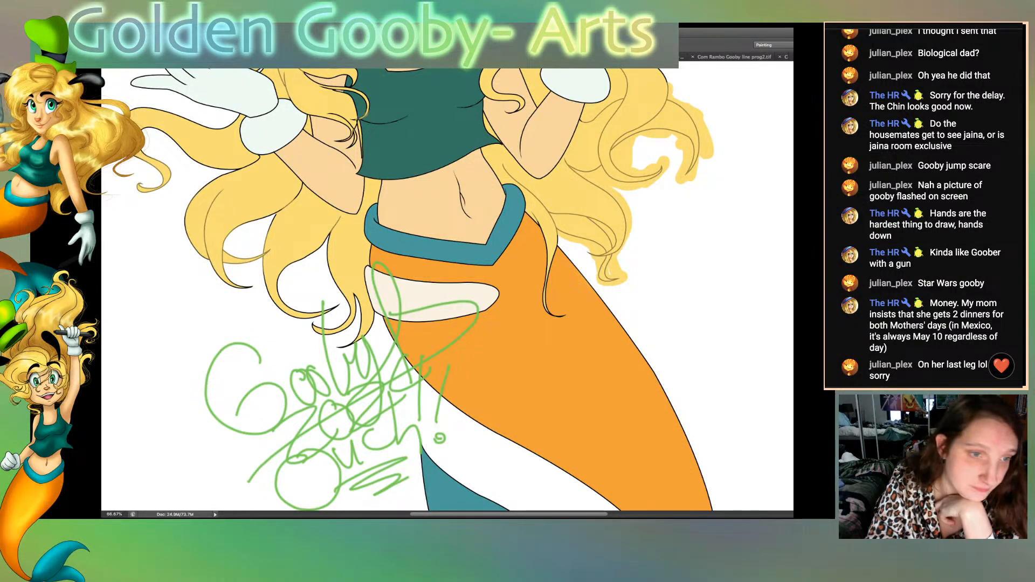
Step: Paint the yellow hair colour over the outlines of the curls to the left of the waist, below the gloved hand
mouse_move(308, 322)
mouse_down()
mouse_move(335, 333)
mouse_move(353, 316)
mouse_move(342, 347)
mouse_move(368, 328)
mouse_move(291, 302)
mouse_move(262, 259)
mouse_move(272, 213)
mouse_up()
mouse_move(291, 282)
mouse_down()
mouse_move(323, 252)
mouse_move(302, 305)
mouse_up()
drag(340, 258, 327, 301)
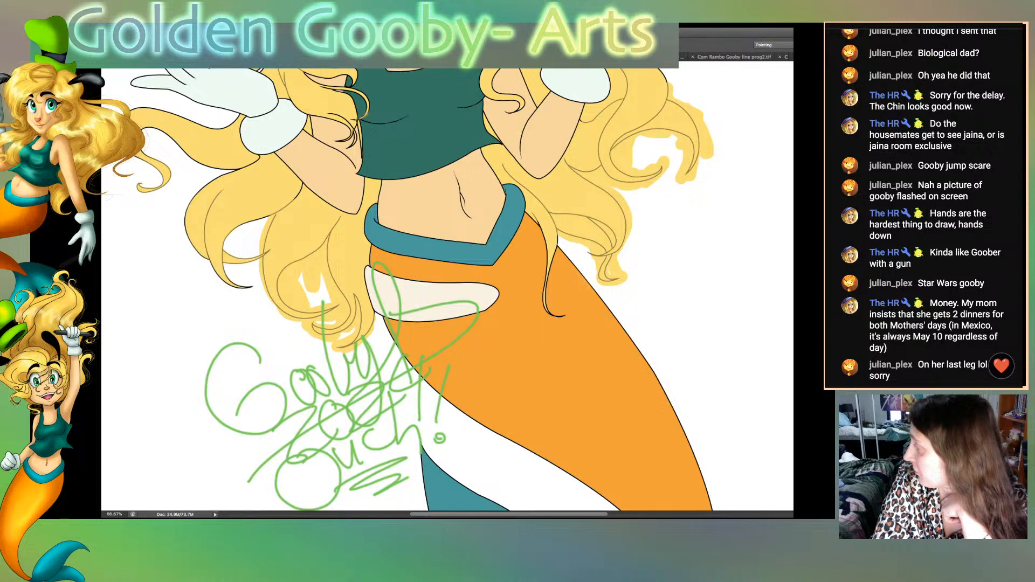
mouse_move(230, 232)
mouse_down()
mouse_move(248, 286)
mouse_move(192, 246)
mouse_move(205, 178)
mouse_move(259, 158)
mouse_move(146, 135)
mouse_move(162, 164)
mouse_move(134, 157)
mouse_up()
drag(131, 109, 234, 121)
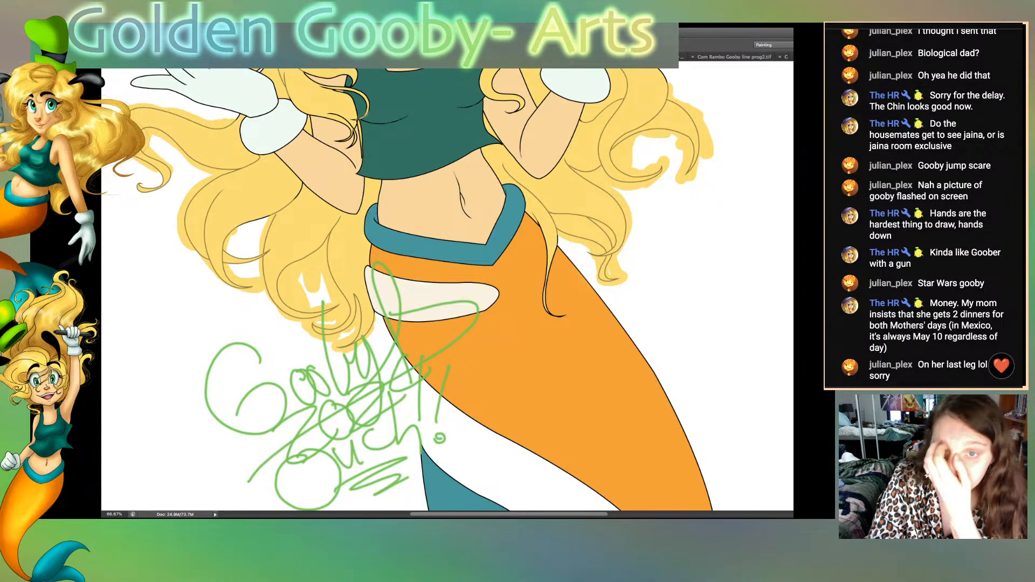
Step: Paint teal loosely over the outlines of both tail fins, slightly past their edges
scroll(447, 290, down, 5)
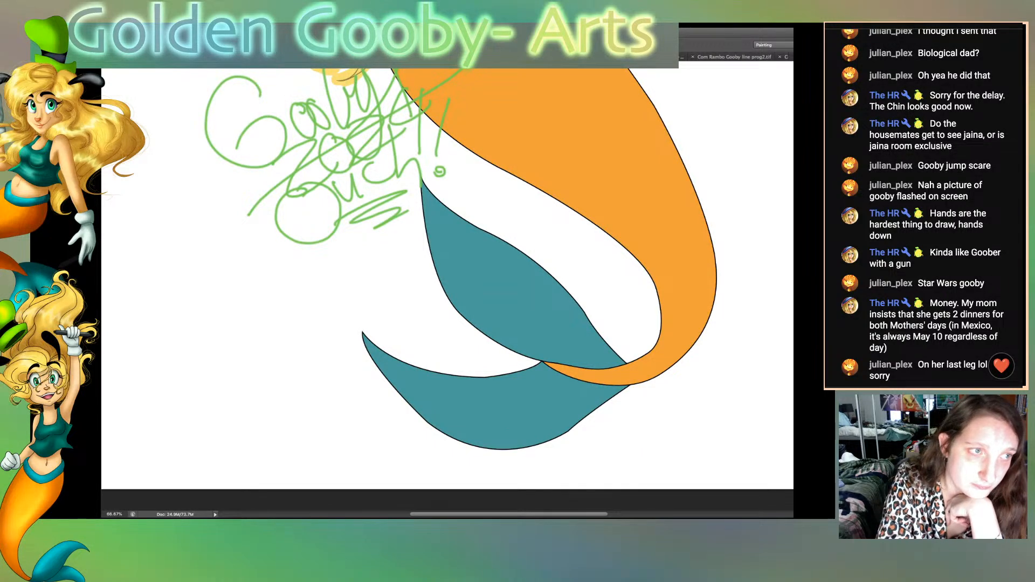
mouse_move(539, 360)
mouse_down()
mouse_move(456, 314)
mouse_move(438, 284)
mouse_move(417, 162)
mouse_move(441, 198)
mouse_move(553, 275)
mouse_up()
drag(496, 232, 558, 280)
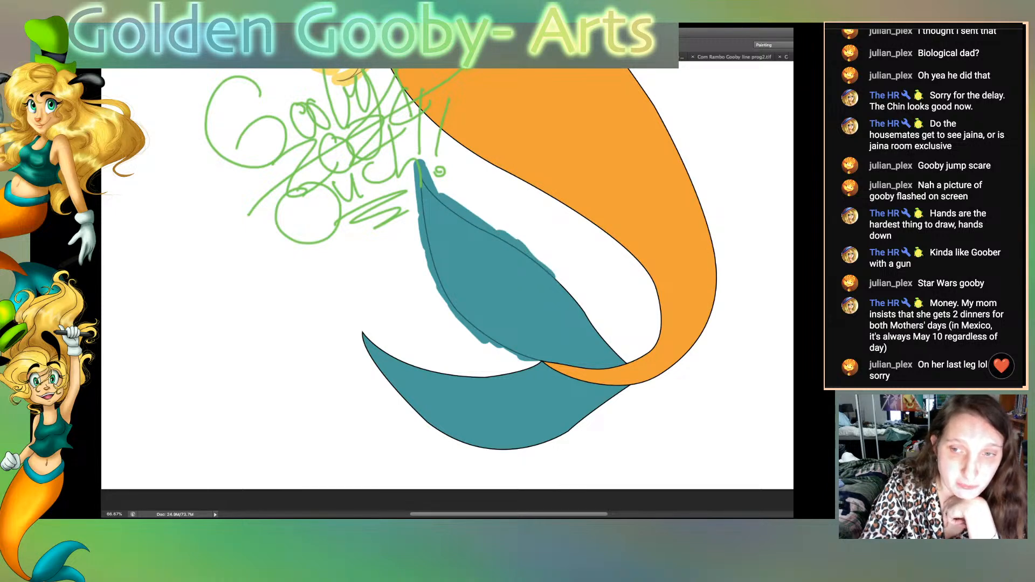
mouse_move(599, 335)
mouse_down()
mouse_move(627, 357)
mouse_move(539, 255)
mouse_up()
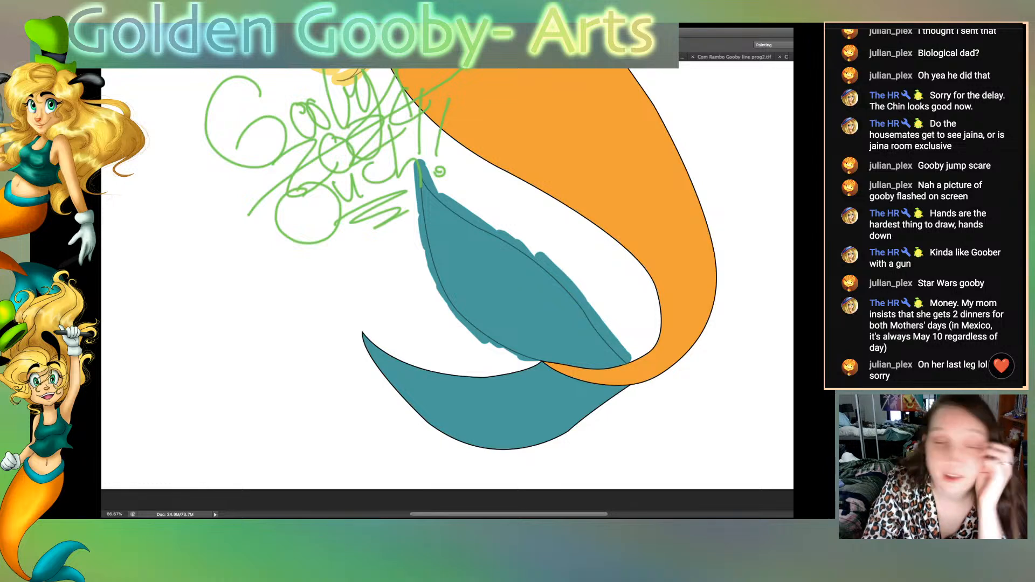
mouse_move(539, 362)
mouse_down()
mouse_move(433, 370)
mouse_move(401, 362)
mouse_move(360, 324)
mouse_move(393, 391)
mouse_move(475, 452)
mouse_move(553, 444)
mouse_move(638, 391)
mouse_up()
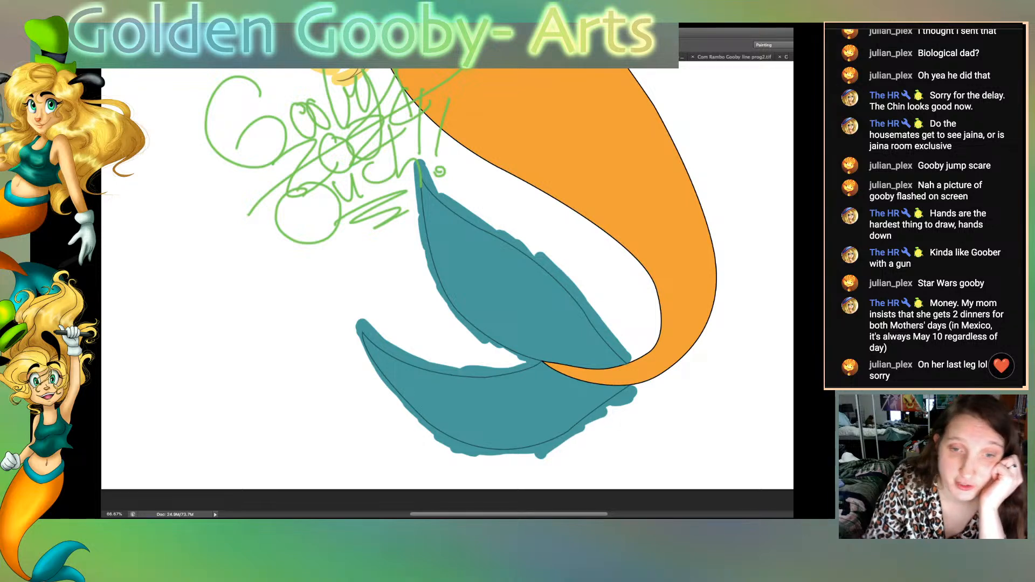
Step: Paint orange over the inner and outer outlines of the mermaid's tail, from the fin joint up to the hip
mouse_move(632, 360)
mouse_down()
mouse_move(653, 336)
mouse_move(655, 289)
mouse_move(647, 348)
mouse_up()
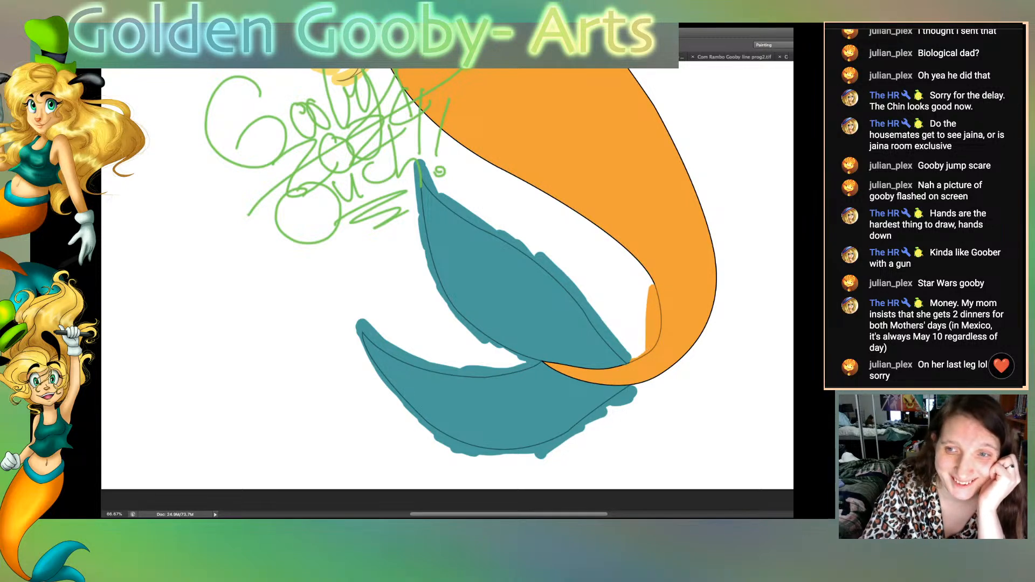
mouse_move(653, 283)
mouse_down()
mouse_move(618, 242)
mouse_move(440, 127)
mouse_move(404, 89)
mouse_move(449, 138)
mouse_up()
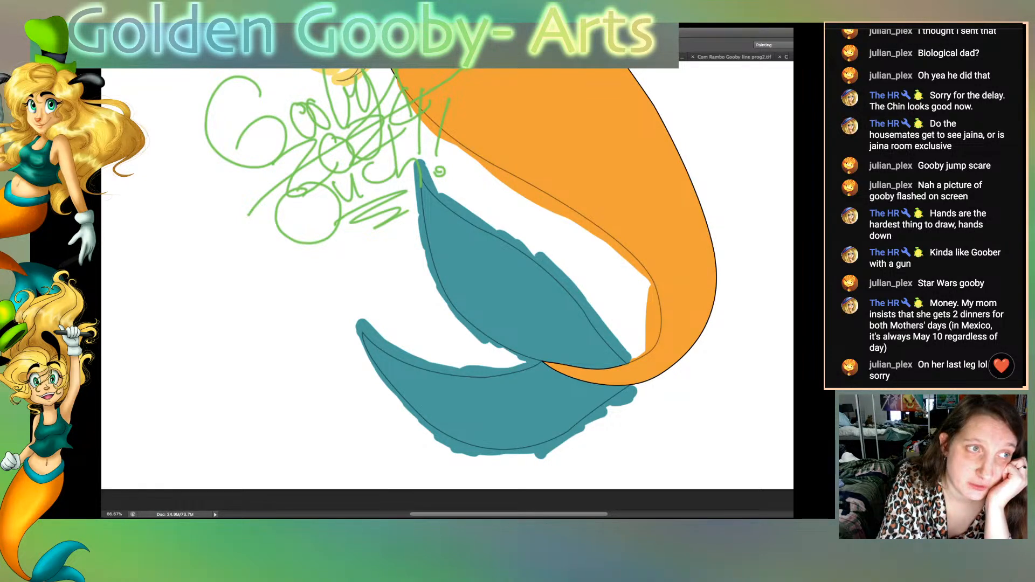
mouse_move(633, 384)
mouse_down()
mouse_move(704, 326)
mouse_move(720, 280)
mouse_move(716, 237)
mouse_move(659, 114)
mouse_up()
scroll(448, 289, up, 5)
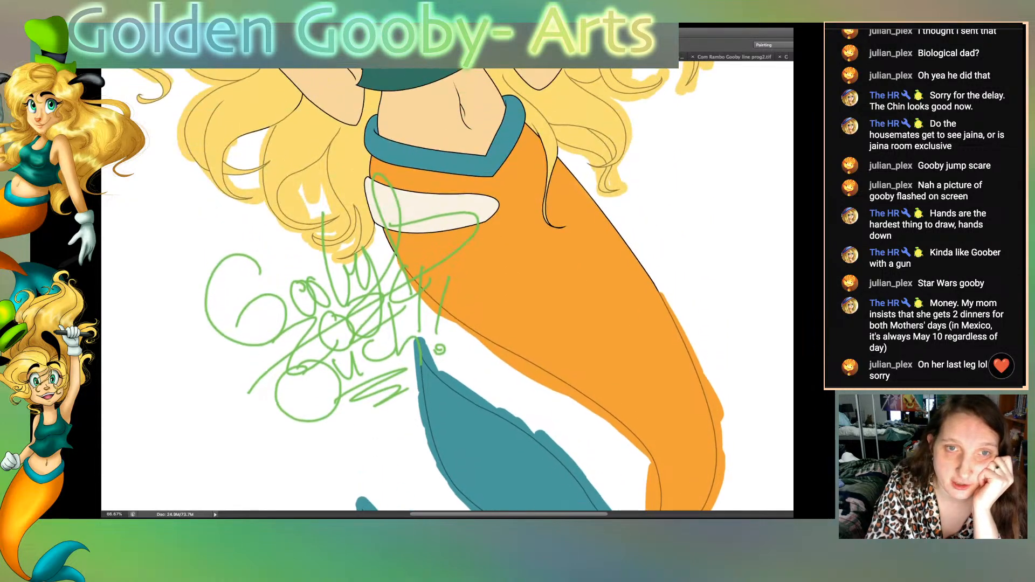
drag(564, 159, 659, 291)
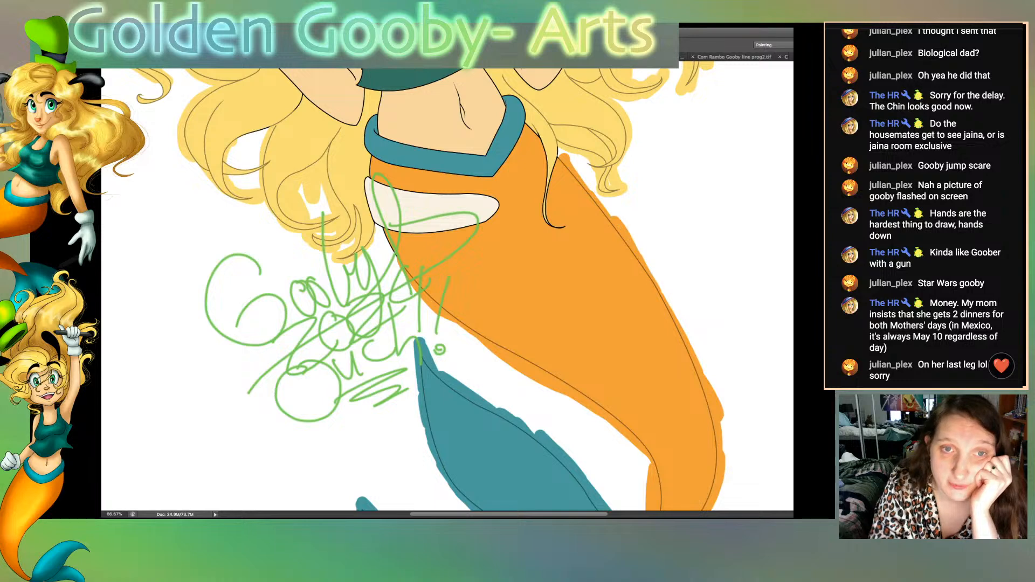
Step: Paint the hair colour over the hair outline below the left ear and across the crown, and undo the crown stroke
scroll(448, 290, up, 6)
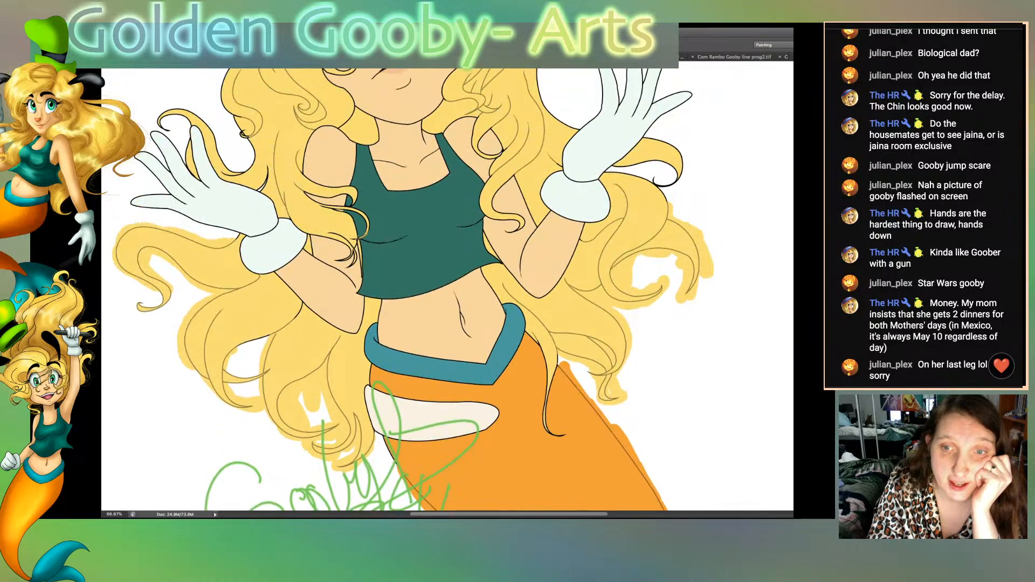
scroll(447, 289, up, 7)
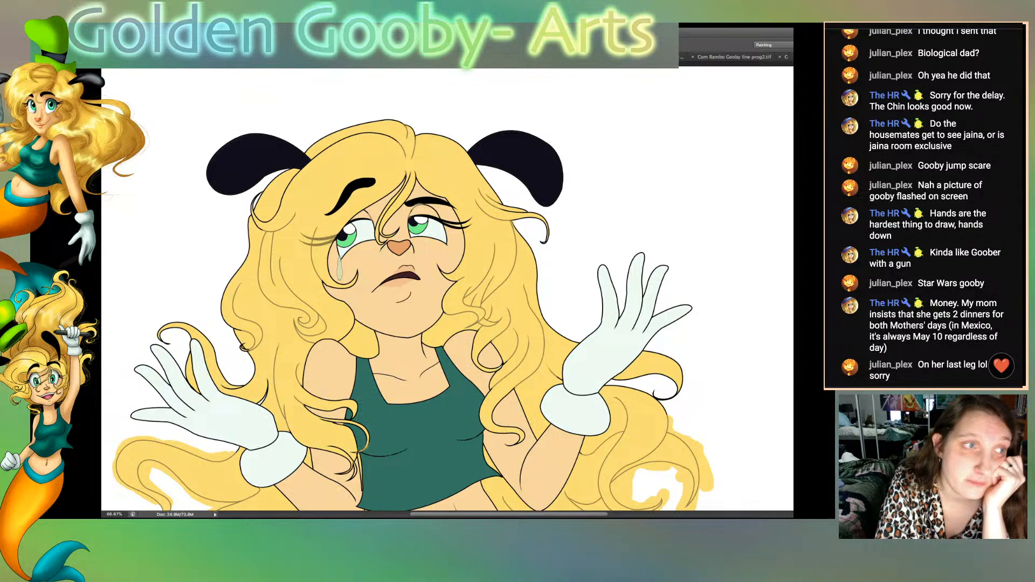
mouse_move(263, 193)
mouse_down()
mouse_move(253, 225)
mouse_move(277, 215)
mouse_up()
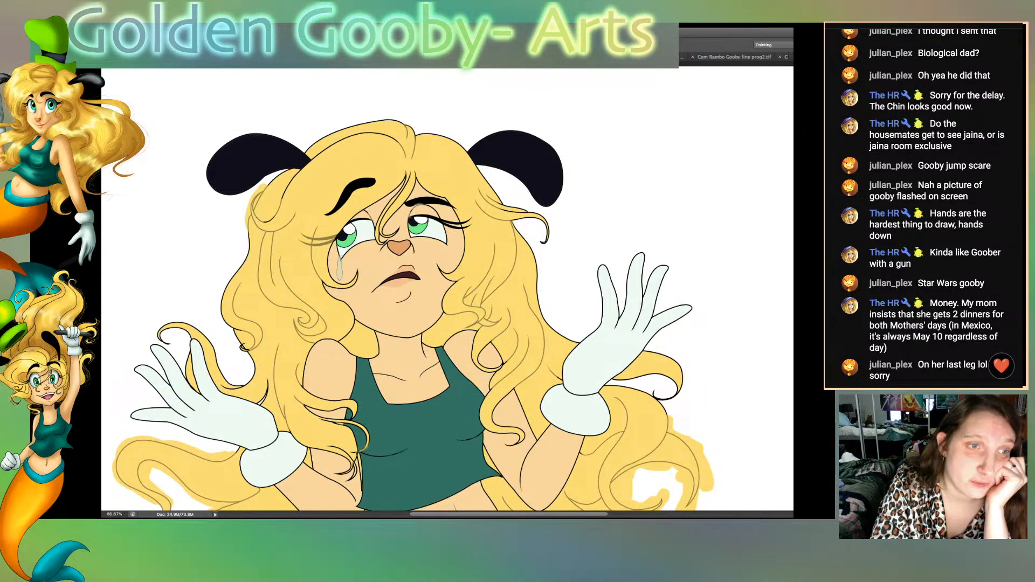
mouse_move(290, 178)
mouse_down()
mouse_move(373, 121)
mouse_move(415, 134)
mouse_up()
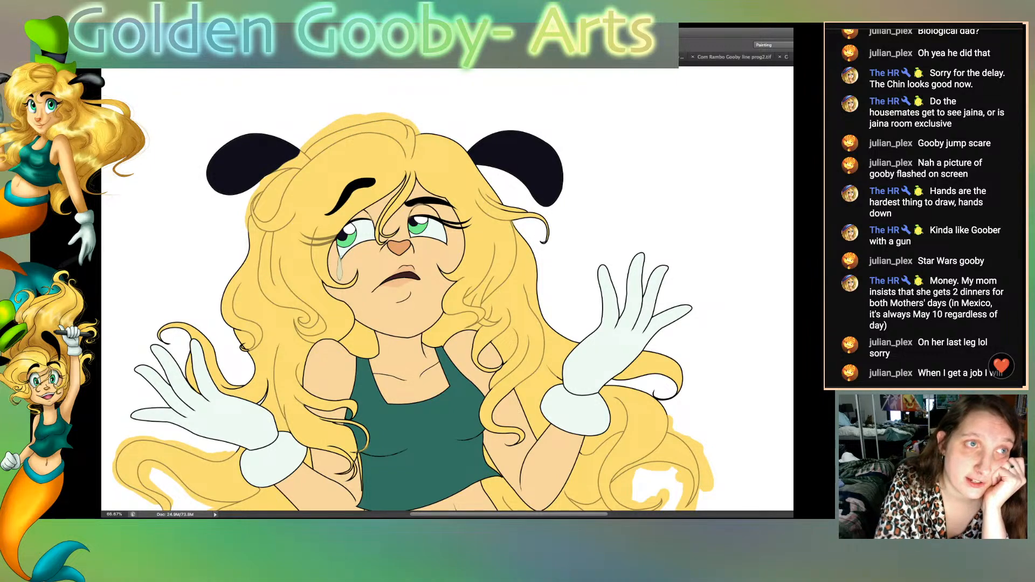
key(ctrl+z)
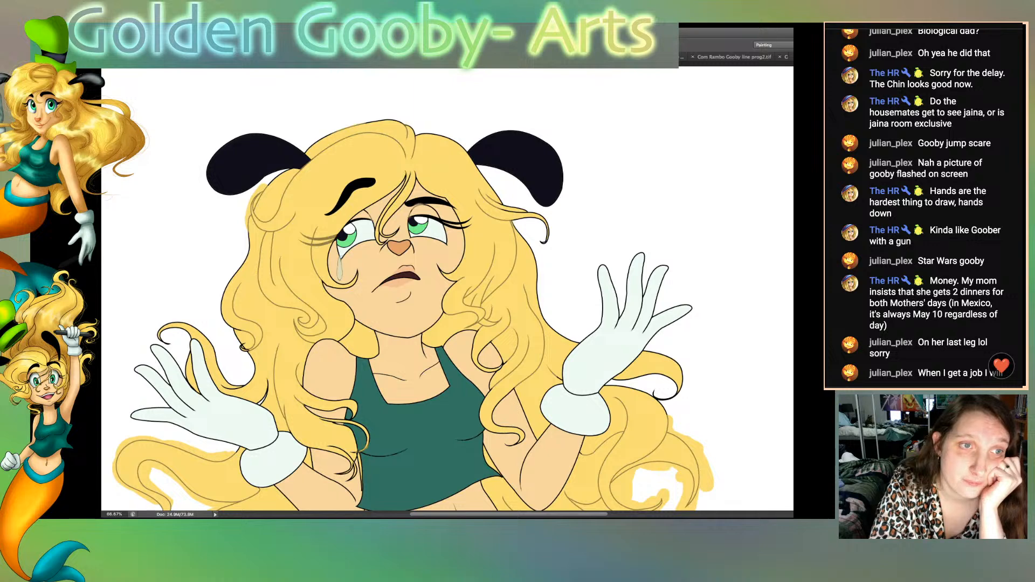
Step: Paint the hair colour over the hair outlines across the crown, down the right side, and around the curls behind the right glove
mouse_move(303, 154)
mouse_down()
mouse_move(318, 137)
mouse_move(385, 117)
mouse_move(419, 138)
mouse_move(456, 139)
mouse_move(550, 245)
mouse_move(520, 231)
mouse_move(552, 259)
mouse_move(539, 263)
mouse_move(541, 319)
mouse_move(577, 336)
mouse_up()
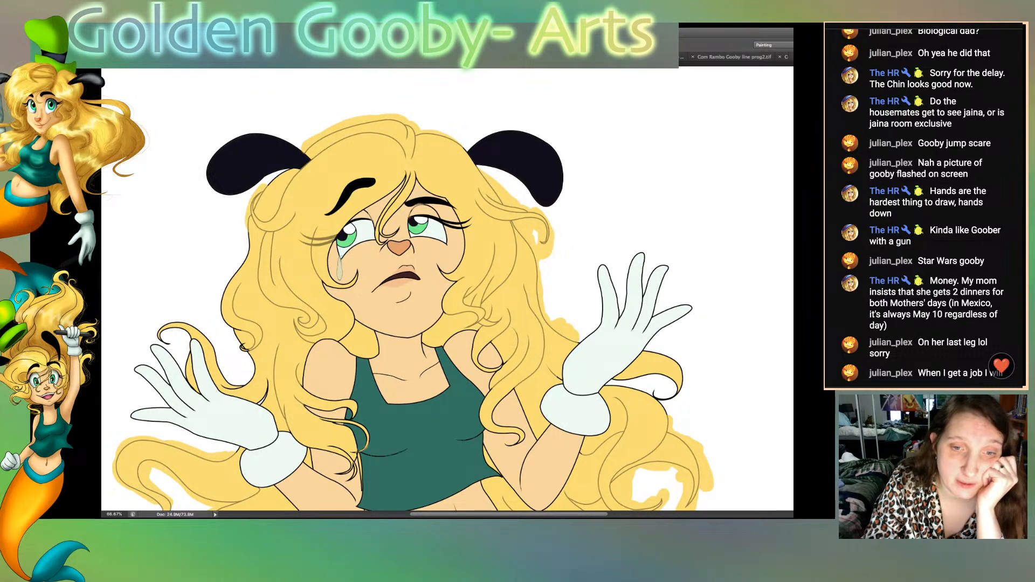
mouse_move(638, 402)
mouse_down()
mouse_move(671, 398)
mouse_move(679, 360)
mouse_move(650, 348)
mouse_up()
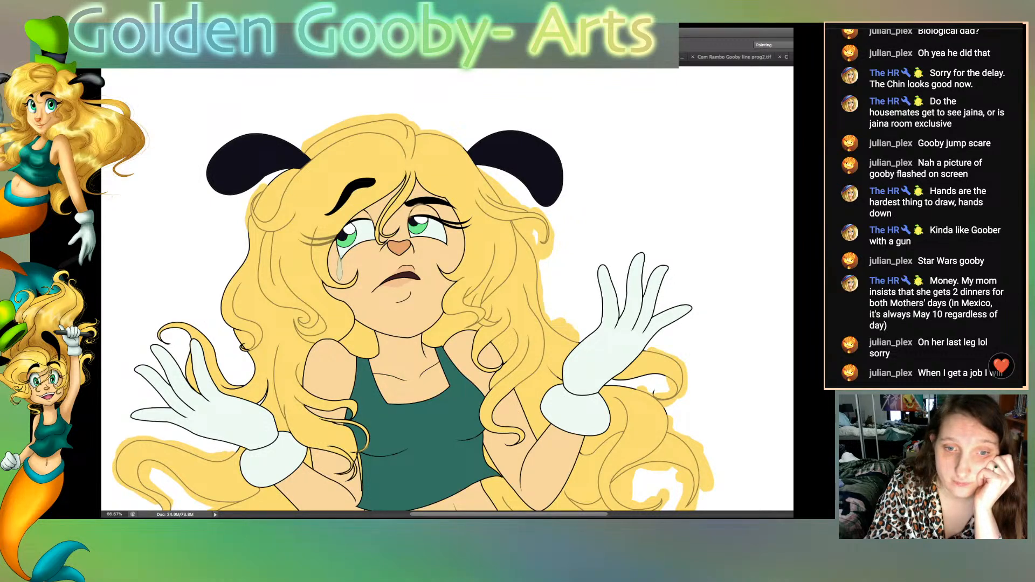
mouse_move(614, 384)
mouse_down()
mouse_move(657, 379)
mouse_move(670, 417)
mouse_up()
scroll(413, 289, down, 3)
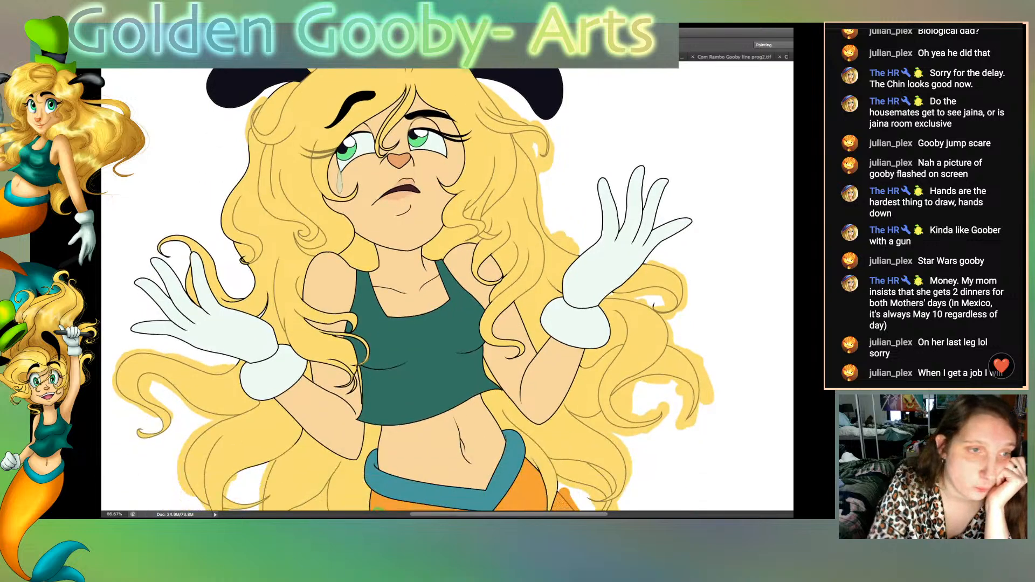
Step: Paint the hair colour over the outer hair outline on the left side and the curl behind the left glove's fingers
drag(227, 234, 251, 284)
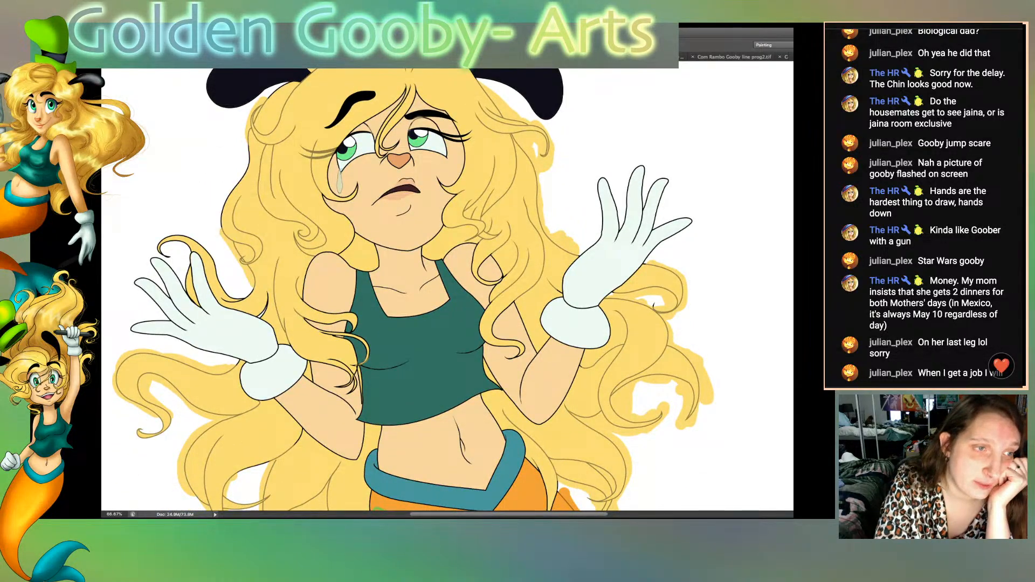
mouse_move(173, 255)
mouse_down()
mouse_move(156, 239)
mouse_move(193, 236)
mouse_move(242, 300)
mouse_move(251, 292)
mouse_move(248, 282)
mouse_move(235, 288)
mouse_up()
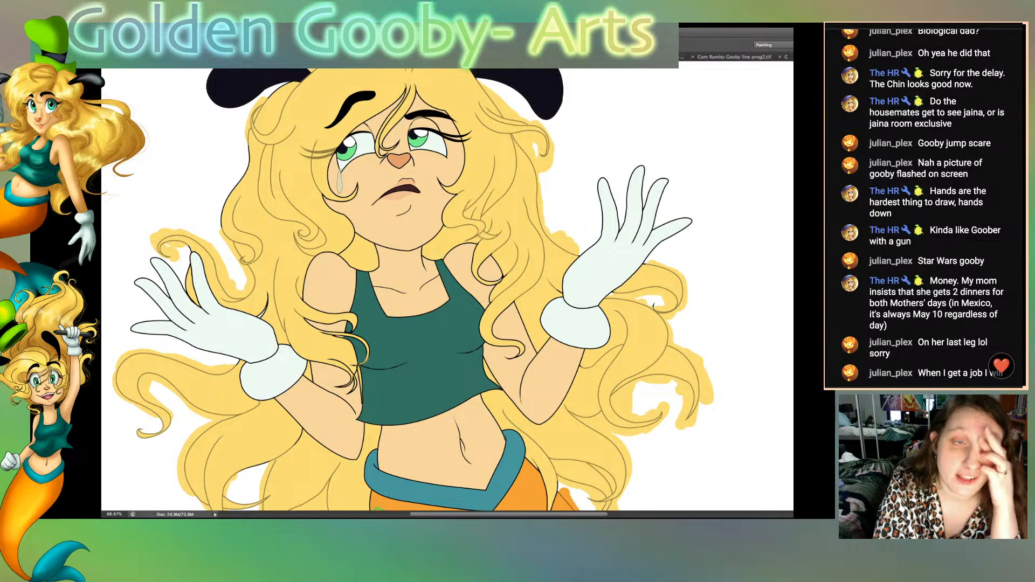
drag(250, 133, 221, 229)
drag(241, 166, 224, 206)
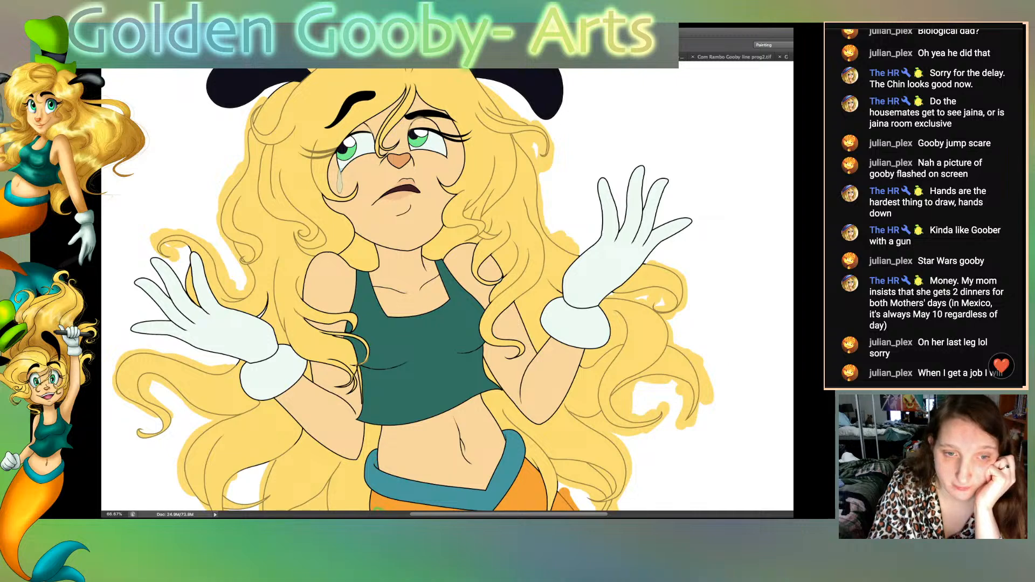
Step: Paint the pale glove colour over the finger outlines of both gloved hands, slightly past their edges
scroll(410, 292, down, 8)
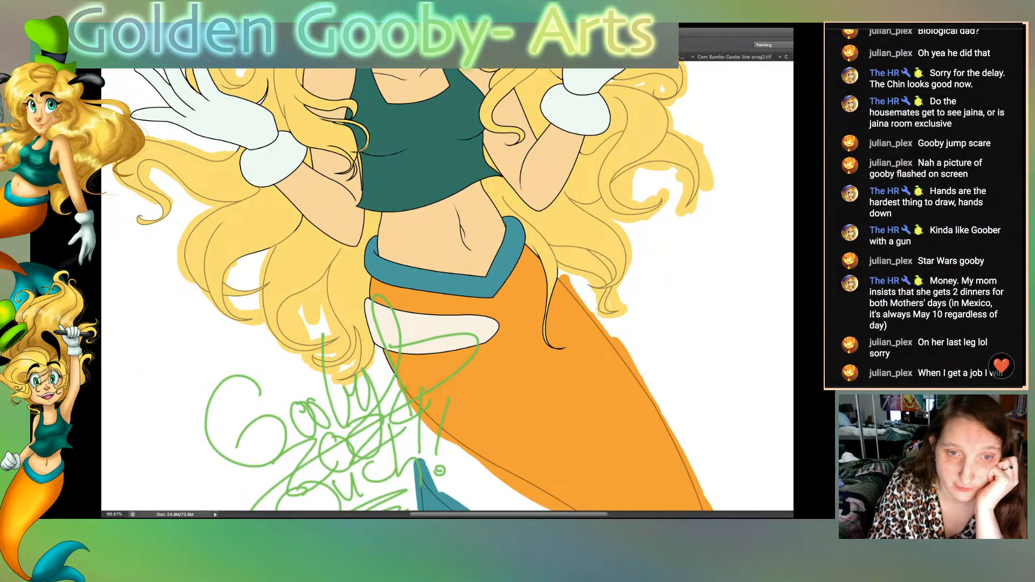
scroll(418, 286, down, 4)
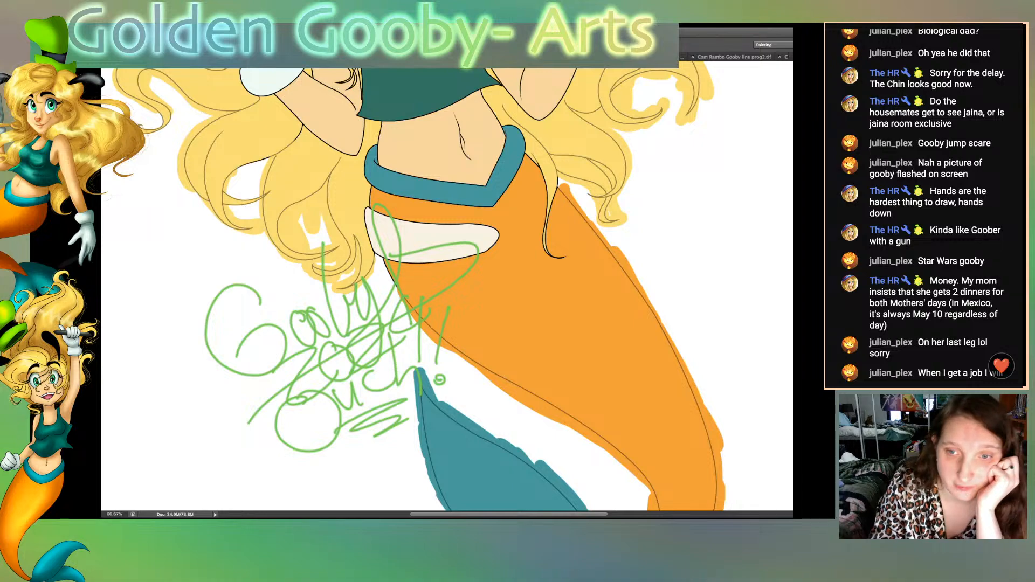
scroll(448, 286, up, 13)
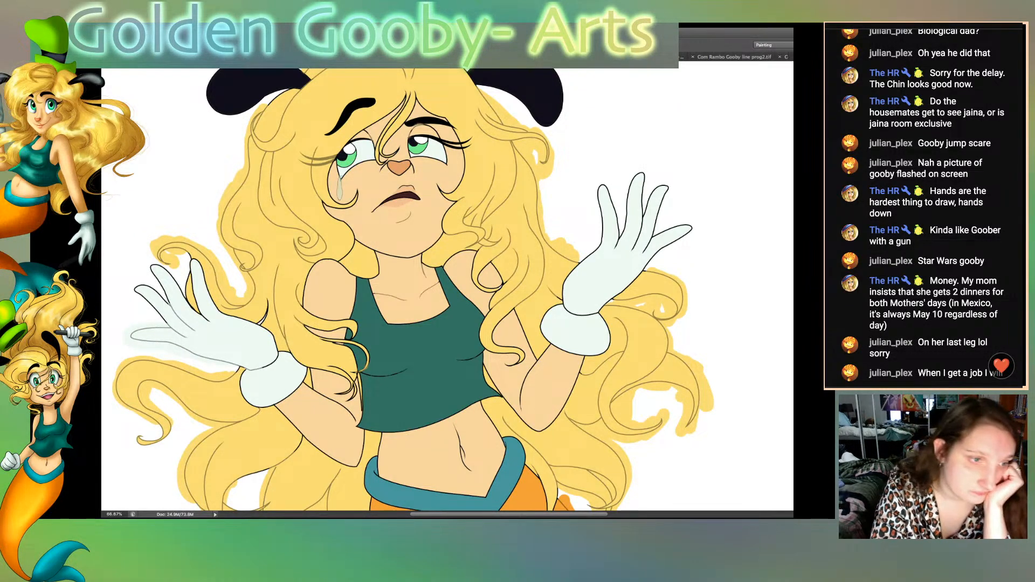
mouse_move(147, 300)
mouse_down()
mouse_move(166, 269)
mouse_move(181, 295)
mouse_up()
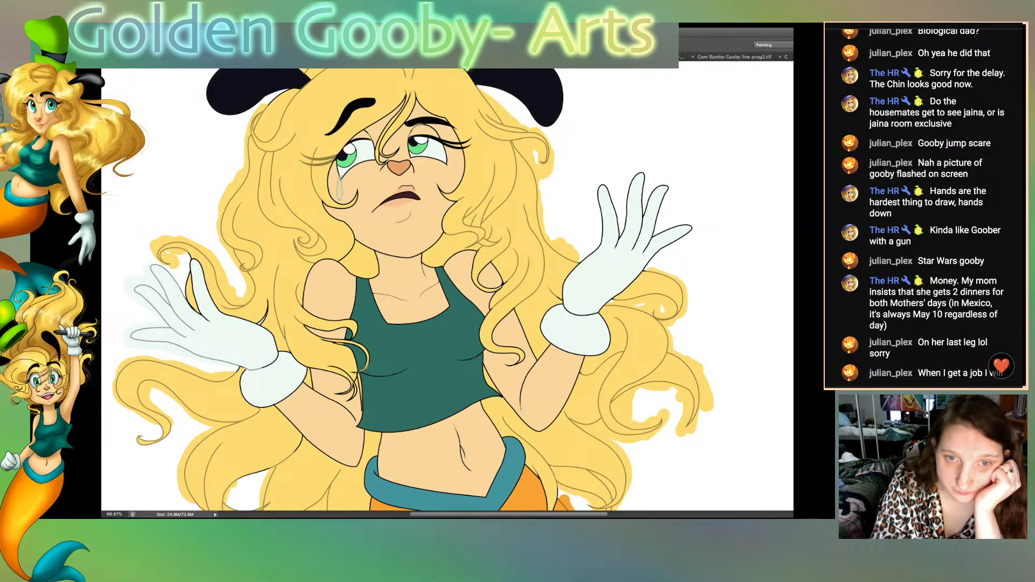
mouse_move(591, 245)
mouse_down()
mouse_move(601, 183)
mouse_move(618, 247)
mouse_move(639, 173)
mouse_move(646, 219)
mouse_move(656, 178)
mouse_move(667, 189)
mouse_move(649, 249)
mouse_move(688, 220)
mouse_move(652, 258)
mouse_up()
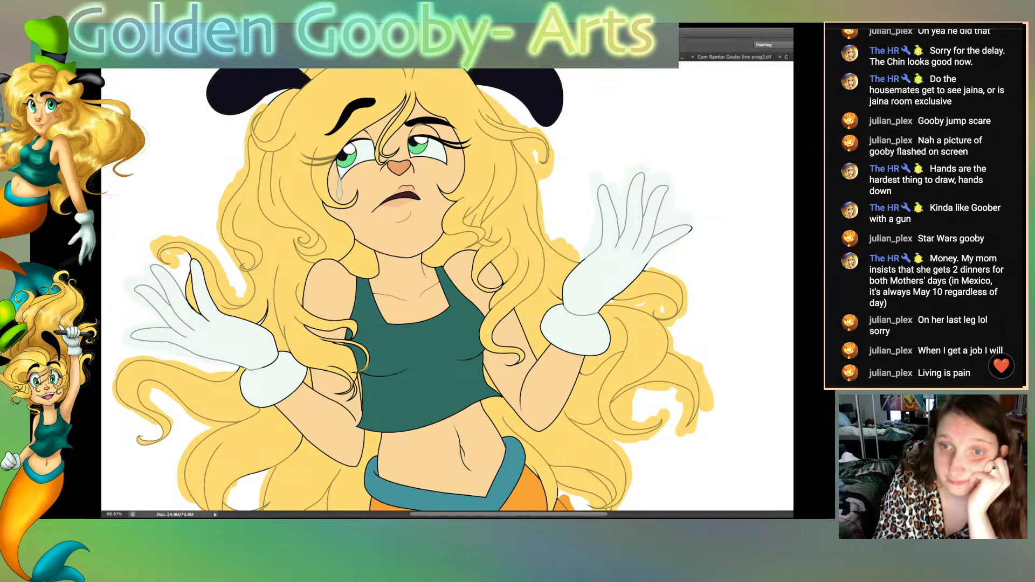
Step: Paint the pale glove colour over the left cuff's outer outline, and dark green over the tank top's neckline and straps
scroll(448, 286, down, 6)
scroll(448, 286, up, 7)
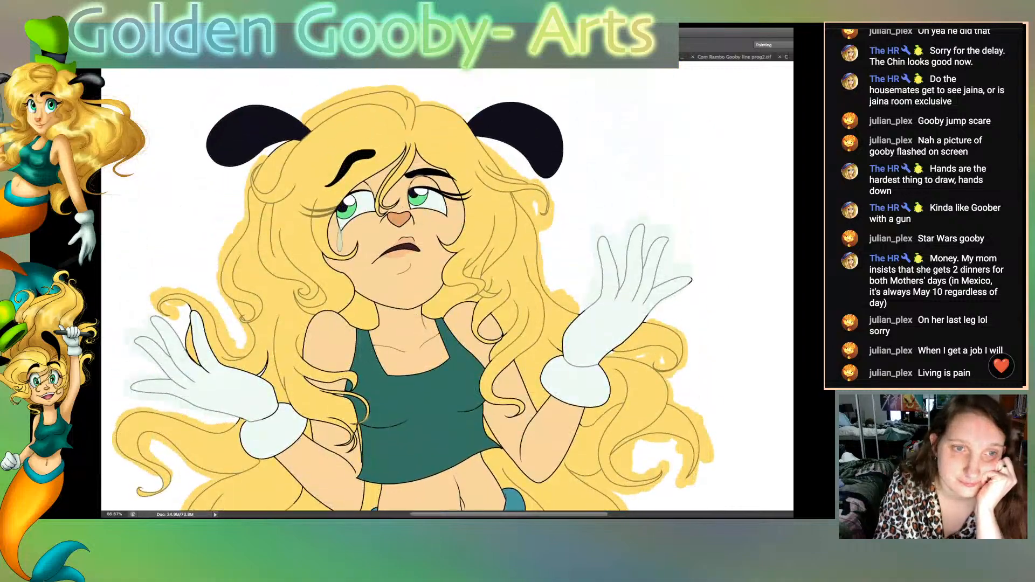
scroll(413, 290, down, 3)
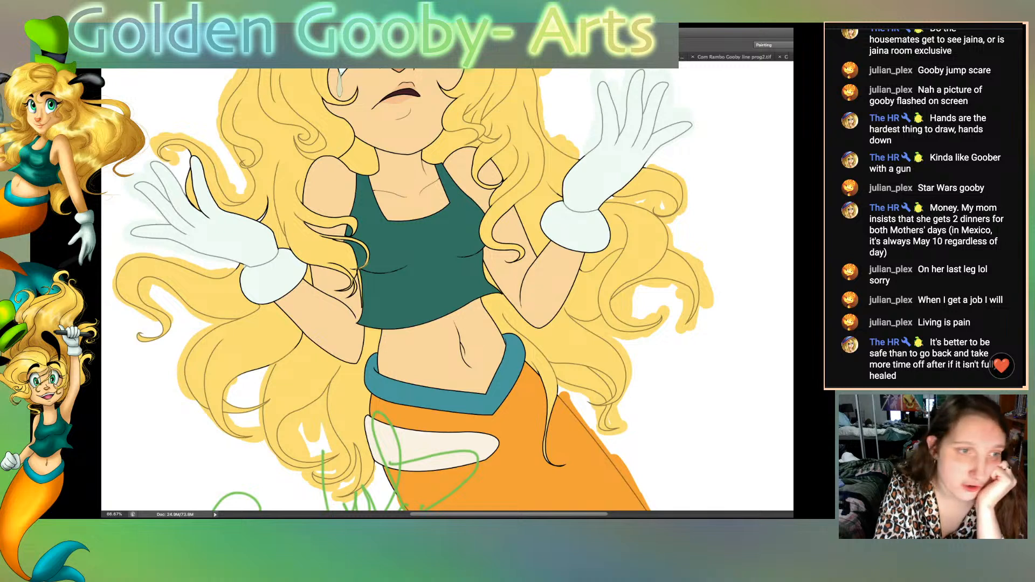
mouse_move(241, 266)
mouse_down()
mouse_move(245, 296)
mouse_move(269, 305)
mouse_up()
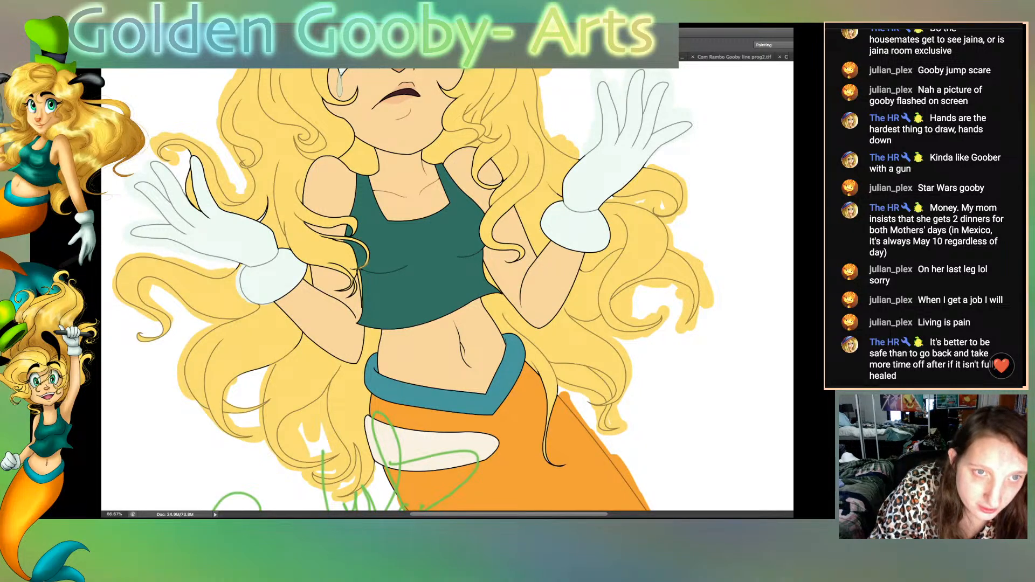
mouse_move(445, 183)
mouse_down()
mouse_move(421, 215)
mouse_move(386, 217)
mouse_move(377, 201)
mouse_move(377, 211)
mouse_move(352, 193)
mouse_move(363, 171)
mouse_up()
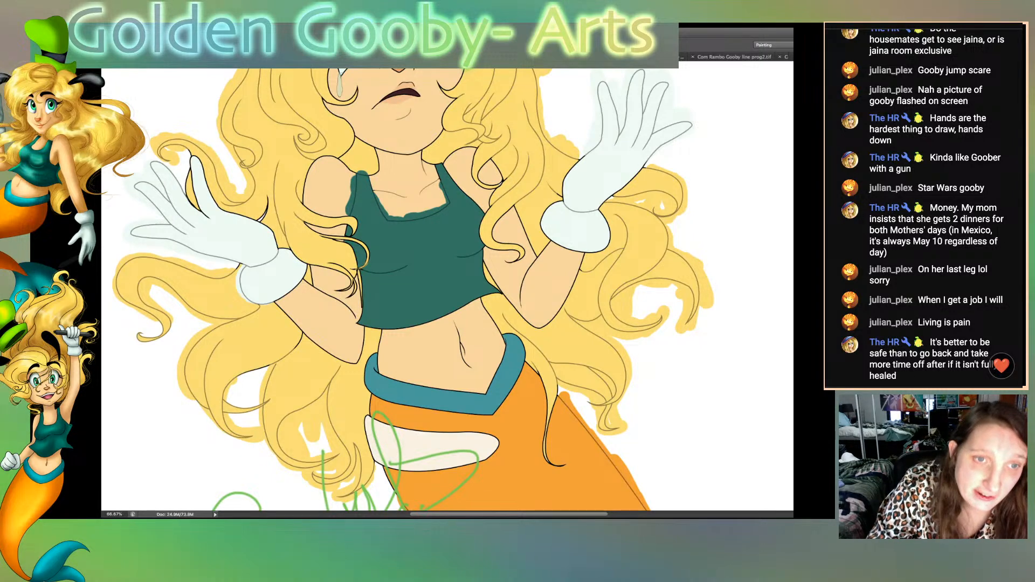
mouse_move(447, 169)
mouse_down()
mouse_move(435, 162)
mouse_move(480, 207)
mouse_up()
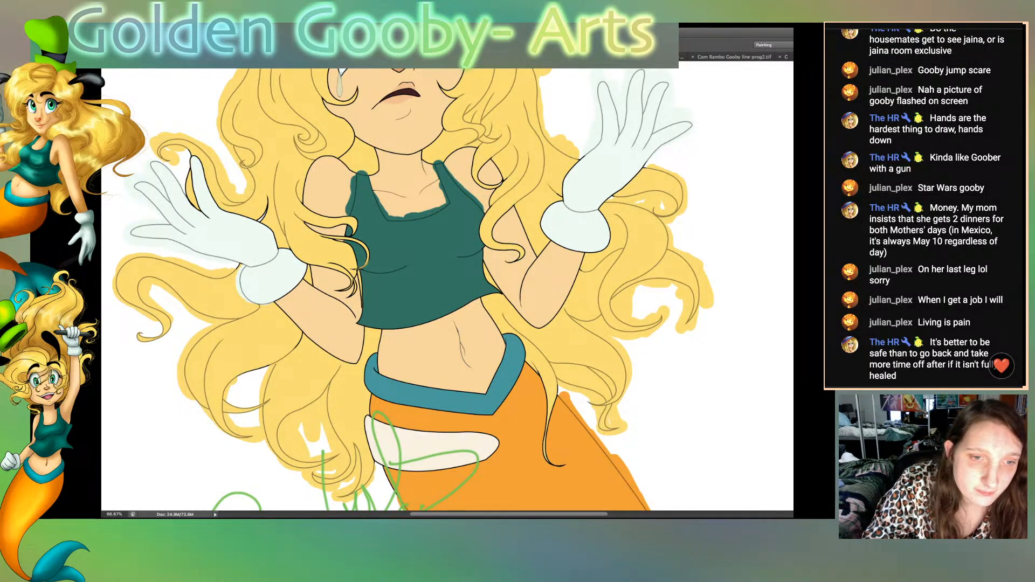
Step: Paint the pale glove colour over the remaining outlines of the left glove's upright finger, back of hand and both gloves' cuffs
scroll(413, 289, up, 5)
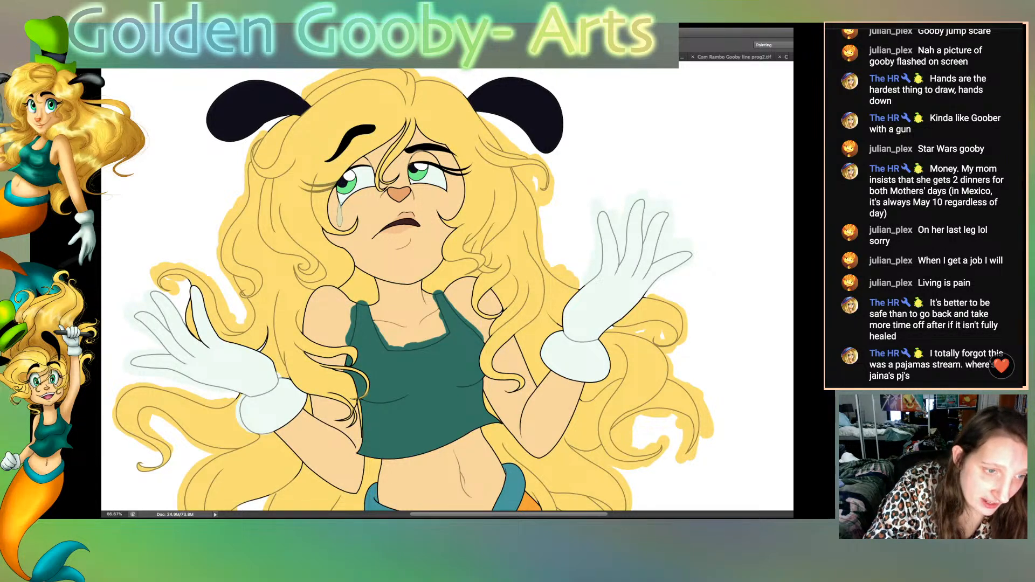
mouse_move(223, 340)
mouse_down()
mouse_move(201, 292)
mouse_move(190, 294)
mouse_move(206, 347)
mouse_up()
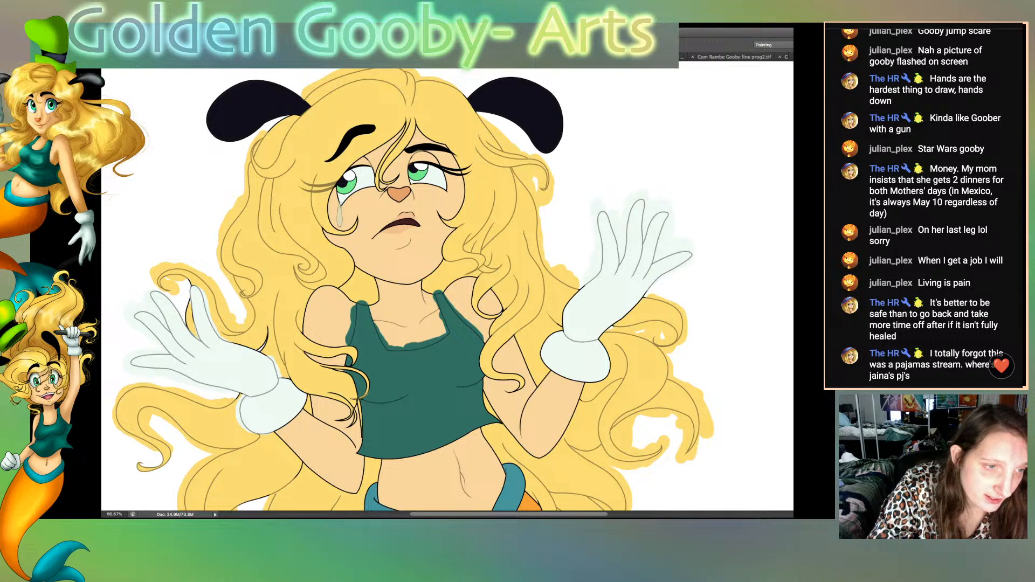
drag(244, 347, 267, 355)
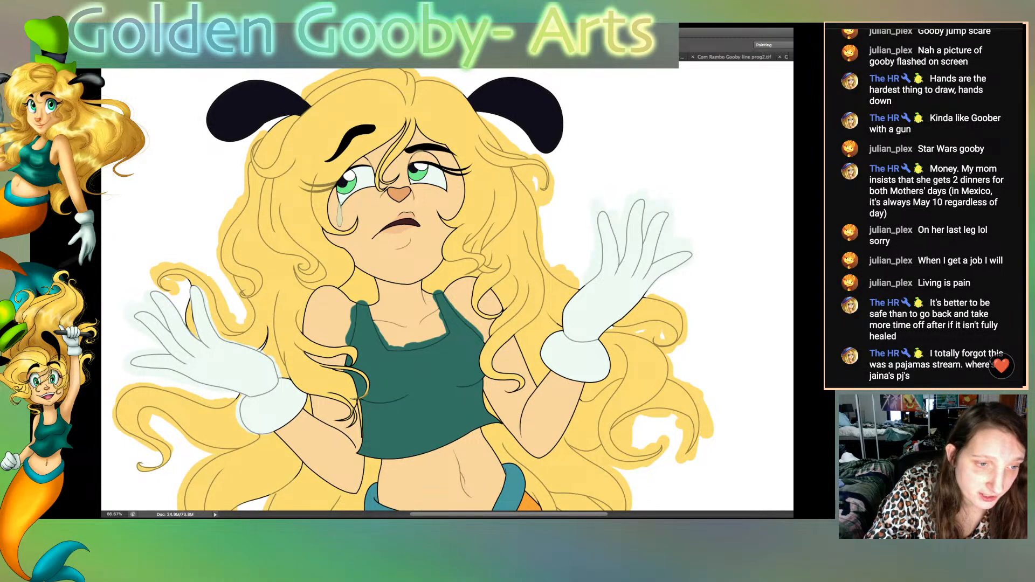
drag(273, 433, 305, 404)
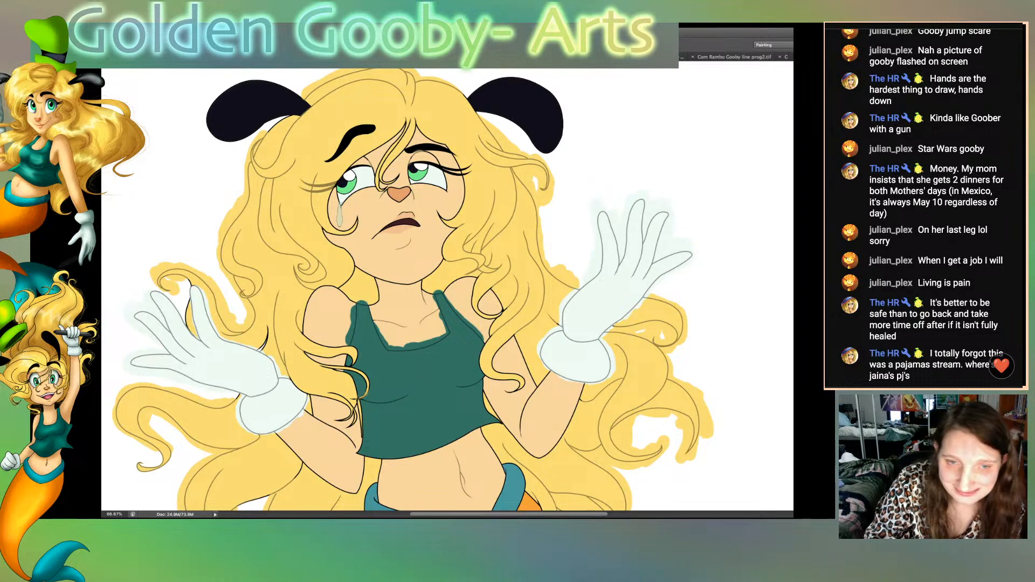
Step: Paint the hair colour over the loose lock hanging across the tail, and the skin colour over the right arm's outlines
scroll(413, 290, down, 5)
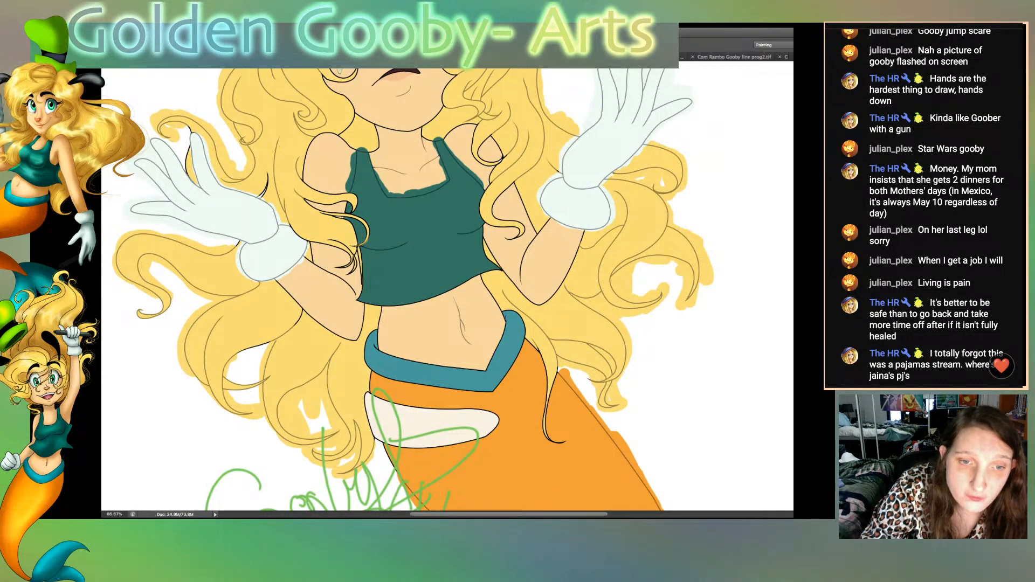
mouse_move(549, 368)
mouse_down()
mouse_move(566, 443)
mouse_move(547, 419)
mouse_move(556, 385)
mouse_up()
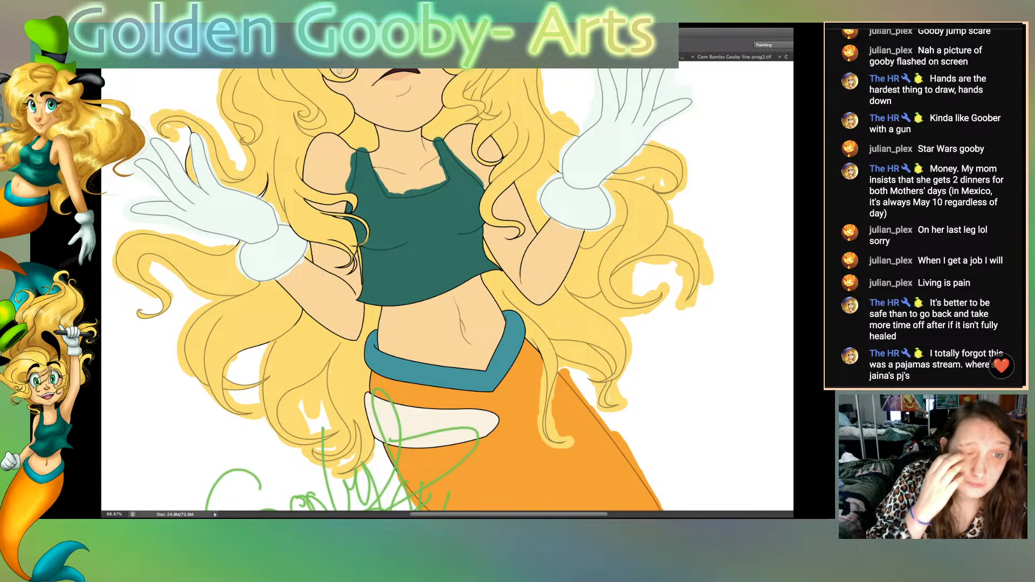
scroll(448, 289, up, 2)
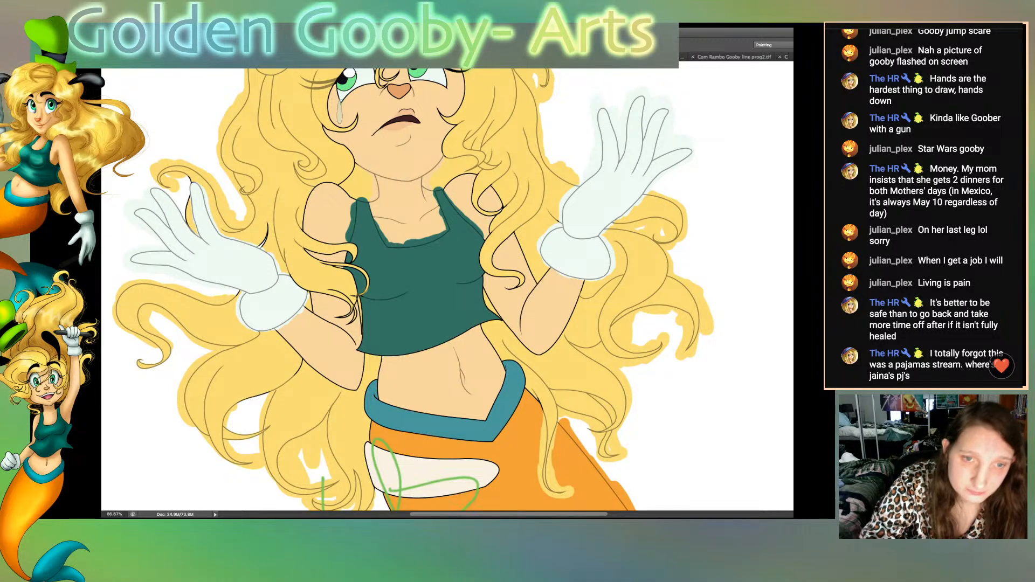
mouse_move(516, 237)
mouse_down()
mouse_move(540, 285)
mouse_move(522, 315)
mouse_up()
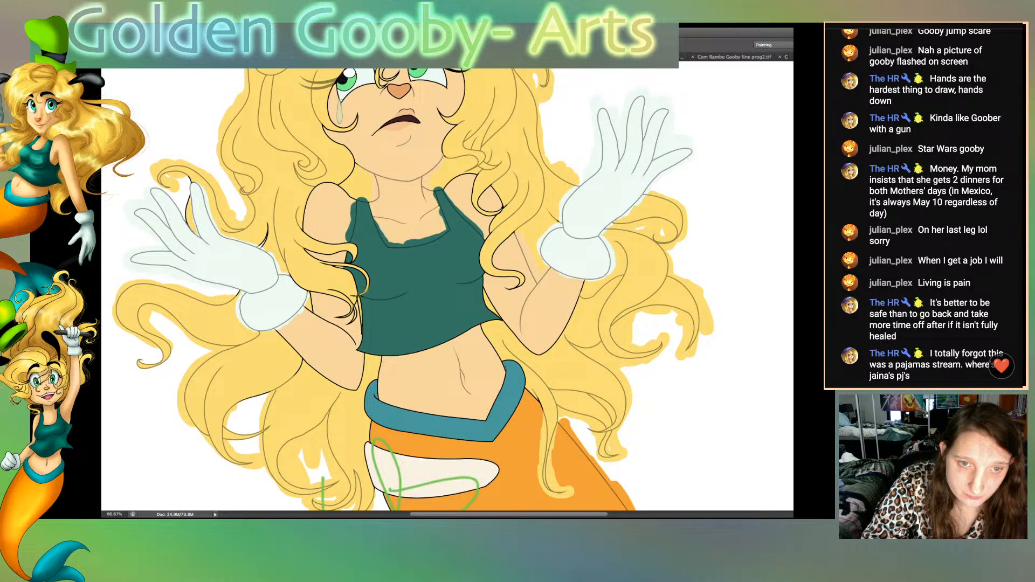
mouse_move(506, 324)
mouse_down()
mouse_move(531, 350)
mouse_move(551, 348)
mouse_move(582, 287)
mouse_up()
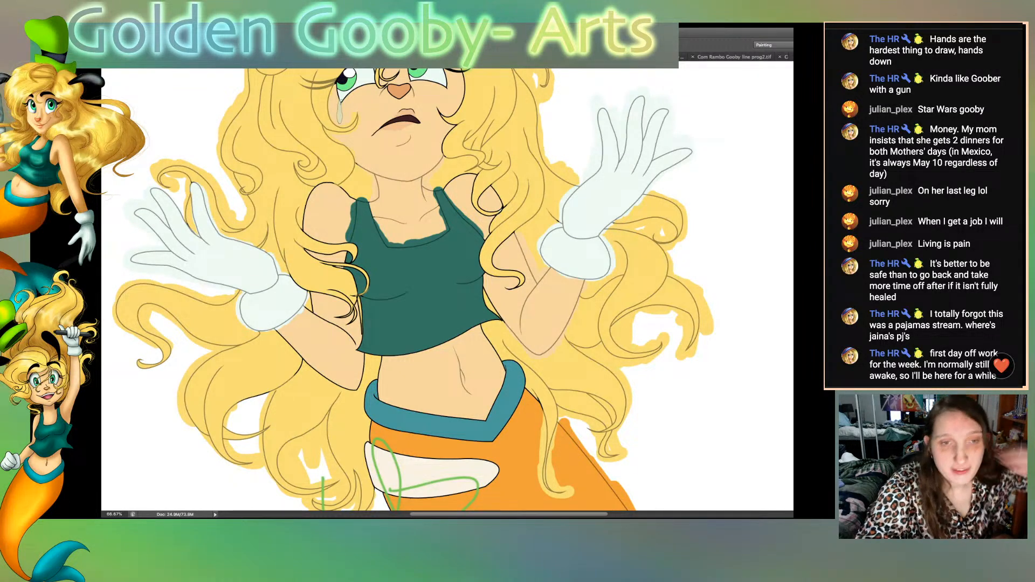
scroll(413, 290, up, 4)
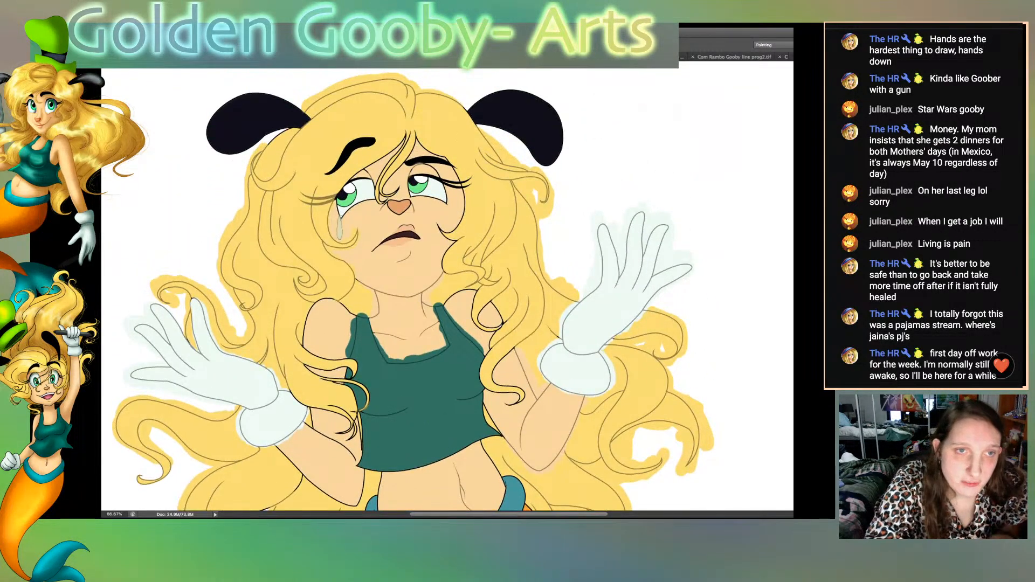
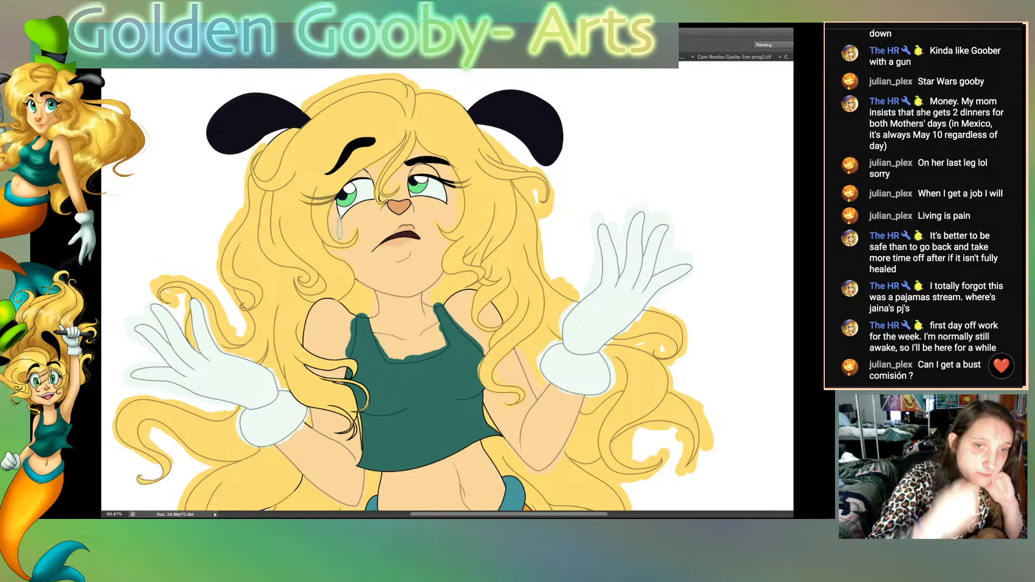
Step: Paint cream over the outline of the pale patch on the hip, and teal over the waistband's upper and lower outlines
scroll(413, 290, down, 5)
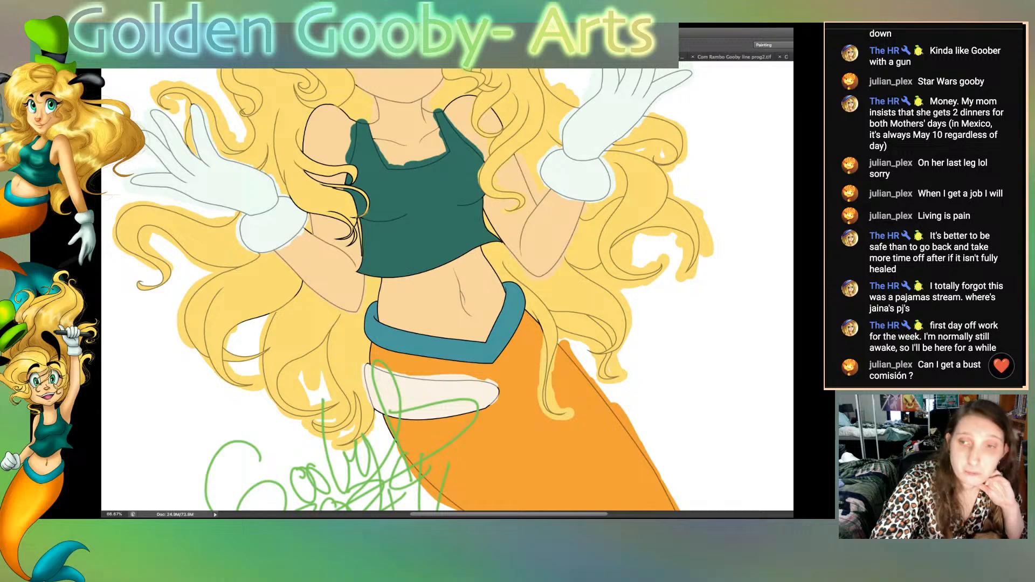
mouse_move(385, 416)
mouse_down()
mouse_move(498, 407)
mouse_move(498, 386)
mouse_up()
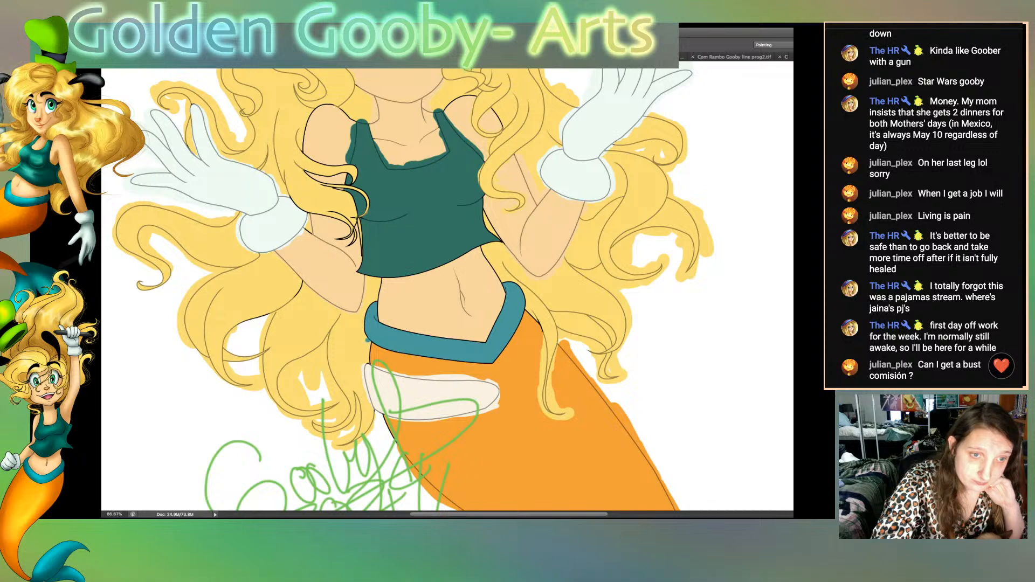
mouse_move(368, 340)
mouse_down()
mouse_move(363, 315)
mouse_move(374, 297)
mouse_up()
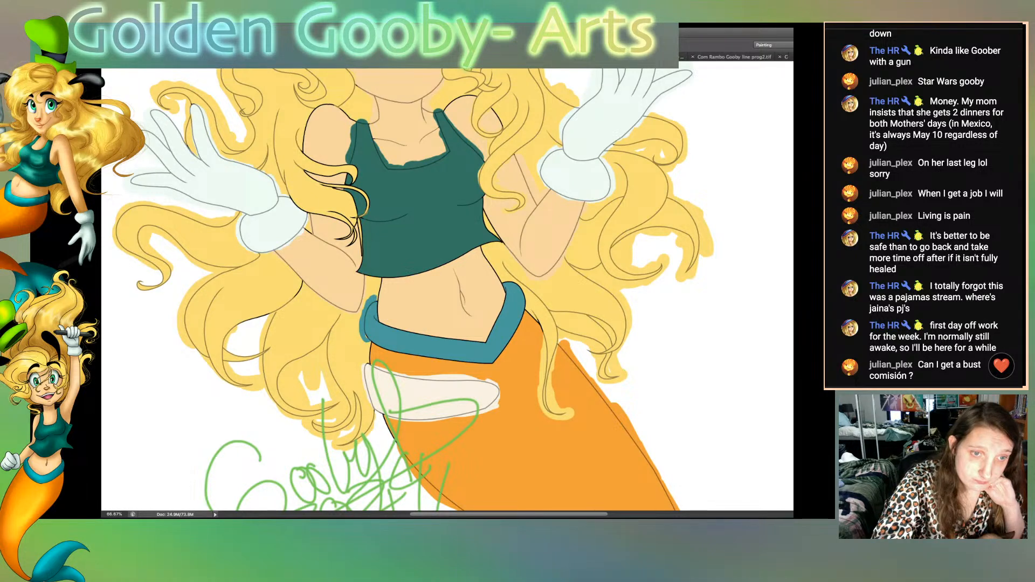
mouse_move(373, 345)
mouse_down()
mouse_move(496, 366)
mouse_move(523, 286)
mouse_move(503, 279)
mouse_move(488, 341)
mouse_up()
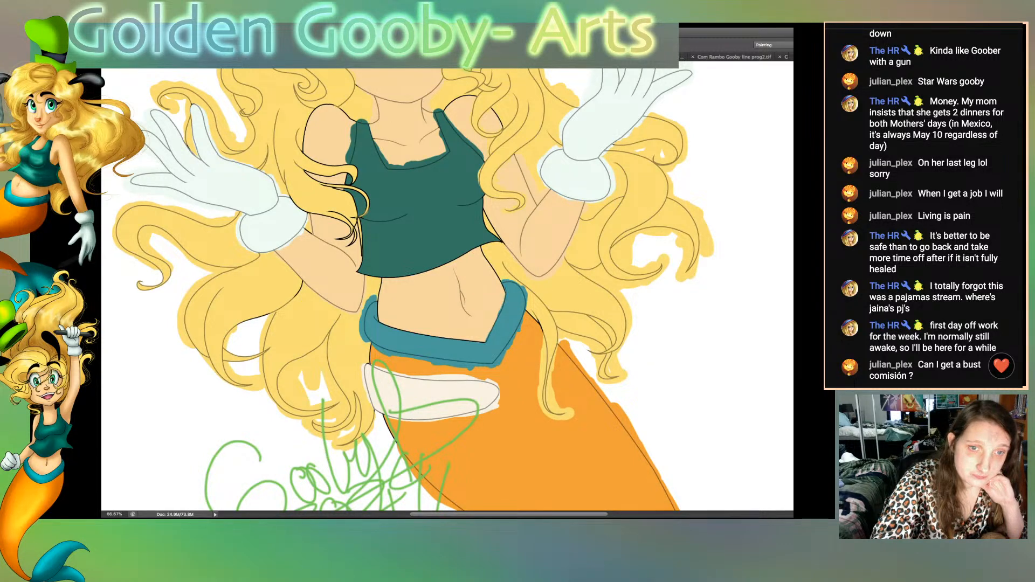
drag(382, 323, 482, 342)
mouse_move(420, 334)
mouse_down()
mouse_move(400, 329)
mouse_move(426, 334)
mouse_up()
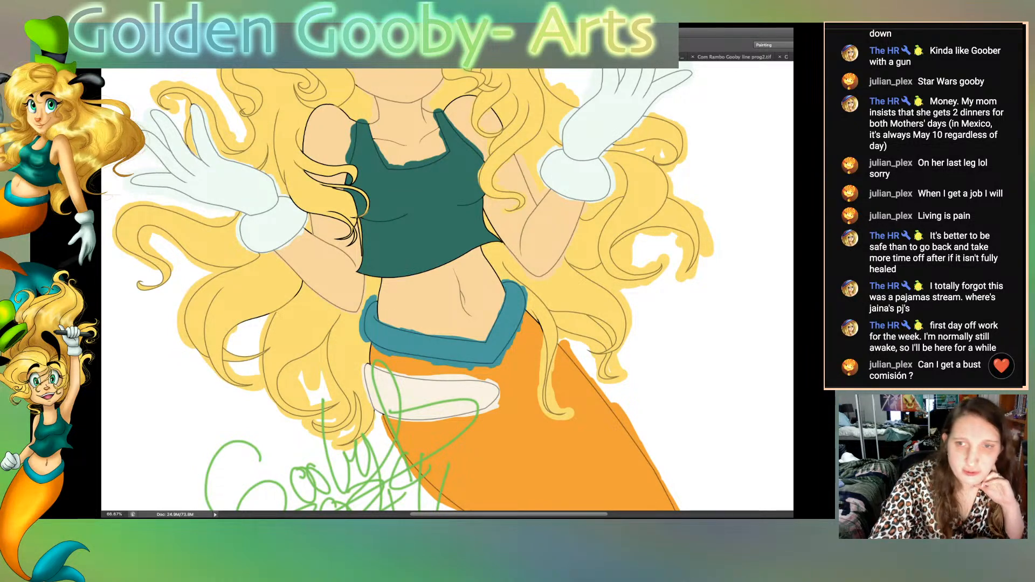
Step: Paint orange over the outlines of the narrow tail tip where it meets the two fins
scroll(447, 291, down, 10)
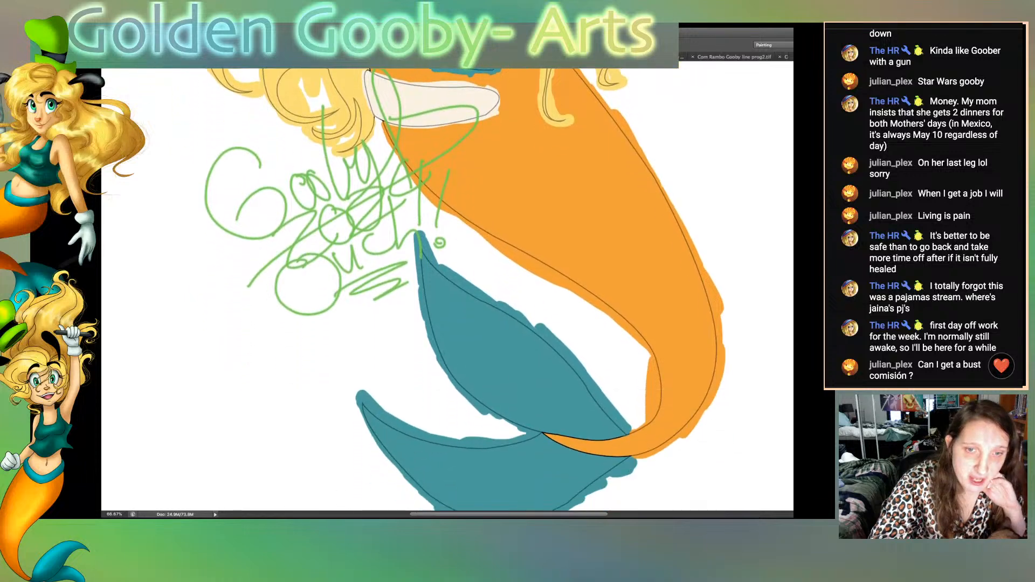
scroll(448, 291, down, 2)
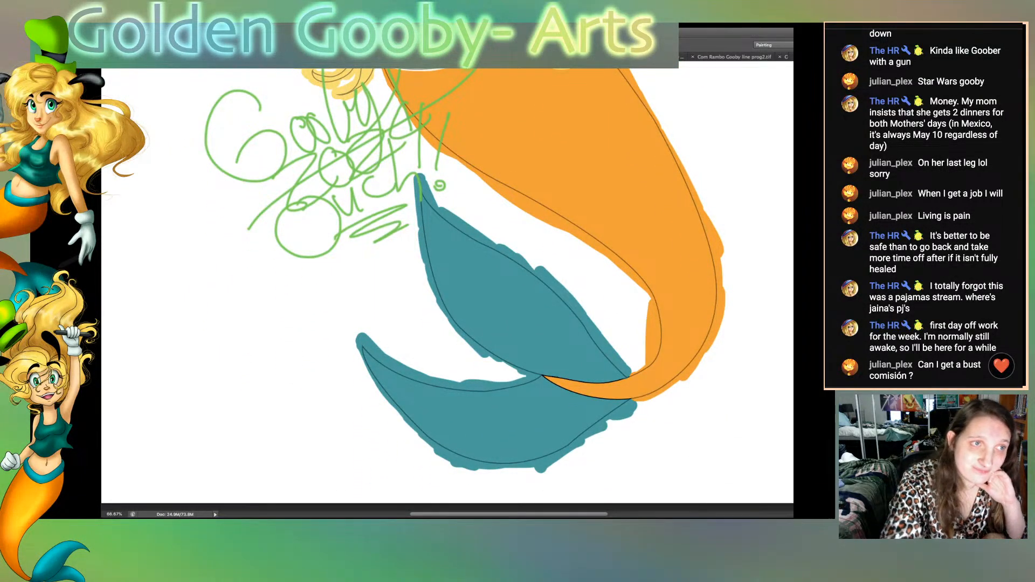
drag(544, 376, 626, 379)
drag(547, 378, 629, 401)
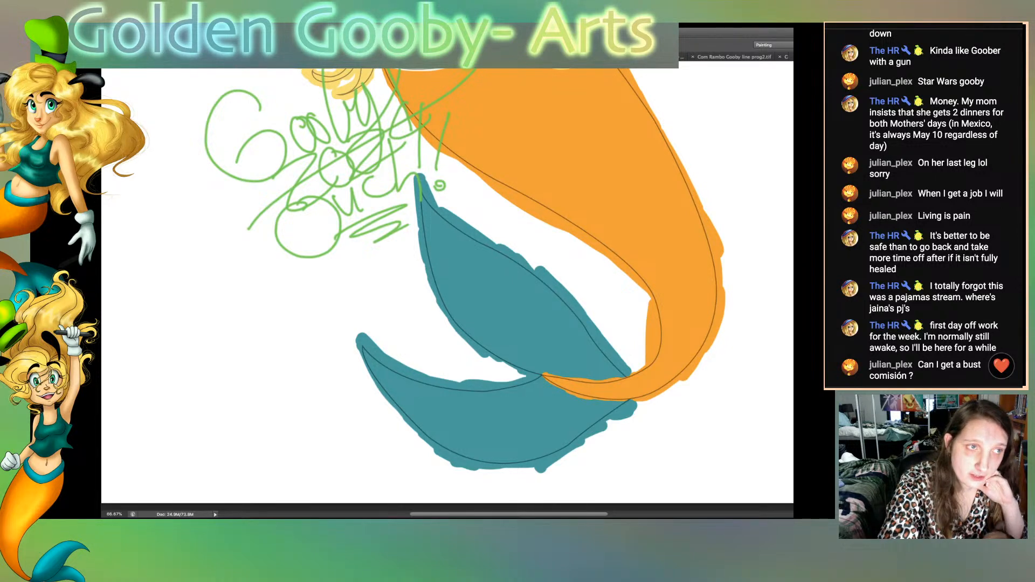
Step: Paint over the remaining outlines of the shoulder and adjoining hair locks beside the tank top's strap
scroll(447, 286, up, 4)
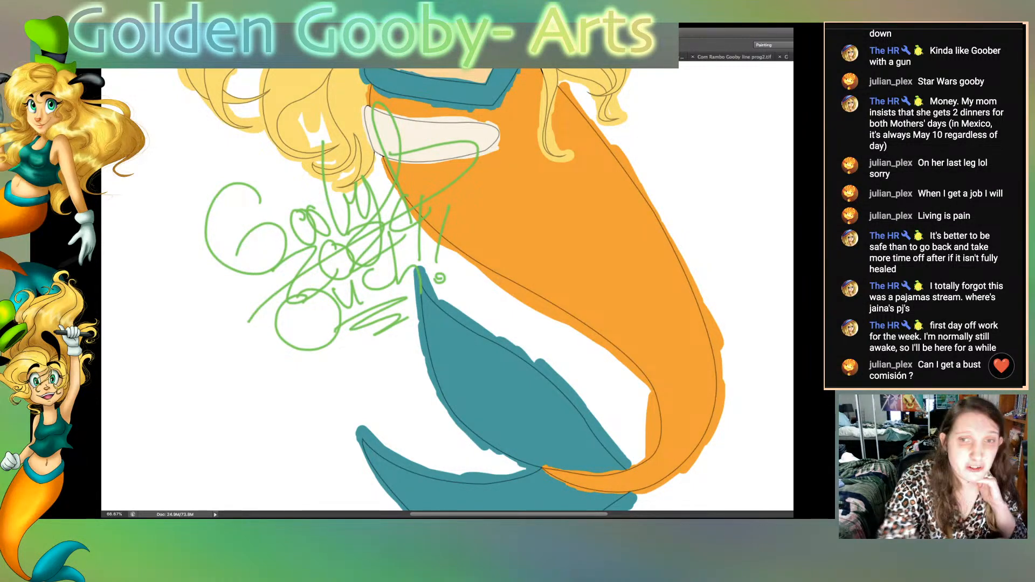
scroll(447, 289, up, 10)
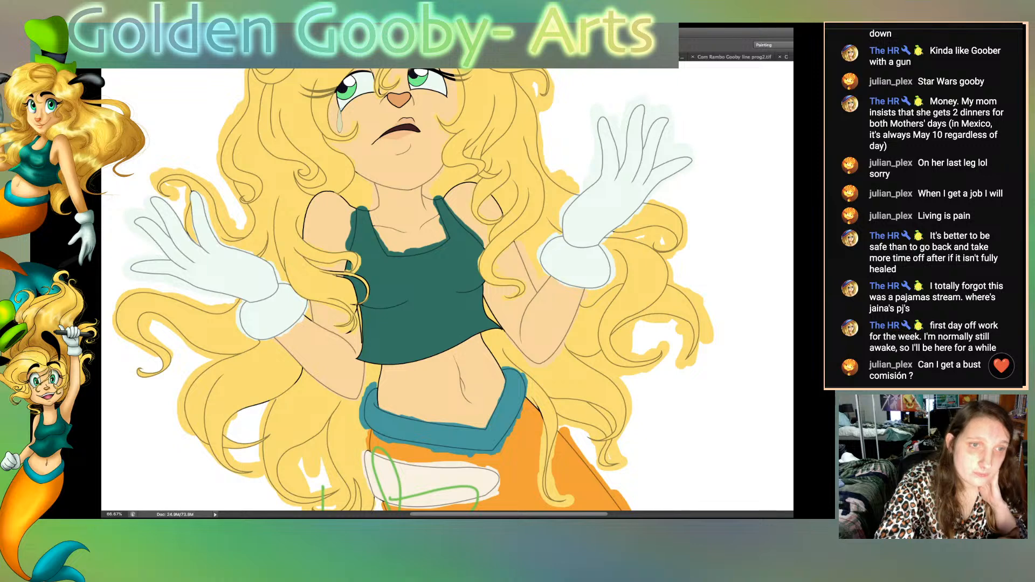
mouse_move(324, 271)
mouse_down()
mouse_move(366, 285)
mouse_move(361, 304)
mouse_move(368, 282)
mouse_up()
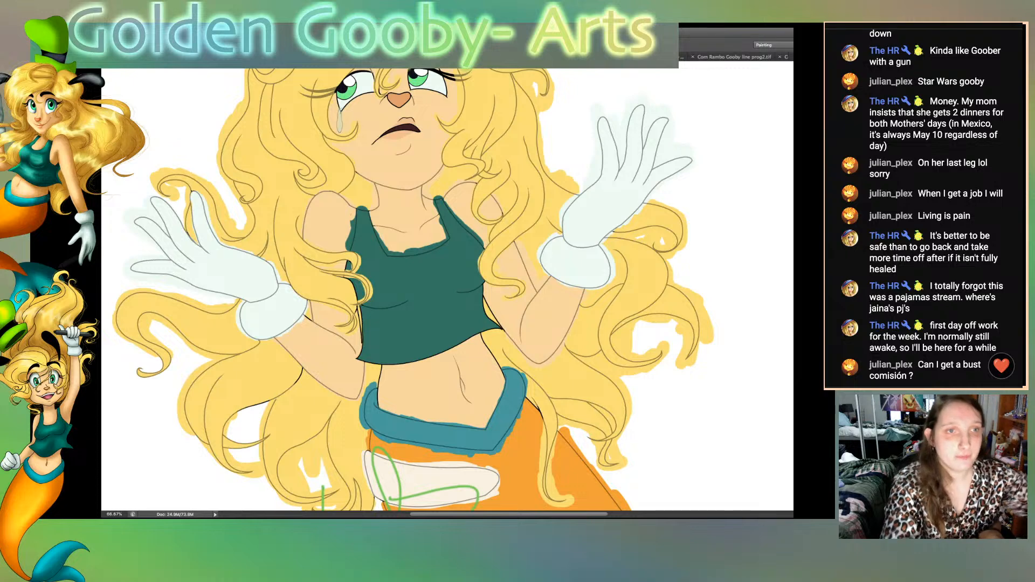
scroll(447, 289, down, 1)
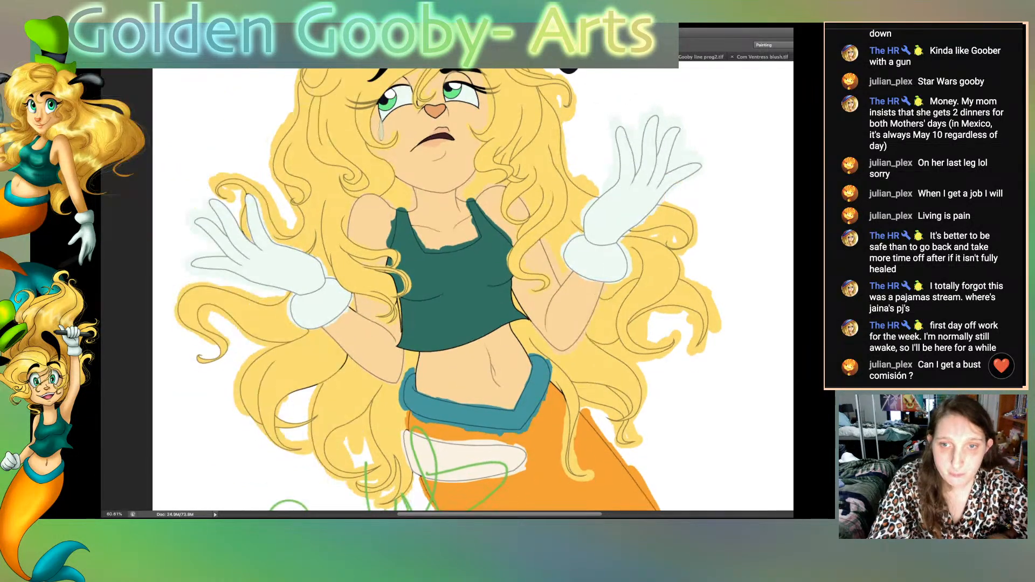
Step: Select the skin of the face, chest, shoulders and both arms, and remove the top's colour overlapping it along the neckline
scroll(447, 289, up, 5)
scroll(448, 290, up, 2)
click(452, 253)
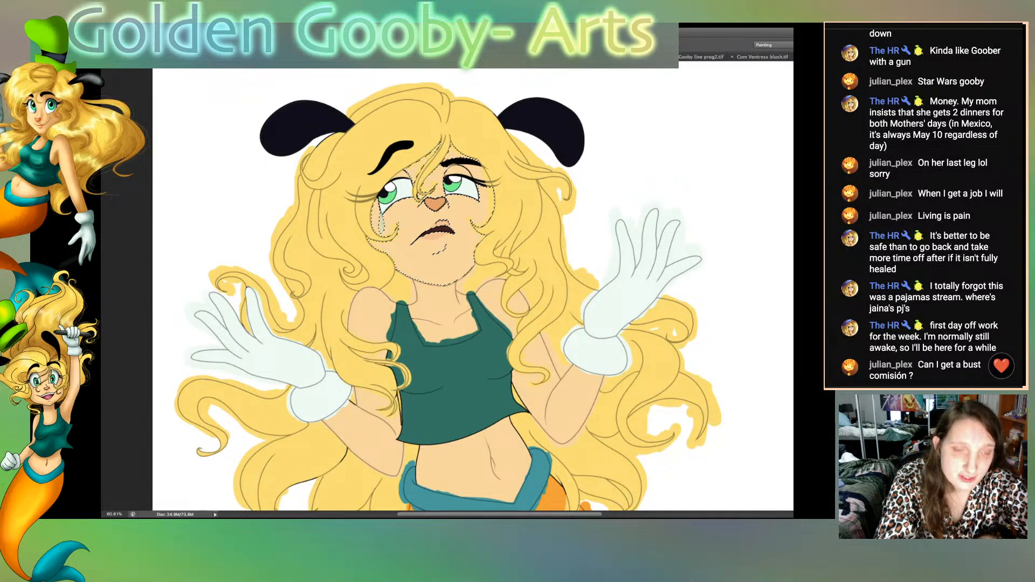
shift+click(371, 316)
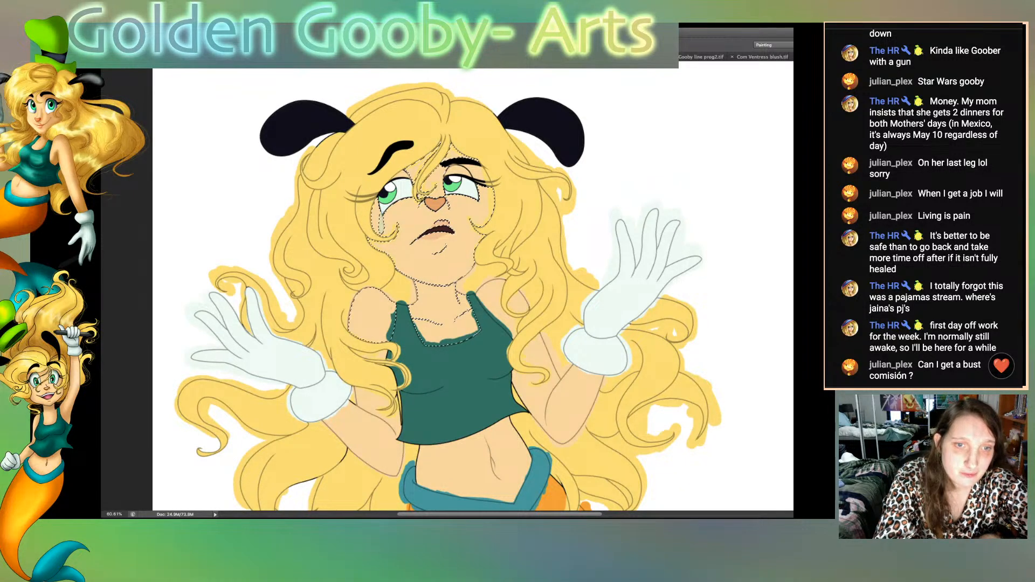
shift+click(495, 301)
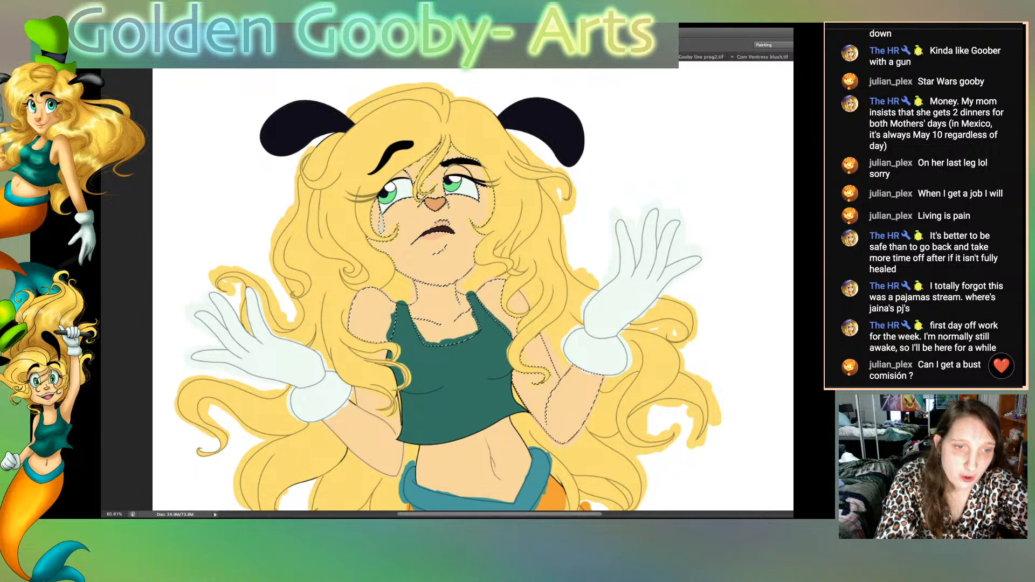
shift+click(375, 440)
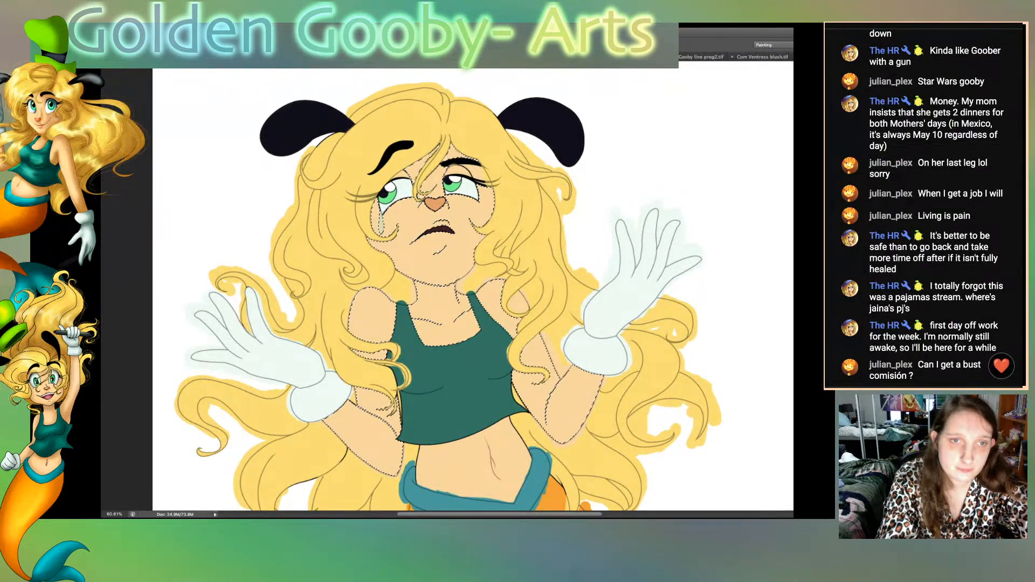
key(super+d)
Step: Select the face skin and the small patch between eyebrow and eyelashes, and clear those selections
click(443, 259)
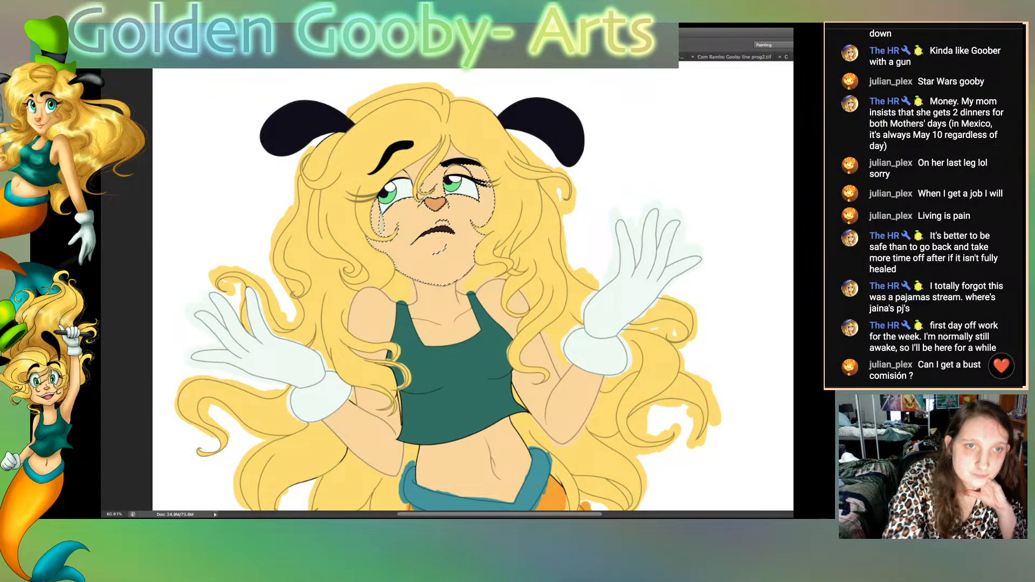
key(ctrl+d)
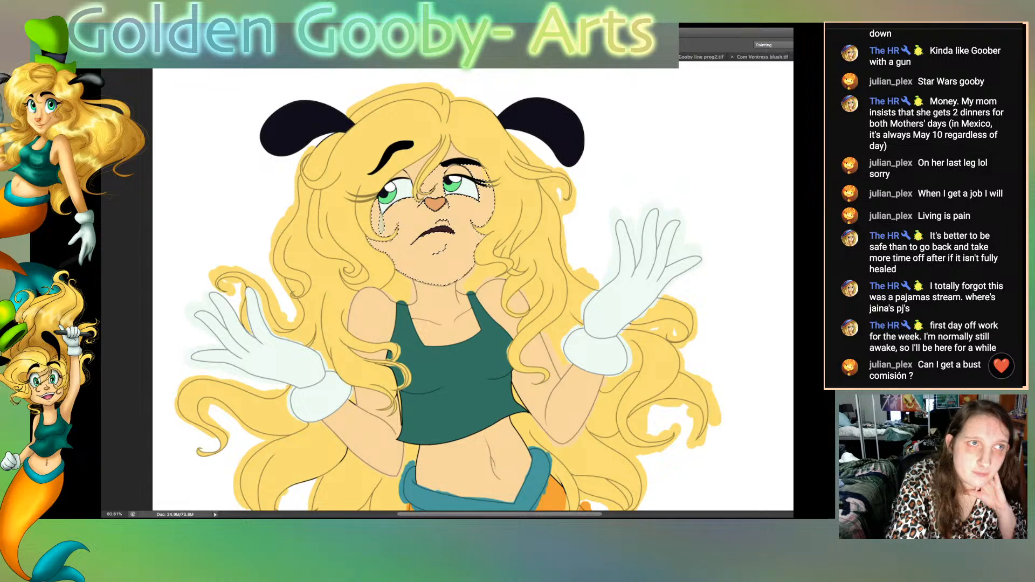
click(482, 173)
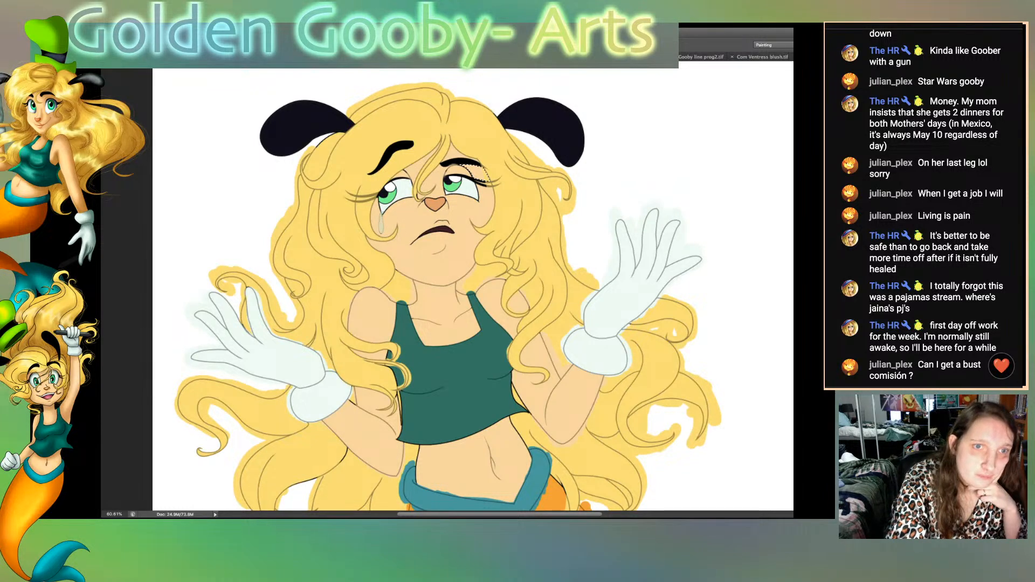
key(super+z)
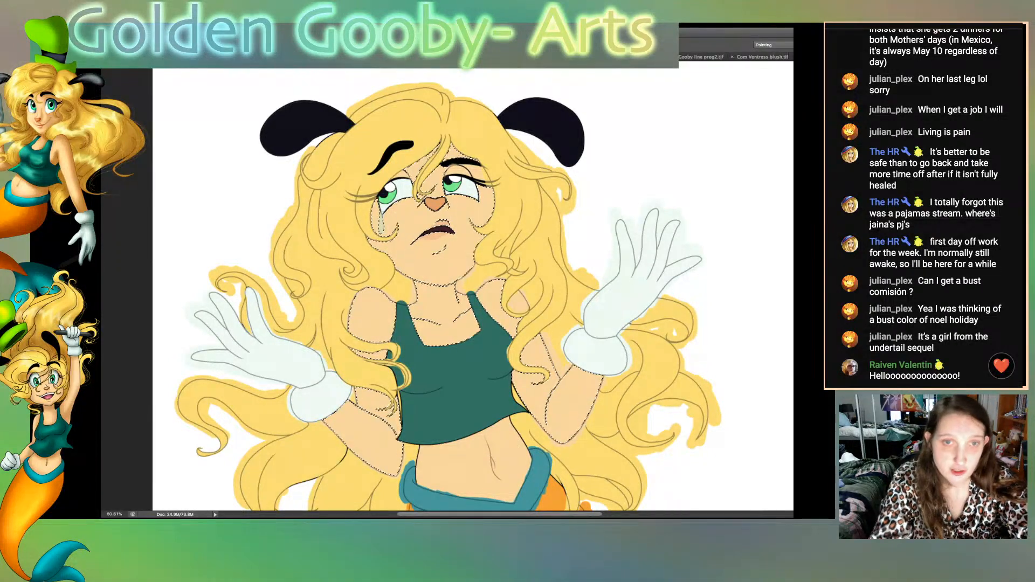
key(ctrl+d)
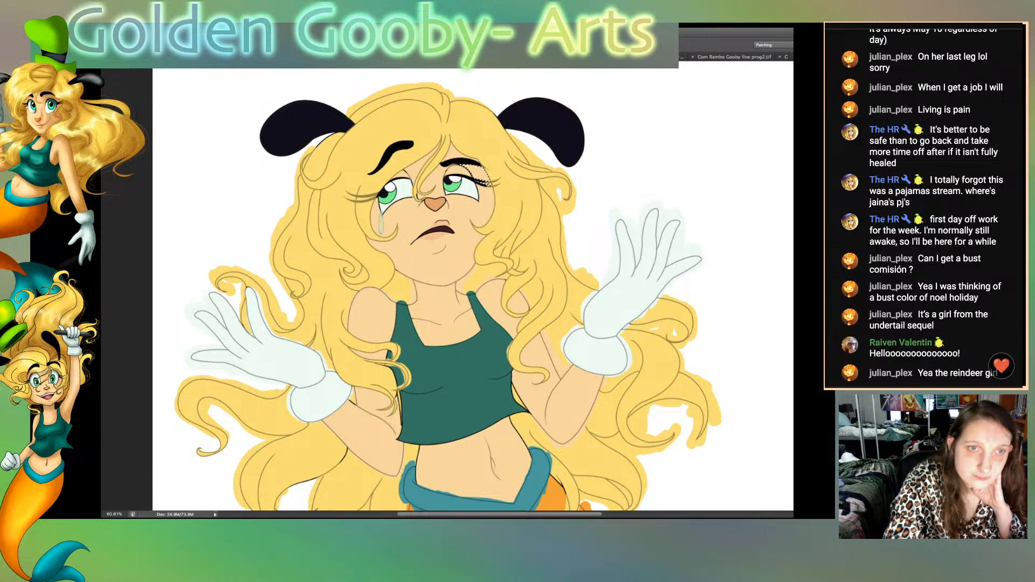
key(super+d)
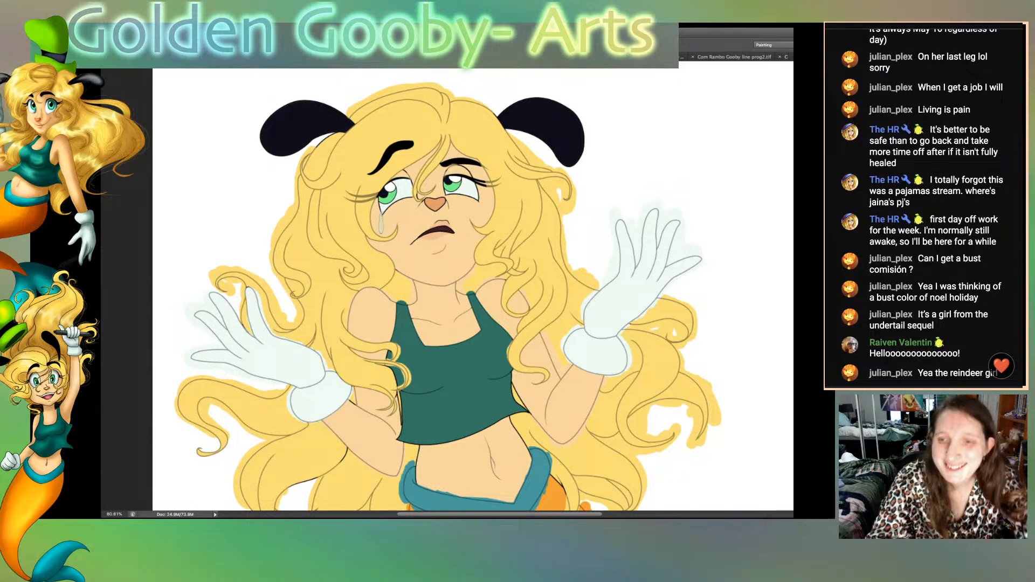
Step: Select the hair areas around the neck, shoulders and arms, and erase the strap and glove colours overlapping them
click(402, 289)
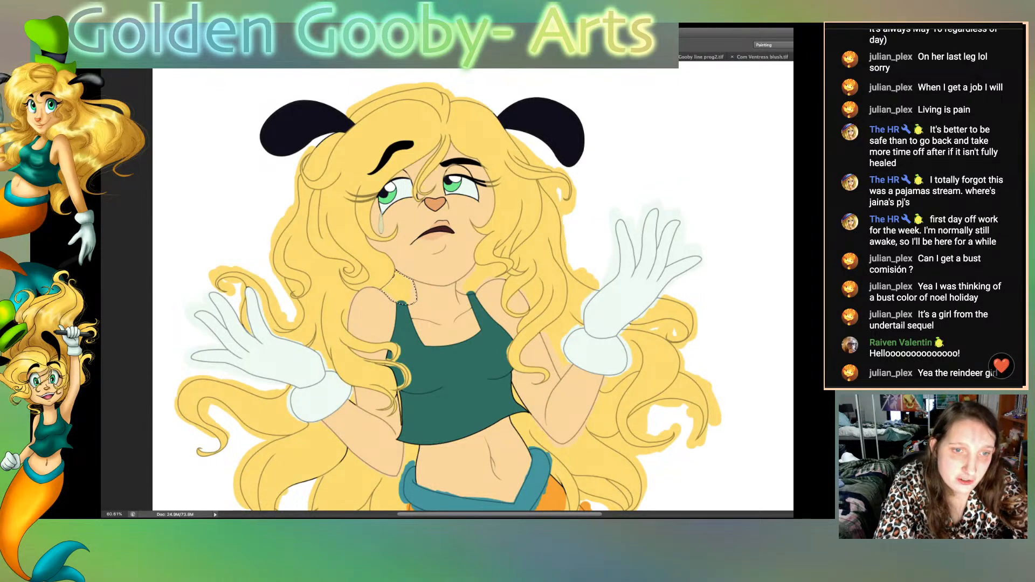
shift+click(479, 278)
shift+click(551, 293)
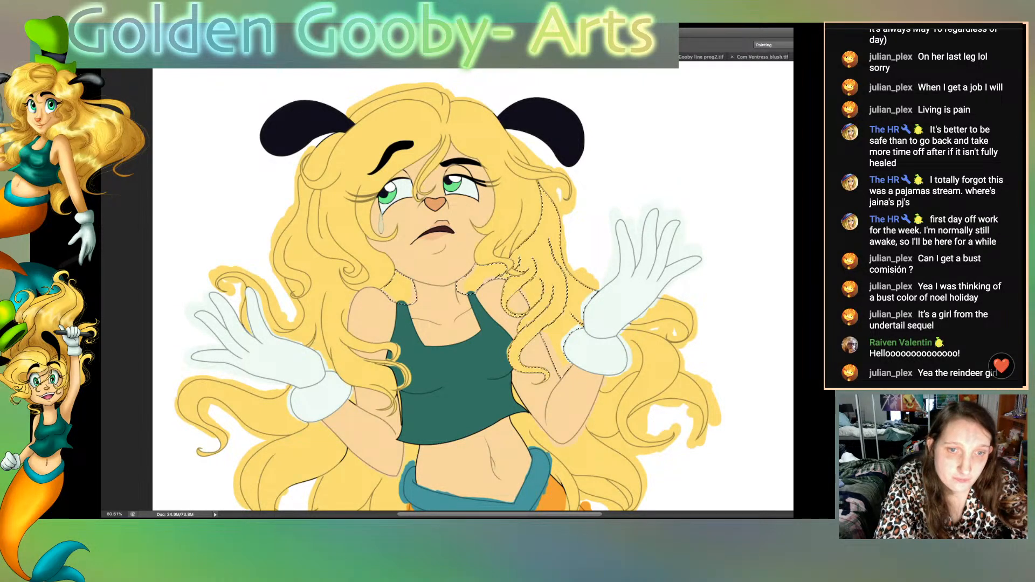
shift+click(330, 288)
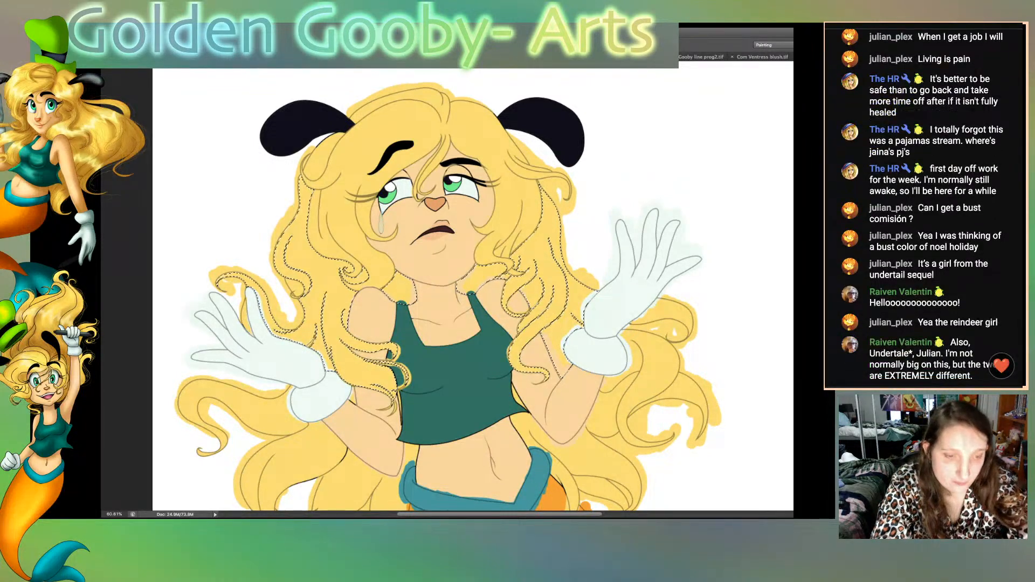
shift+click(307, 458)
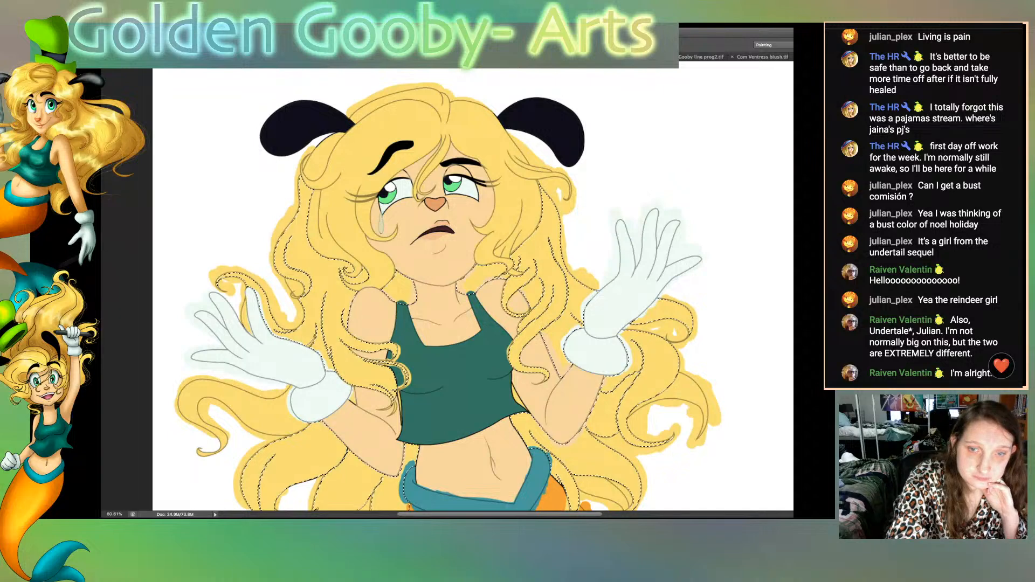
key(super+d)
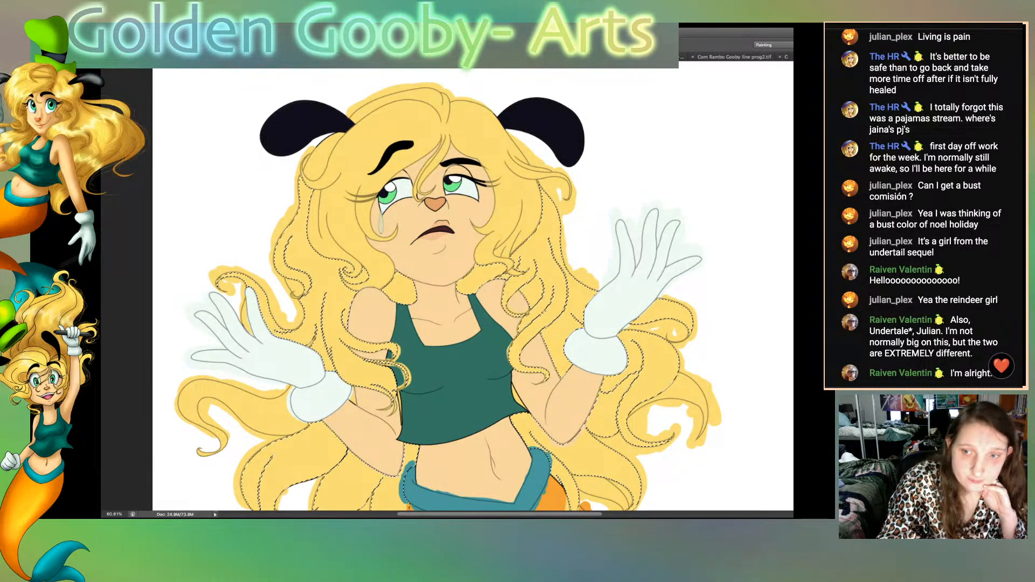
Step: Select the white background and erase the hair colour and upper-tail orange spilling outside the outlines
click(701, 162)
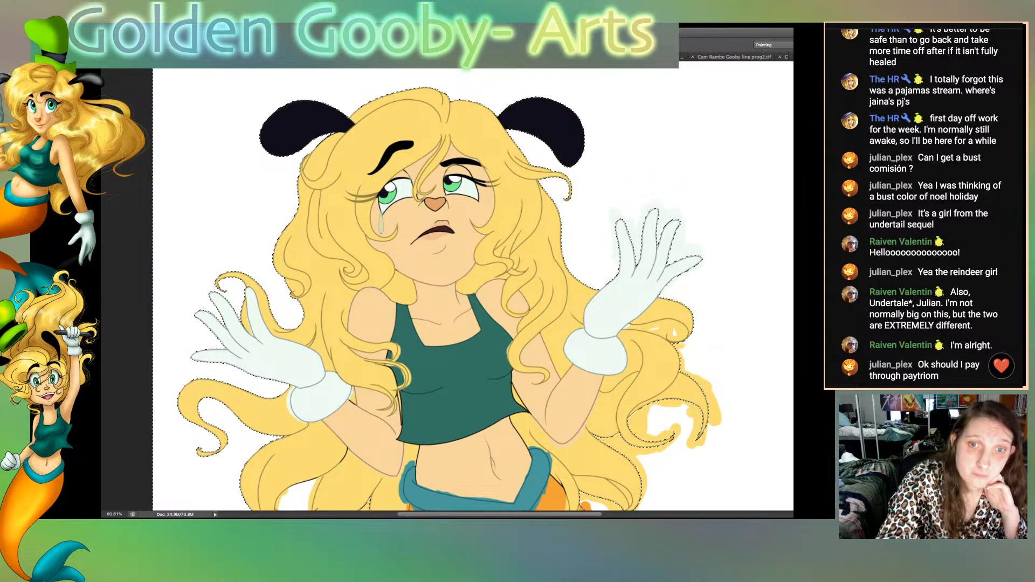
mouse_move(695, 437)
mouse_down()
mouse_move(644, 431)
mouse_move(604, 463)
mouse_move(639, 509)
mouse_up()
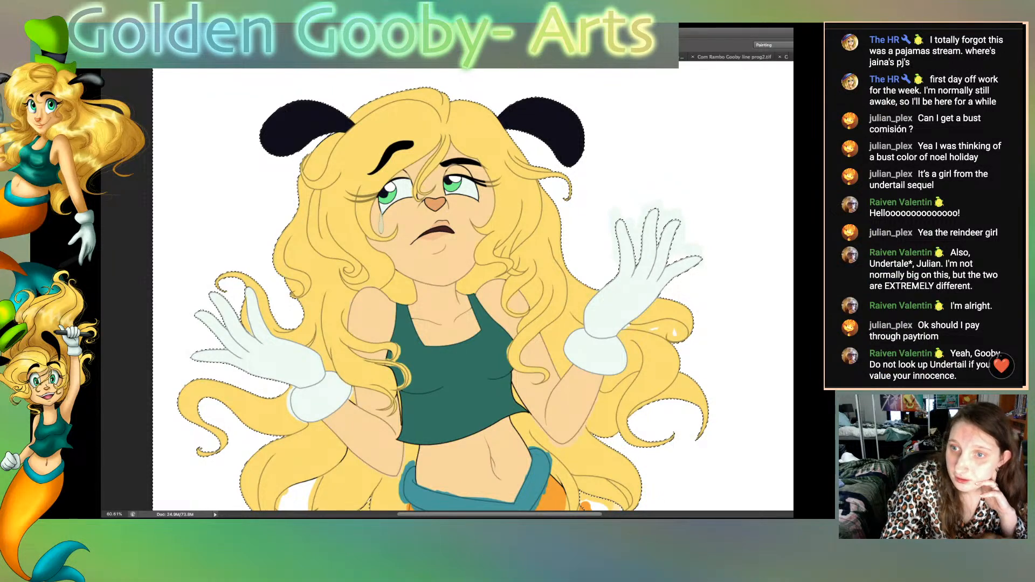
scroll(473, 289, down, 5)
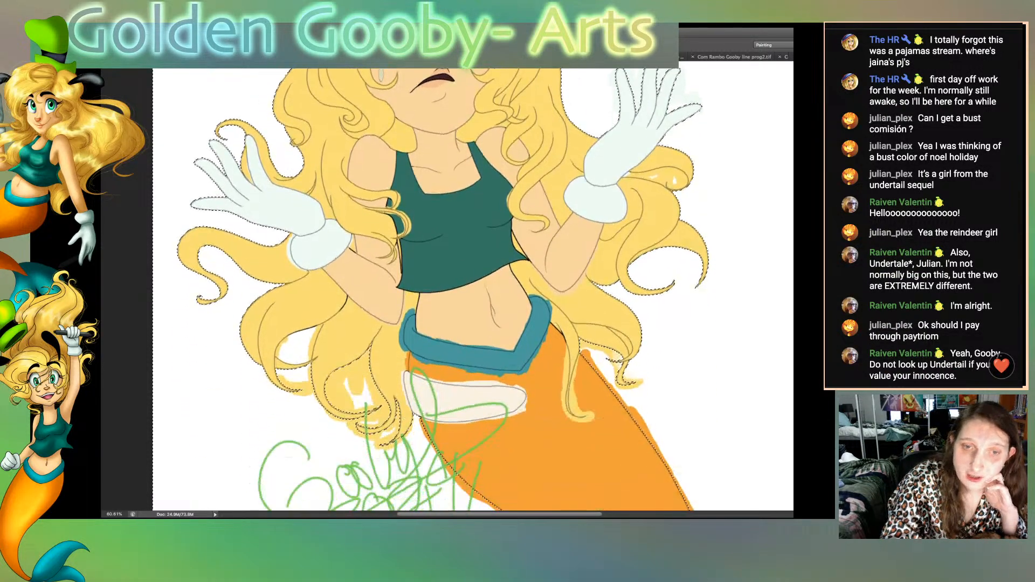
drag(625, 404, 693, 508)
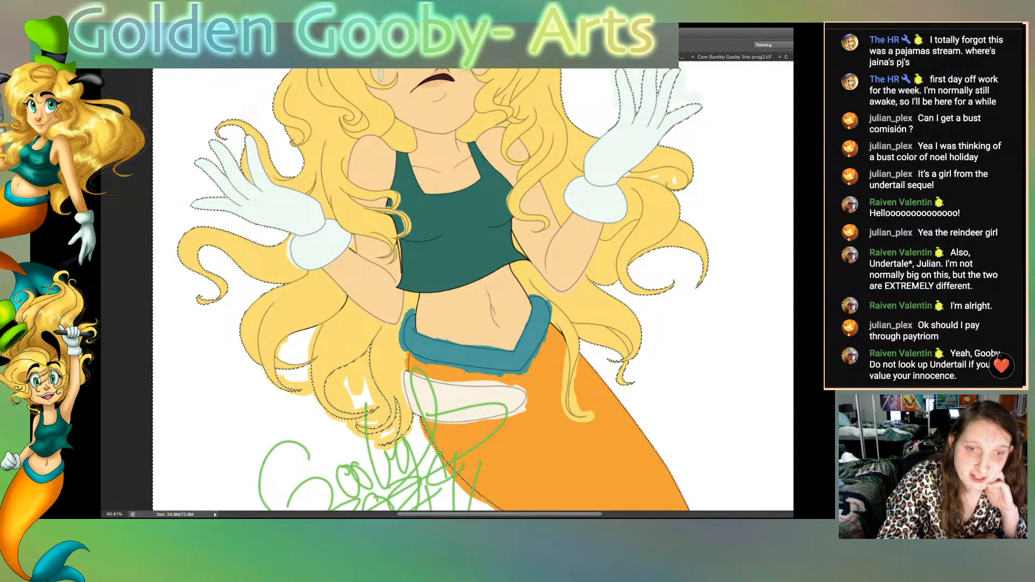
drag(420, 420, 481, 500)
mouse_move(393, 413)
mouse_down()
mouse_move(383, 437)
mouse_move(345, 397)
mouse_move(365, 353)
mouse_up()
drag(307, 372, 291, 391)
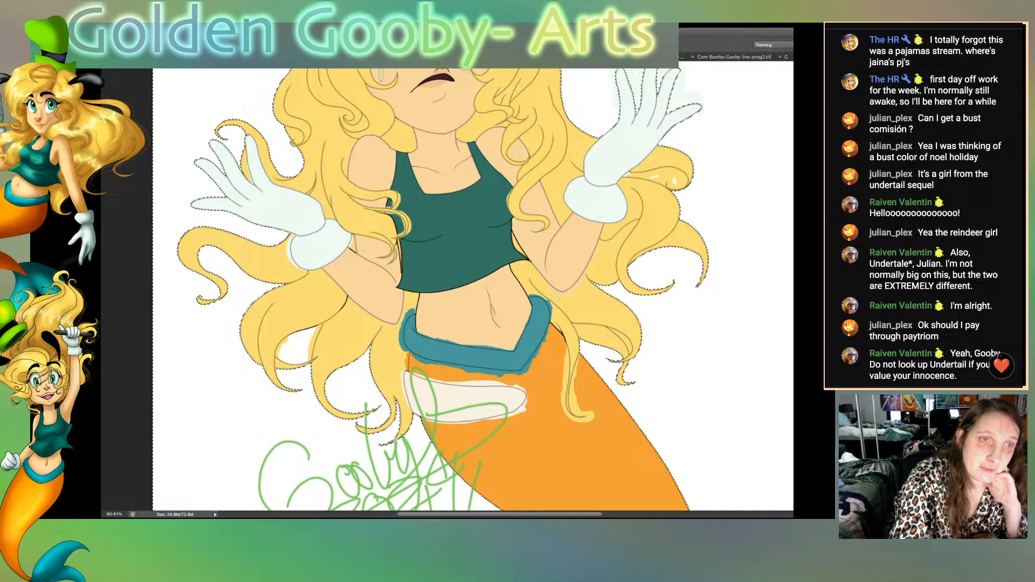
Step: Erase the teal spilling outside the lower tail fin's outline, up to where the two fins meet
scroll(472, 256, down, 5)
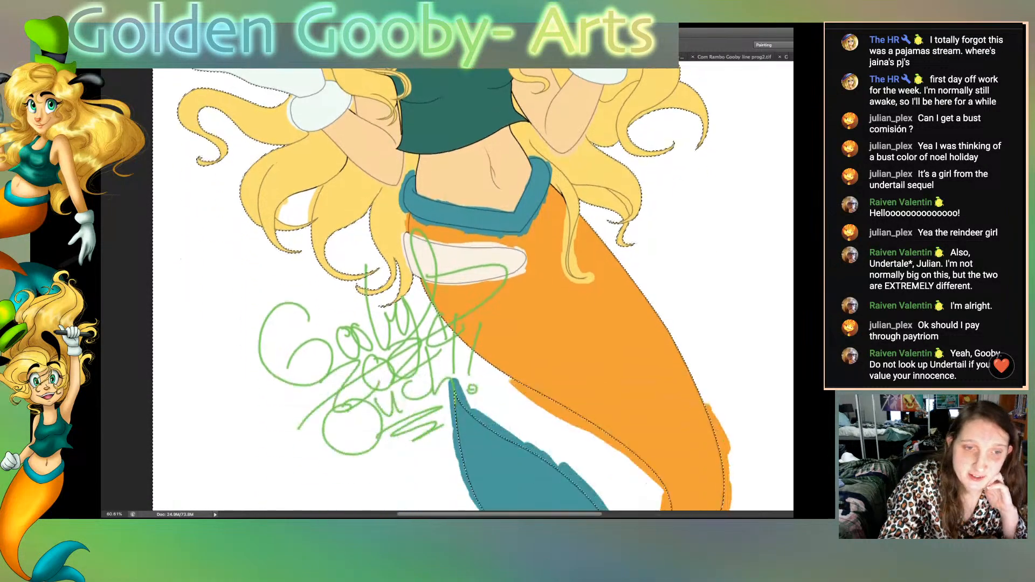
scroll(473, 289, down, 2)
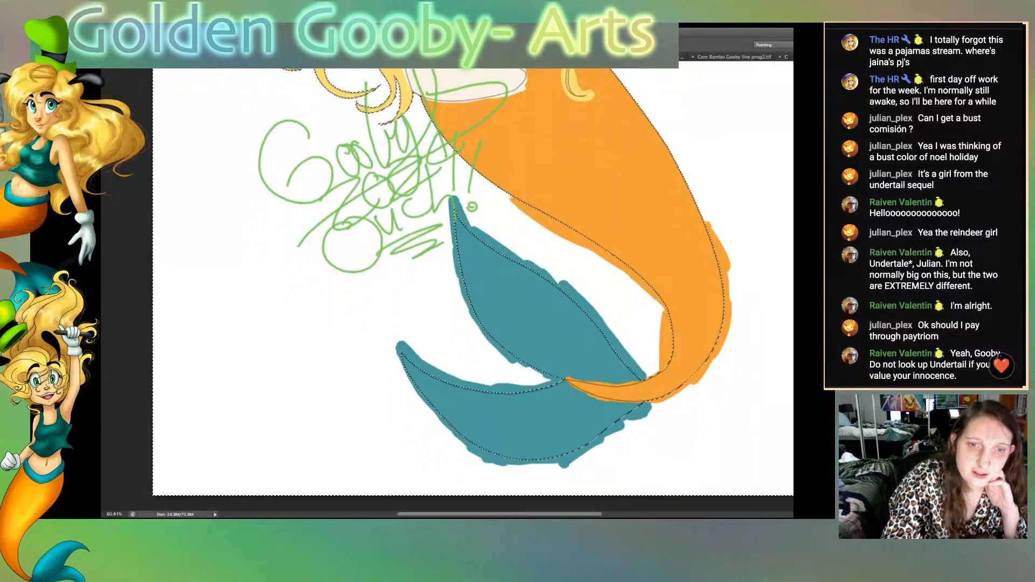
mouse_move(671, 383)
mouse_down()
mouse_move(588, 434)
mouse_move(539, 448)
mouse_up()
drag(555, 367, 663, 344)
drag(664, 344, 680, 376)
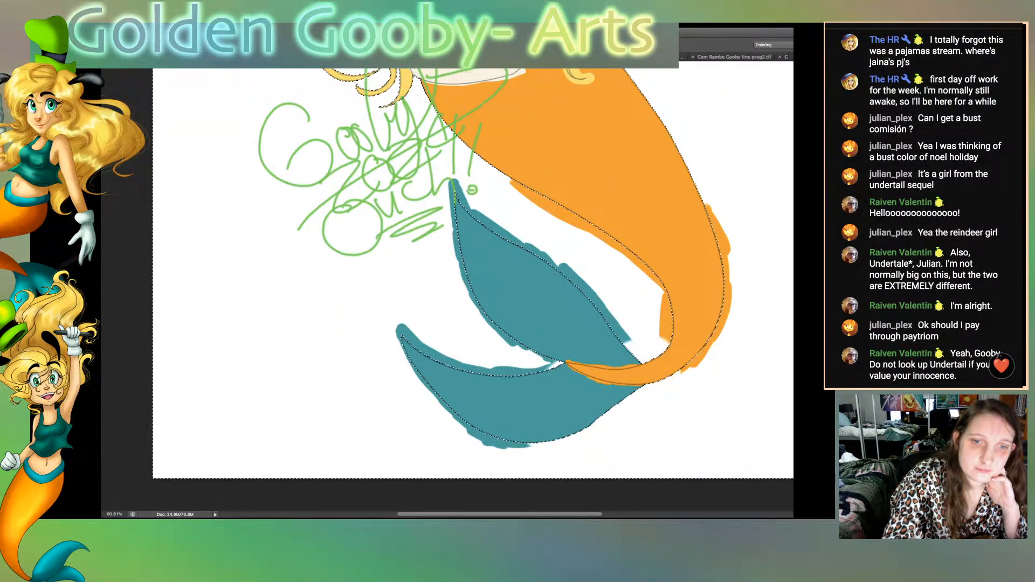
mouse_move(528, 446)
mouse_down()
mouse_move(495, 444)
mouse_move(443, 404)
mouse_move(402, 330)
mouse_move(544, 372)
mouse_up()
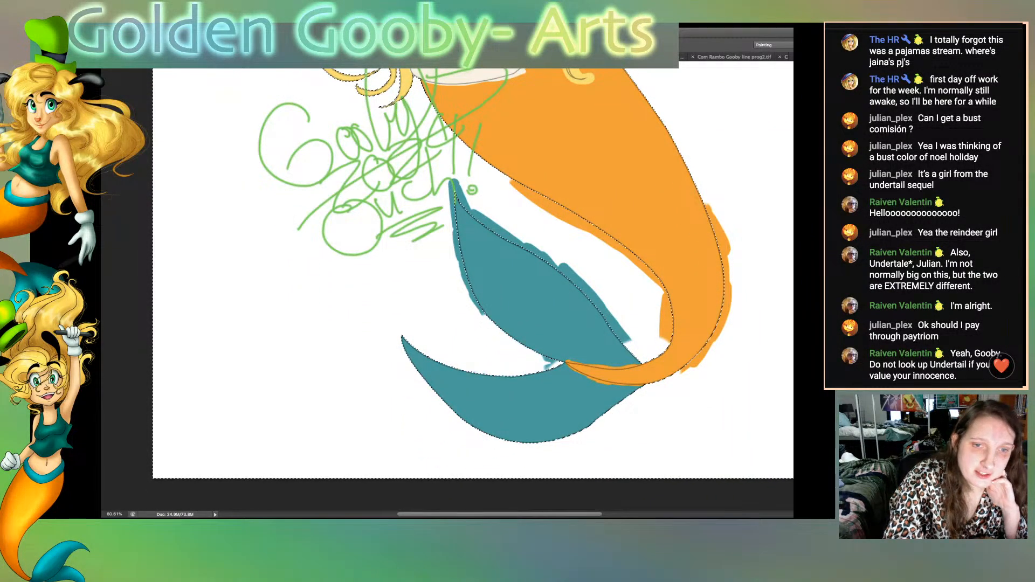
Step: Erase the teal spilling around the upper fin and the orange spilling along both edges of the tail's curve
mouse_move(666, 339)
mouse_down()
mouse_move(604, 302)
mouse_move(644, 270)
mouse_move(669, 329)
mouse_up()
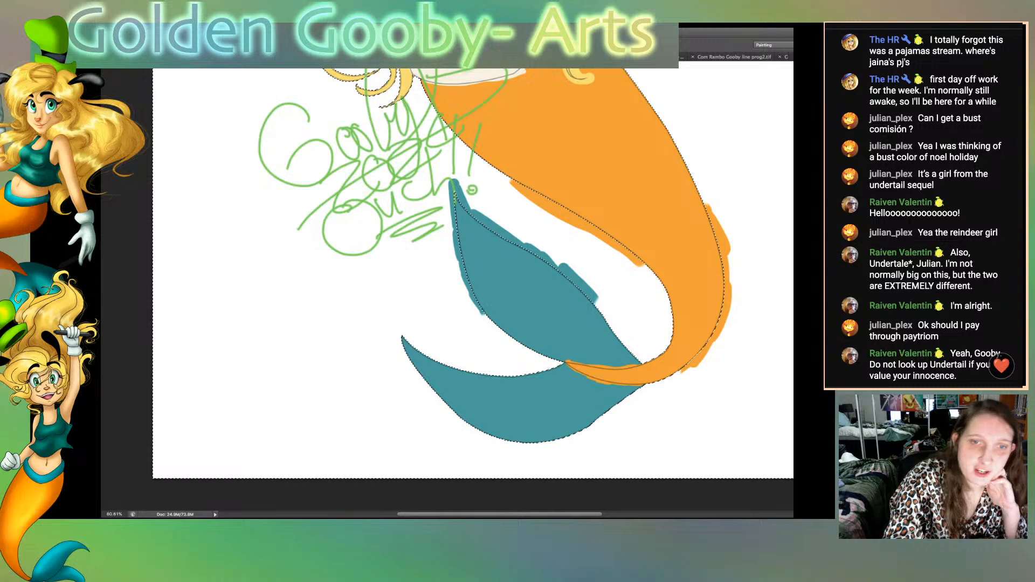
mouse_move(593, 294)
mouse_down()
mouse_move(453, 186)
mouse_move(463, 278)
mouse_up()
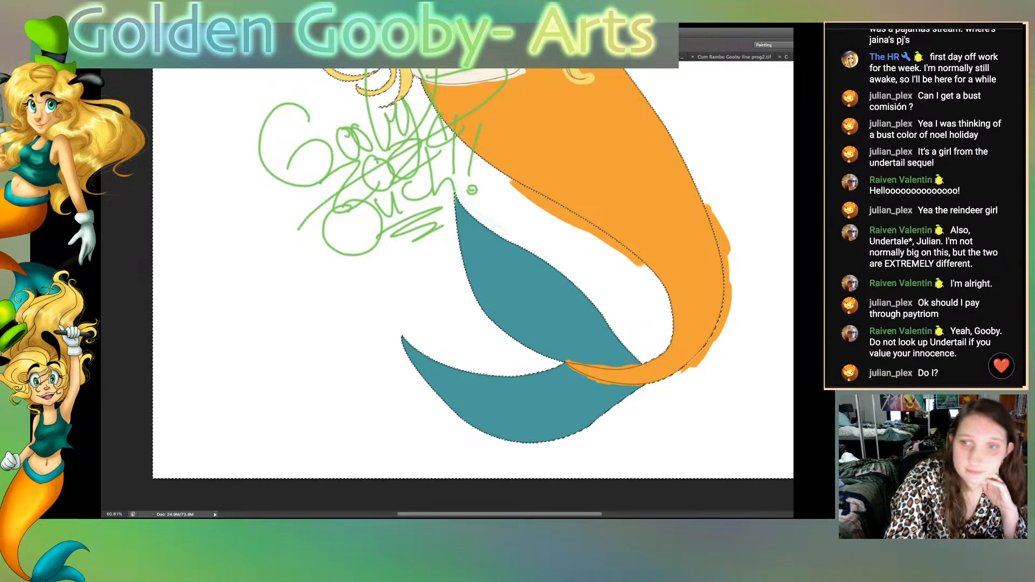
drag(510, 183, 642, 264)
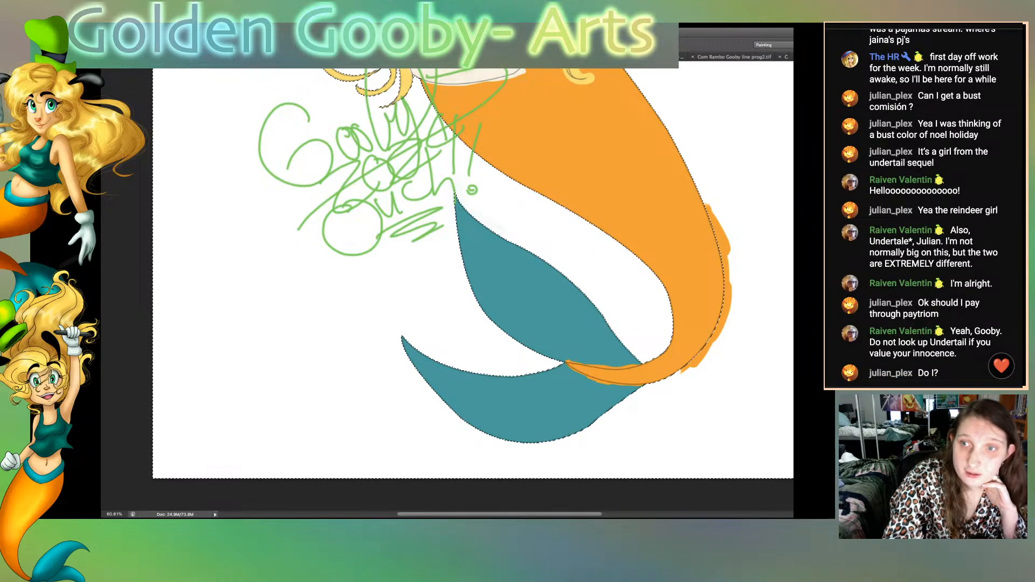
mouse_move(688, 367)
mouse_down()
mouse_move(723, 302)
mouse_move(717, 205)
mouse_up()
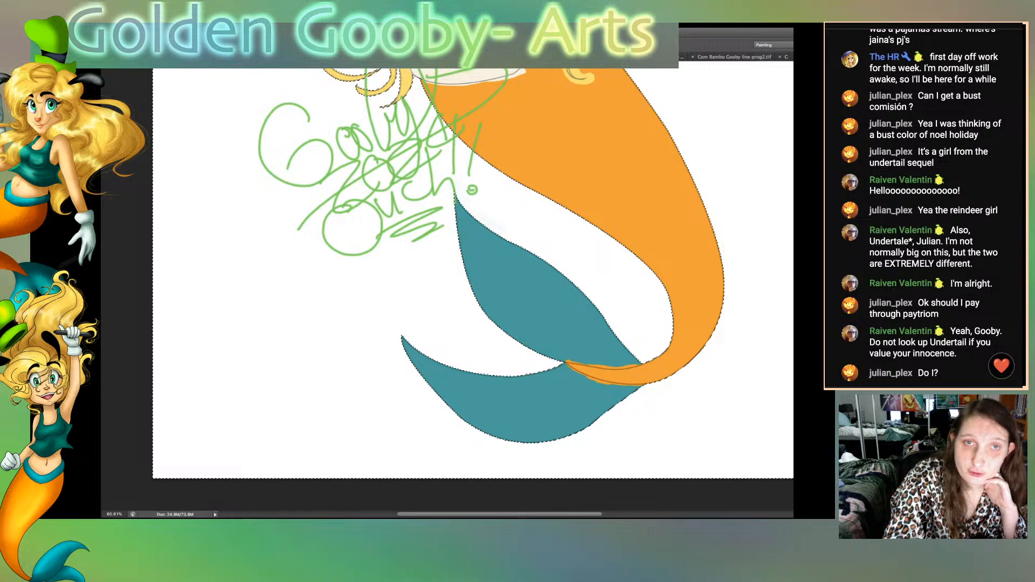
Step: Erase the hair colour spilling into the small gap between the lower locks and the yellow overlapping the tail around the thin strand
scroll(473, 289, up, 5)
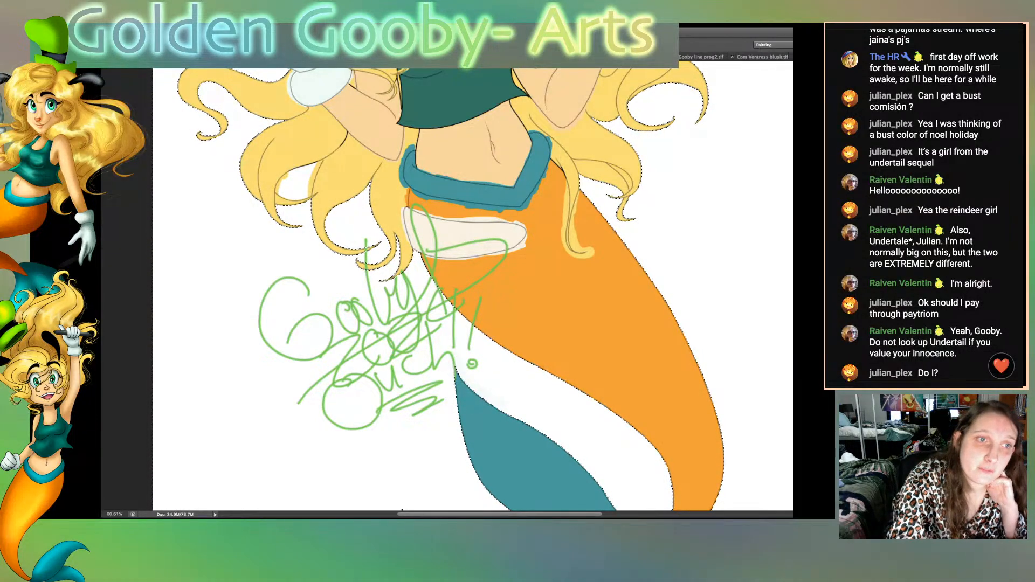
key(ctrl+d)
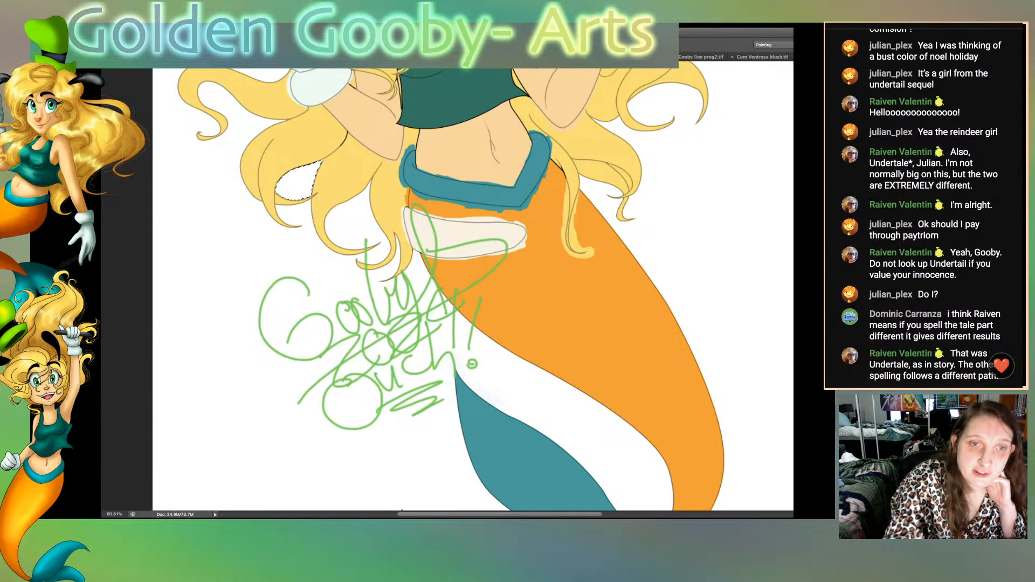
click(577, 302)
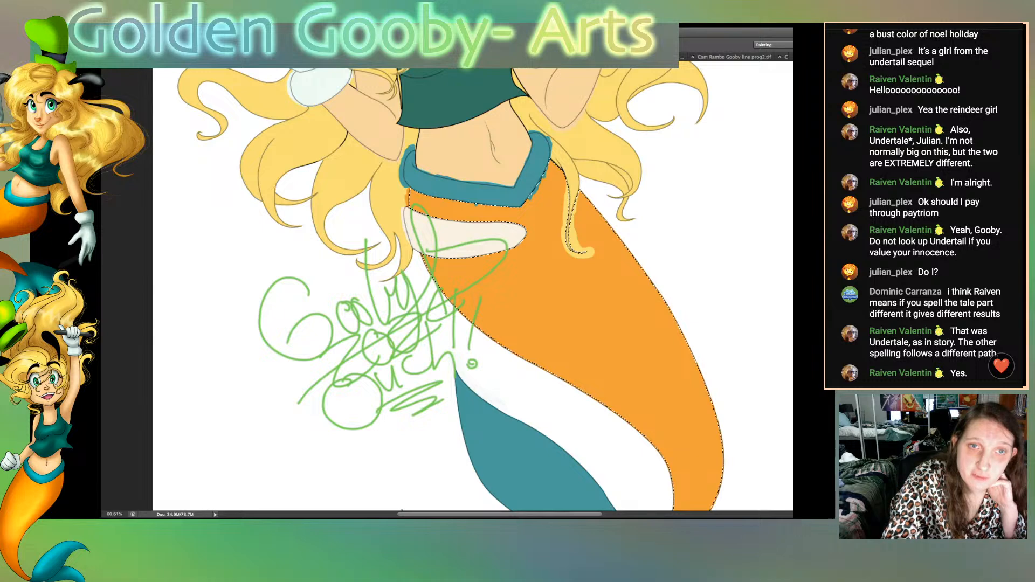
key(ctrl+z)
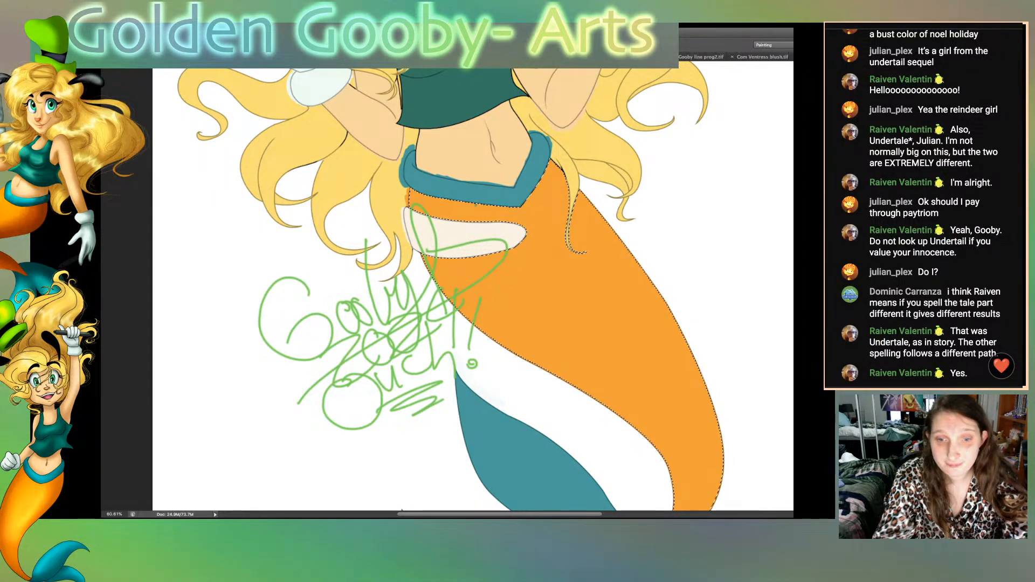
Step: Select the hair on both sides of the waist, erase the belt's teal overlapping it, and select the bare midriff
click(387, 197)
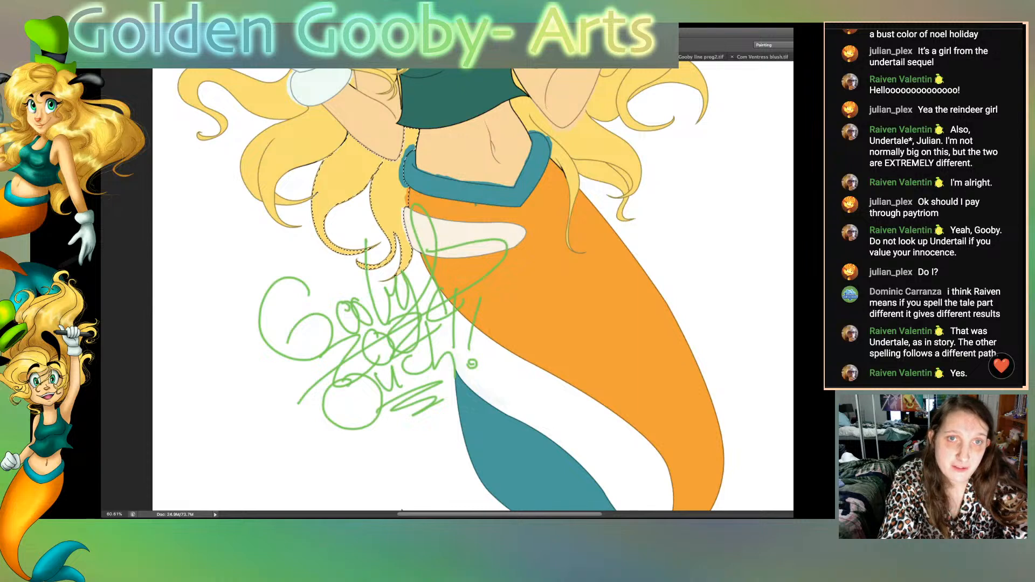
shift+click(581, 143)
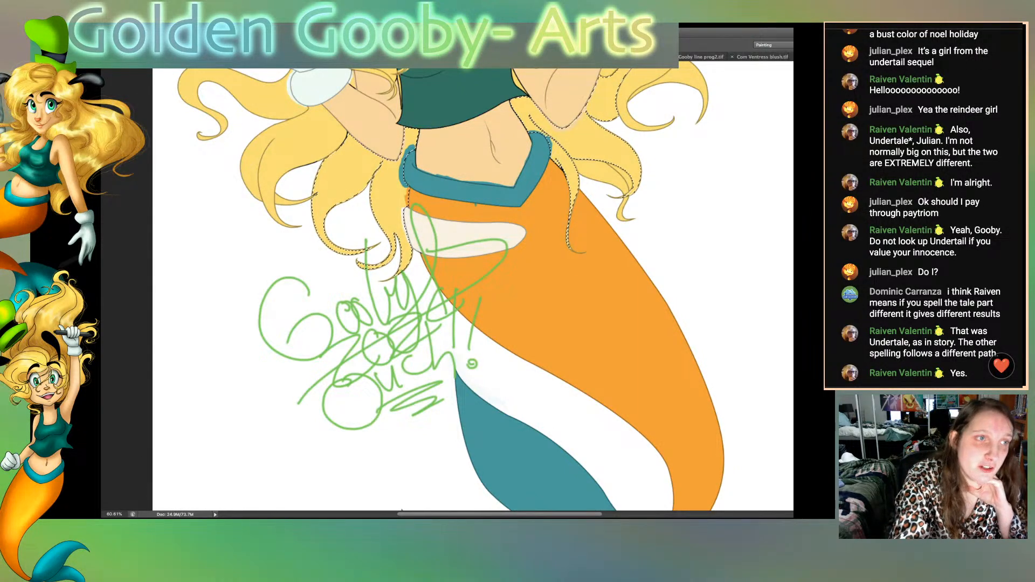
key(super+d)
key(super+shift+d)
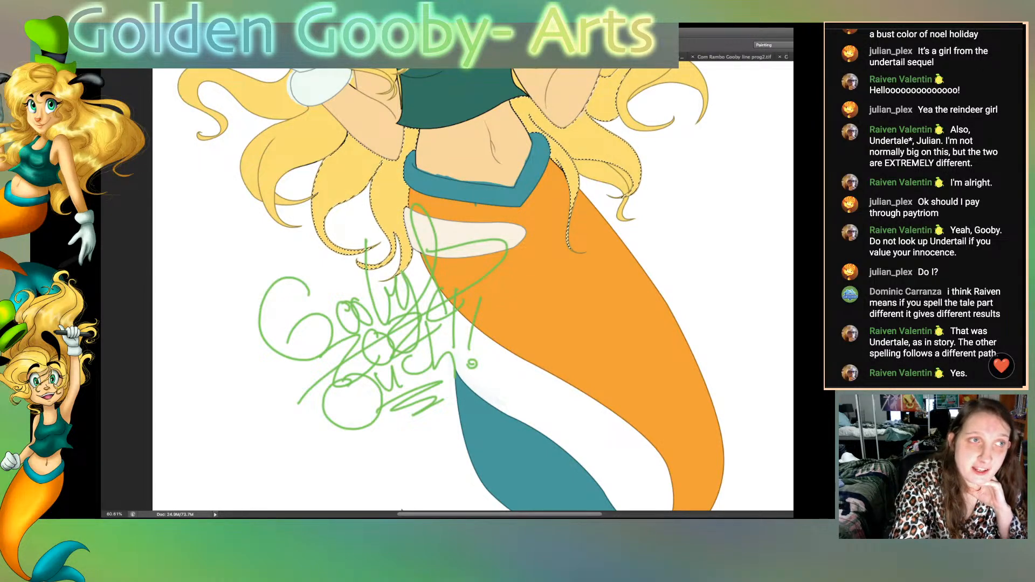
click(465, 153)
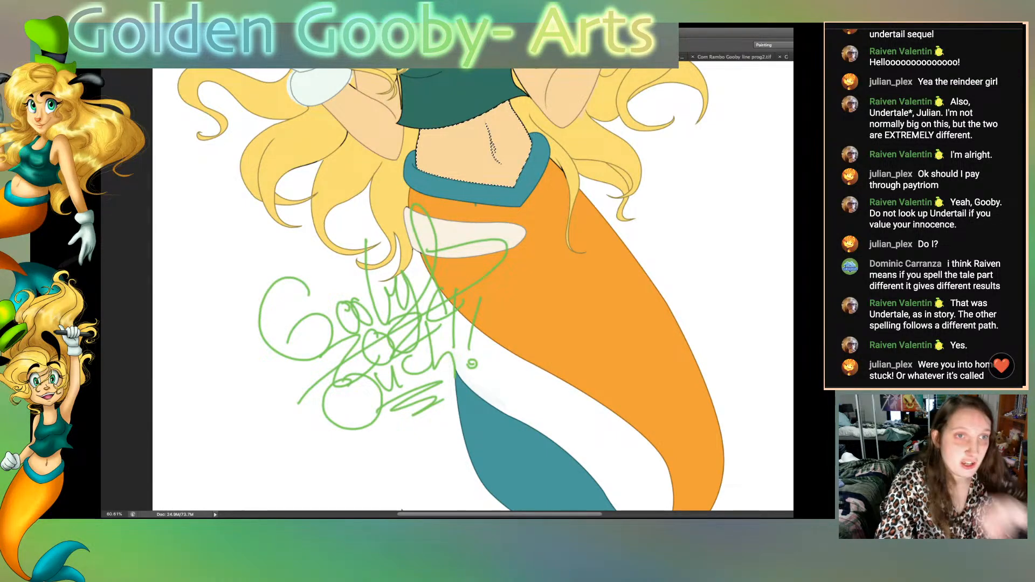
Step: Select the white gap in the hair below the raised glove and erase the leftover yellow inside it
scroll(473, 289, up, 5)
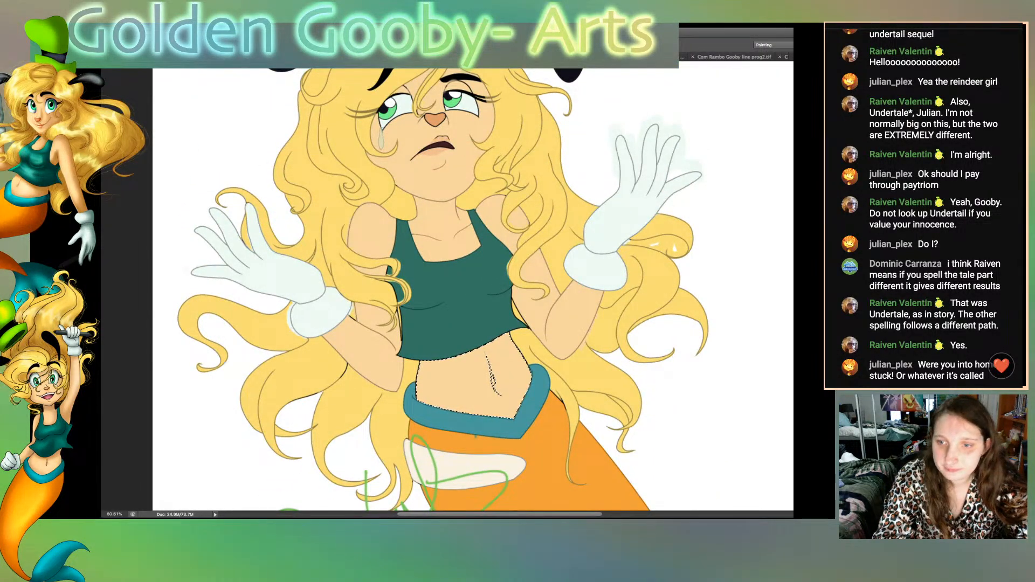
click(667, 251)
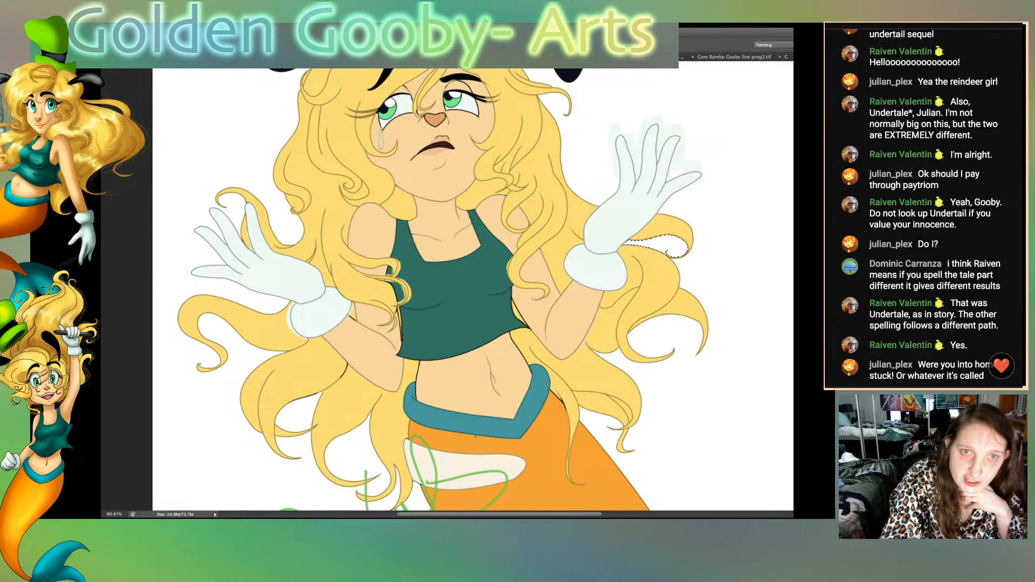
scroll(443, 289, up, 3)
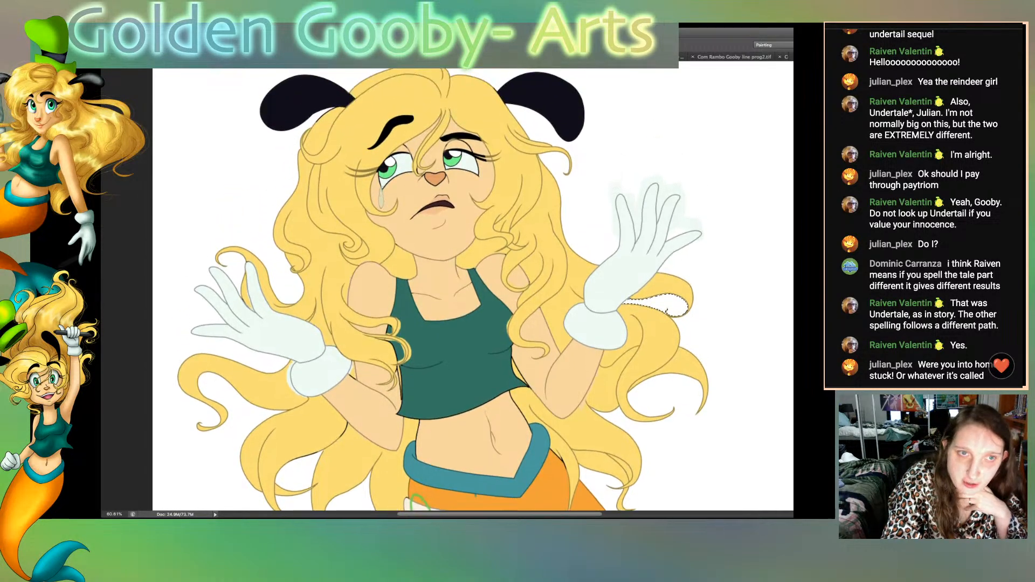
scroll(473, 289, up, 1)
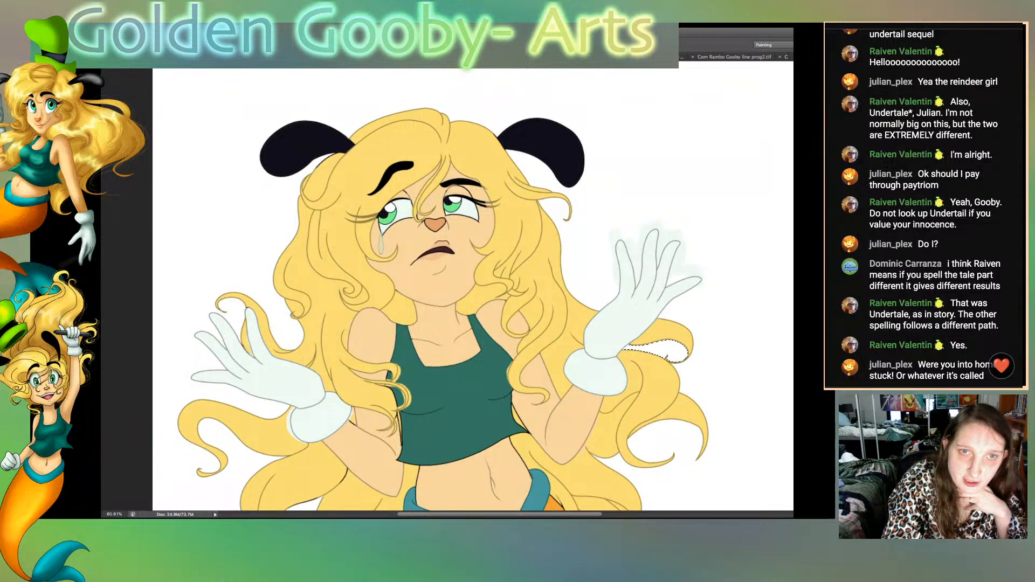
scroll(443, 305, down, 2)
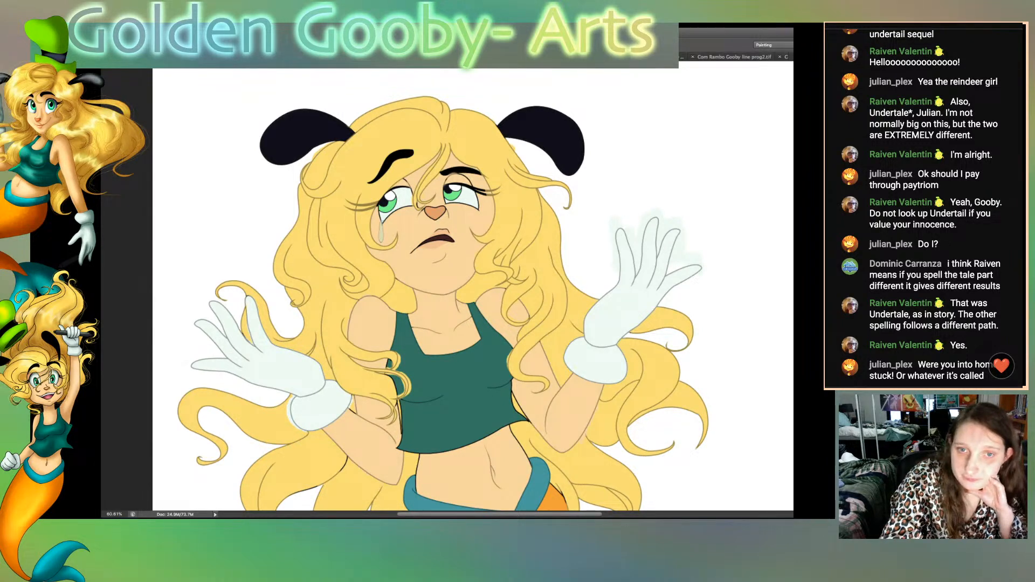
scroll(443, 290, down, 3)
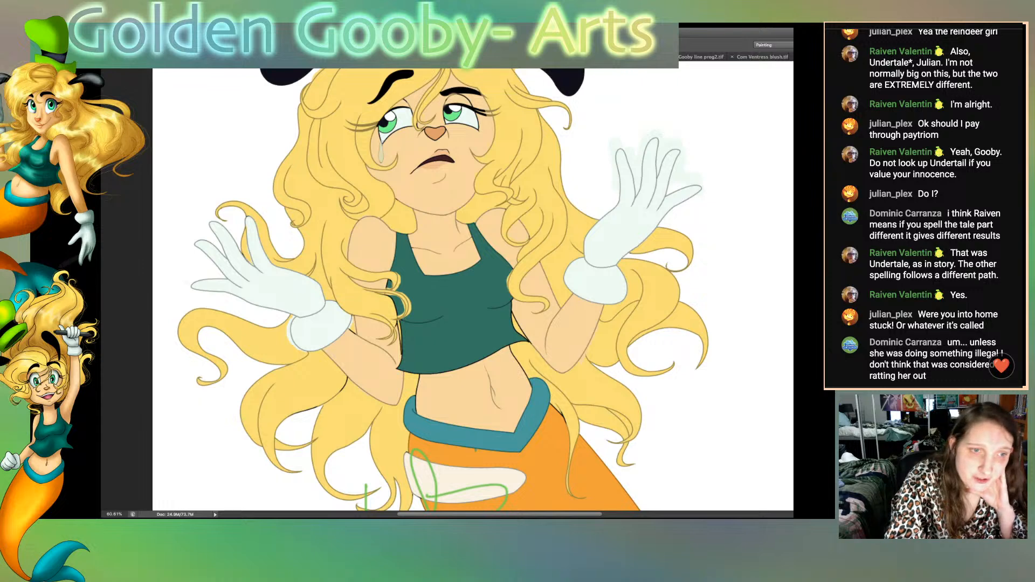
Step: Select the lock beside the lower glove's cuff, the main hair and the top in turn, erasing the glove and hair colours overlapping them
click(261, 340)
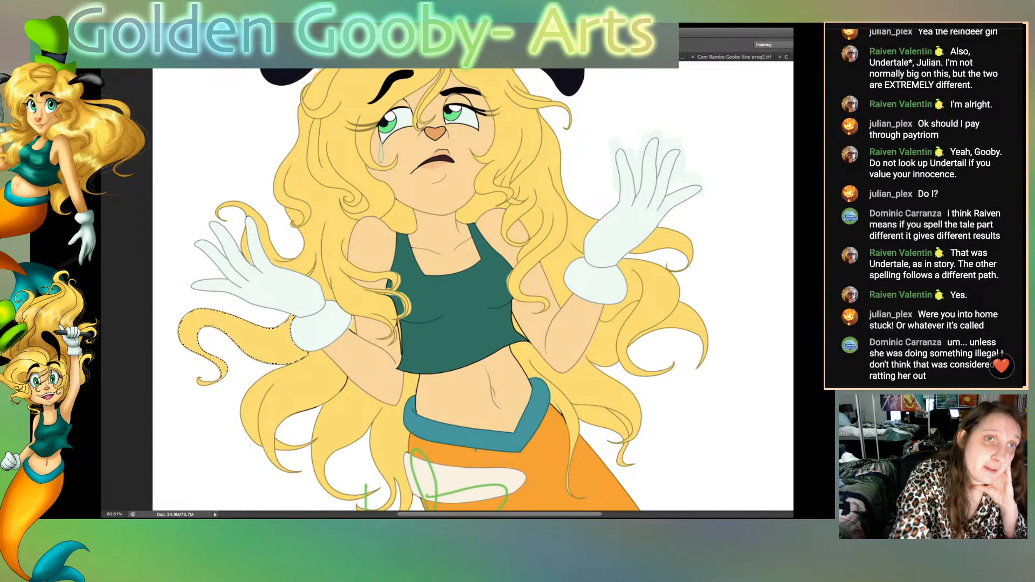
key(ctrl+d)
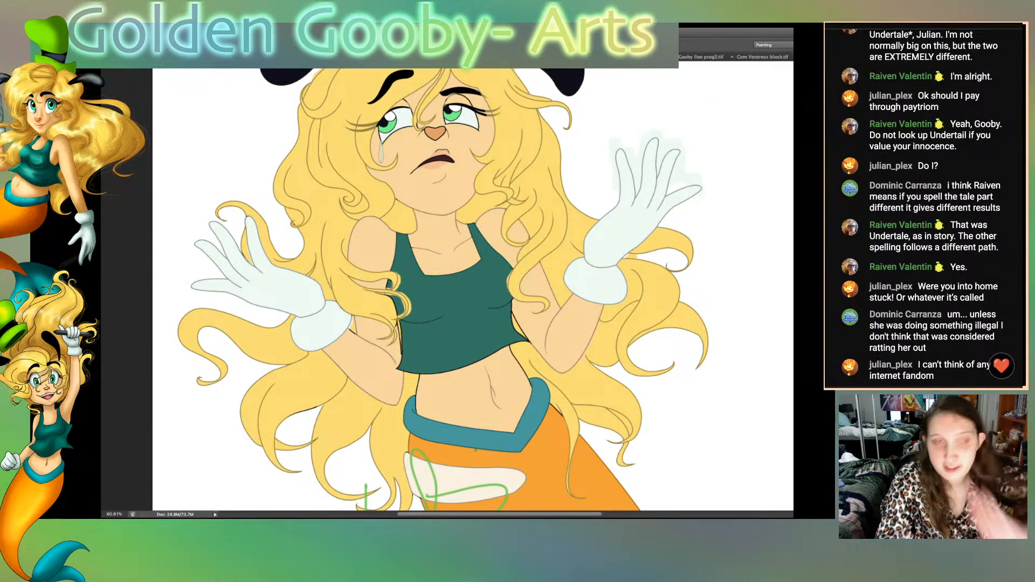
click(337, 145)
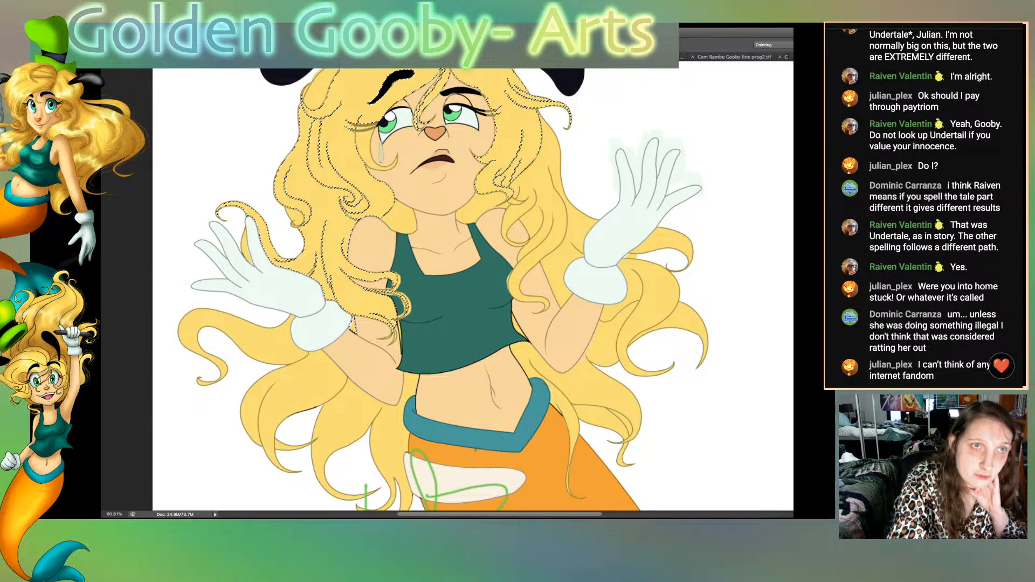
key(ctrl+d)
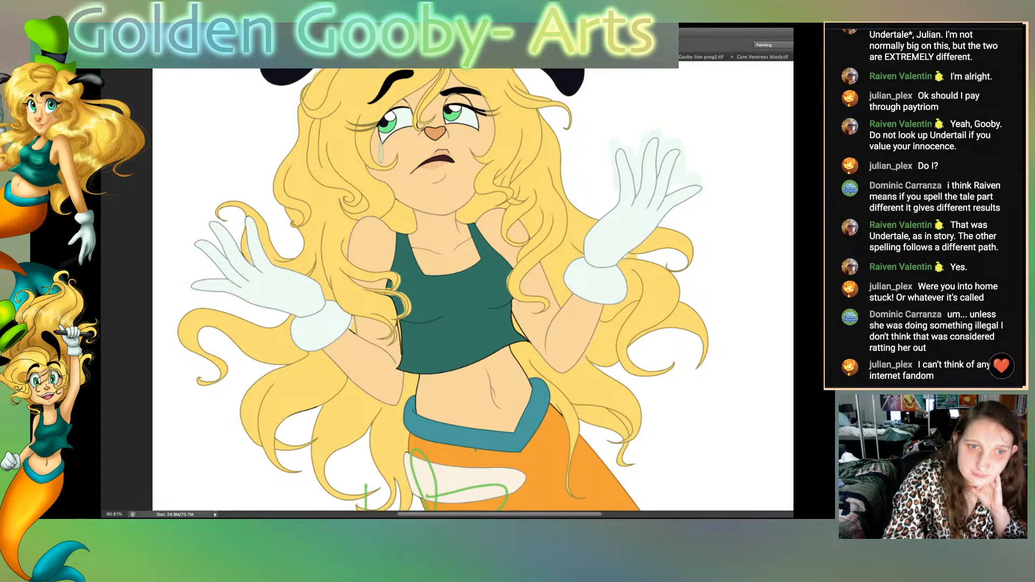
click(458, 335)
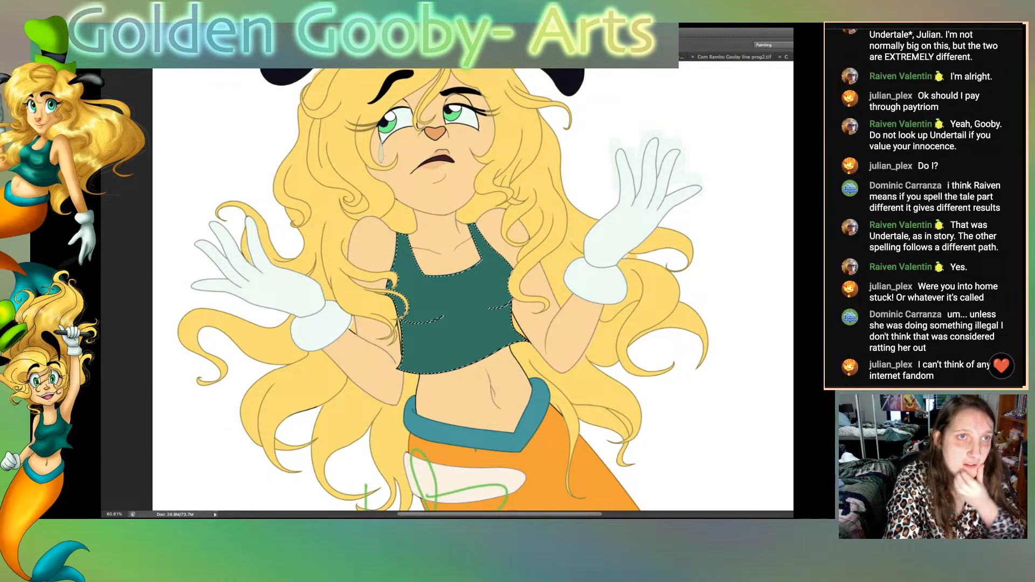
key(ctrl+d)
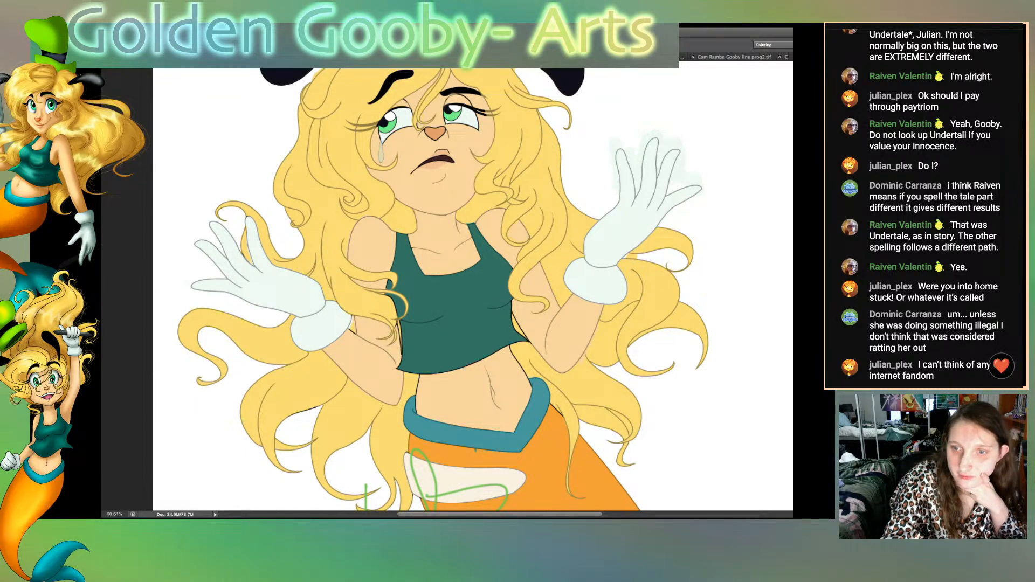
Step: Select the white background and erase the pale glove colour spilling around the fingers of the raised hand
click(666, 266)
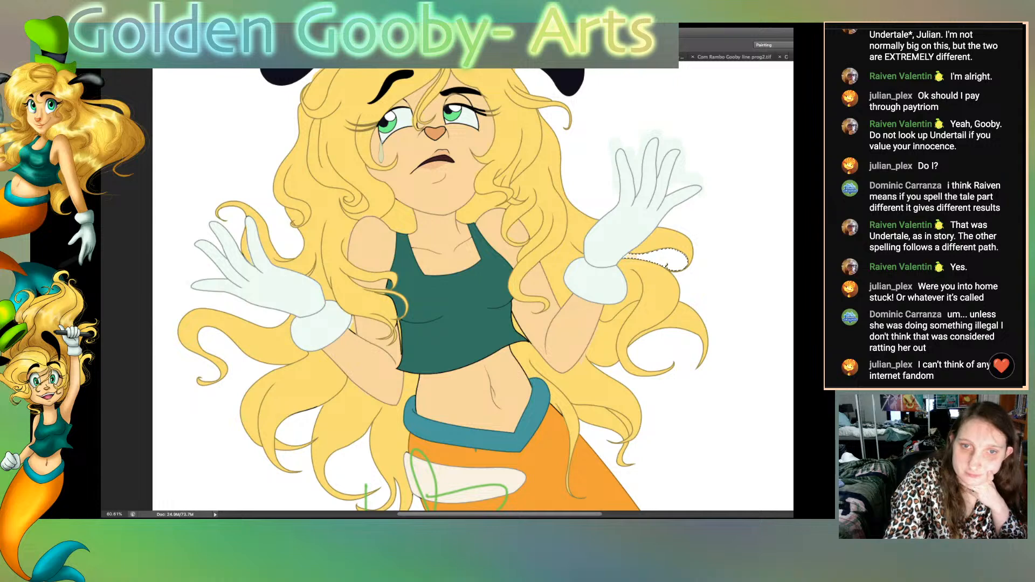
scroll(473, 290, up, 3)
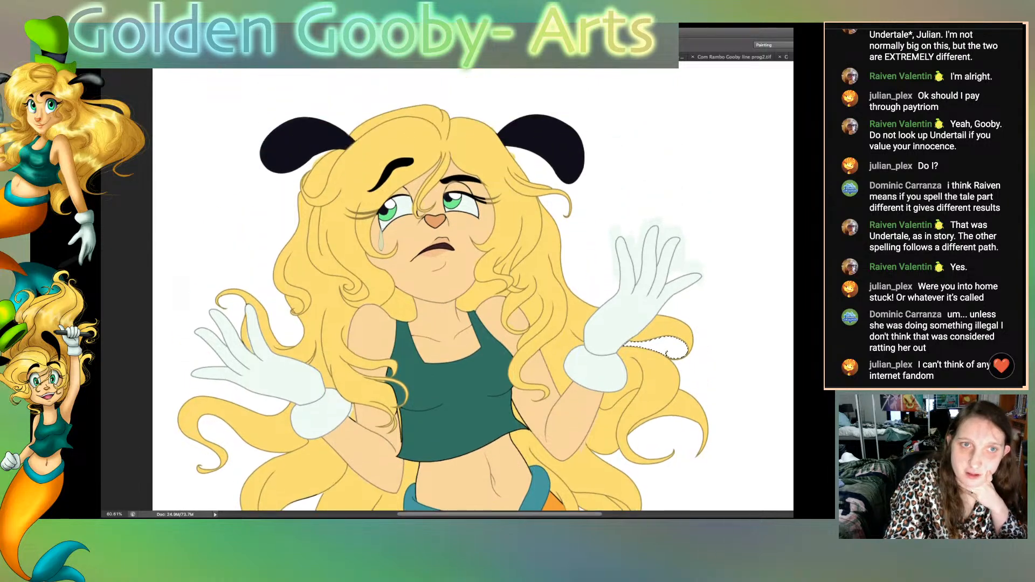
scroll(668, 320, down, 1)
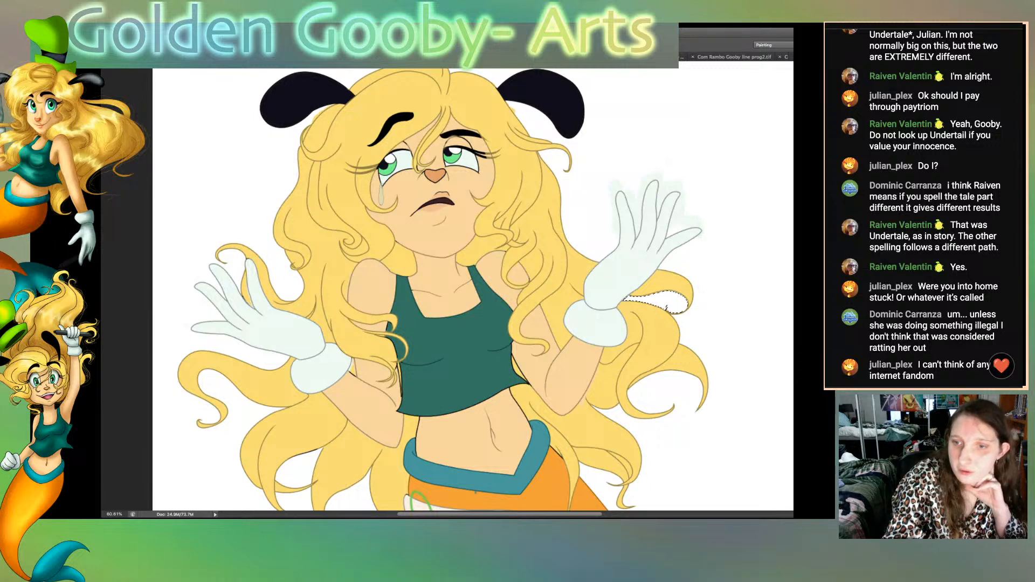
click(726, 313)
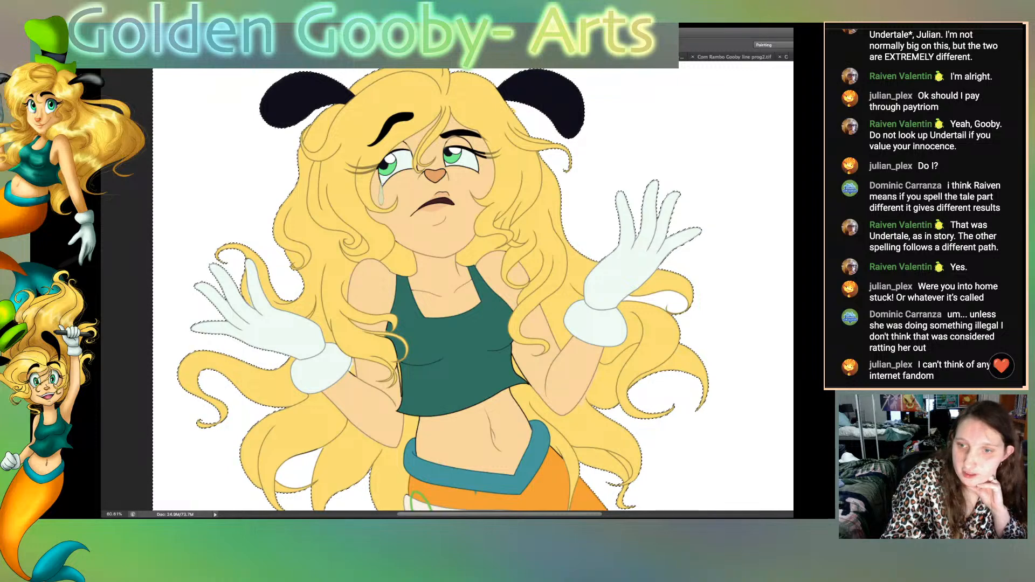
key(ctrl+d)
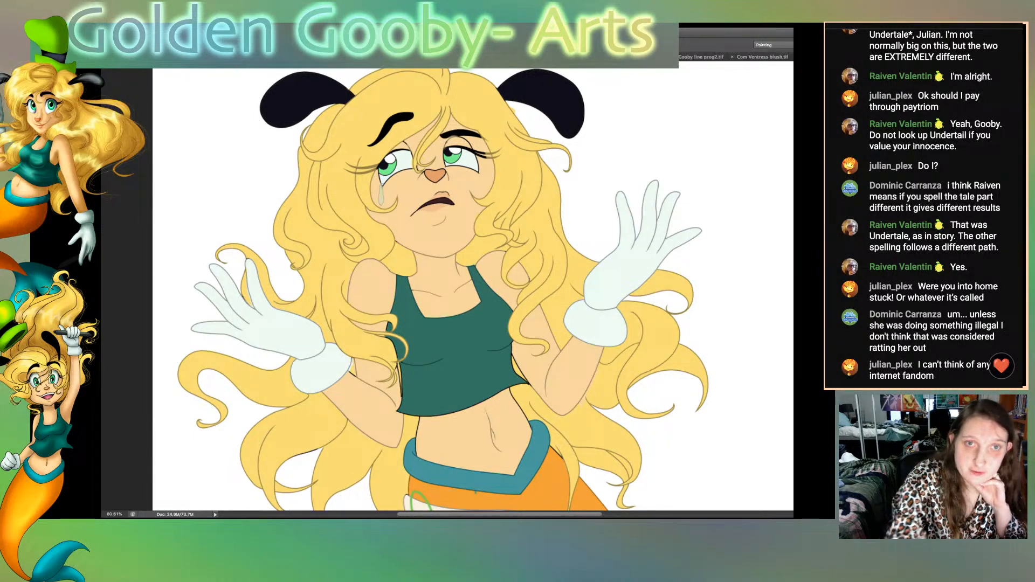
click(674, 140)
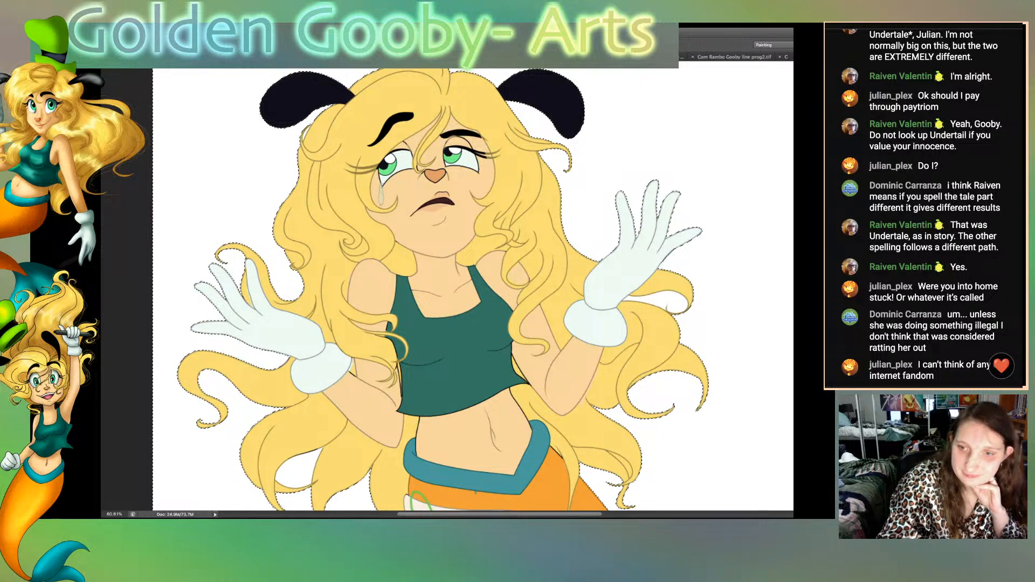
Step: Select the small skin patch enclosed by hair near the shoulder and the main hair in turn, and trim overlapping colours
click(518, 275)
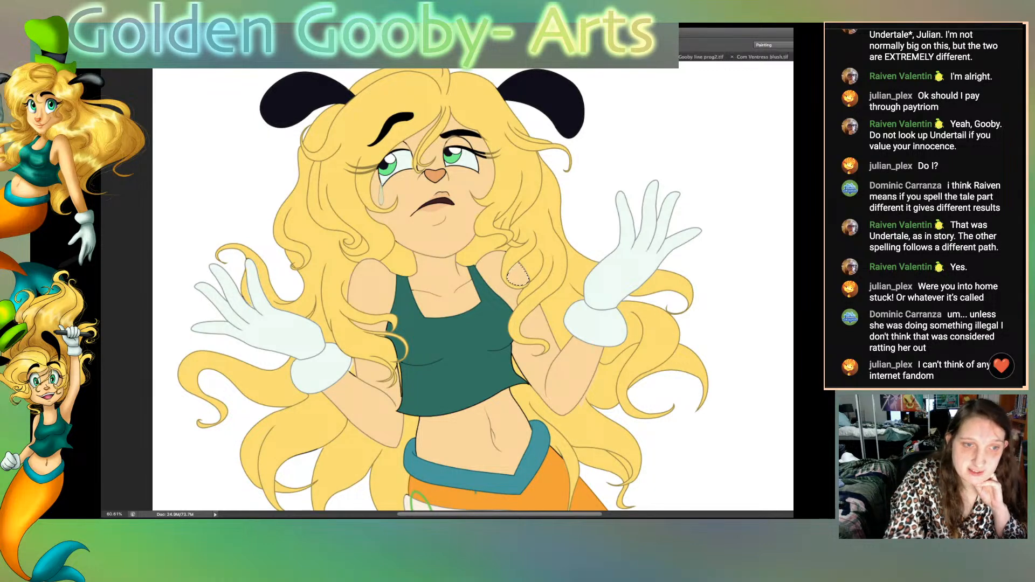
key(ctrl+d)
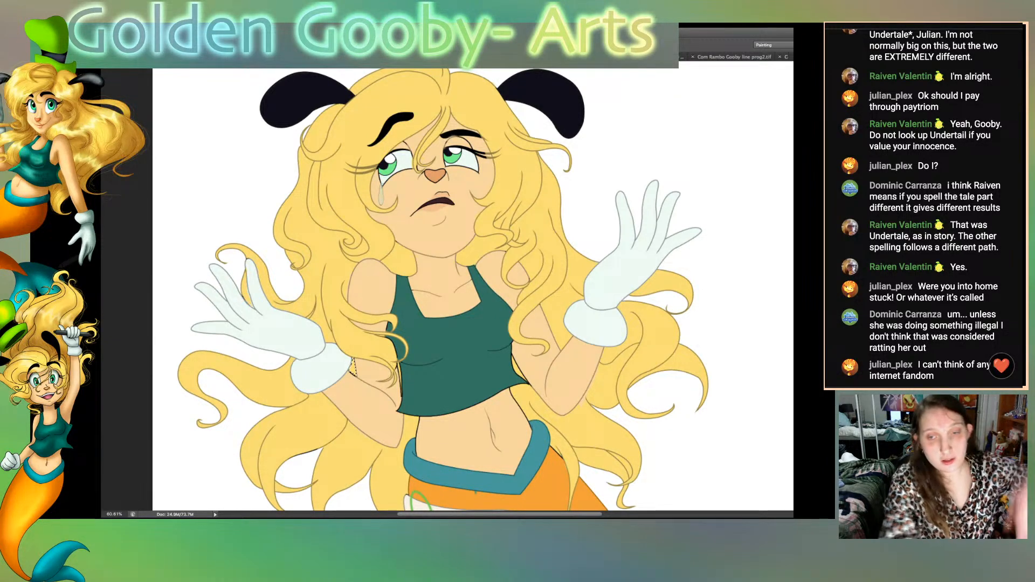
key(super+d)
click(372, 339)
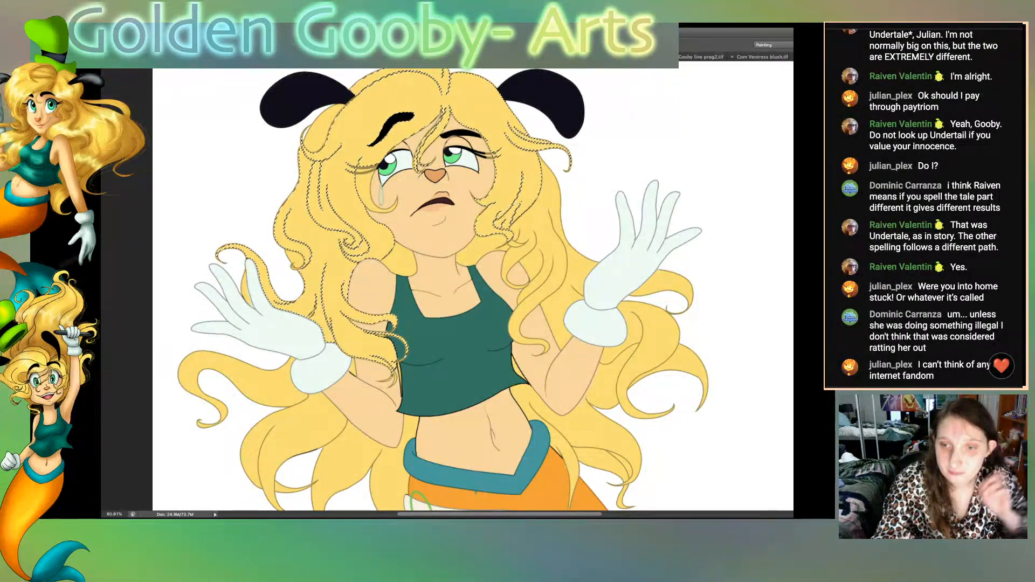
key(super+d)
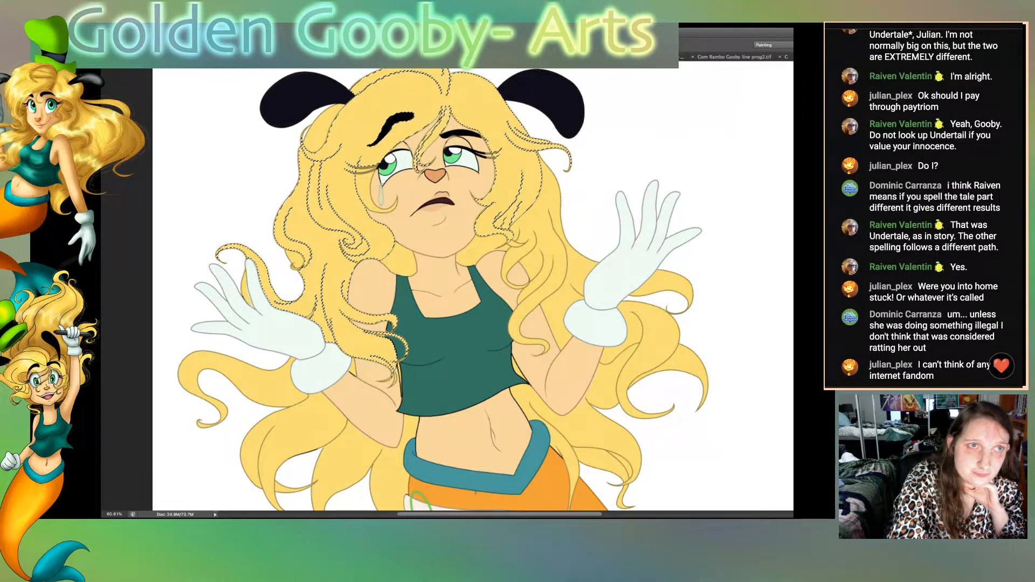
key(super+d)
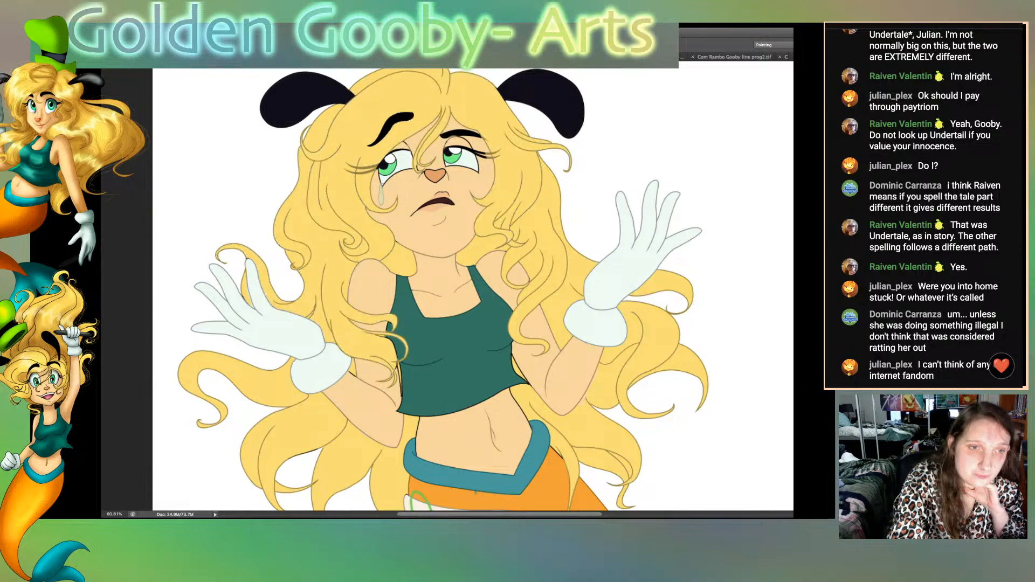
Step: Examine the colouring of the top, waistband and upper tail up close, and return to the face
key(super+equal)
key(super+equal)
key(super+equal)
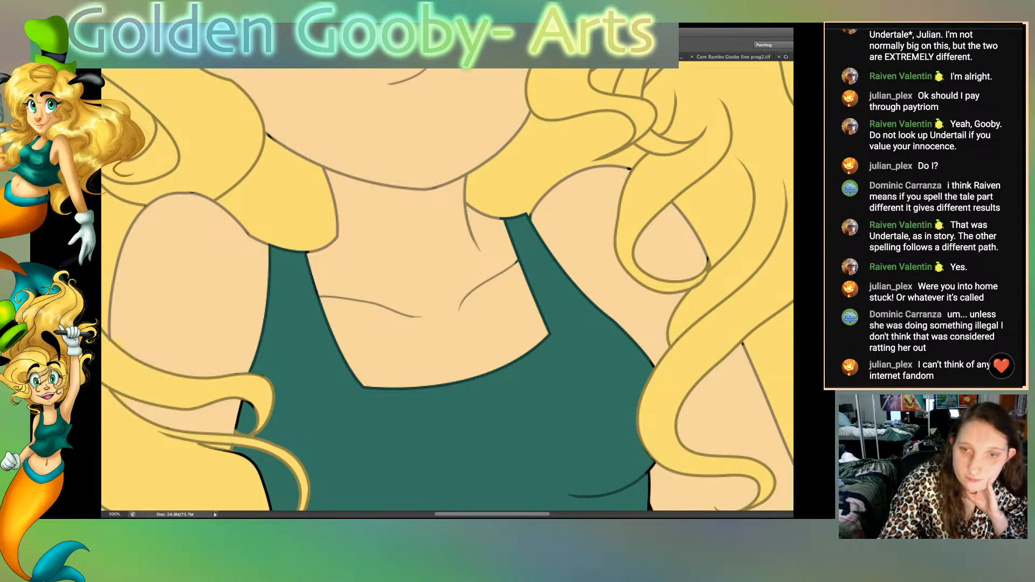
scroll(447, 289, down, 10)
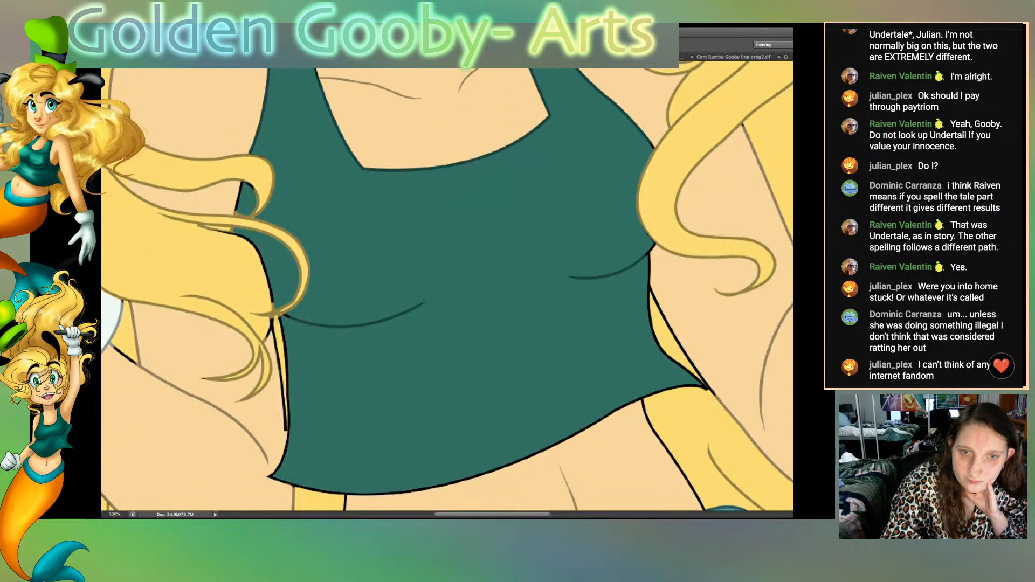
scroll(448, 289, down, 5)
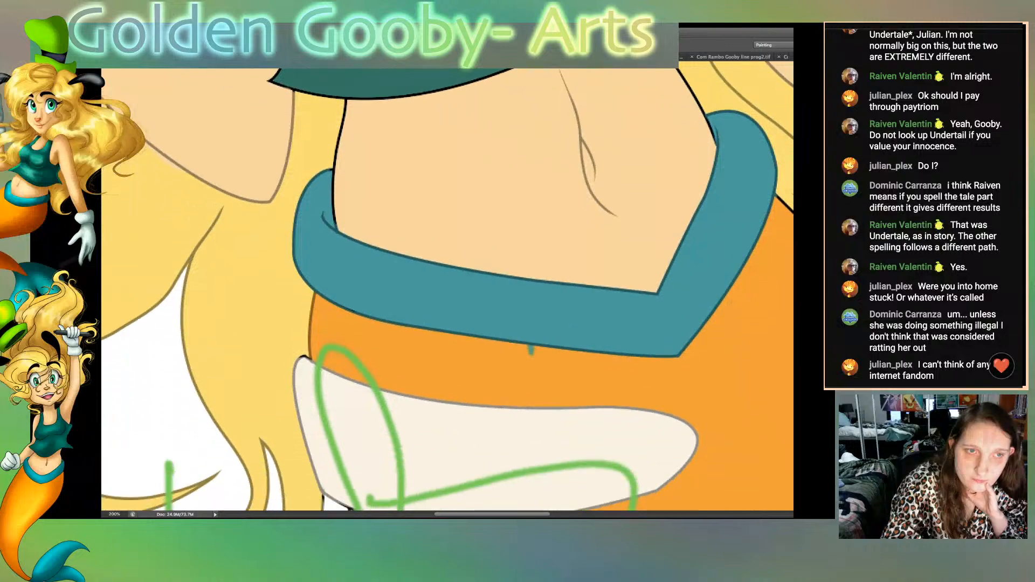
scroll(447, 289, down, 6)
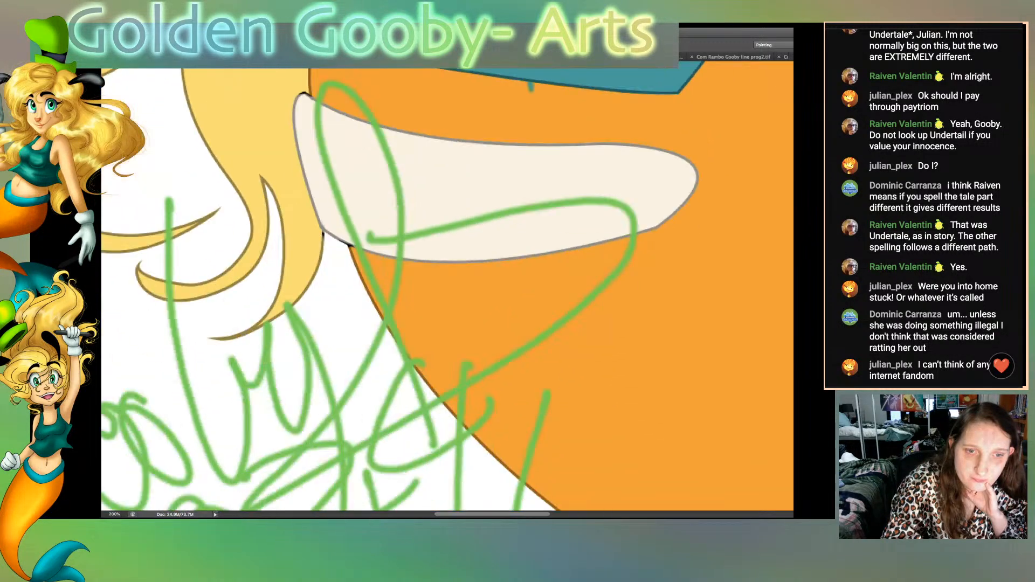
scroll(448, 289, up, 15)
scroll(448, 289, up, 10)
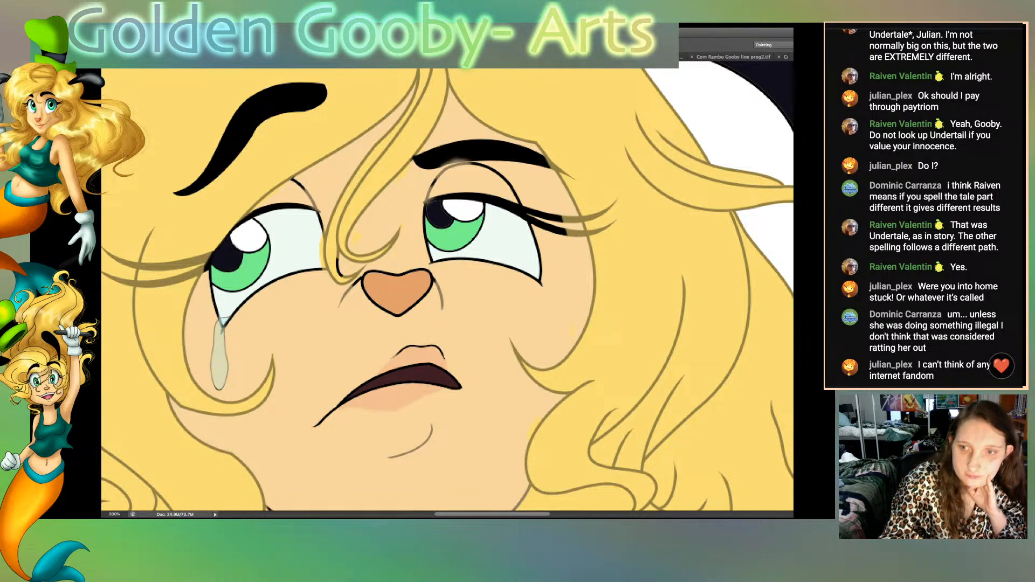
Step: Set the tear to full opacity, extend its light blue over the outline, and trim the overlap on the cheek and eye white
key(0)
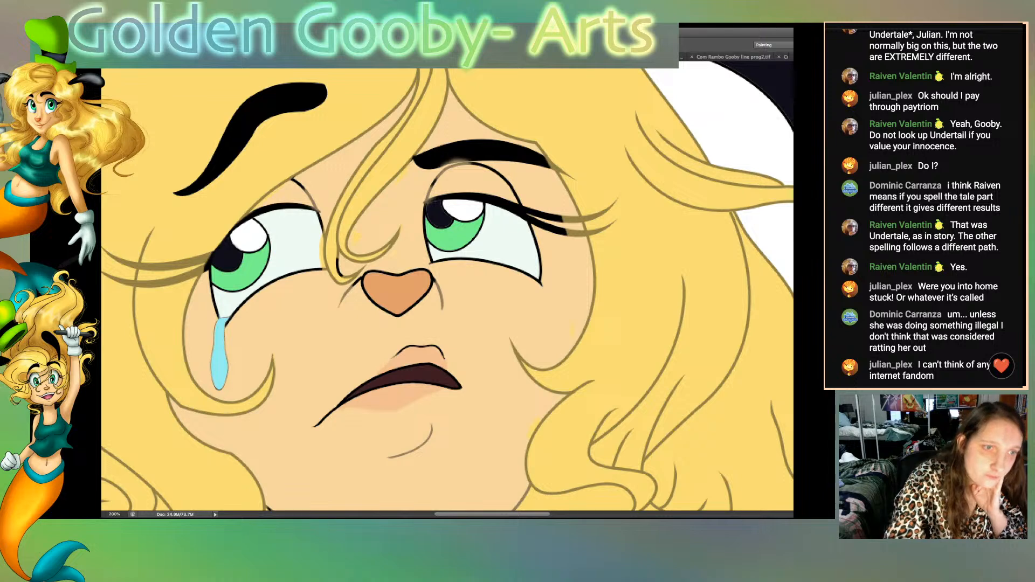
mouse_move(220, 318)
mouse_down()
mouse_move(215, 385)
mouse_move(224, 379)
mouse_up()
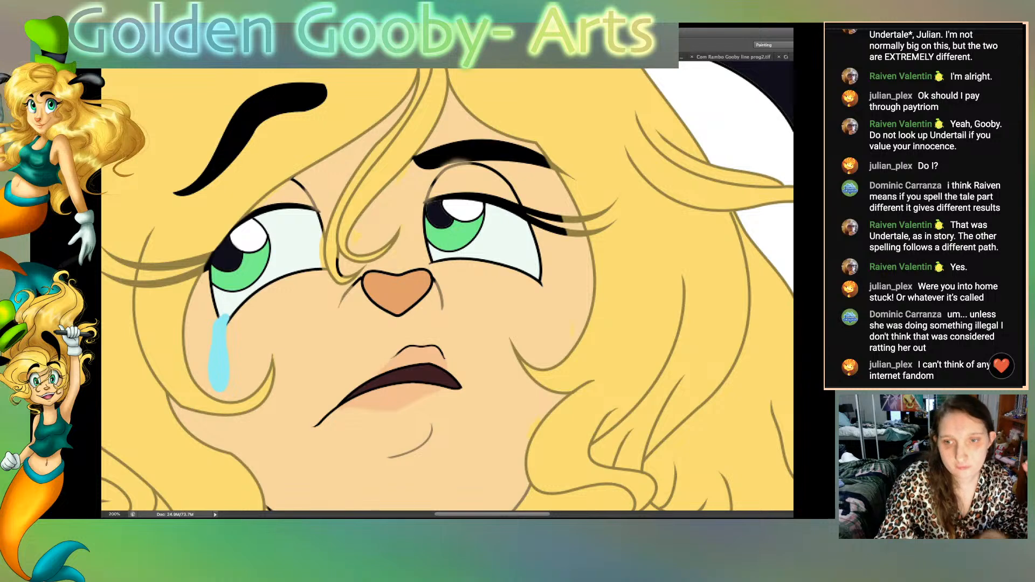
click(480, 334)
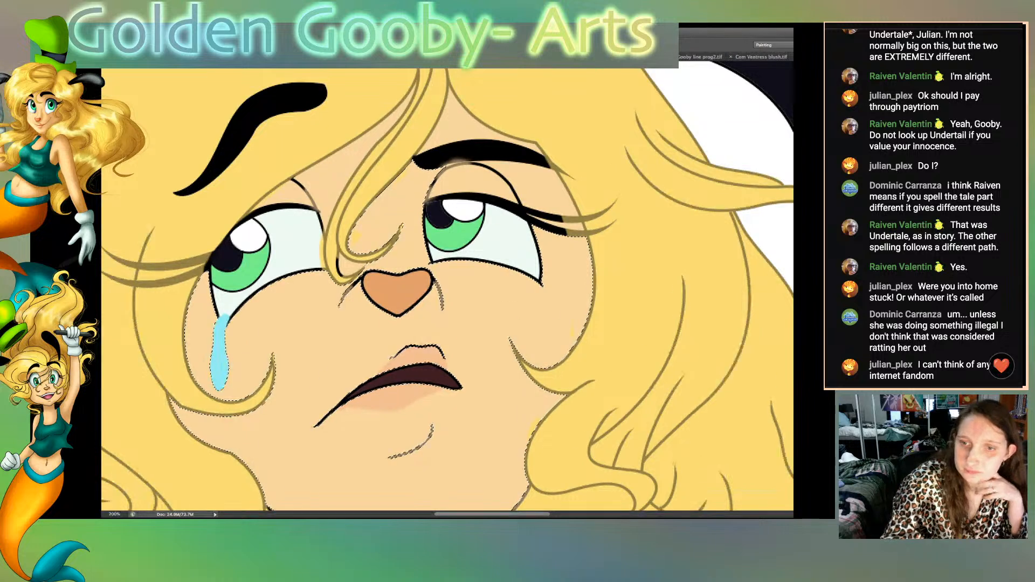
click(295, 243)
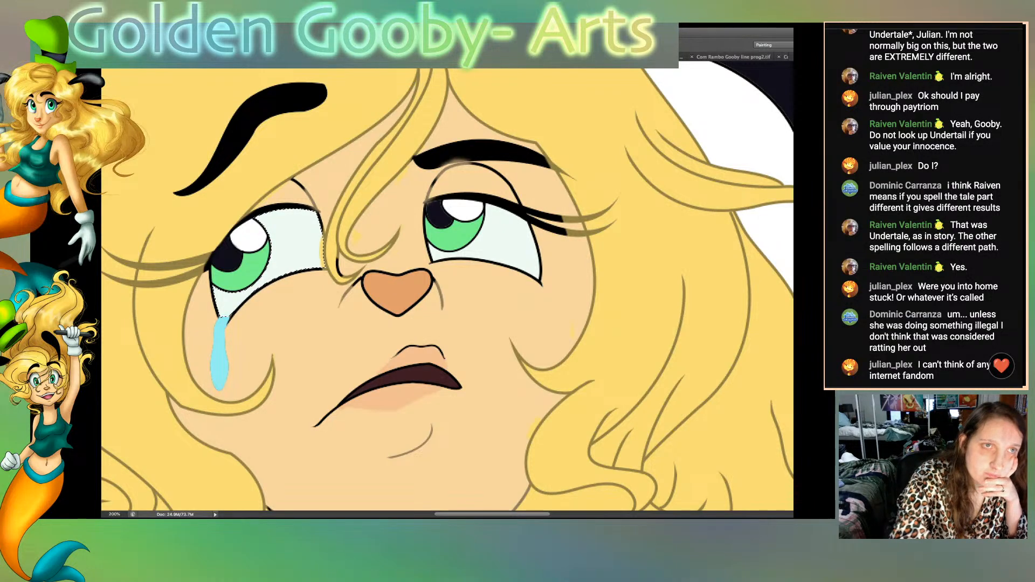
key(ctrl+d)
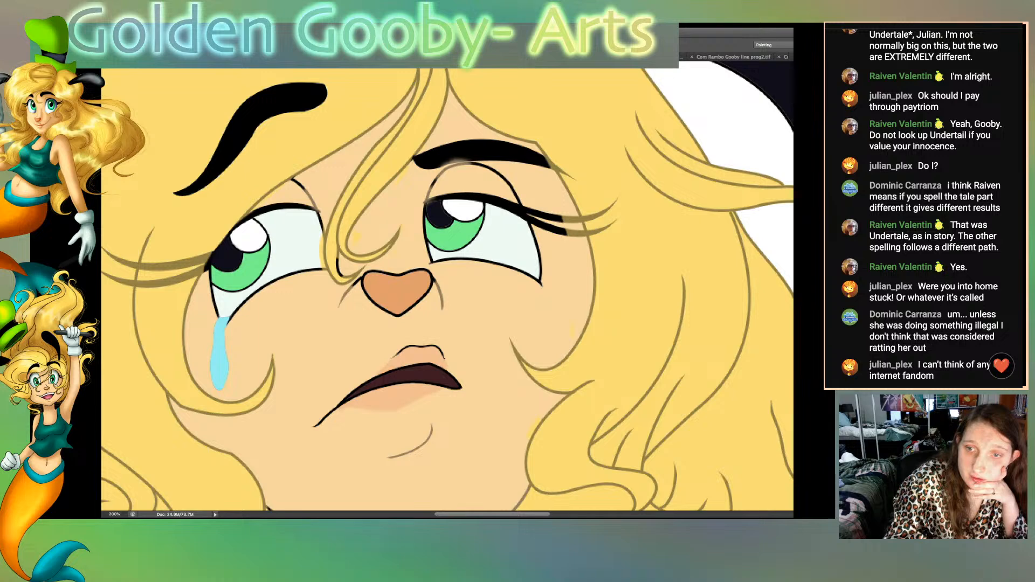
click(219, 362)
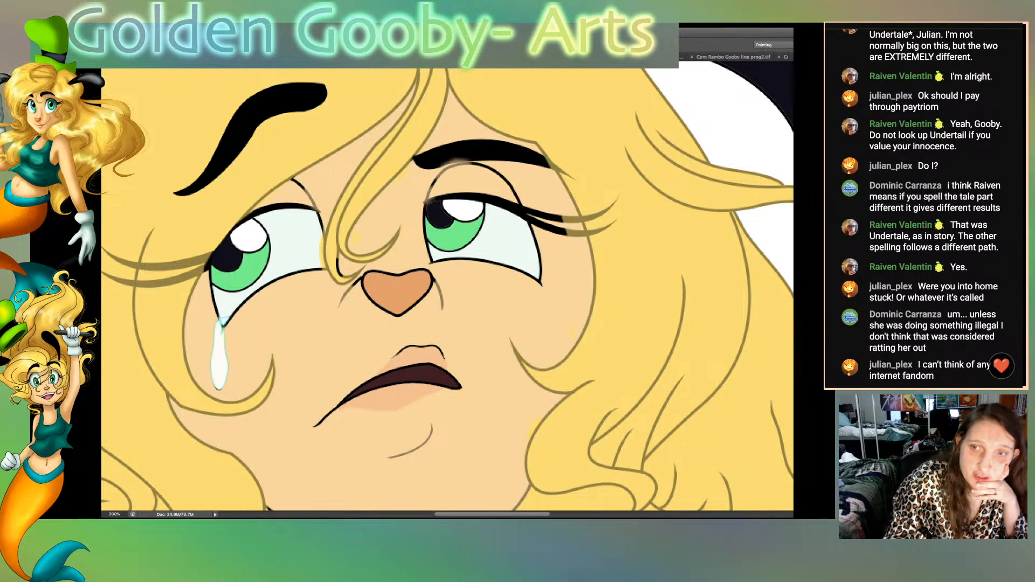
key(ctrl+z)
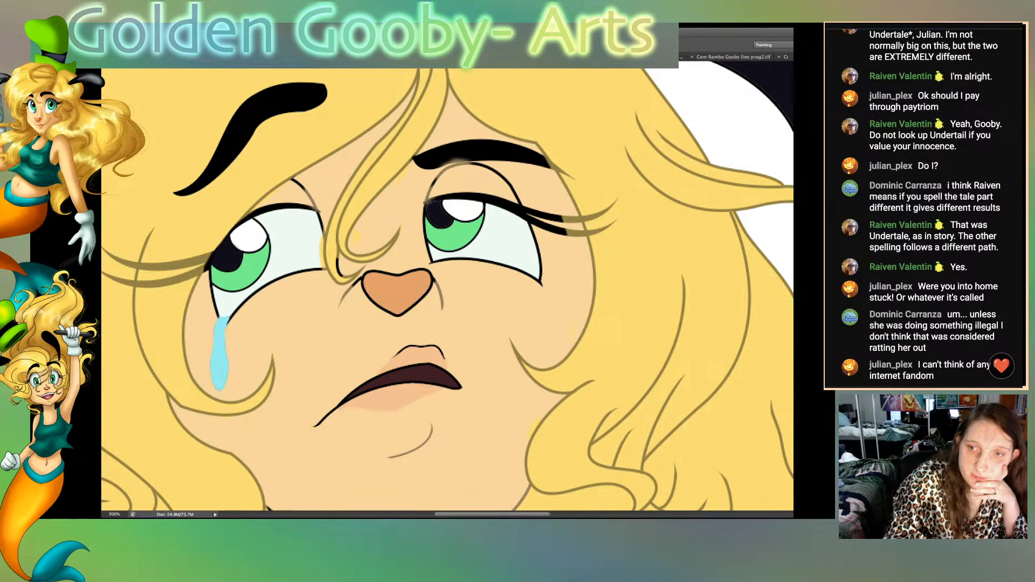
Step: Make the tear translucent again and recolour the black eyelid crease lines above both eyes brown
key(ctrl+z)
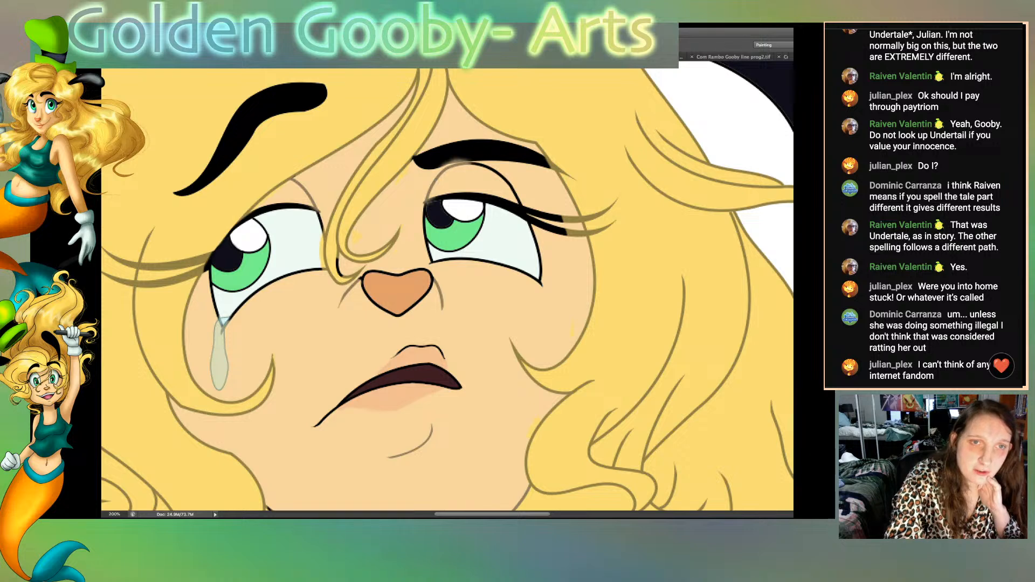
mouse_move(516, 194)
mouse_down()
mouse_move(524, 207)
mouse_move(507, 203)
mouse_up()
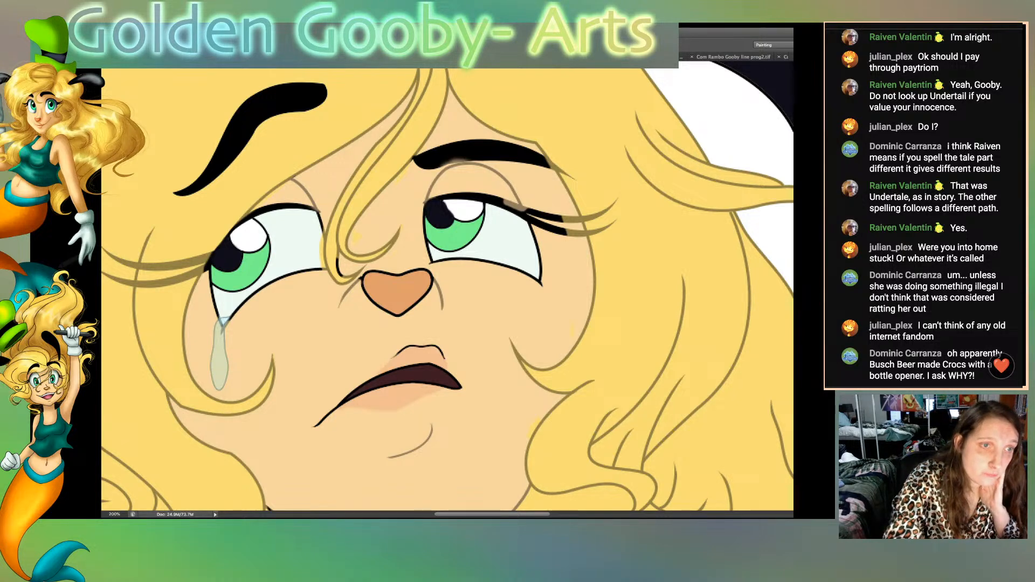
Step: Extend the green of both irises past their outlines, and trim it from the selected highlight and eye whites
mouse_move(215, 286)
mouse_down()
mouse_move(255, 284)
mouse_move(271, 241)
mouse_up()
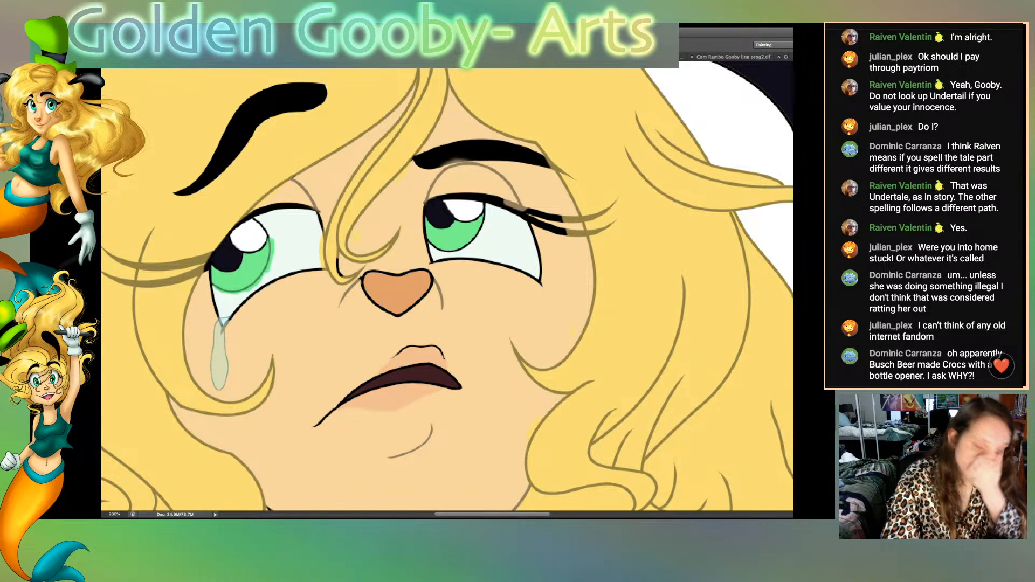
mouse_move(429, 239)
mouse_down()
mouse_move(460, 252)
mouse_move(487, 206)
mouse_up()
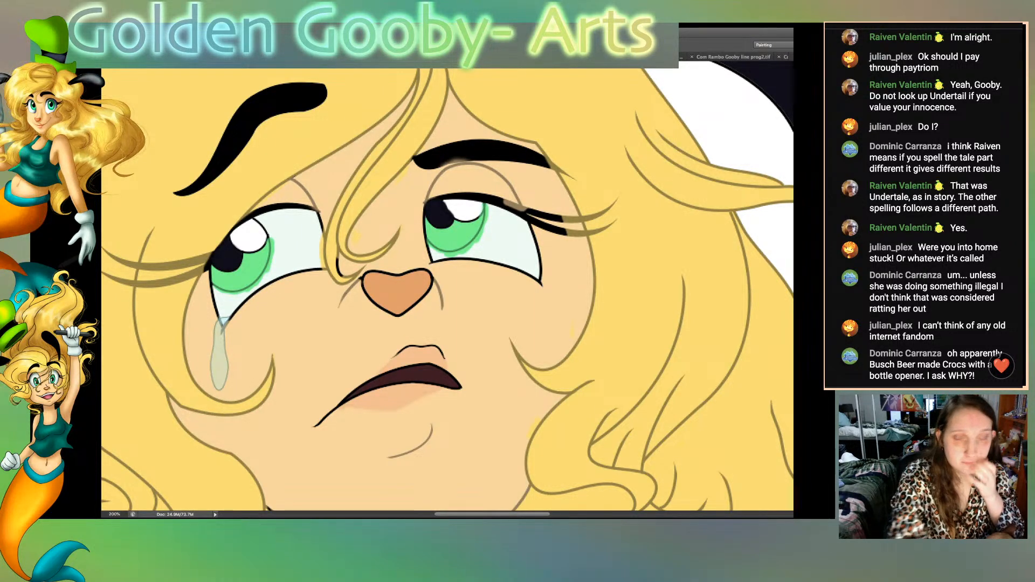
click(461, 210)
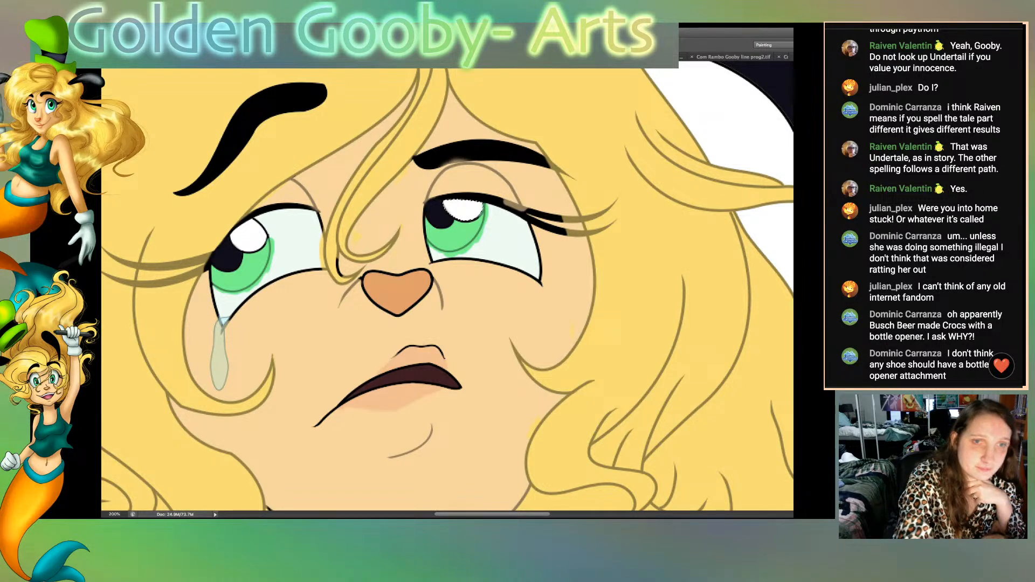
click(506, 241)
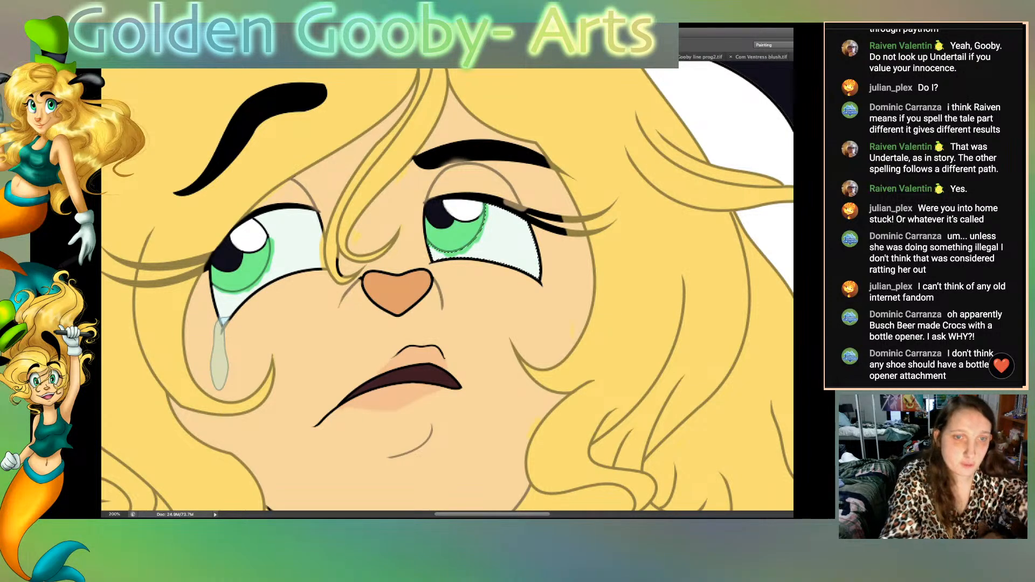
shift+click(296, 240)
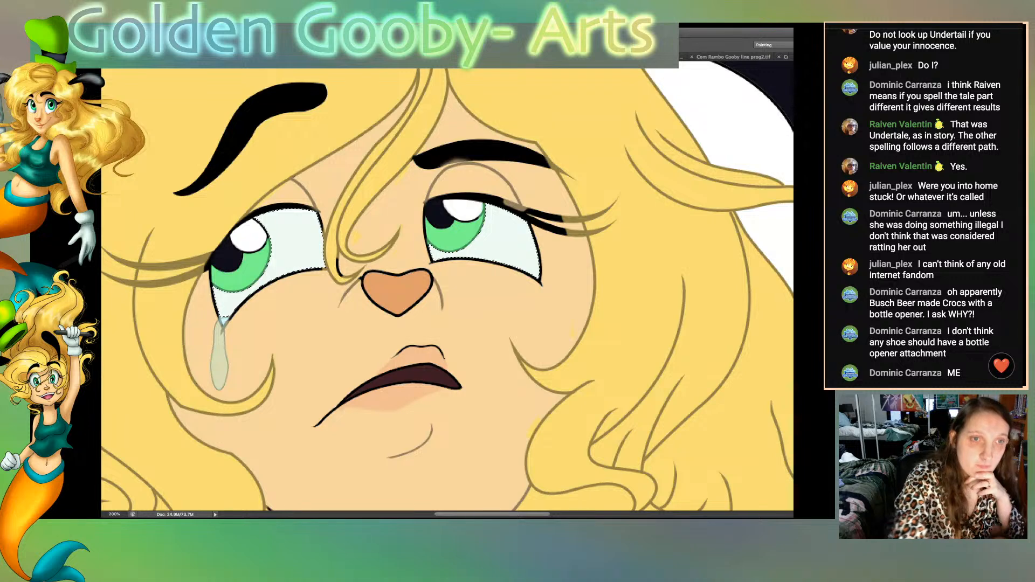
key(ctrl+d)
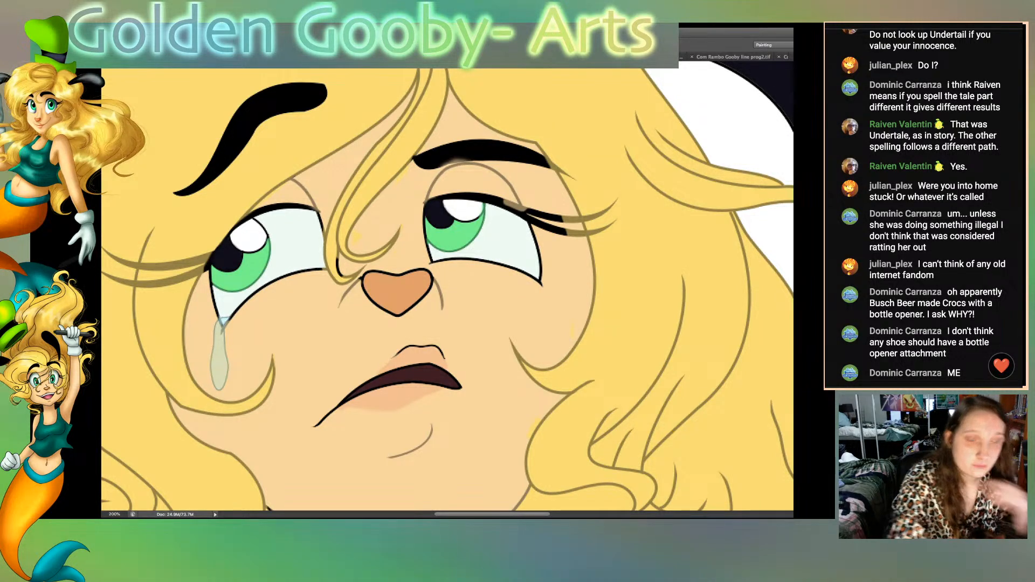
Step: Select the teal tail fins, trim overlapping colour inside them, and clear the selection
key(ctrl+0)
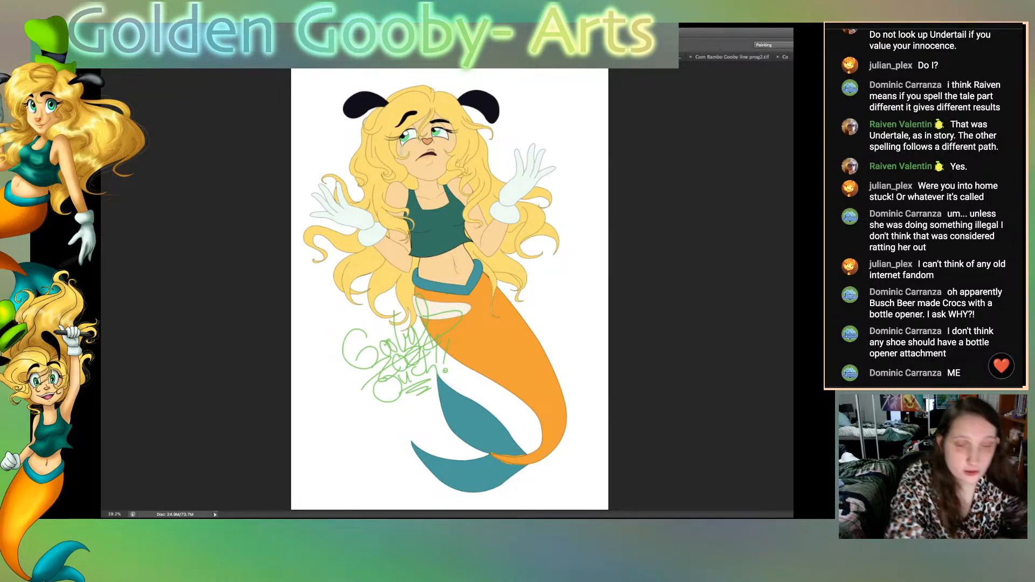
click(470, 423)
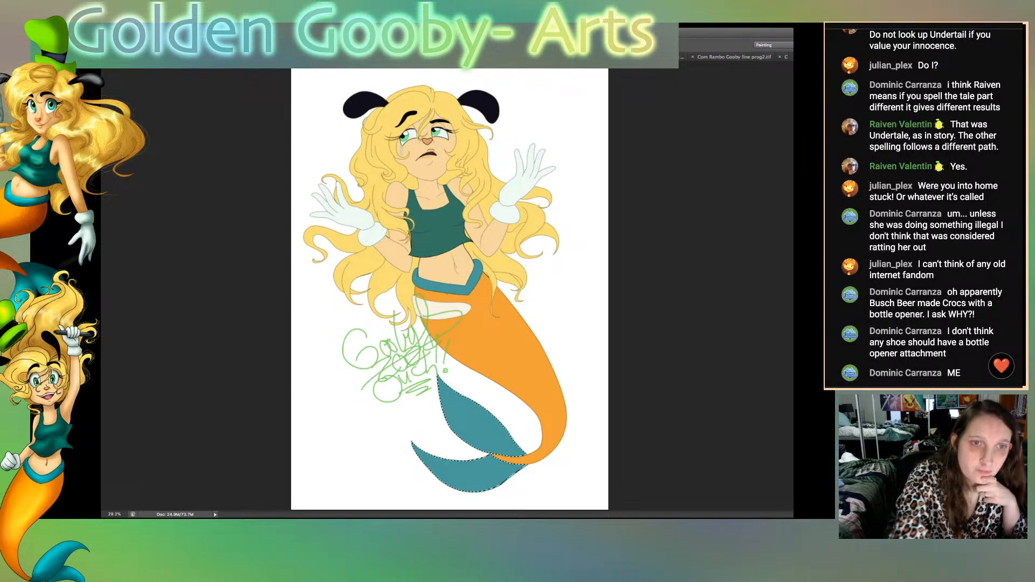
key(ctrl+d)
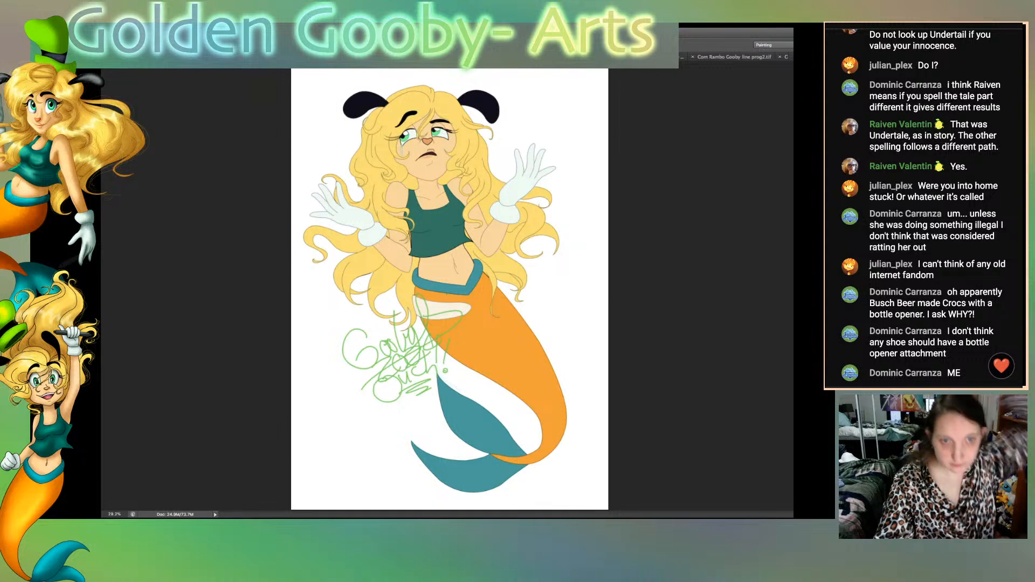
Step: Erase the yellow from the narrow gap in the hair beside the hip, and select the hair around the elbow to trim overlapping colour
key(ctrl+1)
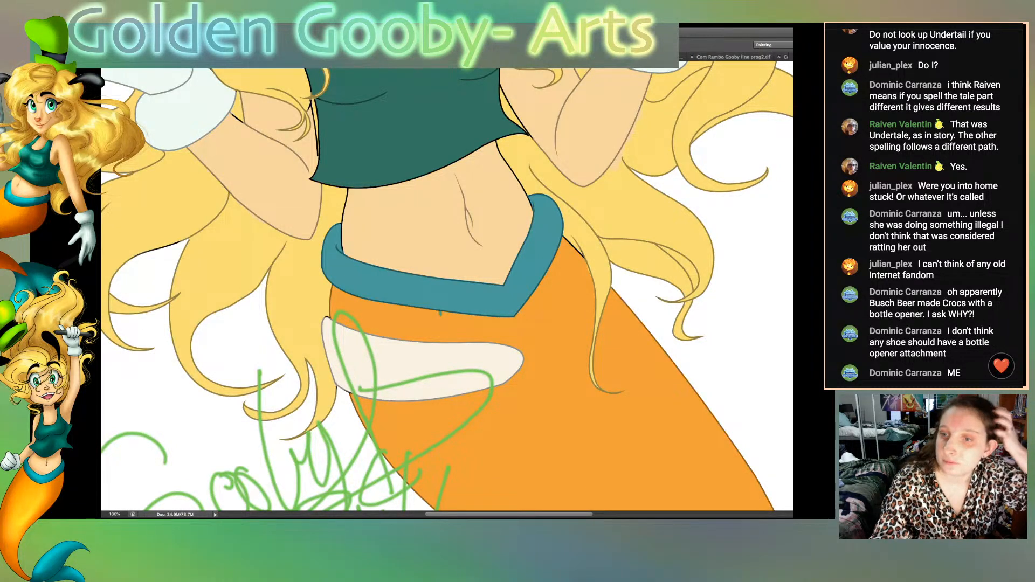
drag(659, 245, 695, 288)
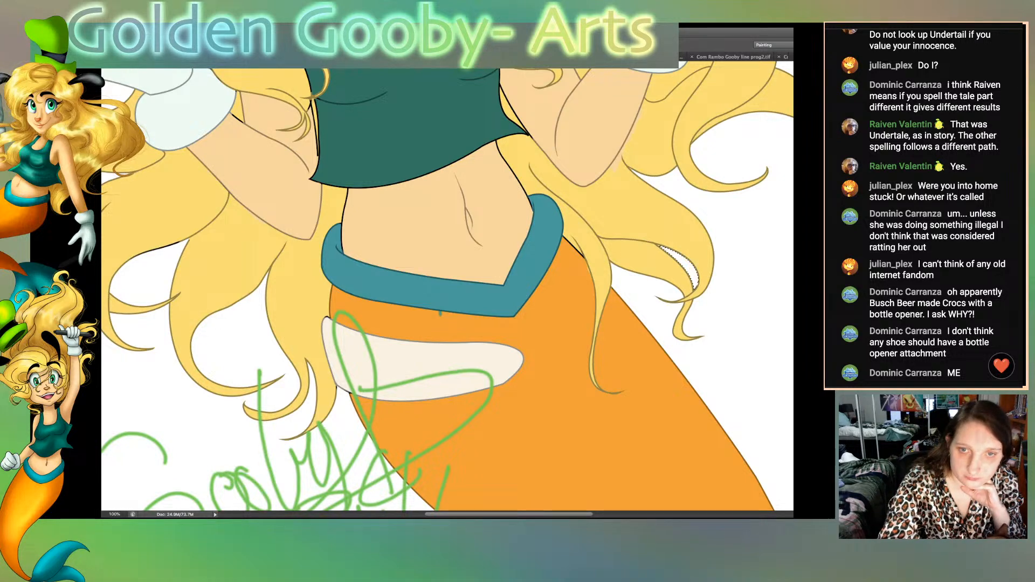
scroll(447, 286, up, 5)
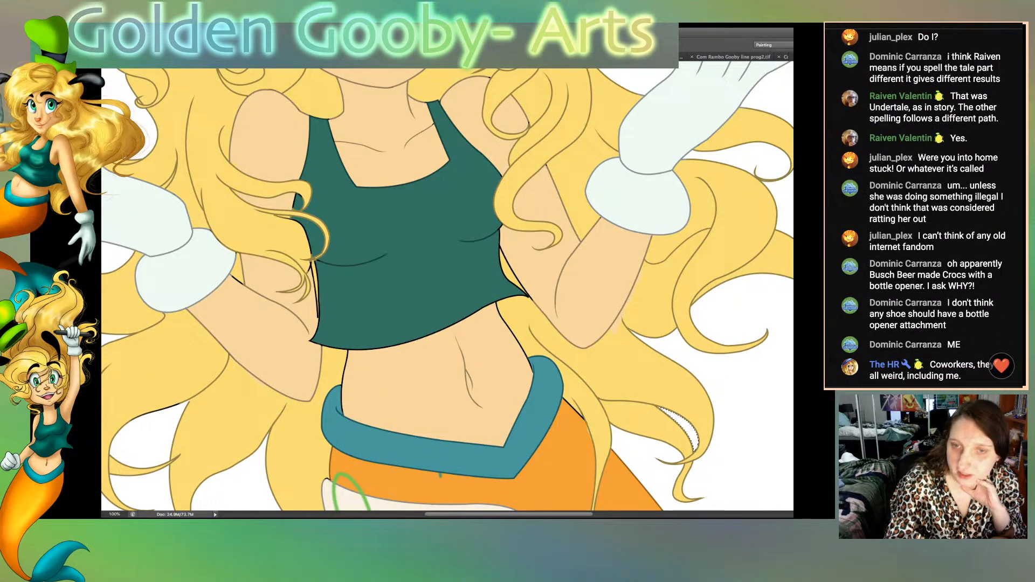
key(alt+super+z)
key(alt+super+z)
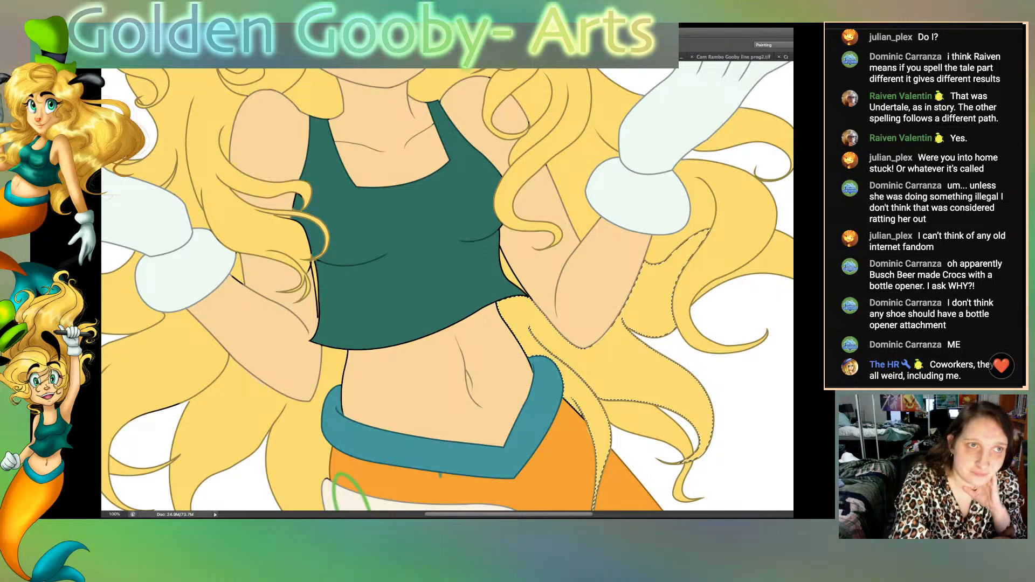
key(ctrl+d)
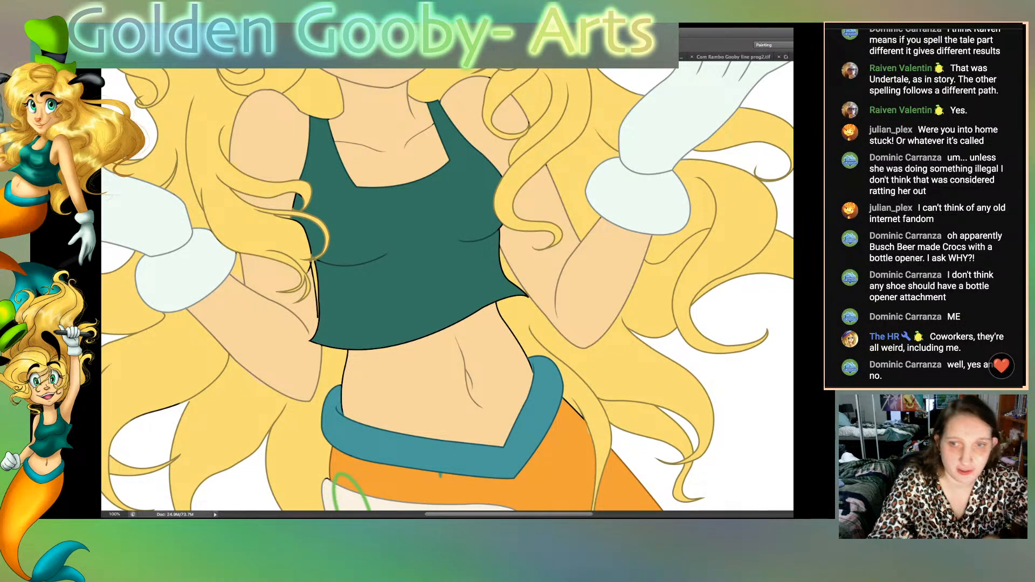
Step: Hide the flat colours and join the loose line end along the side of the tank top to its outline
scroll(447, 288, down, 2)
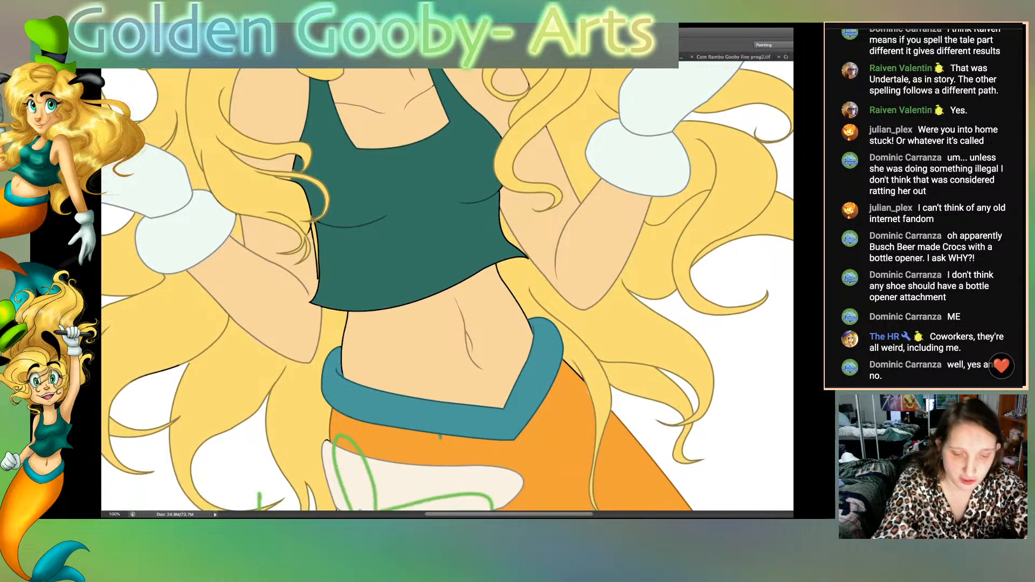
key(ctrl+plus)
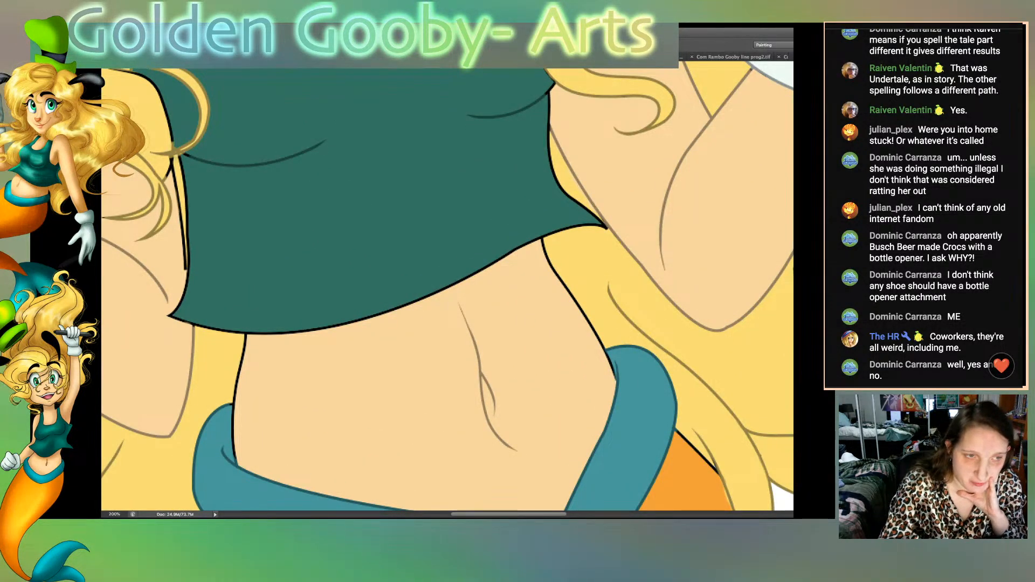
scroll(448, 289, left, 10)
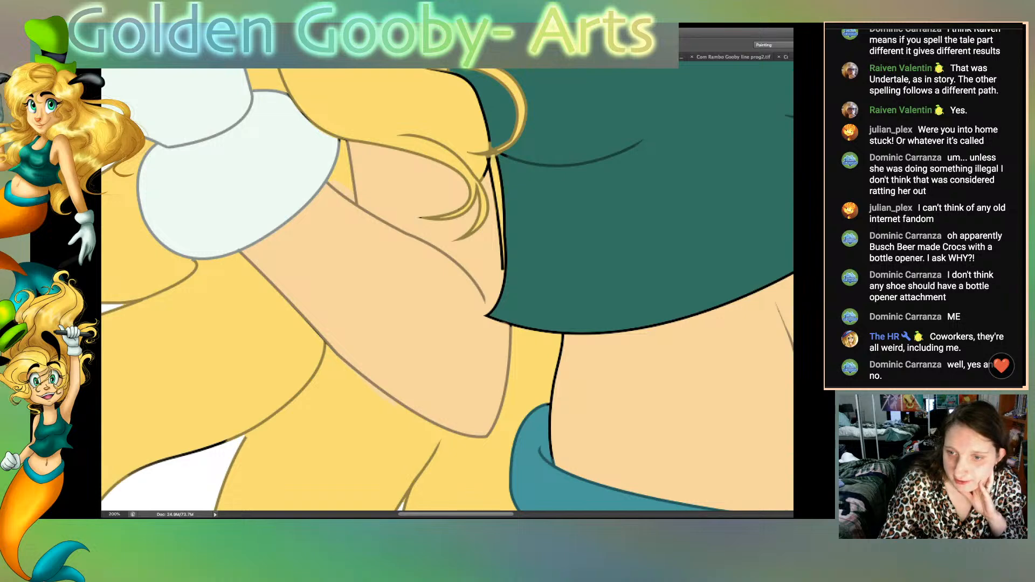
key(super+comma)
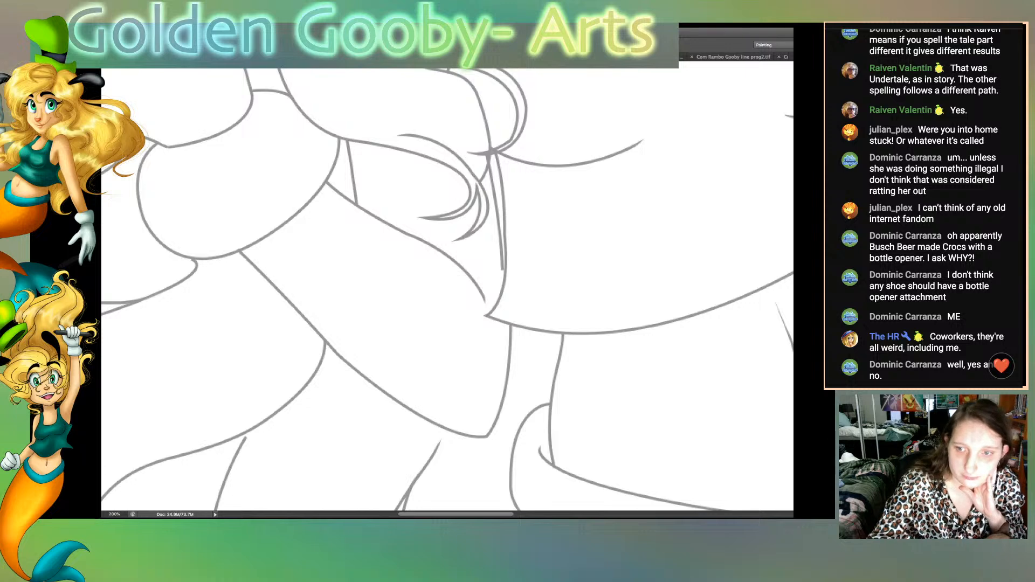
key(alt+bracketleft)
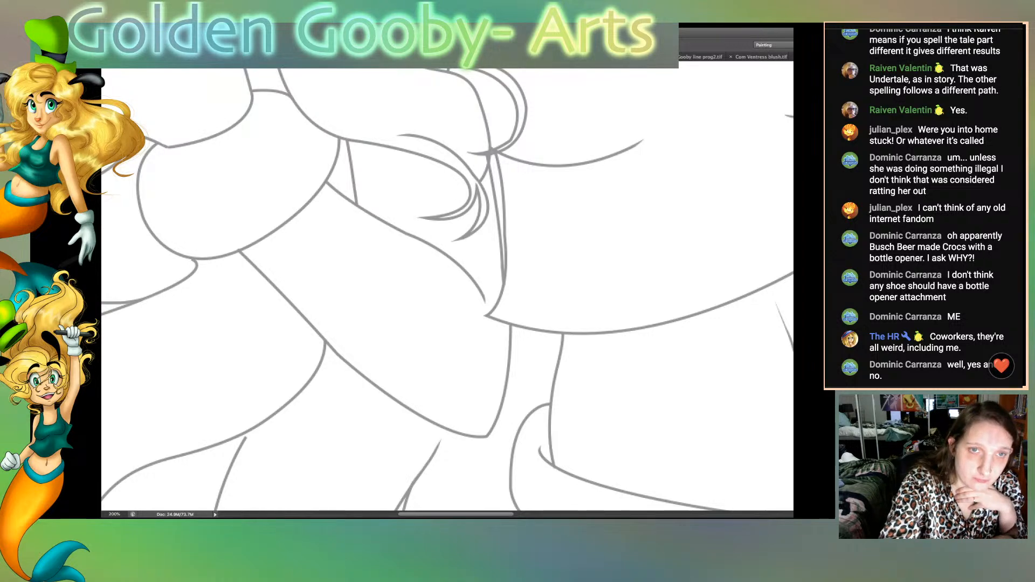
Step: Examine the uncoloured line art around the bent arm and the hair below it for gaps and loose ends
key(ctrl+plus)
key(ctrl+plus)
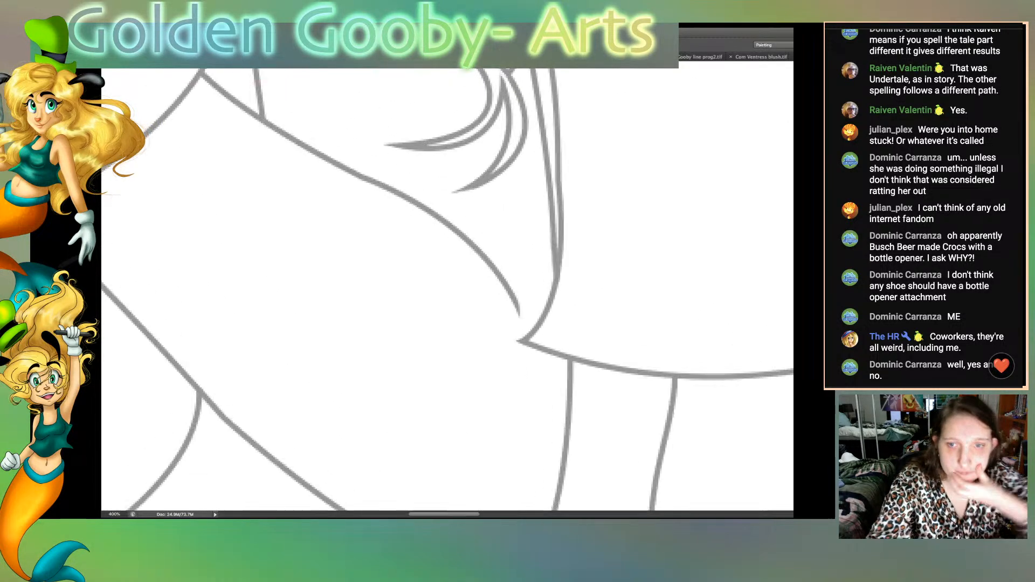
scroll(448, 289, up, 5)
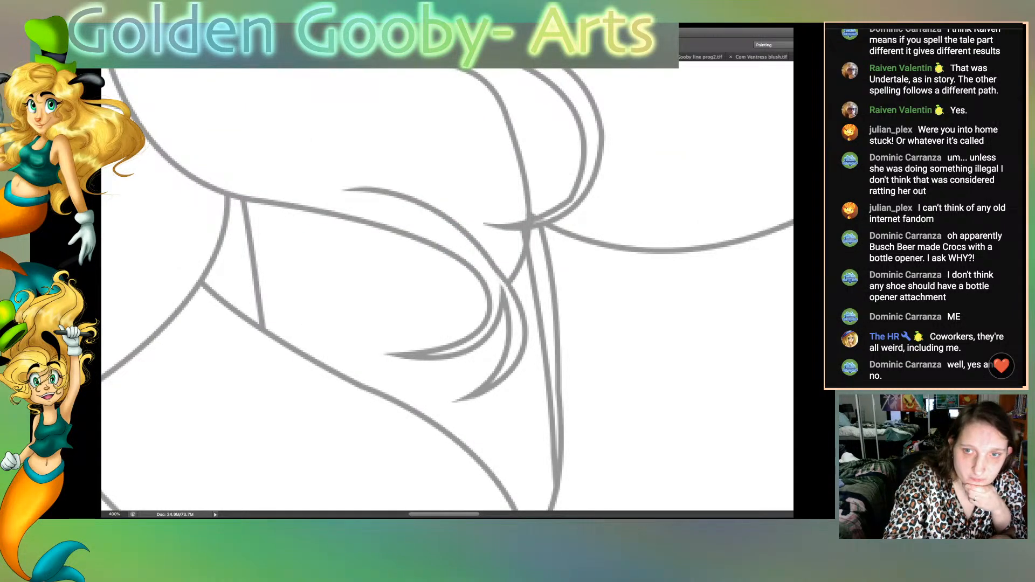
scroll(448, 290, down, 15)
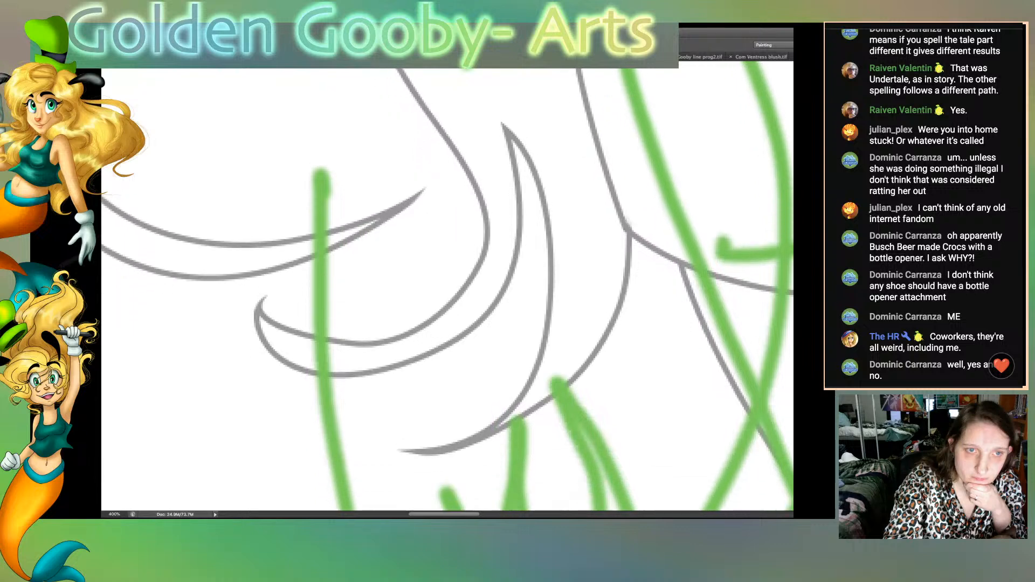
scroll(447, 290, down, 10)
scroll(447, 290, left, 10)
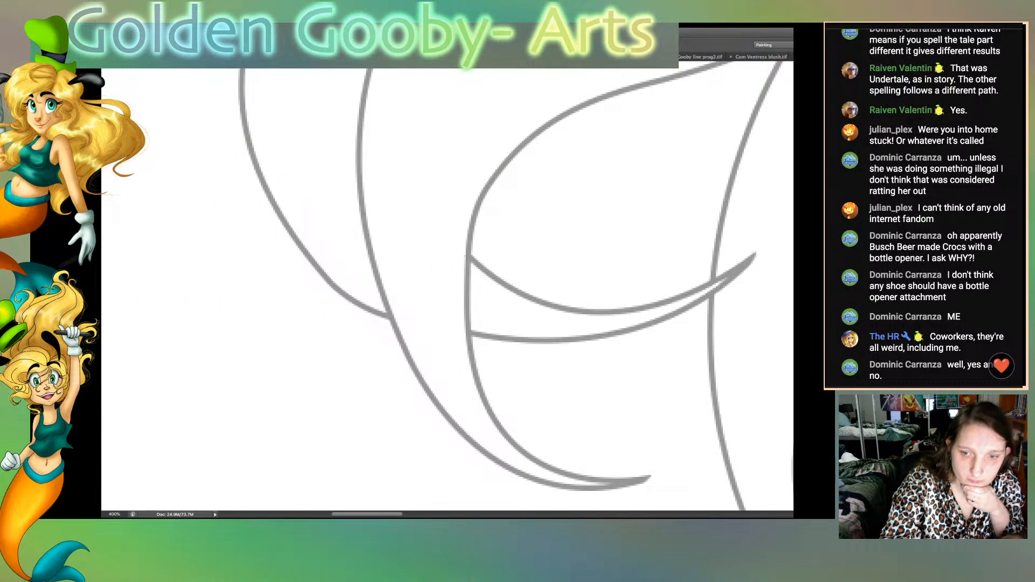
scroll(447, 290, up, 10)
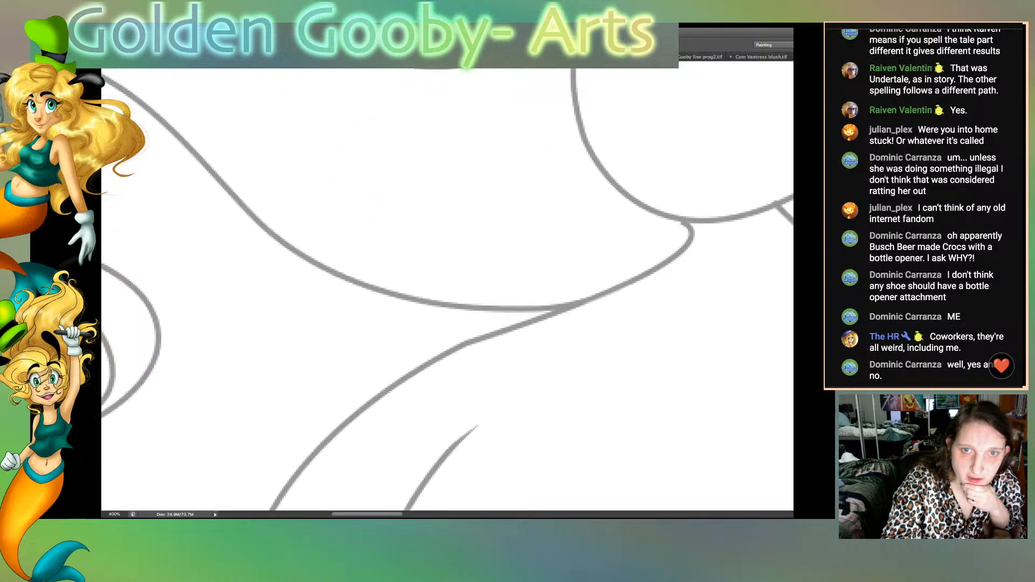
scroll(448, 290, down, 3)
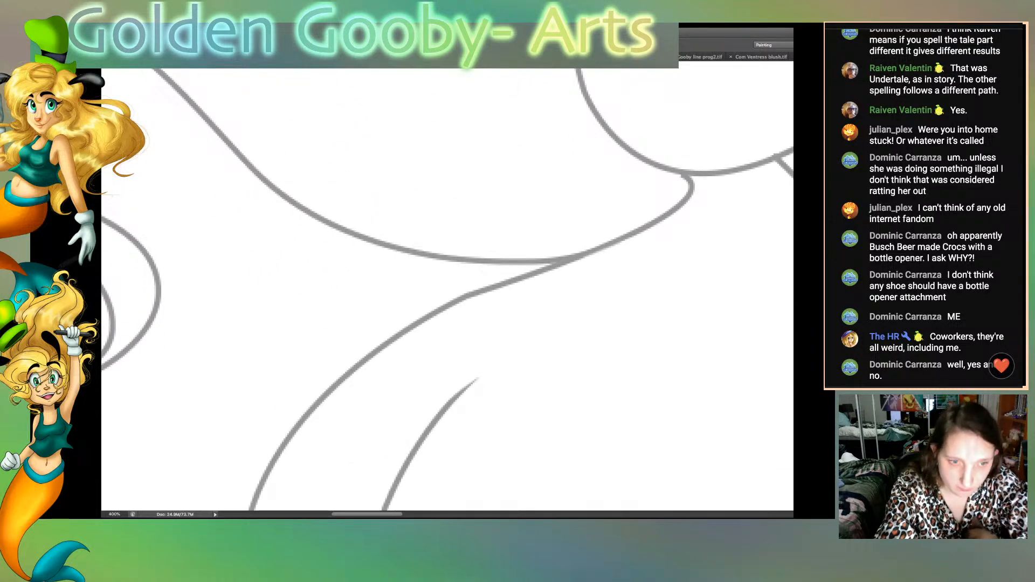
key(super+minus)
key(super+minus)
key(super+minus)
key(super+minus)
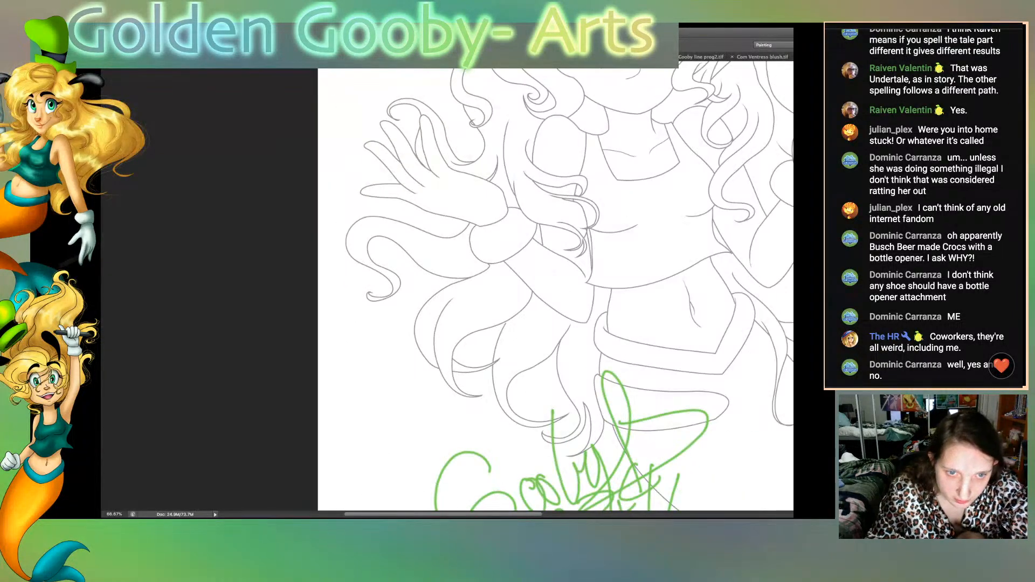
Step: Extend the short hair line below the bent arm until it meets the curved hair outline above it
key(super+plus)
key(super+plus)
key(super+plus)
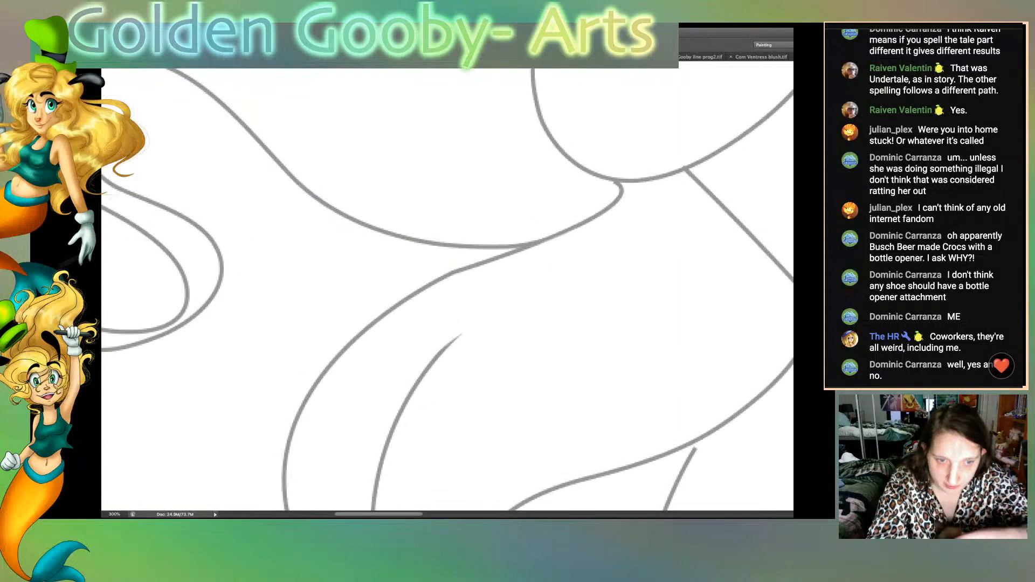
scroll(447, 290, right, 8)
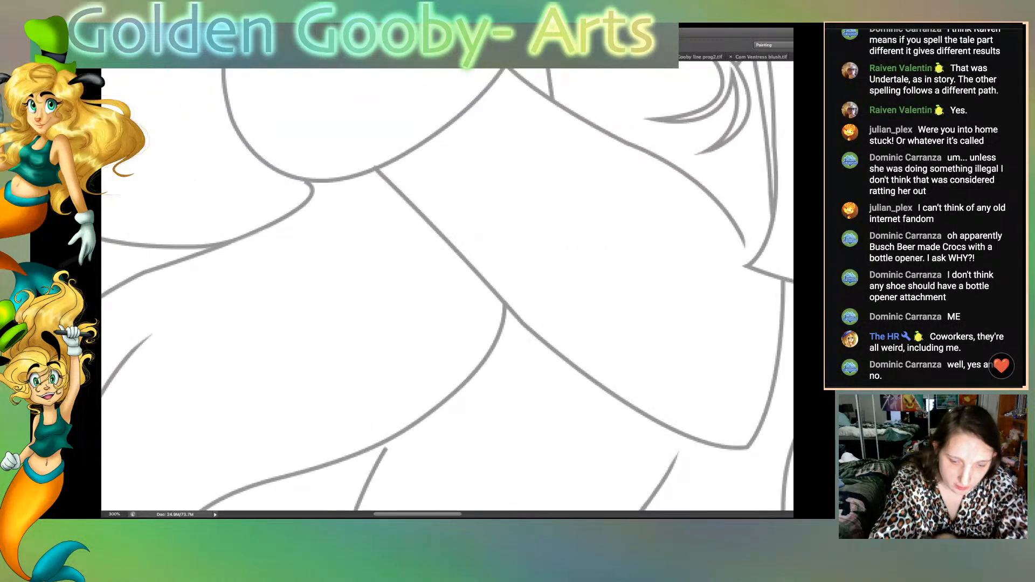
key(super+plus)
scroll(448, 289, down, 5)
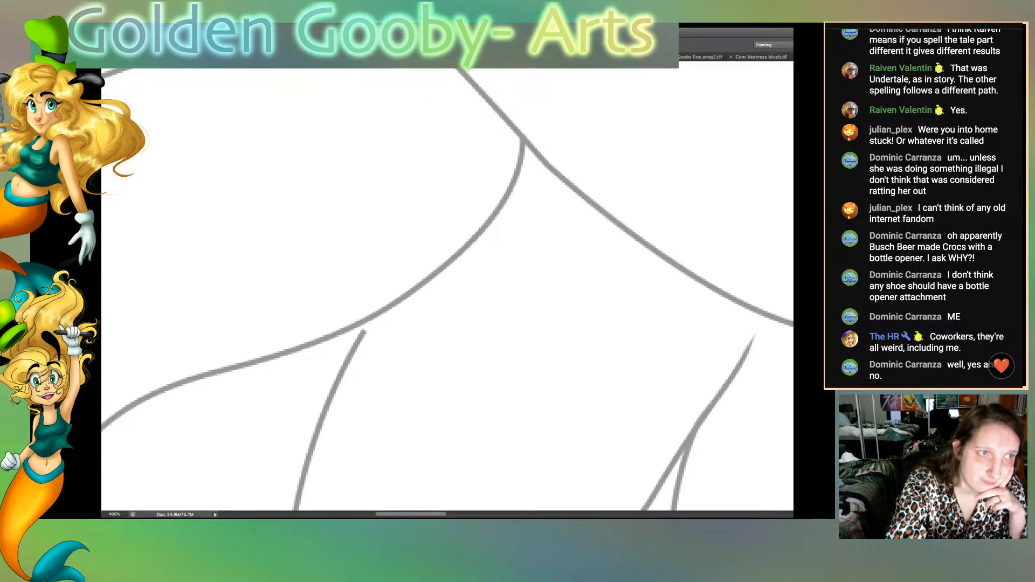
drag(365, 333, 369, 320)
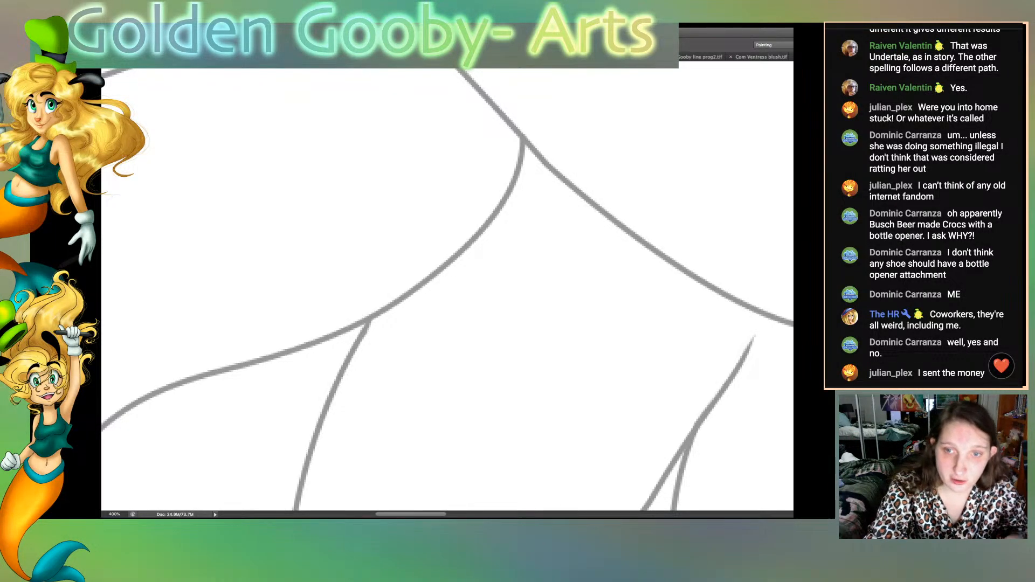
Step: Inspect the line art of the hair, face, neck and shoulder for open gaps
scroll(447, 285, up, 15)
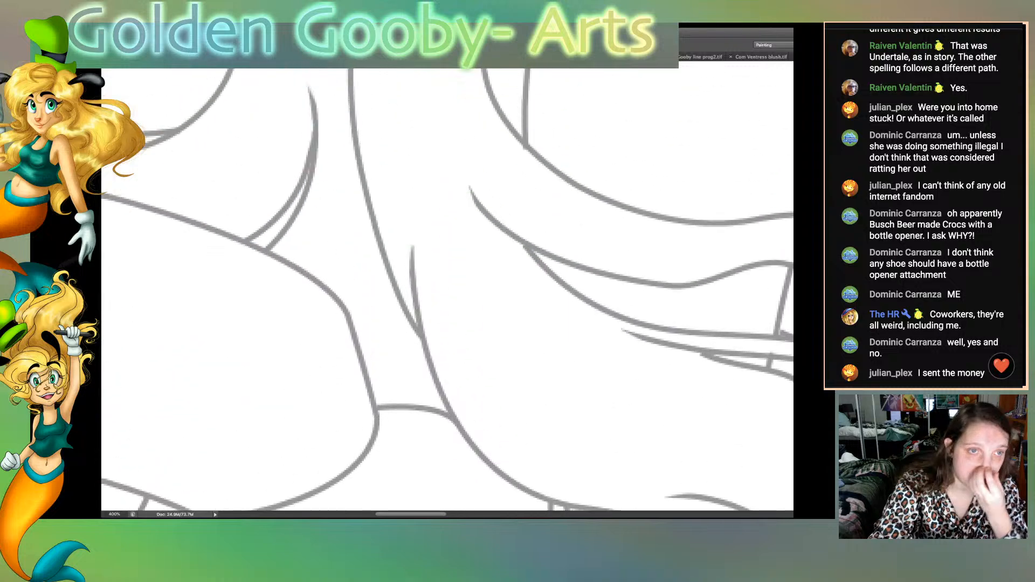
scroll(448, 286, up, 20)
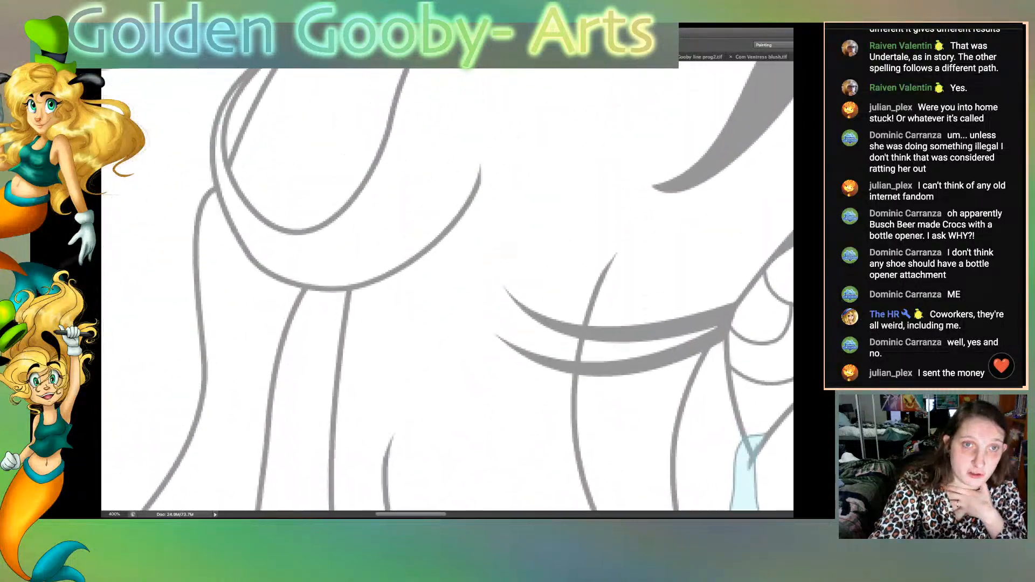
scroll(447, 286, up, 8)
scroll(448, 286, down, 8)
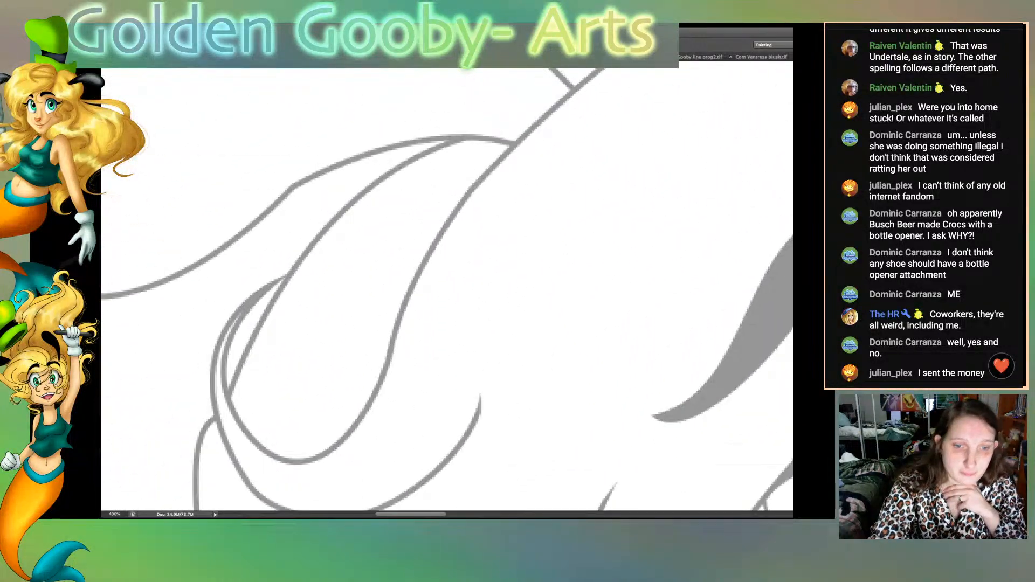
scroll(447, 286, right, 10)
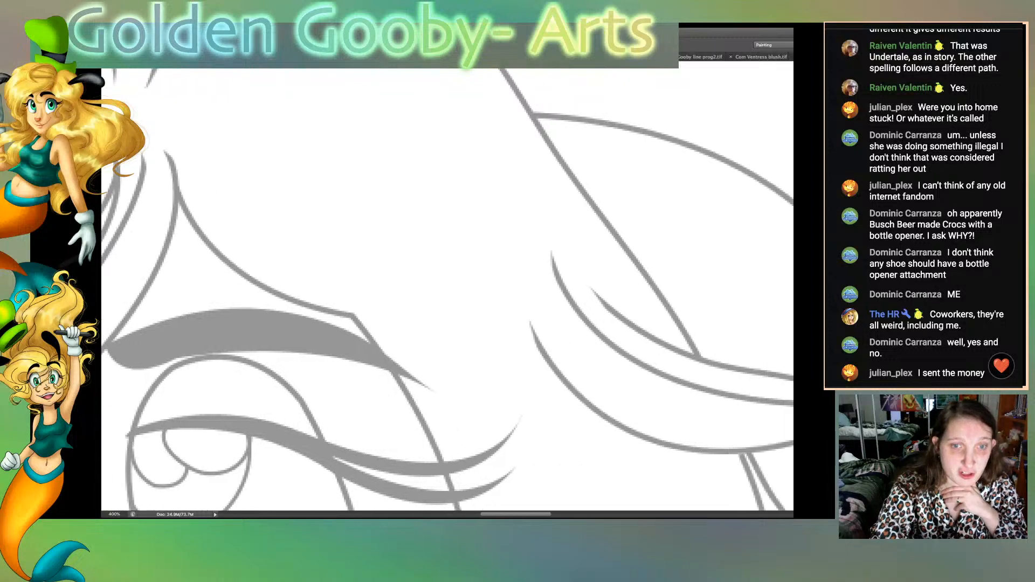
scroll(448, 285, down, 10)
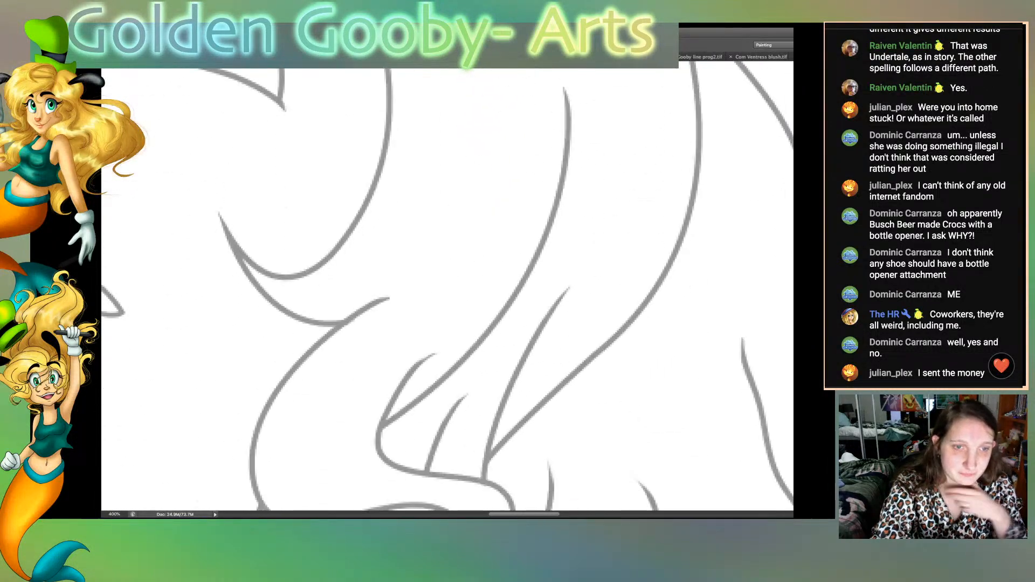
scroll(447, 286, down, 6)
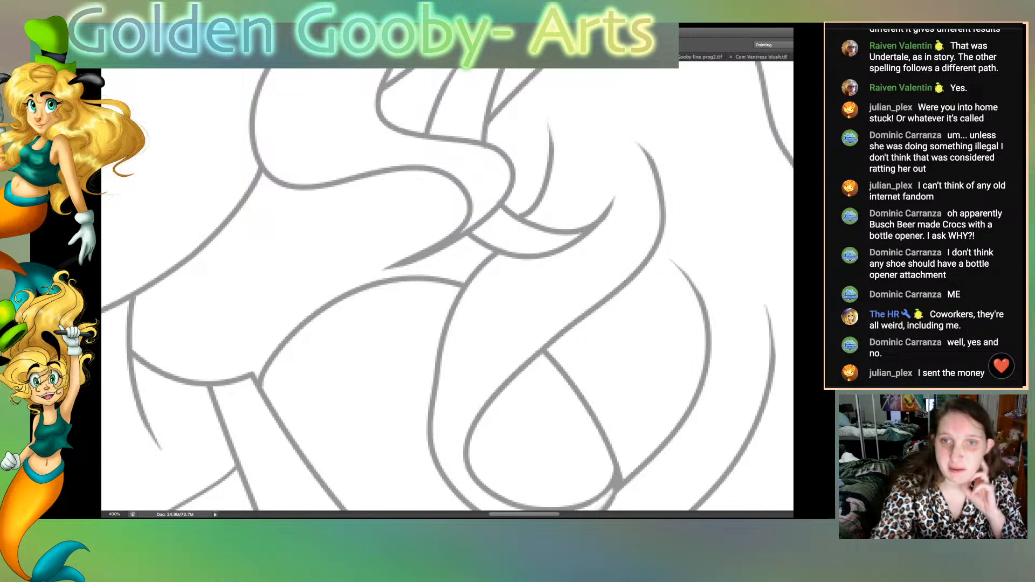
scroll(448, 285, down, 5)
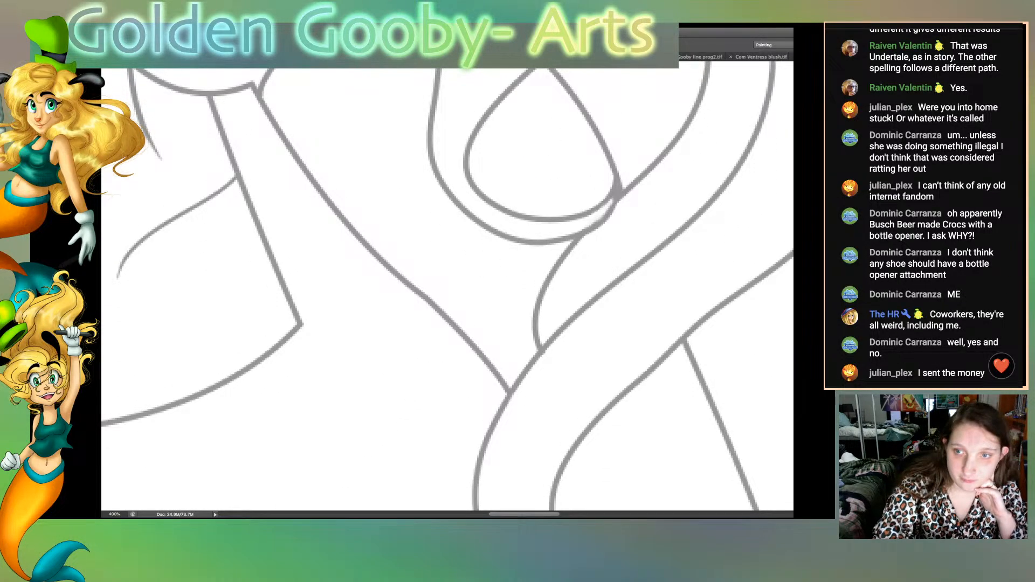
scroll(447, 286, down, 8)
Step: Show the flat colours again and remove the stray green mark on the orange tail just below the teal waistband
scroll(448, 285, down, 10)
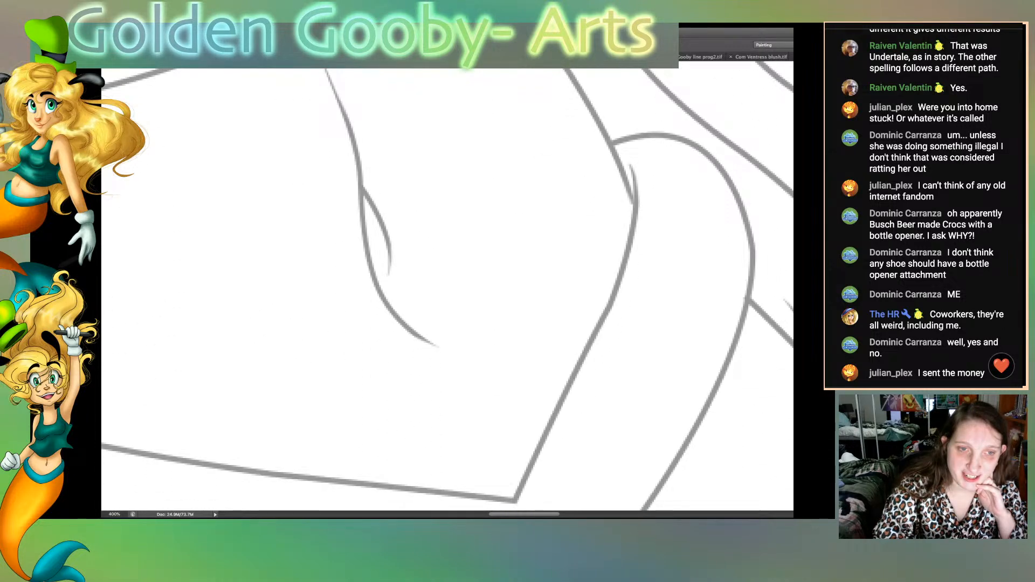
scroll(448, 285, down, 4)
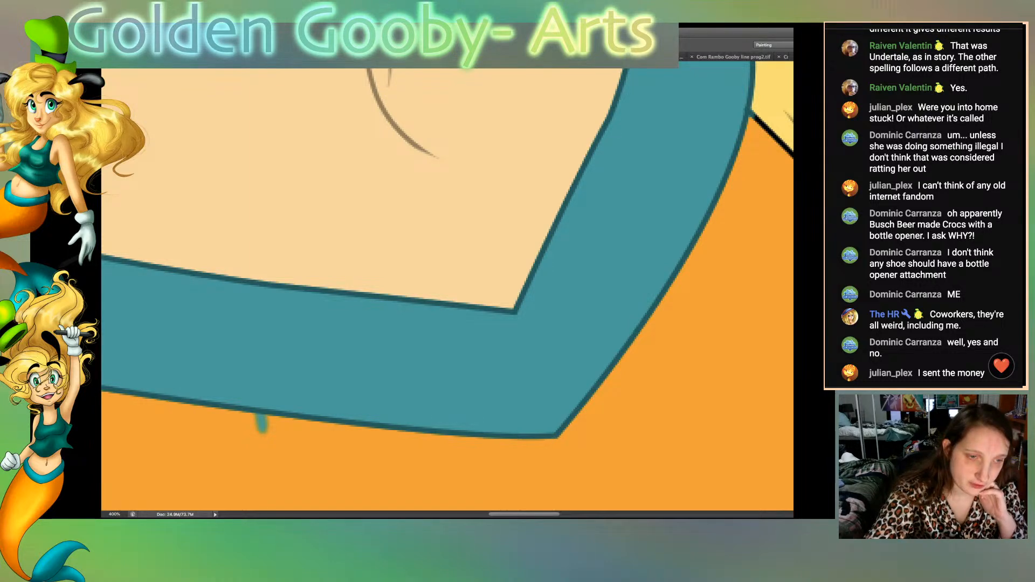
drag(263, 434, 262, 423)
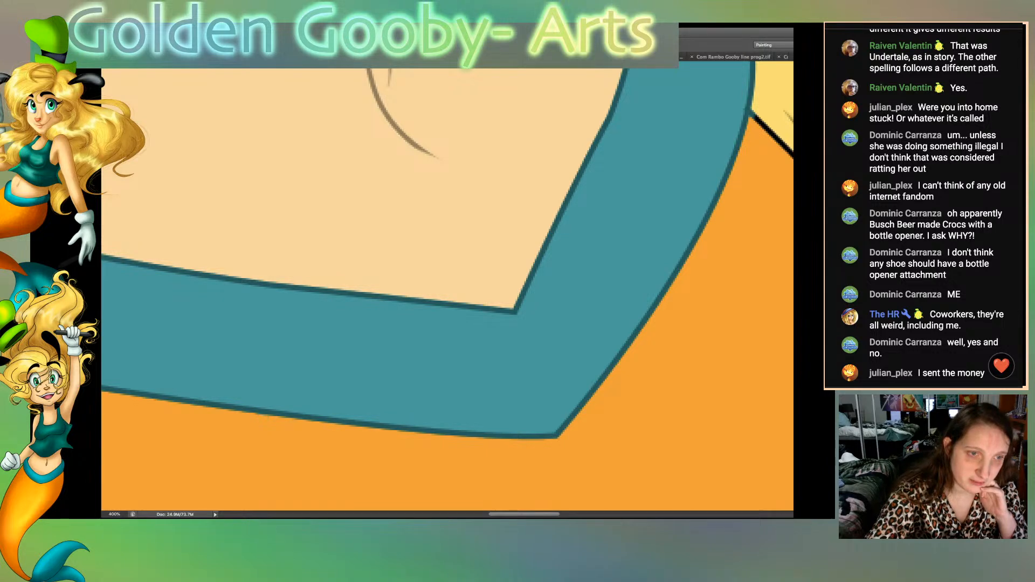
Step: Extend the tail's orange over its outline on both sides of the hair strand hanging beside the hip
scroll(447, 289, right, 7)
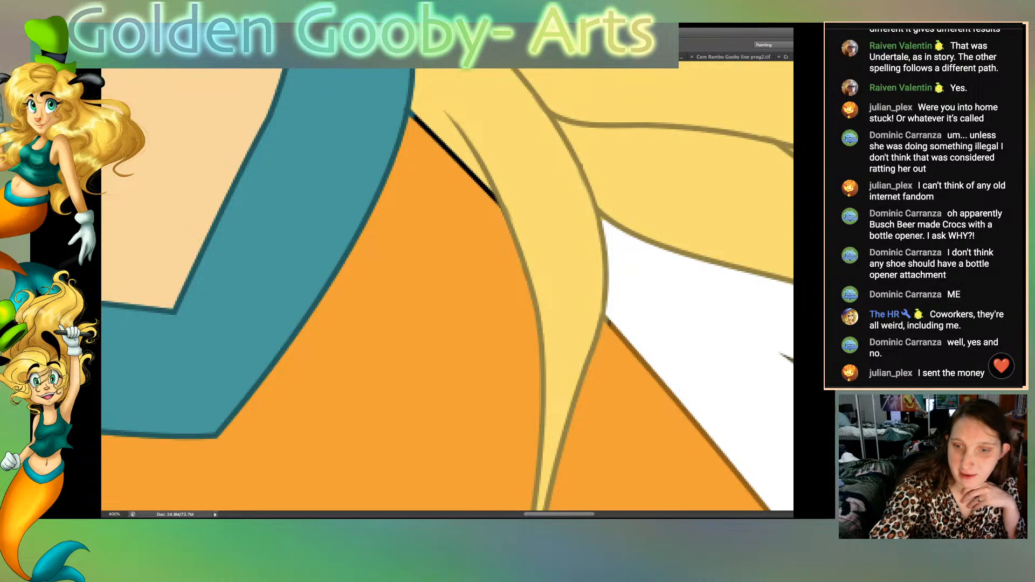
drag(412, 110, 495, 200)
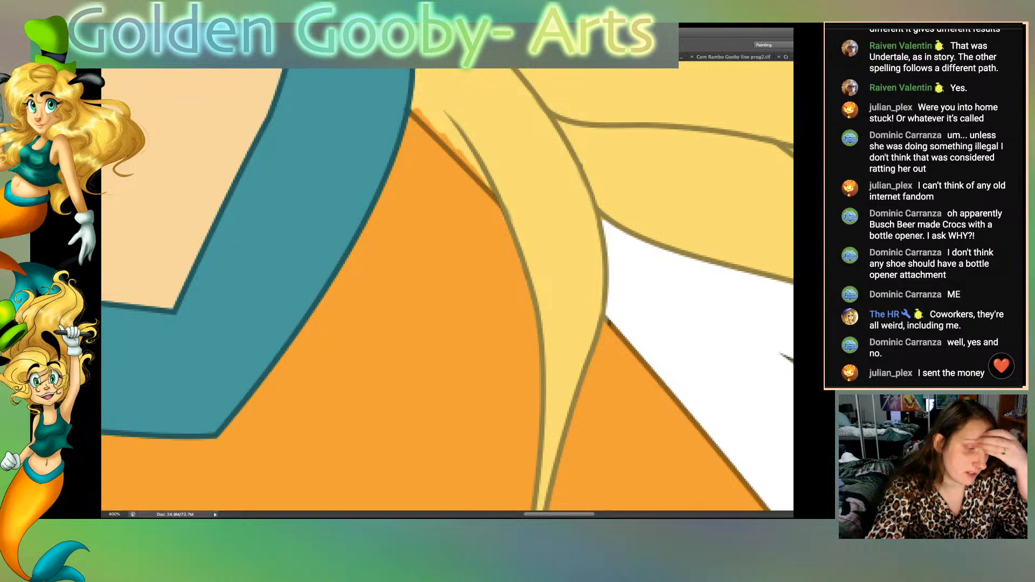
drag(608, 316, 614, 323)
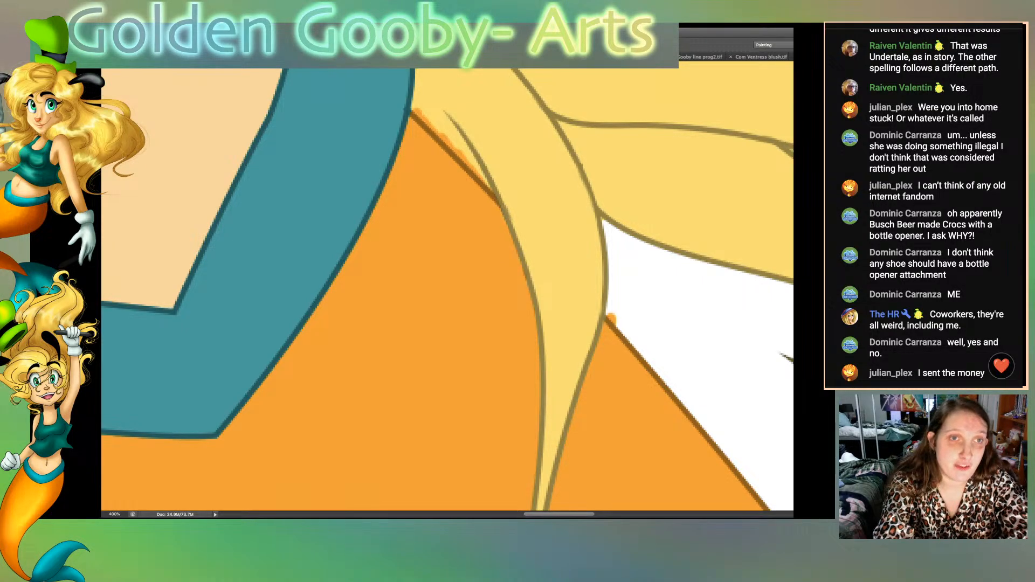
Step: Select the hair strand and the white background beside the tail, trimming the overlapping orange from each
click(545, 178)
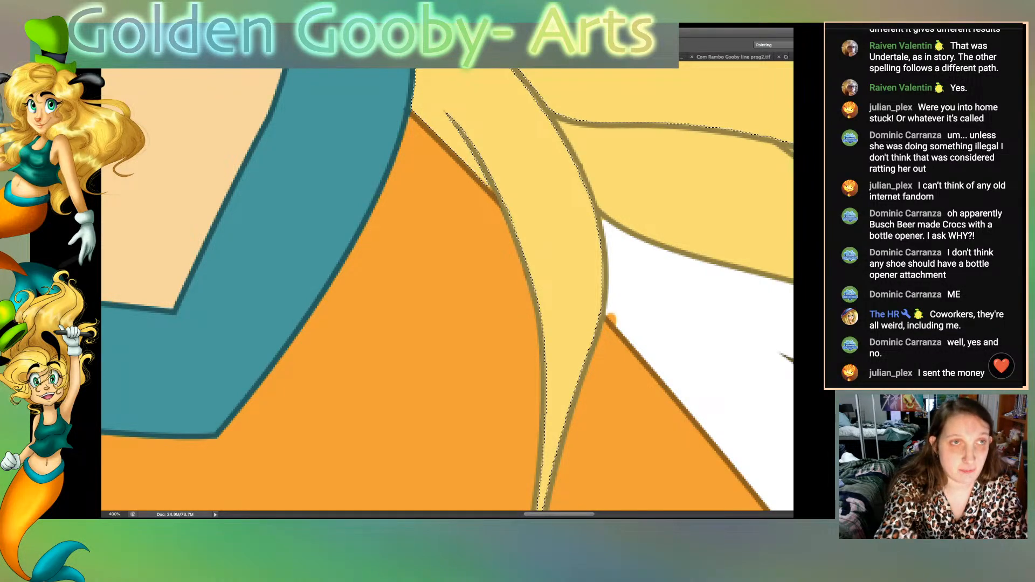
key(ctrl+d)
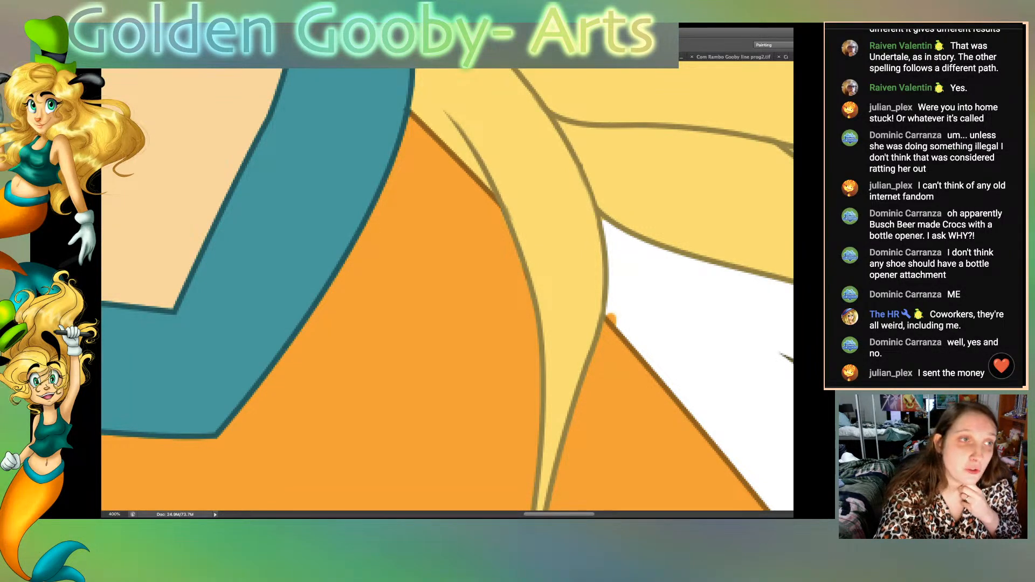
scroll(448, 291, right, 5)
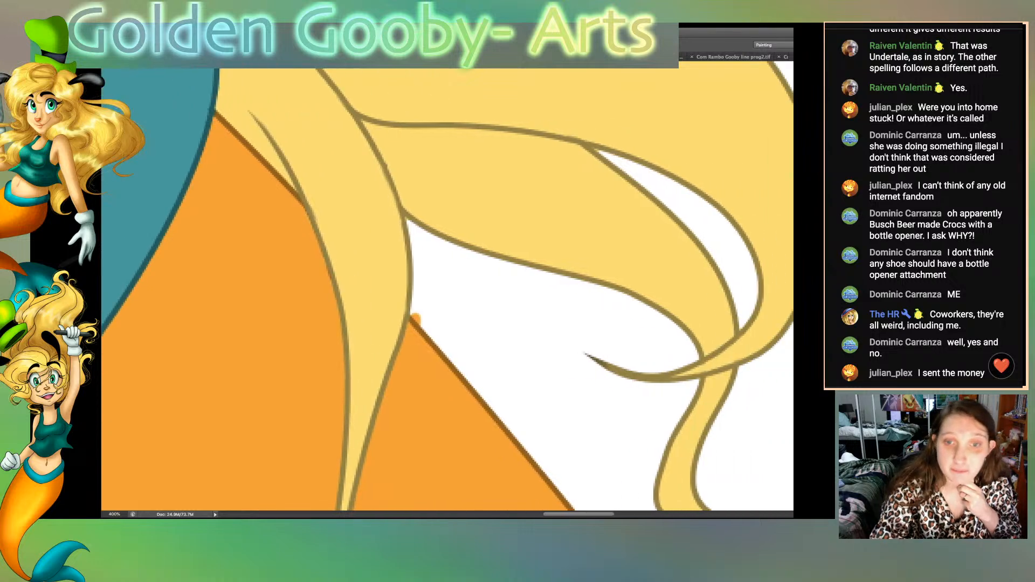
click(517, 335)
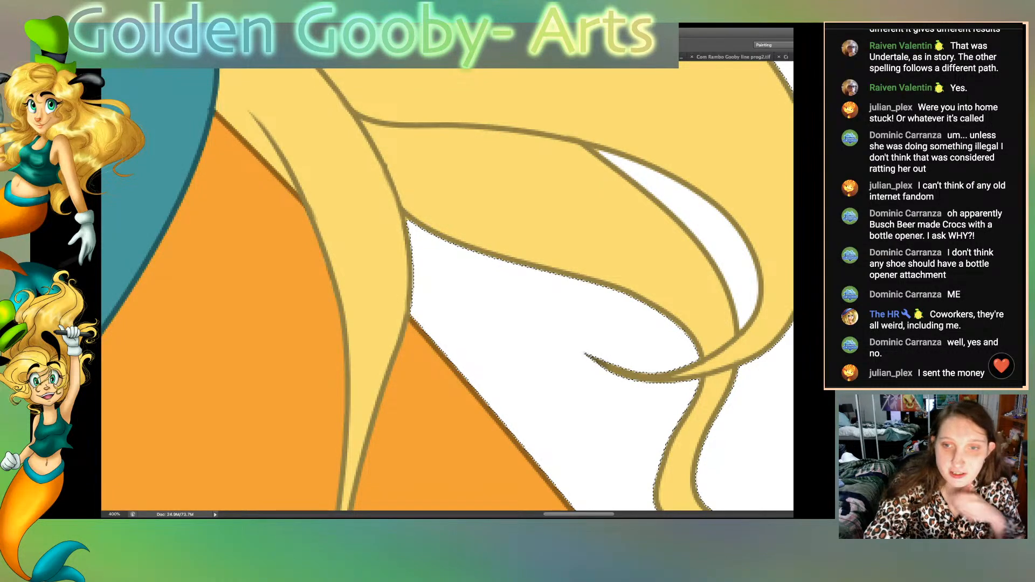
Step: Extend the hair's yellow over its outline at the spots where the strands meet the edges of the glove
scroll(448, 289, up, 10)
scroll(447, 290, up, 10)
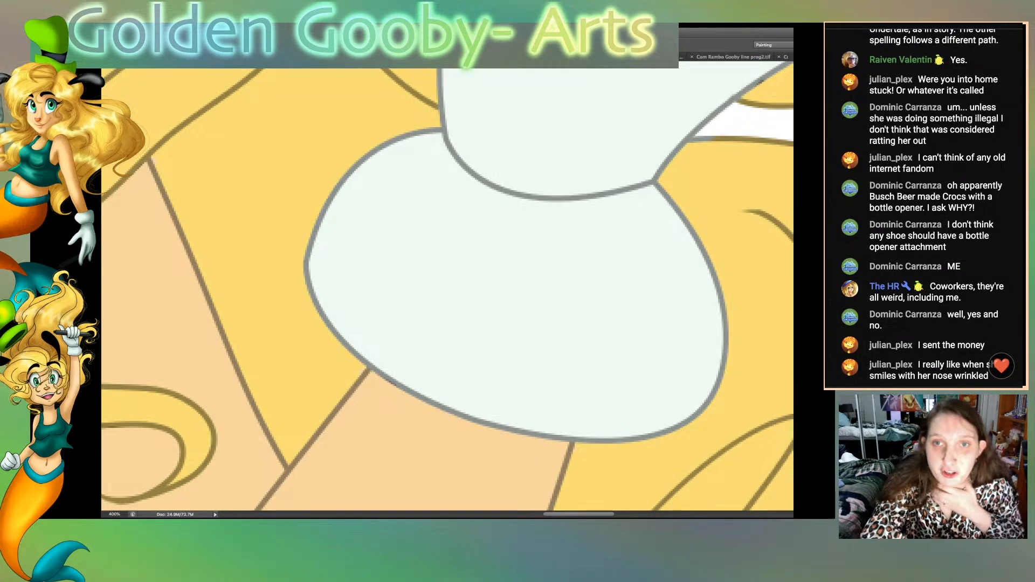
drag(718, 136, 695, 143)
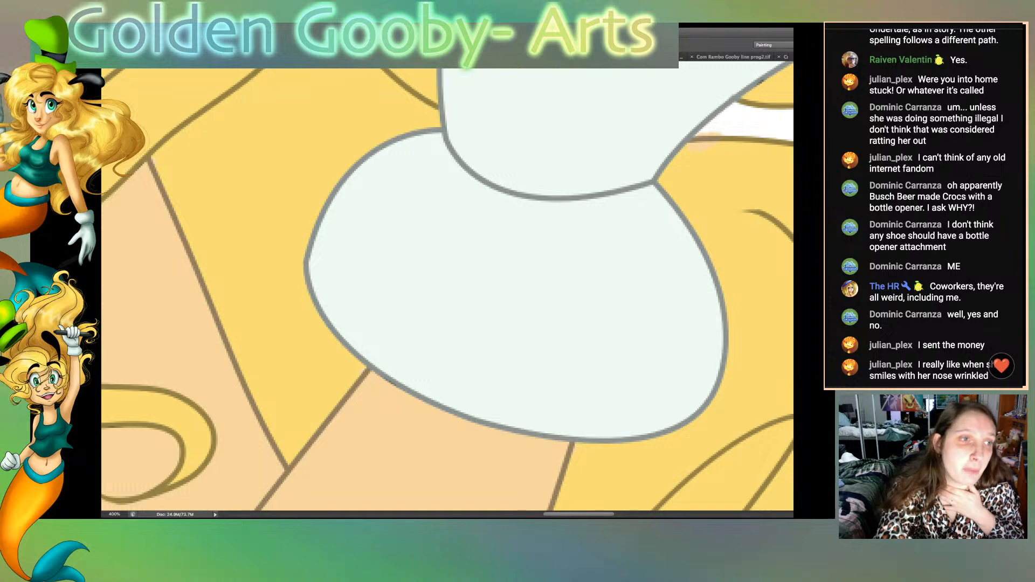
drag(728, 130, 703, 131)
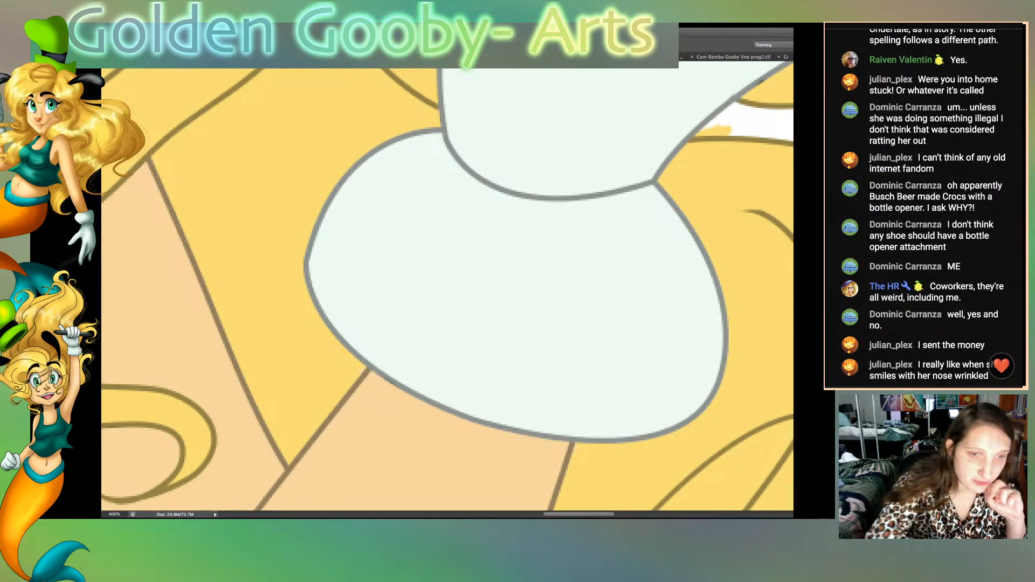
scroll(448, 286, right, 5)
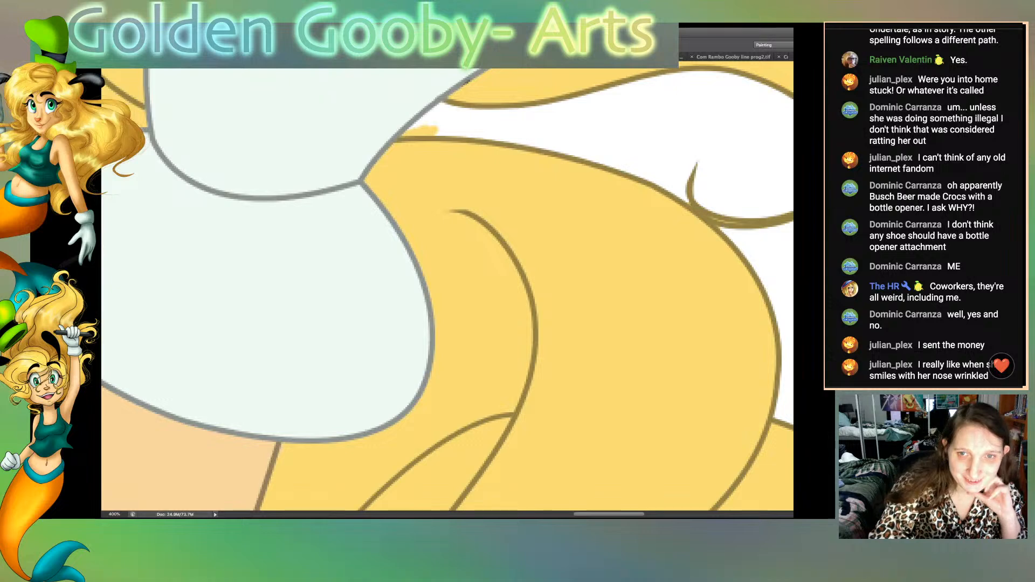
scroll(448, 286, up, 4)
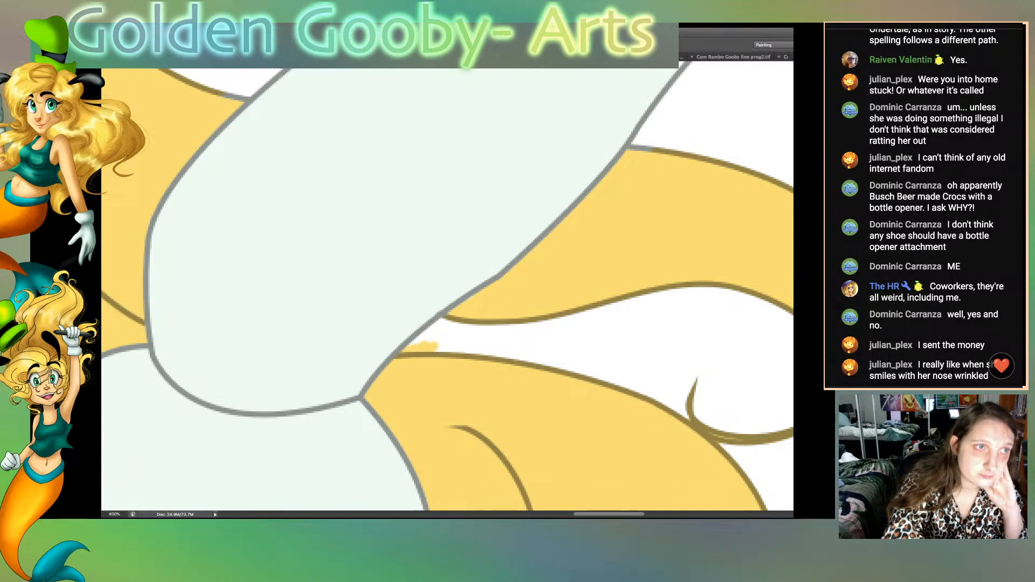
drag(223, 88, 245, 94)
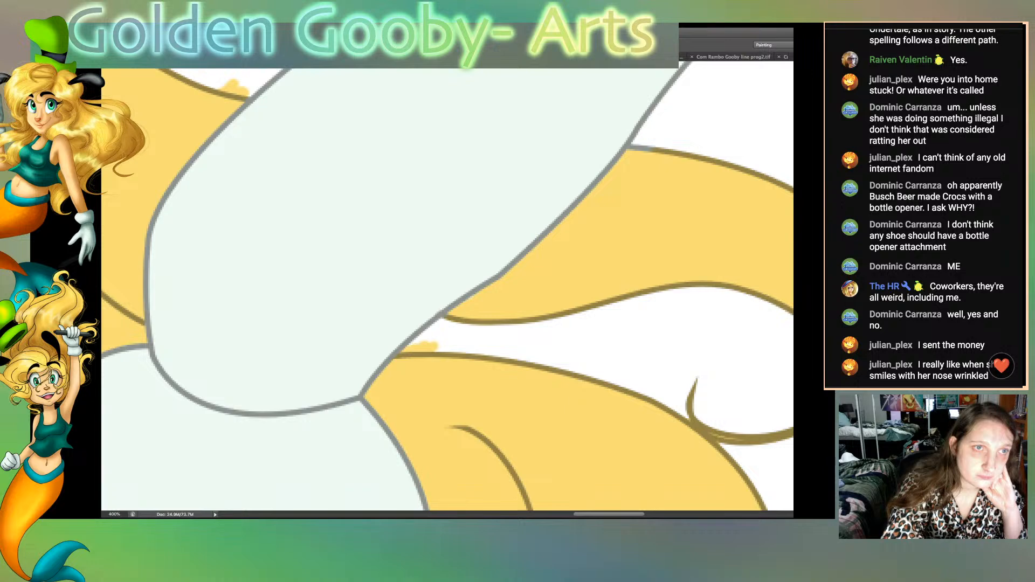
drag(634, 145, 644, 138)
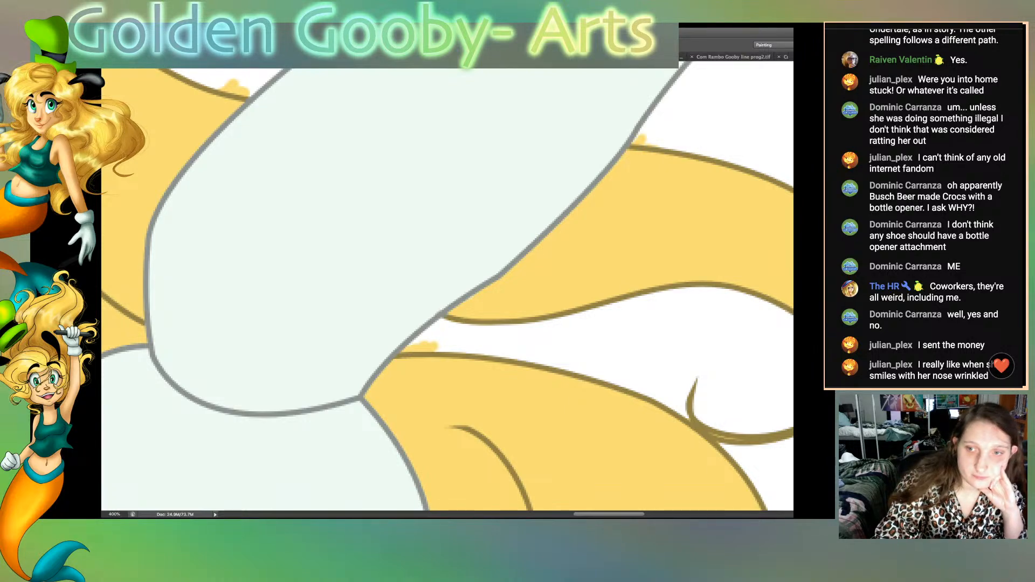
Step: Select the white background around the glove and hair, and erase the yellow overlapping it beside the glove
key(alt+bracketleft)
click(571, 337)
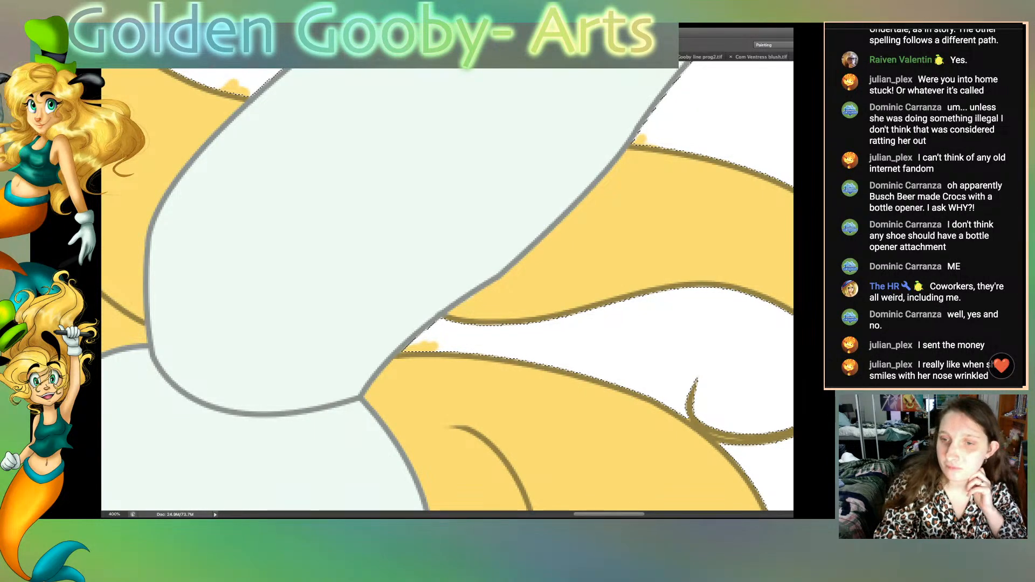
key(alt+bracketright)
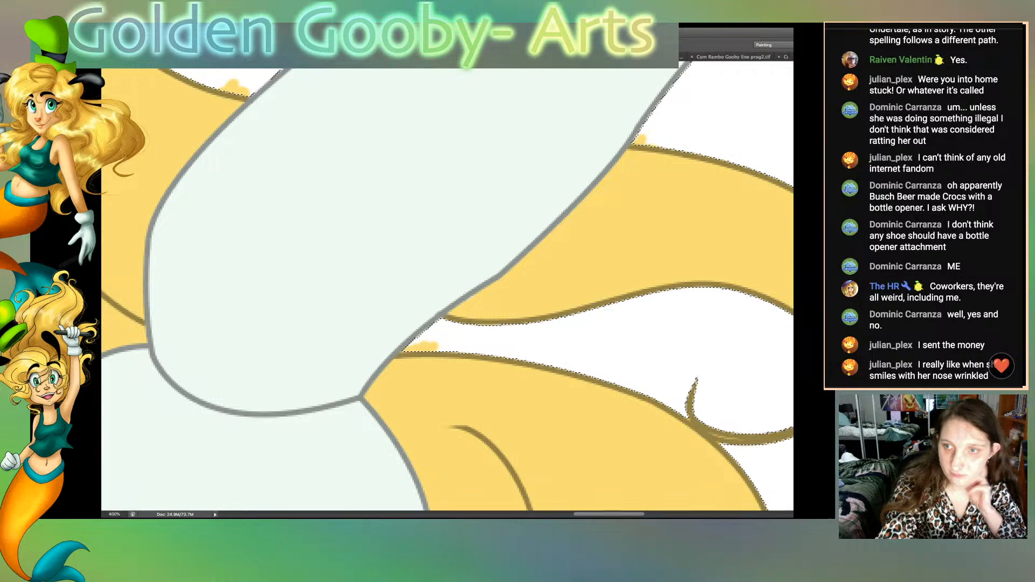
drag(438, 345, 407, 349)
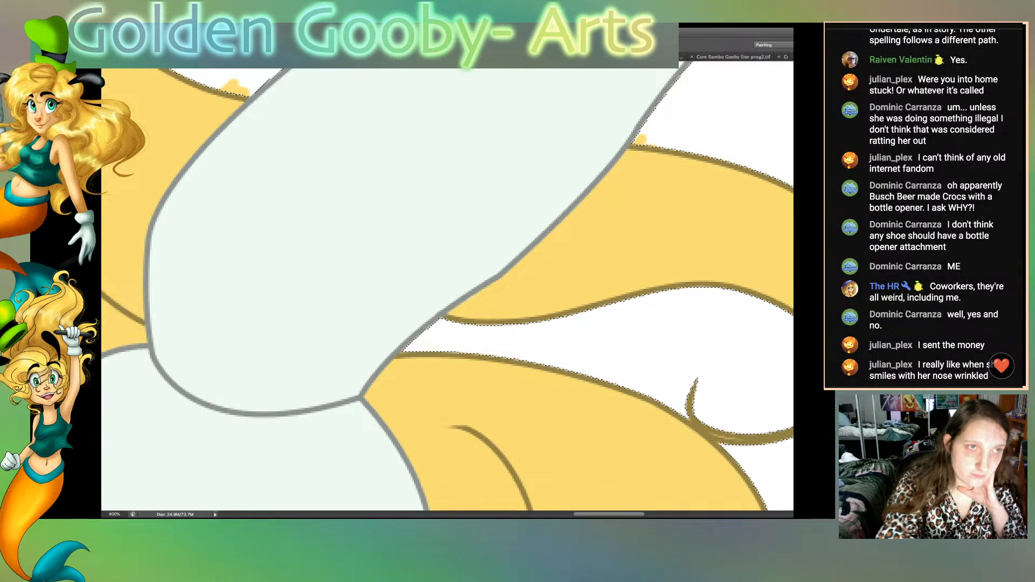
drag(223, 86, 247, 91)
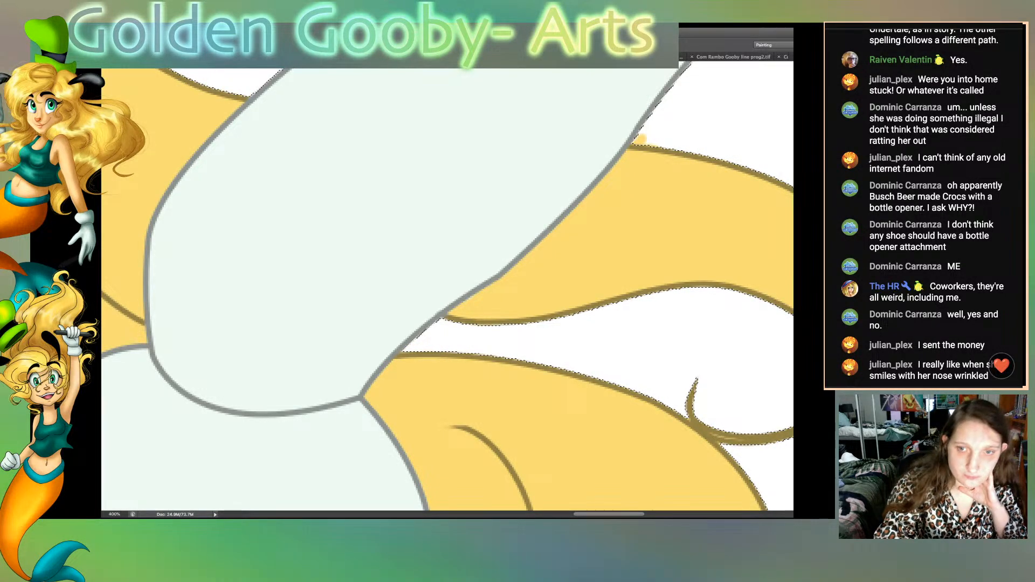
scroll(448, 289, up, 3)
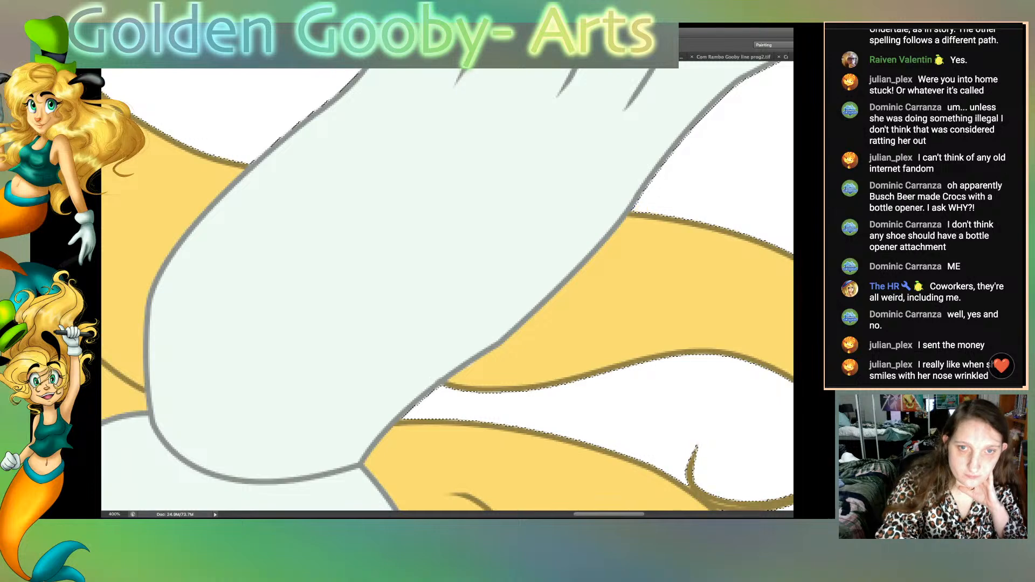
Step: Clear the selection and extend the near-black fill over the outline of the drooping ear above the open hand
scroll(447, 290, up, 5)
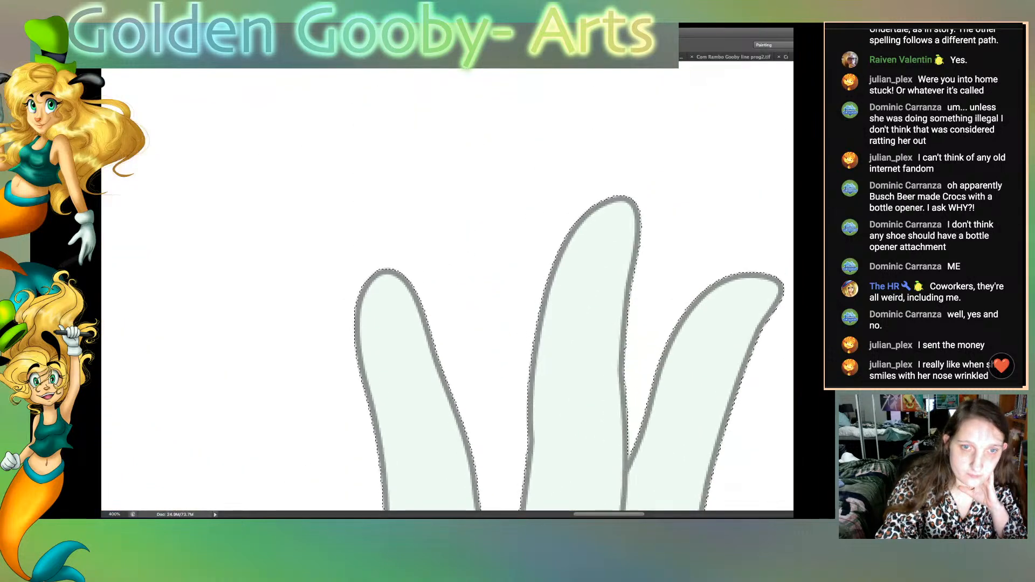
scroll(448, 290, left, 15)
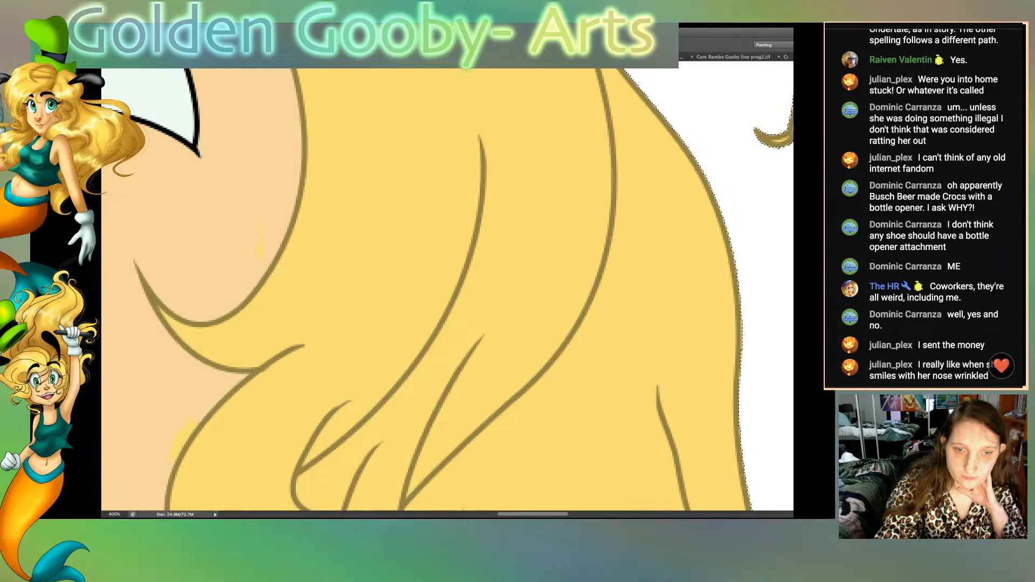
scroll(448, 290, right, 8)
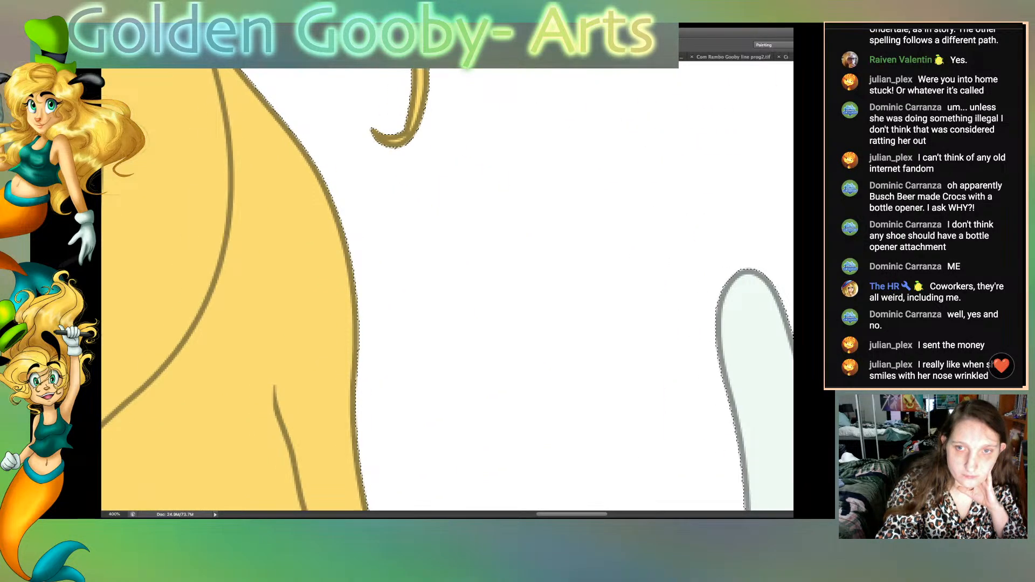
scroll(448, 290, up, 4)
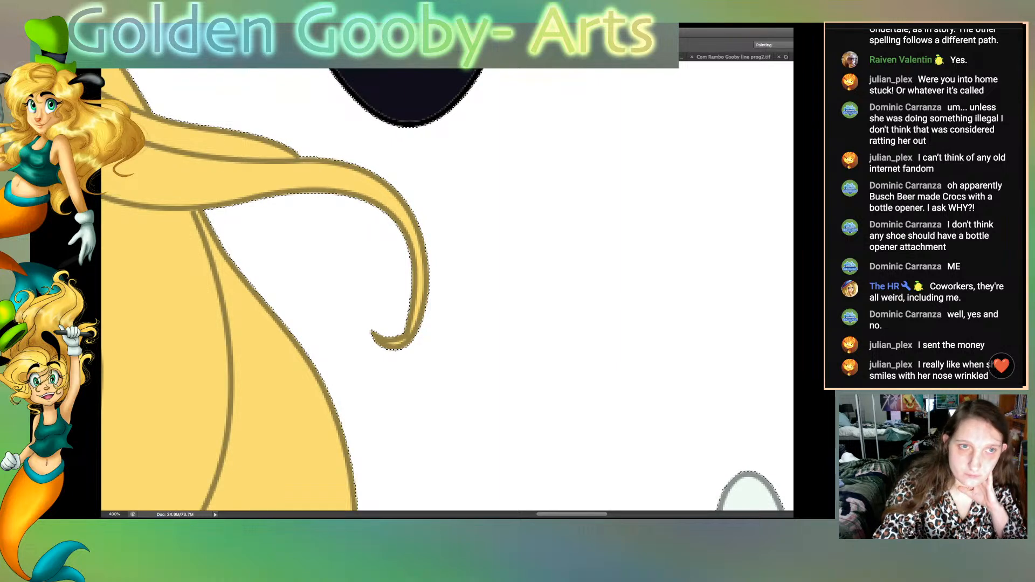
scroll(447, 289, up, 5)
scroll(448, 290, up, 1)
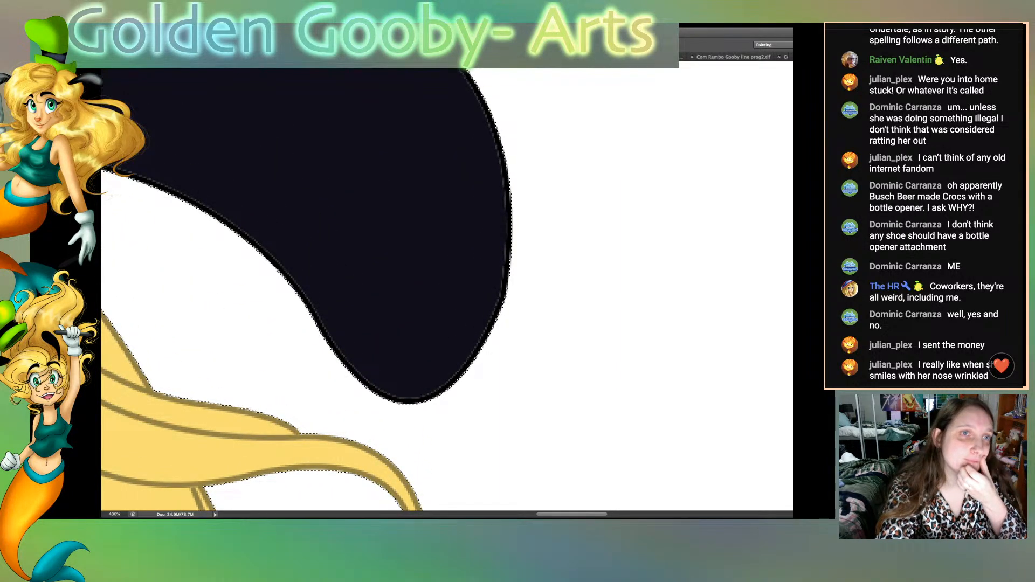
key(ctrl+d)
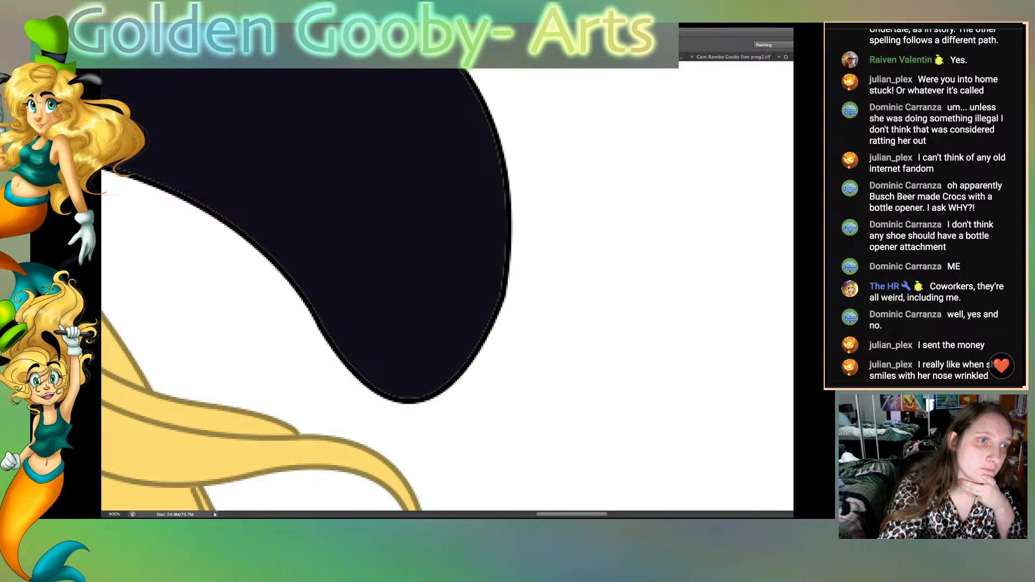
scroll(448, 290, left, 5)
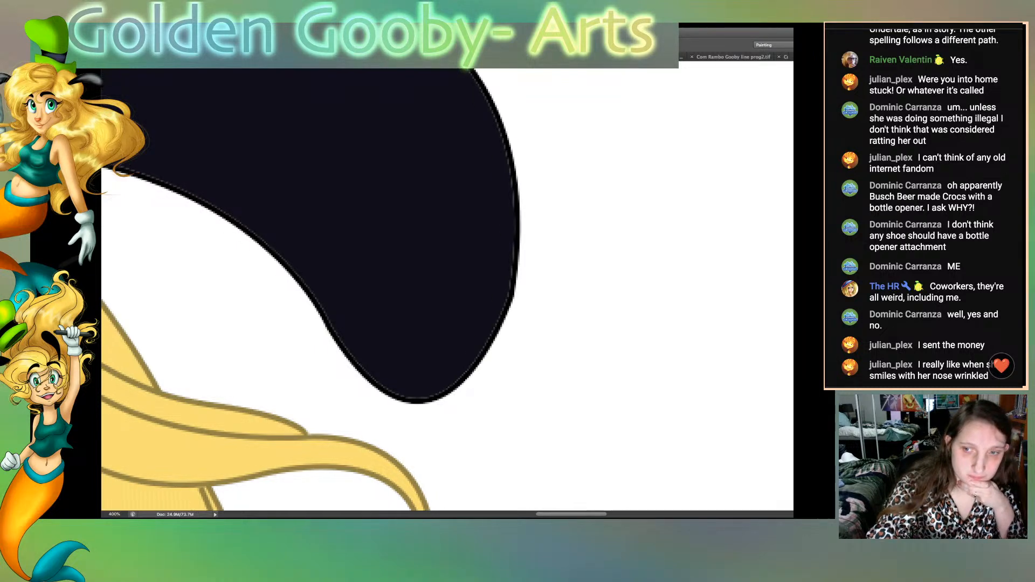
mouse_move(238, 146)
mouse_down()
mouse_move(368, 168)
mouse_move(449, 207)
mouse_move(525, 259)
mouse_move(620, 388)
mouse_move(725, 376)
mouse_up()
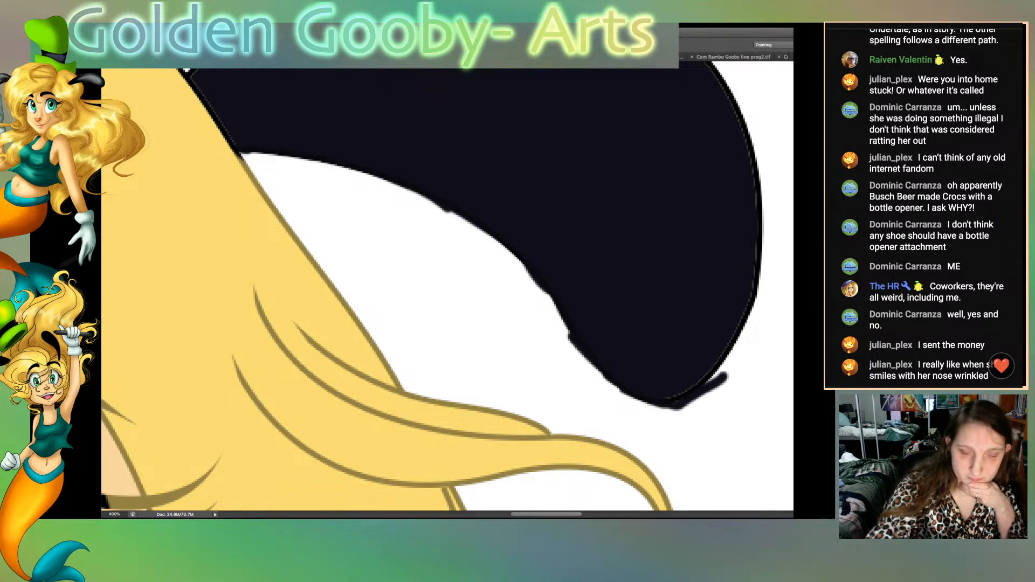
mouse_move(666, 411)
mouse_down()
mouse_move(709, 373)
mouse_move(749, 310)
mouse_move(763, 254)
mouse_move(757, 189)
mouse_up()
mouse_move(766, 237)
mouse_down()
mouse_move(748, 129)
mouse_move(770, 205)
mouse_up()
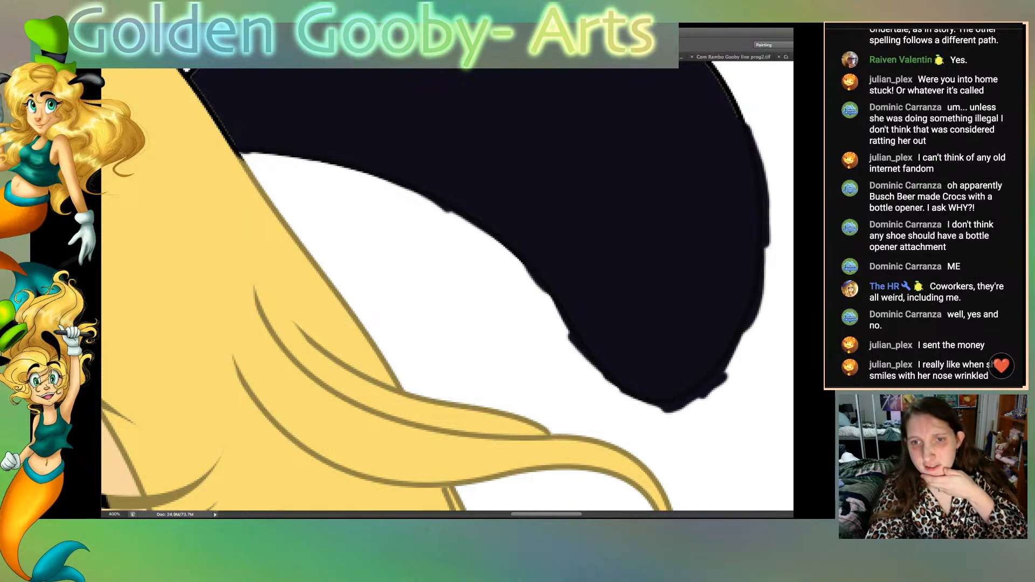
scroll(436, 286, up, 3)
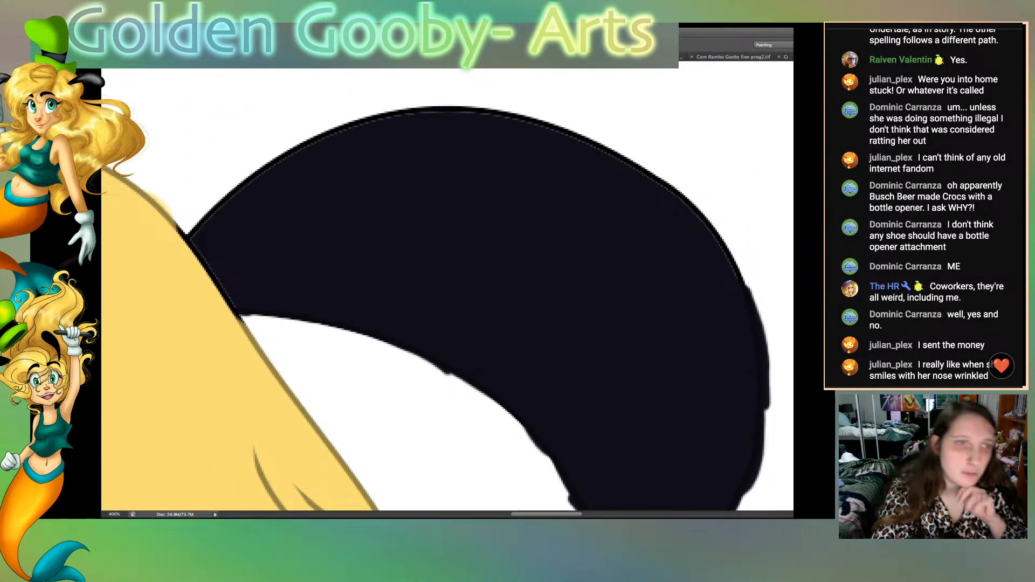
mouse_move(189, 231)
mouse_down()
mouse_move(335, 127)
mouse_move(405, 105)
mouse_move(498, 106)
mouse_move(577, 129)
mouse_move(677, 186)
mouse_move(725, 237)
mouse_move(760, 305)
mouse_up()
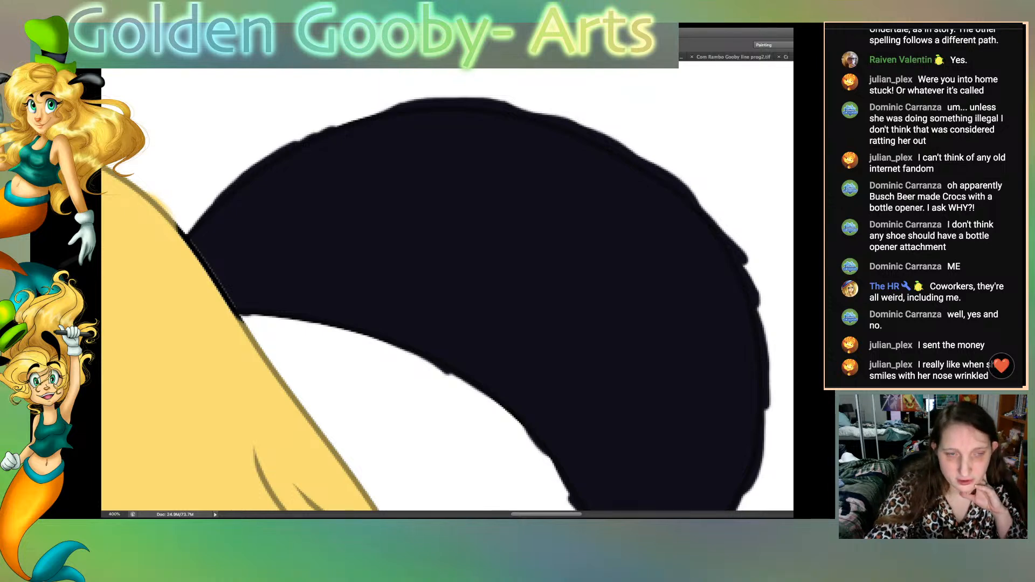
Step: Extend the near-black fill over the outline of the opposite ear, from its rounded tip to its base at the hair
scroll(448, 289, left, 20)
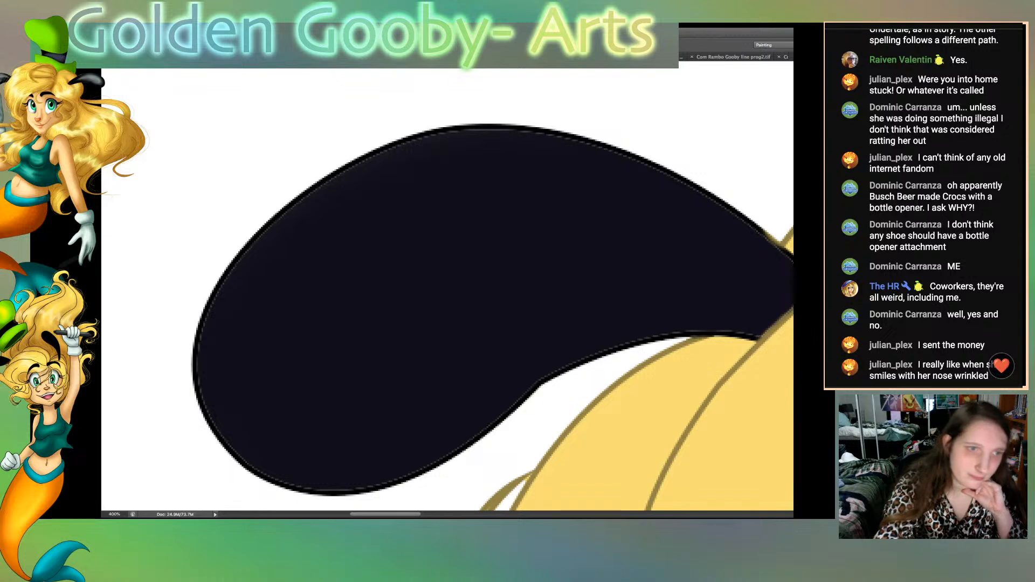
mouse_move(218, 433)
mouse_down()
mouse_move(215, 298)
mouse_move(351, 144)
mouse_move(298, 195)
mouse_up()
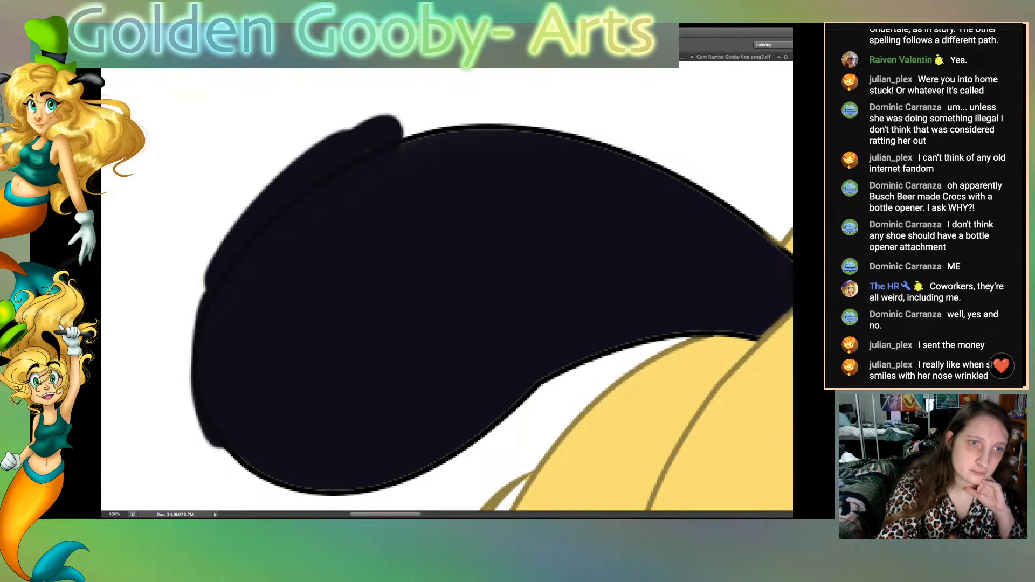
mouse_move(406, 140)
mouse_down()
mouse_move(488, 106)
mouse_move(576, 111)
mouse_move(678, 178)
mouse_up()
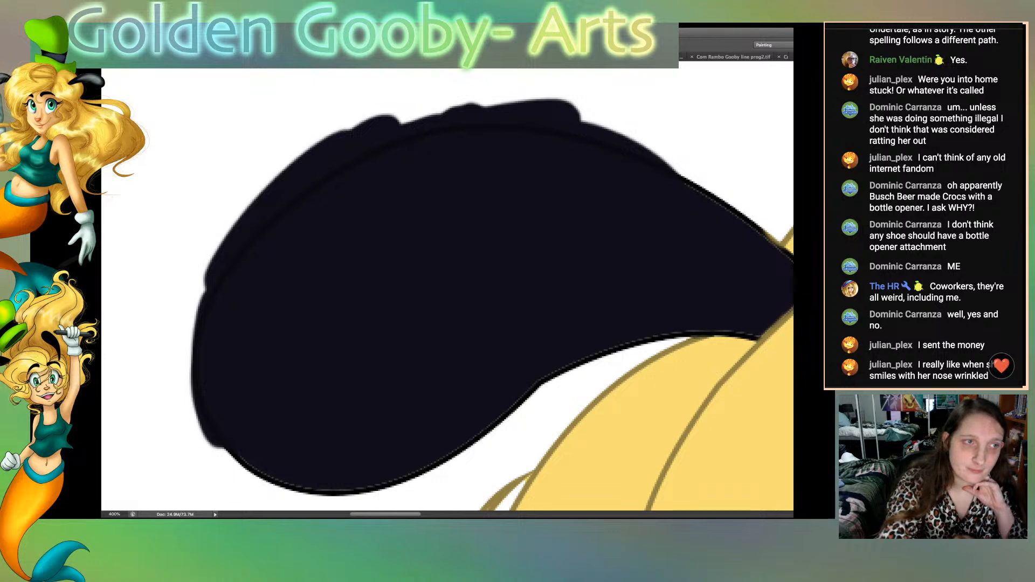
drag(219, 432, 314, 478)
drag(345, 491, 431, 454)
mouse_move(474, 448)
mouse_down()
mouse_move(518, 400)
mouse_move(398, 487)
mouse_up()
mouse_move(529, 398)
mouse_down()
mouse_move(559, 370)
mouse_move(623, 343)
mouse_move(703, 334)
mouse_move(561, 380)
mouse_up()
scroll(447, 289, right, 6)
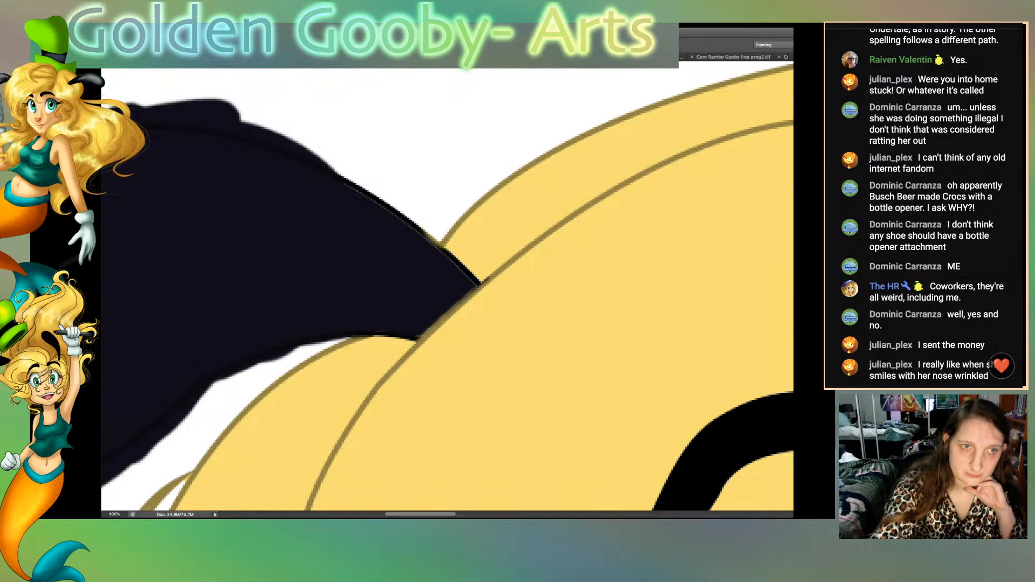
mouse_move(331, 168)
mouse_down()
mouse_move(473, 277)
mouse_move(459, 263)
mouse_up()
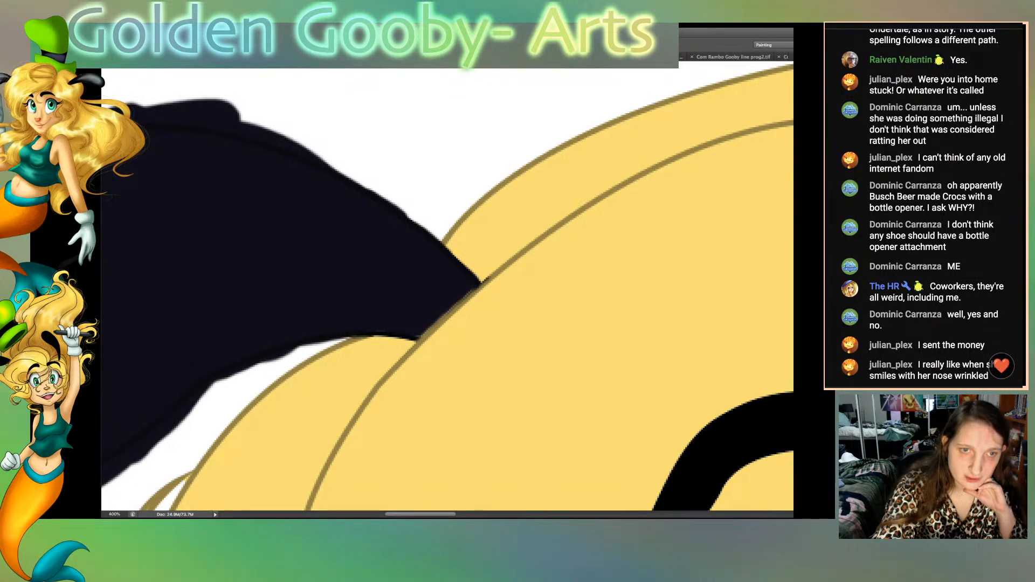
drag(420, 336, 453, 306)
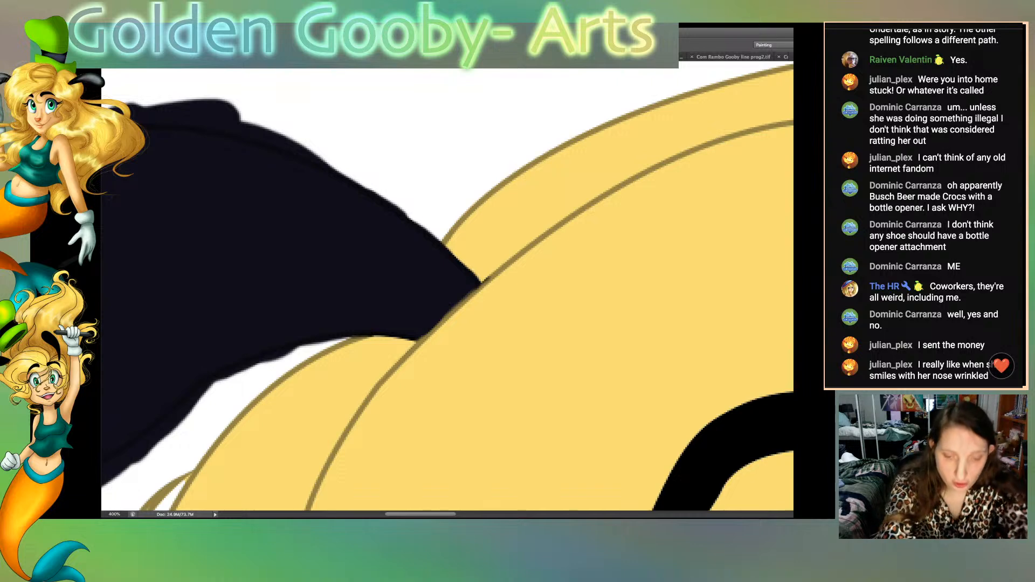
Step: Select the white background around the head and erase the near-black overlap along both ears
key(ctrl+1)
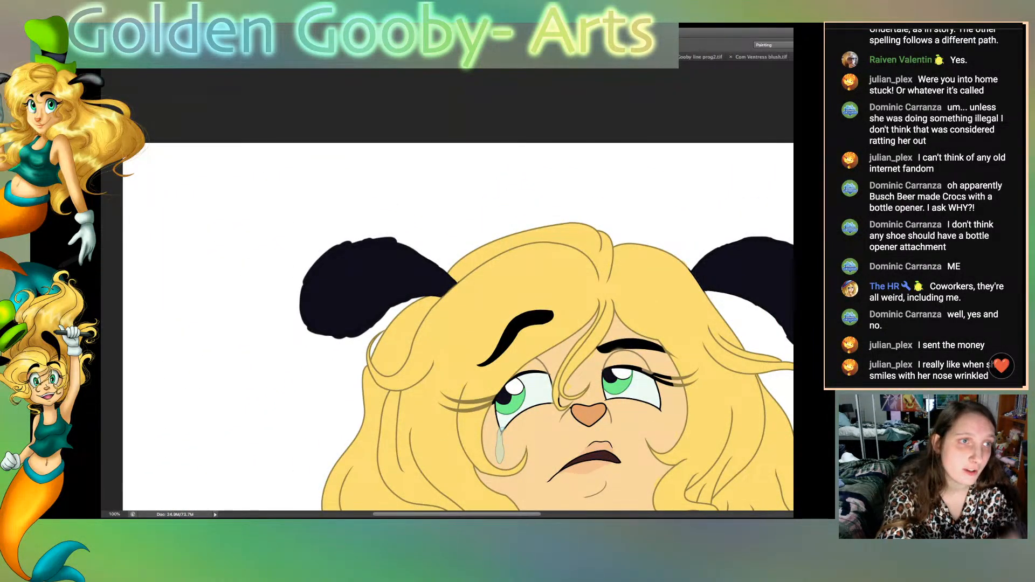
click(227, 302)
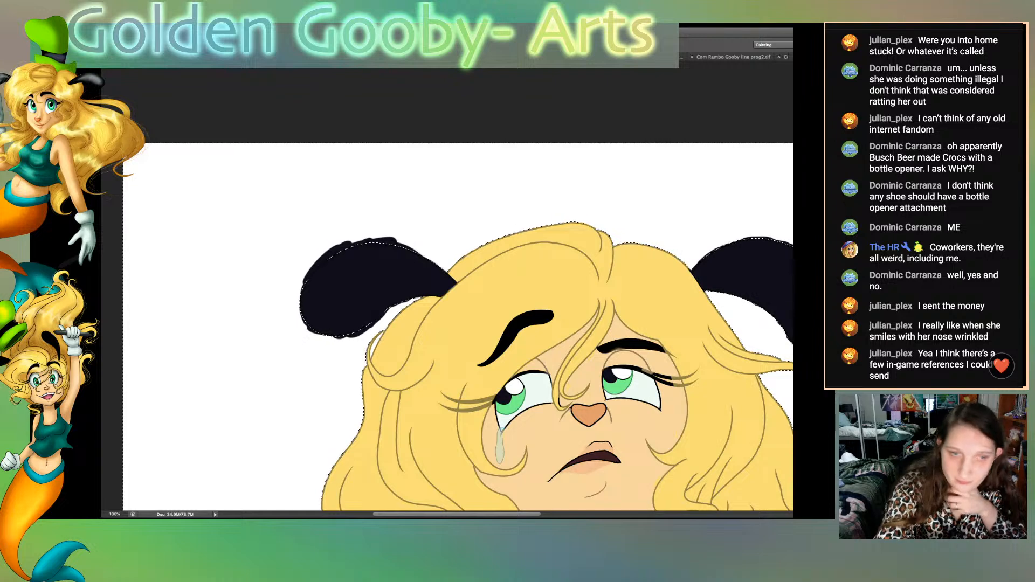
mouse_move(408, 303)
mouse_down()
mouse_move(334, 339)
mouse_move(328, 254)
mouse_move(414, 247)
mouse_move(440, 265)
mouse_up()
scroll(448, 327, right, 10)
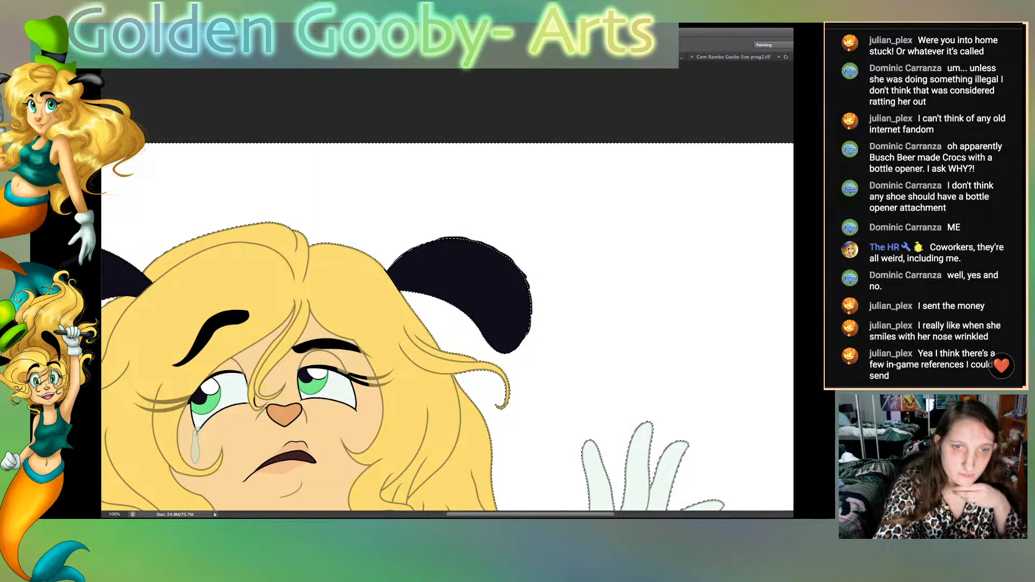
mouse_move(533, 326)
mouse_down()
mouse_move(410, 248)
mouse_move(389, 265)
mouse_up()
drag(532, 321, 527, 338)
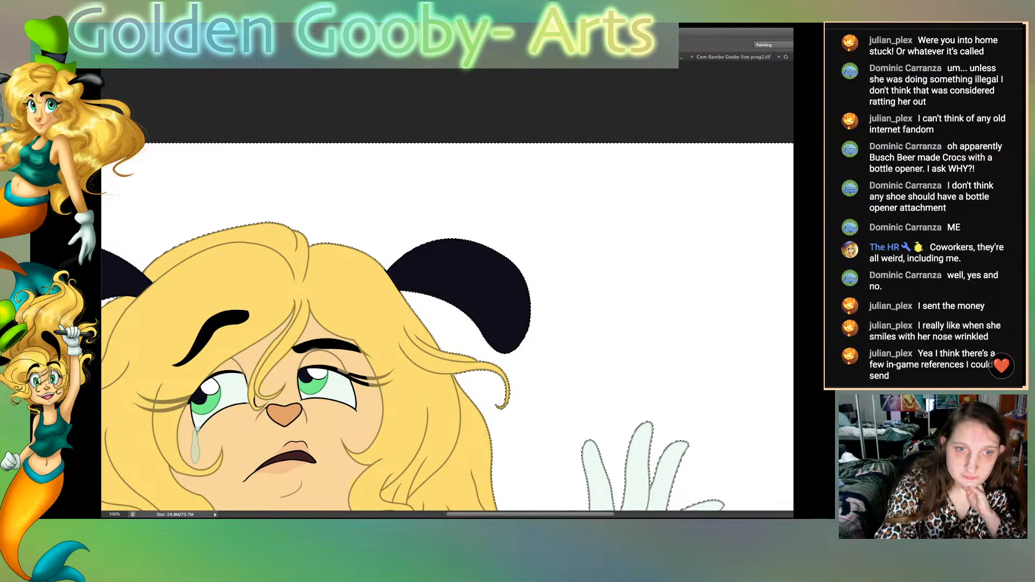
scroll(448, 286, down, 10)
scroll(447, 285, down, 15)
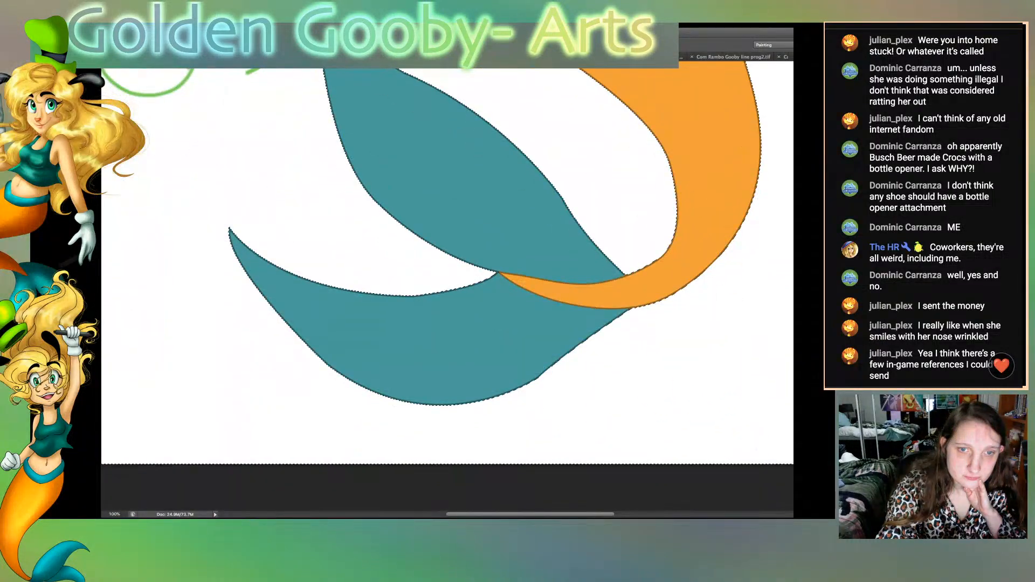
scroll(448, 286, up, 15)
scroll(448, 285, down, 3)
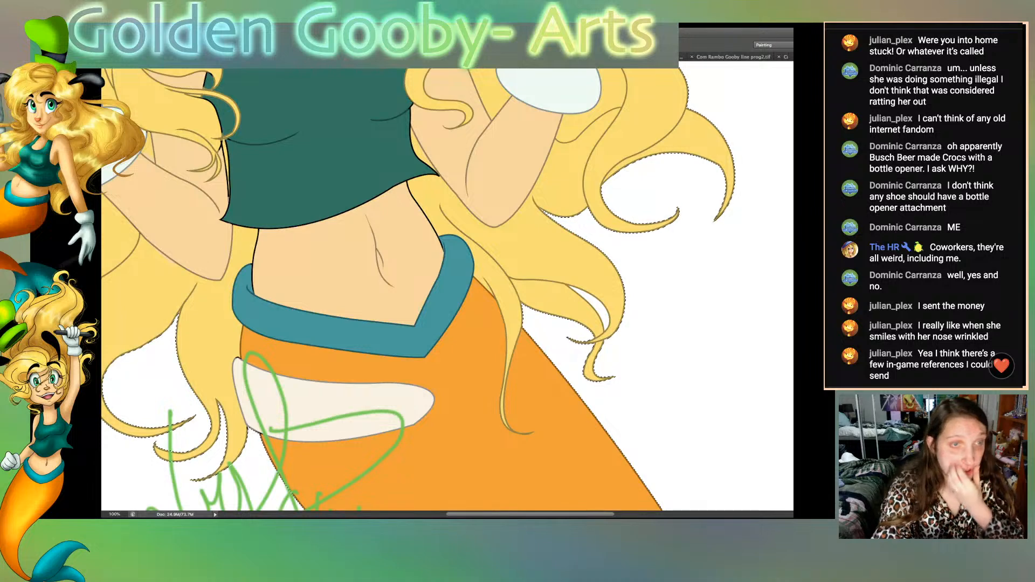
Step: Clear the selection and extend the yellow hair fill over the black outline between the arm and the shirt's side edge
scroll(447, 285, left, 2)
scroll(448, 286, left, 12)
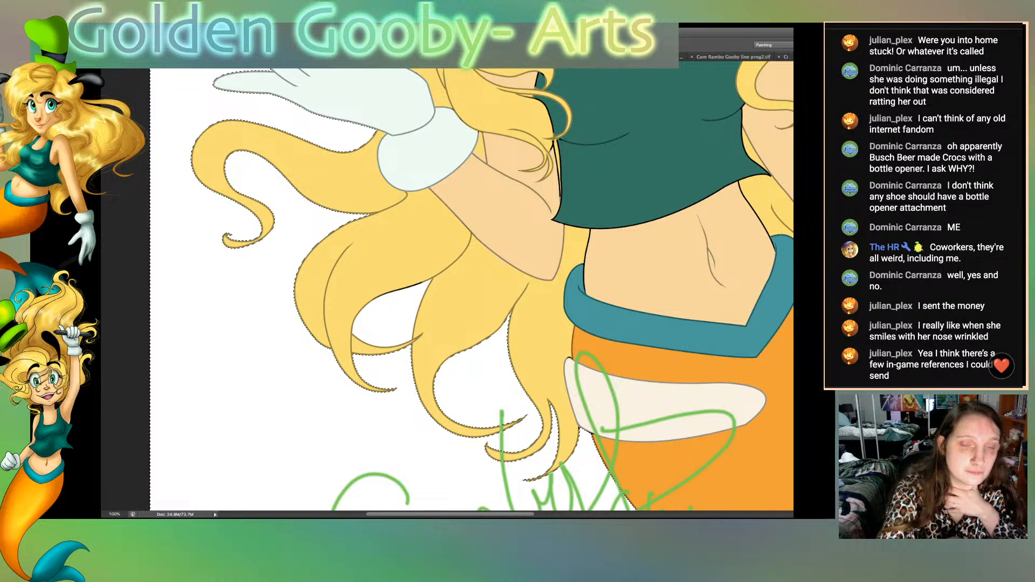
key(ctrl+d)
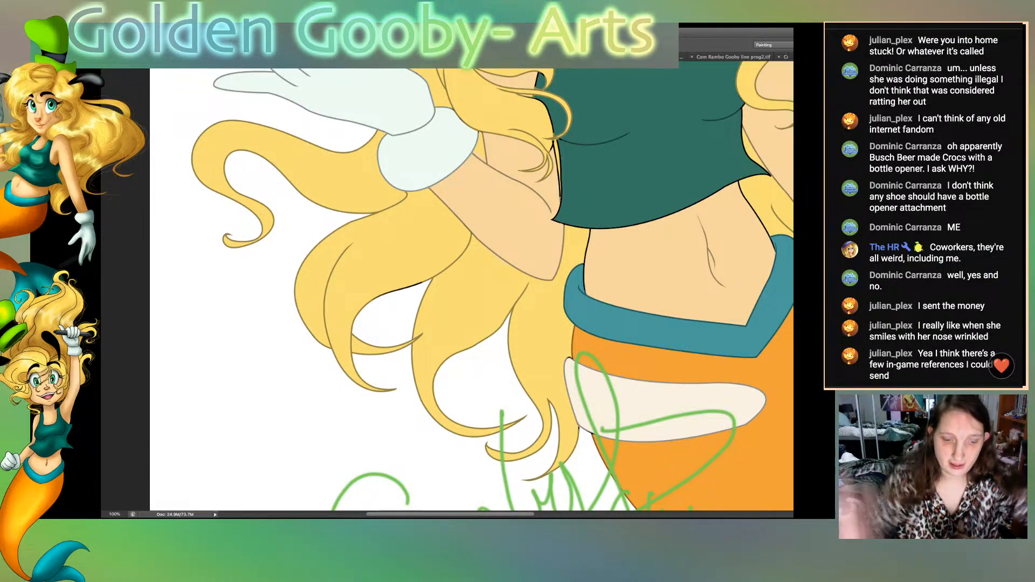
key(ctrl+plus)
key(ctrl+plus)
key(ctrl+plus)
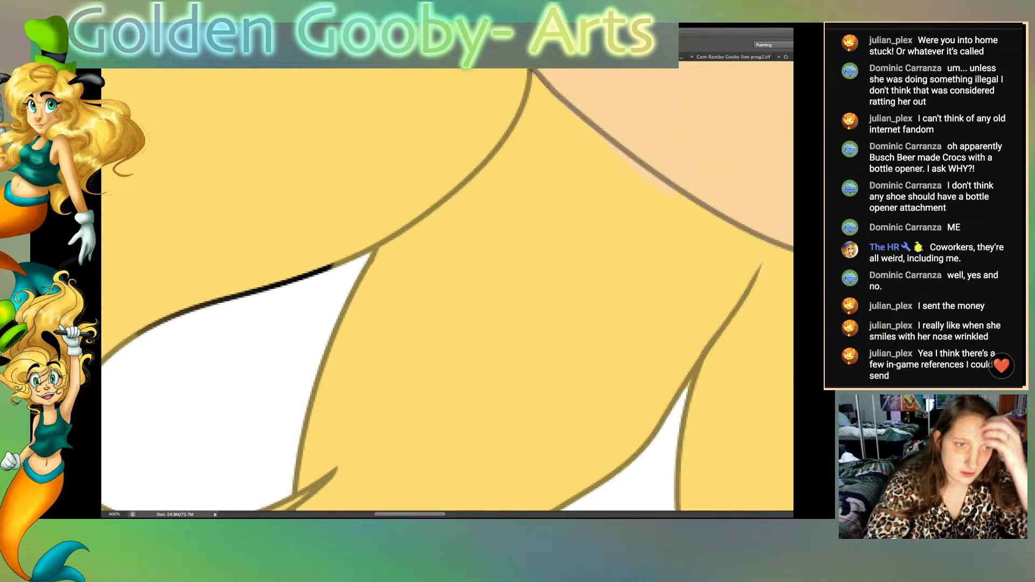
scroll(448, 286, right, 10)
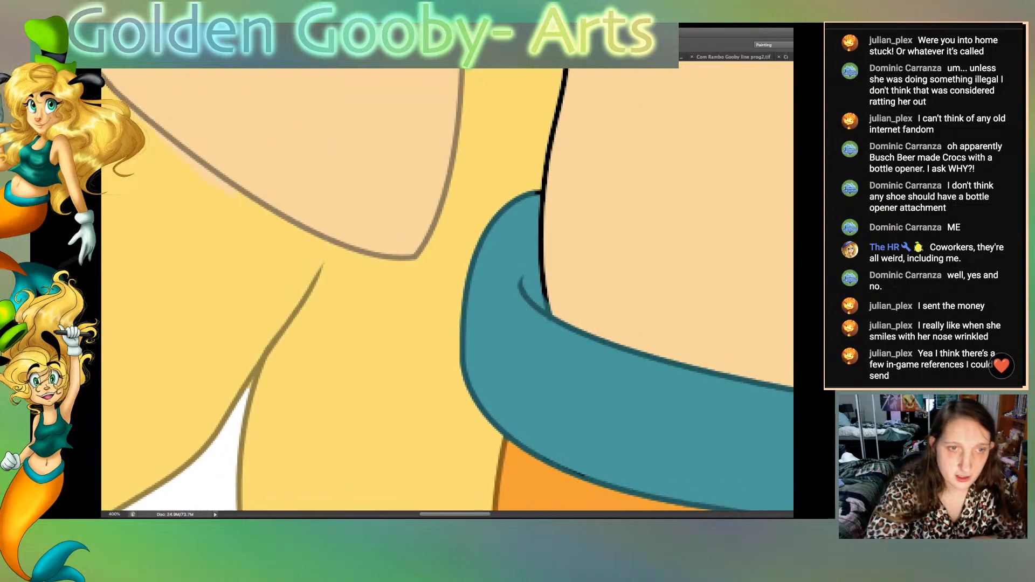
scroll(447, 290, up, 7)
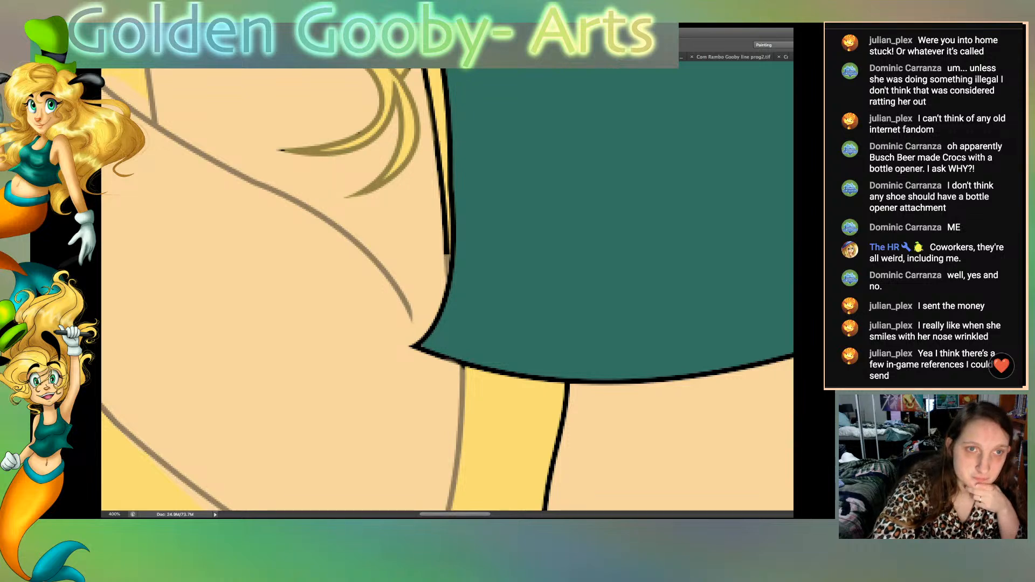
drag(448, 273, 423, 68)
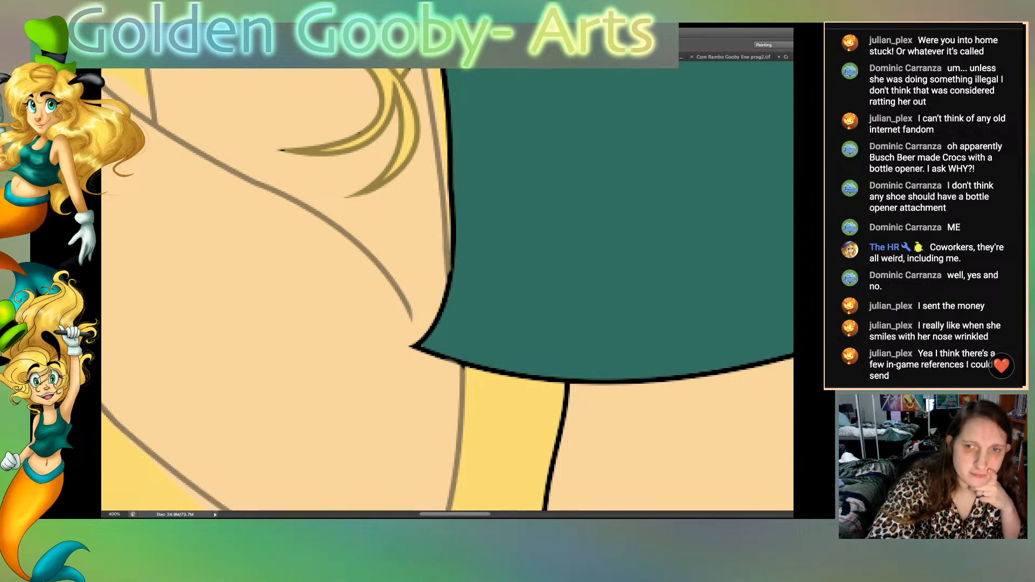
Step: Extend the yellow fill over the black outline of the hair lock against the green shirt and over the curl tip on the arm
scroll(448, 290, up, 5)
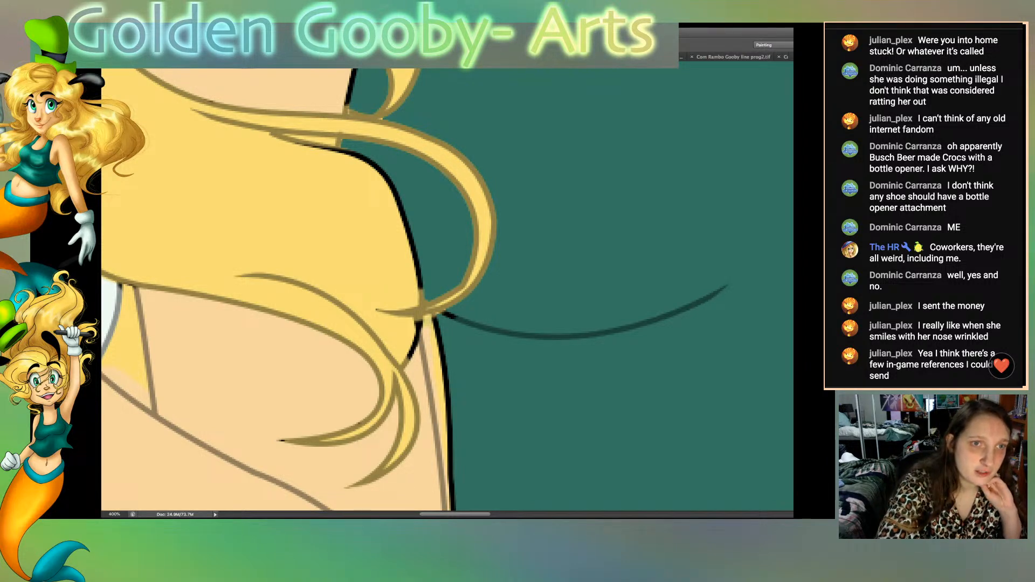
mouse_move(302, 145)
mouse_down()
mouse_move(368, 163)
mouse_move(404, 195)
mouse_move(426, 300)
mouse_up()
drag(407, 224, 411, 253)
drag(419, 322, 408, 360)
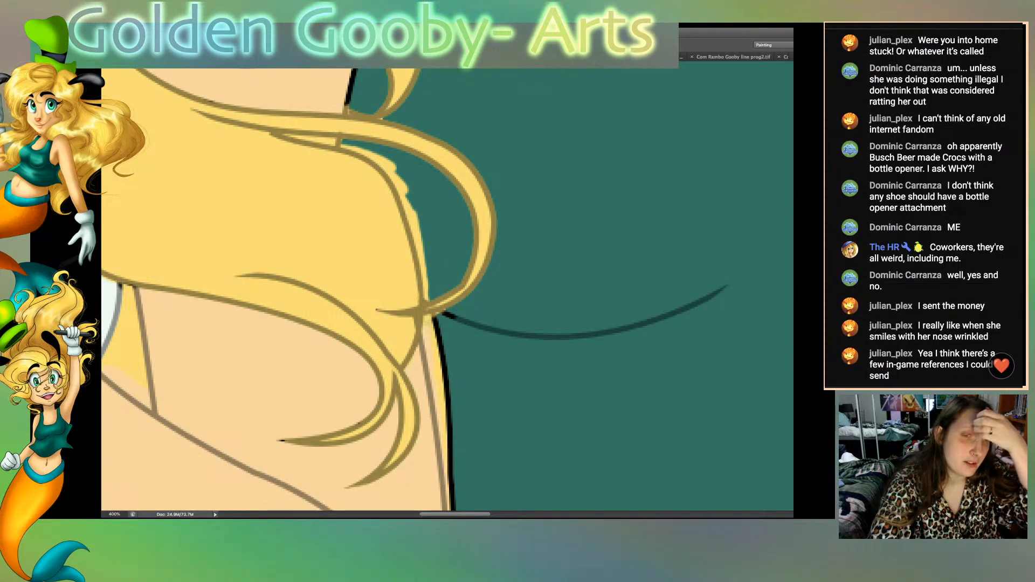
drag(276, 441, 307, 443)
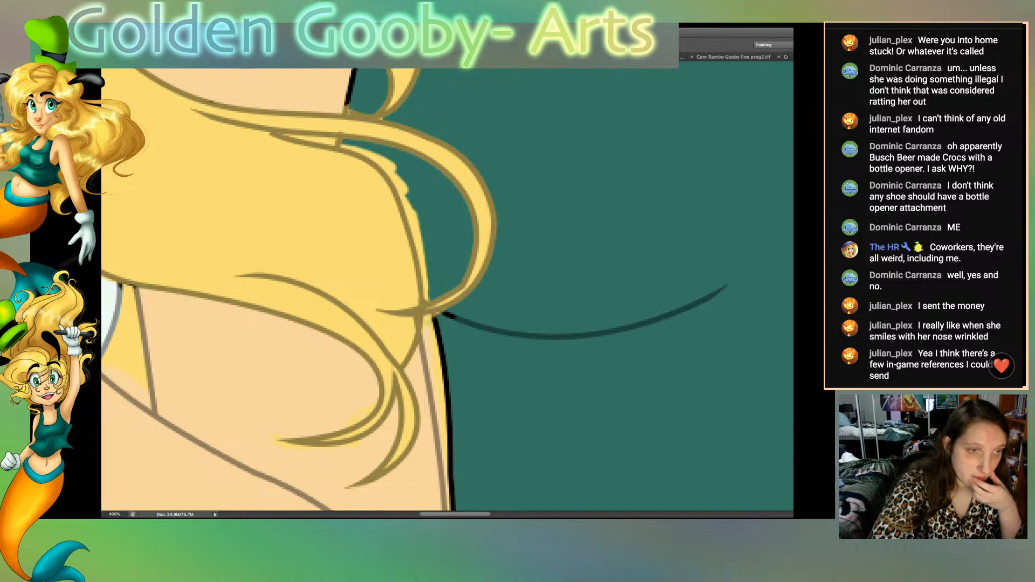
Step: Extend the yellow over the hair outline along the glove cuff, and select and fill the small hair triangle between cuff and arm
scroll(447, 290, left, 5)
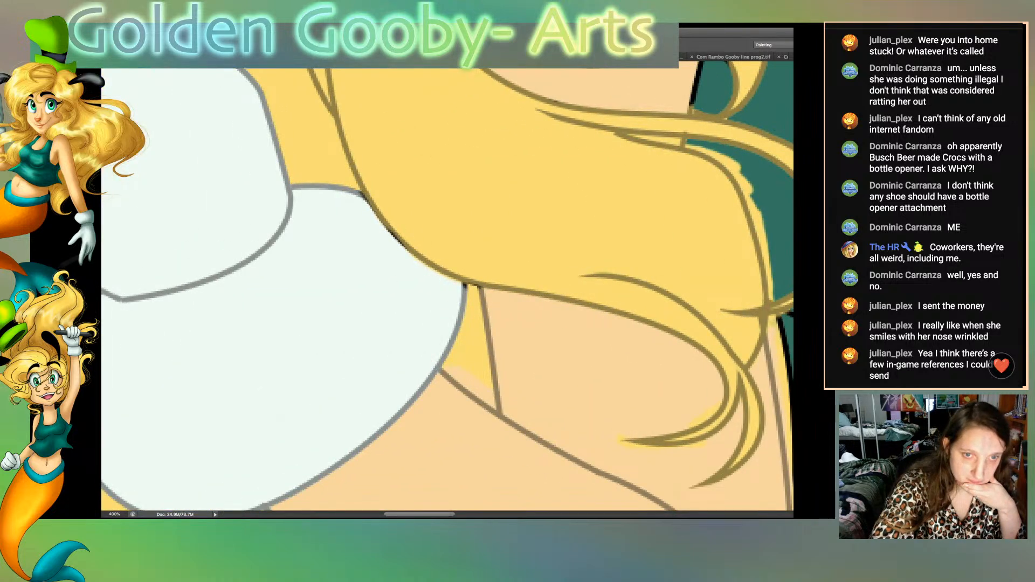
drag(358, 192, 404, 248)
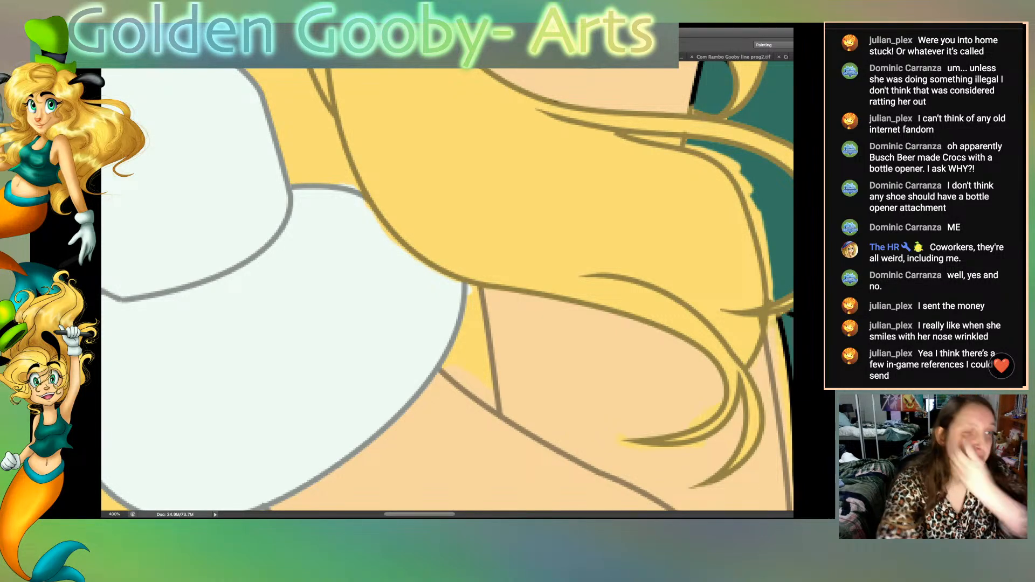
mouse_move(468, 290)
mouse_down()
mouse_move(488, 401)
mouse_move(469, 289)
mouse_up()
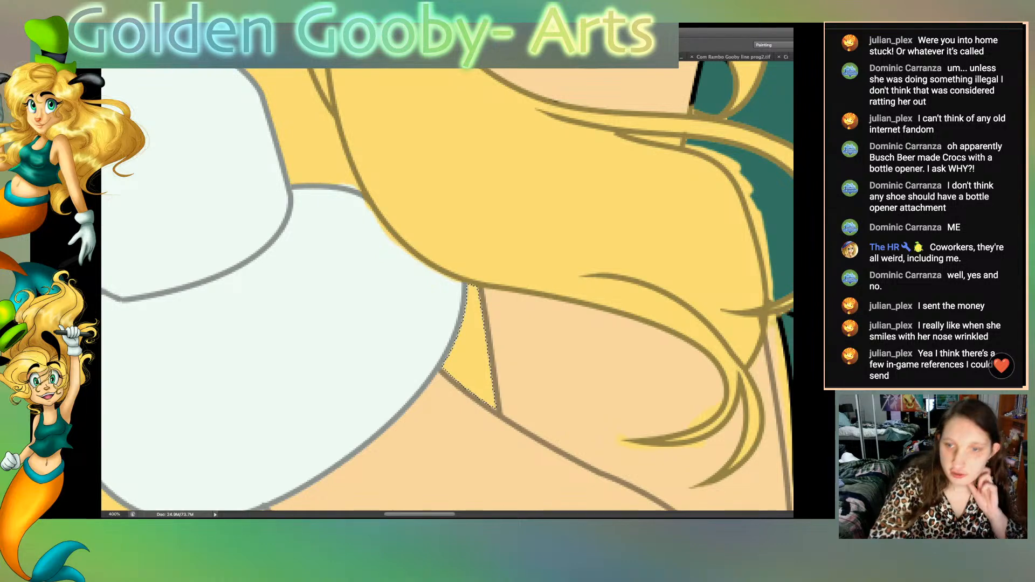
Step: Select the skin area around the curled hair tips and clean up the hair color along its edges
click(550, 372)
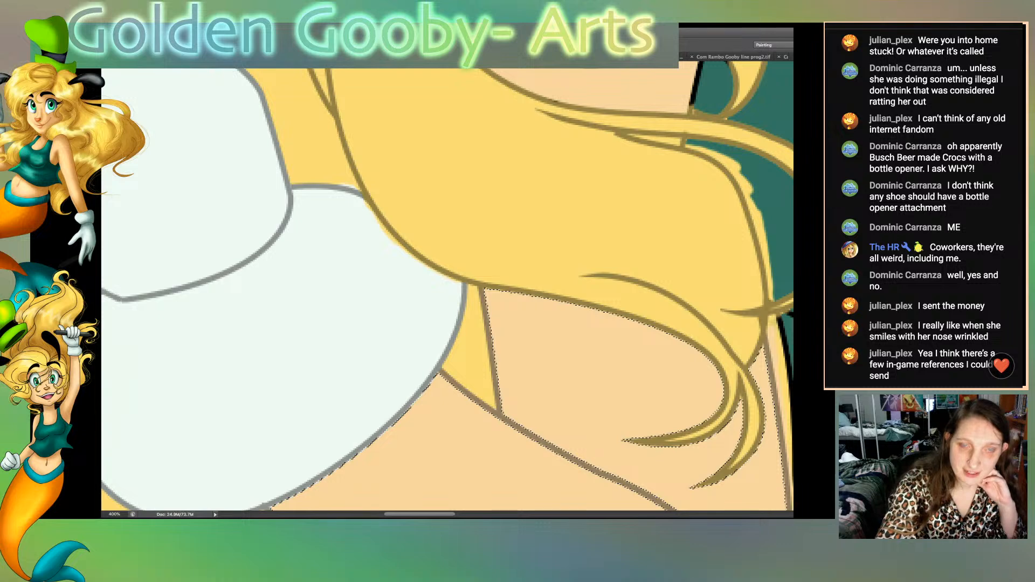
scroll(447, 289, right, 3)
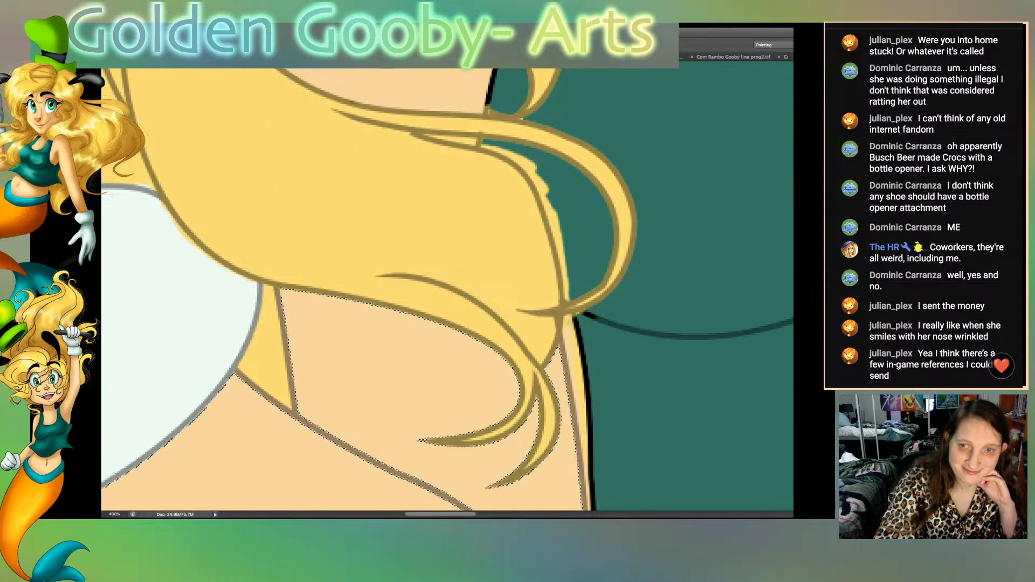
scroll(447, 289, up, 3)
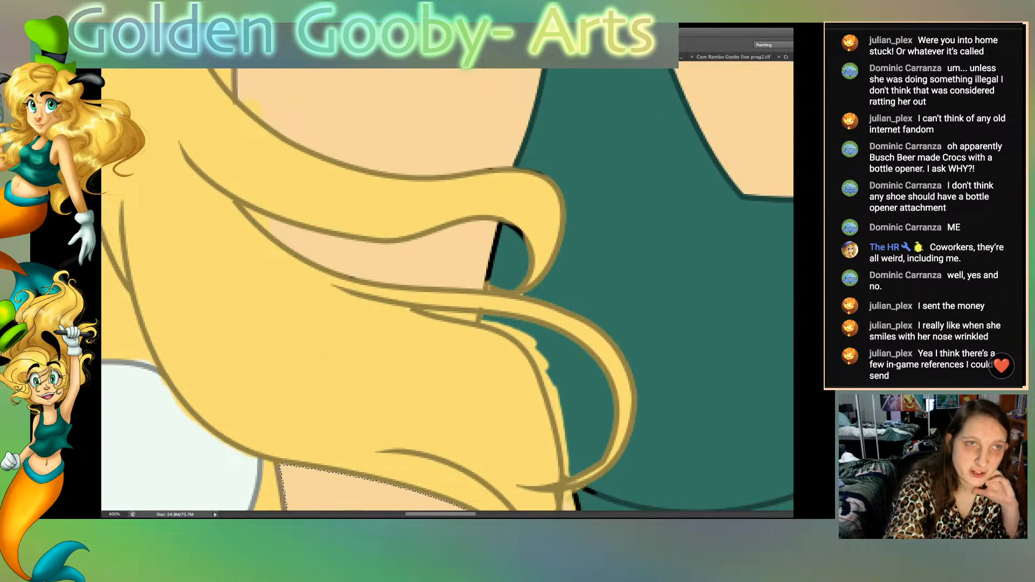
key(ctrl+d)
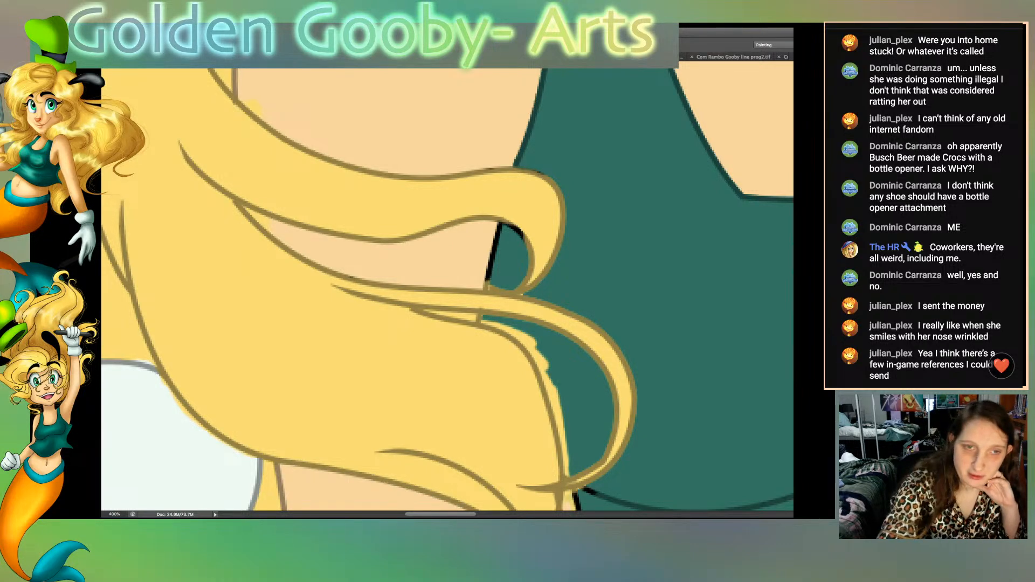
Step: Recolor the short black outline pieces of the green top between the hair curls to dark teal
drag(485, 288, 496, 232)
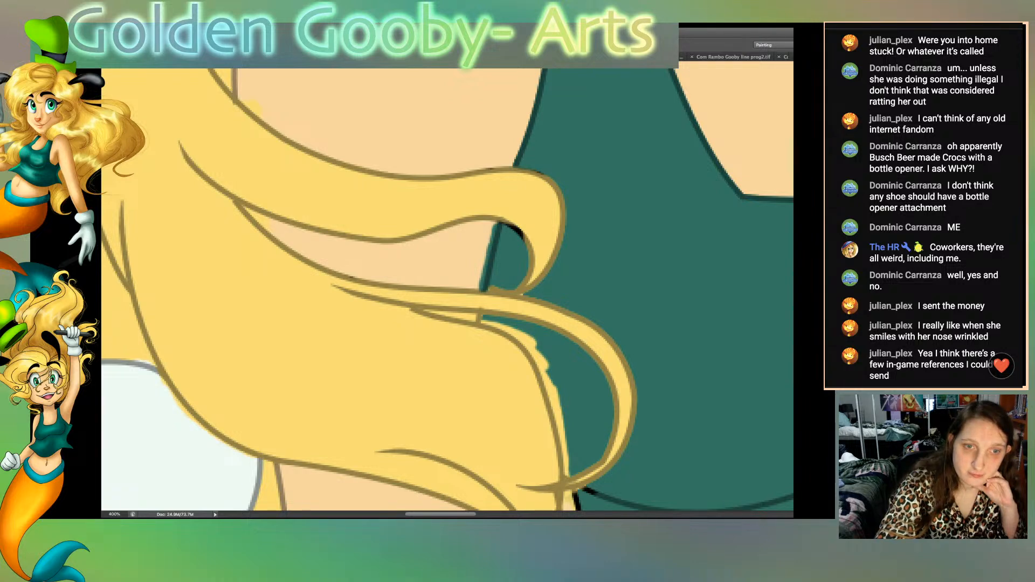
drag(483, 314, 478, 322)
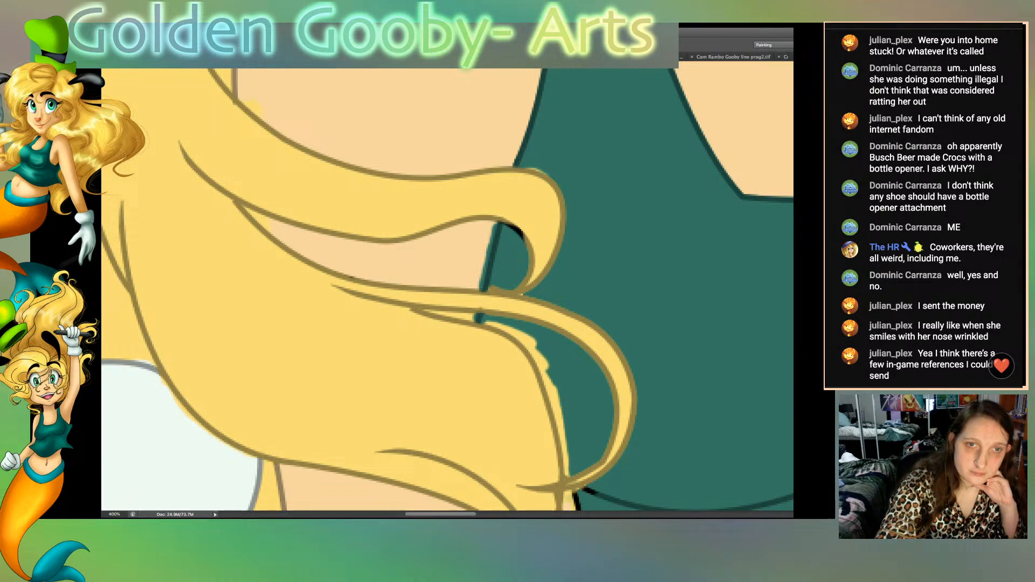
drag(504, 224, 526, 250)
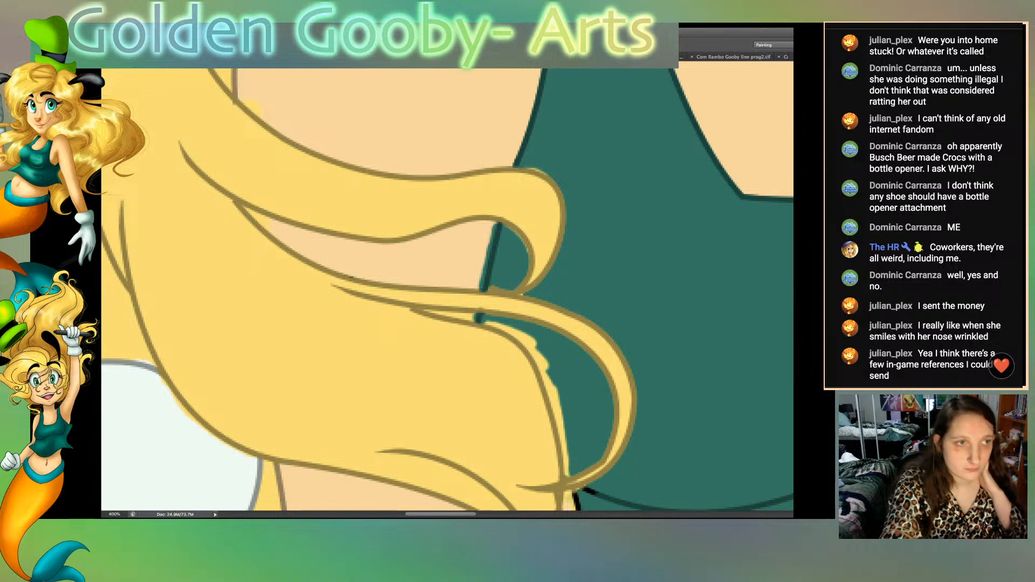
Step: Recolor the top's black outline to dark teal along its left side, around the pointed corner and onto the hem
scroll(447, 289, down, 5)
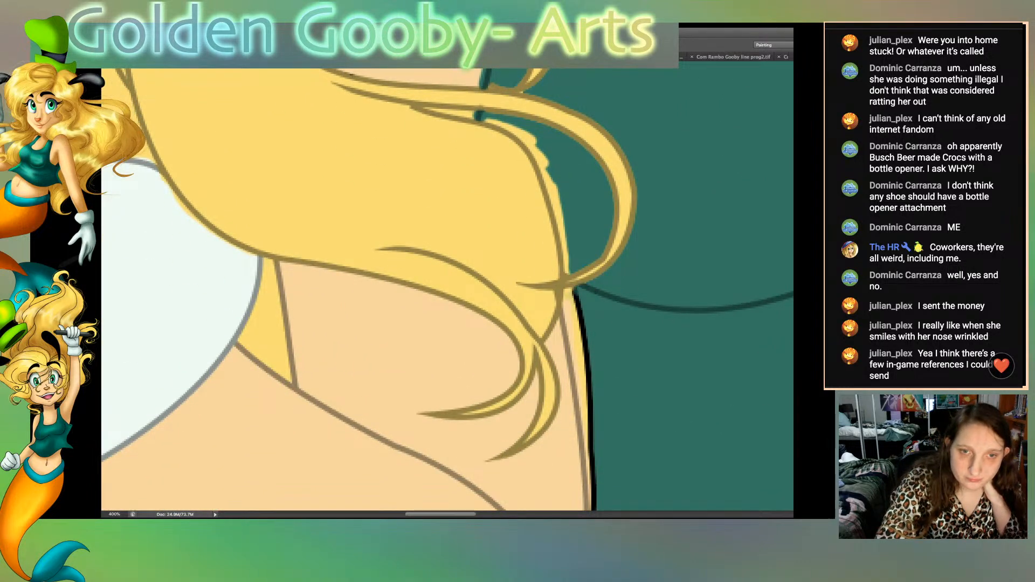
drag(571, 289, 594, 510)
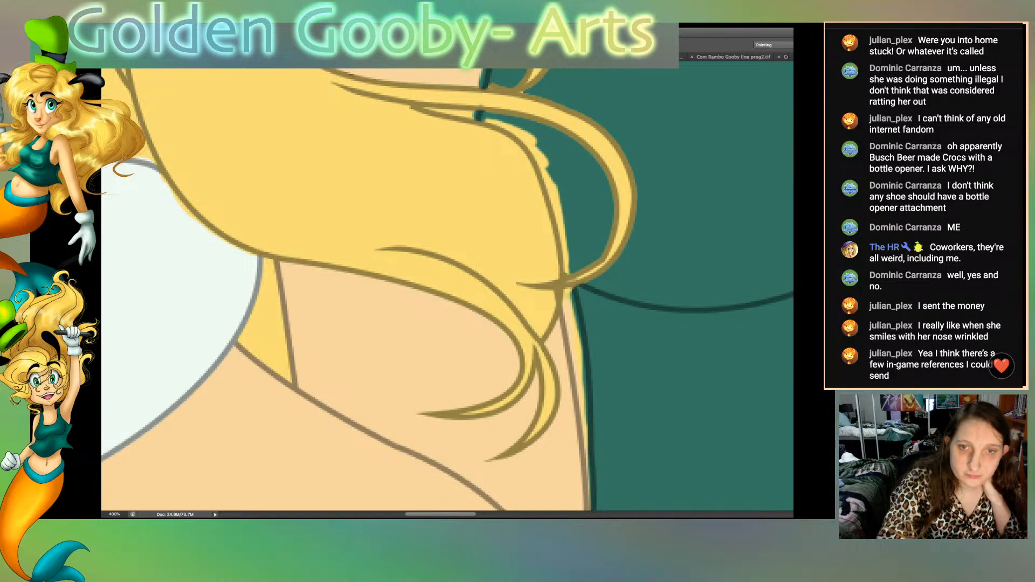
scroll(448, 289, down, 5)
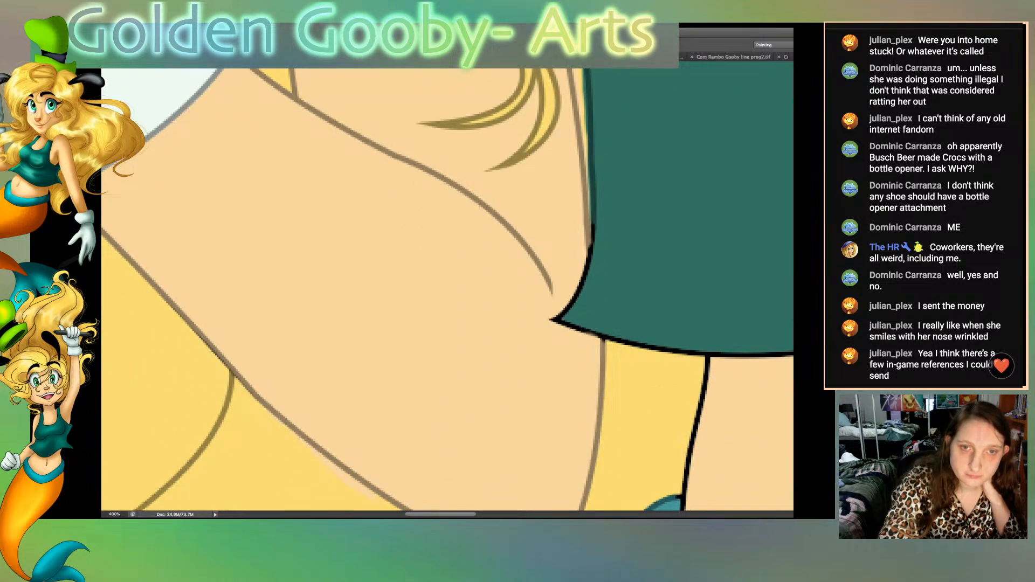
mouse_move(593, 222)
mouse_down()
mouse_move(584, 276)
mouse_move(545, 328)
mouse_move(692, 356)
mouse_move(781, 355)
mouse_up()
drag(717, 360, 793, 359)
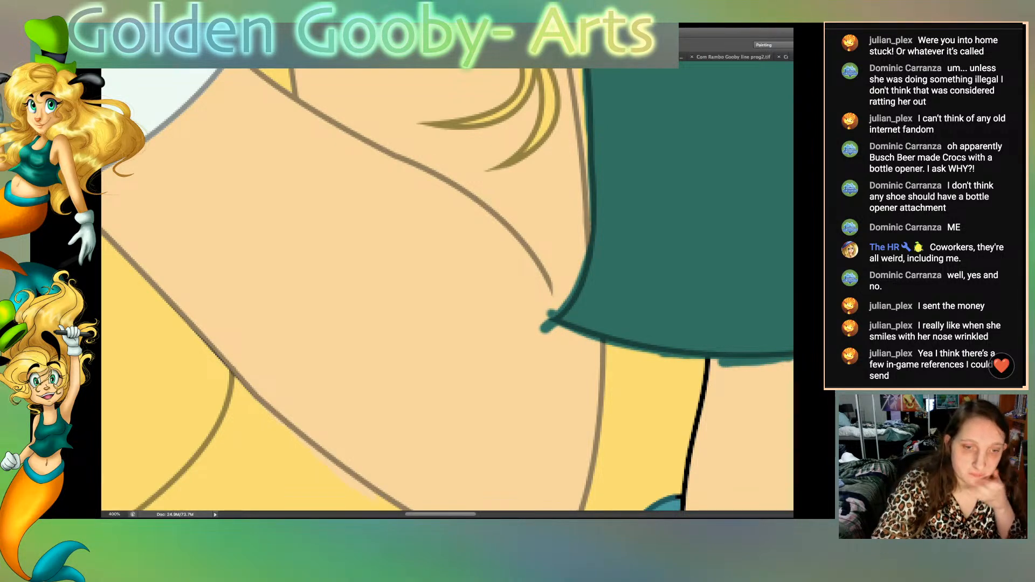
Step: Recolor the black outline of the top's curved hem above the belly to dark teal
scroll(448, 291, right, 10)
drag(254, 349, 306, 343)
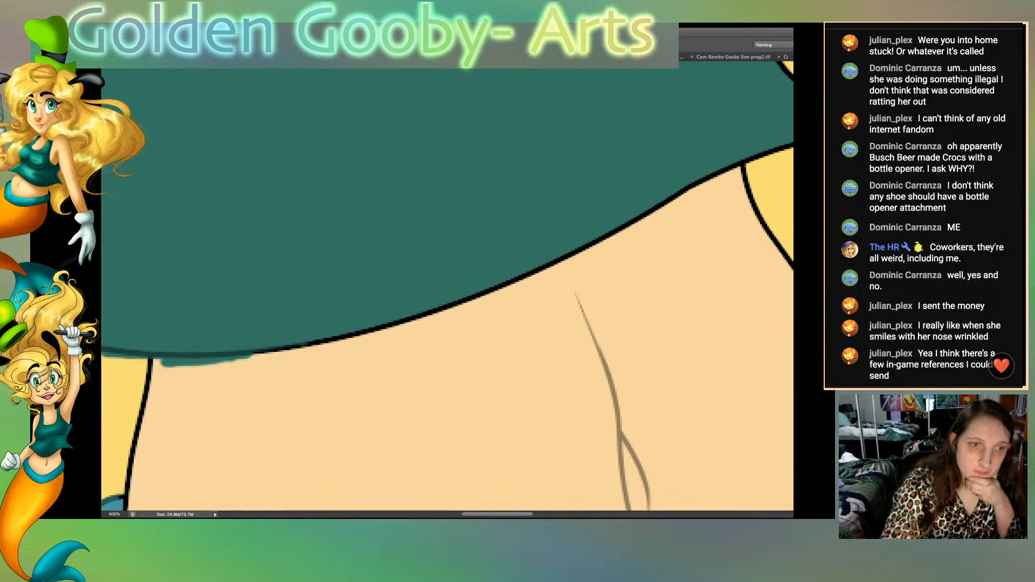
drag(225, 365, 334, 339)
drag(281, 366, 458, 302)
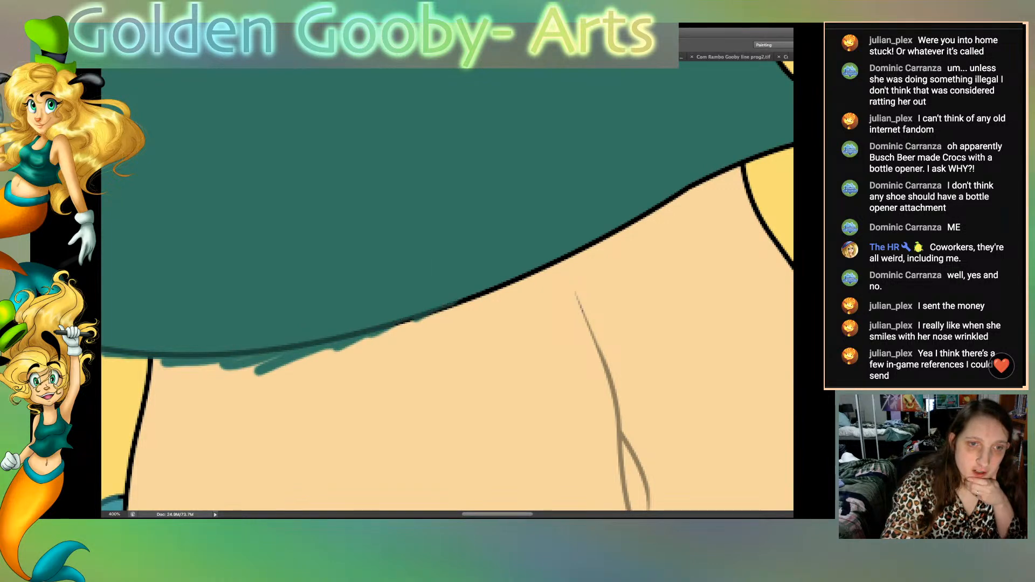
drag(396, 333, 794, 145)
Step: Recolor the outline at the hem's right corner and up the top's right side to the hair in dark teal
scroll(448, 286, right, 7)
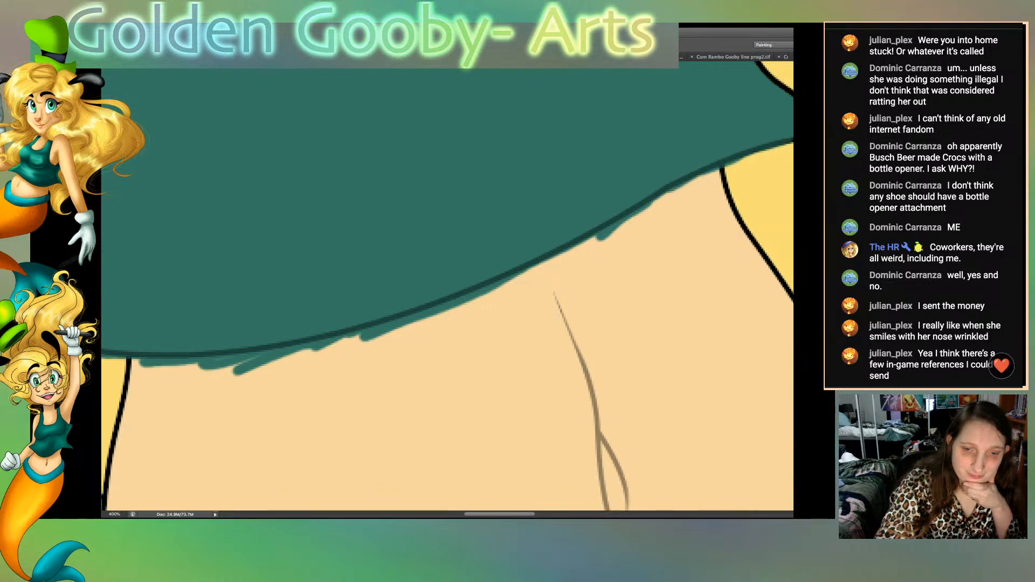
mouse_move(422, 152)
mouse_down()
mouse_move(510, 148)
mouse_move(435, 82)
mouse_move(479, 110)
mouse_up()
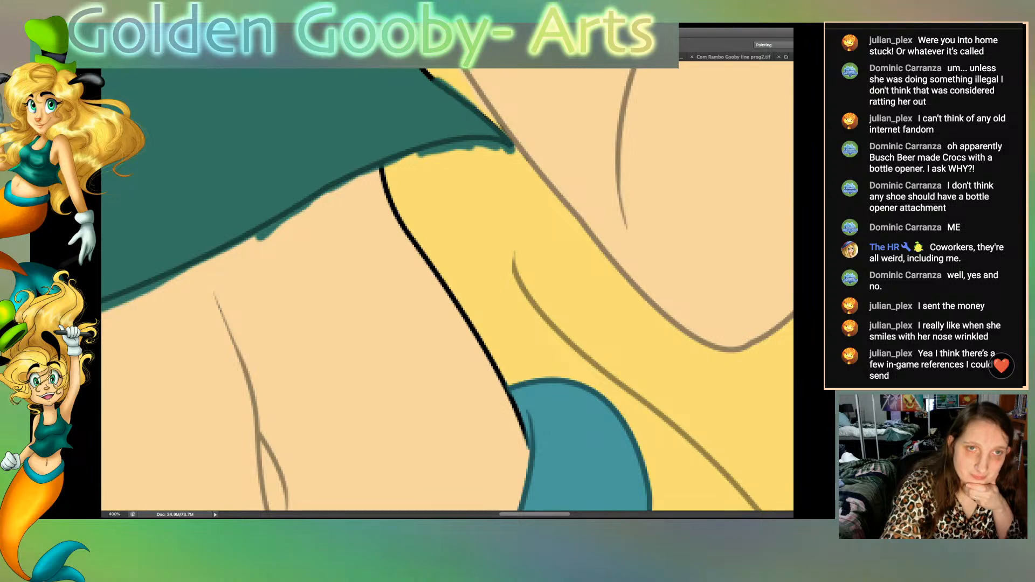
mouse_move(435, 80)
mouse_down()
mouse_move(422, 70)
mouse_move(436, 77)
mouse_up()
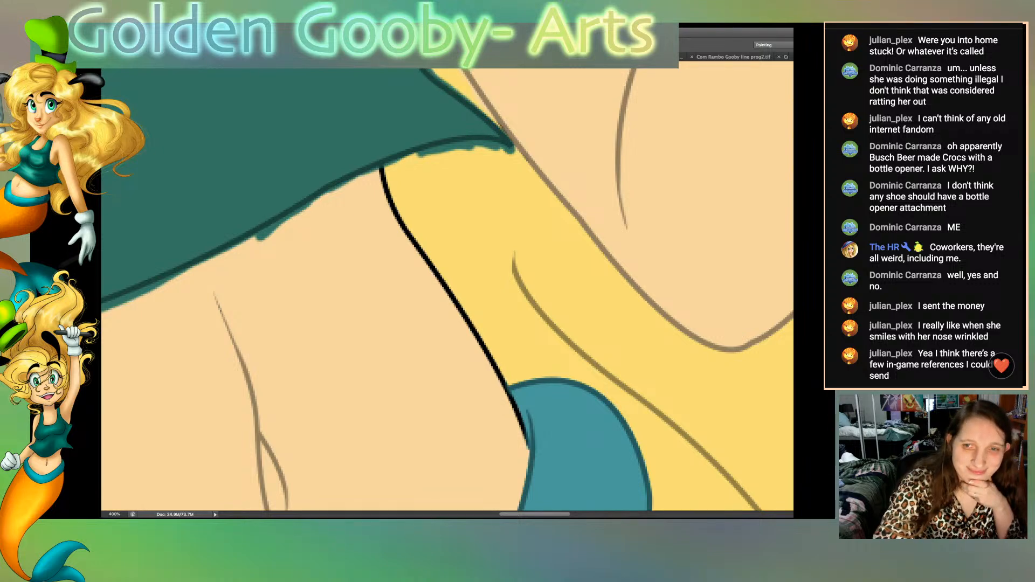
scroll(447, 286, up, 5)
mouse_move(436, 385)
mouse_down()
mouse_move(417, 370)
mouse_move(399, 319)
mouse_move(391, 189)
mouse_move(401, 201)
mouse_move(408, 172)
mouse_up()
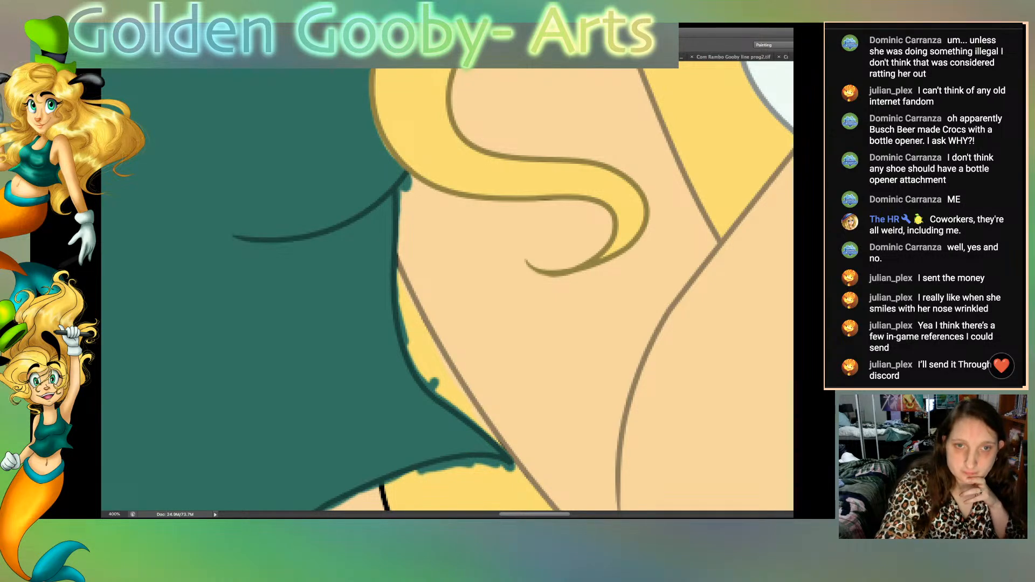
Step: Recolor the black waist outline between the belly skin and the yellow hair on the right side to brown
scroll(447, 289, up, 10)
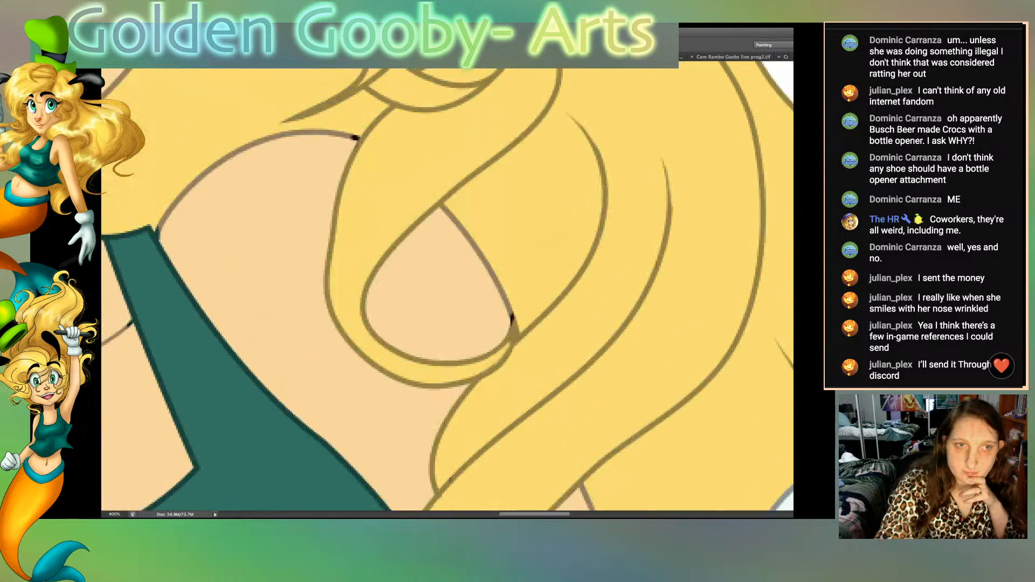
scroll(447, 290, down, 15)
scroll(447, 289, up, 2)
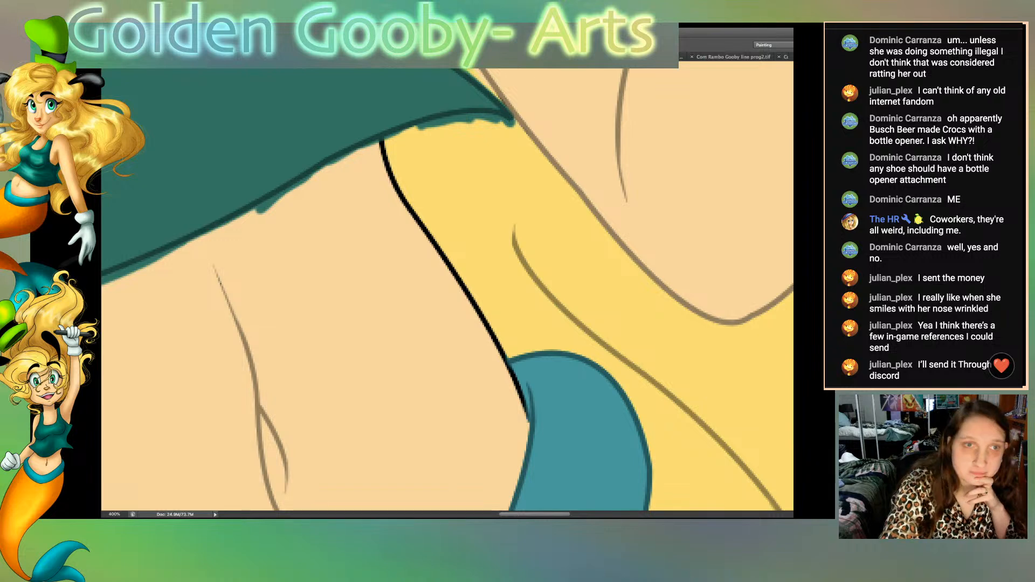
mouse_move(383, 152)
mouse_down()
mouse_move(378, 139)
mouse_move(531, 421)
mouse_move(525, 398)
mouse_up()
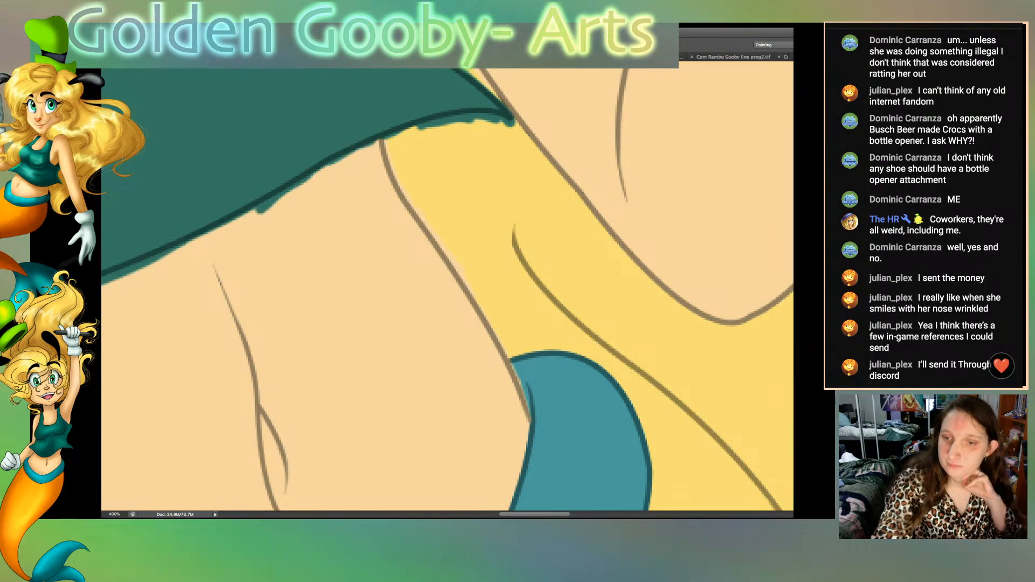
Step: Select the yellow hair area below the top's right corner and paint over the teal spill along the hem
click(534, 215)
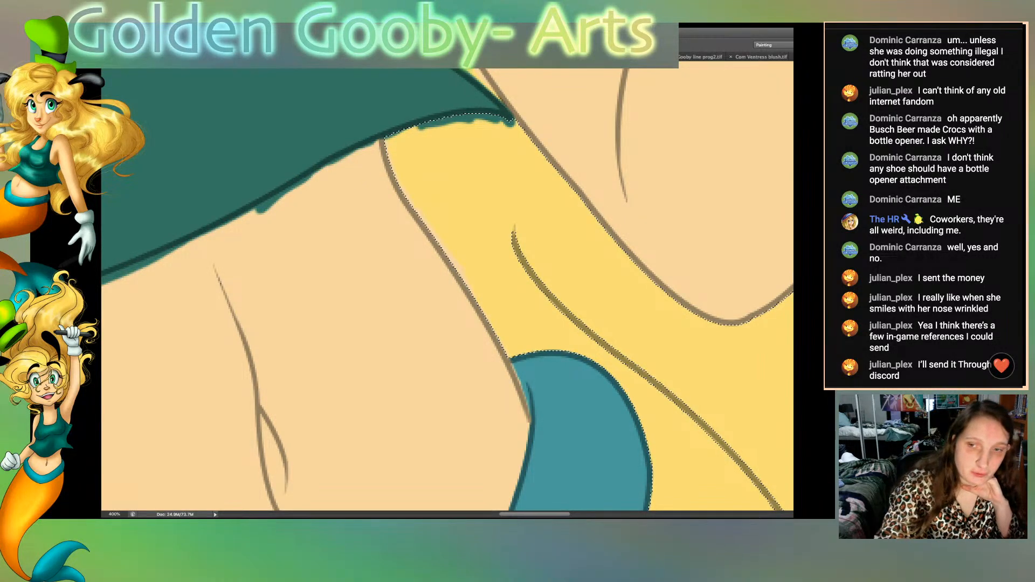
key(alt+bracketleft)
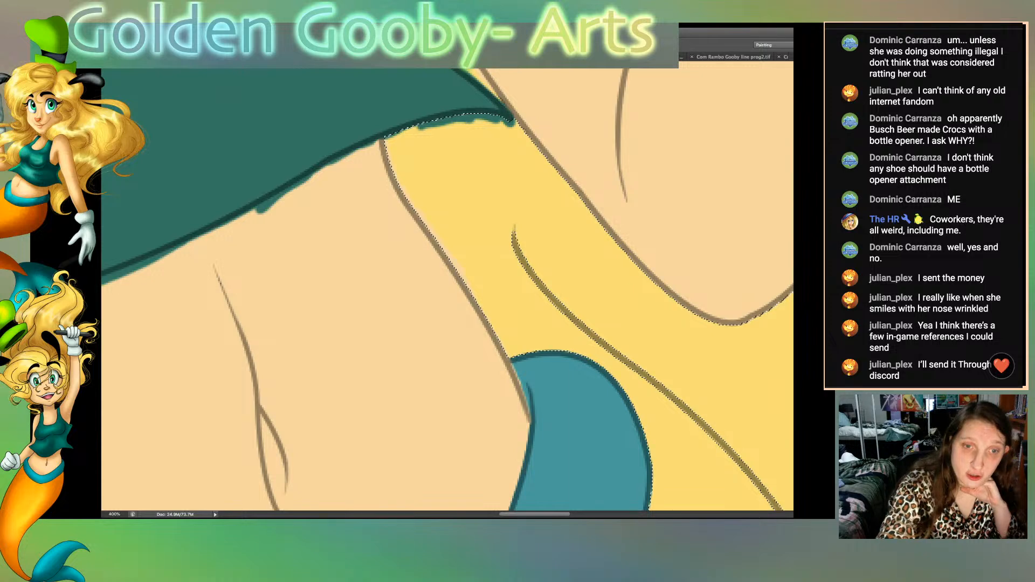
drag(389, 137, 513, 124)
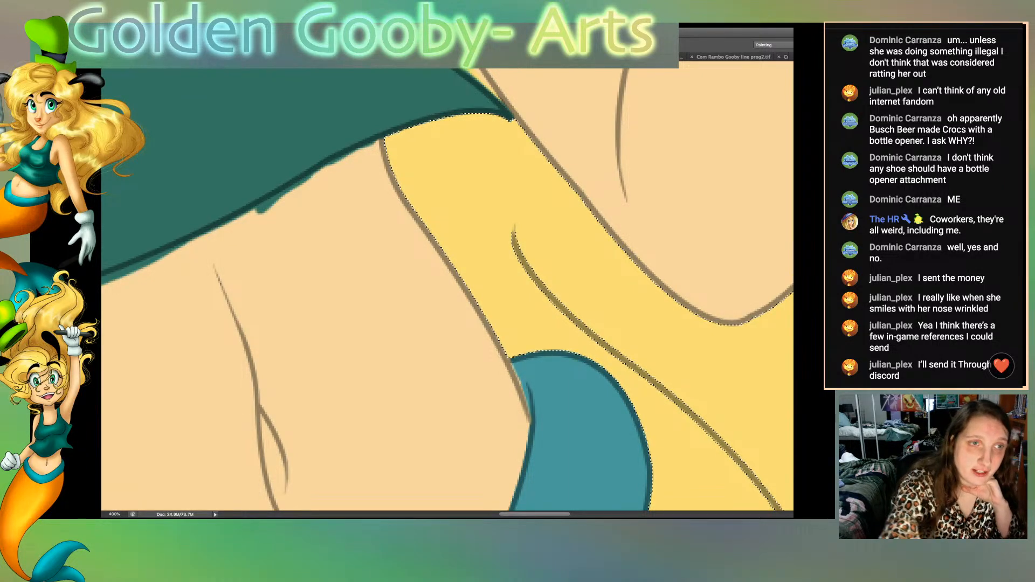
Step: Select the belly skin area and clean off the teal spill along the underside of the hem
click(350, 254)
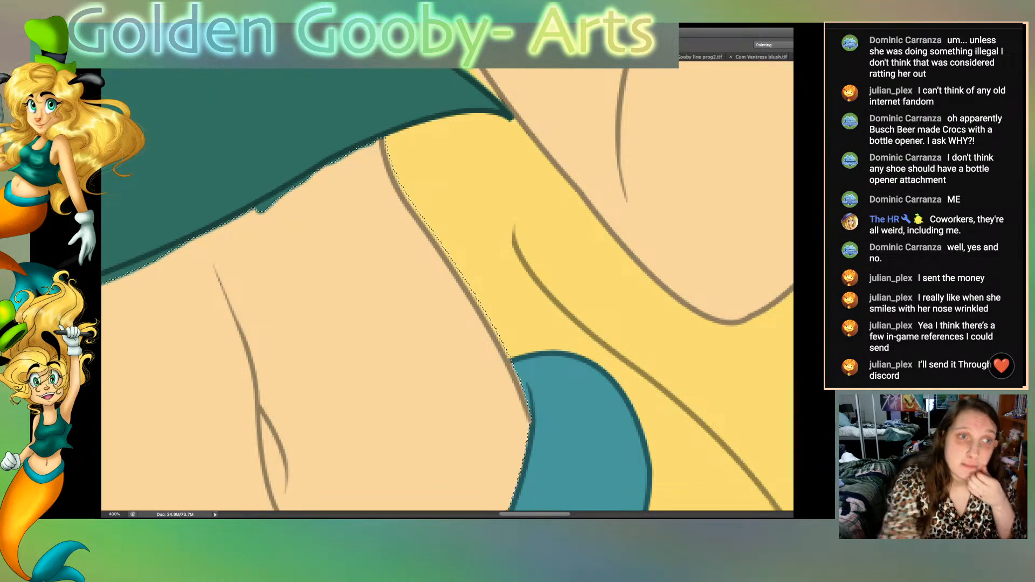
key(ctrl+d)
key(ctrl+z)
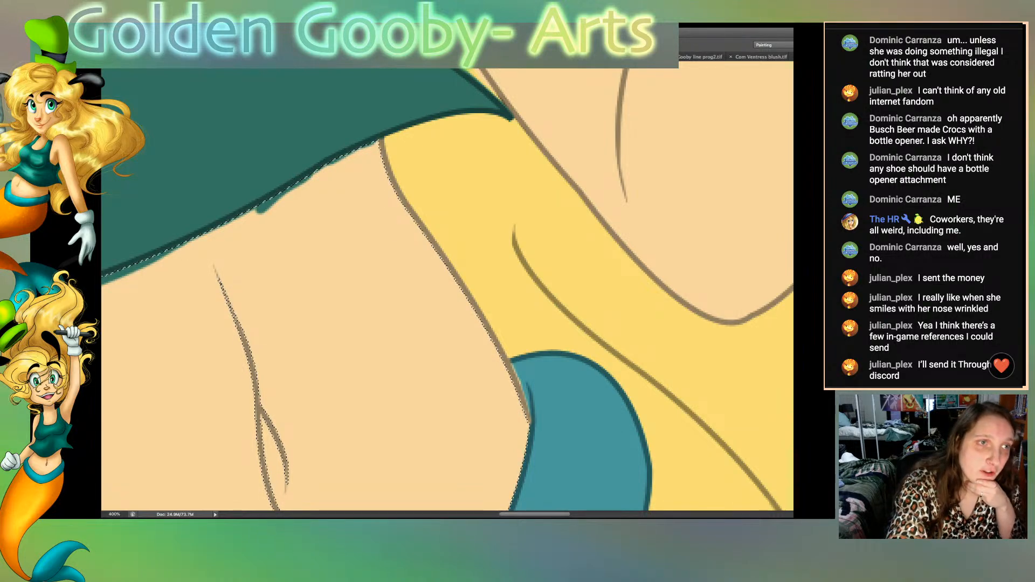
scroll(447, 286, left, 5)
scroll(448, 286, left, 4)
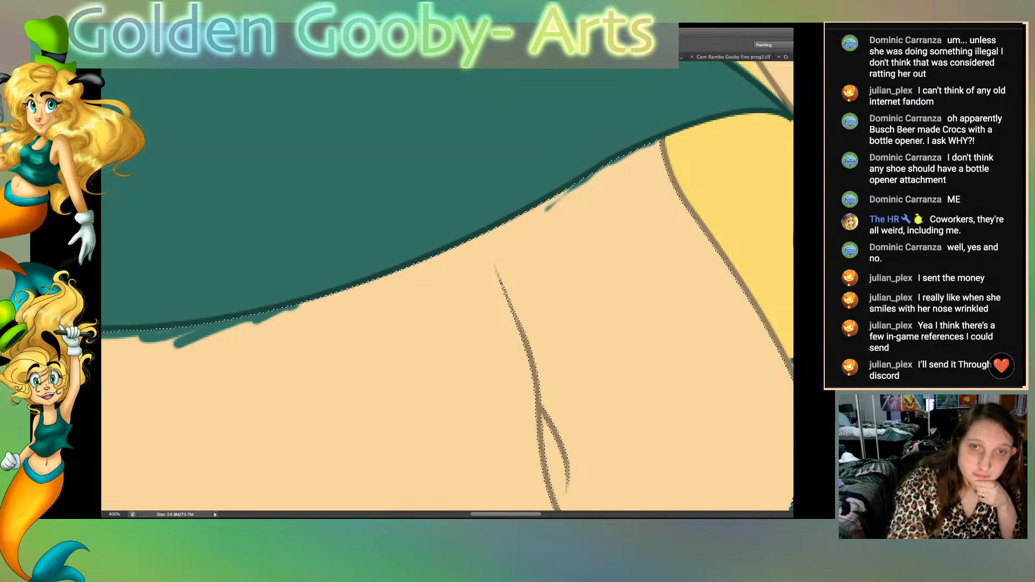
scroll(448, 286, left, 5)
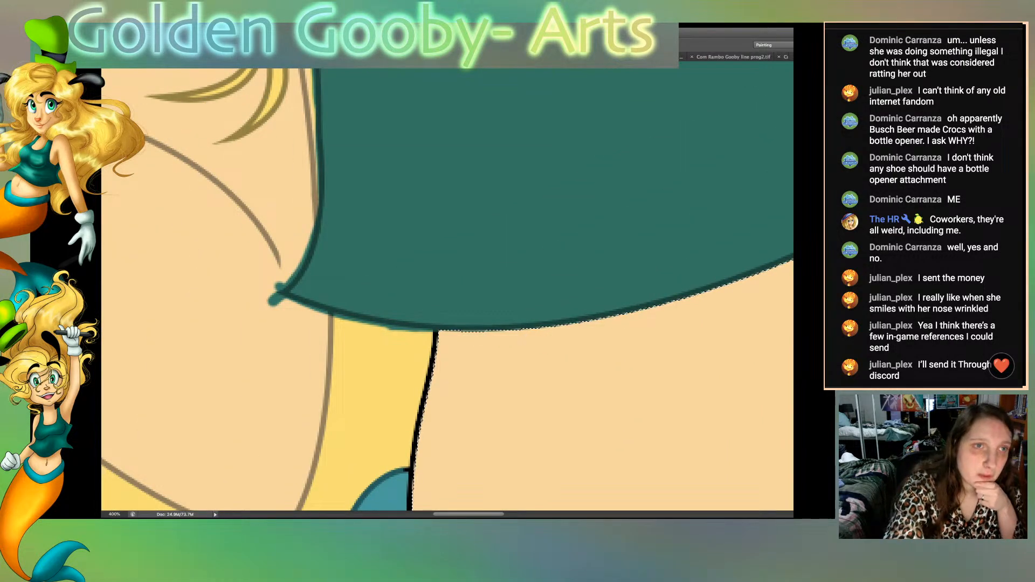
Step: Paint the narrow yellow sliver between the arm line and the top's left edge with the skin color
scroll(447, 290, up, 5)
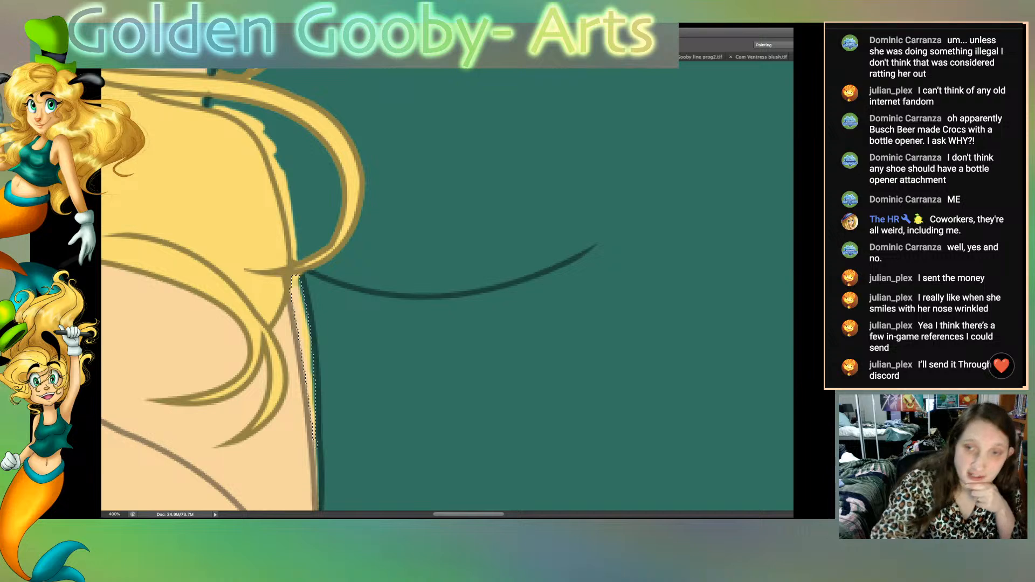
drag(316, 445, 297, 280)
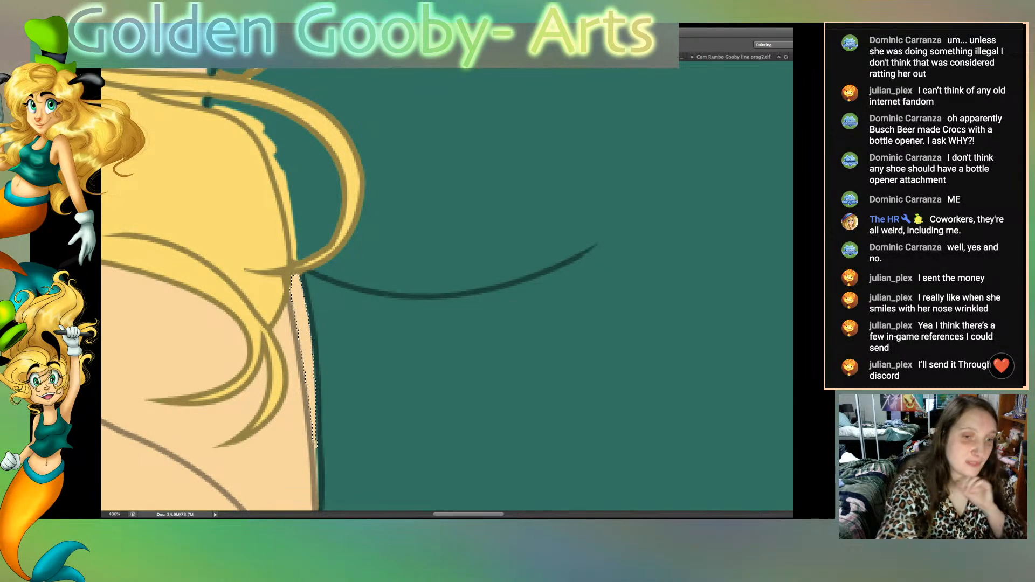
key(ctrl+d)
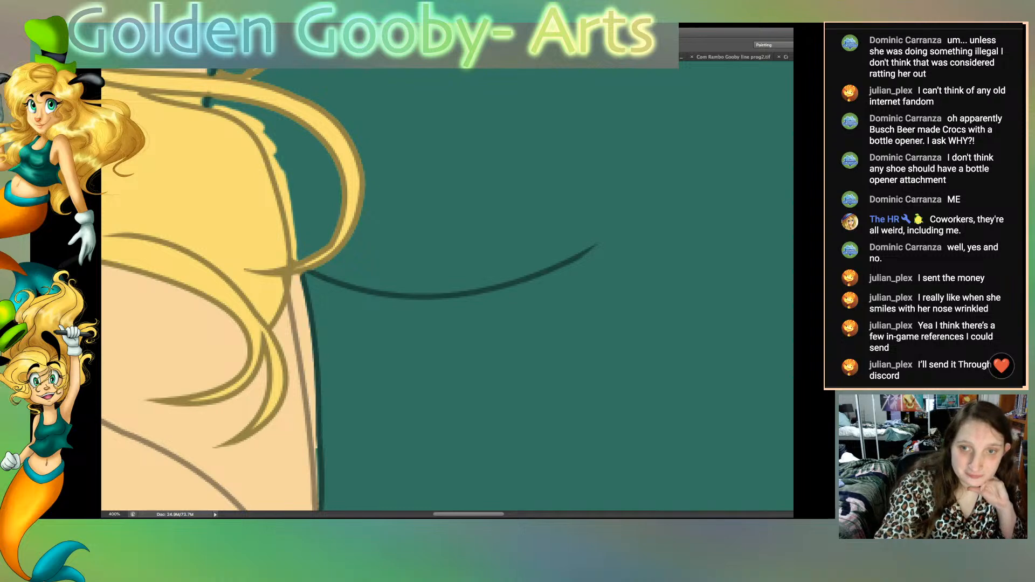
Step: Recolor the black left waist outline to brown from the hem down to the blue waistband
scroll(447, 290, down, 5)
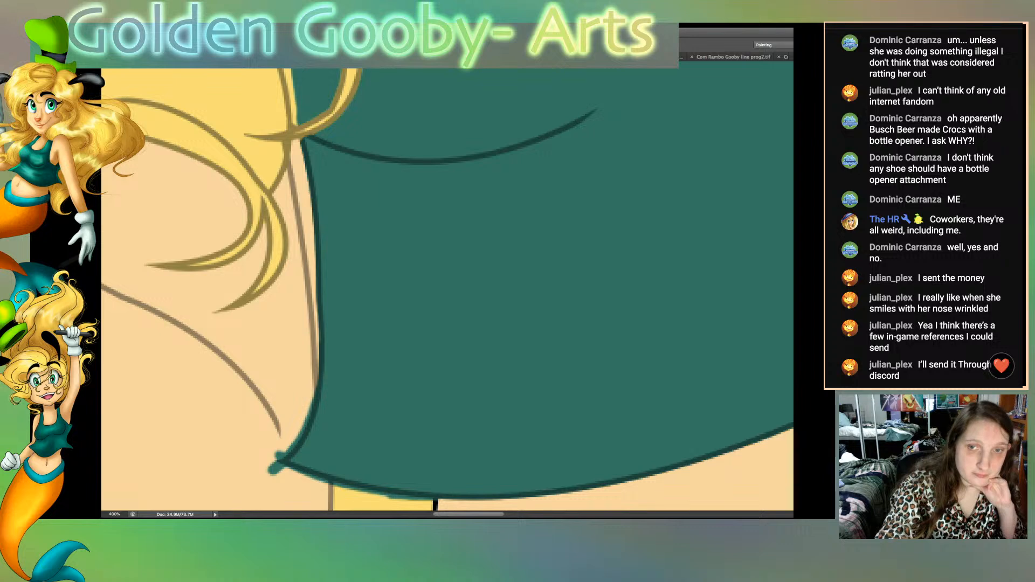
scroll(447, 290, down, 3)
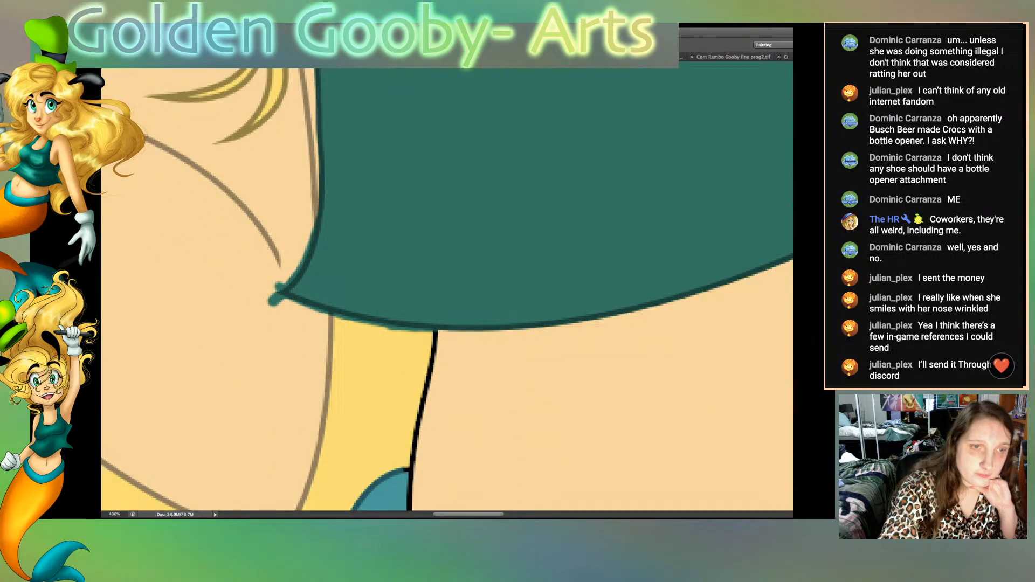
drag(413, 458, 435, 335)
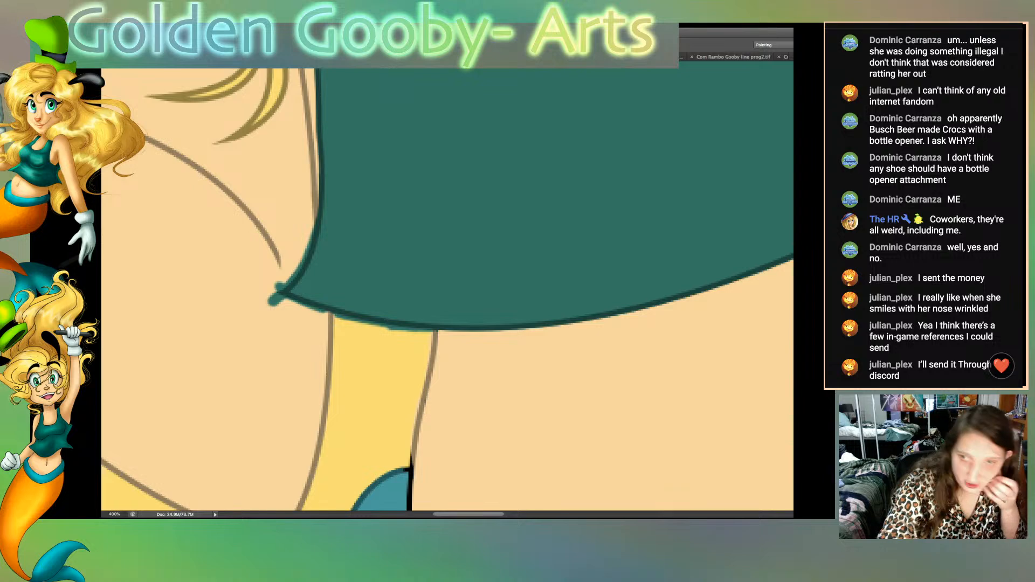
scroll(447, 286, down, 5)
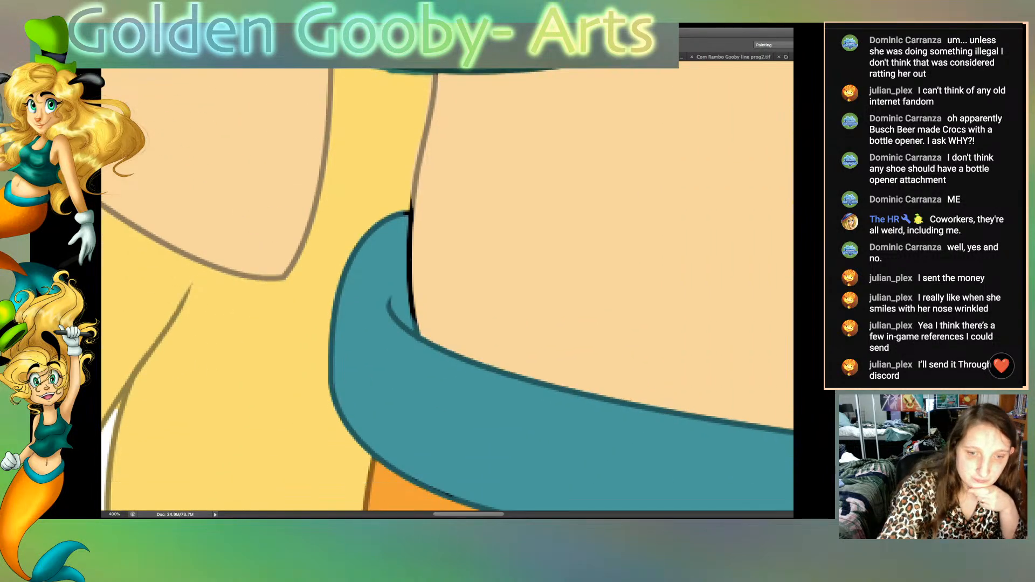
drag(411, 197, 419, 334)
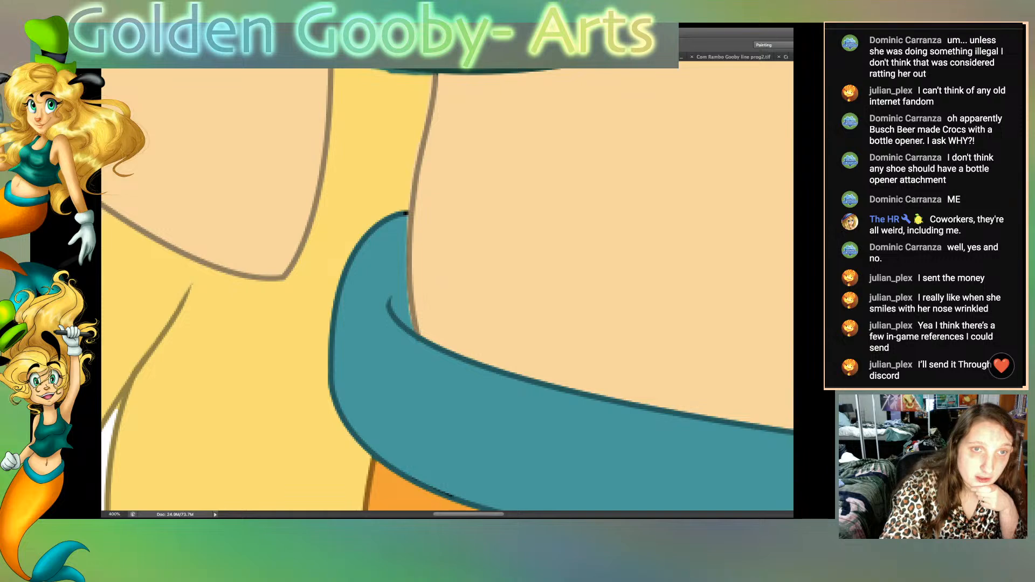
Step: Recolor the black tip of the blue waistband's left end to dark teal and touch up the line at its inner fold
scroll(447, 291, right, 5)
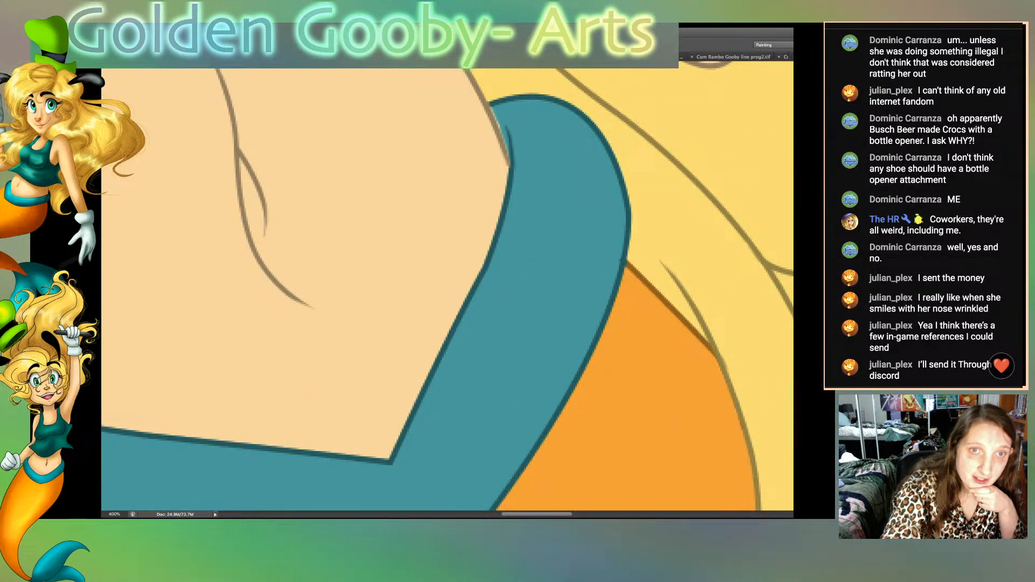
scroll(448, 291, up, 5)
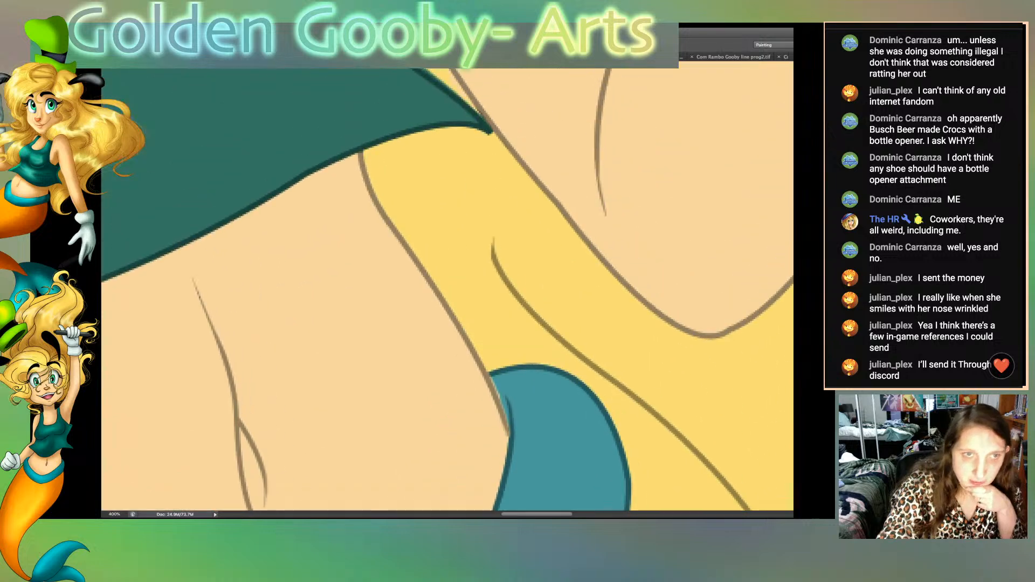
scroll(447, 291, down, 6)
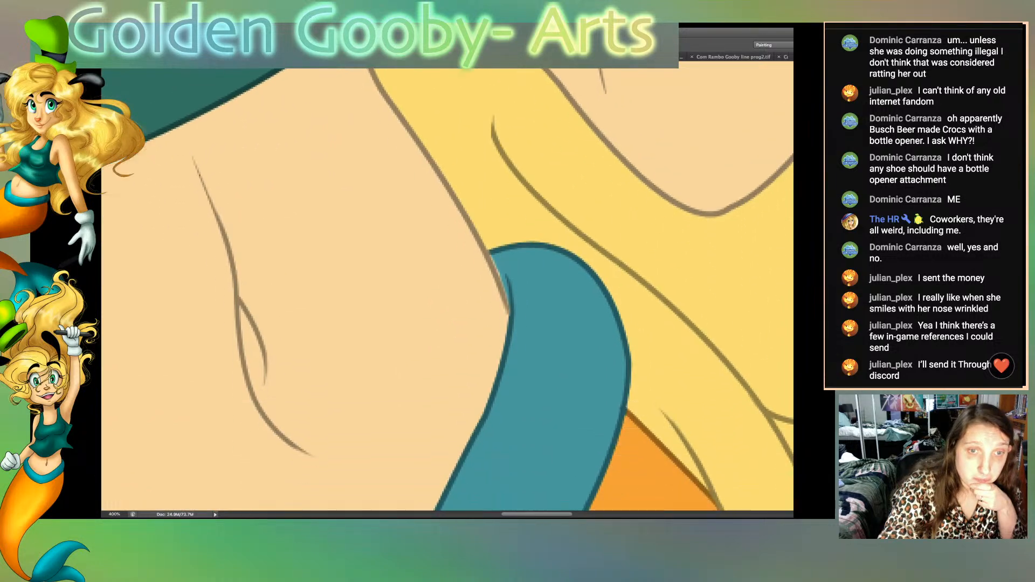
scroll(447, 291, up, 3)
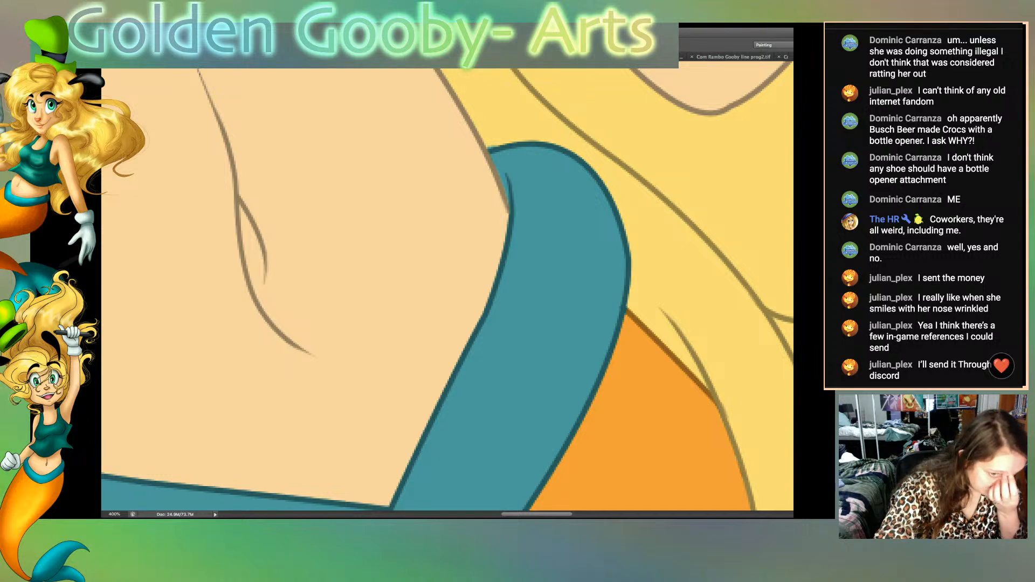
scroll(448, 289, left, 10)
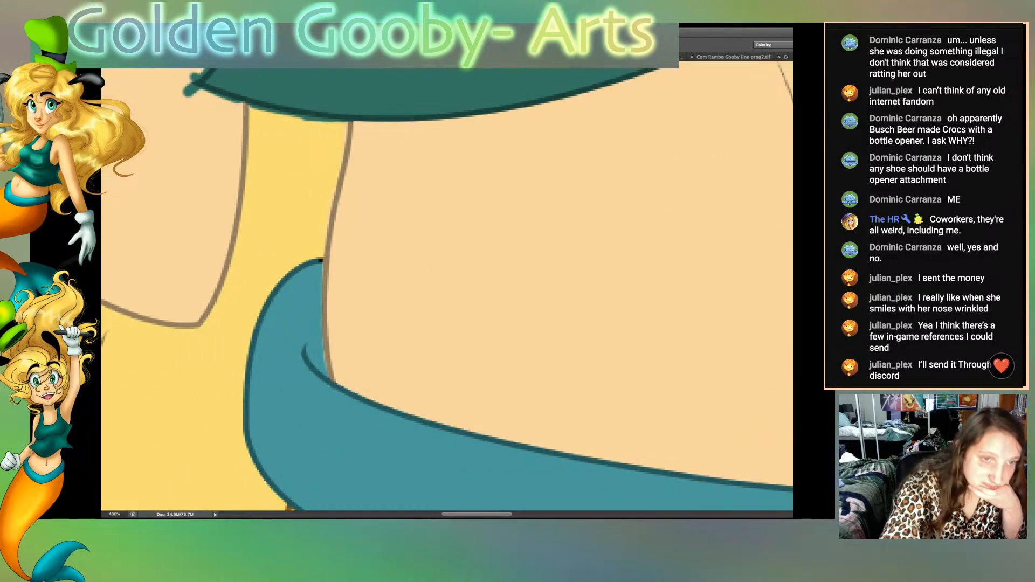
mouse_move(320, 261)
mouse_down()
mouse_move(316, 249)
mouse_move(319, 258)
mouse_up()
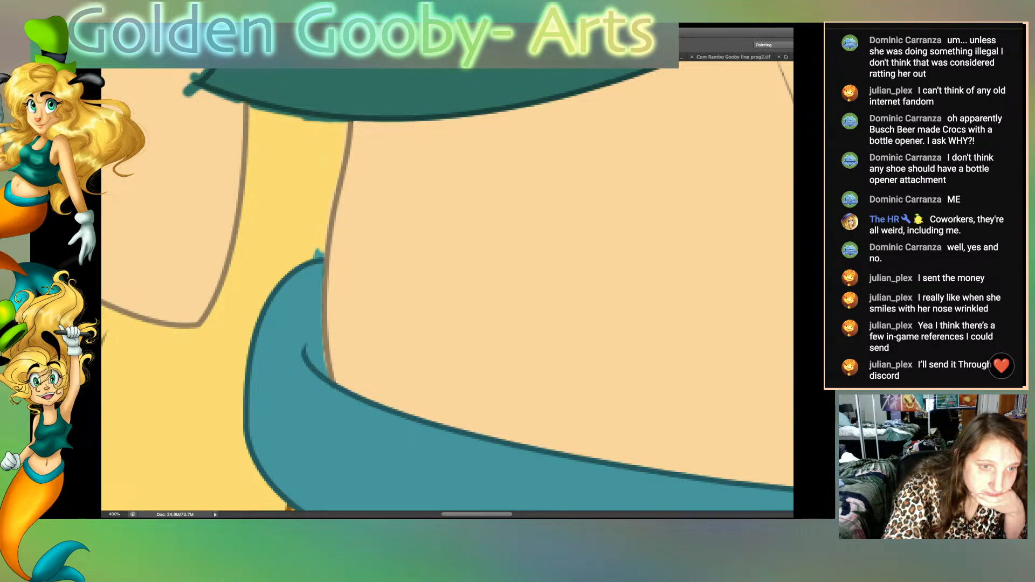
drag(325, 354, 328, 376)
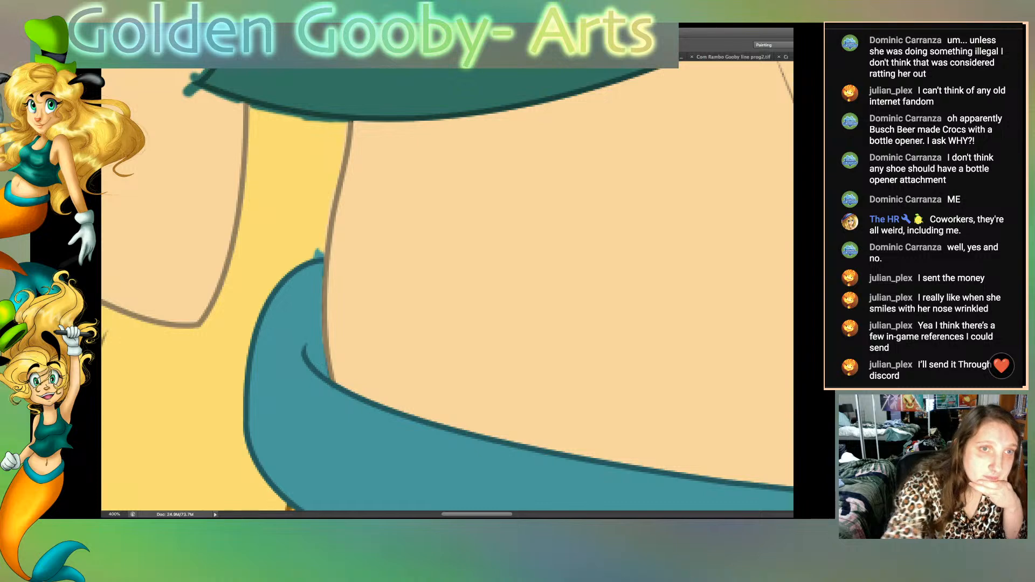
Step: Select the yellow hair area left of the waist and clean off the teal spill above the waistband's tip
key(alt+bracketleft)
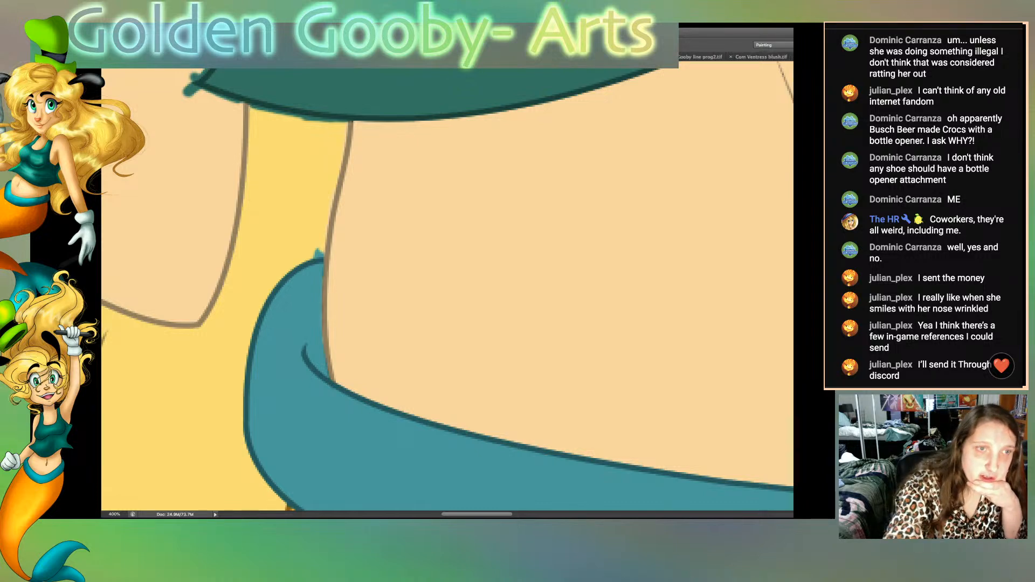
click(281, 216)
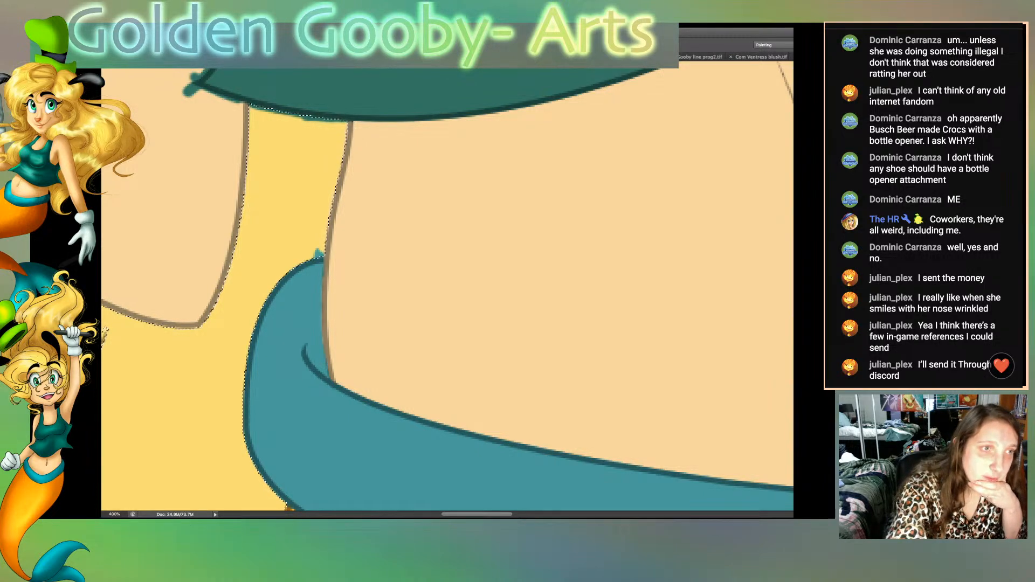
key(alt+bracketright)
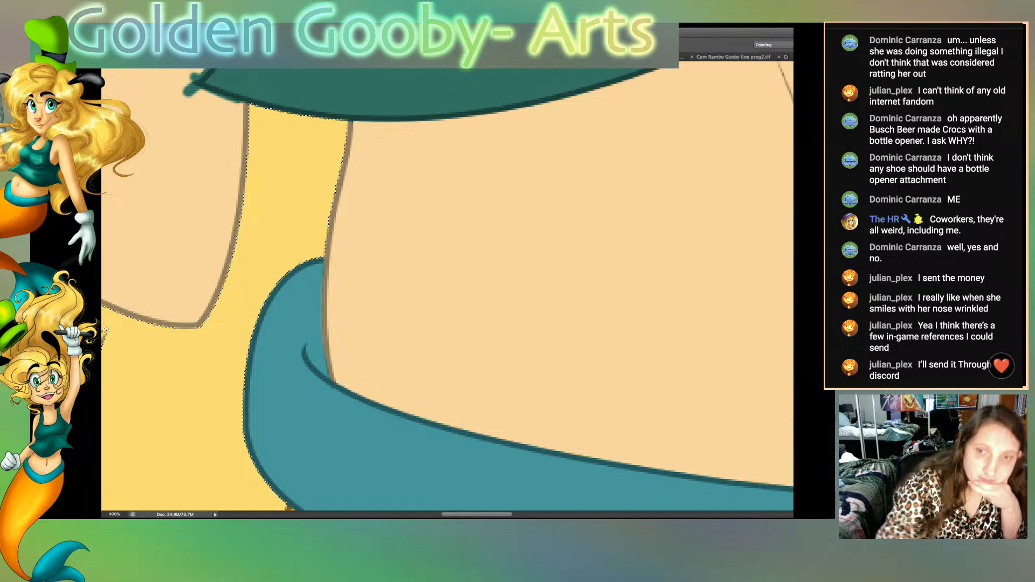
Step: Select the left arm's skin area and clean off the teal spill around the green top's lower left corner
key(alt+bracketleft)
click(178, 205)
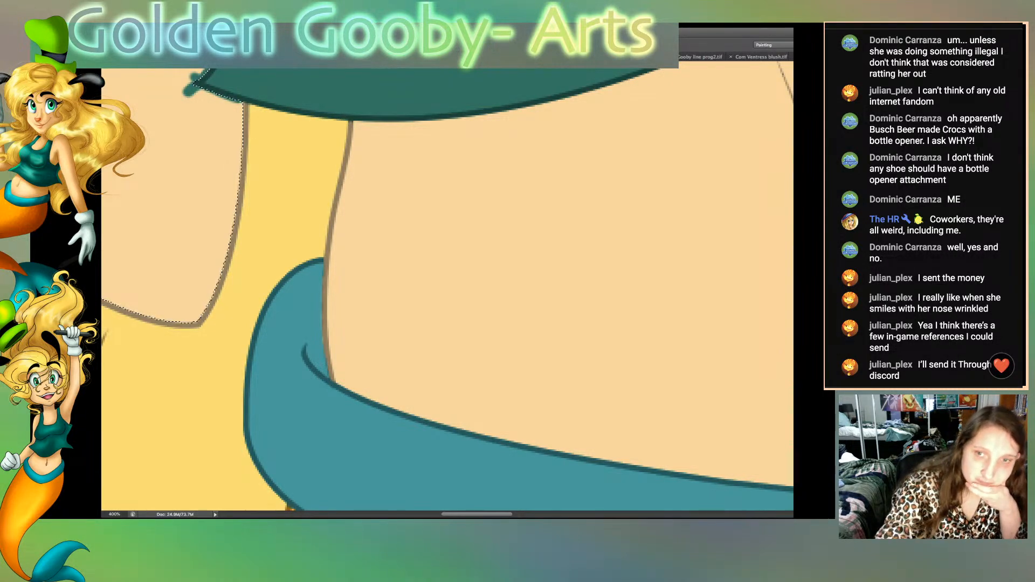
scroll(447, 290, up, 5)
key(alt+bracketleft)
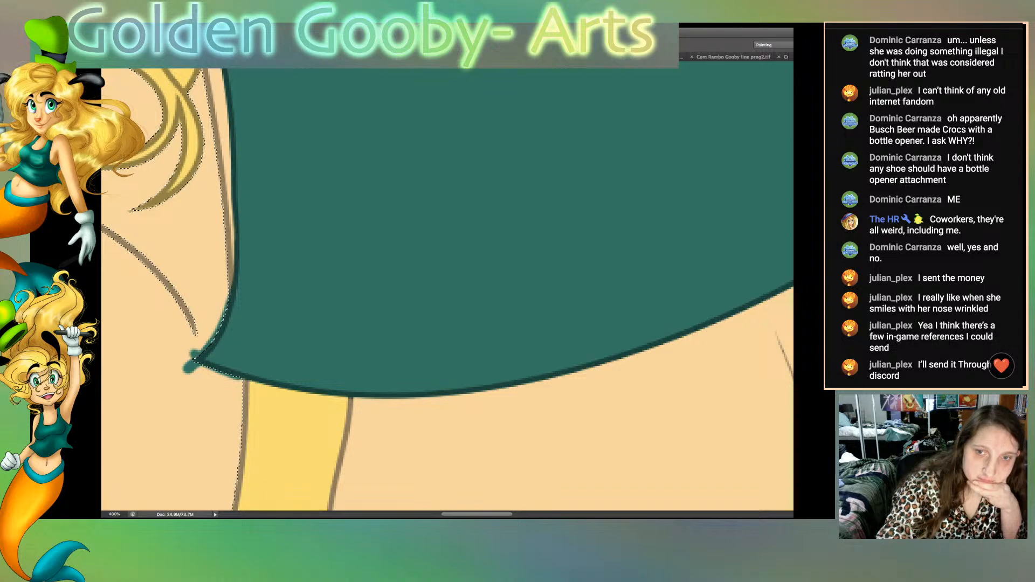
key(ctrl+z)
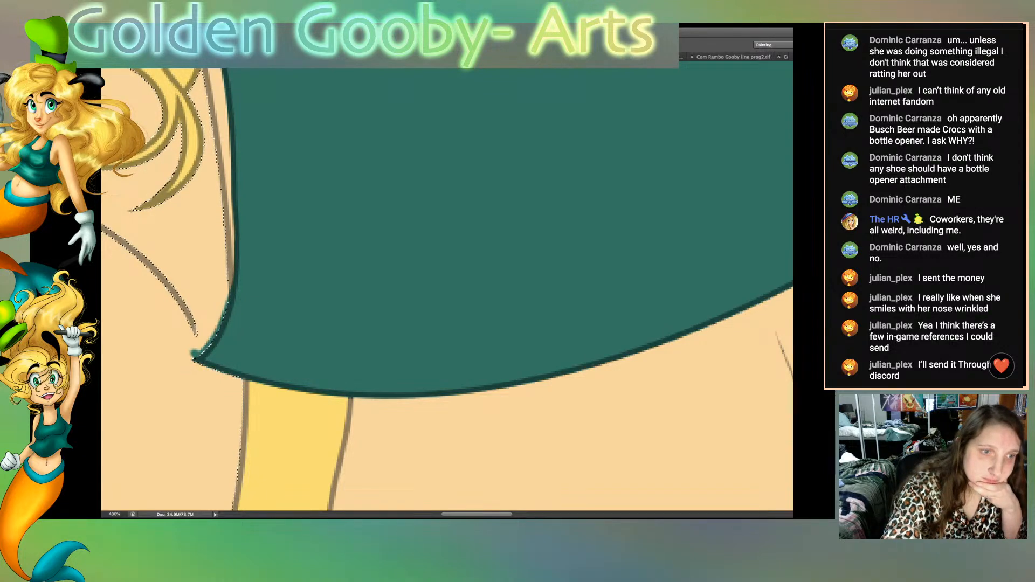
key(ctrl+z)
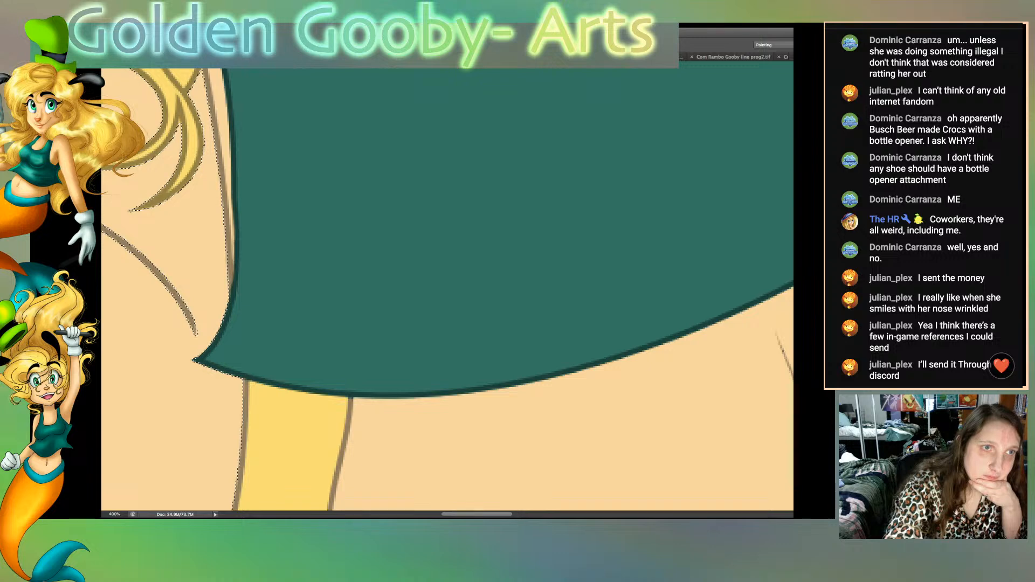
Step: Select the narrow skin-colored sliver between the arm line and the top's left edge and recolor it with the hair yellow
scroll(447, 289, up, 3)
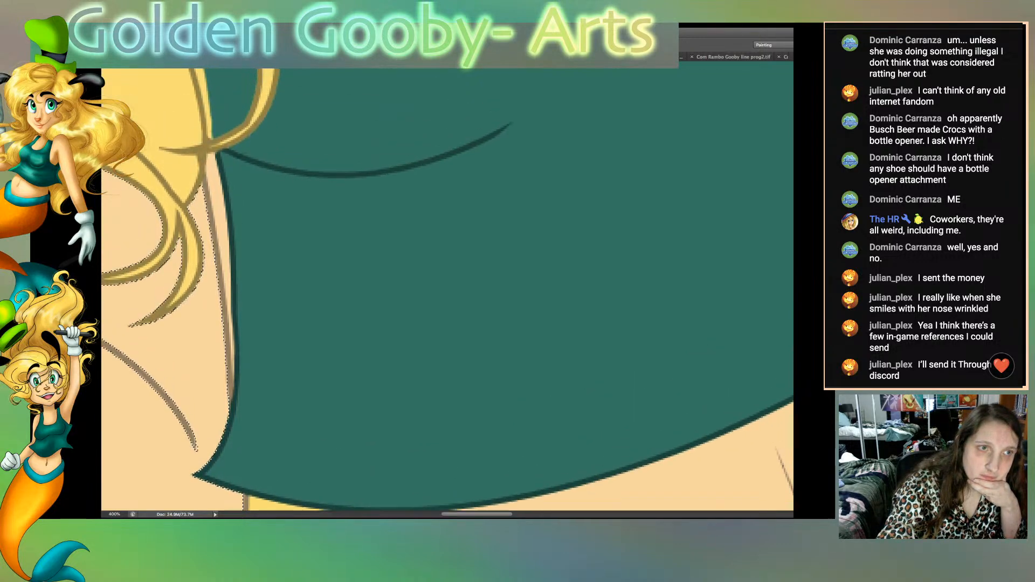
scroll(447, 290, down, 1)
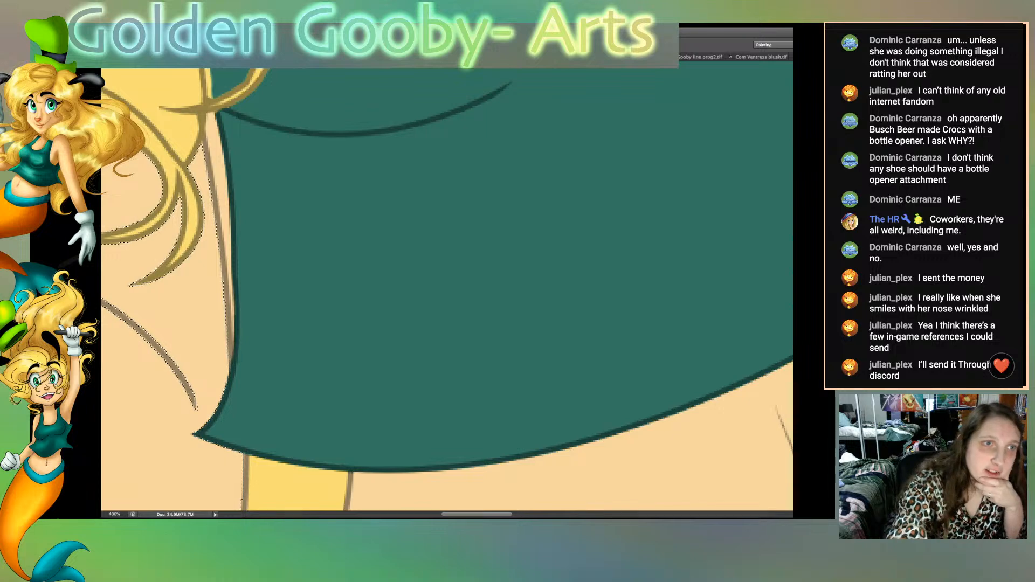
click(218, 157)
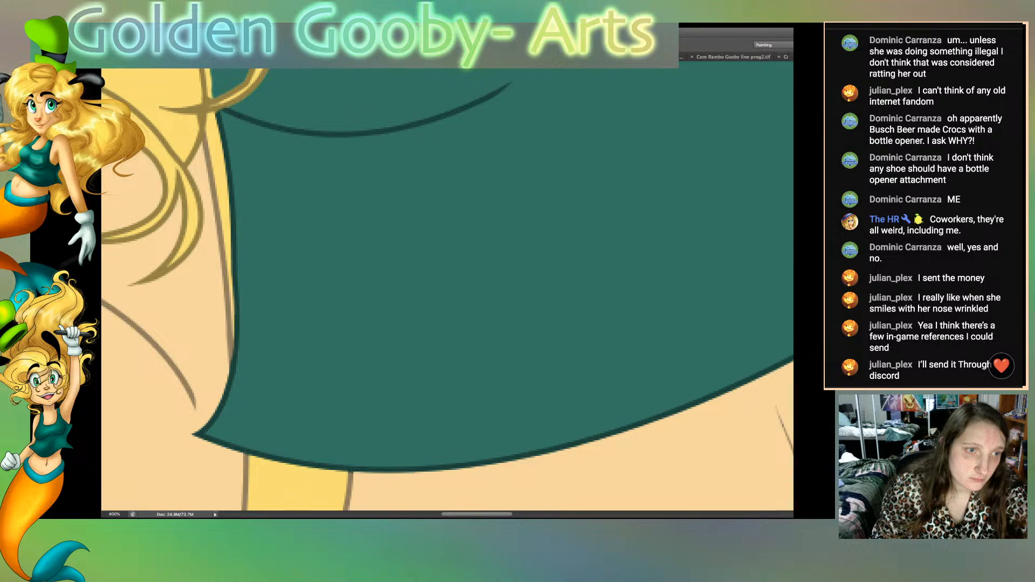
scroll(447, 289, down, 2)
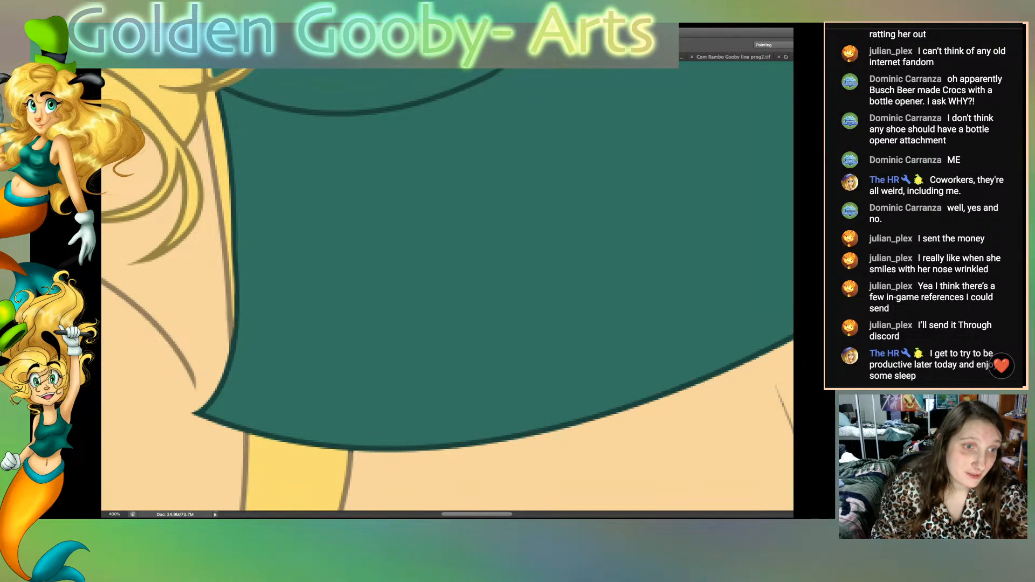
scroll(447, 289, down, 2)
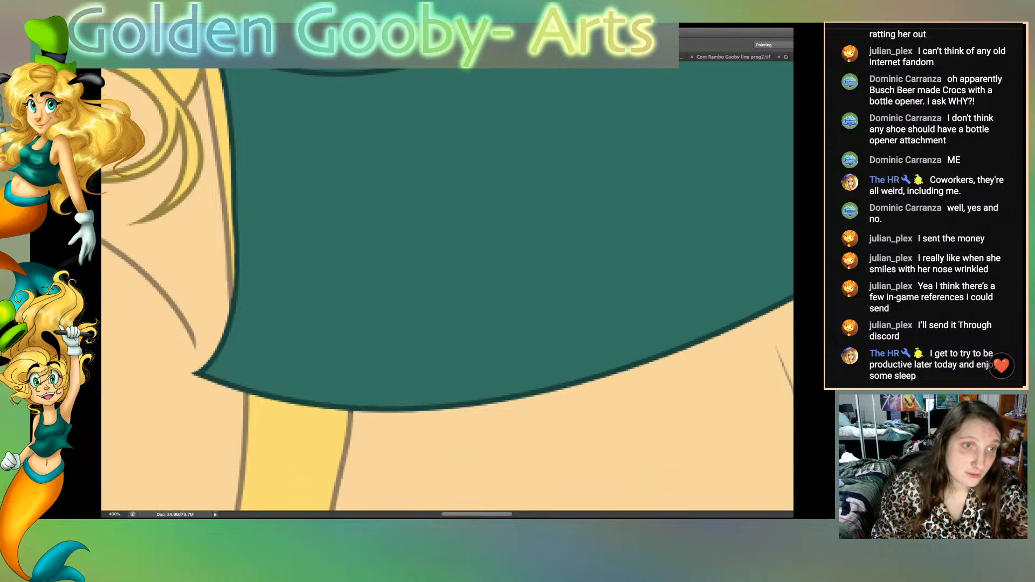
Step: Select the green top, including the part enclosed by the left curl, and clean up the color along its edges
key(ctrl+0)
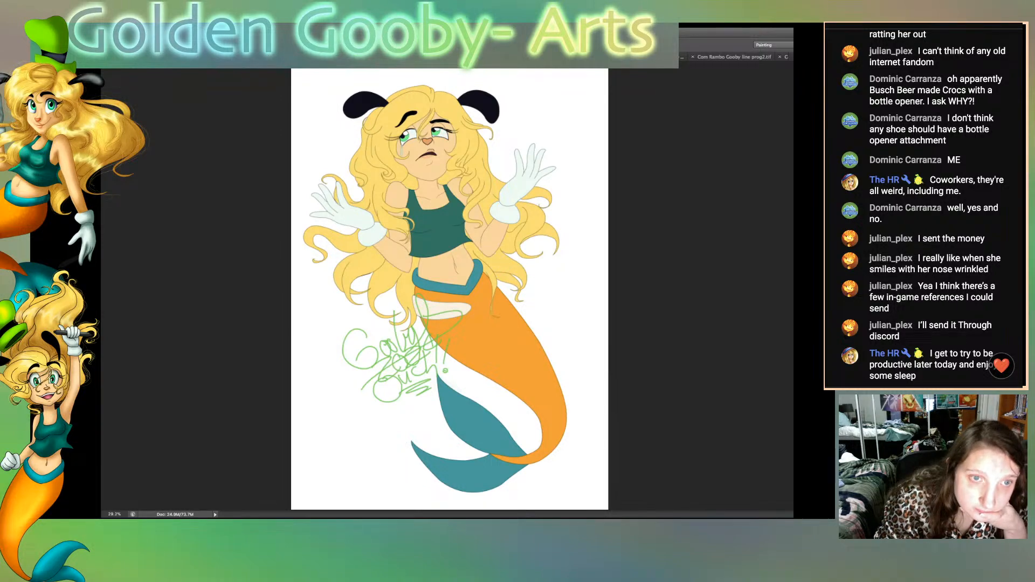
key(ctrl+1)
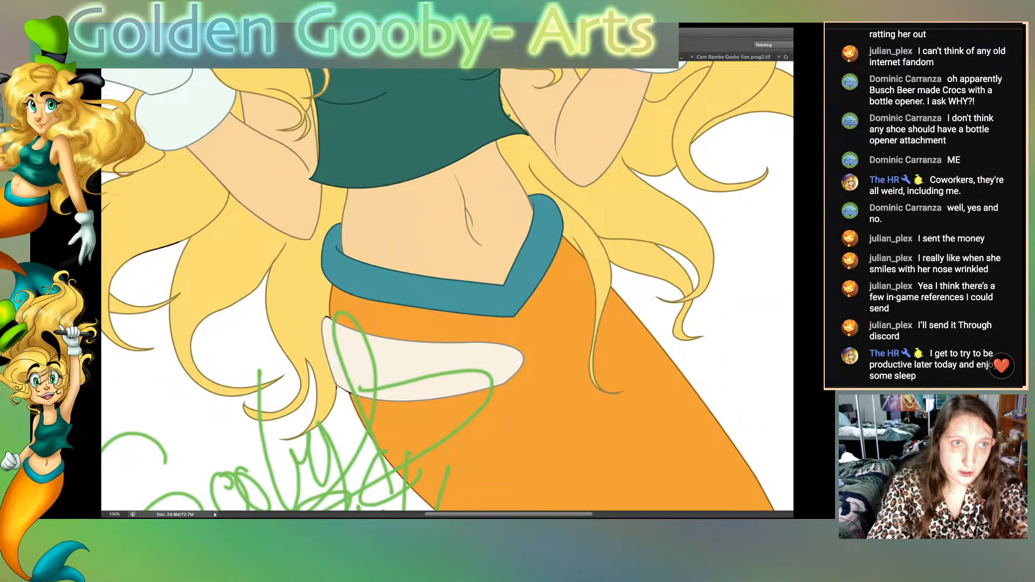
scroll(448, 290, up, 3)
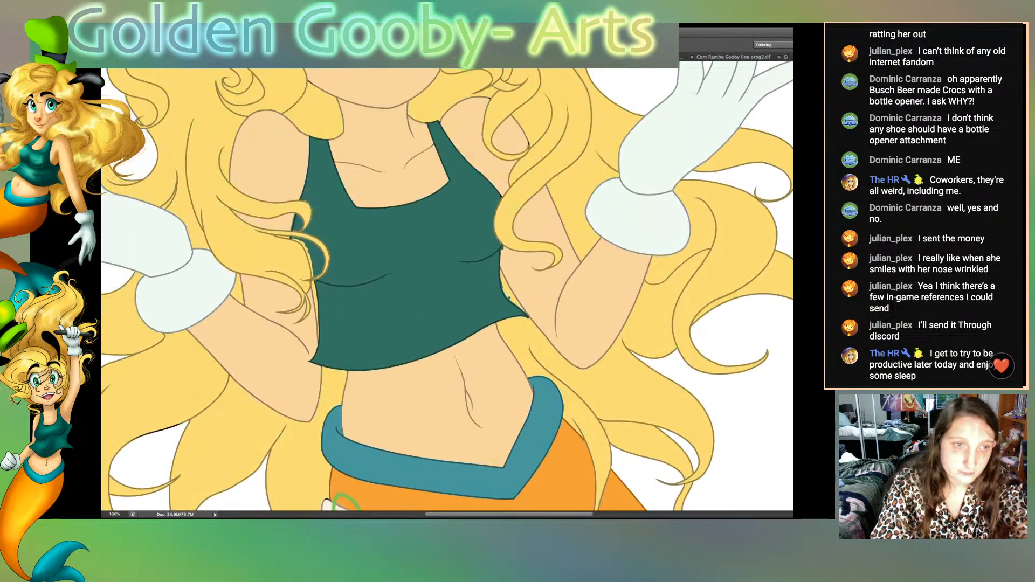
key(ctrl+plus)
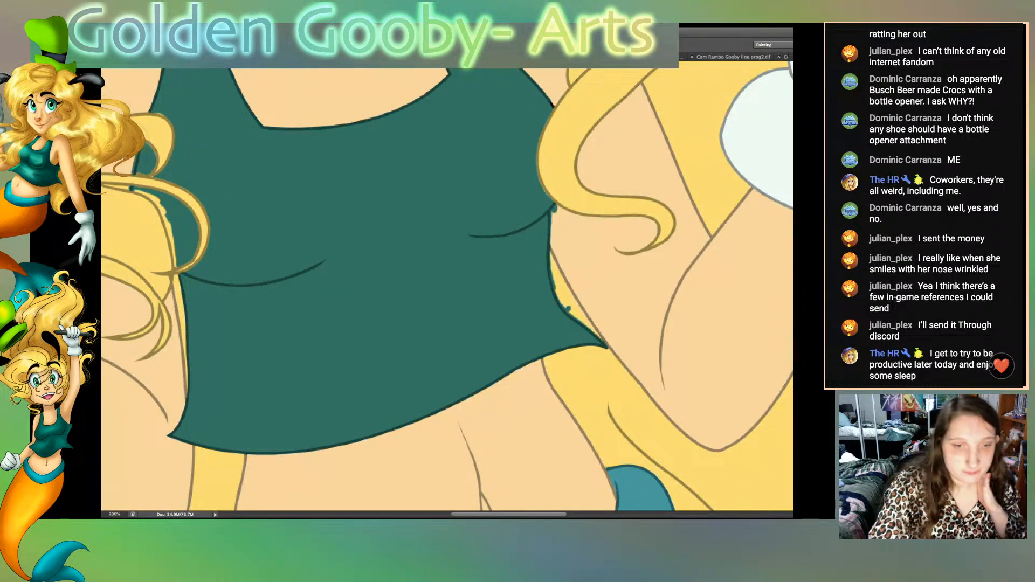
scroll(448, 286, left, 3)
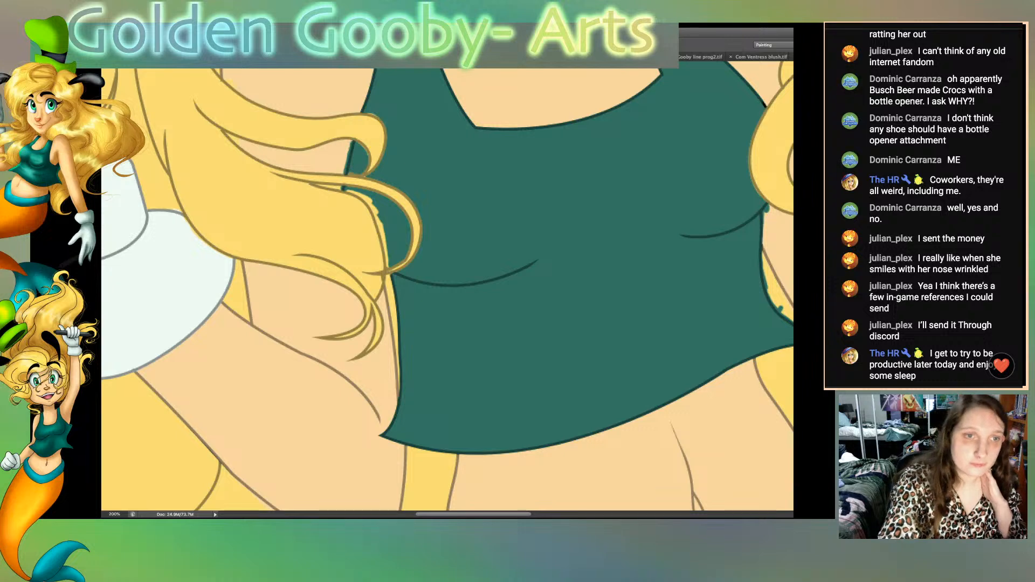
click(398, 229)
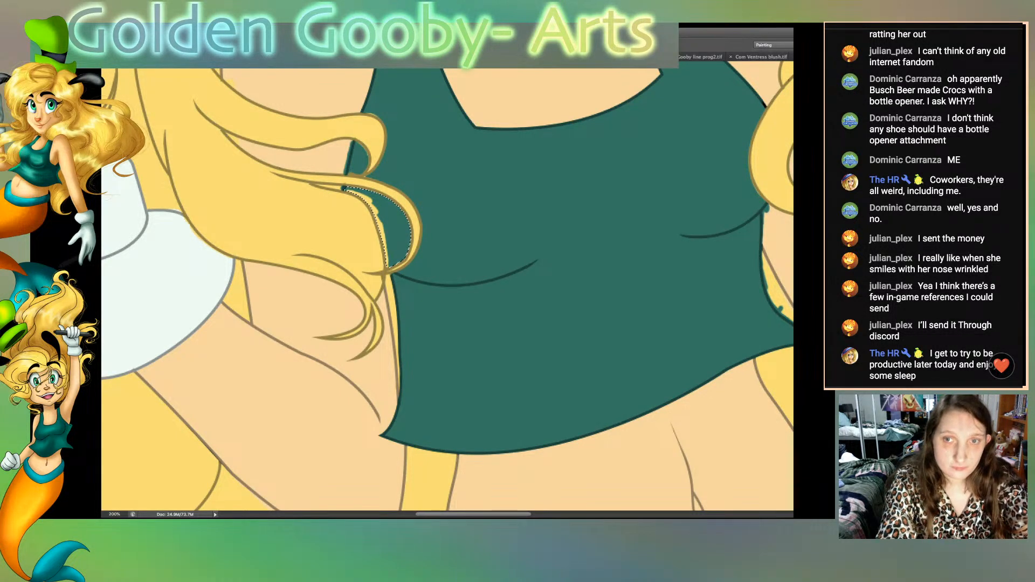
shift+click(475, 215)
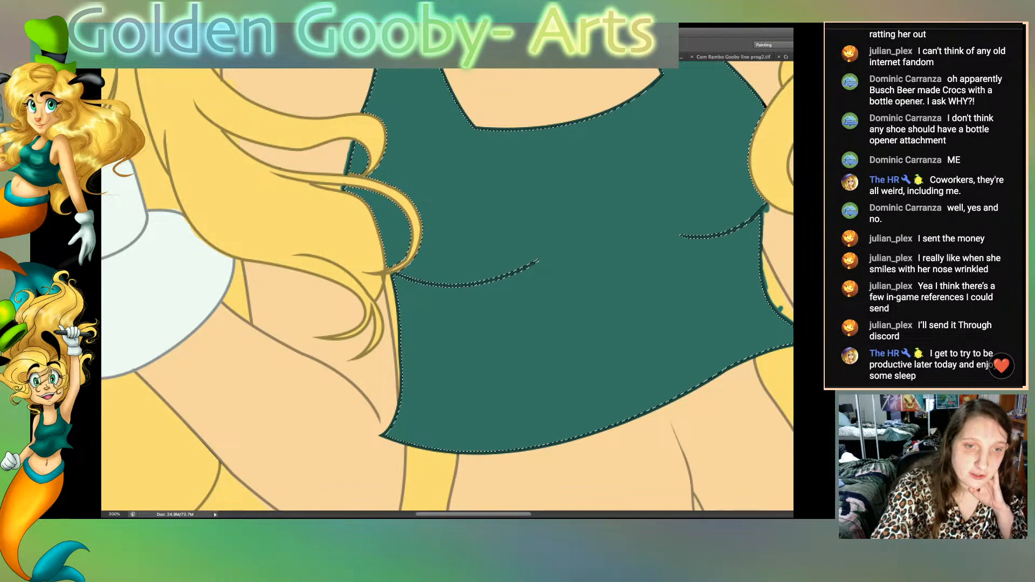
scroll(447, 290, right, 5)
scroll(447, 290, left, 1)
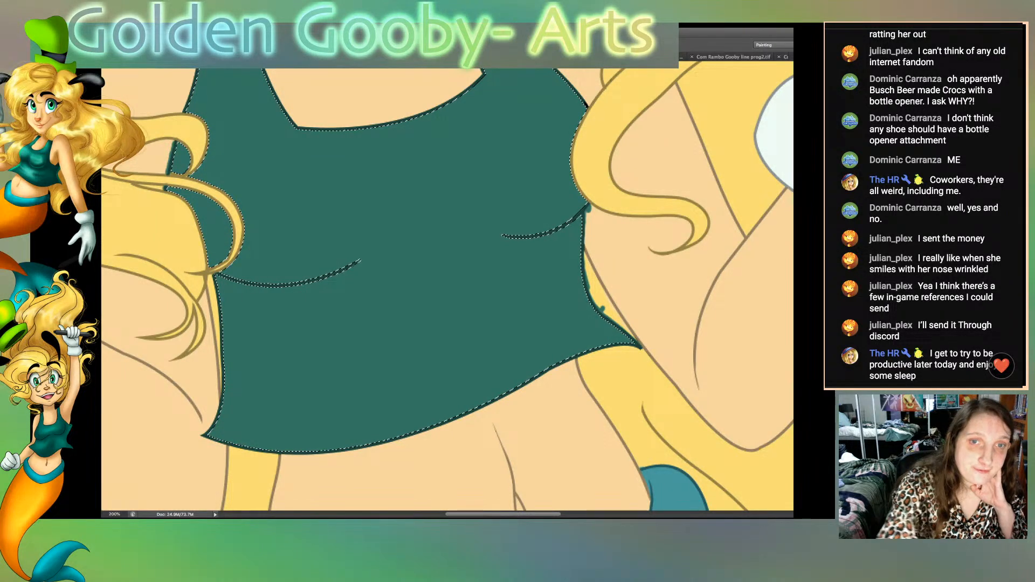
key(ctrl+d)
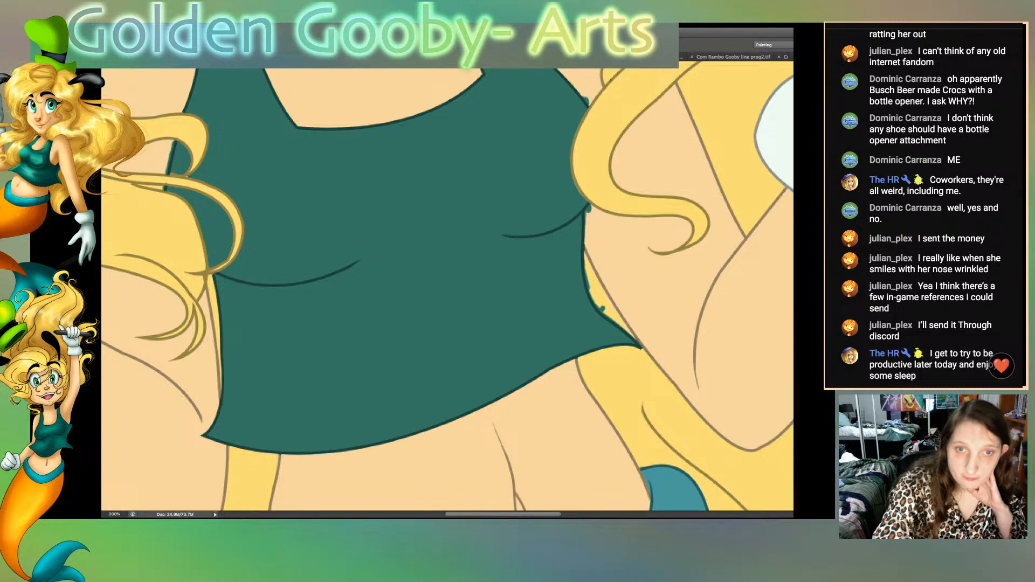
Step: Recolor the remaining black line bits around the straps, neck and curls and clean the teal spill off the adjoining hair and right shoulder
scroll(448, 290, up, 5)
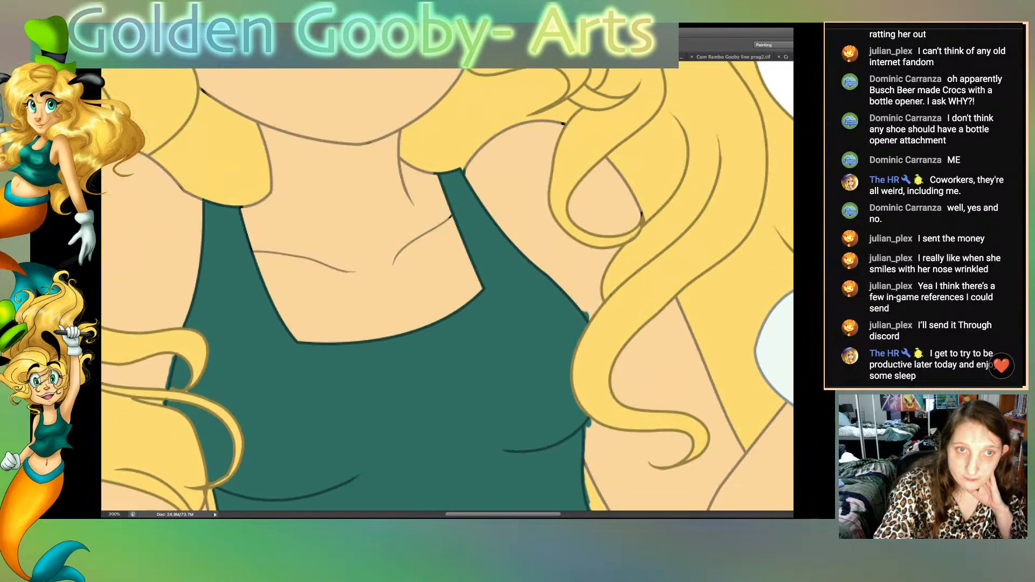
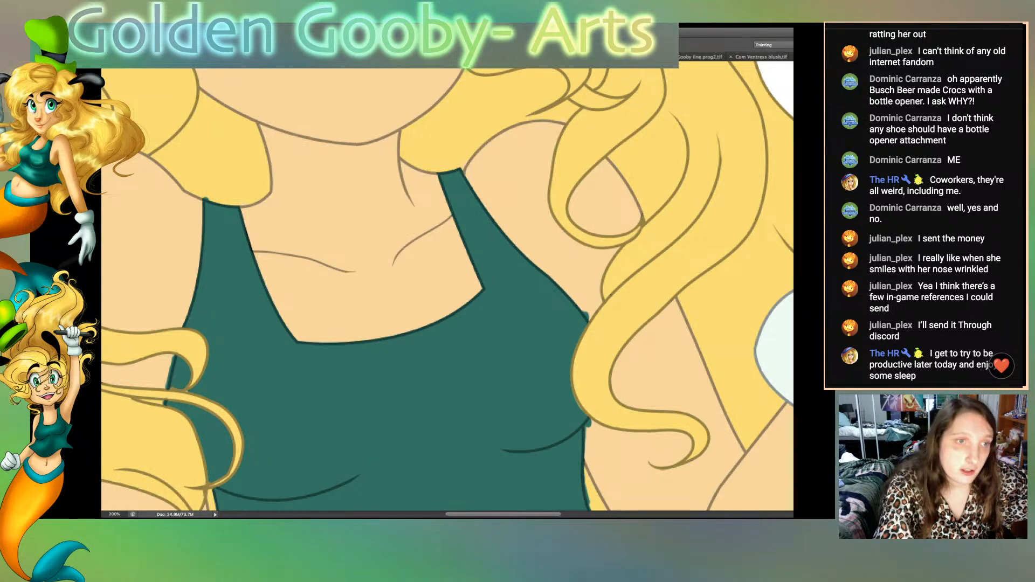
click(220, 155)
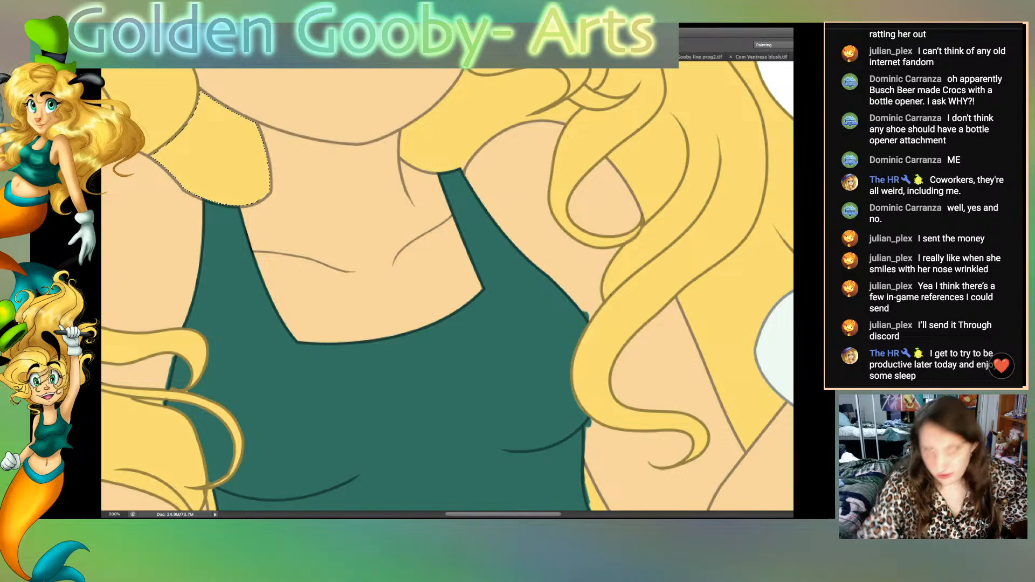
click(521, 195)
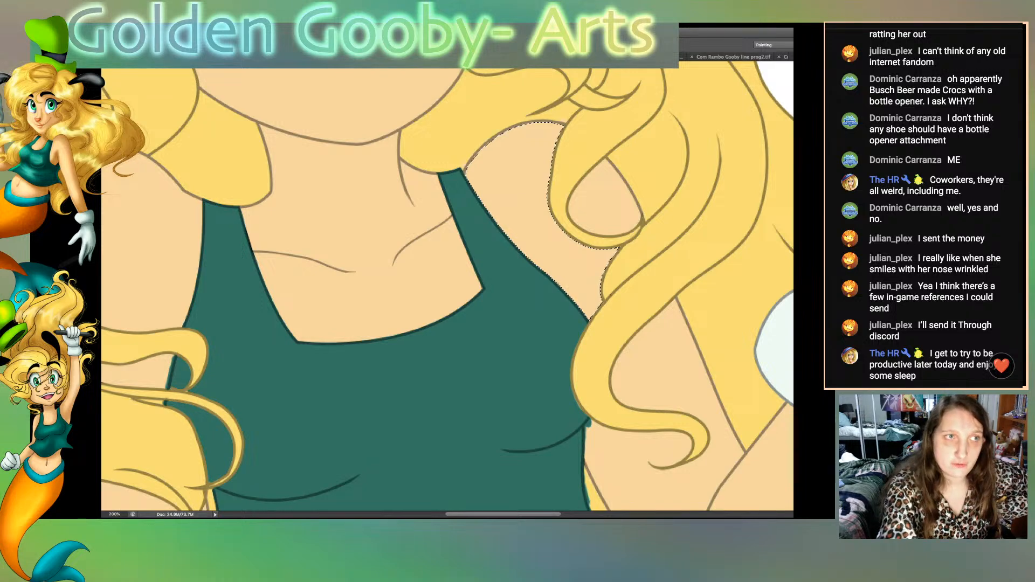
Step: Select the right arm's skin and the yellow sliver beside the top's right edge and clean the teal spill off both
key(alt+bracketleft)
click(661, 385)
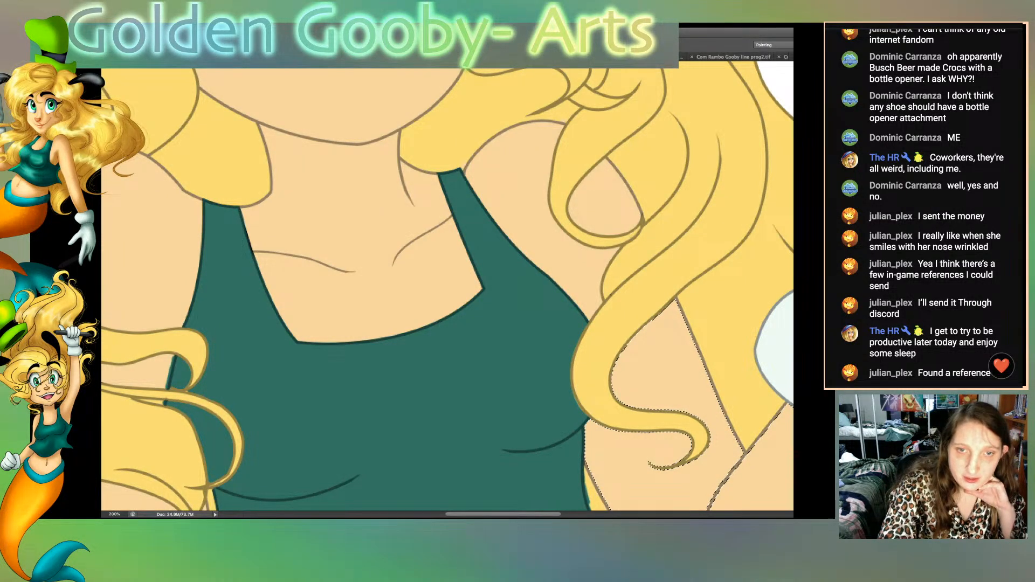
scroll(447, 286, down, 5)
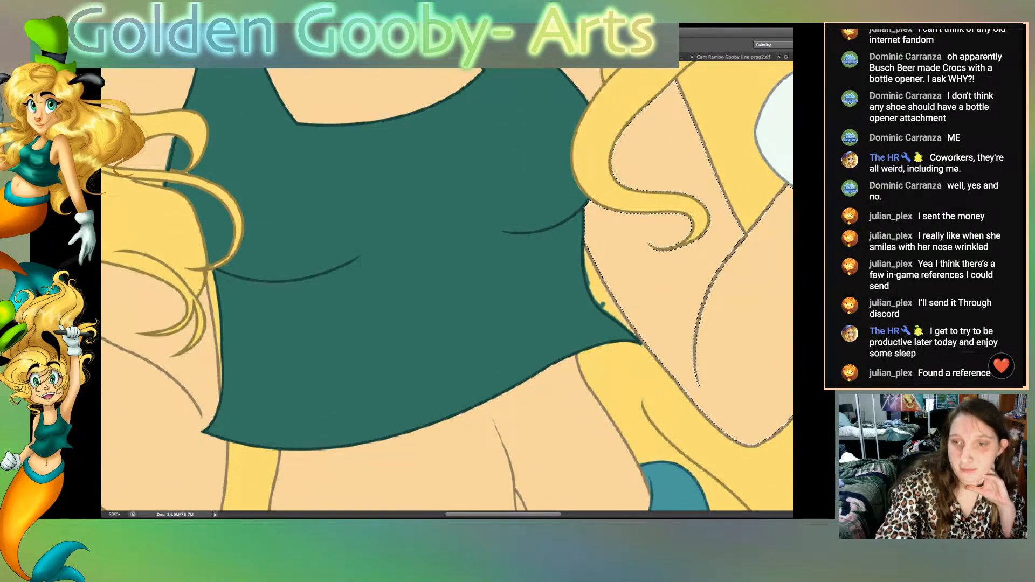
click(599, 294)
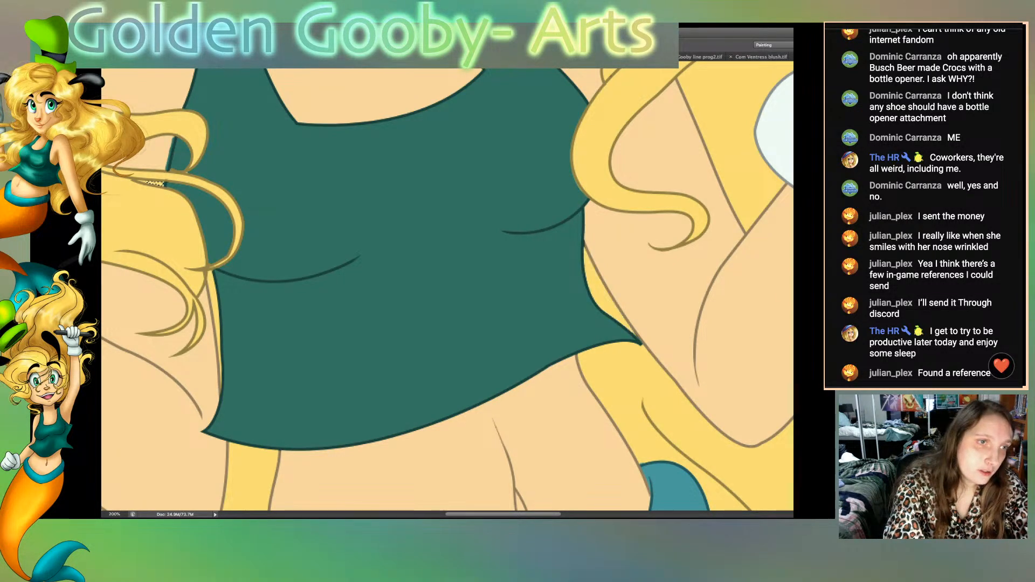
Step: Select the skin patch between the left curls, the hair beneath the right jaw and the face skin in turn to clean up their edges
click(158, 155)
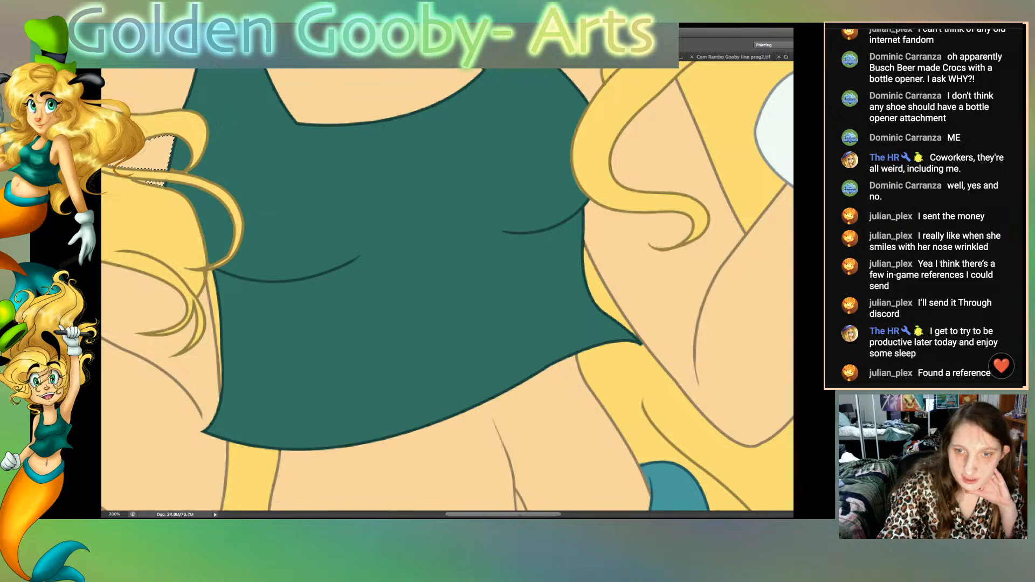
scroll(447, 286, up, 10)
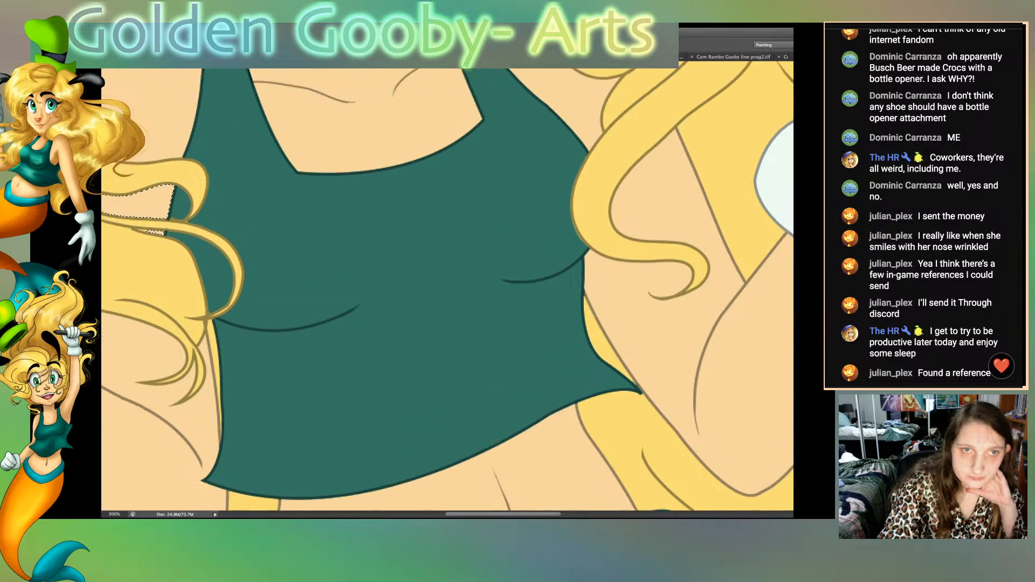
scroll(447, 286, up, 2)
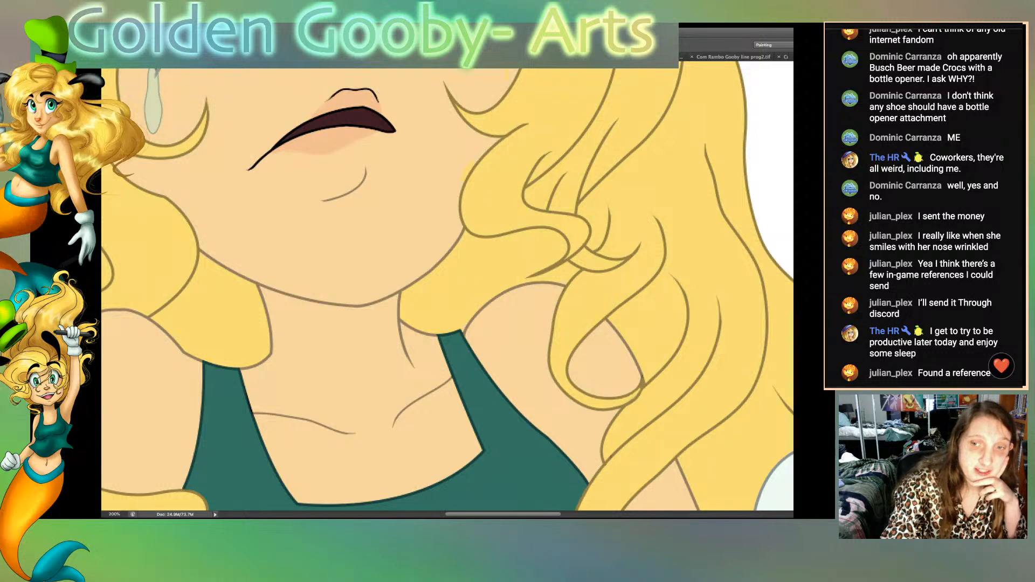
click(475, 278)
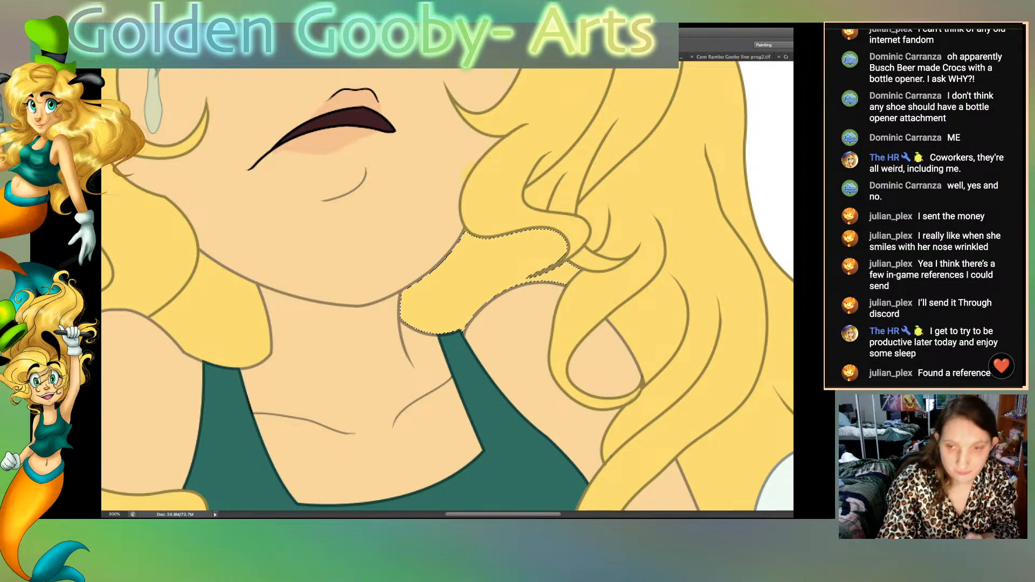
click(399, 232)
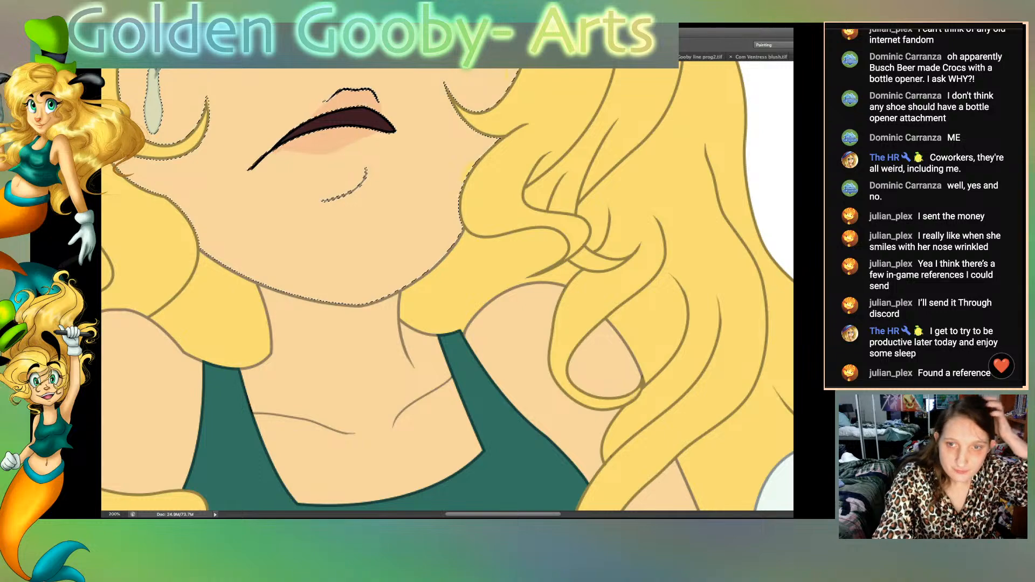
scroll(447, 285, up, 5)
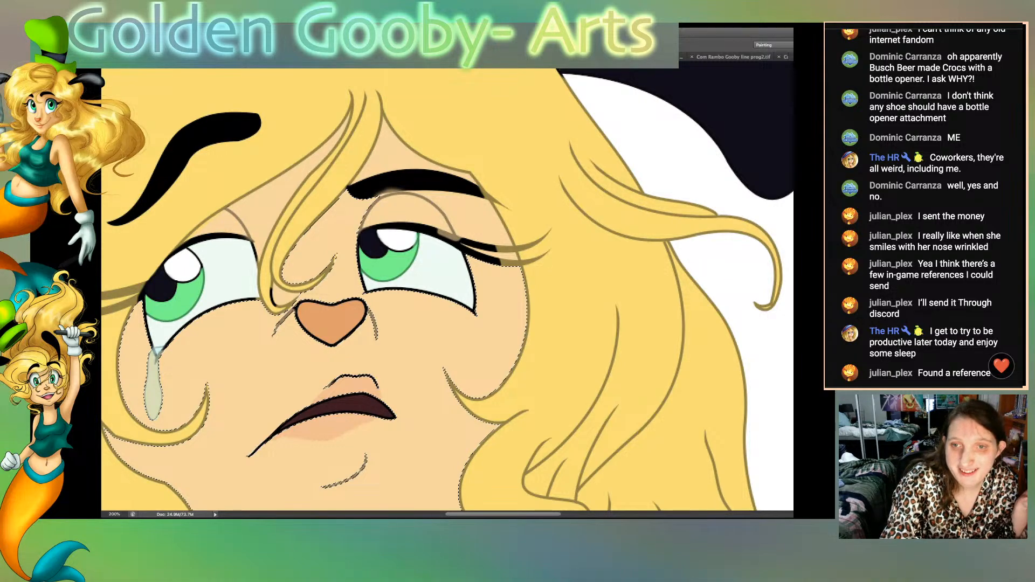
scroll(447, 289, down, 3)
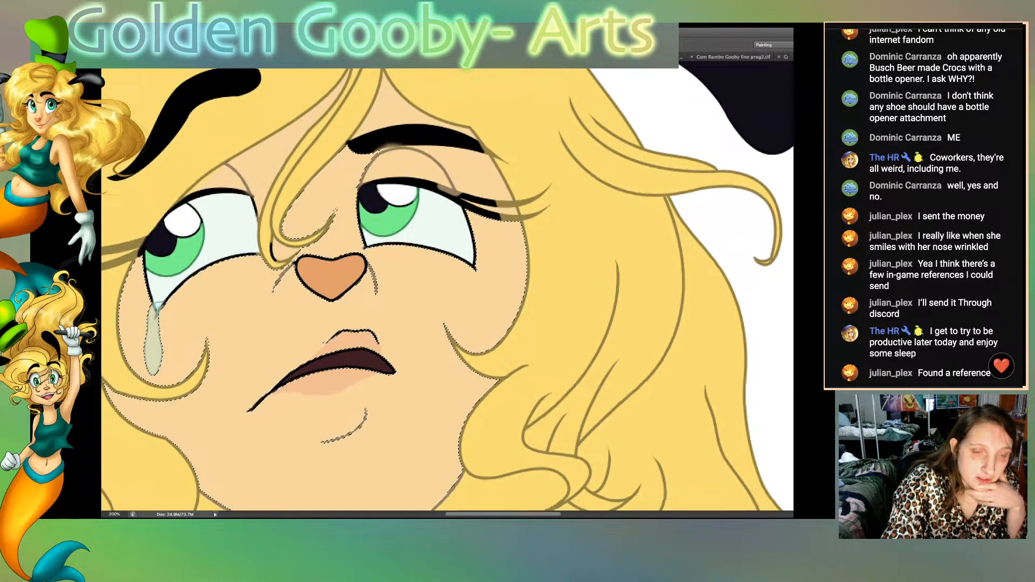
scroll(447, 289, down, 2)
scroll(447, 290, up, 4)
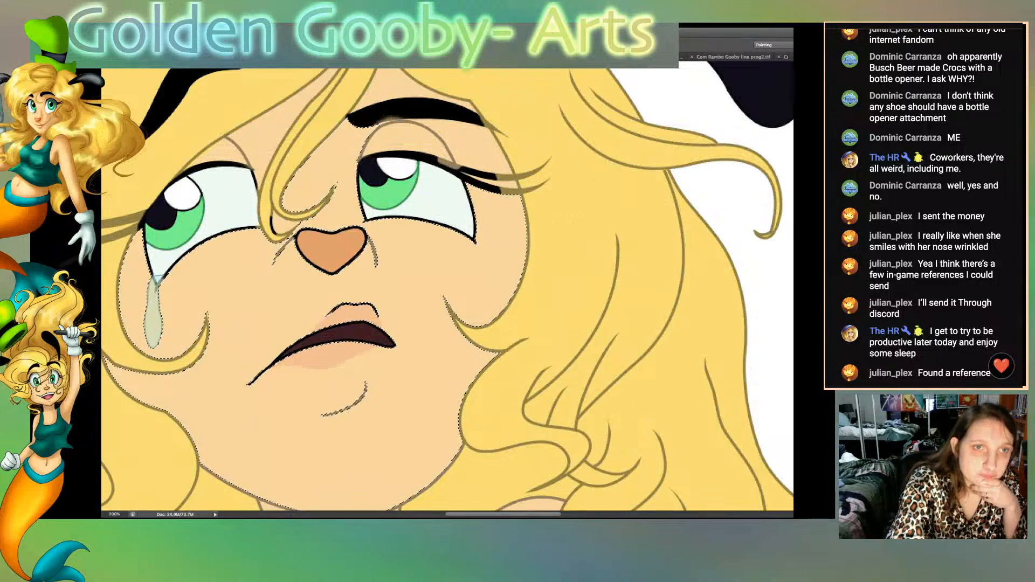
key(ctrl+d)
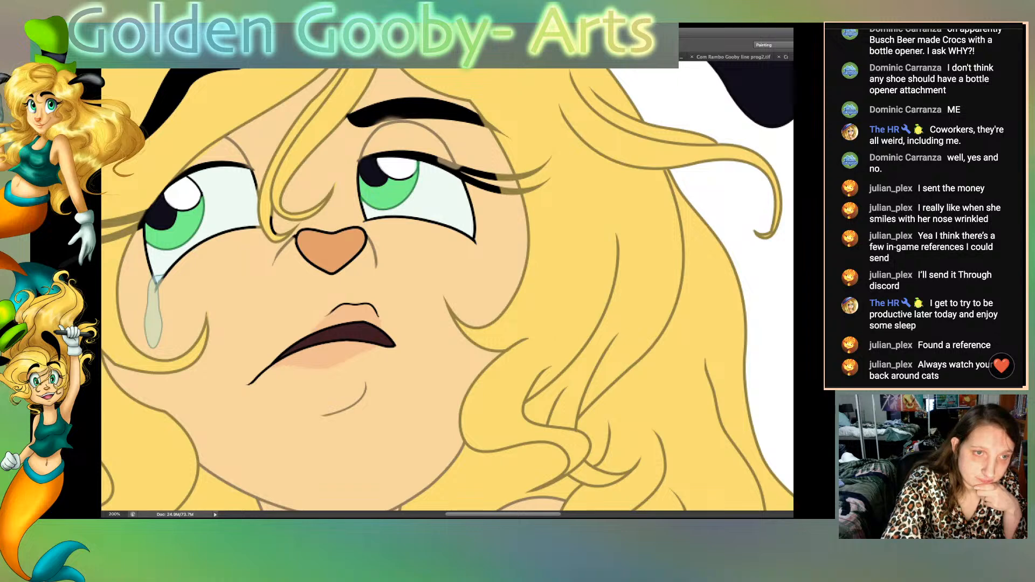
Step: Recolor the nose's black outline dark orange and both eyes' lower eyelid lines brown, covering the pale spill beneath the right eye
drag(297, 233, 335, 233)
mouse_move(347, 230)
mouse_down()
mouse_move(366, 239)
mouse_move(360, 255)
mouse_move(323, 274)
mouse_move(295, 235)
mouse_up()
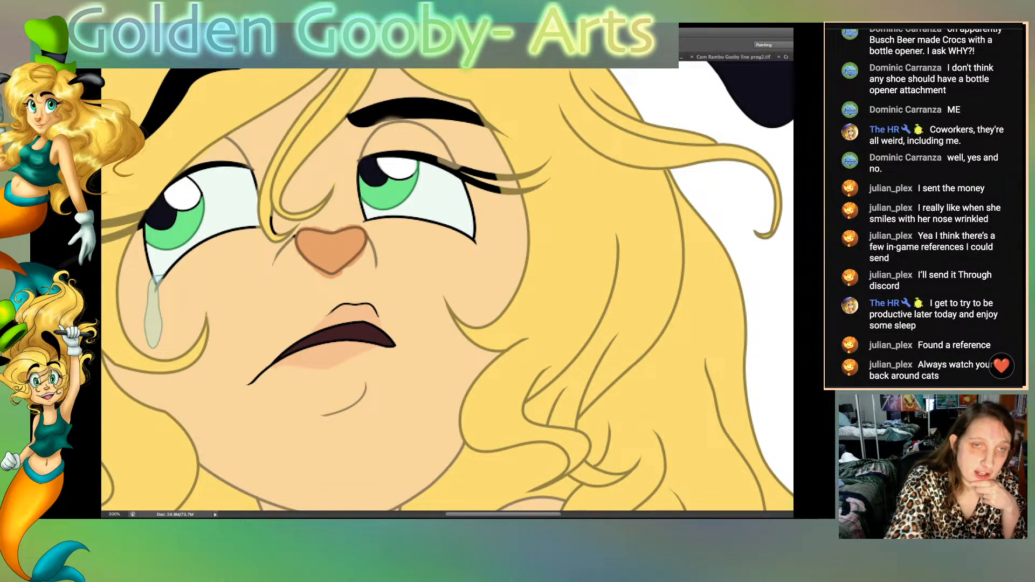
drag(364, 222, 397, 218)
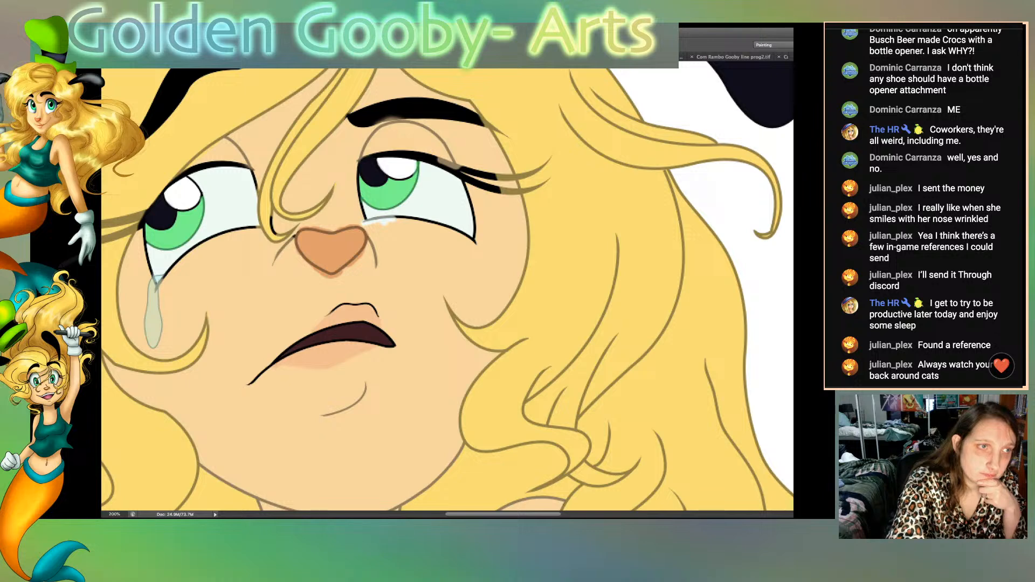
mouse_move(162, 279)
mouse_down()
mouse_move(206, 240)
mouse_move(254, 226)
mouse_up()
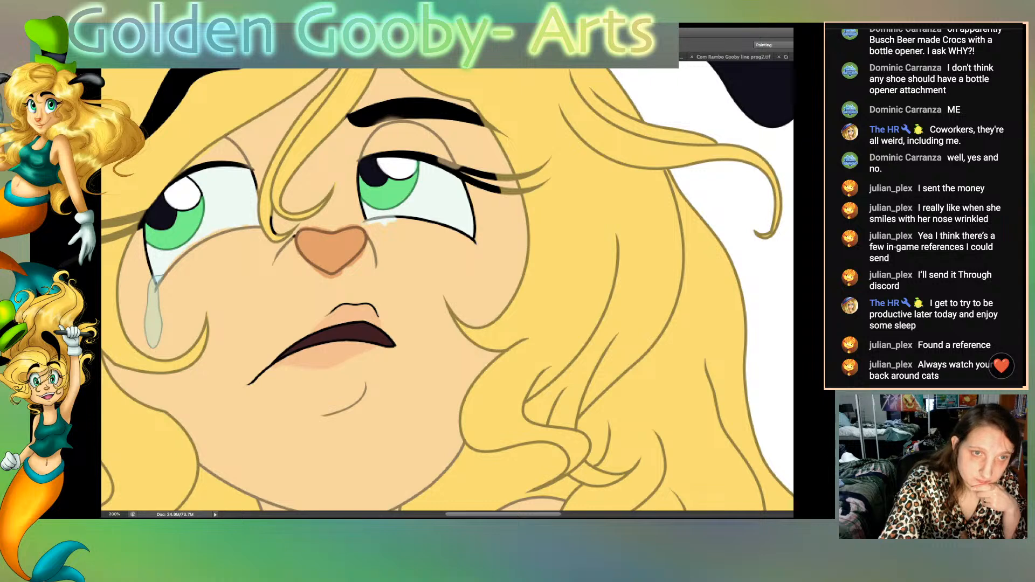
mouse_move(369, 220)
mouse_down()
mouse_move(433, 222)
mouse_move(475, 244)
mouse_up()
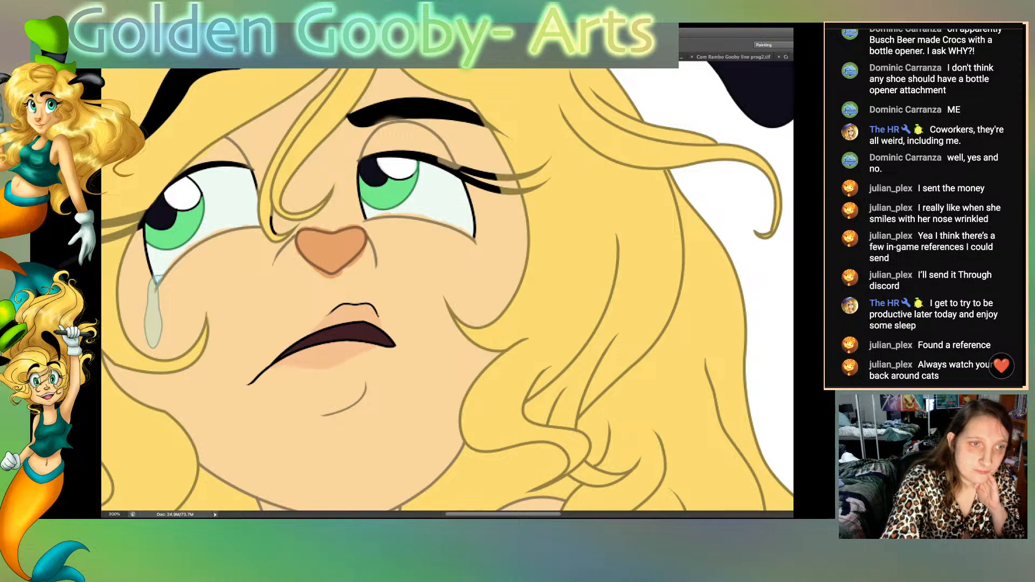
Step: Recolor the black lines of the hair tip beside the nose, the upper lip and the mouth's left corner, undoing the stray purple stroke
drag(275, 234, 272, 217)
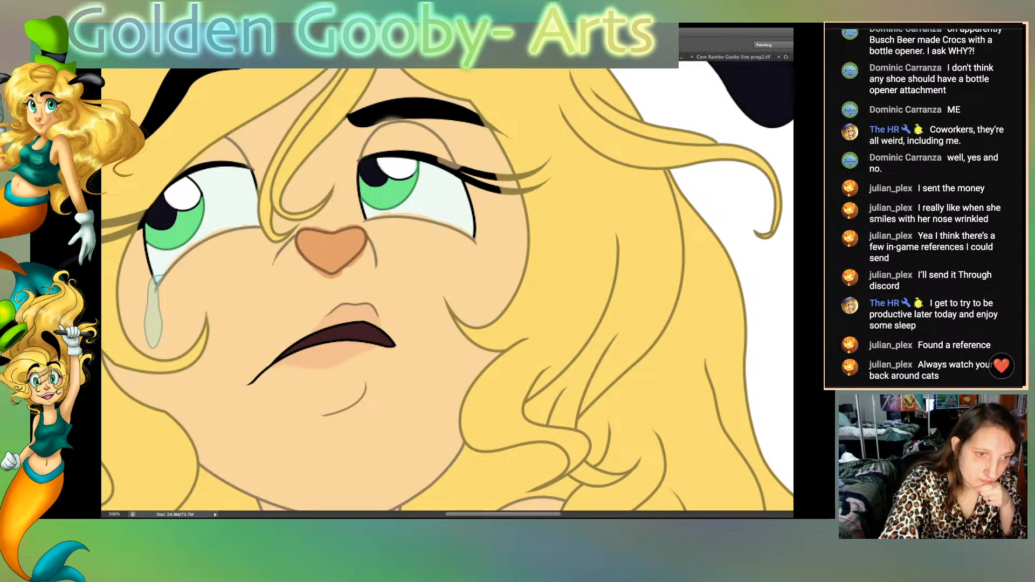
key(ctrl+z)
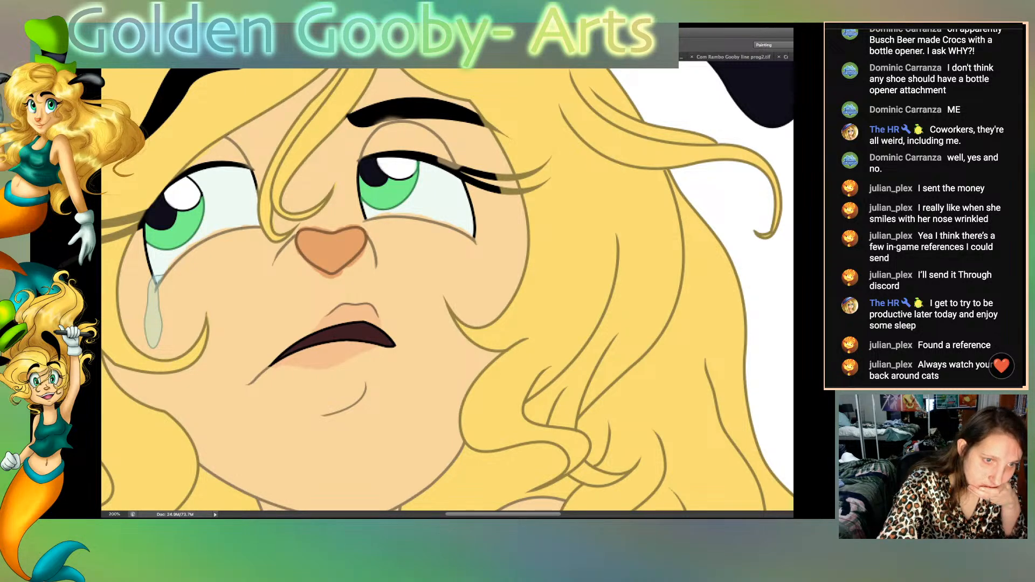
drag(308, 350, 271, 367)
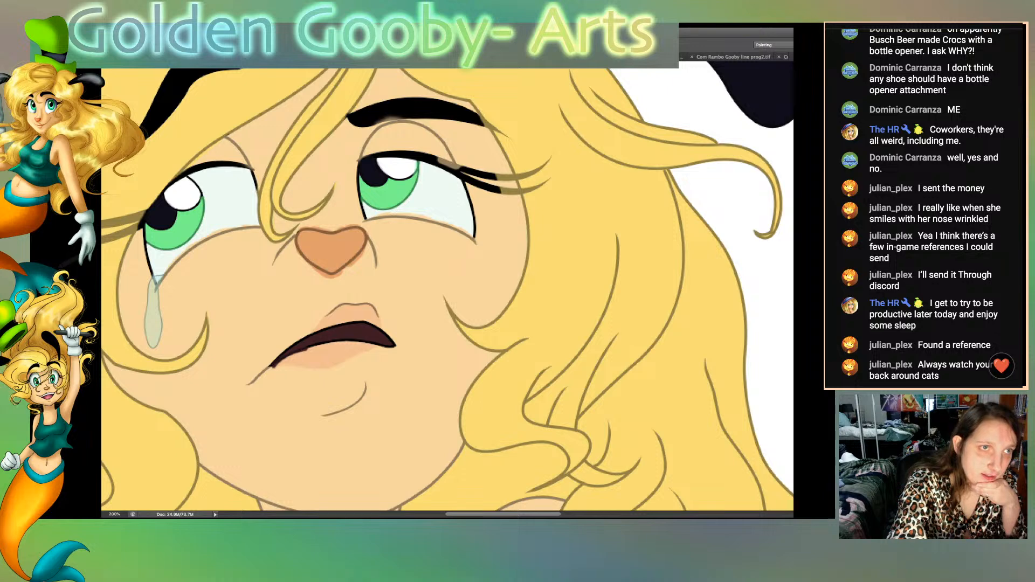
key(ctrl+z)
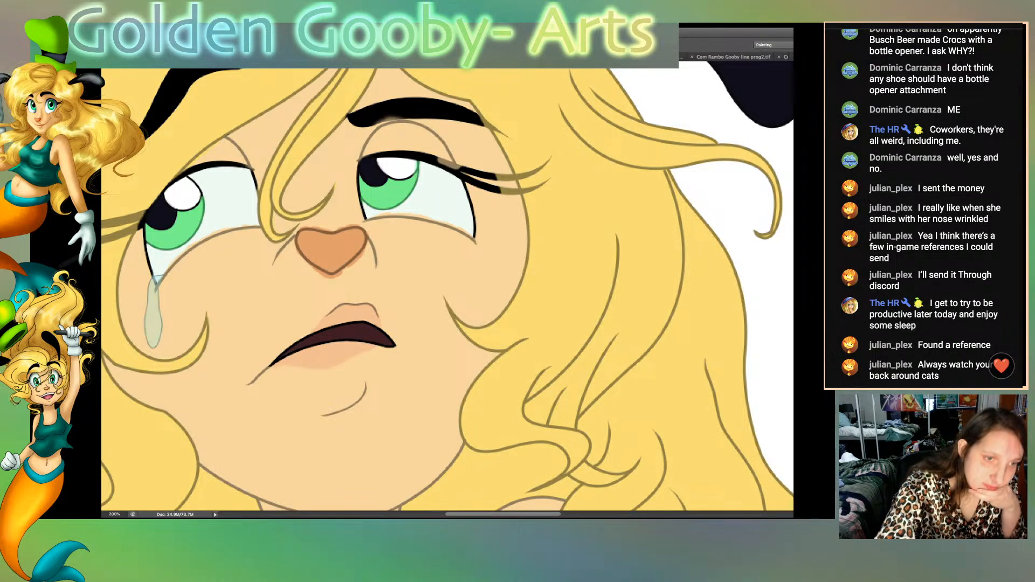
Step: Recolor the black outline around the mouth brown and restore the dark maroon fill inside the selected mouth opening
mouse_move(269, 367)
mouse_down()
mouse_move(352, 339)
mouse_move(339, 339)
mouse_up()
drag(346, 340, 381, 345)
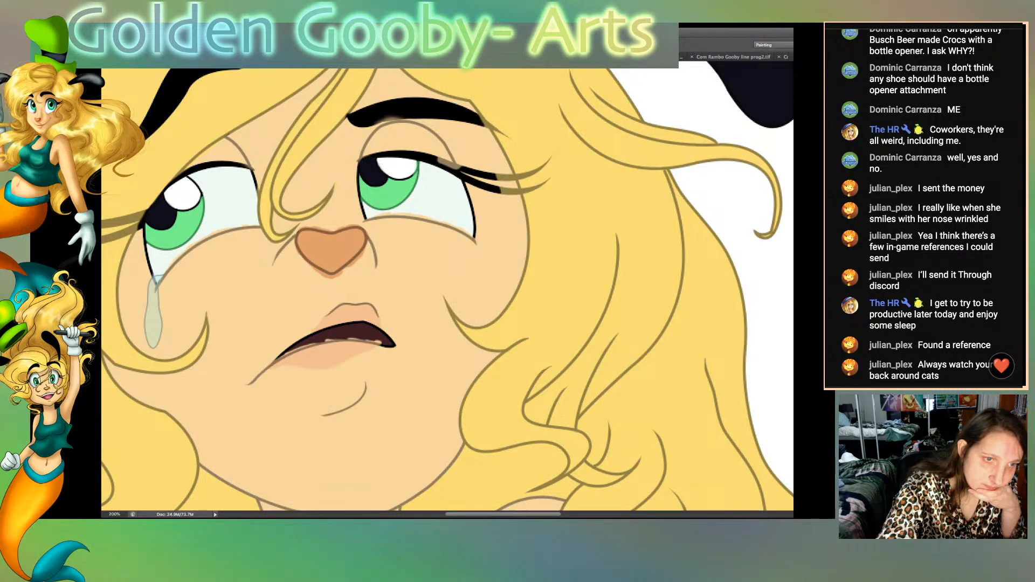
mouse_move(301, 341)
mouse_down()
mouse_move(357, 322)
mouse_move(380, 330)
mouse_up()
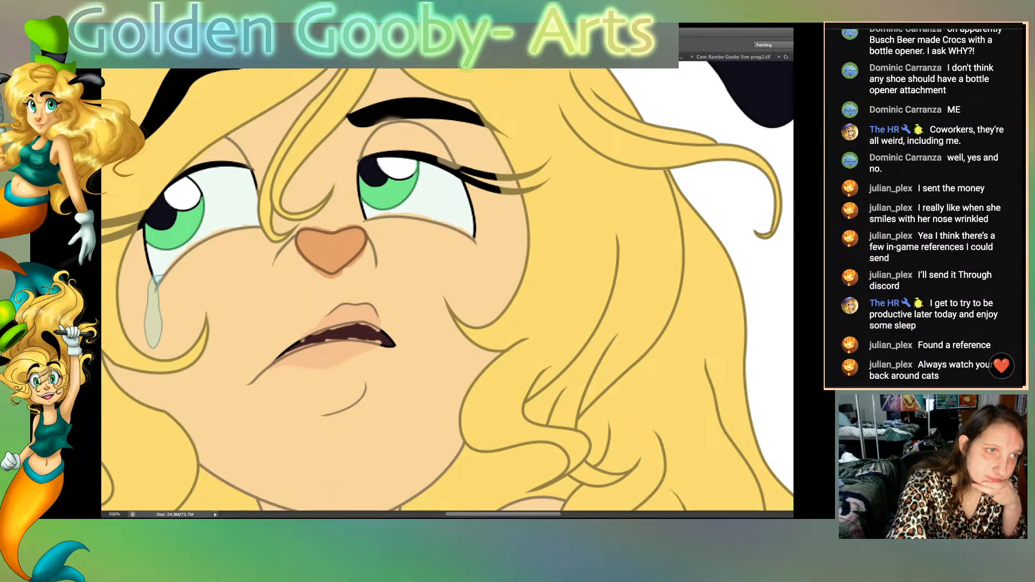
mouse_move(379, 345)
mouse_down()
mouse_move(395, 346)
mouse_move(385, 332)
mouse_up()
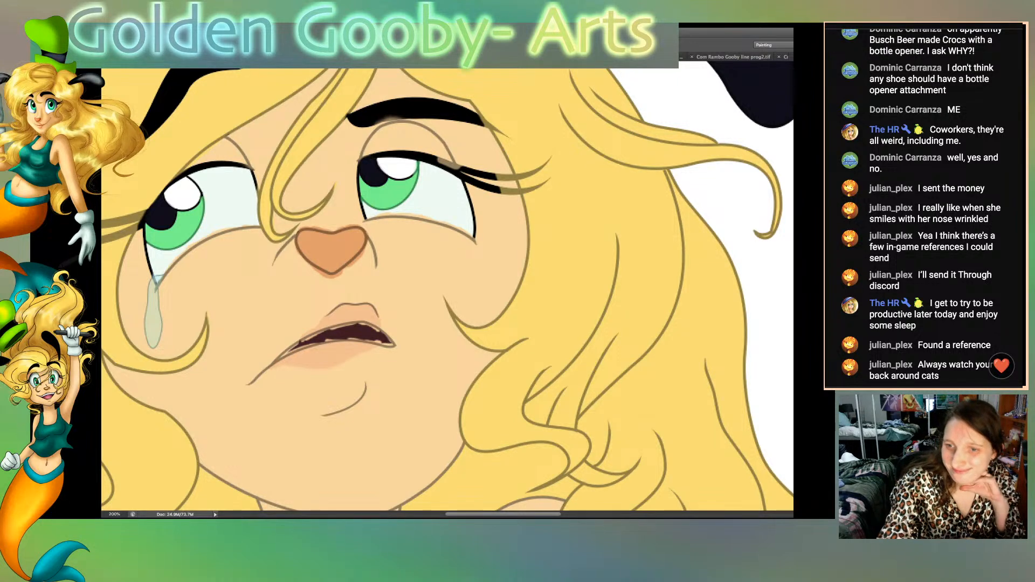
click(324, 338)
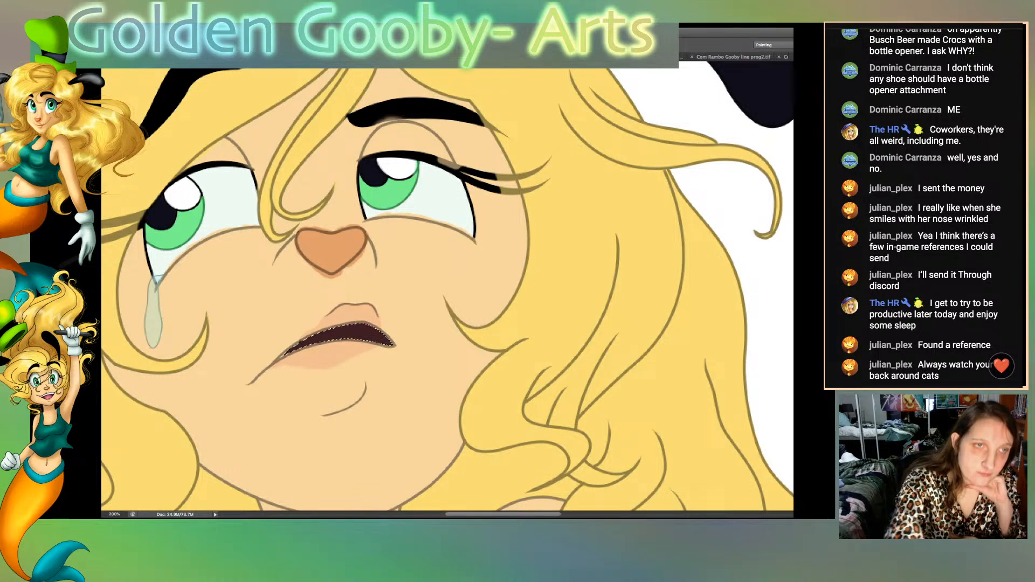
key(ctrl+d)
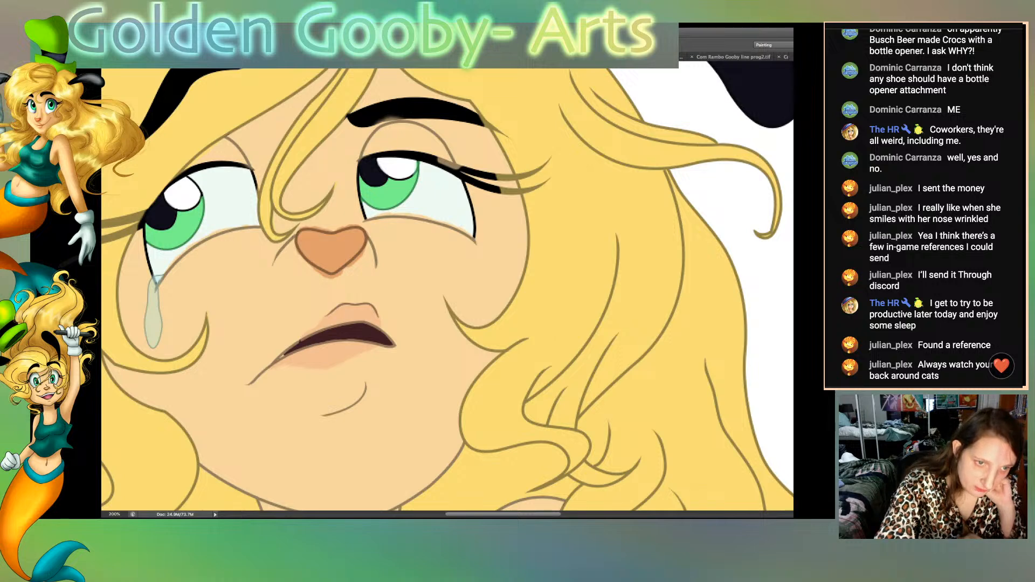
Step: Touch up the line along the mouth's lower edge and cover the spill inside the mouth with dark maroon
drag(320, 340, 360, 337)
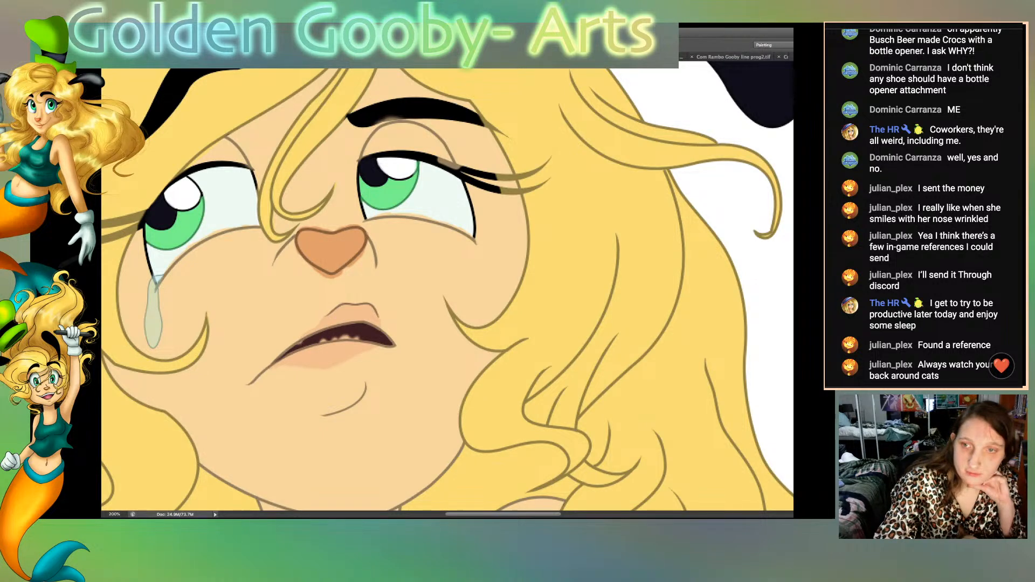
click(358, 332)
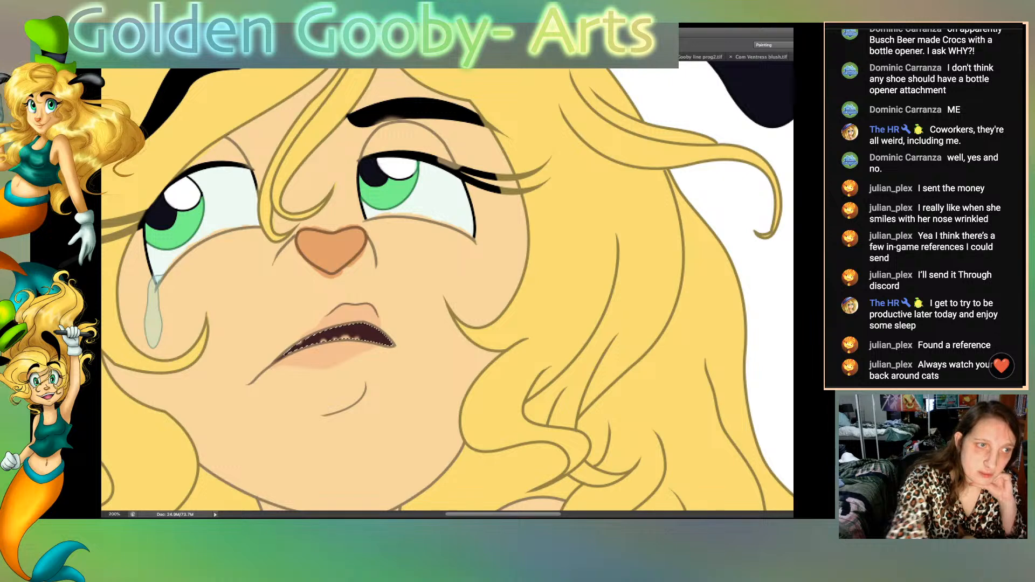
drag(322, 341, 359, 338)
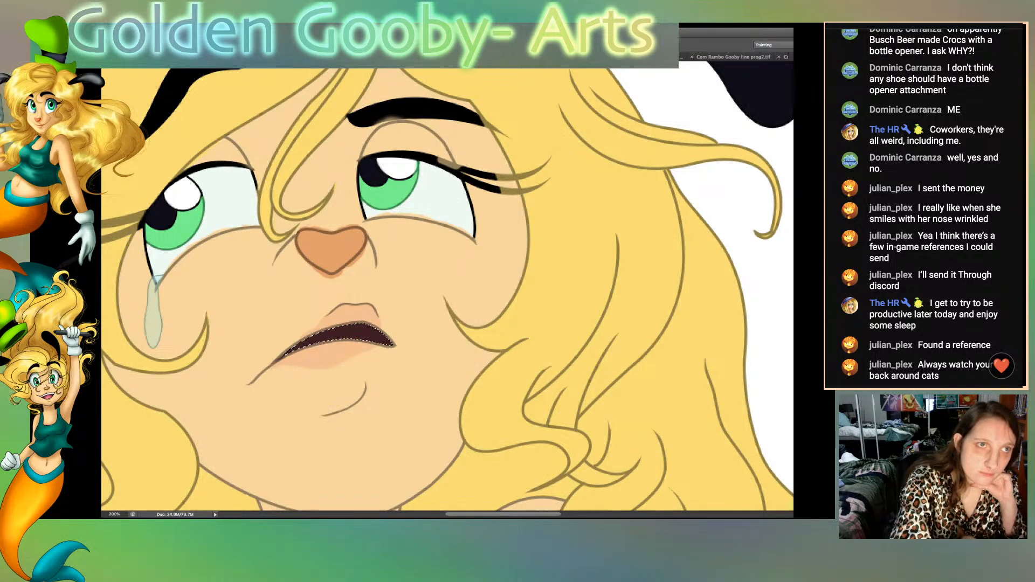
key(ctrl+d)
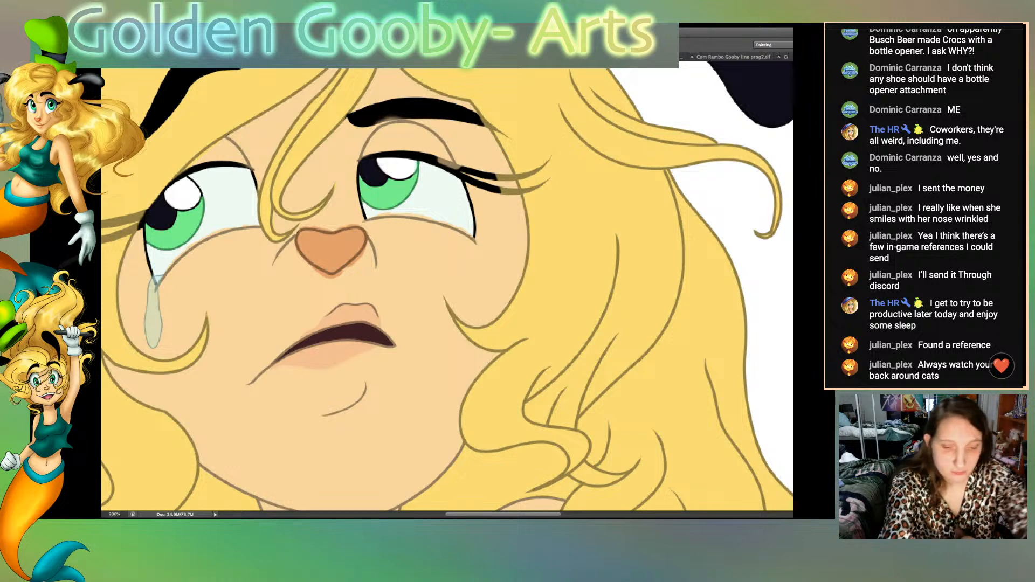
Step: Select the white gap enclosed by the hair locks below the left glove
key(ctrl+0)
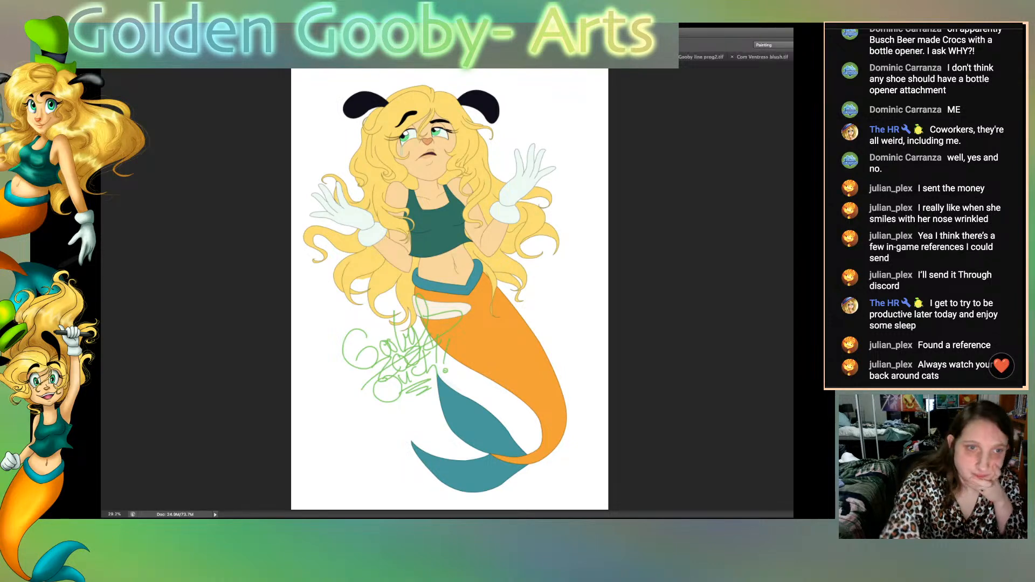
click(361, 283)
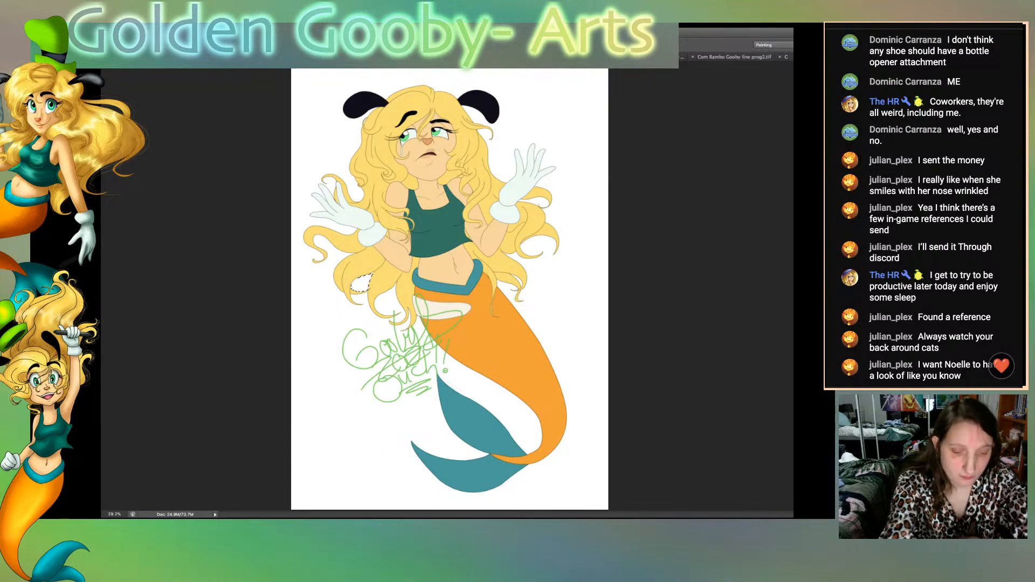
key(ctrl+plus)
key(ctrl+plus)
key(ctrl+plus)
key(ctrl+plus)
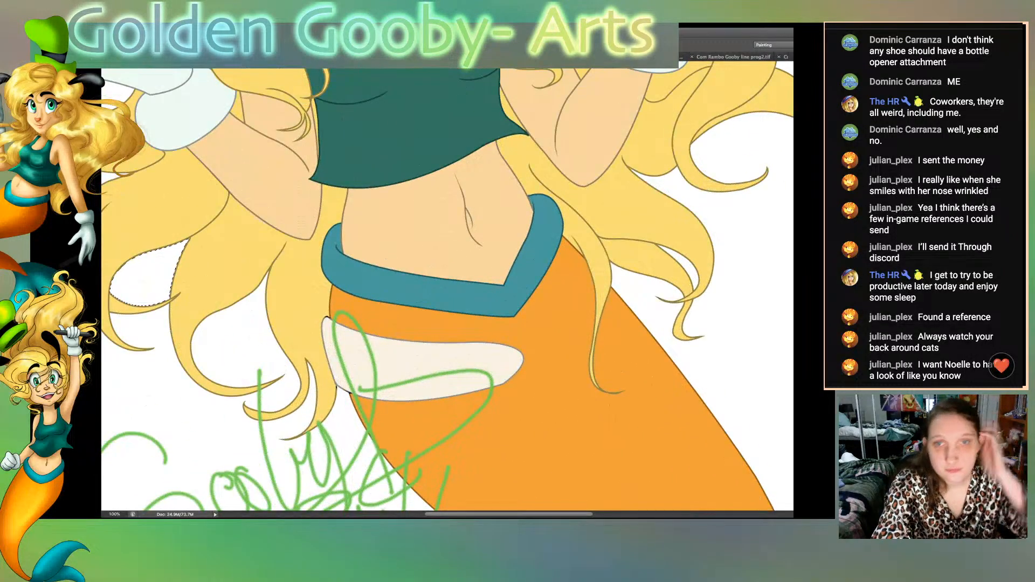
scroll(447, 286, up, 5)
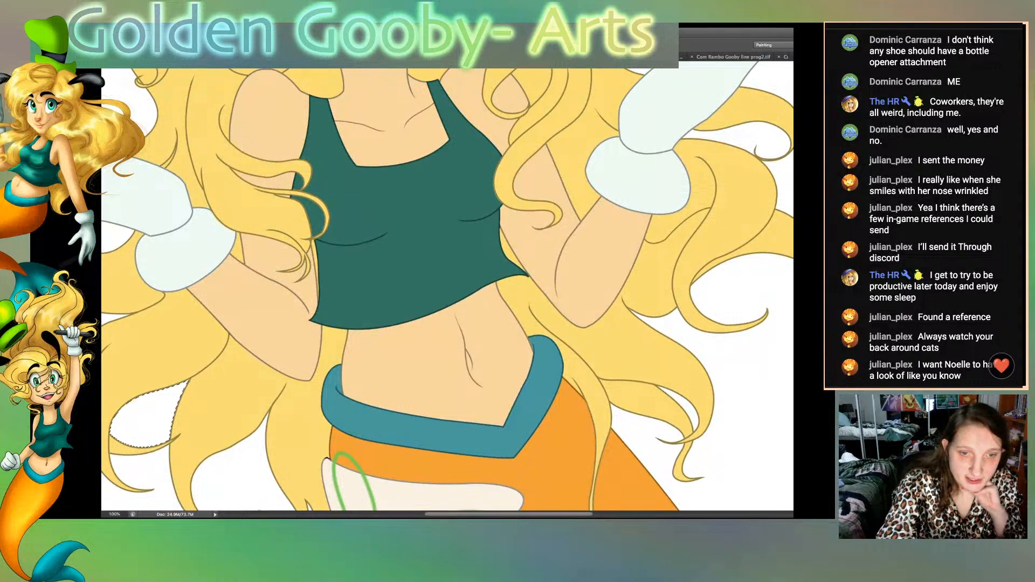
scroll(447, 286, left, 10)
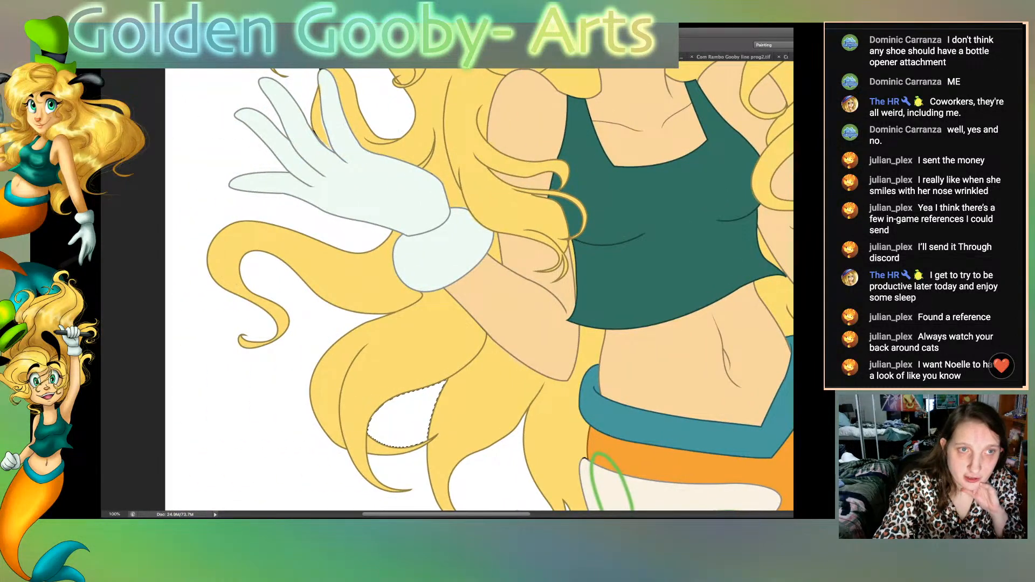
Step: Select the yellow sliver between the hair strand and the back of the left glove and clear it to white
scroll(447, 286, up, 1)
scroll(447, 286, up, 8)
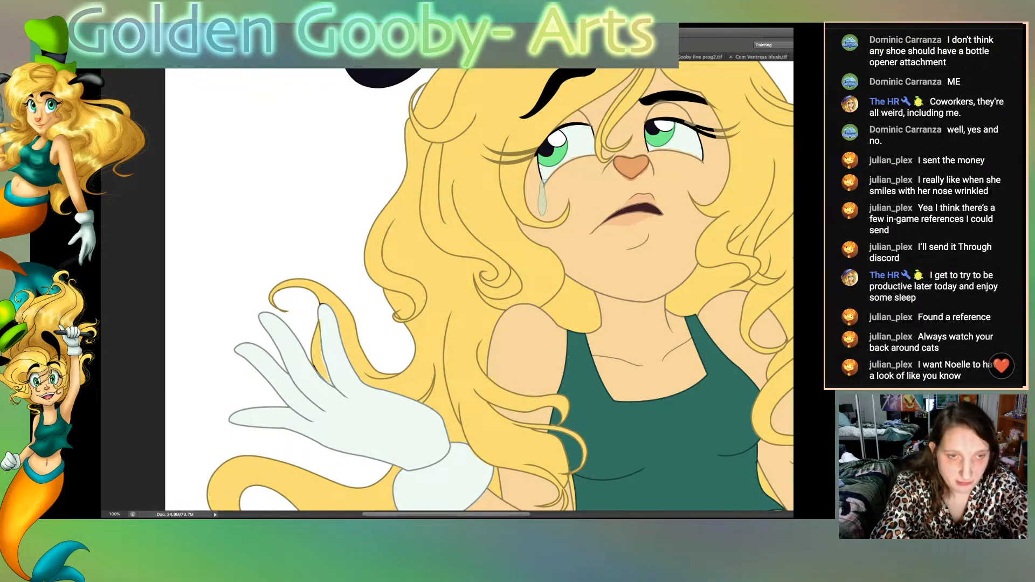
key(super+plus)
scroll(447, 286, down, 7)
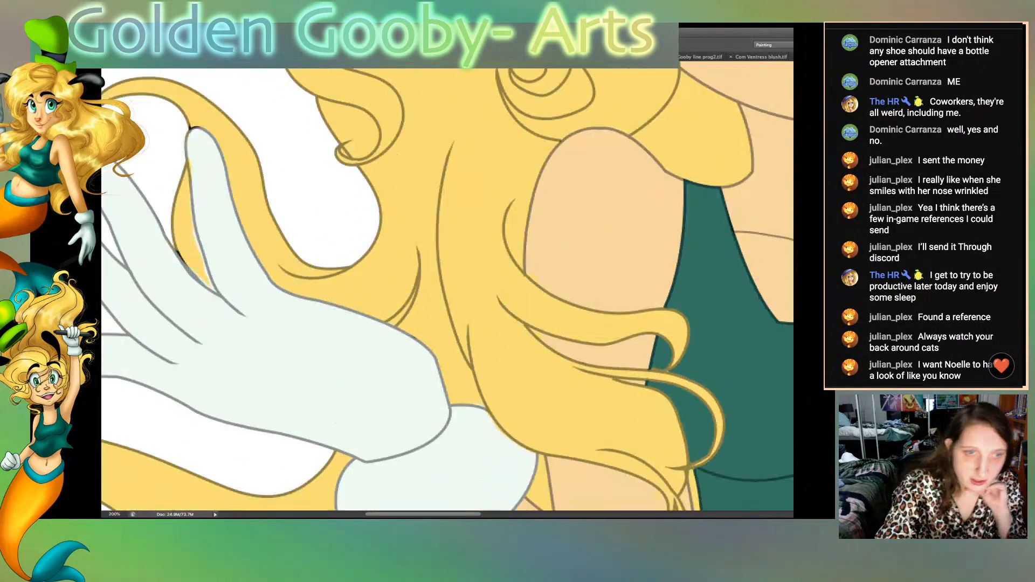
scroll(447, 286, down, 7)
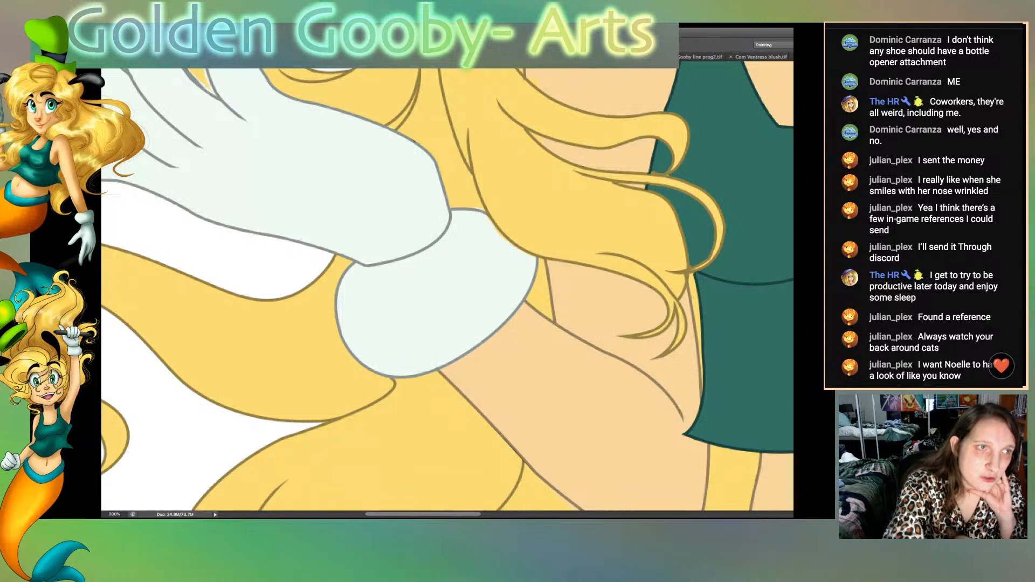
click(401, 118)
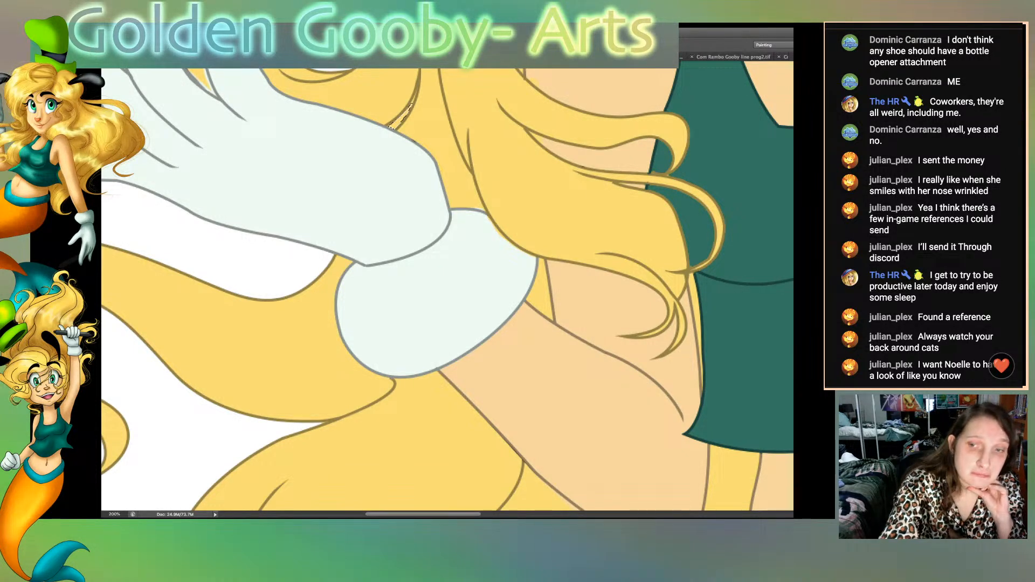
key(Delete)
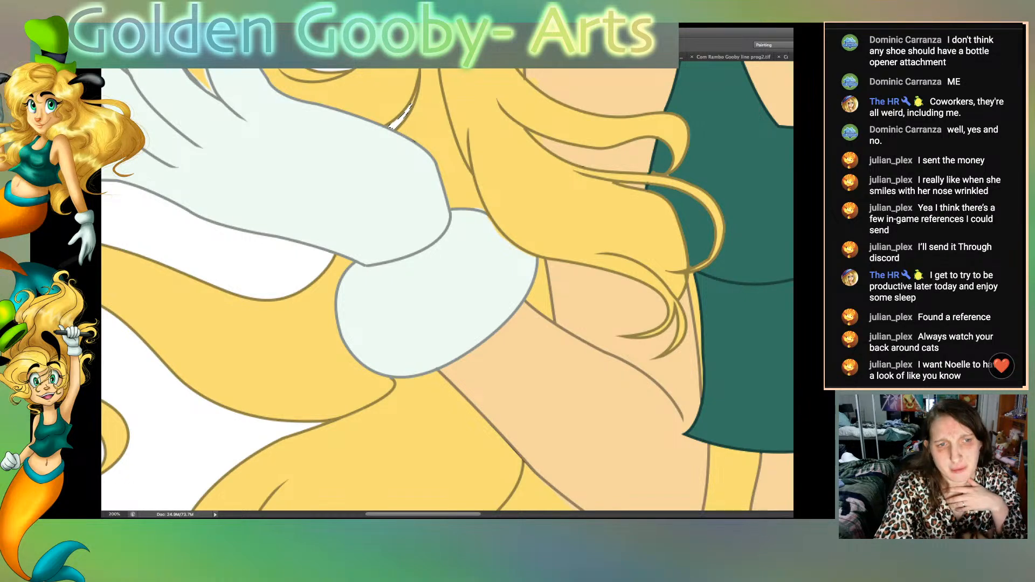
Step: Recolor the black line spots around the left glove's fingertip, clear the yellow spill from the selected white background, and deselect
scroll(447, 290, up, 6)
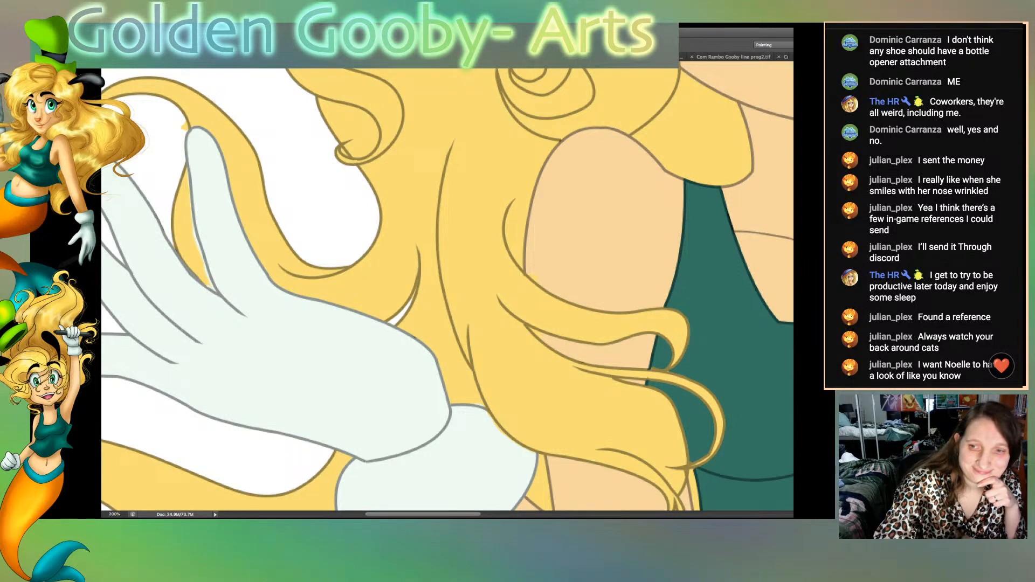
click(186, 238)
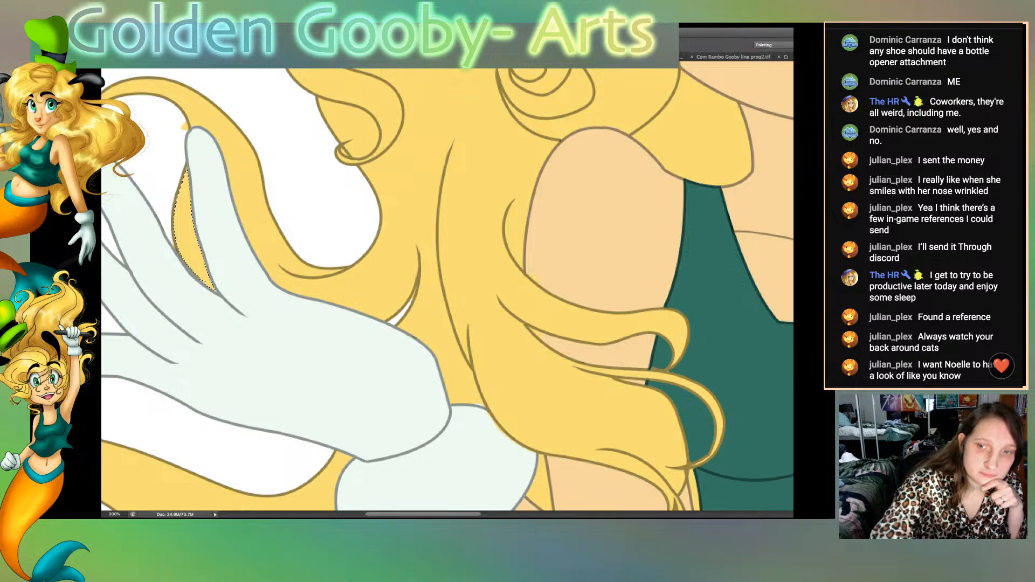
click(312, 183)
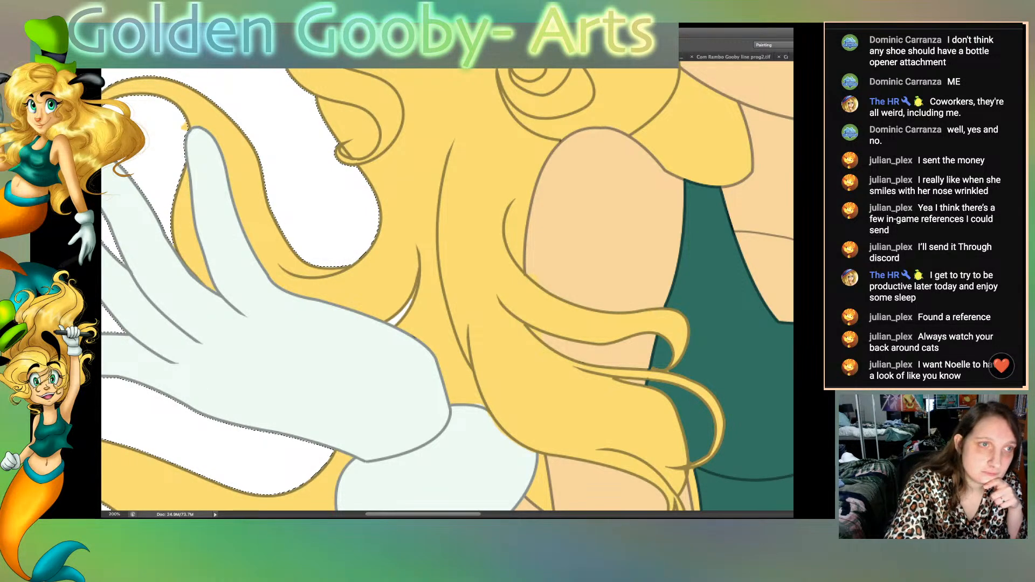
key(Delete)
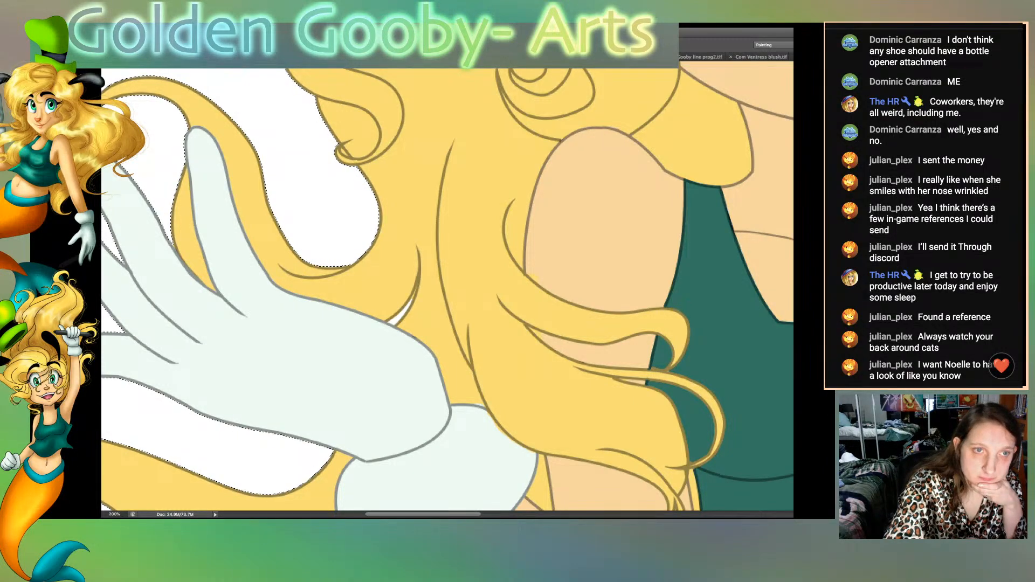
key(ctrl+d)
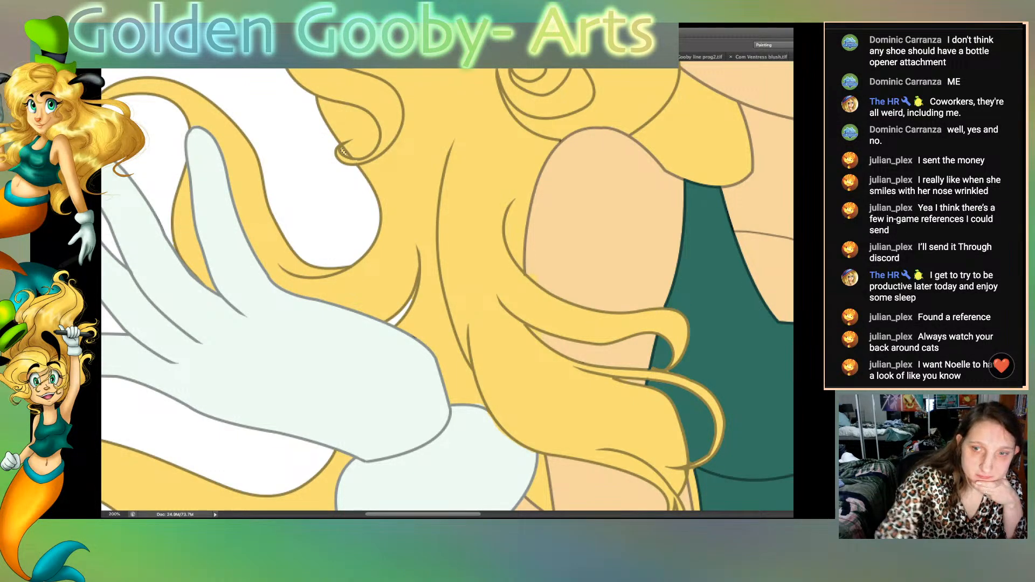
Step: Select the white background around the figure and check its edges along the right glove, hair and ear
key(alt+bracketright)
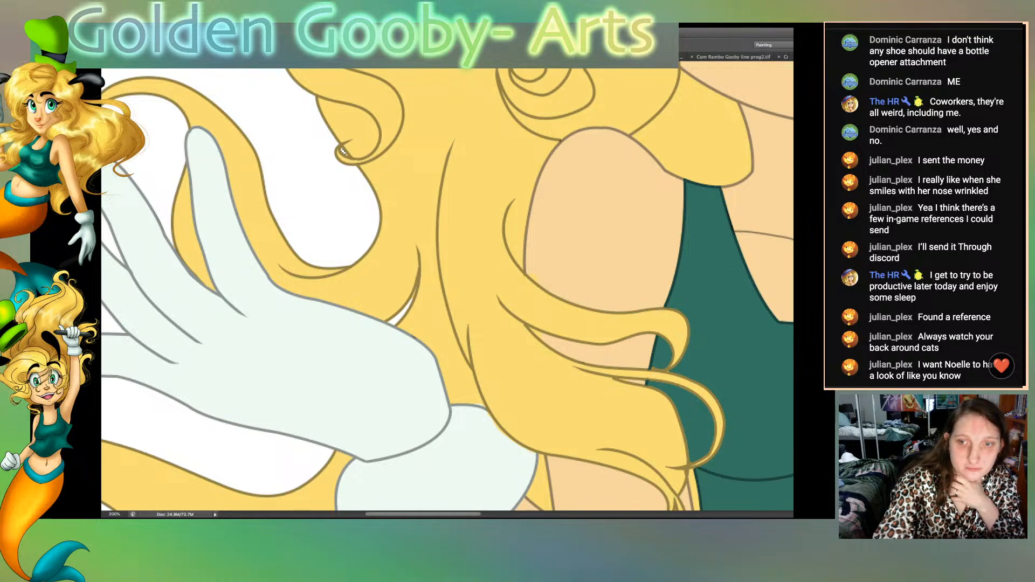
key(alt+bracketright)
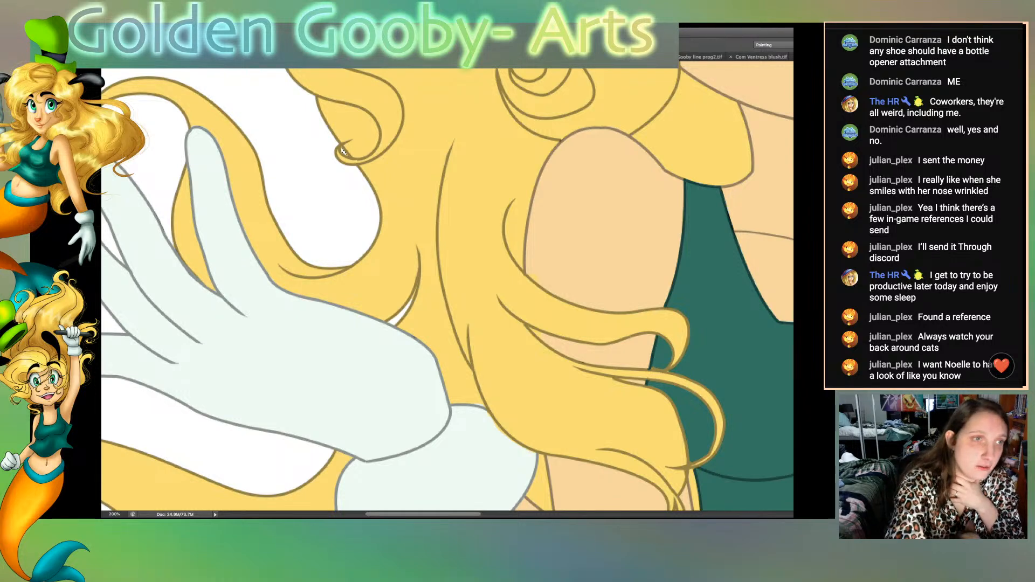
click(342, 151)
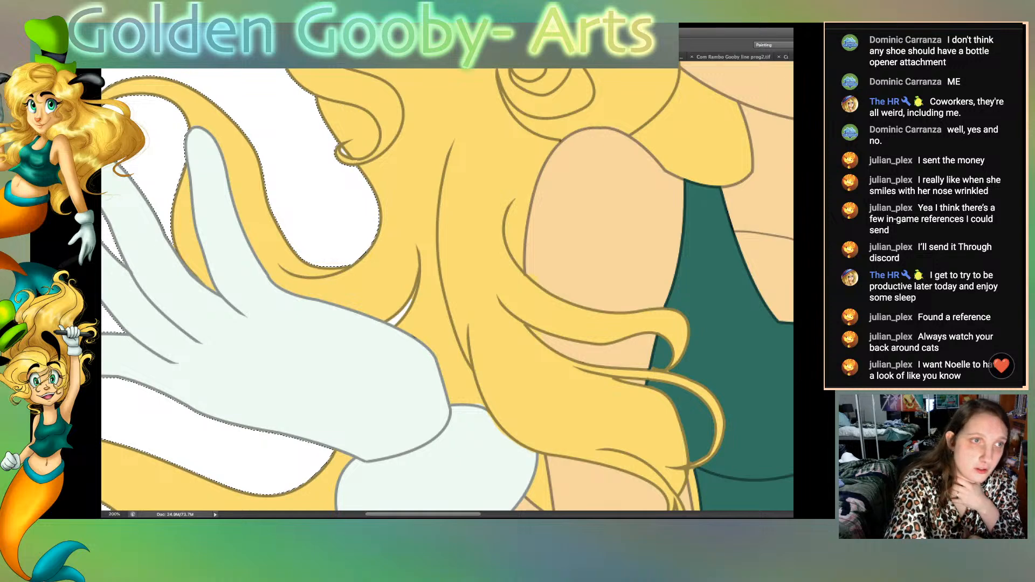
drag(423, 518, 578, 512)
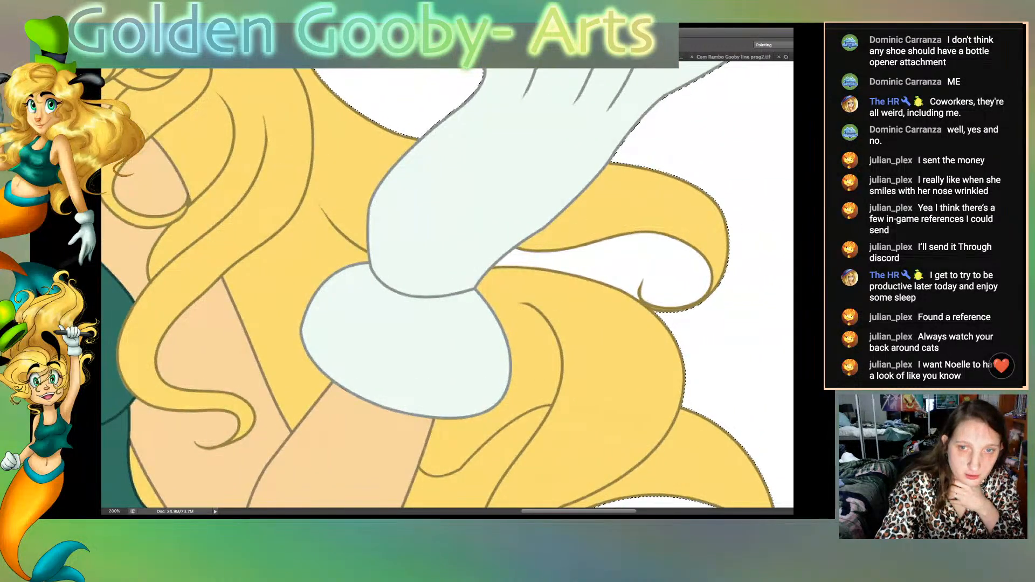
scroll(432, 289, up, 8)
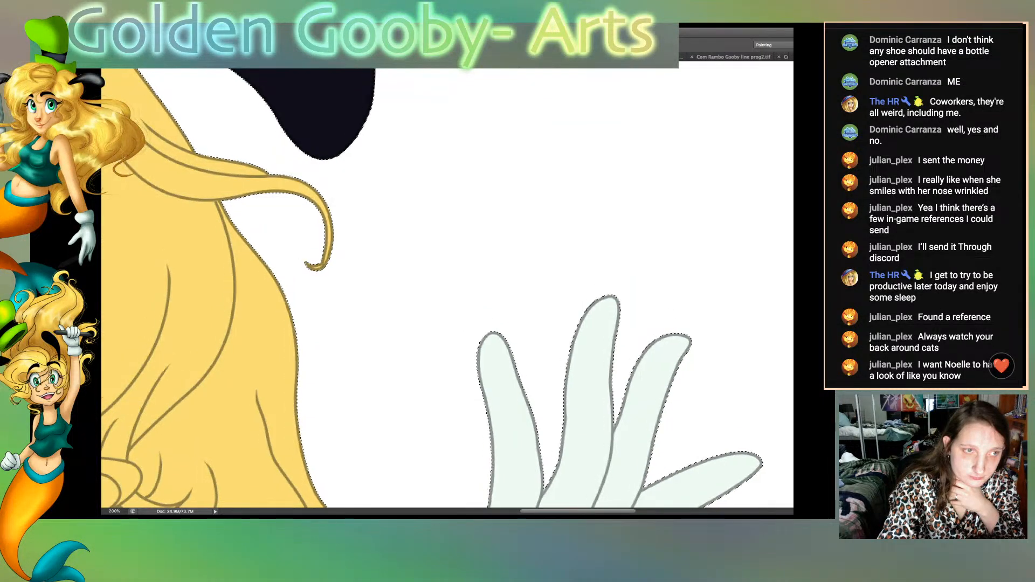
scroll(448, 289, left, 10)
scroll(448, 288, left, 2)
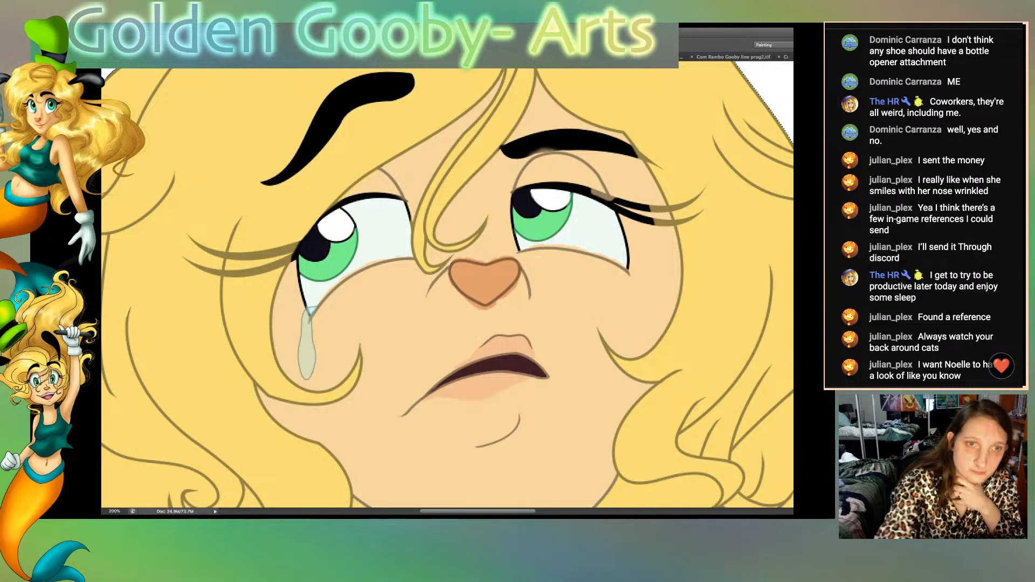
Step: Select the eyelid, eye whites and face skin in turn, recolor the black side outlines of the eyes blue-grey, and deselect
click(376, 184)
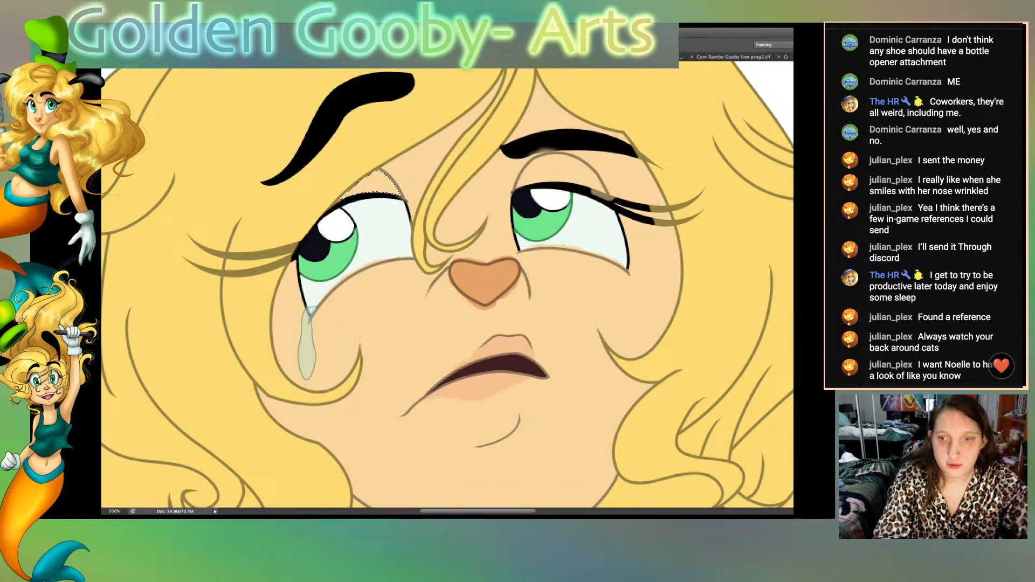
click(596, 228)
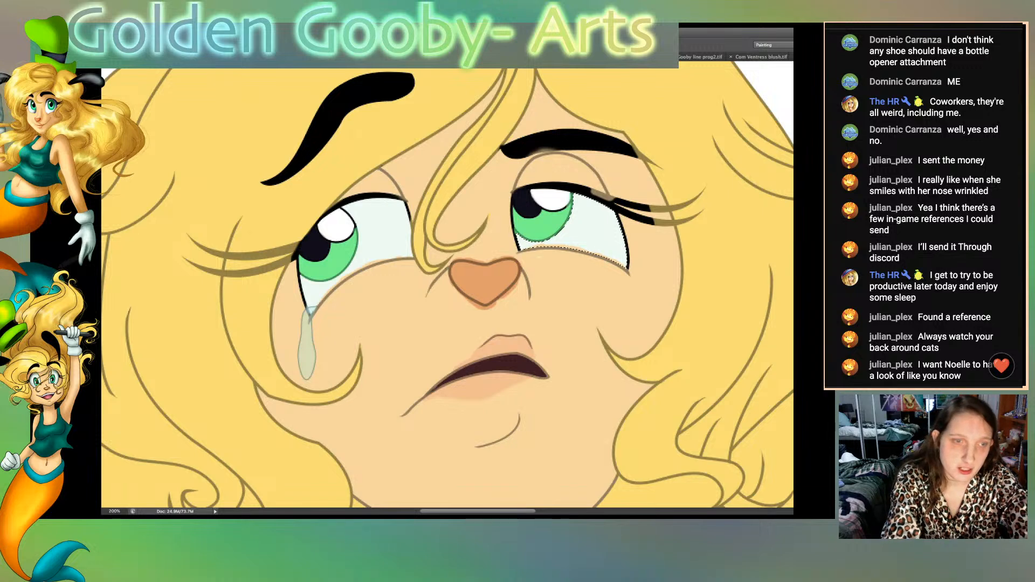
shift+click(383, 233)
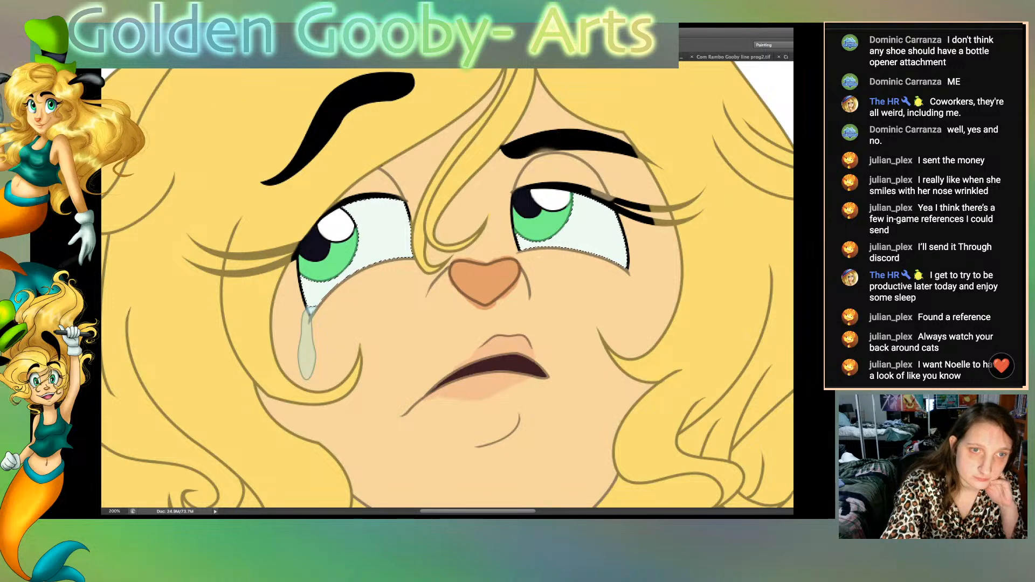
click(423, 167)
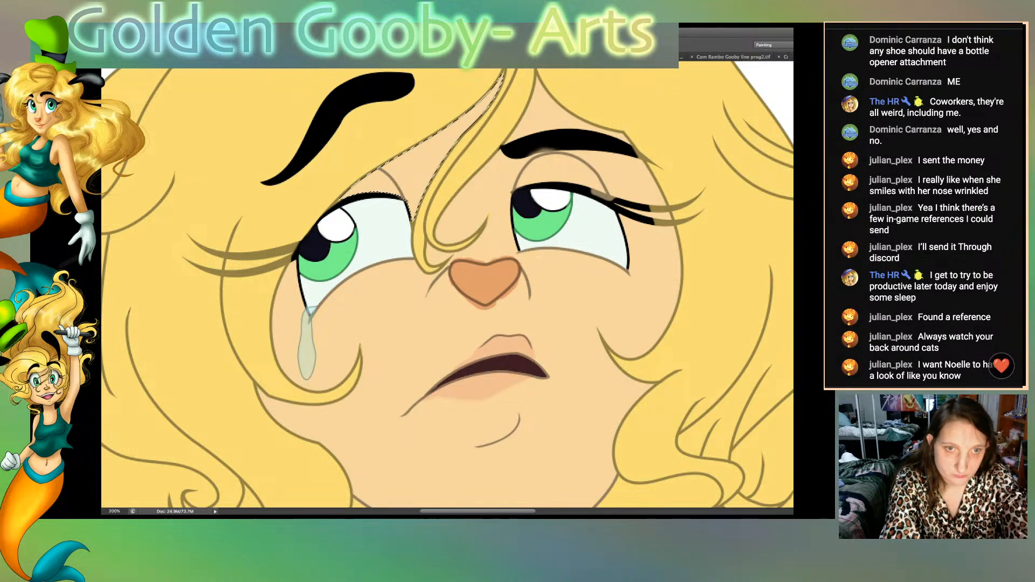
shift+click(389, 323)
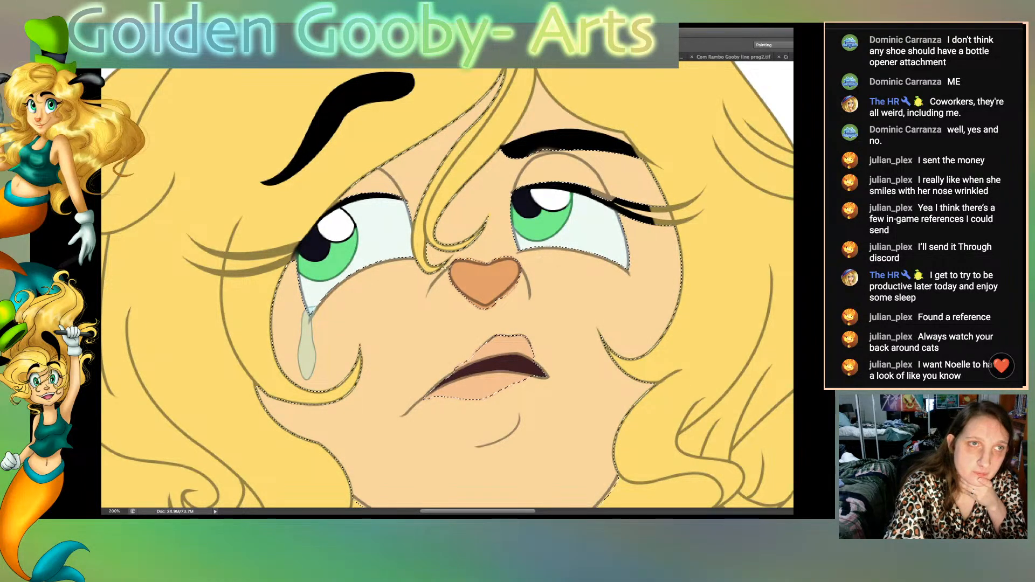
key(ctrl+d)
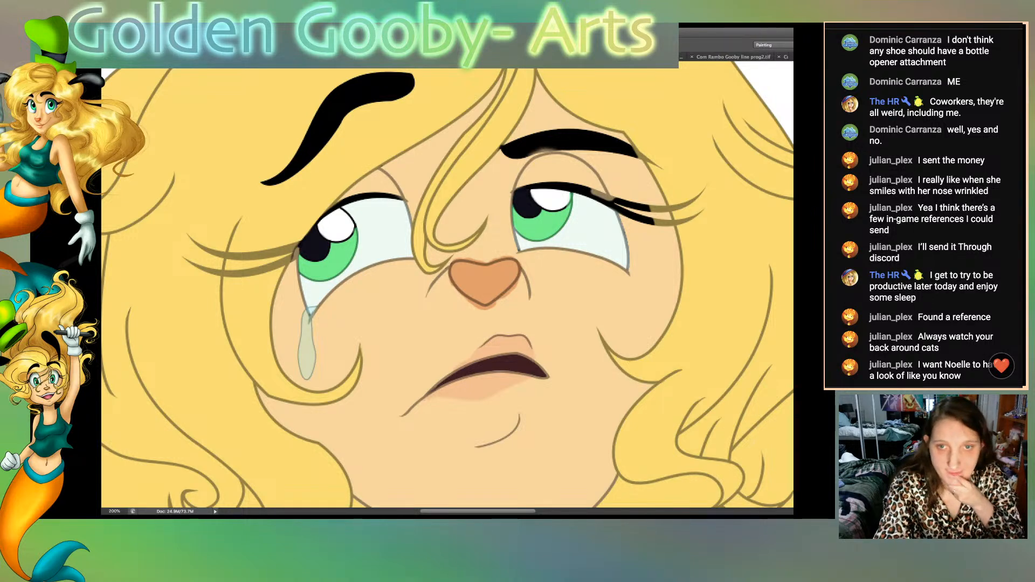
Step: Check the whole drawing and the recolored face lines around the right eye, selecting and deselecting the face's skin area
scroll(447, 288, down, 1)
key(ctrl+0)
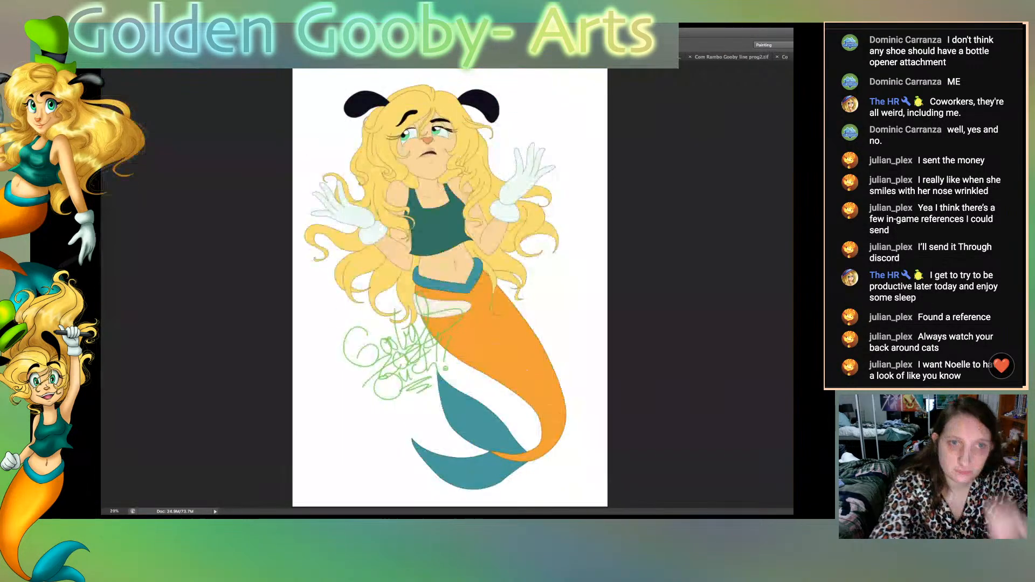
key(ctrl+plus)
key(ctrl+plus)
key(ctrl+plus)
key(ctrl+plus)
key(ctrl+plus)
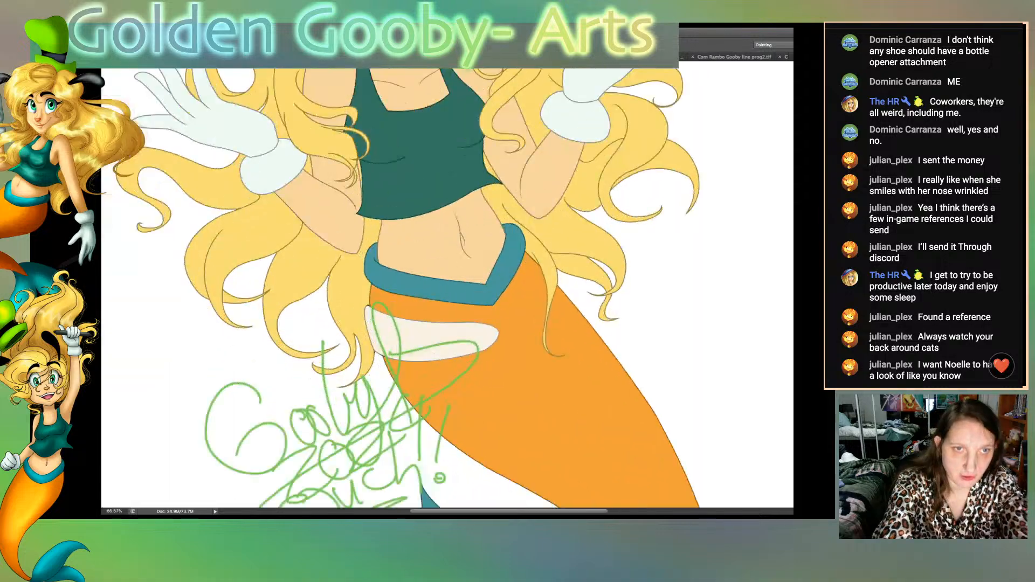
scroll(447, 288, up, 15)
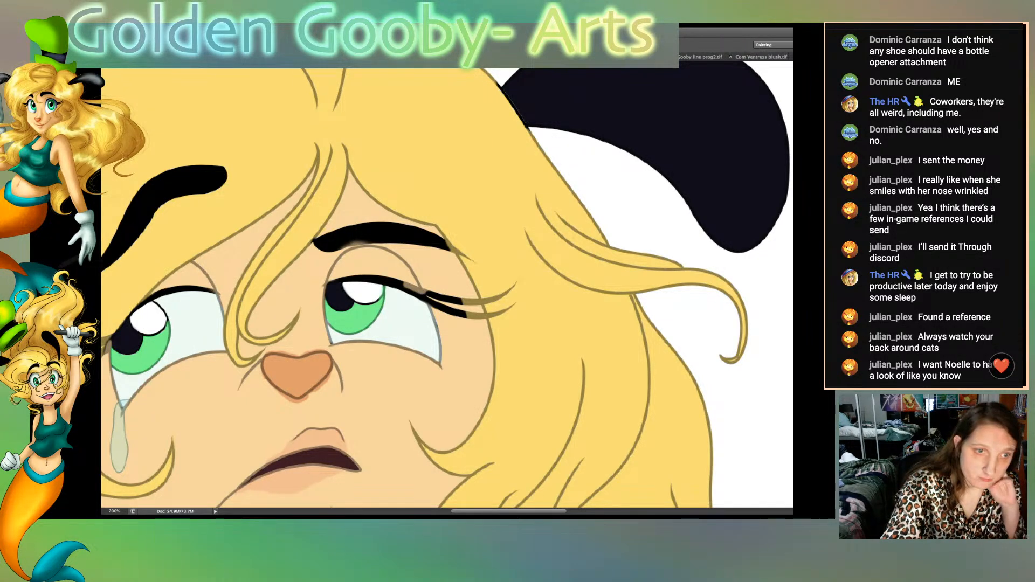
click(384, 402)
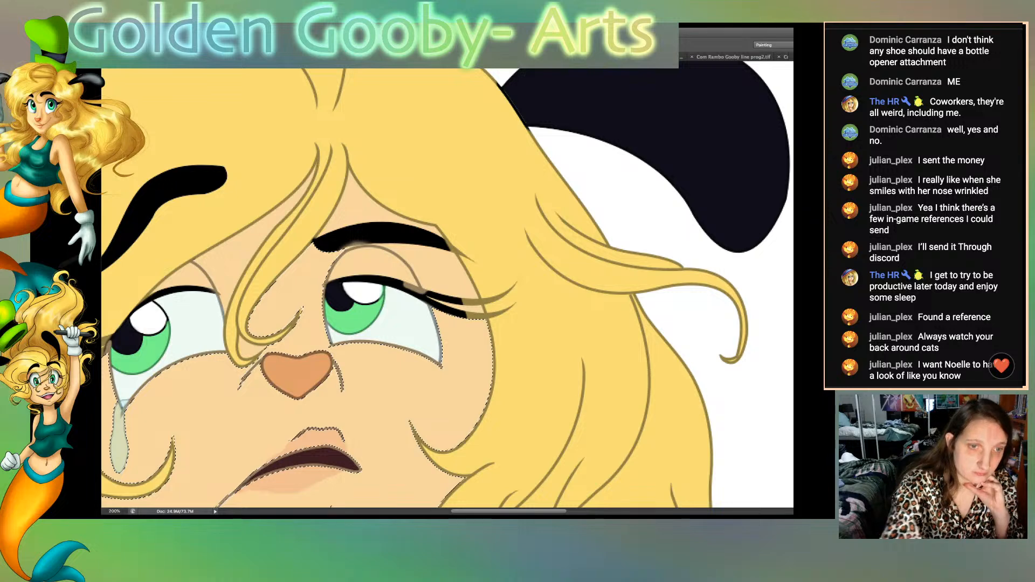
key(ctrl+d)
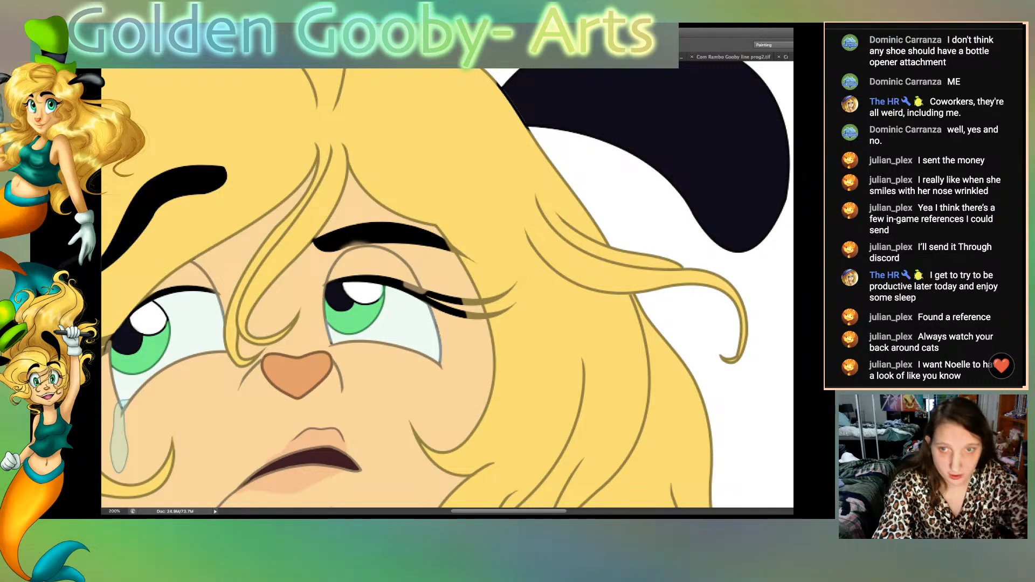
Step: Duplicate the line art layer to strengthen the faint colored lines across the whole figure
scroll(447, 285, down, 3)
key(ctrl+0)
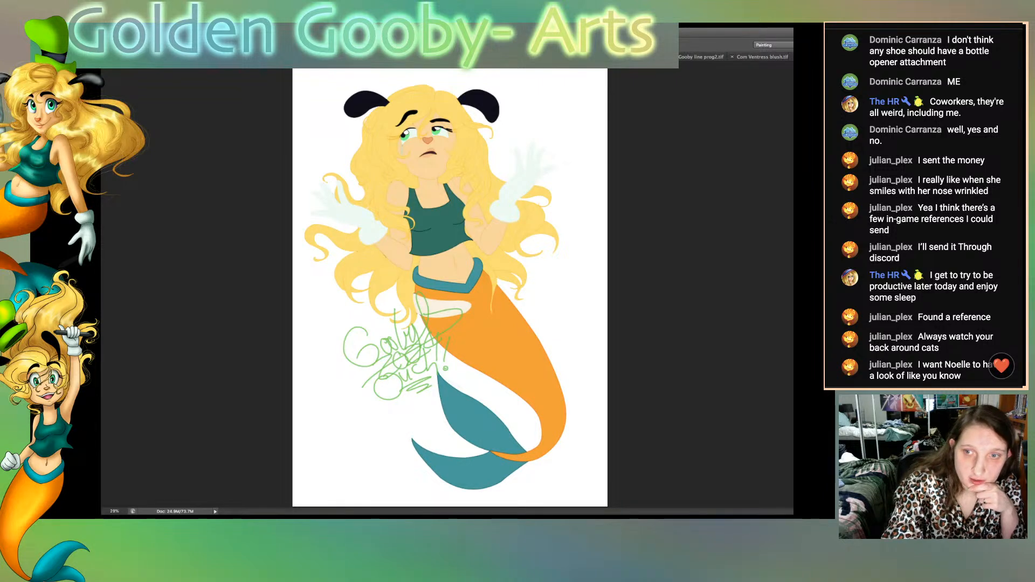
key(super+j)
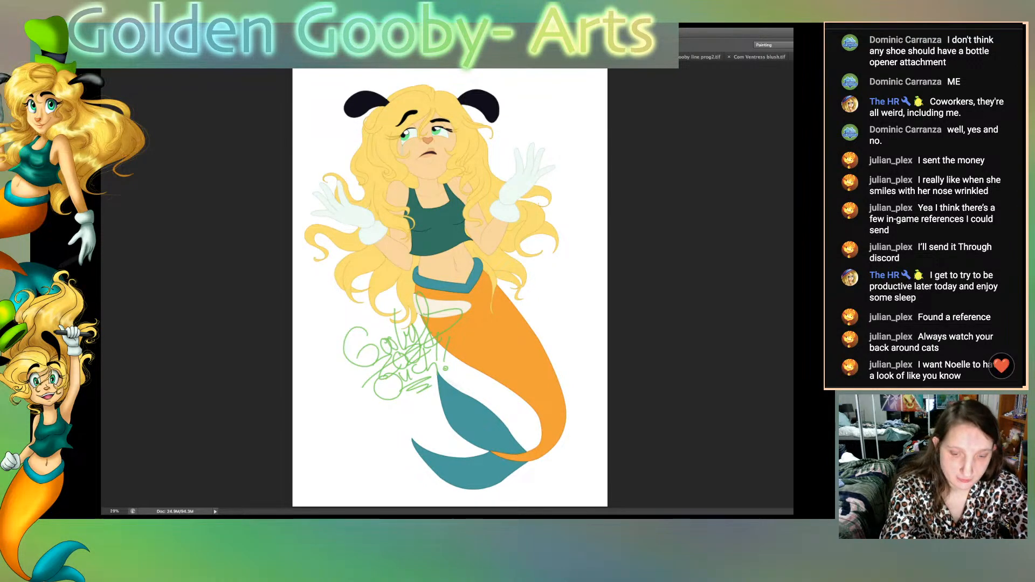
Step: Undo a beige test stroke and paint a yellow patch in the white gap beside the hair tips right of the tail
key(ctrl+plus)
key(ctrl+plus)
key(ctrl+plus)
key(ctrl+plus)
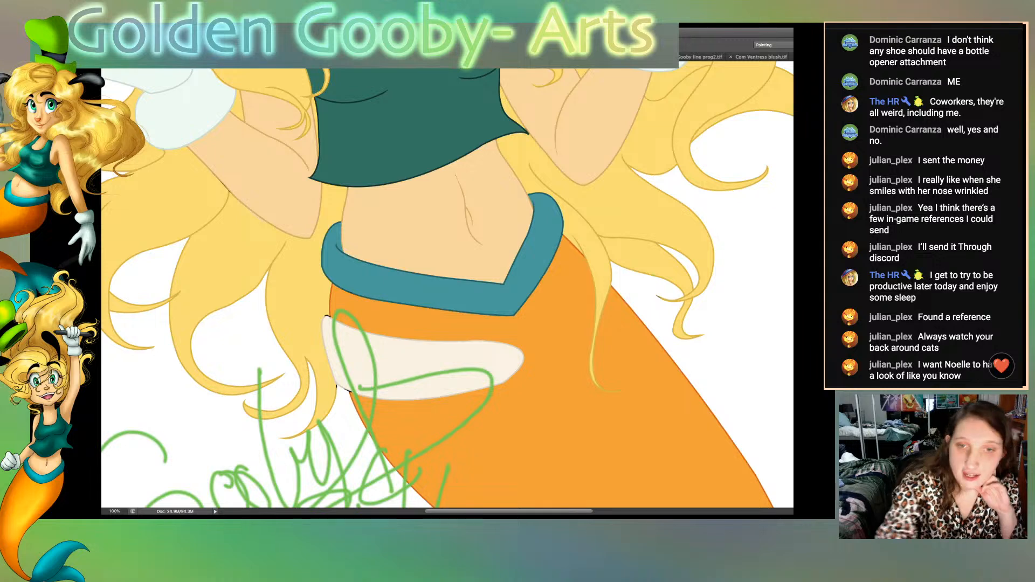
drag(654, 293, 675, 302)
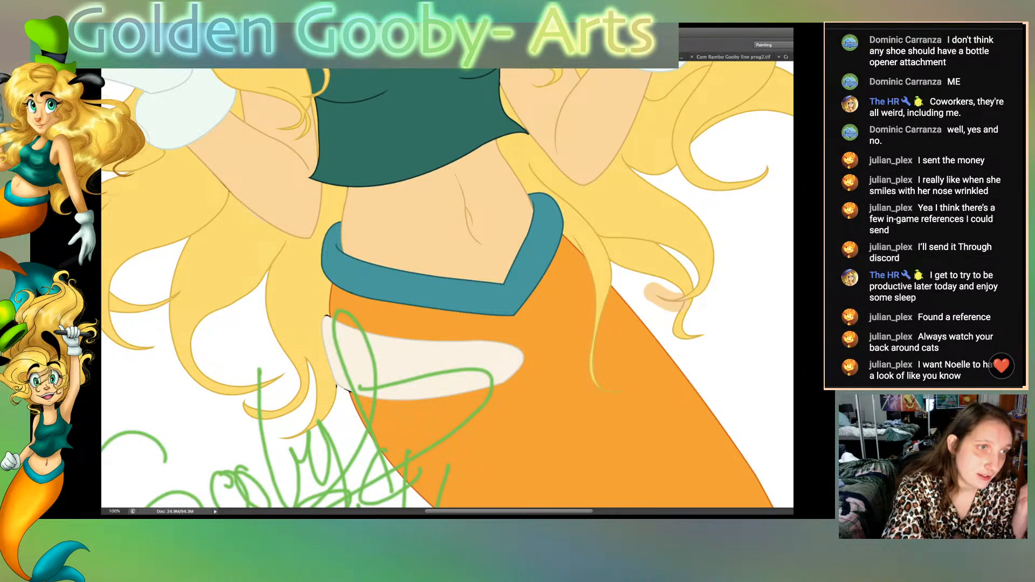
key(super+z)
drag(642, 284, 692, 318)
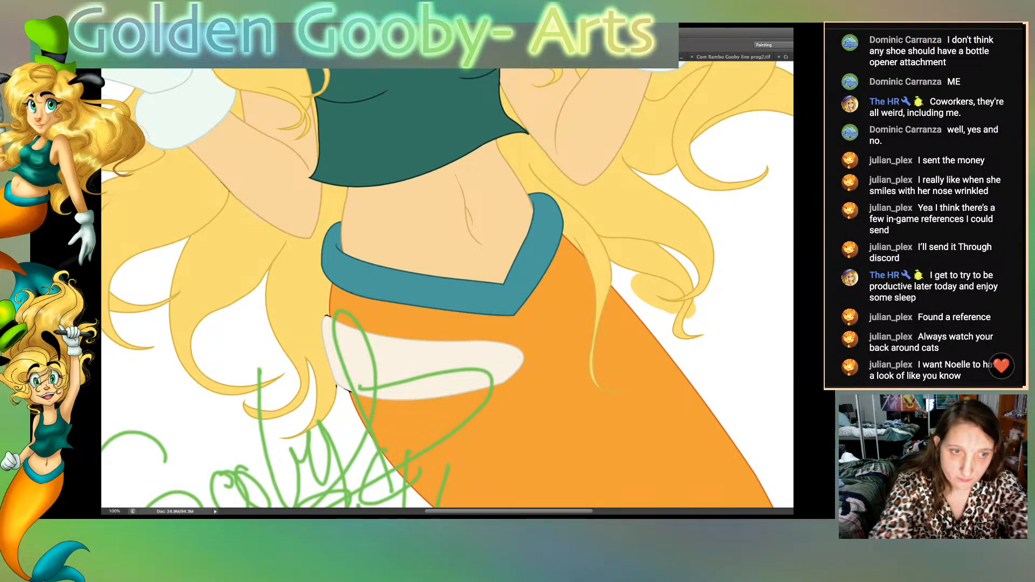
Step: Select the white background around the waist and hair, clear the stray yellow marks beside the hair tips and hip, and deselect
scroll(448, 284, down, 3)
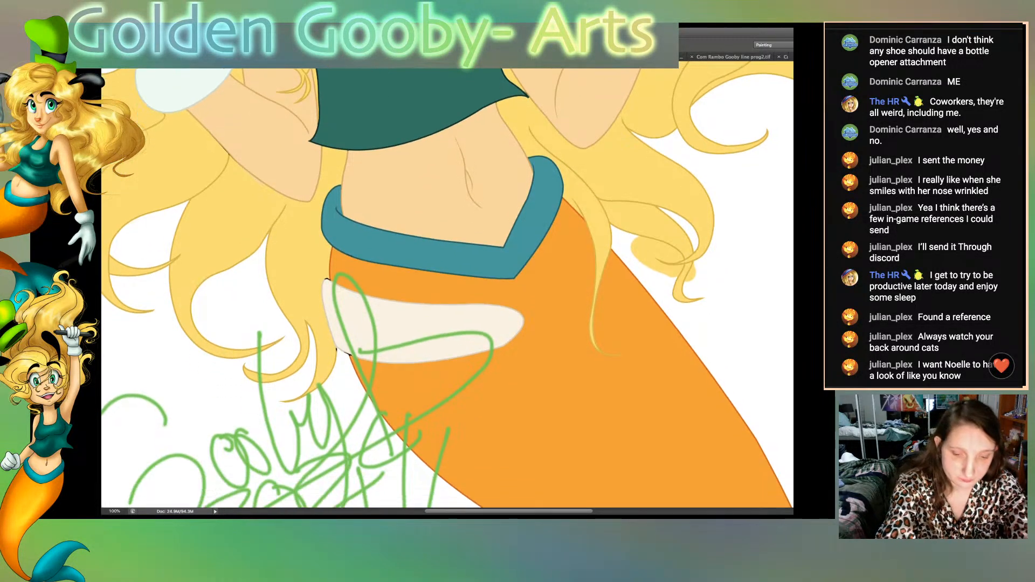
key(super+plus)
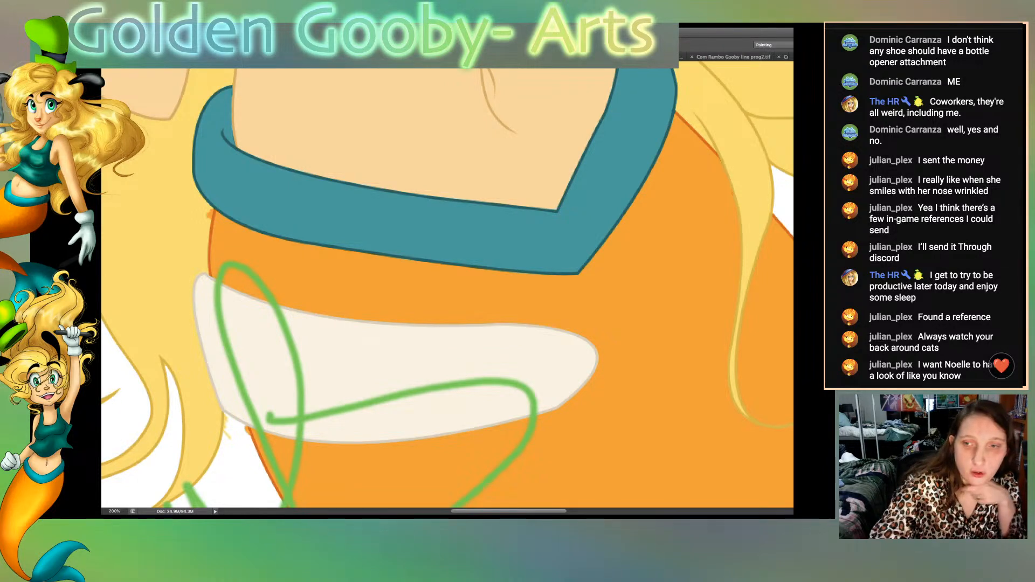
click(154, 226)
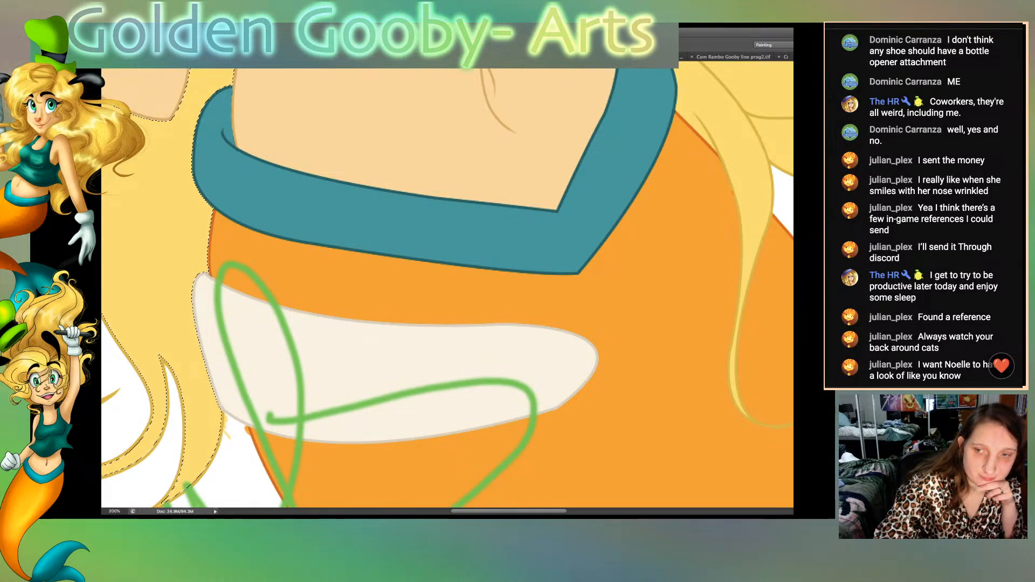
click(782, 199)
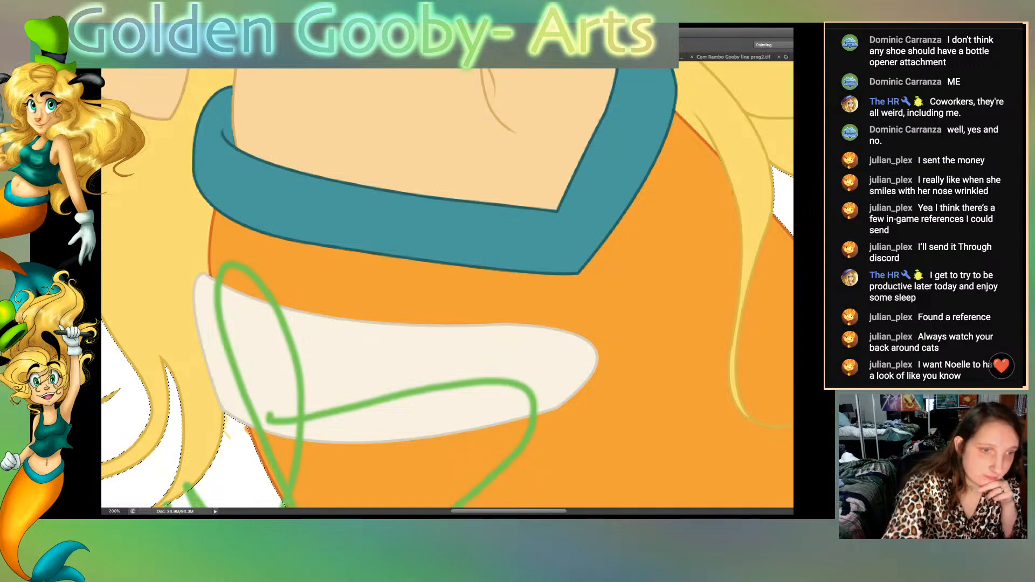
key(Delete)
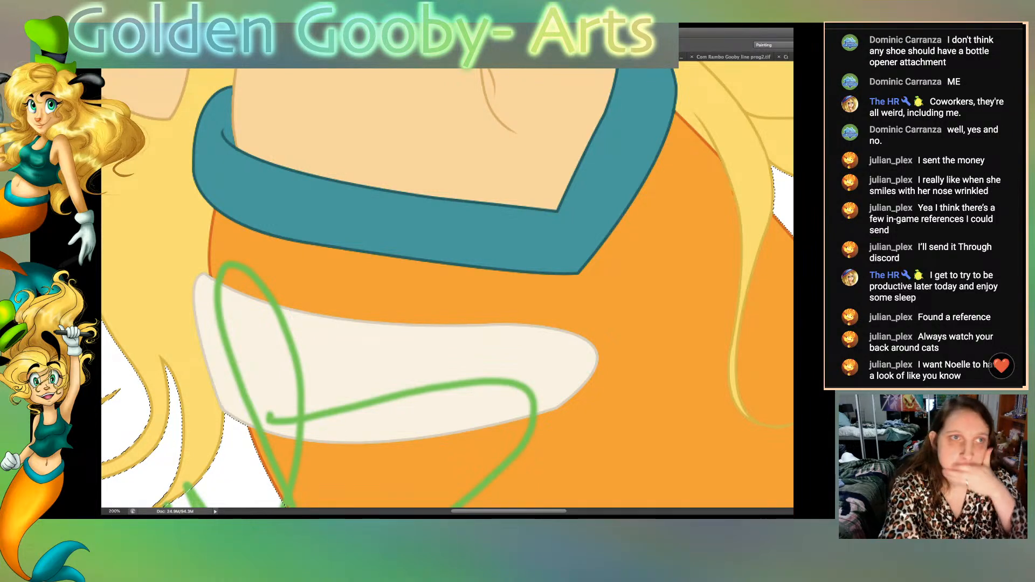
key(ctrl+d)
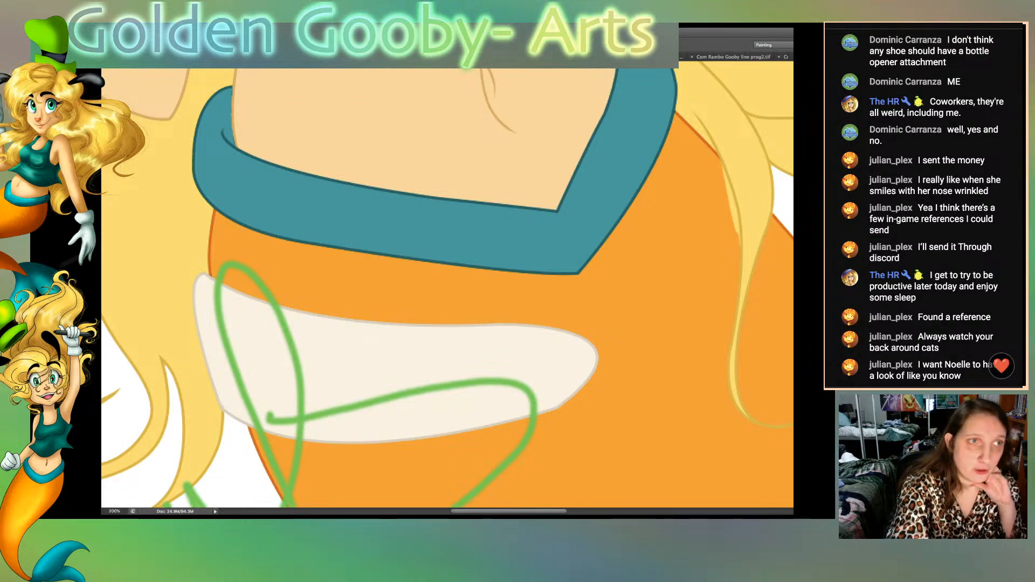
Step: Select the orange tail, paint orange over the yellow spill beside the hair strand on the hip, and deselect
click(647, 324)
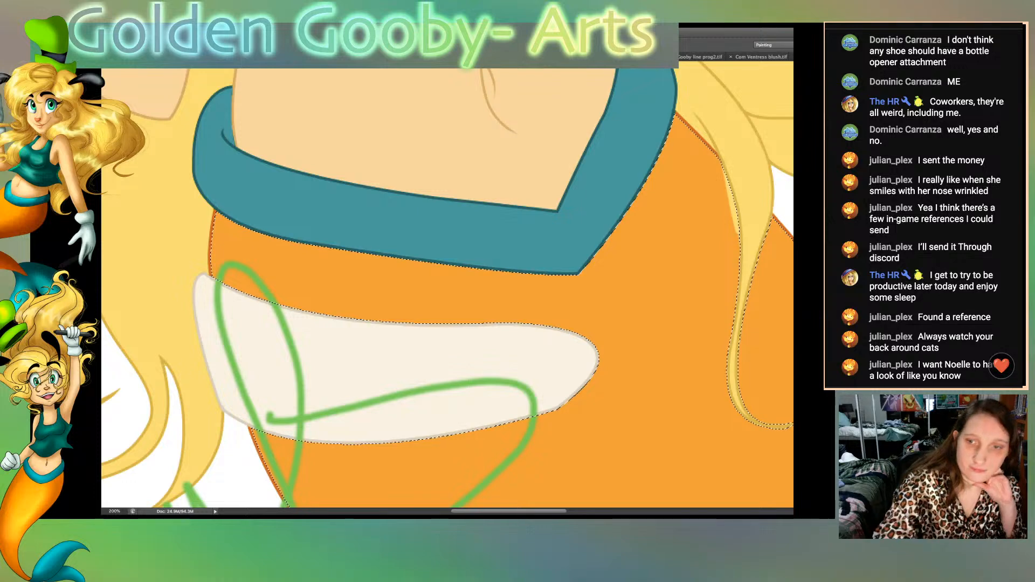
drag(737, 237, 722, 168)
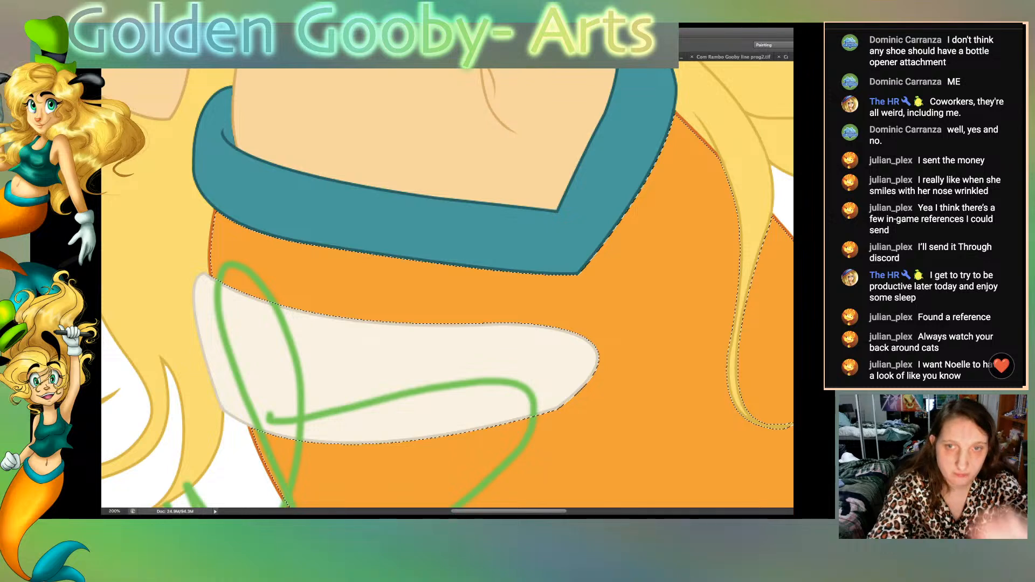
scroll(447, 284, down, 5)
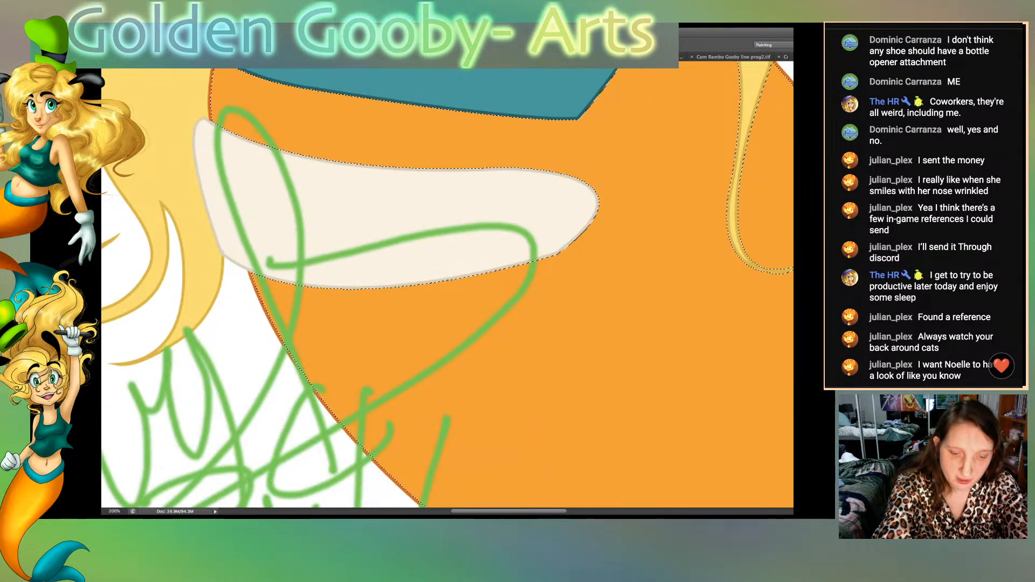
key(super+minus)
key(super+0)
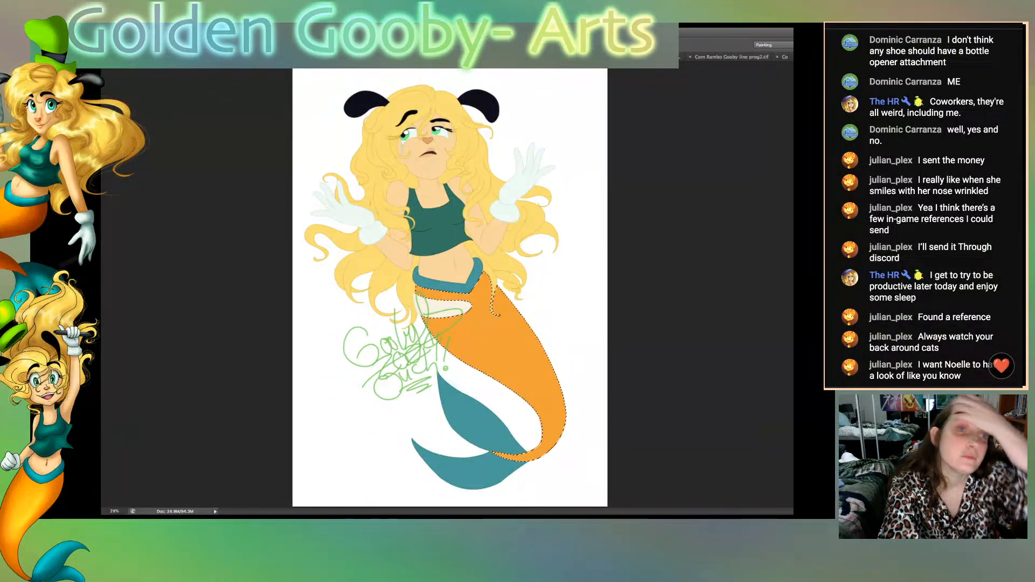
key(super+d)
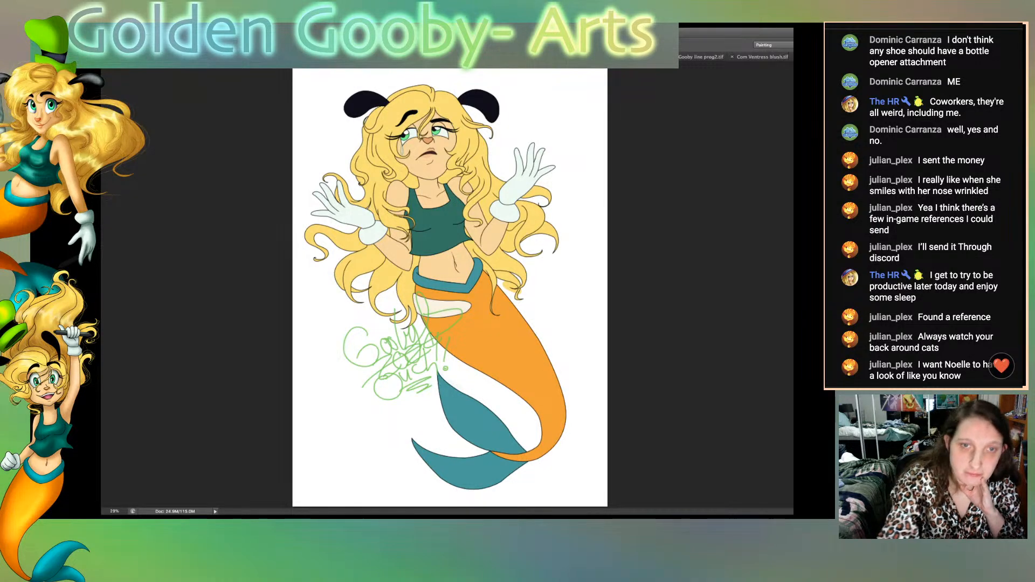
Step: Hide the white background and compare the figure with the black line art switched off and on
click(350, 453)
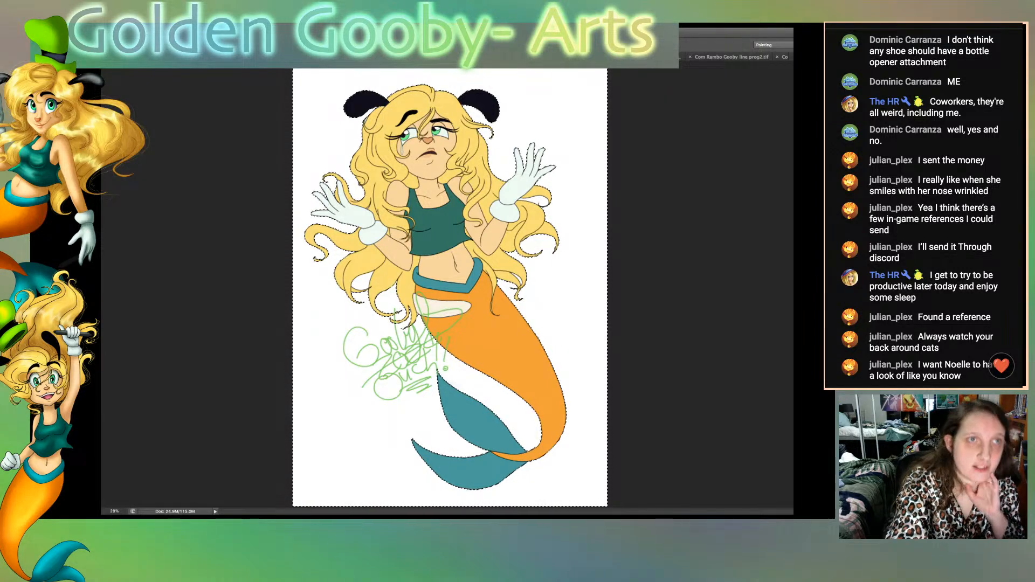
key(ctrl+d)
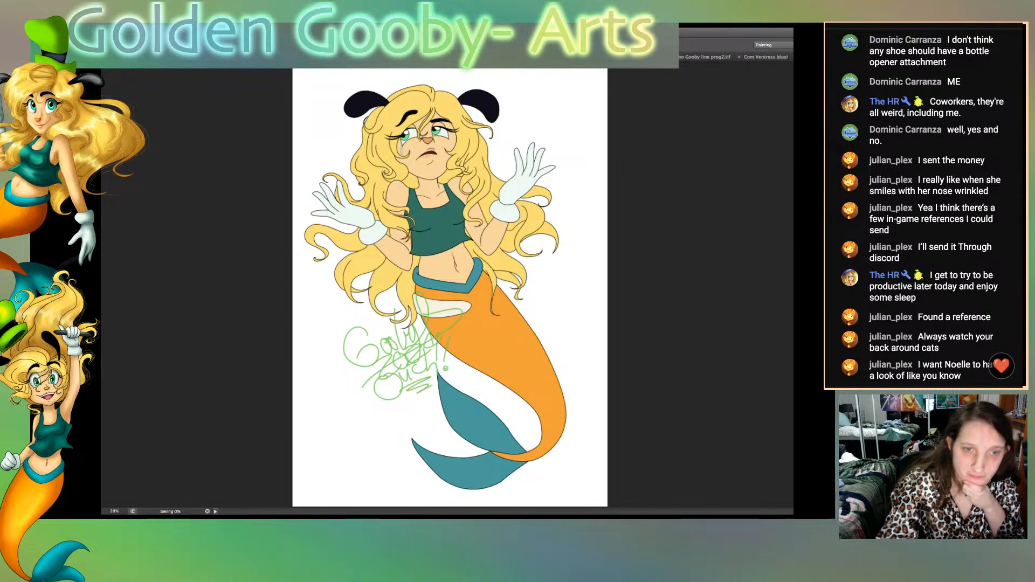
key(Delete)
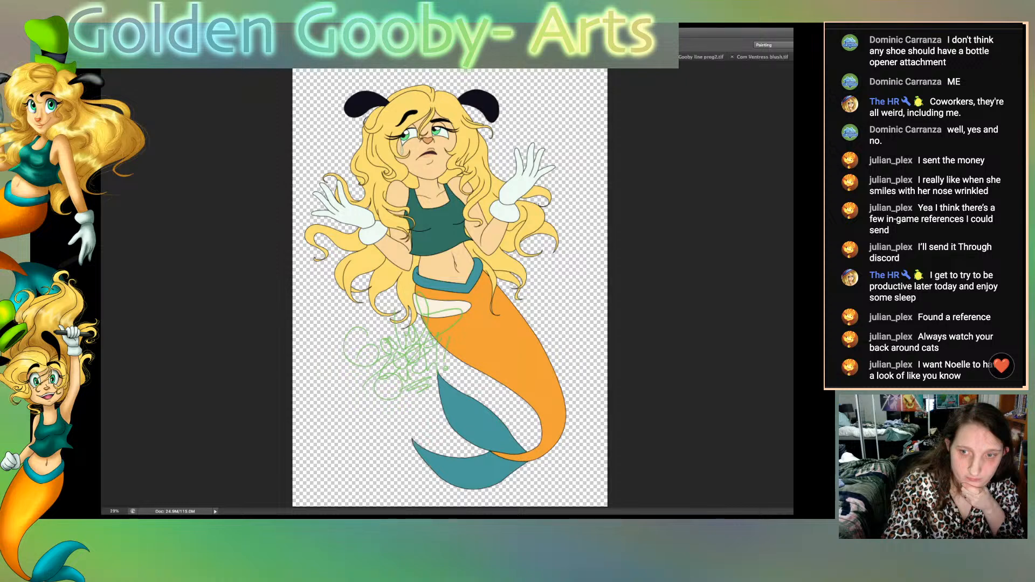
key(super+comma)
key(super+comma)
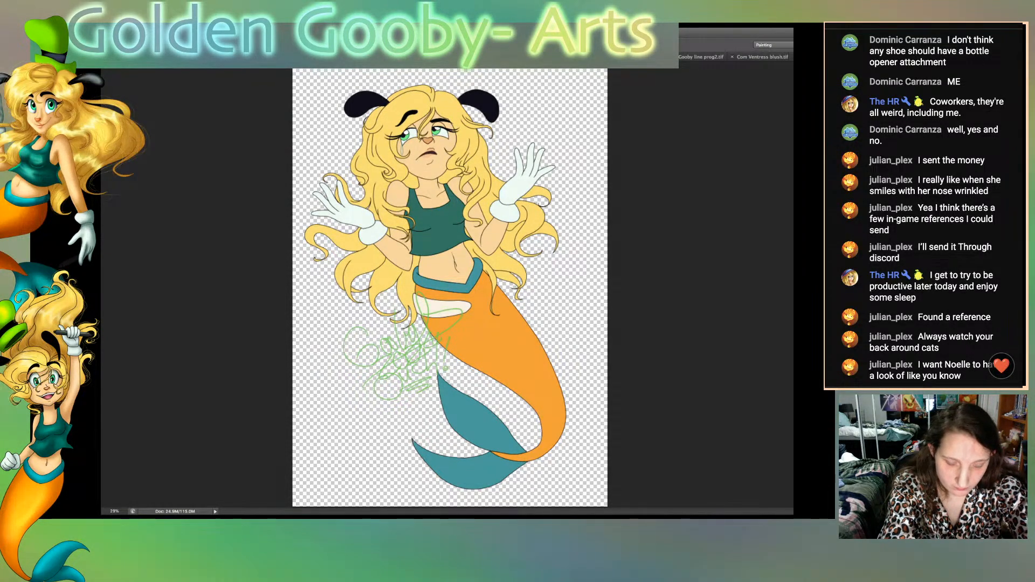
key(alt+bracketright)
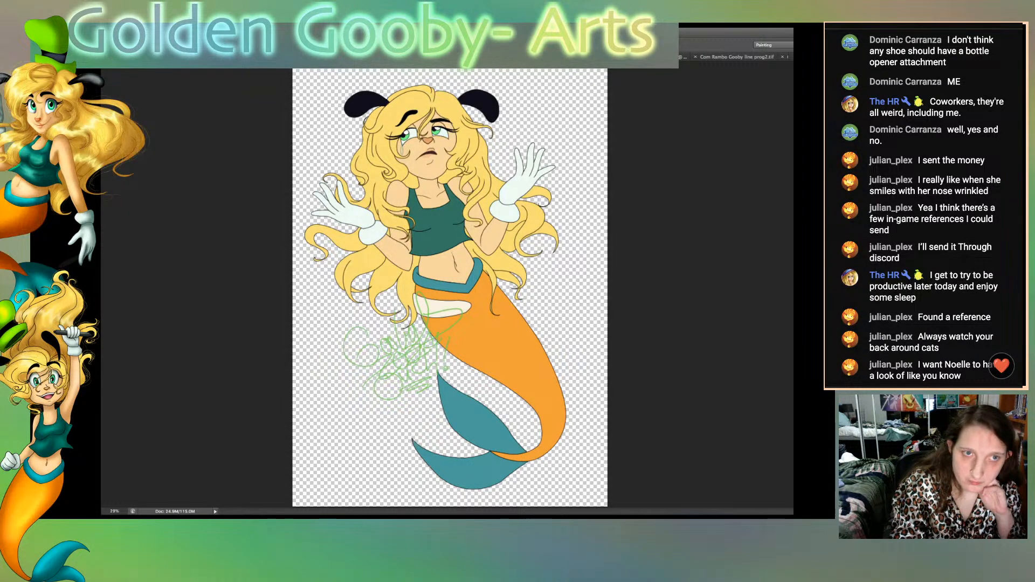
key(super+comma)
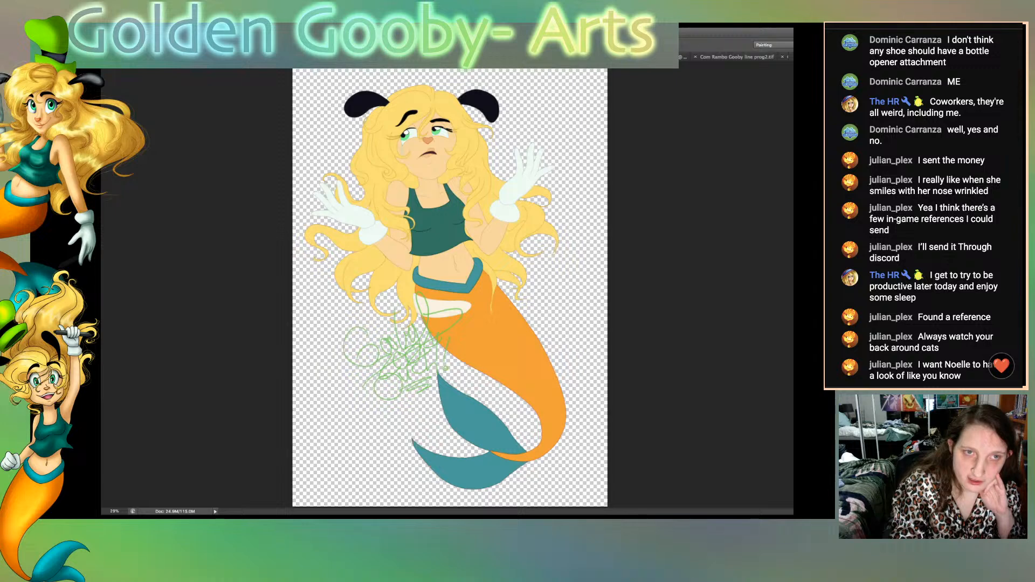
key(super+comma)
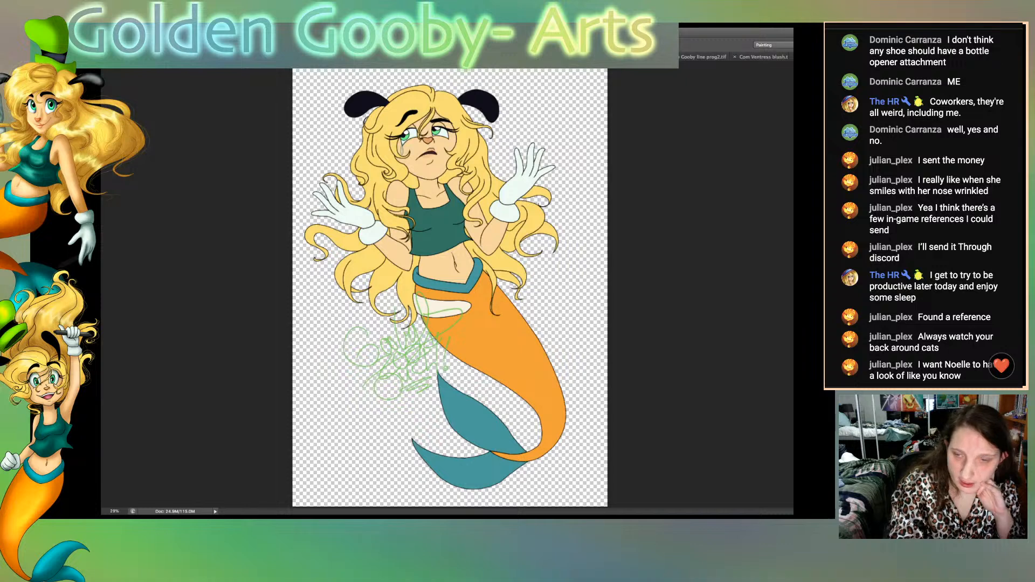
Step: Duplicate the black line art layer, hide the color layers, and show the white background behind the lines
key(super+j)
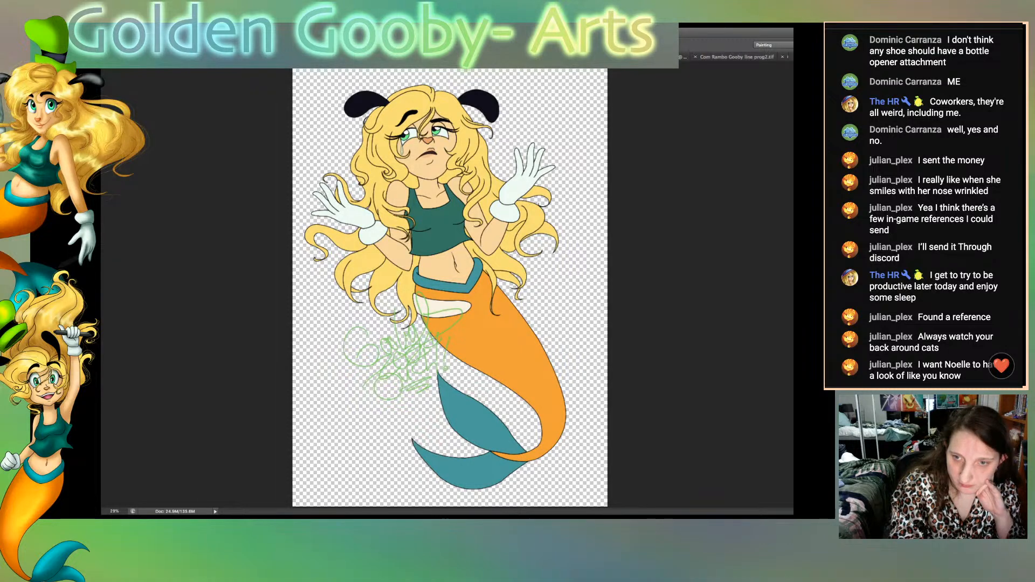
key(super+comma)
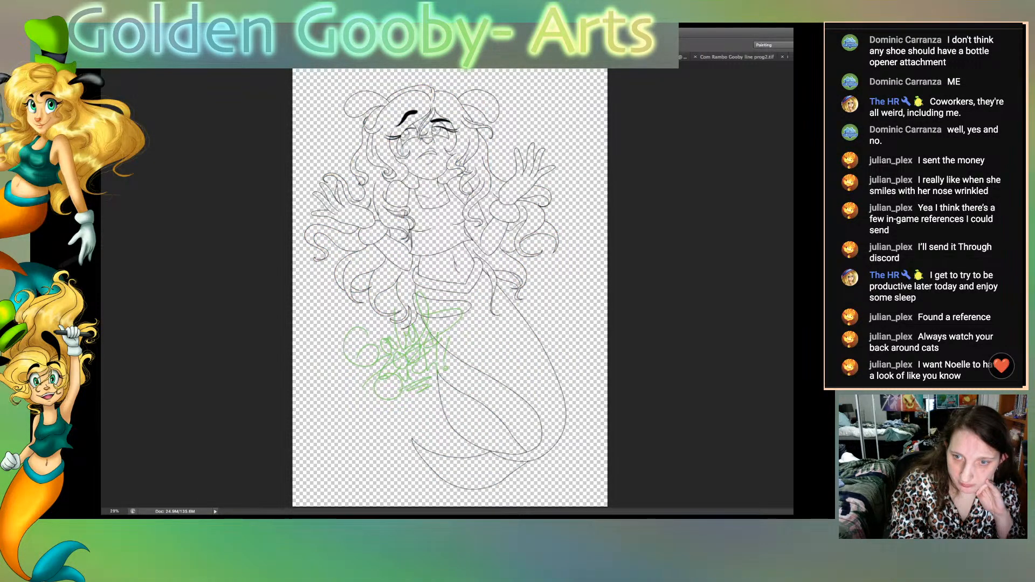
key(super+comma)
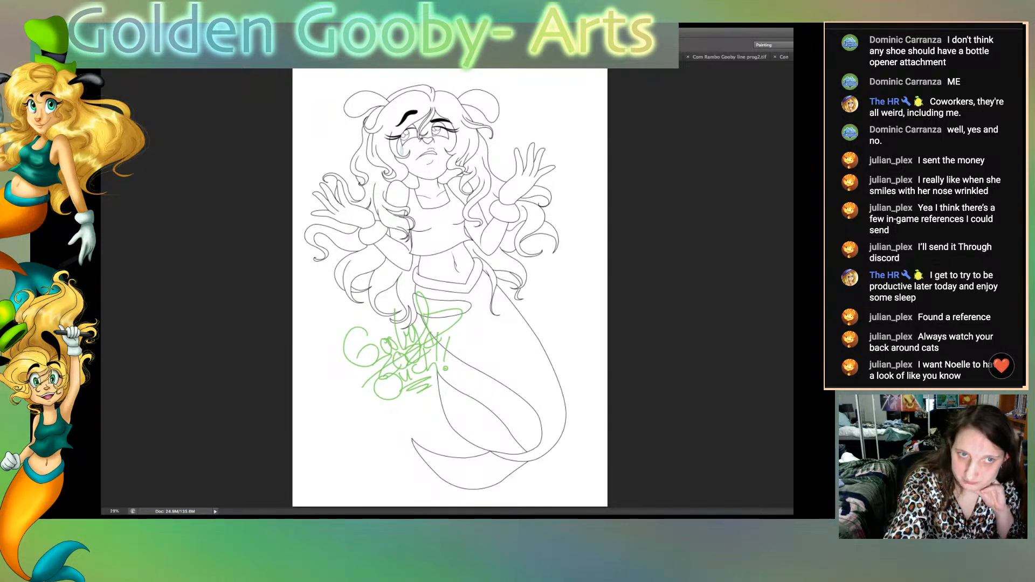
Step: Erase the black lines of the tail, body, hands, hair, nose and mouth, keeping only the eyes, lashes and eyebrows
mouse_move(540, 463)
mouse_down()
mouse_move(432, 324)
mouse_move(399, 313)
mouse_move(555, 243)
mouse_move(539, 231)
mouse_move(367, 224)
mouse_up()
drag(539, 202, 367, 211)
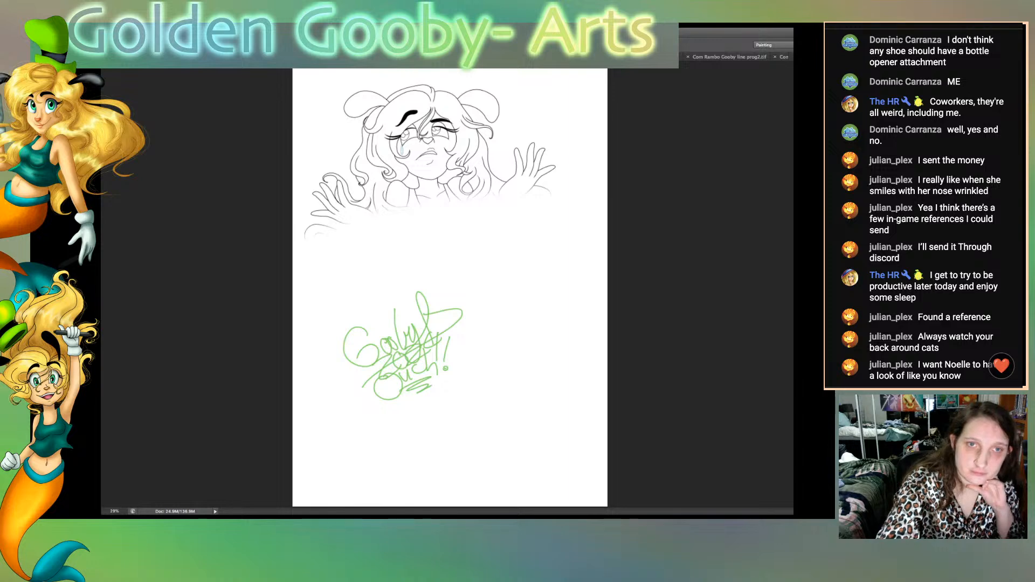
mouse_move(488, 99)
mouse_down()
mouse_move(488, 175)
mouse_move(509, 178)
mouse_move(519, 156)
mouse_move(541, 188)
mouse_up()
mouse_move(380, 100)
mouse_down()
mouse_move(367, 149)
mouse_move(352, 115)
mouse_move(406, 89)
mouse_move(465, 107)
mouse_move(472, 194)
mouse_move(458, 161)
mouse_move(416, 181)
mouse_move(369, 159)
mouse_move(308, 233)
mouse_up()
drag(340, 199, 372, 204)
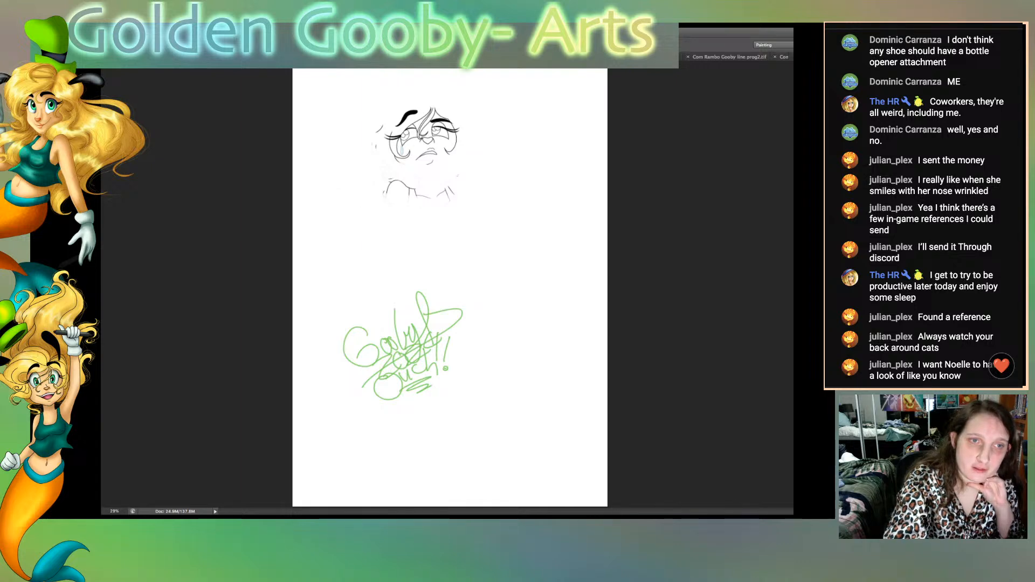
mouse_move(384, 196)
mouse_down()
mouse_move(431, 181)
mouse_move(437, 158)
mouse_move(403, 162)
mouse_up()
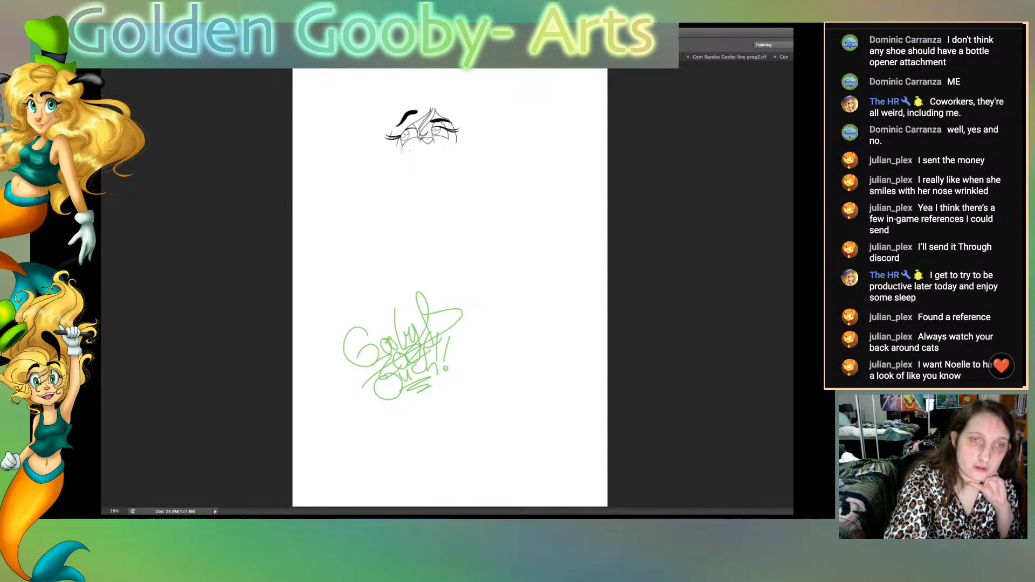
drag(432, 107, 423, 119)
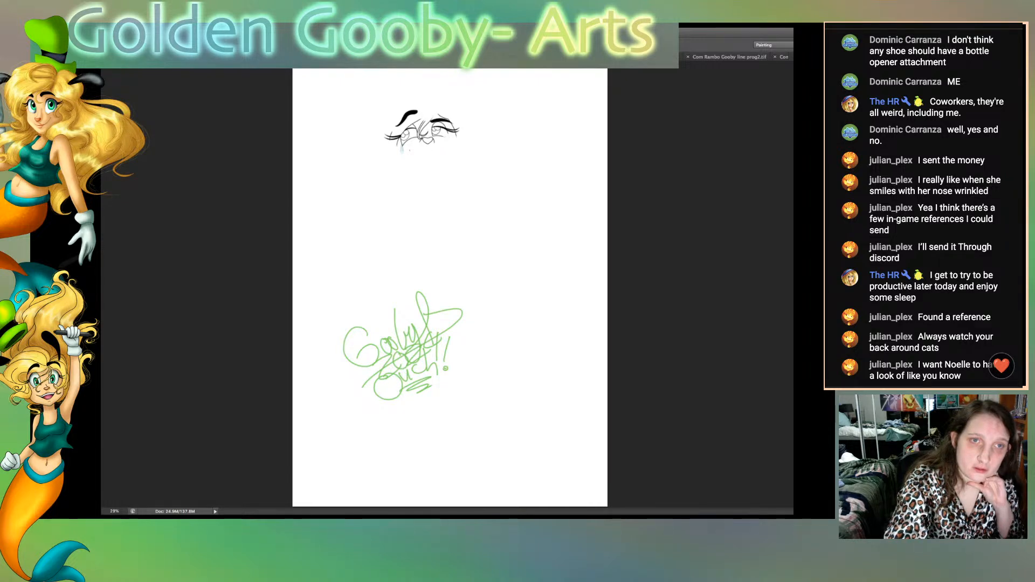
key(Delete)
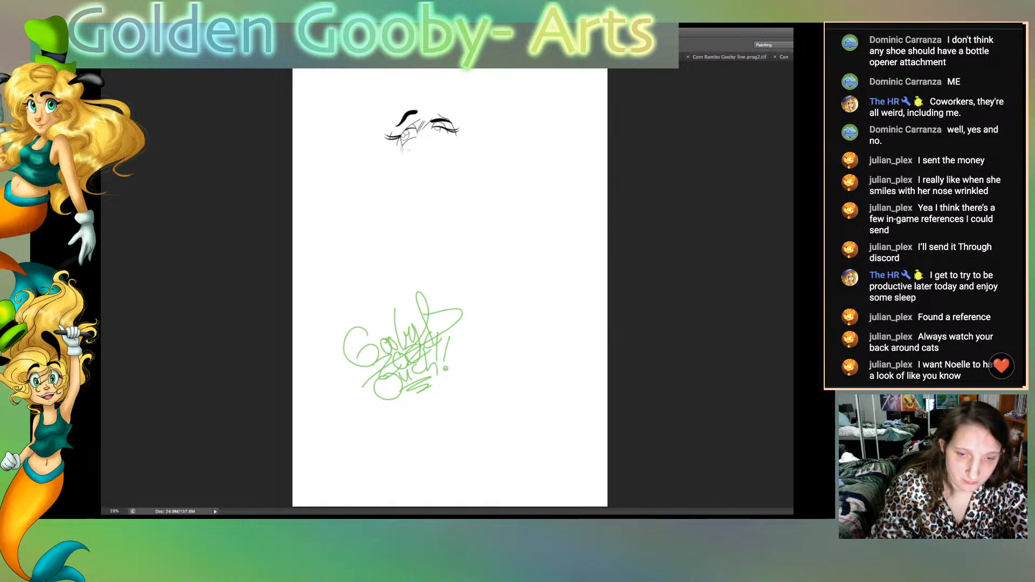
Step: Erase the hair strand lines between the eyes and the left eye's iris, lower lid and tear outlines, and show the full line art faintly underneath
key(ctrl+1)
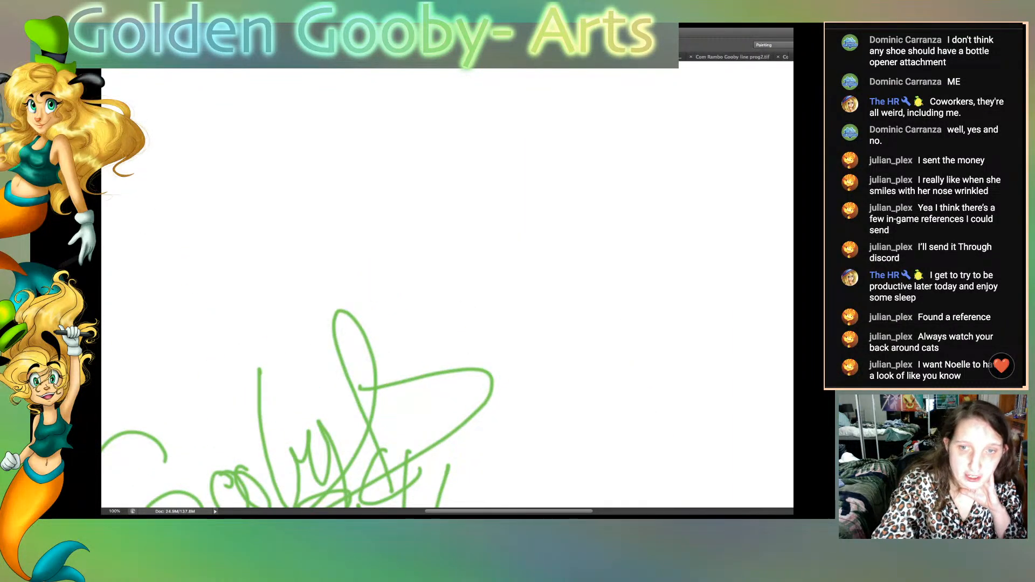
scroll(448, 287, up, 10)
scroll(448, 288, up, 2)
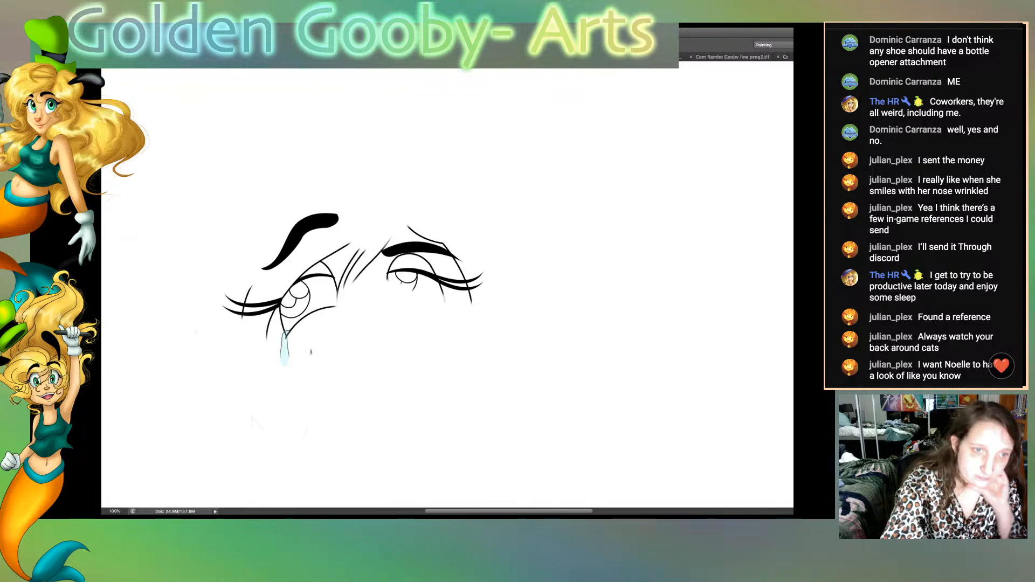
mouse_move(359, 252)
mouse_down()
mouse_move(339, 300)
mouse_move(366, 250)
mouse_up()
drag(354, 281, 370, 262)
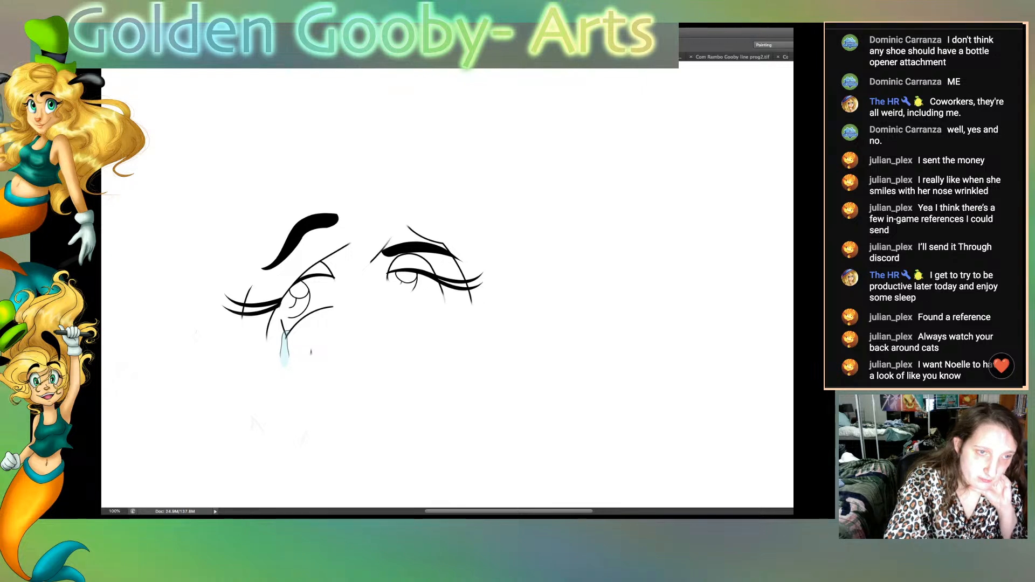
mouse_move(281, 321)
mouse_down()
mouse_move(287, 342)
mouse_move(309, 313)
mouse_move(333, 306)
mouse_up()
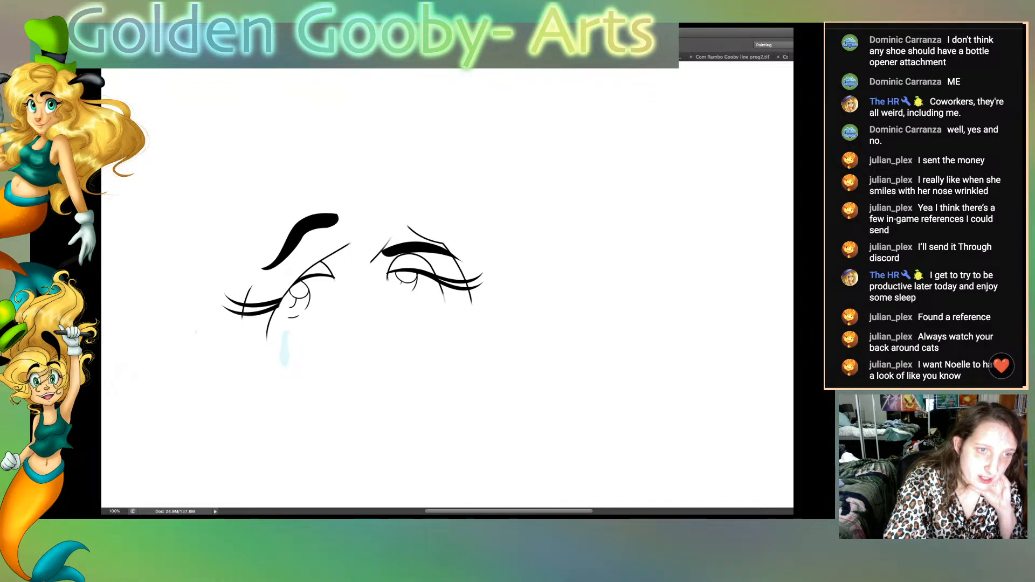
mouse_move(296, 299)
mouse_down()
mouse_move(290, 308)
mouse_move(298, 299)
mouse_up()
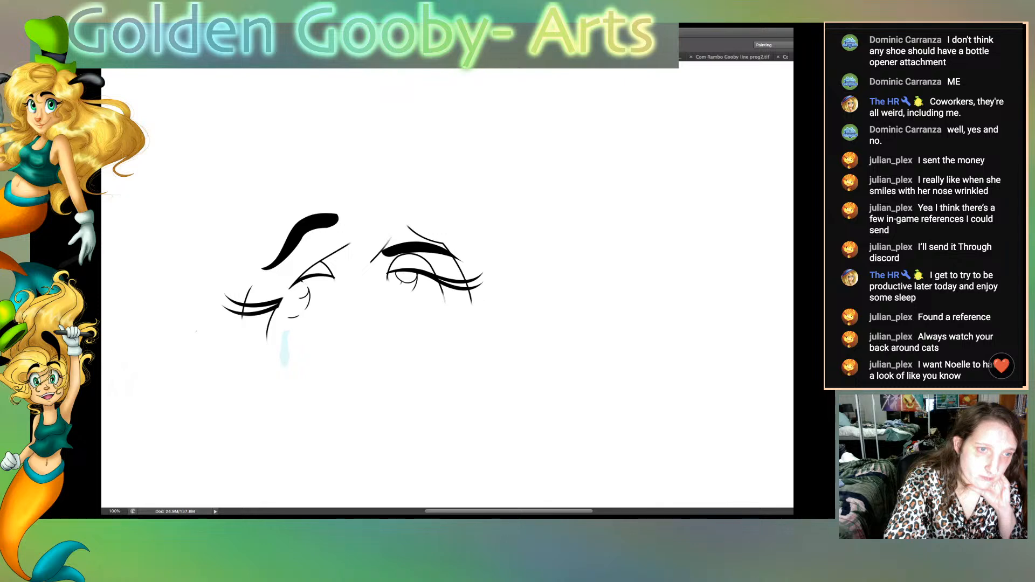
mouse_move(308, 288)
mouse_down()
mouse_move(307, 310)
mouse_move(288, 317)
mouse_up()
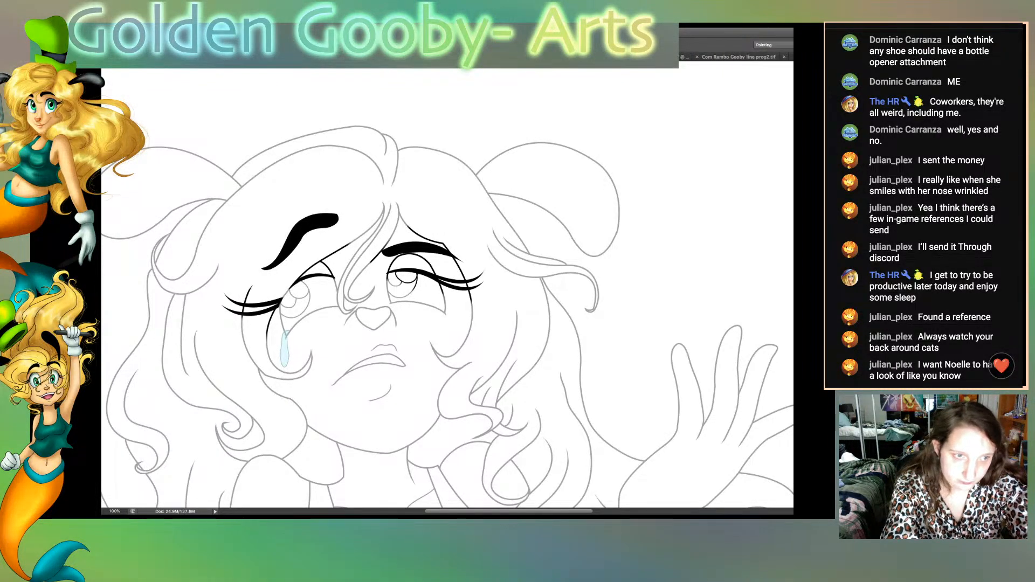
Step: Erase the black pupil and iris outlines inside the right eye, leaving its lash and eyelid lines black
key(super+plus)
key(super+plus)
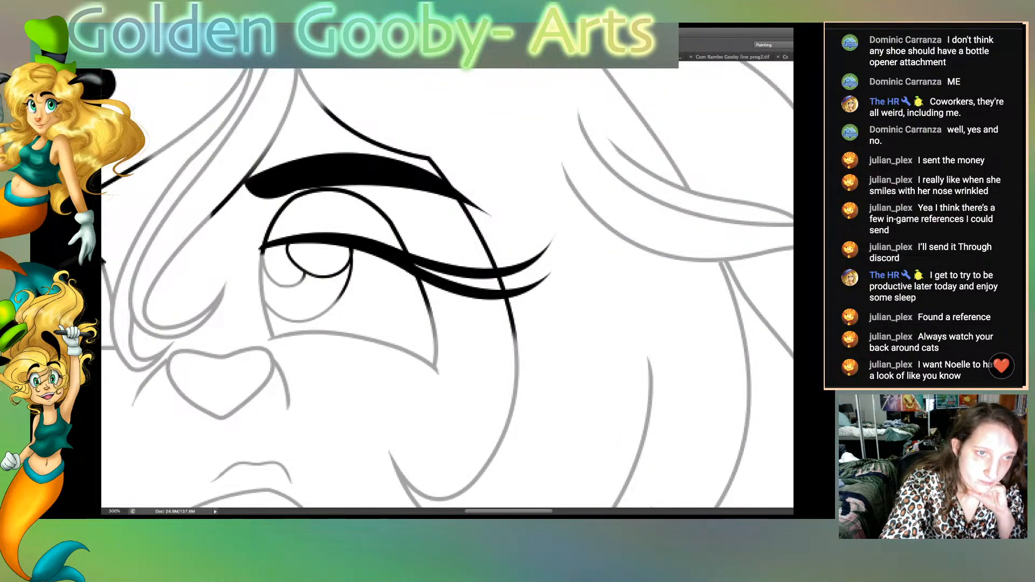
click(262, 251)
drag(295, 264, 288, 247)
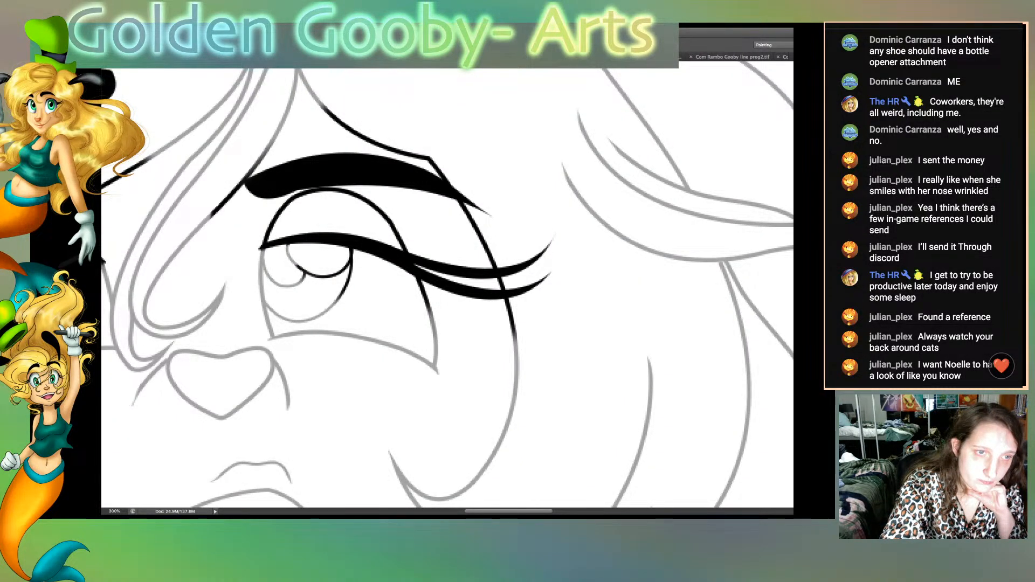
mouse_move(338, 275)
mouse_down()
mouse_move(351, 250)
mouse_move(336, 302)
mouse_up()
drag(338, 275, 298, 267)
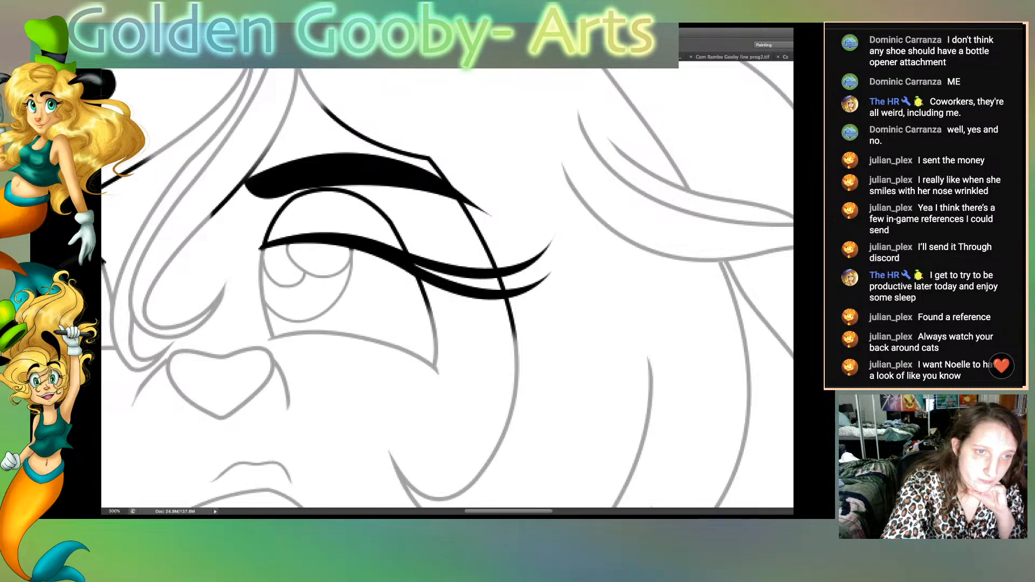
Step: Erase the black eyelid crease, hair strand and face outline pieces around the right eye, keeping only its eyebrow and lashes
drag(388, 221, 408, 250)
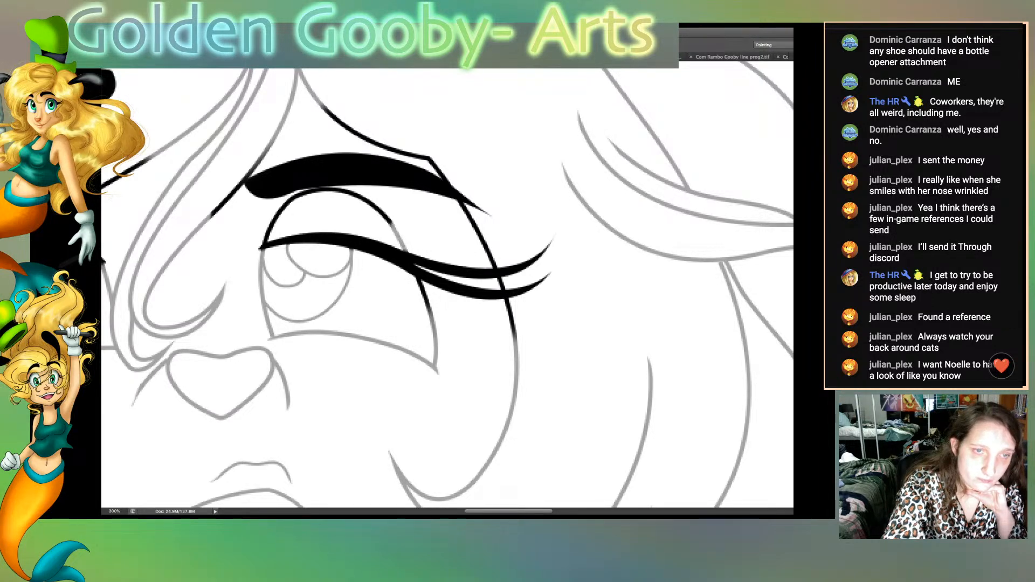
mouse_move(275, 217)
mouse_down()
mouse_move(264, 244)
mouse_move(296, 196)
mouse_move(344, 191)
mouse_move(334, 187)
mouse_move(394, 226)
mouse_up()
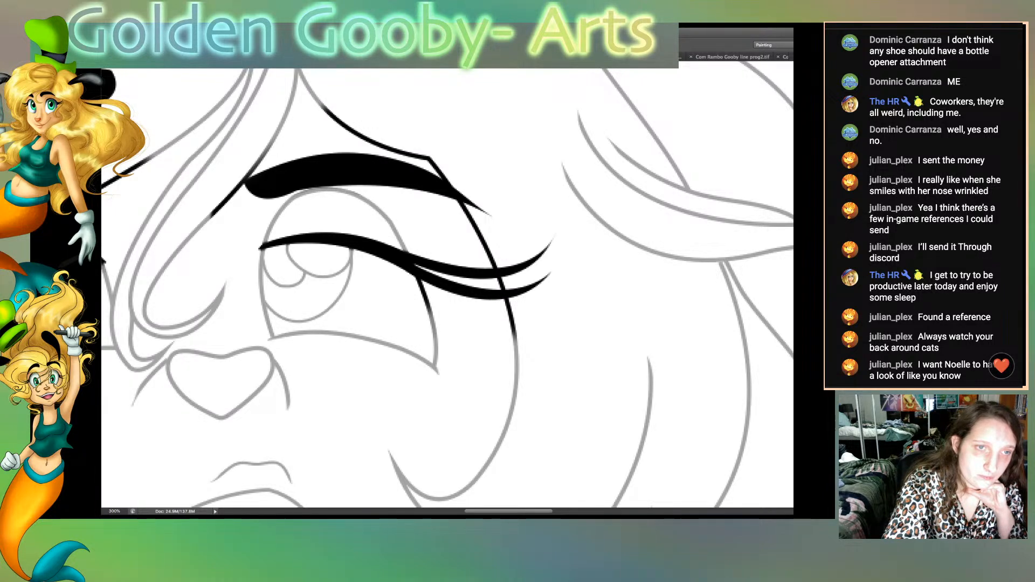
drag(210, 219, 268, 148)
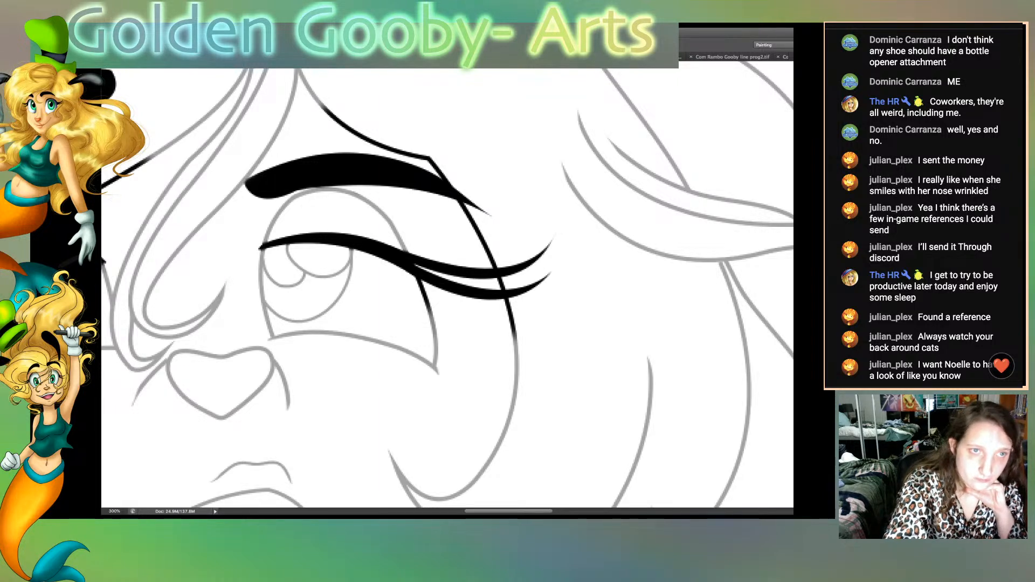
mouse_move(322, 105)
mouse_down()
mouse_move(367, 138)
mouse_move(431, 161)
mouse_move(417, 156)
mouse_move(454, 189)
mouse_up()
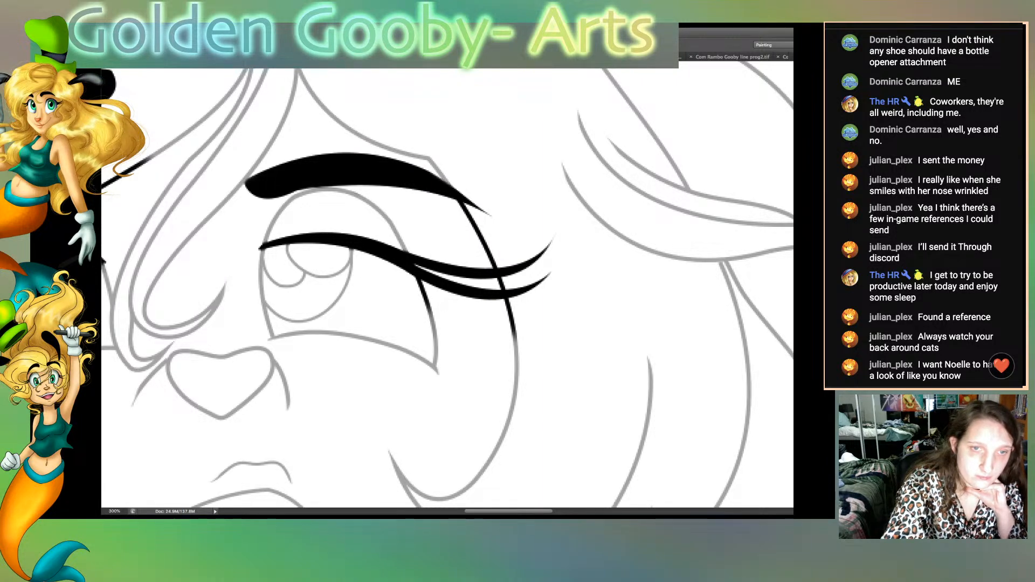
mouse_move(482, 240)
mouse_down()
mouse_move(457, 201)
mouse_move(496, 268)
mouse_up()
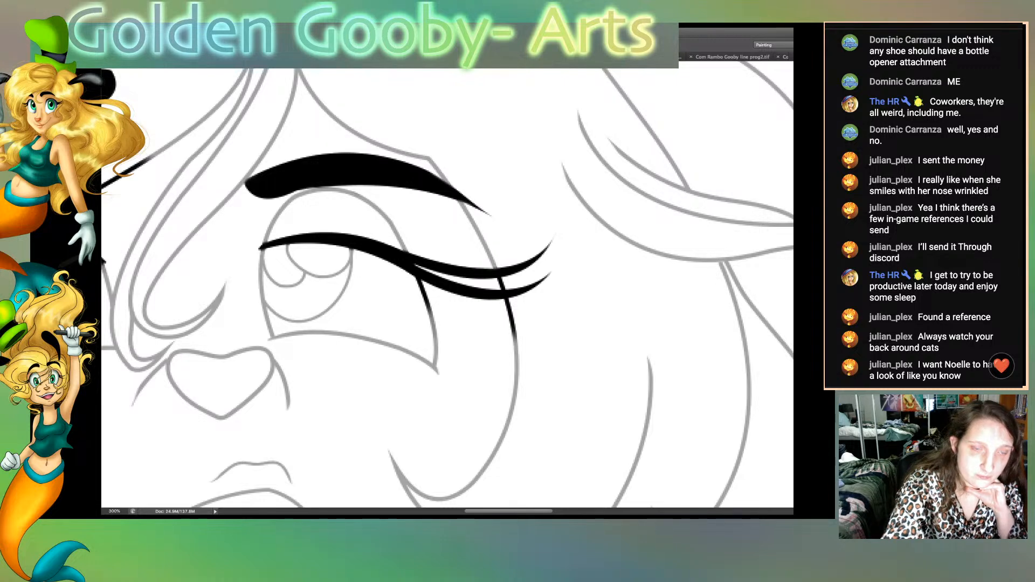
drag(430, 328, 419, 279)
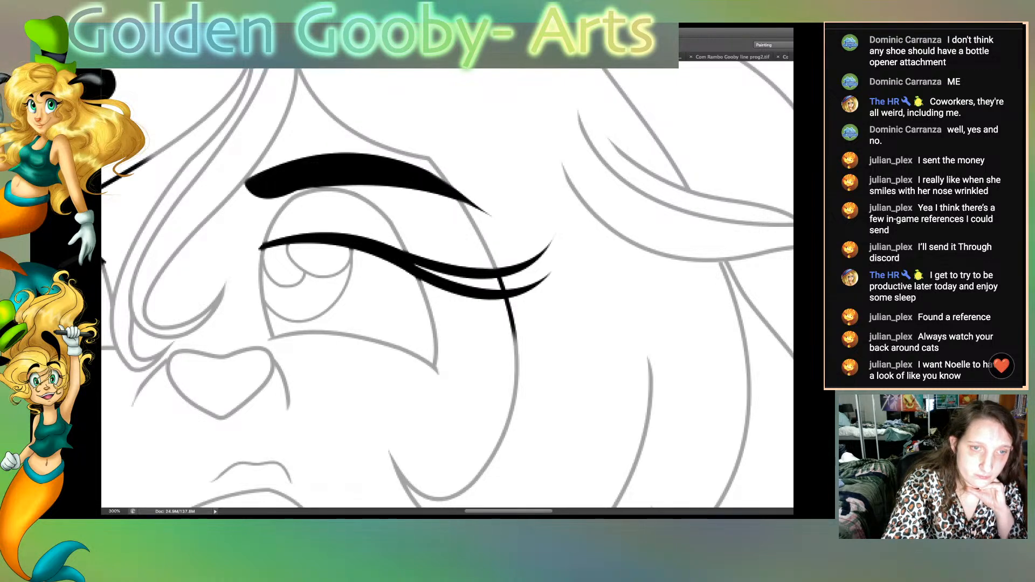
drag(507, 299, 515, 342)
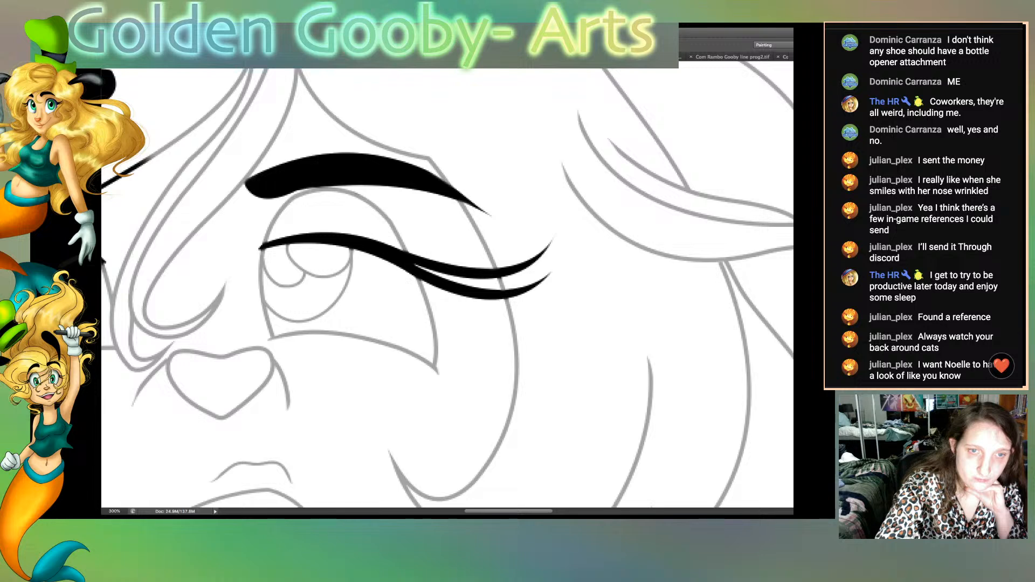
Step: Erase the black hair strand, eyelid crease and face outline pieces around the left eye, keeping only its eyebrow and lashes
scroll(448, 288, left, 10)
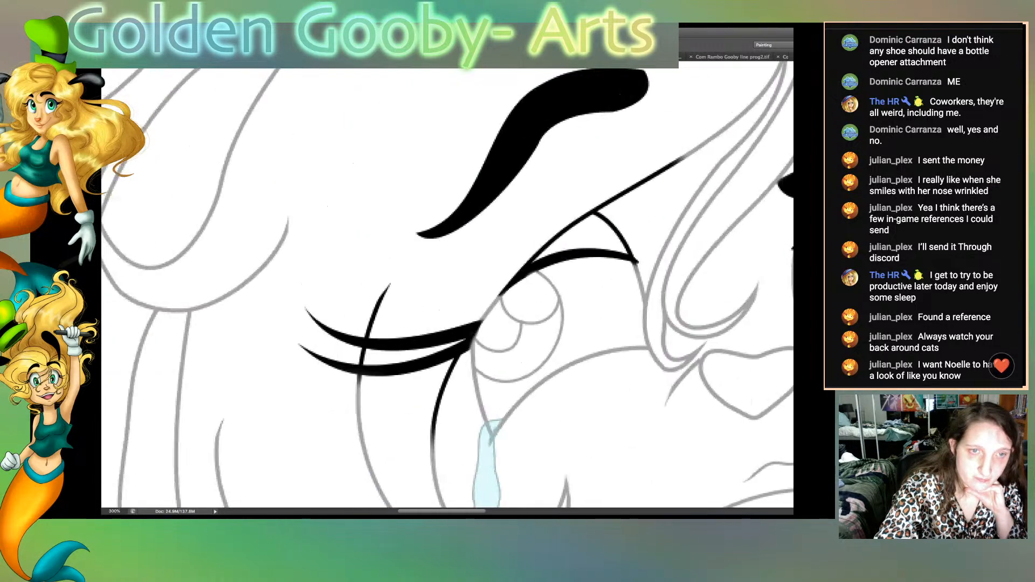
scroll(447, 288, right, 1)
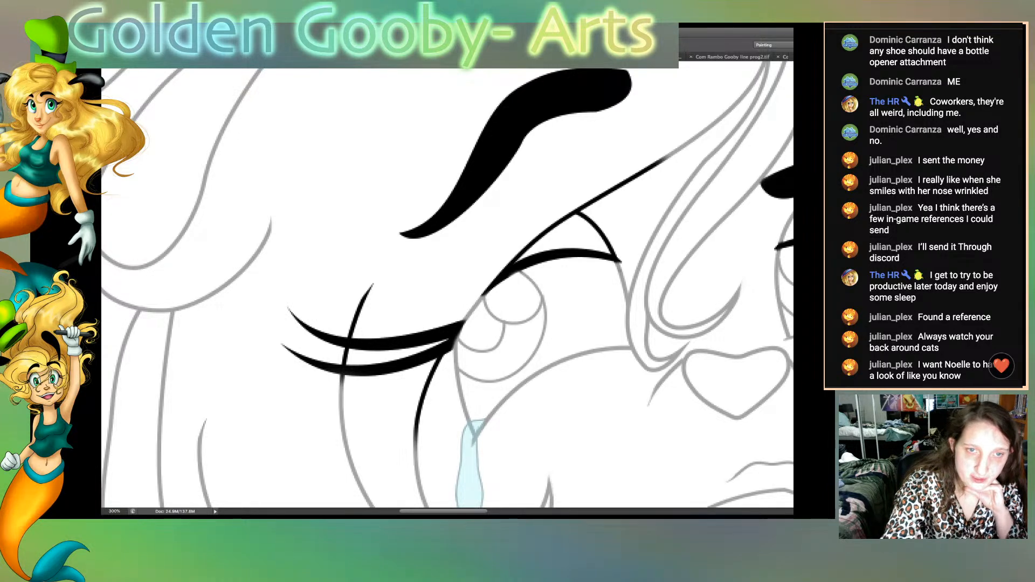
mouse_move(483, 296)
mouse_down()
mouse_move(561, 220)
mouse_move(669, 158)
mouse_up()
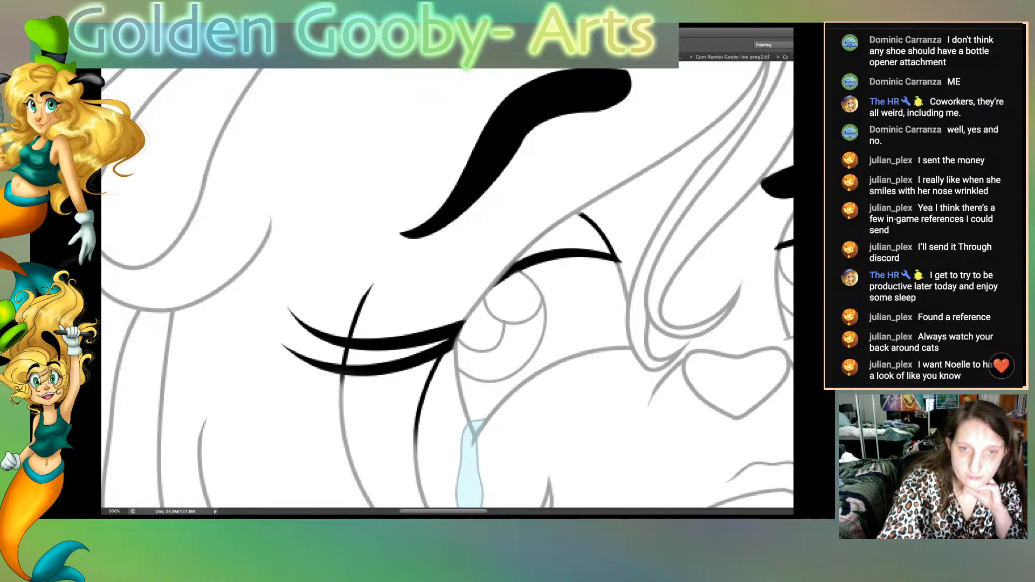
mouse_move(602, 239)
mouse_down()
mouse_move(617, 256)
mouse_move(581, 214)
mouse_up()
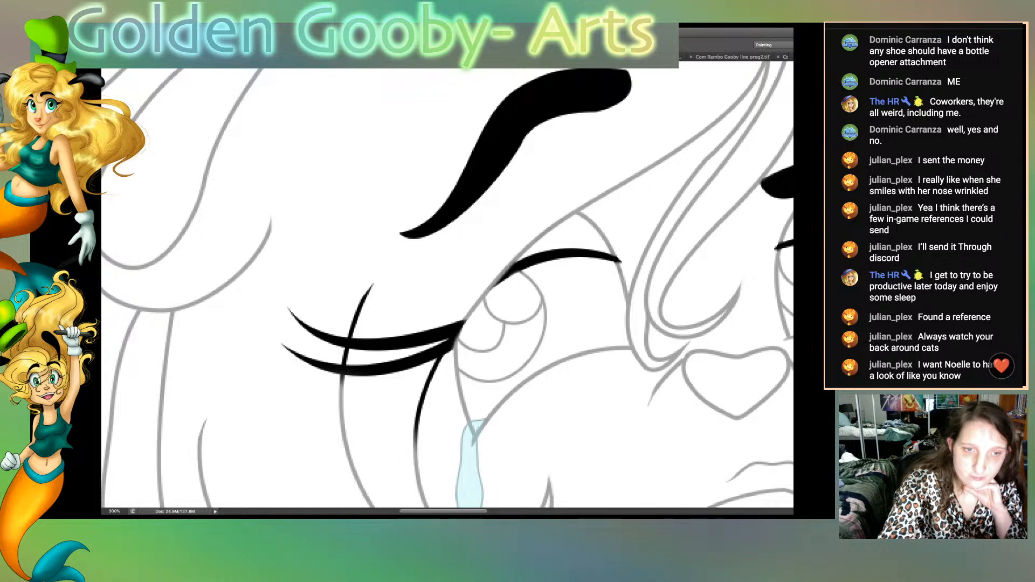
mouse_move(430, 378)
mouse_down()
mouse_move(441, 358)
mouse_move(414, 453)
mouse_up()
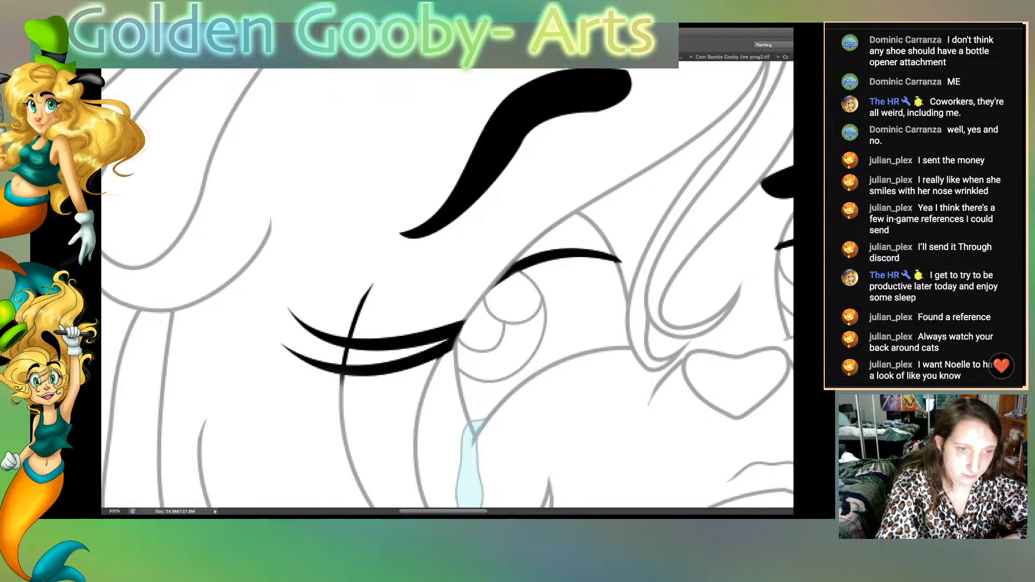
mouse_move(342, 385)
mouse_down()
mouse_move(345, 356)
mouse_move(345, 365)
mouse_up()
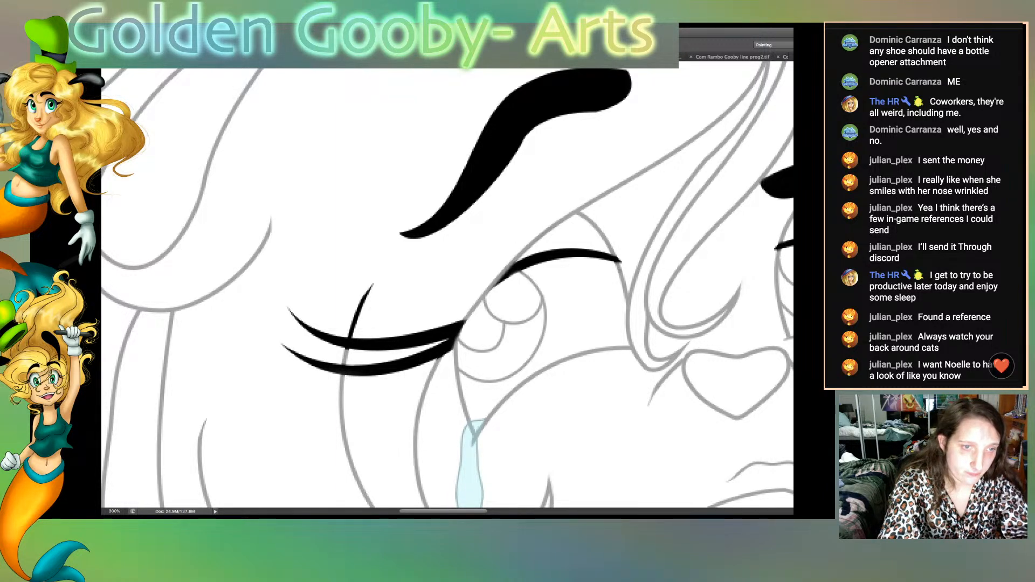
drag(351, 337, 371, 285)
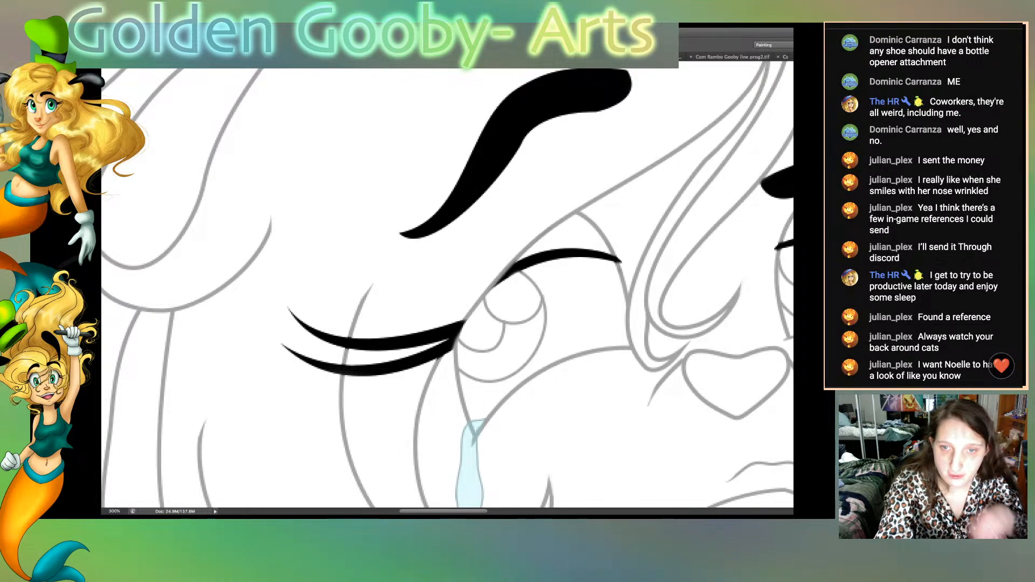
Step: Show the mermaid's color layers with the black line art, hide the white background, and save the drawing
scroll(448, 288, right, 10)
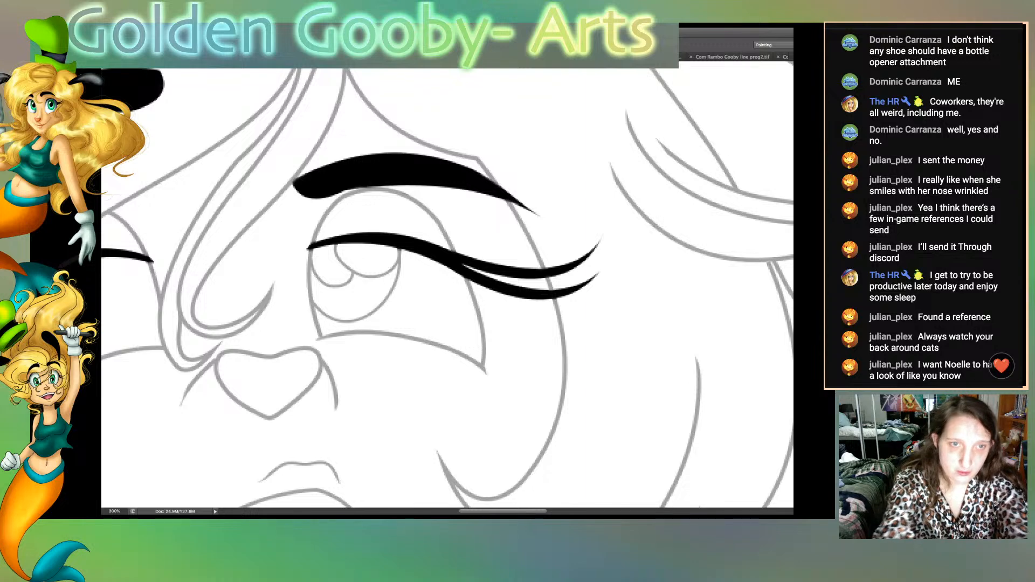
scroll(448, 286, down, 5)
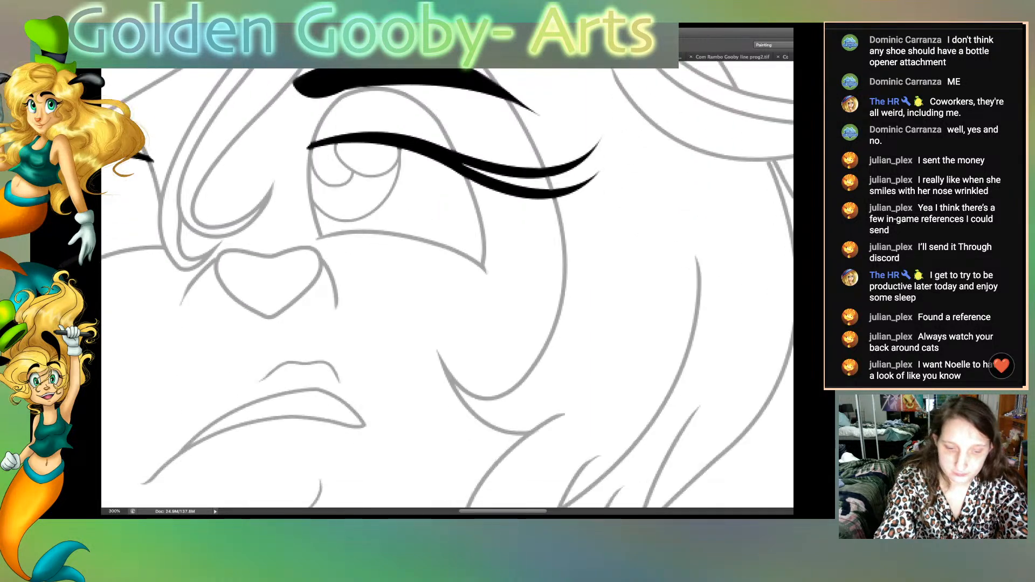
key(super+0)
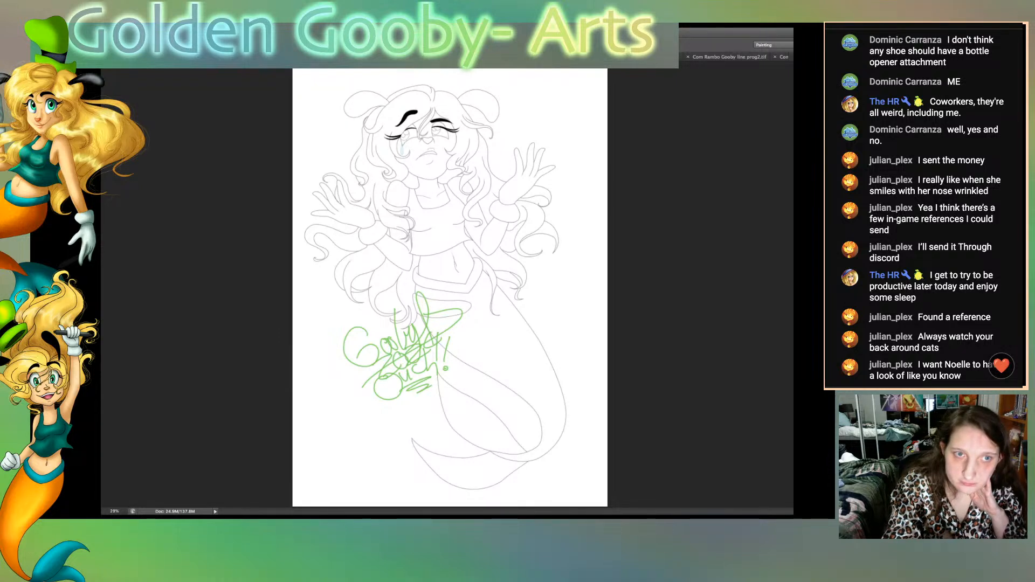
key(super+z)
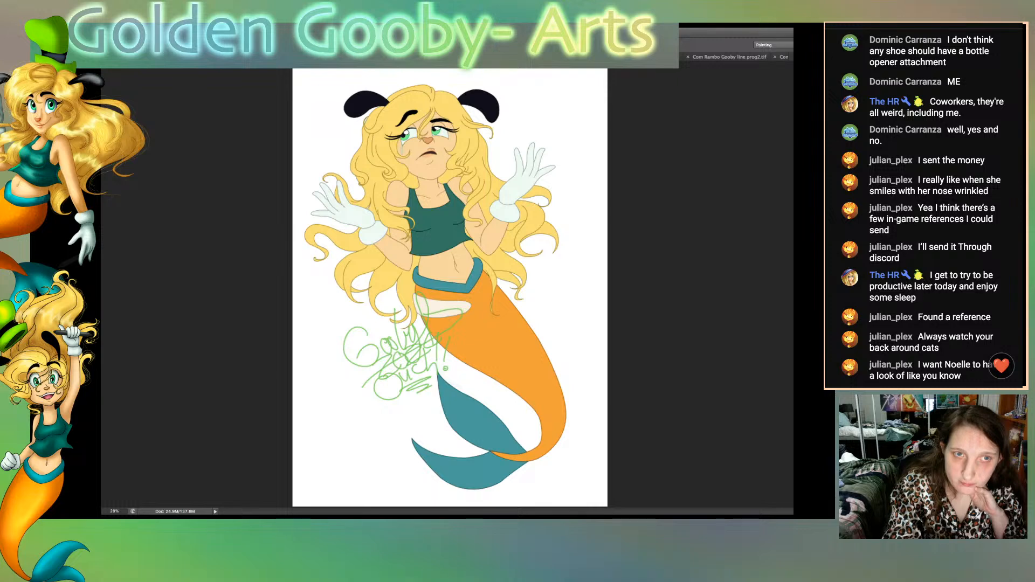
key(super+z)
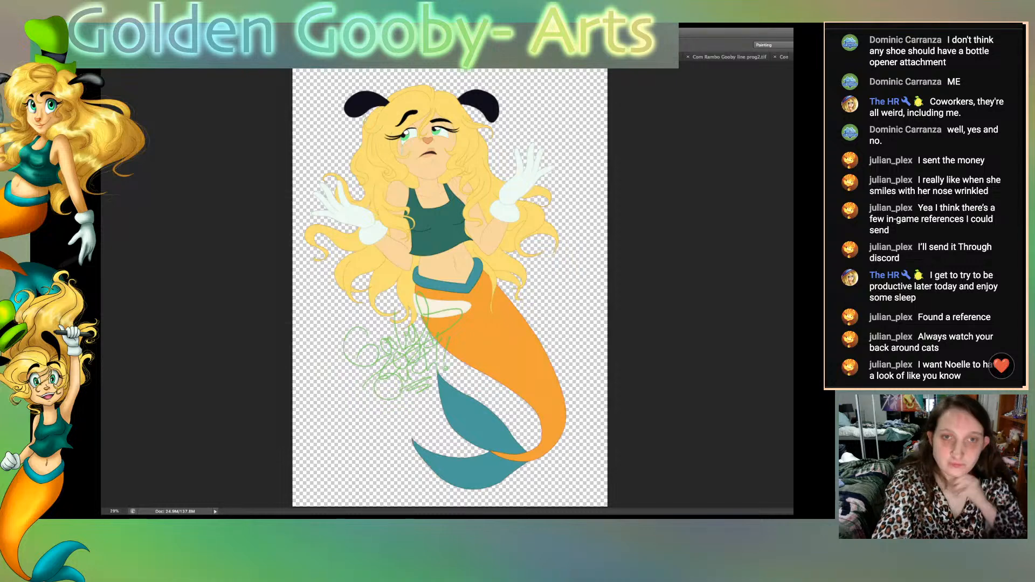
key(ctrl+s)
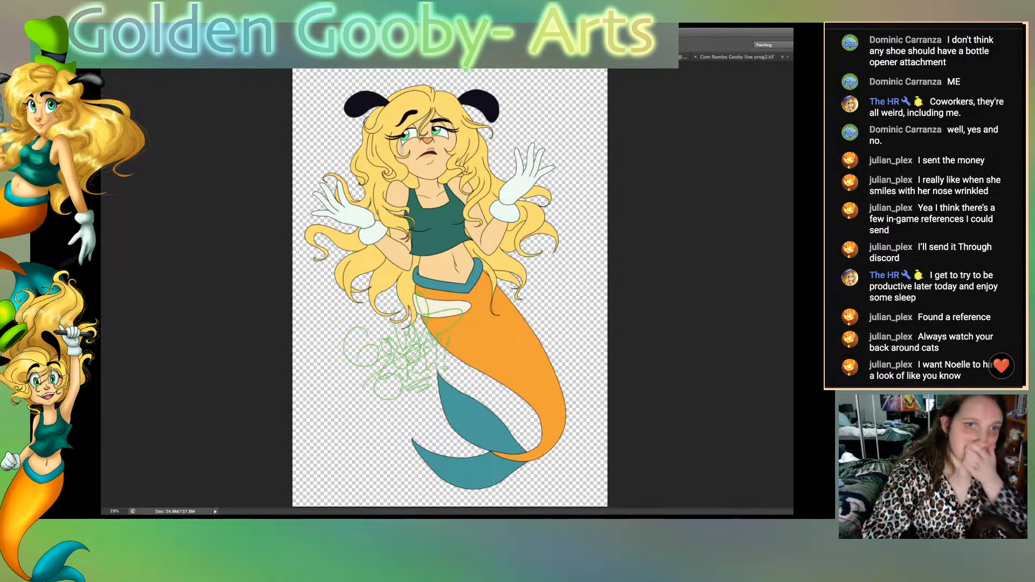
key(super+s)
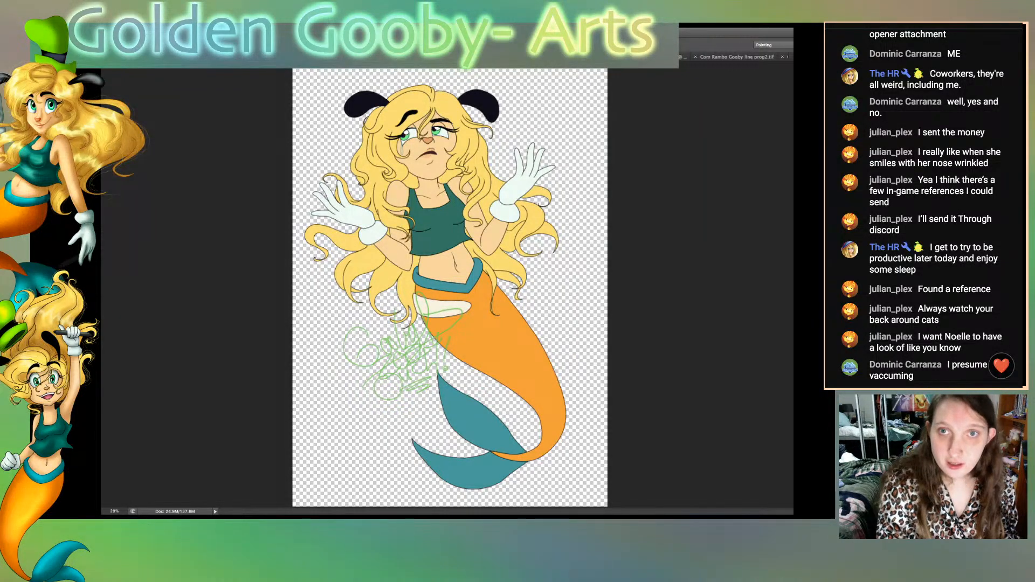
Step: Switch to the silver-haired elf portrait and duplicate a layer to deepen its flat colors
key(ctrl+Tab)
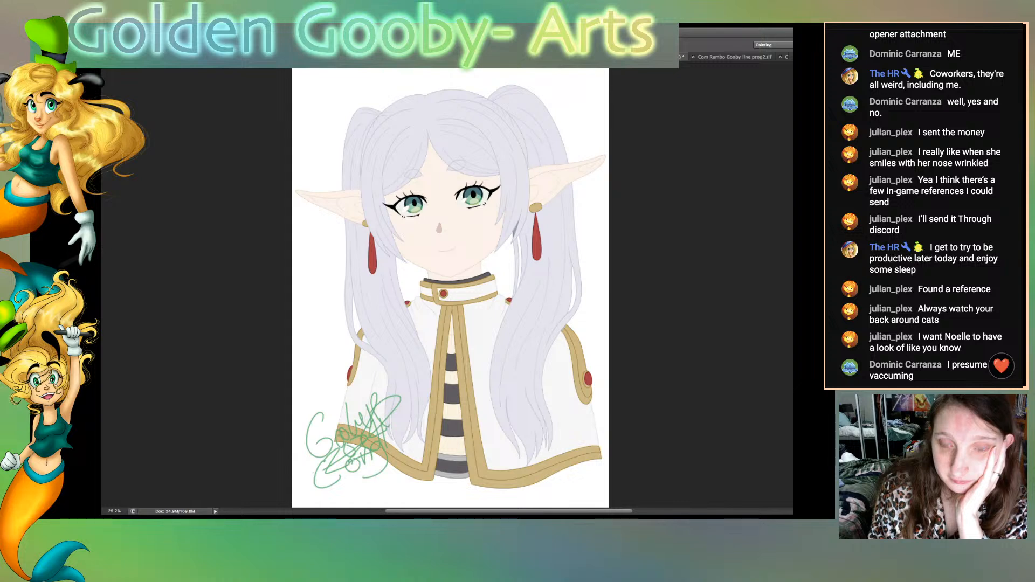
key(super+j)
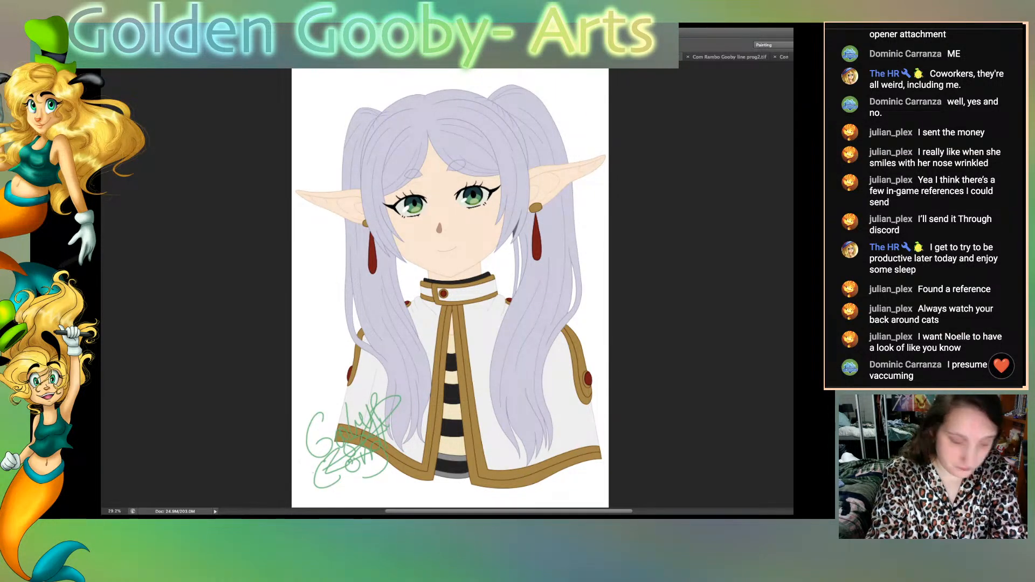
Step: Lighten the red gem and gold rim of the button on the elf's white collar
key(ctrl+plus)
key(ctrl+plus)
key(ctrl+plus)
key(ctrl+plus)
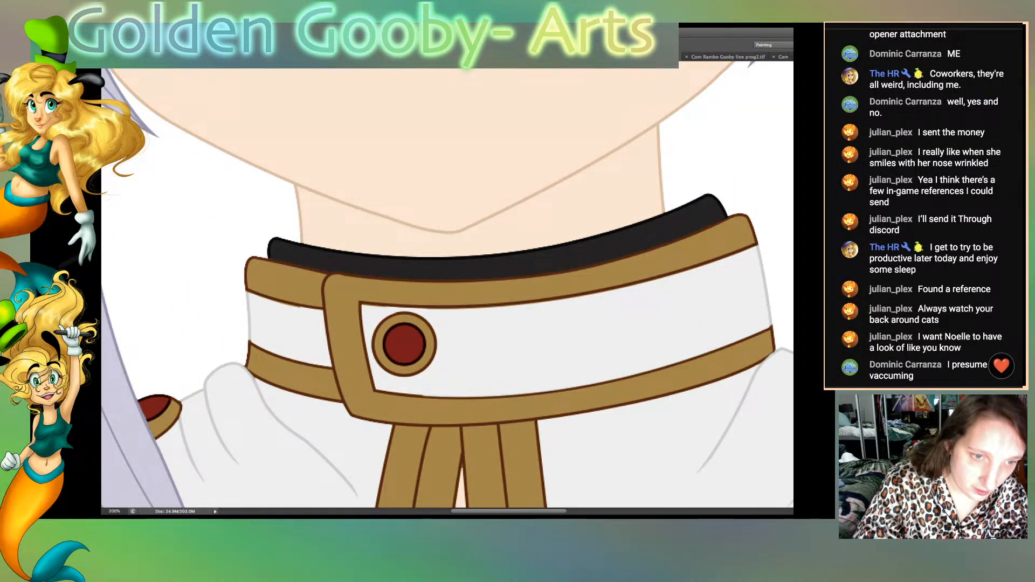
mouse_move(404, 329)
mouse_down()
mouse_move(418, 356)
mouse_move(395, 346)
mouse_move(422, 367)
mouse_move(395, 327)
mouse_move(392, 342)
mouse_up()
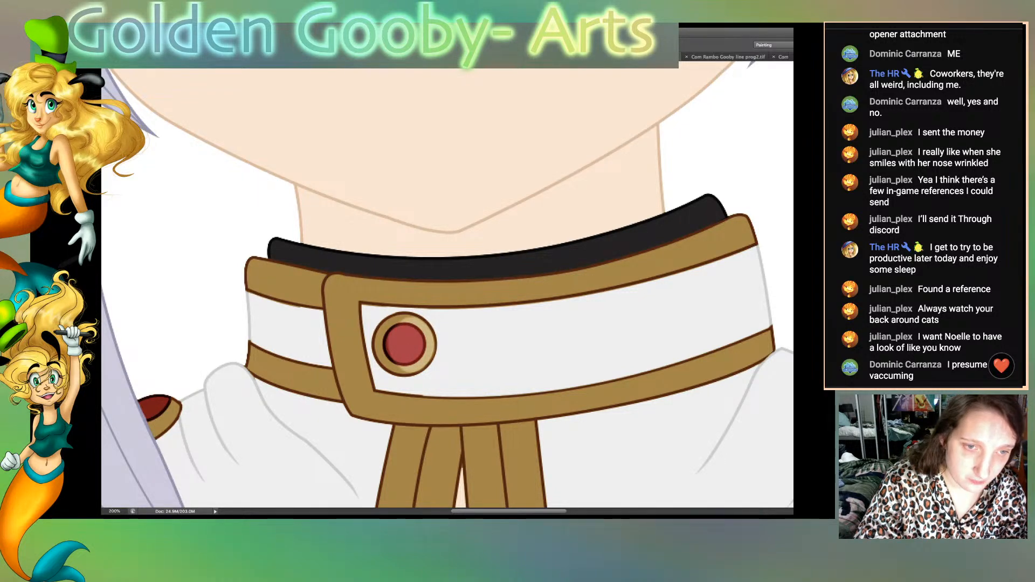
Step: Lighten the irises and whites of both of the elf's eyes and a small patch of skin above the left eye
scroll(447, 284, up, 10)
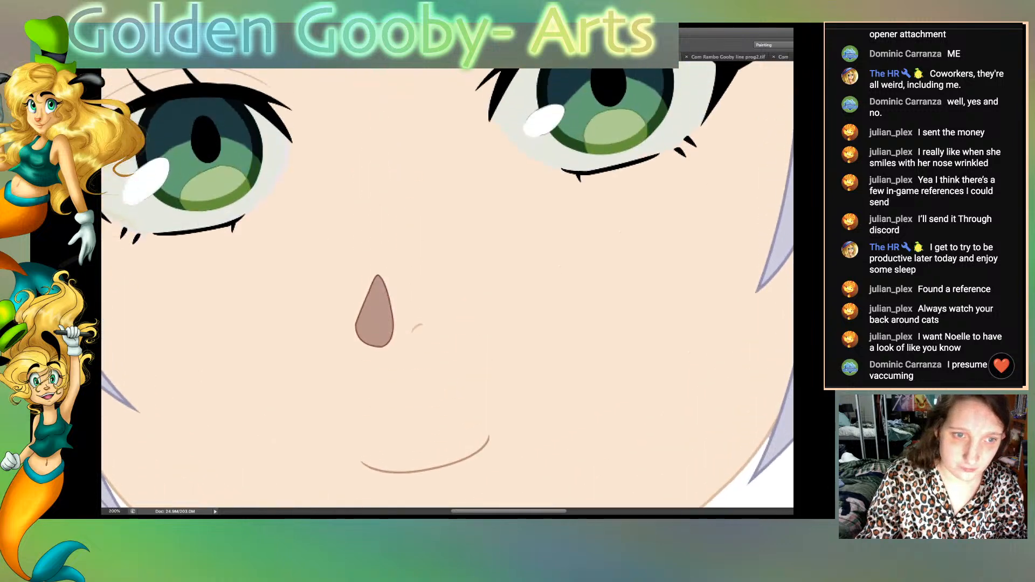
scroll(448, 288, down, 1)
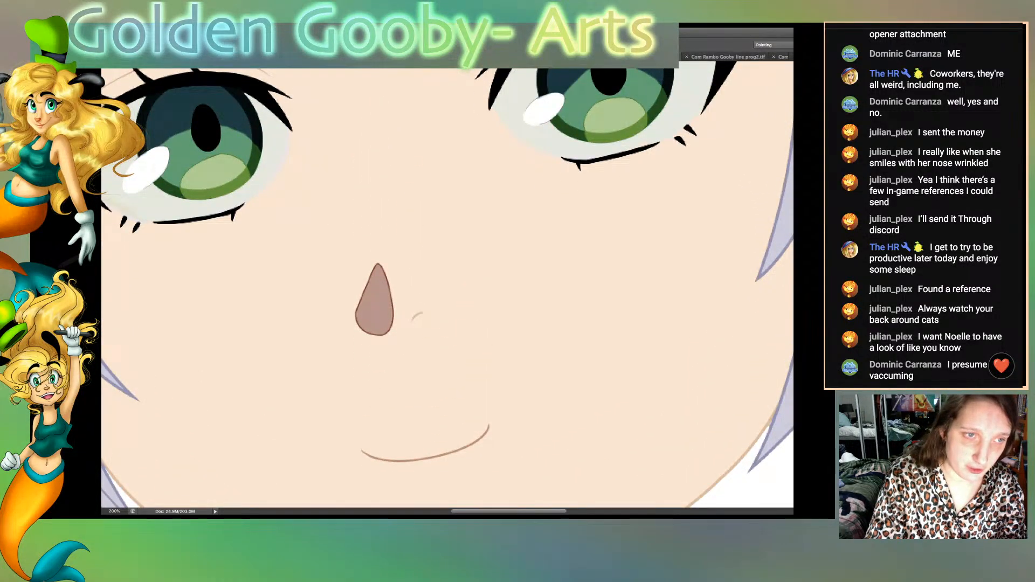
scroll(447, 288, down, 3)
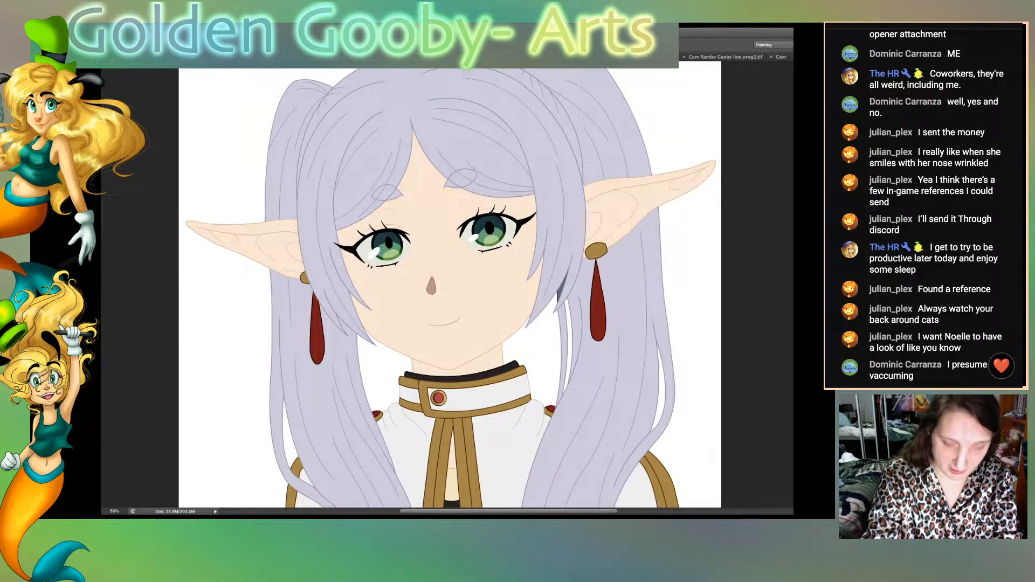
scroll(450, 290, up, 1)
scroll(448, 289, up, 1)
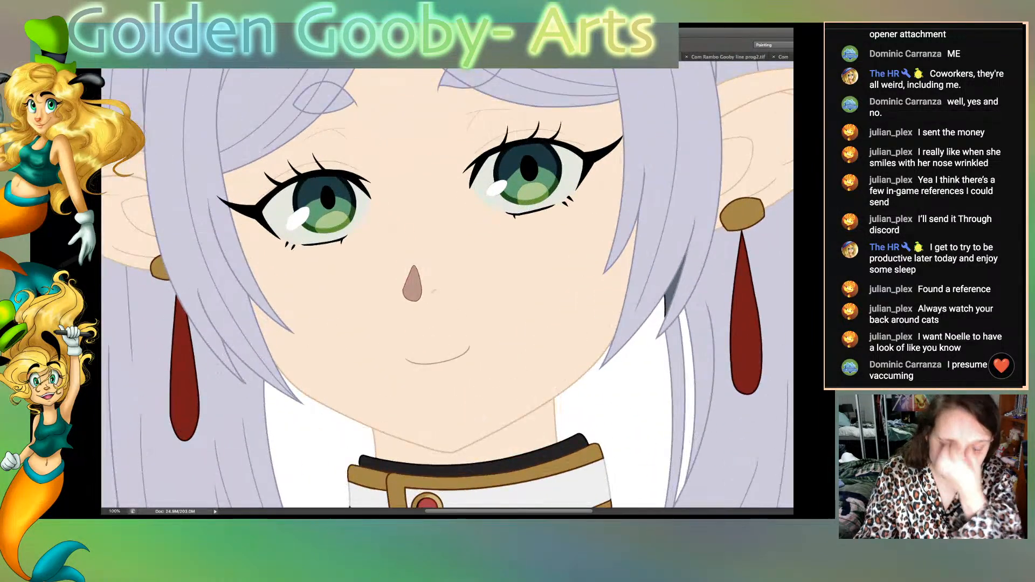
scroll(448, 288, up, 2)
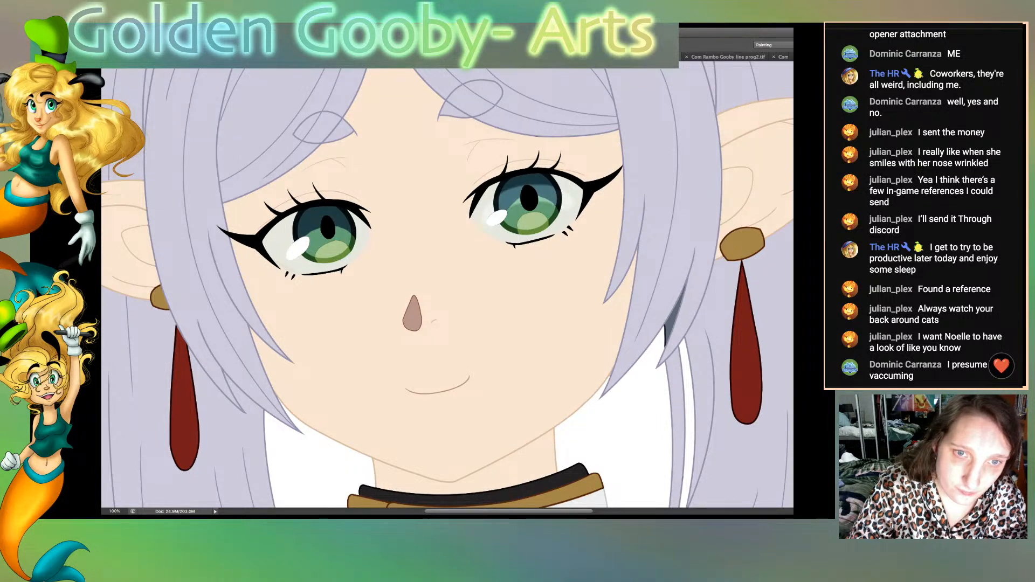
mouse_move(570, 213)
mouse_down()
mouse_move(532, 230)
mouse_move(507, 217)
mouse_move(551, 210)
mouse_up()
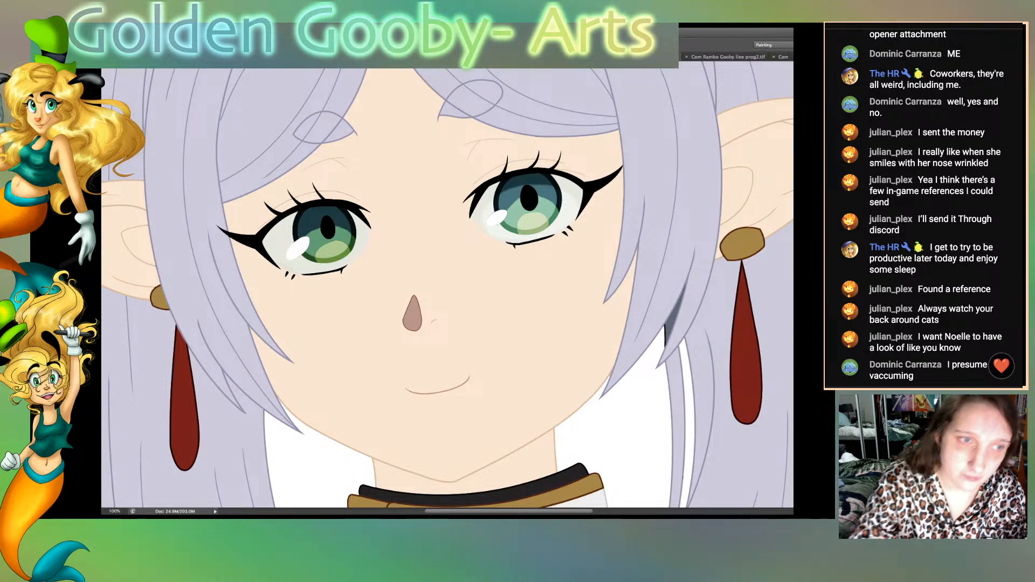
mouse_move(300, 260)
mouse_down()
mouse_move(300, 239)
mouse_move(348, 233)
mouse_move(335, 259)
mouse_move(338, 240)
mouse_up()
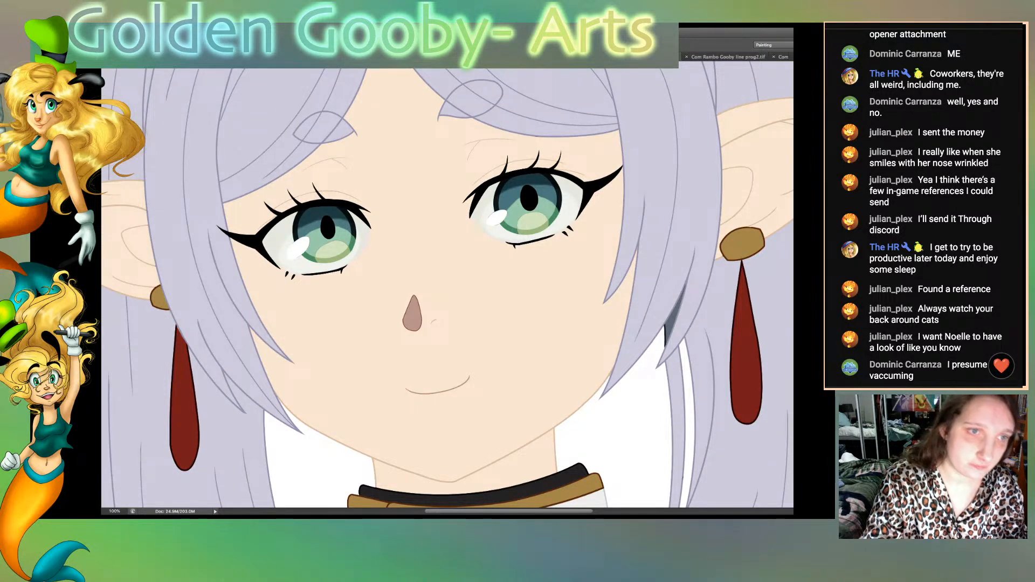
mouse_move(333, 171)
mouse_down()
mouse_move(342, 192)
mouse_move(348, 183)
mouse_up()
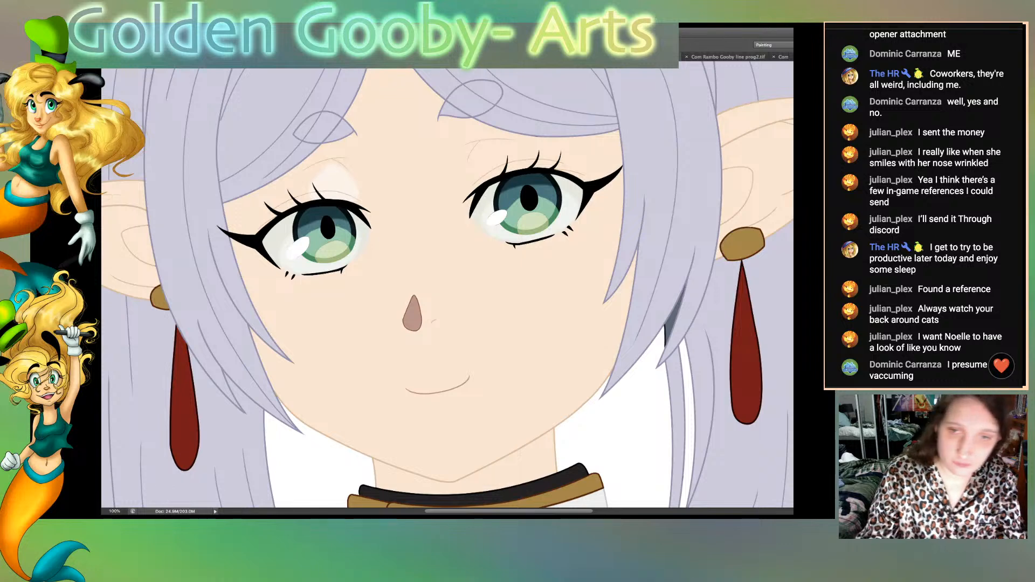
Step: Paint lighter highlights on the red drops of both earrings and on the gold stud under the fully visible ear
click(743, 245)
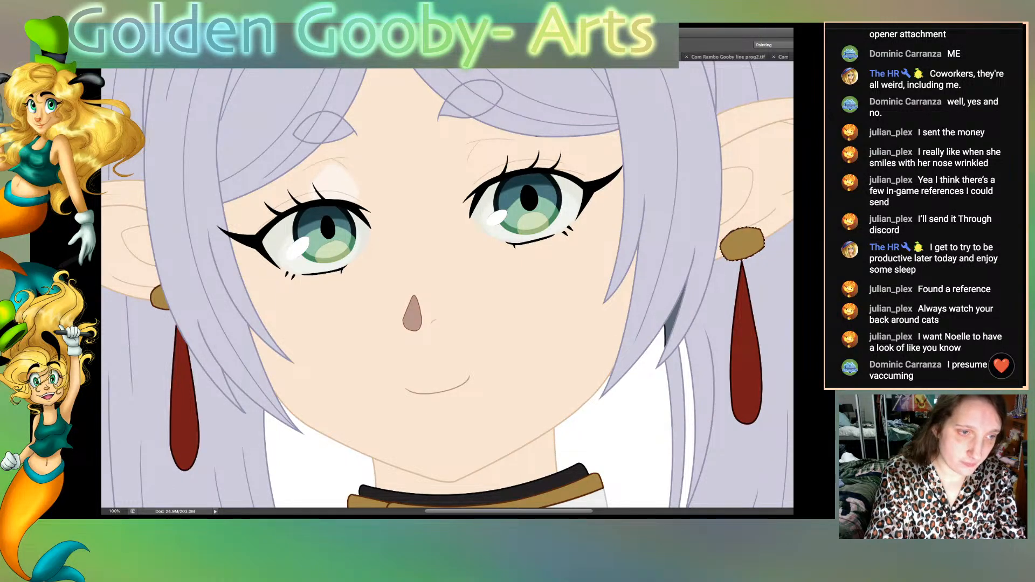
shift+click(185, 420)
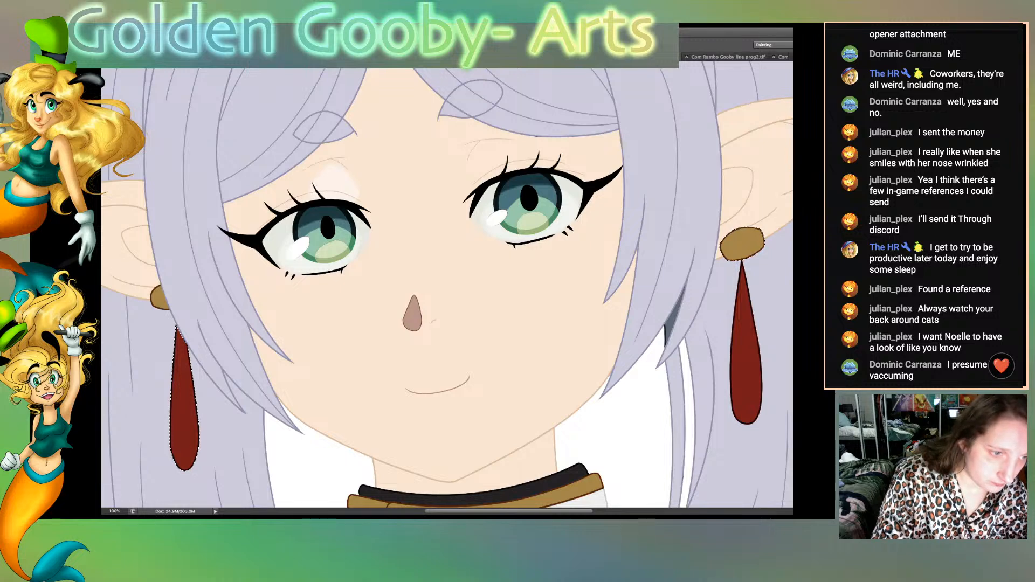
drag(194, 384, 190, 443)
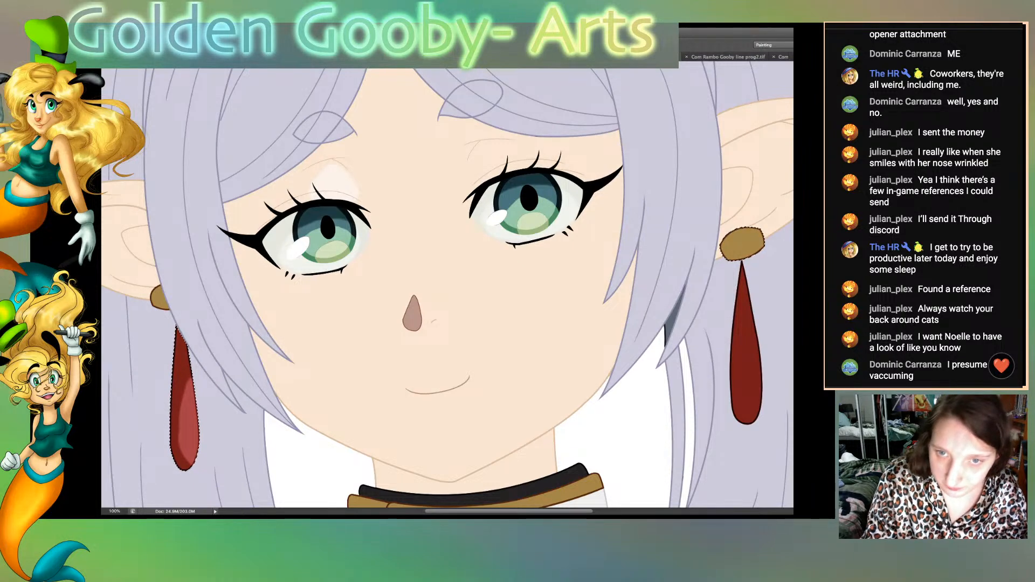
drag(736, 253, 742, 244)
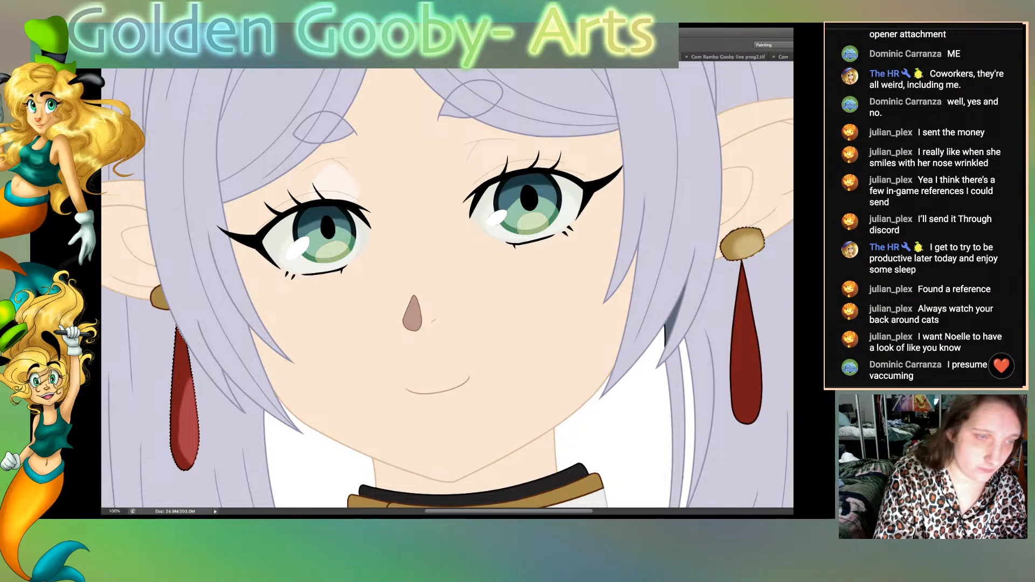
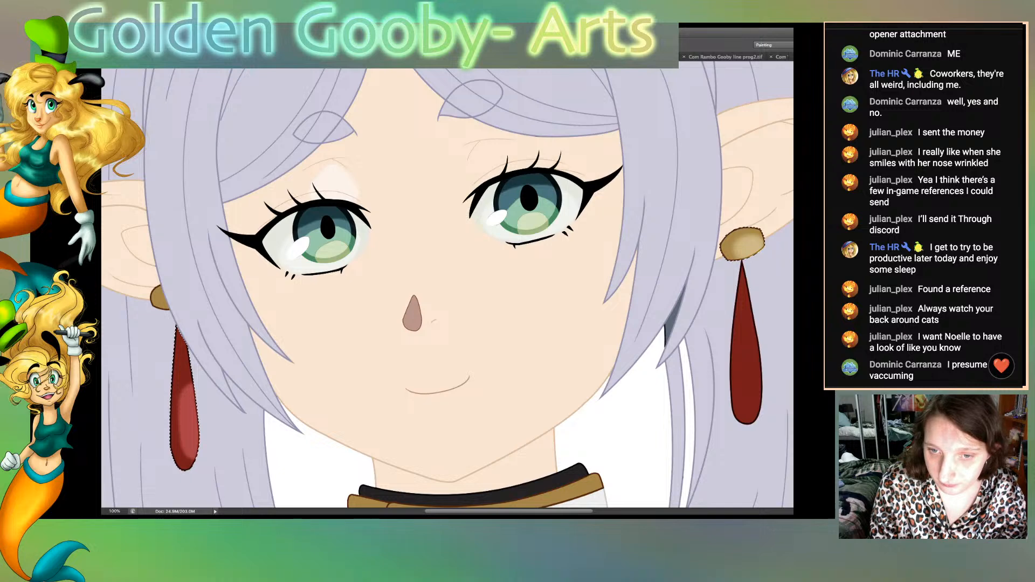
click(746, 372)
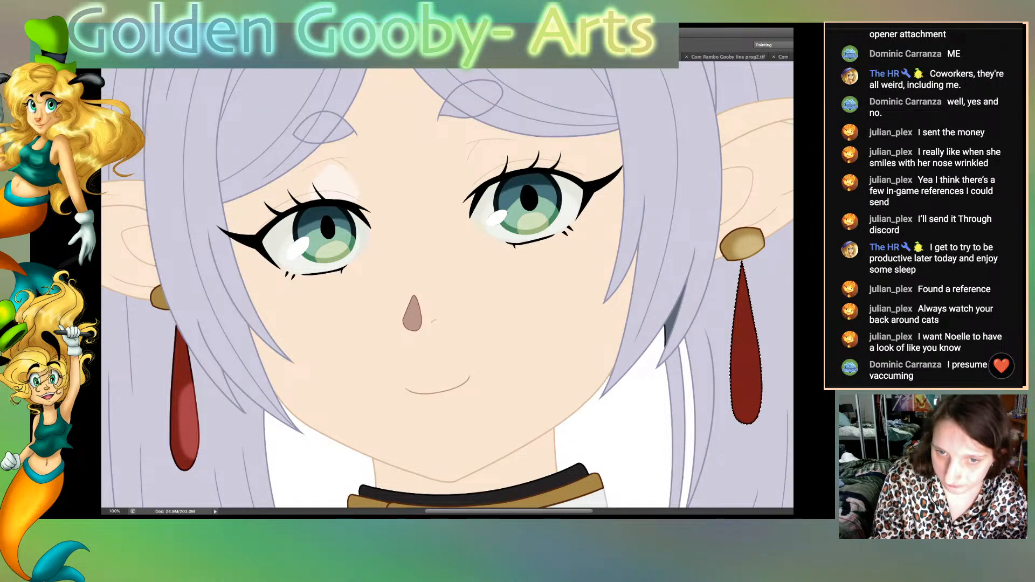
drag(743, 280, 747, 407)
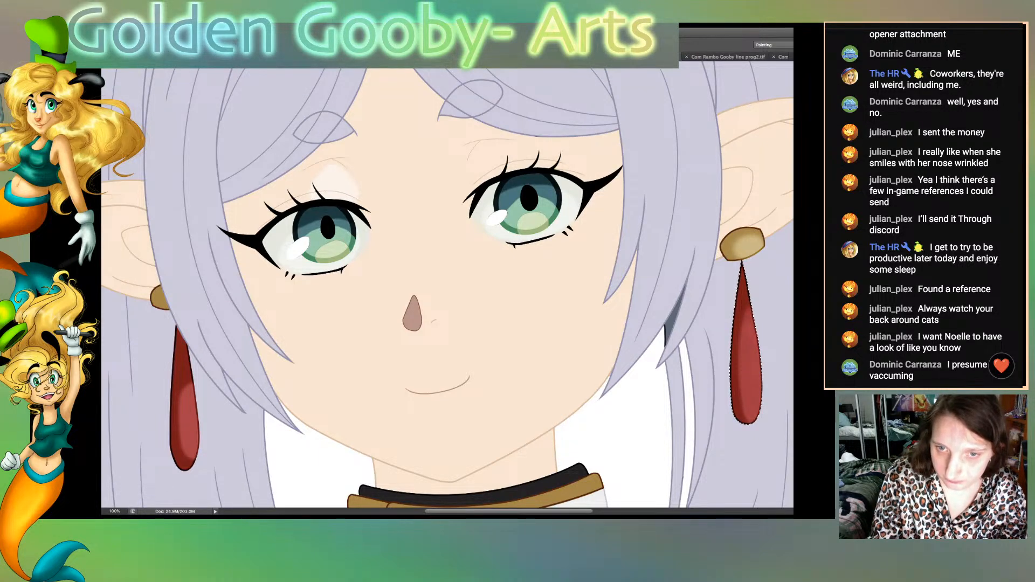
drag(744, 289, 749, 321)
Step: Select the elf's hair and brush a lighter lavender over the bangs and front locks on both sides of the parting, then deselect
scroll(448, 285, up, 1)
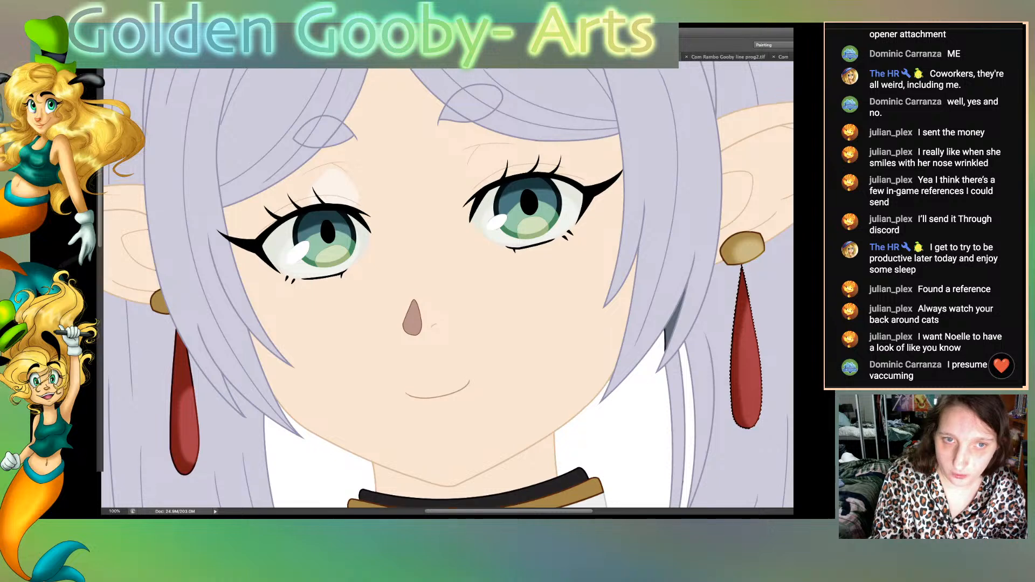
scroll(447, 289, up, 2)
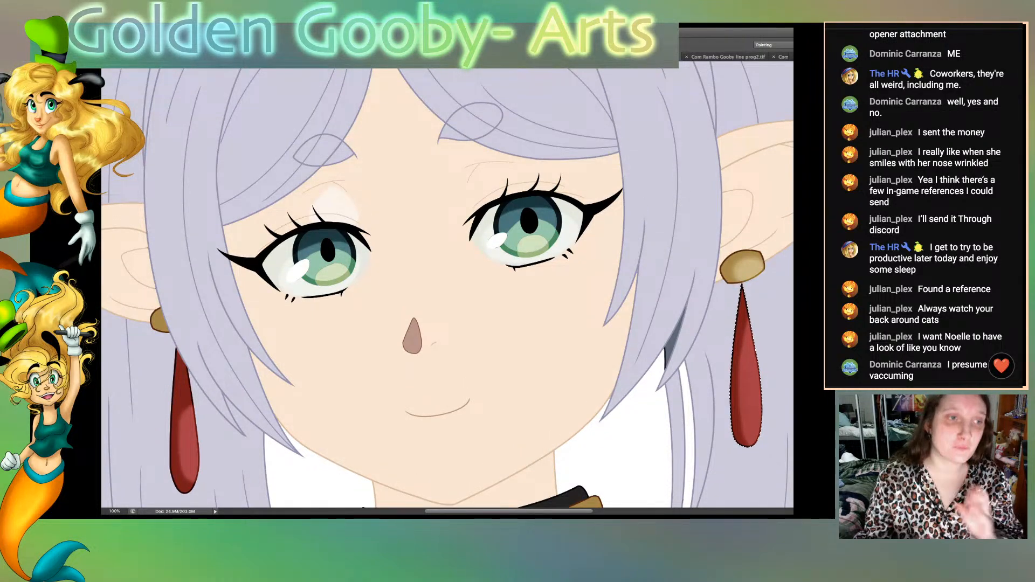
scroll(448, 286, right, 5)
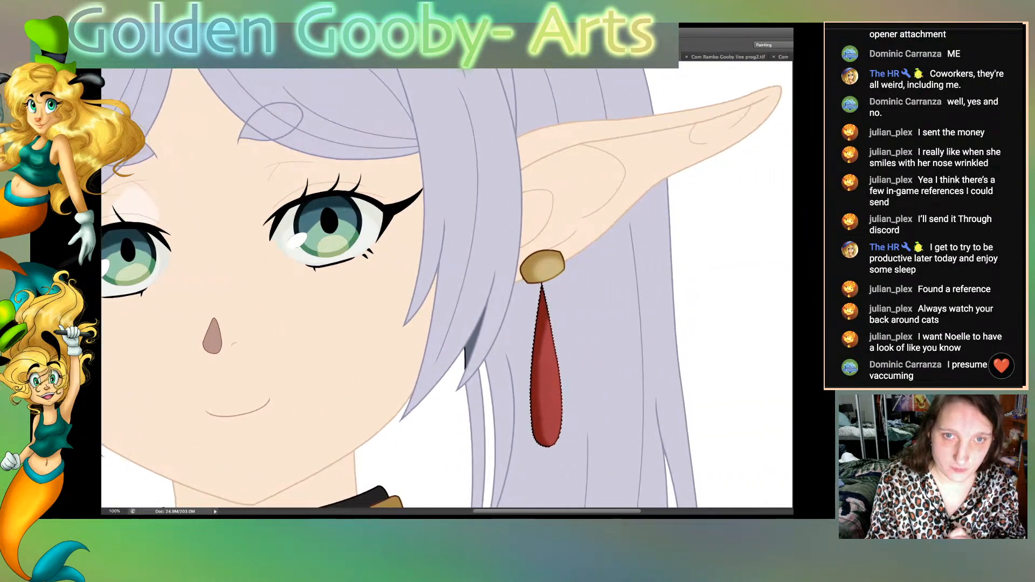
scroll(447, 286, right, 1)
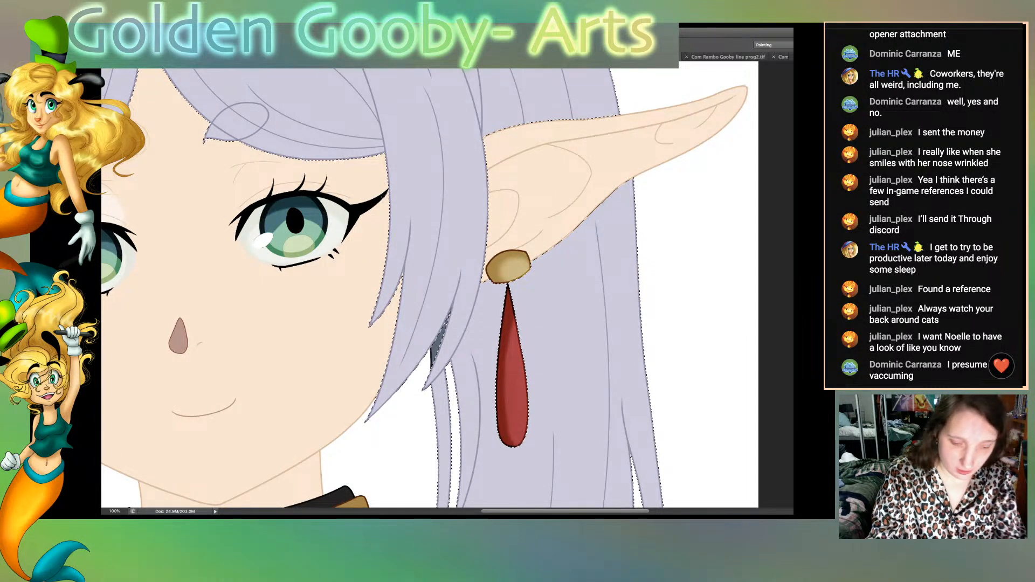
key(ctrl+plus)
key(ctrl+plus)
key(ctrl+minus)
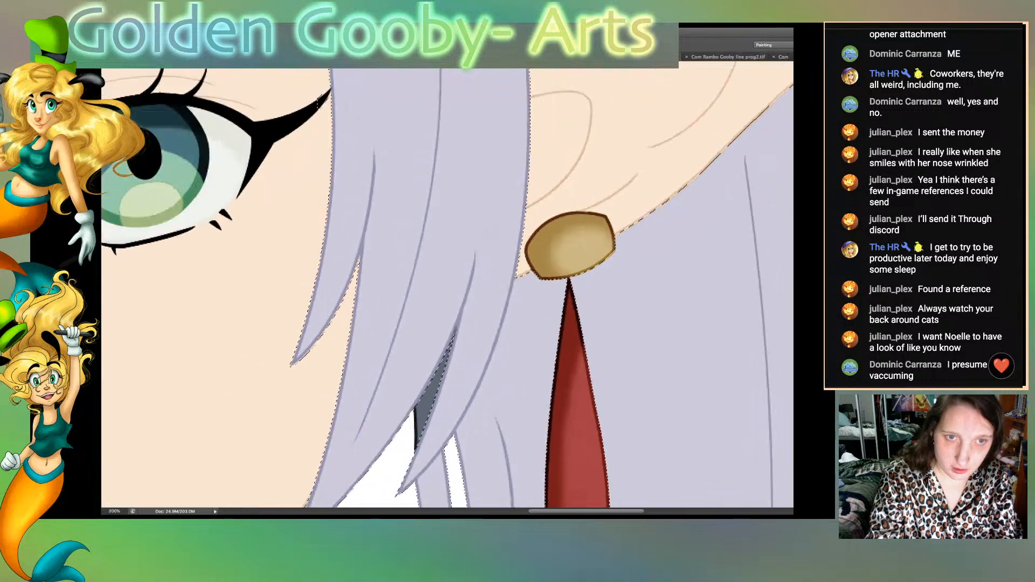
key(ctrl+minus)
key(ctrl+minus)
key(ctrl+minus)
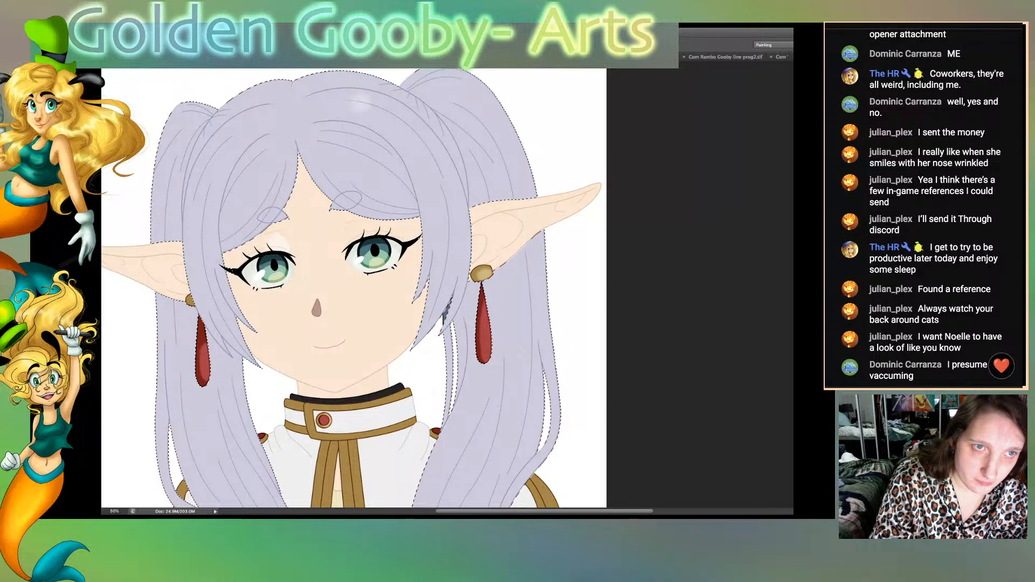
mouse_move(366, 100)
mouse_down()
mouse_move(418, 151)
mouse_move(459, 246)
mouse_move(423, 161)
mouse_move(351, 97)
mouse_move(408, 116)
mouse_move(443, 165)
mouse_move(457, 205)
mouse_move(455, 281)
mouse_move(466, 218)
mouse_move(426, 339)
mouse_up()
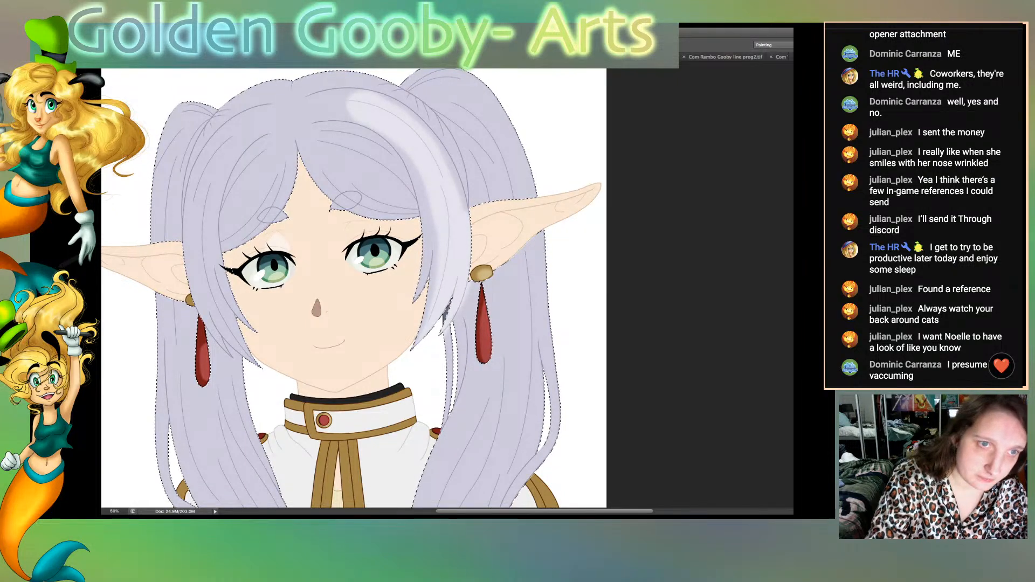
drag(399, 186, 325, 108)
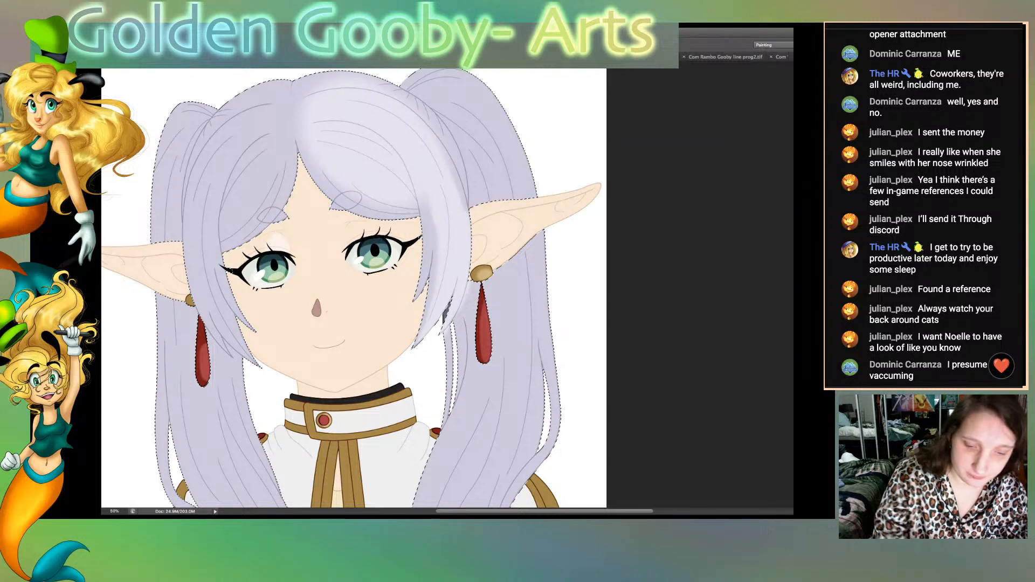
mouse_move(246, 191)
mouse_down()
mouse_move(270, 127)
mouse_move(246, 111)
mouse_move(241, 206)
mouse_up()
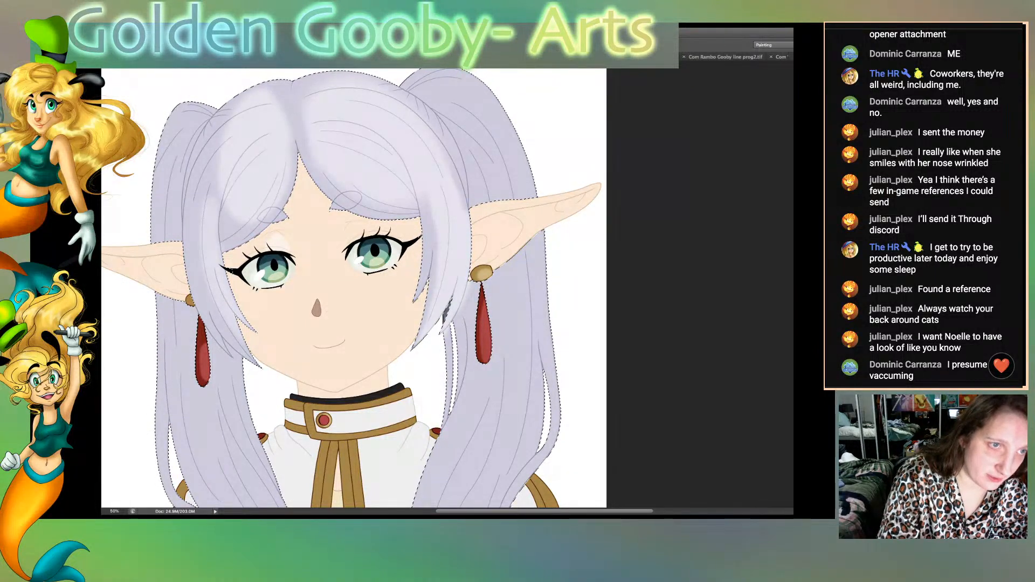
mouse_move(227, 225)
mouse_down()
mouse_move(248, 230)
mouse_move(212, 180)
mouse_move(213, 147)
mouse_up()
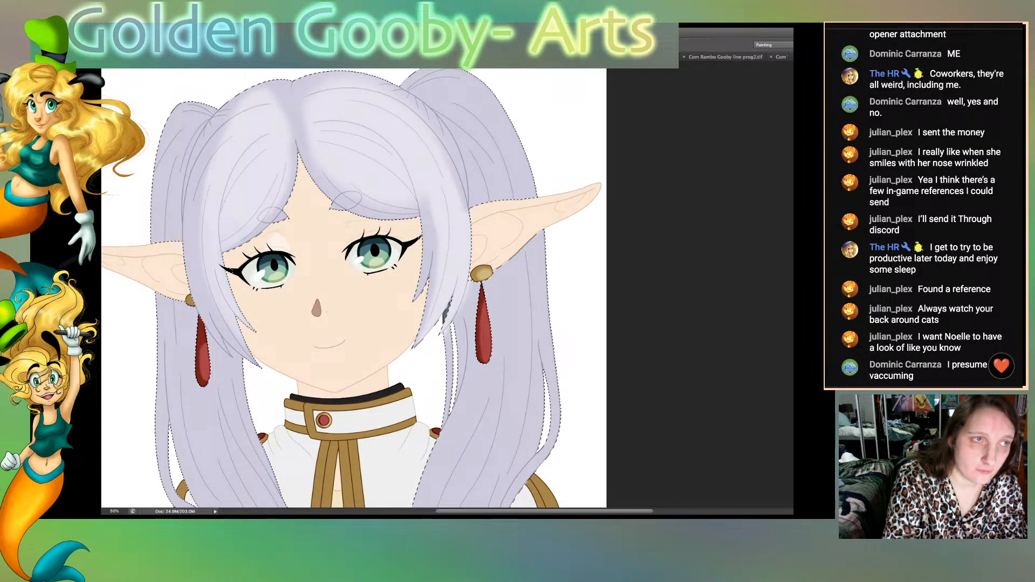
key(ctrl+d)
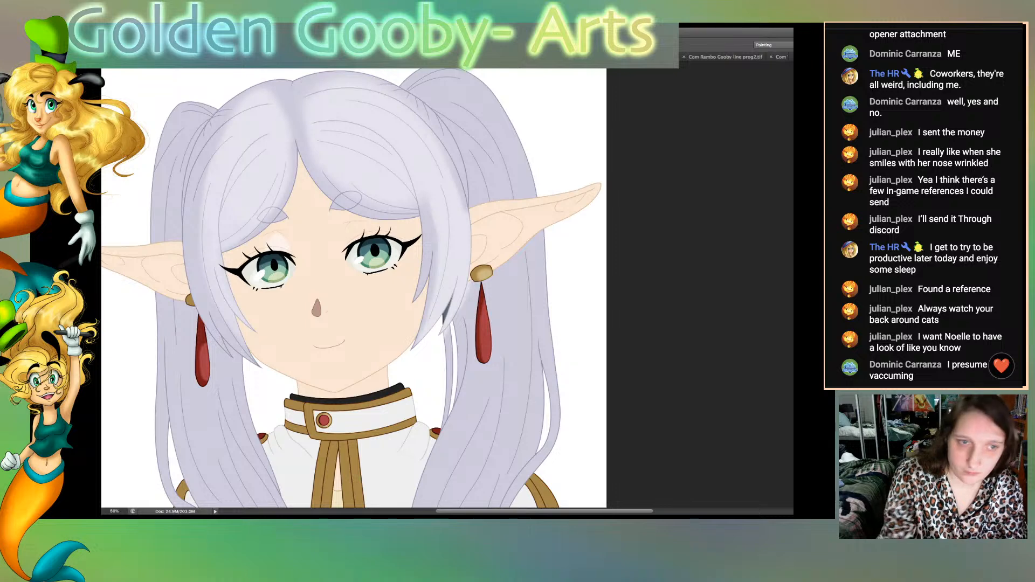
Step: Select the face skin and lighten it across the forehead, nose, cheeks and chin, then deselect
click(345, 313)
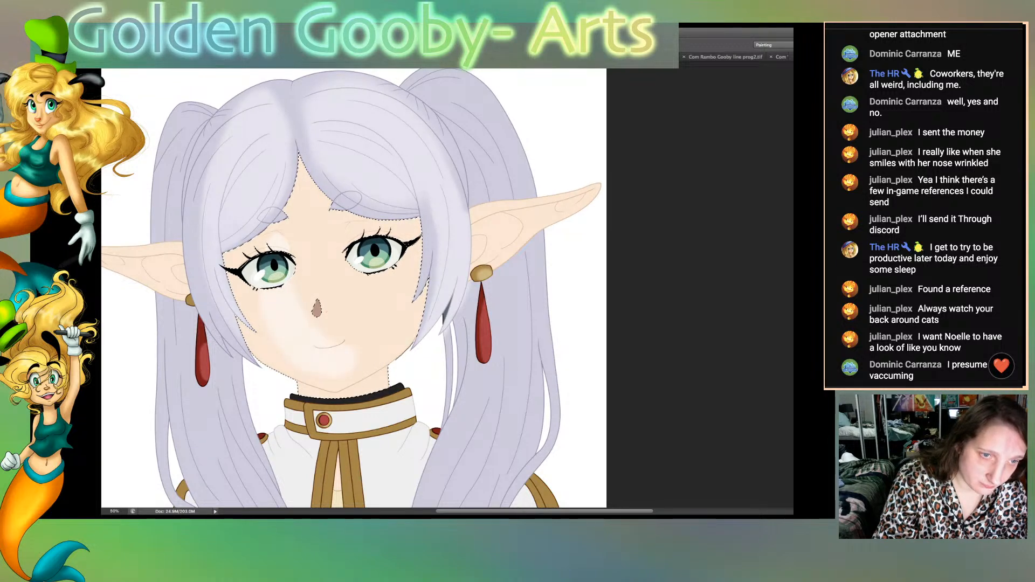
mouse_move(341, 359)
mouse_down()
mouse_move(392, 299)
mouse_move(372, 340)
mouse_move(399, 325)
mouse_up()
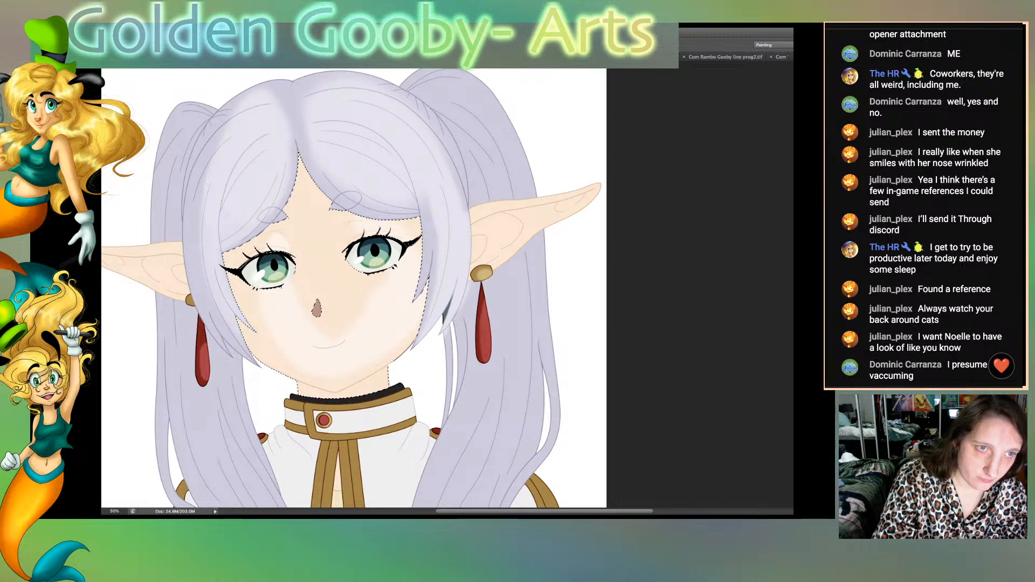
mouse_move(340, 220)
mouse_down()
mouse_move(313, 189)
mouse_move(296, 193)
mouse_move(317, 259)
mouse_move(313, 302)
mouse_move(330, 329)
mouse_up()
drag(330, 329, 339, 285)
mouse_move(338, 286)
mouse_down()
mouse_move(346, 318)
mouse_move(371, 285)
mouse_move(339, 265)
mouse_move(336, 240)
mouse_up()
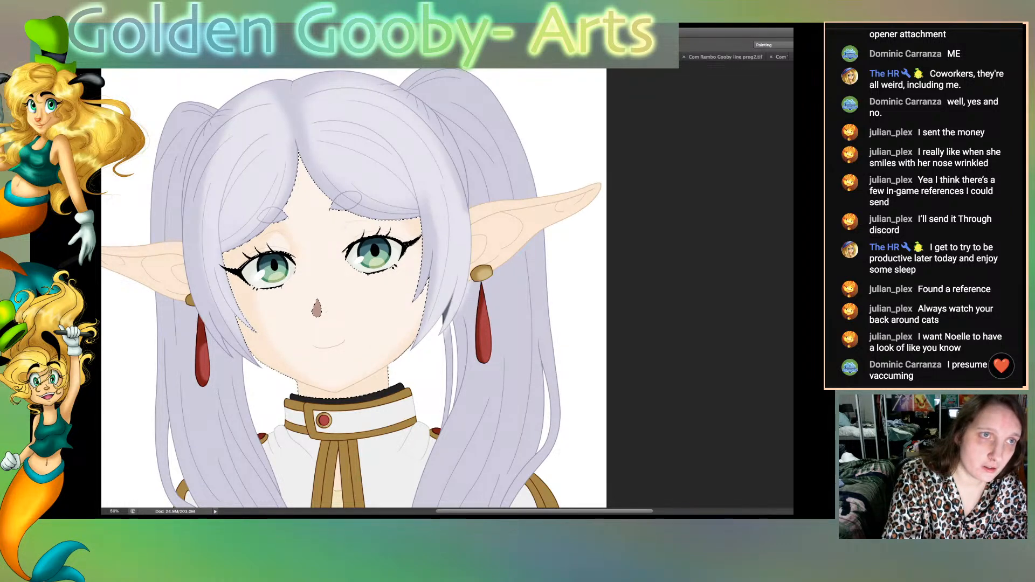
key(ctrl+d)
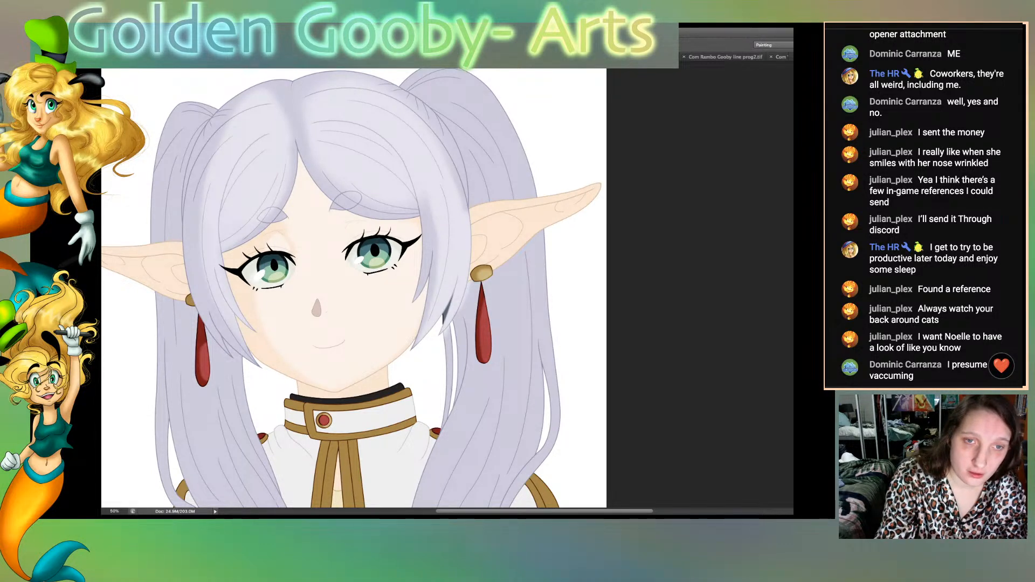
Step: Select the ear on the image's right side and lighten its inner fold, edges and tip, then deselect
click(507, 229)
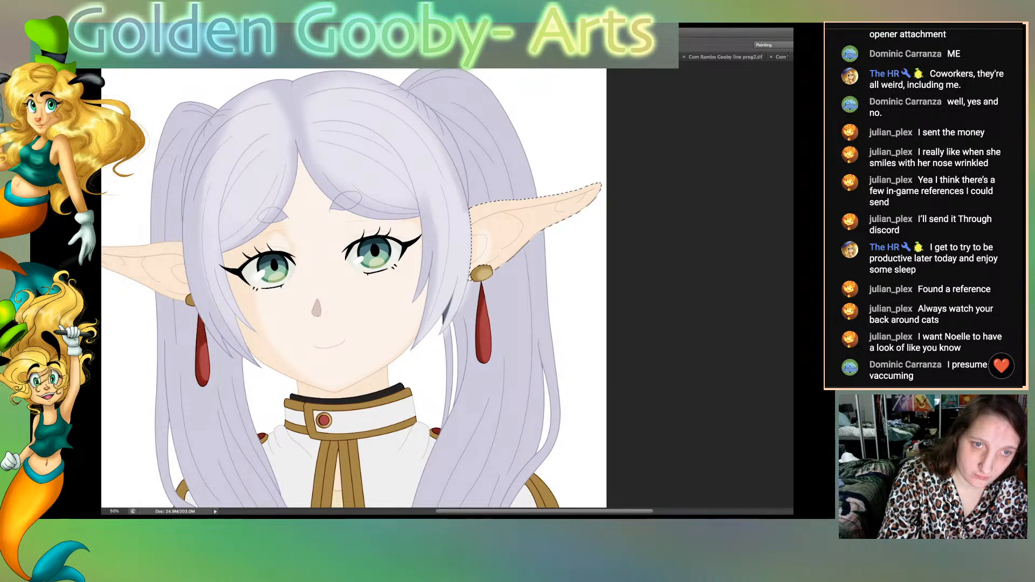
mouse_move(493, 204)
mouse_down()
mouse_move(494, 226)
mouse_move(592, 192)
mouse_up()
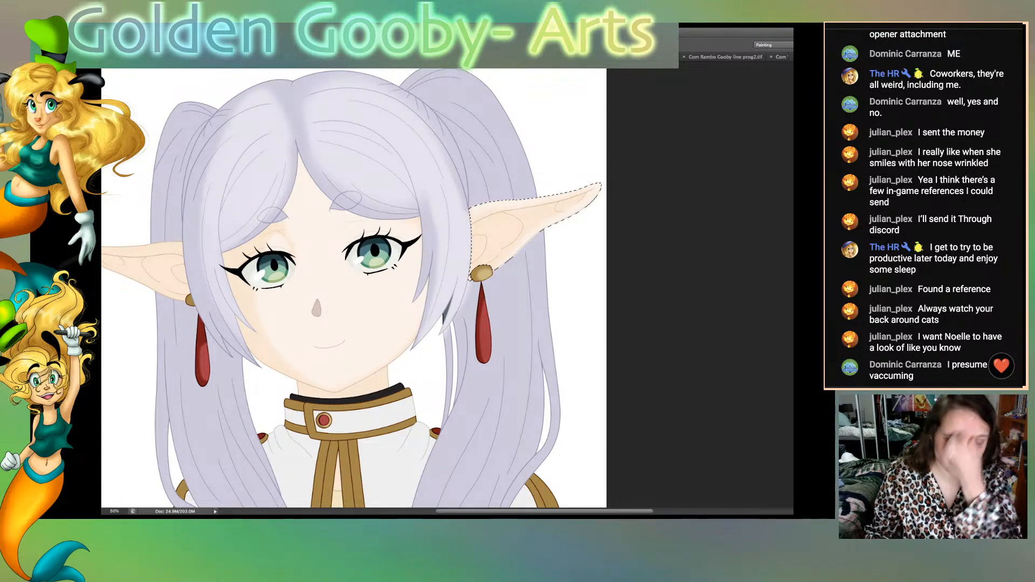
key(ctrl+d)
key(ctrl+z)
key(ctrl+plus)
key(ctrl+plus)
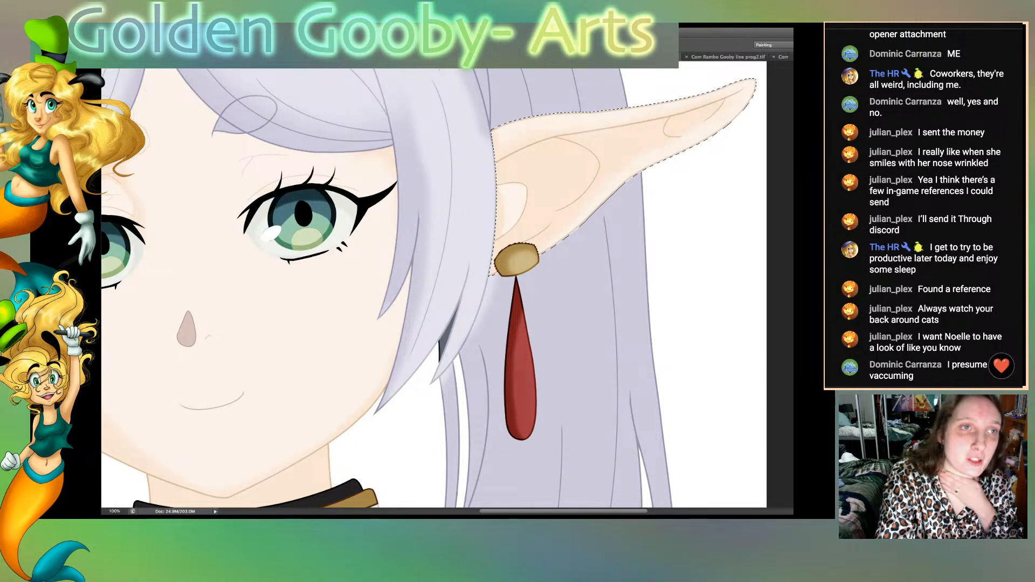
key(ctrl+d)
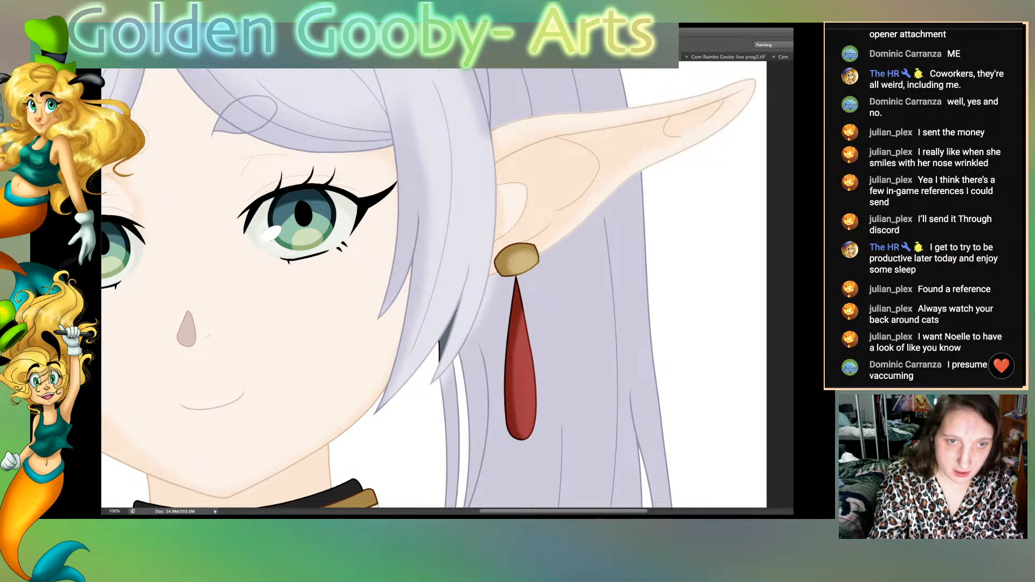
key(ctrl+minus)
key(ctrl+minus)
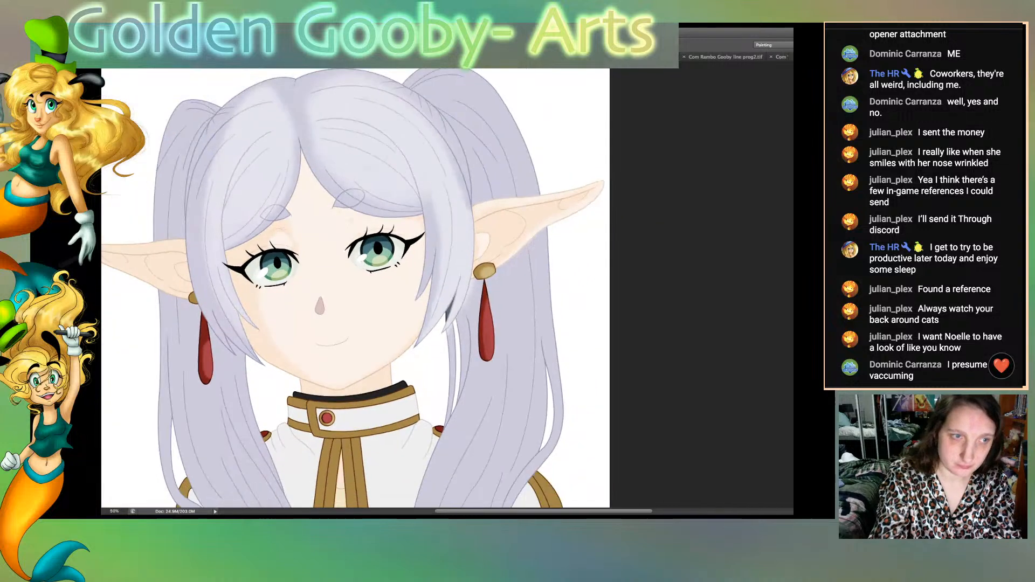
Step: Lighten the ponytail on the image's right side from below the ear down to its ends
key(ctrl+0)
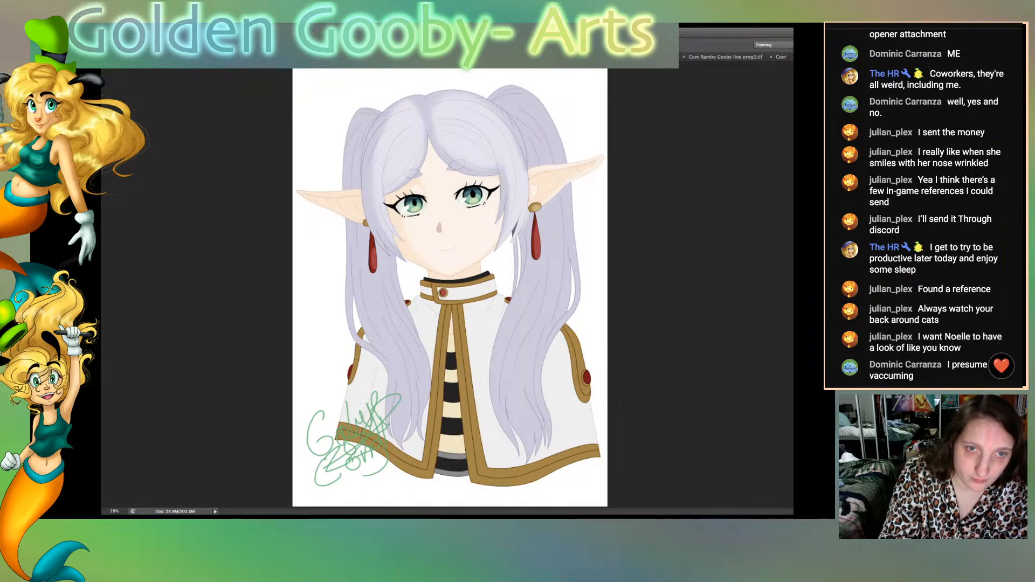
mouse_move(562, 228)
mouse_down()
mouse_move(532, 300)
mouse_move(518, 399)
mouse_move(572, 243)
mouse_move(569, 308)
mouse_move(544, 270)
mouse_move(547, 235)
mouse_up()
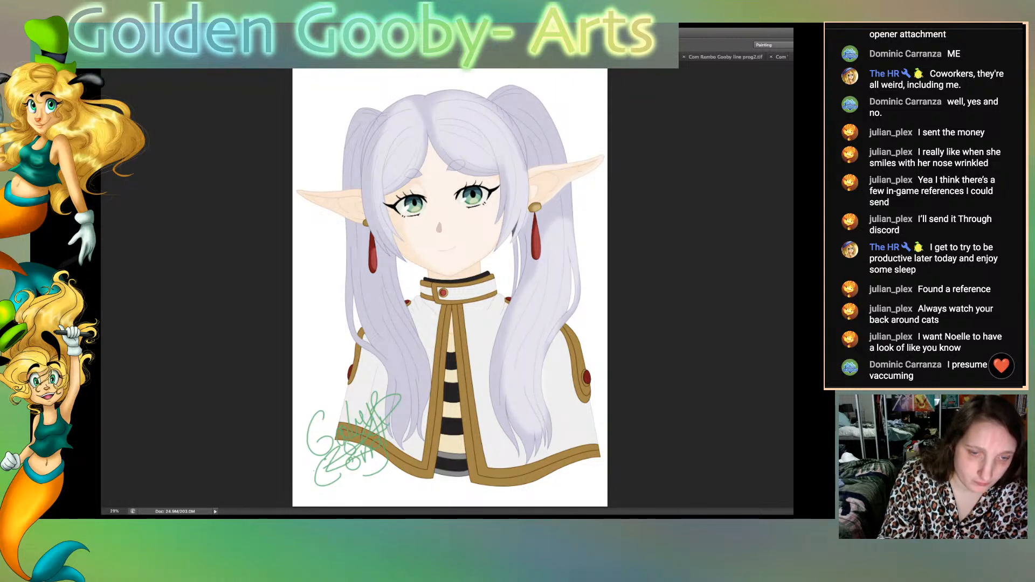
mouse_move(505, 332)
mouse_down()
mouse_move(508, 411)
mouse_move(541, 438)
mouse_move(531, 452)
mouse_move(549, 437)
mouse_move(519, 449)
mouse_move(495, 356)
mouse_move(519, 295)
mouse_up()
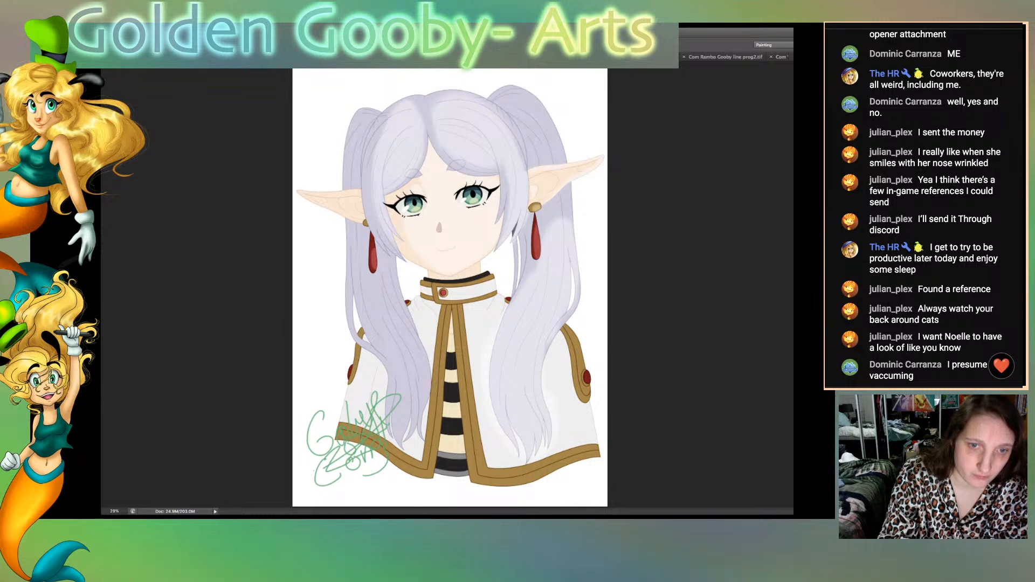
drag(559, 332, 576, 296)
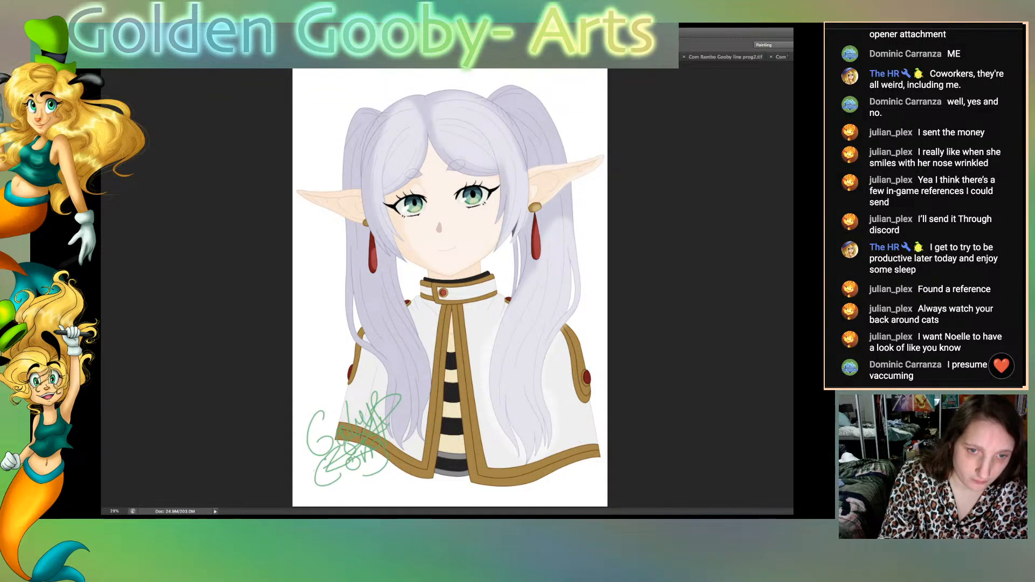
Step: Lighten the gold trim and red gem on the cape's shoulder at the image's right side
mouse_move(565, 330)
mouse_down()
mouse_move(581, 399)
mouse_move(577, 358)
mouse_up()
drag(584, 393, 586, 395)
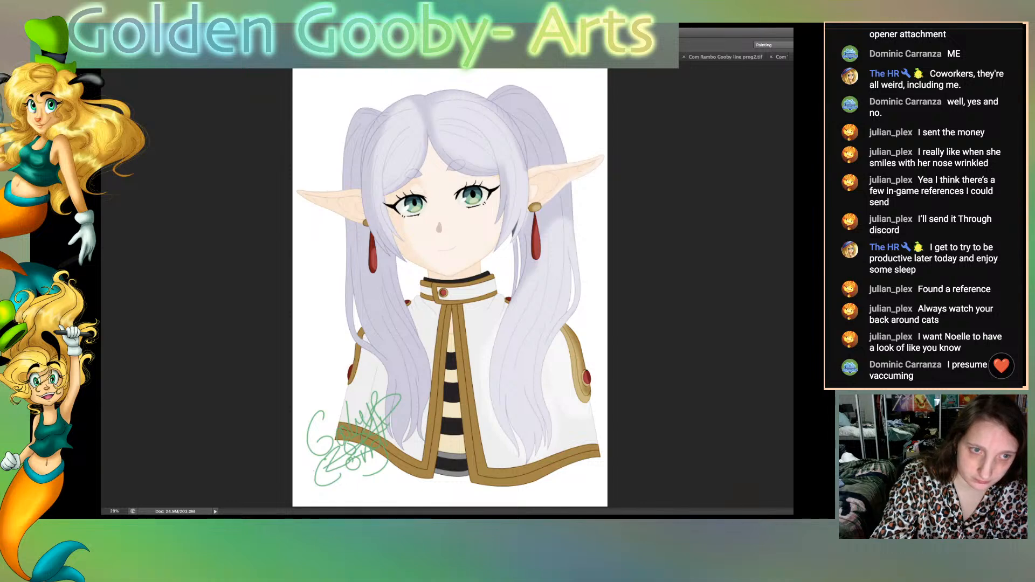
Step: Lighten the ponytail on the image's left side and the gold trim along the cape's front opening and hem
mouse_move(383, 282)
mouse_down()
mouse_move(385, 333)
mouse_move(415, 400)
mouse_move(394, 285)
mouse_up()
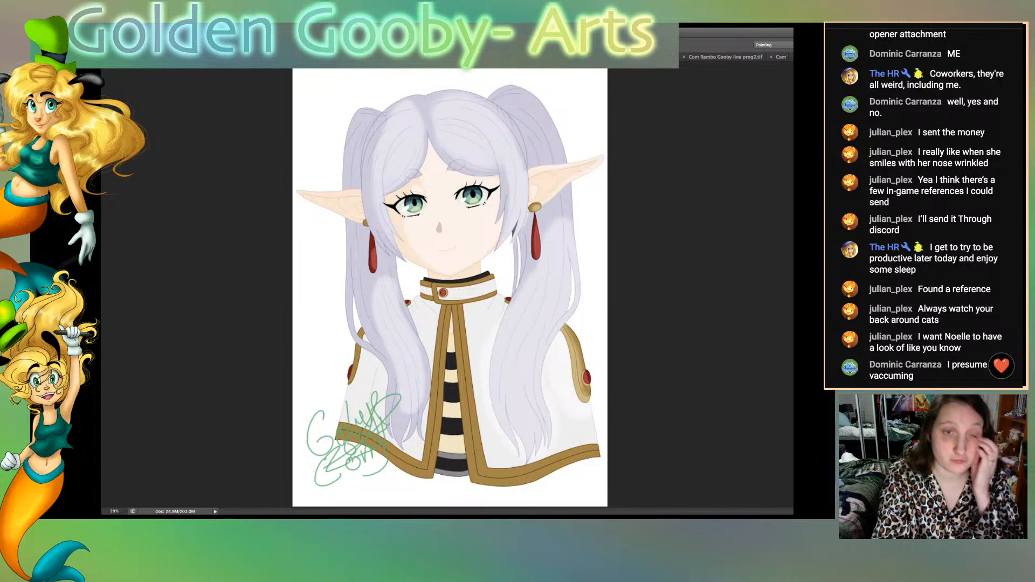
mouse_move(393, 364)
mouse_down()
mouse_move(402, 442)
mouse_move(417, 430)
mouse_move(426, 390)
mouse_move(420, 336)
mouse_move(374, 283)
mouse_move(398, 270)
mouse_up()
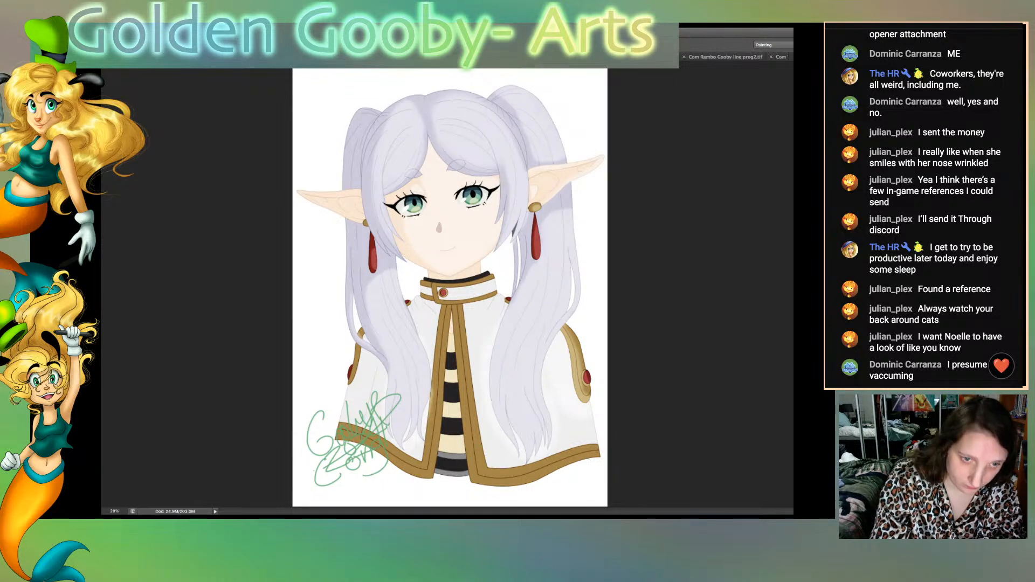
mouse_move(458, 303)
mouse_down()
mouse_move(477, 461)
mouse_move(500, 478)
mouse_move(596, 444)
mouse_move(490, 482)
mouse_move(574, 449)
mouse_up()
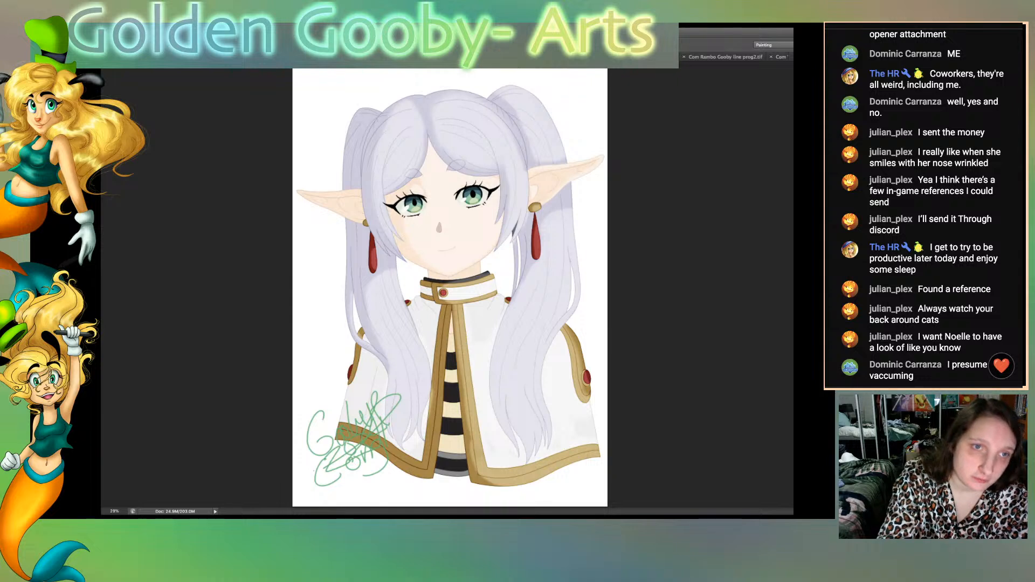
Step: Lighten the striped shirt inside the cape's front opening and touch up the gold trim on the opening's left edge
drag(377, 140, 376, 224)
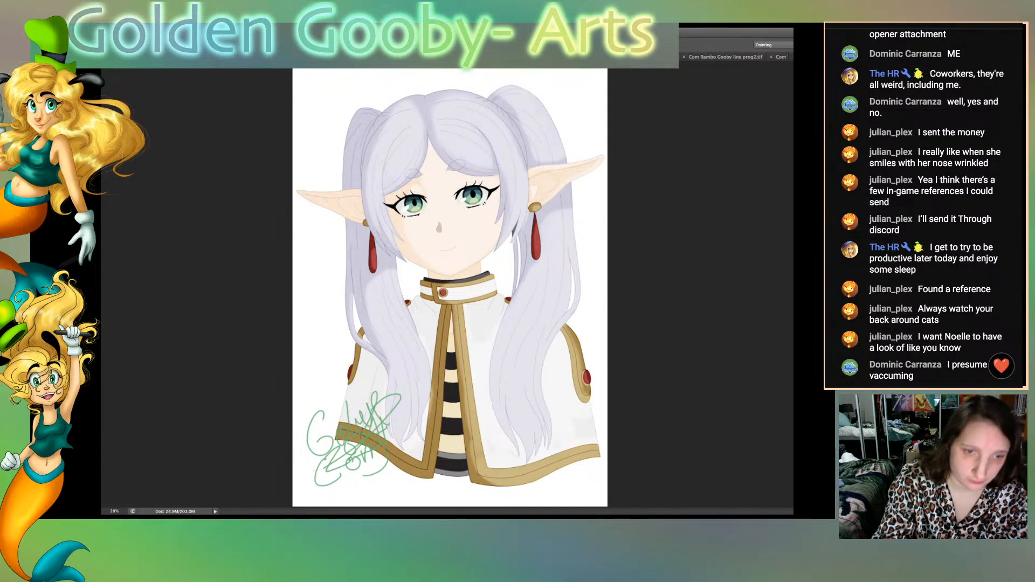
drag(453, 345, 452, 468)
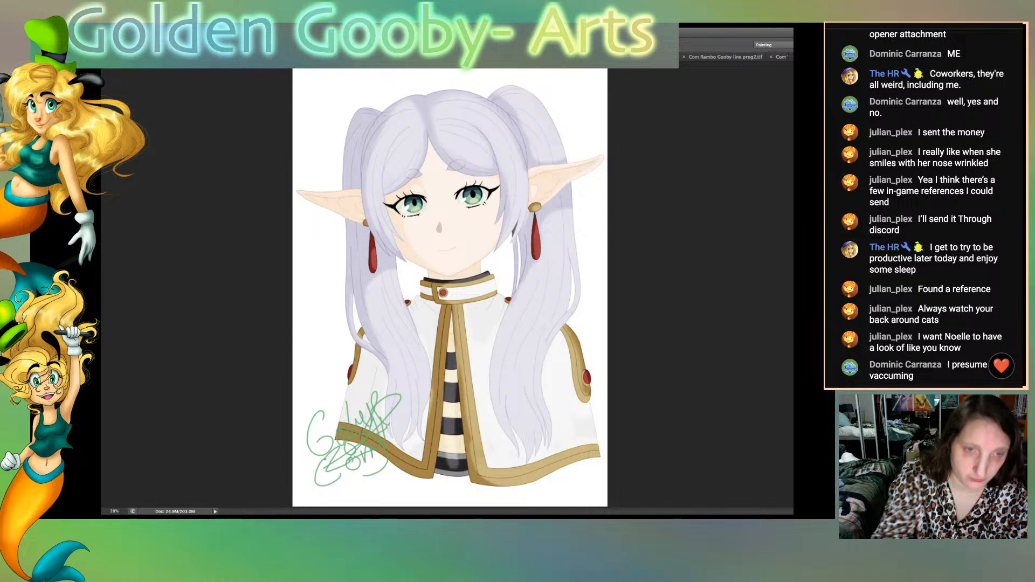
key(ctrl+z)
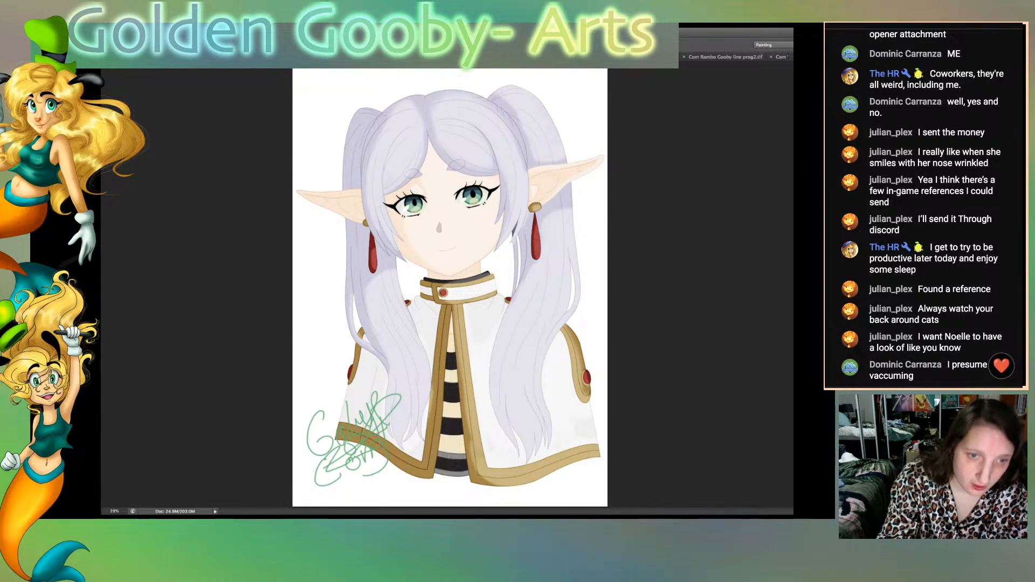
mouse_move(455, 330)
mouse_down()
mouse_move(453, 469)
mouse_move(461, 406)
mouse_move(449, 328)
mouse_up()
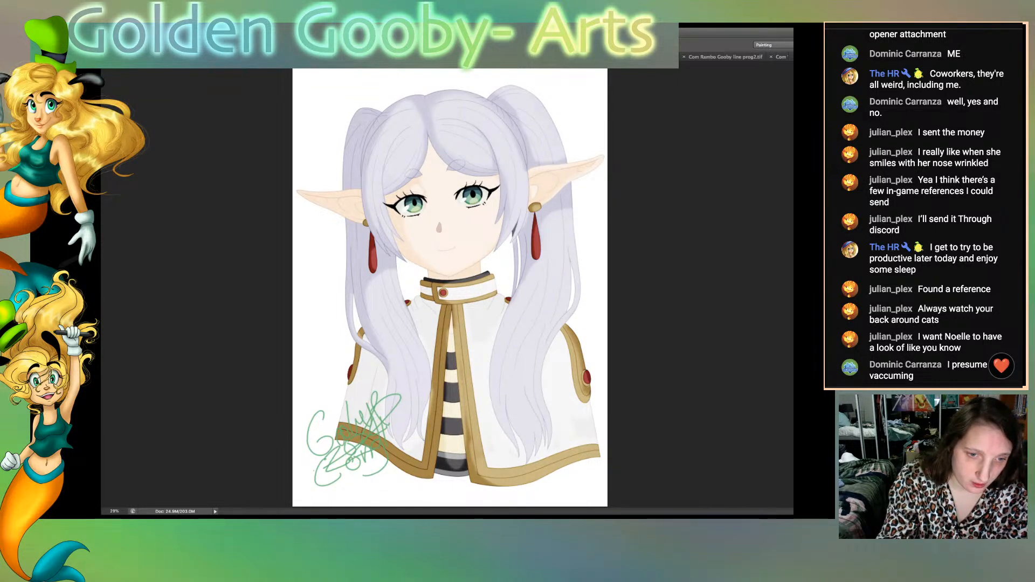
drag(452, 465, 462, 471)
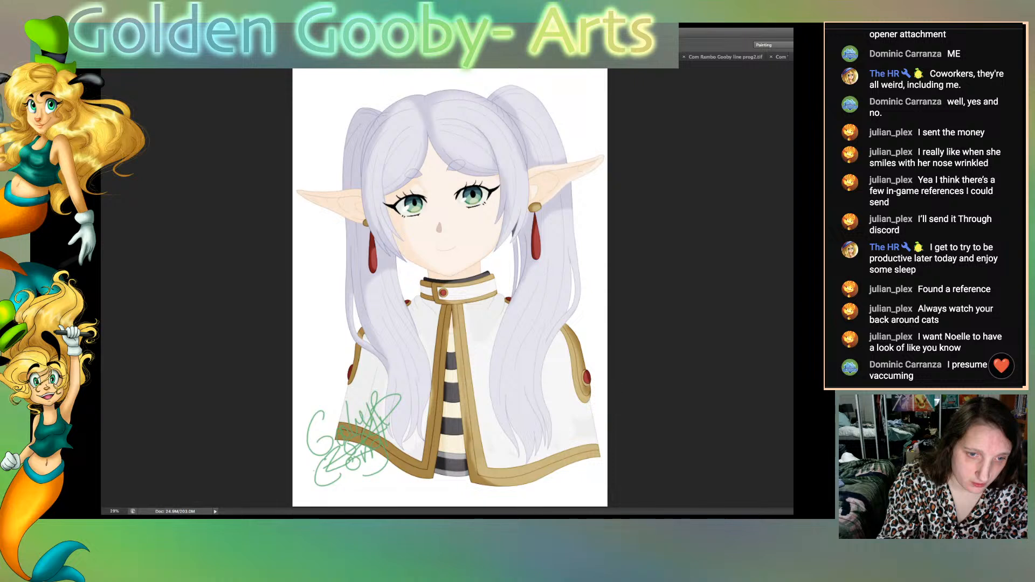
mouse_move(467, 414)
mouse_down()
mouse_move(473, 479)
mouse_move(495, 484)
mouse_up()
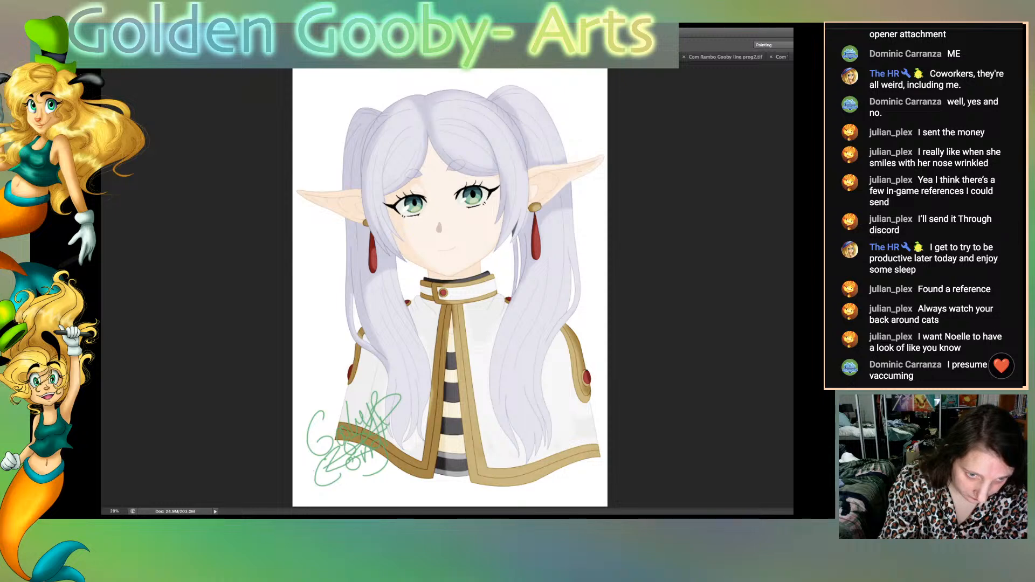
drag(447, 390, 444, 474)
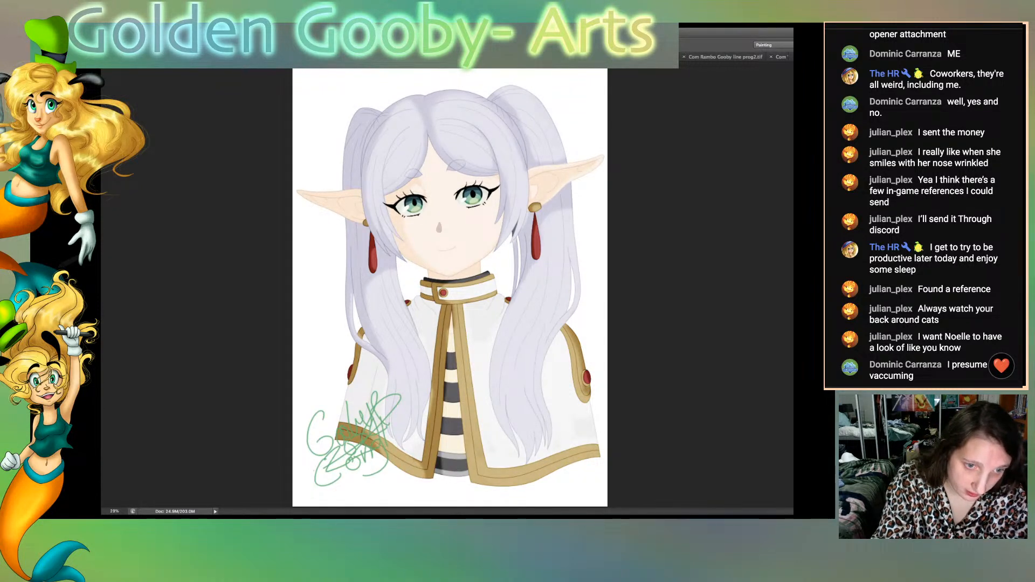
mouse_move(413, 468)
mouse_down()
mouse_move(428, 440)
mouse_move(440, 326)
mouse_move(443, 372)
mouse_move(444, 313)
mouse_up()
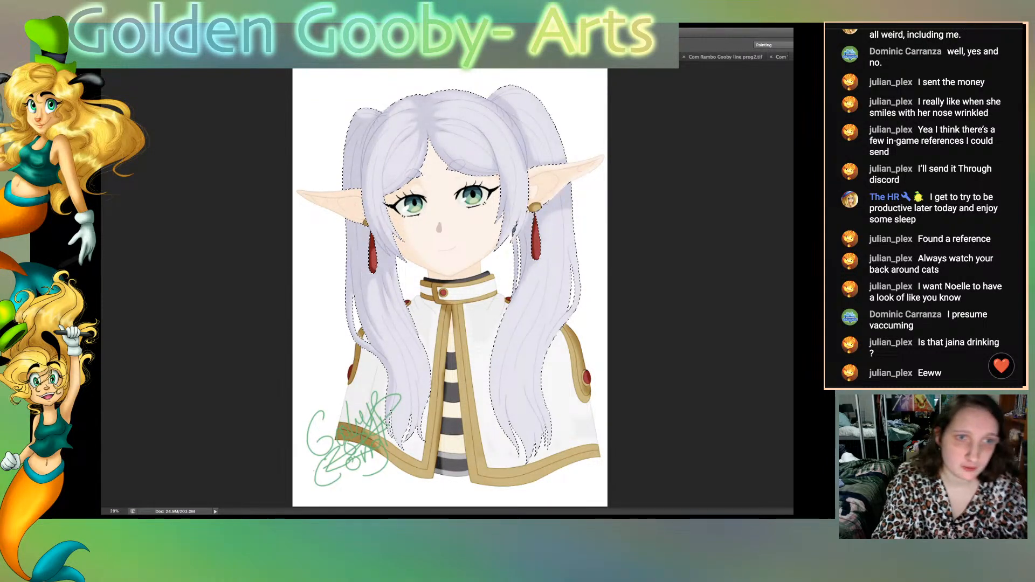
Step: Select the upper and lower parts of the ponytail on the image's left side, shade its strands, then deselect
key(ctrl+d)
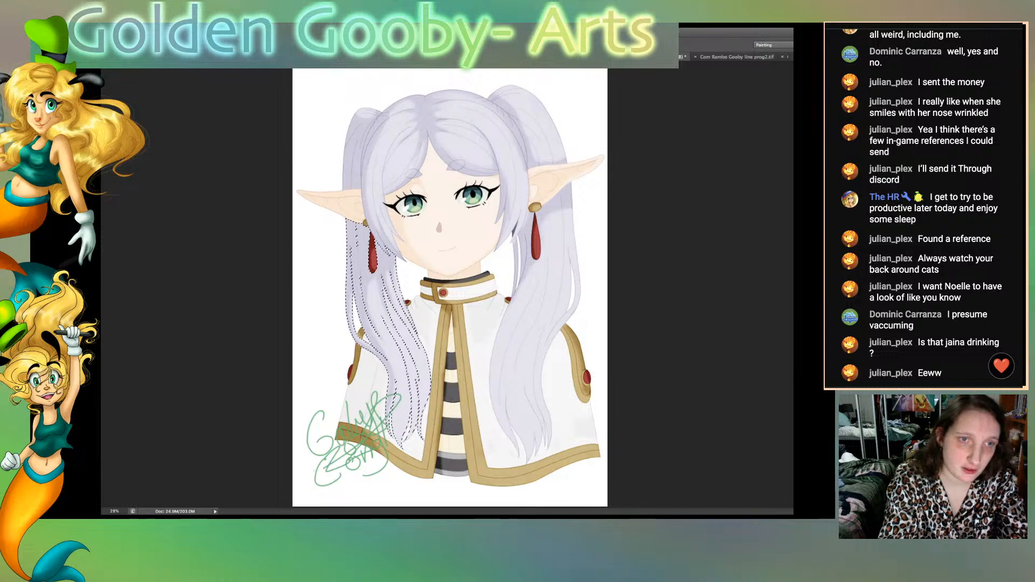
shift+click(354, 157)
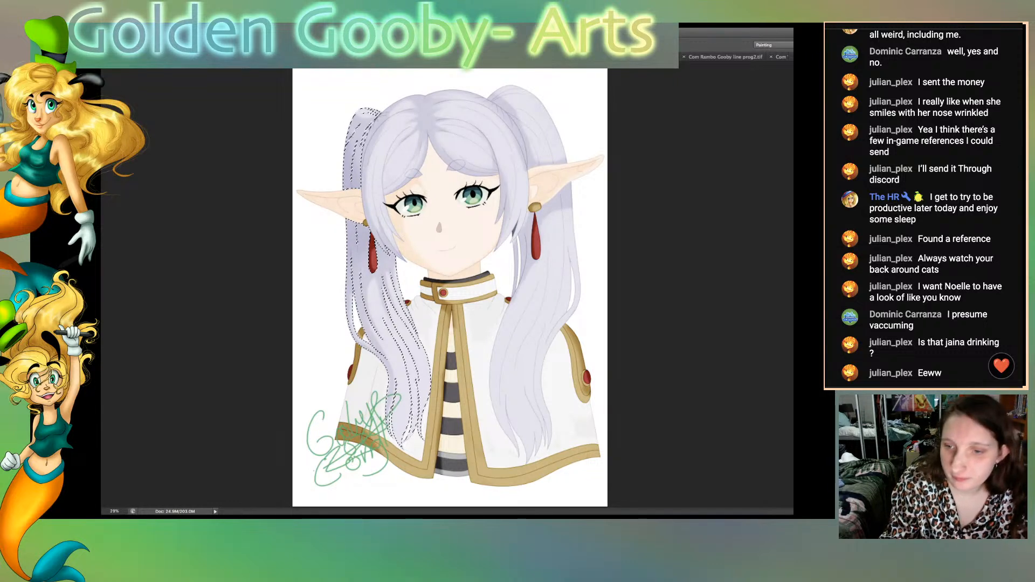
key(ctrl+d)
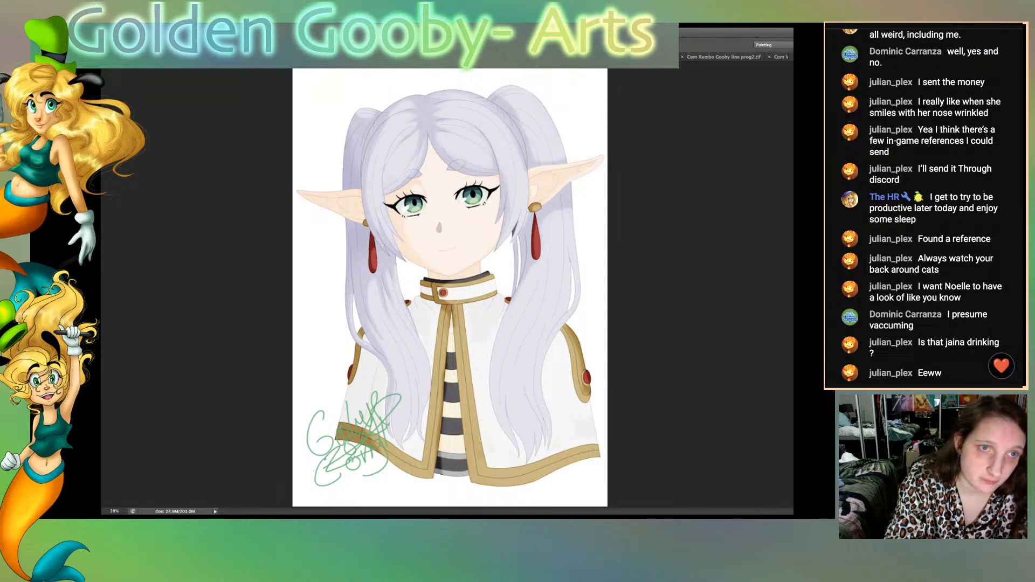
Step: Select all the hair, deepen the shading on the ponytail at the image's right side, then deselect and save the file
key(ctrl+shift+d)
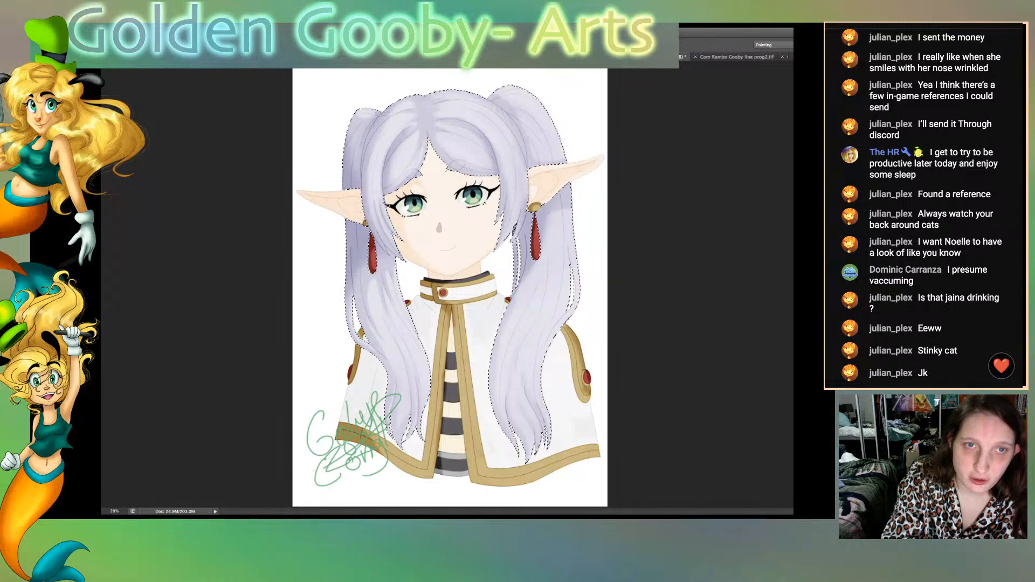
click(539, 129)
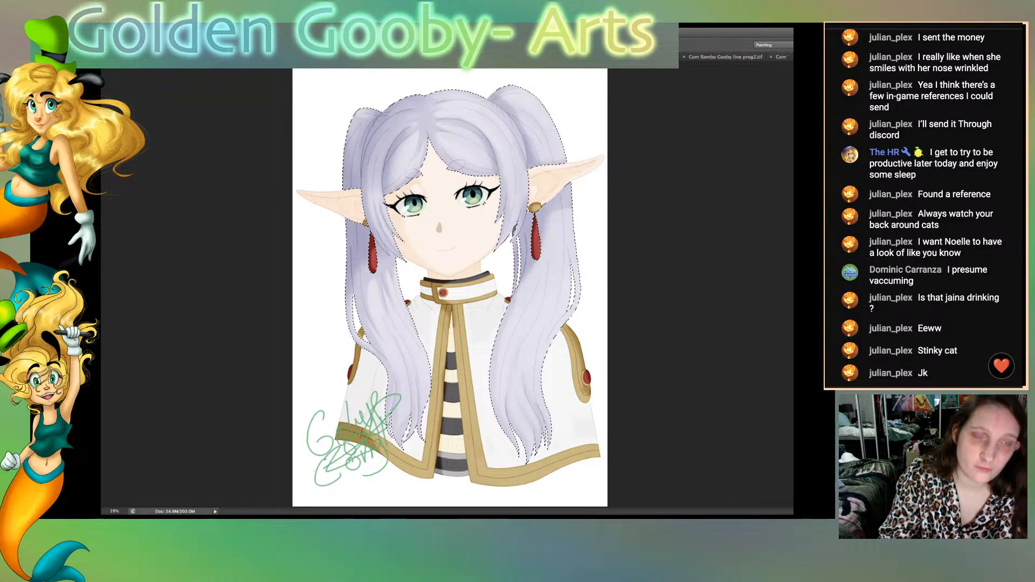
key(ctrl+d)
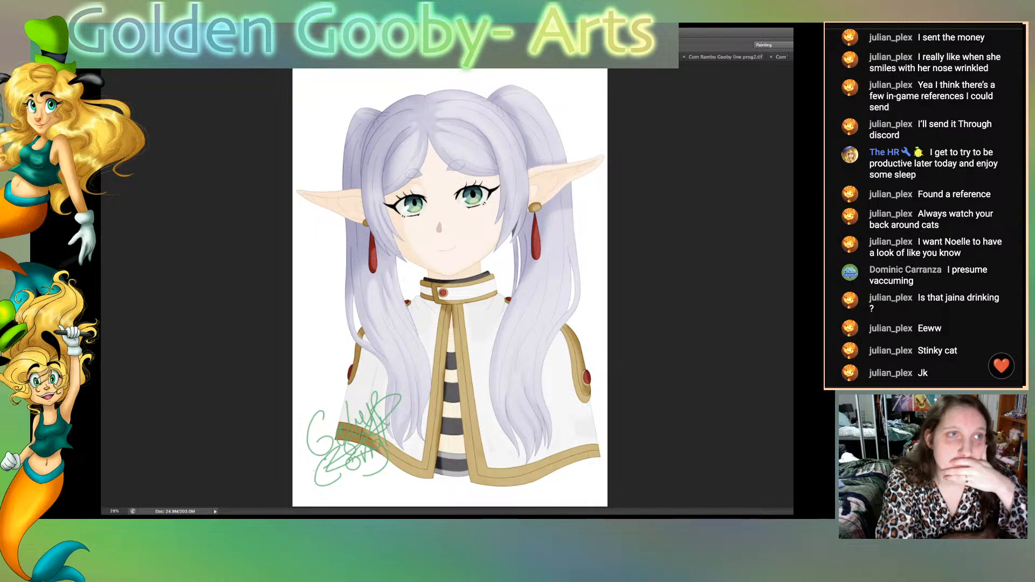
key(ctrl+s)
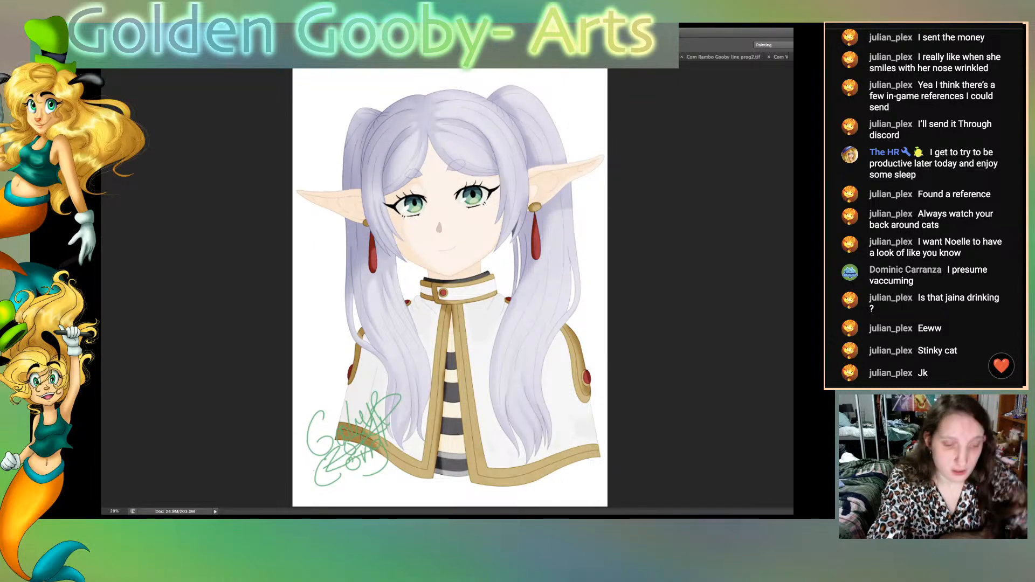
Step: Select the face's skin area and softly shade it along the edges under the bangs and side hair
key(ctrl+plus)
key(ctrl+plus)
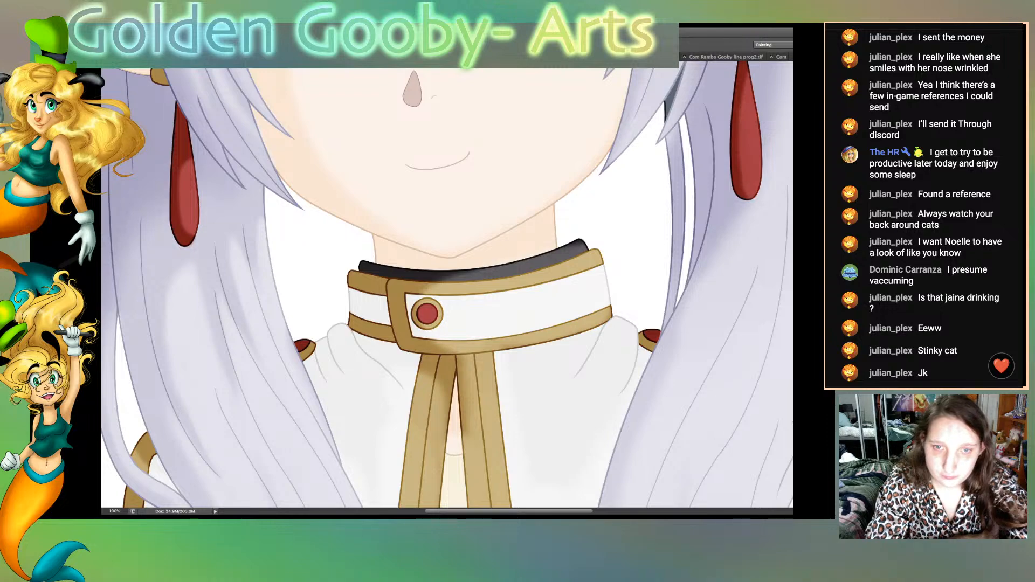
scroll(448, 286, up, 5)
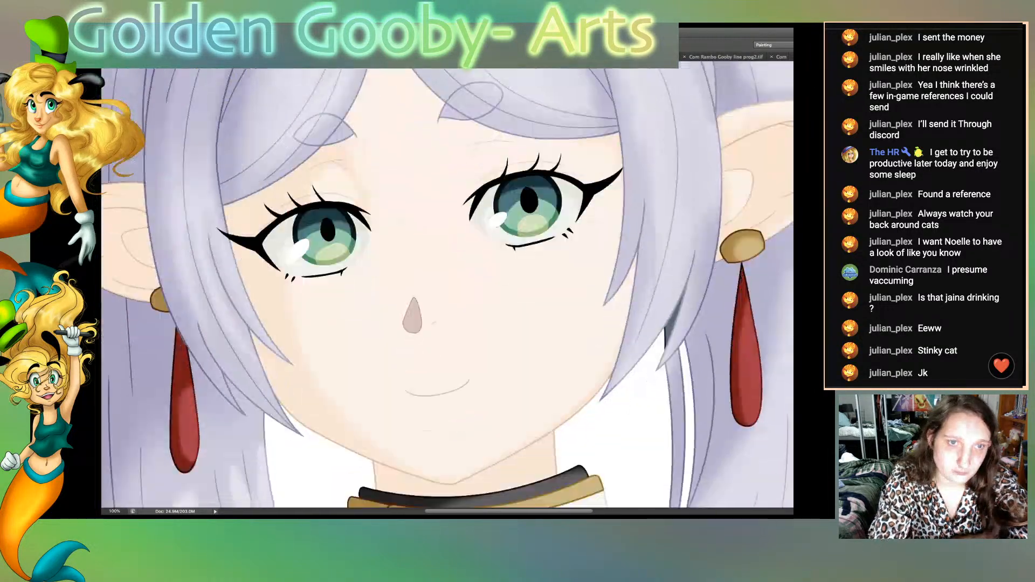
scroll(447, 286, up, 2)
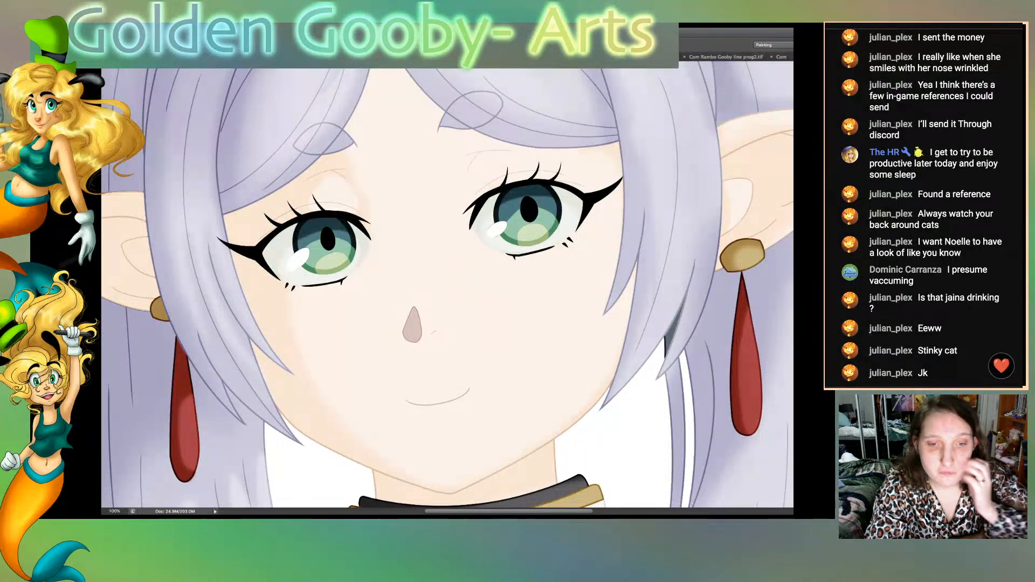
scroll(448, 286, left, 4)
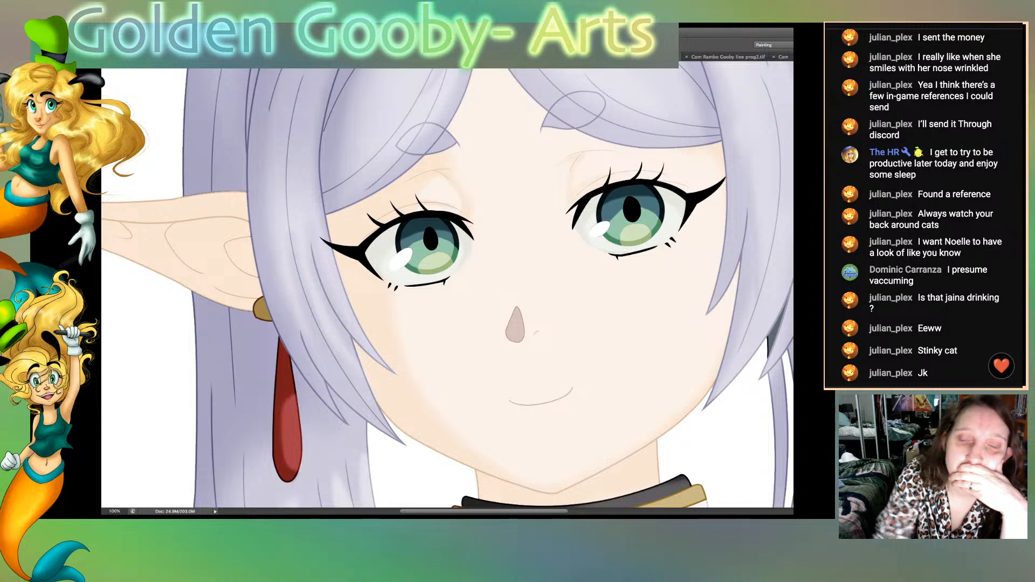
click(539, 269)
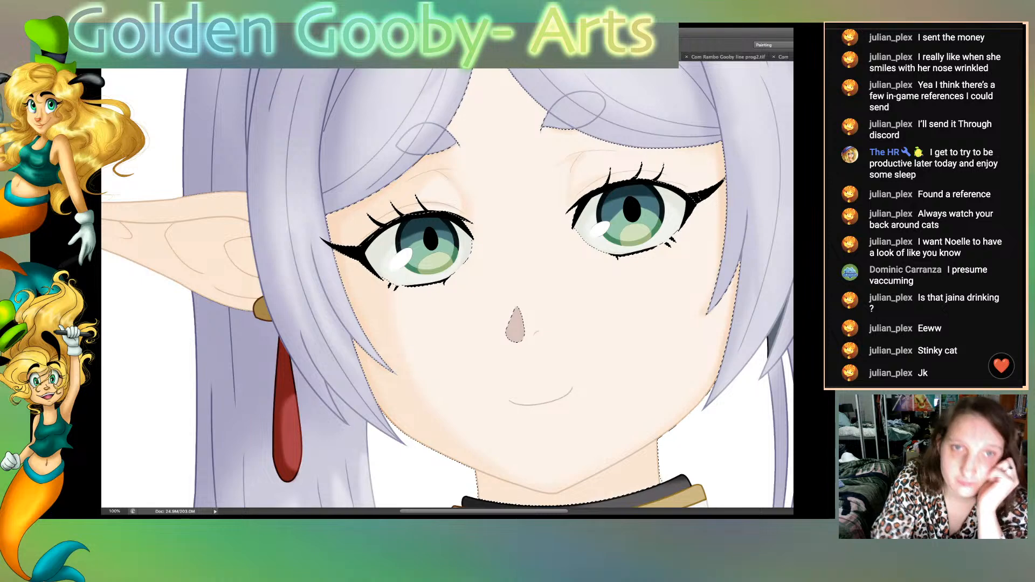
scroll(447, 288, up, 2)
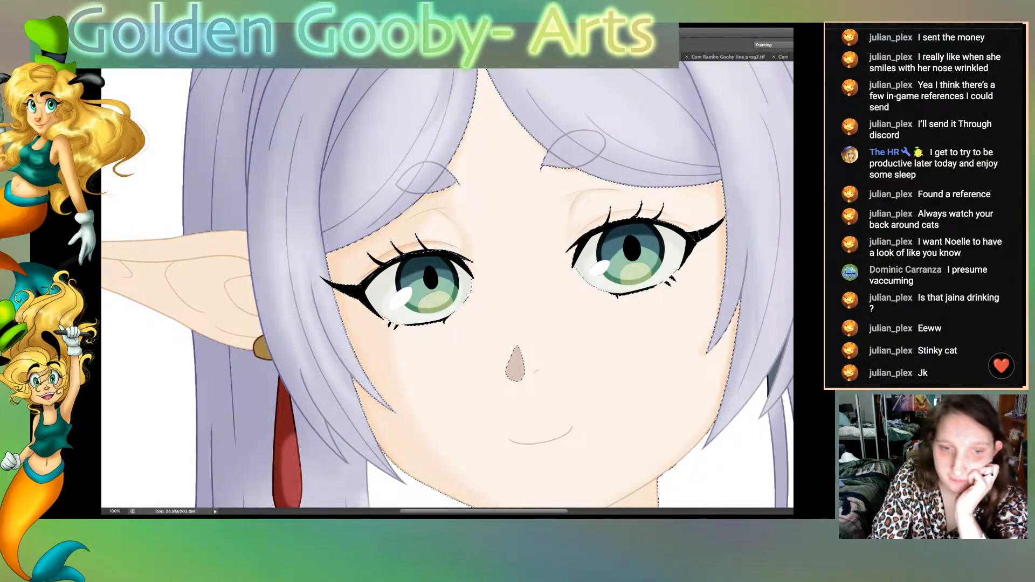
scroll(447, 288, down, 5)
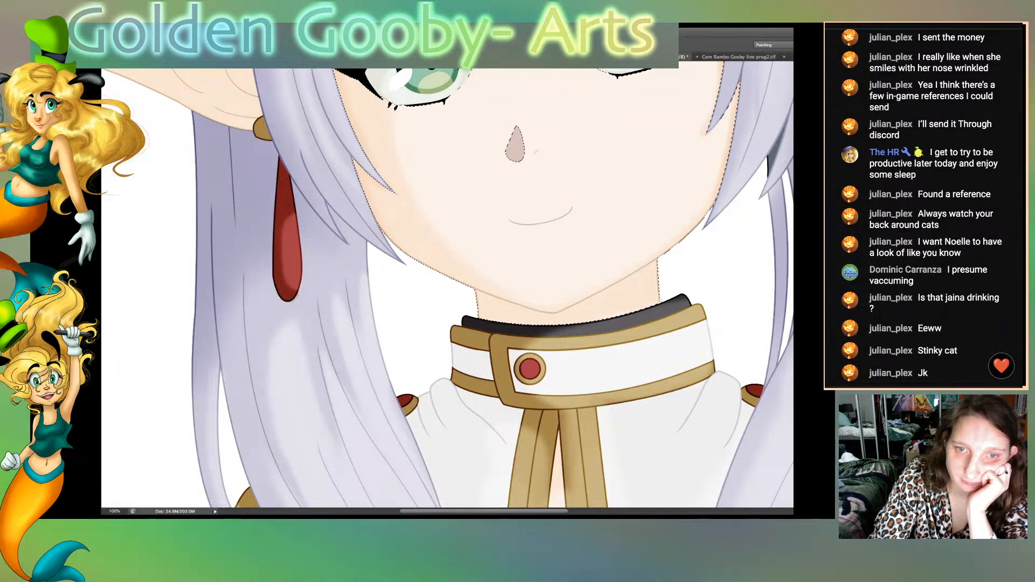
Step: Select the neck and shade it beneath the chin, check the background gap beside it, and clear the selection
click(725, 280)
click(628, 295)
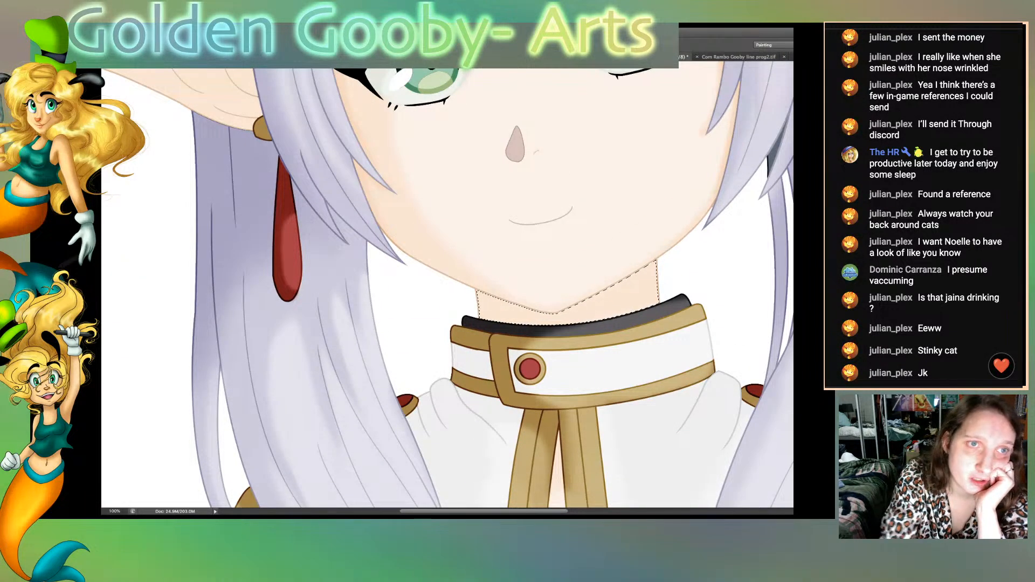
scroll(448, 289, up, 5)
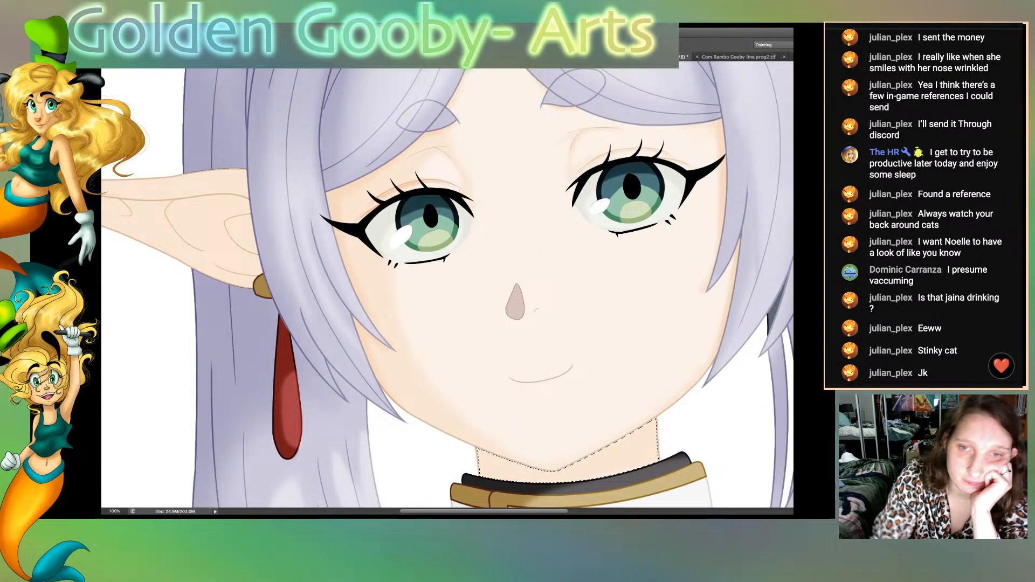
scroll(448, 289, down, 4)
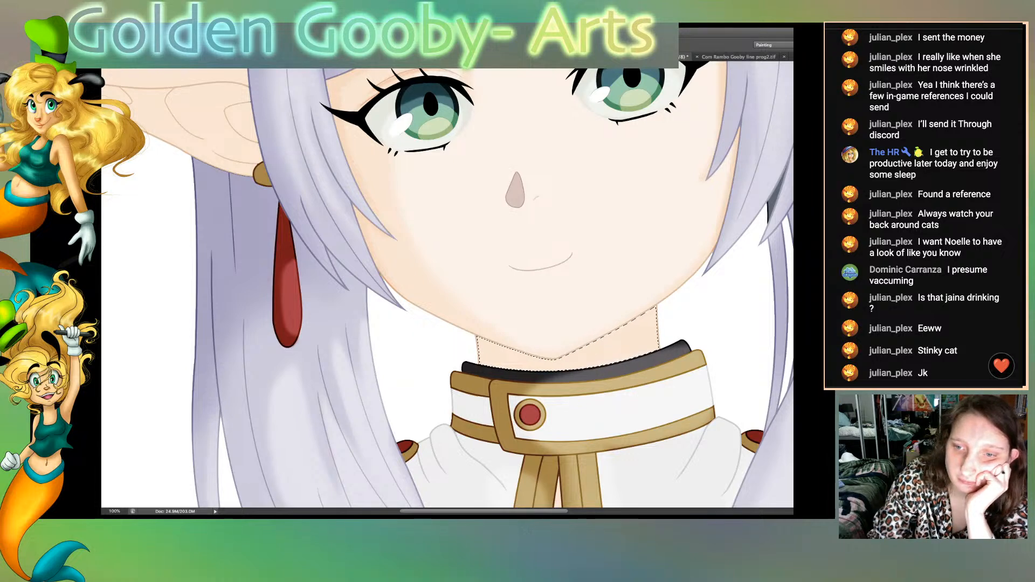
mouse_move(647, 324)
mouse_down()
mouse_move(566, 364)
mouse_move(483, 350)
mouse_up()
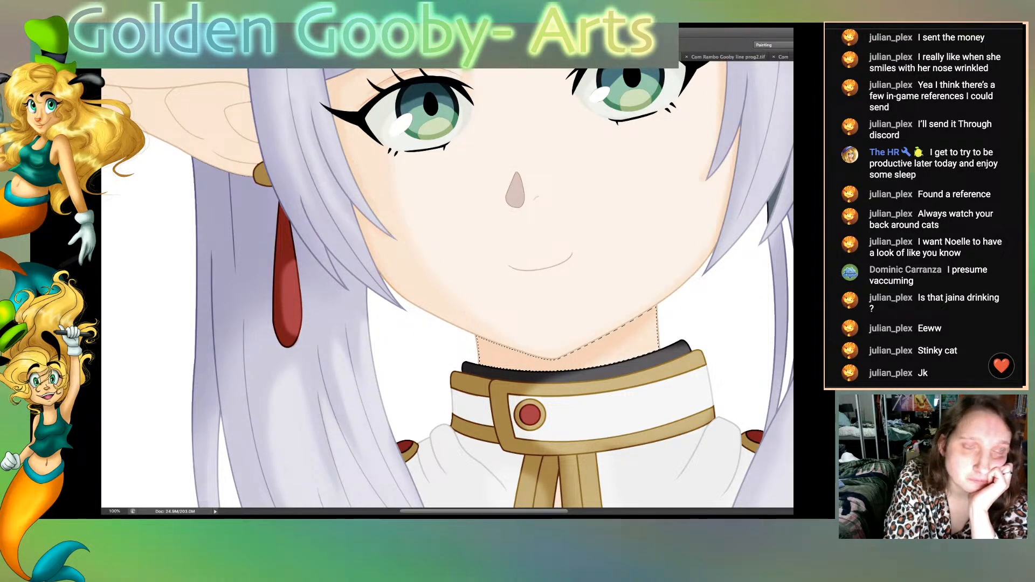
key(ctrl+d)
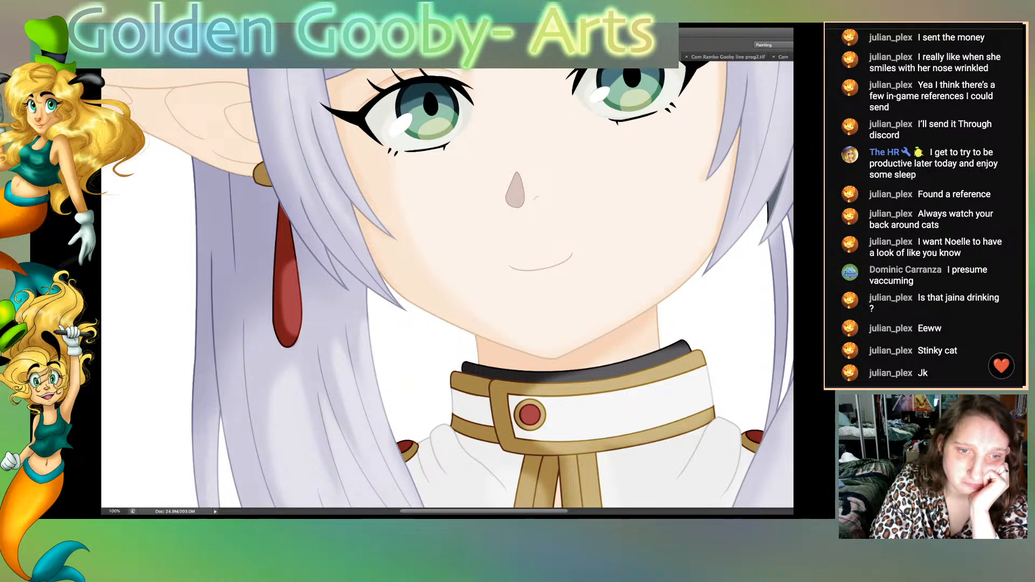
drag(476, 355, 469, 339)
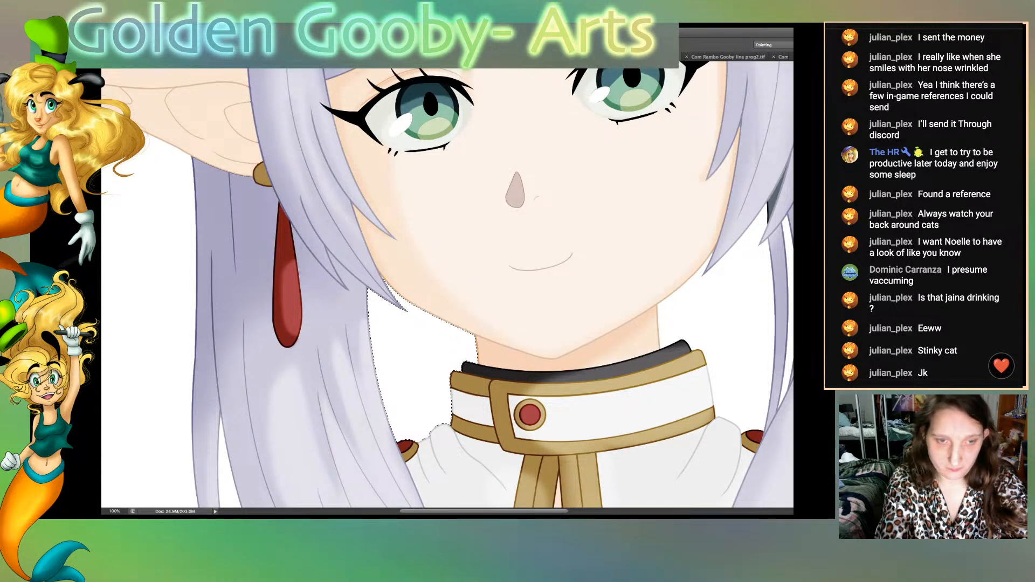
key(ctrl+0)
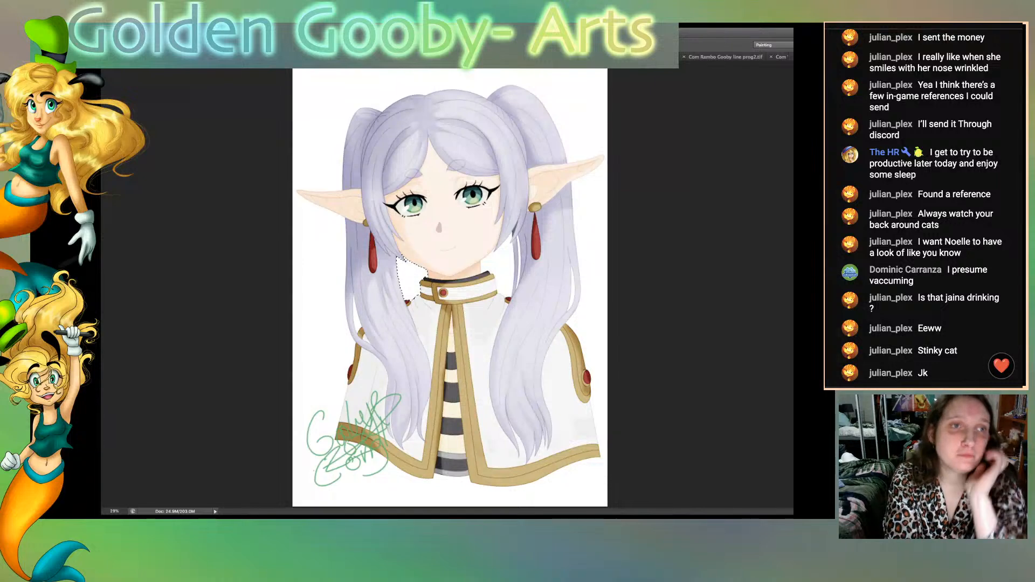
key(ctrl+d)
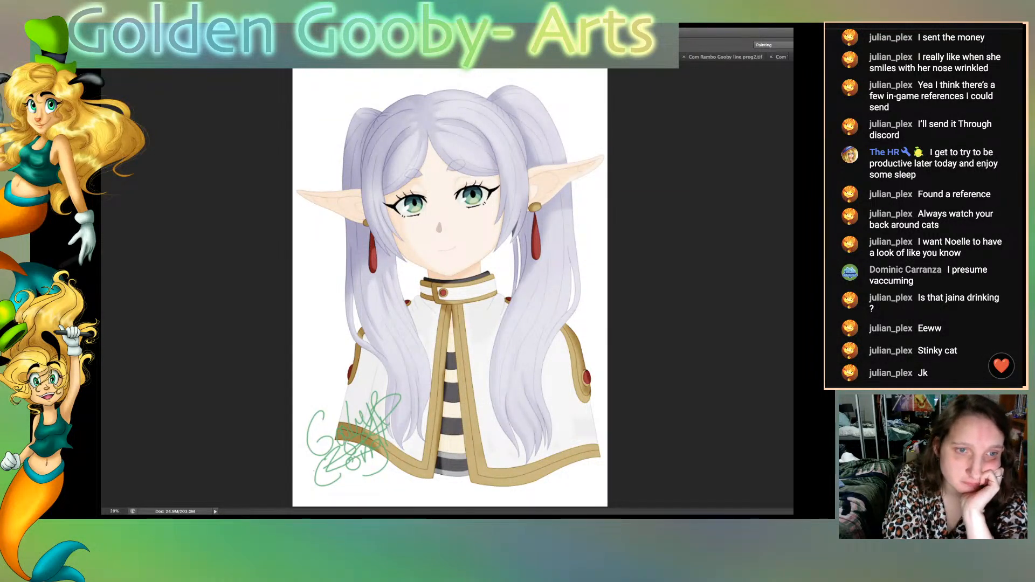
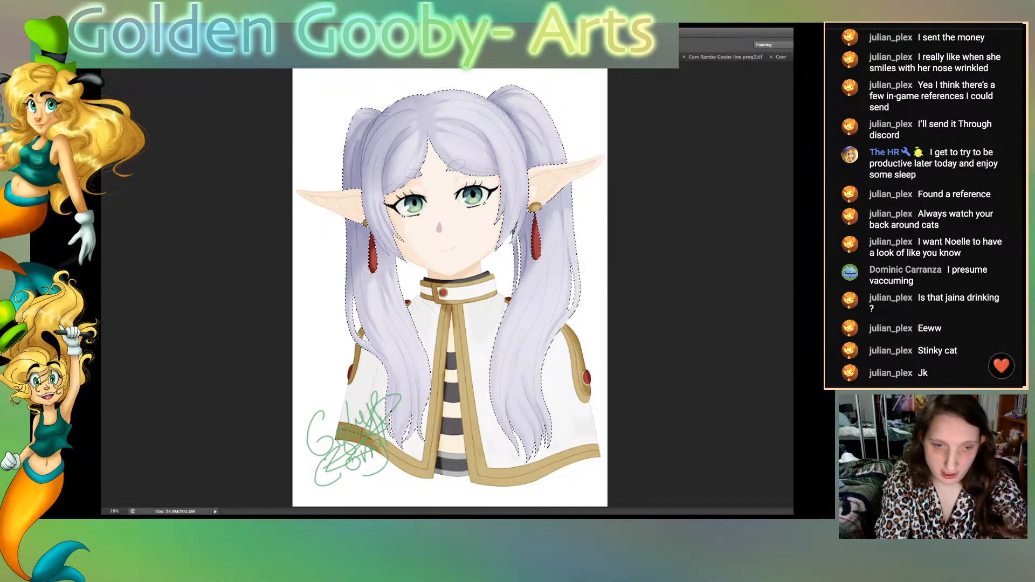
Step: Select and shade the cape's white cloth on the image's right side and the gold trim, then deselect
click(570, 409)
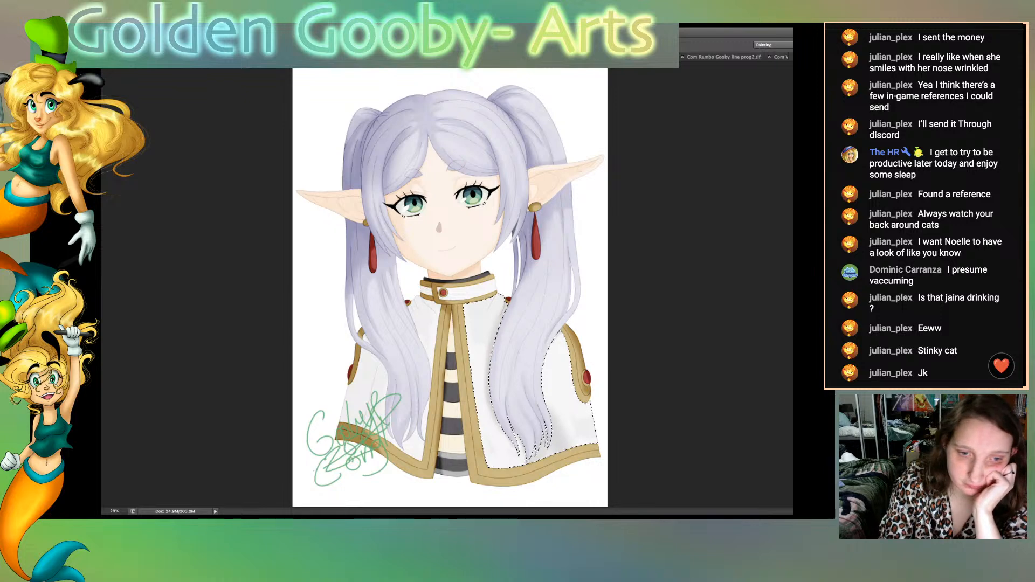
click(470, 399)
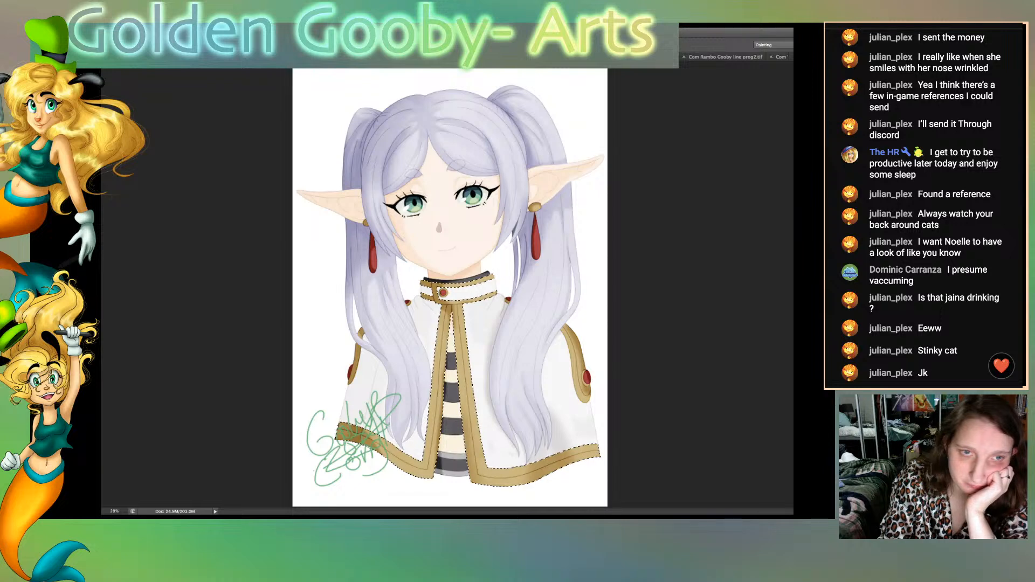
key(ctrl+d)
Step: Select the cape's white cloth at the image's left and the panels beside the front opening one by one, shade them, and deselect
click(367, 389)
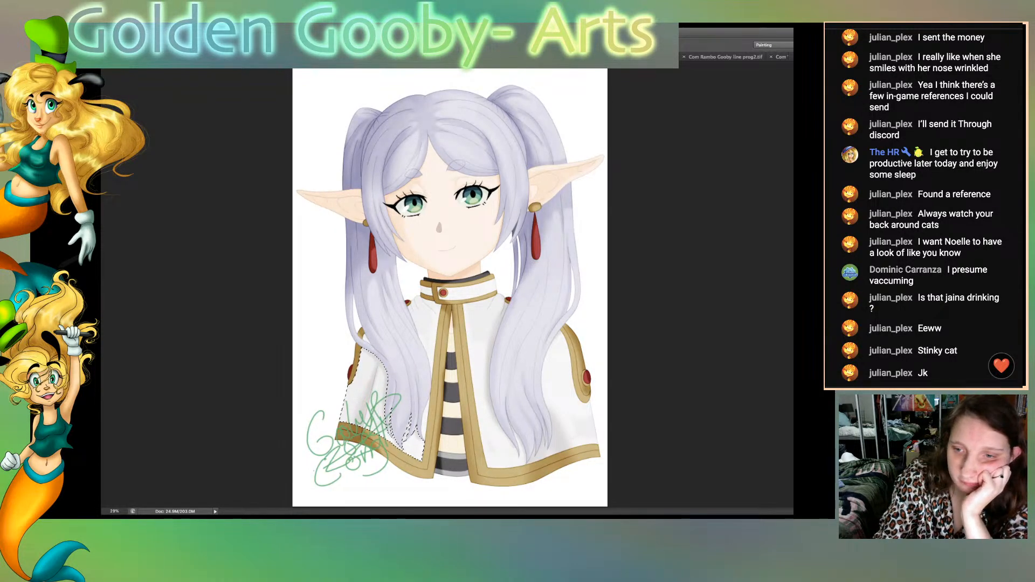
click(428, 325)
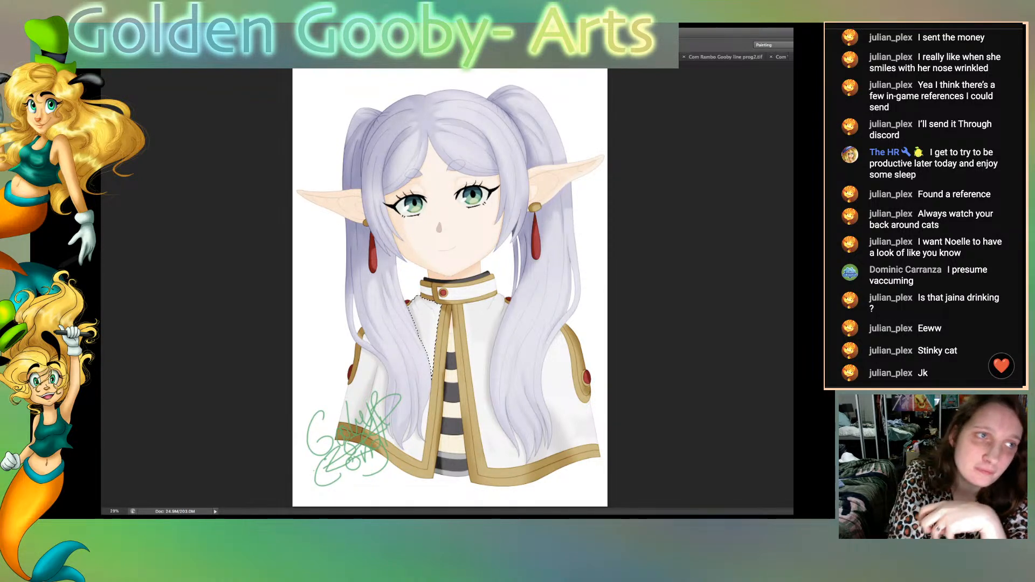
click(481, 345)
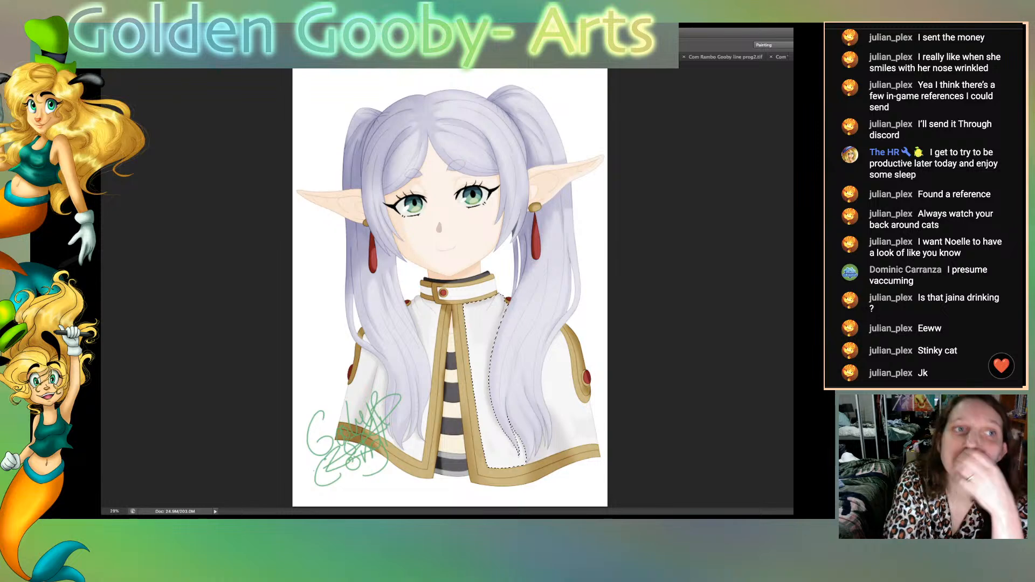
key(ctrl+d)
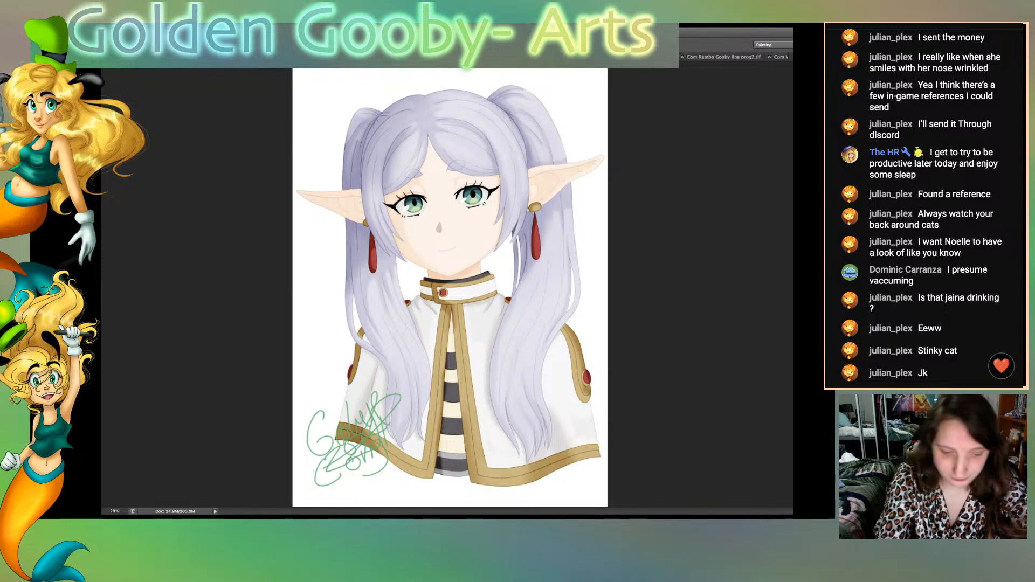
Step: Select the white front panels on both sides of the gold trim and shade their folds beneath the collar, then deselect
key(super+equal)
key(super+equal)
key(super+equal)
click(391, 377)
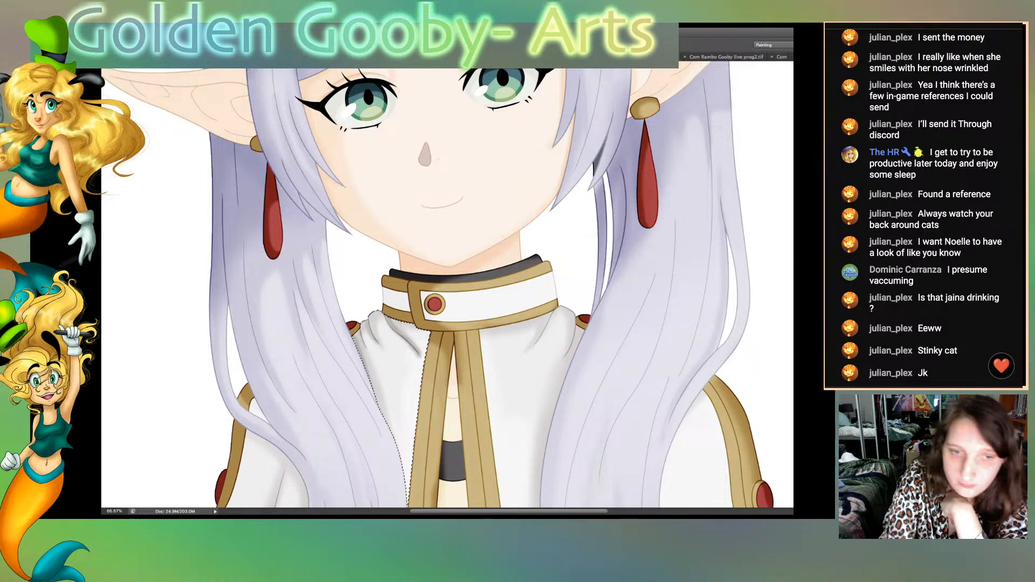
click(516, 399)
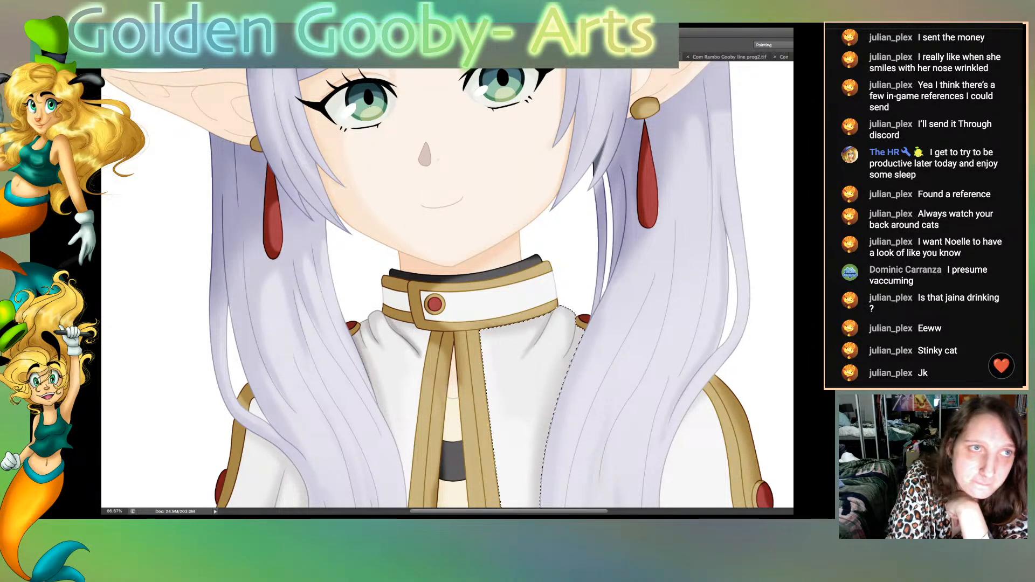
key(ctrl+d)
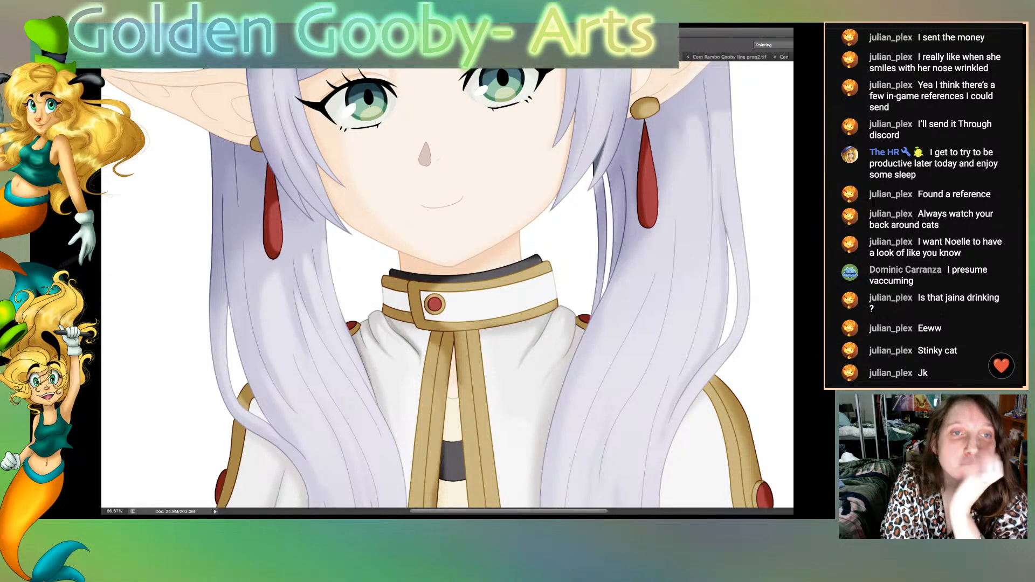
Step: Select the gold armhole trim at the image's left side and shade it with the brush
scroll(448, 286, down, 5)
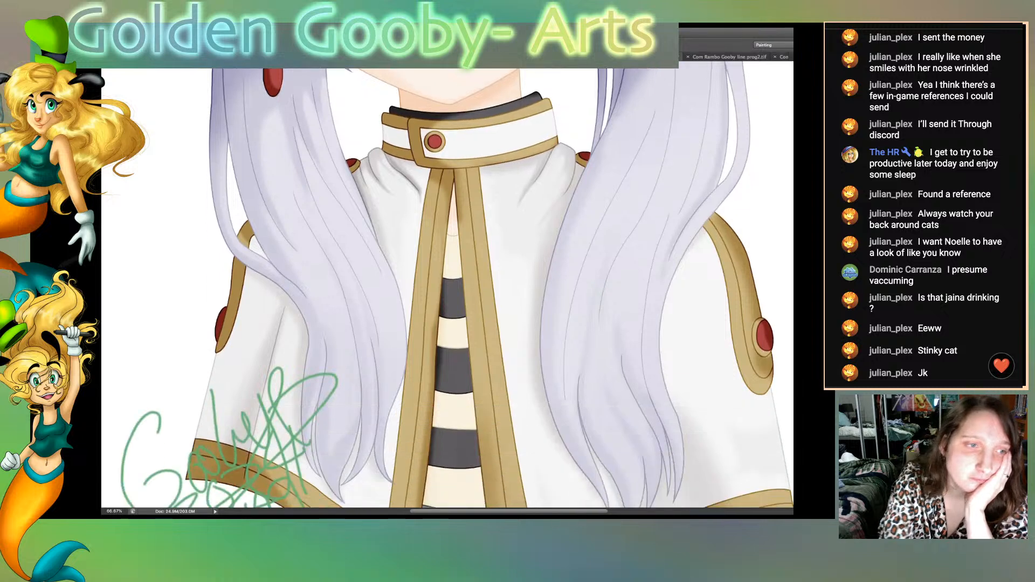
click(235, 297)
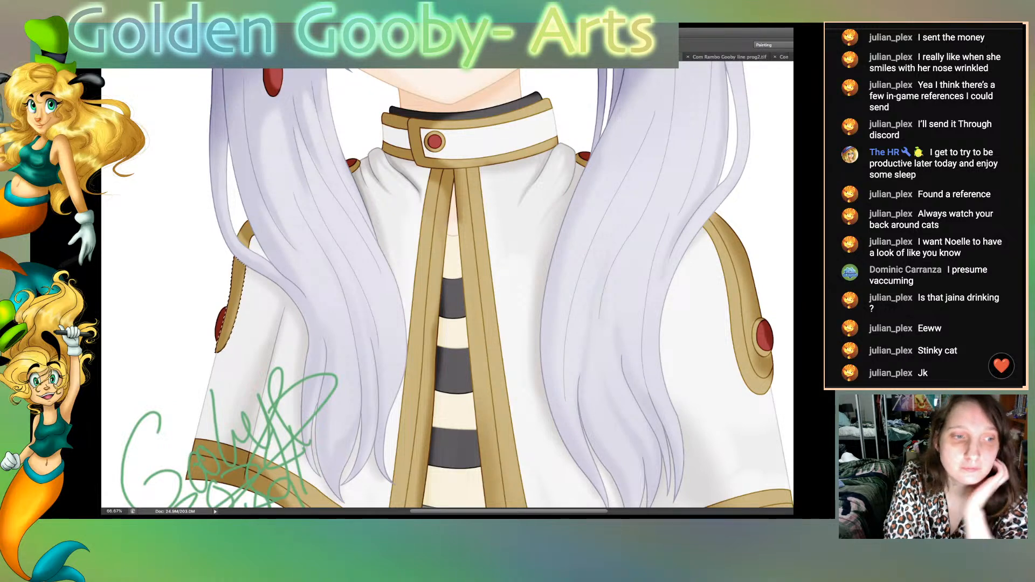
scroll(447, 285, down, 3)
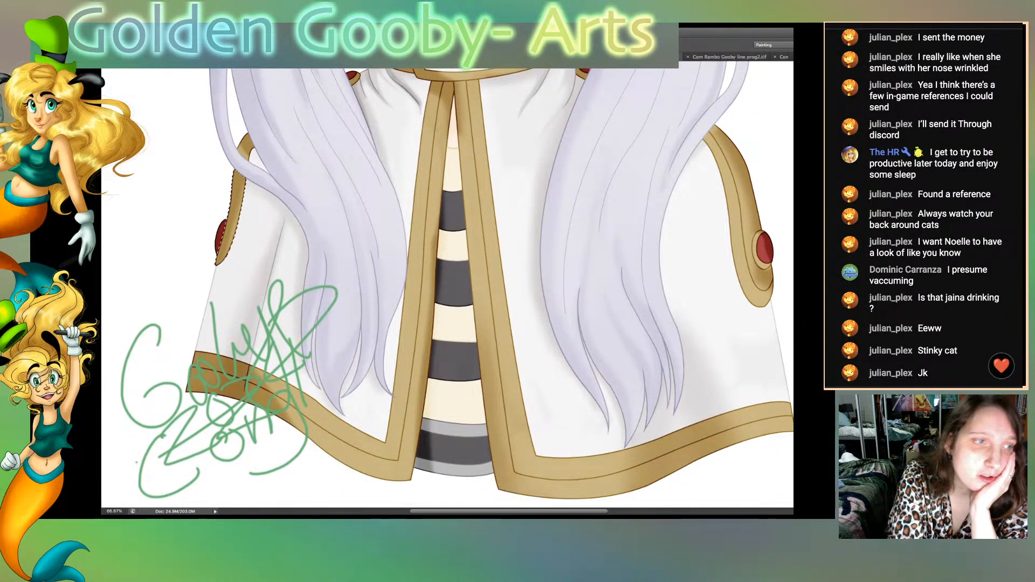
key(c)
key(b)
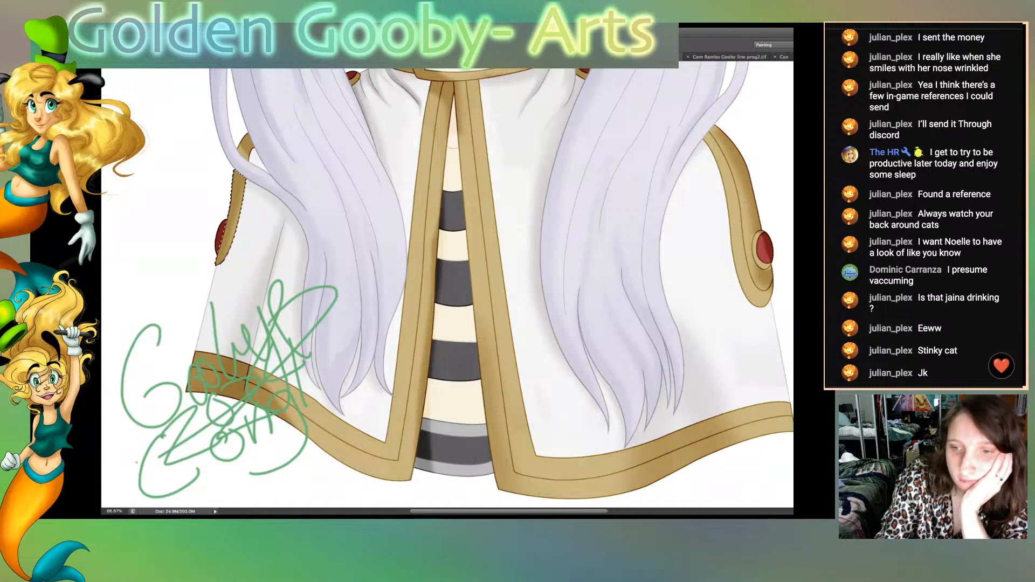
Step: Shade the white cloth at the image's left and its small gap between the hair strands, and darken the gold hem behind the signature
click(258, 254)
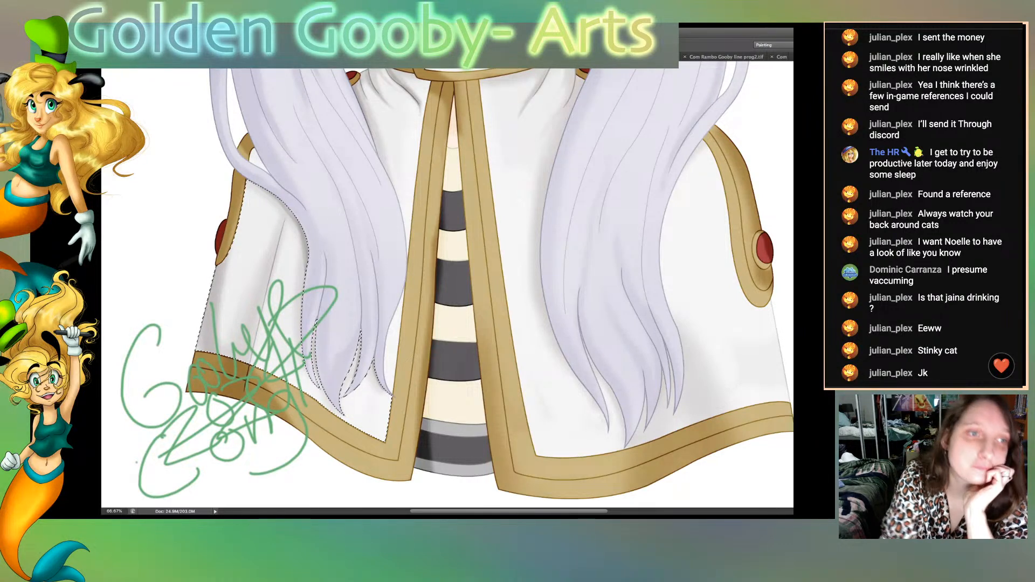
click(257, 161)
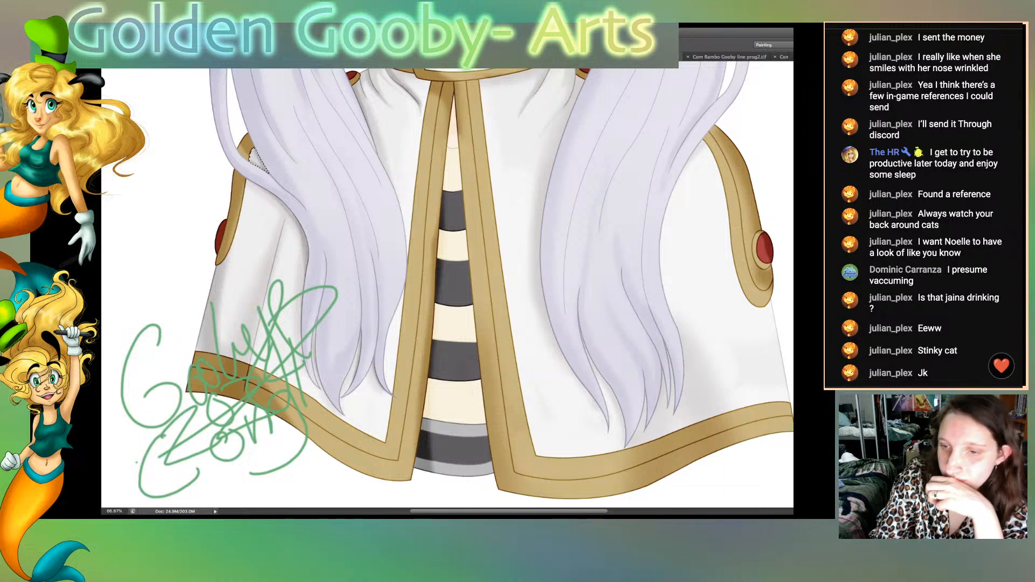
click(418, 324)
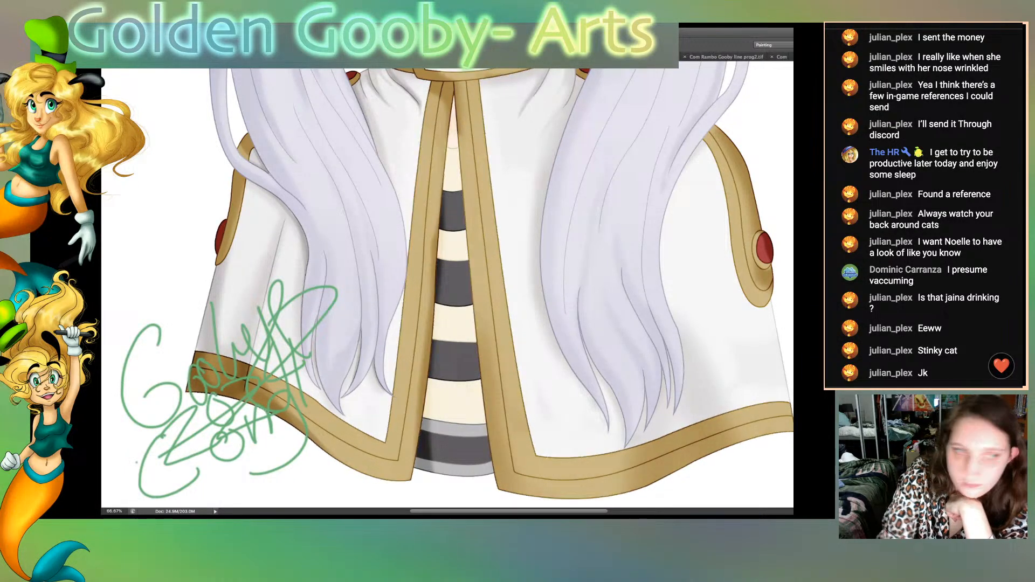
Step: Reselect the white cloth at the image's left, deepen the shading along its long fold line, and clear the selection
click(259, 270)
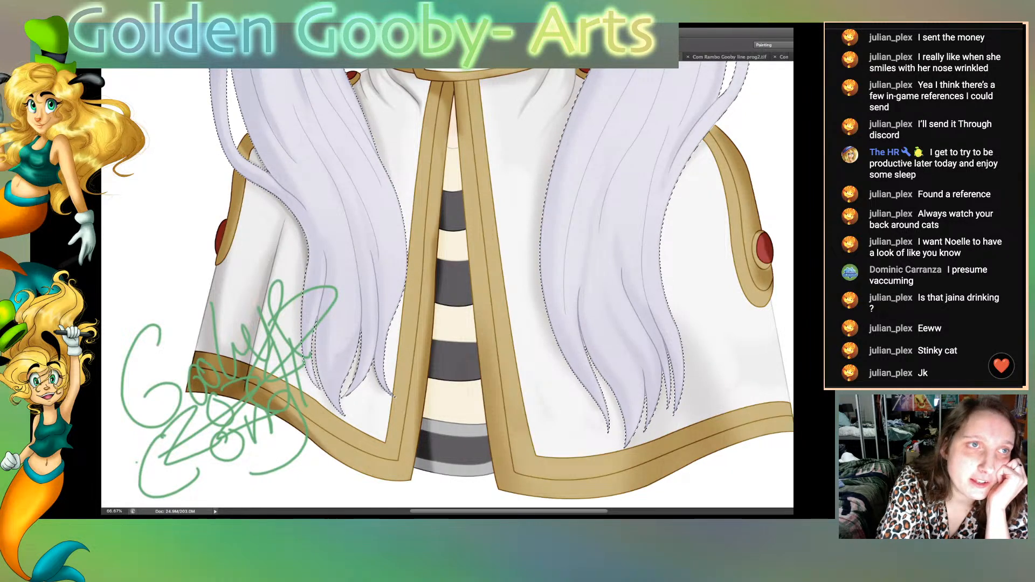
key(ctrl+d)
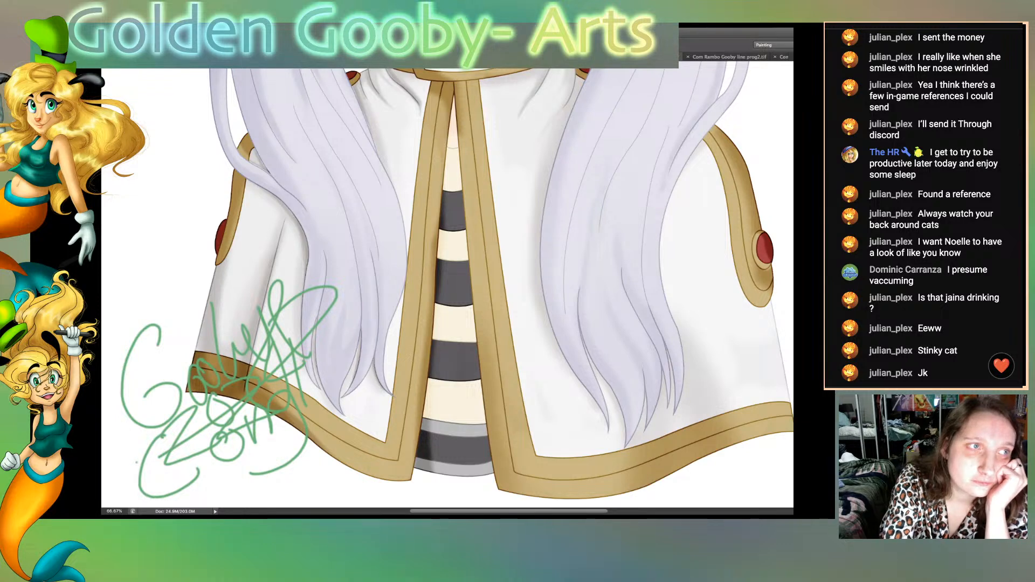
click(259, 280)
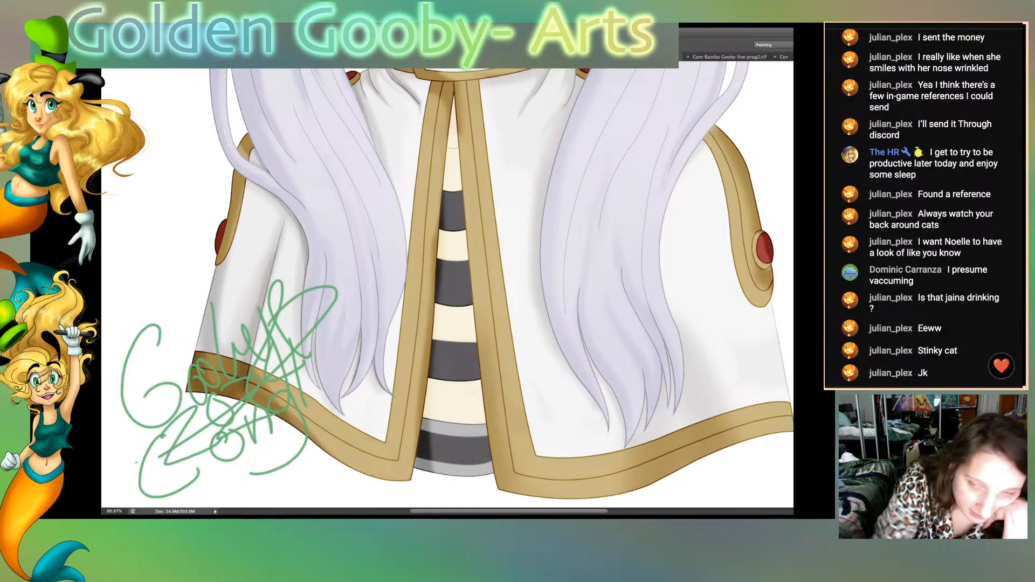
key(ctrl+h)
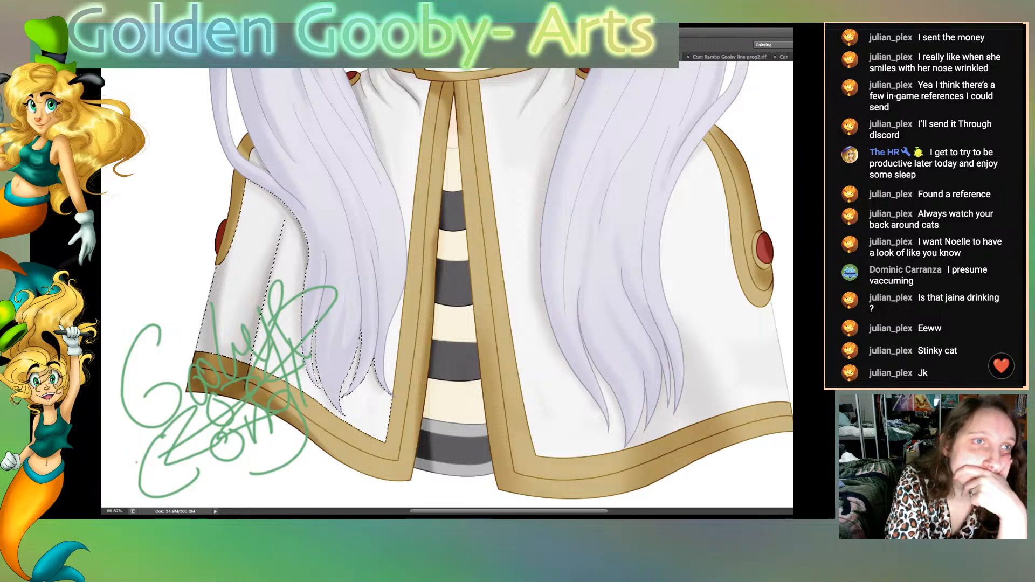
key(ctrl+d)
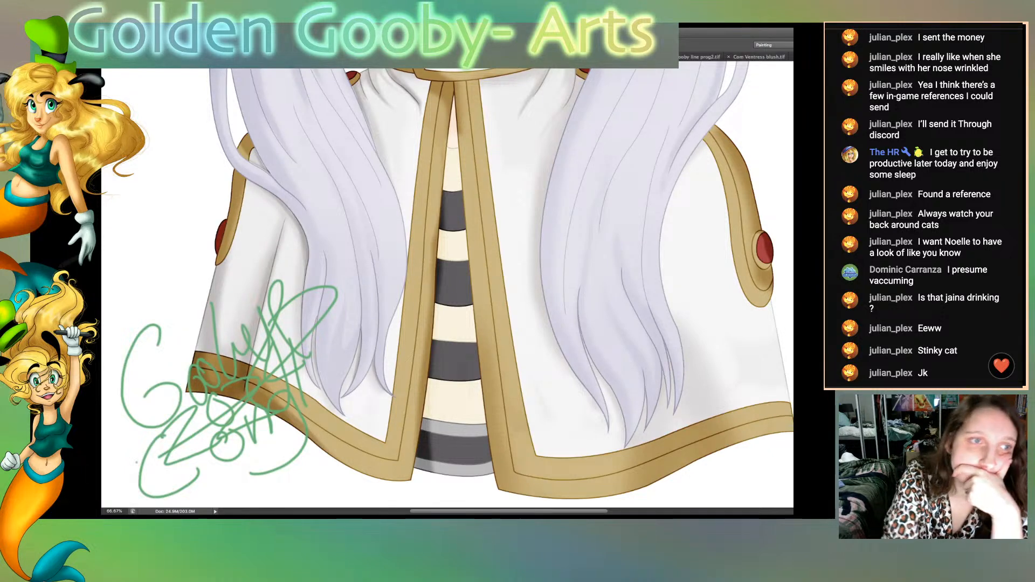
Step: Select the small patch of white cape between the crossing hair strands and refine its shading up close
click(258, 161)
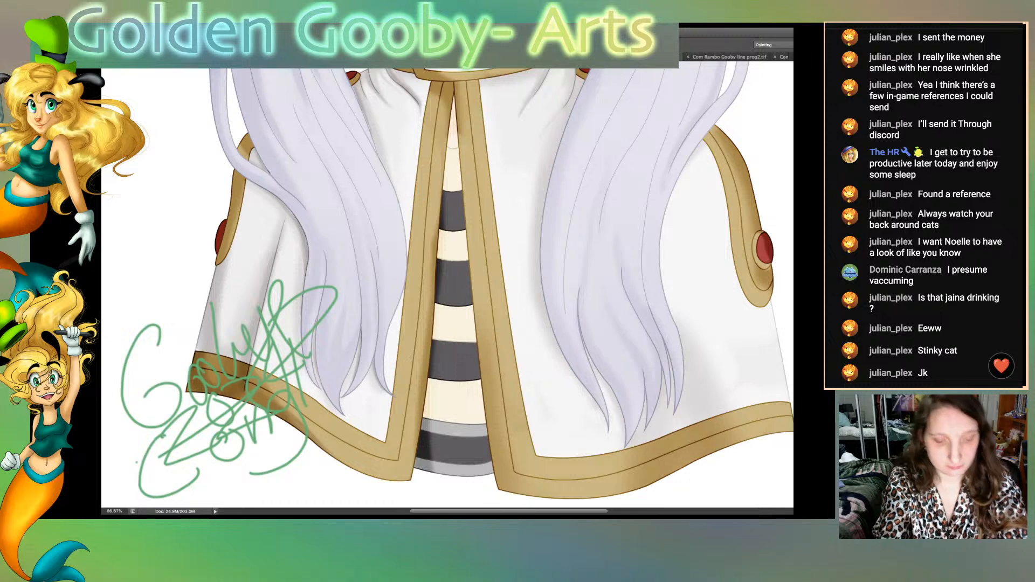
key(super+plus)
key(super+plus)
key(super+plus)
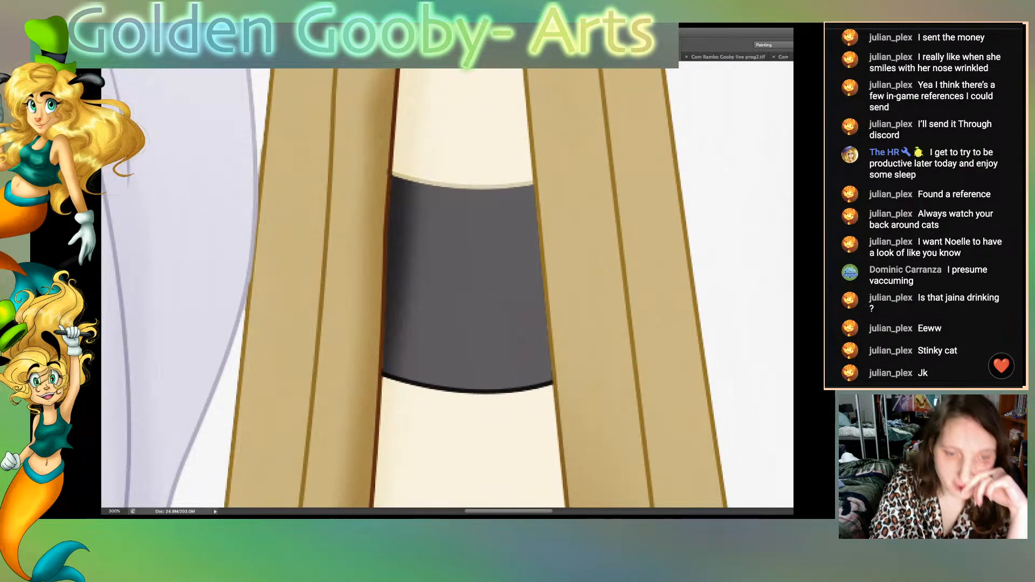
scroll(448, 286, left, 10)
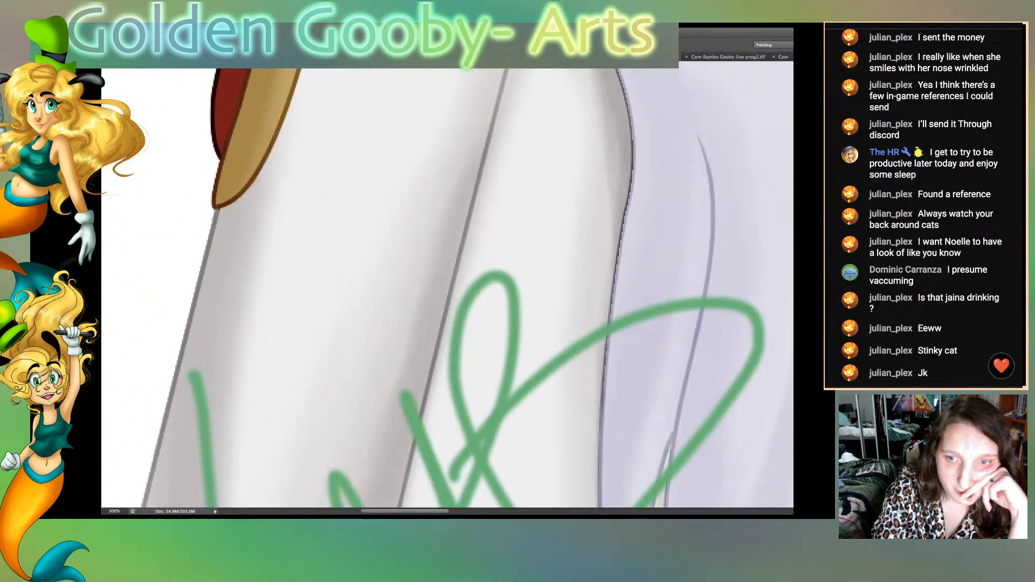
scroll(448, 286, up, 10)
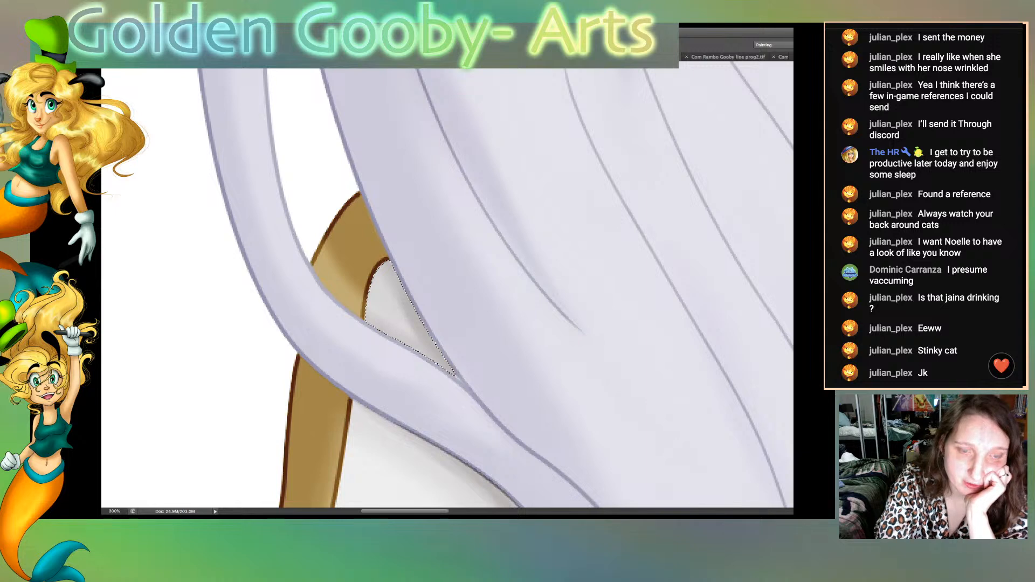
Step: Refine the shading on the white cloth at the image's left along the hair's edge, the fold line and the gaps between the hair tips
scroll(447, 288, down, 8)
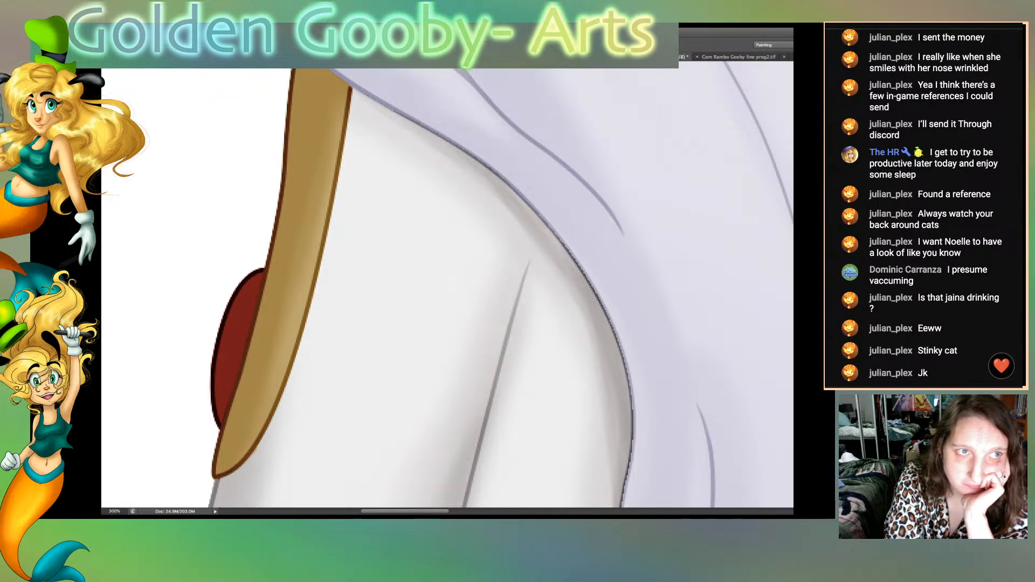
key(ctrl+h)
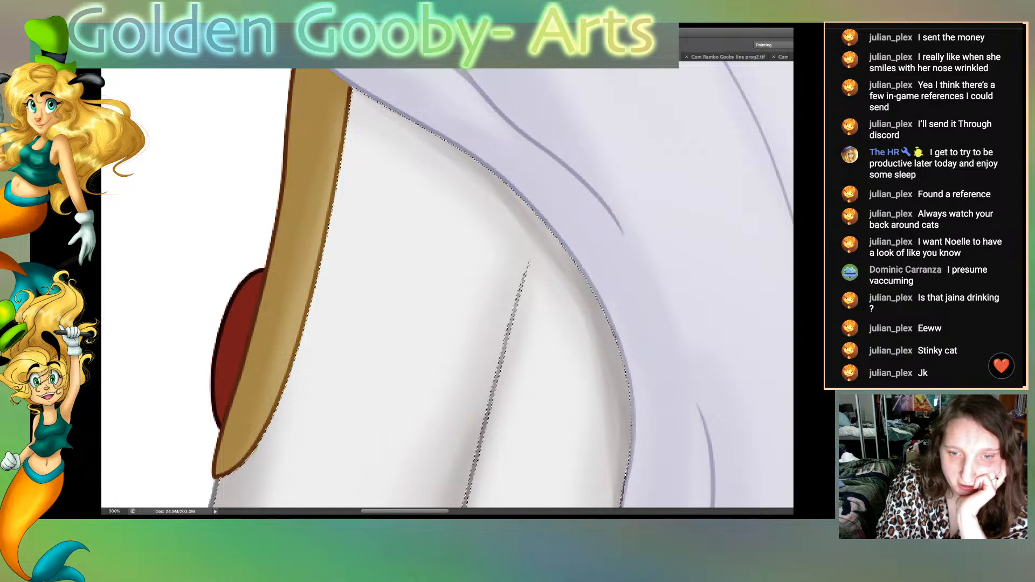
scroll(447, 288, down, 5)
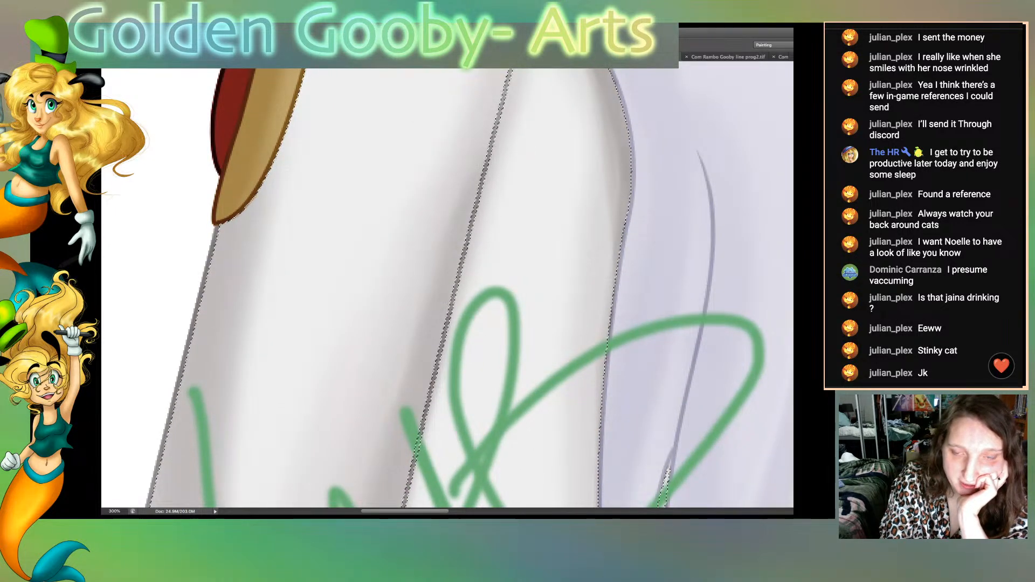
scroll(447, 288, down, 8)
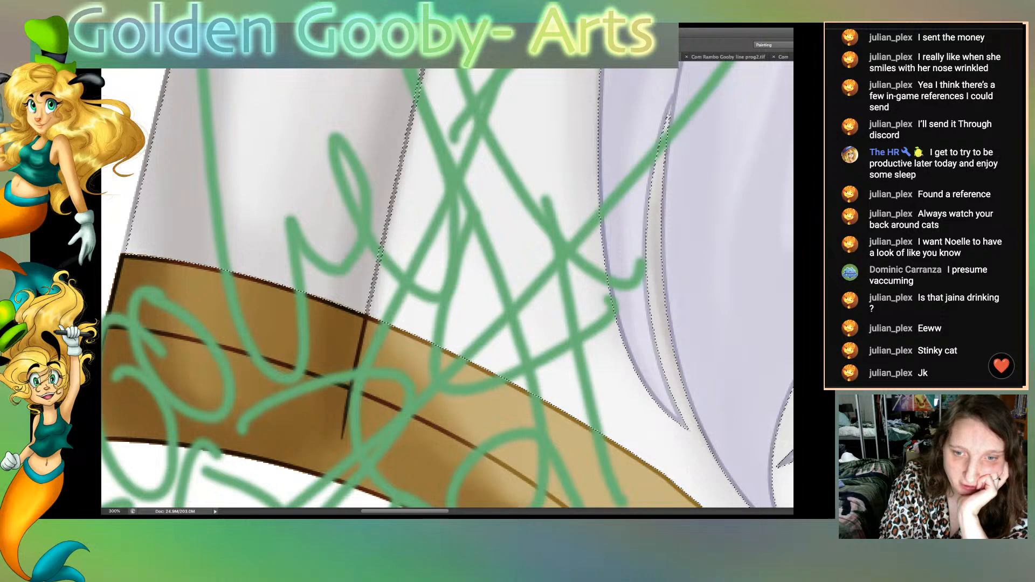
scroll(447, 288, right, 7)
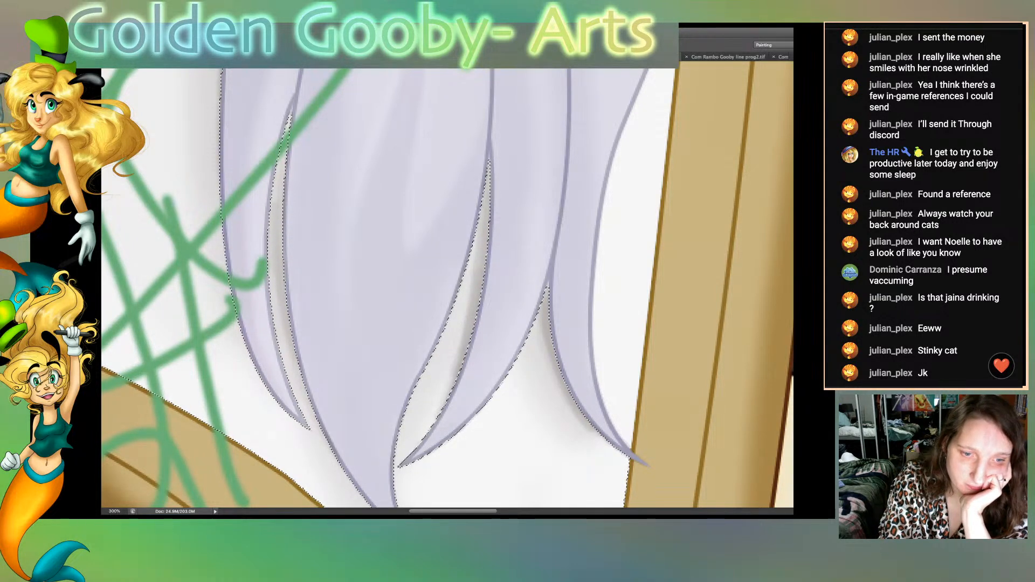
scroll(447, 288, right, 3)
scroll(447, 288, up, 15)
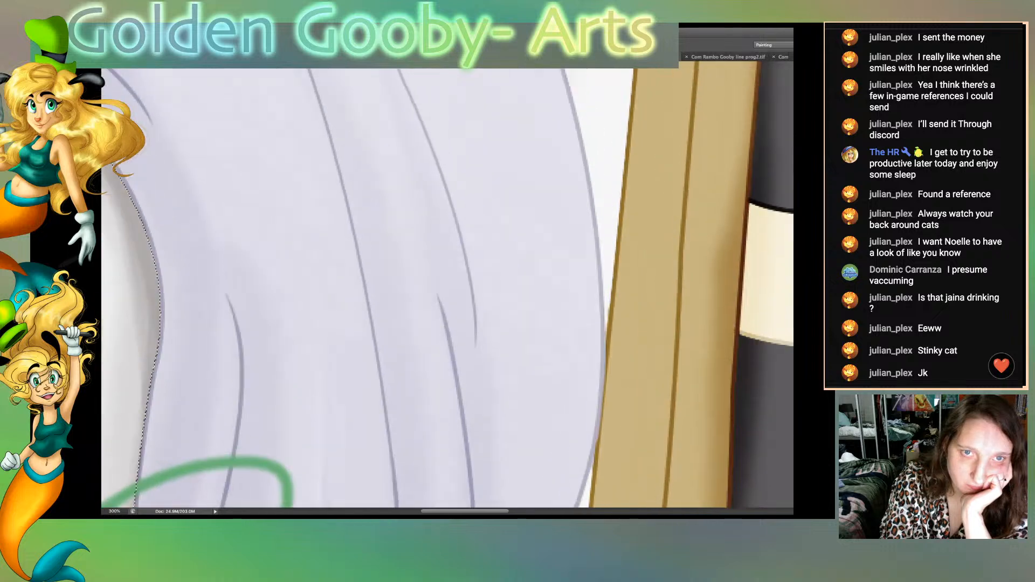
Step: Select the white front panel at the image's left of the opening, refine its shading along the hair's edge, and deselect
scroll(448, 288, up, 1)
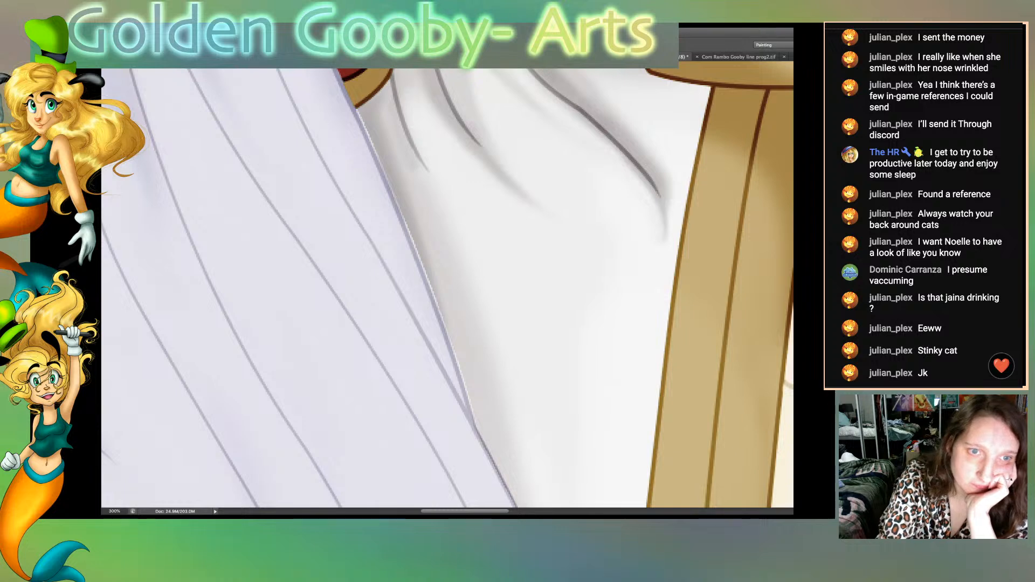
click(550, 302)
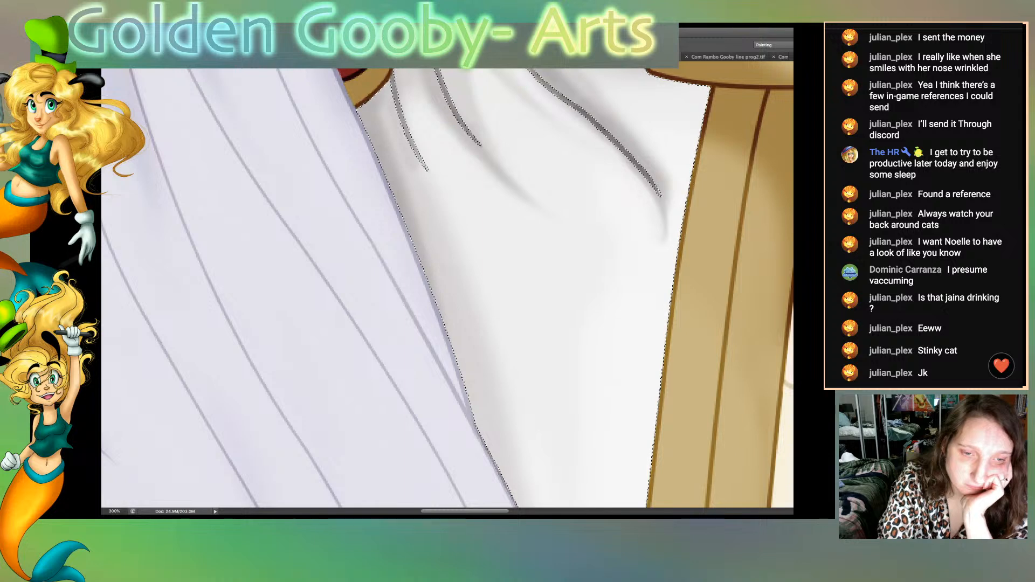
scroll(447, 286, down, 3)
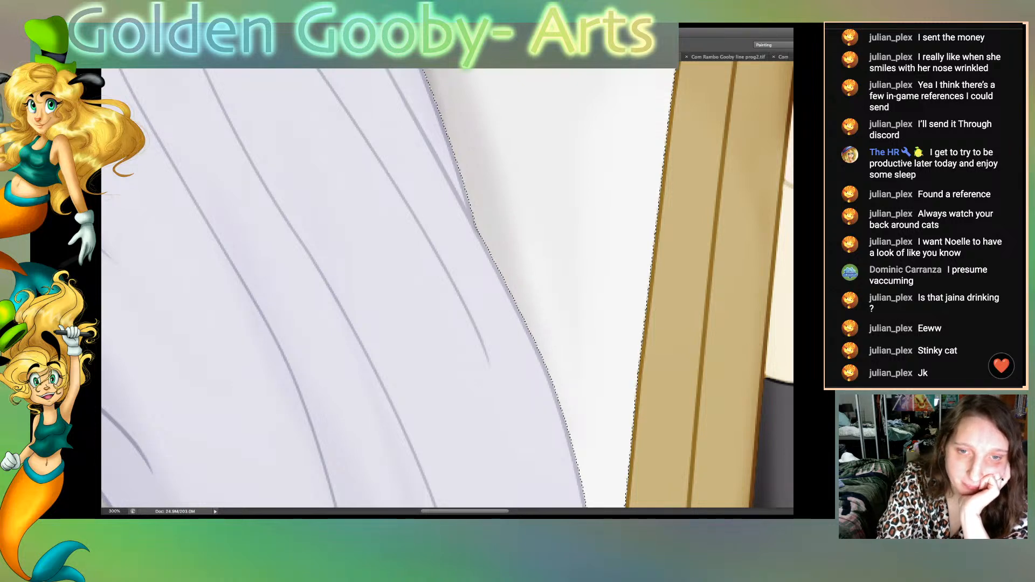
scroll(448, 288, down, 5)
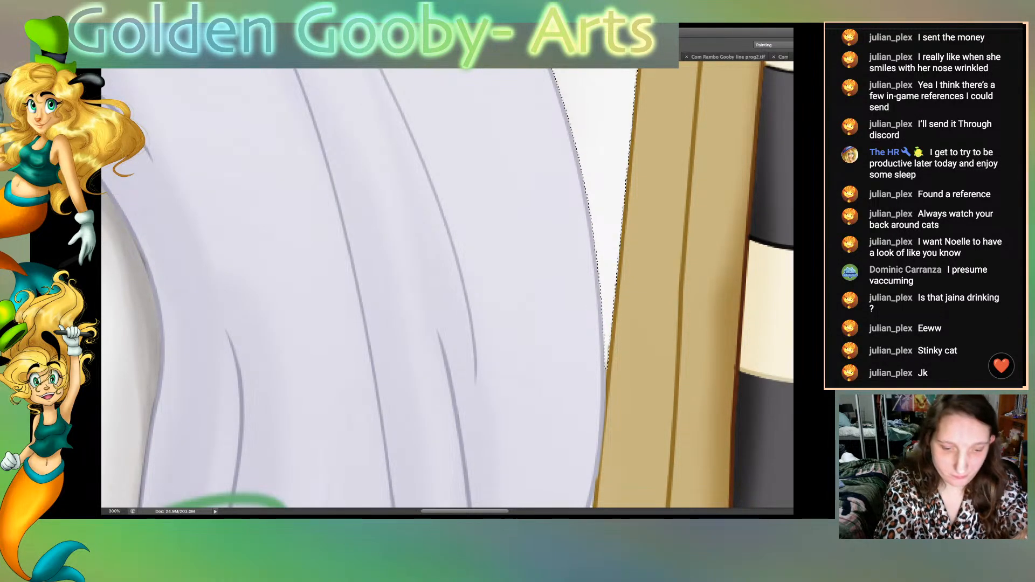
key(ctrl+0)
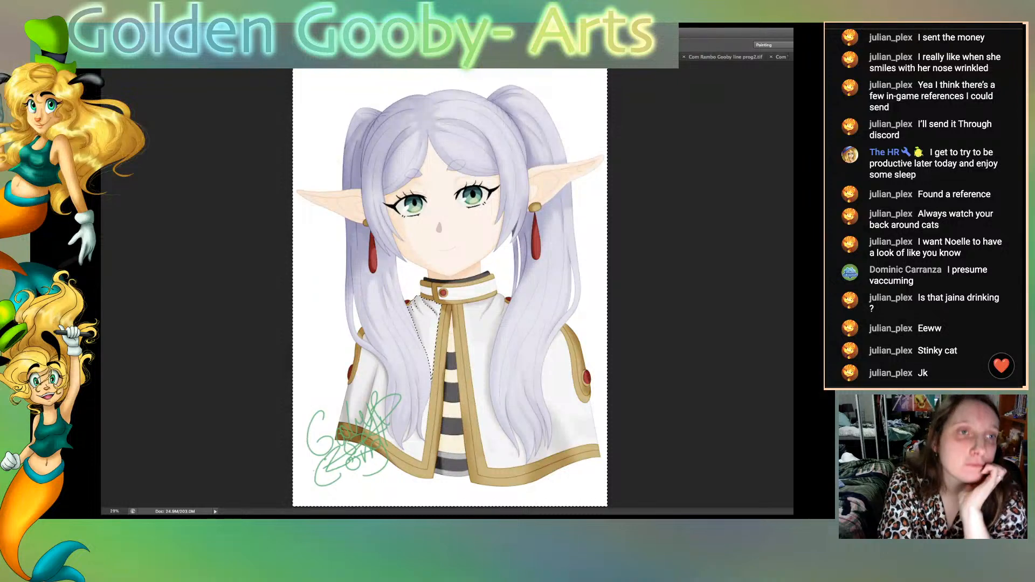
key(ctrl+d)
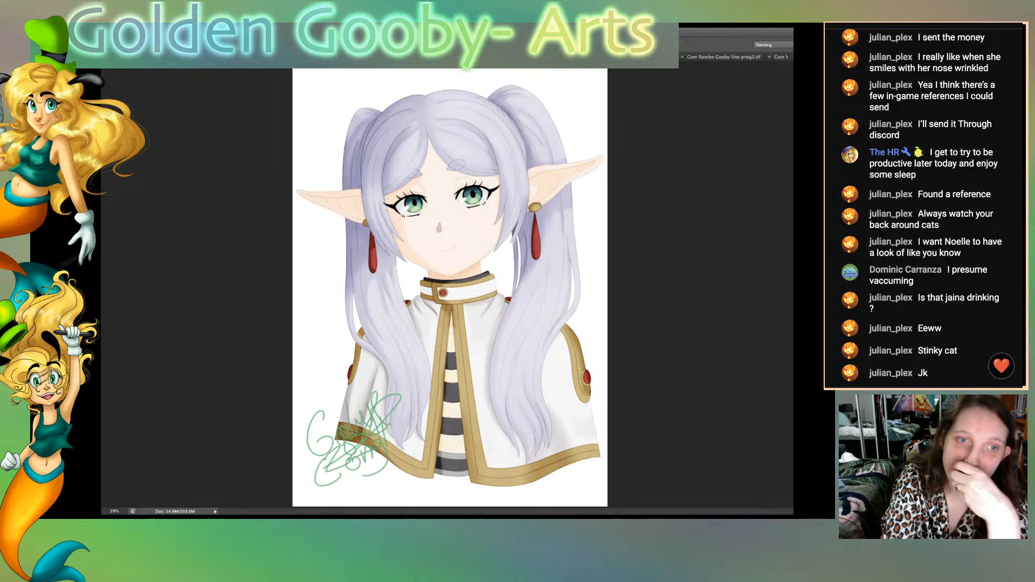
Step: Select the face and refine its soft shading, and select both pointed ears to deepen the warm shading inside them
click(451, 229)
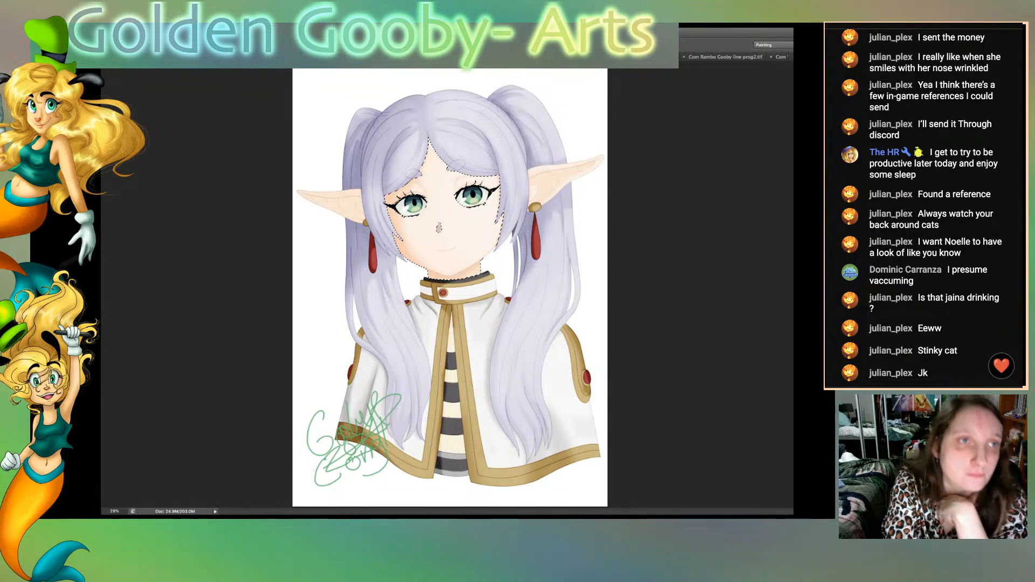
key(ctrl+d)
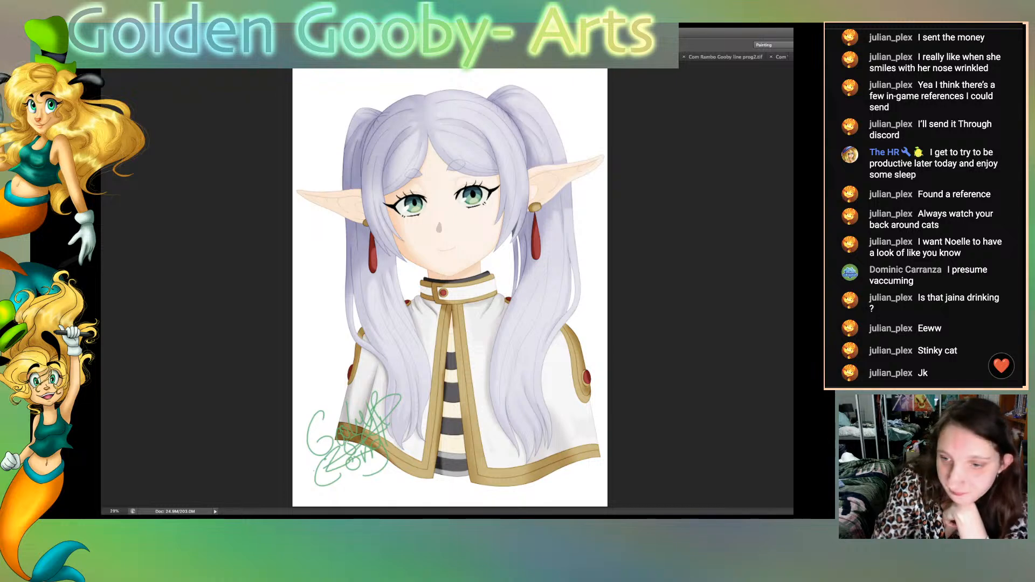
click(553, 181)
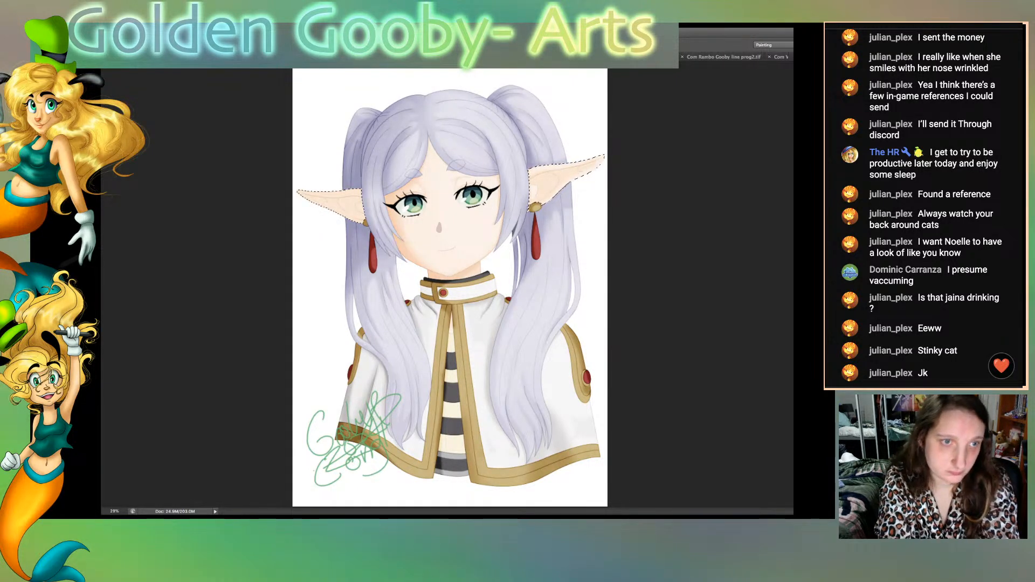
shift+click(335, 204)
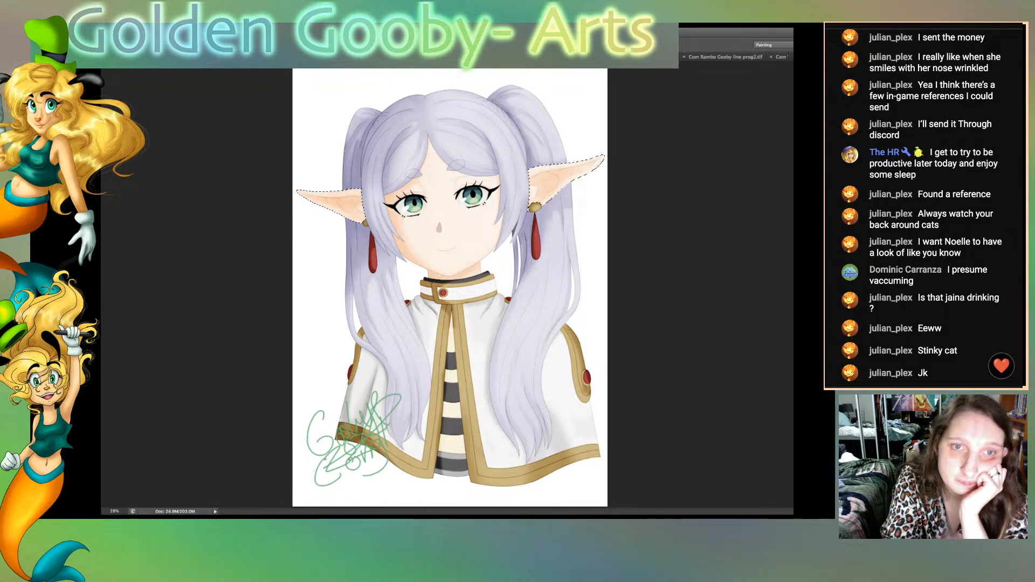
key(ctrl+d)
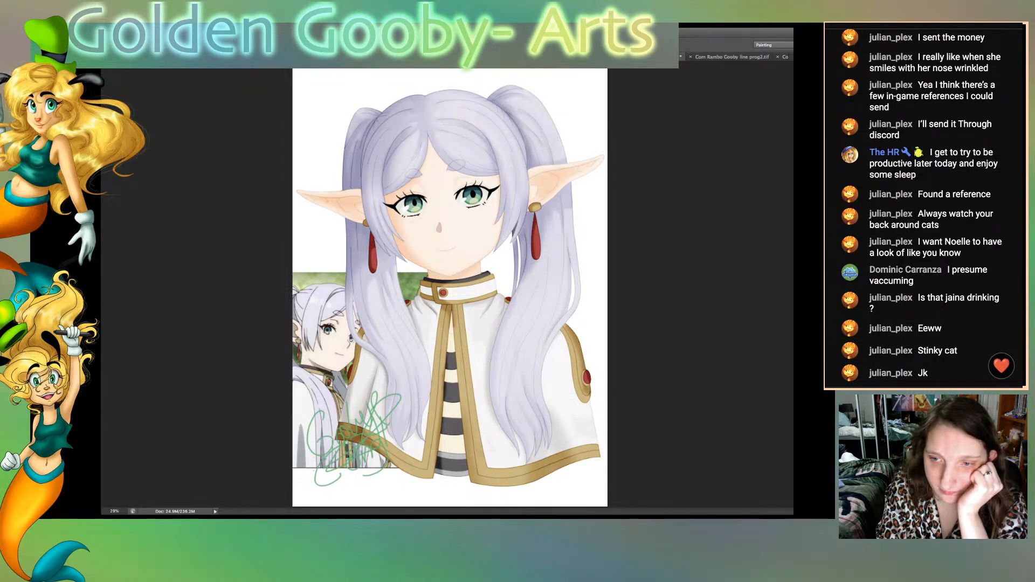
Step: Hide the soft shading to expose the flat colors and reference image, and add shadow shapes to the face edge and both ears
key(ctrl+comma)
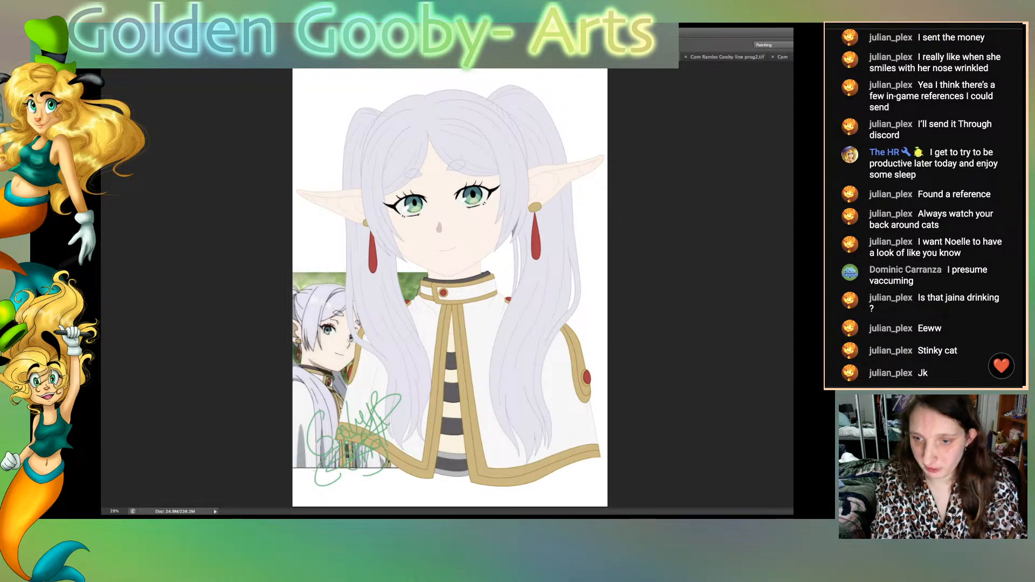
click(456, 233)
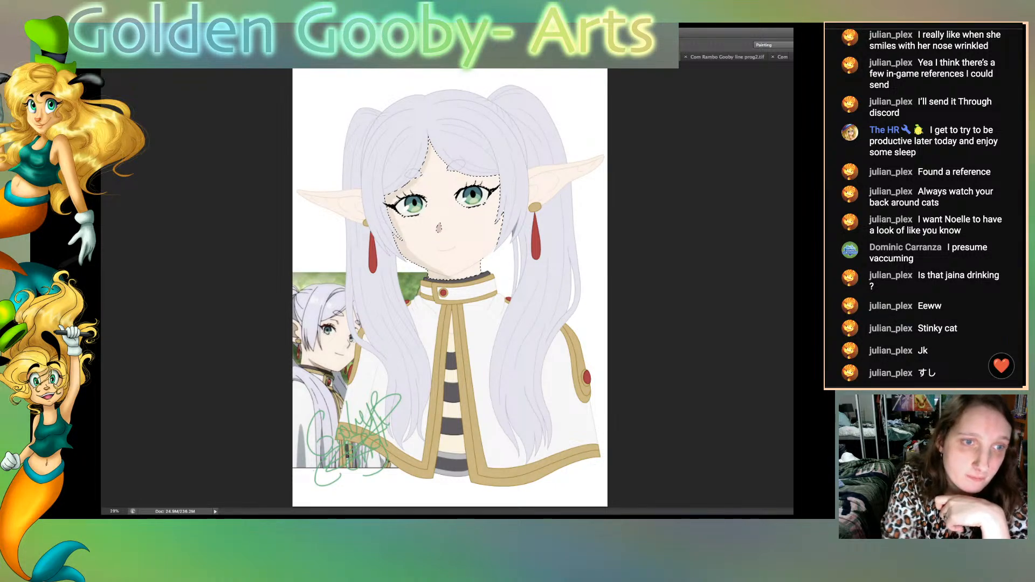
key(ctrl+z)
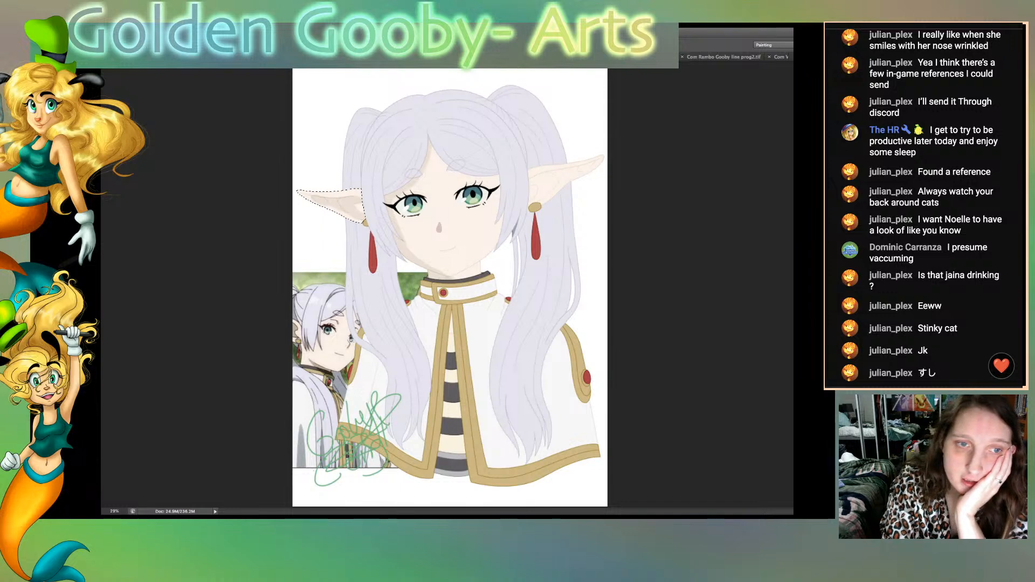
click(553, 179)
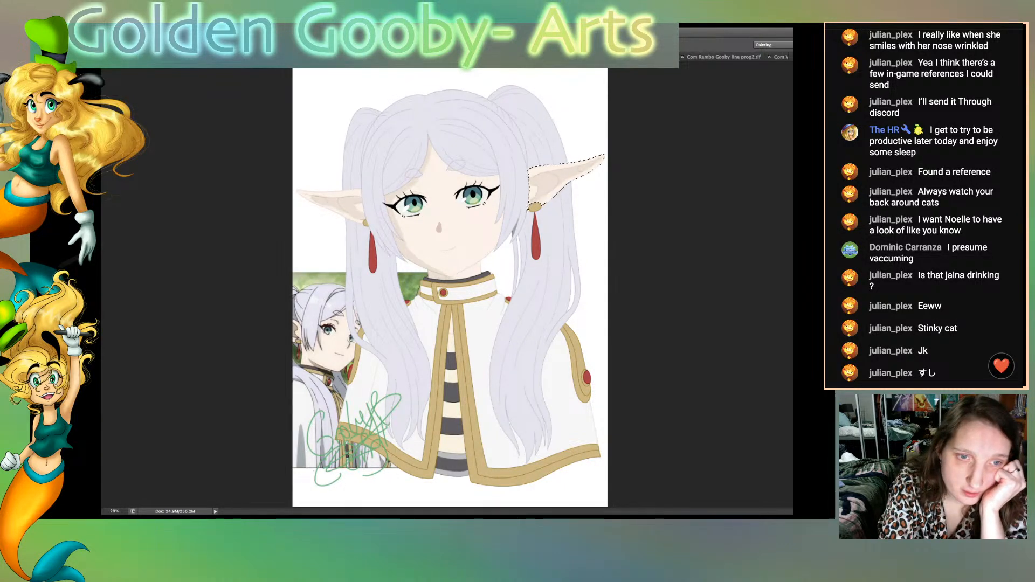
Step: Add shadow shapes over the flat colors on the gold trim, the upper shirt opening and the neck, and clear the selection
click(454, 232)
click(458, 333)
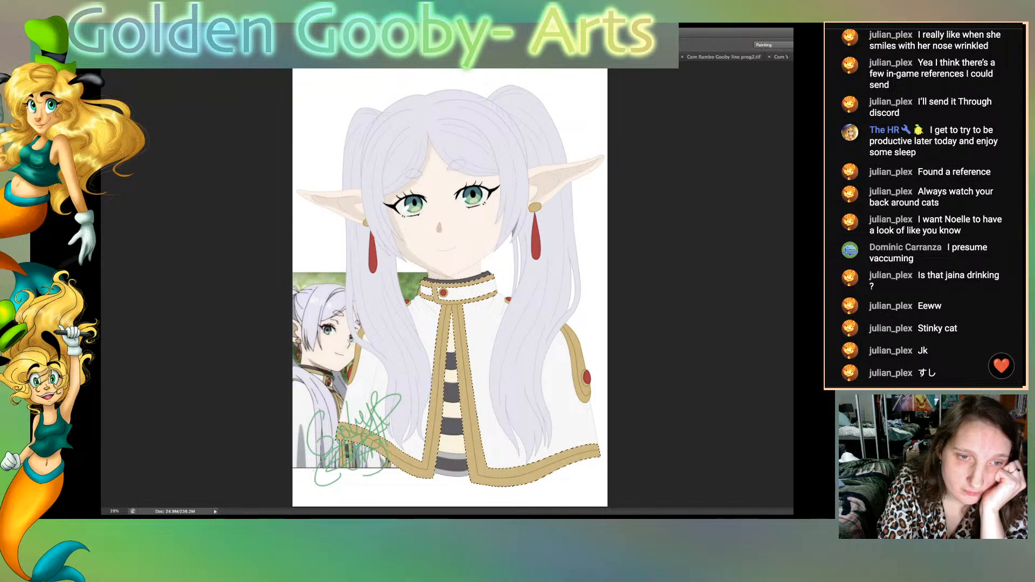
click(452, 340)
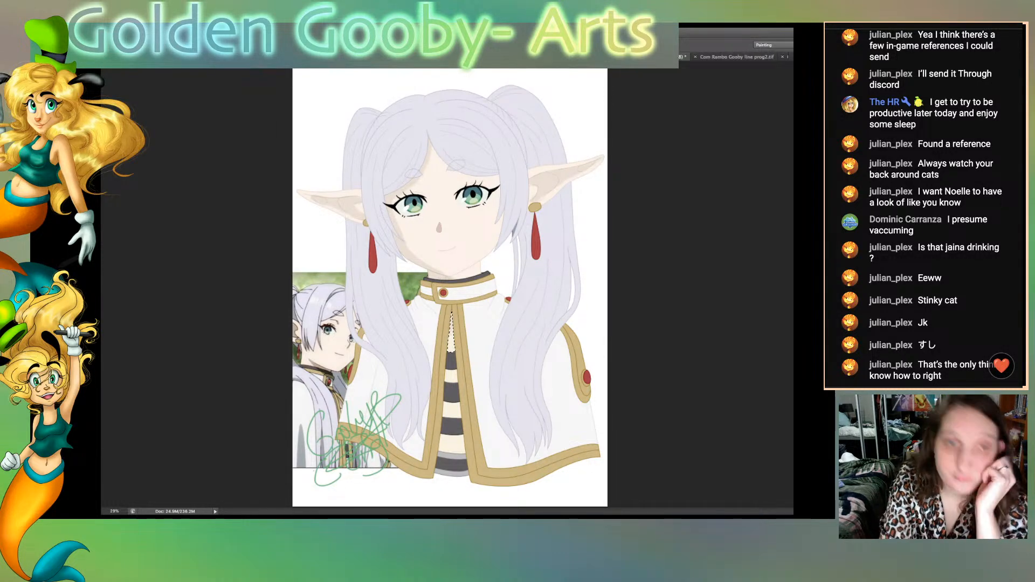
click(470, 271)
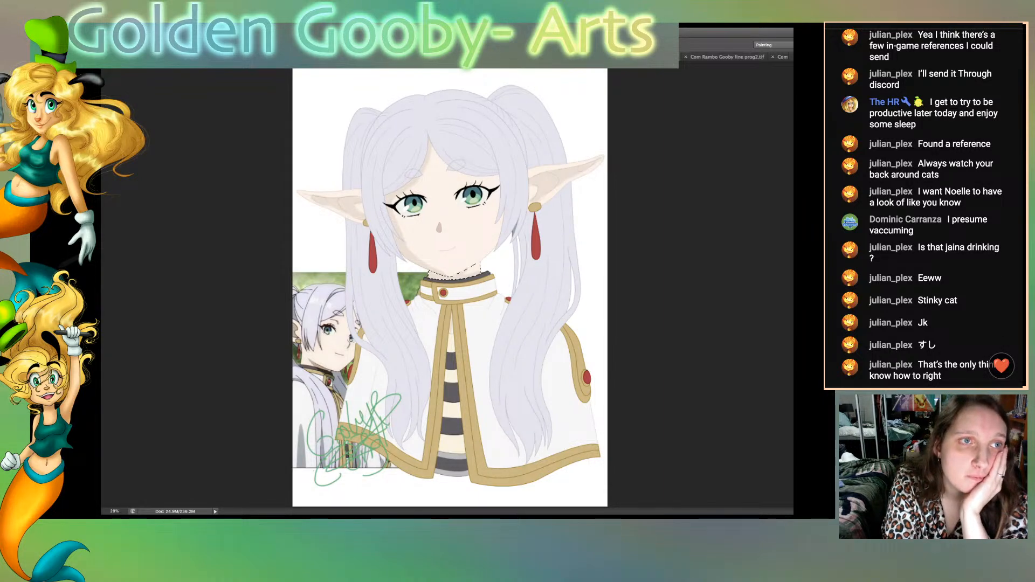
key(ctrl+d)
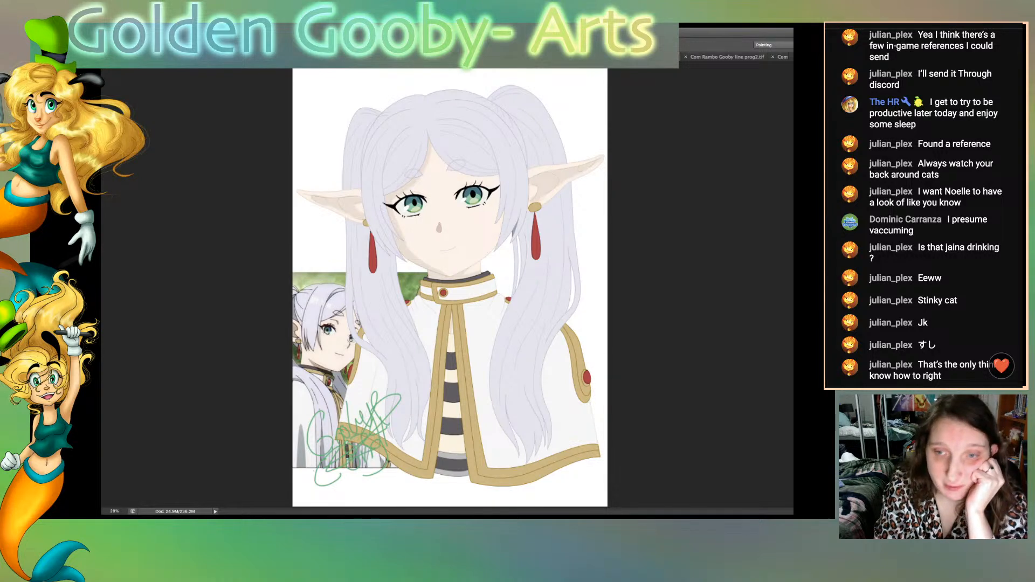
Step: Turn the soft shading back on and hide the reference picture beside the portrait
key(ctrl+z)
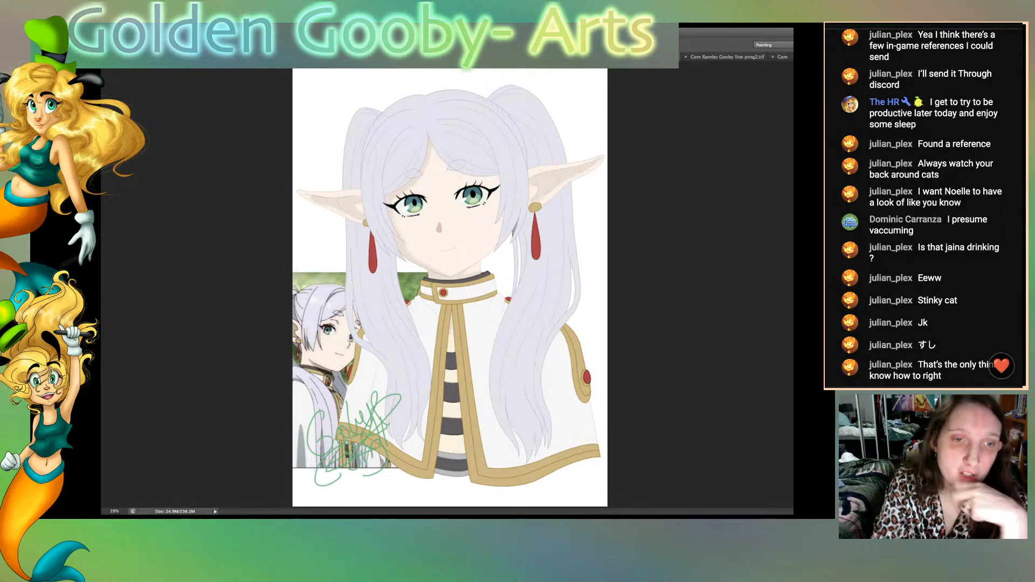
key(ctrl+z)
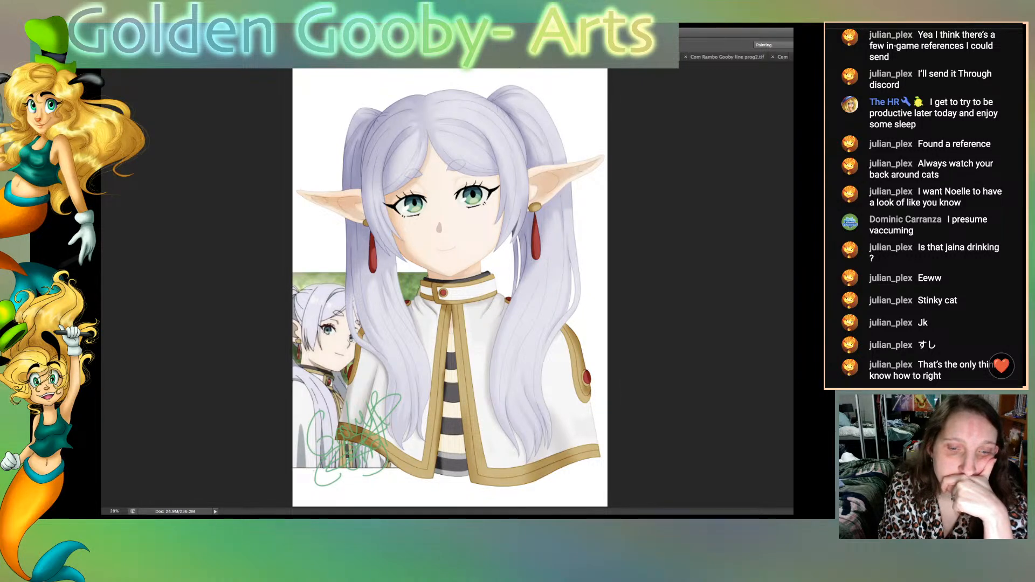
key(Delete)
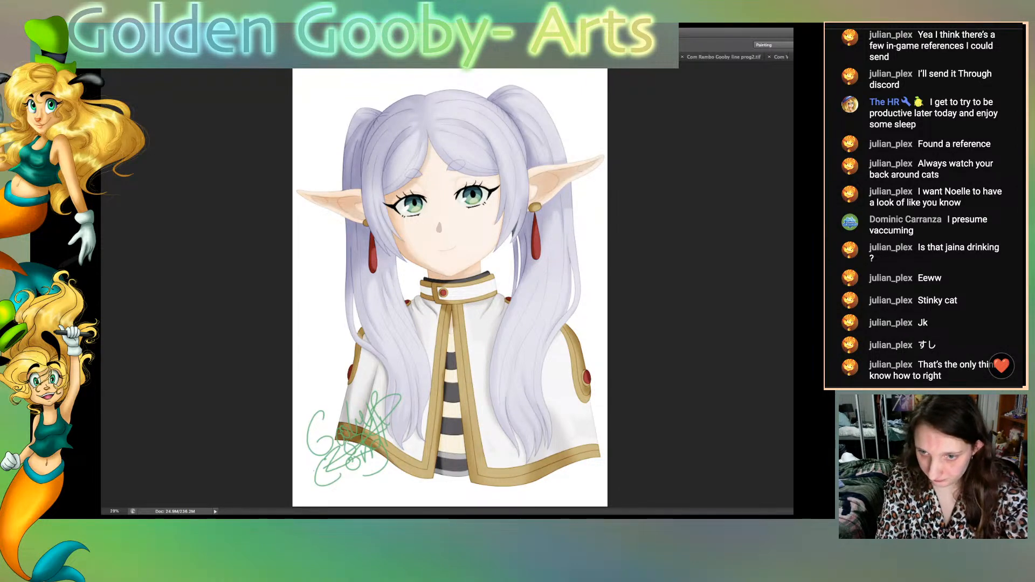
Step: Select the shirt's dark and cream stripes between the cape panels and shade them, including the lowest dark stripe
click(452, 393)
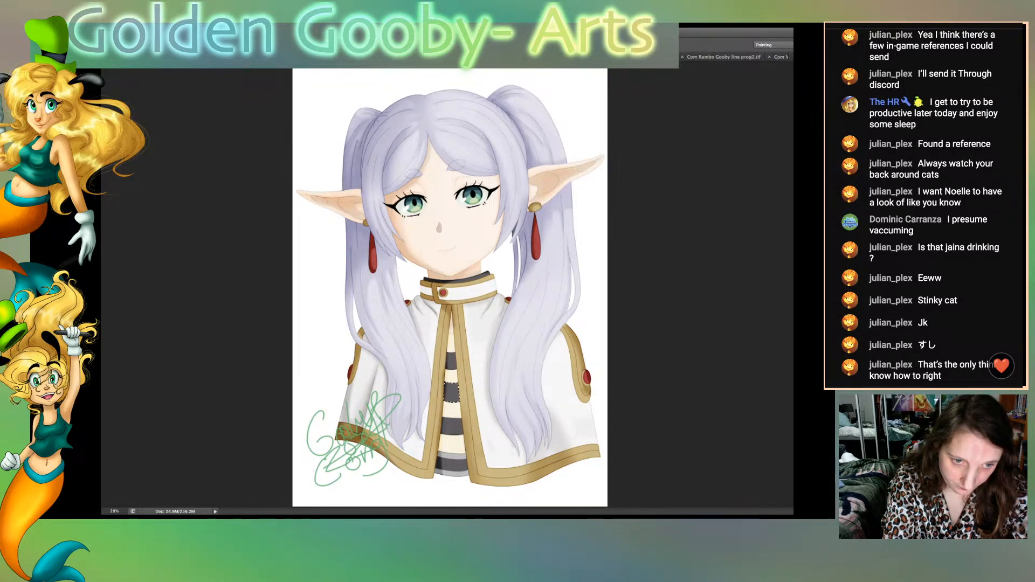
shift+click(452, 426)
shift+click(452, 464)
shift+click(451, 358)
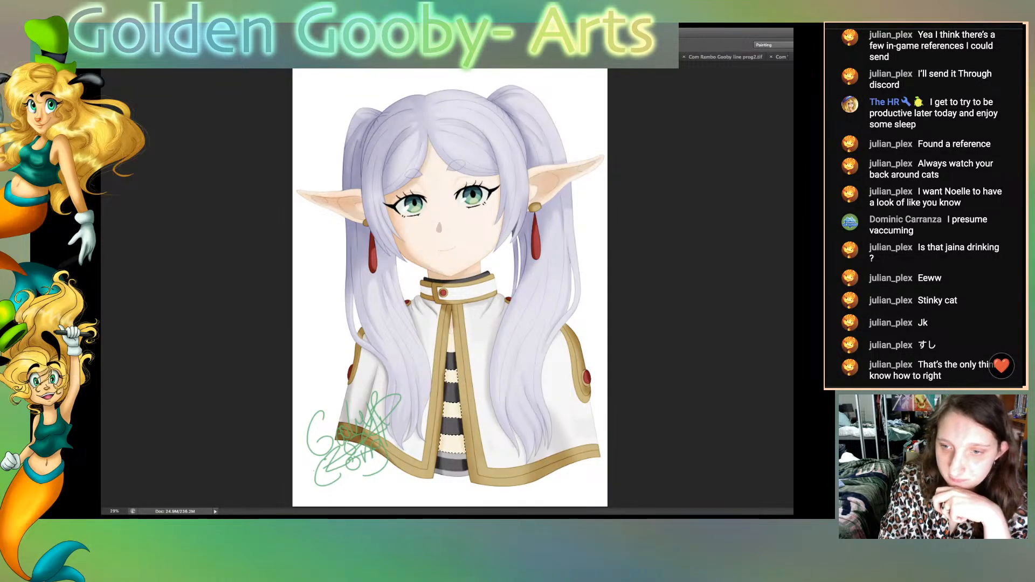
click(452, 464)
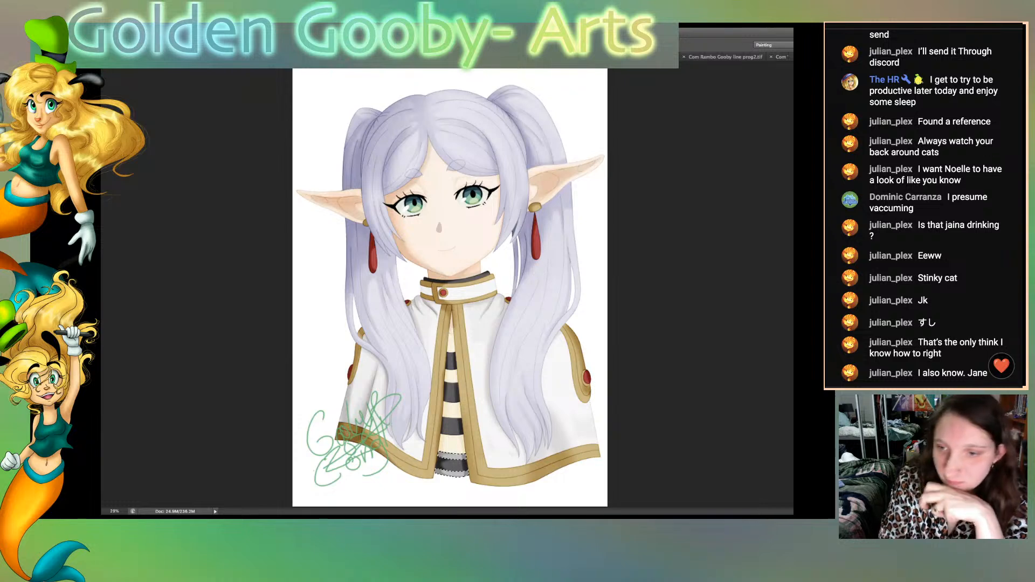
Step: Shade the cape's gold front trim, the white cloth at the image's right and the gold shoulder trim beside it
click(470, 415)
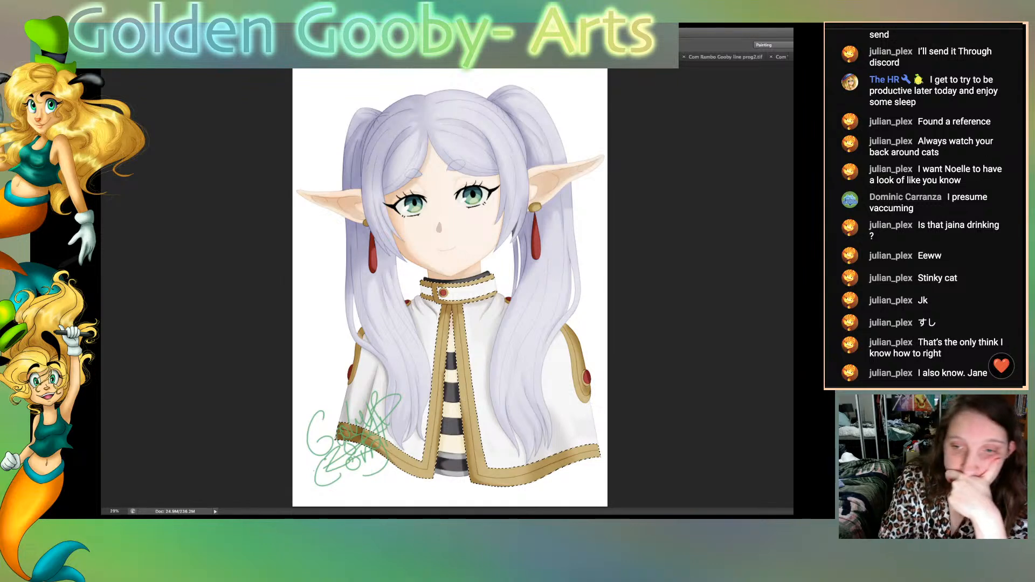
click(565, 410)
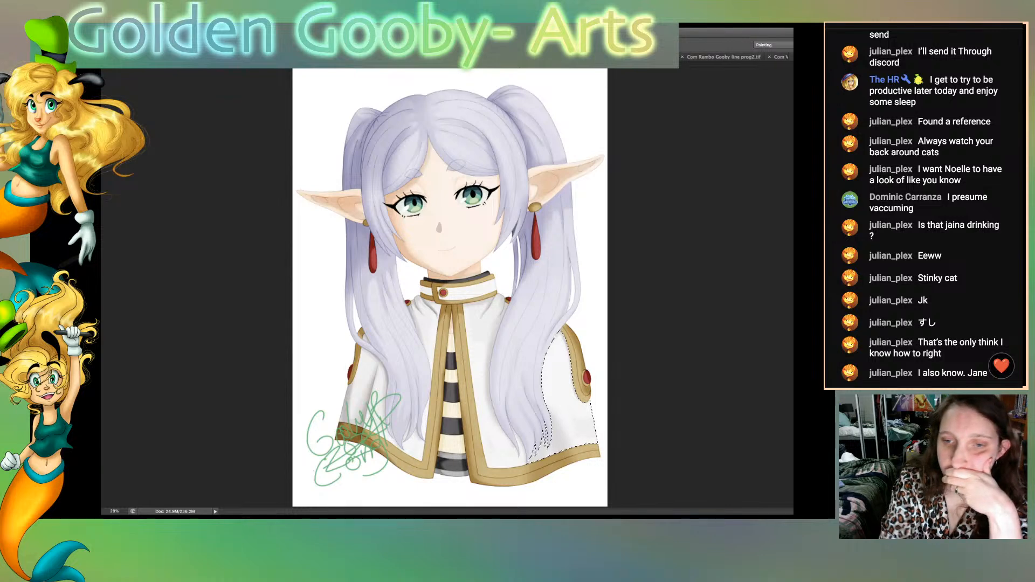
click(576, 356)
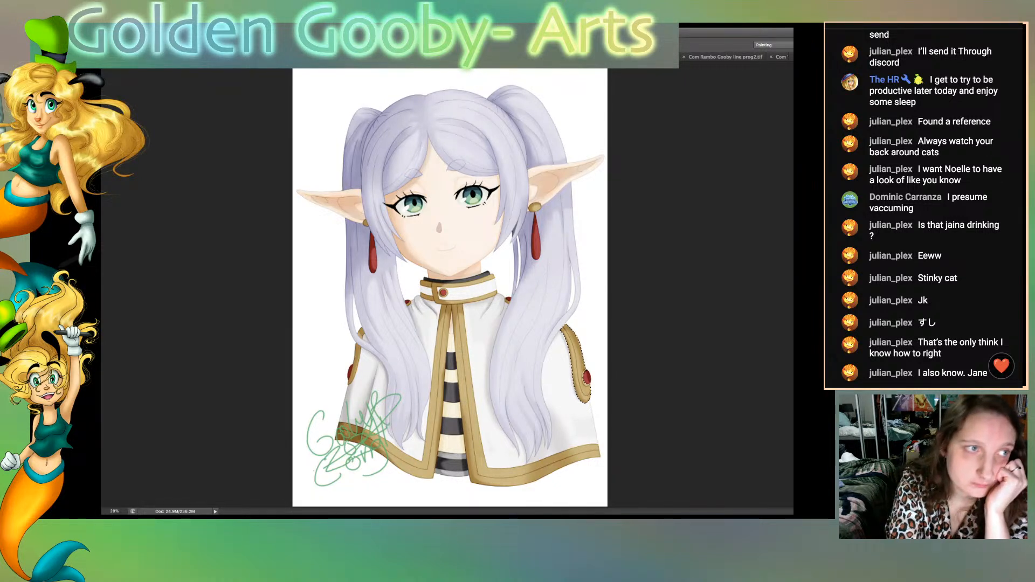
key(super+d)
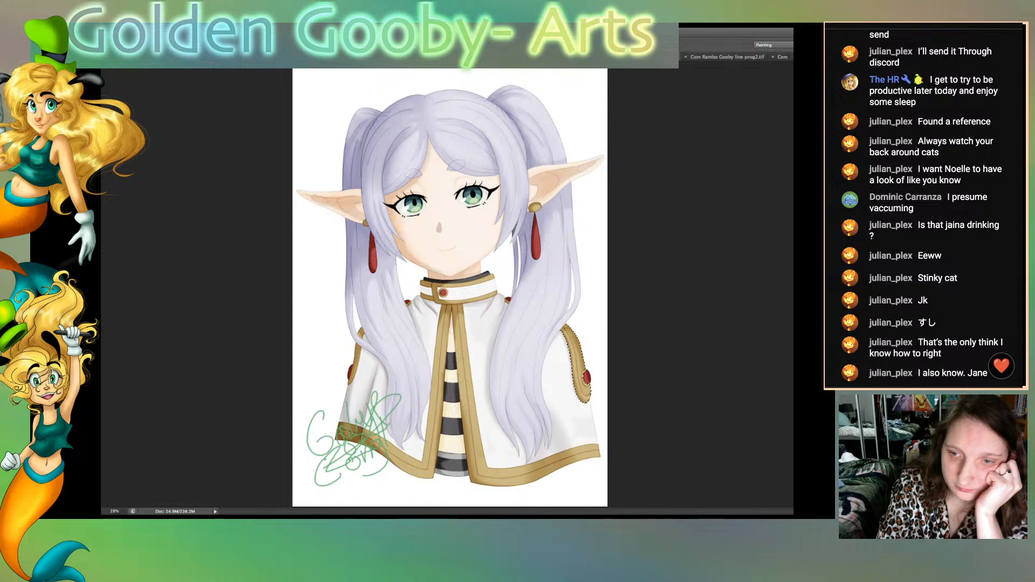
key(super+shift+d)
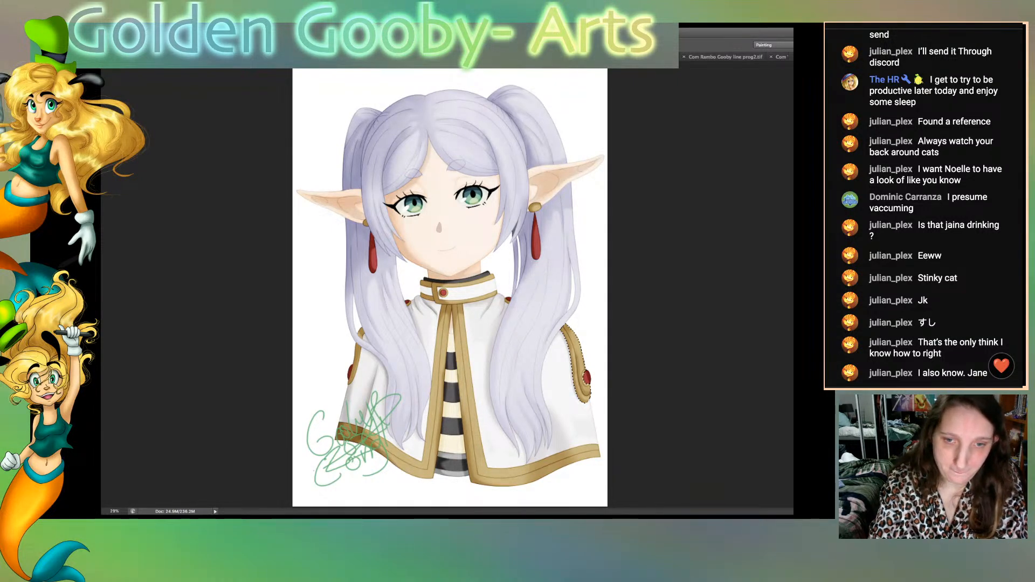
Step: Select the whites of both eyes, paint soft gray shading along their edges at 100%, and clear the selection
key(ctrl+1)
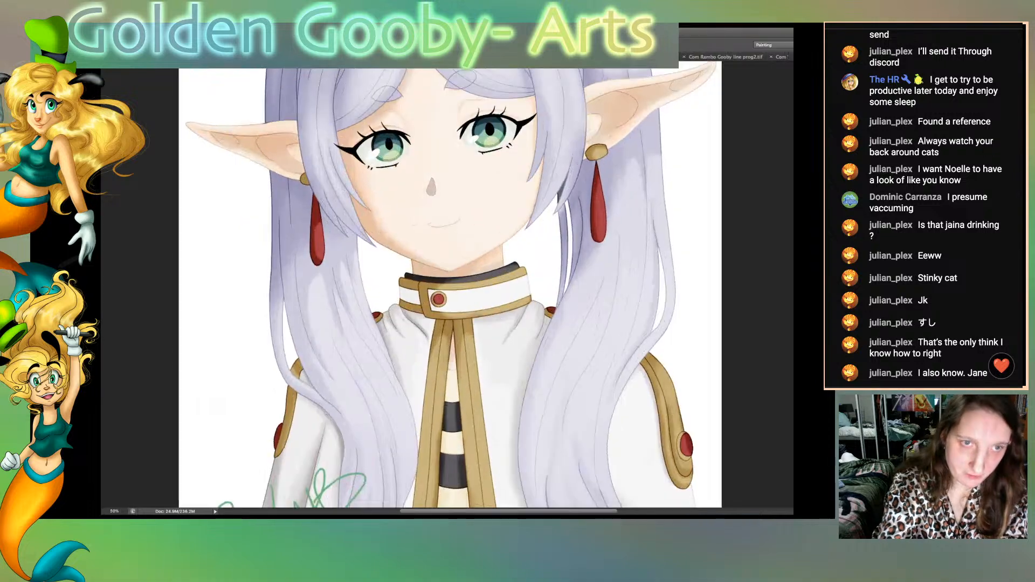
scroll(447, 285, up, 5)
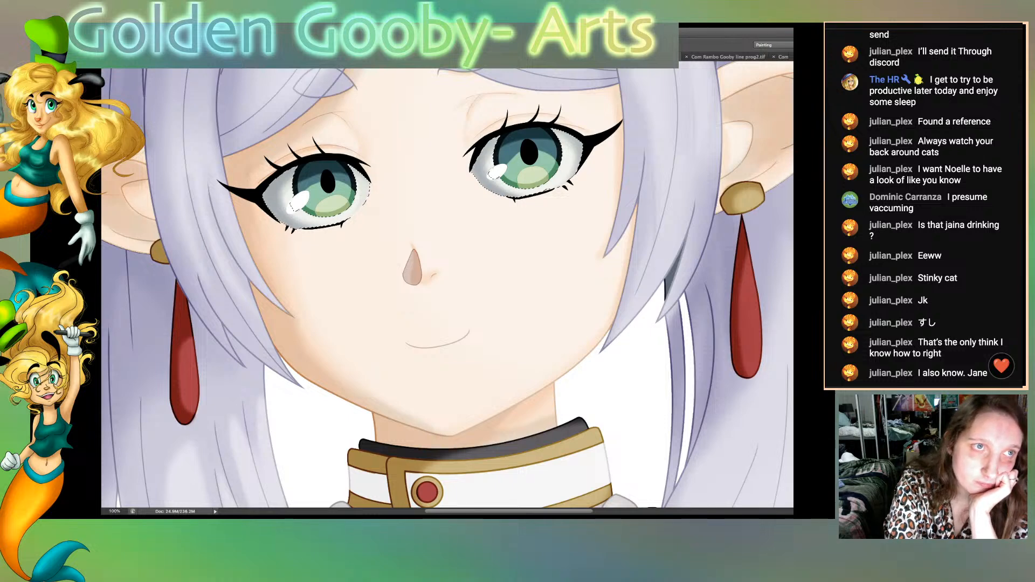
key(ctrl+d)
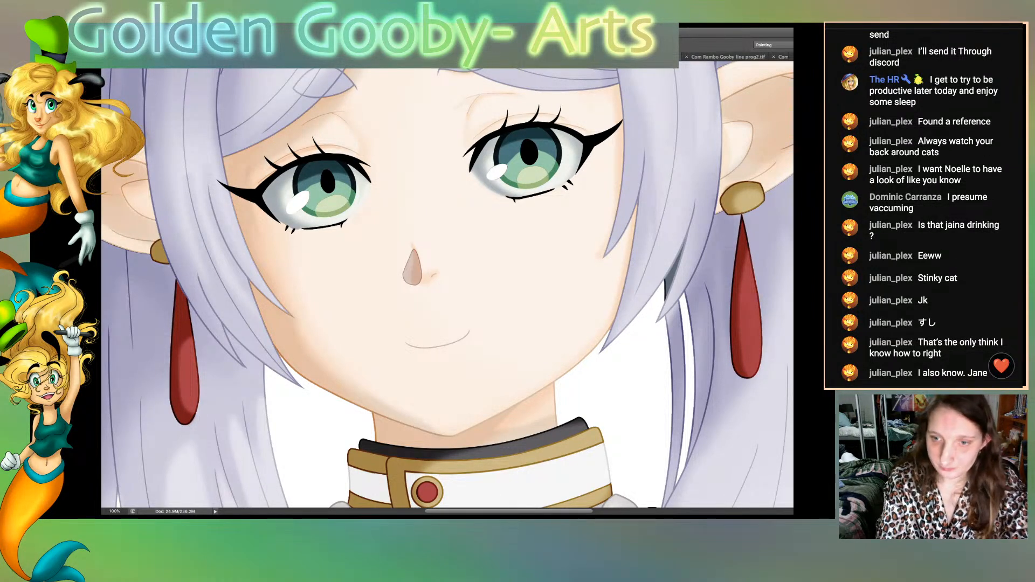
Step: Select both green irises, darken them beneath the upper lashes, and clear the selection
click(511, 145)
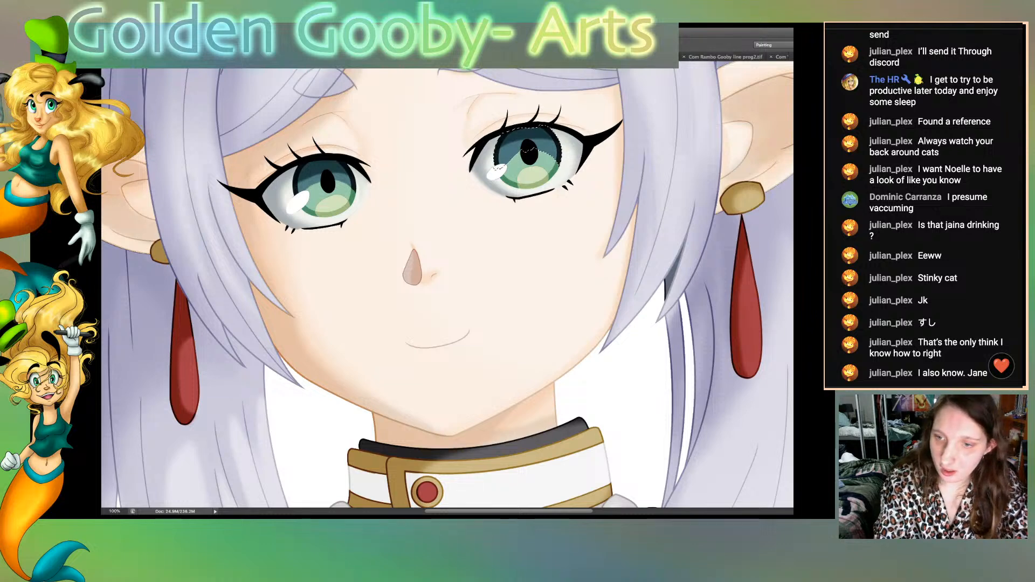
shift+click(312, 176)
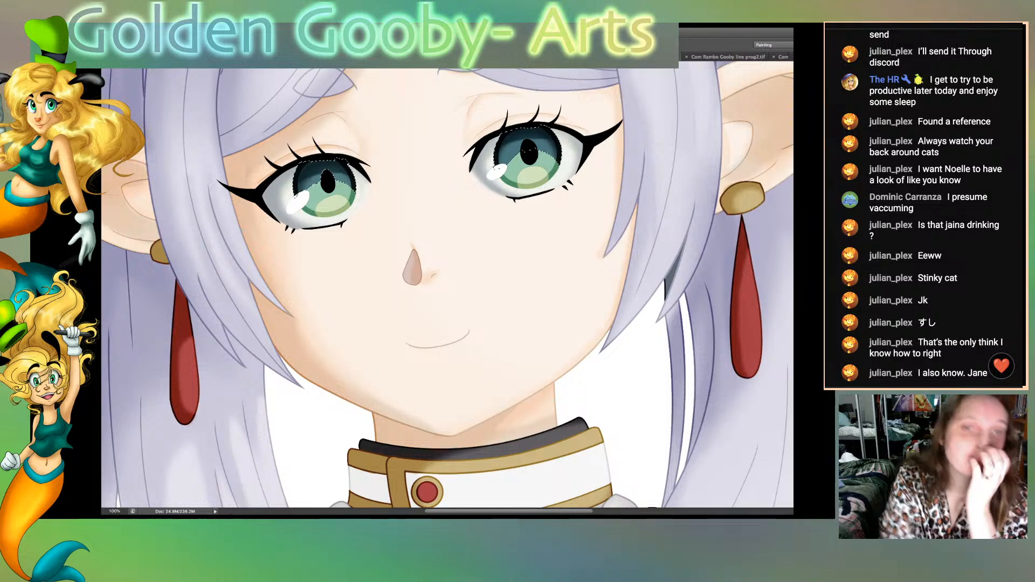
key(super+d)
key(super+0)
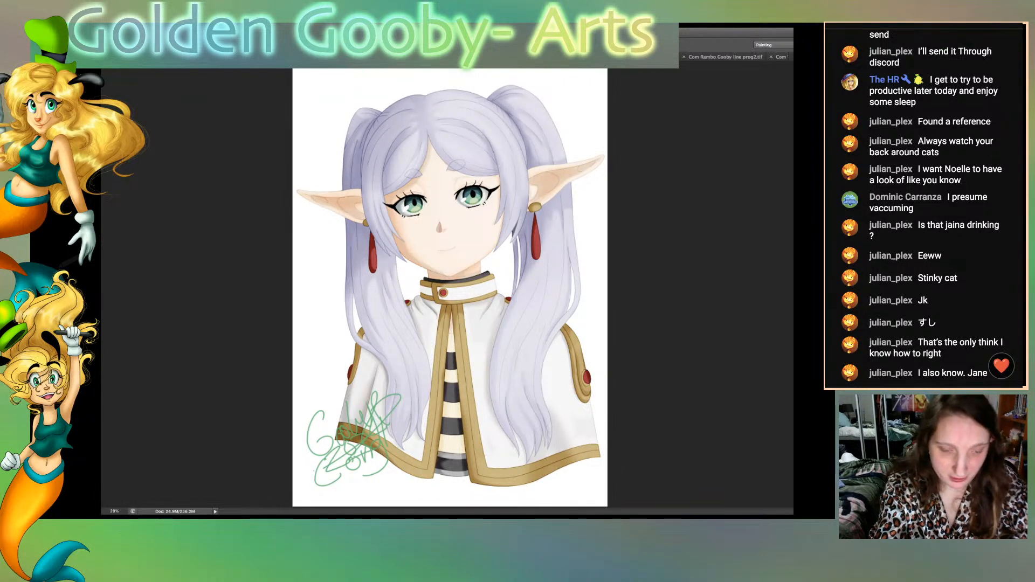
Step: Select the inner ends of both eyebrows, darken them with purple shading, and clear the selection
key(super+plus)
key(super+plus)
key(super+plus)
key(super+plus)
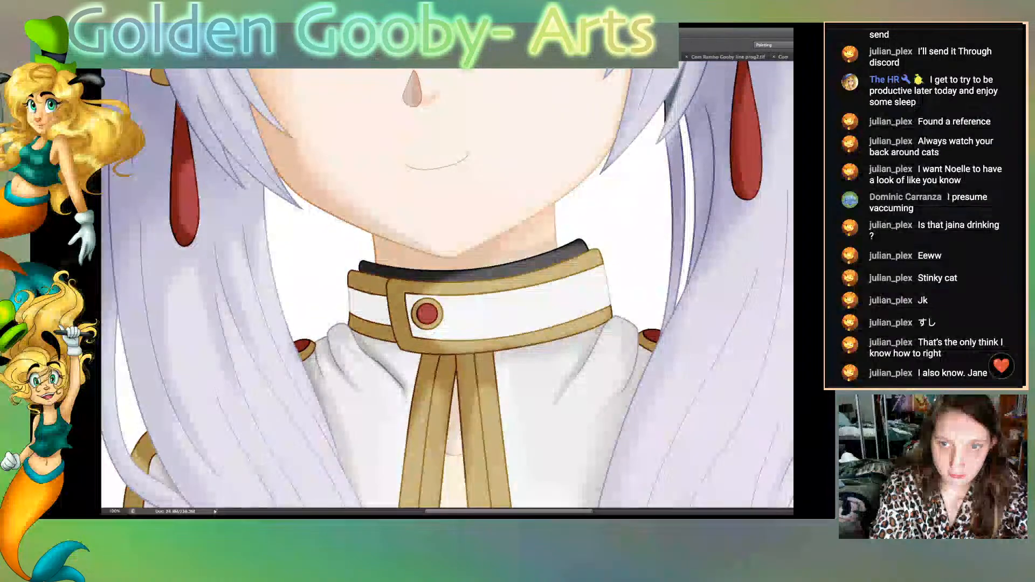
scroll(447, 284, up, 5)
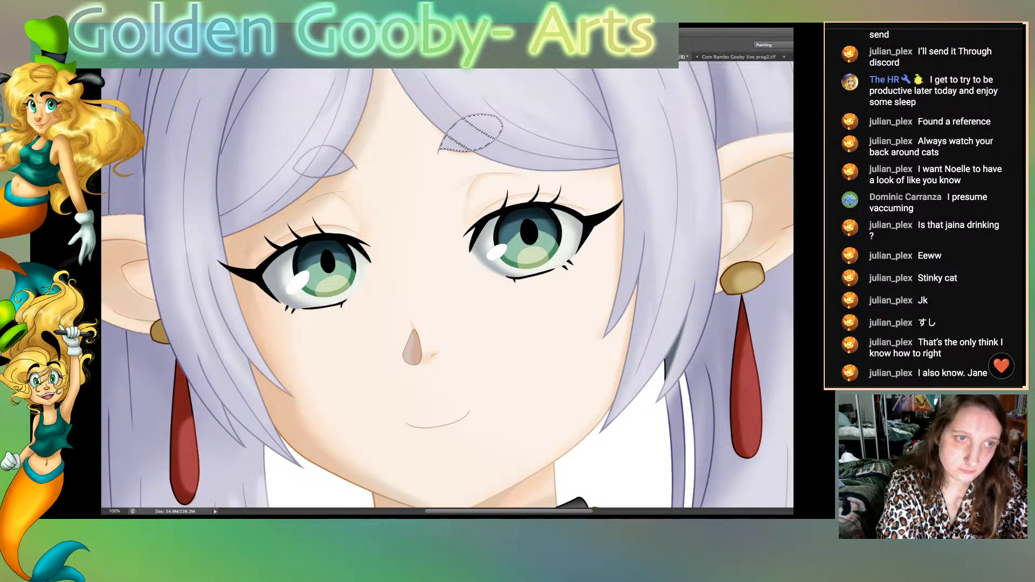
shift+click(484, 126)
shift+click(340, 165)
shift+click(324, 162)
shift+click(306, 164)
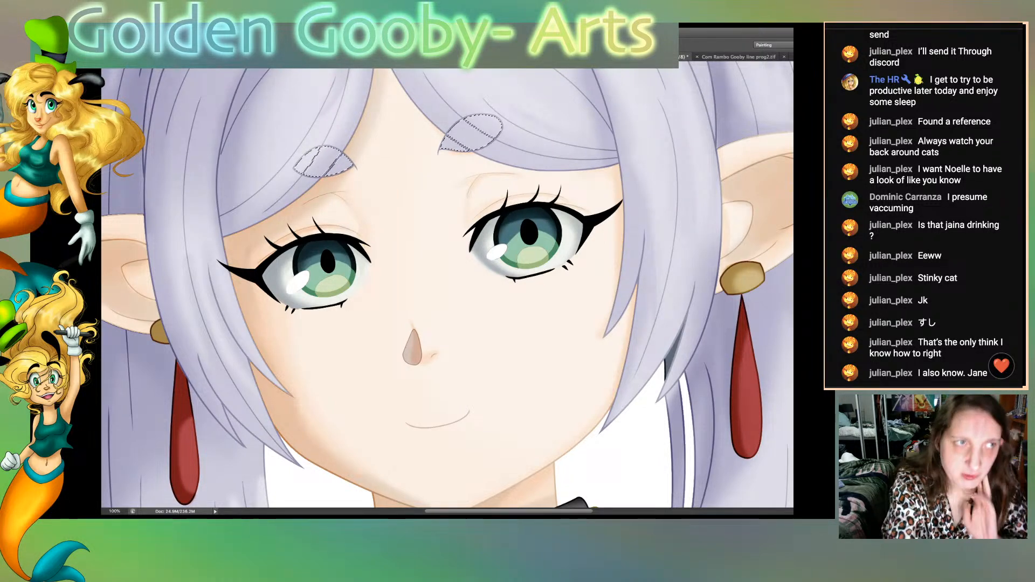
key(ctrl+d)
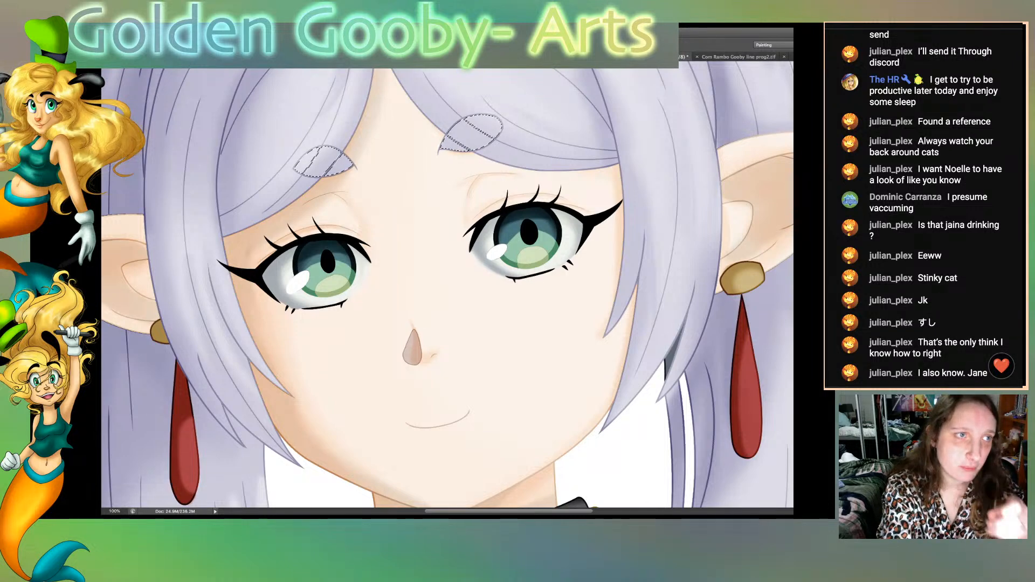
key(ctrl+z)
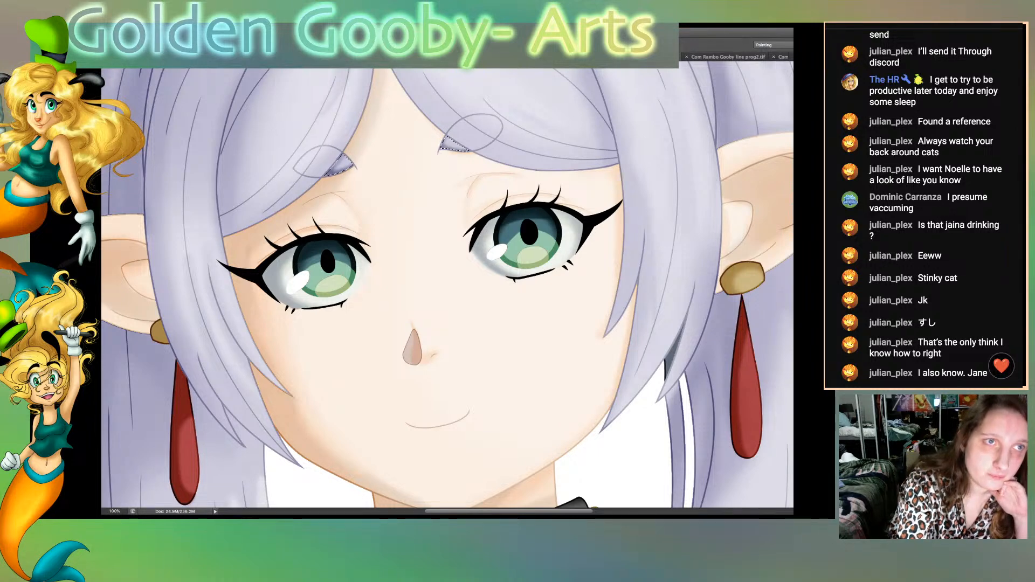
key(ctrl+d)
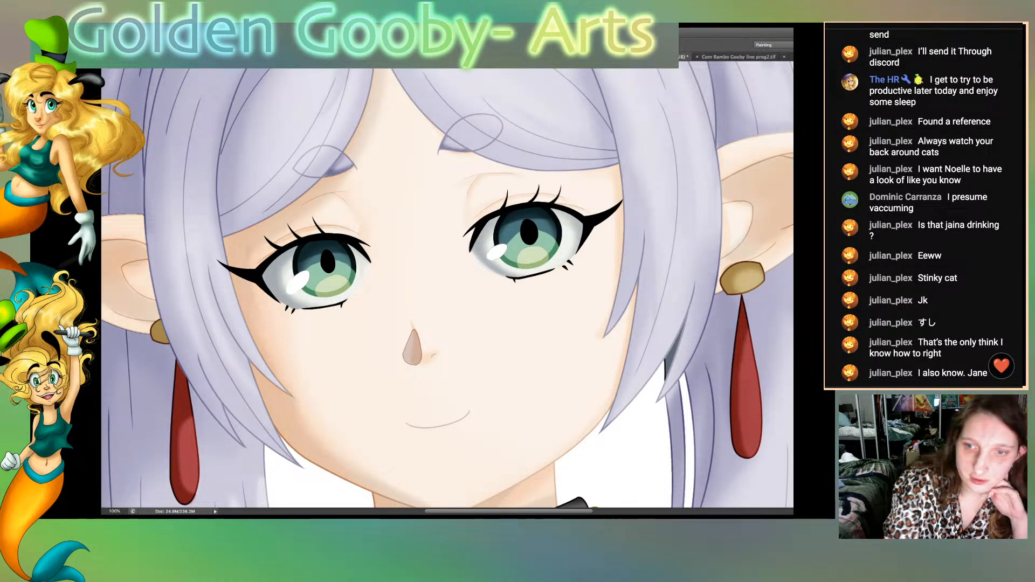
Step: Select the face skin and the inner eyebrow tip at the image's right, add soft shading around the brows and eyelids, and clear each selection
click(486, 345)
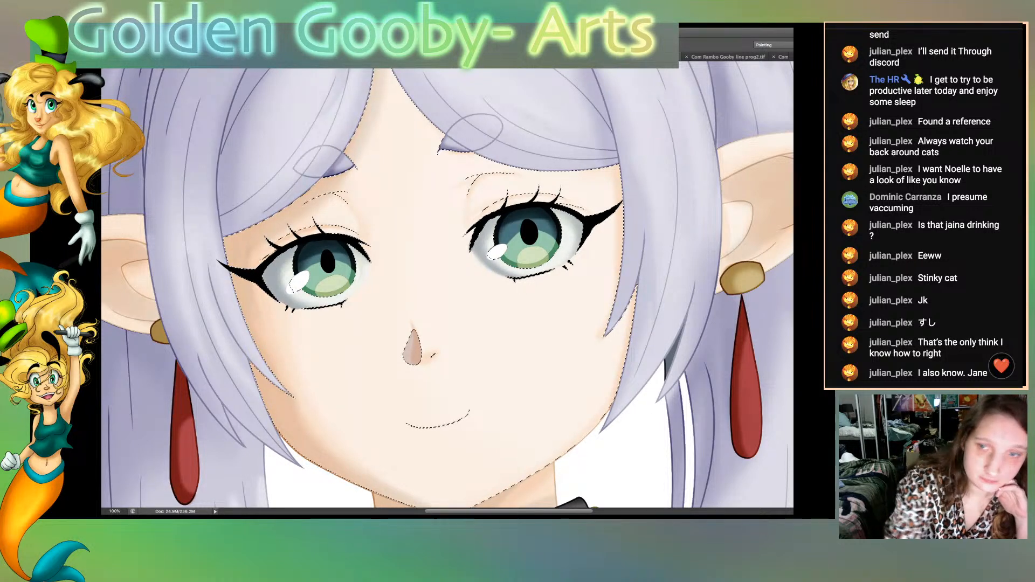
key(ctrl+d)
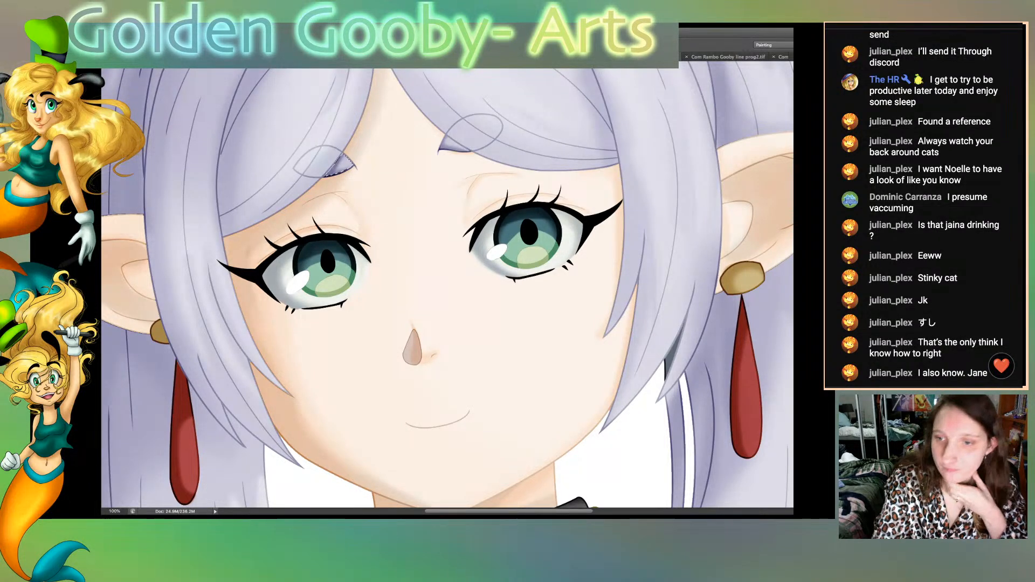
click(451, 146)
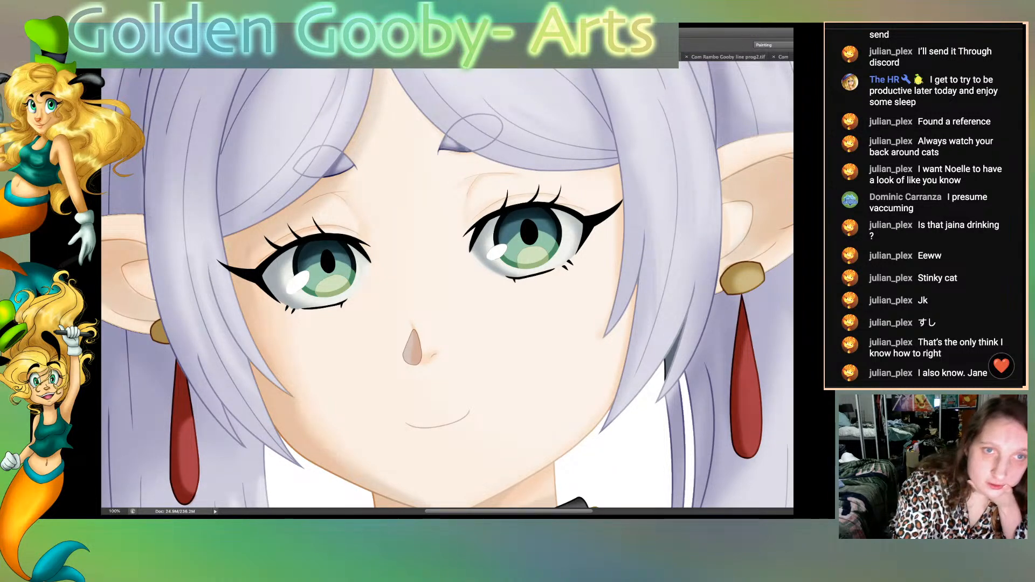
key(ctrl+d)
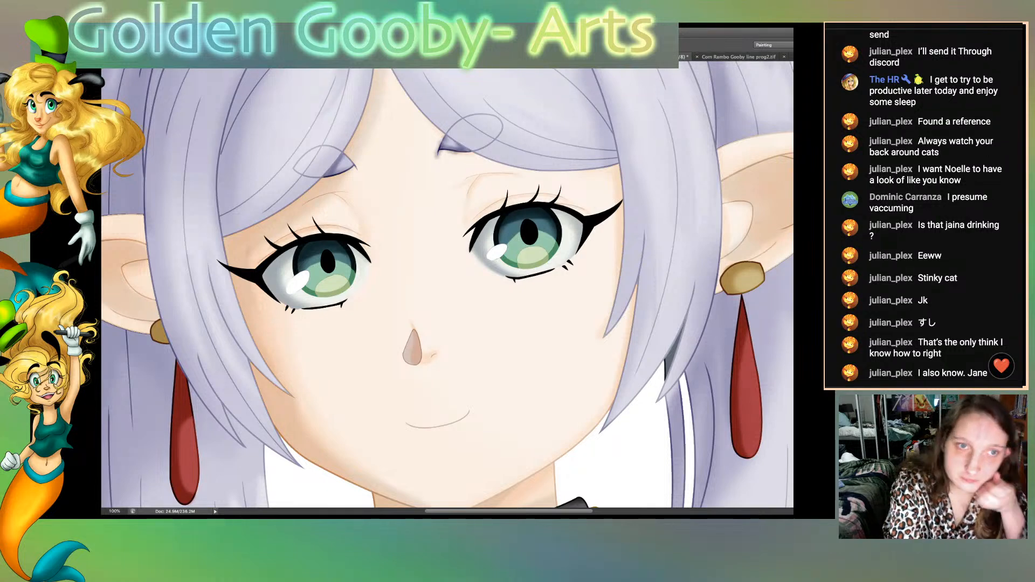
click(431, 302)
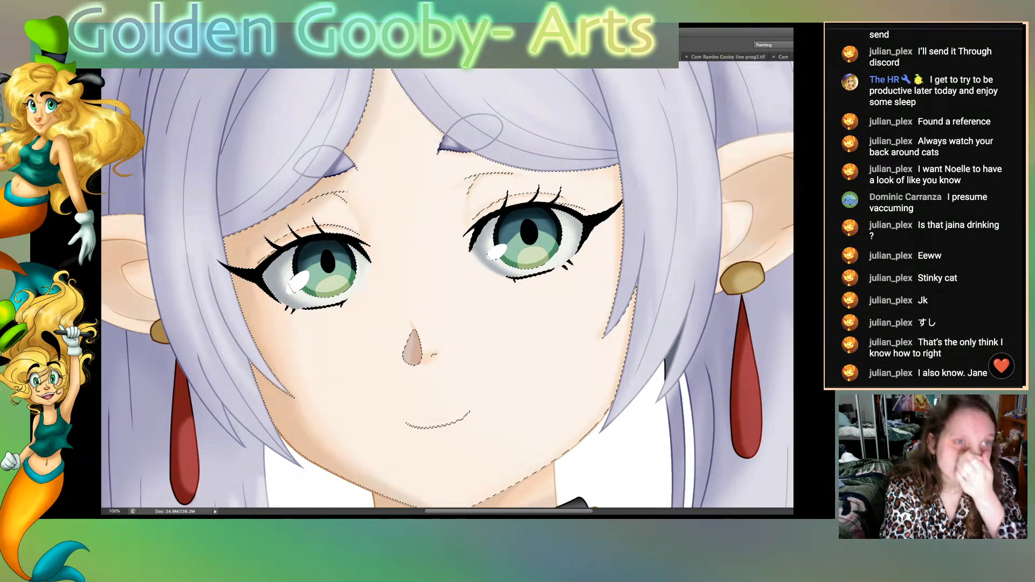
key(ctrl+d)
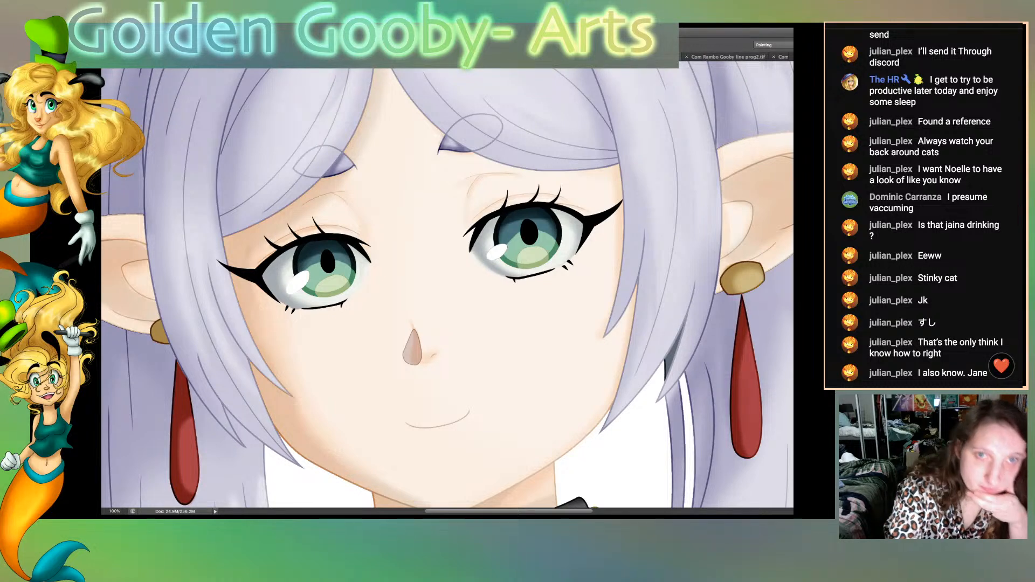
Step: Select the neck, paint a cast shadow beneath the chin, and clear the selections there and in the white gap beside the neck
scroll(447, 289, down, 2)
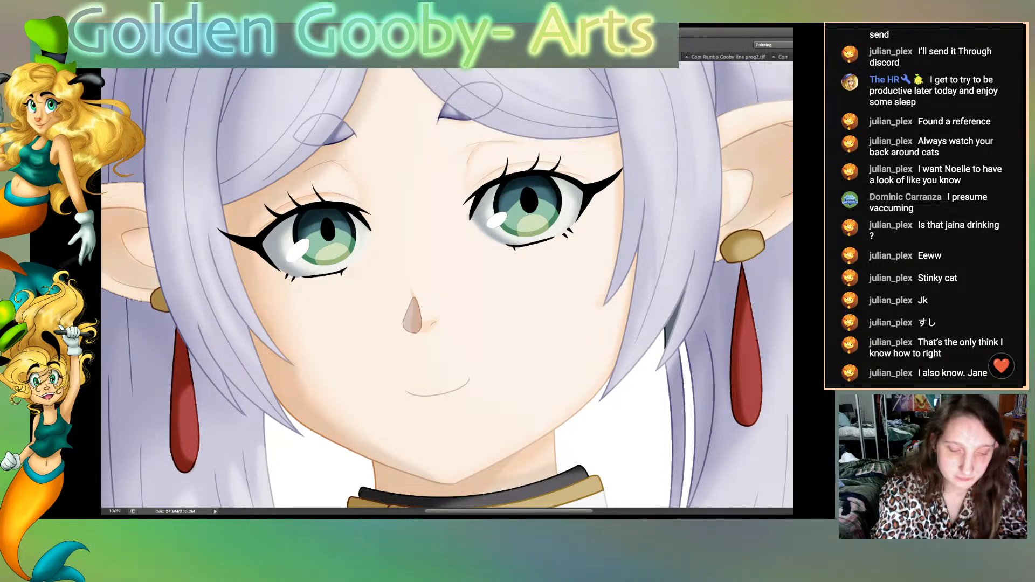
key(ctrl+minus)
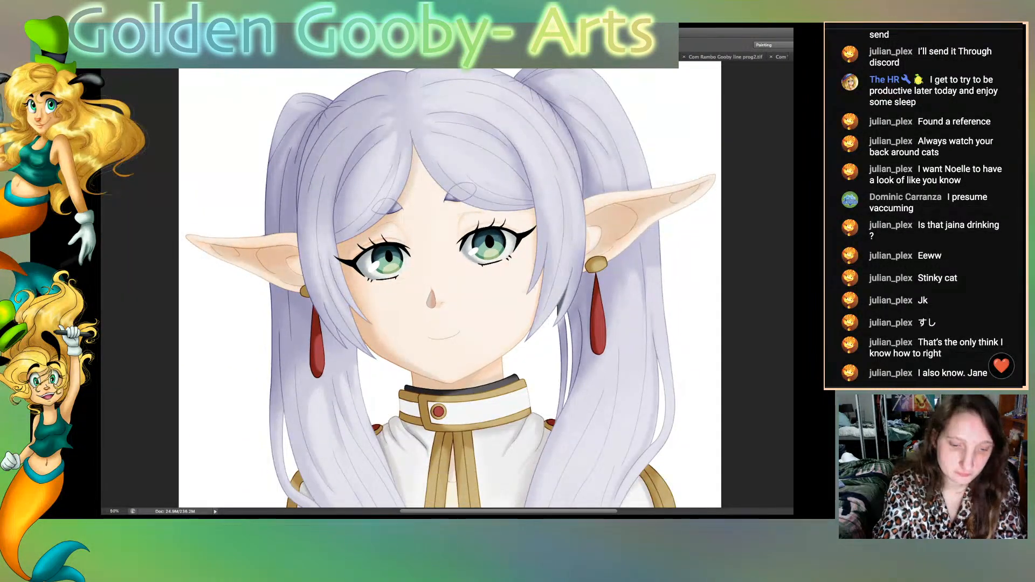
key(ctrl+minus)
key(ctrl+minus)
key(ctrl+minus)
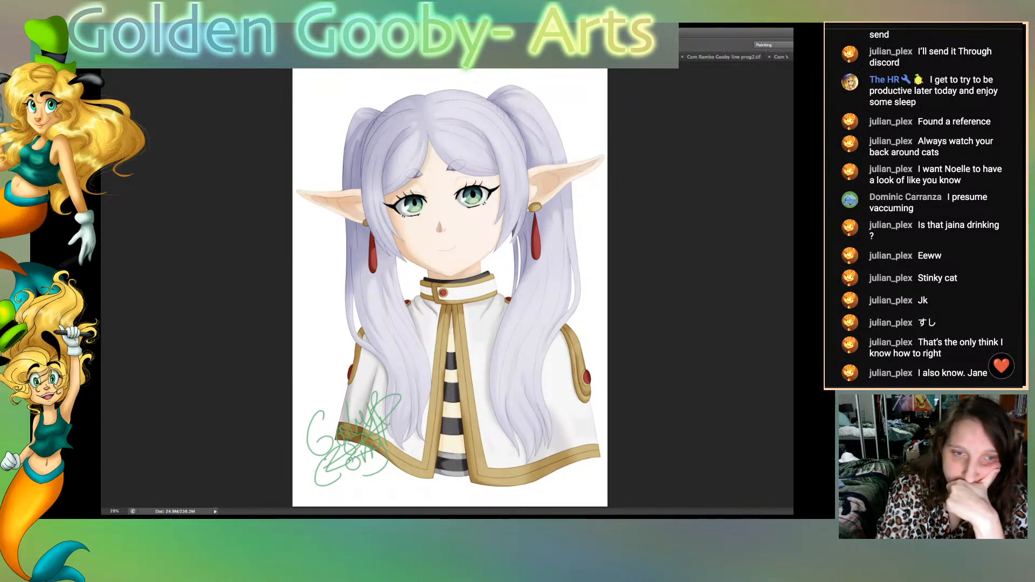
click(458, 237)
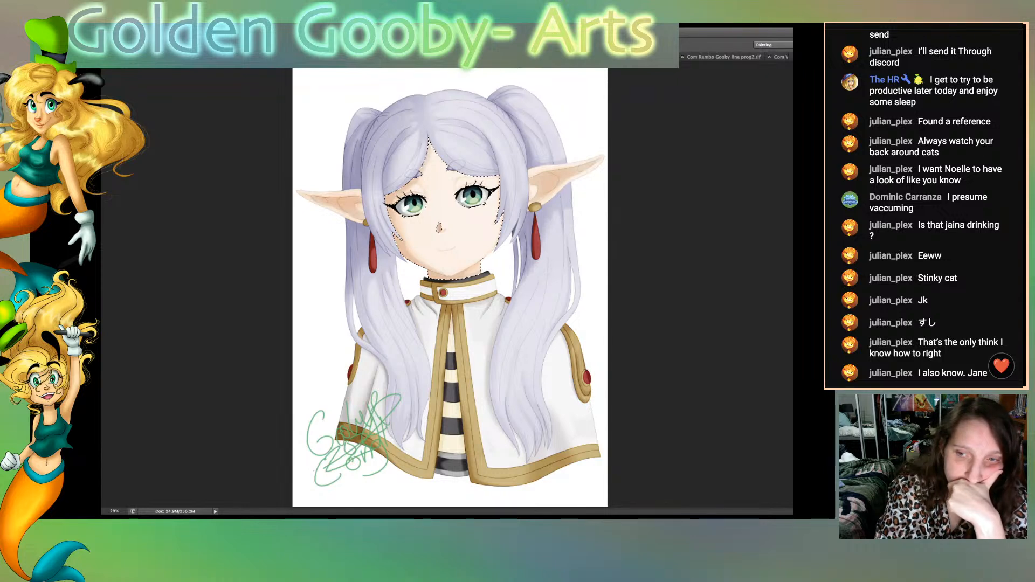
key(ctrl+d)
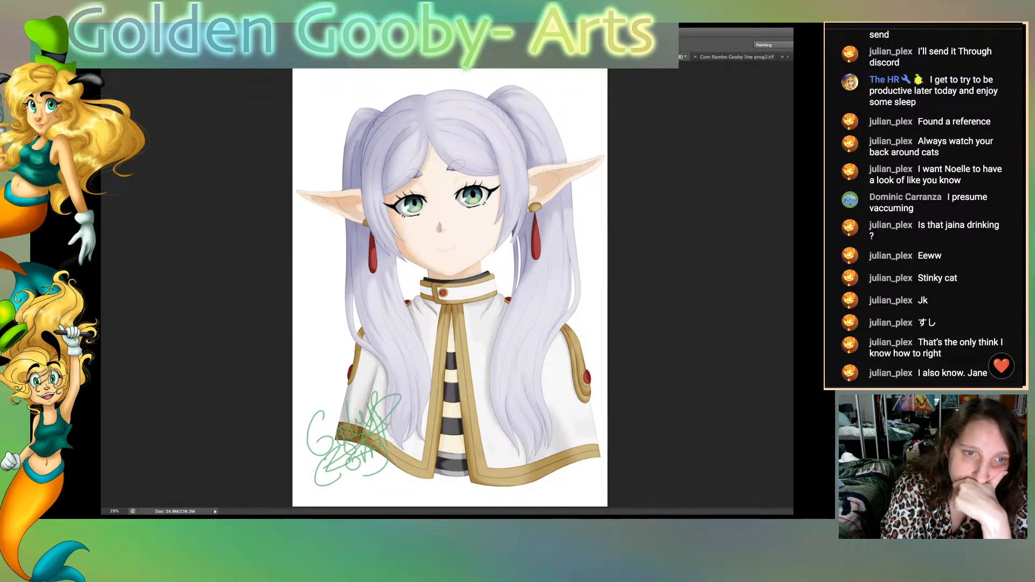
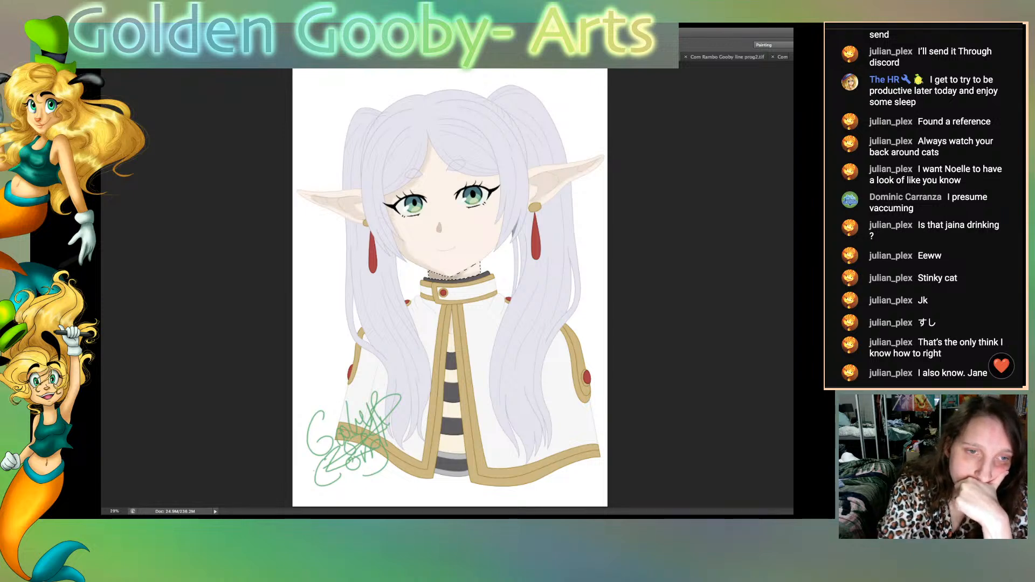
key(ctrl+d)
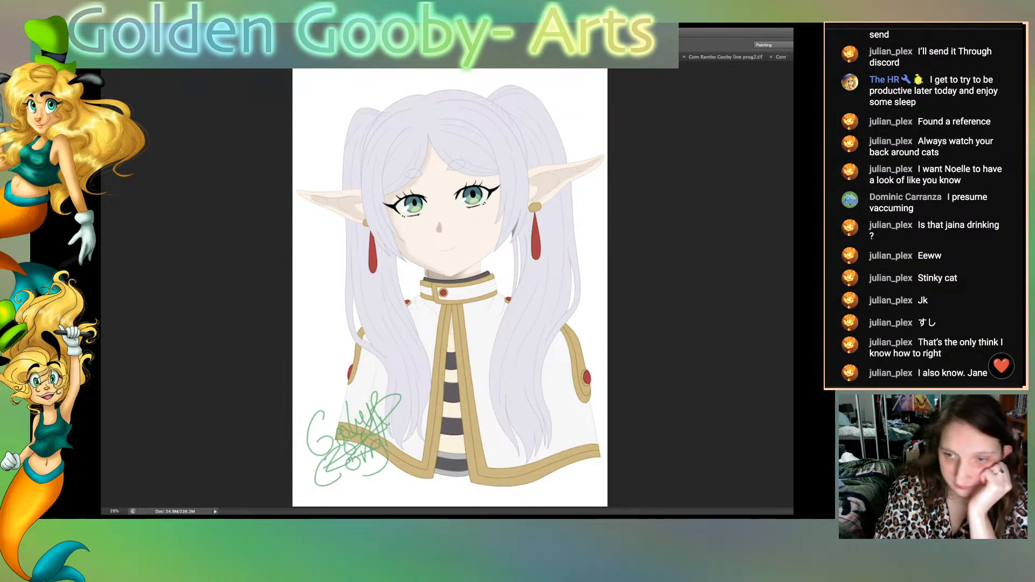
click(411, 279)
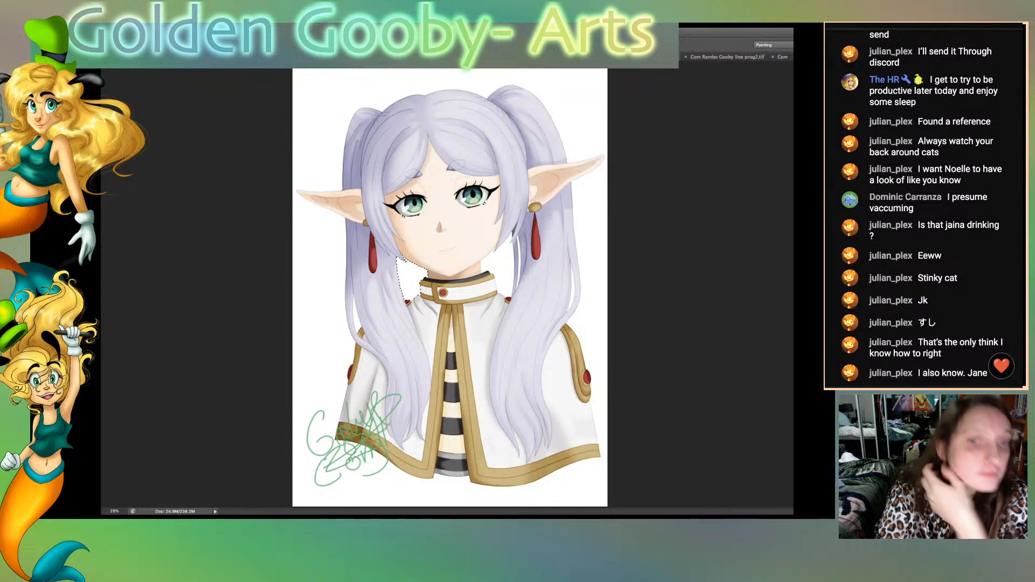
key(ctrl+d)
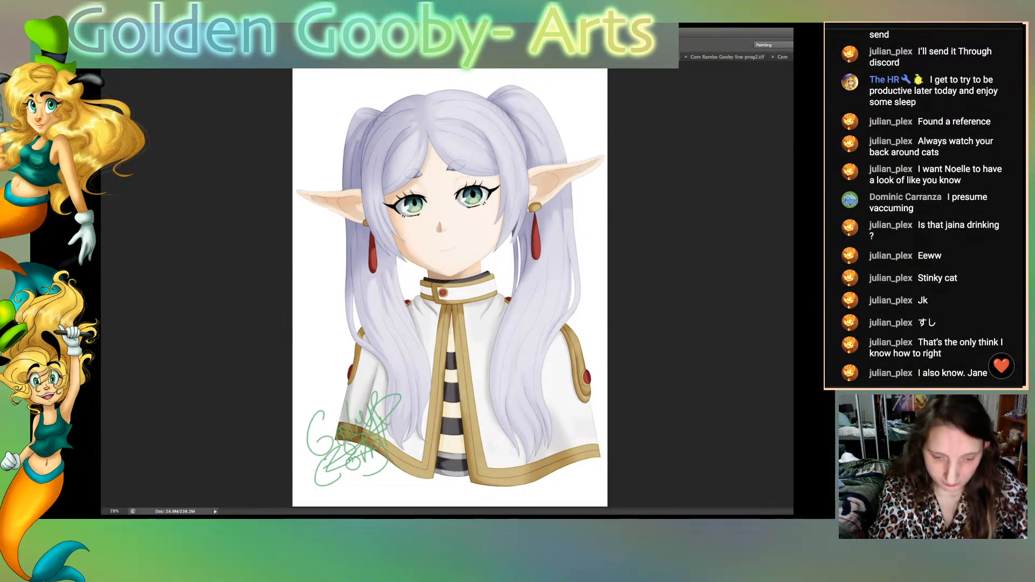
Step: Refine the soft skin shading on the eyelids and creases above the eyes
scroll(450, 284, up, 10)
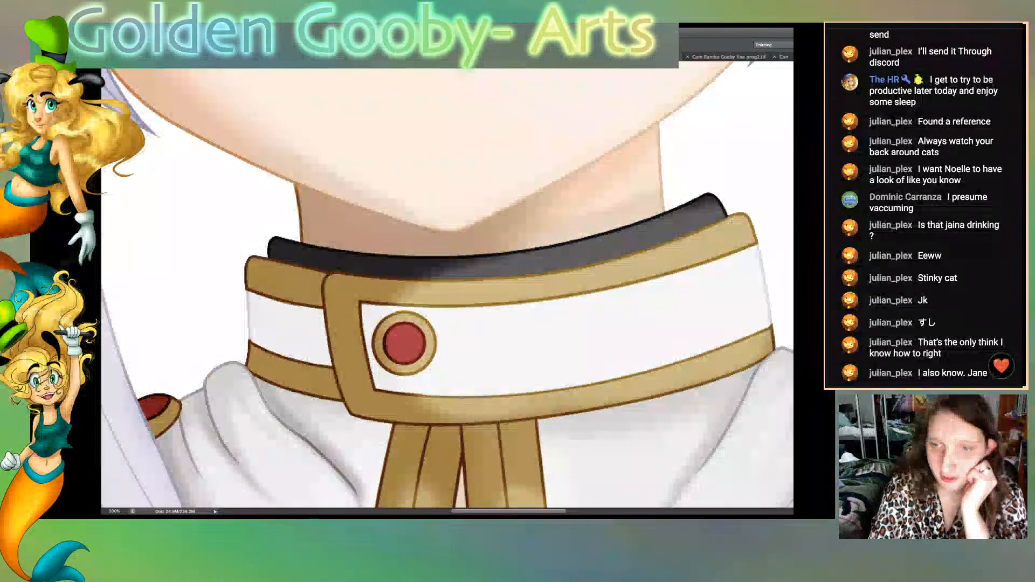
scroll(447, 286, up, 10)
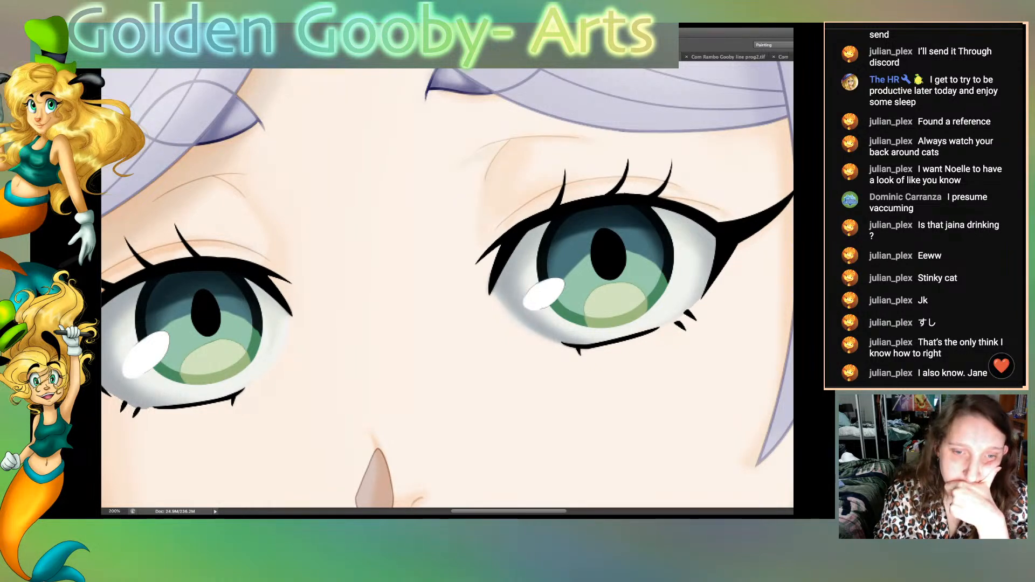
scroll(447, 286, left, 5)
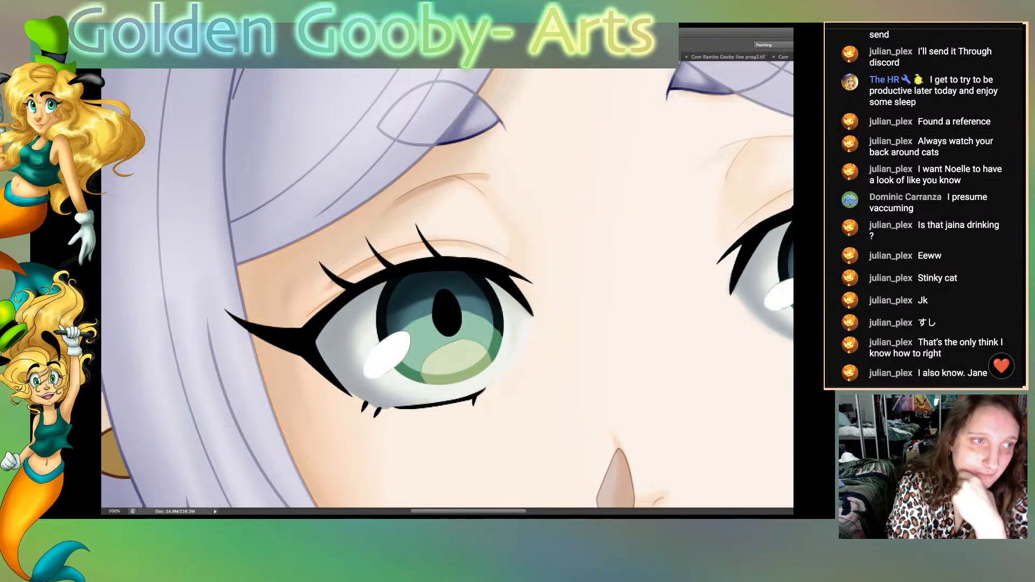
key(ctrl+0)
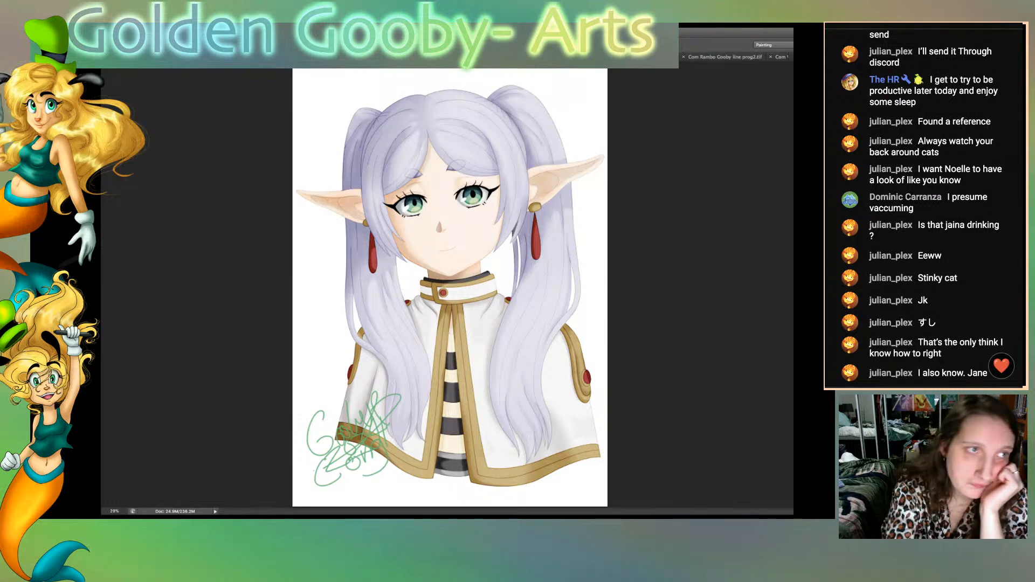
Step: Select both red teardrop earrings, paint lighter glossy highlights on them, and clear the selection
click(536, 237)
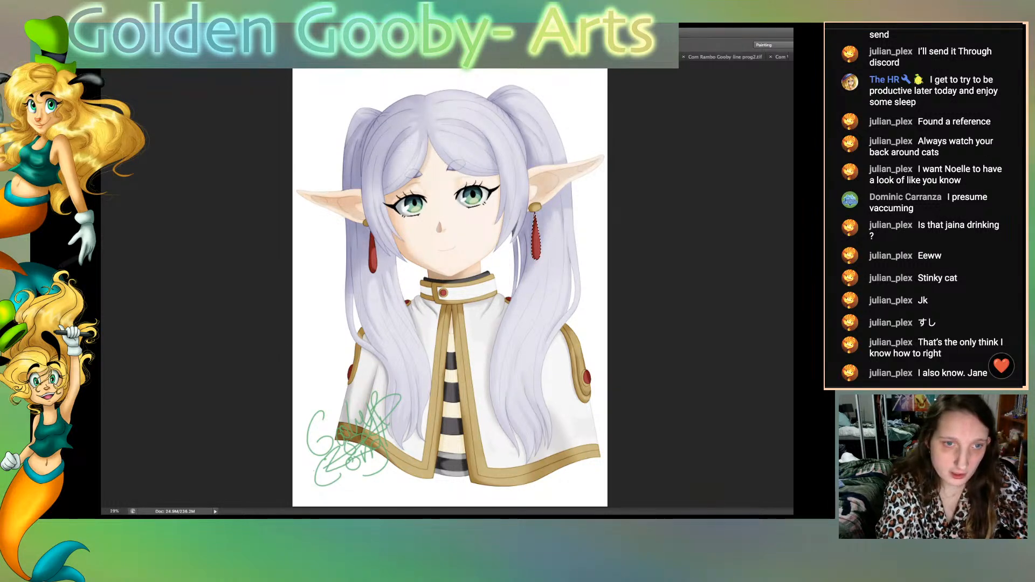
shift+click(373, 251)
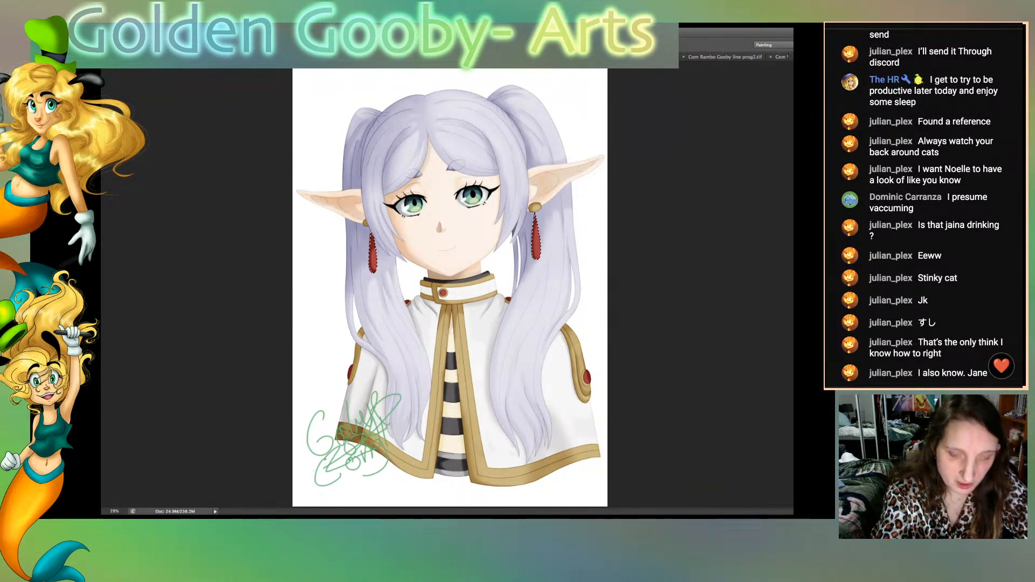
key(ctrl+plus)
key(ctrl+plus)
key(ctrl+plus)
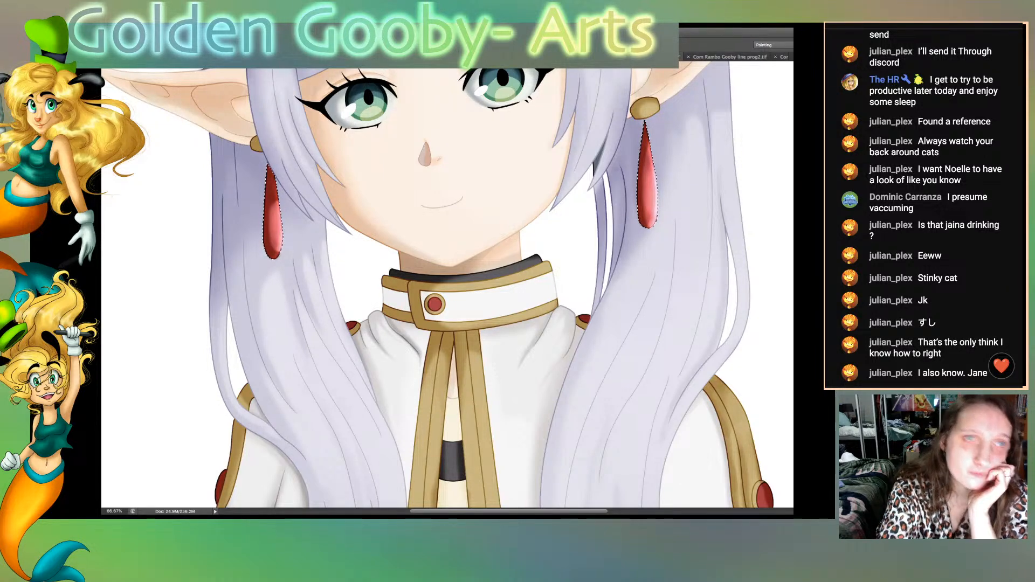
key(ctrl+d)
key(ctrl+minus)
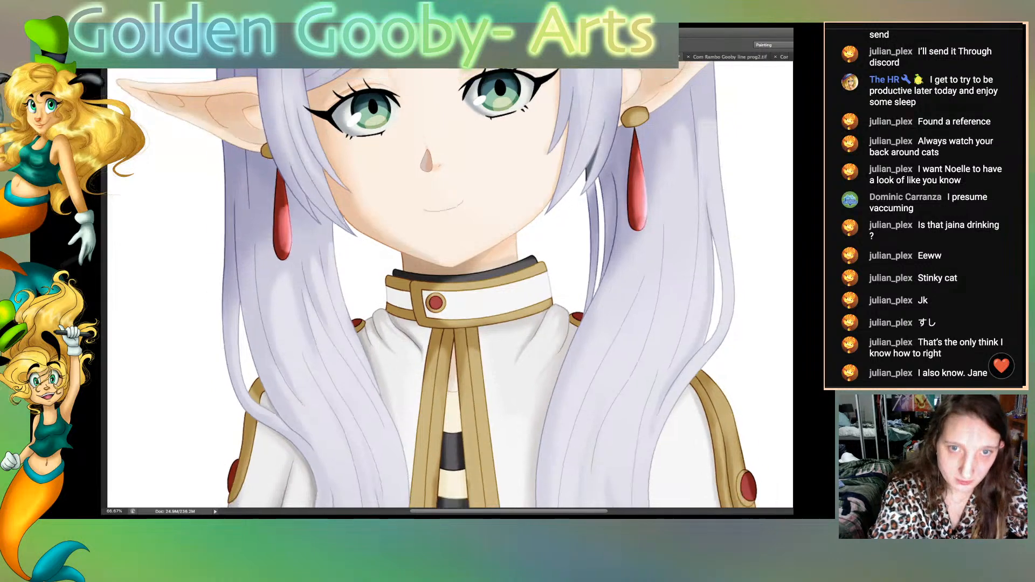
key(ctrl+0)
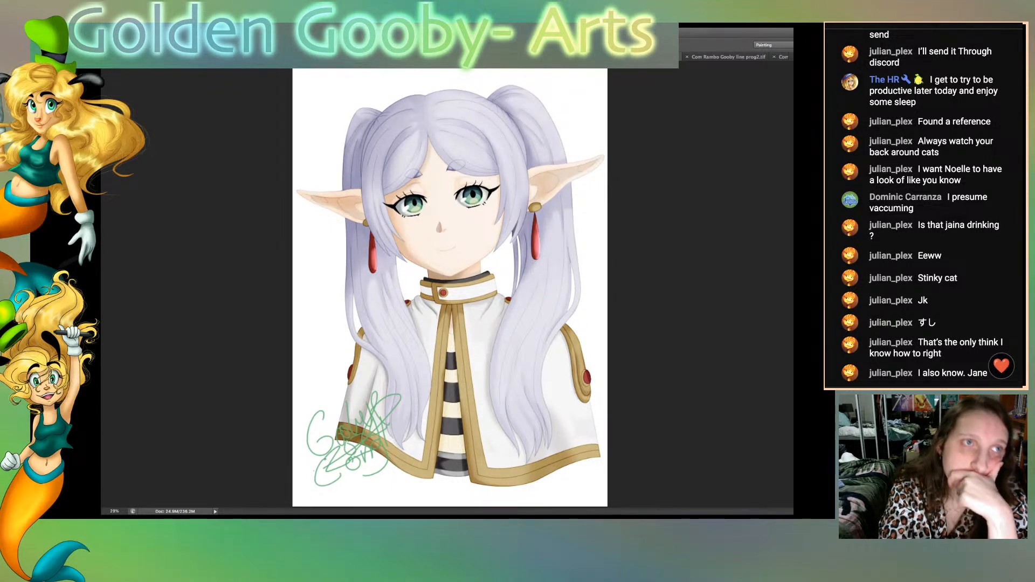
Step: Draw fine stray hair strands along the outer edge of the ponytail at the image's right, curving down toward the shoulder
key(super+plus)
key(super+plus)
key(super+plus)
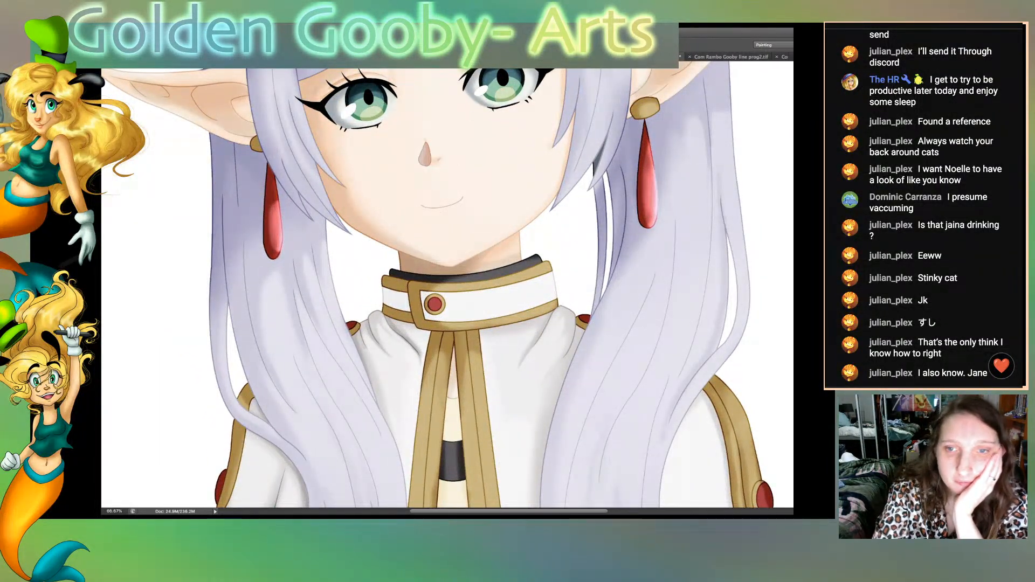
scroll(438, 284, down, 2)
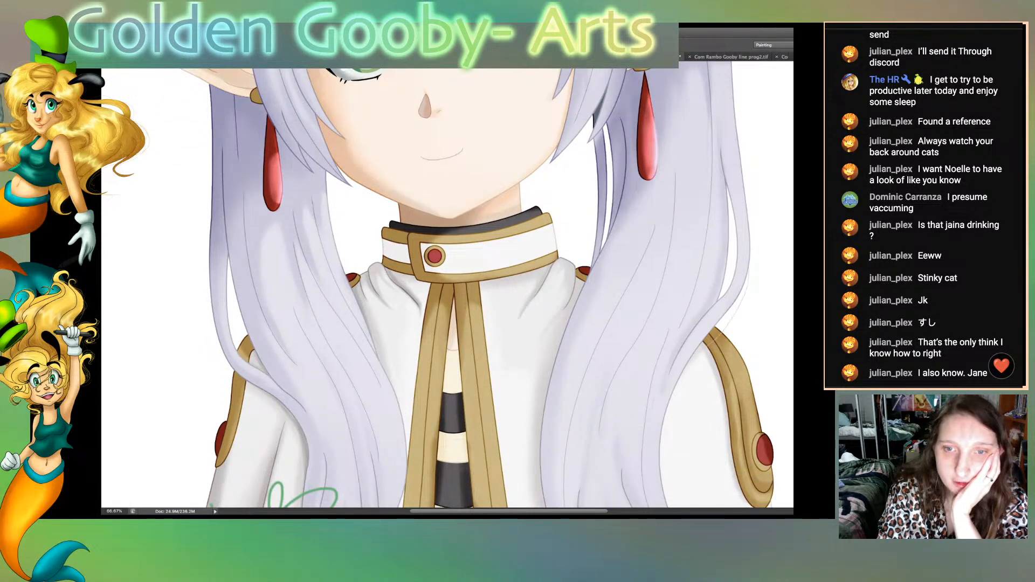
scroll(448, 288, up, 3)
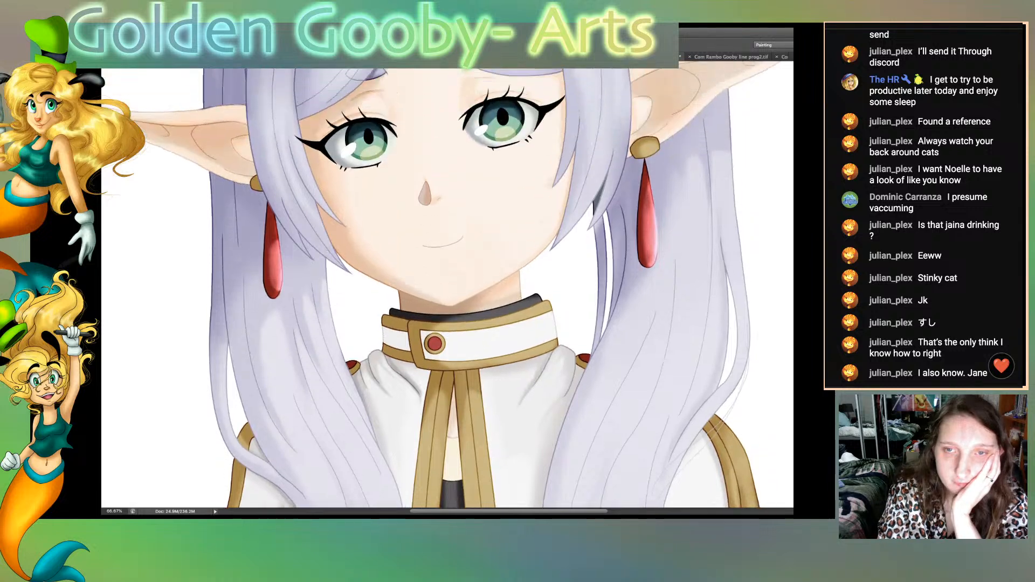
drag(736, 208, 743, 341)
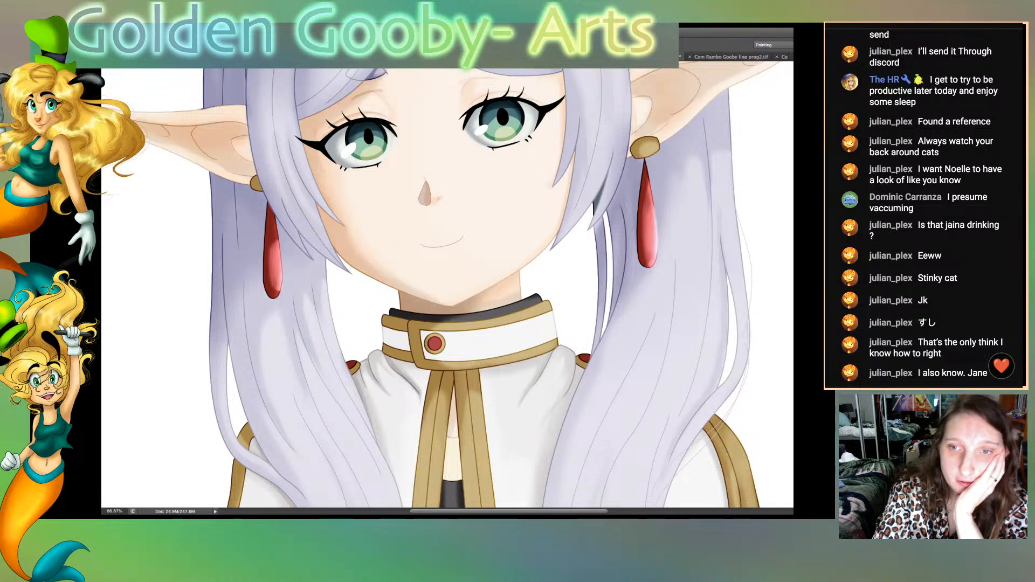
scroll(448, 289, down, 5)
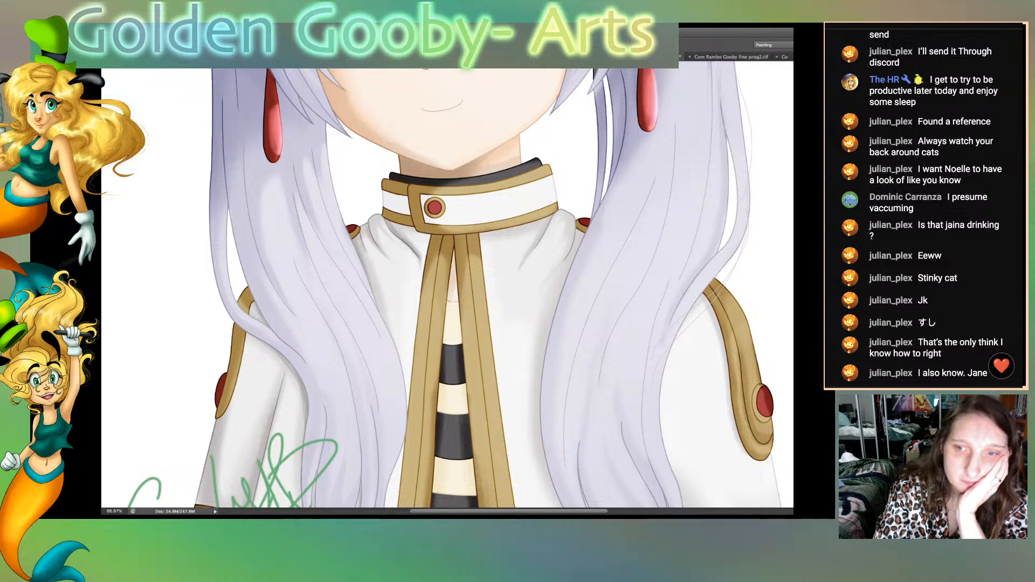
Step: Add thin loose hair strands around the side lock and red earring at the image's left
scroll(448, 289, down, 6)
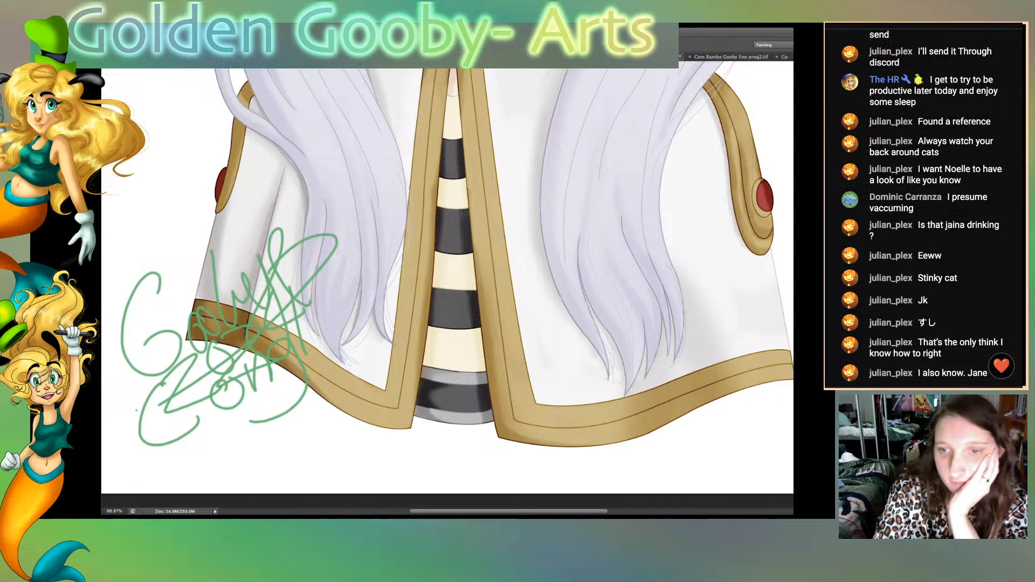
scroll(447, 285, up, 10)
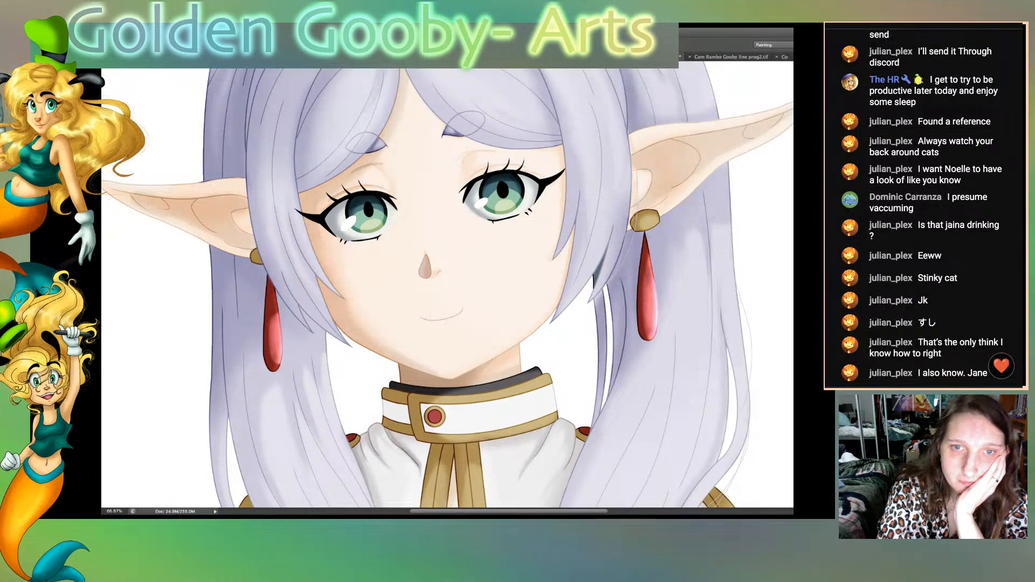
scroll(448, 285, up, 3)
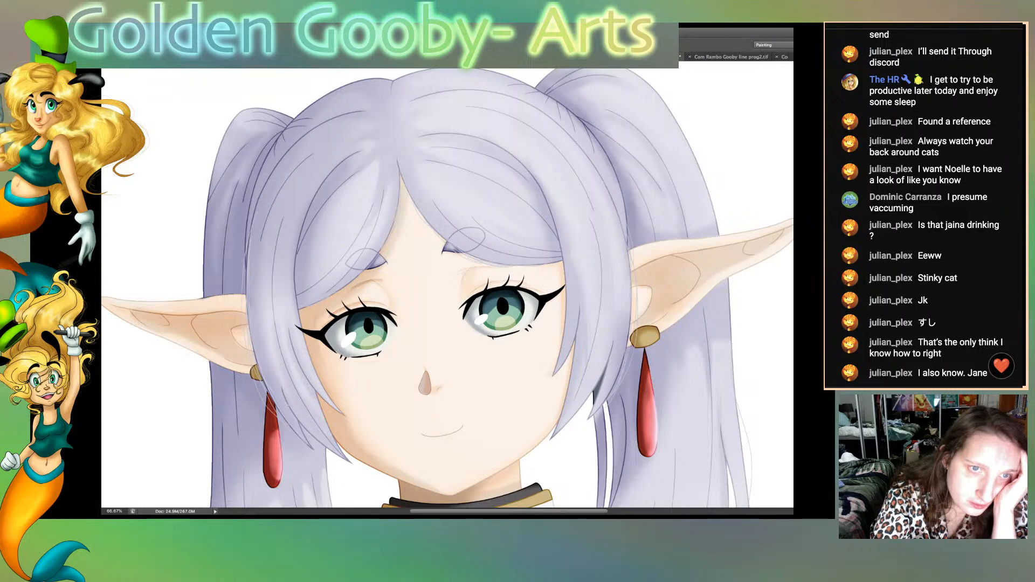
scroll(448, 285, down, 5)
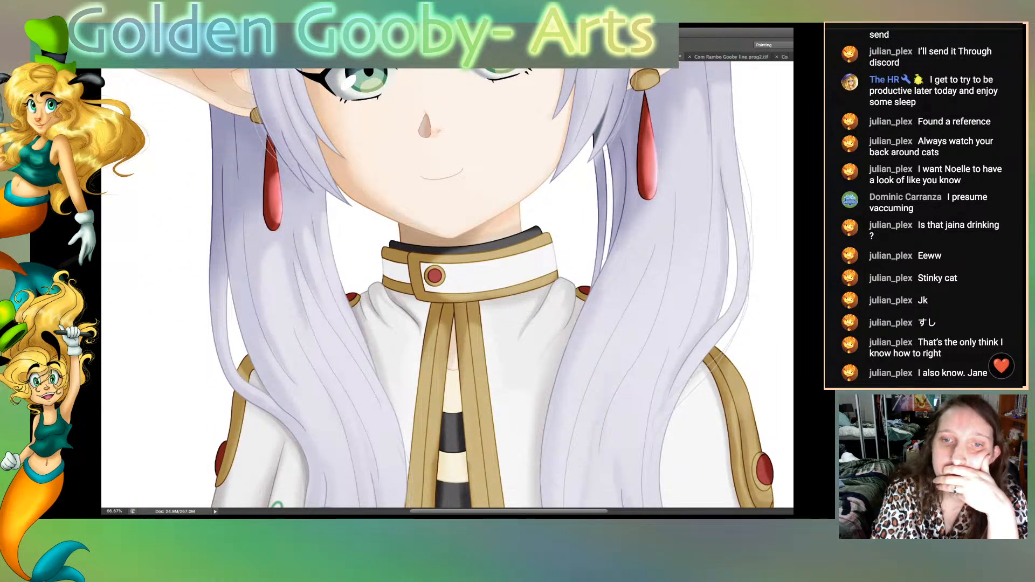
Step: Add thin stray strands beside the lower ponytail at the image's right and along the outer edge of the ponytail at the image's left
scroll(448, 286, down, 5)
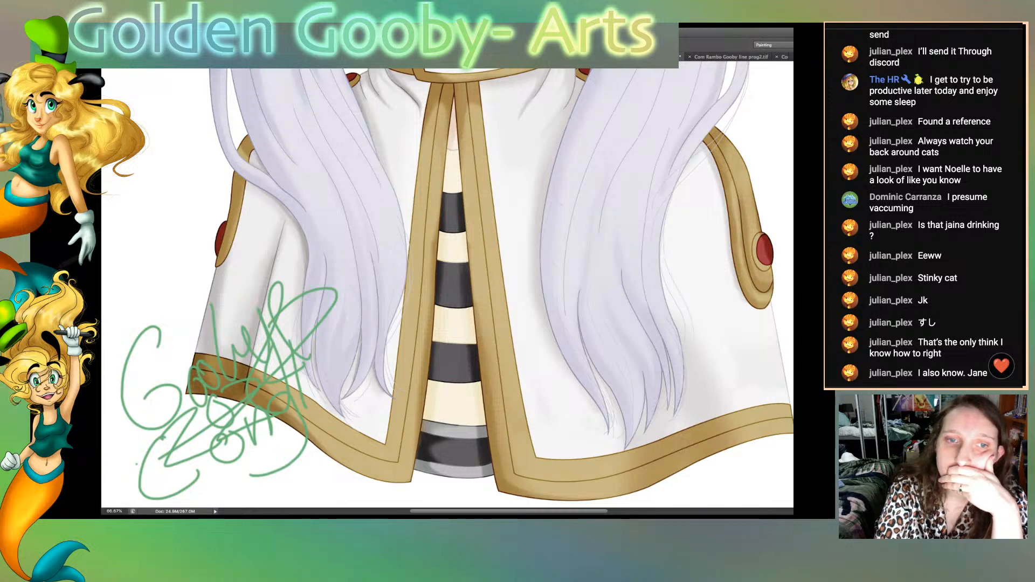
scroll(447, 286, down, 1)
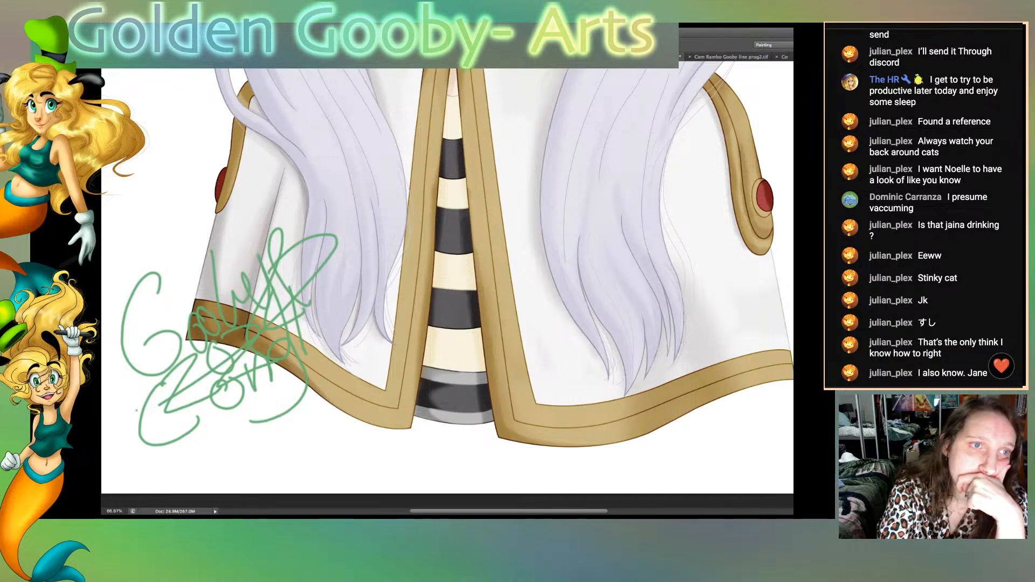
scroll(448, 286, up, 5)
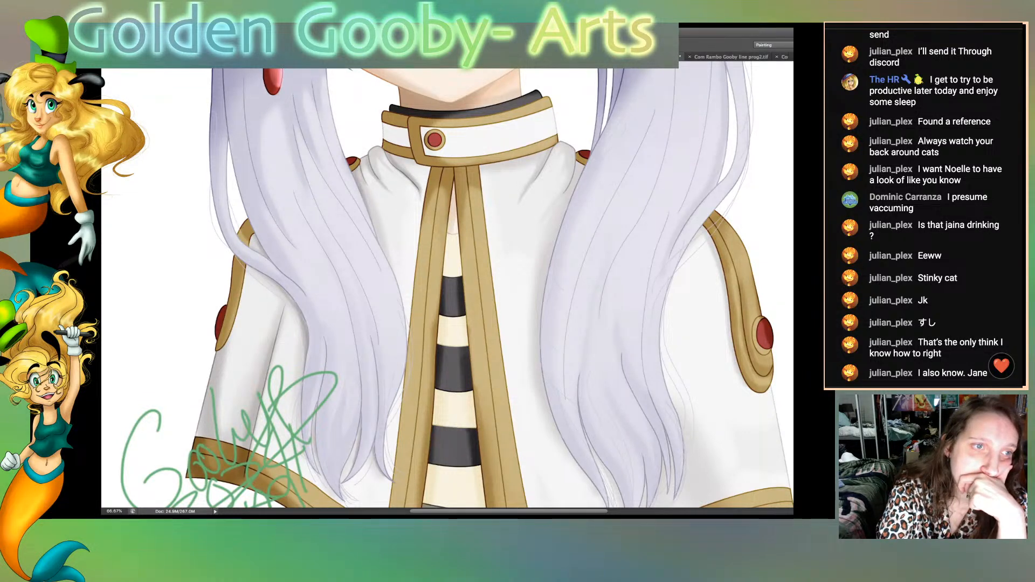
scroll(448, 286, up, 6)
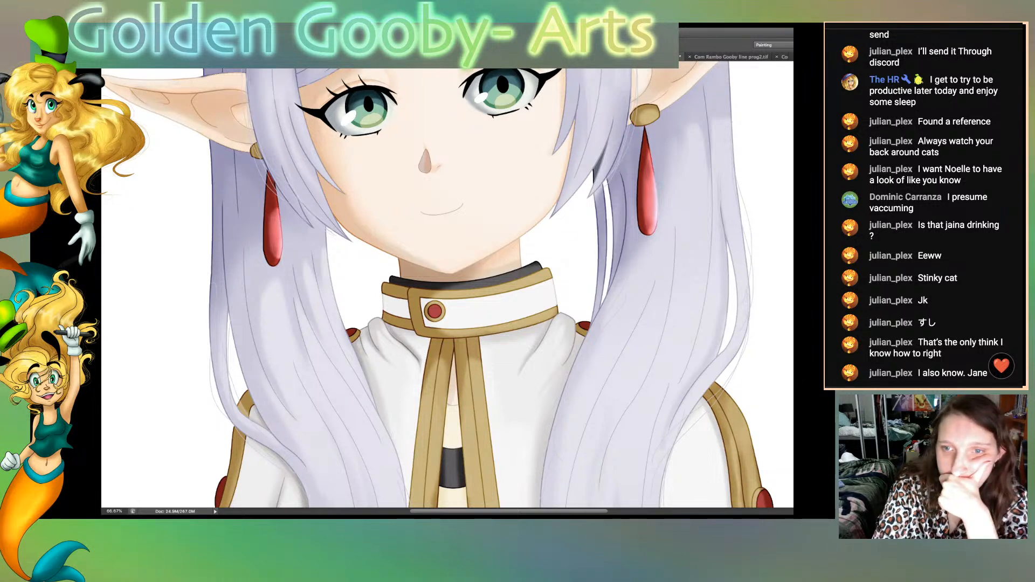
Step: Check the face and upper hair, fit the whole portrait in view, and save the file
scroll(447, 286, up, 3)
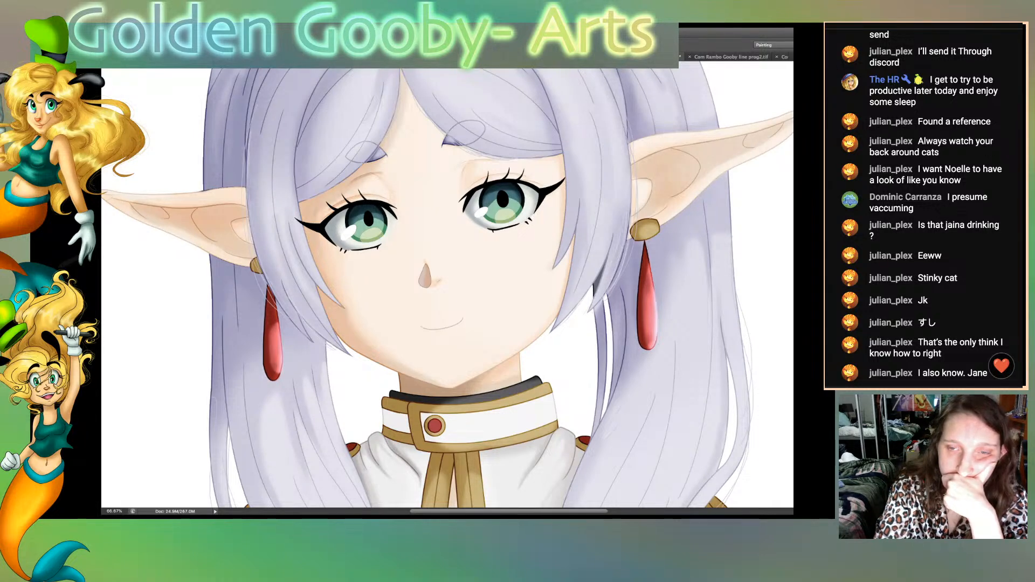
scroll(447, 289, up, 3)
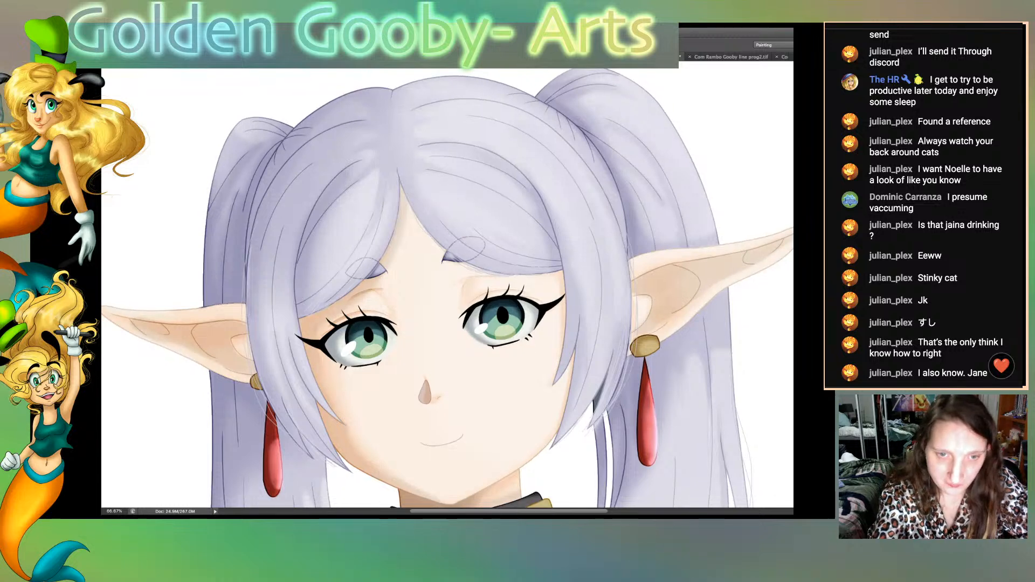
key(super+0)
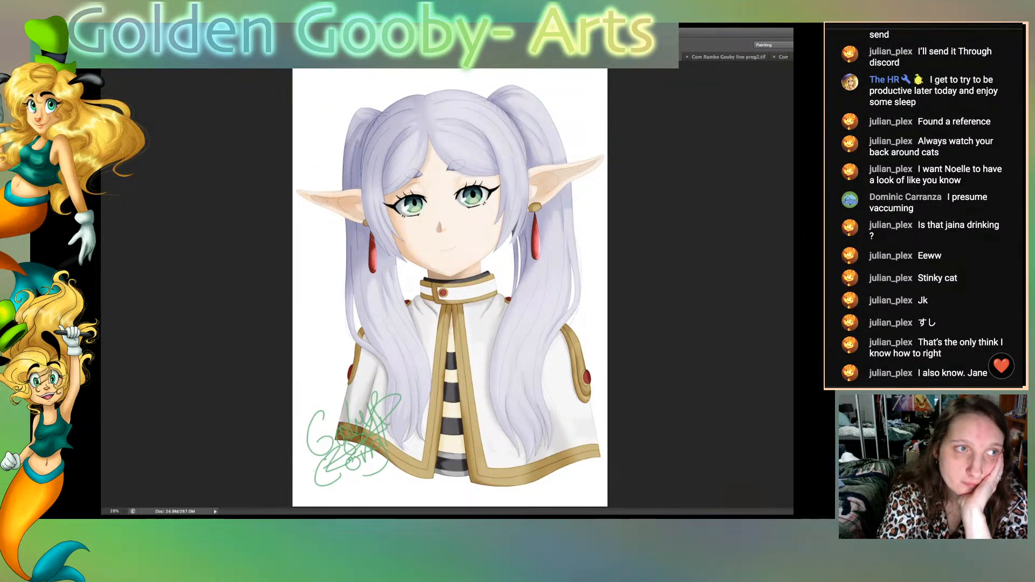
key(super+s)
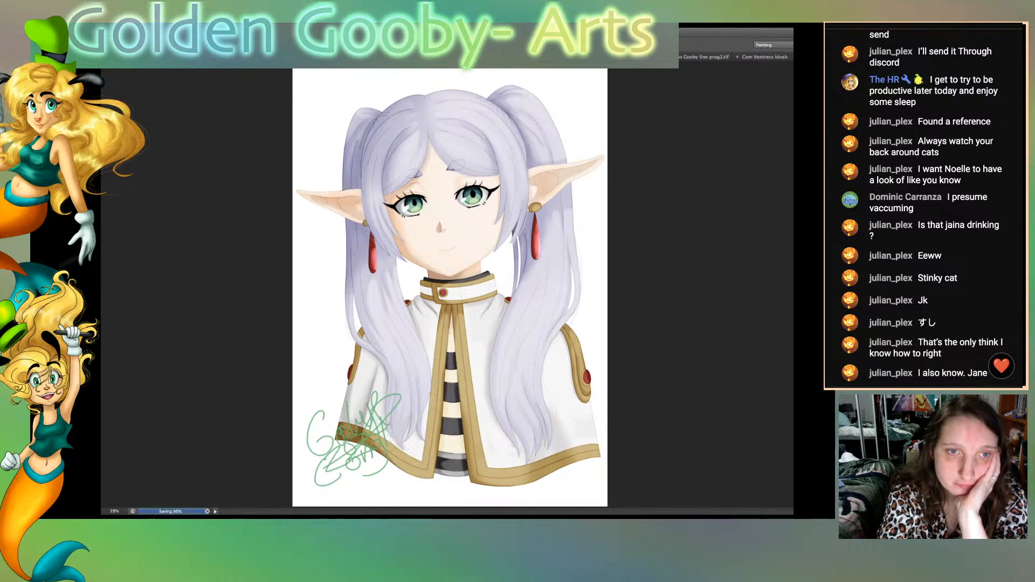